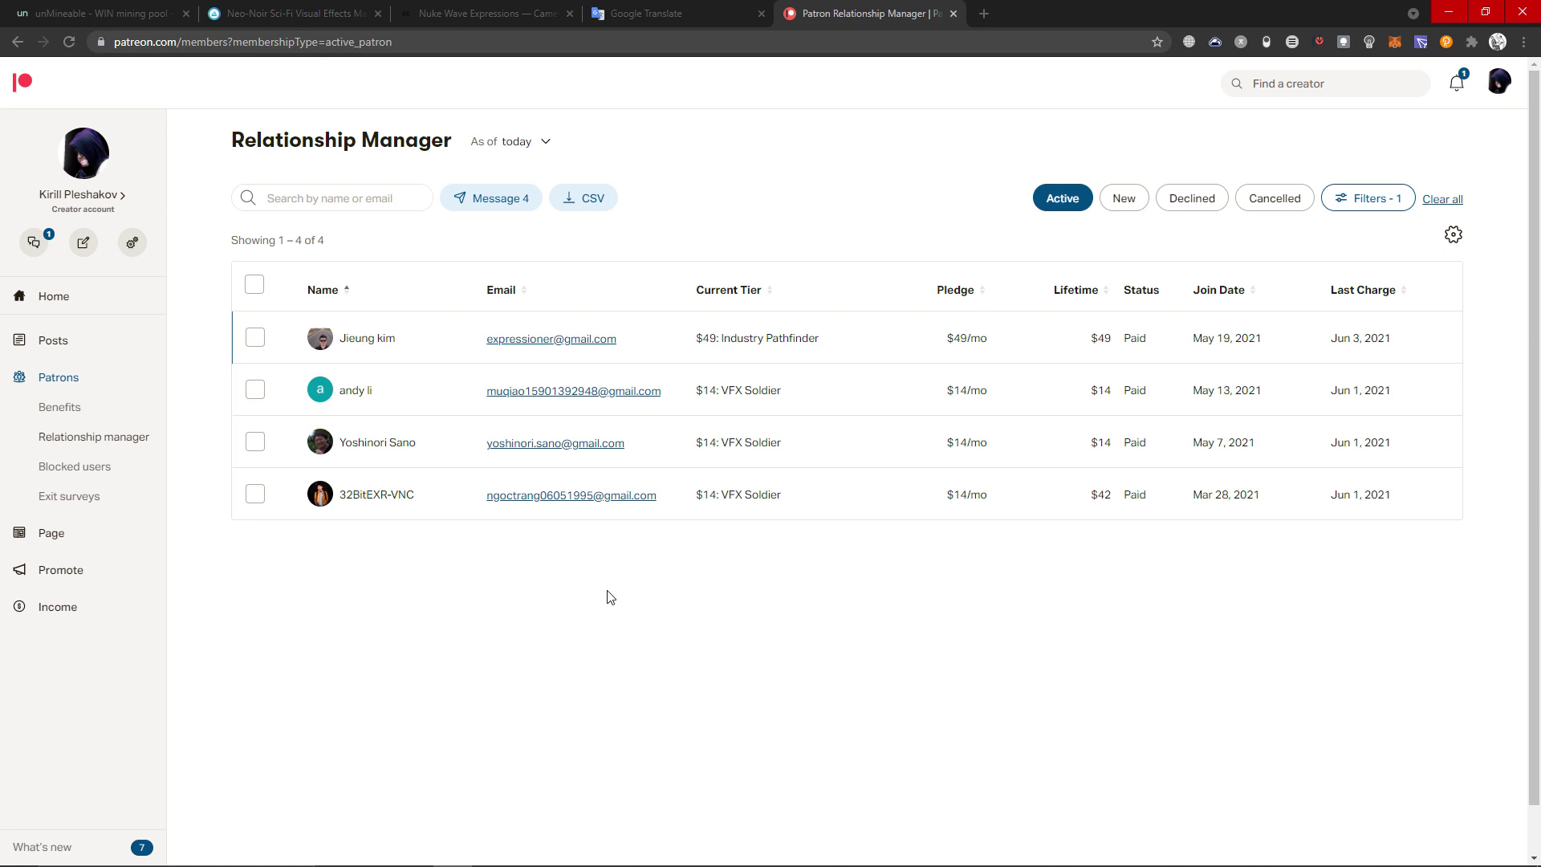
Switch to Nuke and examine the overall layout of the compositing node graph.
key("alt+Tab")
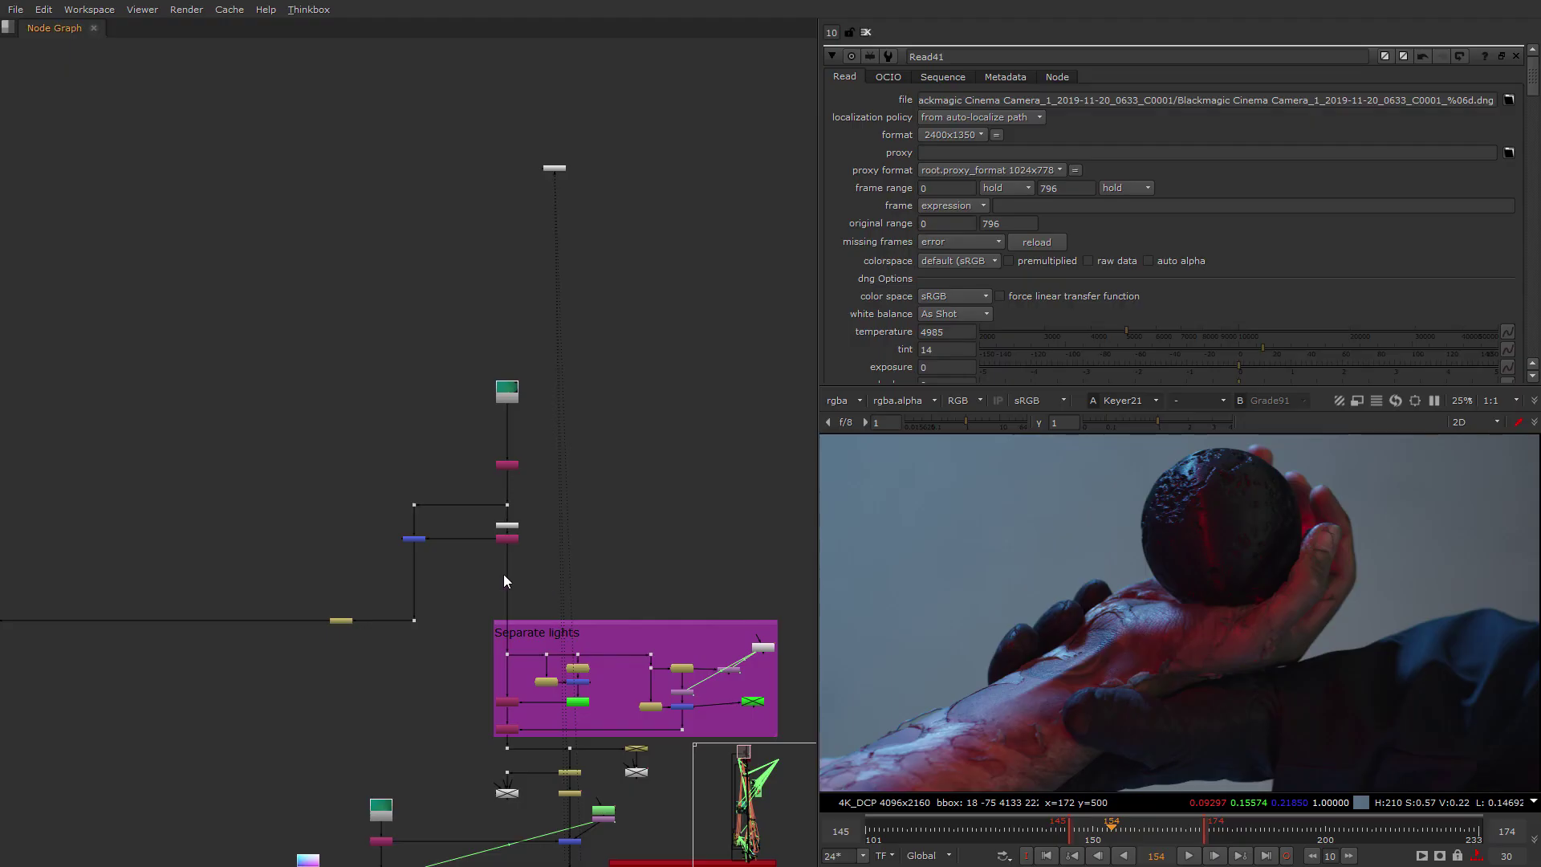
scroll(501, 510, "down", 8)
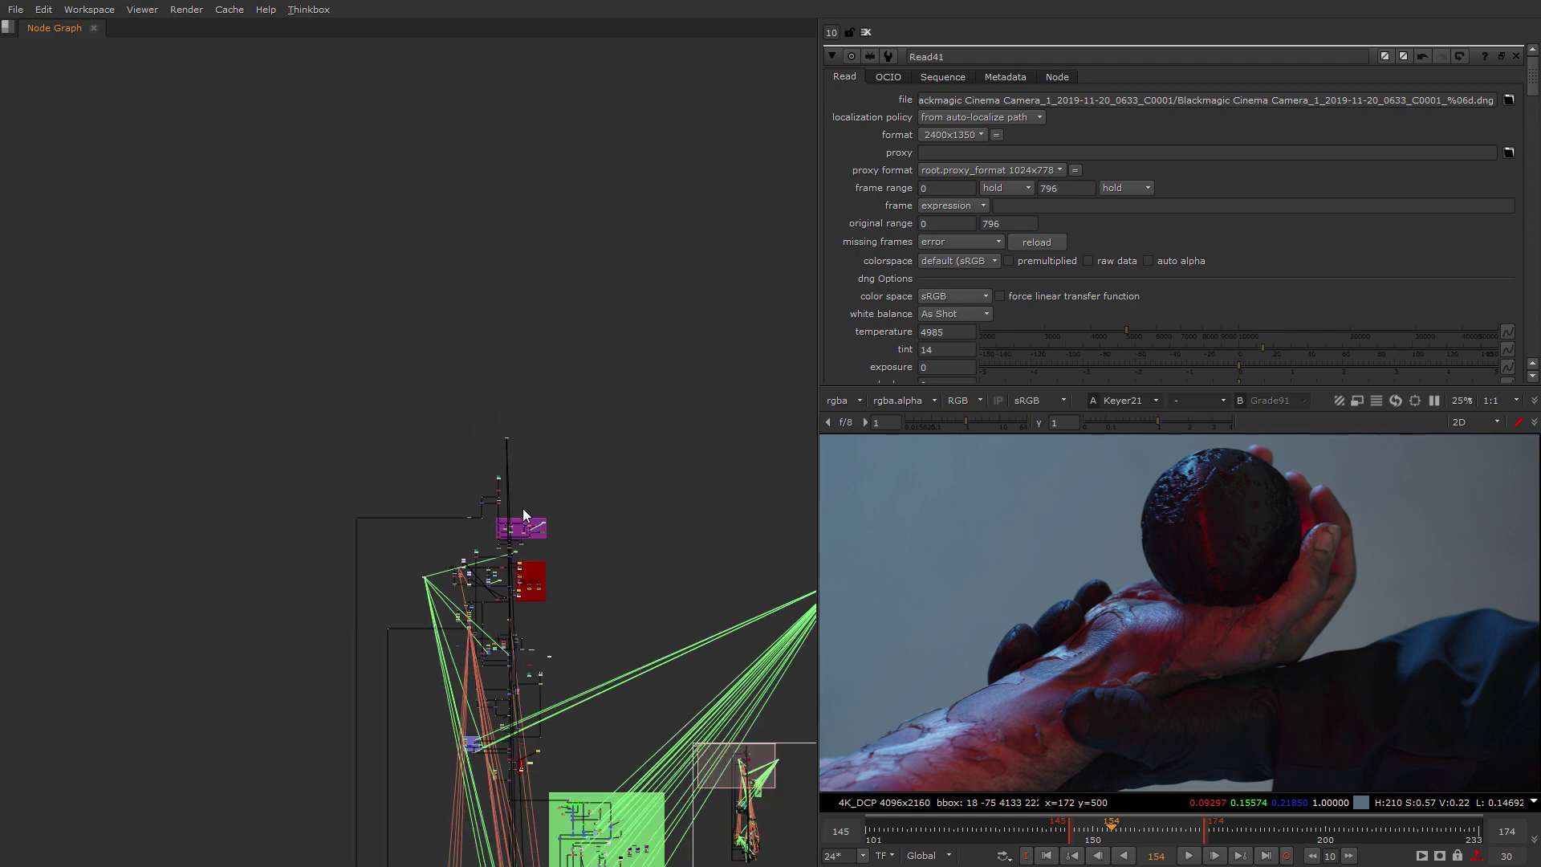
scroll(554, 557, "down", 3)
middle_click_drag(578, 590, 520, 292)
scroll(582, 522, "down", 2)
mouse_move(592, 566)
middle_mouse_down()
mouse_move(572, 451)
mouse_move(595, 571)
middle_mouse_up()
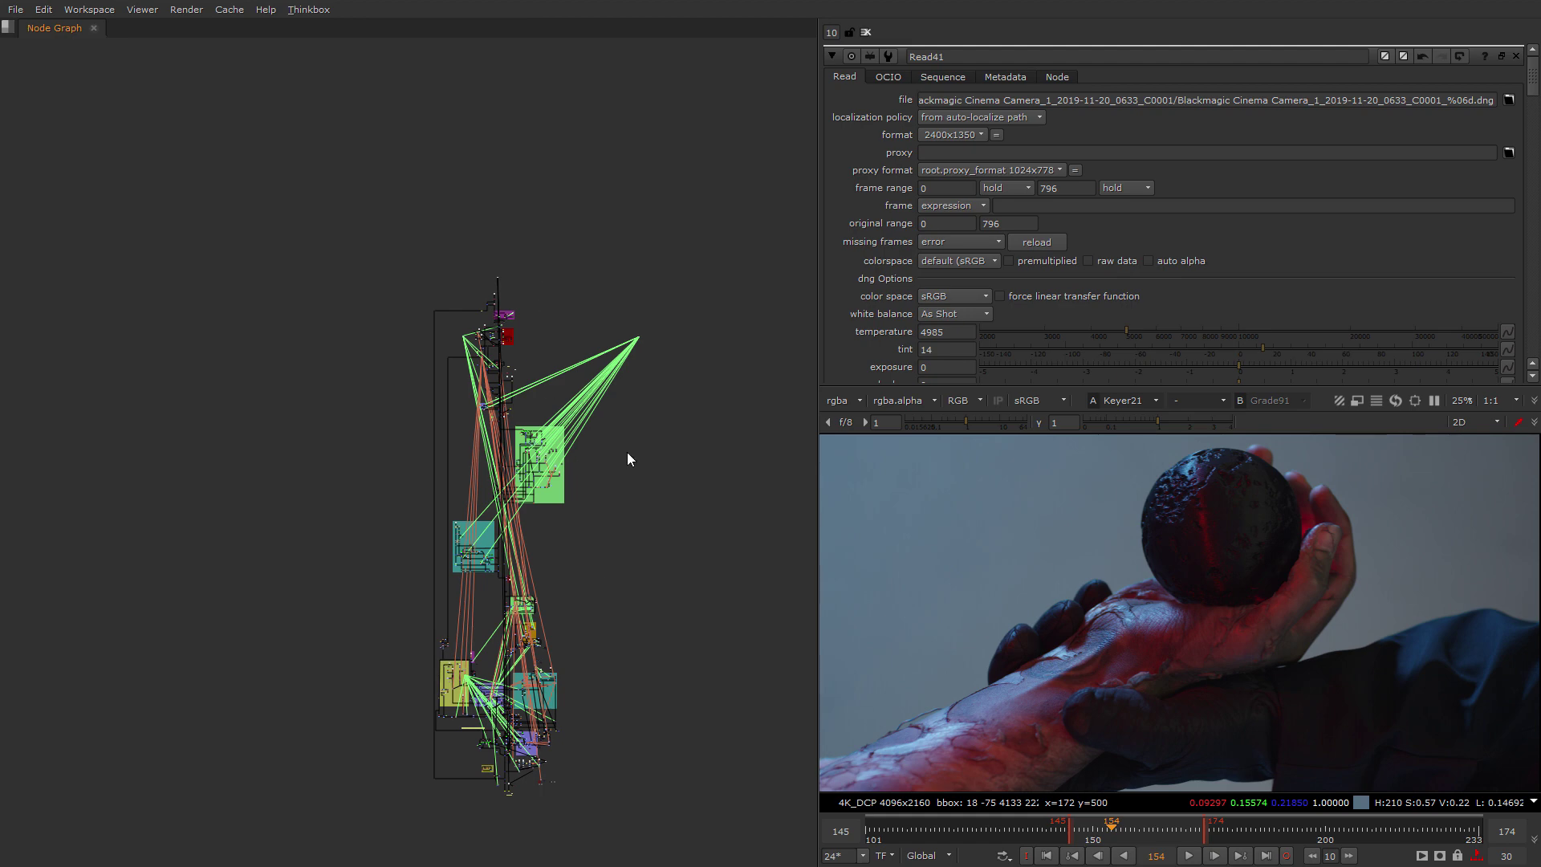
scroll(499, 260, "up", 4)
middle_click_drag(570, 654, 536, 313)
scroll(535, 311, "down", 3)
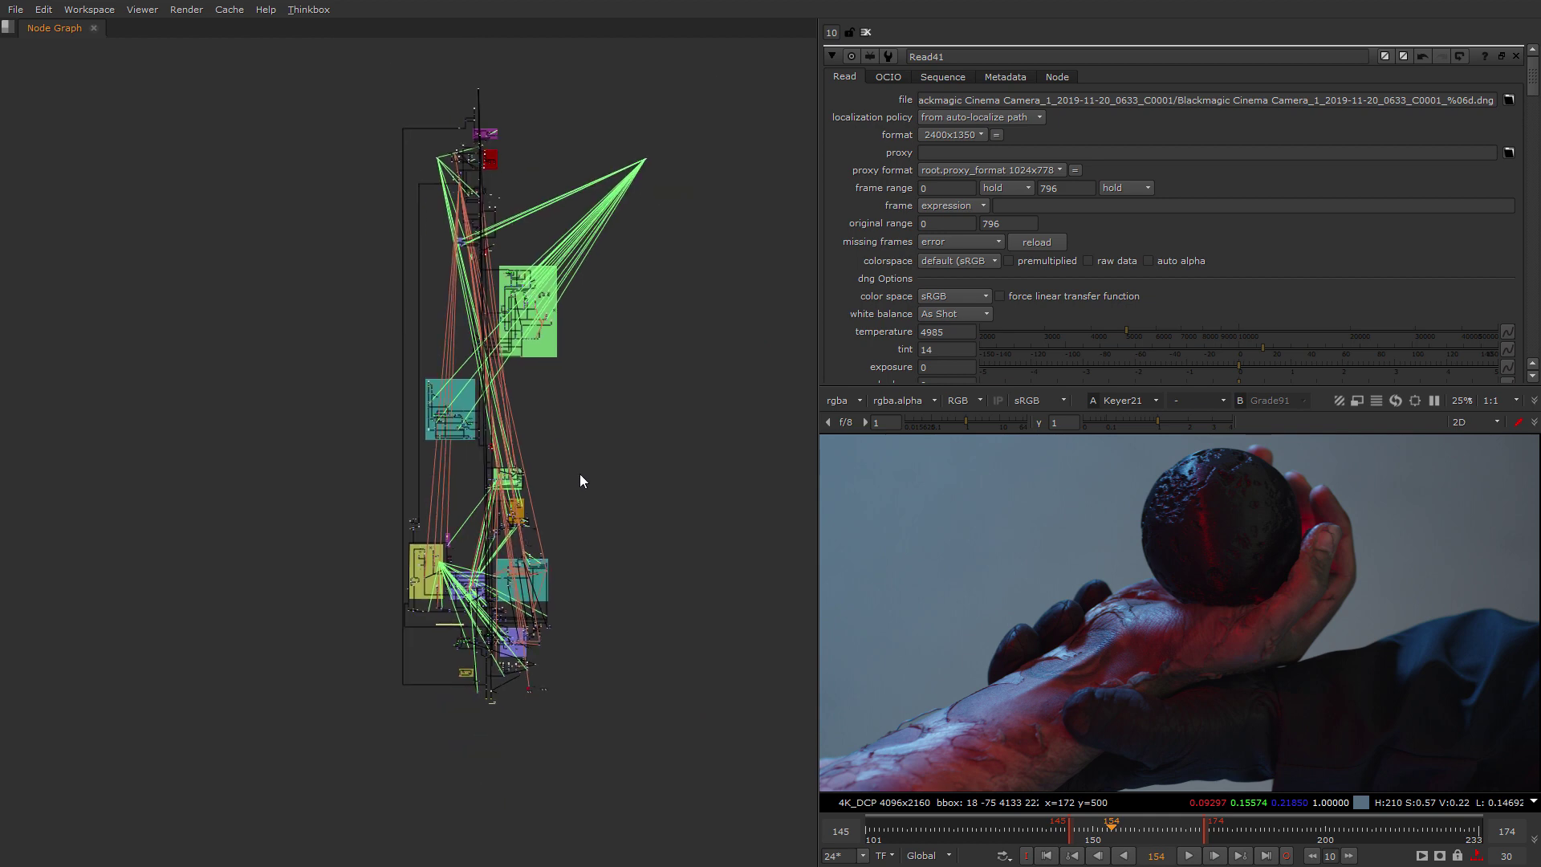
middle_click_drag(580, 473, 565, 575)
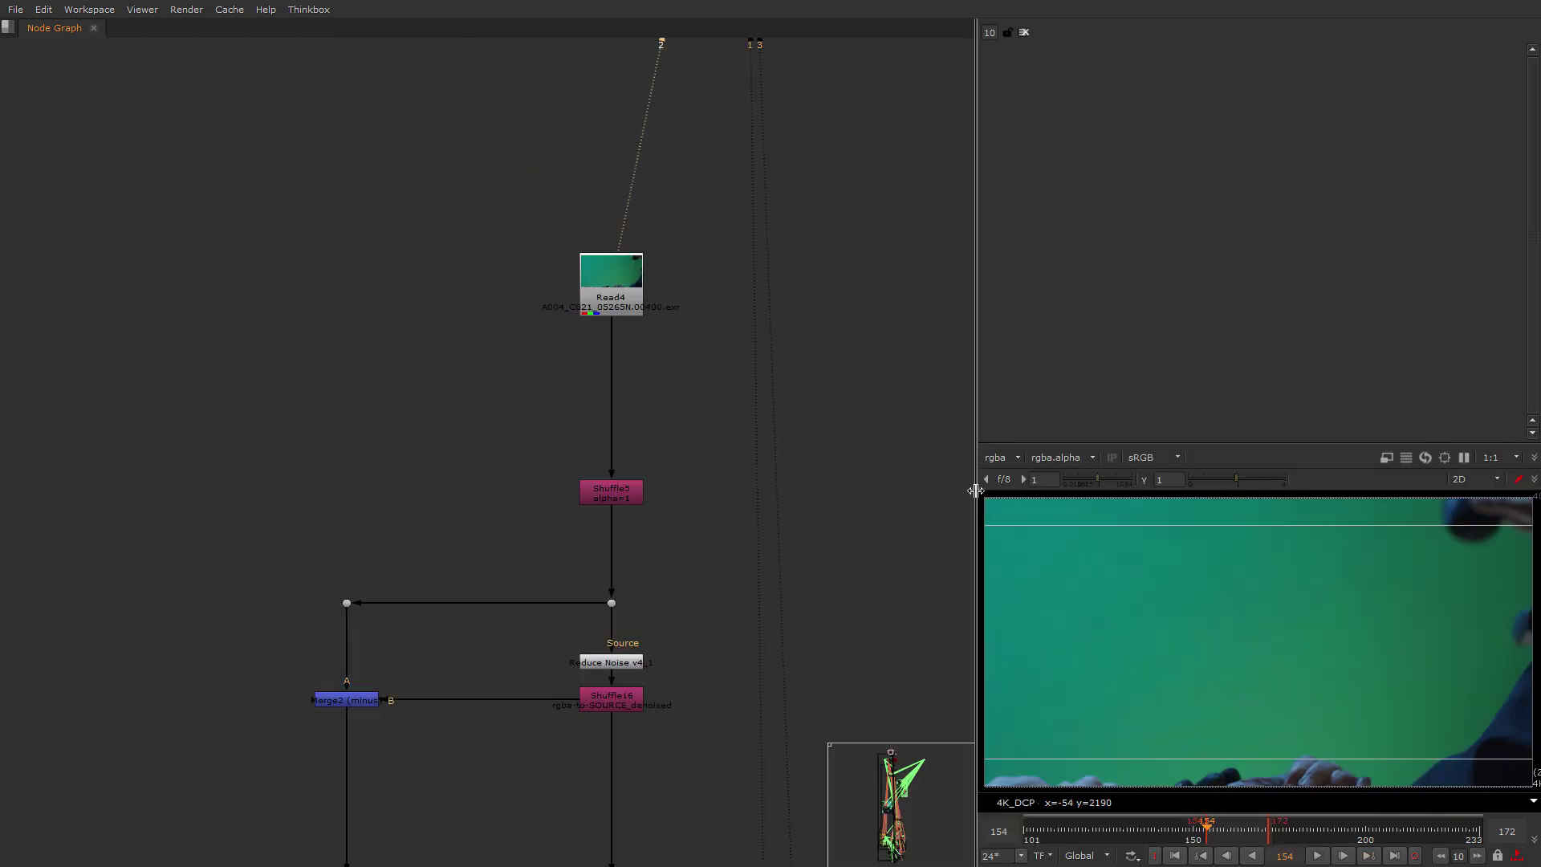
Enlarge the viewer, fit the Read4 image in it, and set the timeline range to Input.
left_click_drag(974, 489, 807, 492)
left_click_drag(980, 444, 980, 291)
key("f")
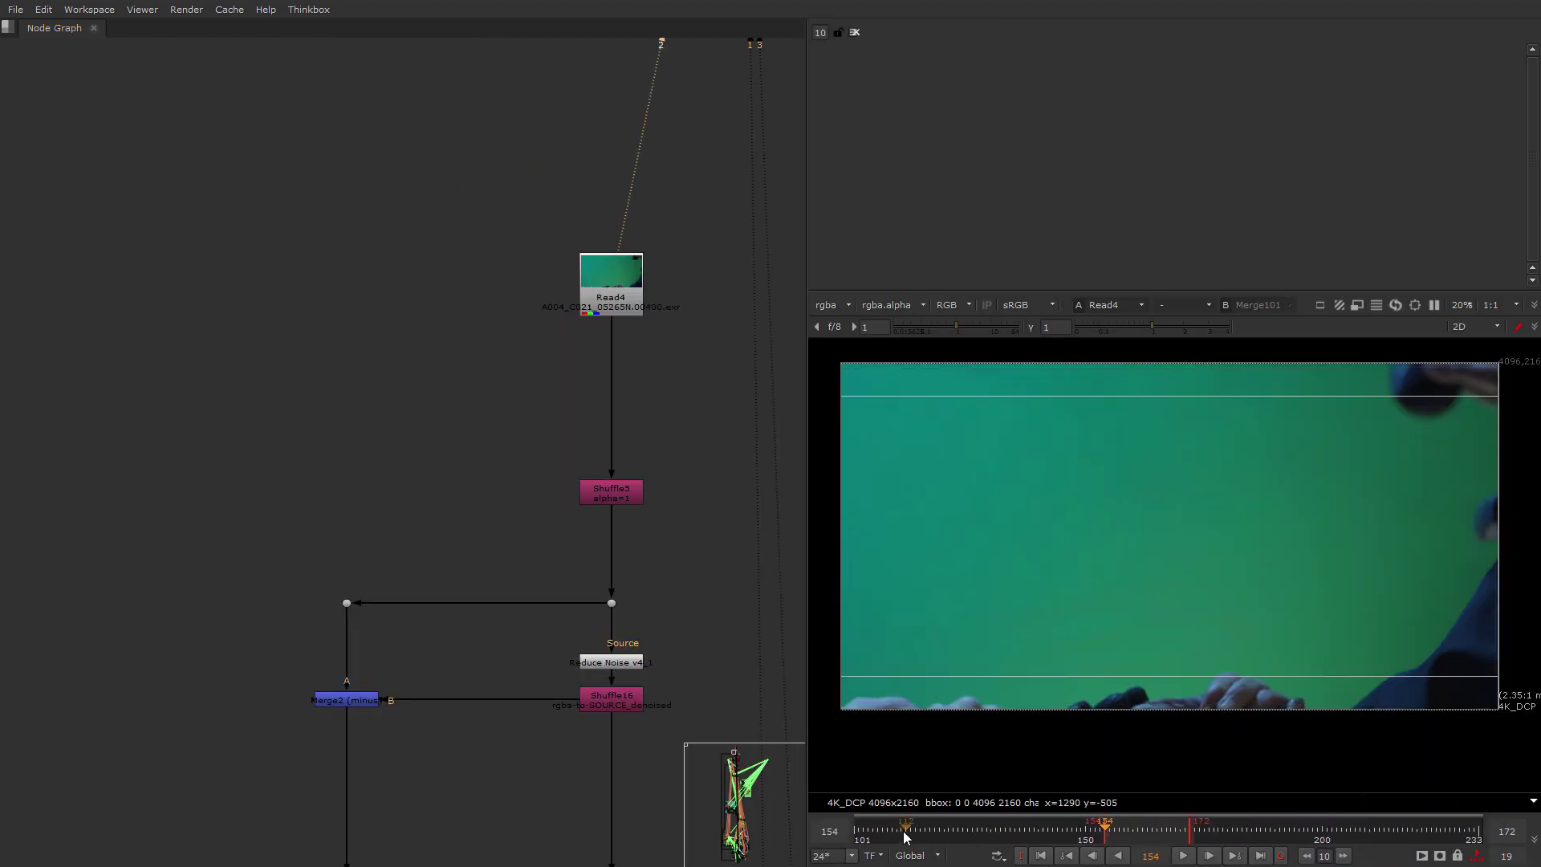
left_click(913, 856)
left_click(924, 810)
Review the Read4 green-screen footage at frames 505, 685, 712, 768 and 962, and go to frame 756.
left_click(957, 830)
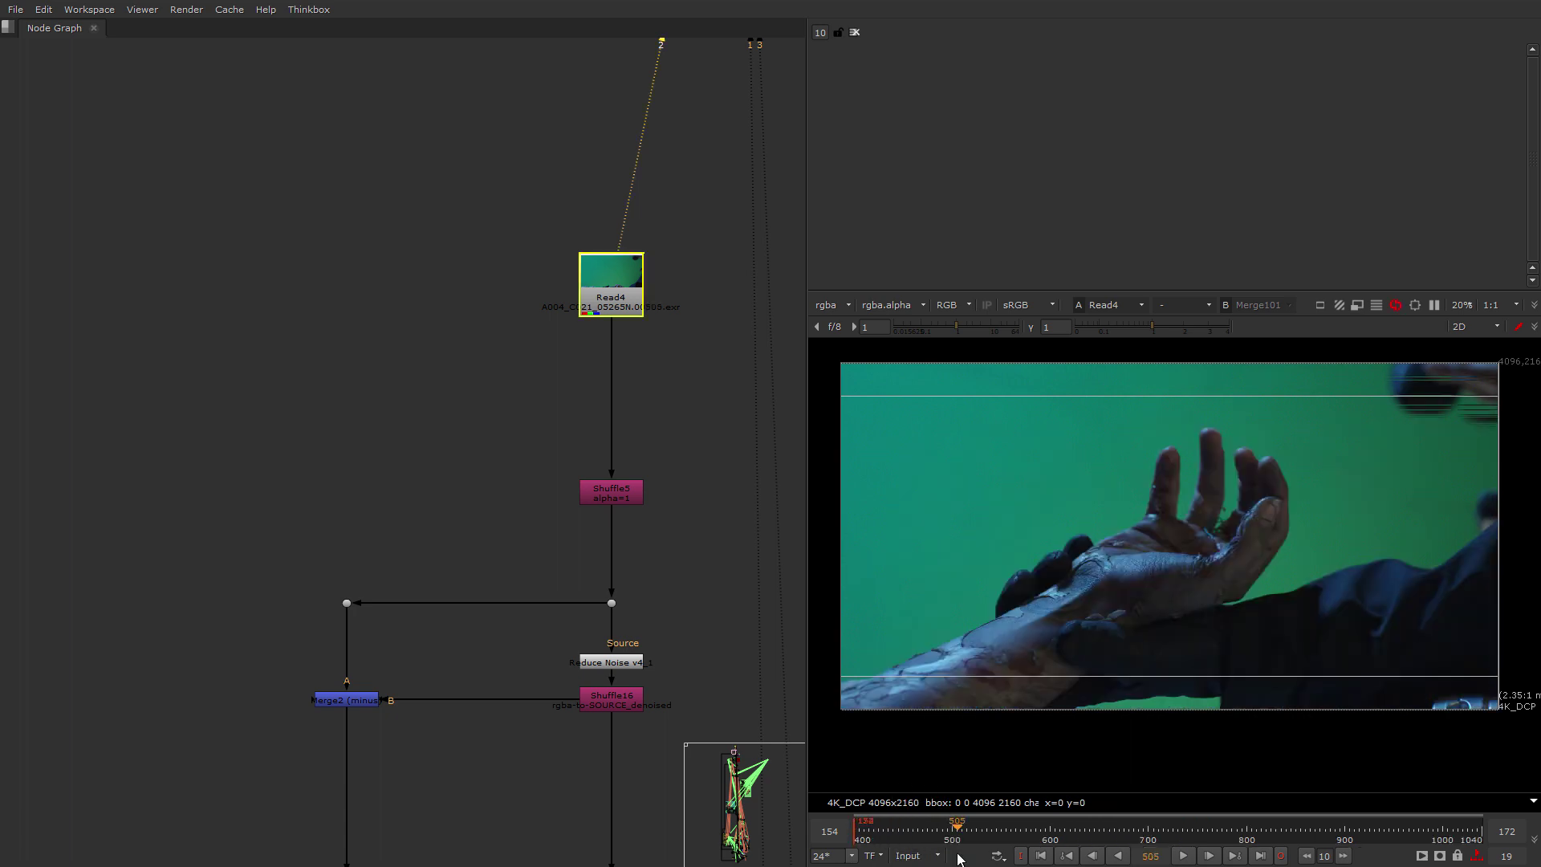
left_click_drag(960, 839, 1131, 820)
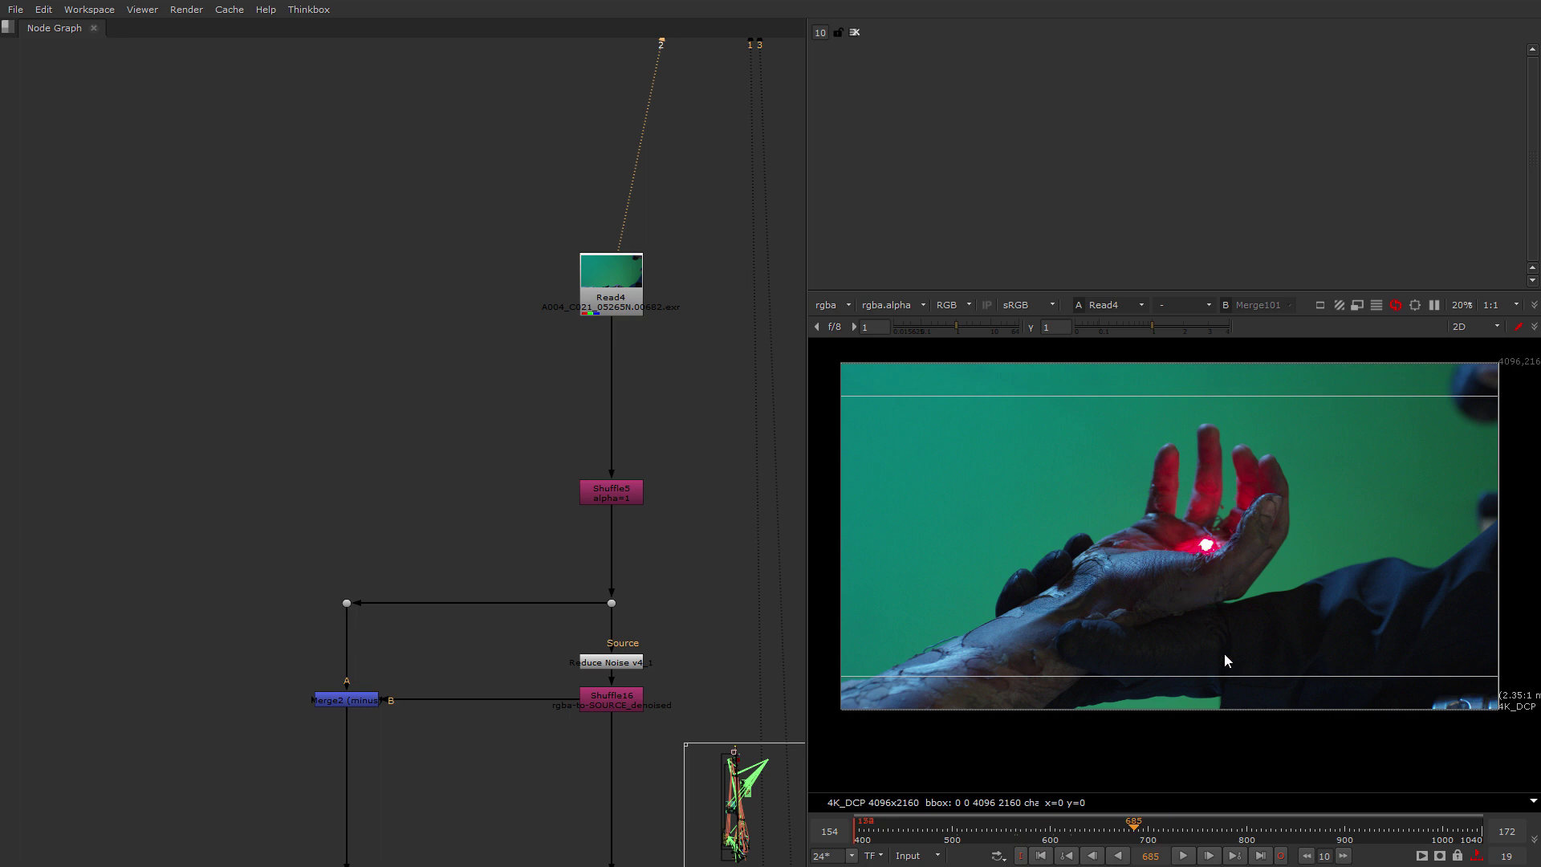
left_click(1161, 840)
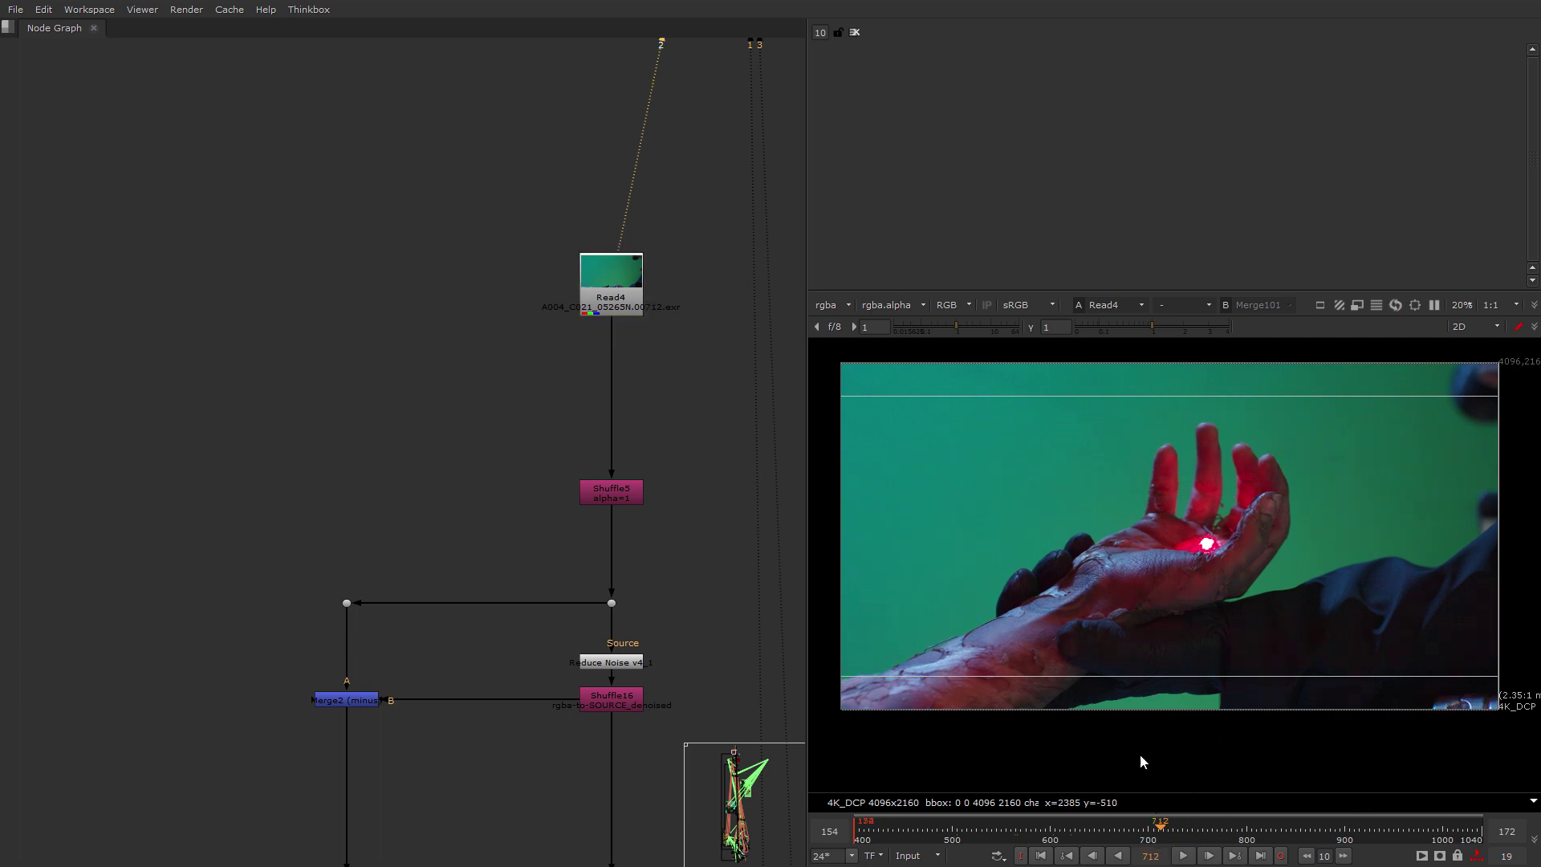
left_click_drag(1163, 829, 1216, 835)
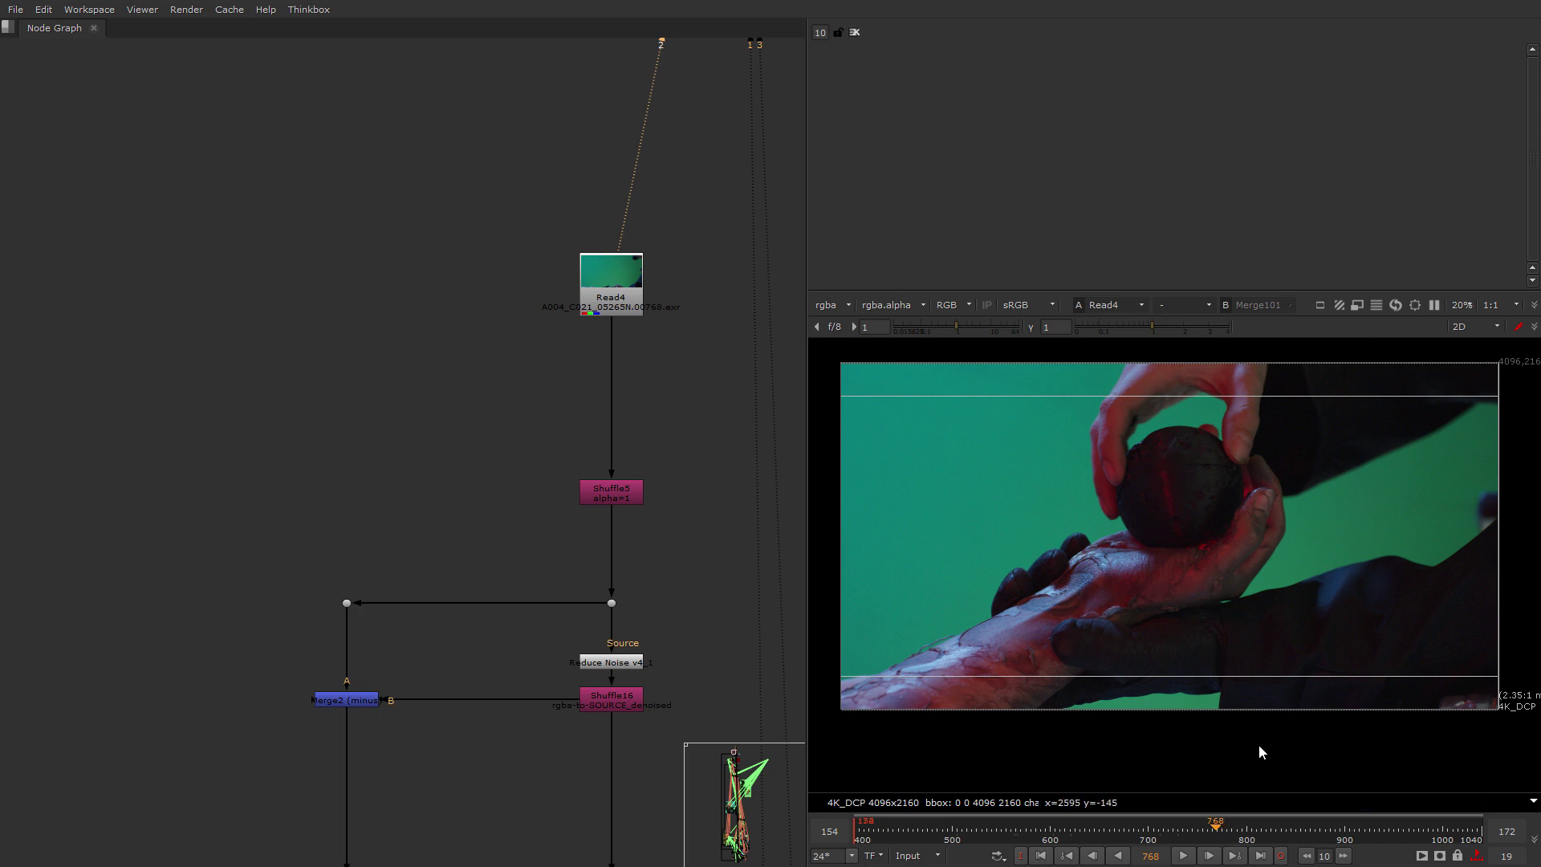
left_click_drag(1242, 836, 1406, 839)
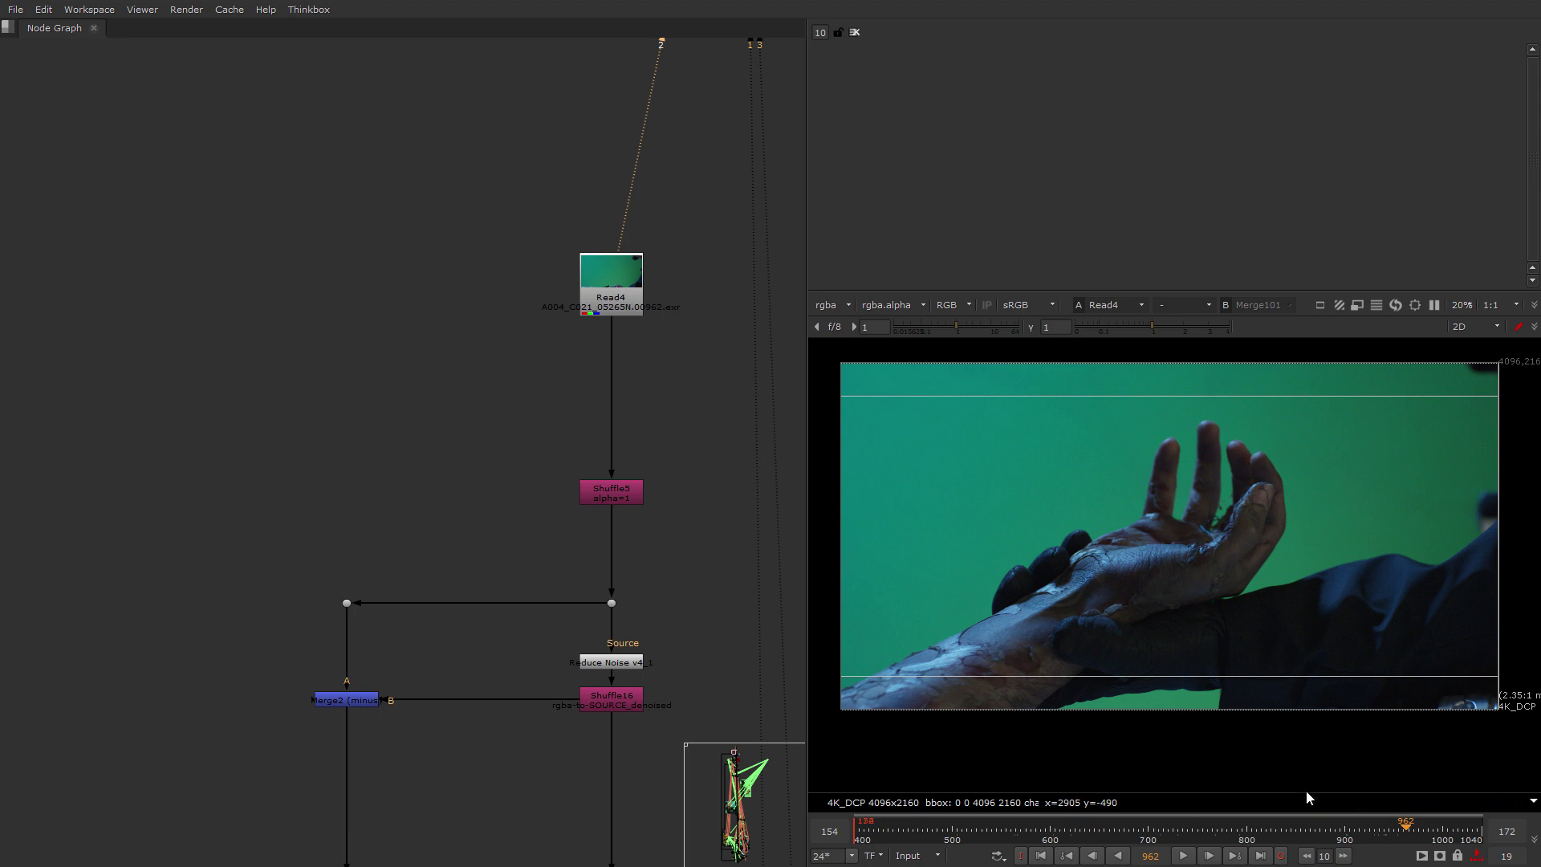
left_click(1203, 826)
View the denoised plate from the Shuffle16 node above the Separate lights group.
middle_click_drag(631, 818, 388, 343)
left_click(500, 470)
key("2")
scroll(522, 599, "up", 1)
scroll(521, 599, "down", 2)
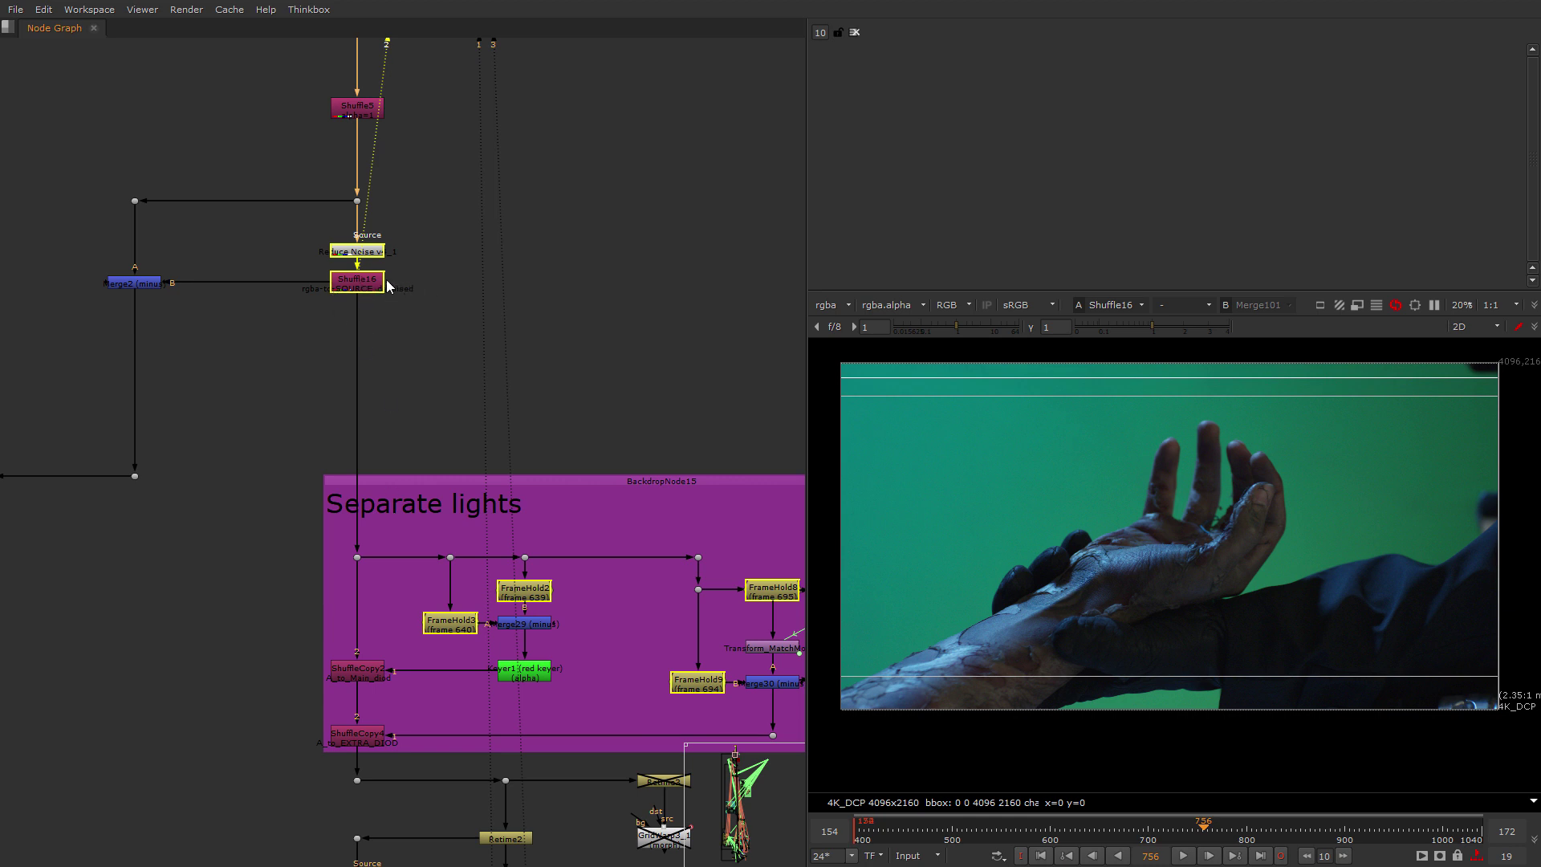
View the held frames of FrameHold2 and FrameHold3 in the Separate lights group, examining the red light on the palm.
left_click(435, 523)
scroll(356, 302, "up", 3)
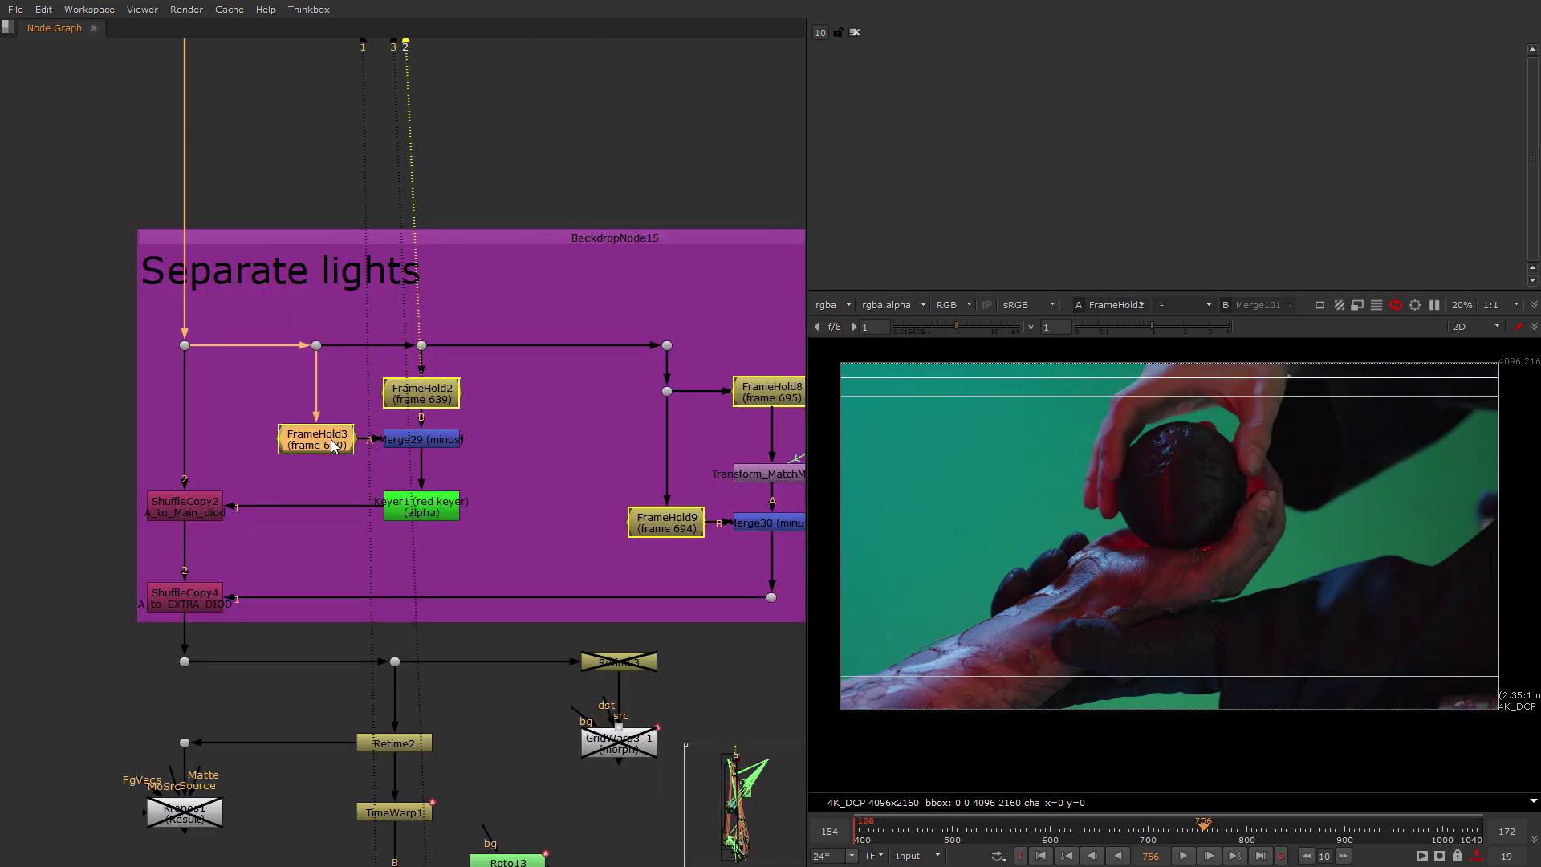
left_click(430, 449)
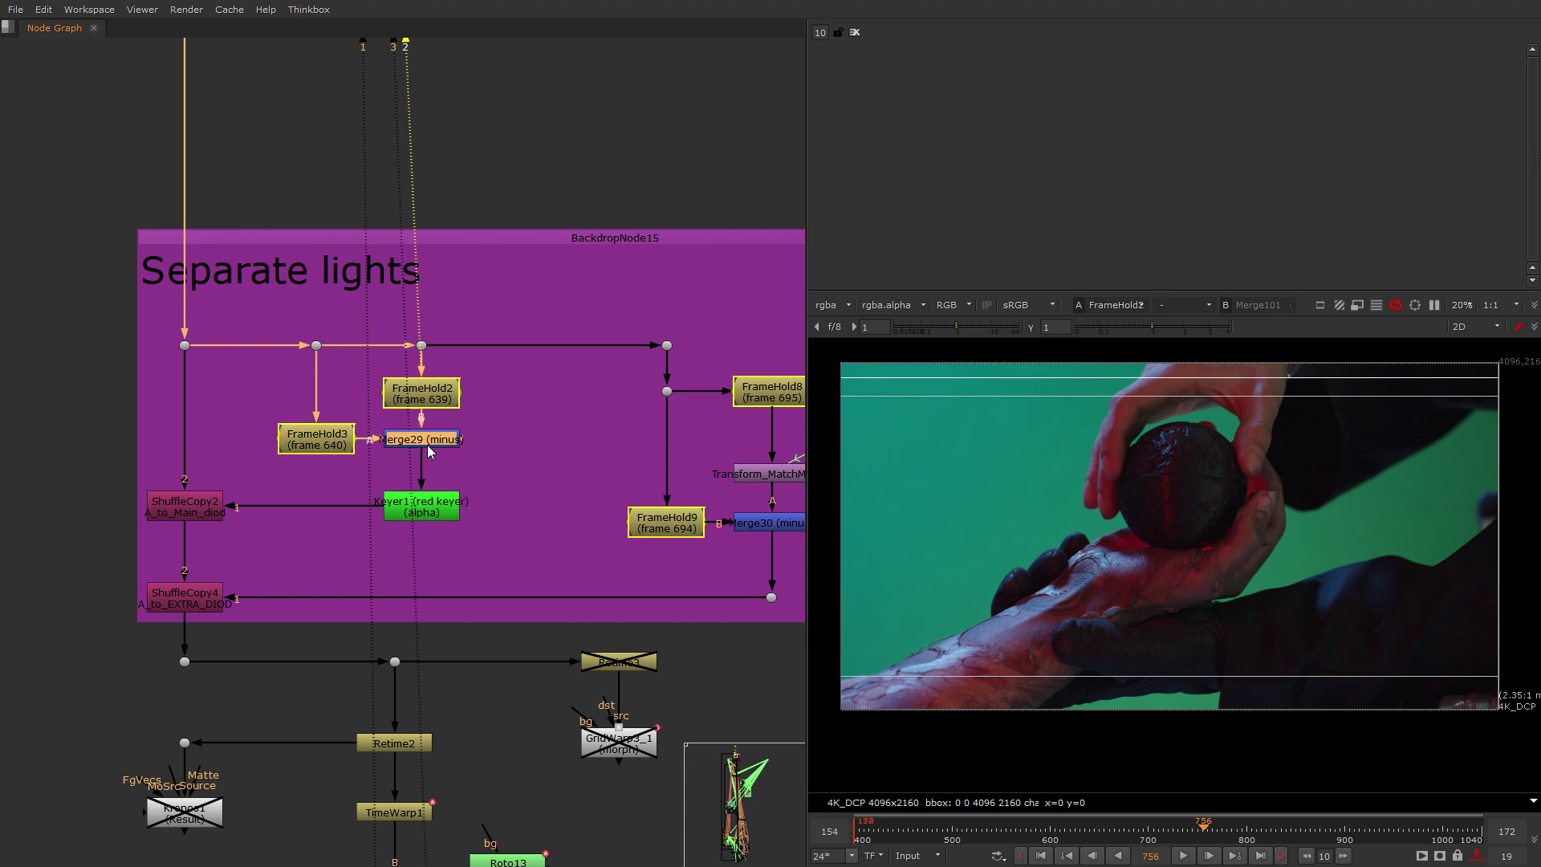
left_click(321, 448)
key("2")
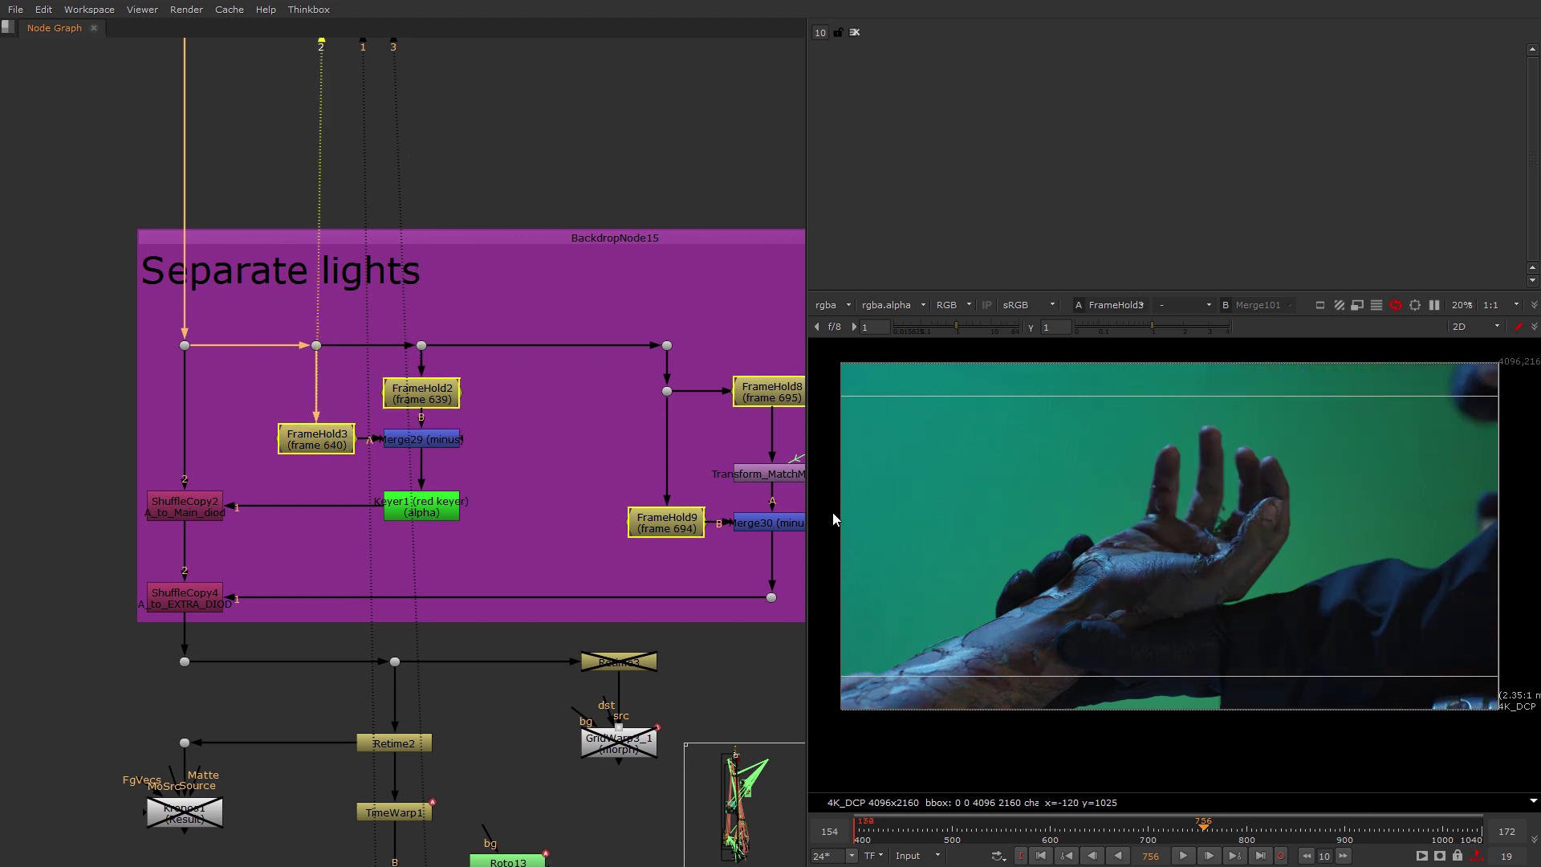
scroll(1212, 521, "up", 4)
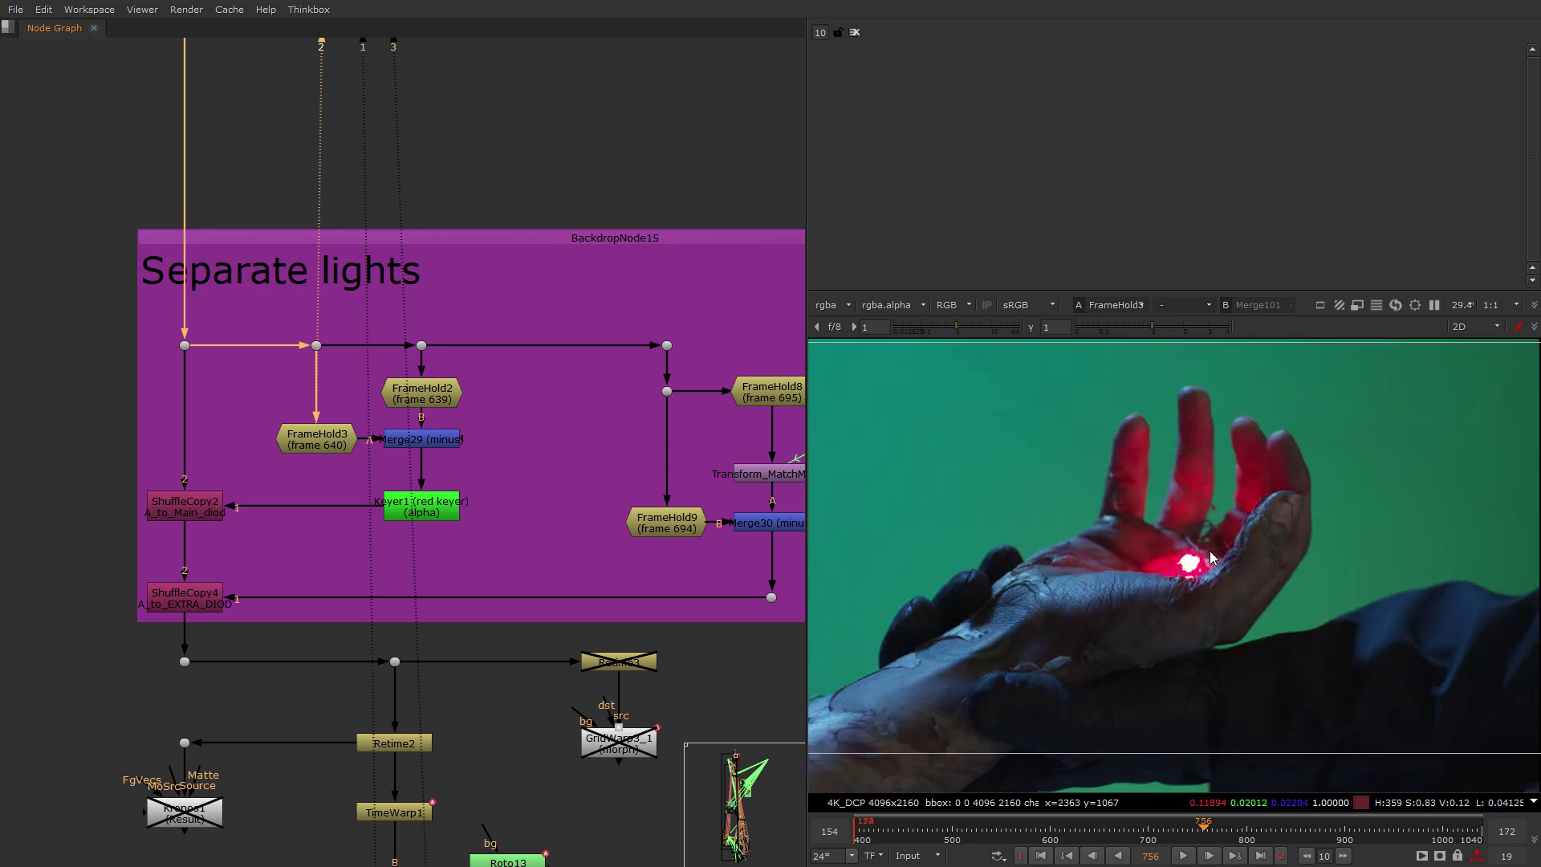
View the Merge29 minus result and the Keyer1 red key, including its alpha channel.
left_click(409, 442)
key("2")
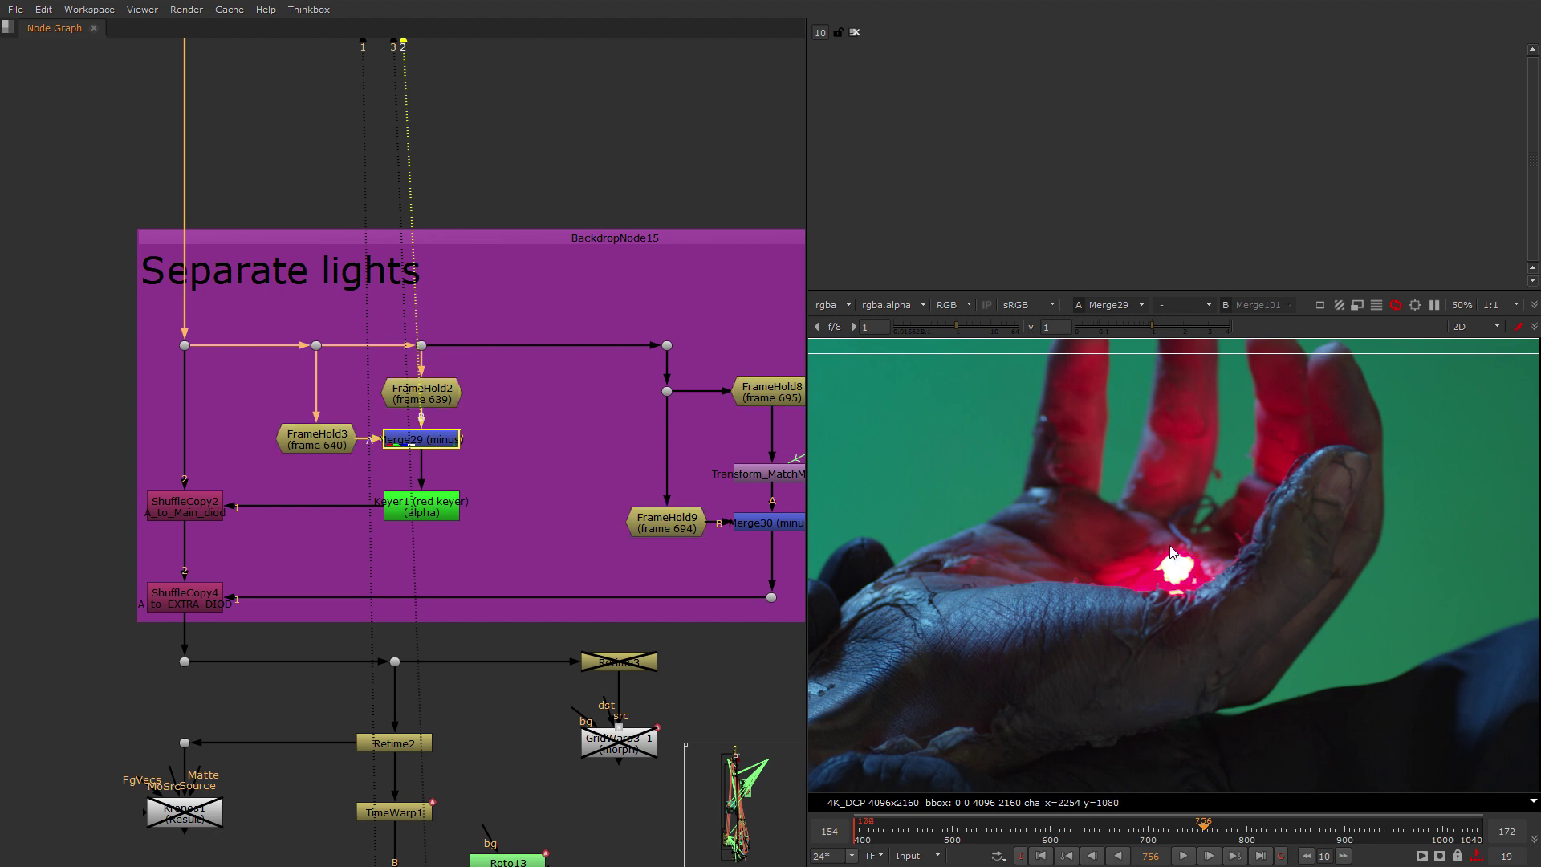
middle_click_drag(1149, 637, 1222, 610)
scroll(1222, 610, "down", 2)
left_click(412, 498)
key("1")
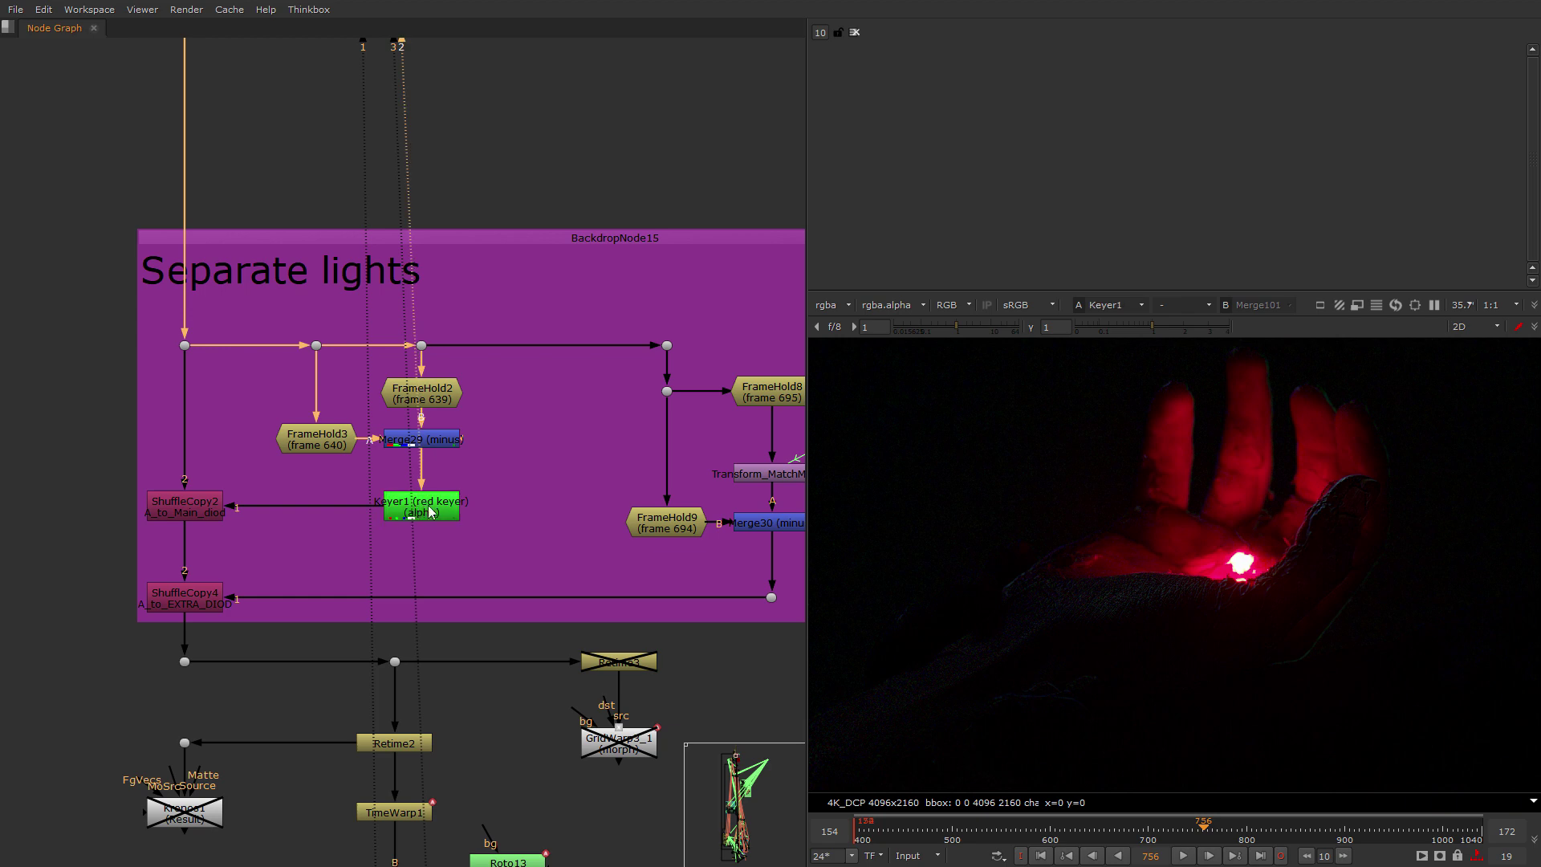
scroll(1120, 614, "up", 3)
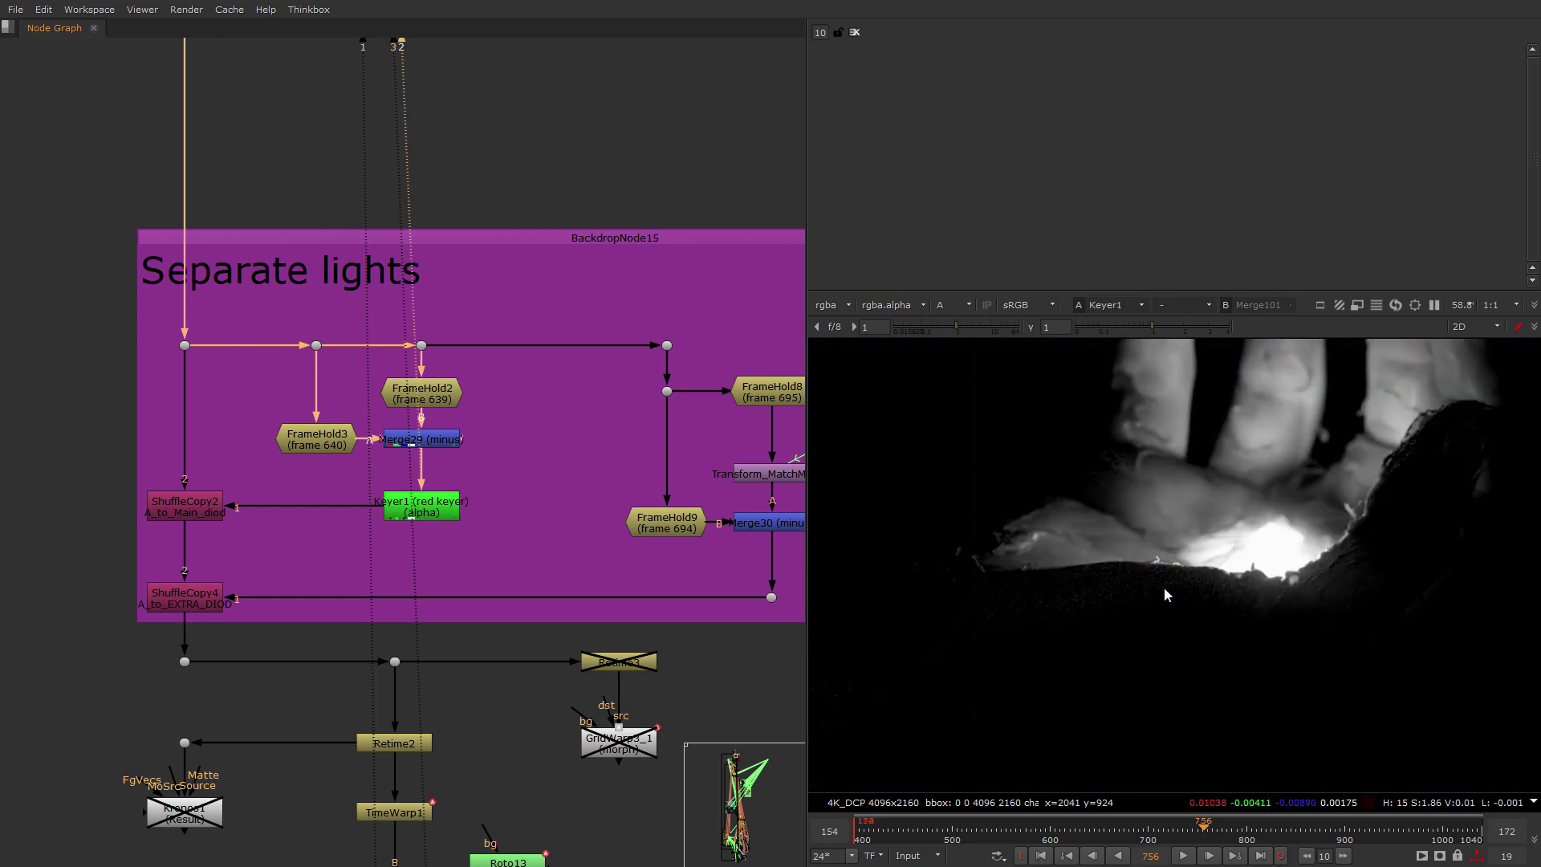
Open the properties of ShuffleCopy2 in the Separate lights group.
middle_click_drag(153, 501, 358, 447)
scroll(358, 447, "up", 2)
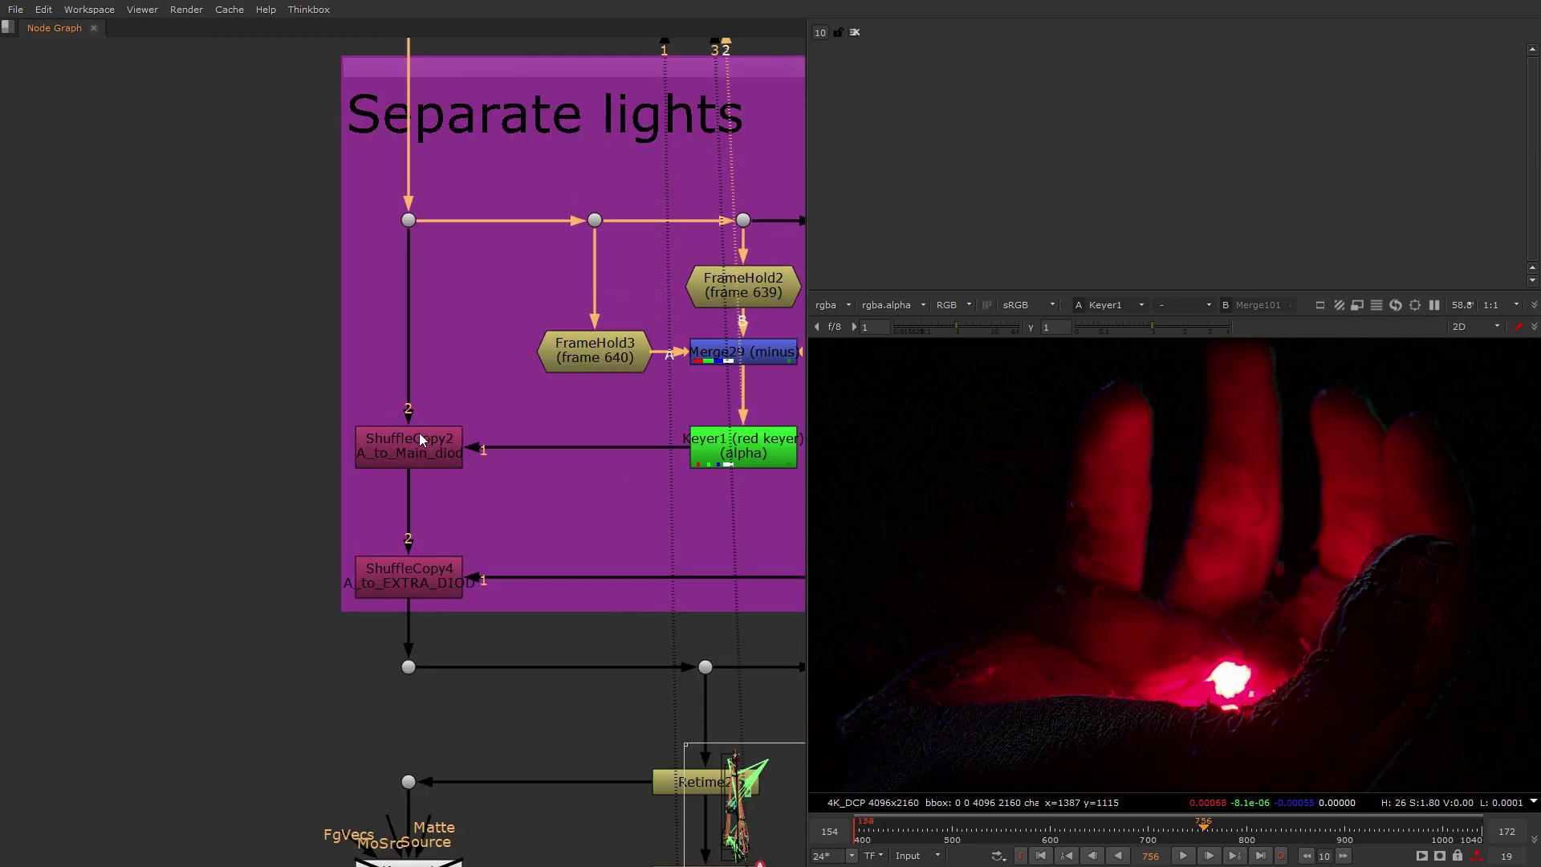
left_click(419, 433)
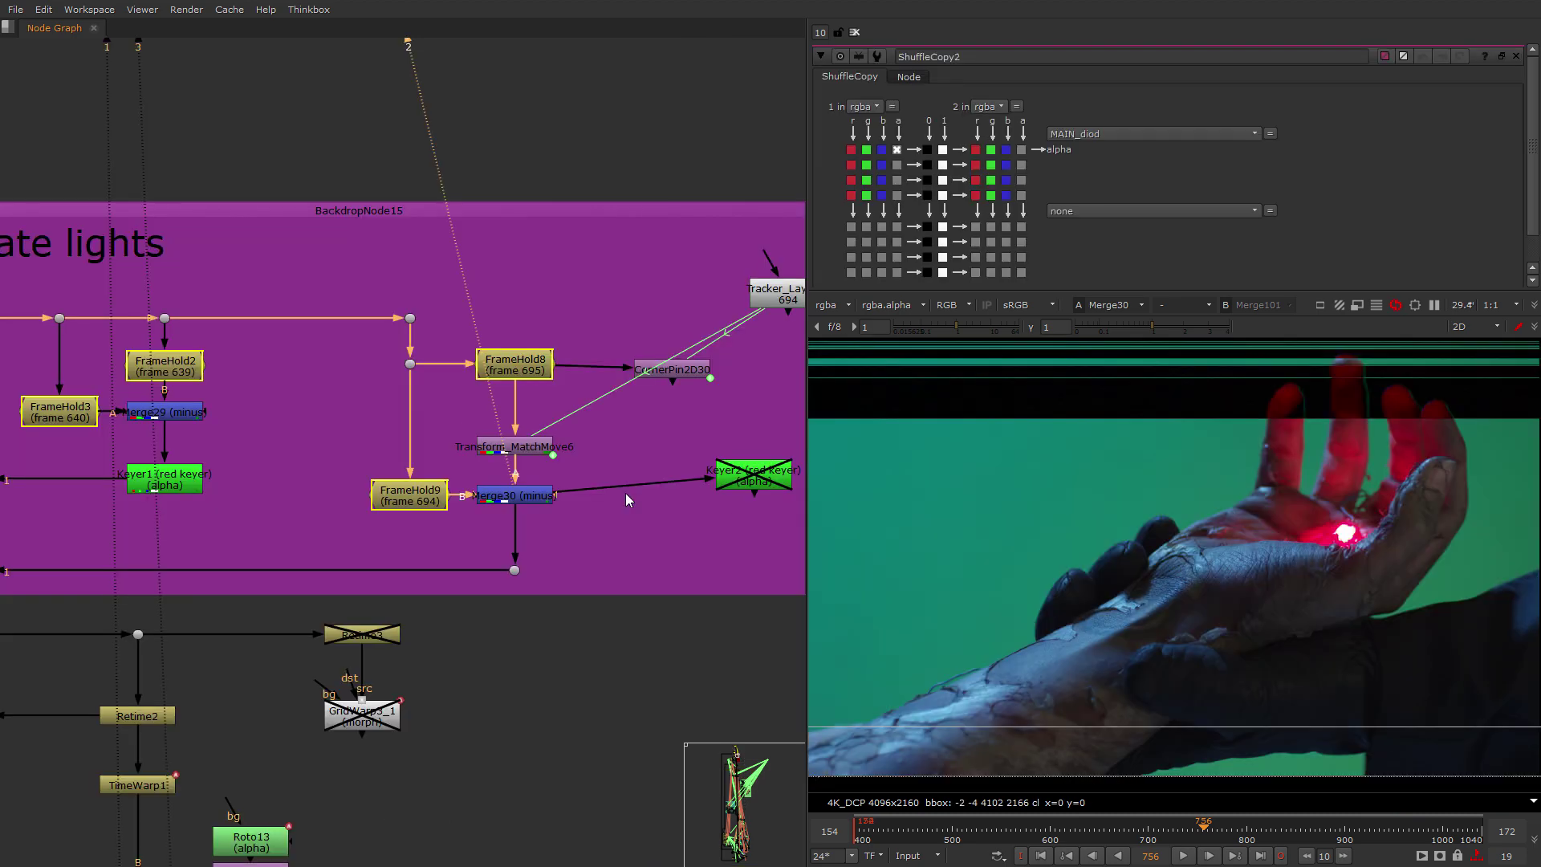
Enlarge the viewer and examine the Merge30 minus result of the extra red light across the arm and hand.
middle_click_drag(1193, 631, 1234, 614)
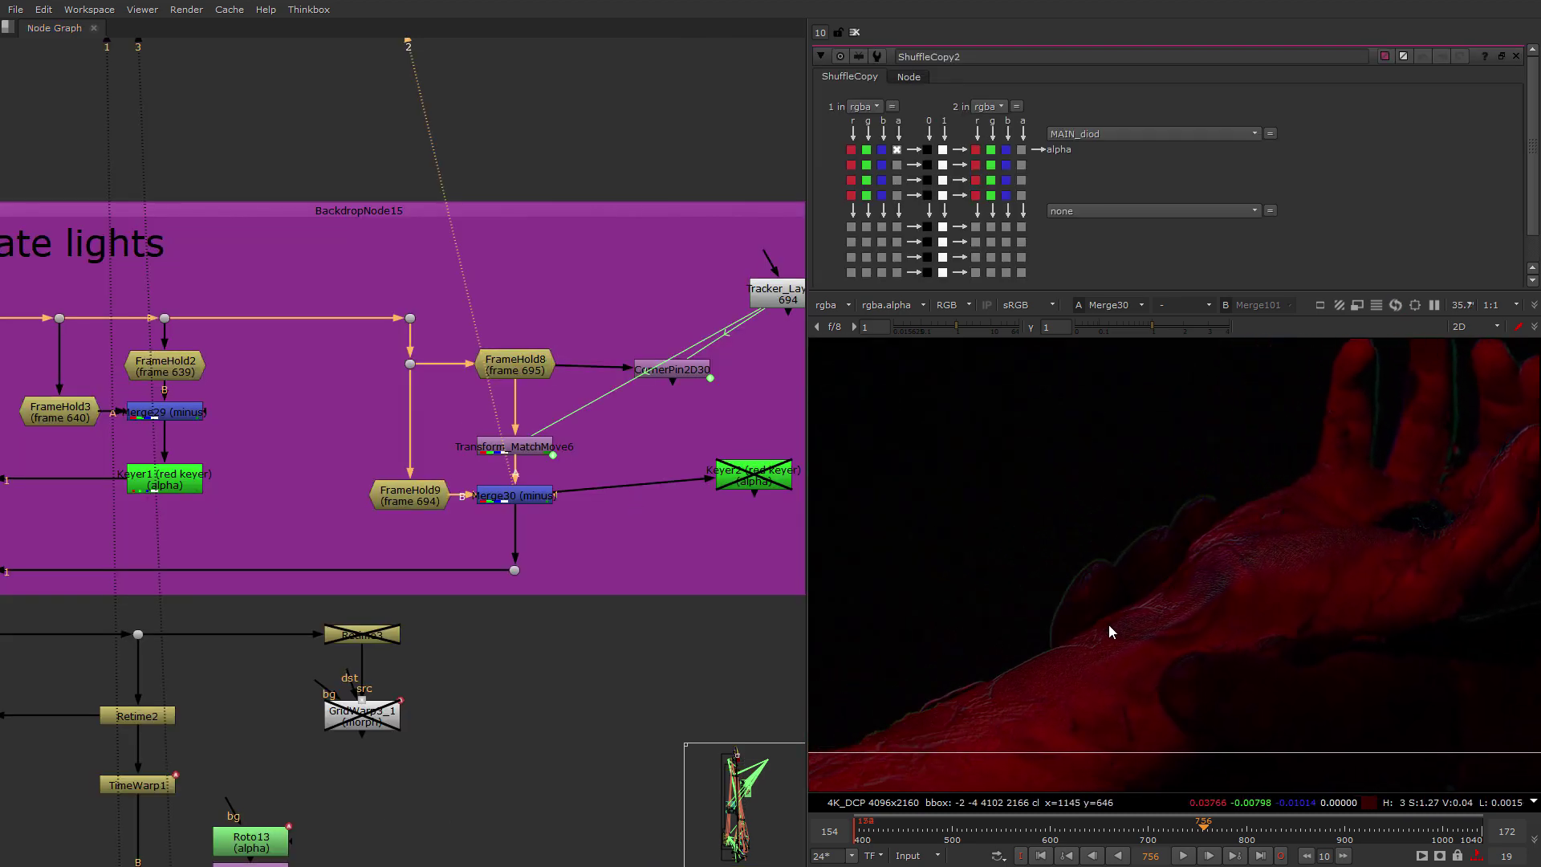
scroll(1145, 516, "down", 1)
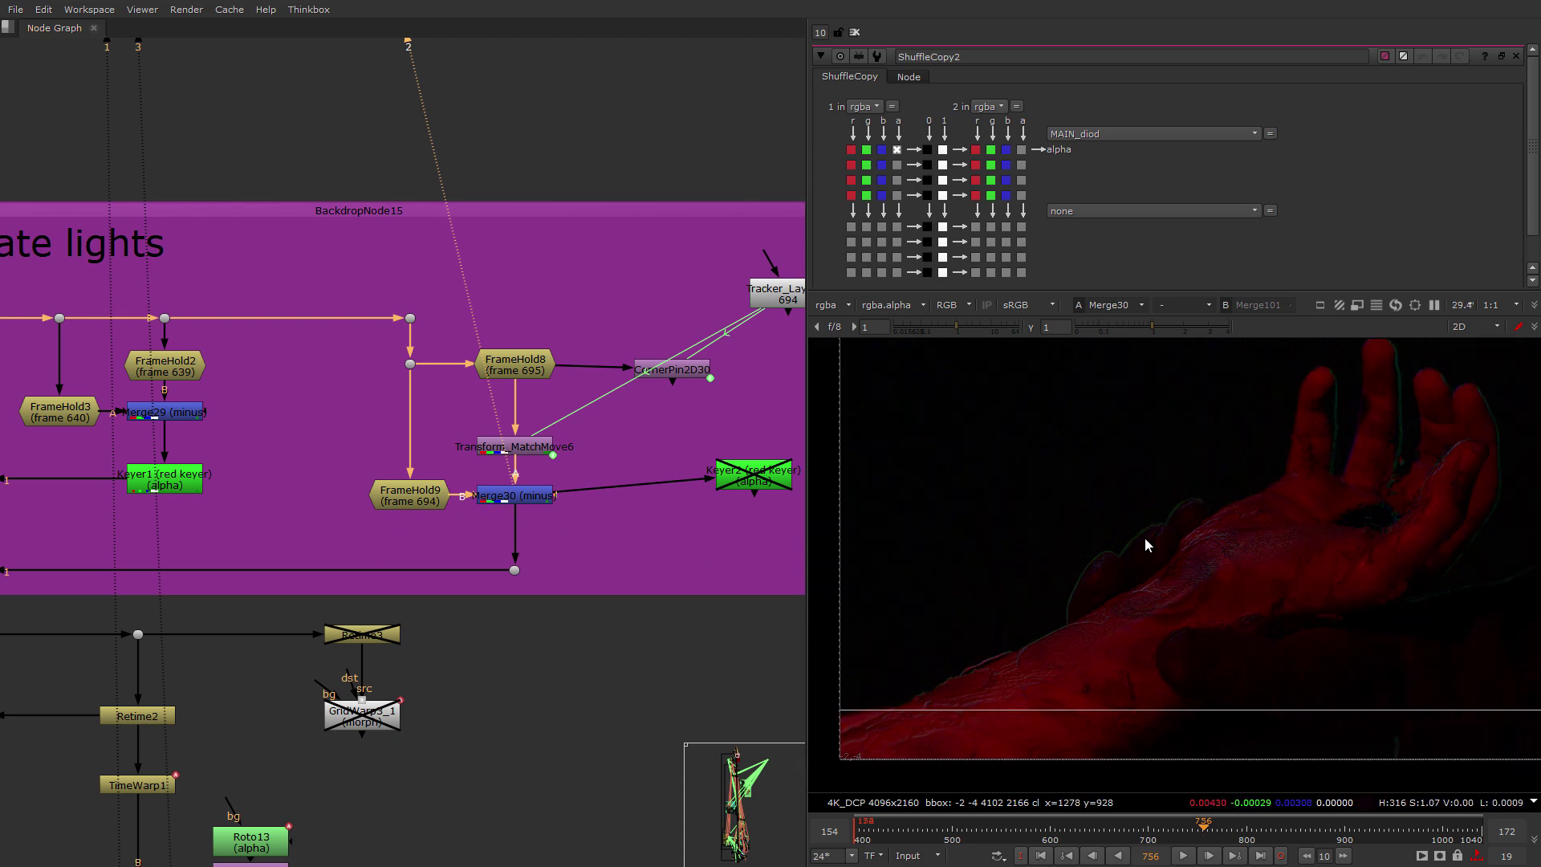
left_click_drag(978, 290, 978, 187)
middle_click_drag(1215, 491, 1120, 518)
scroll(1136, 520, "down", 1)
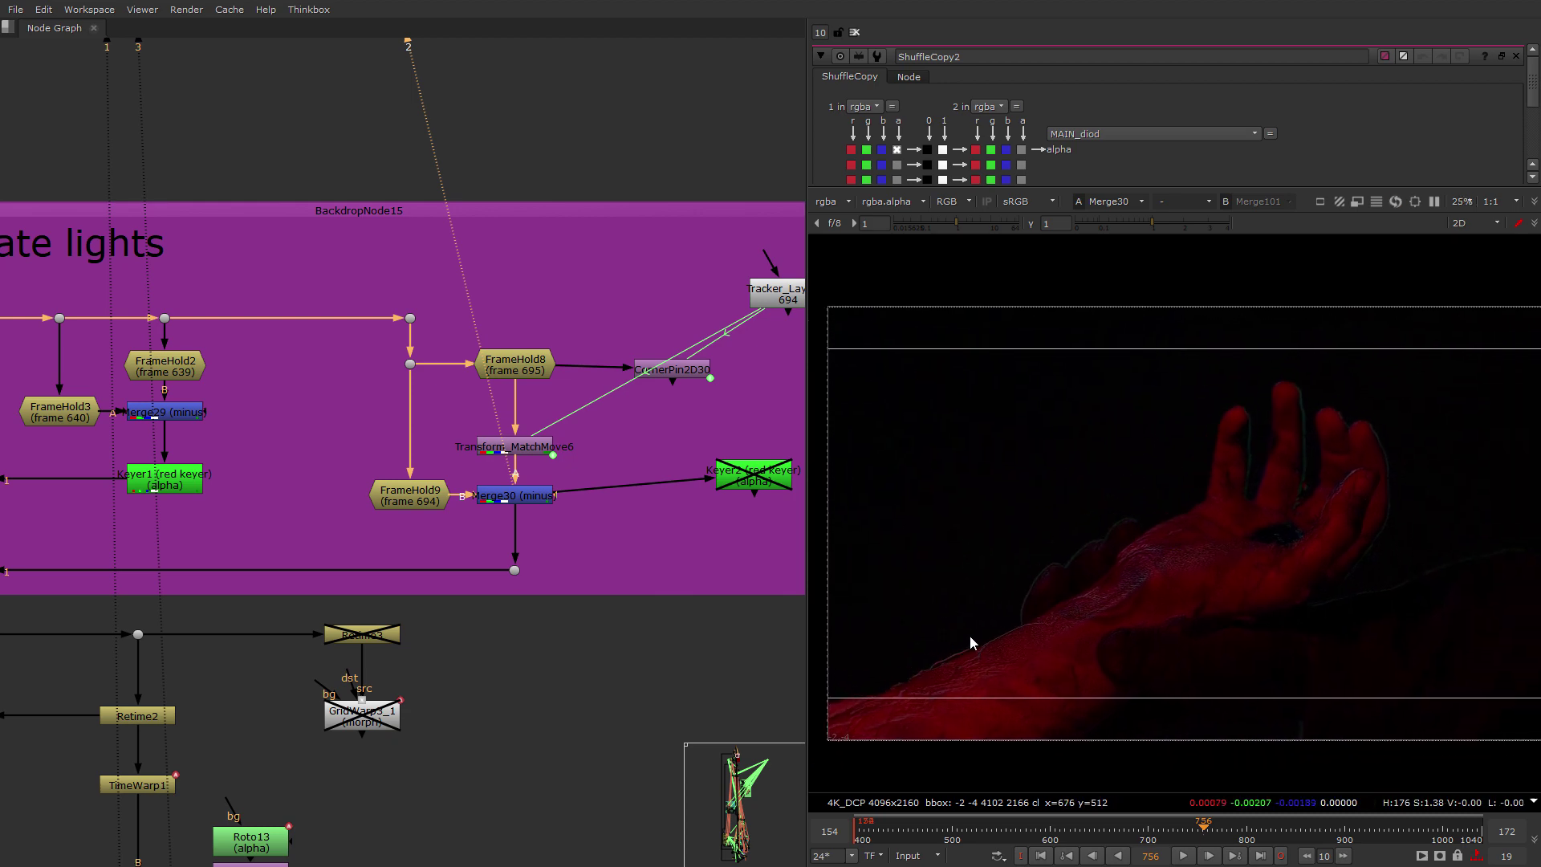
scroll(984, 623, "up", 1)
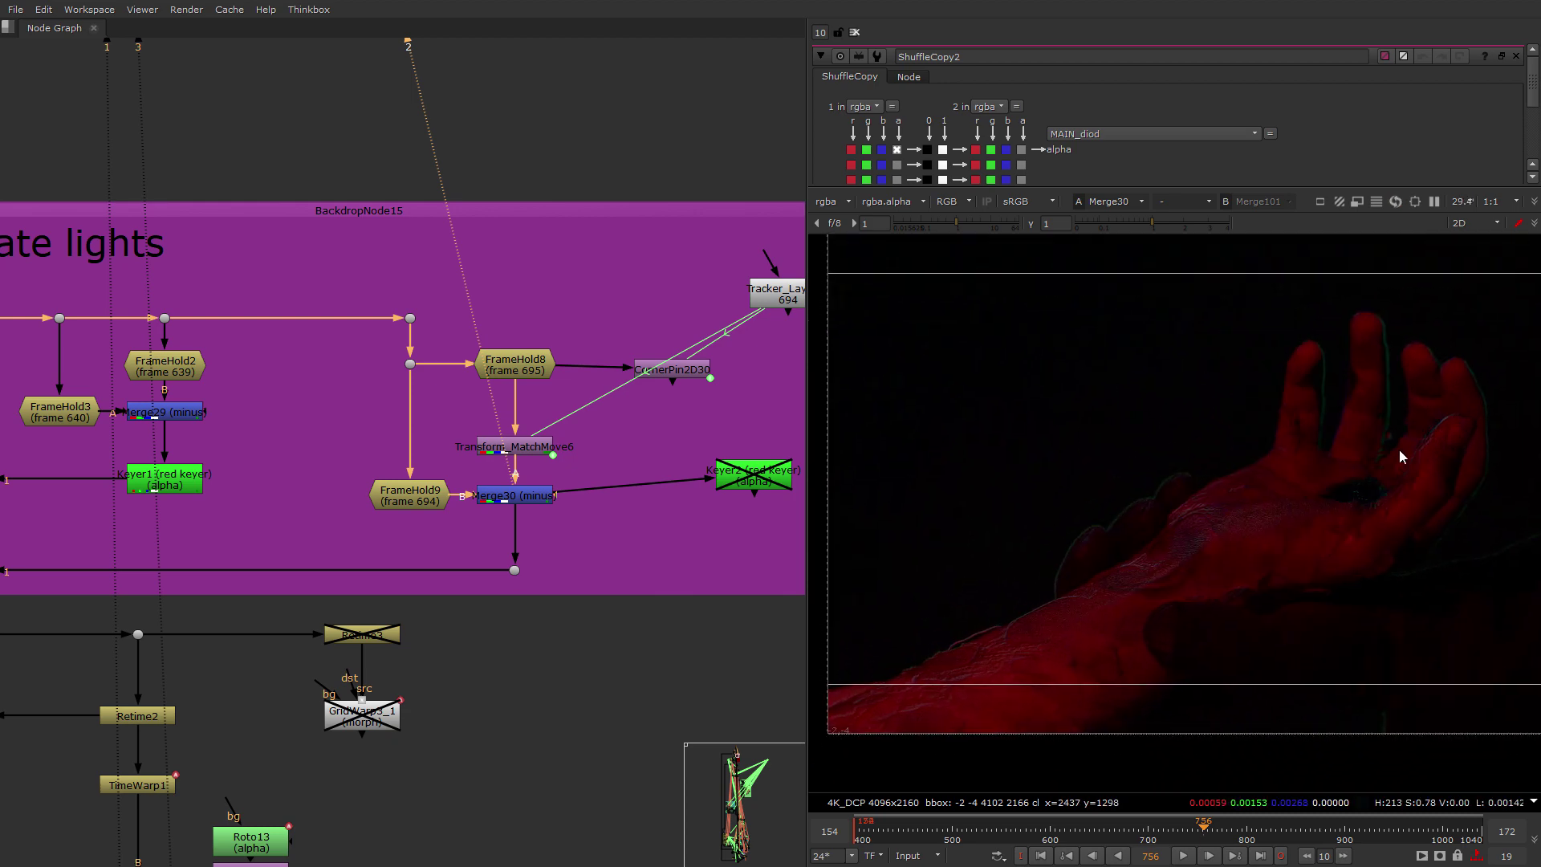
View the output of ShuffleCopy4 at the end of the Separate lights group.
middle_click_drag(516, 538, 742, 498)
scroll(742, 499, "down", 3)
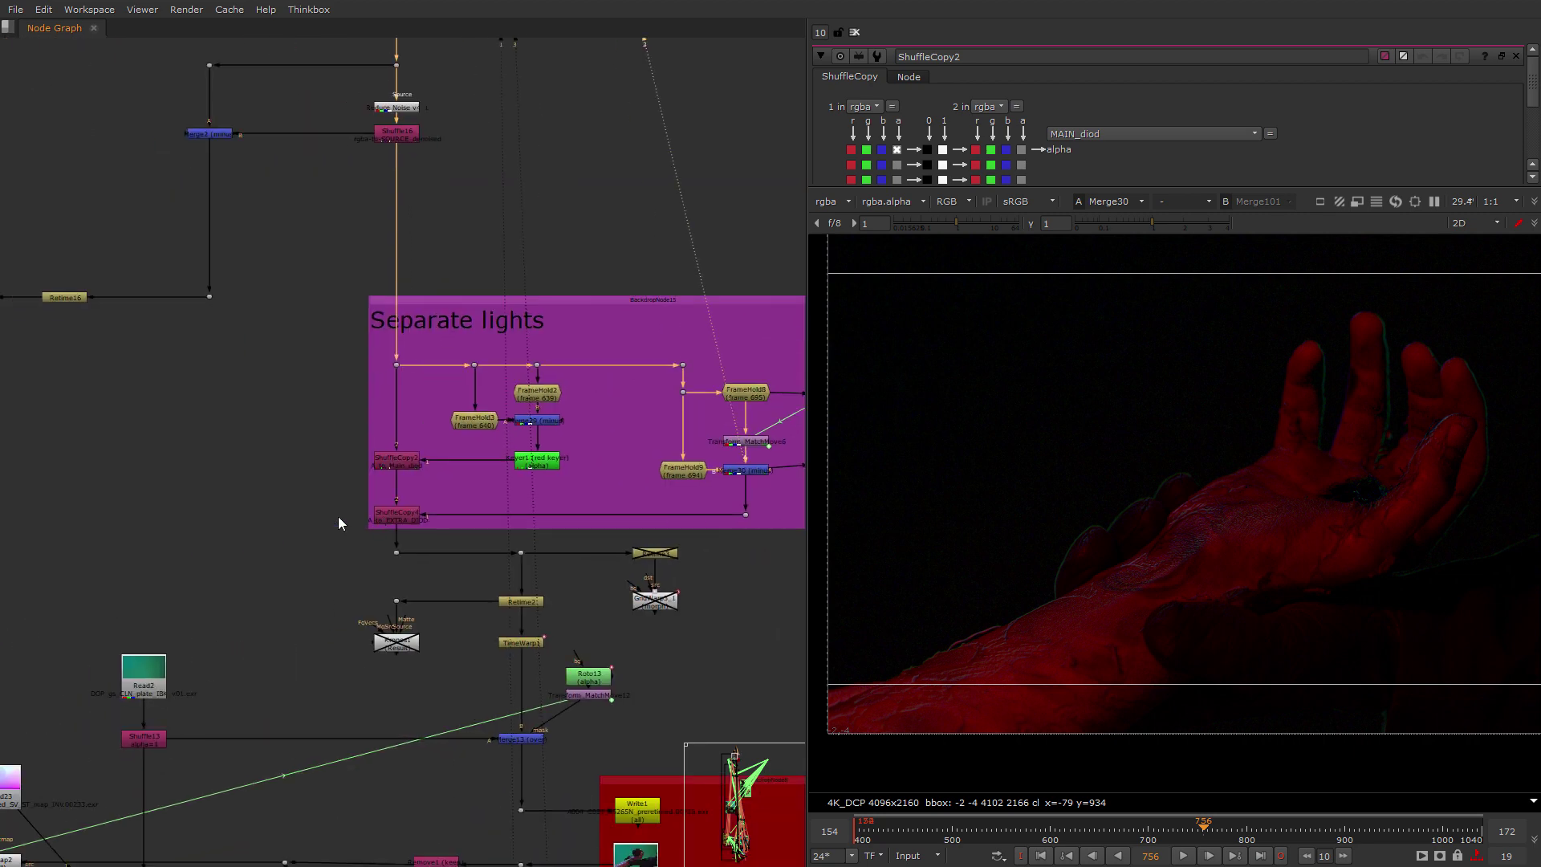
scroll(337, 515, "up", 3)
left_click_drag(496, 532, 469, 525)
key("2")
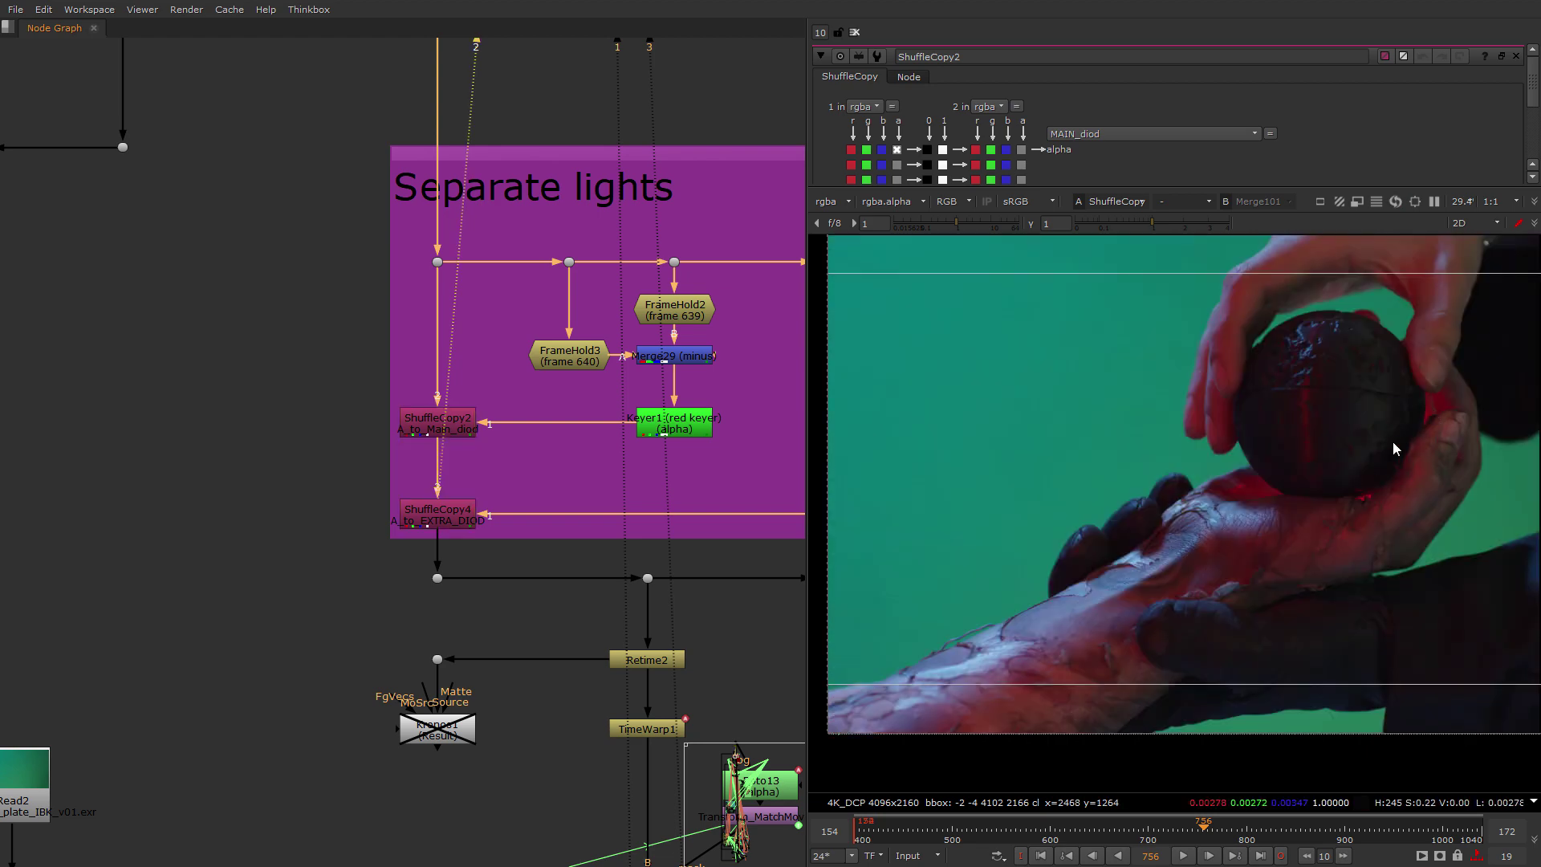
Display the MAIN_diod layer of the combined output, and return the viewer to the rgba layer.
middle_click_drag(518, 597, 201, 609)
scroll(575, 551, "down", 1)
scroll(152, 504, "up", 1)
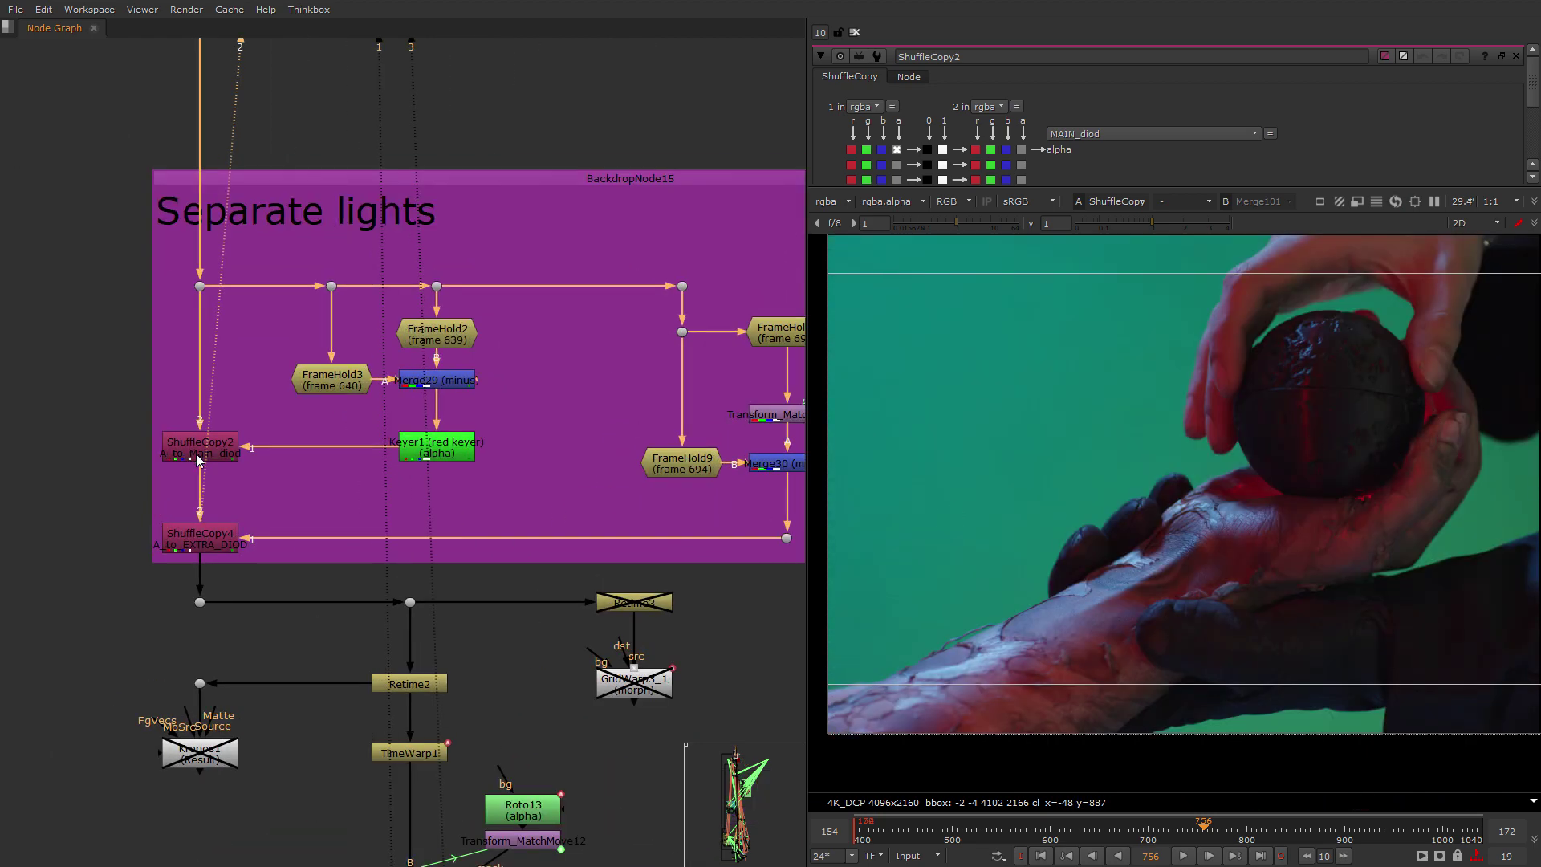
left_click(831, 201)
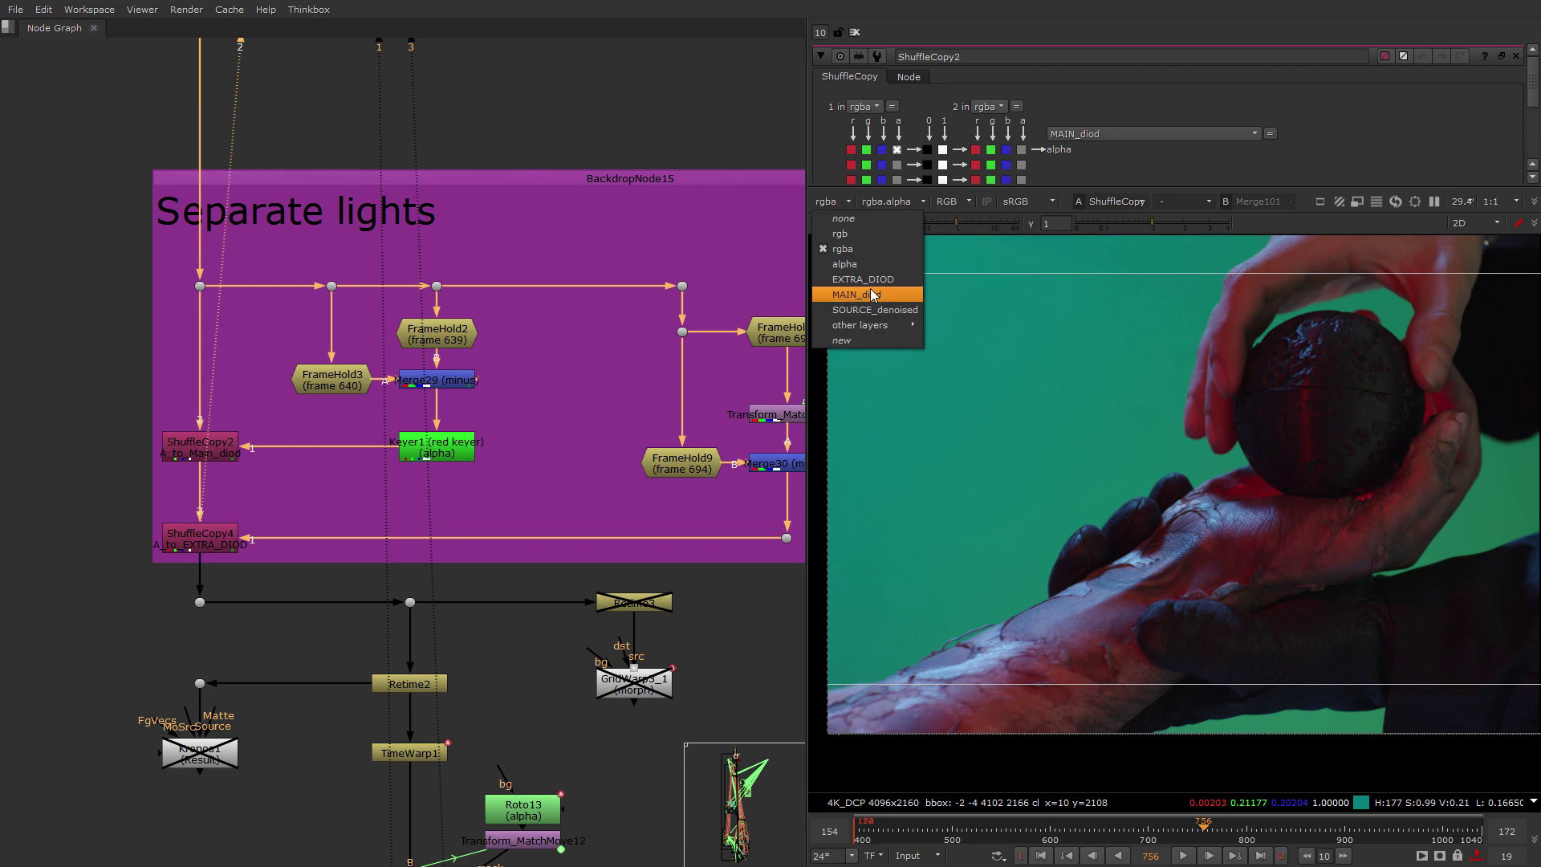
left_click(876, 294)
left_click(851, 201)
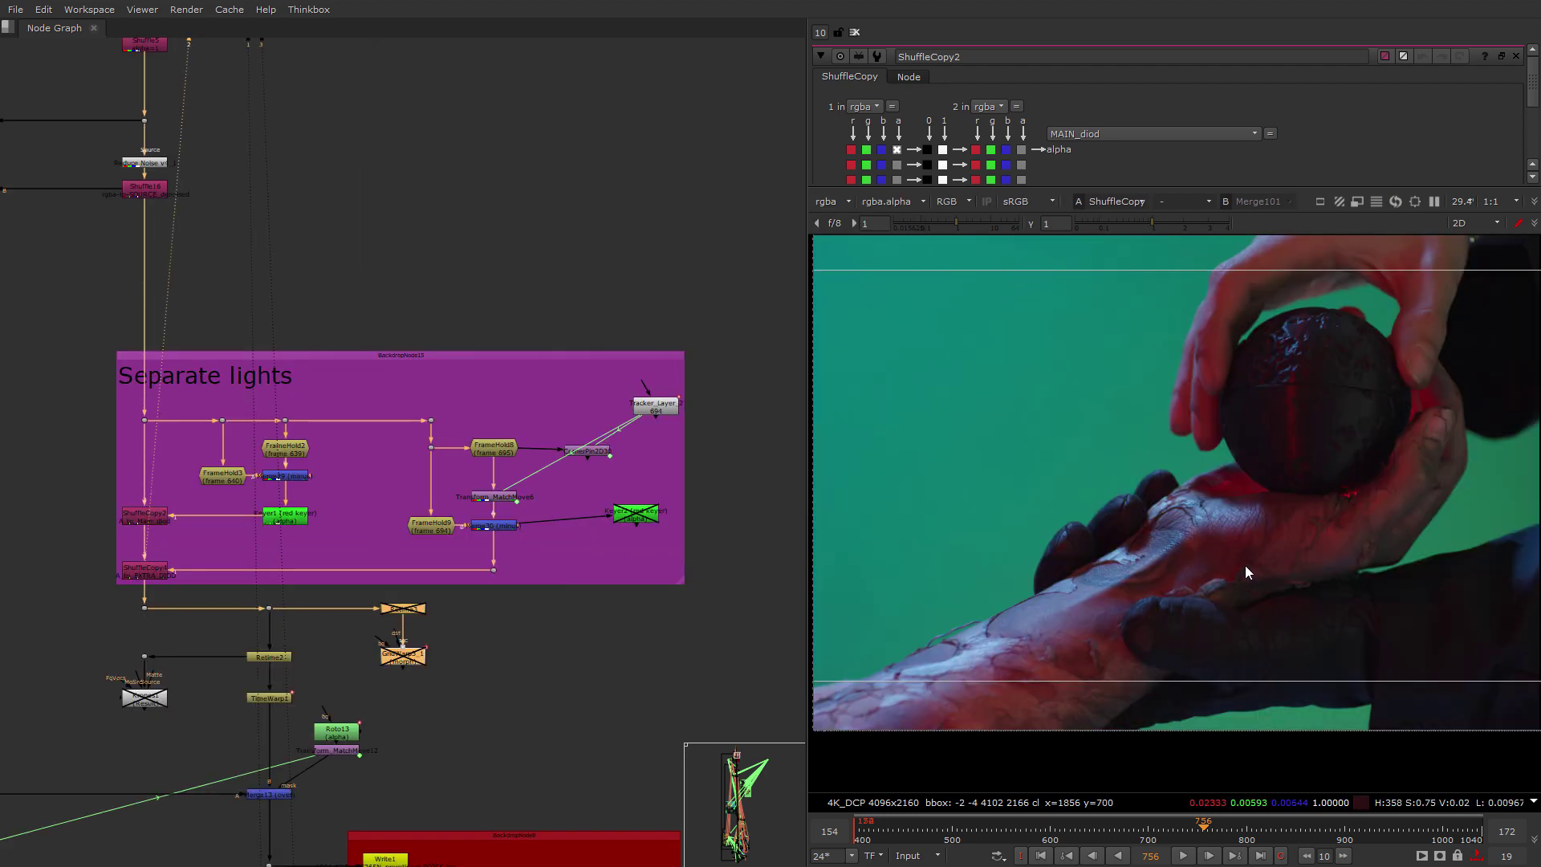
scroll(1226, 553, "down", 1)
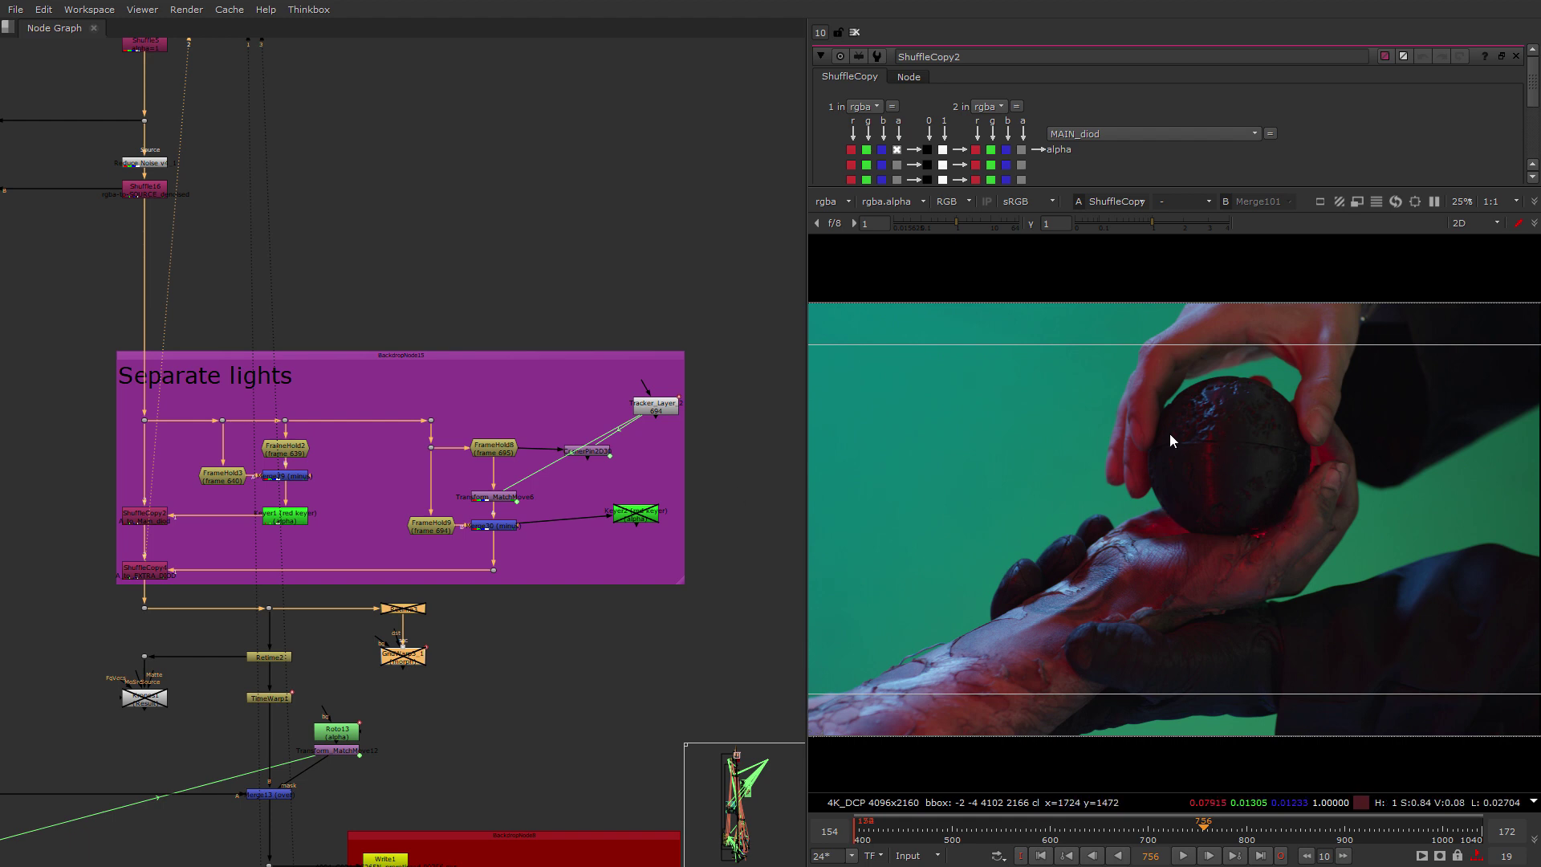
View the output of the TimeWarp1 node below the Separate lights group.
middle_click_drag(266, 682, 302, 560)
mouse_move(329, 562)
left_mouse_down()
mouse_move(151, 634)
mouse_move(250, 619)
left_mouse_up()
key("2")
middle_click_drag(288, 560, 483, 542)
scroll(483, 542, "up", 3)
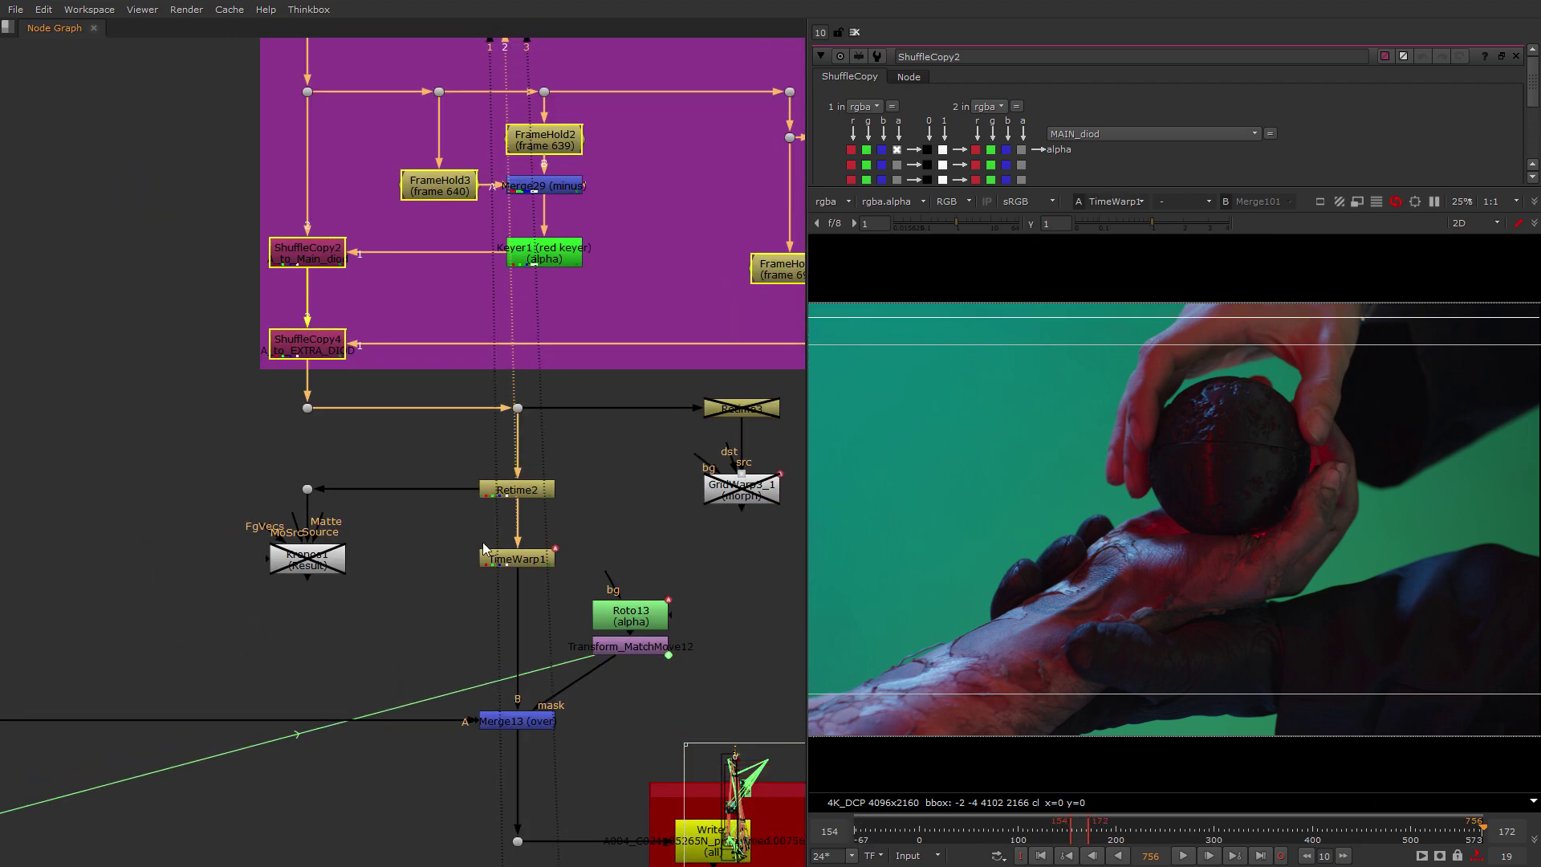
Open the properties of Retime2 and TimeWarp1 to inspect the retiming settings.
scroll(526, 490, "up", 2)
double_click(527, 490)
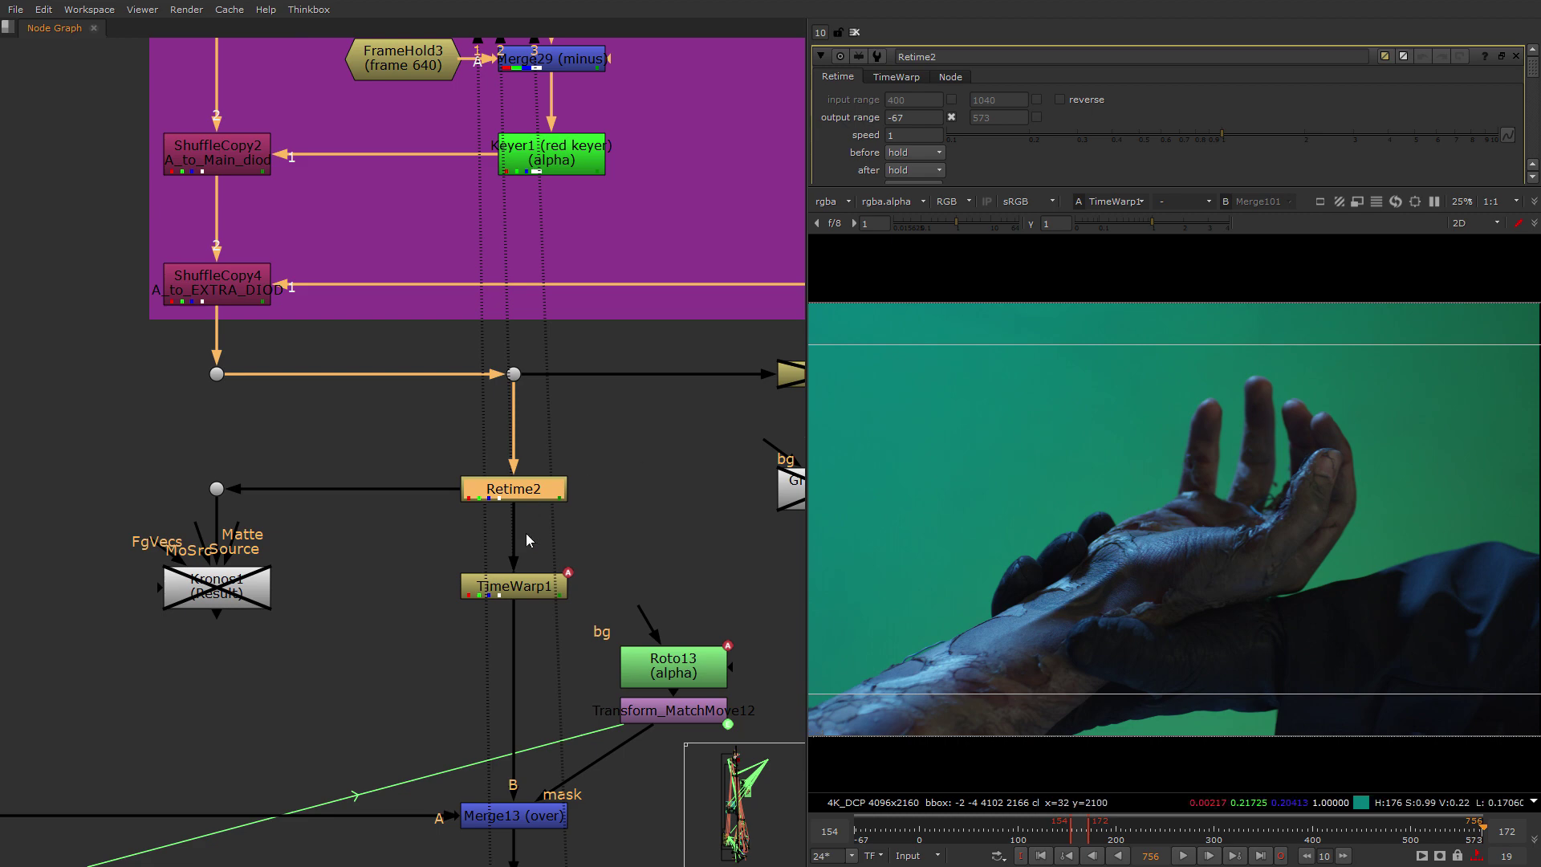
double_click(508, 587)
scroll(1018, 509, "down", 2)
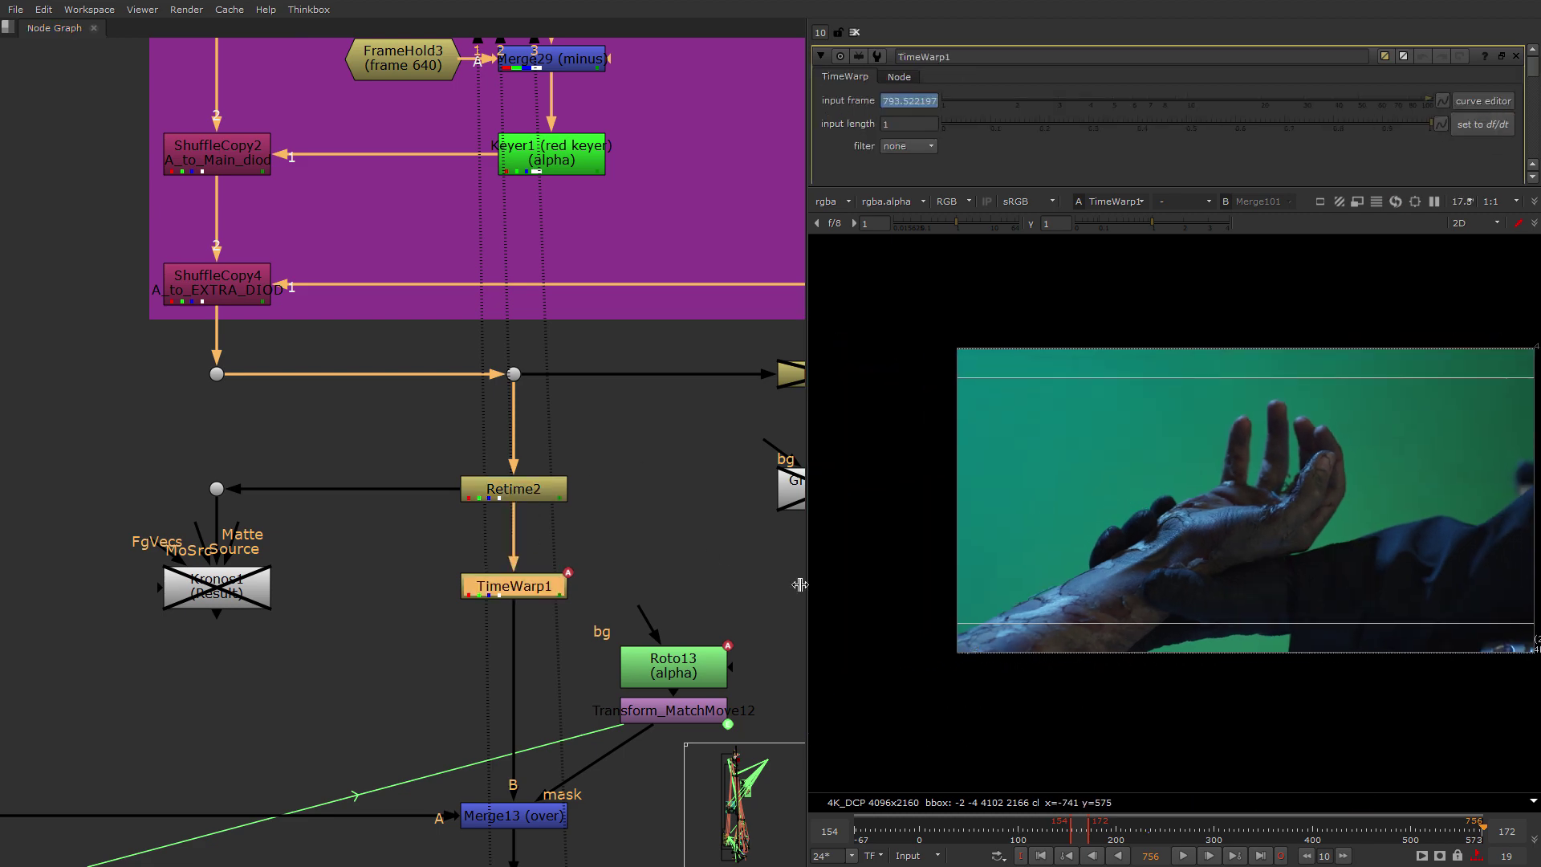
View the output of the Merge13 (over) node below TimeWarp1.
left_click(510, 627)
scroll(596, 524, "down", 5)
key("1")
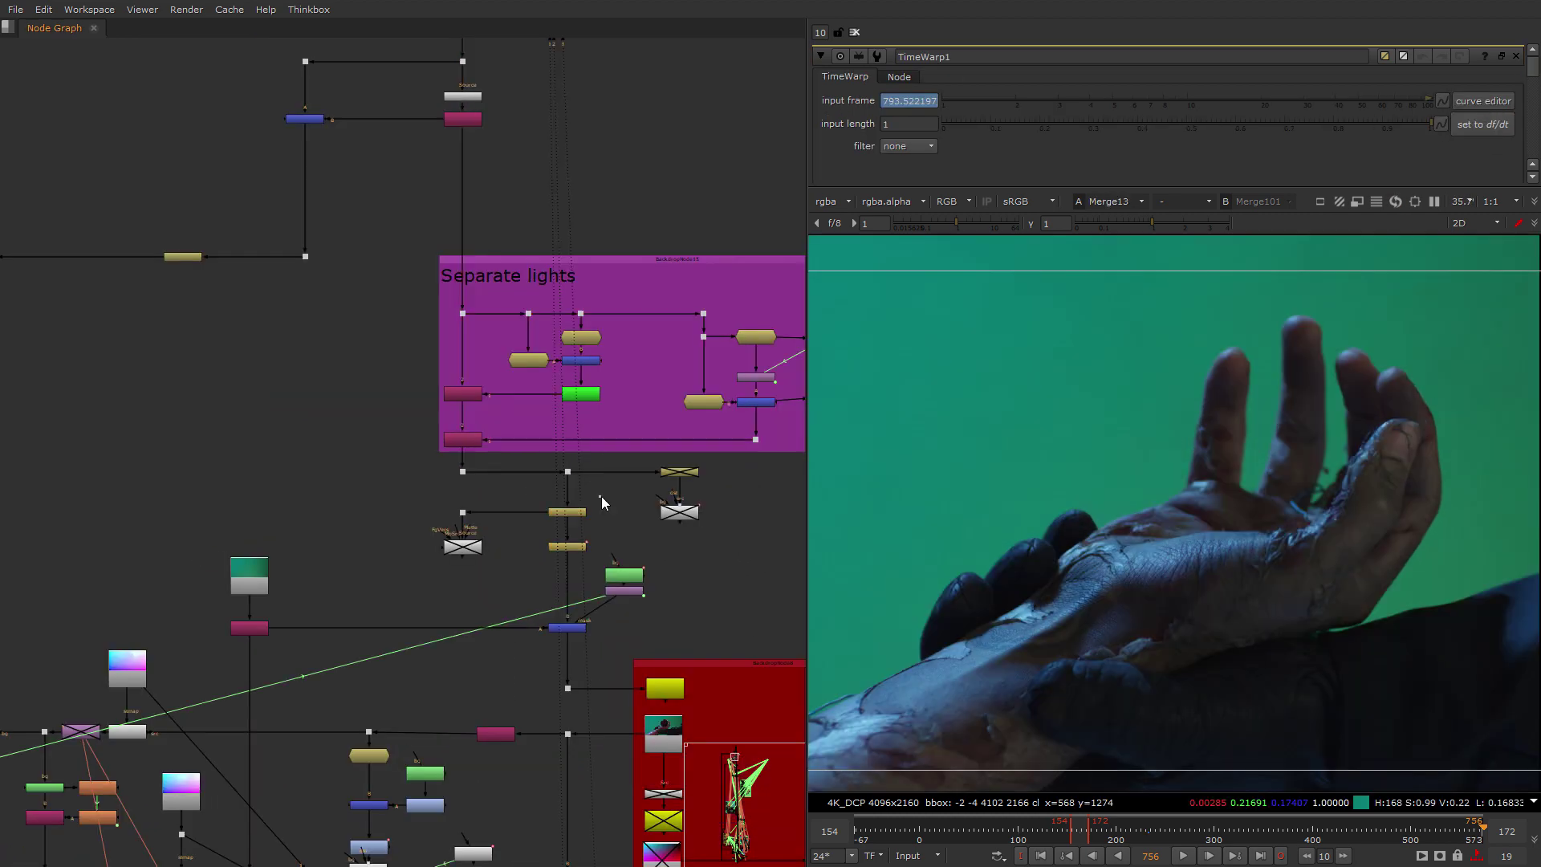
Inspect the TimeWarp1 lookup curve in the Curve Editor, and return to the Node Graph.
left_click_drag(600, 496, 535, 562)
scroll(549, 566, "up", 4)
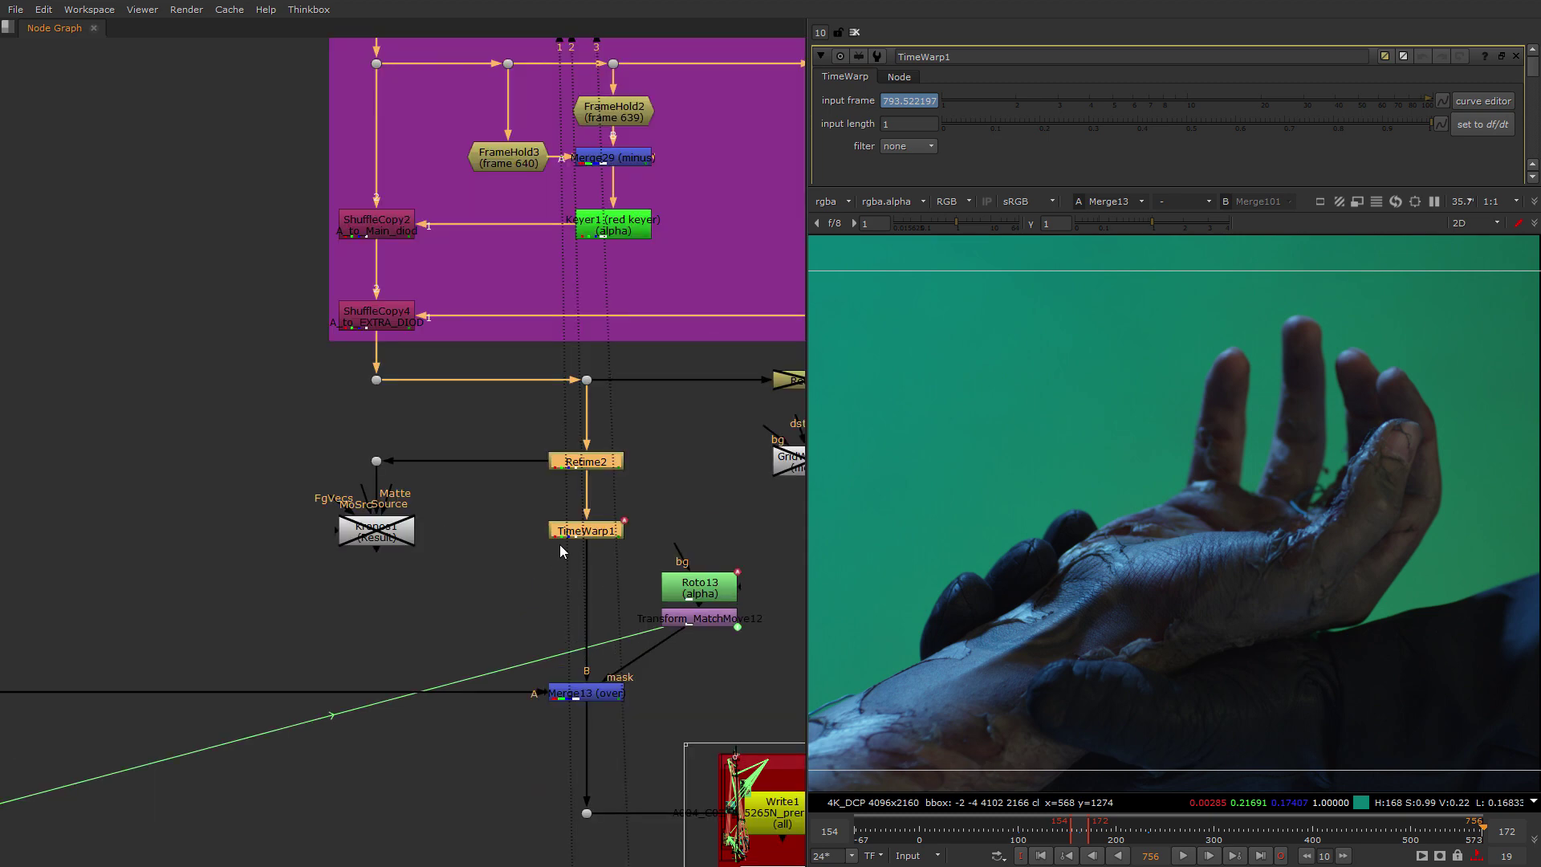
scroll(560, 544, "down", 2)
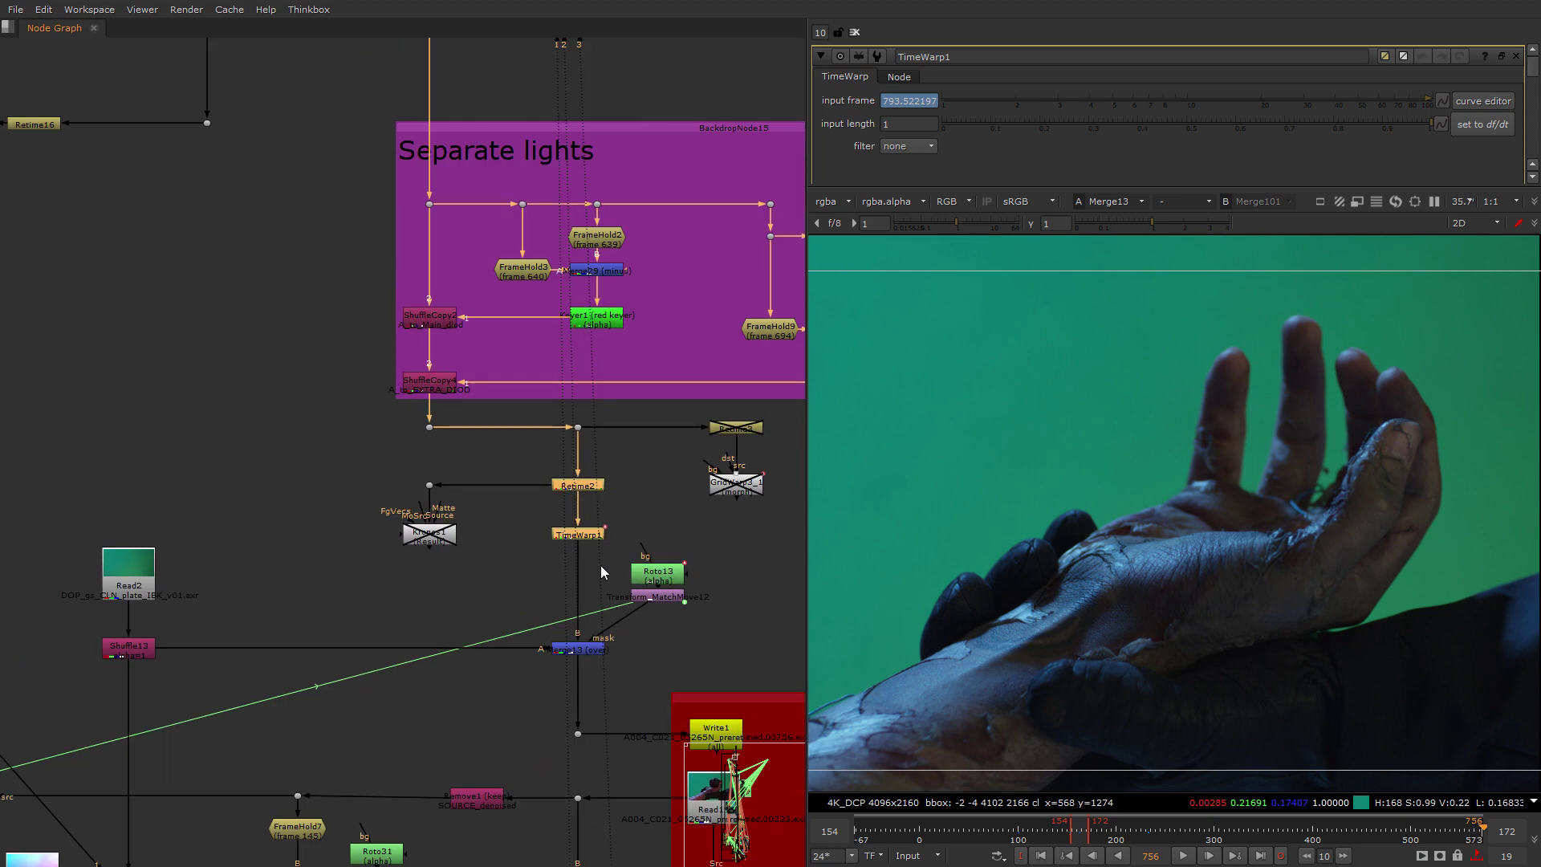
left_click(588, 546)
left_click(8, 27)
left_click(207, 197)
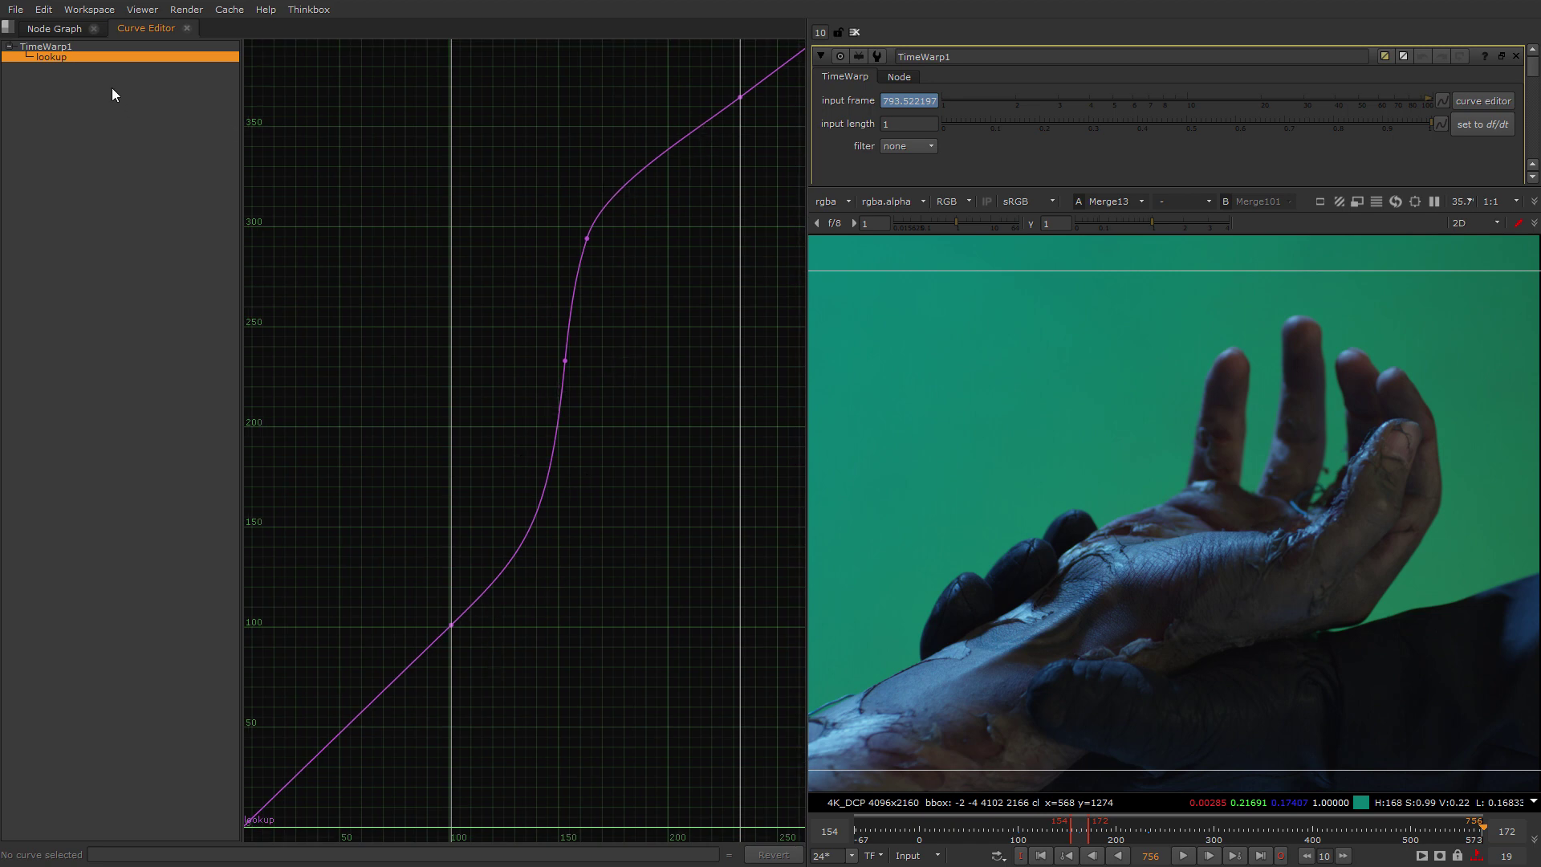
left_click(49, 29)
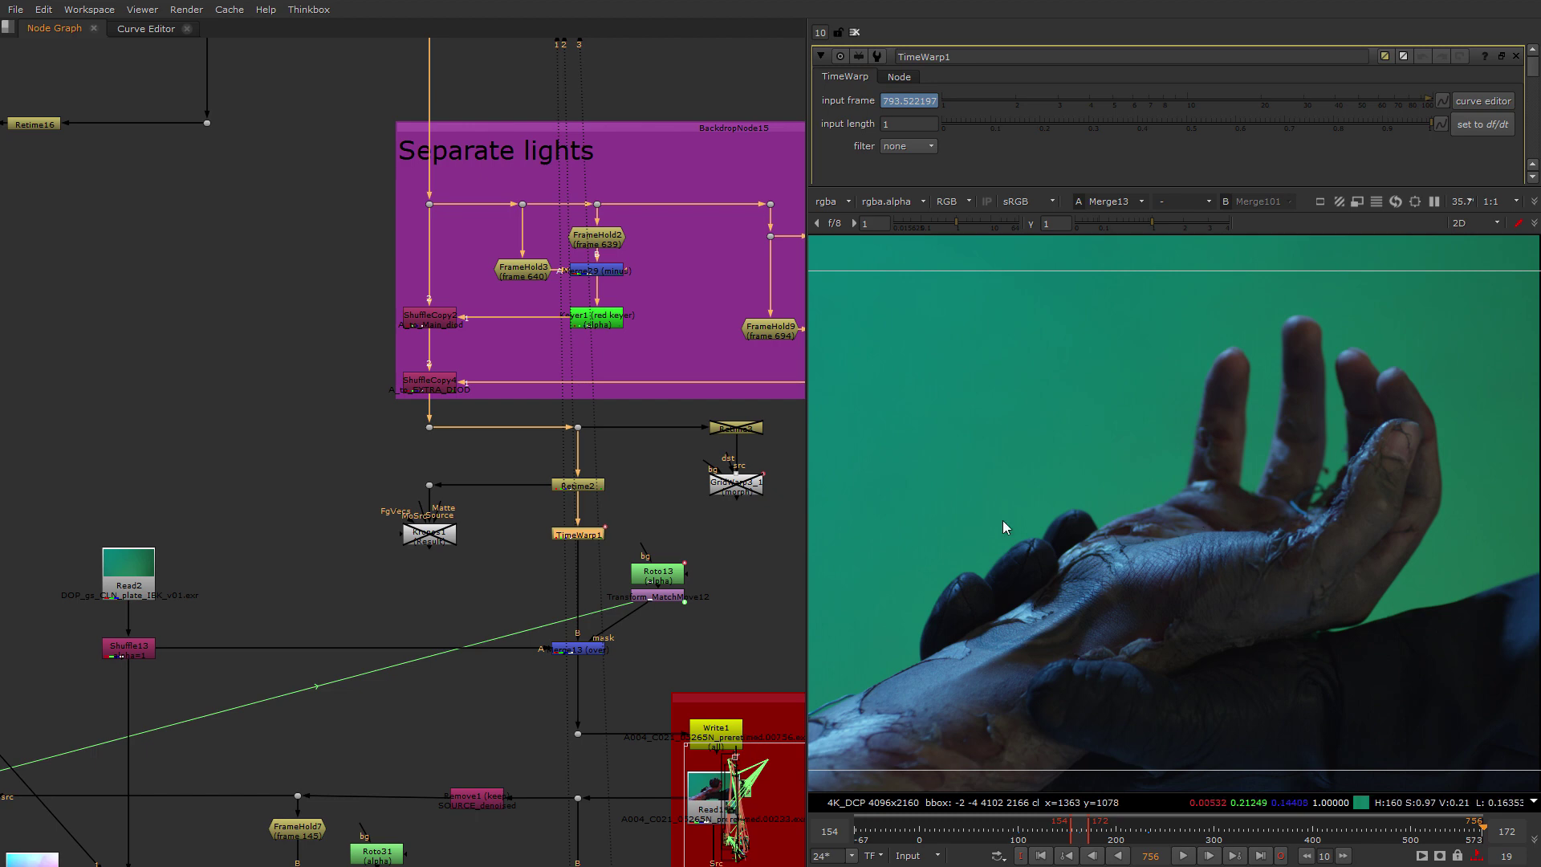
Examine the whole retimed plate and the nodes feeding Merge13, from TimeWarp1 to the Roto13 mask.
scroll(576, 513, "up", 2)
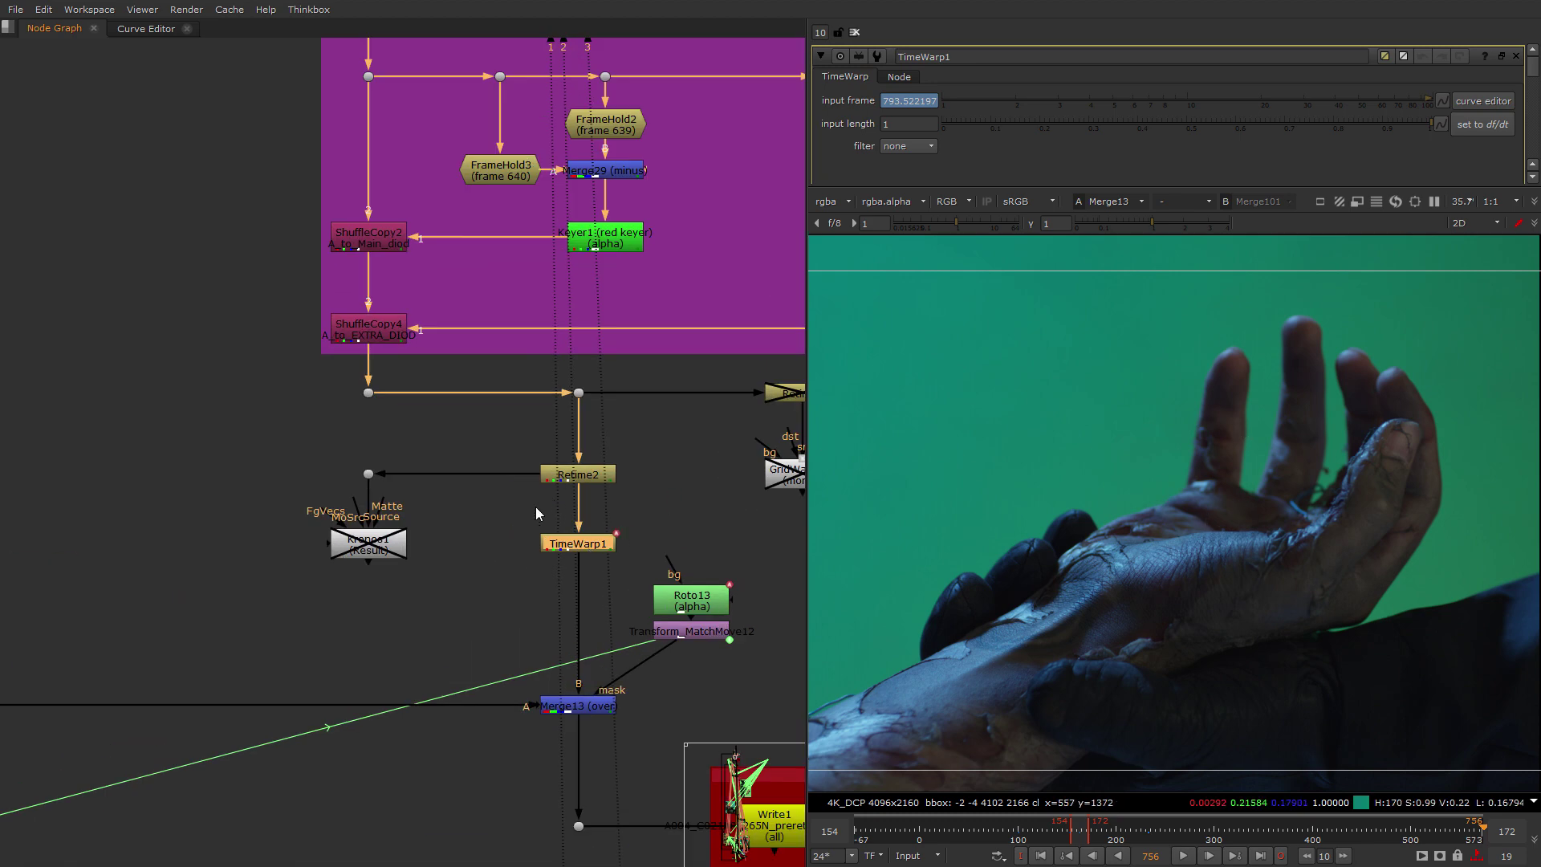
scroll(1154, 550, "down", 3)
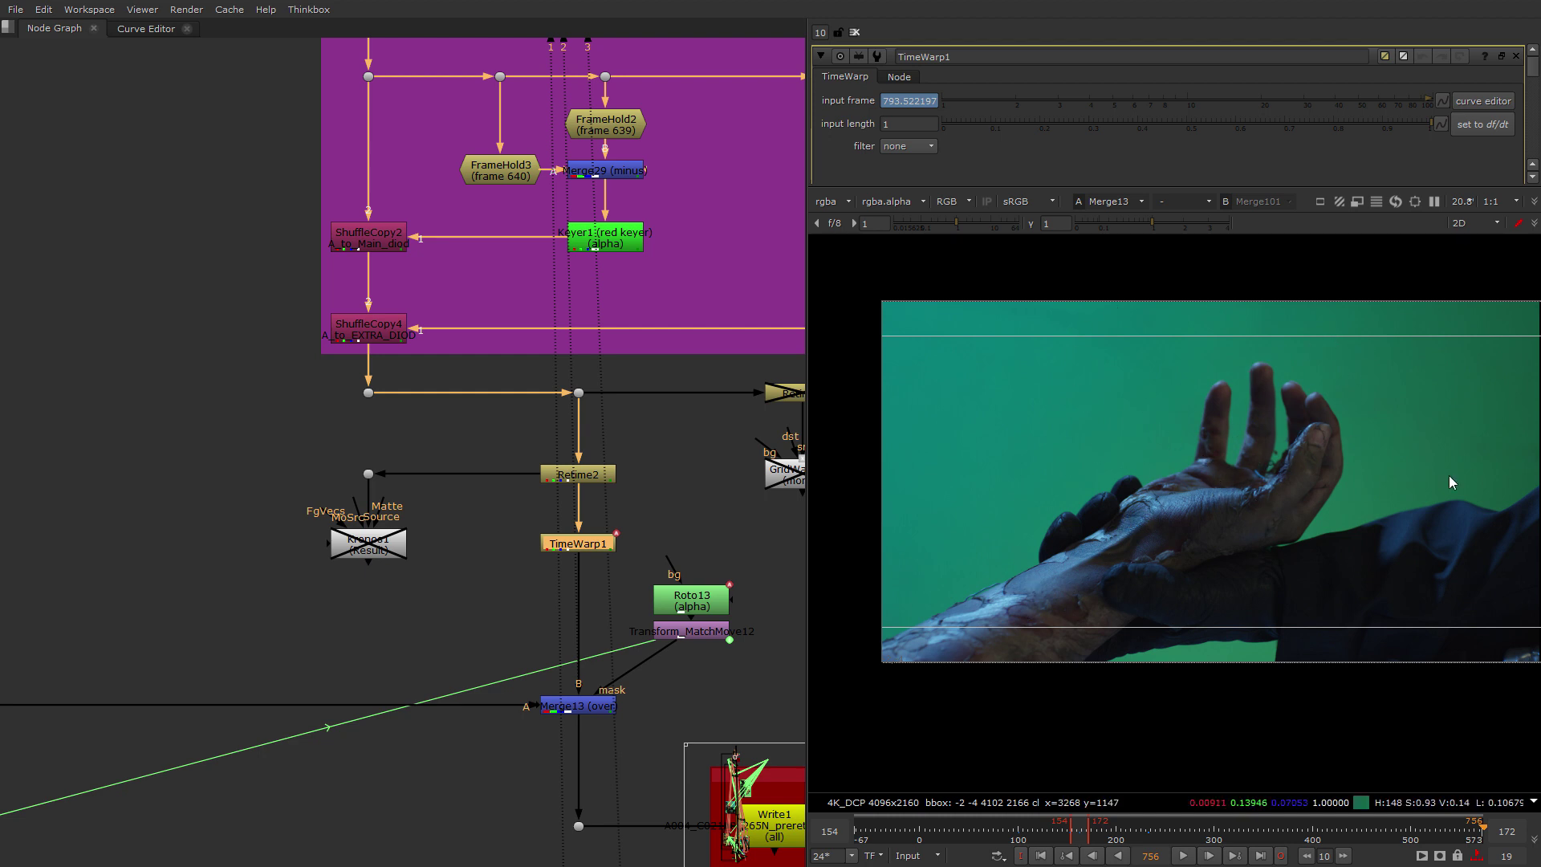
middle_click_drag(1448, 476, 1374, 498)
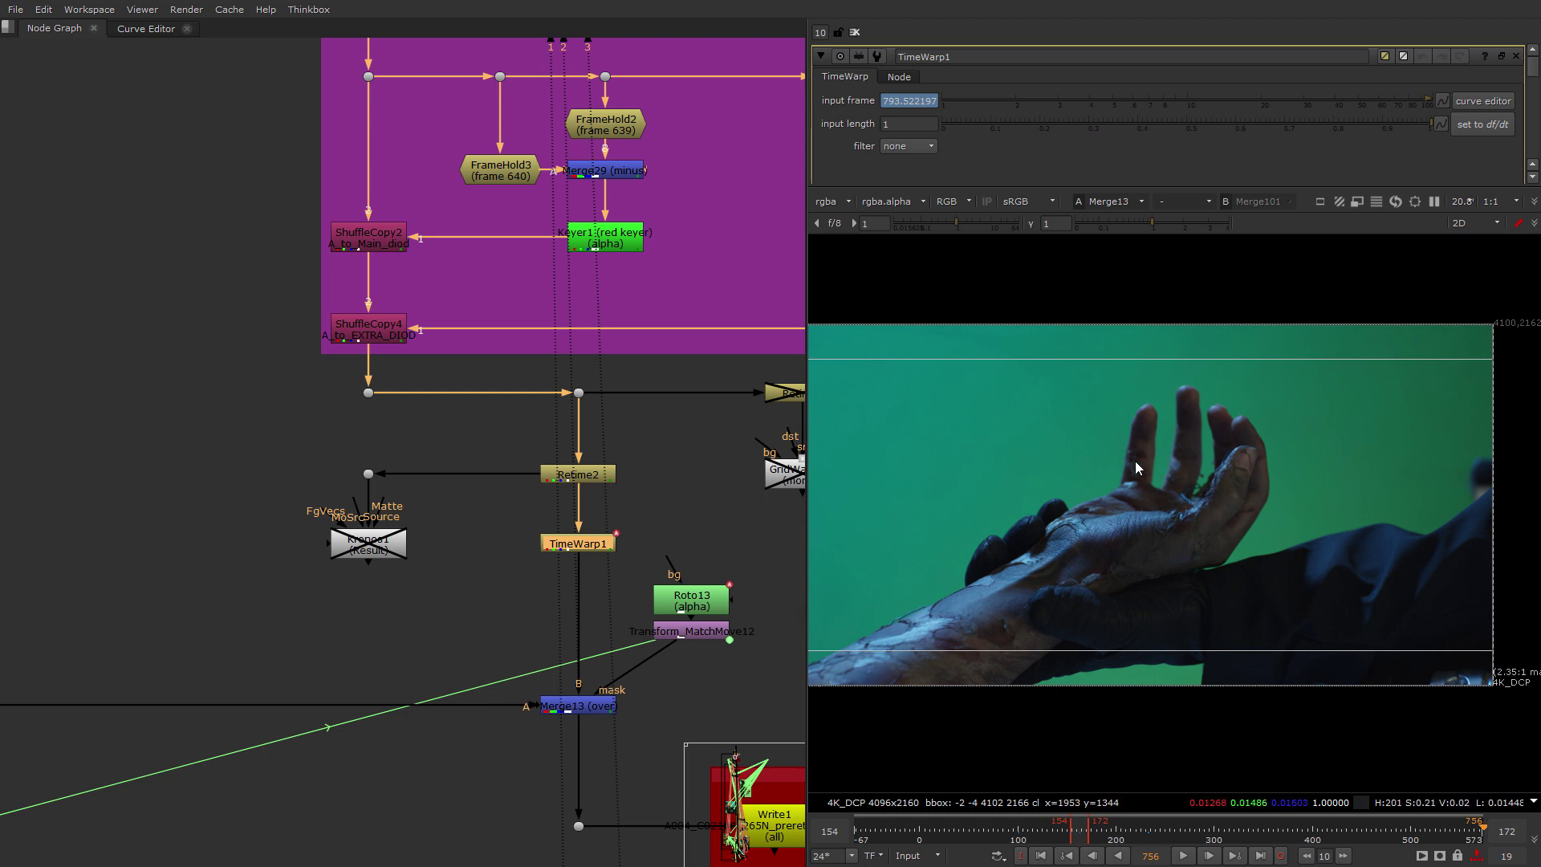
scroll(441, 669, "down", 1)
middle_click_drag(441, 669, 377, 527)
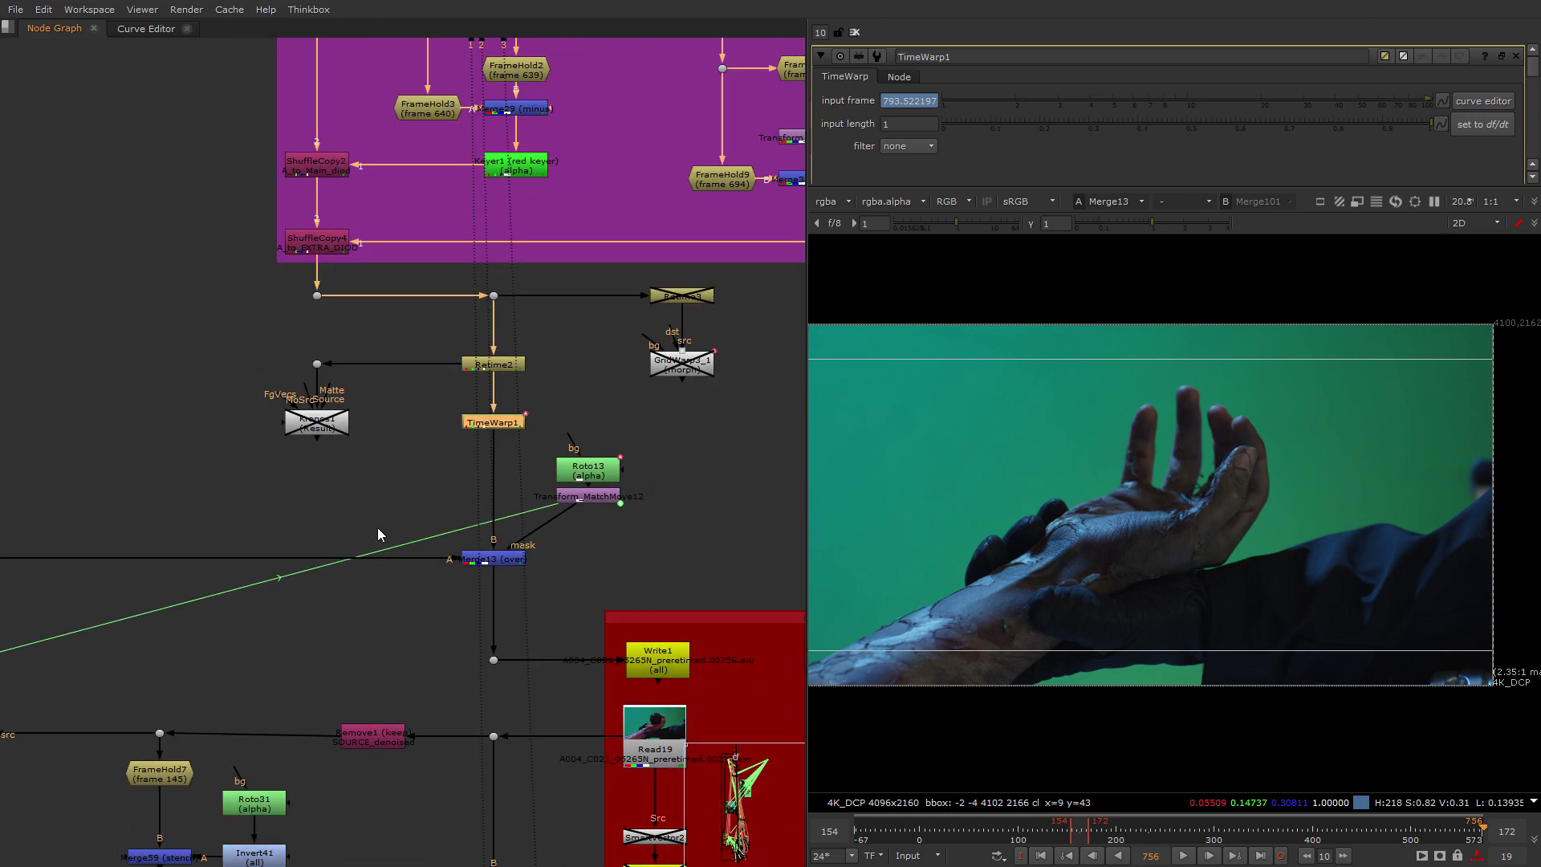
scroll(378, 527, "down", 2)
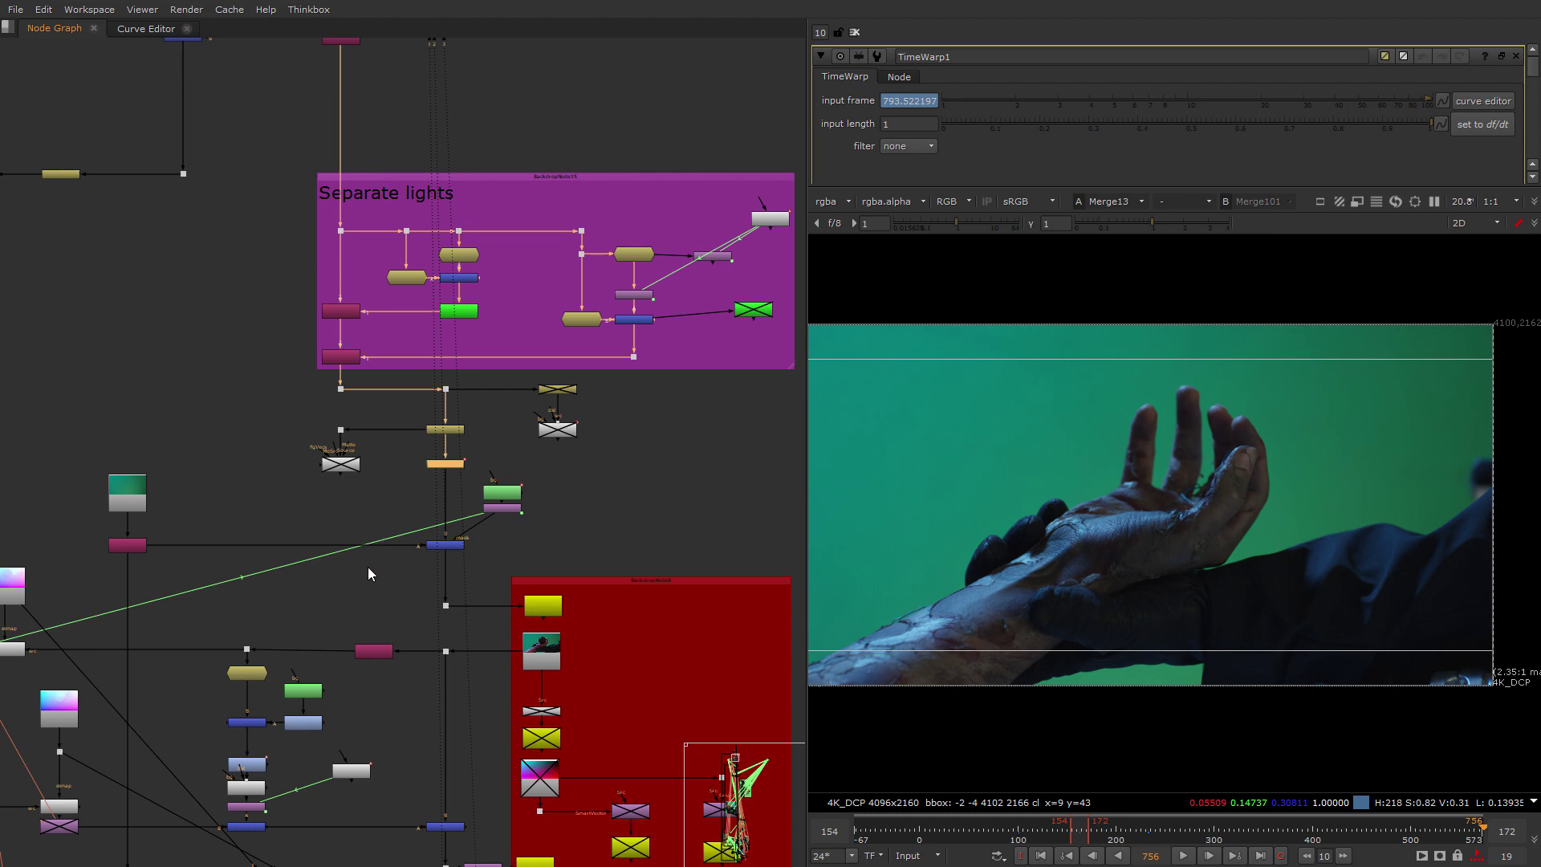
scroll(379, 570, "up", 4)
left_click_drag(396, 576, 575, 489)
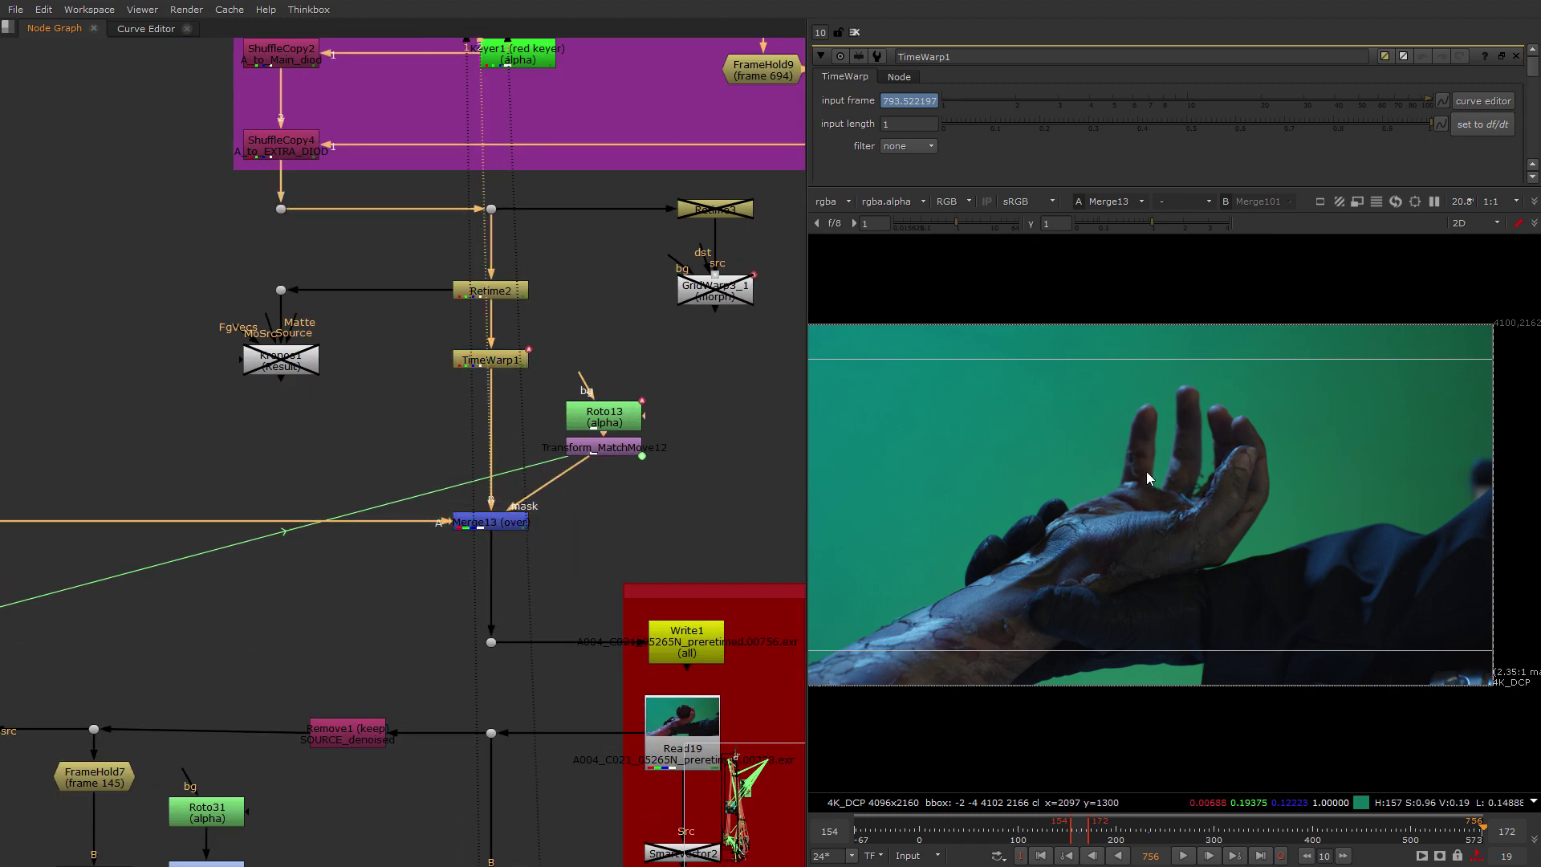
View the clean green-screen plate from the Read2 node above Shuffle13.
scroll(440, 513, "down", 4)
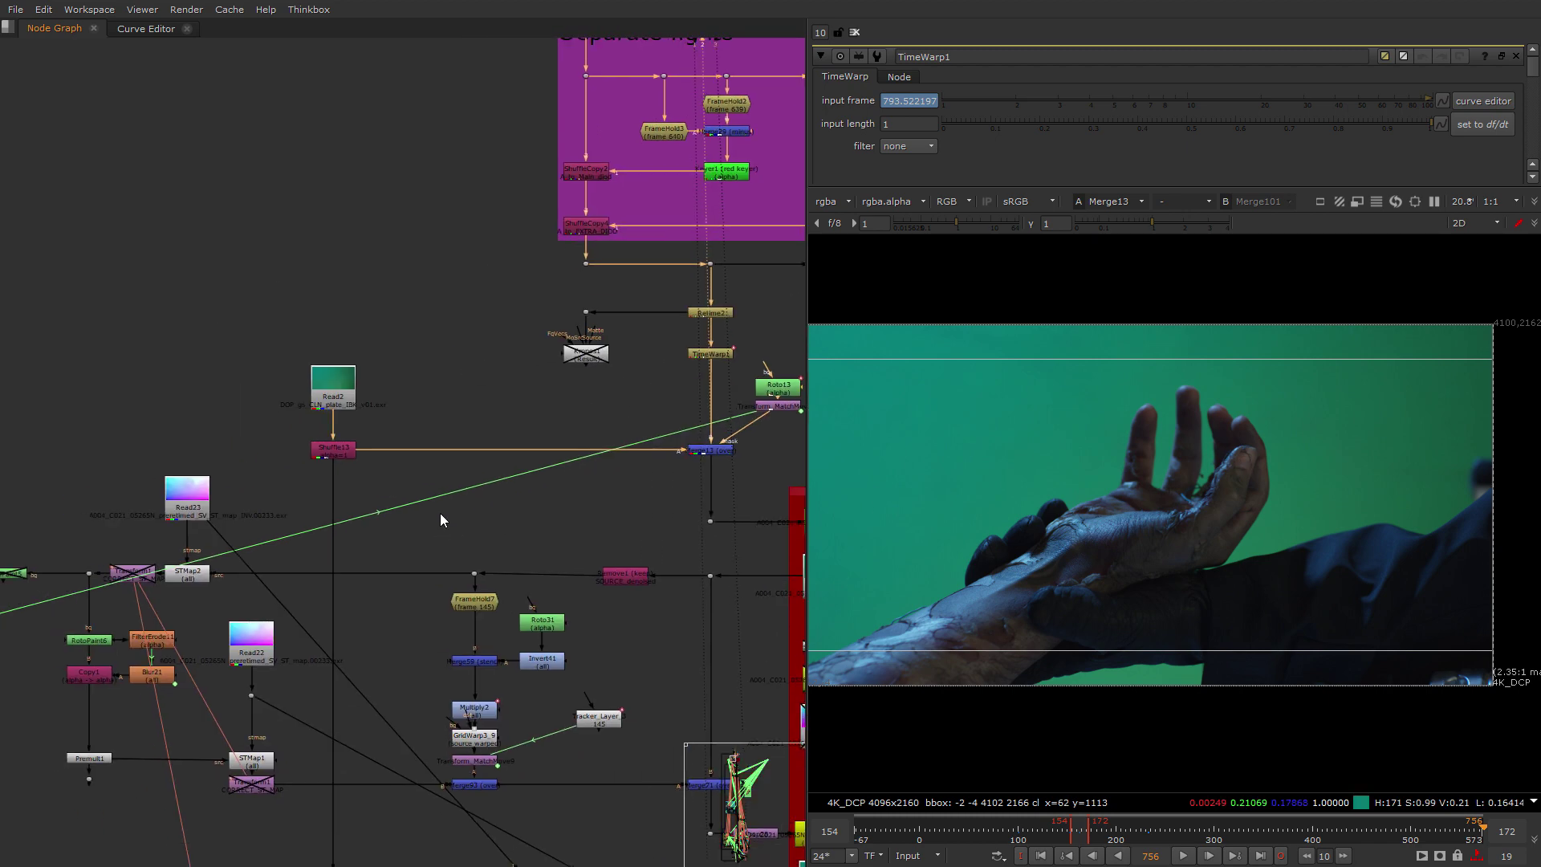
scroll(364, 413, "up", 6)
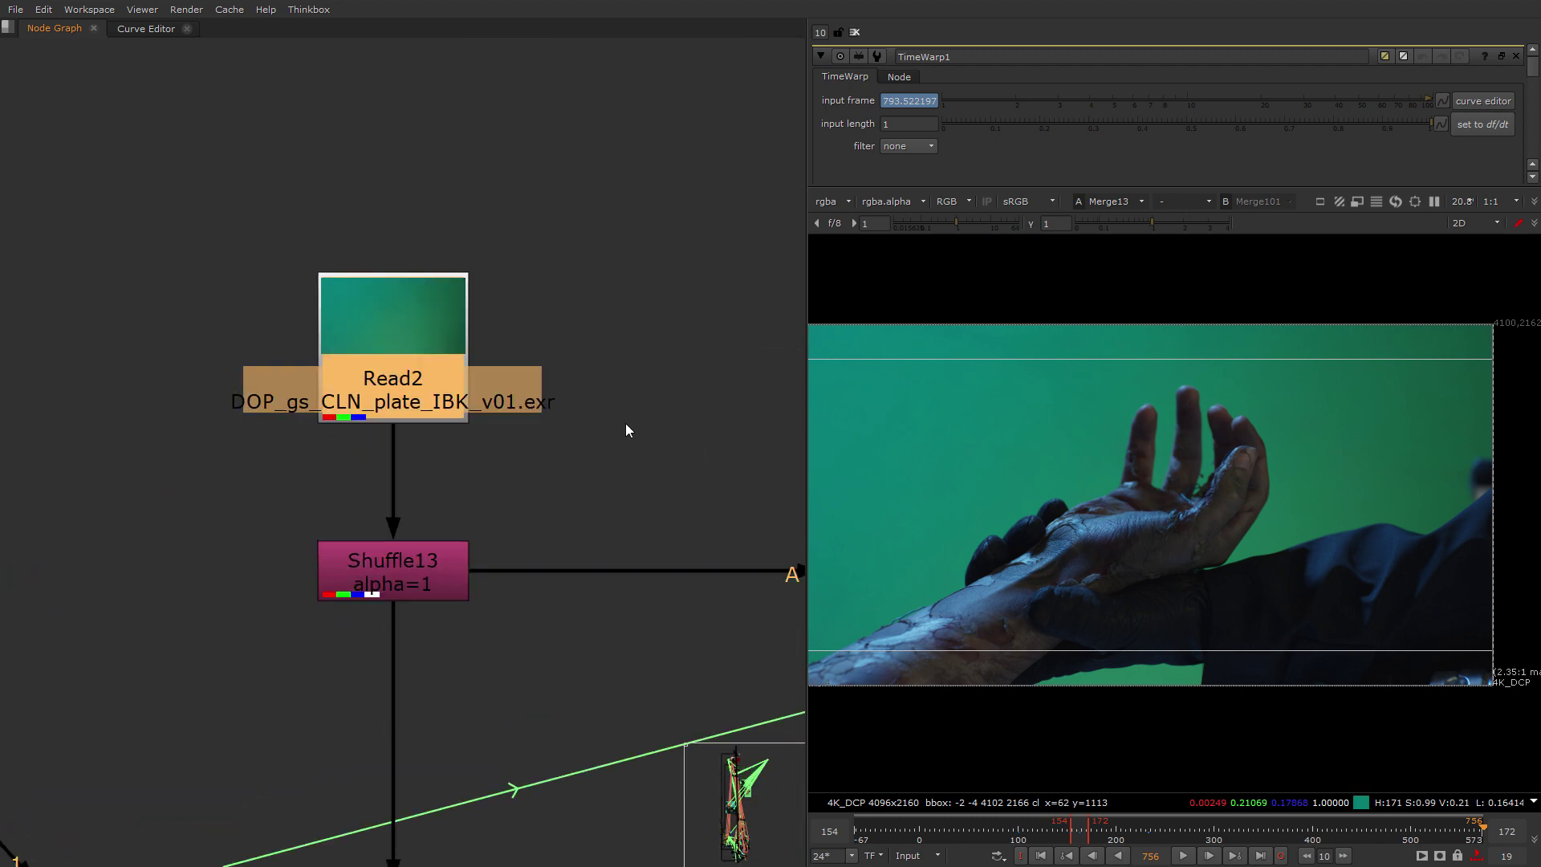
middle_click_drag(619, 504, 459, 573)
scroll(459, 573, "down", 1)
key("2")
middle_click_drag(1170, 664, 1183, 667)
scroll(249, 512, "down", 2)
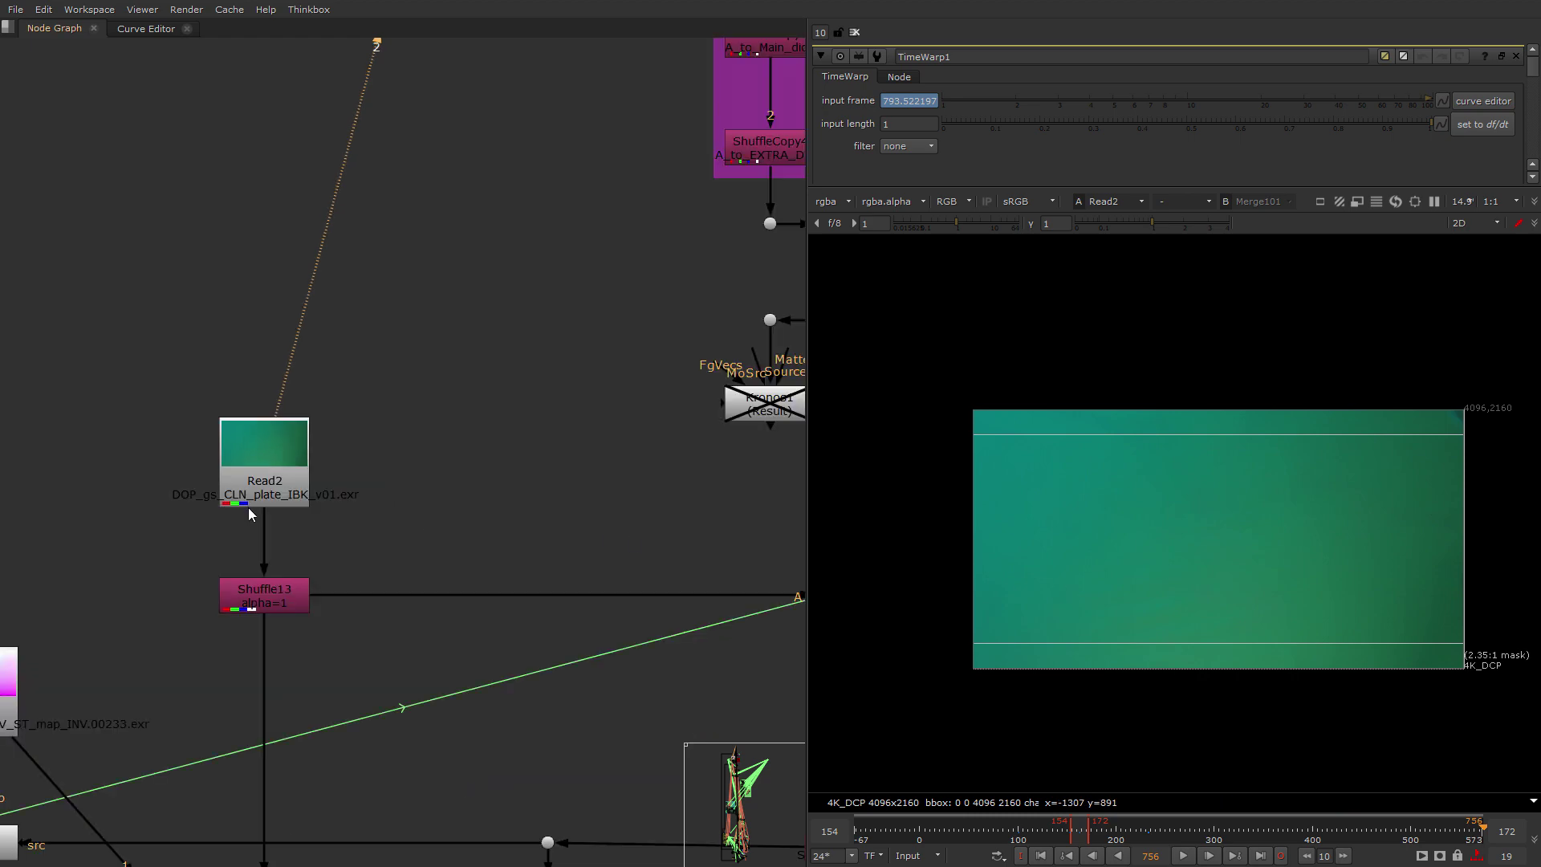
Open the properties of the Read2 clean-plate node to inspect its file and format.
scroll(249, 511, "down", 3)
left_click(256, 503)
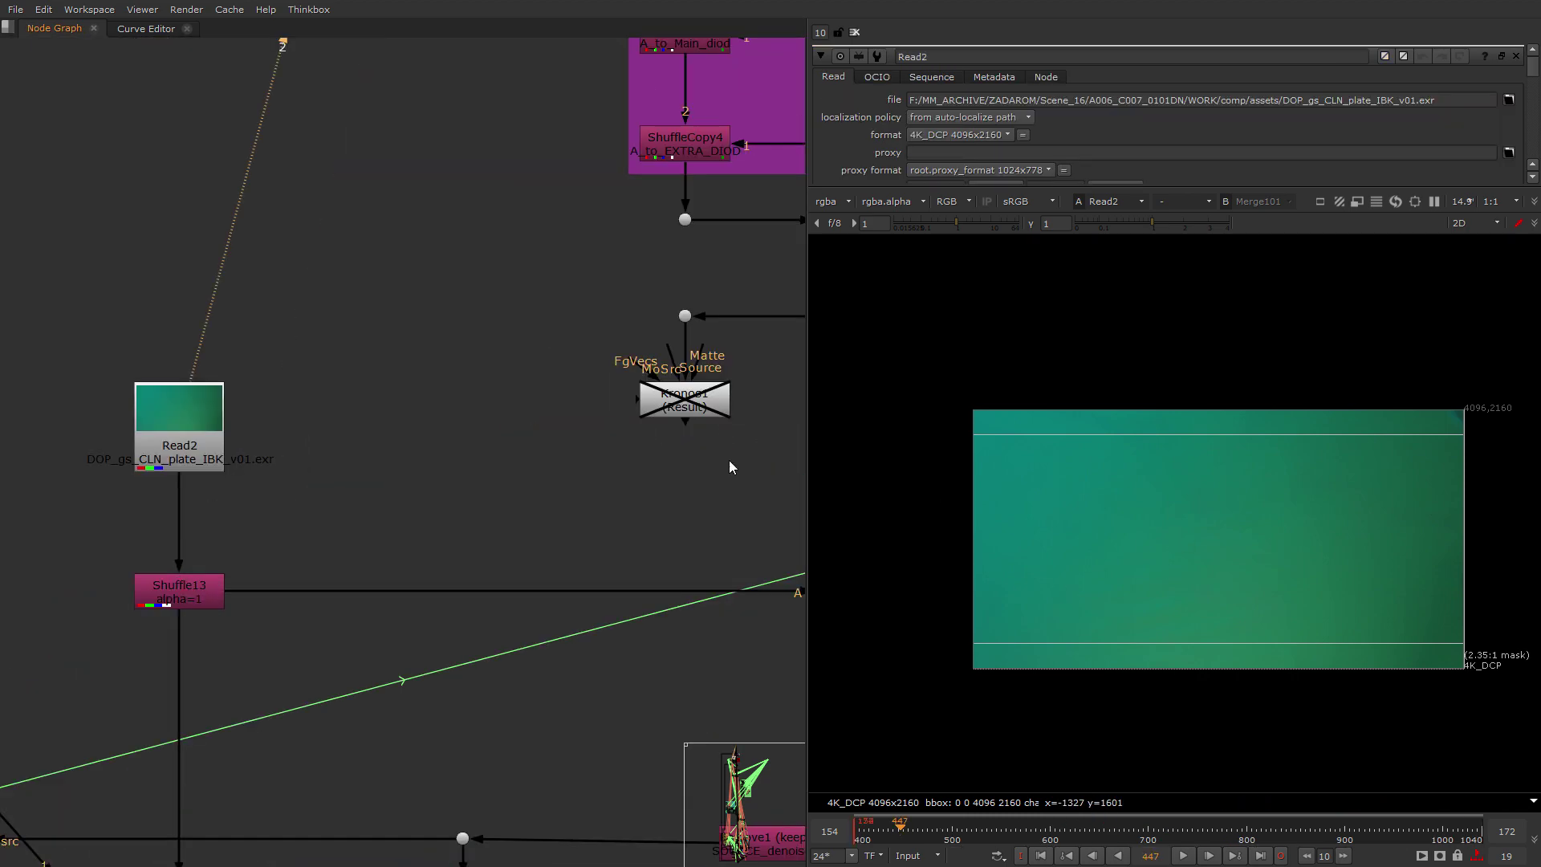
middle_click_drag(250, 410, 223, 492)
left_click_drag(158, 530, 155, 514)
scroll(321, 634, "down", 2)
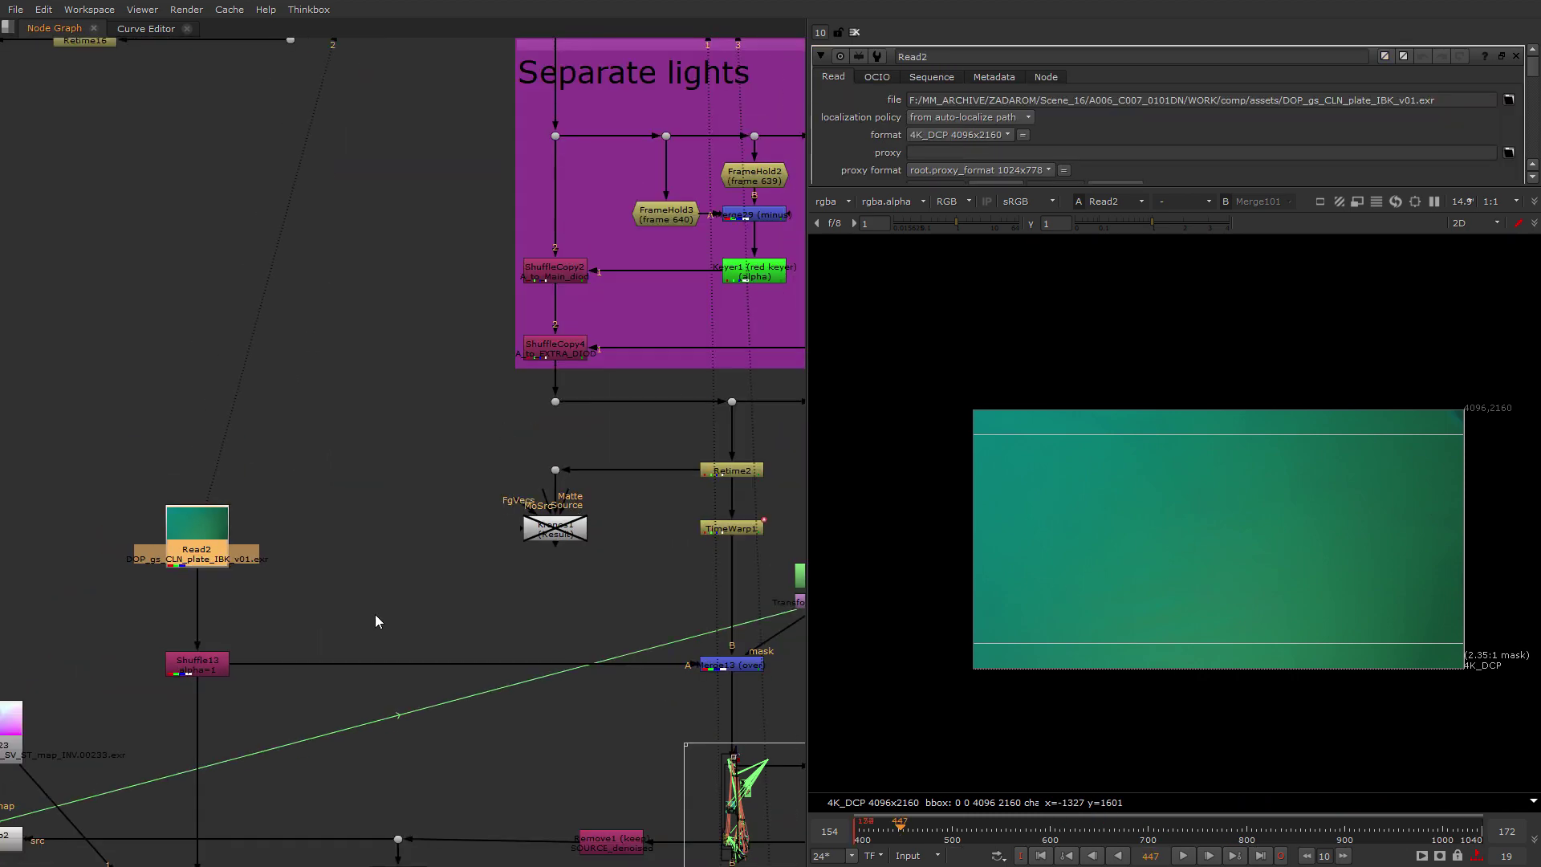
scroll(233, 514, "down", 2)
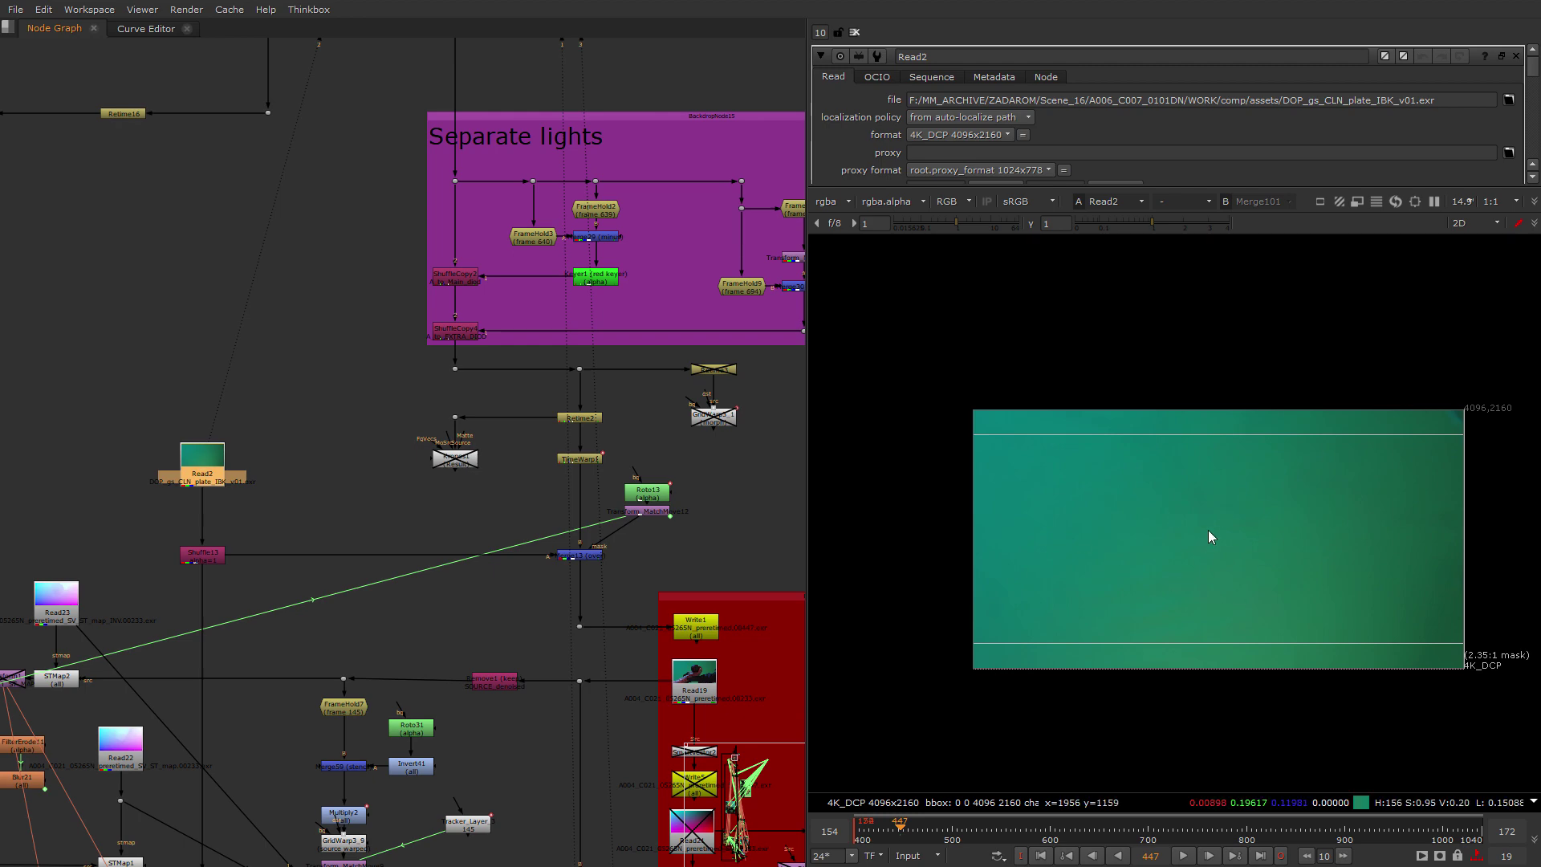
View the output of Merge13 again, and select the Shuffle13 node that feeds its A input.
left_click_drag(632, 601, 416, 519)
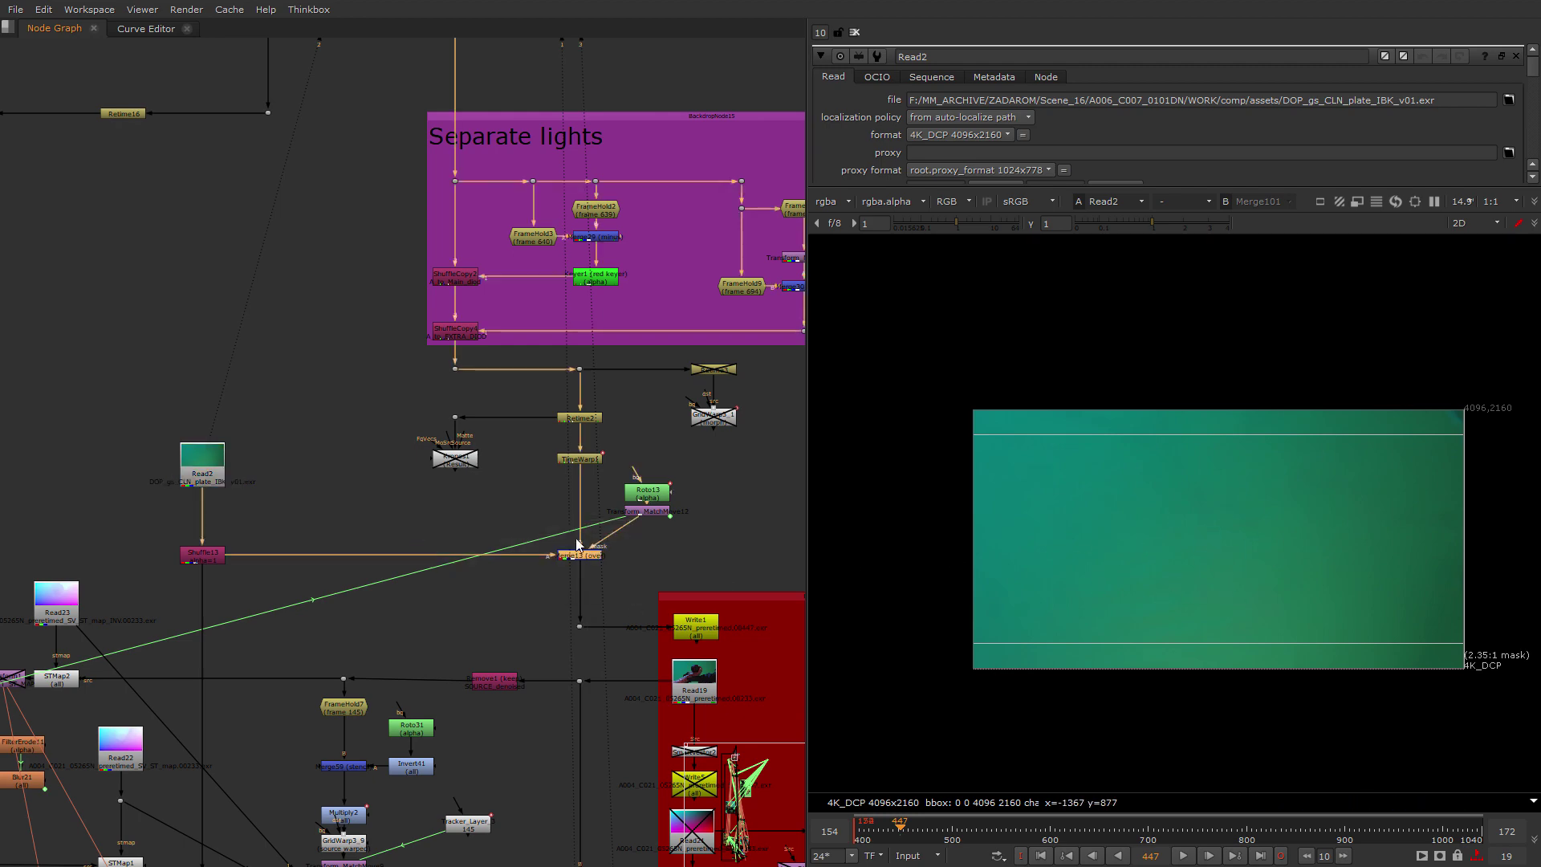
key("1")
middle_click_drag(701, 598, 583, 509)
scroll(493, 498, "up", 1)
middle_click_drag(80, 457, 277, 449)
scroll(229, 440, "up", 3)
left_click_drag(261, 424, 69, 554)
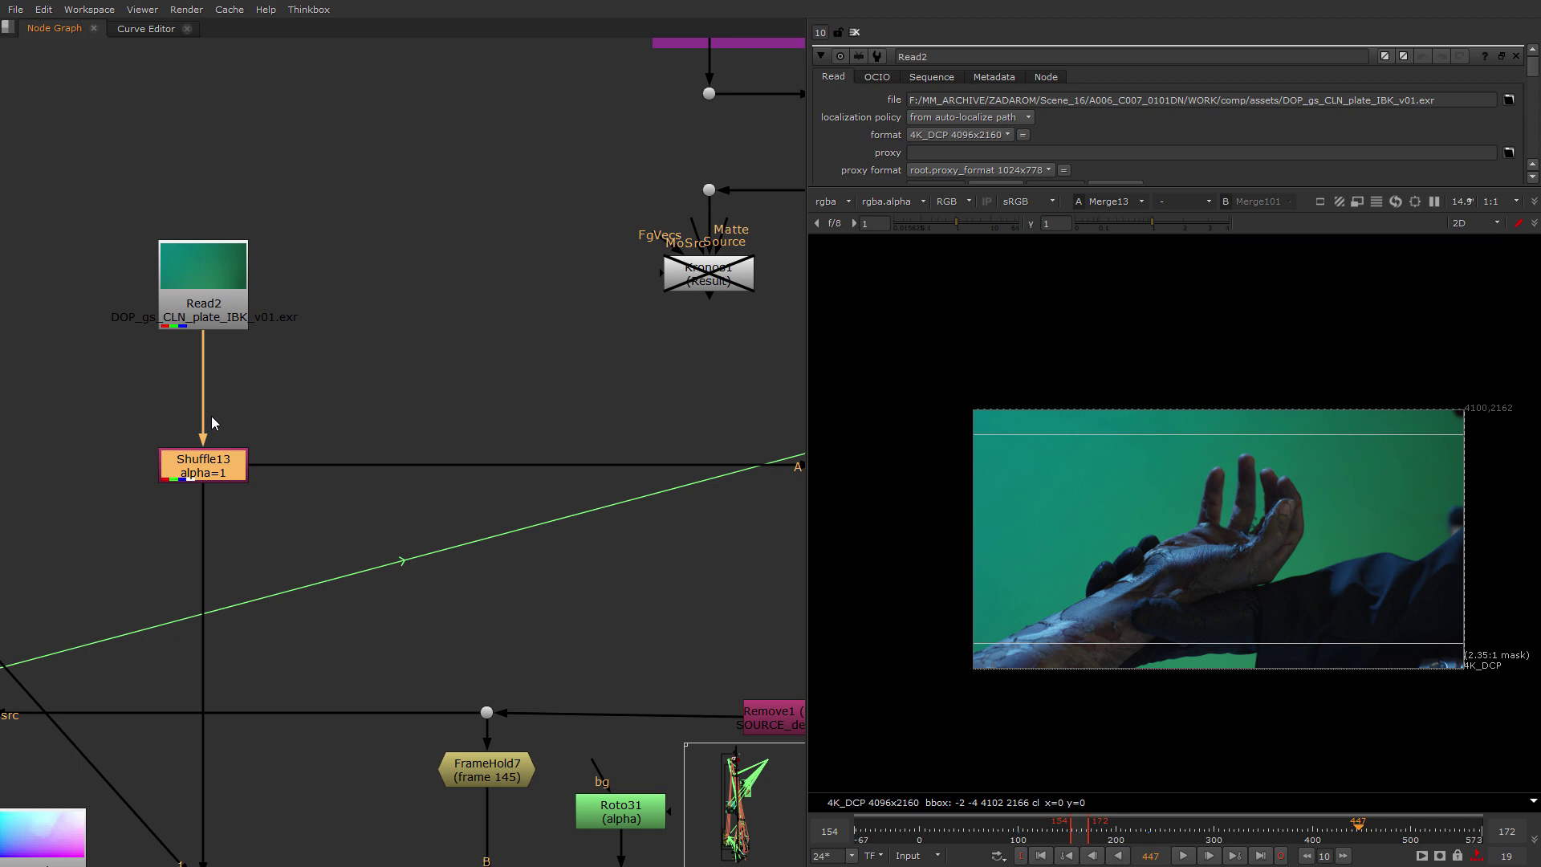
View the preretimed plate from Read19 in the red backdrop, and go to frame 139.
scroll(215, 423, "down", 2)
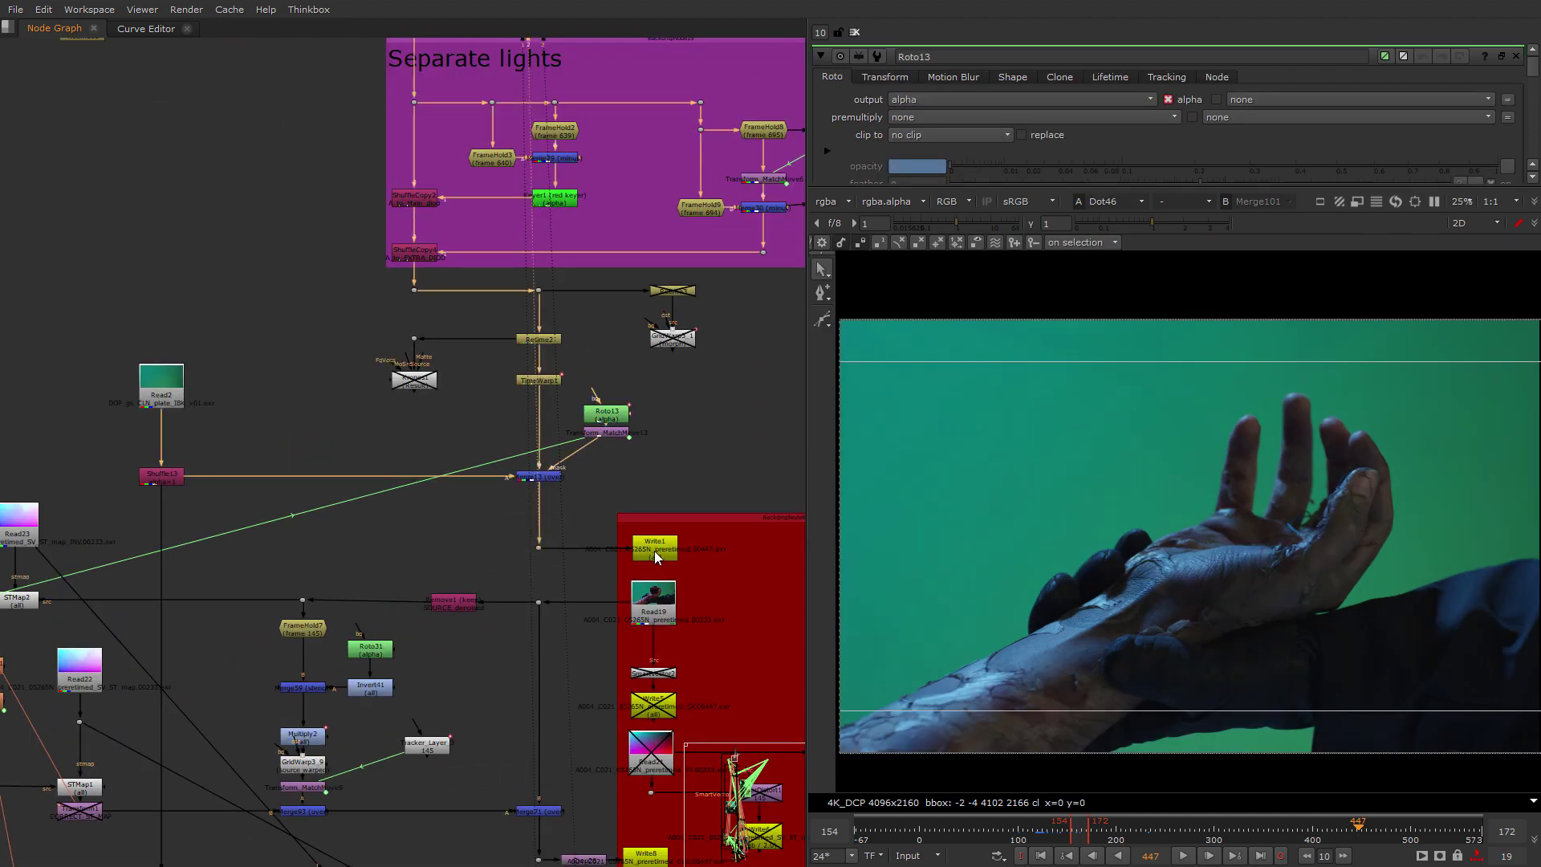
scroll(634, 619, "up", 2)
left_click(671, 607)
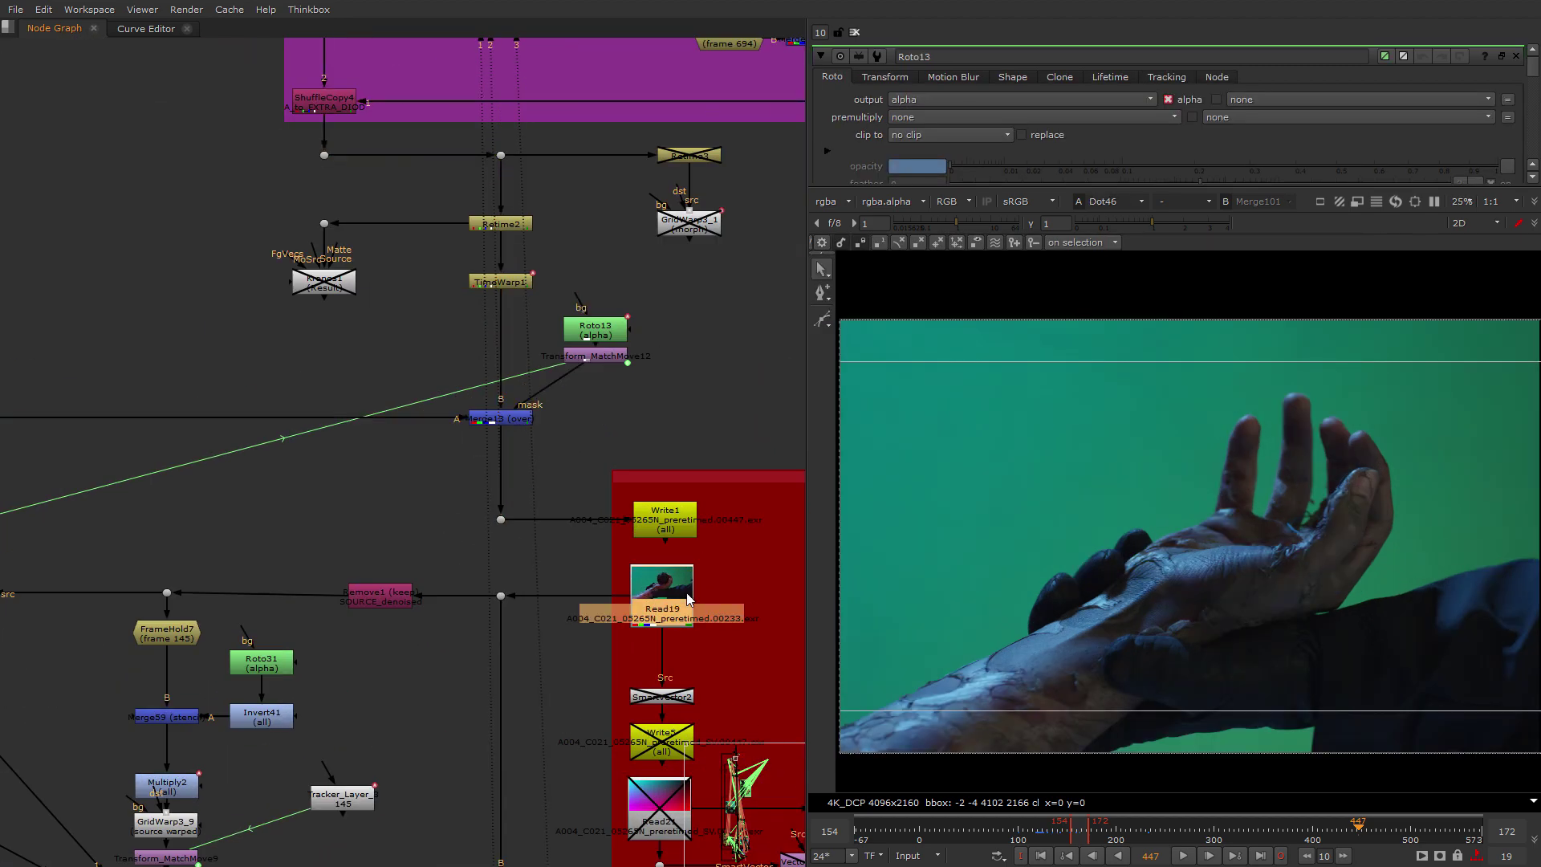
key("2")
left_click(724, 531)
middle_click_drag(706, 611, 637, 627)
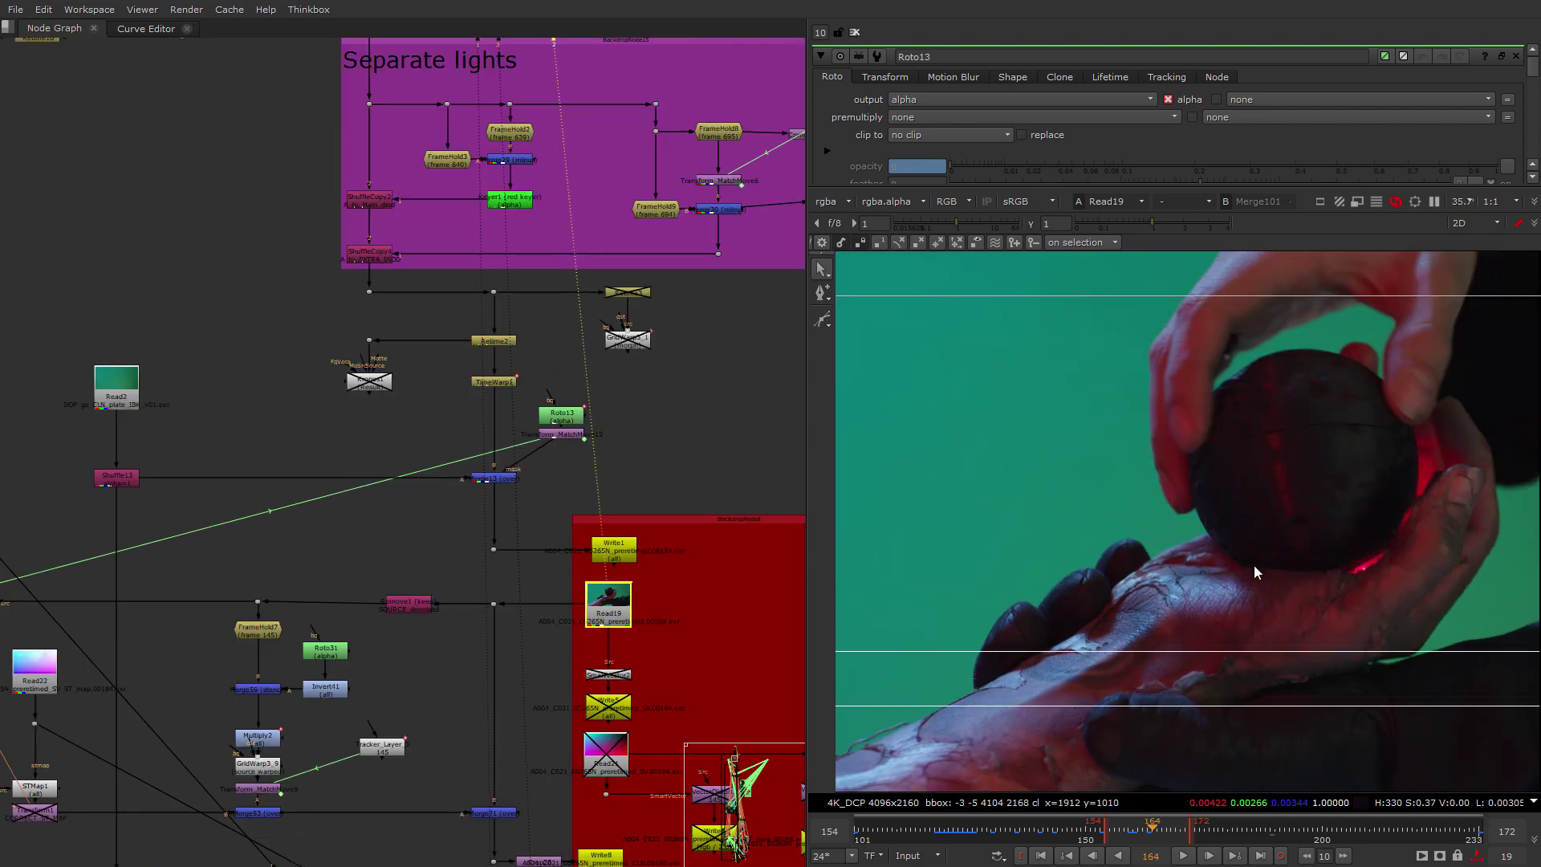
left_click(1035, 833)
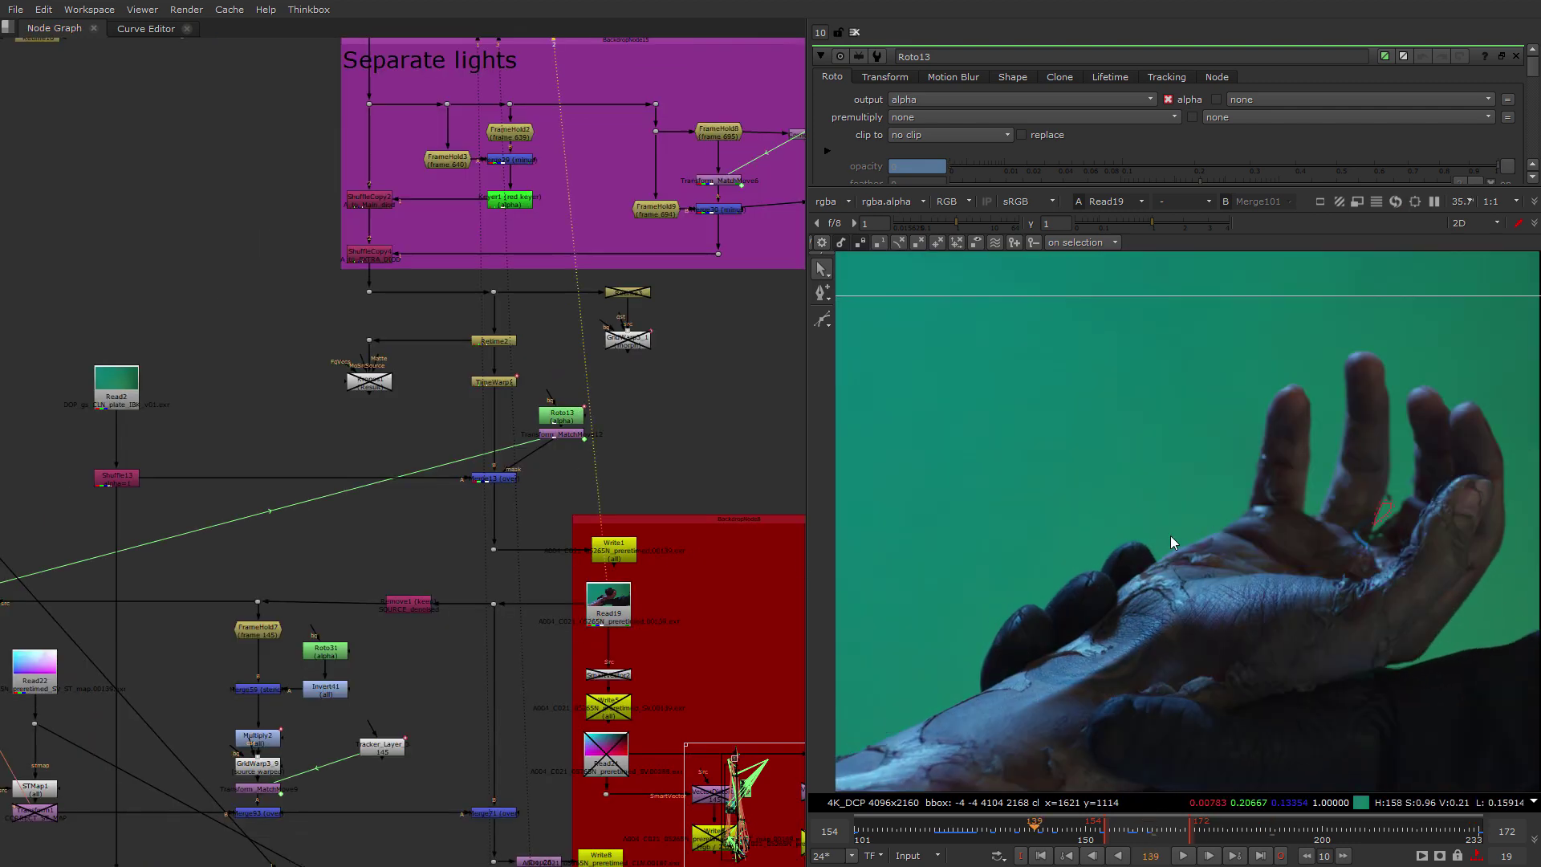
View the output of the Merge71 node below the FrameHold7 branch.
scroll(523, 722, "down", 4)
middle_click_drag(523, 722, 668, 560)
scroll(669, 559, "up", 3)
scroll(567, 540, "up", 2)
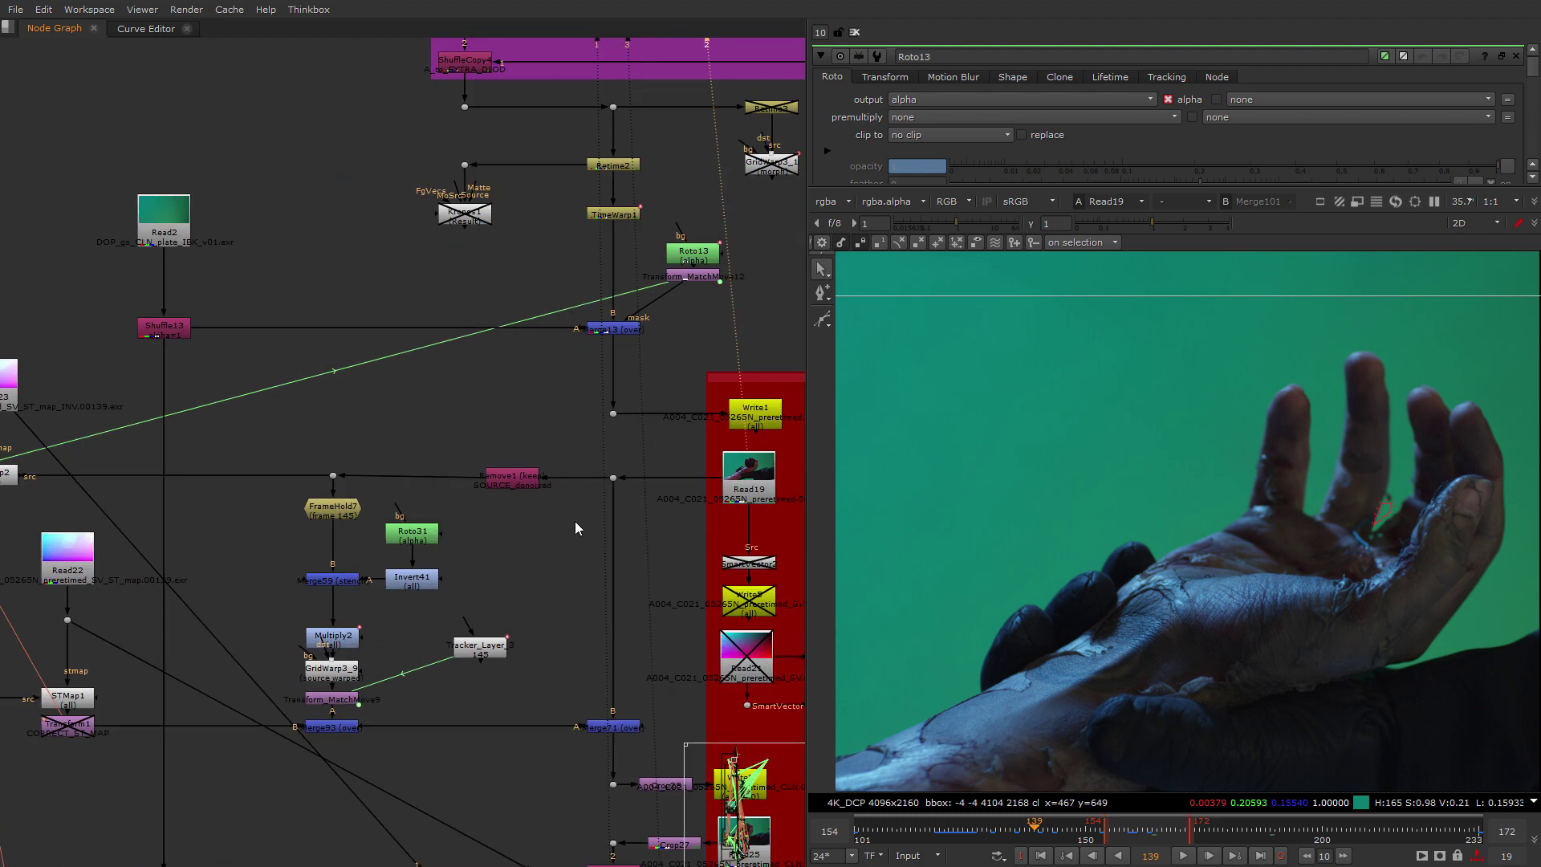
middle_click_drag(575, 522, 621, 420)
scroll(621, 419, "down", 1)
left_click(653, 589)
key("1")
View the output of STMap2, the node driven by the inverse ST map from Read23.
middle_click_drag(332, 557, 509, 622)
scroll(273, 431, "up", 2)
left_click(323, 453)
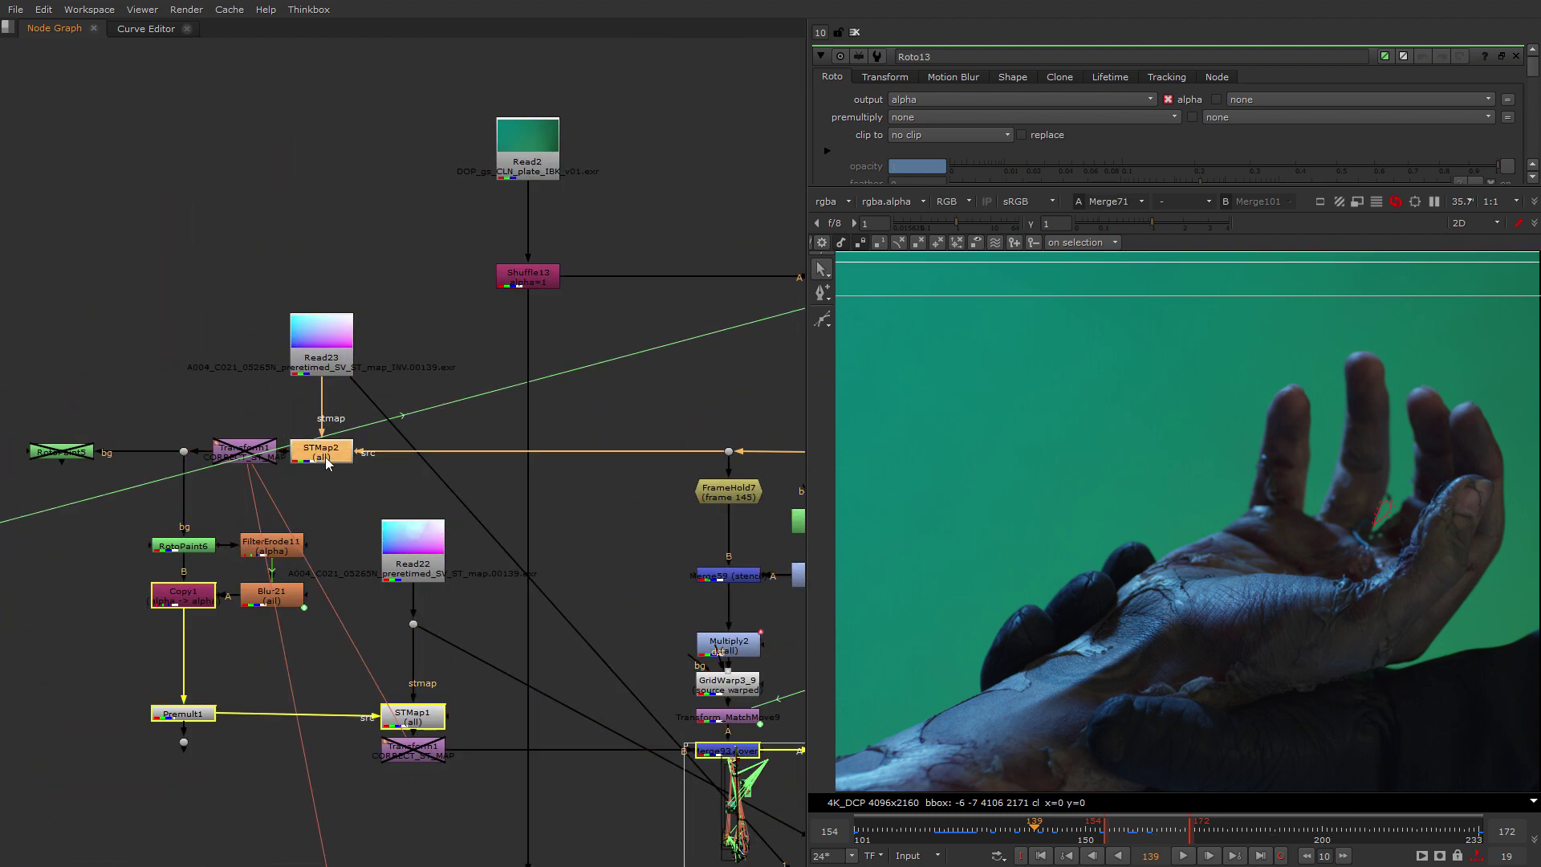
scroll(287, 360, "up", 2)
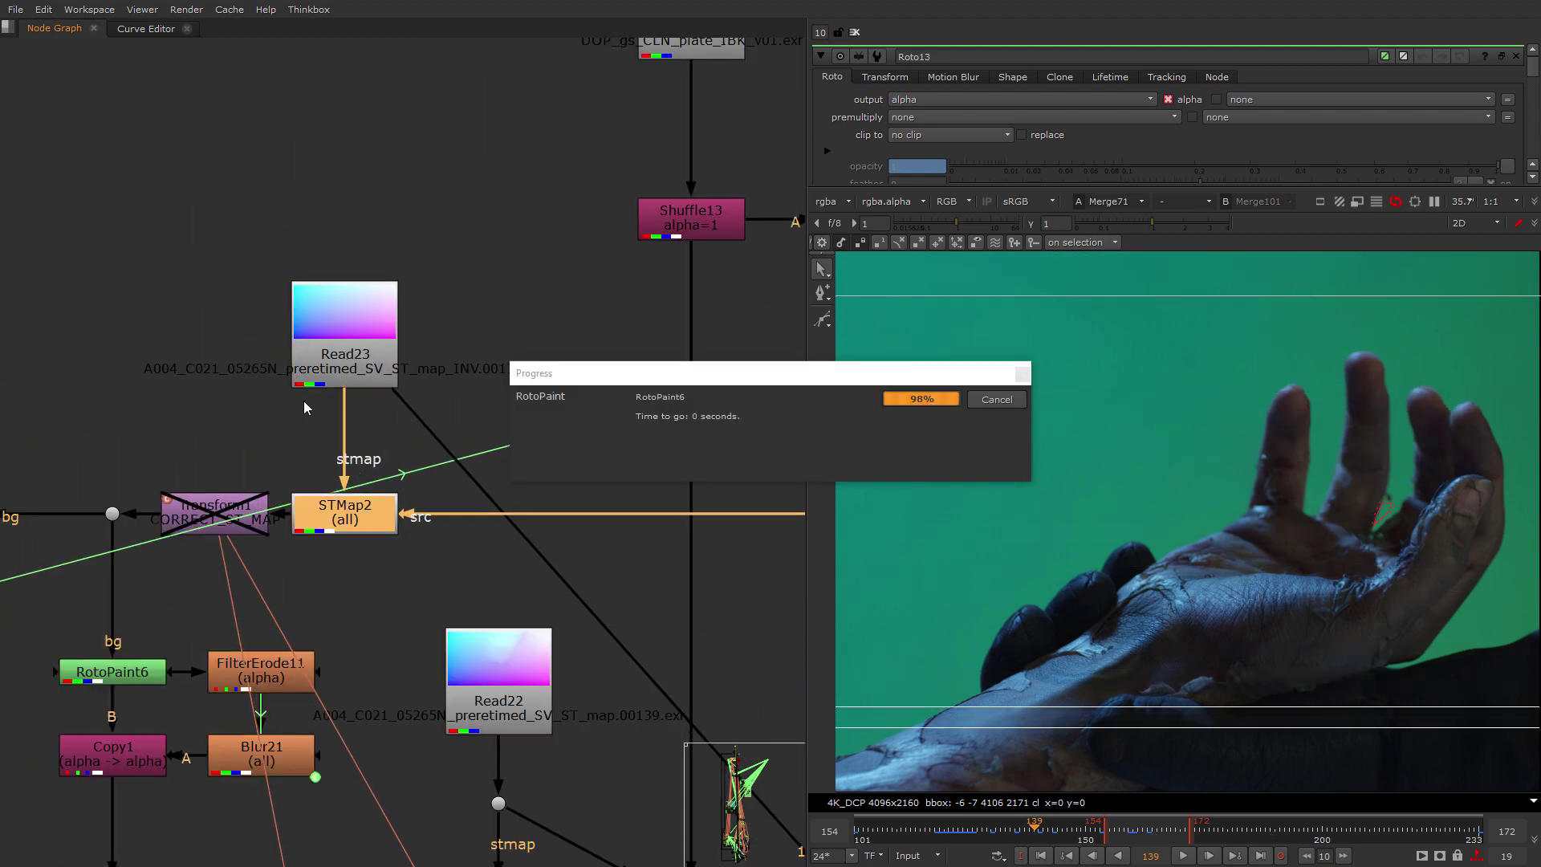
key("1")
left_click(304, 403)
middle_click_drag(358, 529, 518, 484)
scroll(520, 486, "down", 2)
middle_click_drag(580, 608, 497, 379)
Inspect STMap1 and view the Read22 ST map through the dot that feeds it.
left_click(531, 562)
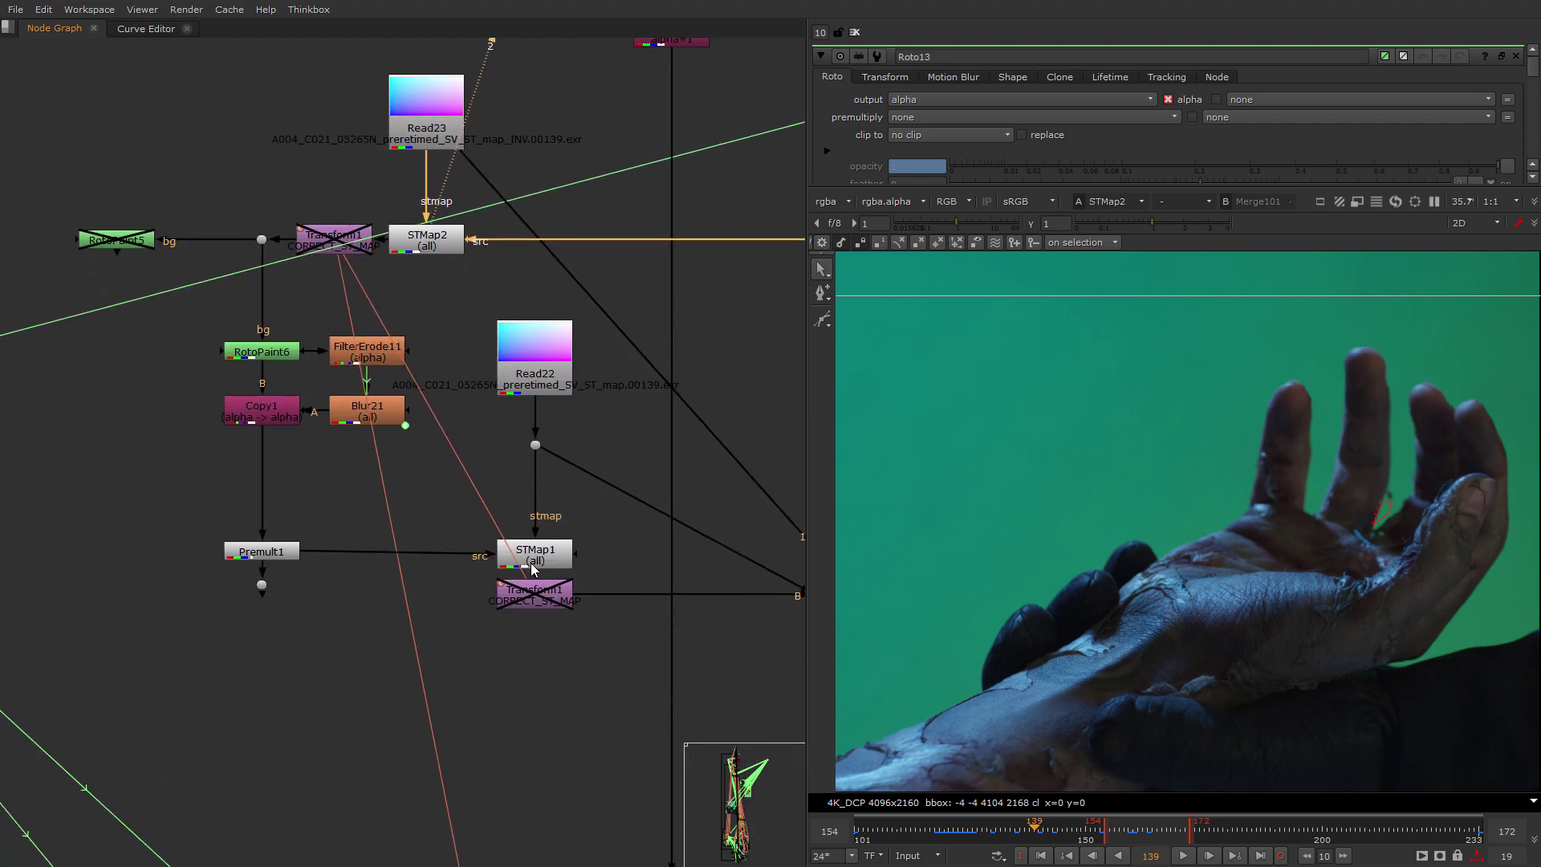
key("2")
mouse_move(525, 393)
left_mouse_down()
mouse_move(523, 358)
mouse_move(526, 388)
left_mouse_up()
left_click_drag(620, 426, 494, 465)
key("2")
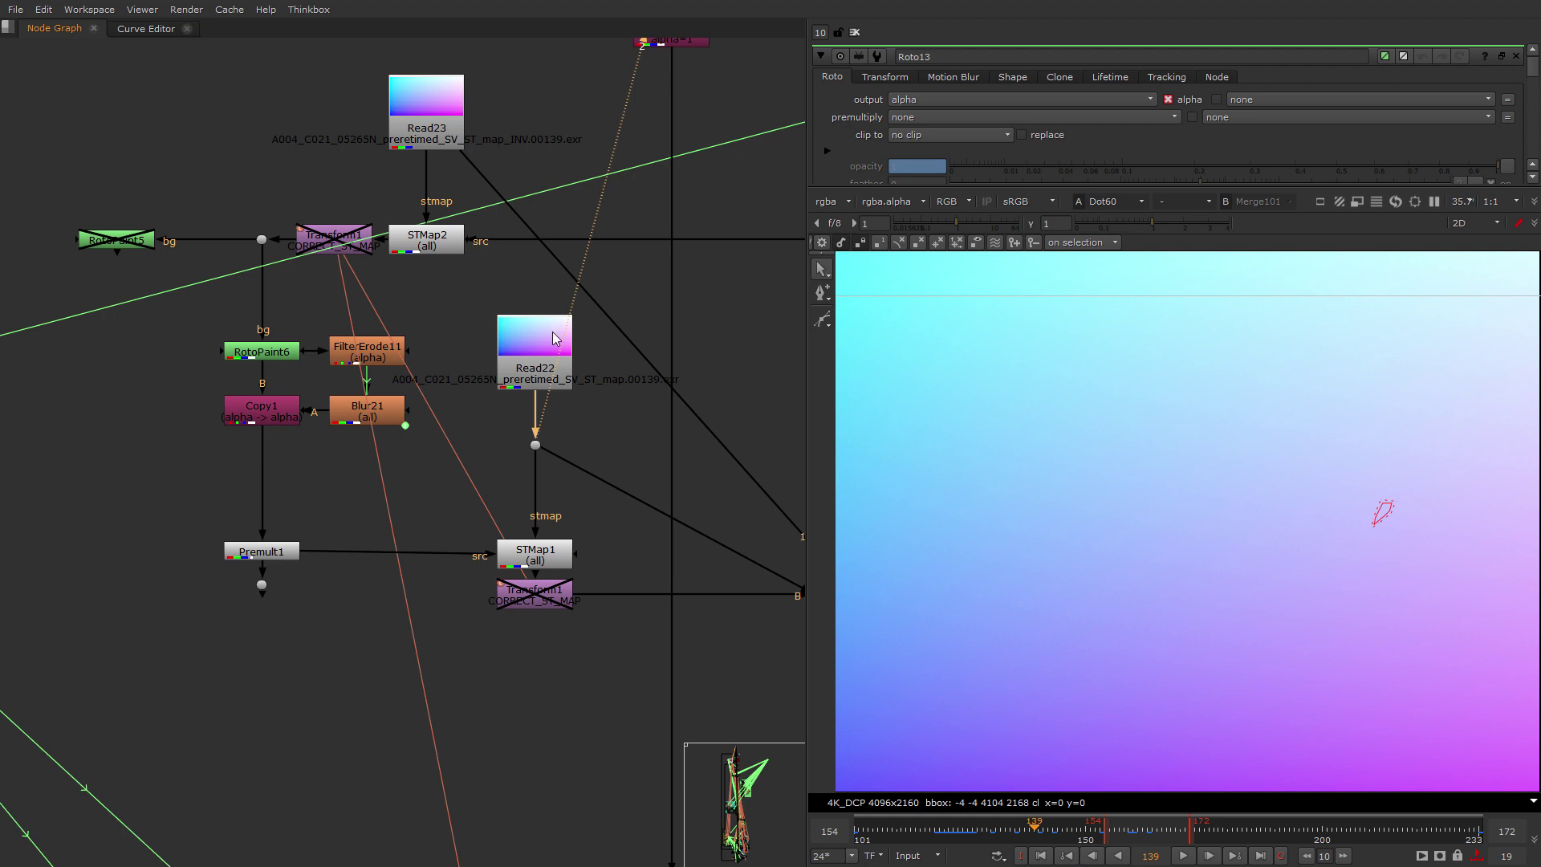
middle_click_drag(507, 428, 426, 556)
mouse_move(456, 413)
middle_mouse_down()
mouse_move(431, 478)
mouse_move(440, 500)
middle_mouse_up()
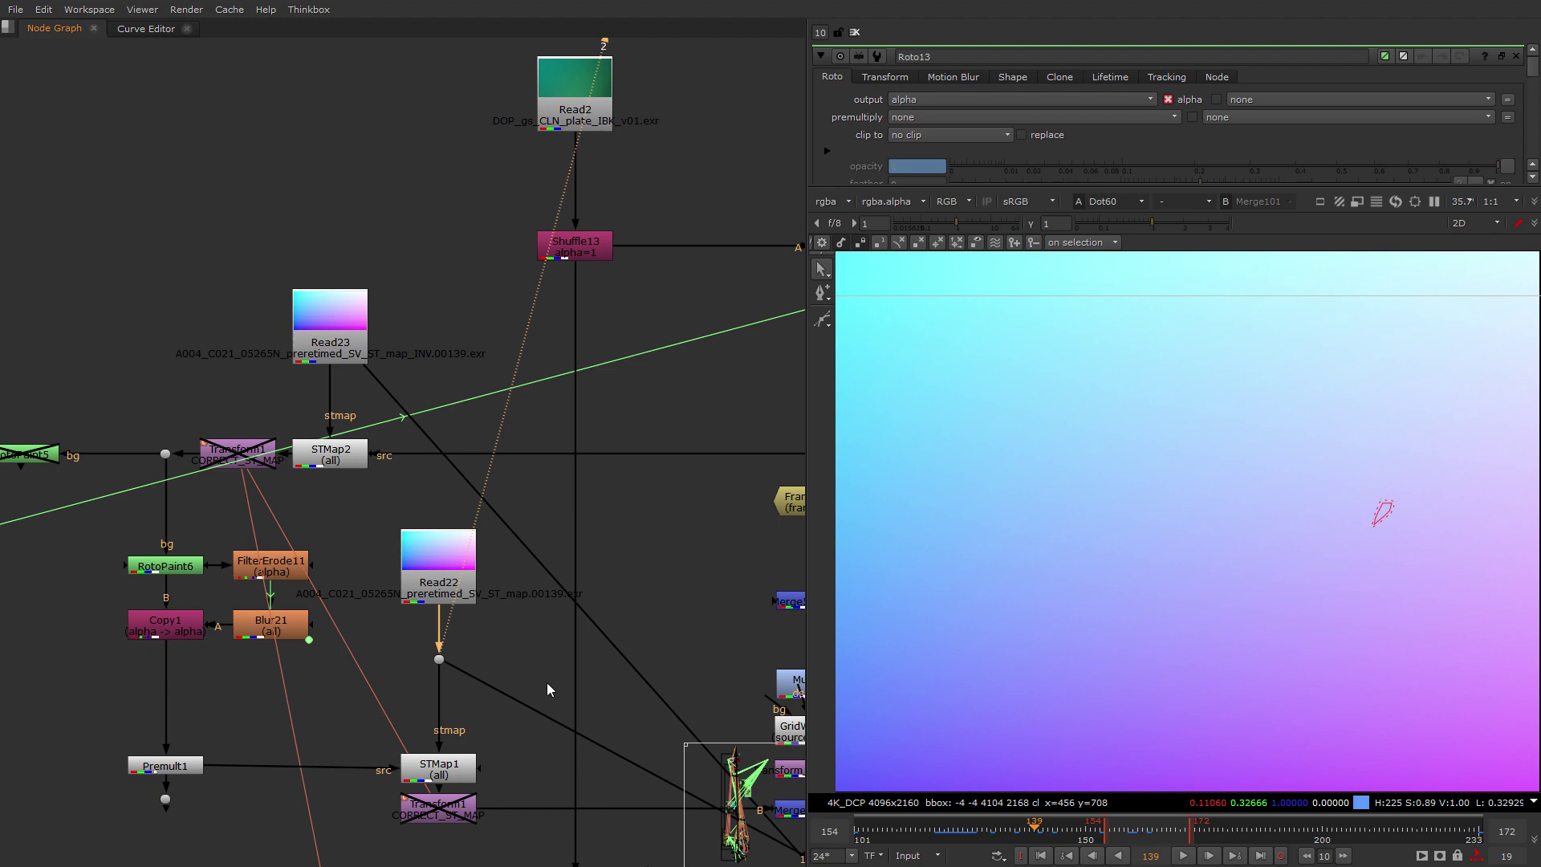
Switch to the untitled NukeX script and activate its empty Node Graph.
key("super")
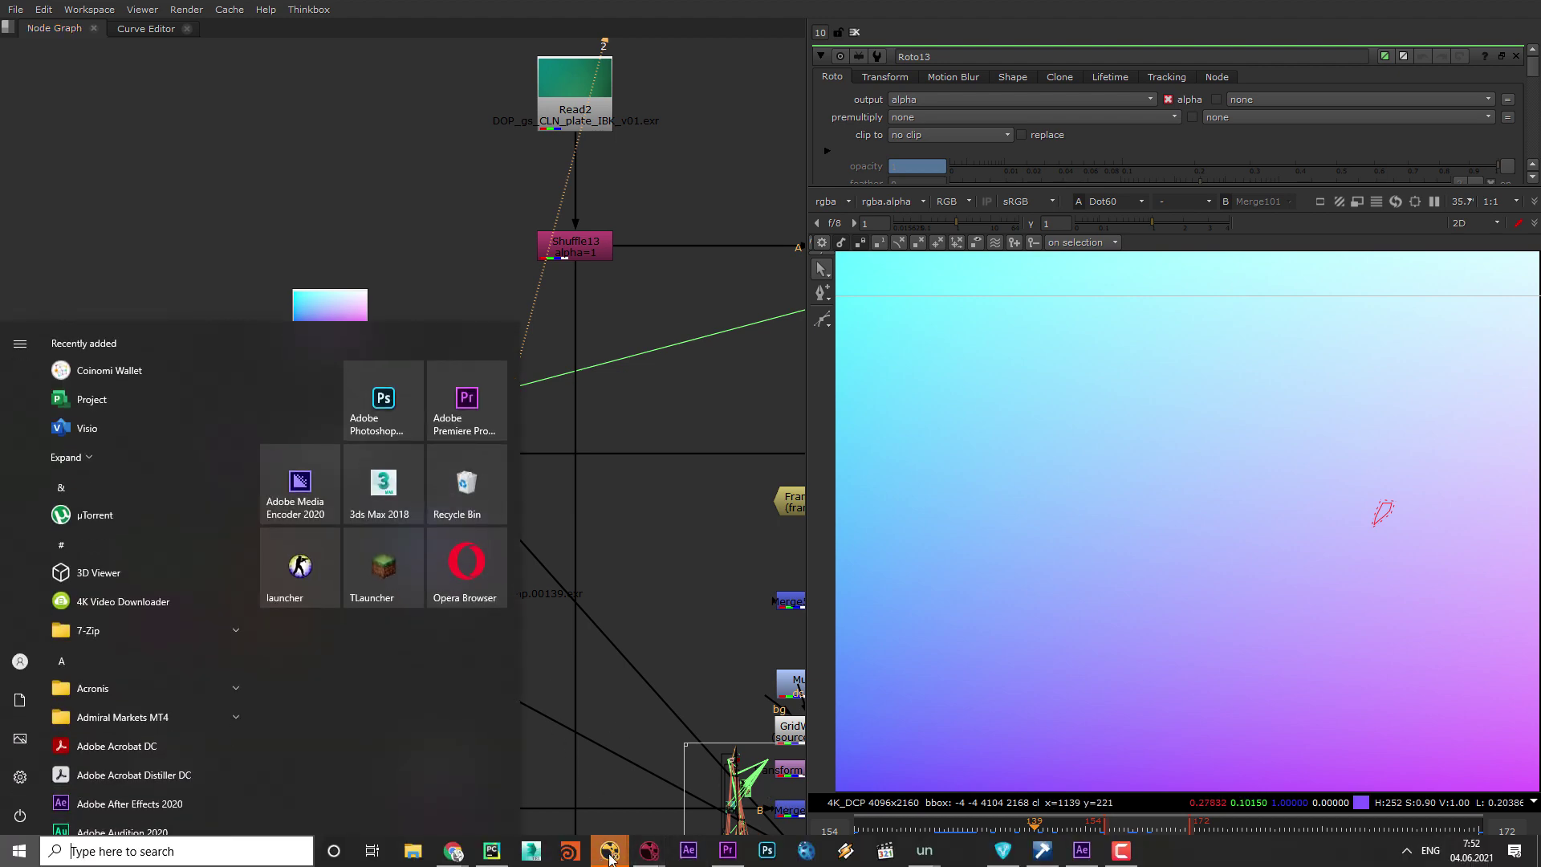
mouse_move(609, 857)
left_click(677, 796)
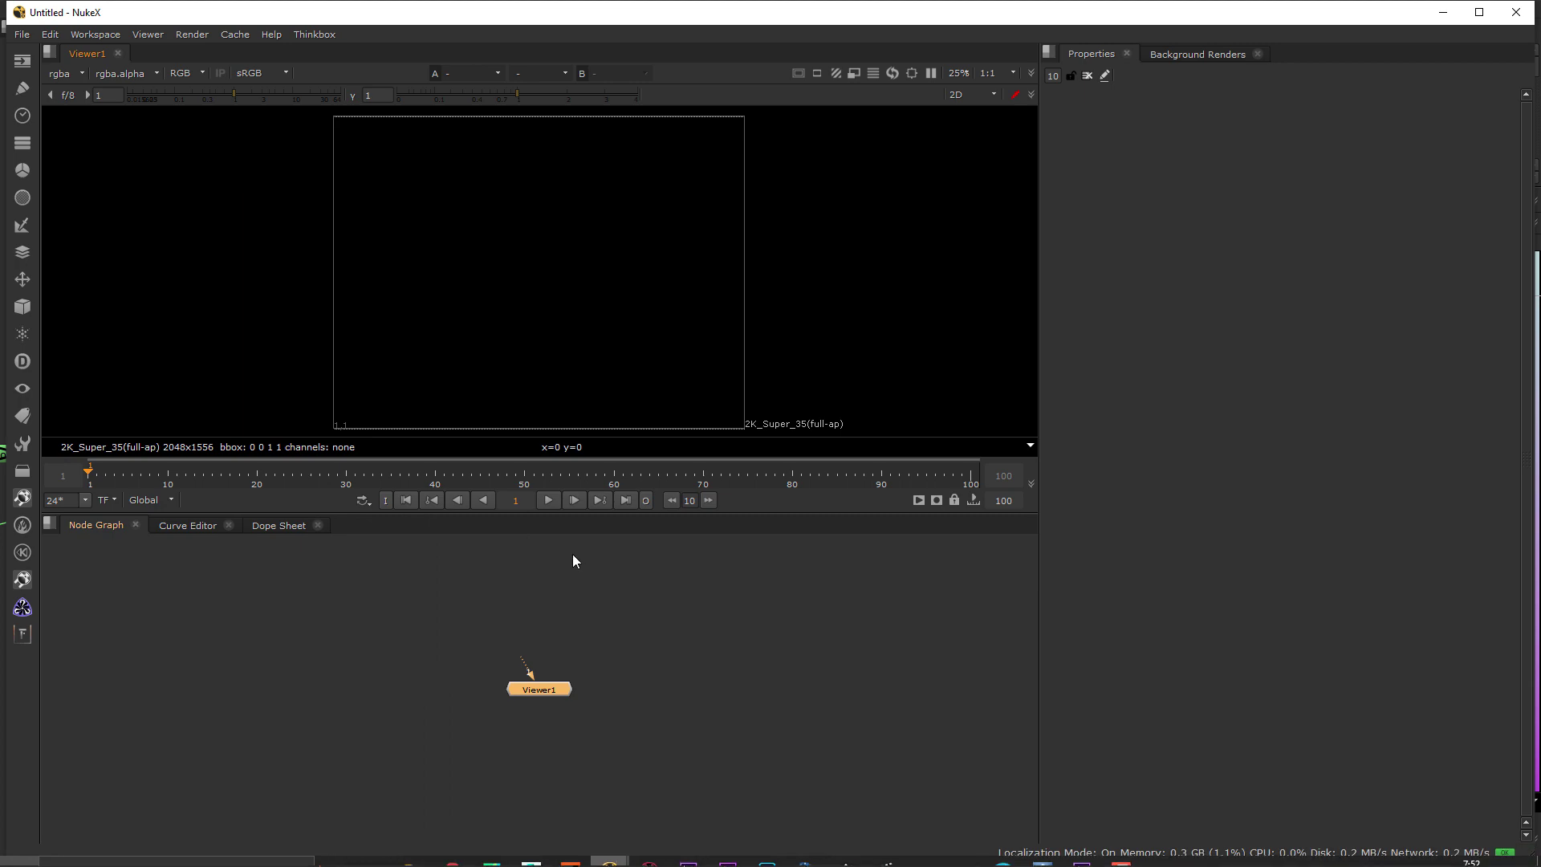
left_click(578, 695)
Import the A001_C050_0808NM.#####.exr sequence with a Read node, and go to frame 715.
key("r")
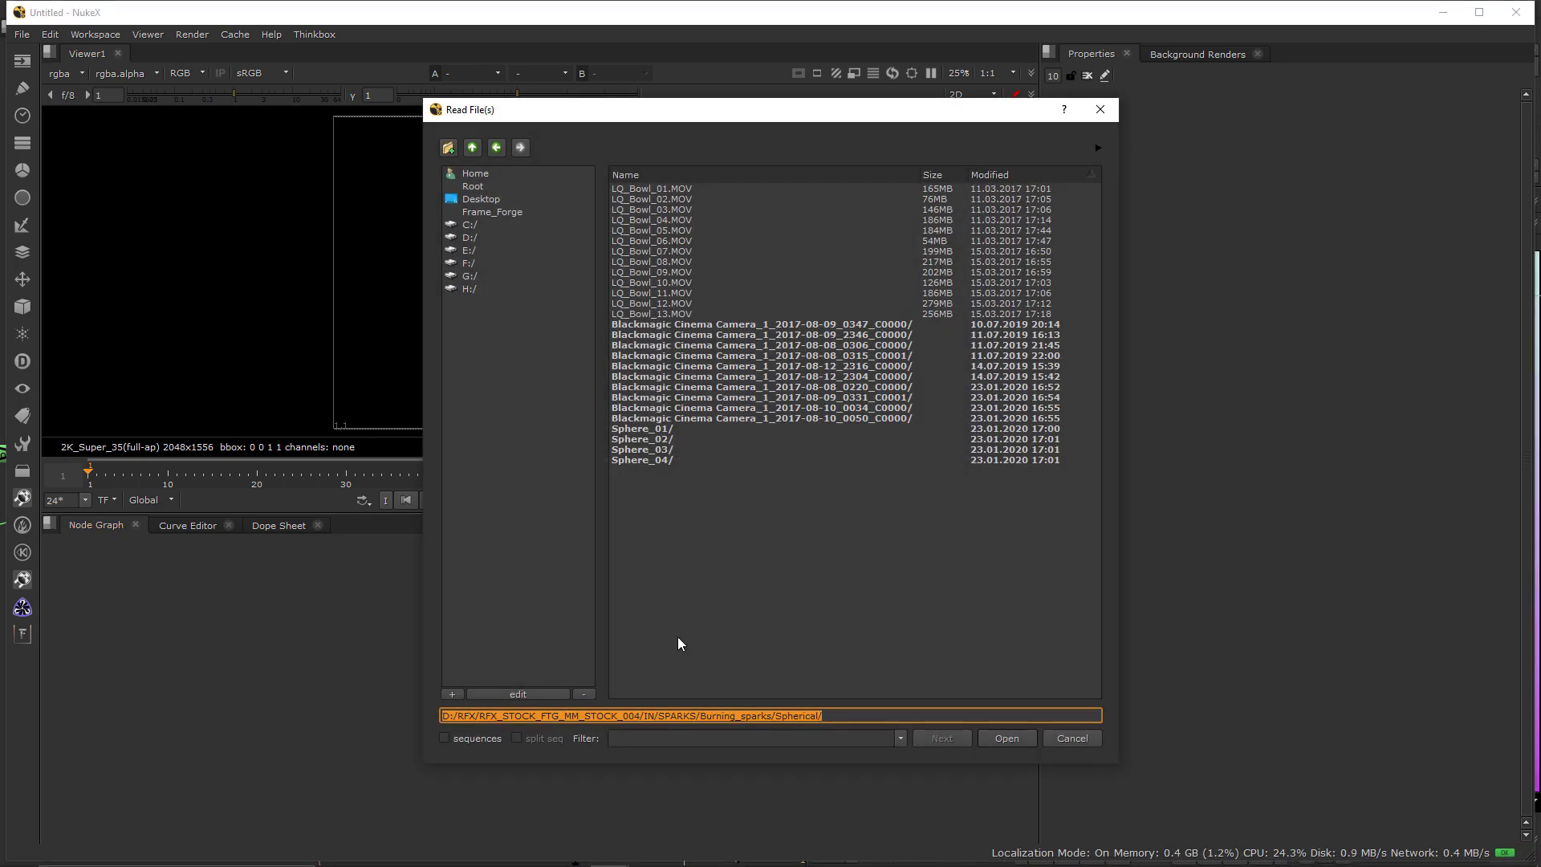
left_click(482, 237)
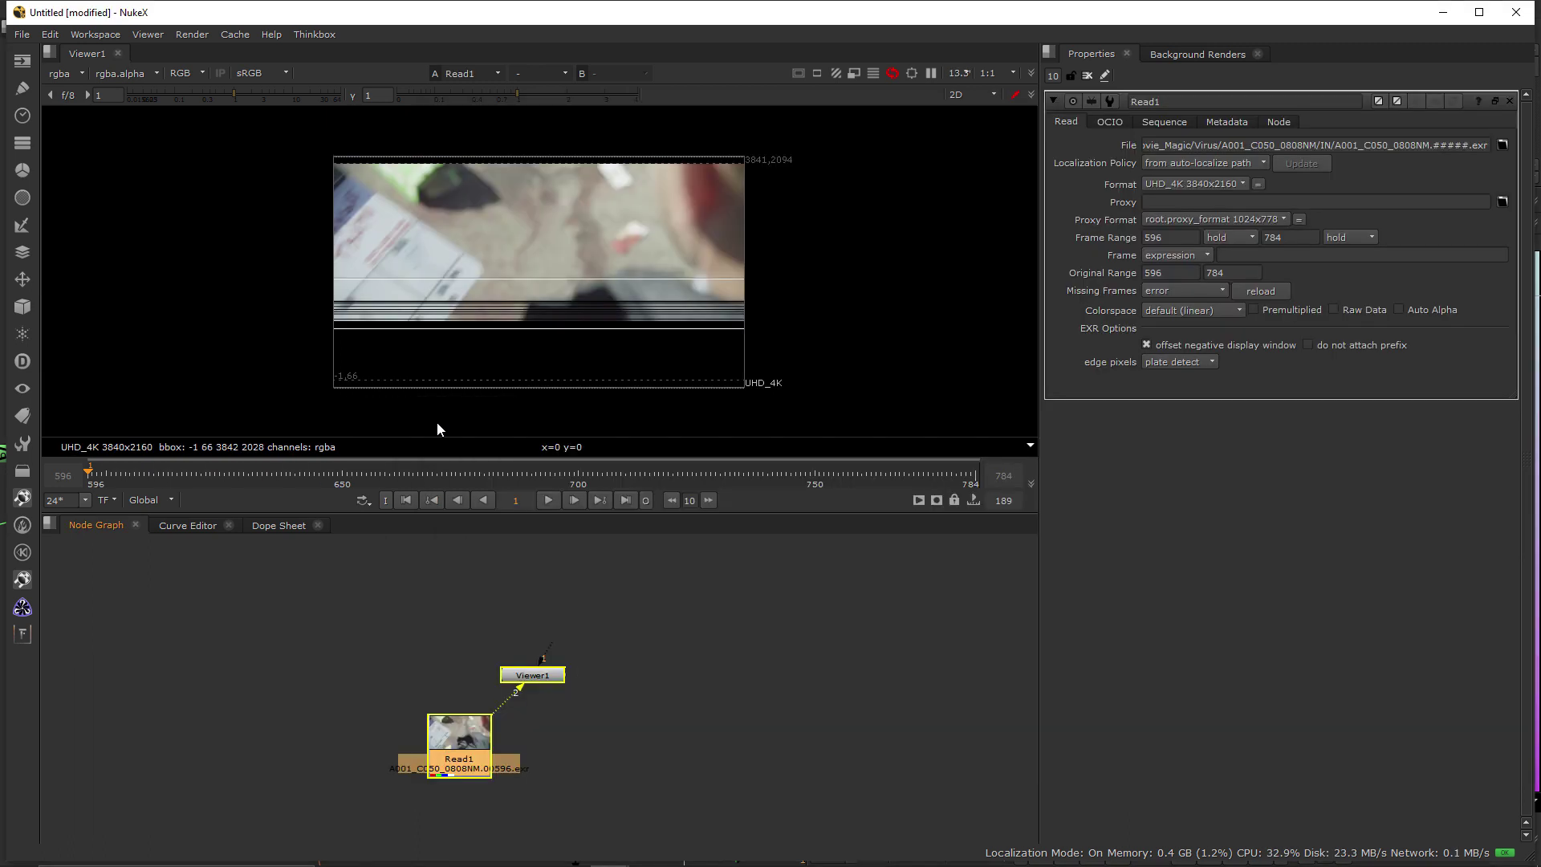
left_click_drag(132, 471, 650, 494)
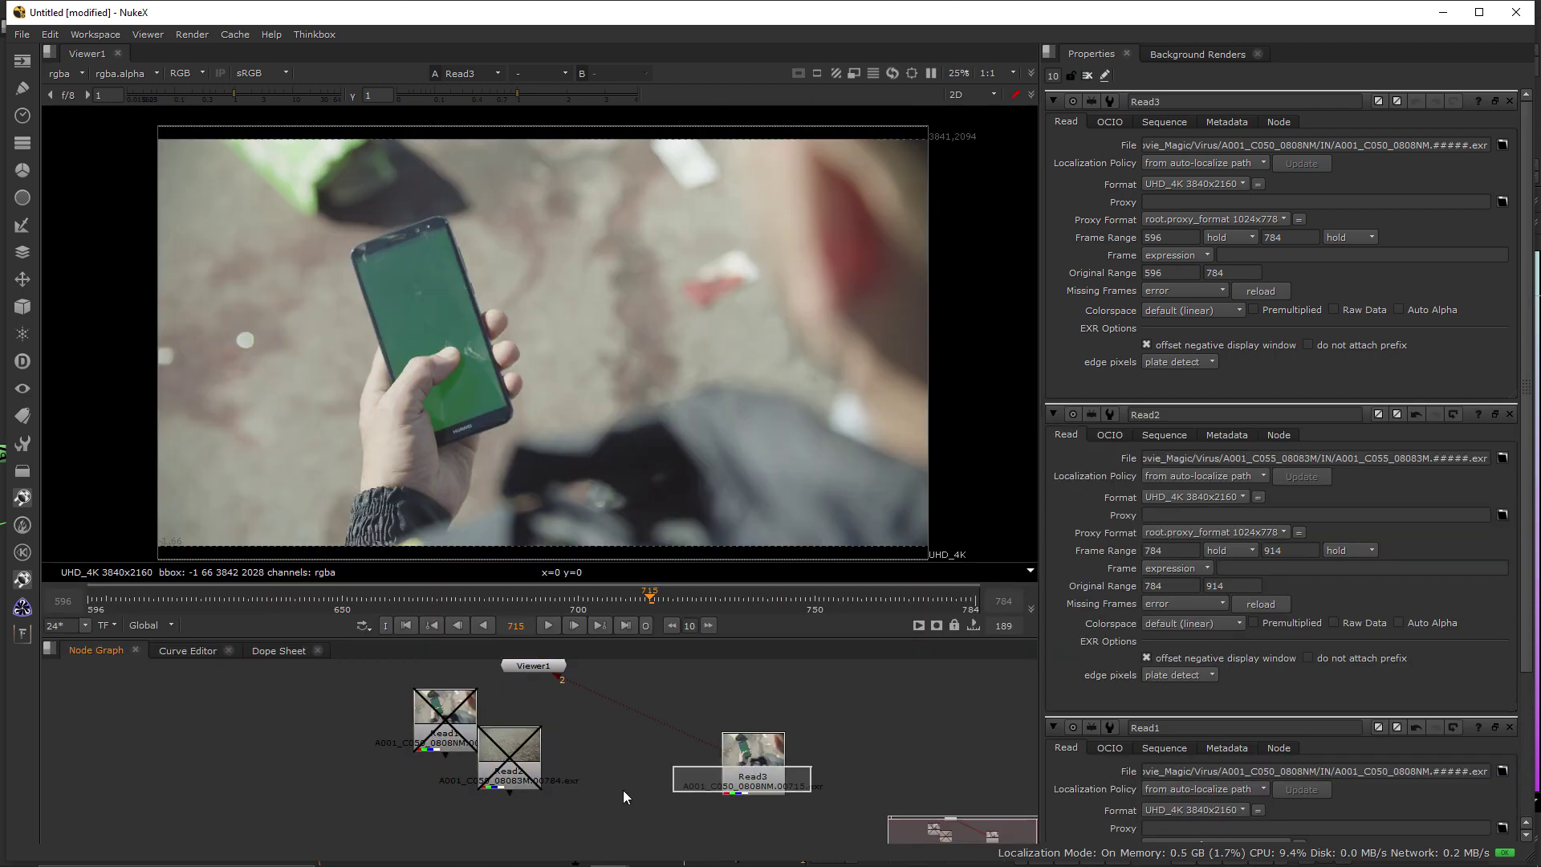
Add a SmartVector node to the A001_C050_0808NM Read3 footage and place it directly below.
mouse_move(769, 759)
left_mouse_down()
mouse_move(604, 759)
mouse_move(775, 766)
left_mouse_up()
left_click(724, 765)
left_click(782, 764)
middle_click_drag(781, 763, 615, 762)
left_click_drag(576, 764, 594, 803)
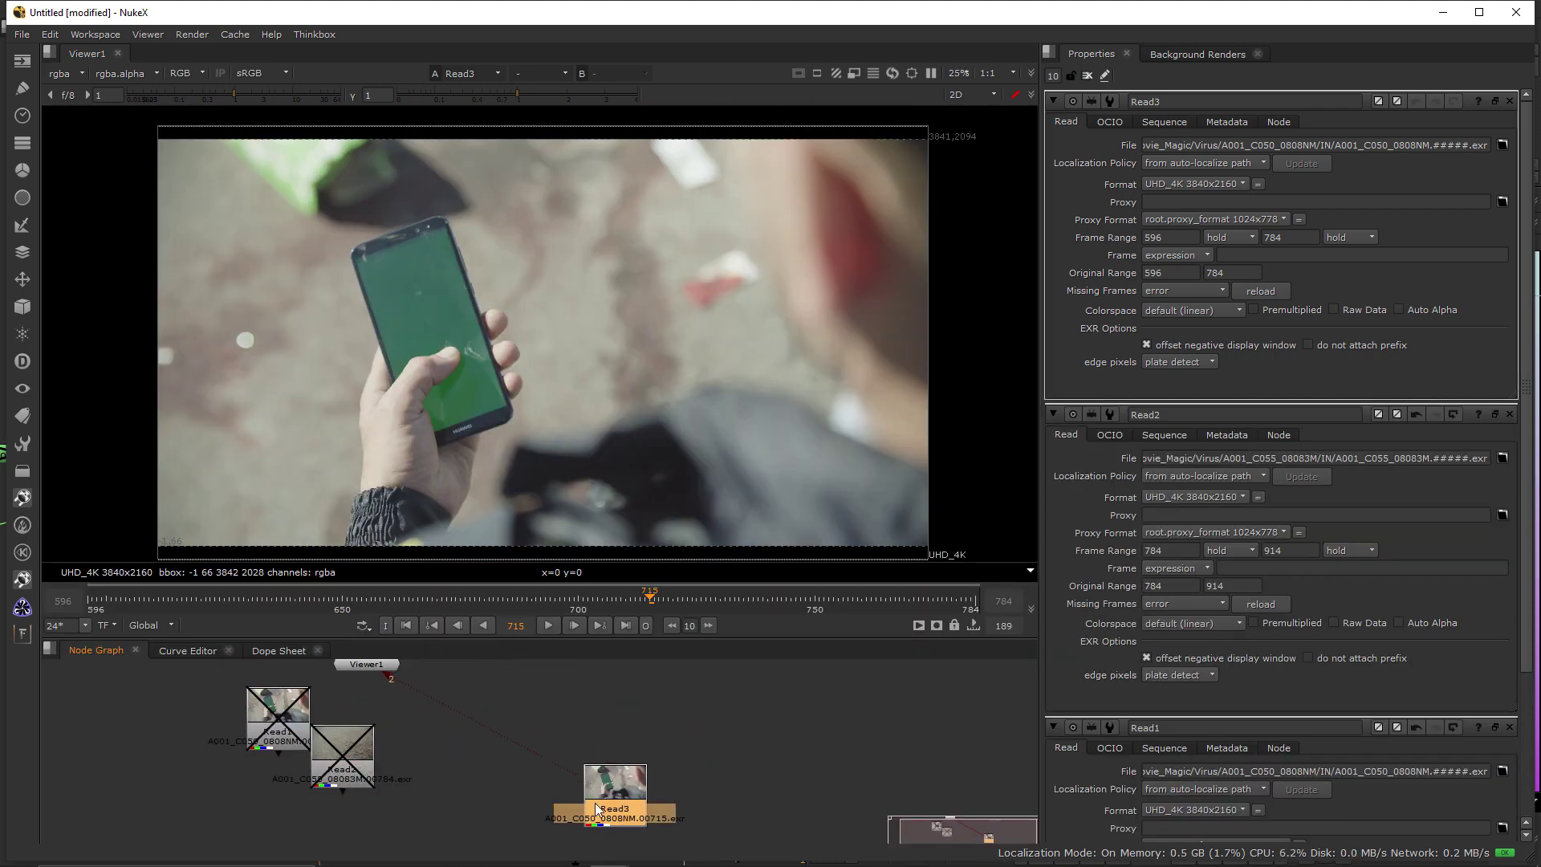
key("Tab")
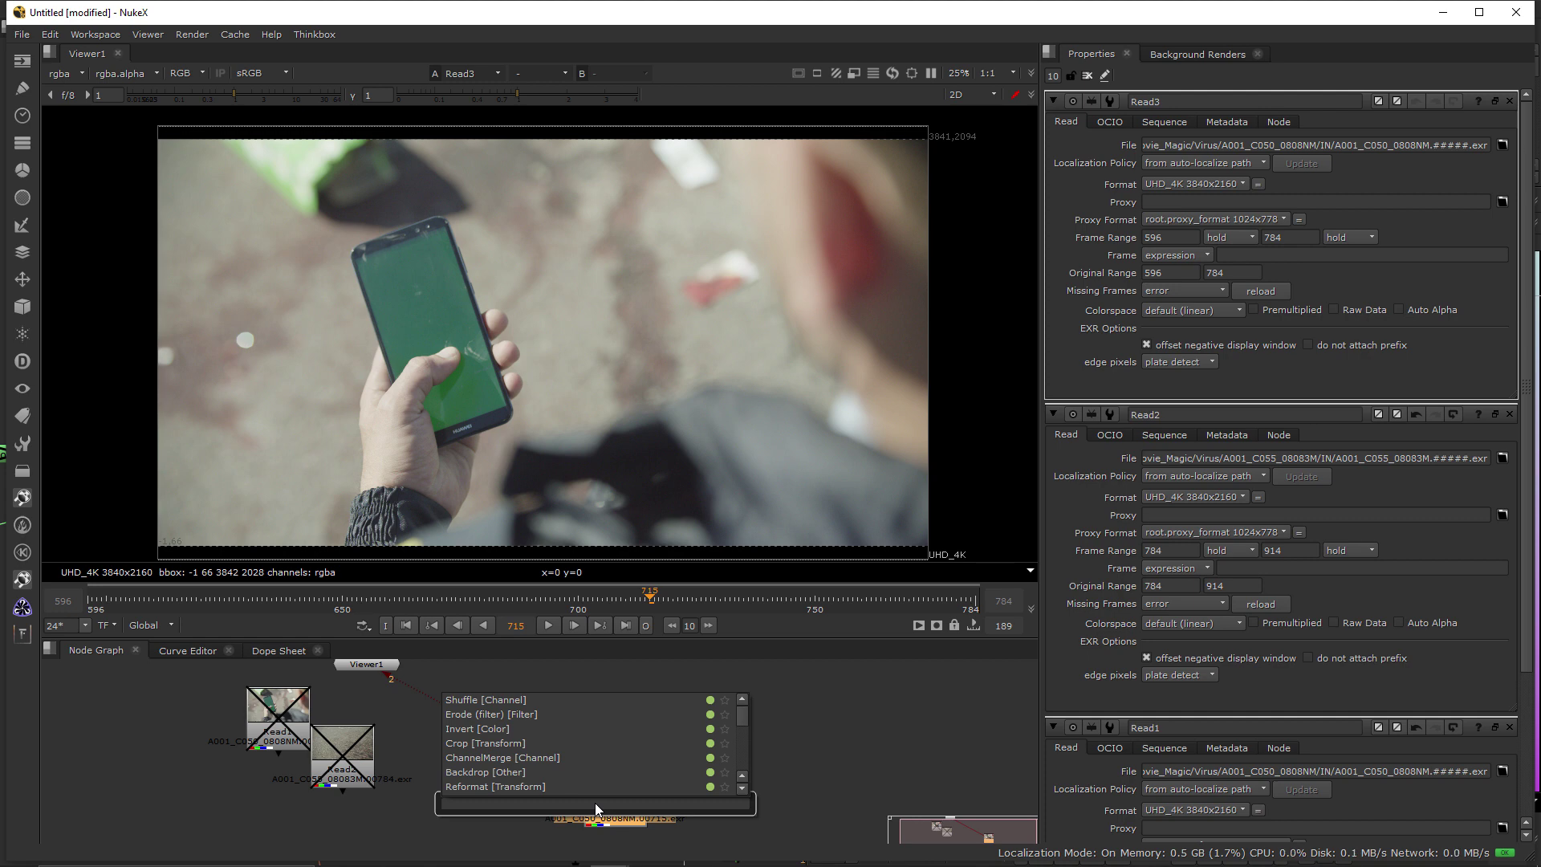
type("sma")
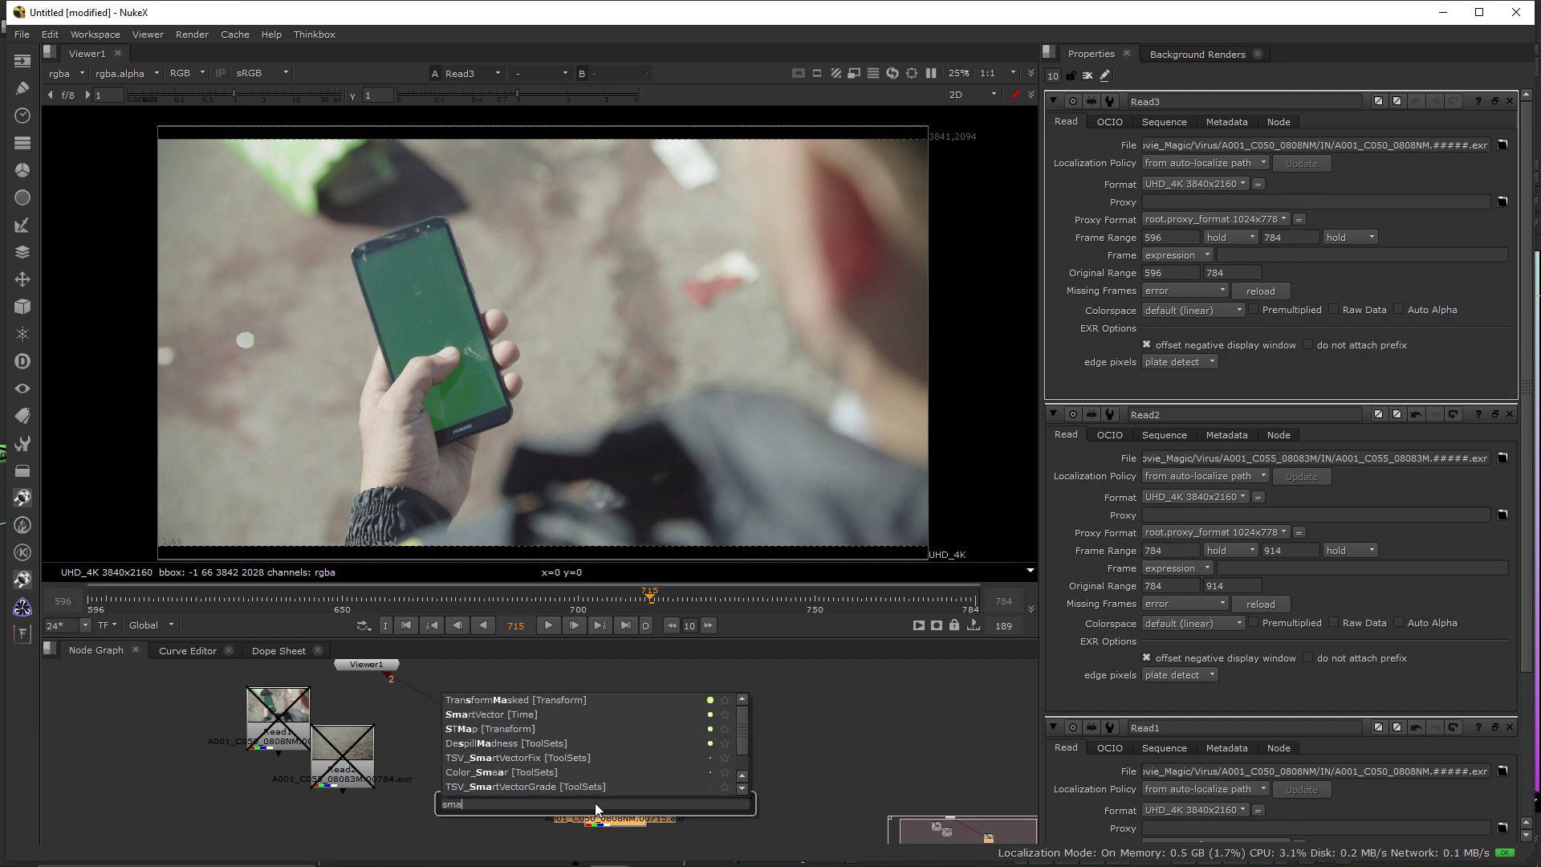
key("Return")
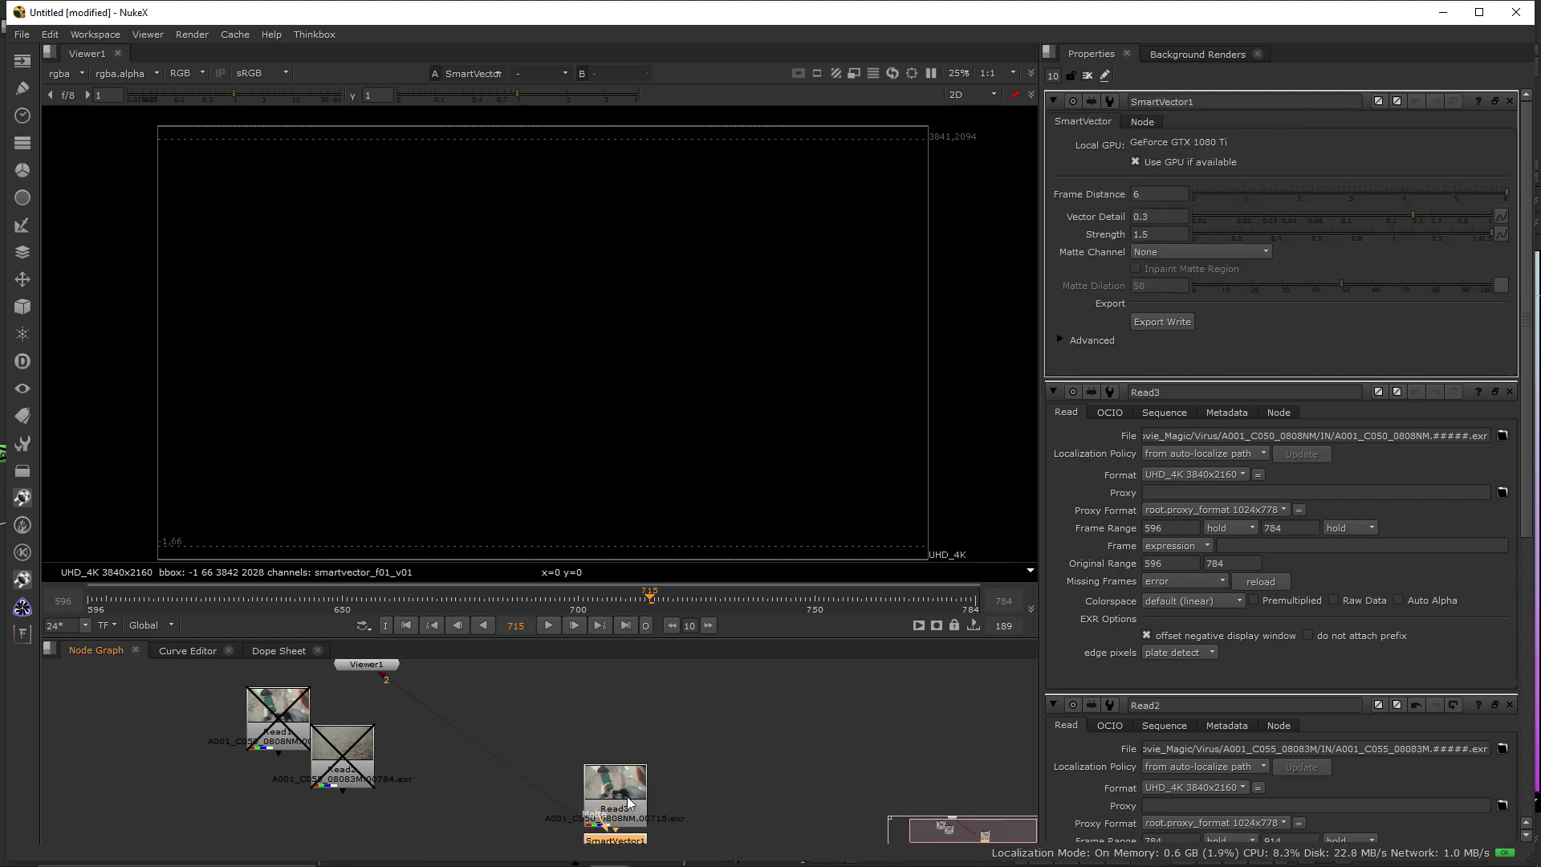
middle_click_drag(624, 704, 613, 734)
left_click_drag(610, 754, 610, 787)
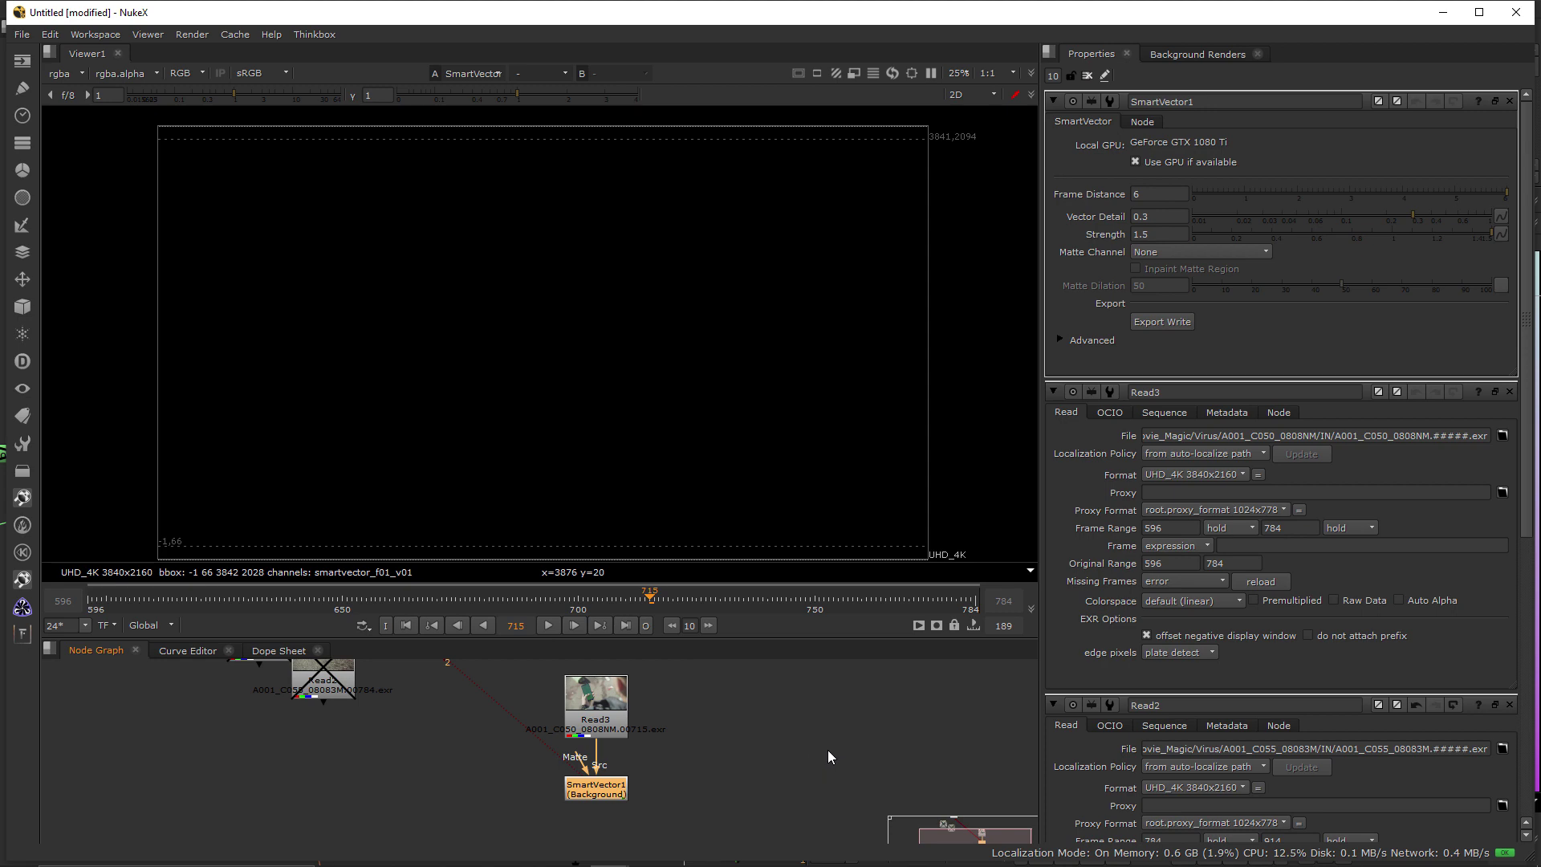
Switch to the workspace layout with the large Node Graph, enlarge its viewer area and fit the image in view.
key("shift+F1")
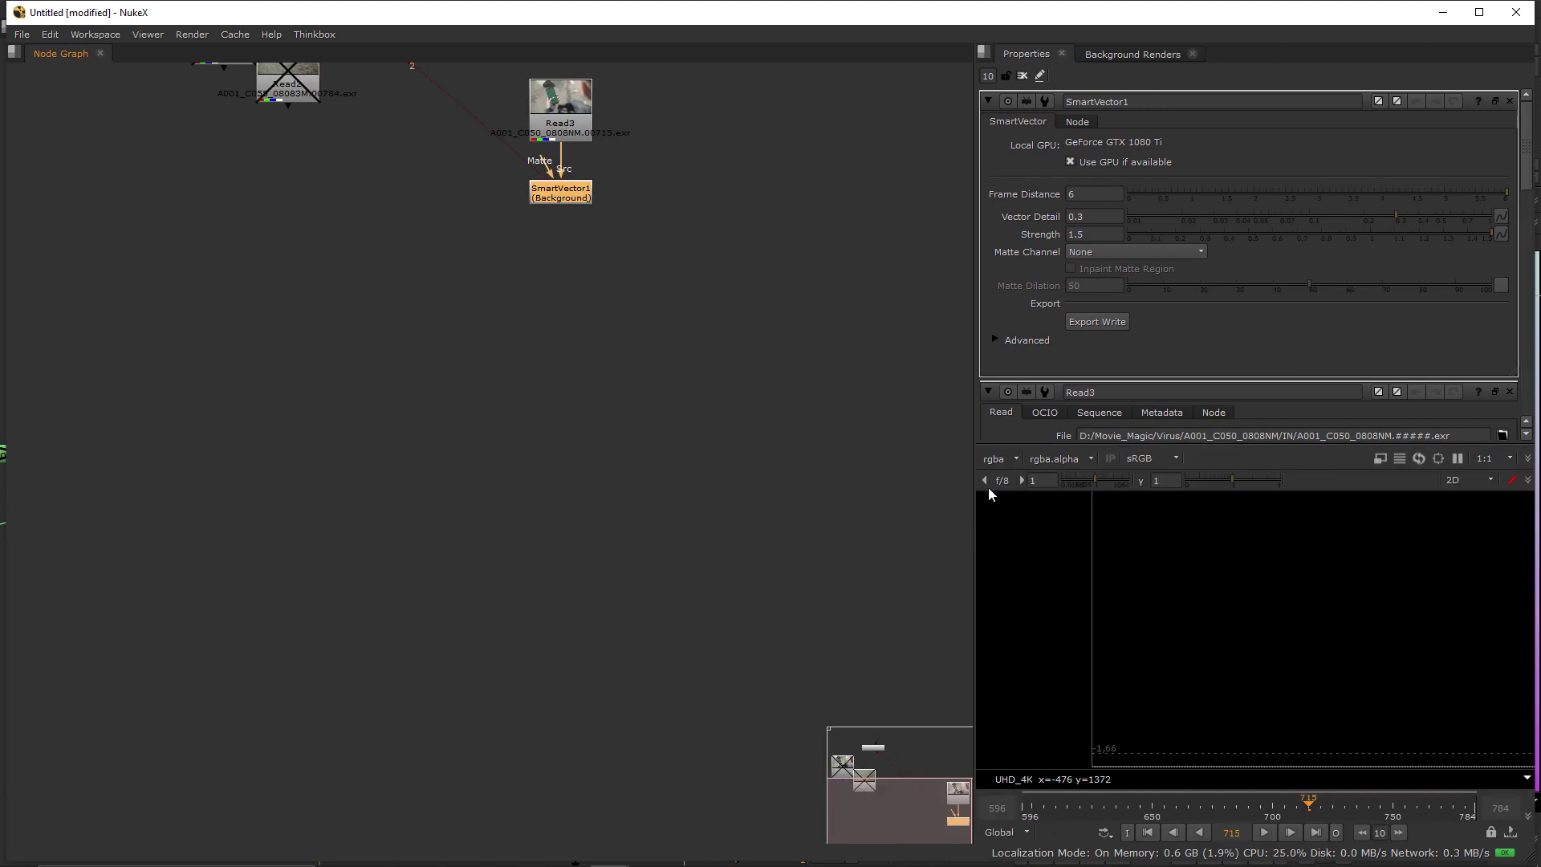
left_click_drag(974, 490, 573, 454)
left_click_drag(705, 455, 837, 244)
key("f")
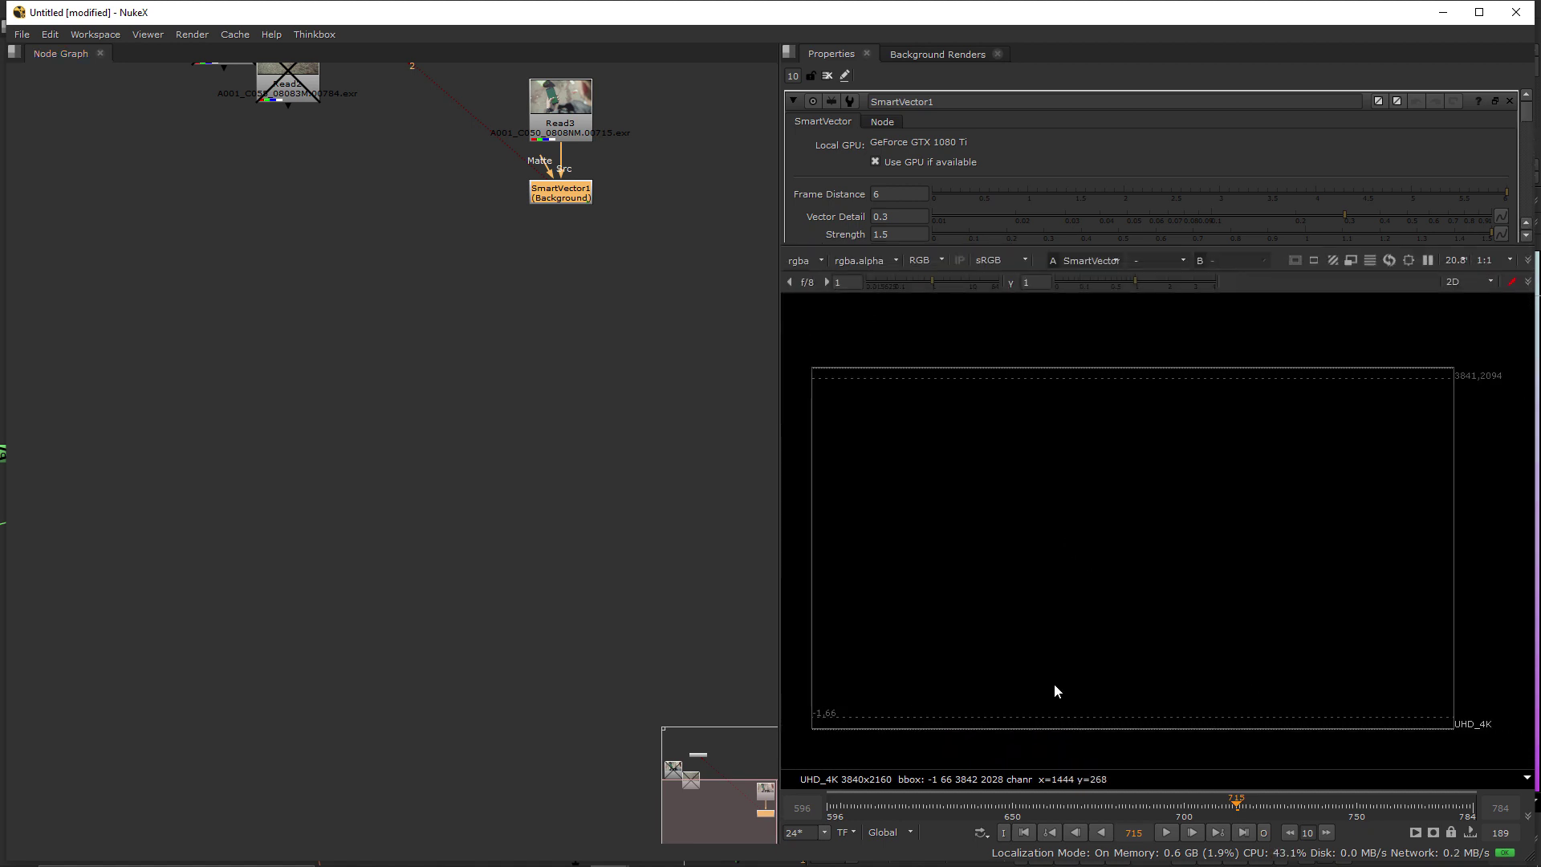
Move SmartVector1 further below Read3 and add an unconnected VectorDistort node beneath it.
left_click_drag(585, 203, 585, 270)
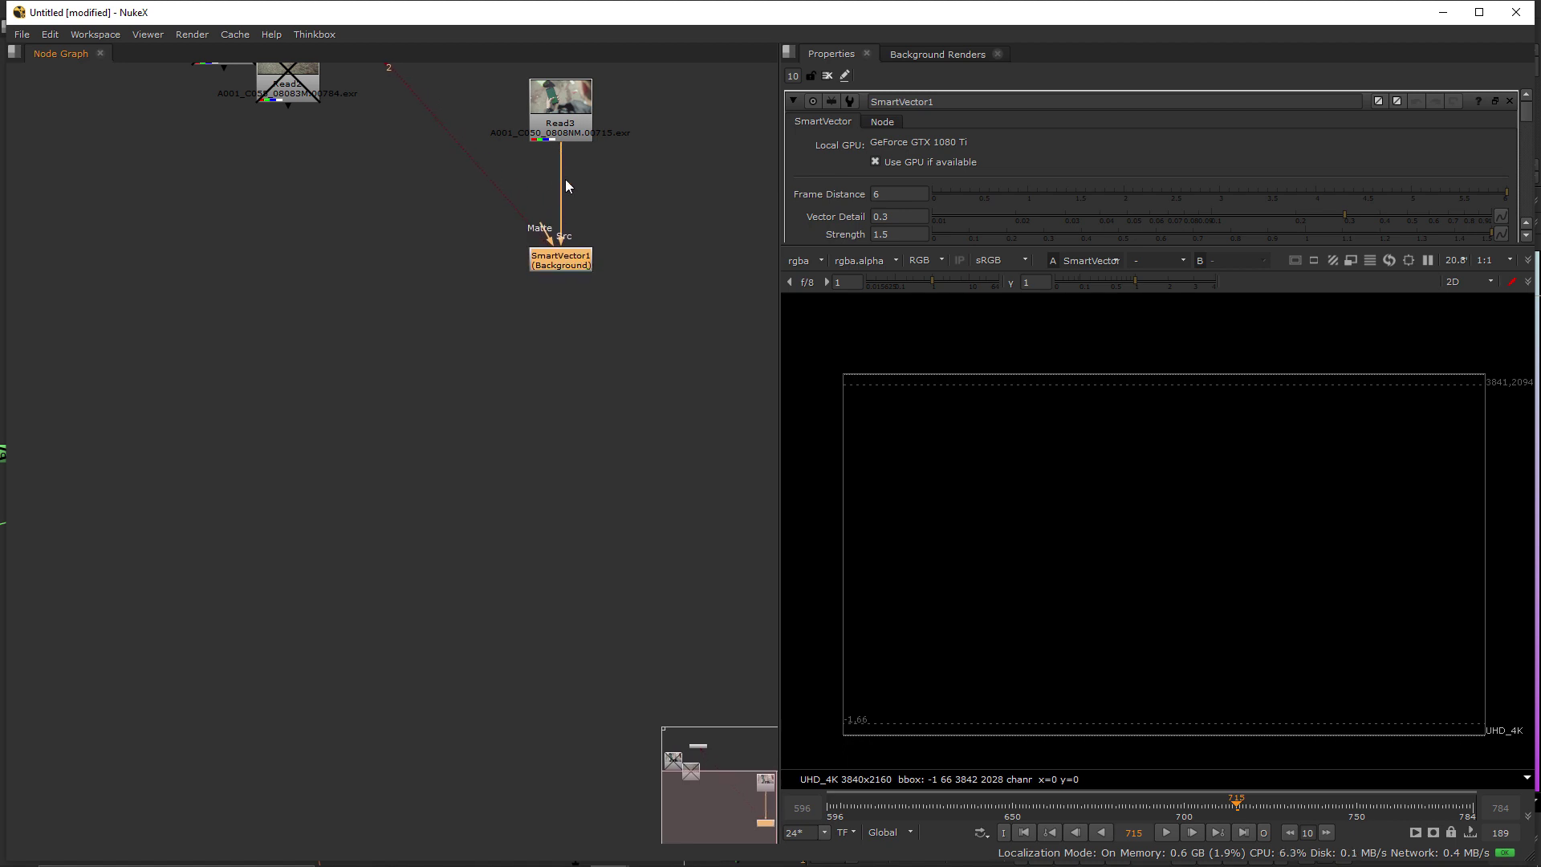
left_click(632, 357)
key("Tab")
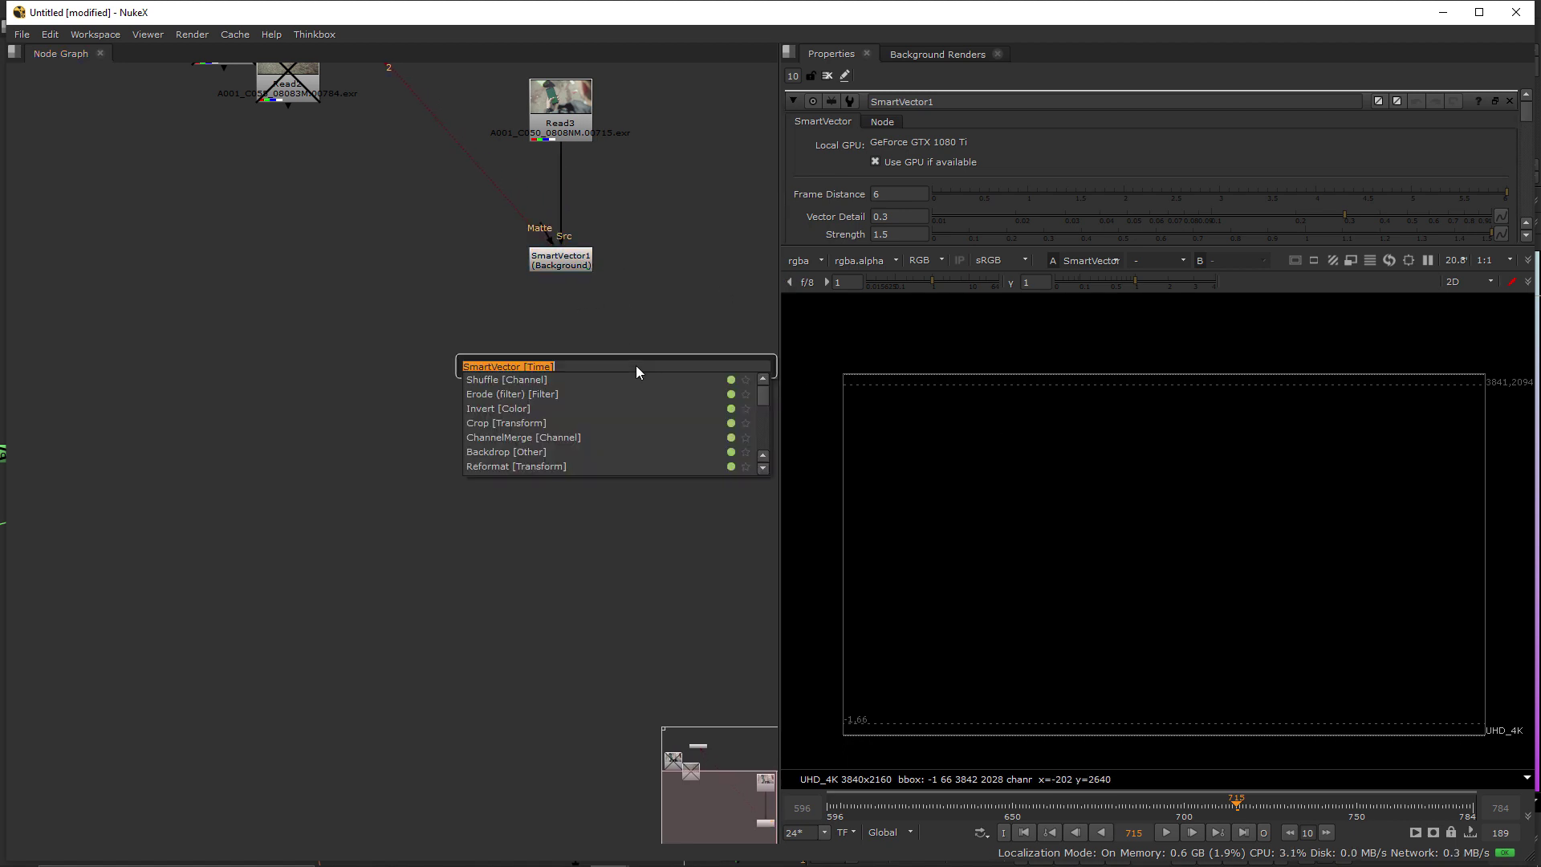
type("ve")
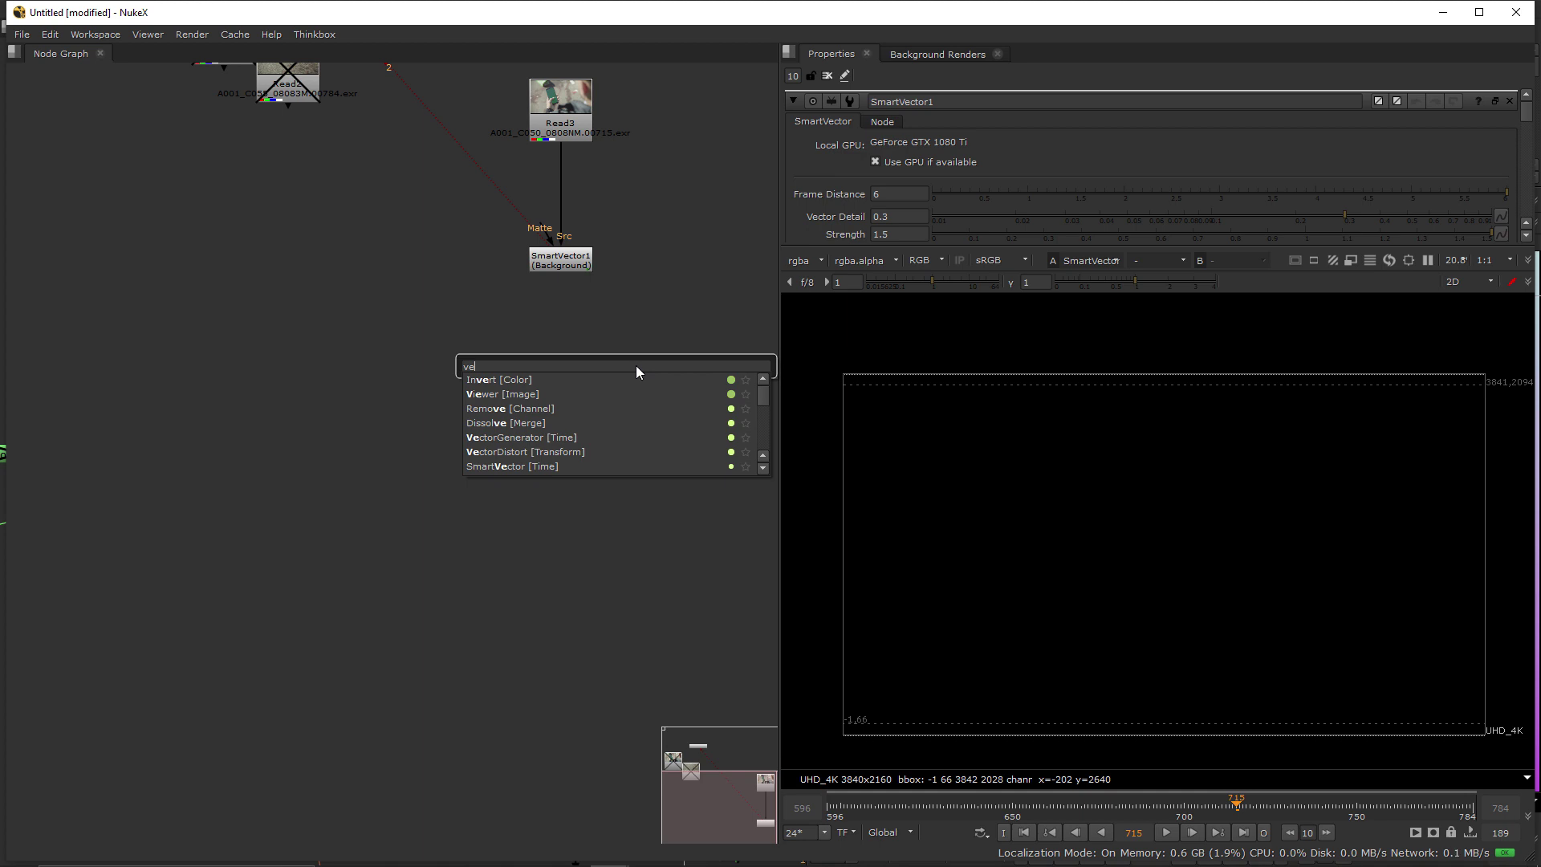
key("Down")
key("Down")
key("Down")
key("Down")
key("Down")
key("Return")
Display the smartvector_f01_v01 layer in the viewer and connect VectorDistort1's SmartVector input to SmartVector1, aligning the node below it.
left_click(809, 261)
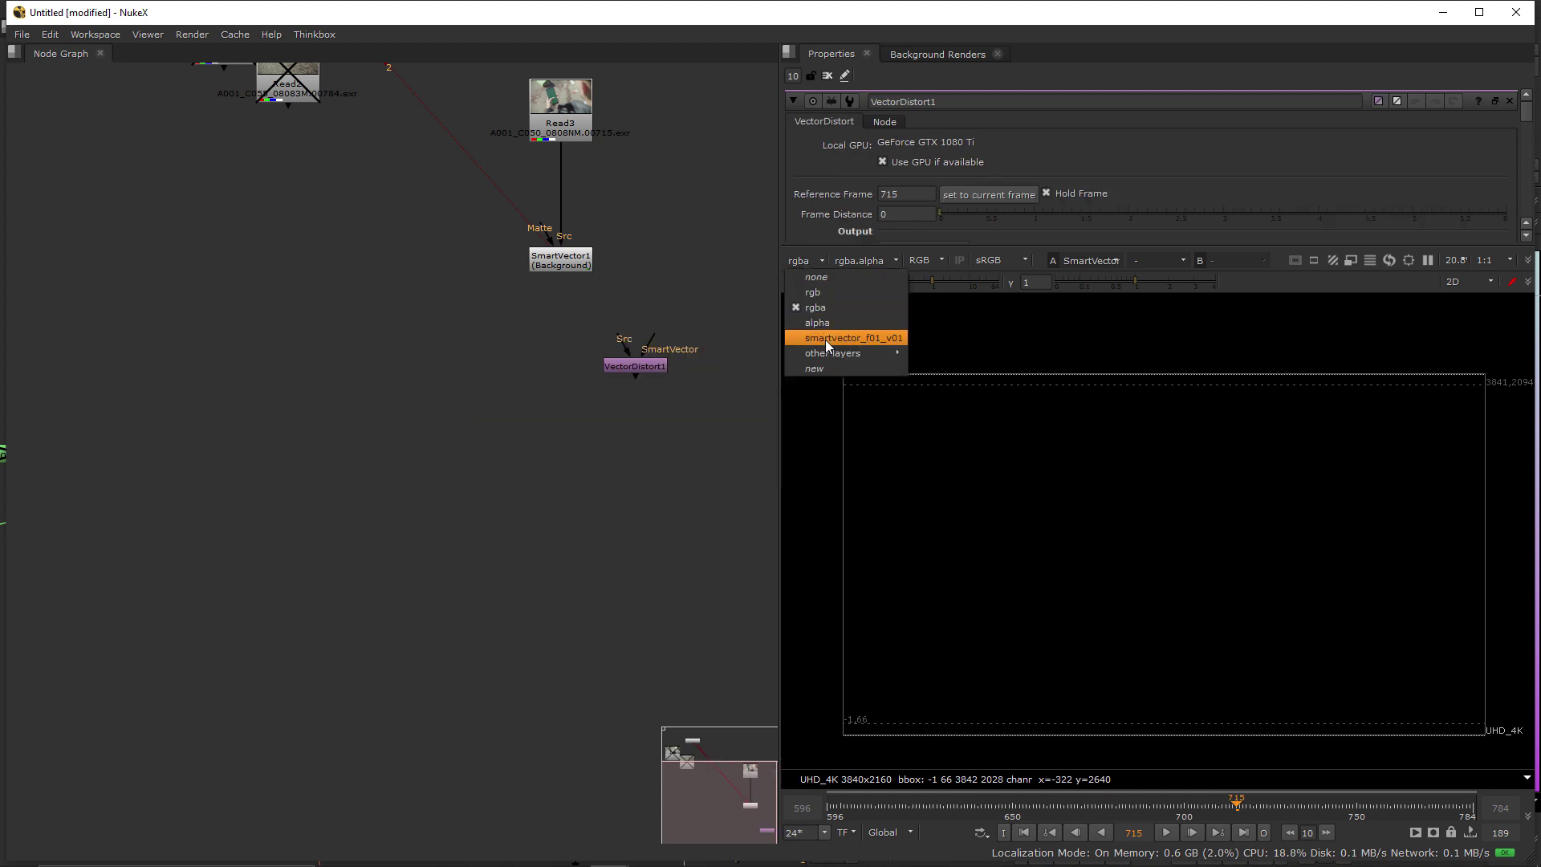
left_click(825, 338)
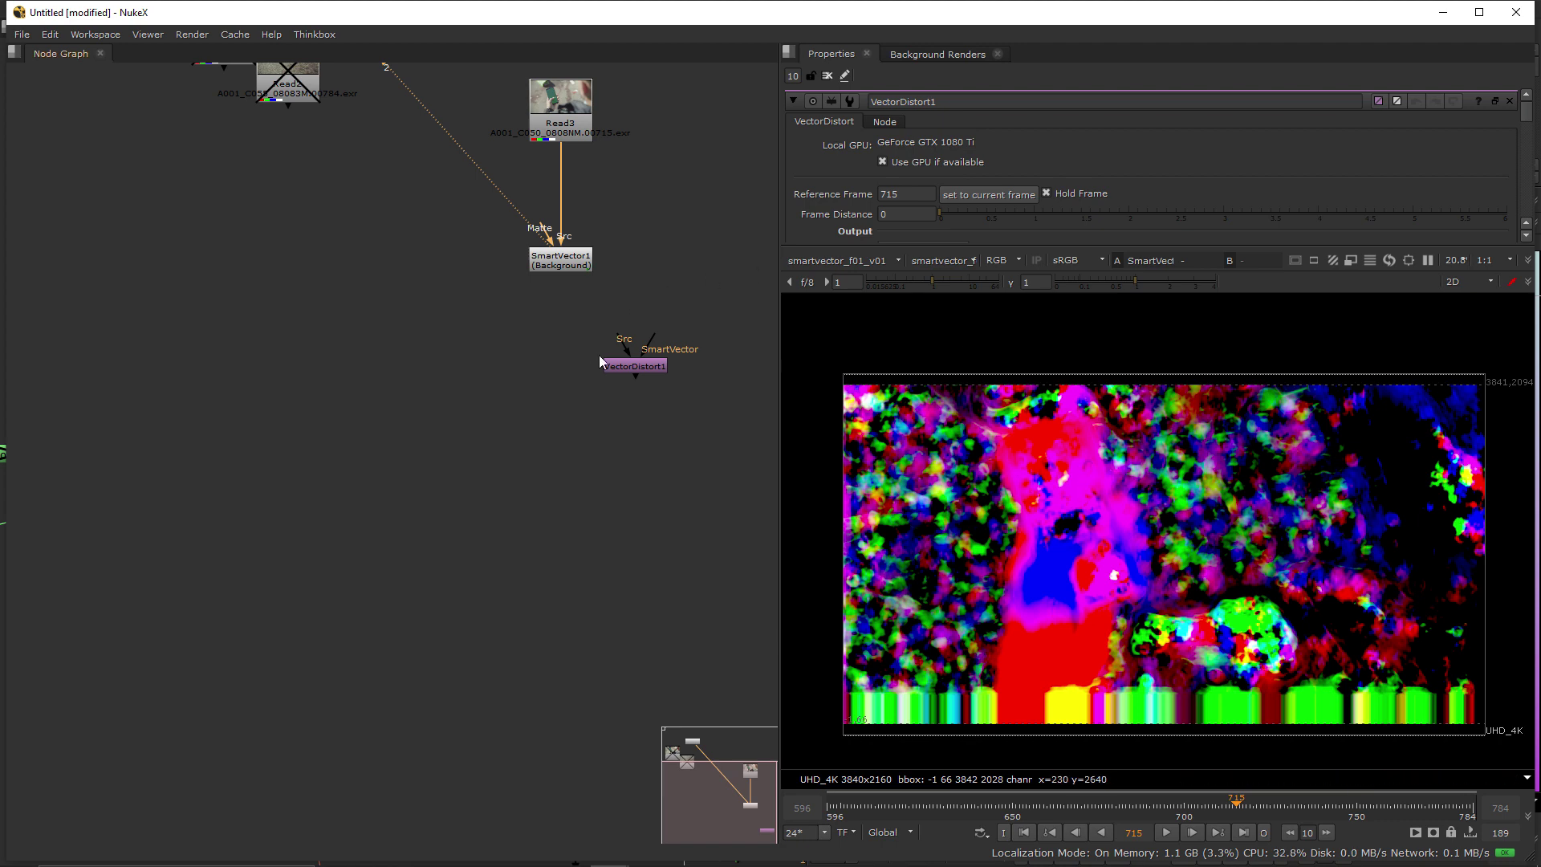
left_click_drag(635, 366, 561, 261)
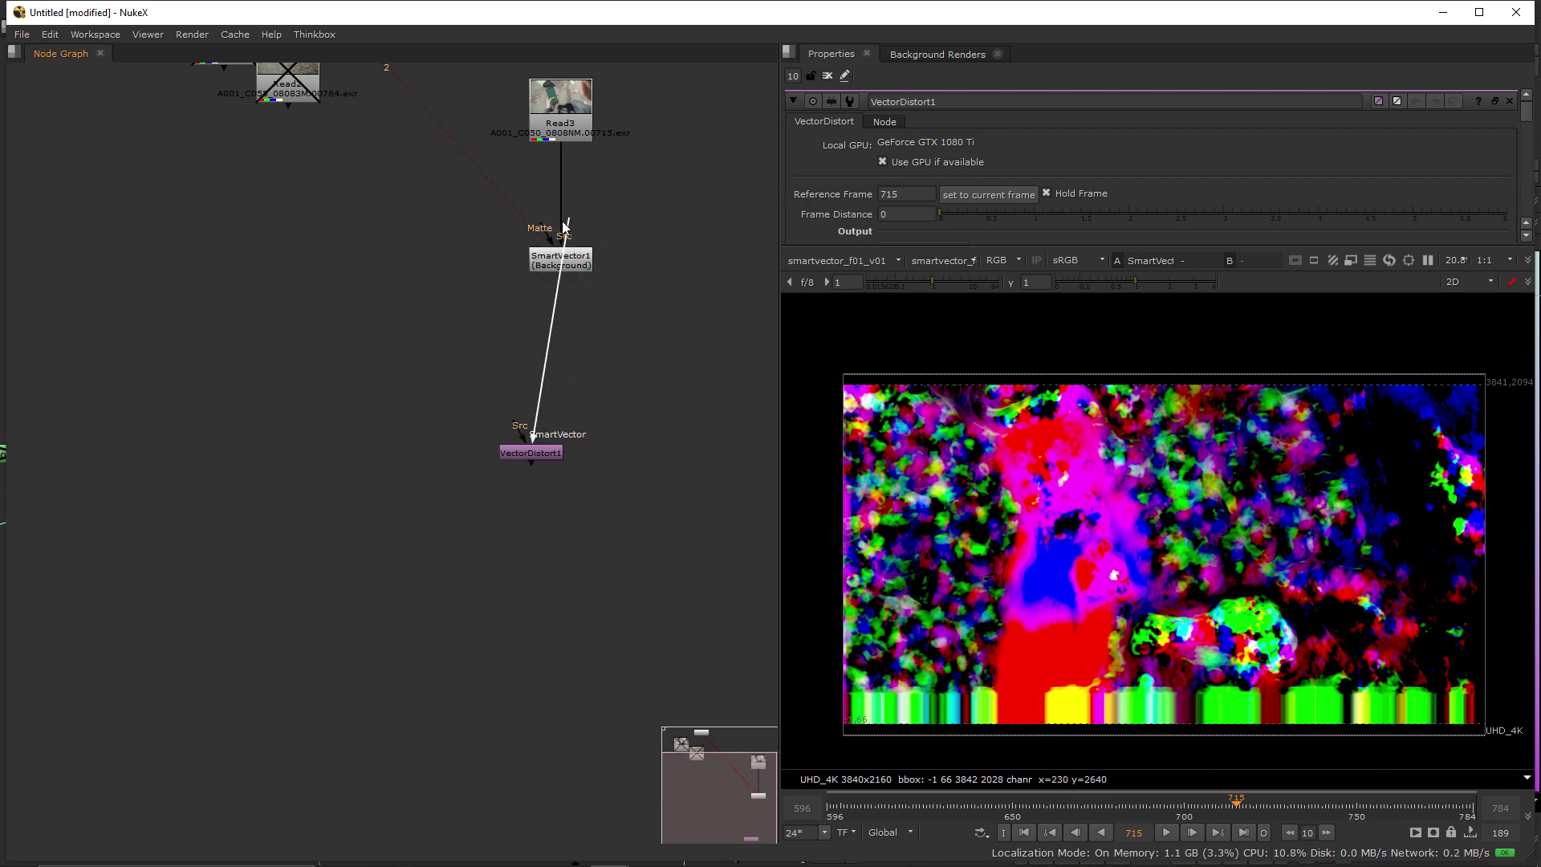
left_click_drag(534, 452, 562, 432)
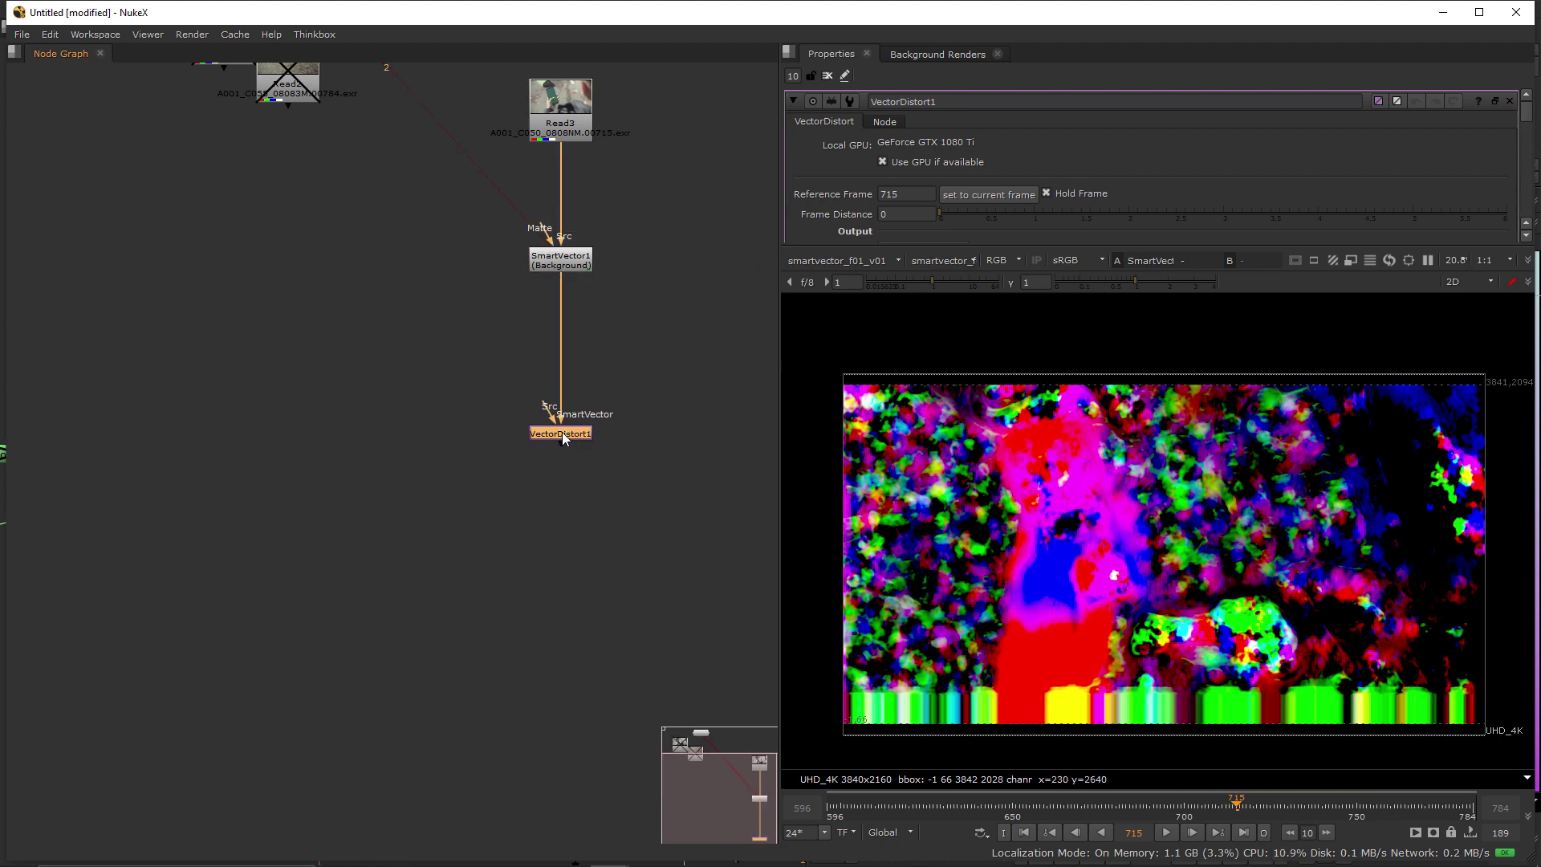
View VectorDistort1 and set its output to st-map.
key("1")
scroll(907, 195, "down", 3)
left_click(907, 189)
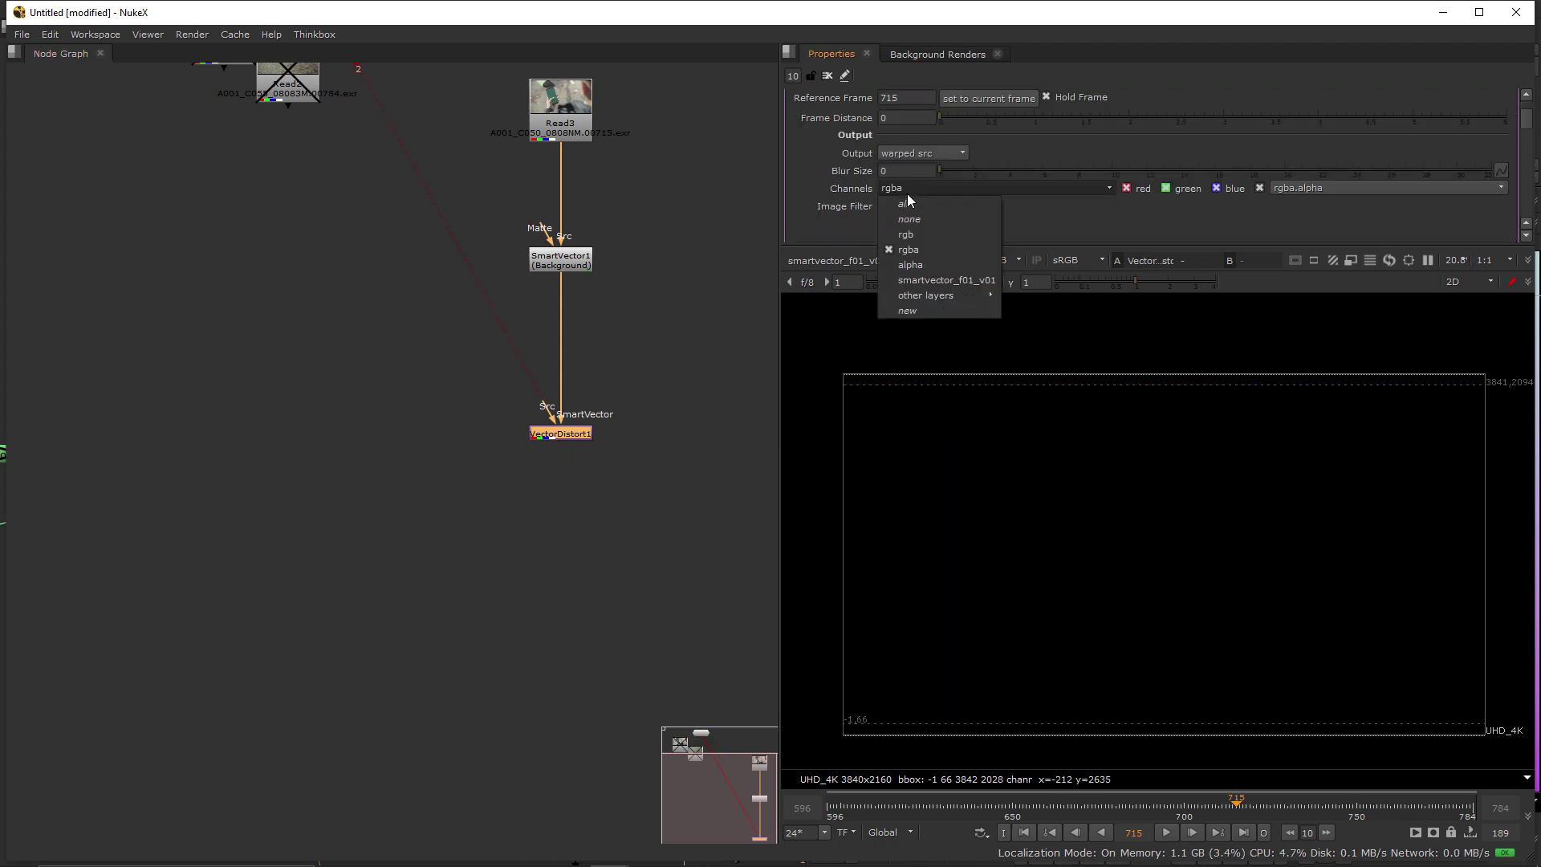
left_click(907, 194)
scroll(822, 223, "up", 1)
left_click(915, 202)
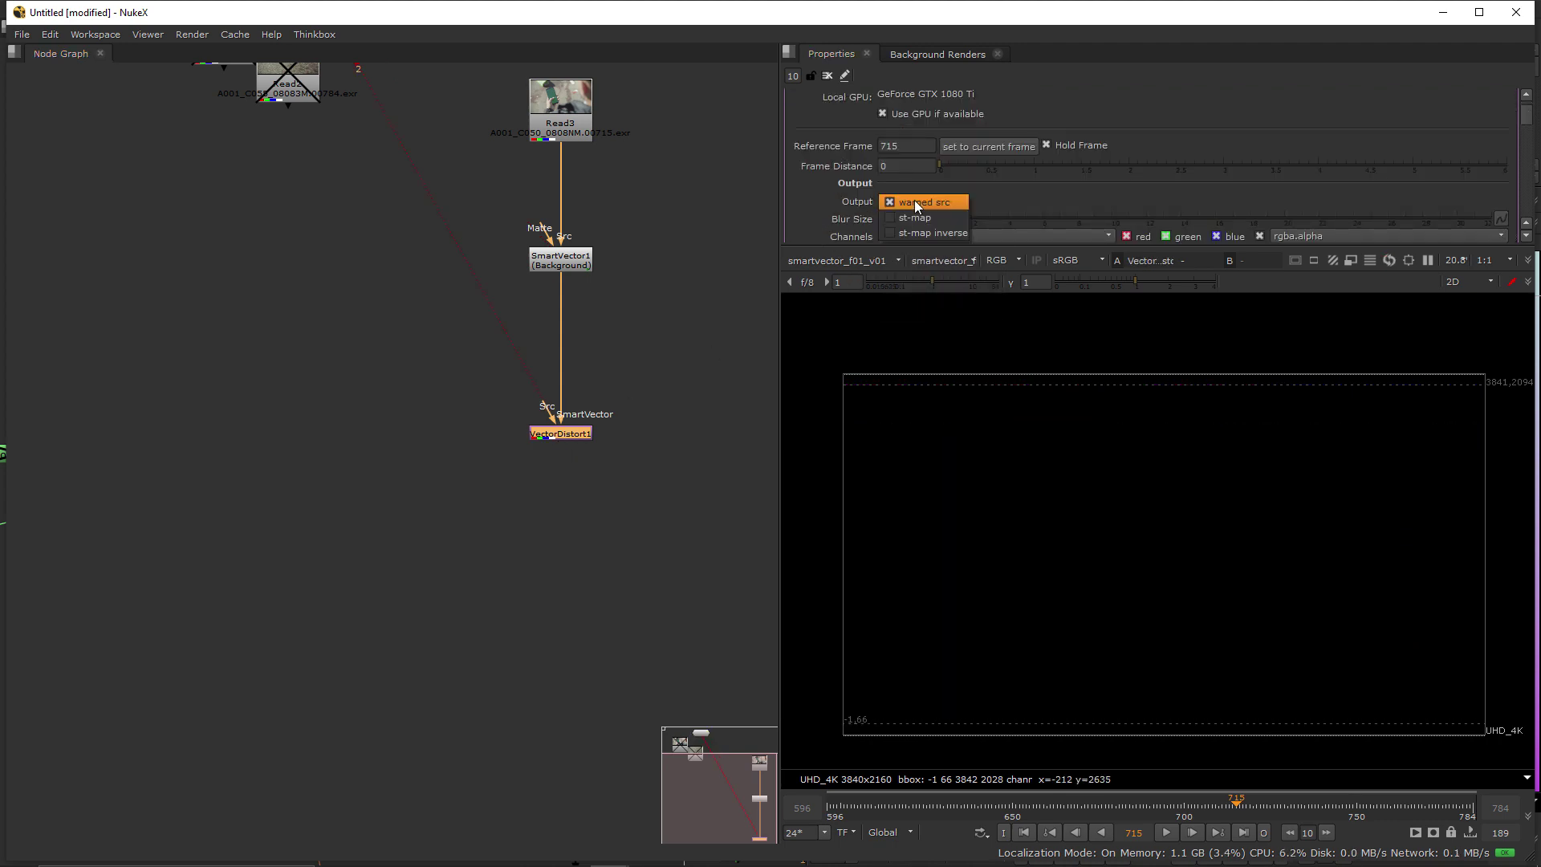
left_click(922, 217)
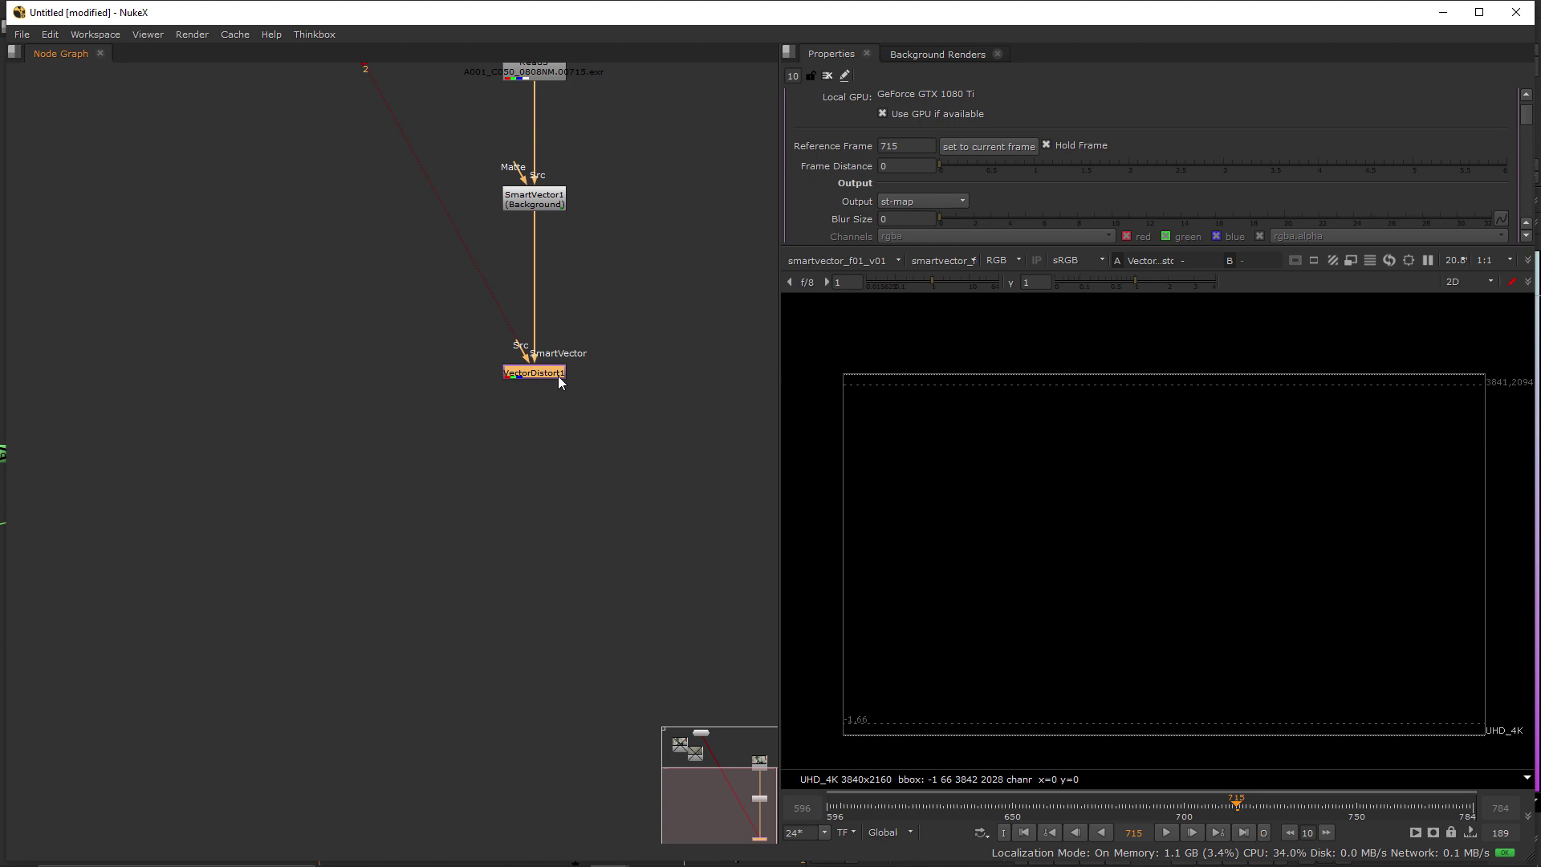
Display the rgba channels of VectorDistort1's ST map in the viewer and go to frame 682.
double_click(534, 373)
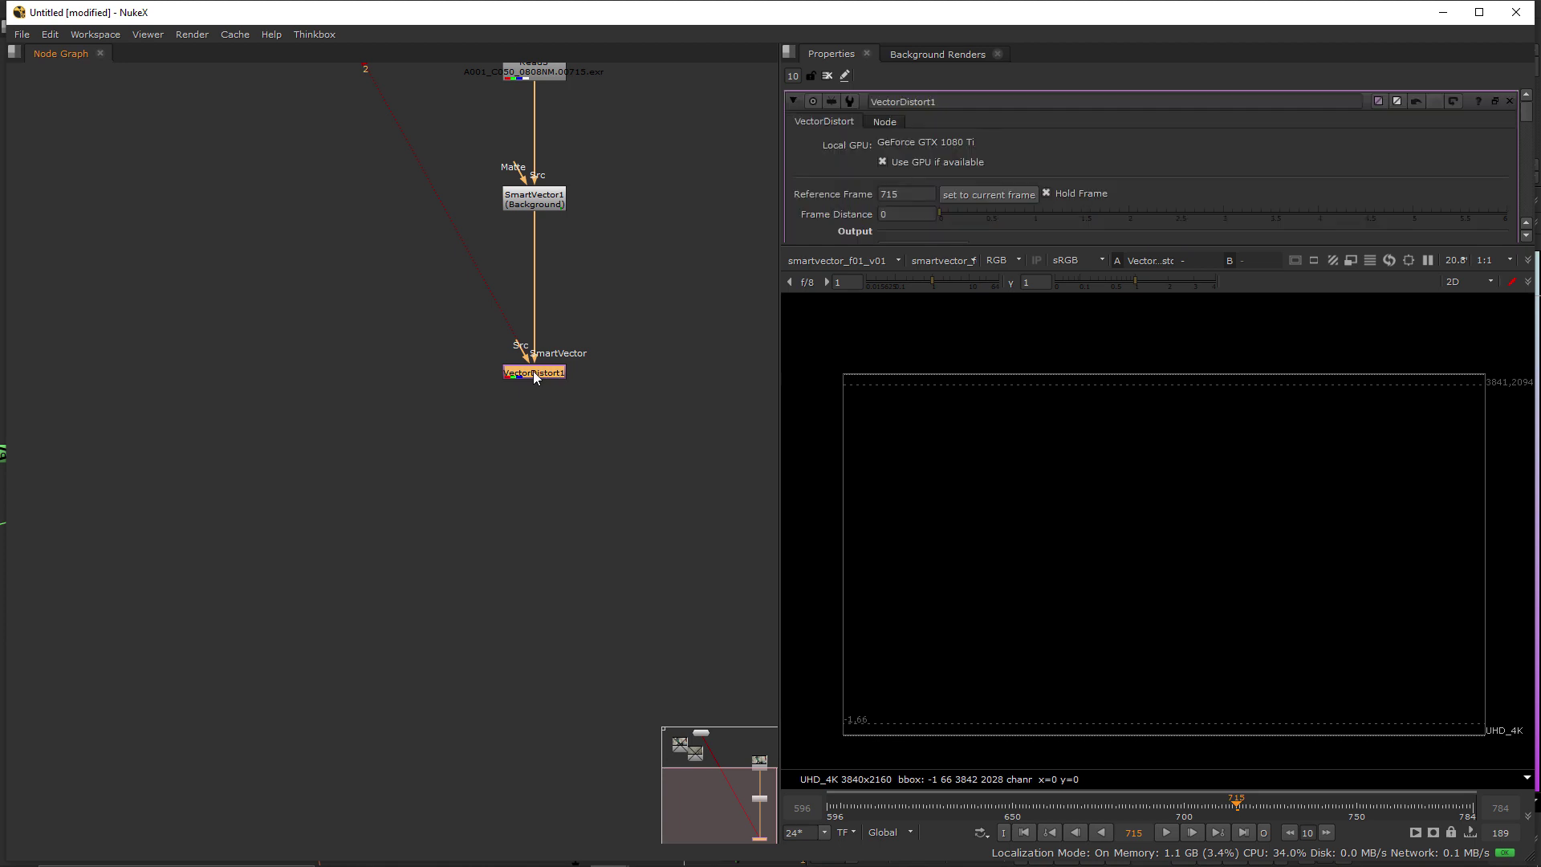
left_click(839, 263)
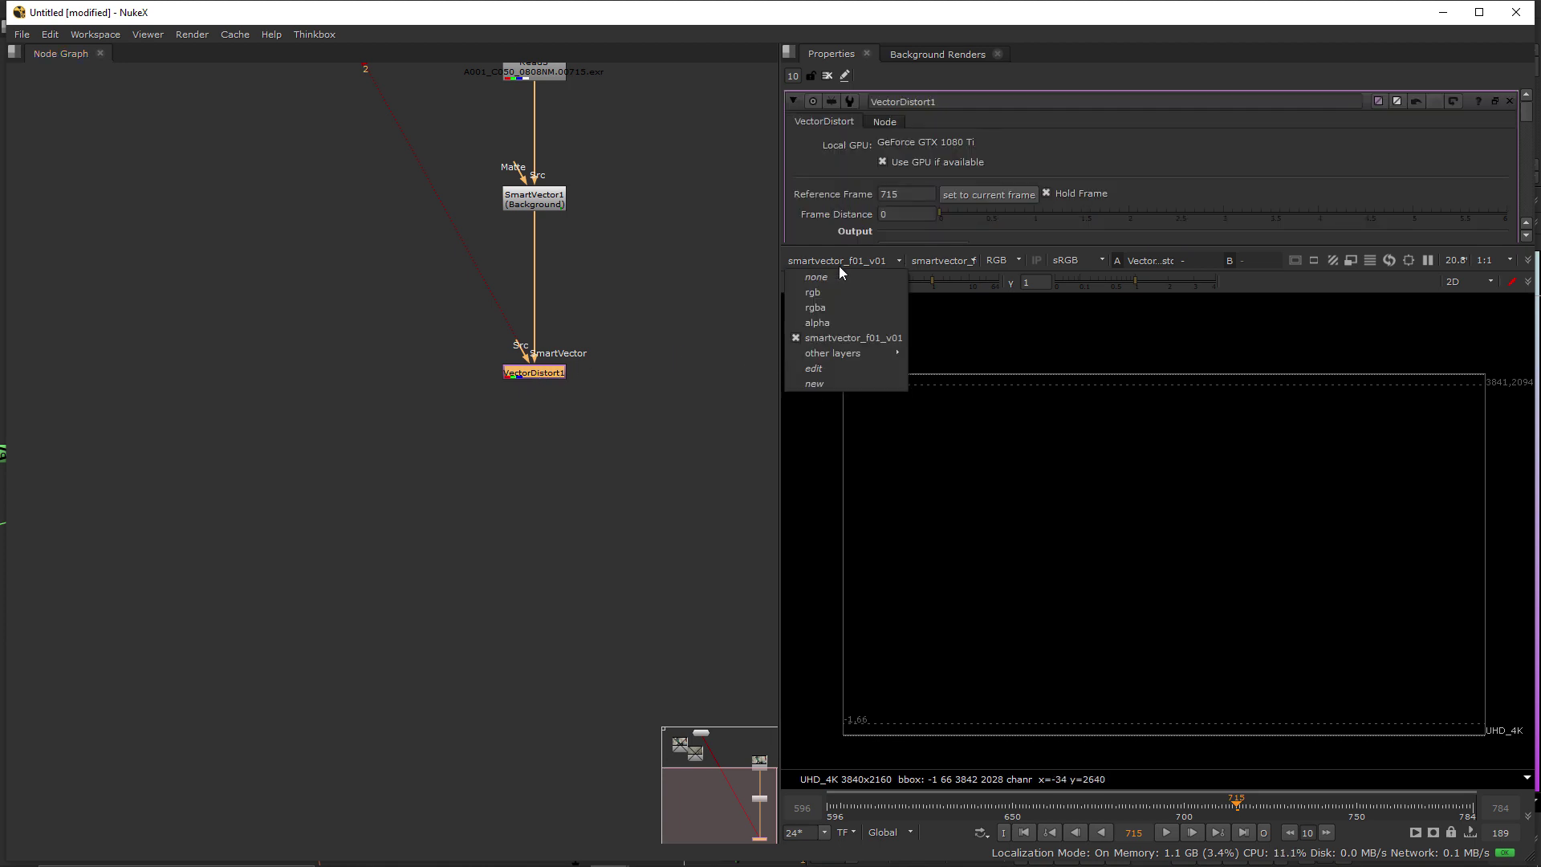
left_click(815, 302)
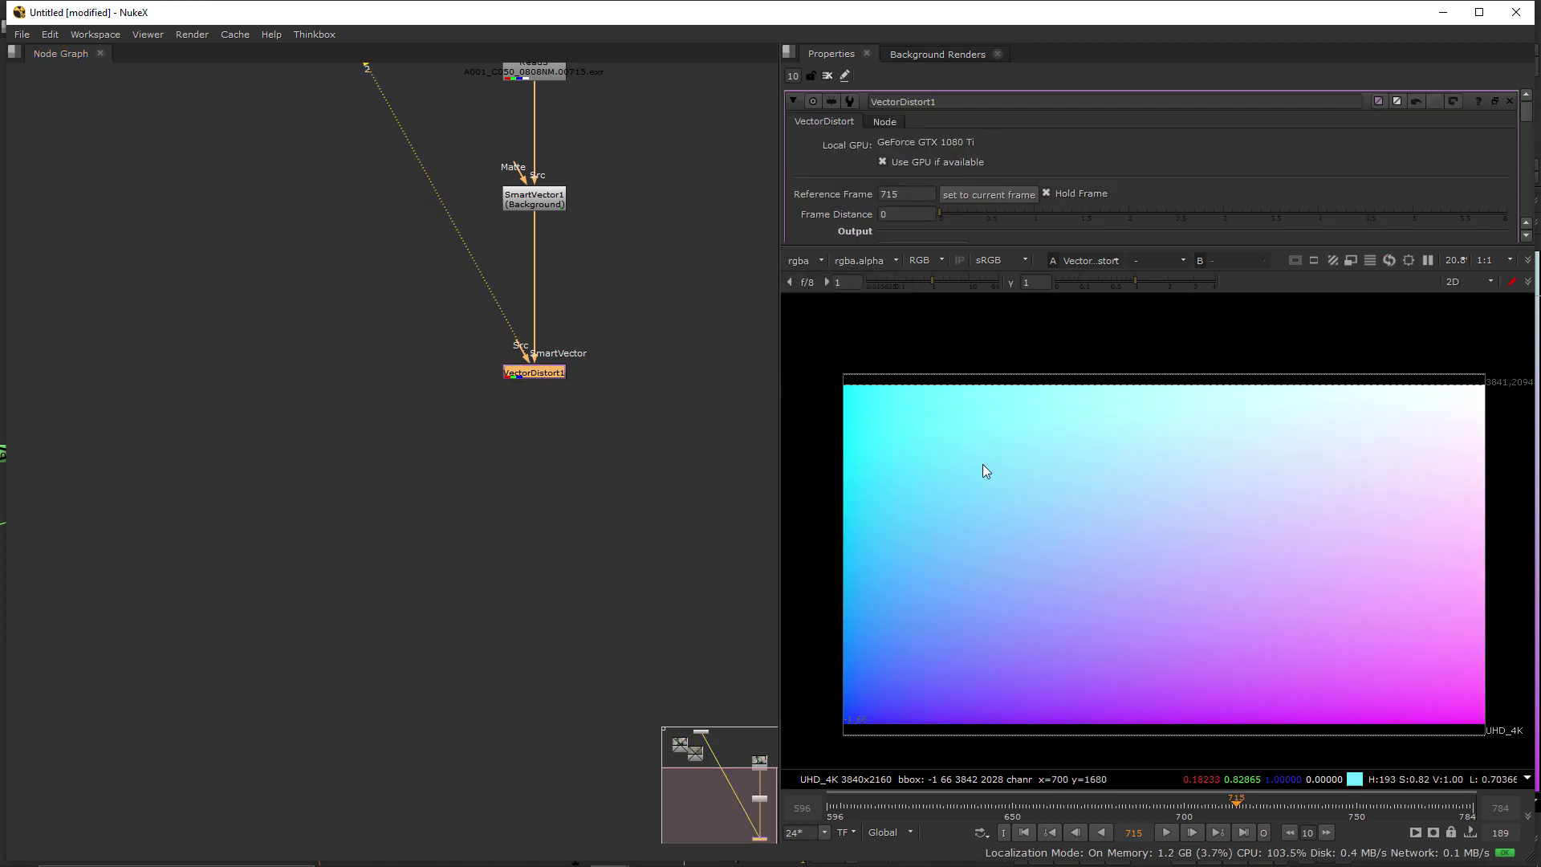
left_click(1124, 807)
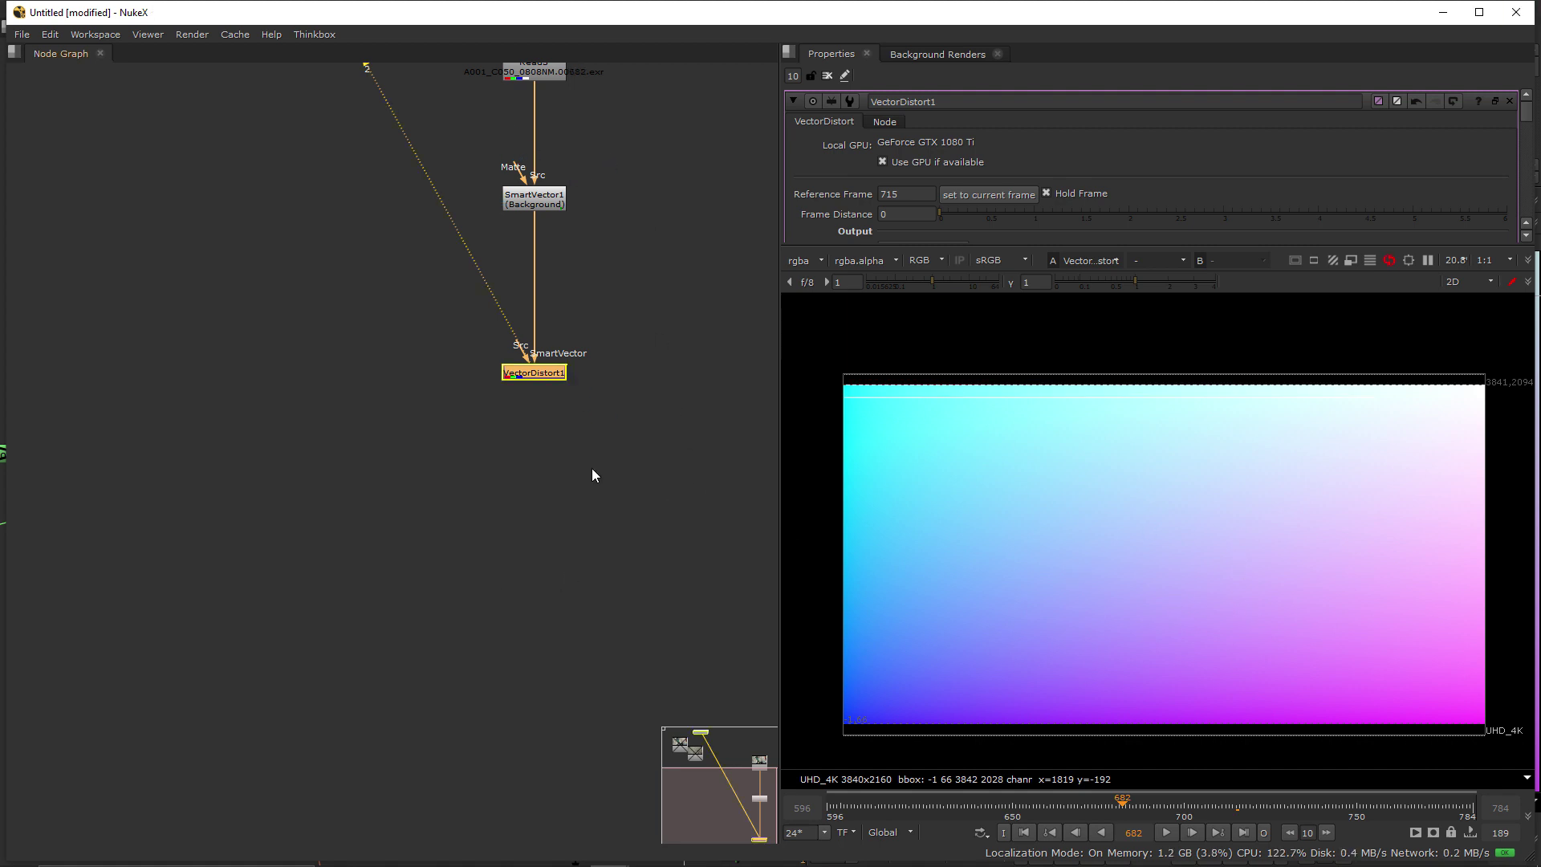
Add a Write node fed by VectorDistort1, place it beside that node, and reopen VectorDistort1's properties.
key("w")
middle_click_drag(519, 372, 394, 469)
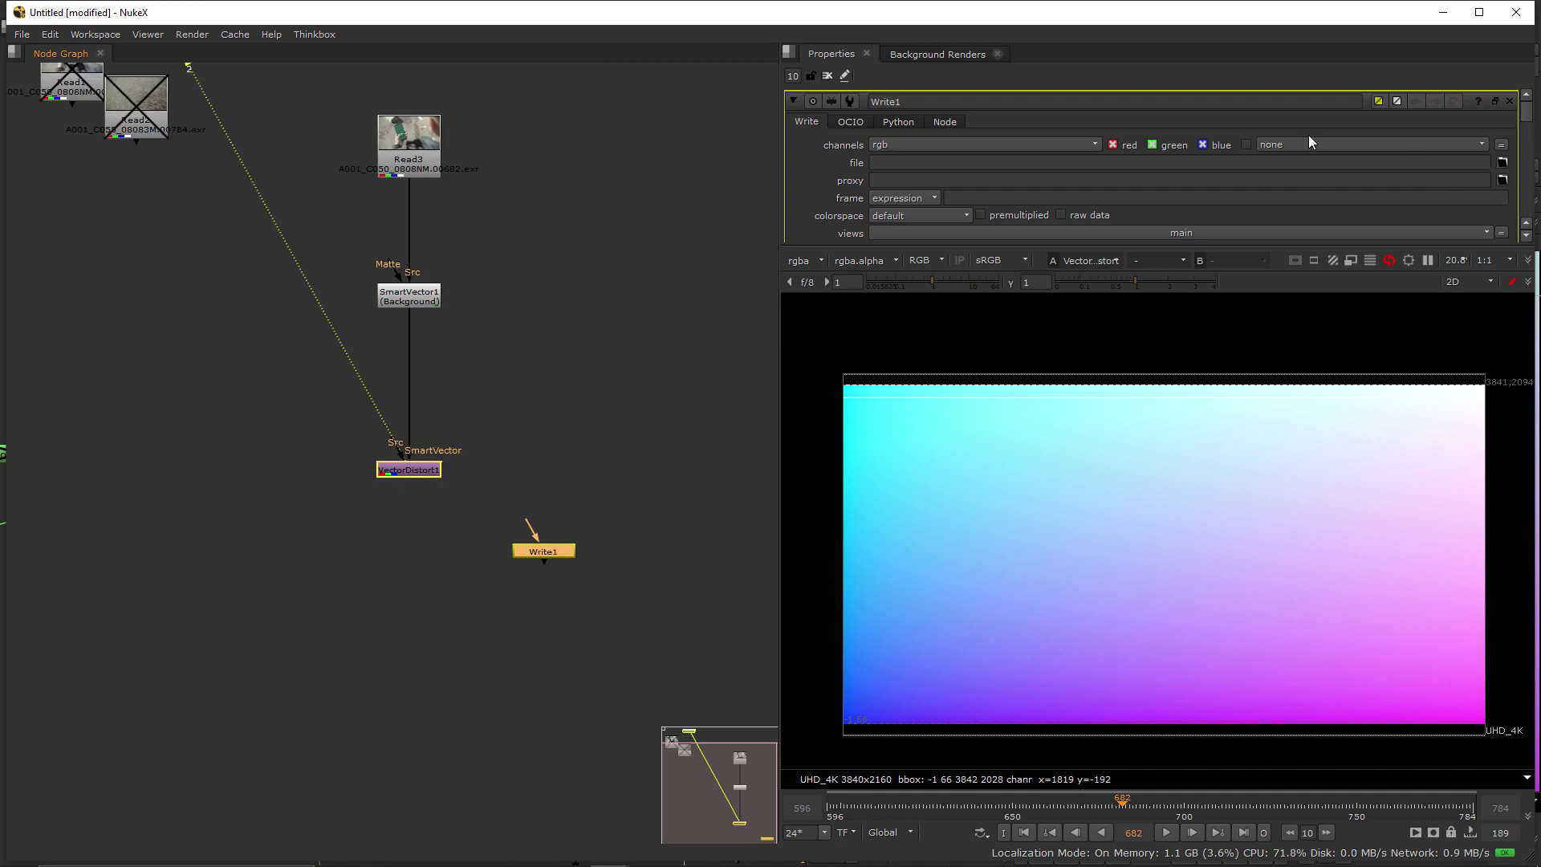
key("y")
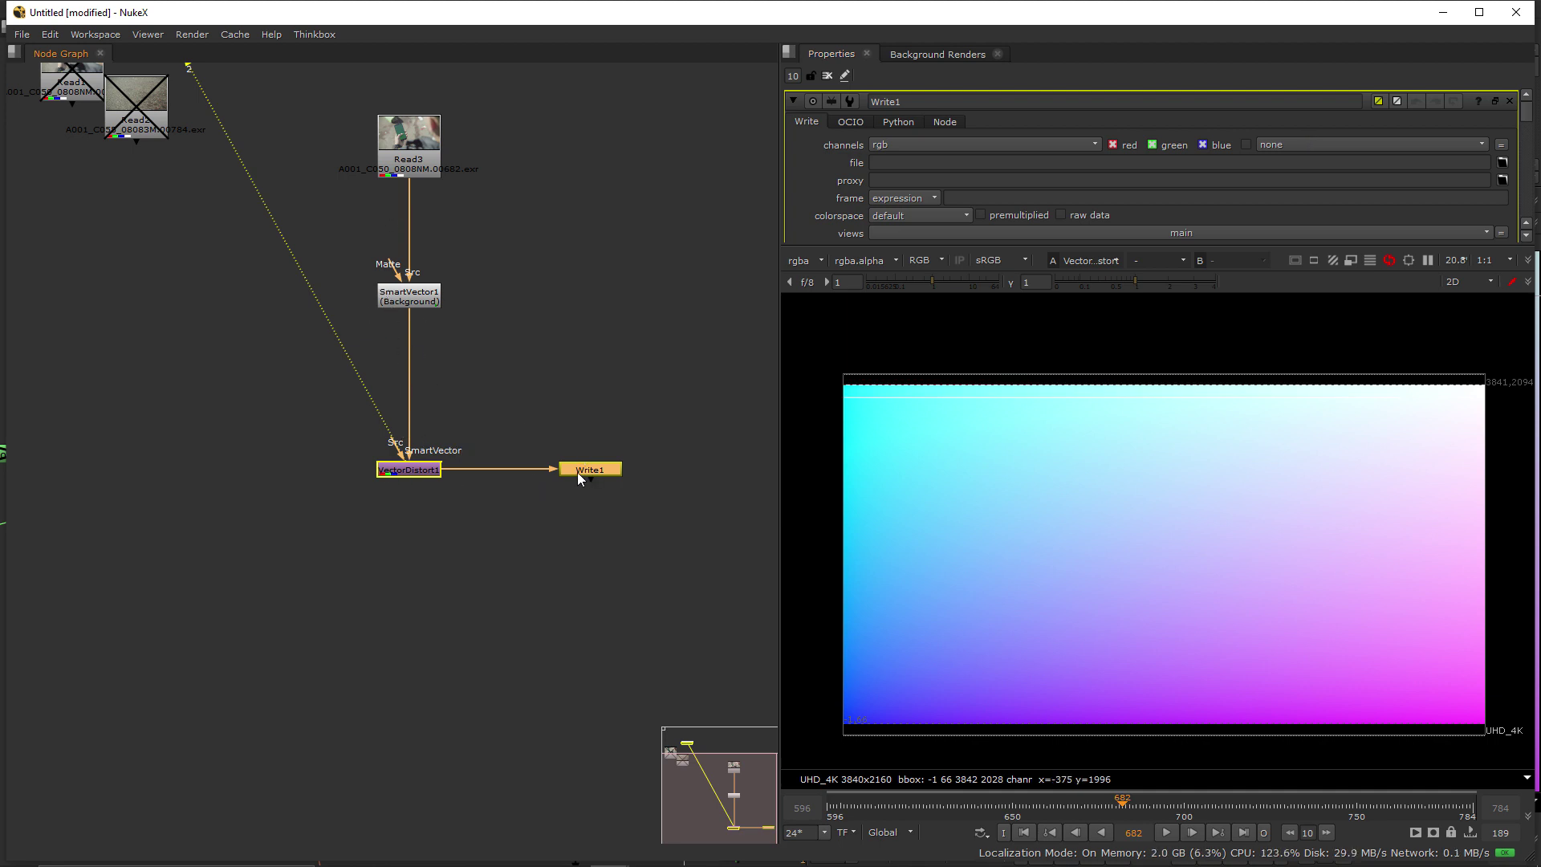
middle_click_drag(618, 360, 562, 431)
double_click(375, 541)
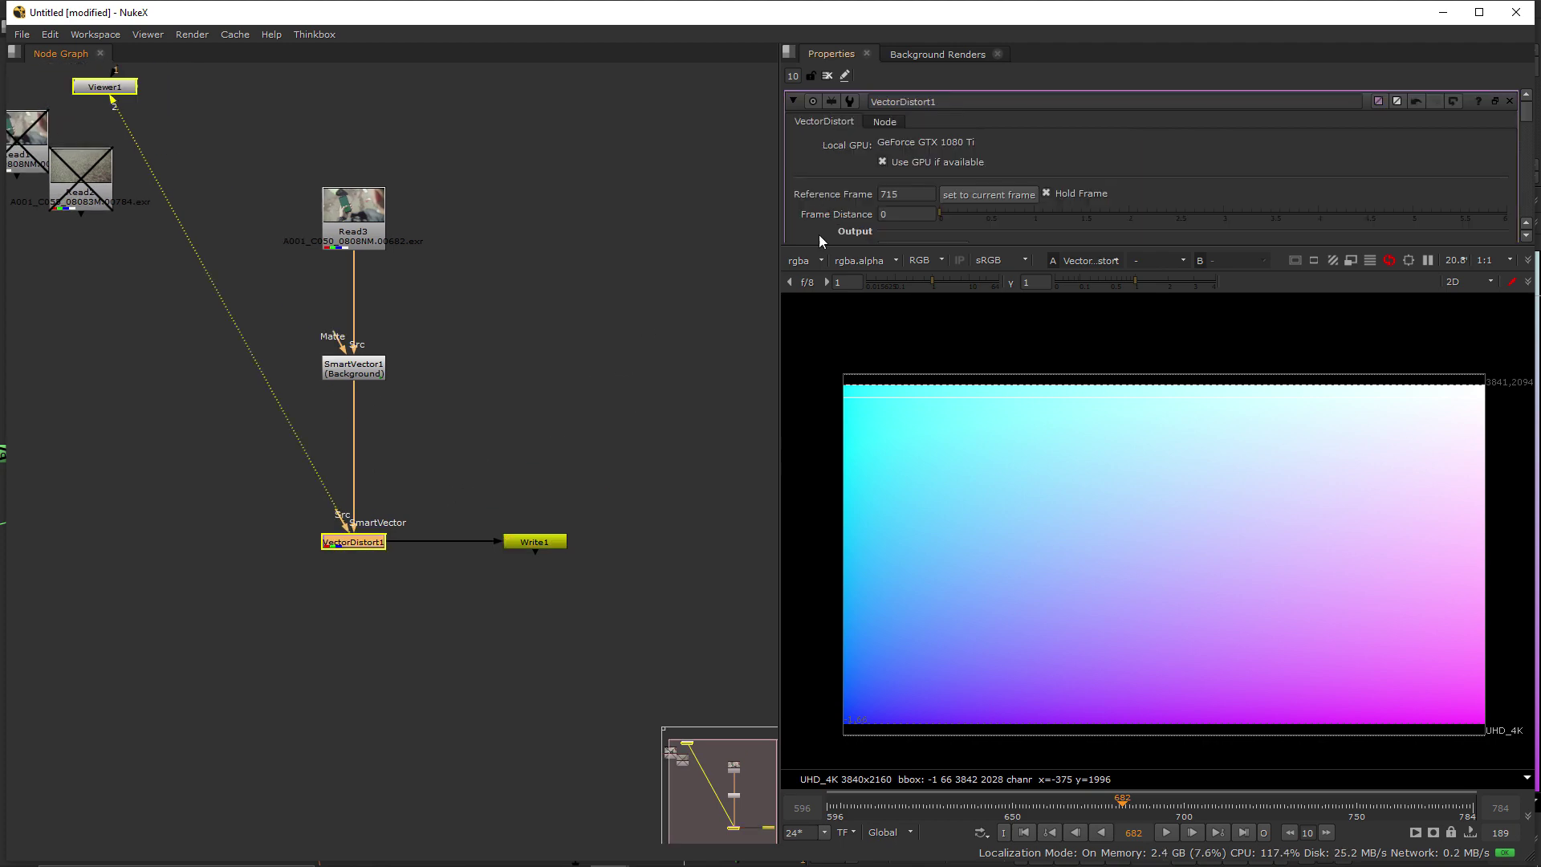
Switch to the original compositing script and examine where the Read22 and Read23 ST-map section sits in the node tree.
key("alt+Tab")
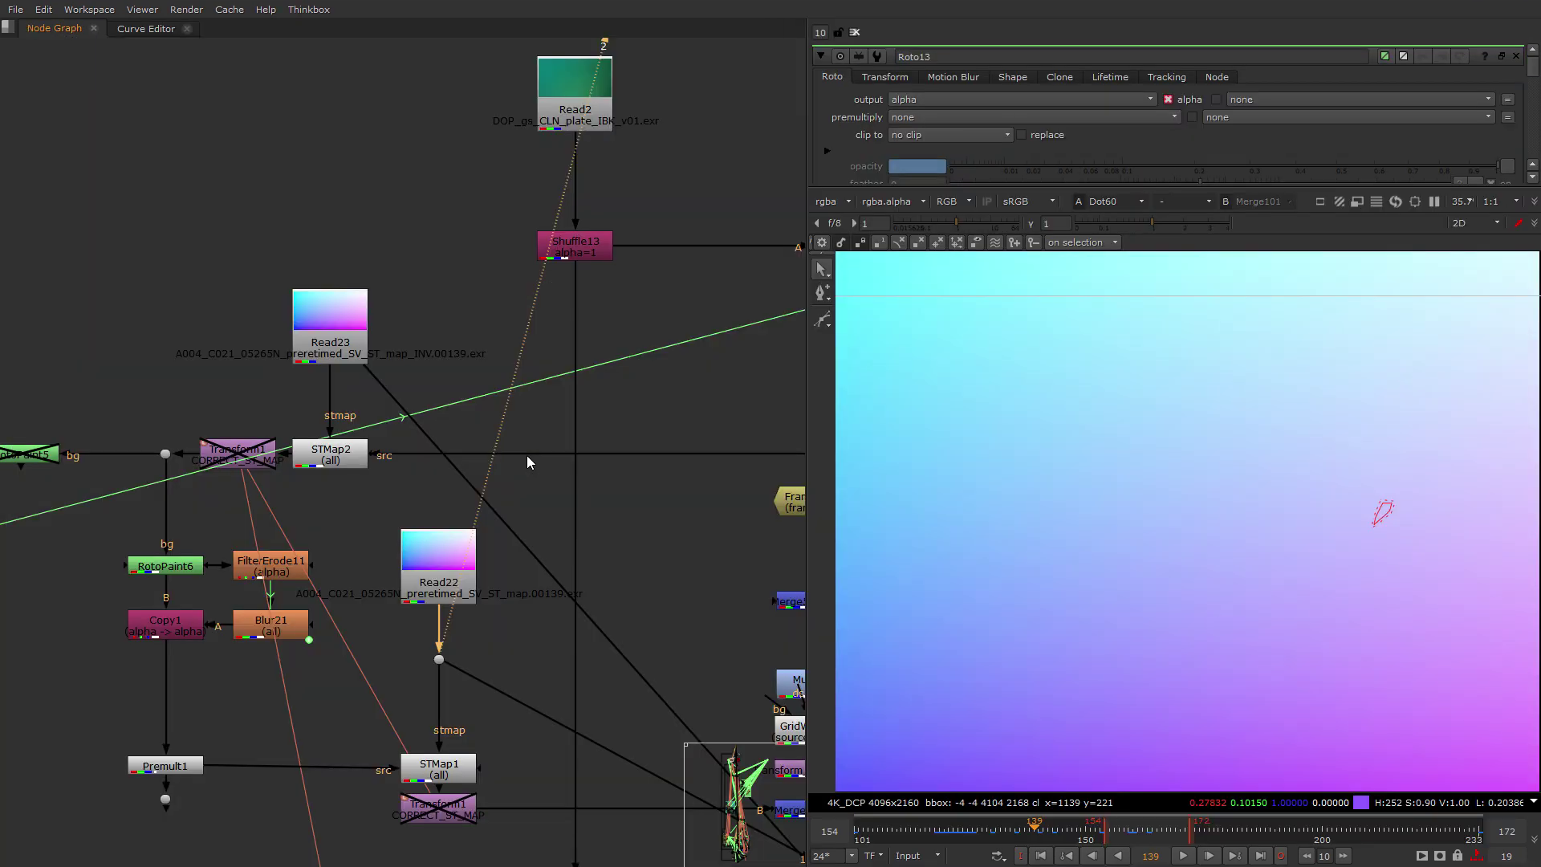
middle_click_drag(548, 445, 403, 404)
scroll(403, 405, "down", 2)
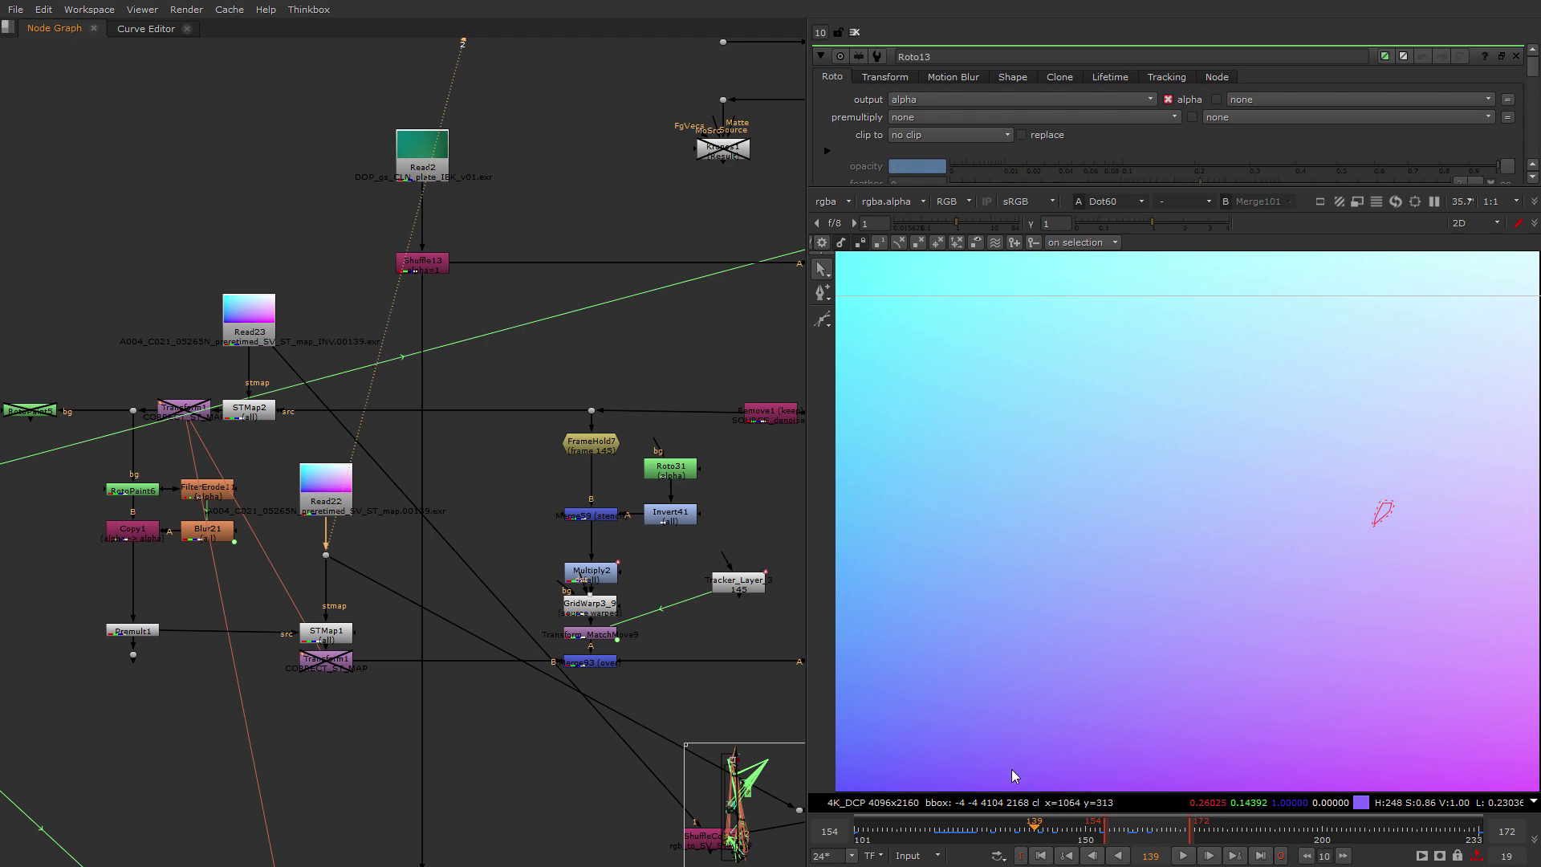
scroll(505, 600, "down", 4)
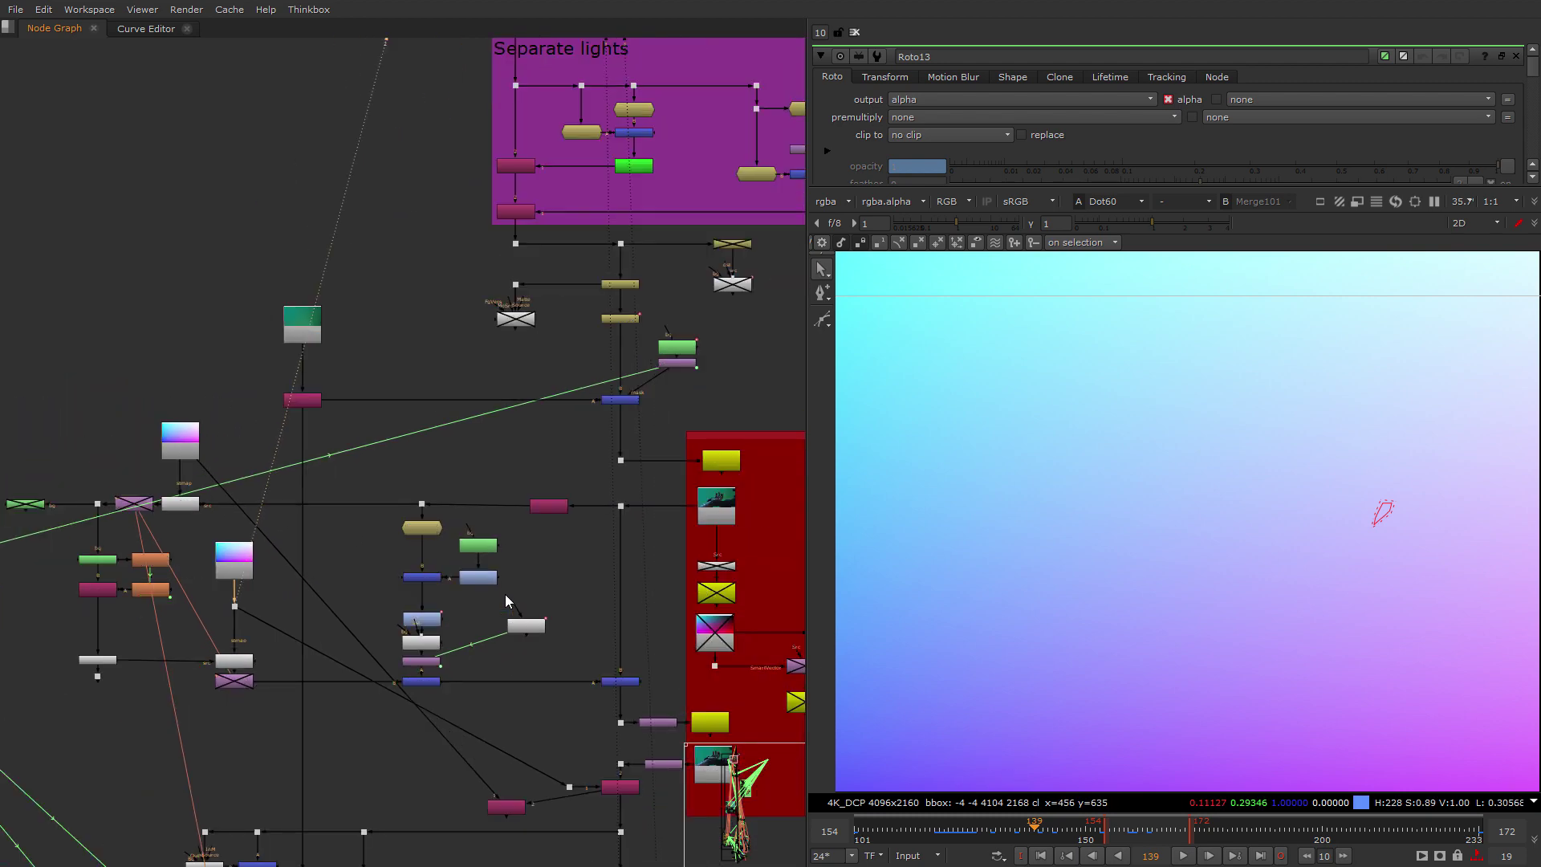
scroll(542, 629, "down", 12)
middle_click_drag(555, 641, 512, 467)
scroll(504, 470, "up", 3)
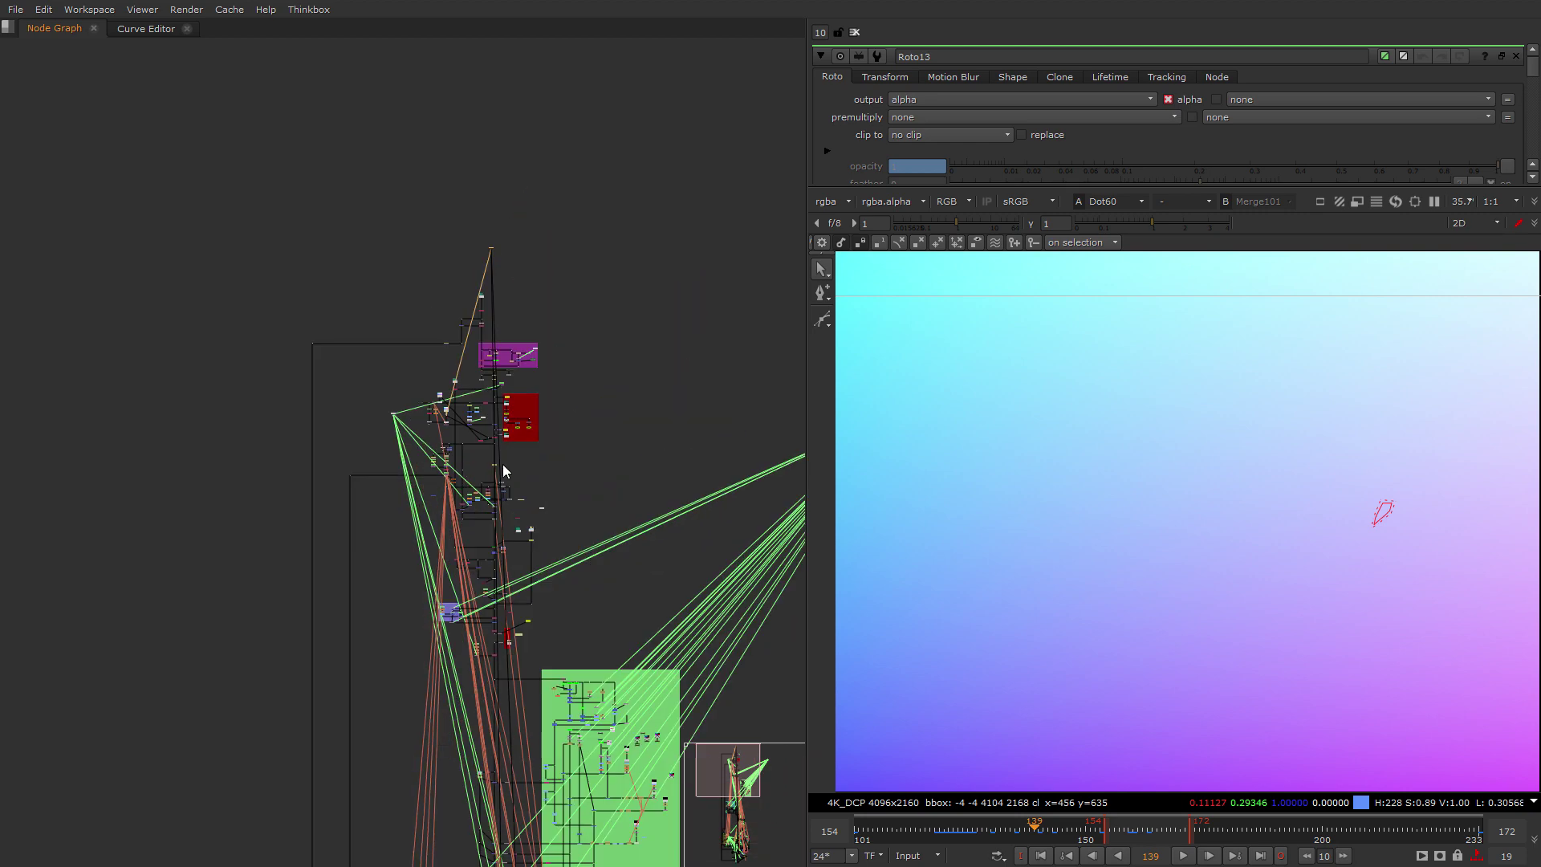
scroll(504, 472, "up", 8)
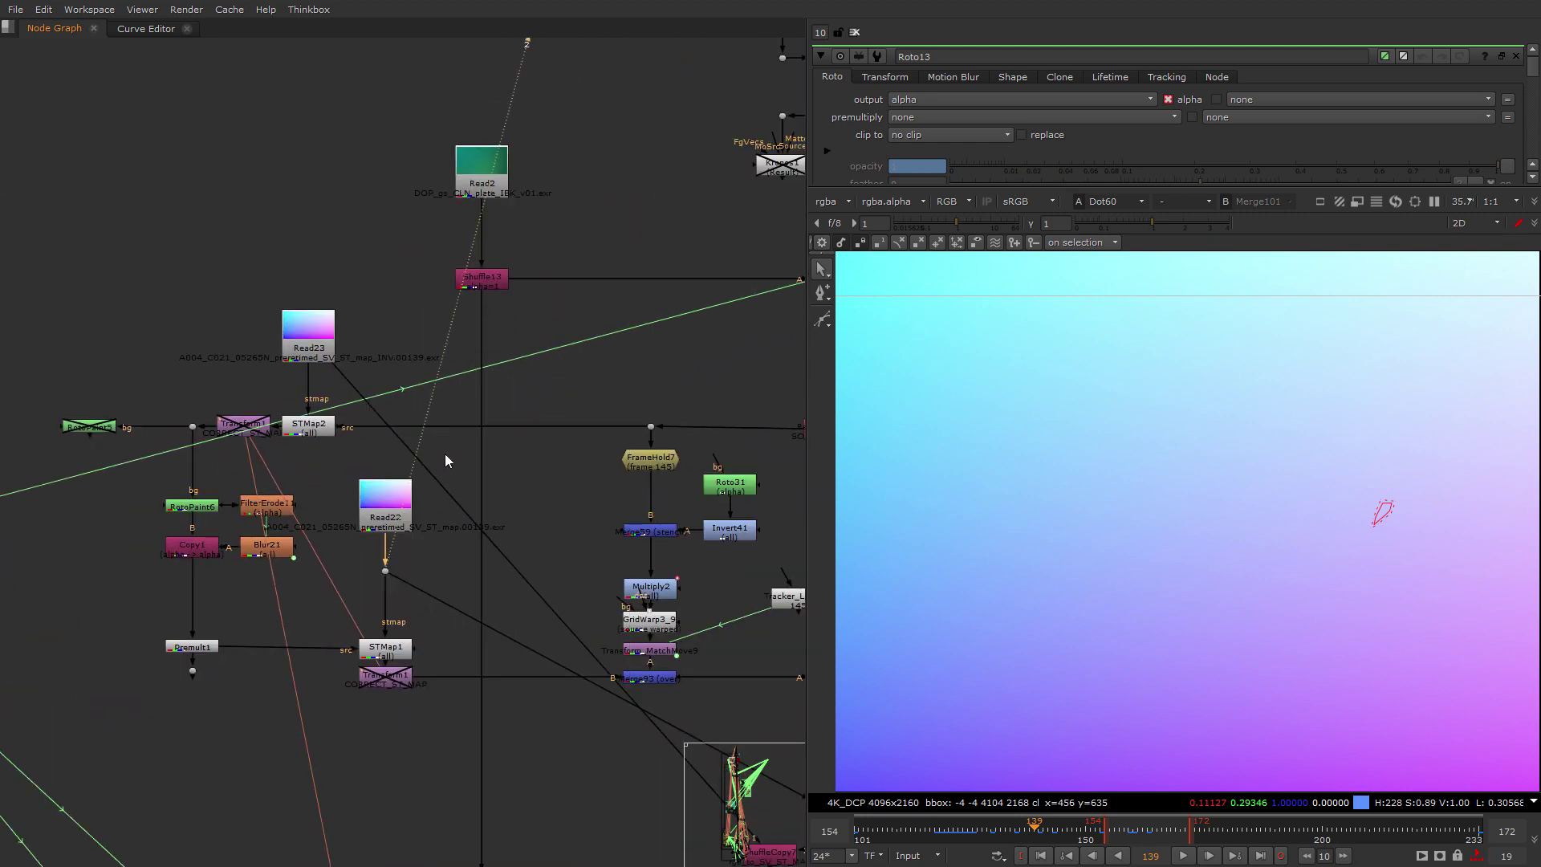
middle_click_drag(584, 642, 505, 624)
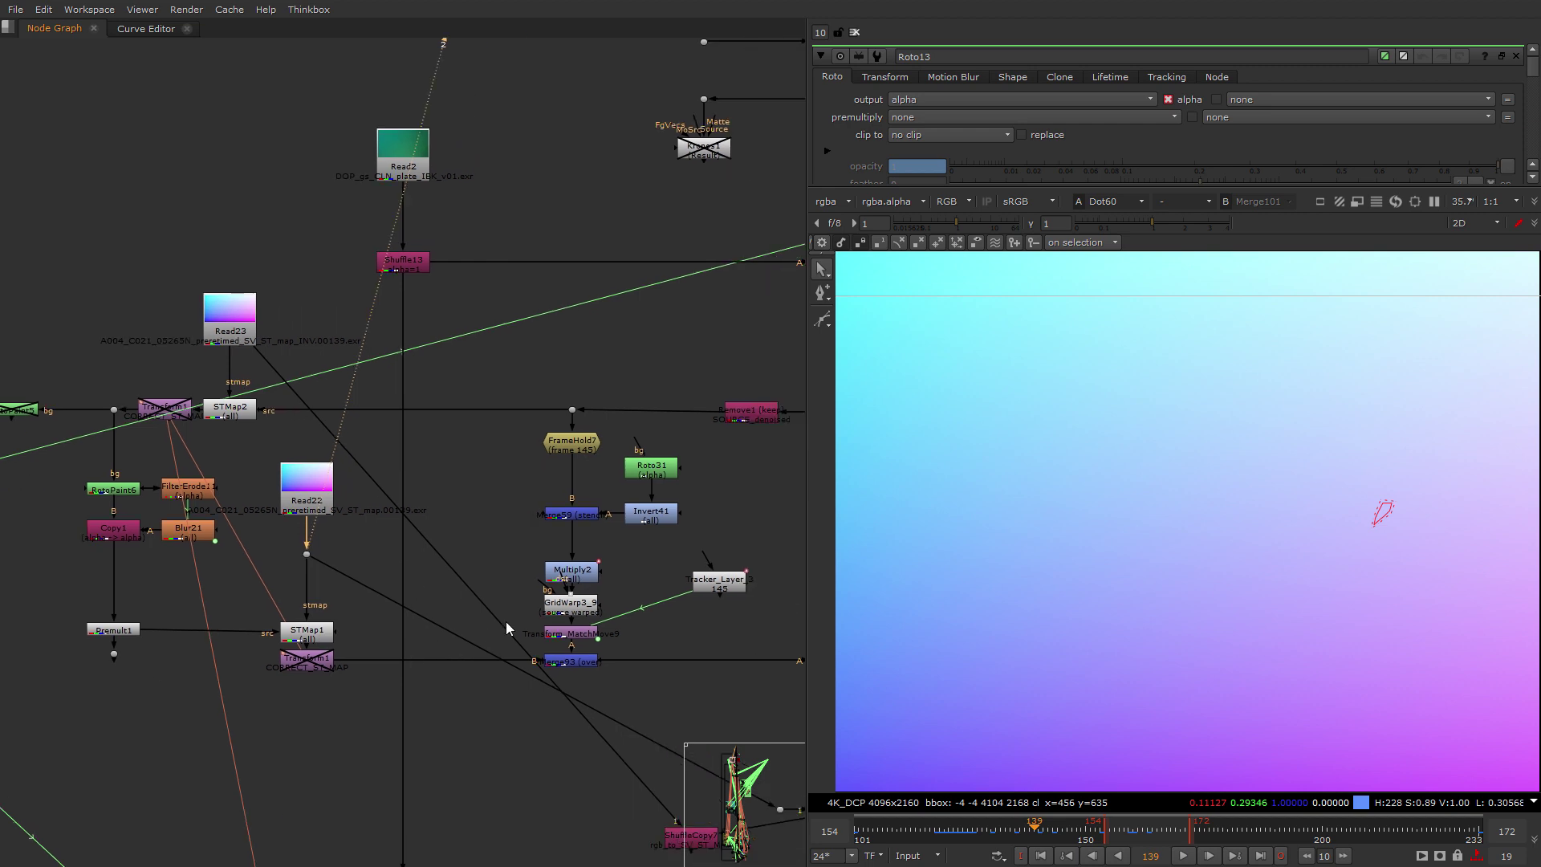
View the output of STMap2 and trace its source input back to the Remove1 denoised plate.
left_click(309, 626)
key("2")
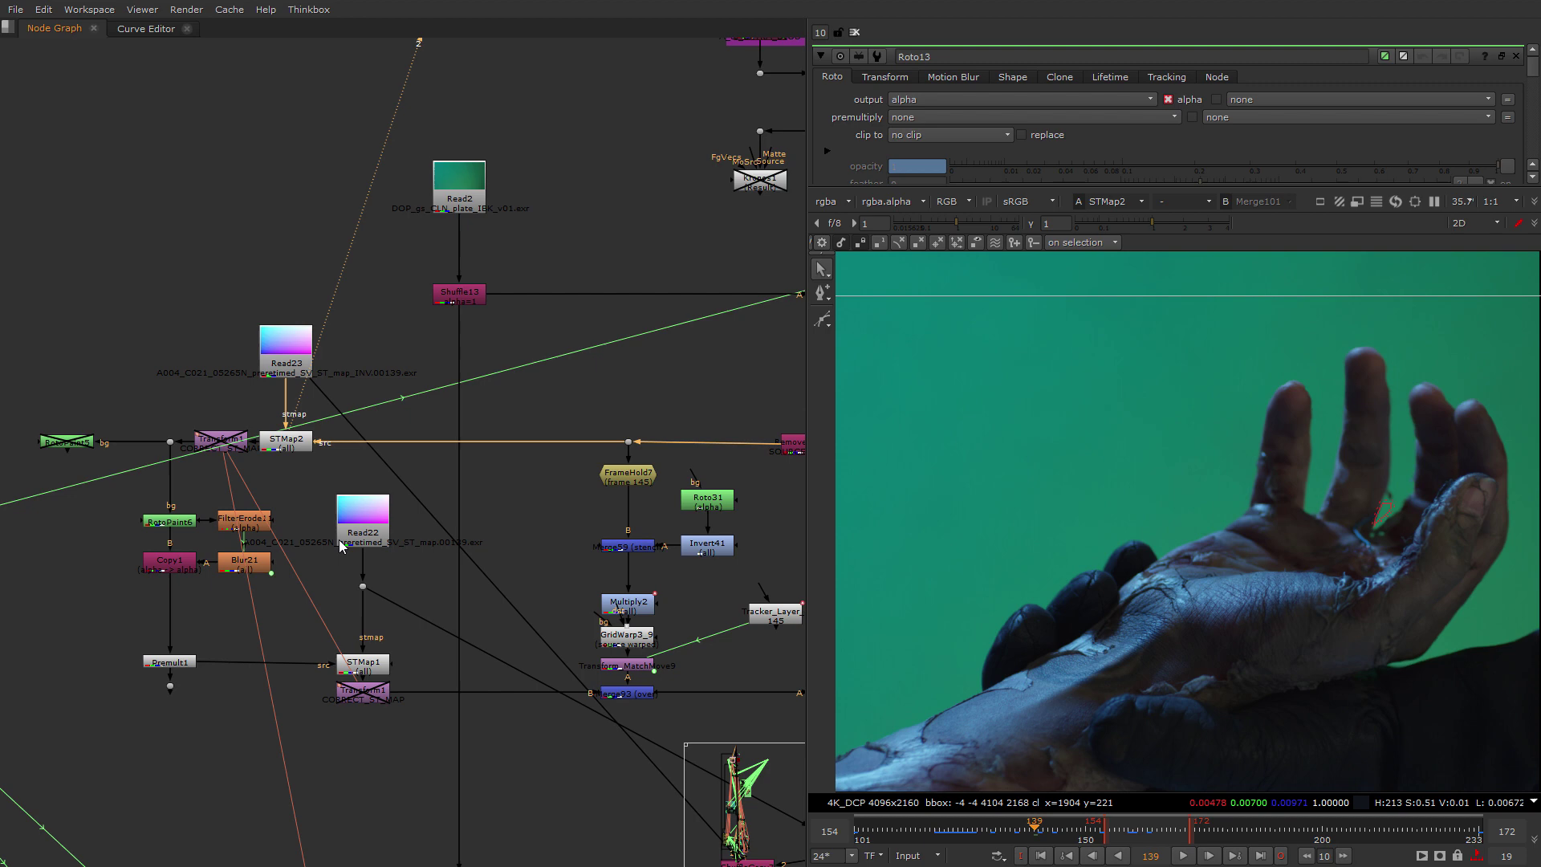
middle_click_drag(313, 522, 72, 514)
scroll(578, 445, "up", 3)
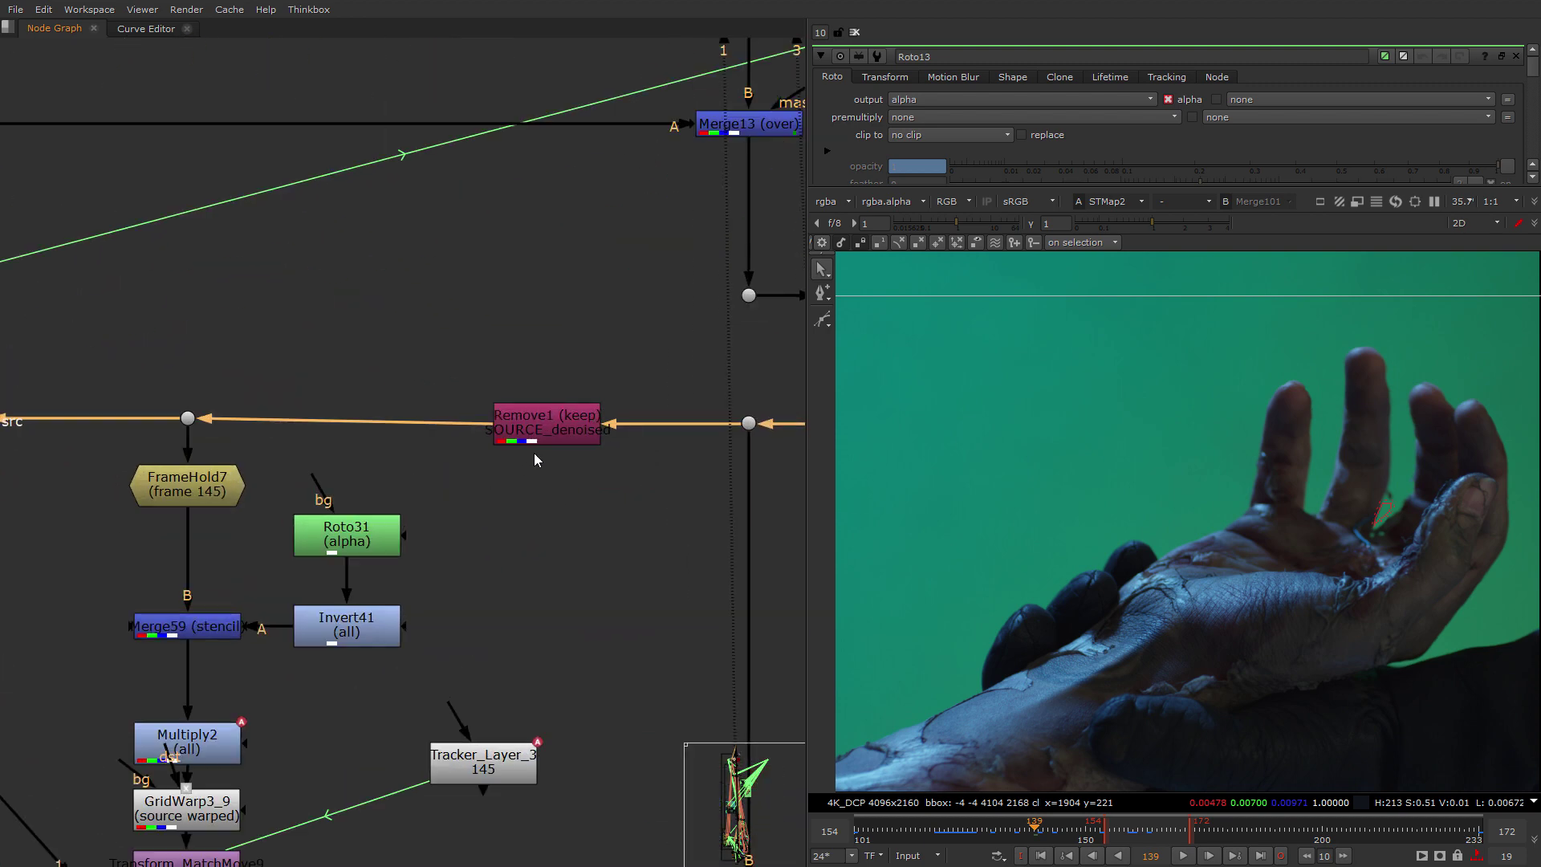
scroll(363, 576, "down", 5)
scroll(389, 554, "up", 7)
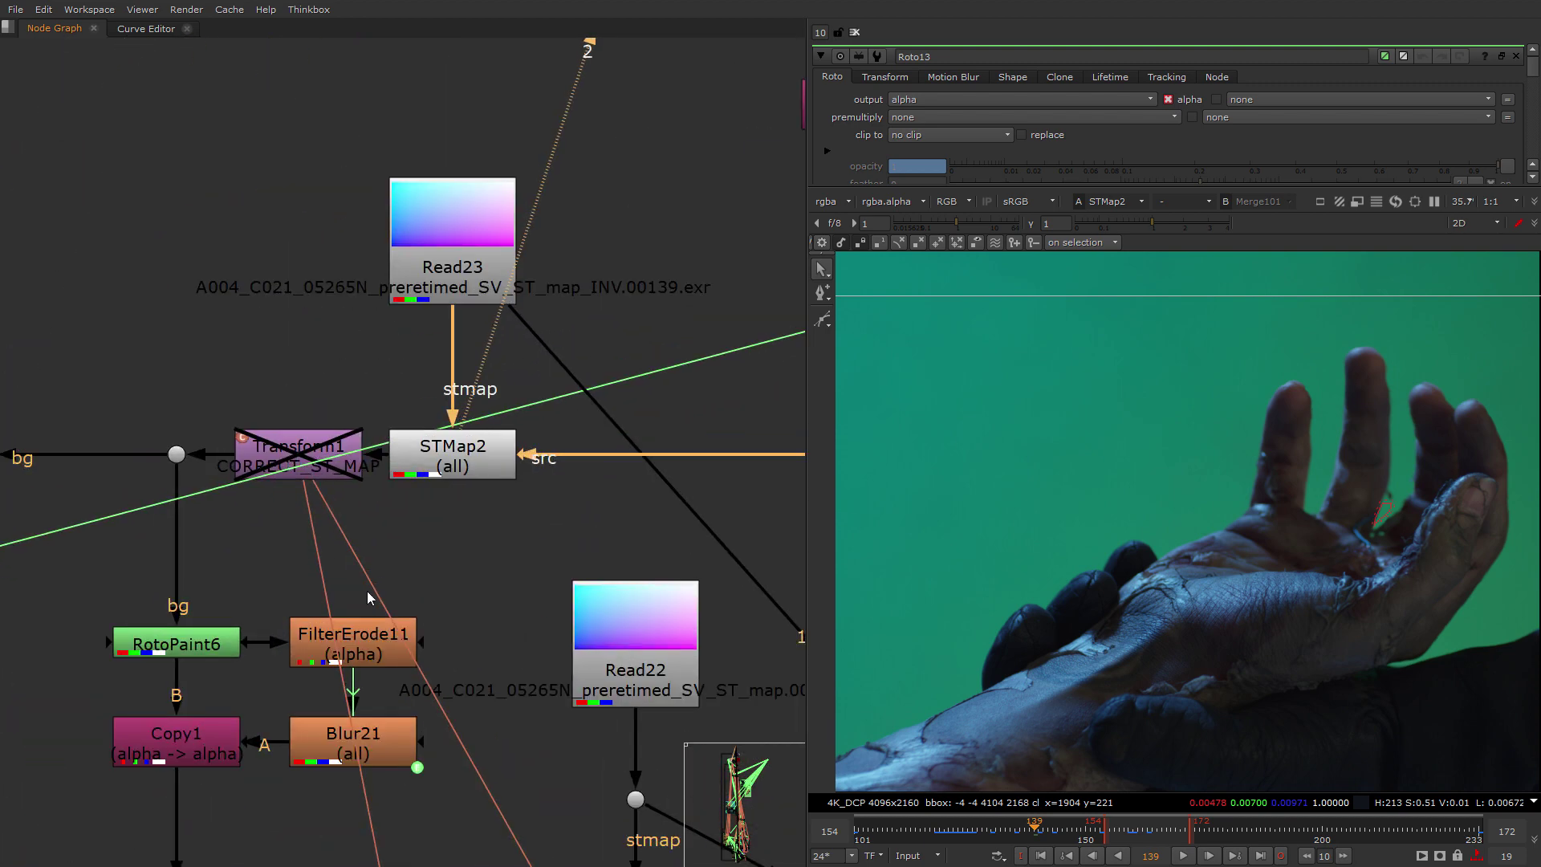
View the output of RotoPaint6 with a close-up of the palm and finger bases.
left_click(198, 647)
scroll(1319, 545, "up", 3)
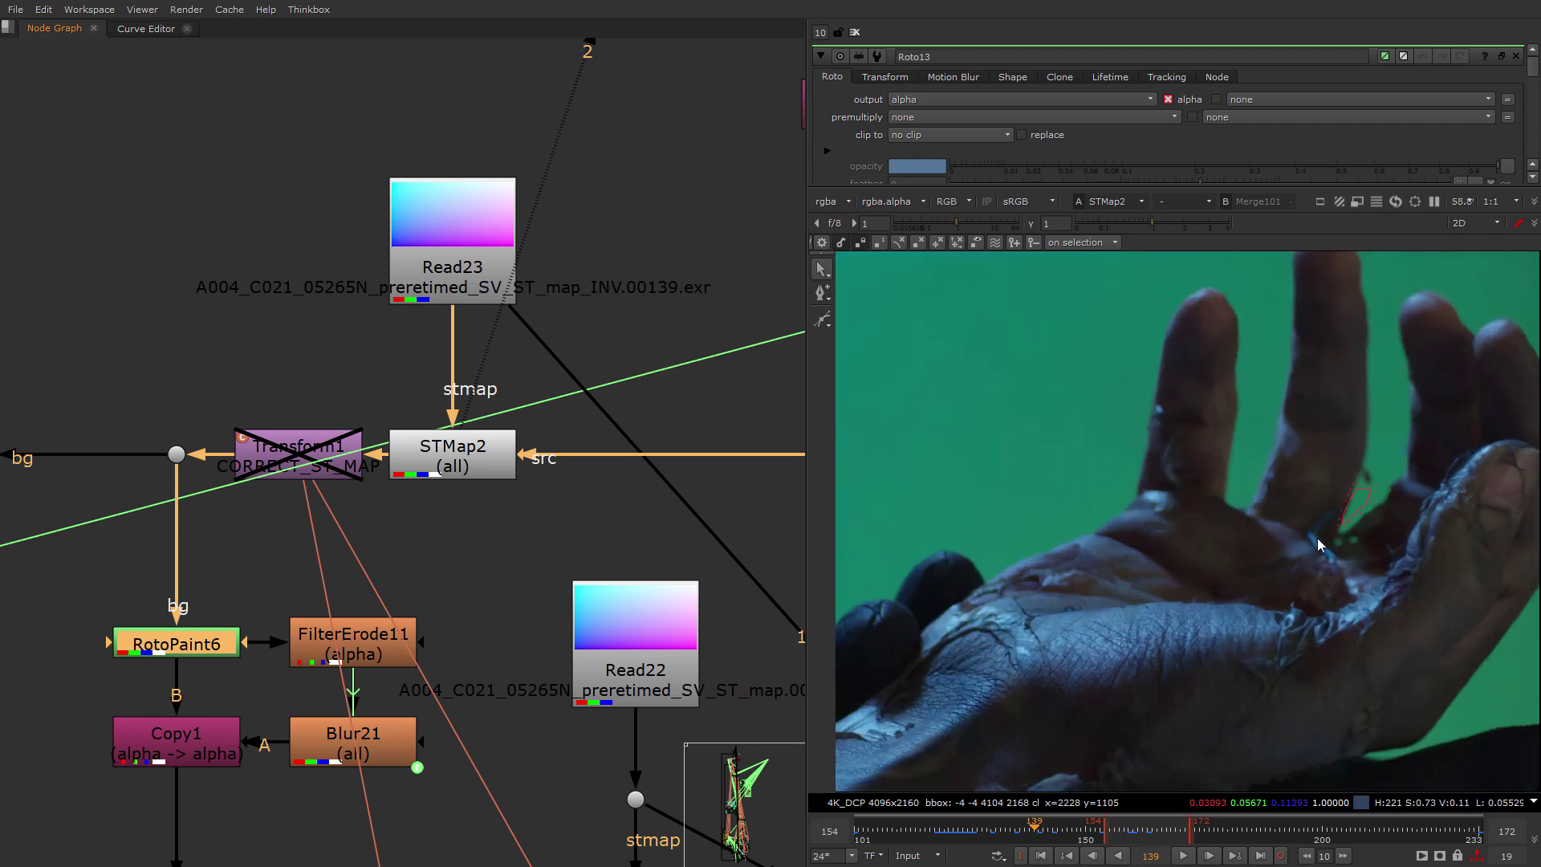
key("2")
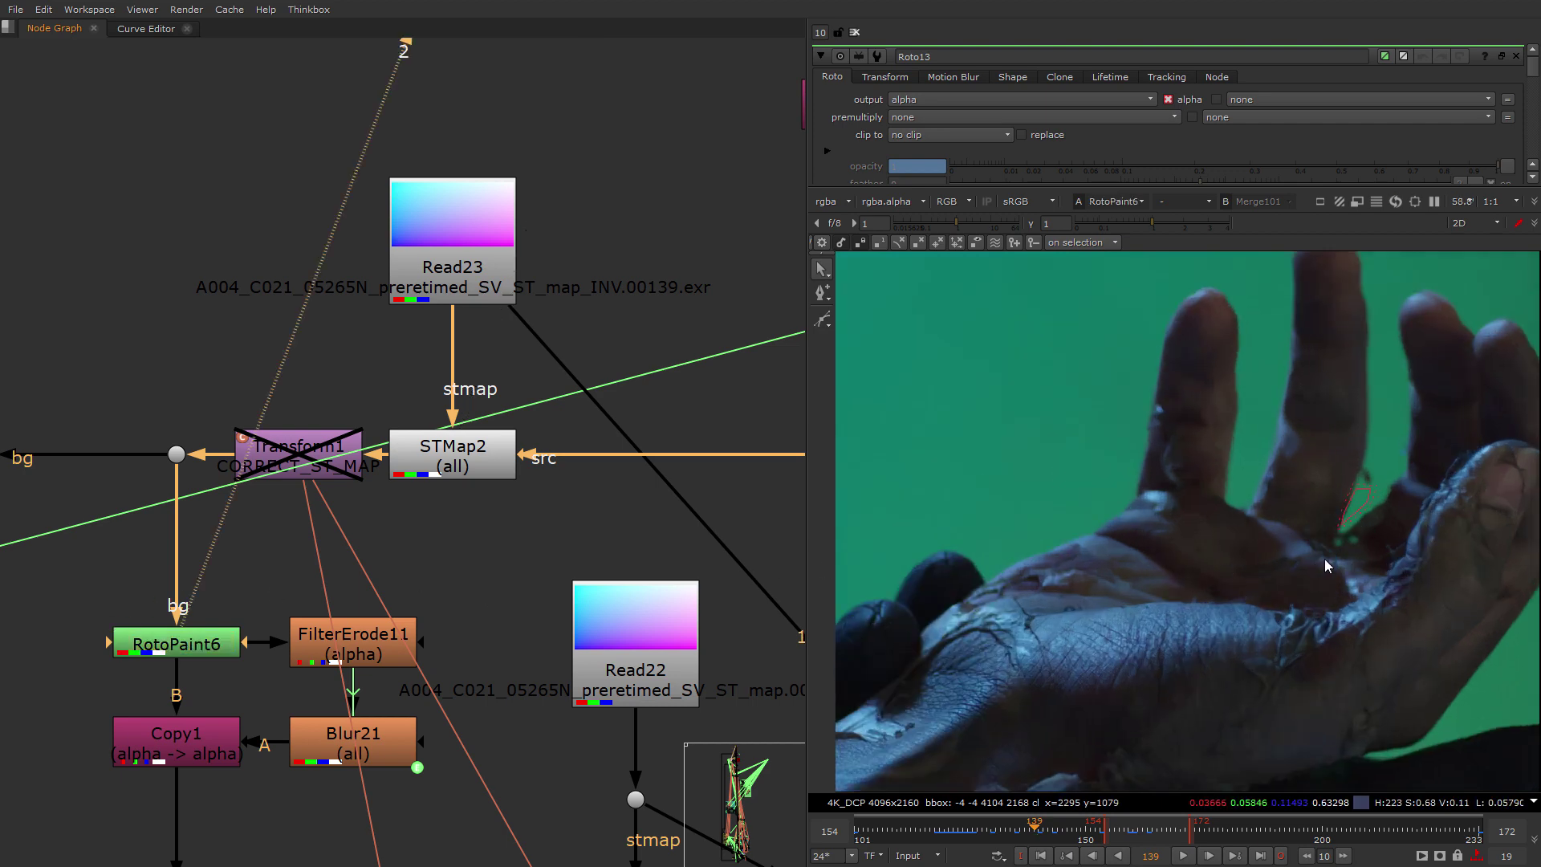
Close the Roto13 properties and compare the RotoPaint6 output at several frames, including 105, 142, 191, 164 and 127.
scroll(1333, 556, "up", 3)
left_click(1516, 56)
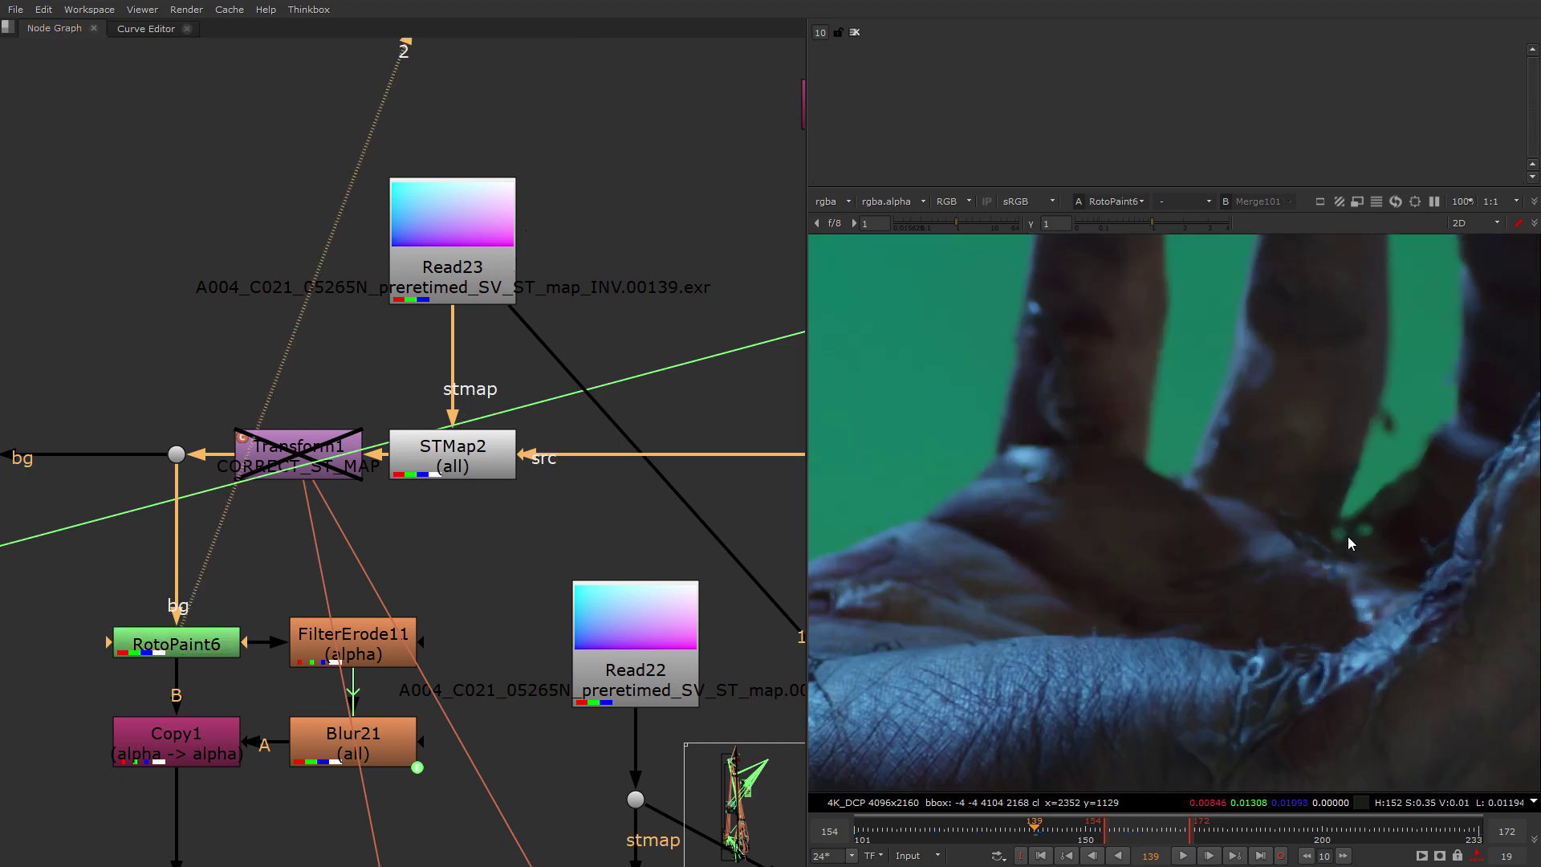
scroll(1351, 533, "down", 1)
left_click(875, 831)
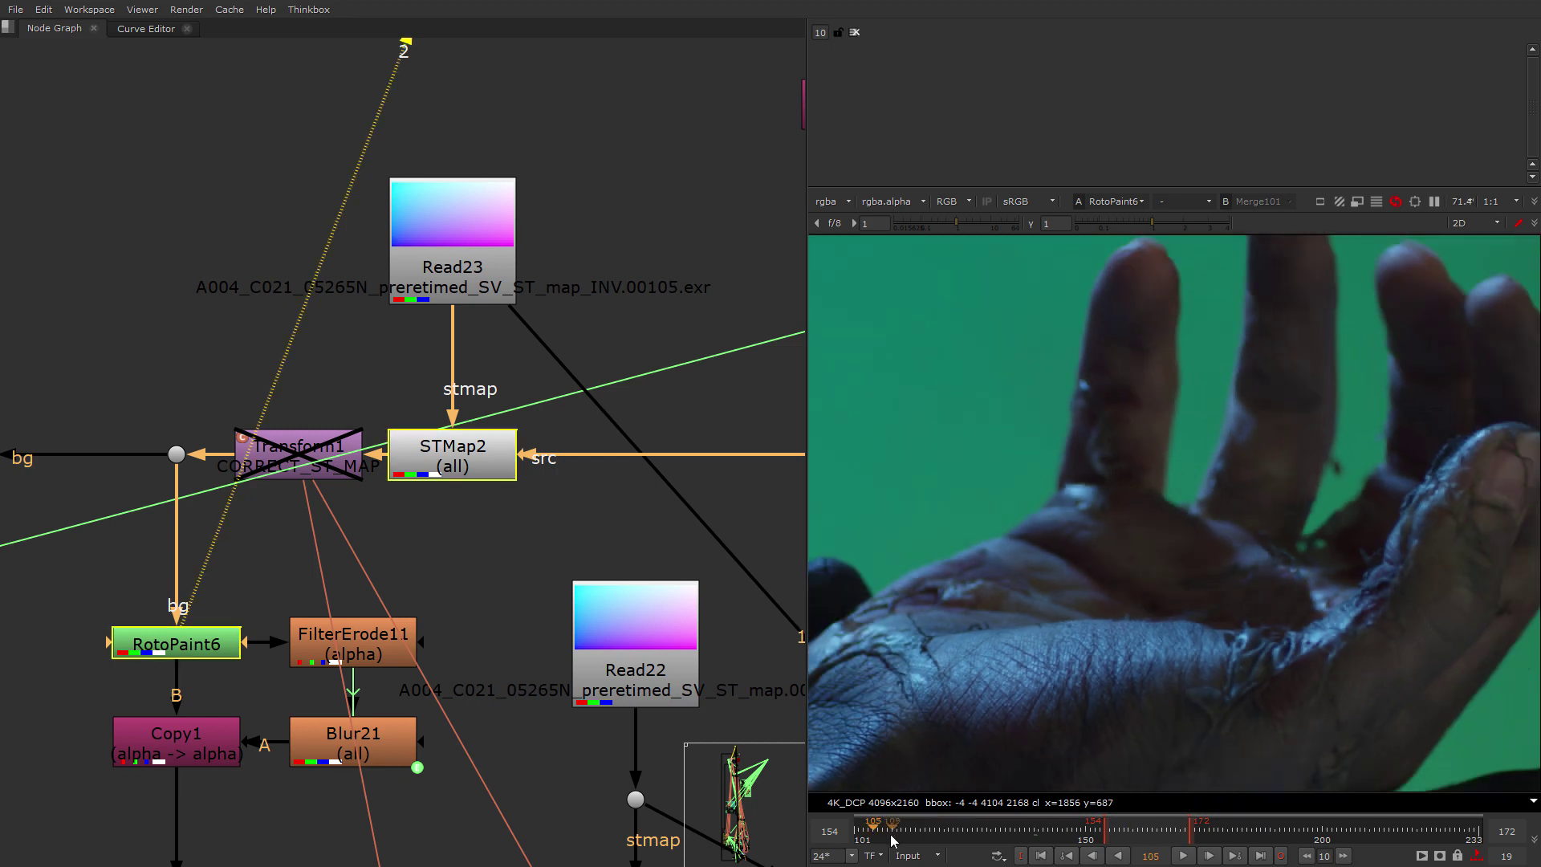
scroll(1240, 609, "down", 2)
left_click(996, 833)
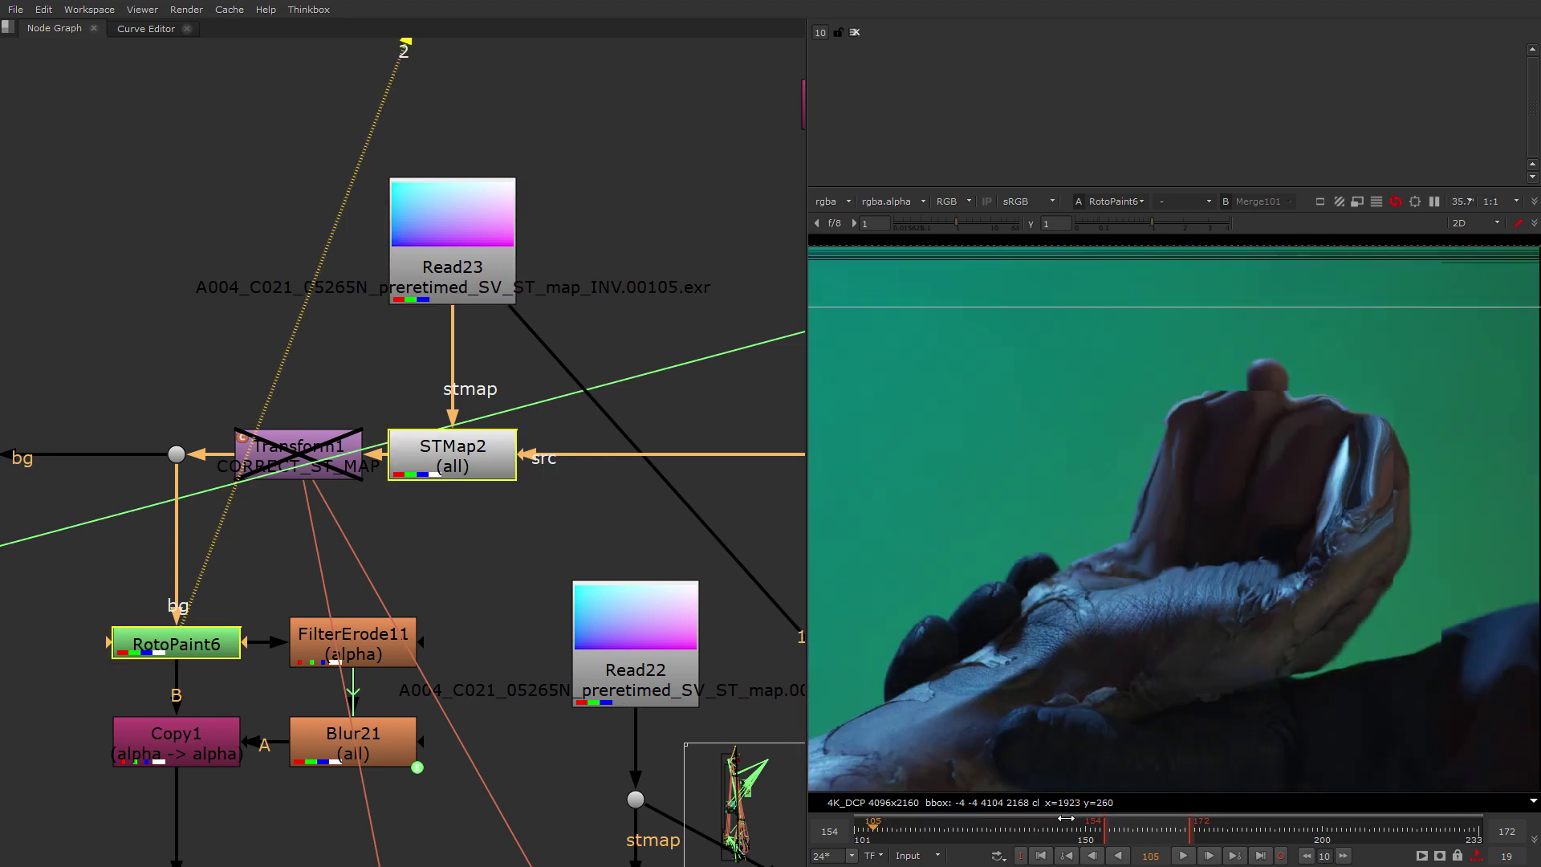
left_click(1048, 833)
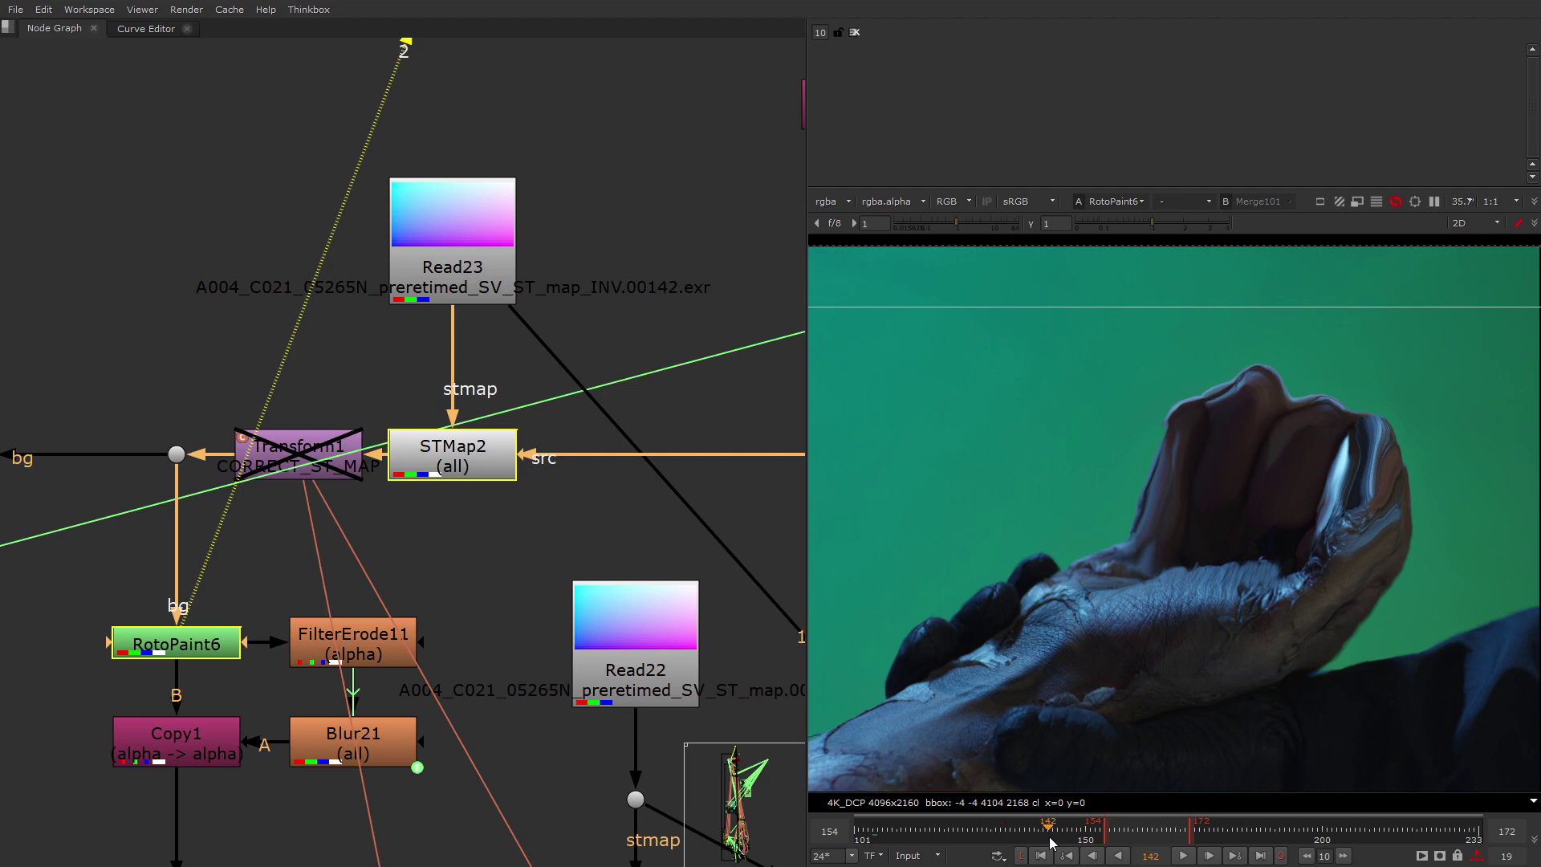
left_click(1279, 833)
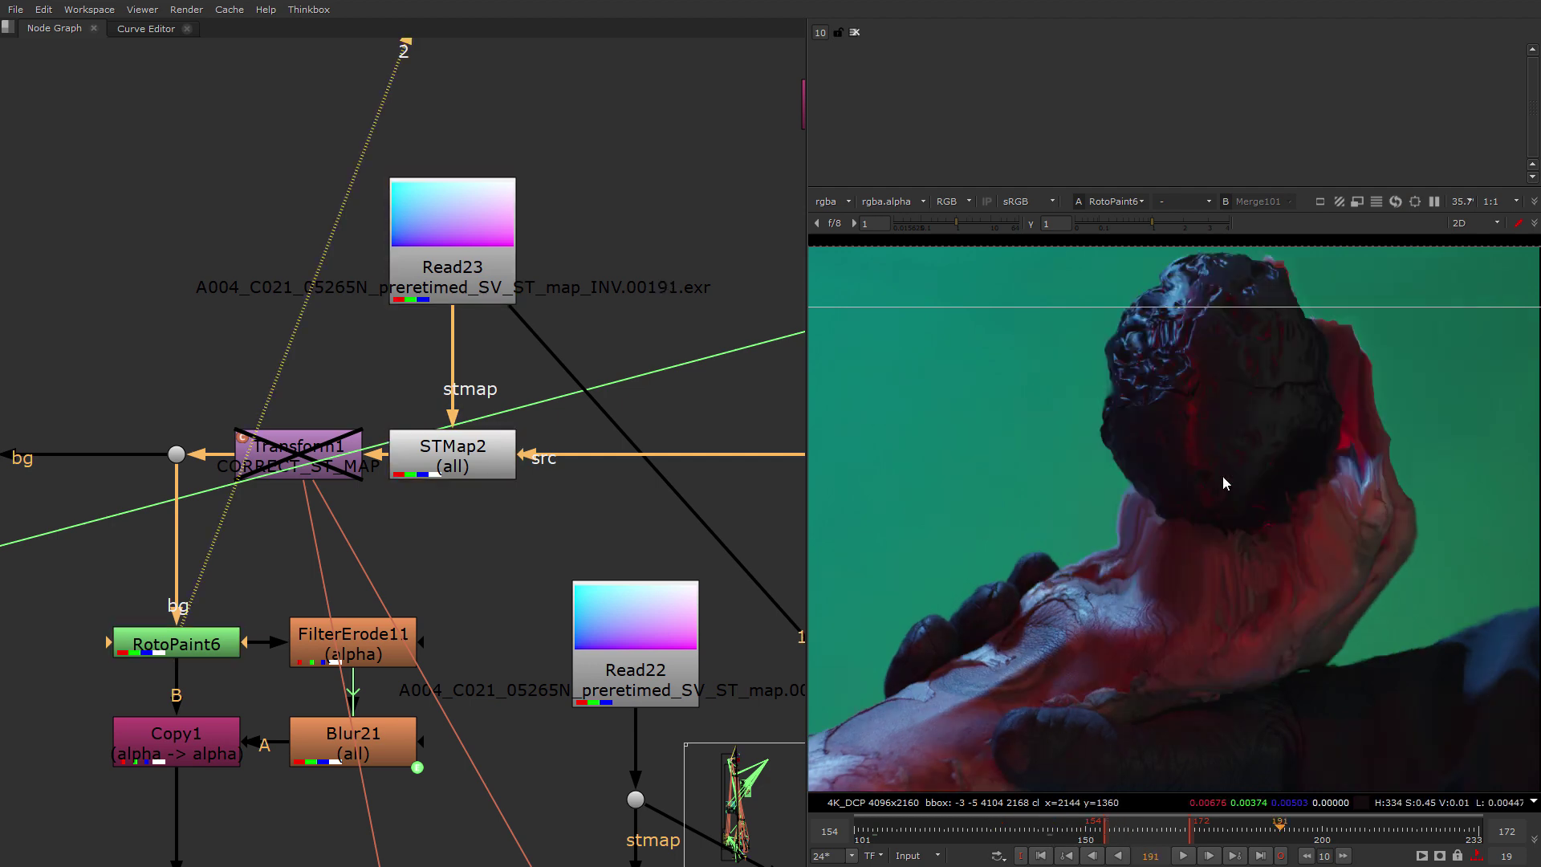
left_click(1152, 833)
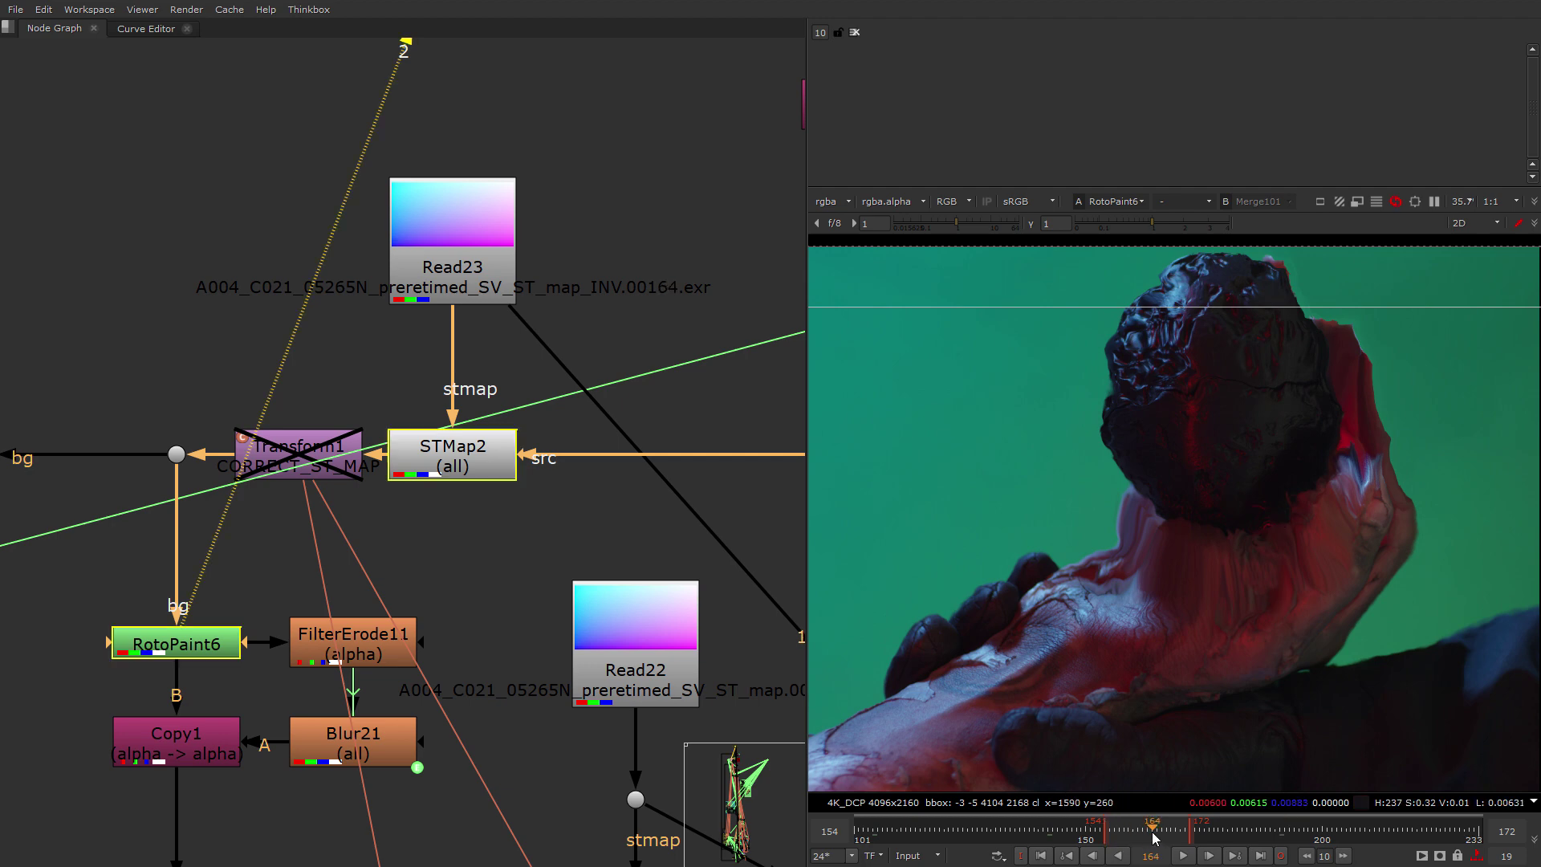
left_click(1039, 833)
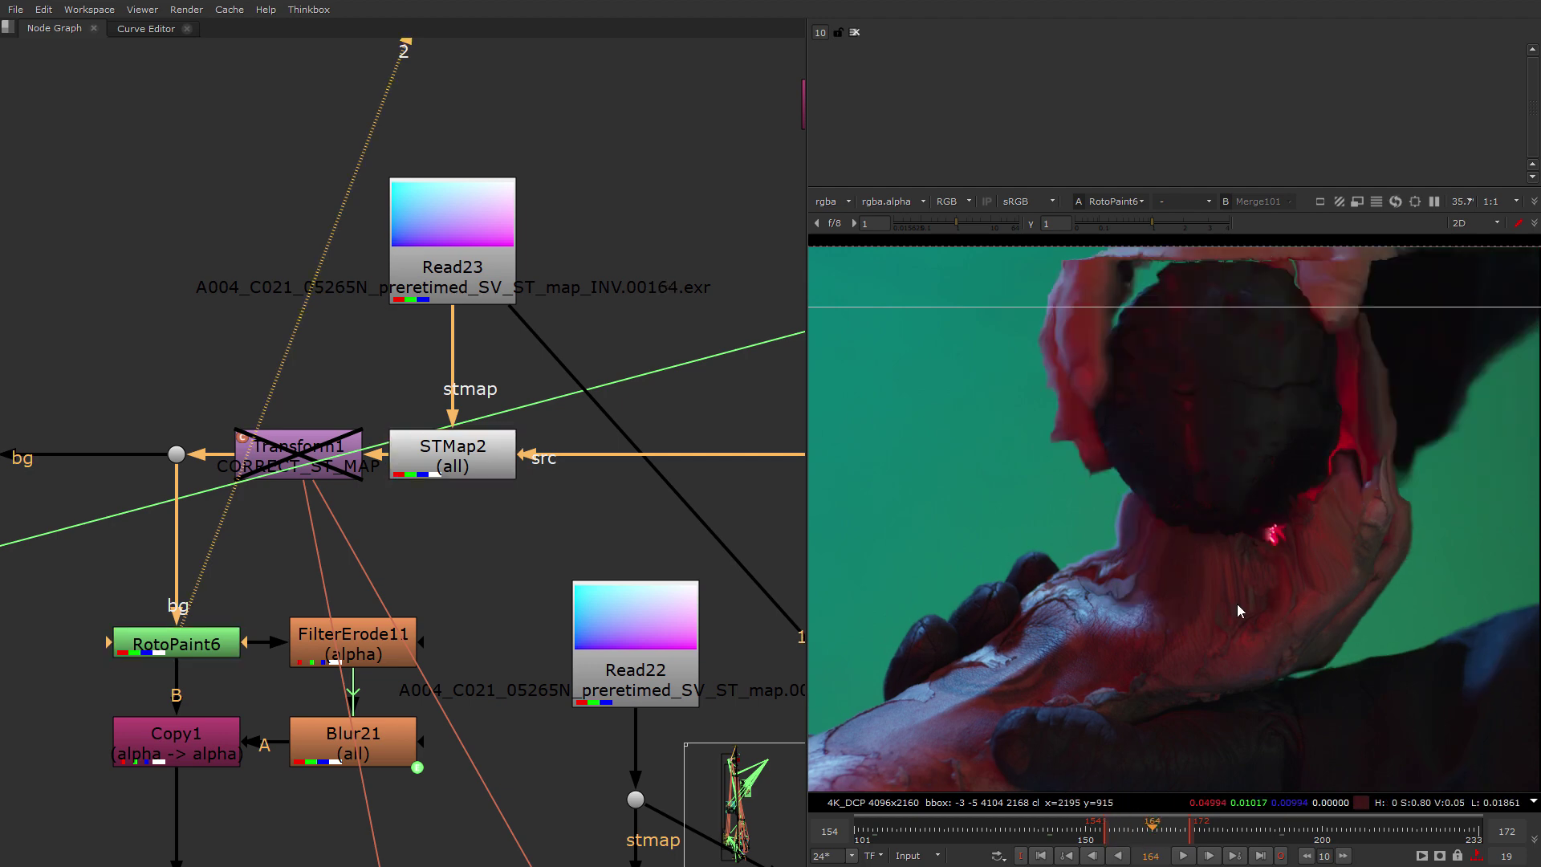
left_click_drag(1032, 820, 978, 822)
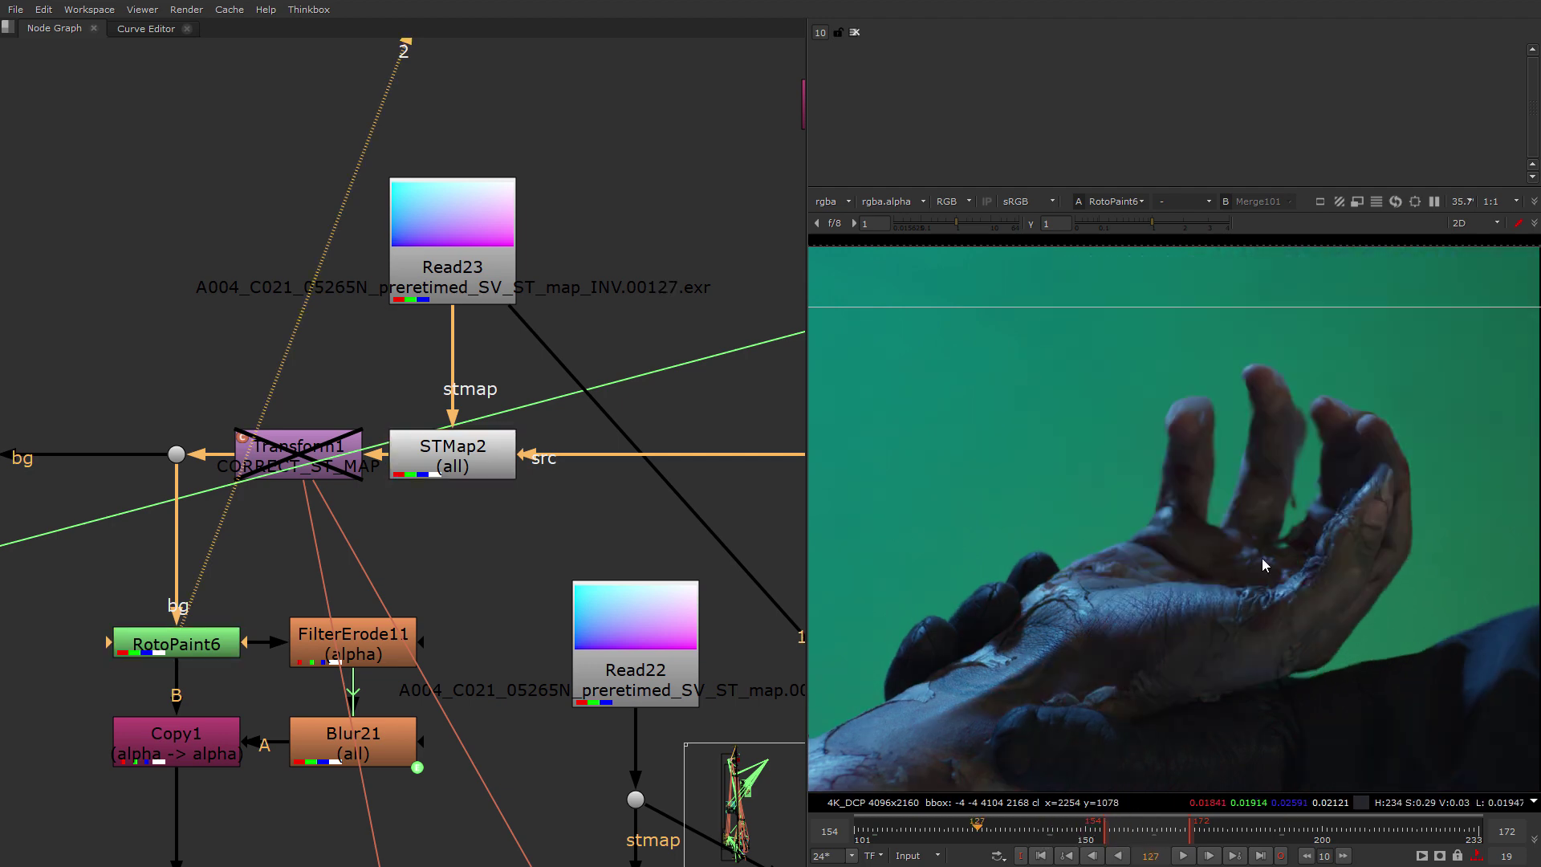
scroll(1241, 561, "up", 1)
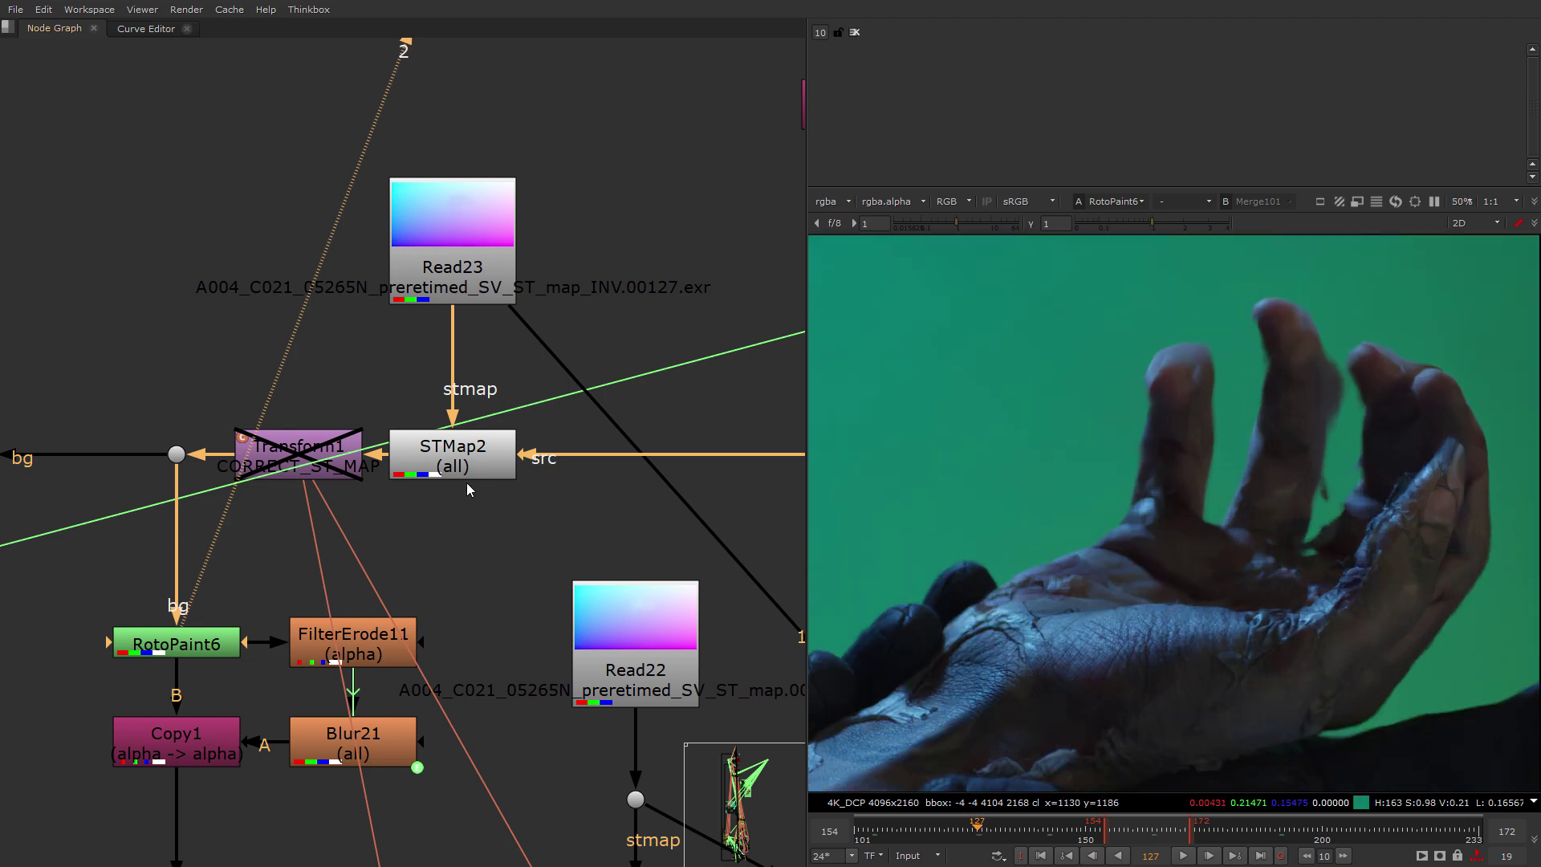
Open the RotoPaint6 properties and examine the strokes Blur17 to Blur13 in its stroke list.
scroll(446, 562, "down", 5)
middle_click_drag(700, 598, 615, 522)
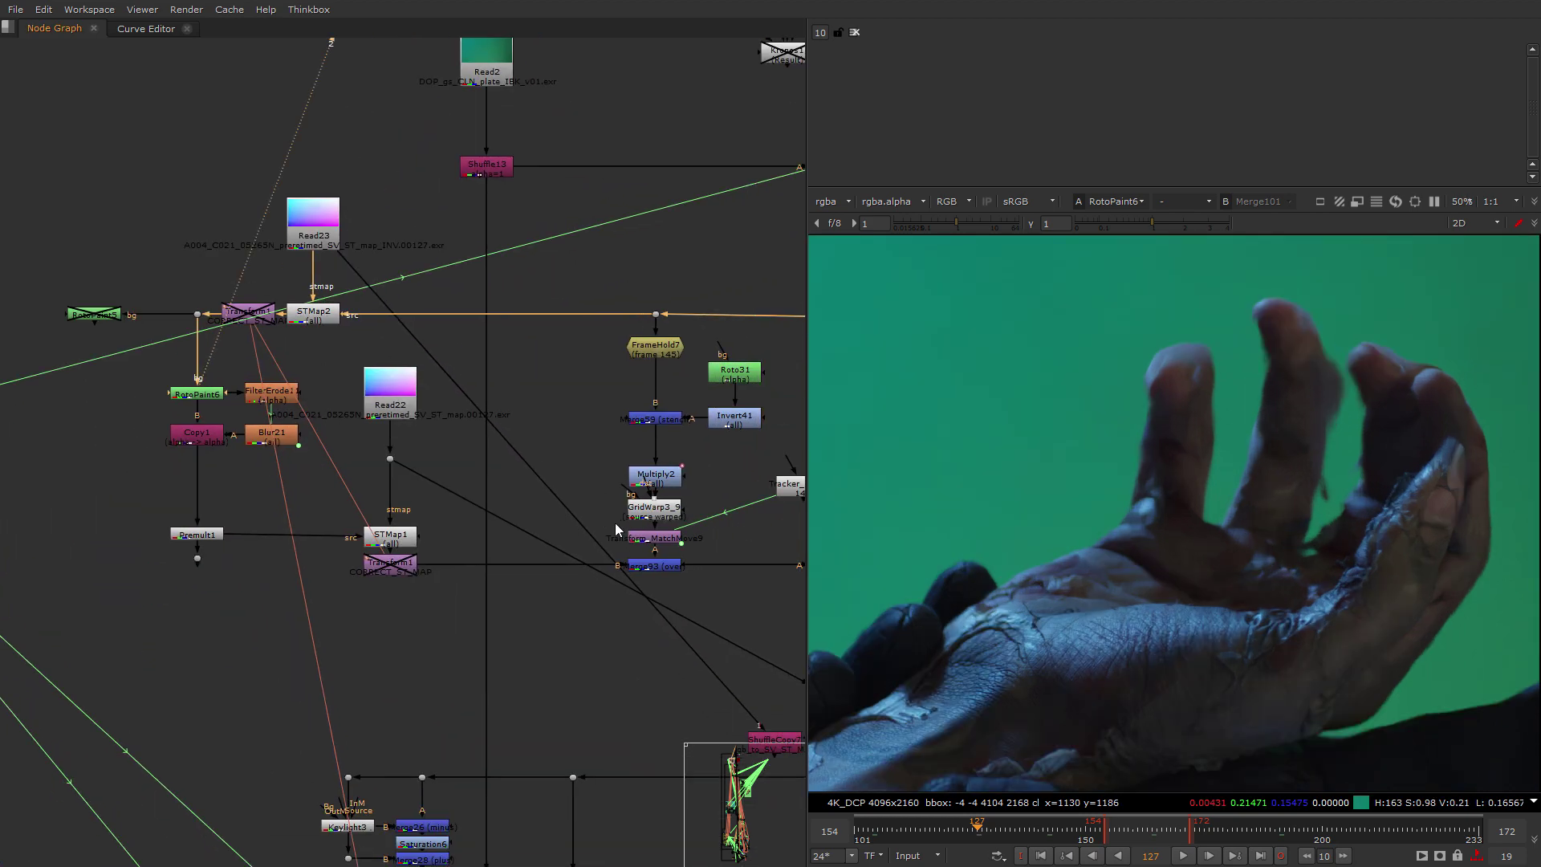
scroll(205, 393, "up", 4)
double_click(255, 275)
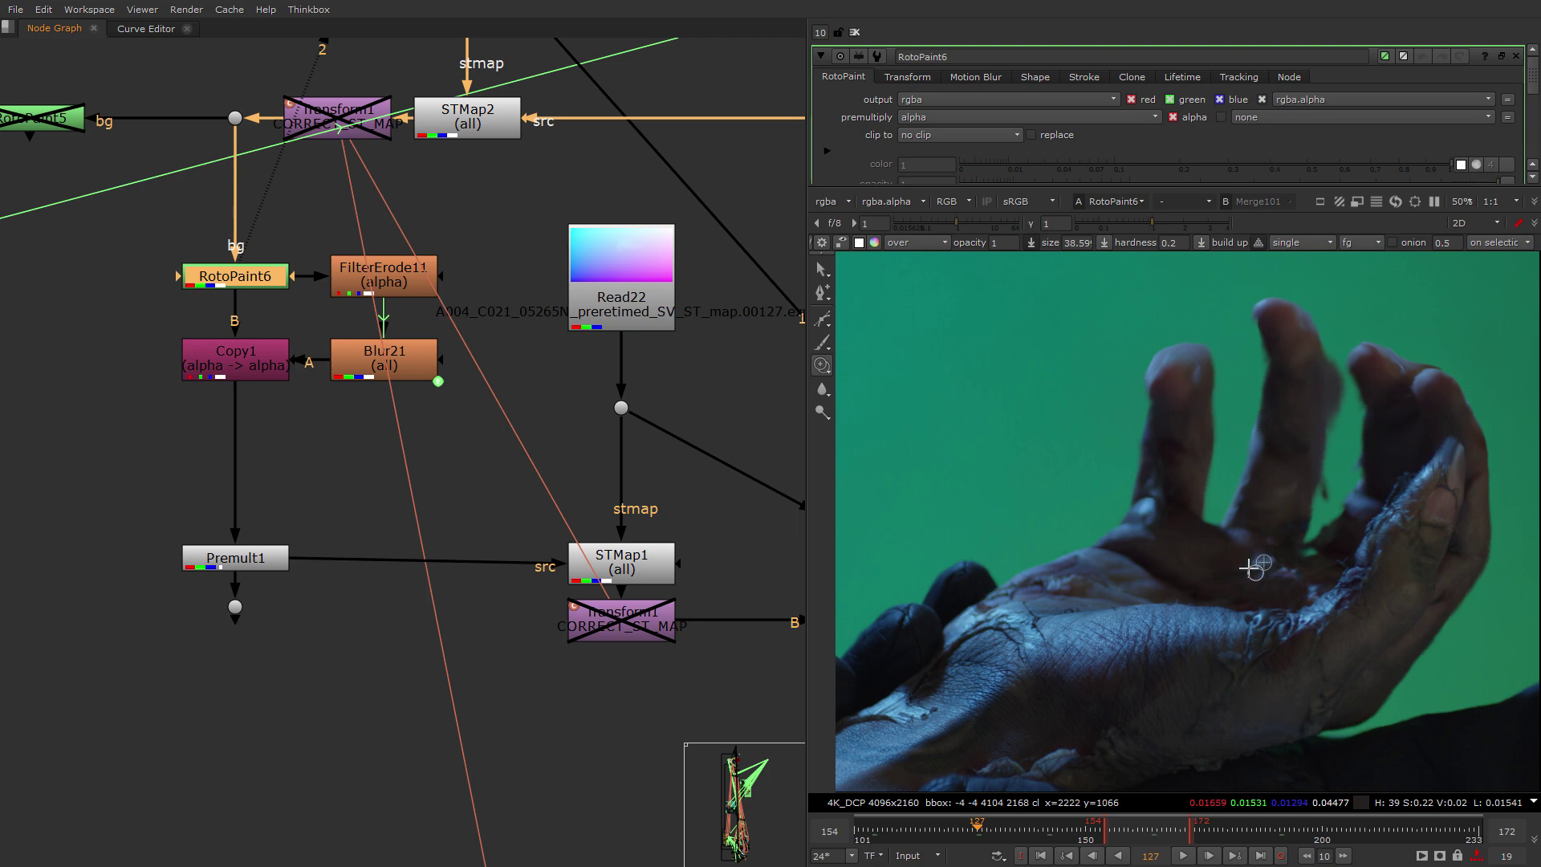
scroll(890, 111, "down", 5)
left_click(888, 106)
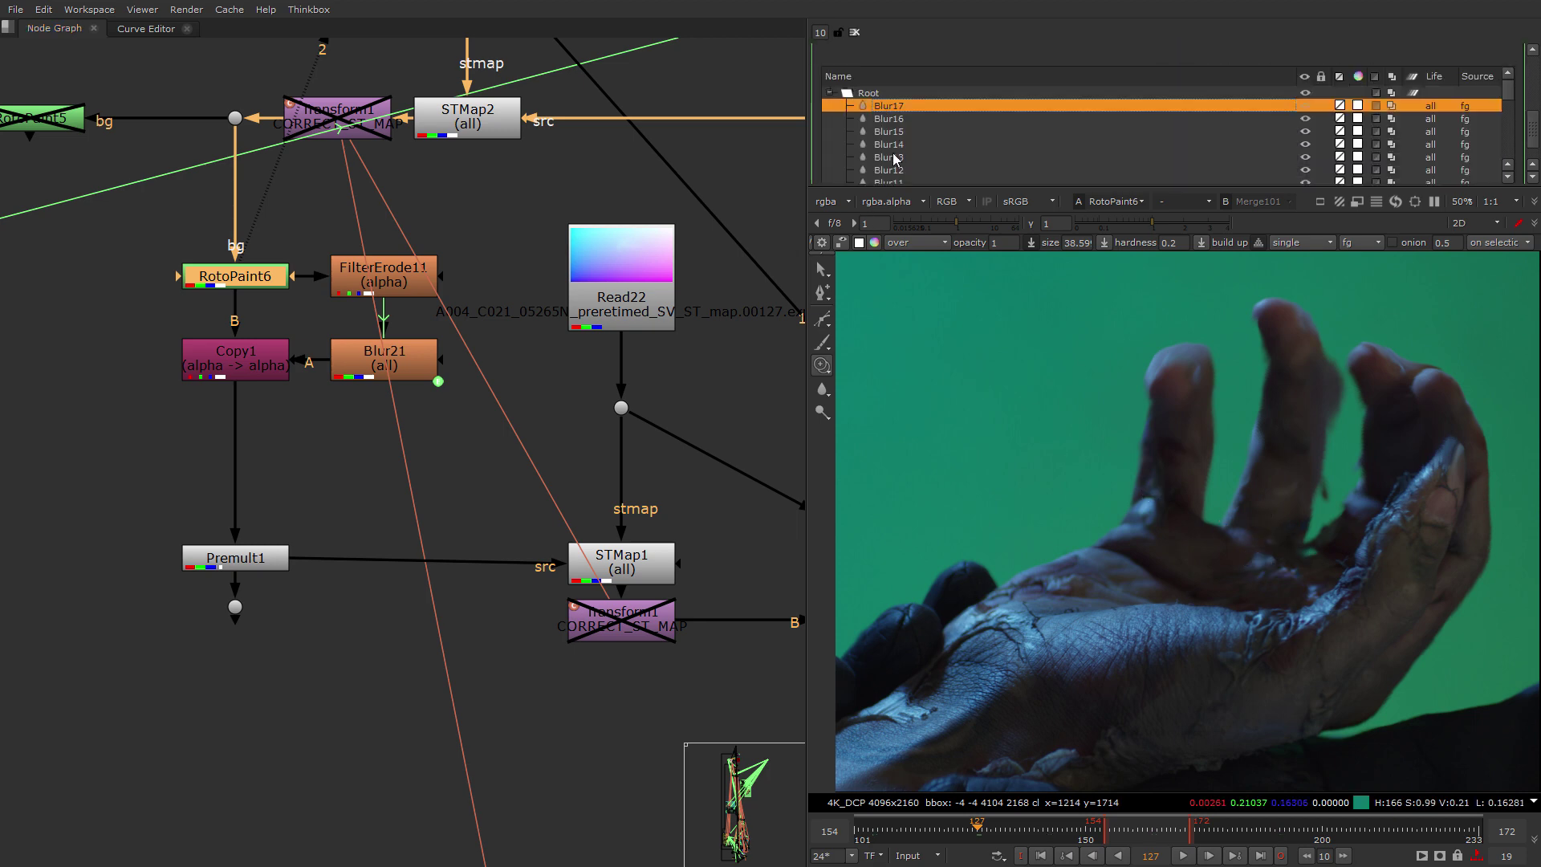
left_click(894, 155, "shift")
scroll(893, 155, "down", 1)
left_click(369, 531)
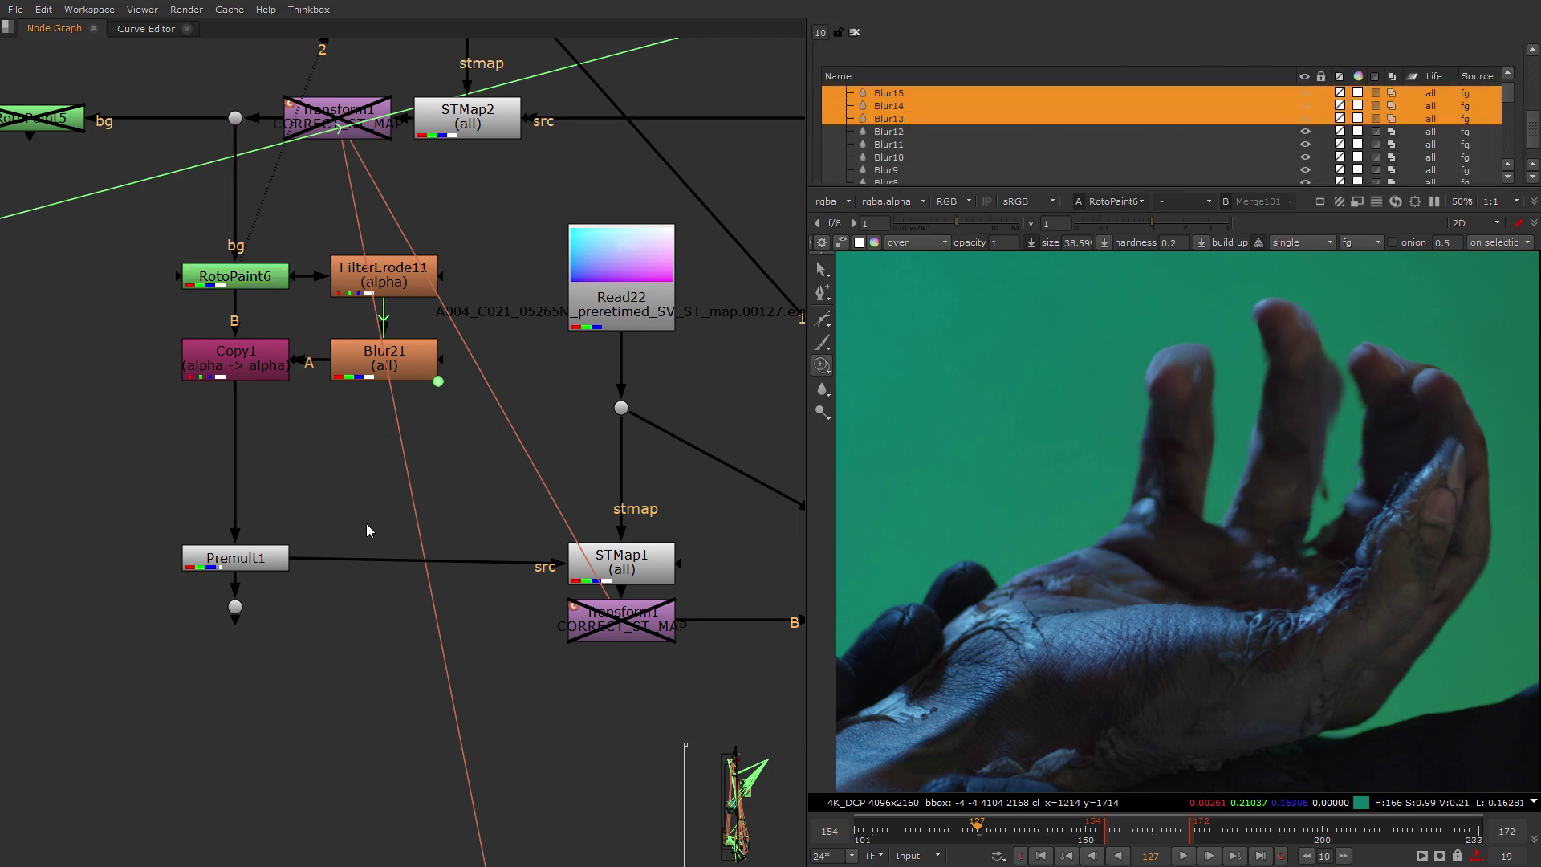
View the outputs of Copy1, Premult1 and STMap1 one after another.
left_click(235, 352)
key("2")
left_click(235, 558)
key("2")
left_click(636, 565)
key("2")
left_click(504, 592)
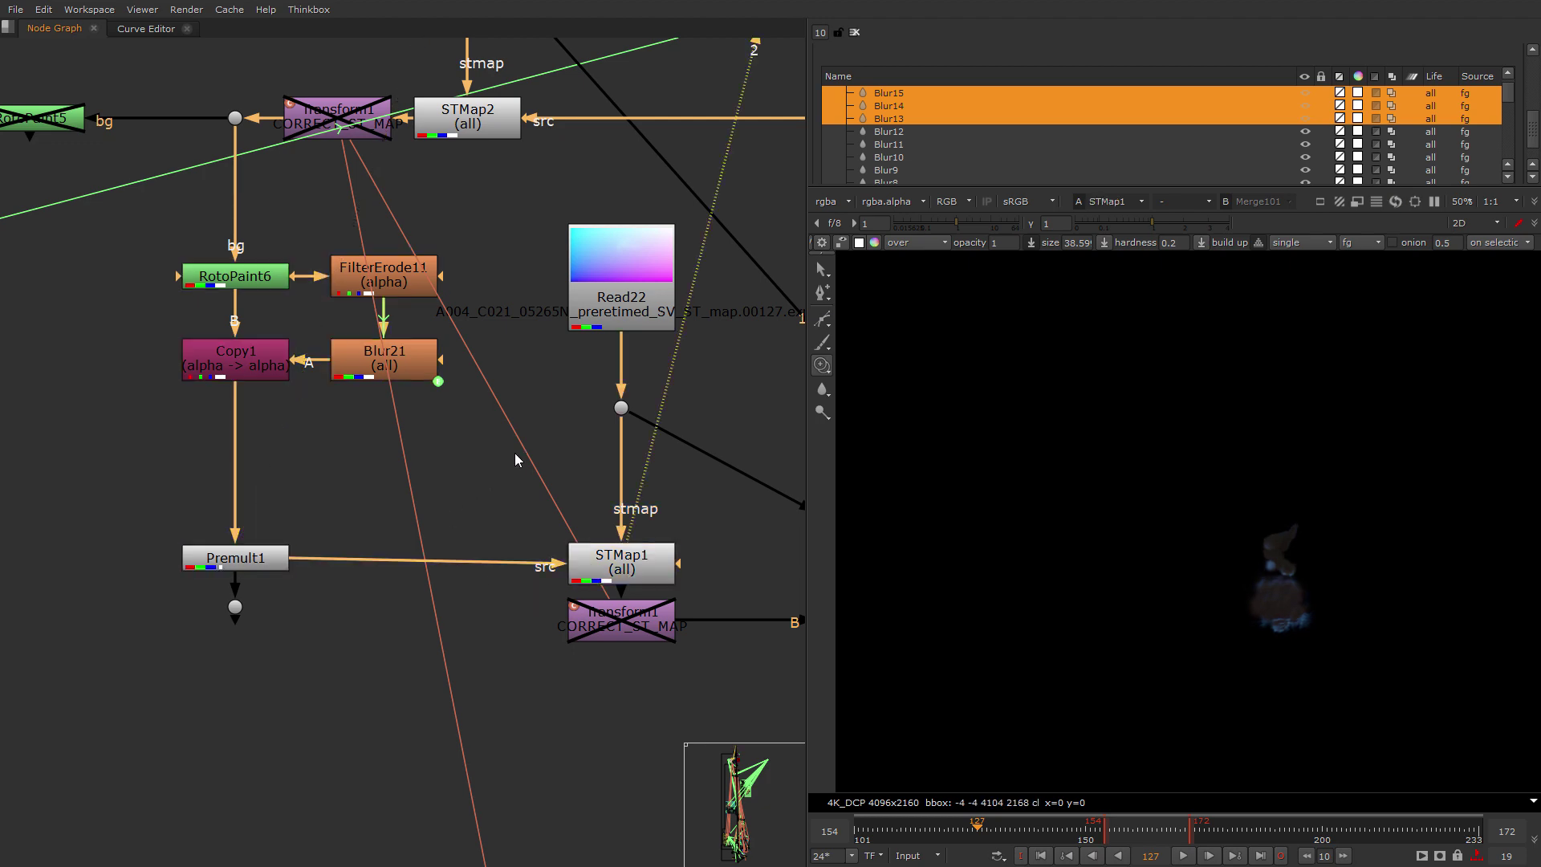
Open the properties of Read22, the ST map feeding STMap1, and check its file path.
middle_click_drag(685, 621, 526, 637)
scroll(496, 551, "down", 3)
scroll(481, 420, "up", 2)
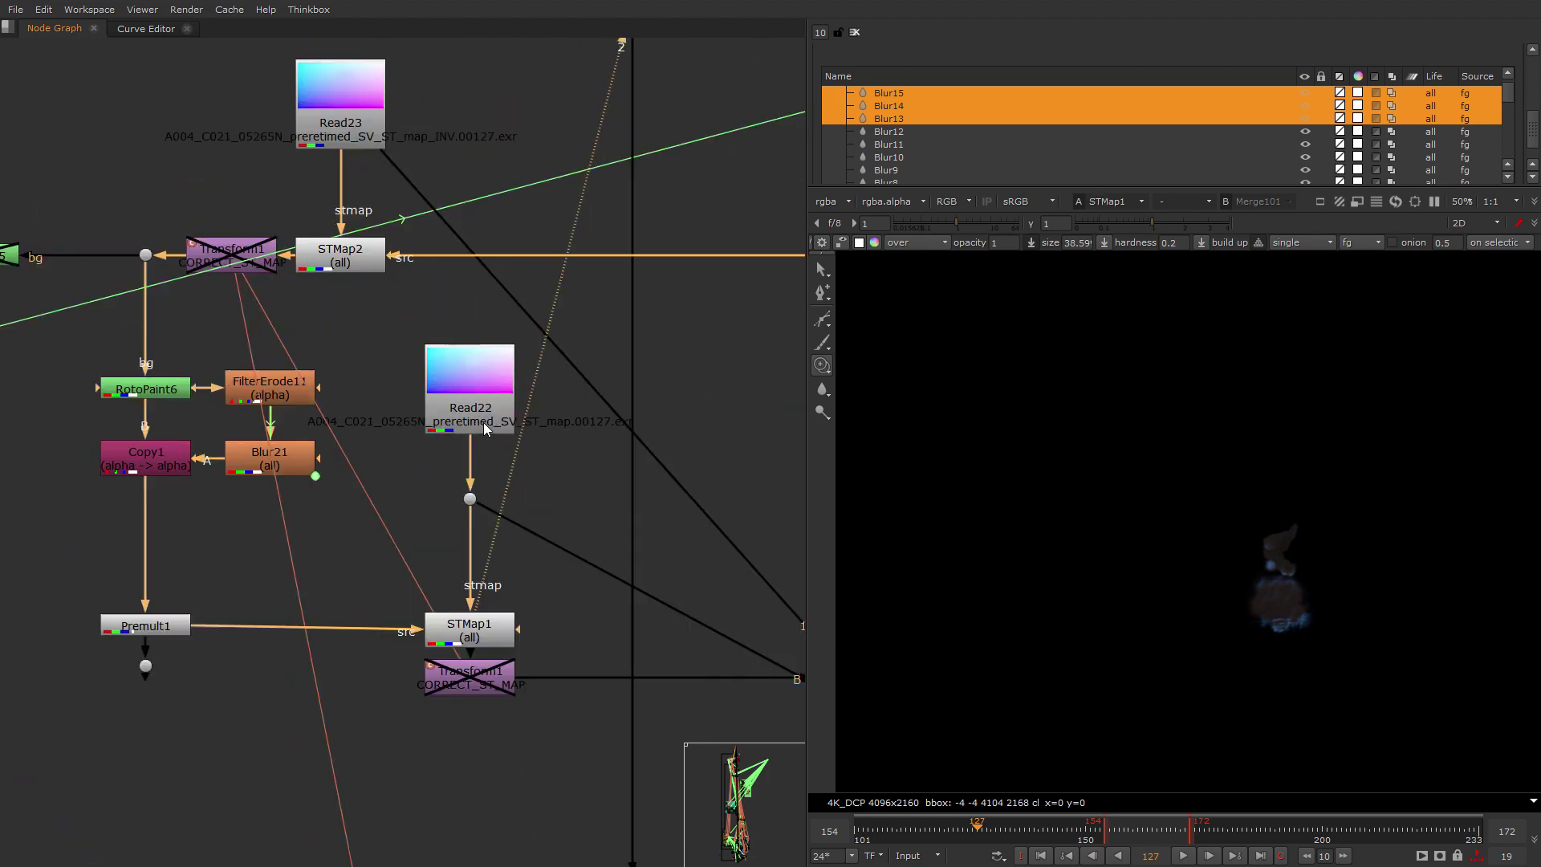
double_click(484, 423)
scroll(435, 543, "down", 3)
scroll(363, 277, "up", 2)
double_click(361, 276)
double_click(463, 395)
middle_click_drag(592, 616, 523, 472)
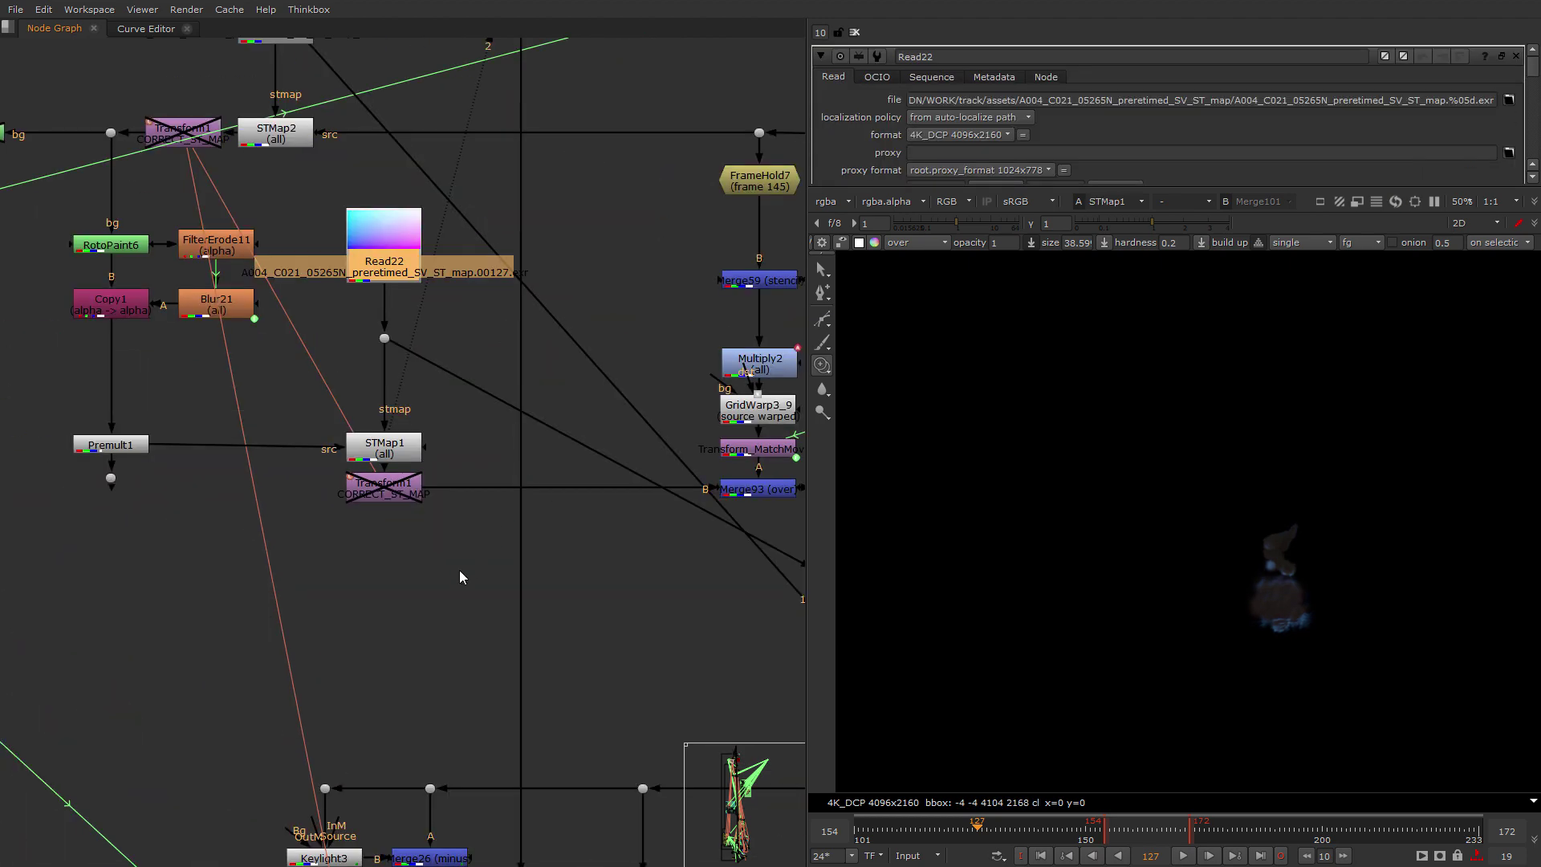
View the output of the disabled Transform1 below STMap1 and follow its connection to Merge93.
left_click(401, 493)
key("2")
middle_click_drag(626, 534, 459, 557)
scroll(460, 557, "down", 3)
scroll(552, 536, "up", 5)
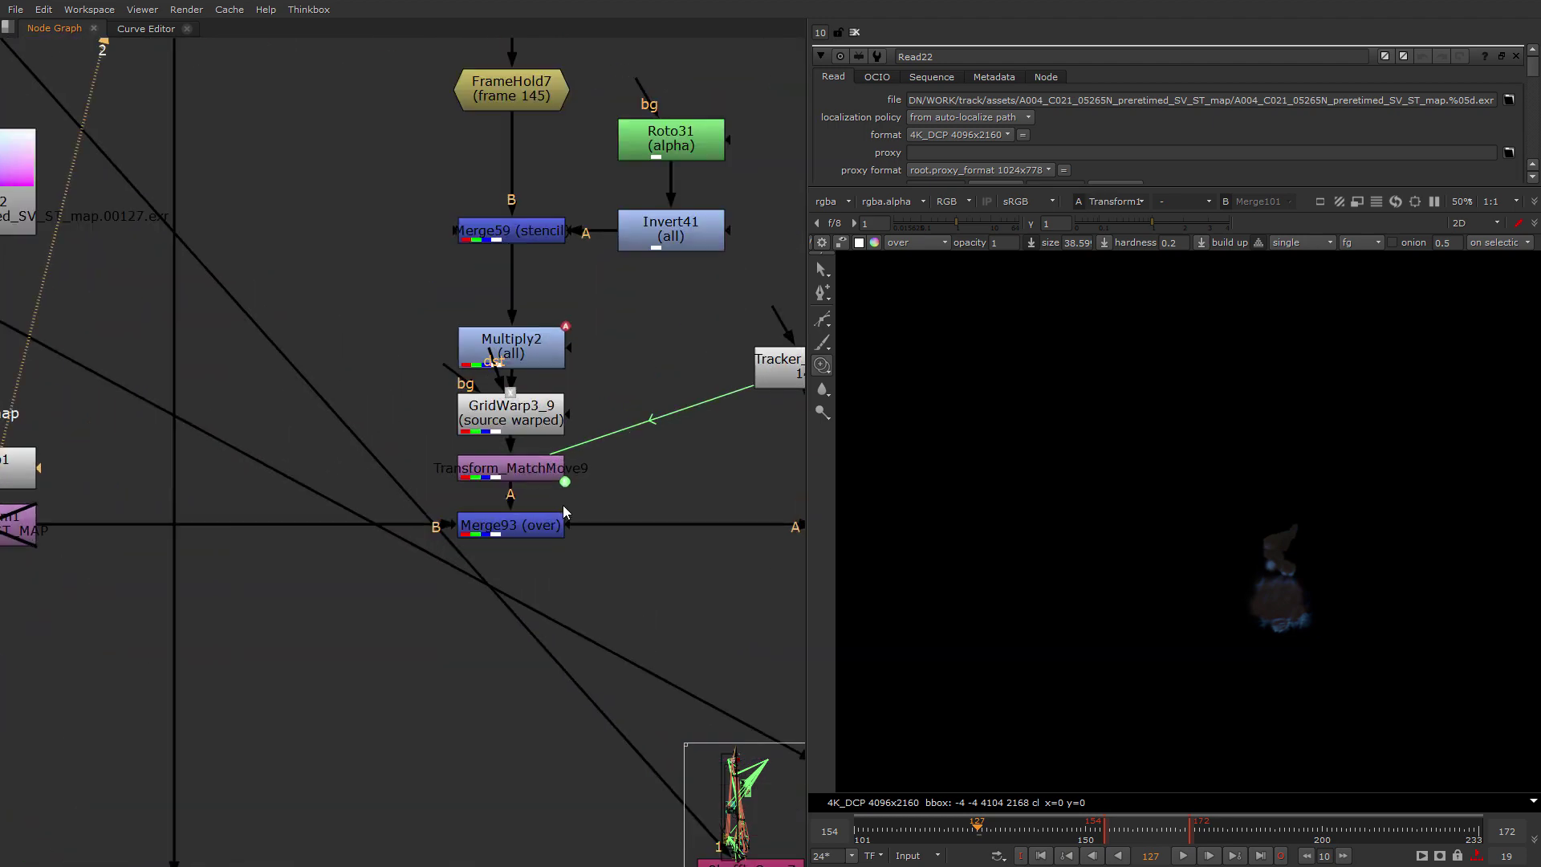
Open the properties of Multiply2 in the branch between Merge59 and GridWarp3_9.
middle_click_drag(516, 385, 421, 482)
scroll(421, 482, "down", 1)
double_click(437, 457)
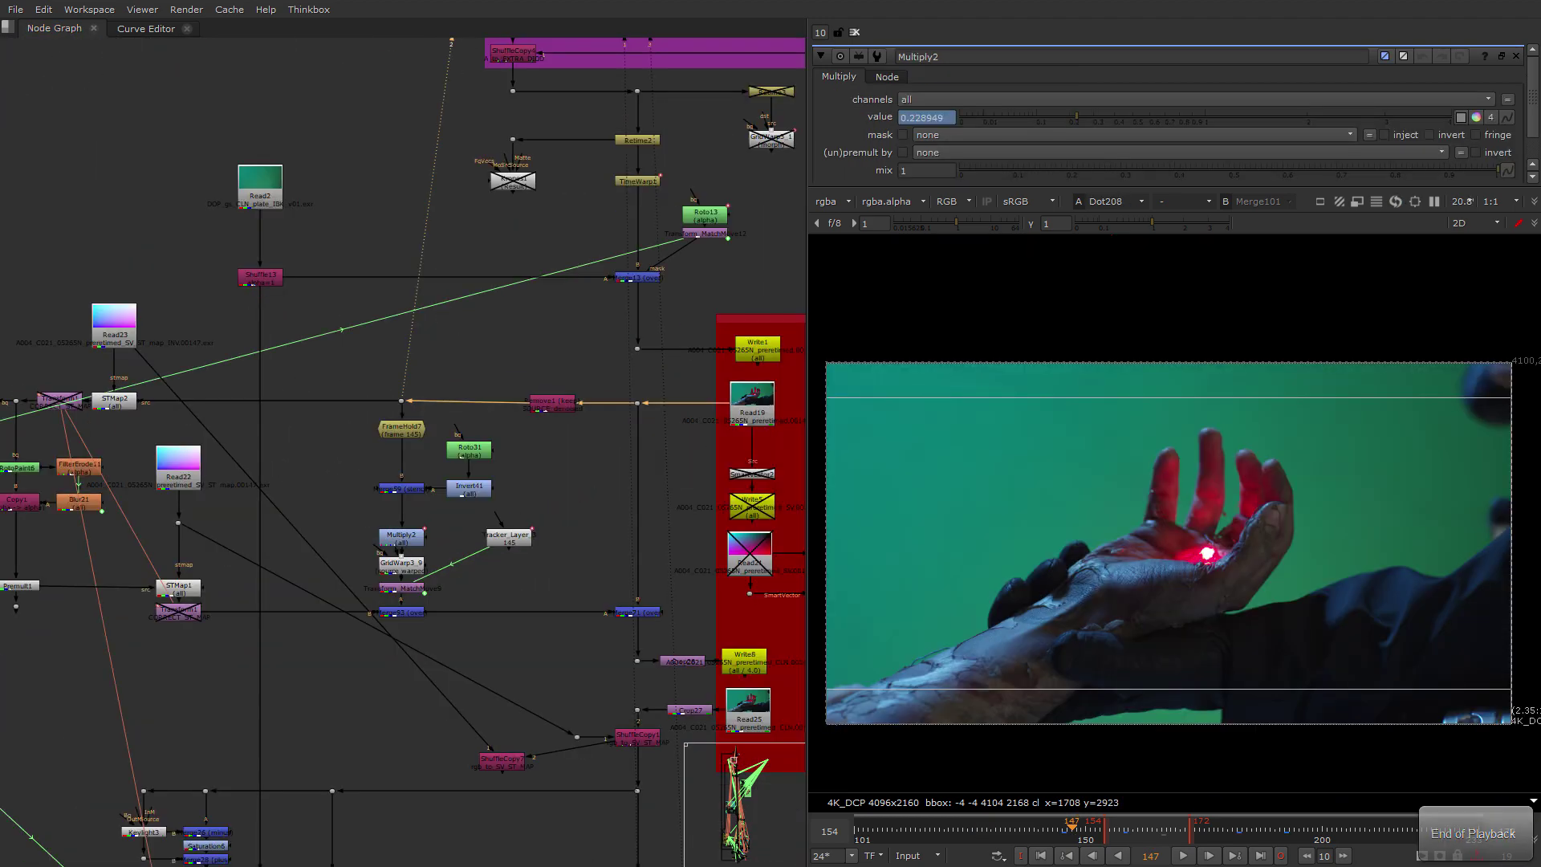
scroll(353, 514, "up", 2)
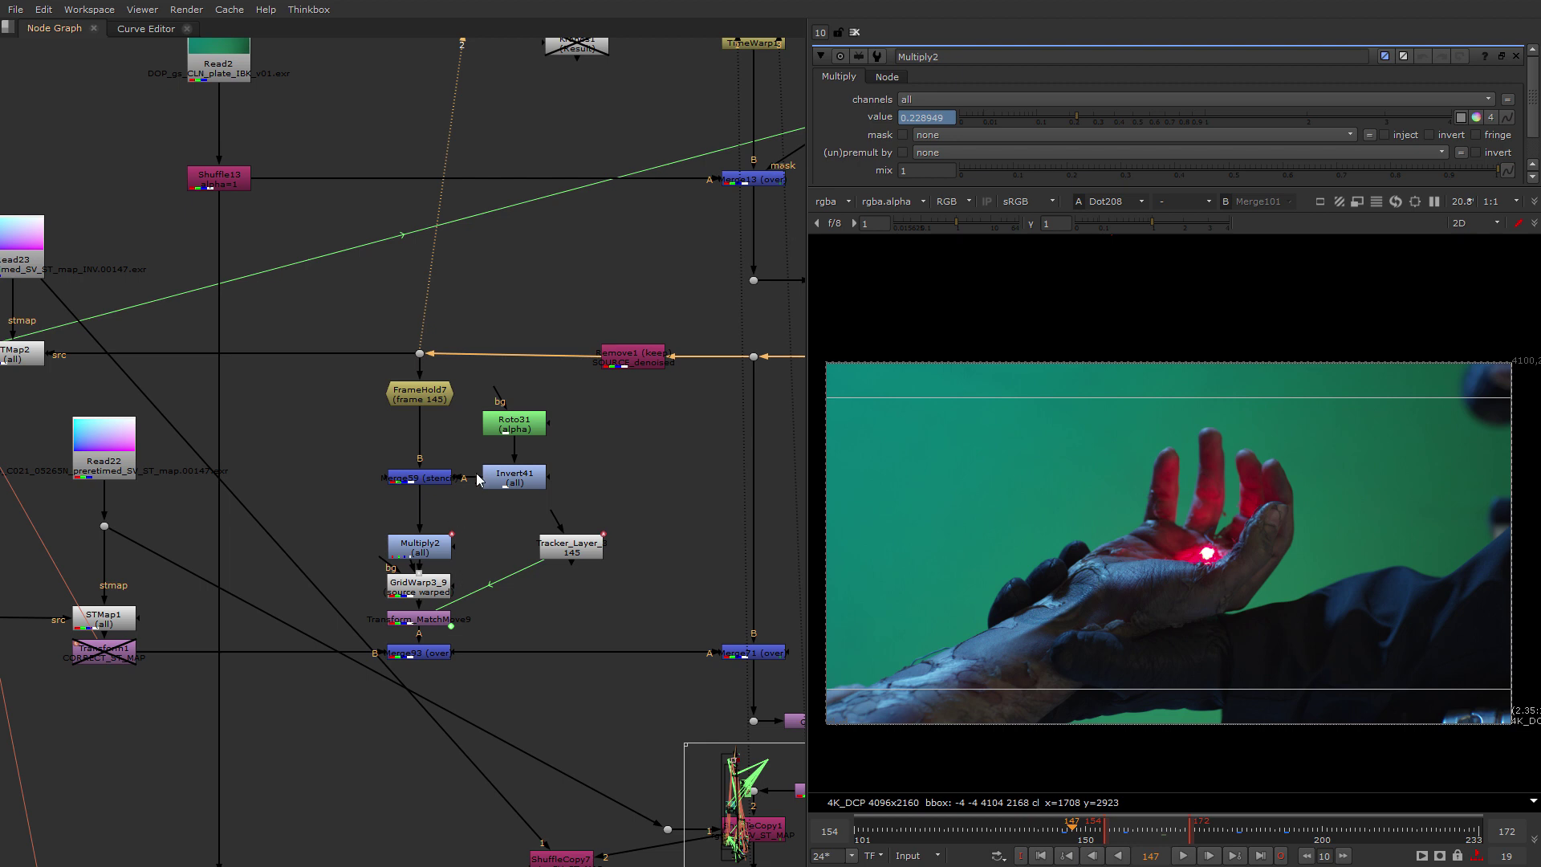
Go to frame 164 and view the output of the Merge59 stencil.
left_click(1153, 830)
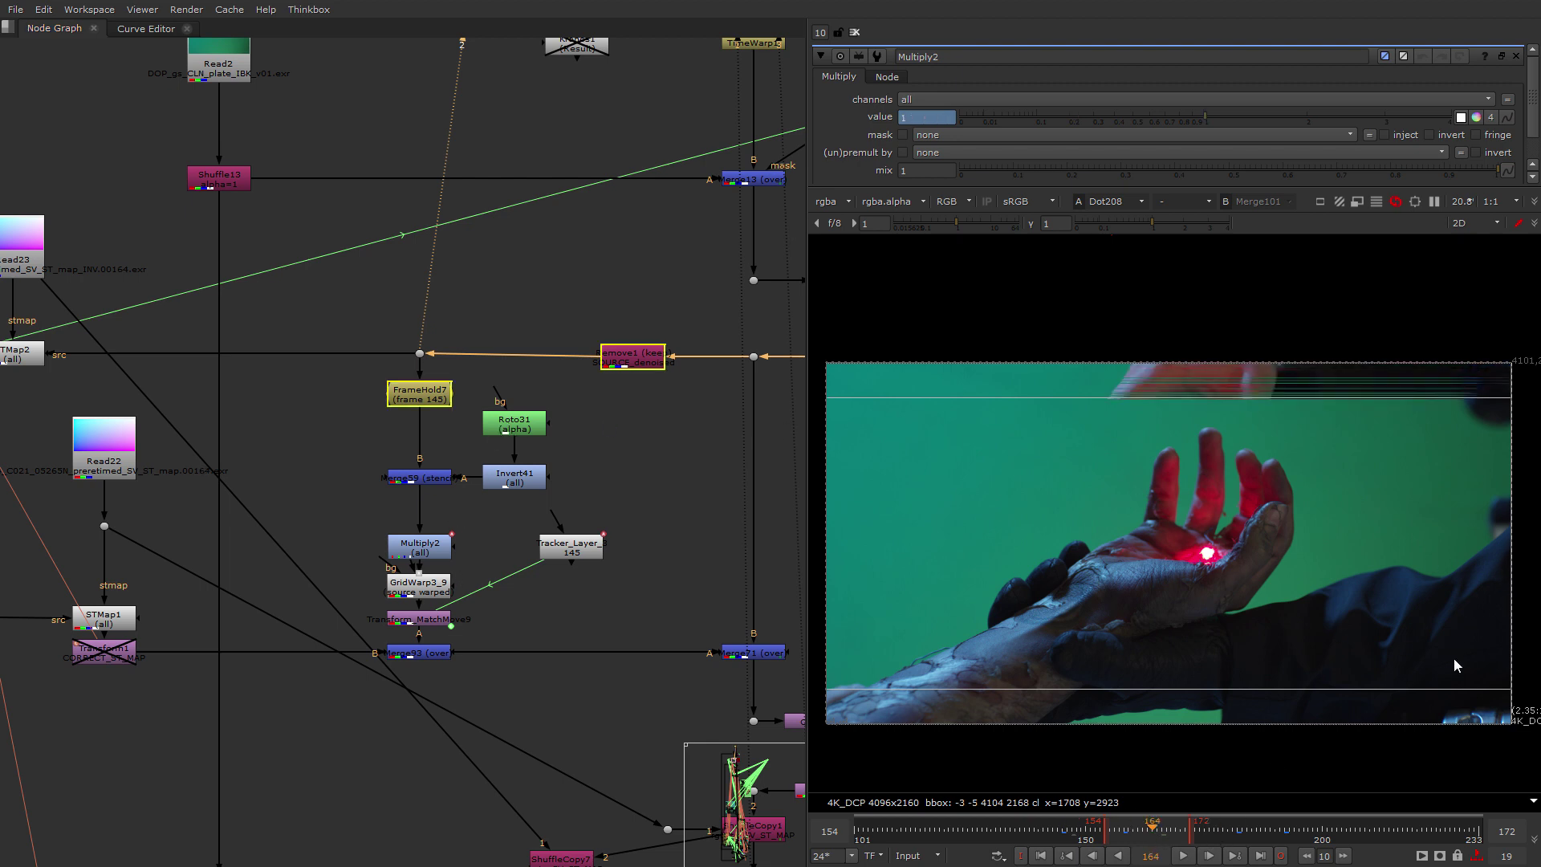
left_click(421, 480)
key("2")
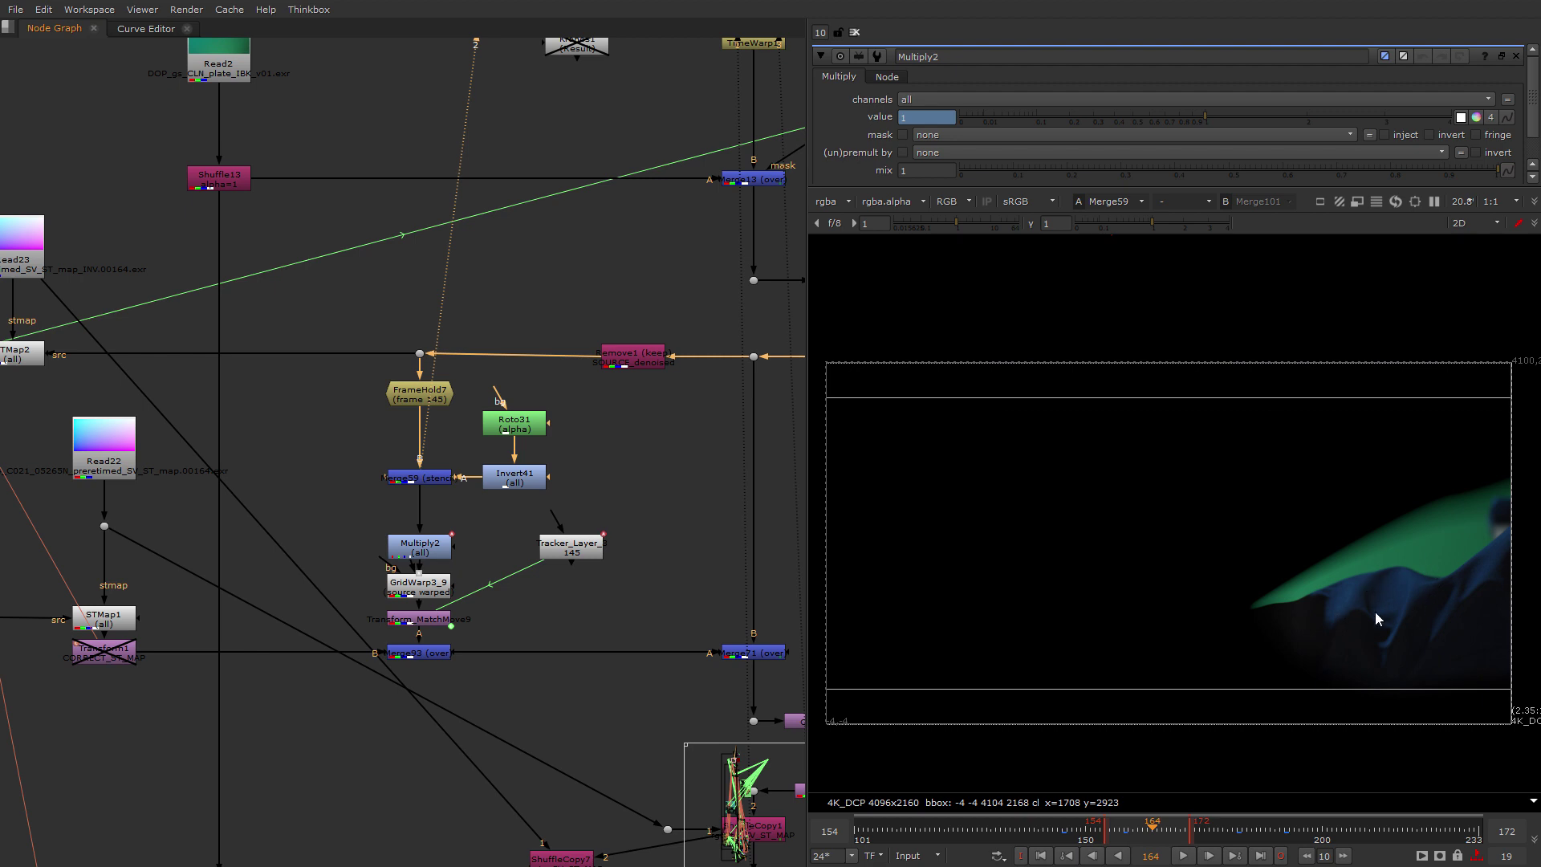
Move the Tracker_Layer node away from GridWarp3_9 and view the branch outputs from Transform_MatchMove9 through Merge93 to Merge71.
left_click(434, 623)
left_click_drag(577, 548, 634, 530)
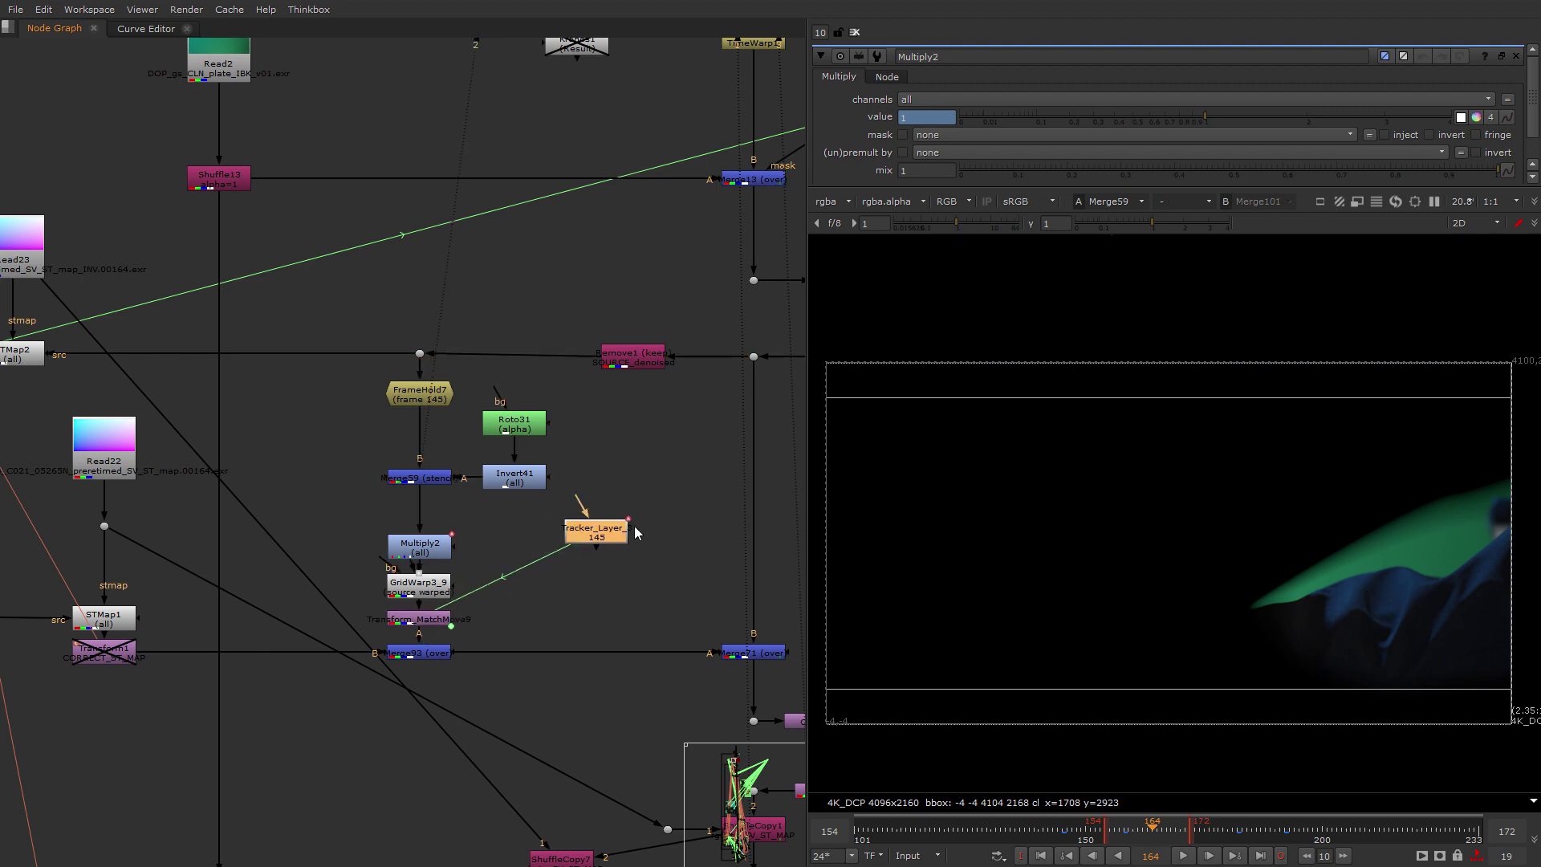
left_click(434, 623)
key("2")
left_click(418, 662)
left_click(418, 658)
key("2")
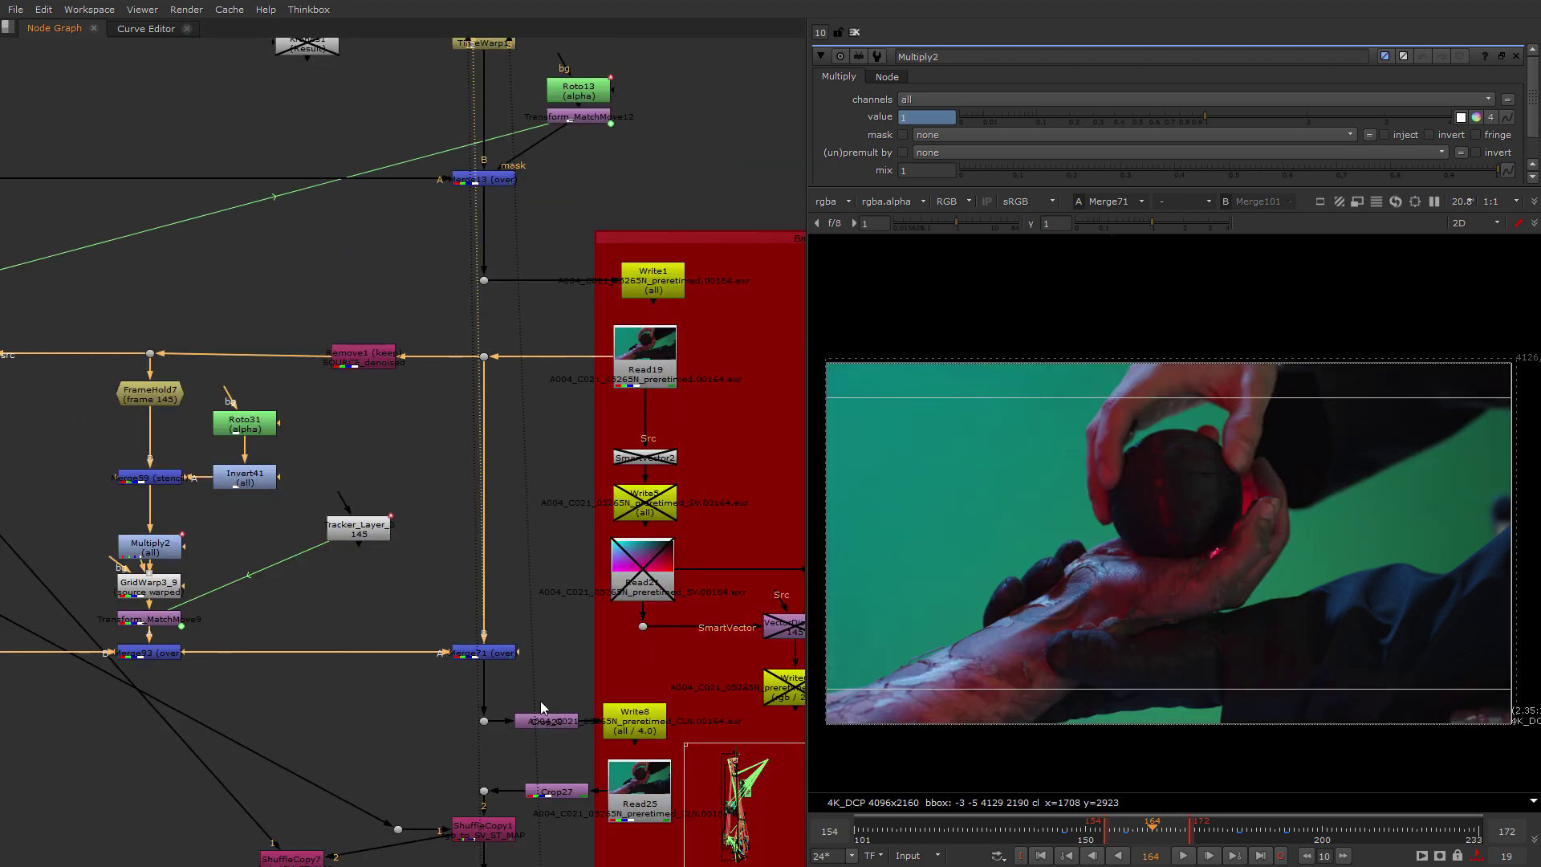
View the output of the Write8 clean plate render and of Read25, which reads it back in.
scroll(541, 703, "up", 1)
middle_click_drag(541, 702, 539, 595)
scroll(652, 610, "up", 1)
middle_click_drag(651, 610, 643, 539)
left_click(644, 541)
key("2")
left_click(652, 580)
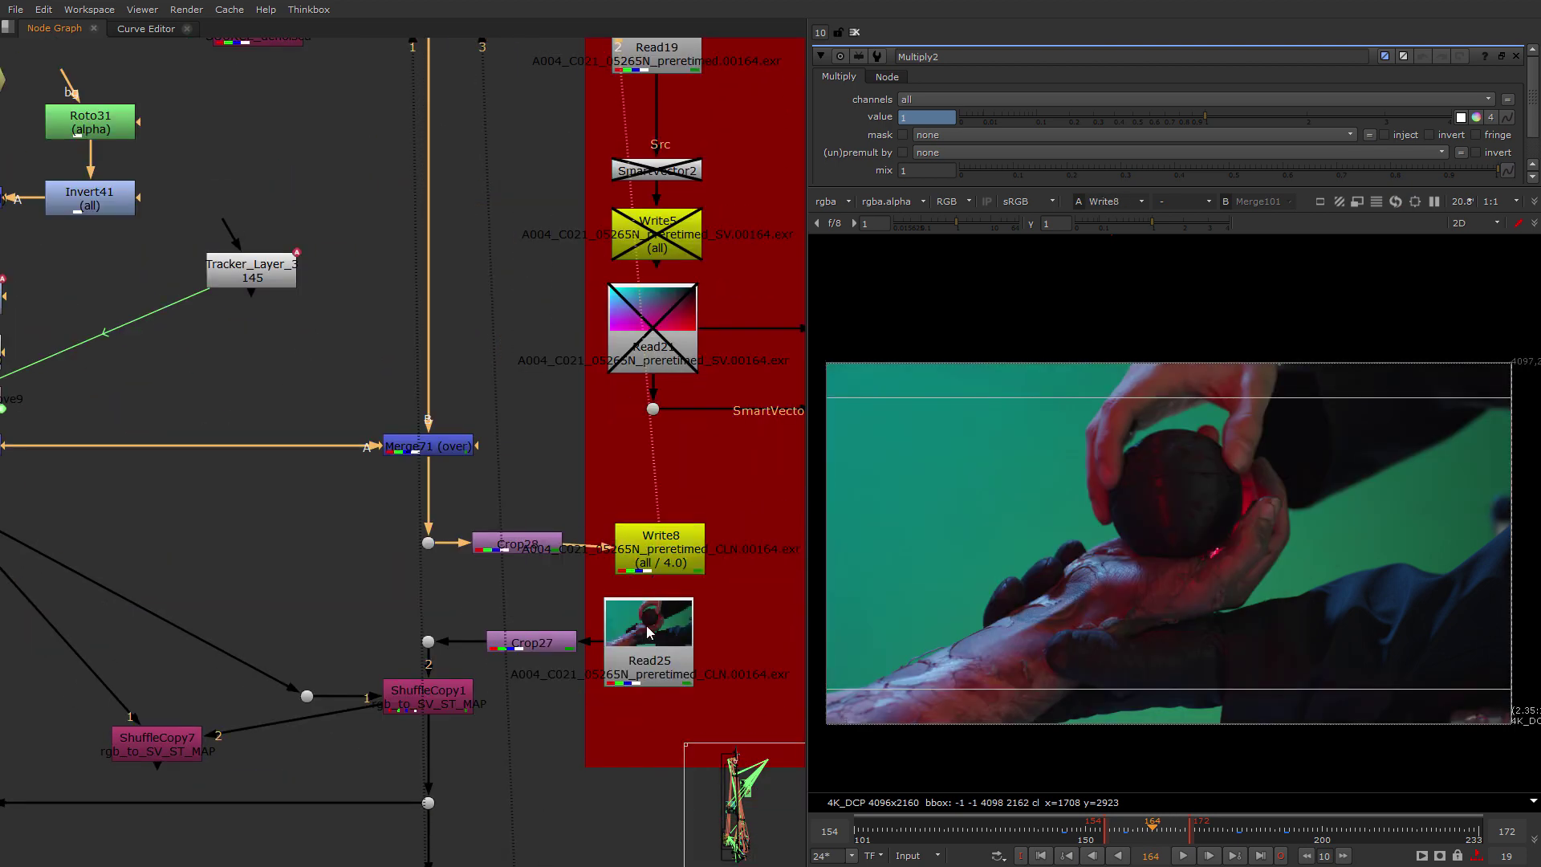
left_click(648, 632)
key("1")
scroll(650, 658, "down", 3)
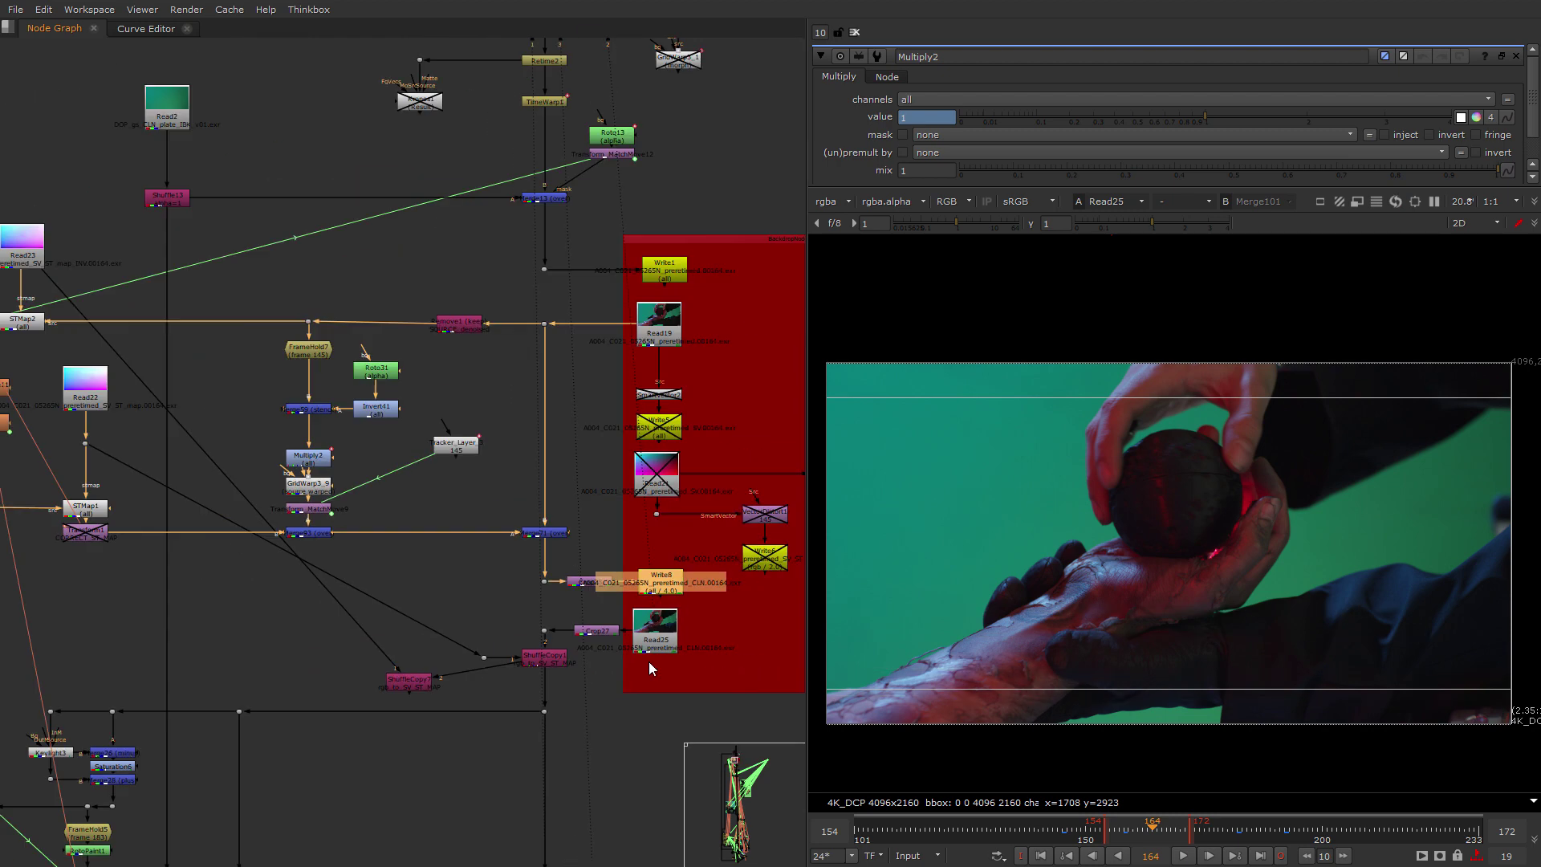
View the output of the dot below ShuffleCopy1 and examine that part of the node tree.
scroll(649, 661, "down", 2)
left_click(575, 697)
key("1")
middle_click_drag(382, 692, 408, 592)
scroll(408, 592, "up", 2)
scroll(678, 586, "up", 2)
middle_click_drag(665, 590, 579, 643)
scroll(578, 643, "down", 2)
Select ShuffleCopy1 to highlight its inputs and shift Read25 slightly further away from Crop27.
mouse_move(608, 605)
left_mouse_down()
mouse_move(596, 608)
mouse_move(614, 605)
left_mouse_up()
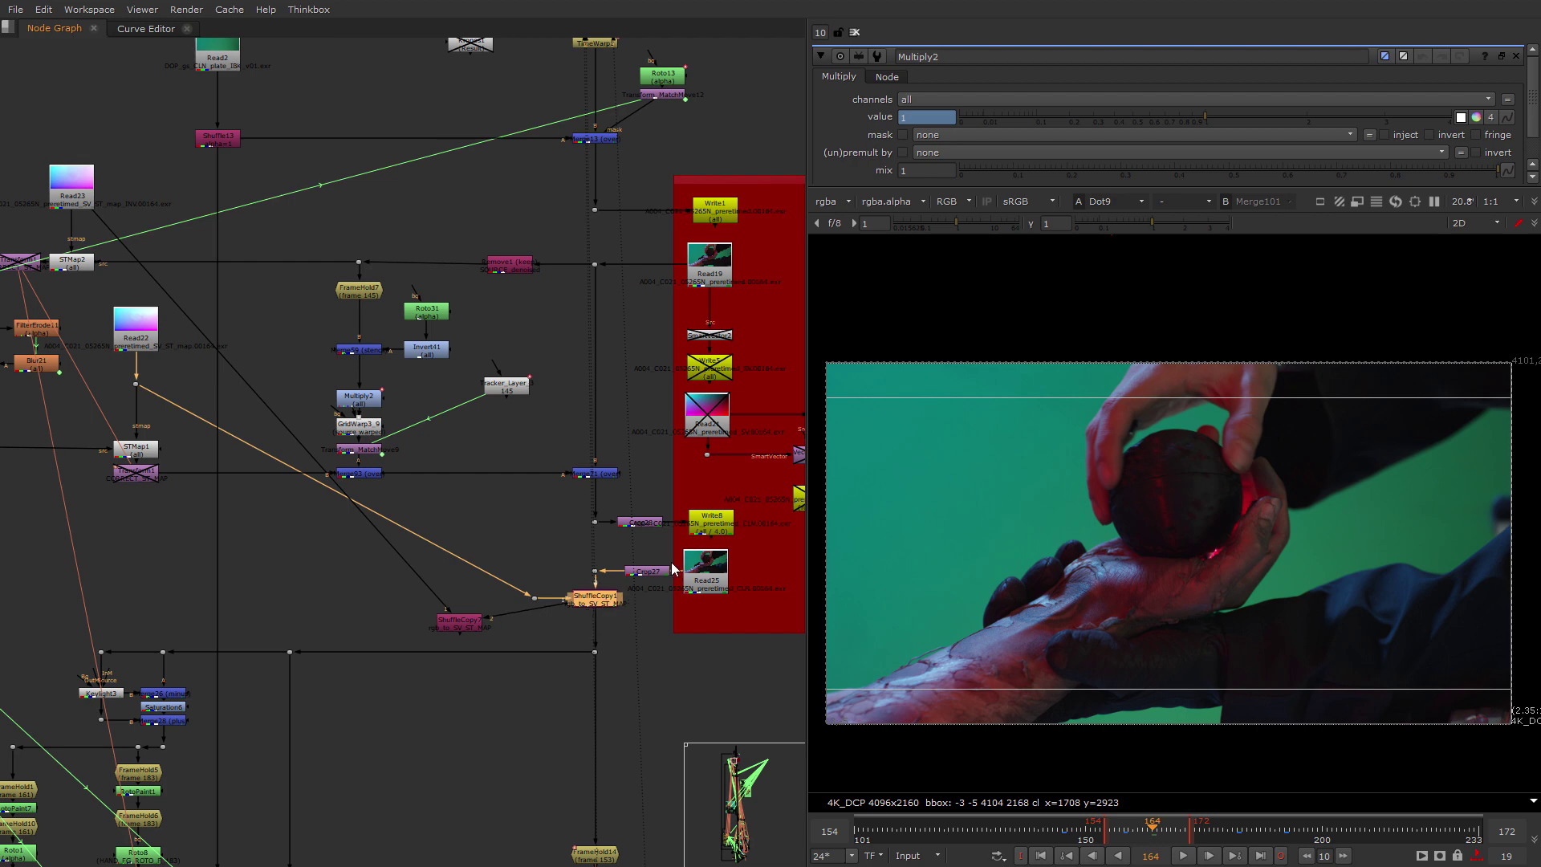
left_click_drag(703, 590, 720, 590)
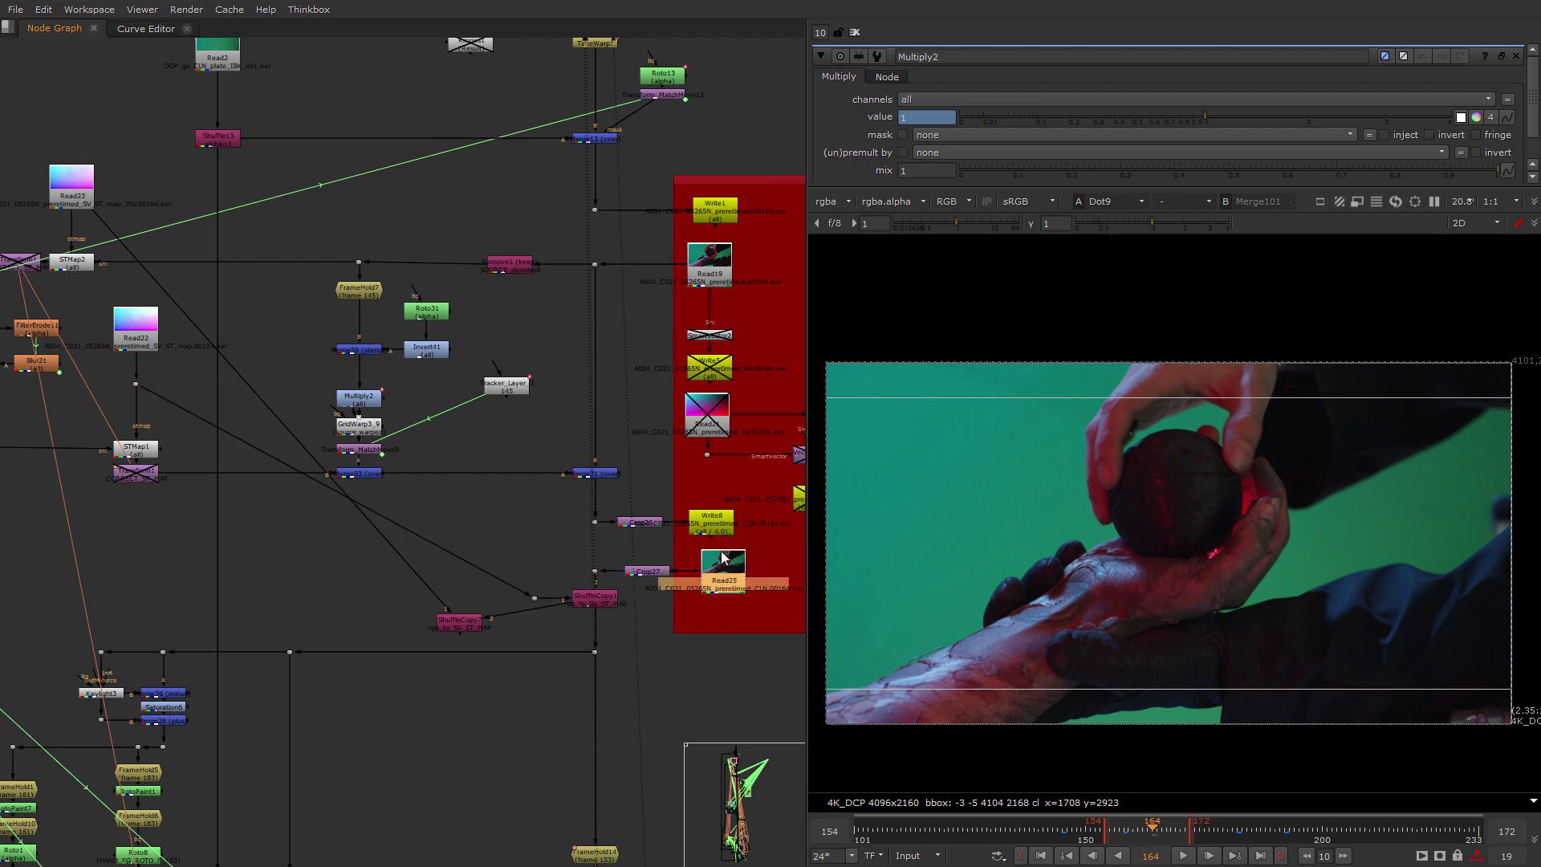
left_click_drag(727, 580, 724, 589)
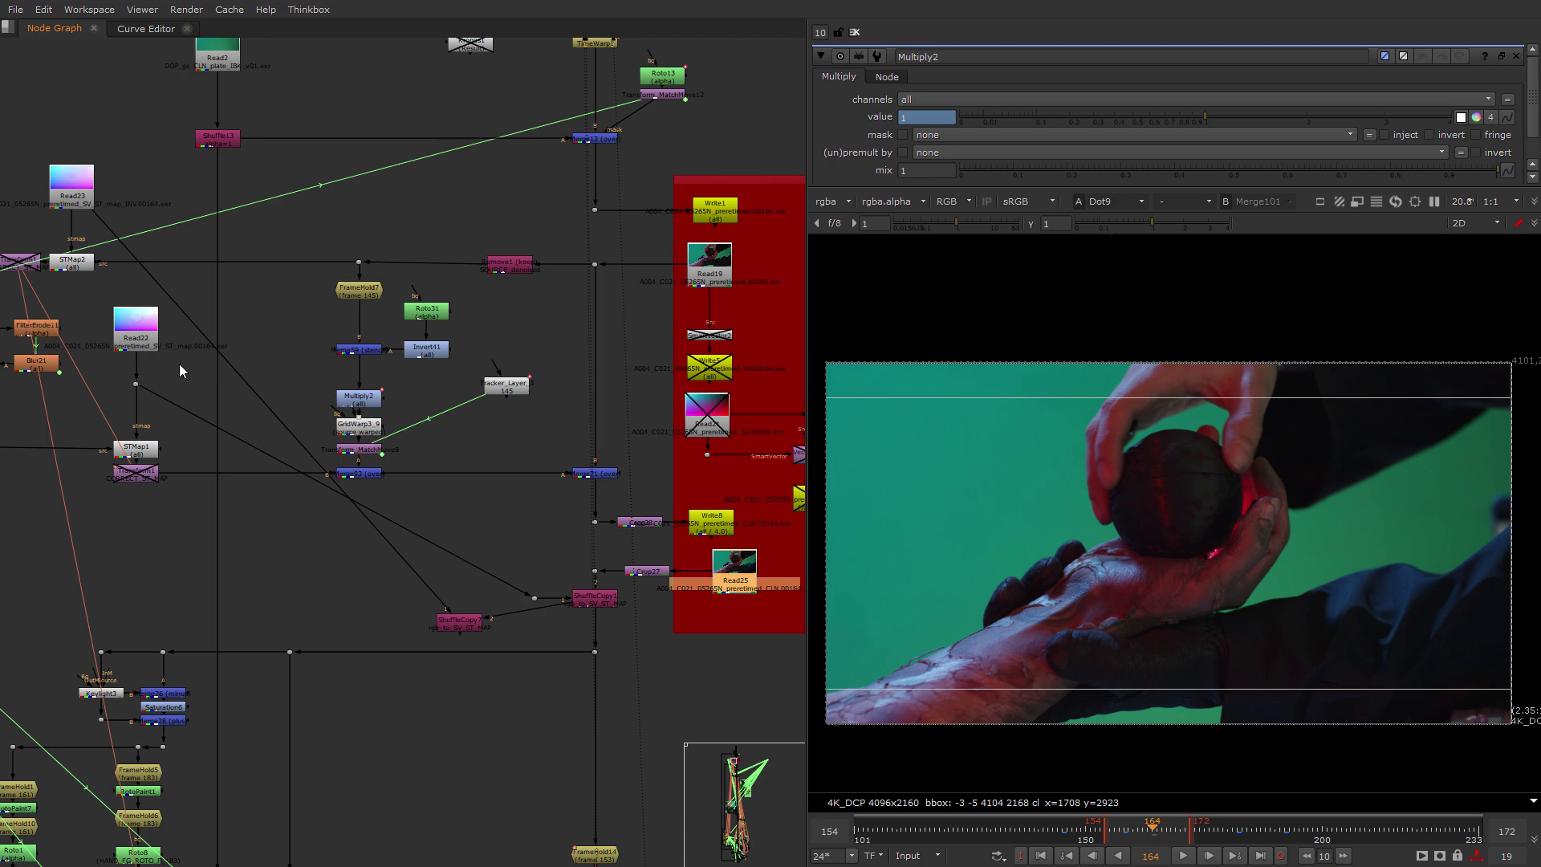
Move ShuffleCopy7 slightly further from ShuffleCopy1 and disable it.
middle_click_drag(659, 771, 671, 628)
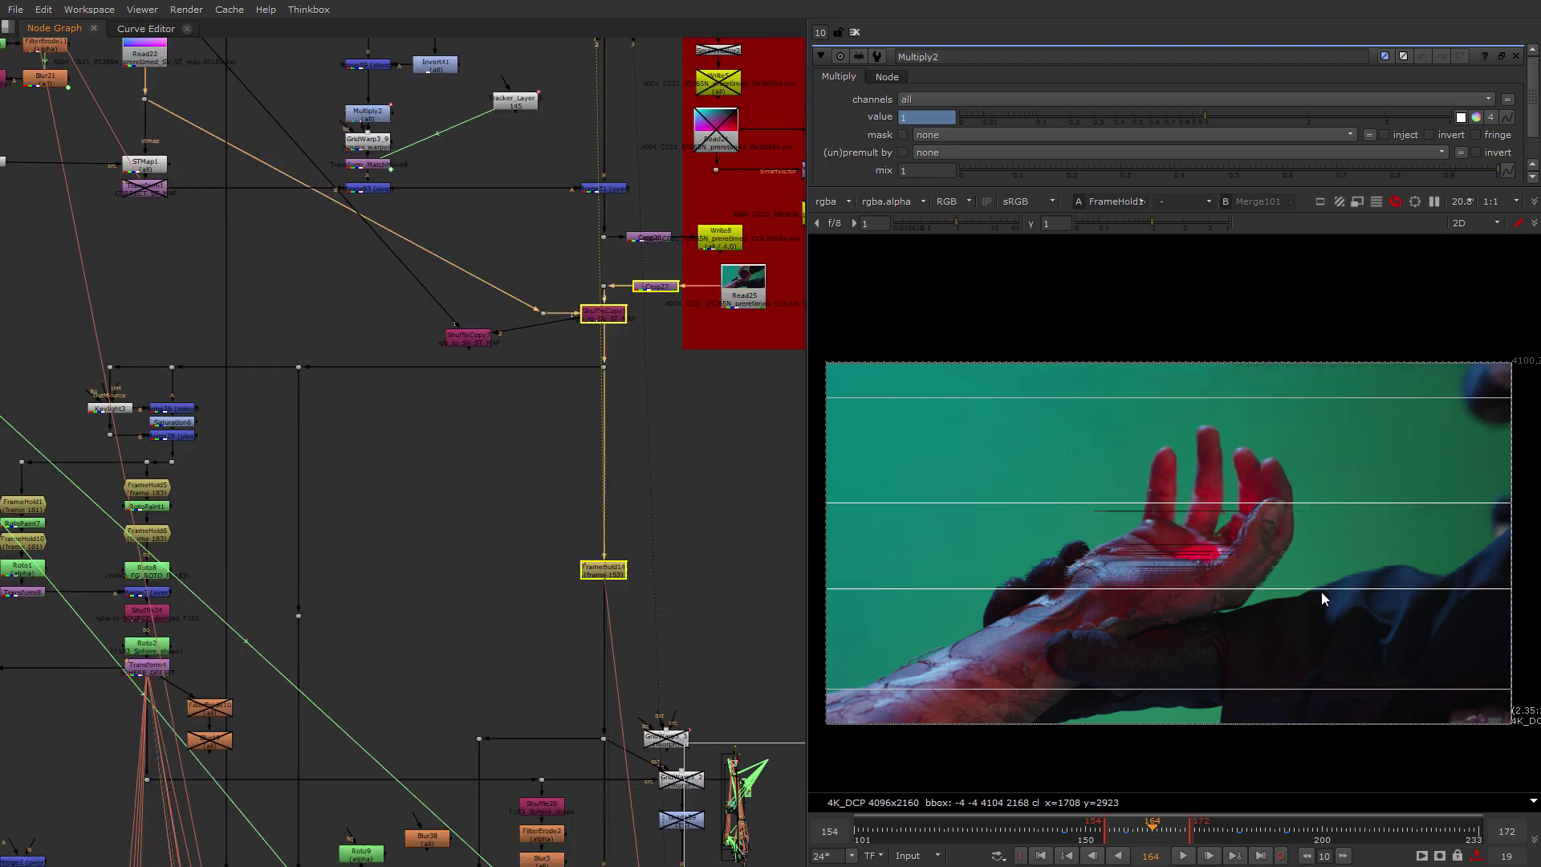
middle_click_drag(353, 619, 447, 537)
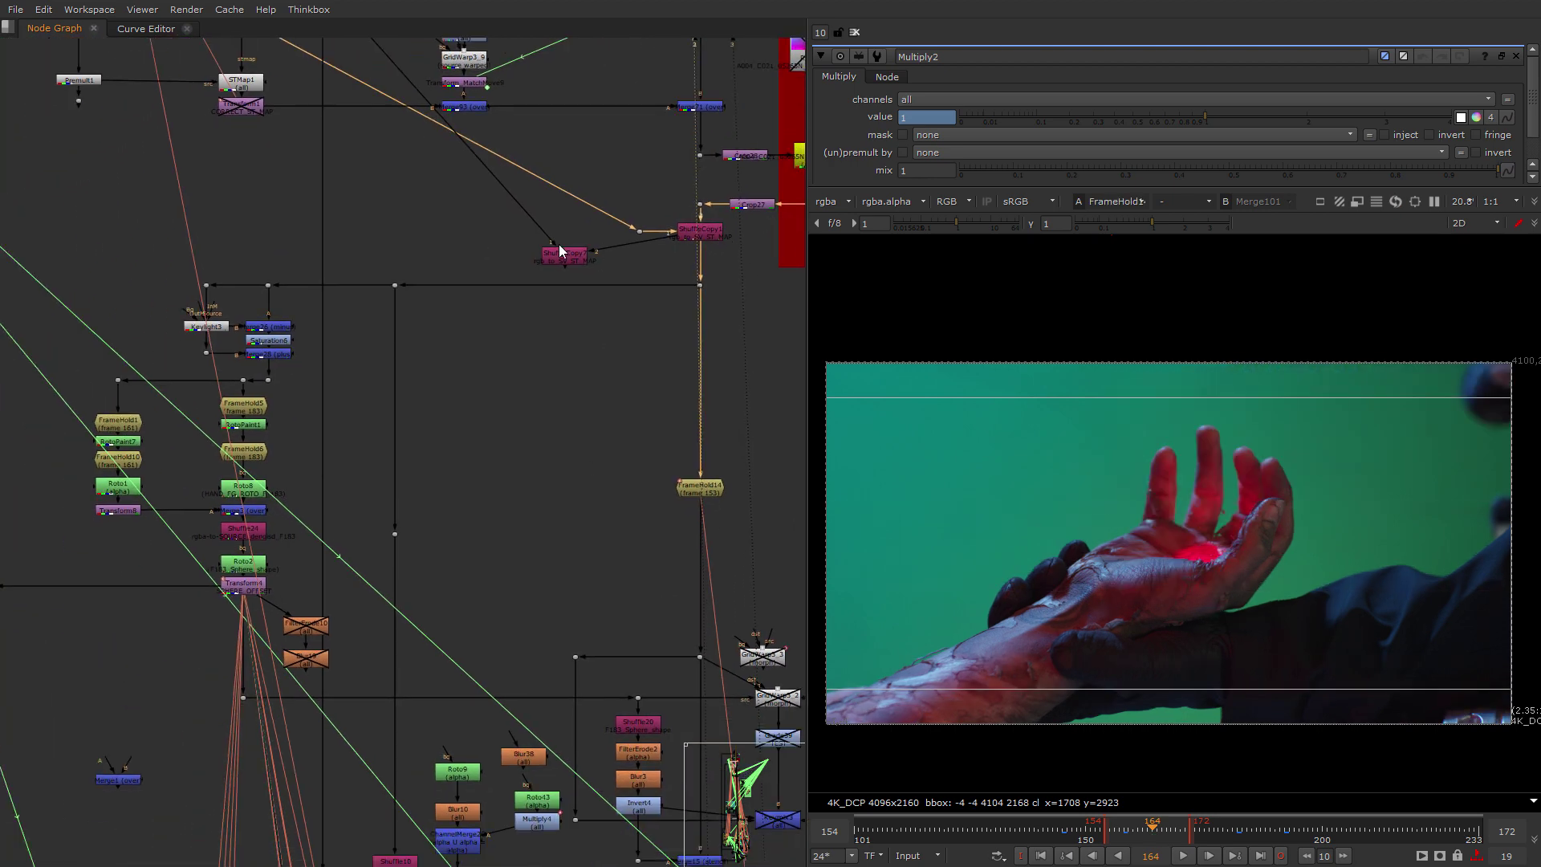
left_click_drag(565, 254, 536, 249)
key("d")
middle_click_drag(514, 728, 484, 705)
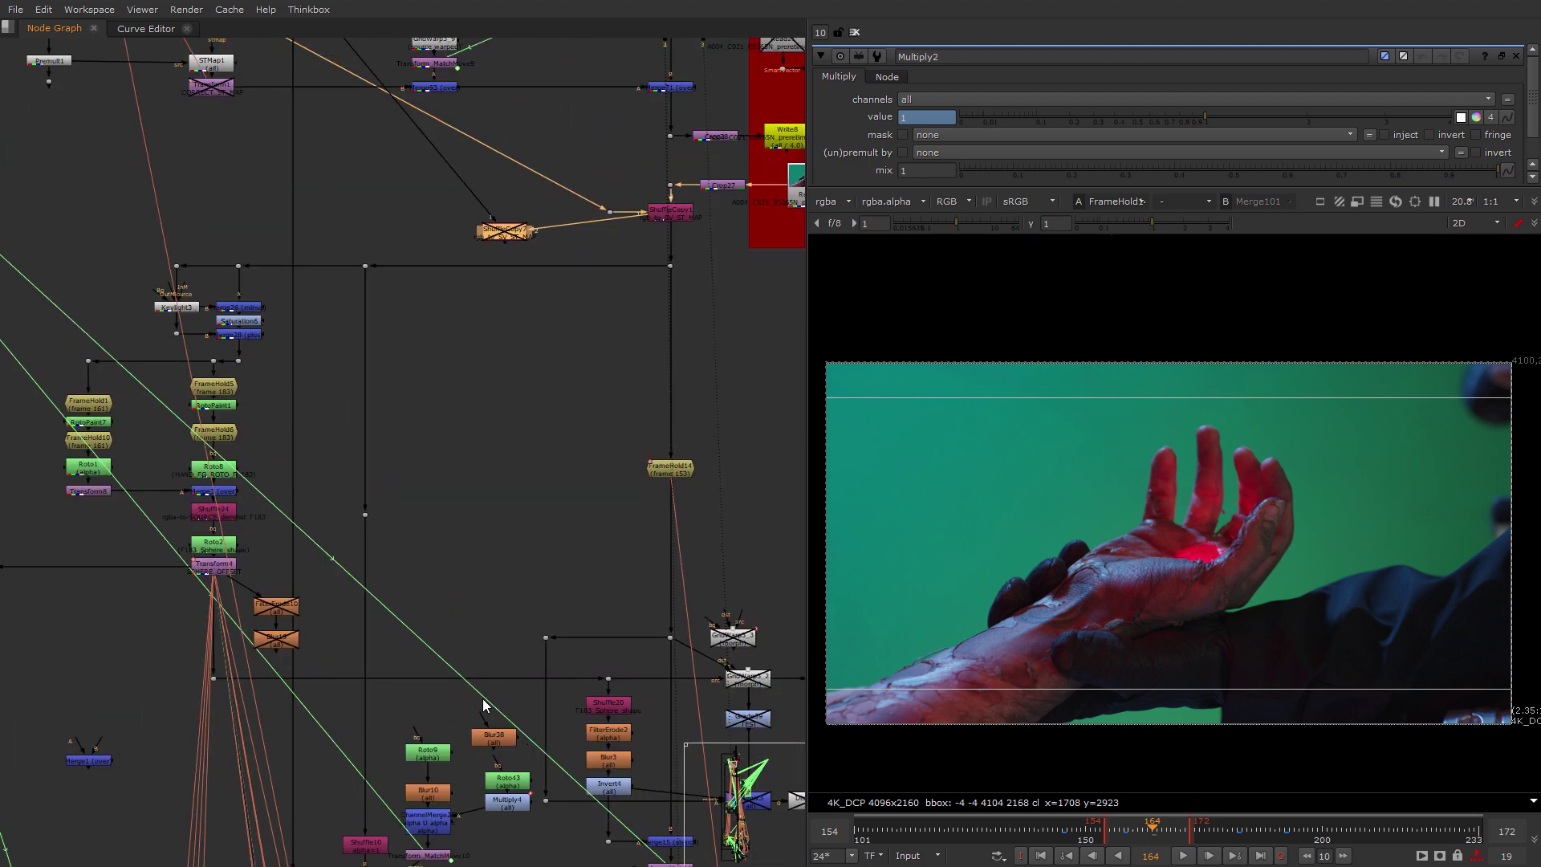
View the despilled plate at the dot below Merge28 in the Keylight3 section.
middle_click_drag(284, 504, 379, 528)
scroll(298, 514, "up", 2)
left_click(282, 481)
key("1")
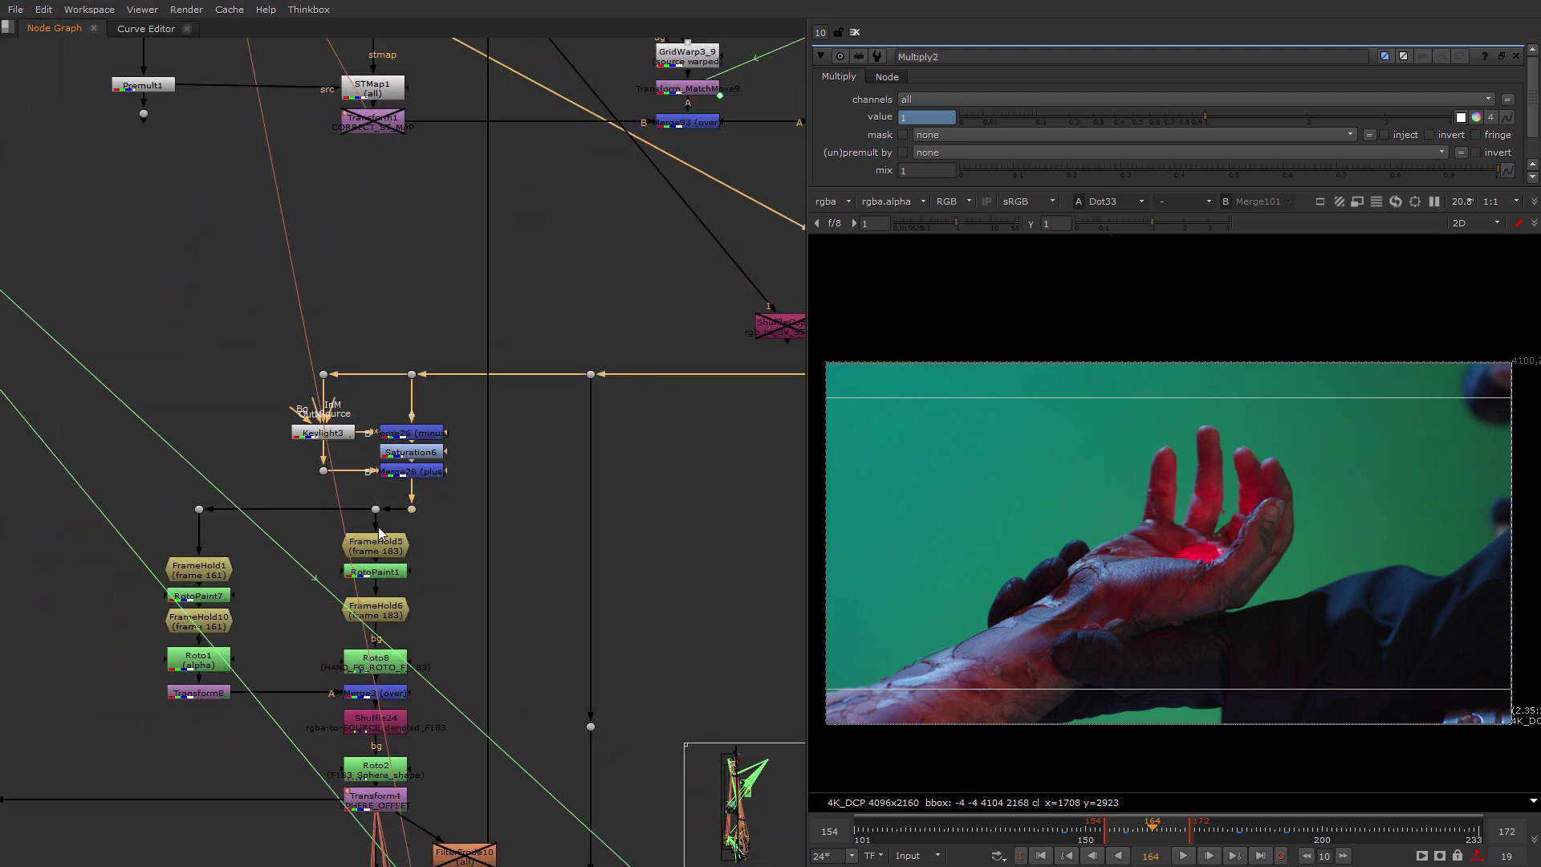
scroll(380, 533, "up", 2)
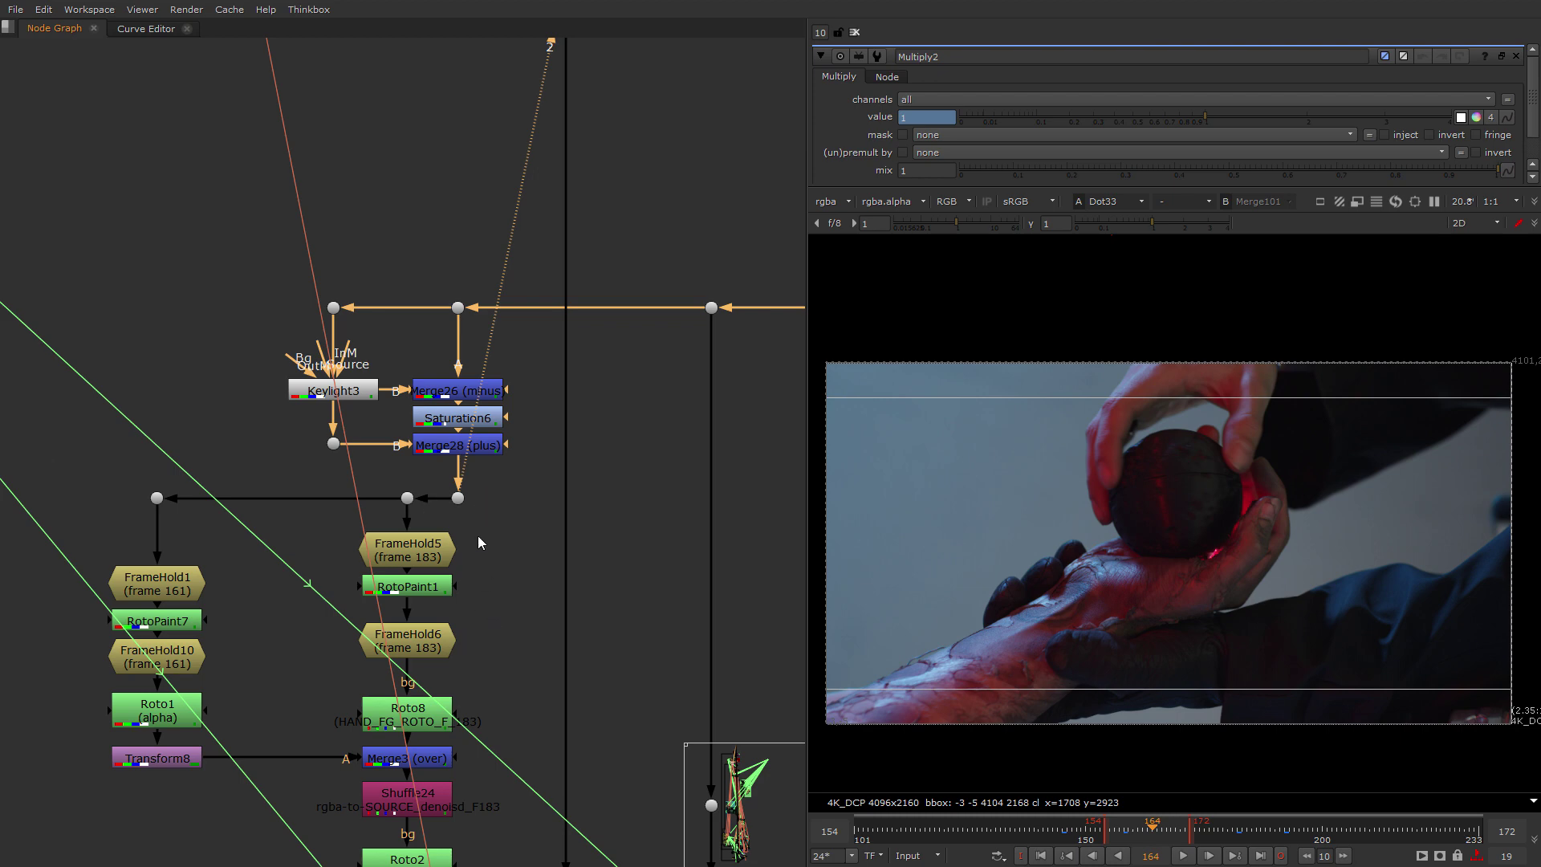
Open the properties of Keylight3 beside Merge26.
scroll(479, 536, "down", 2)
middle_click_drag(479, 537, 480, 415)
scroll(399, 290, "up", 3)
left_click_drag(529, 361, 520, 369)
left_click(365, 325)
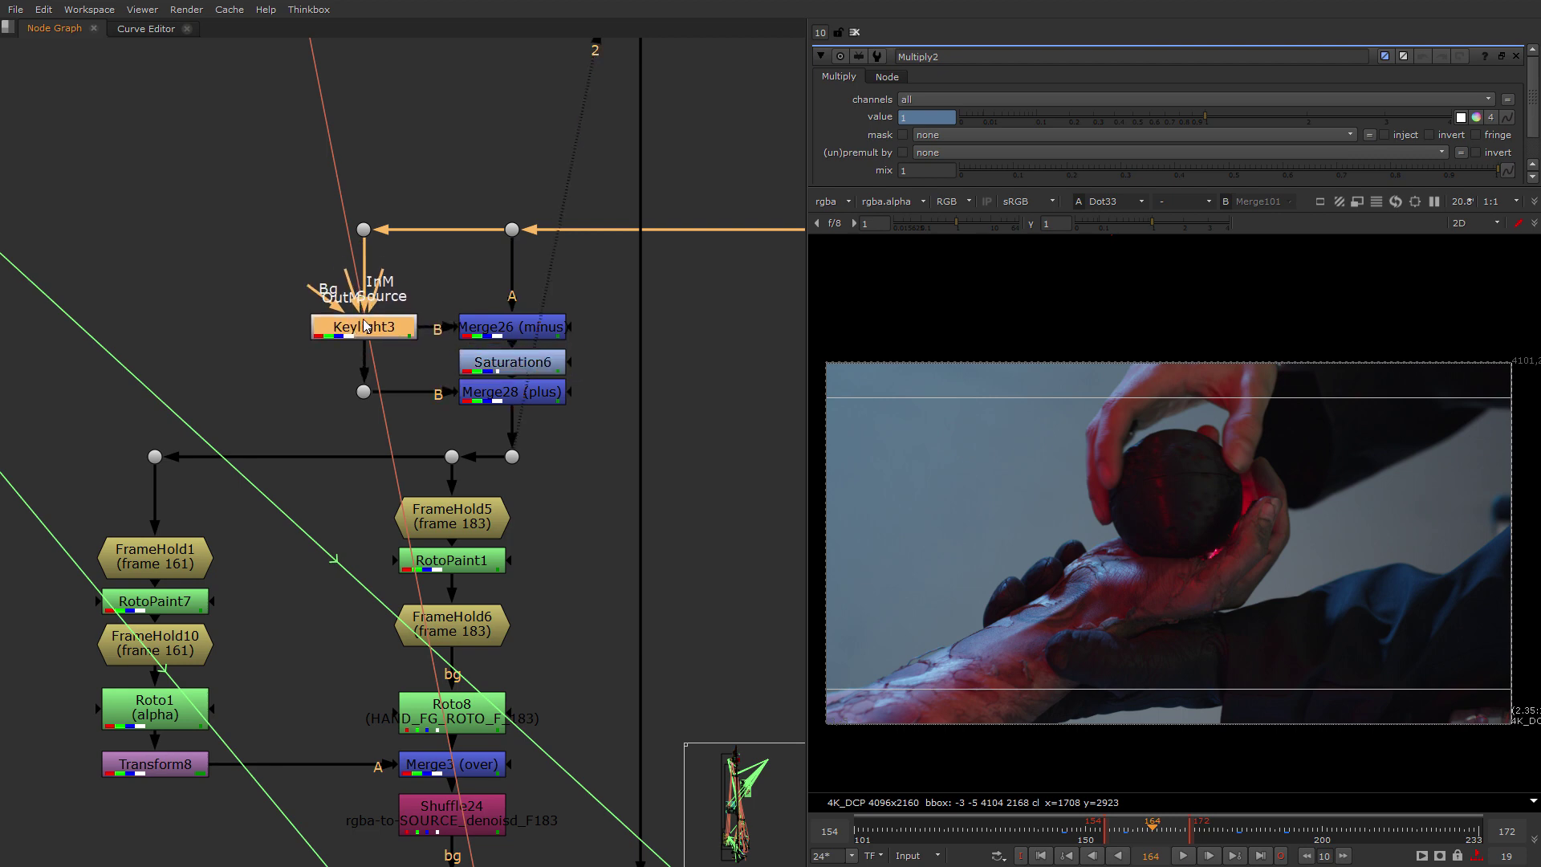
double_click(365, 325)
View the output of the Transform4 sphere offset and examine the FrameHold and RotoPaint branches feeding it.
scroll(386, 521, "down", 2)
middle_click_drag(385, 521, 438, 186)
left_click(518, 475)
key("2")
scroll(304, 241, "up", 3)
middle_click_drag(304, 242, 343, 392)
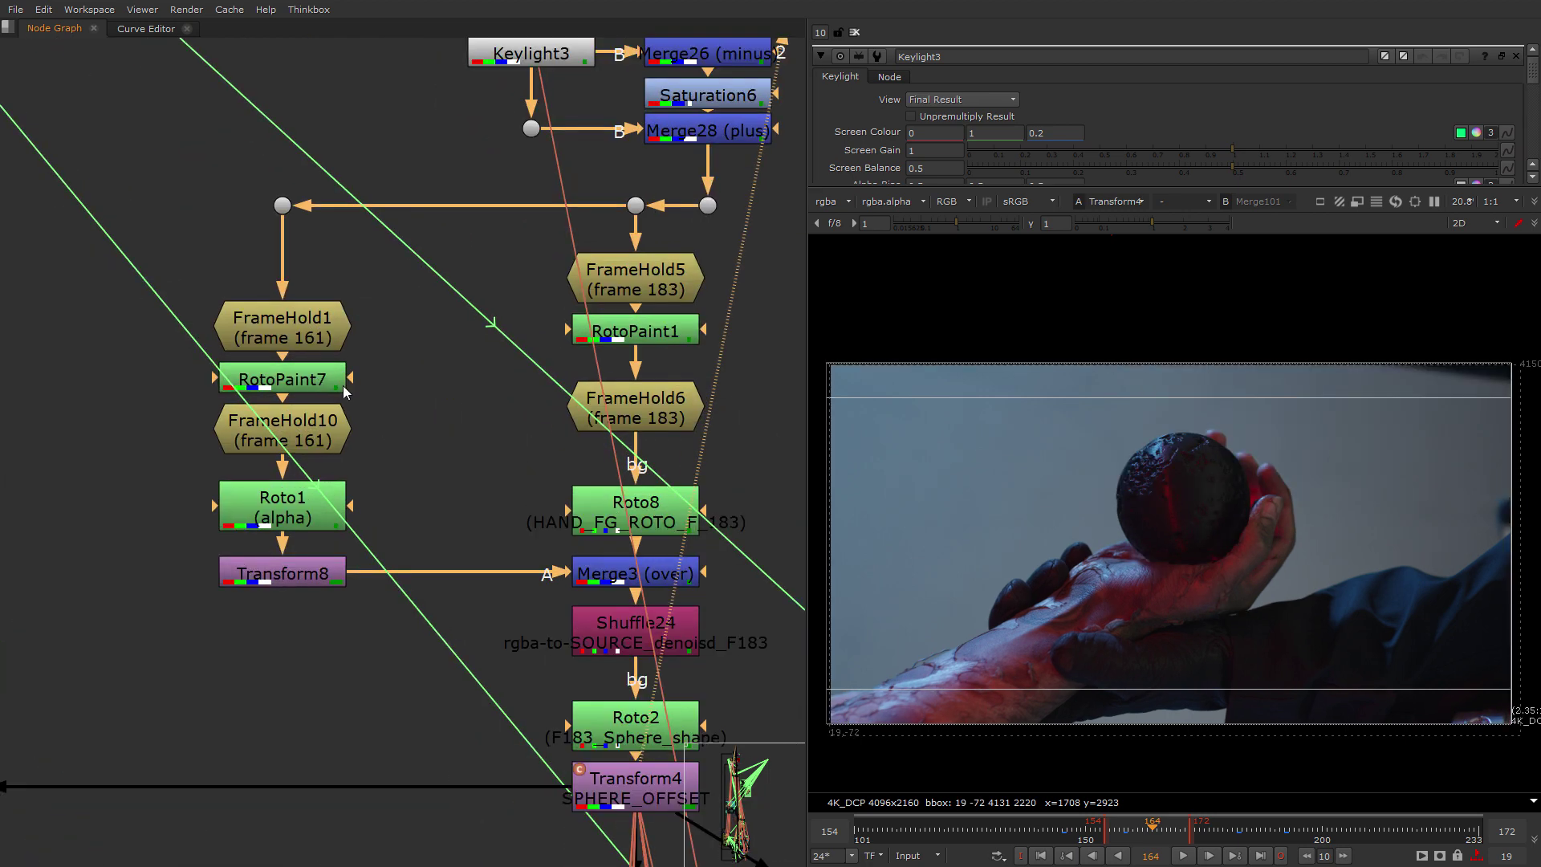
View the despilled plate at the dot above FrameHold5 and compare it with the Roto2 output at frame 183.
middle_click_drag(578, 372, 554, 453)
left_click(633, 364)
key("2")
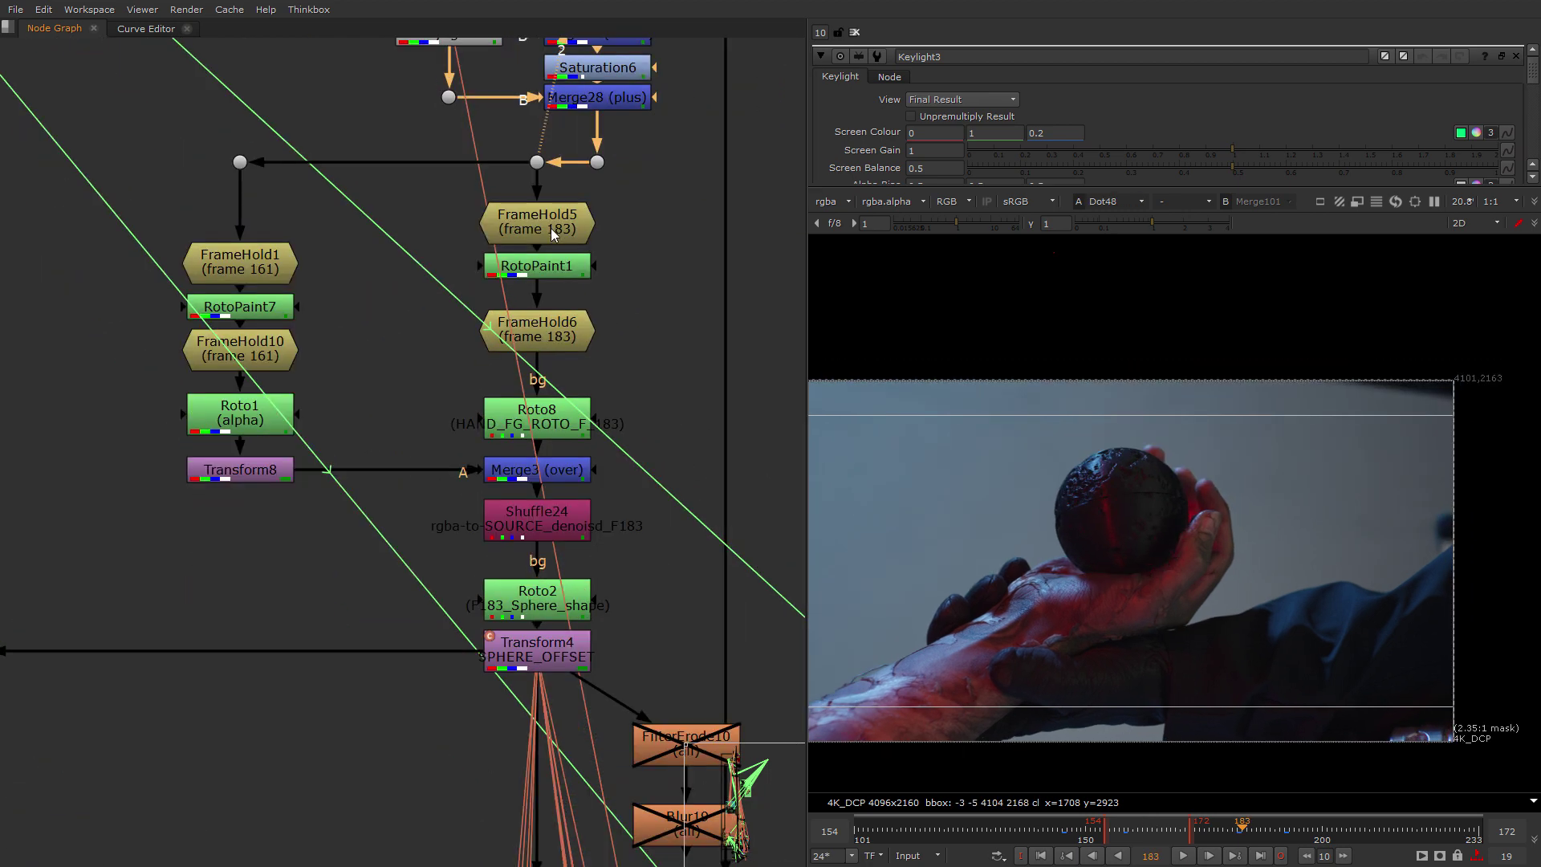
left_click(536, 604)
scroll(1143, 552, "up", 3)
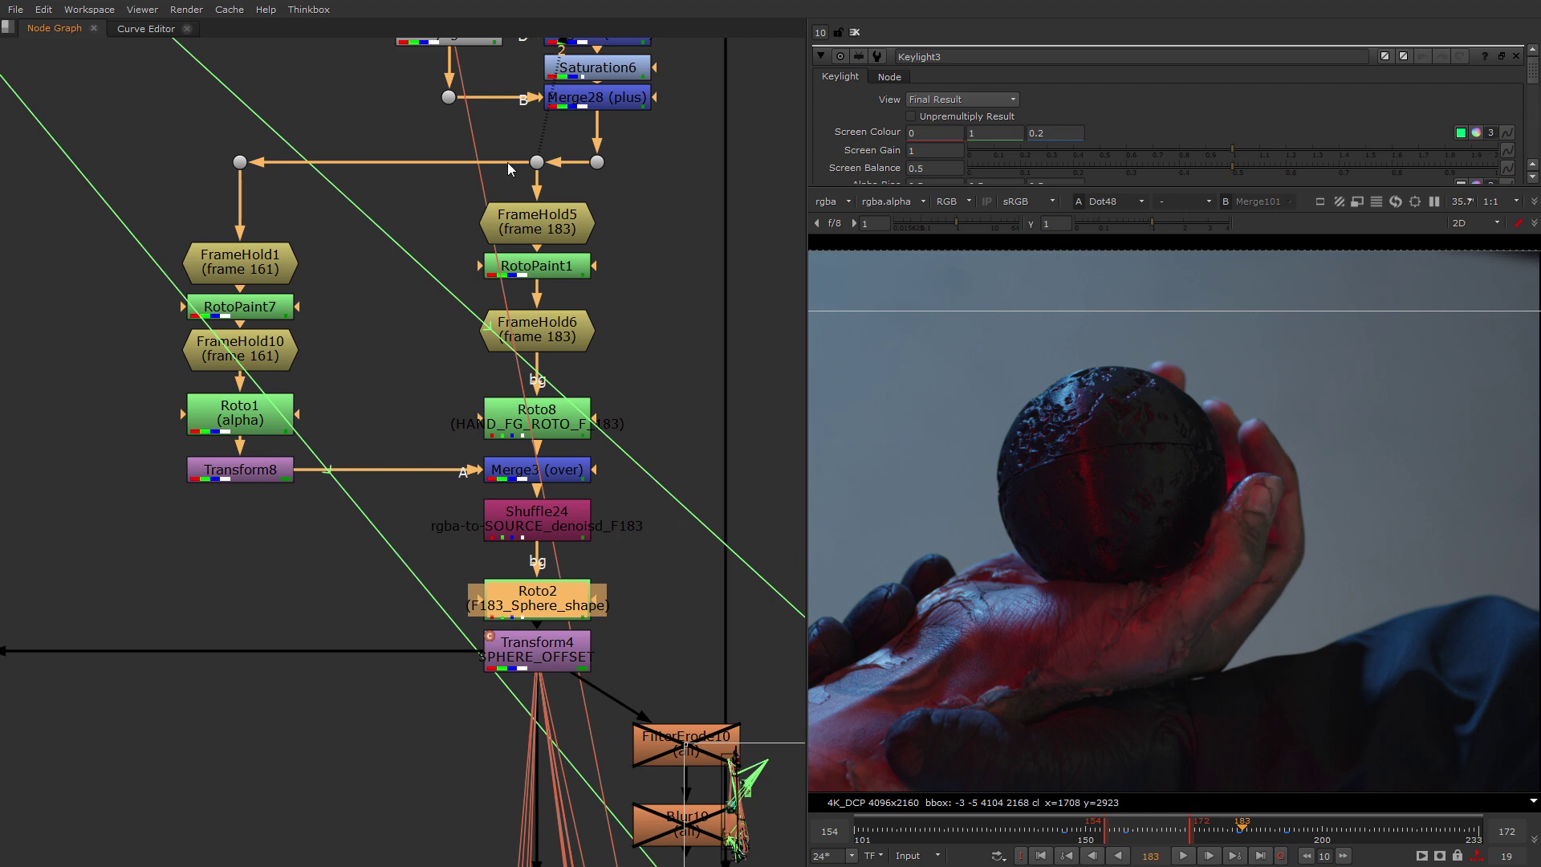
key("1")
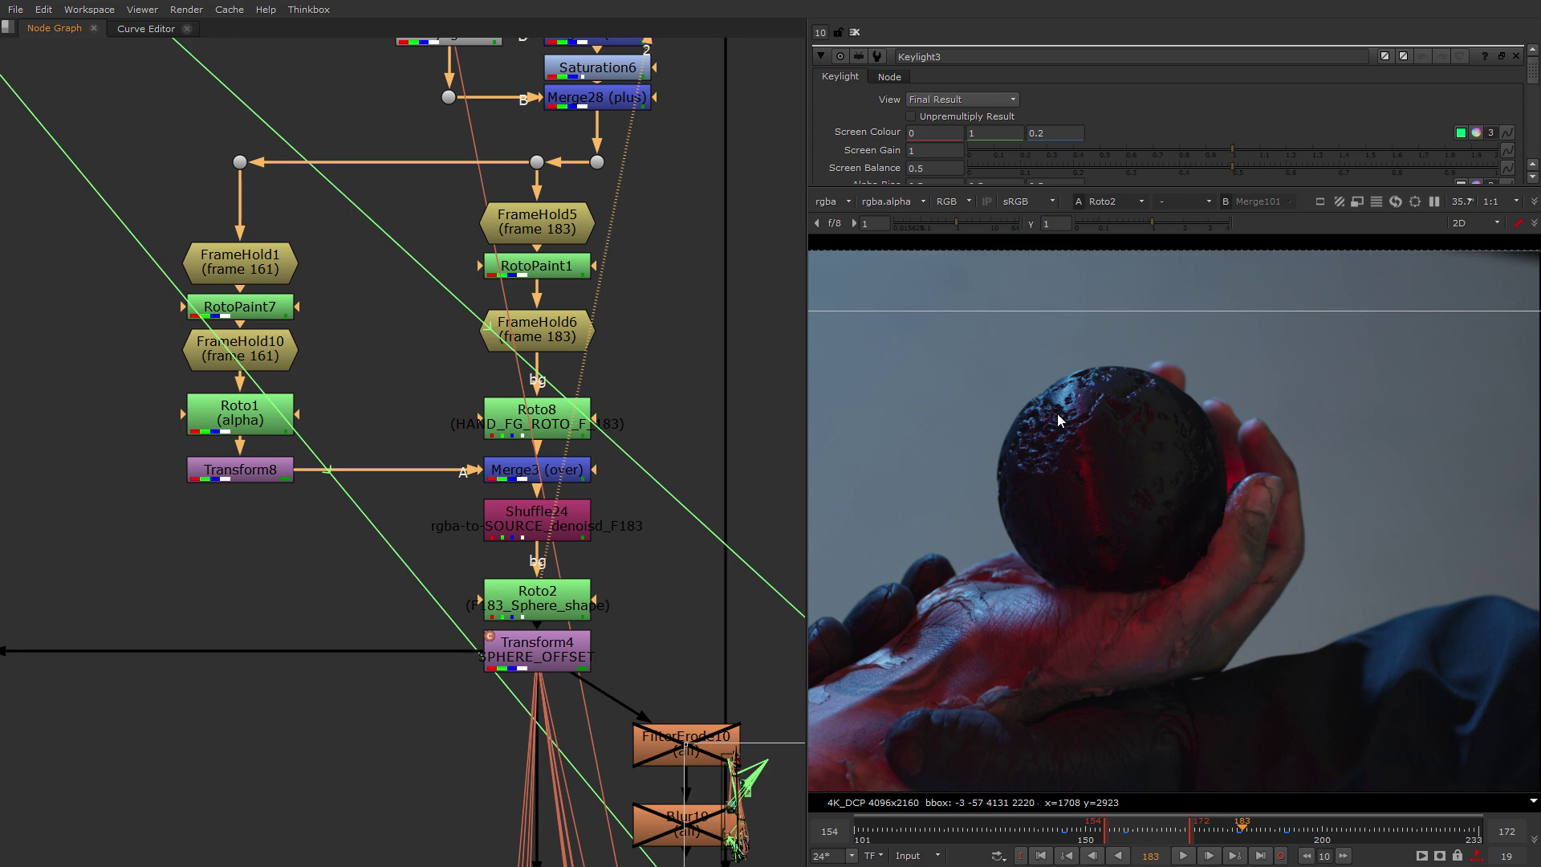
View the Transform4 sphere offset and check its alpha channel.
scroll(595, 607, "down", 4)
left_click(574, 614)
key("2")
key("a")
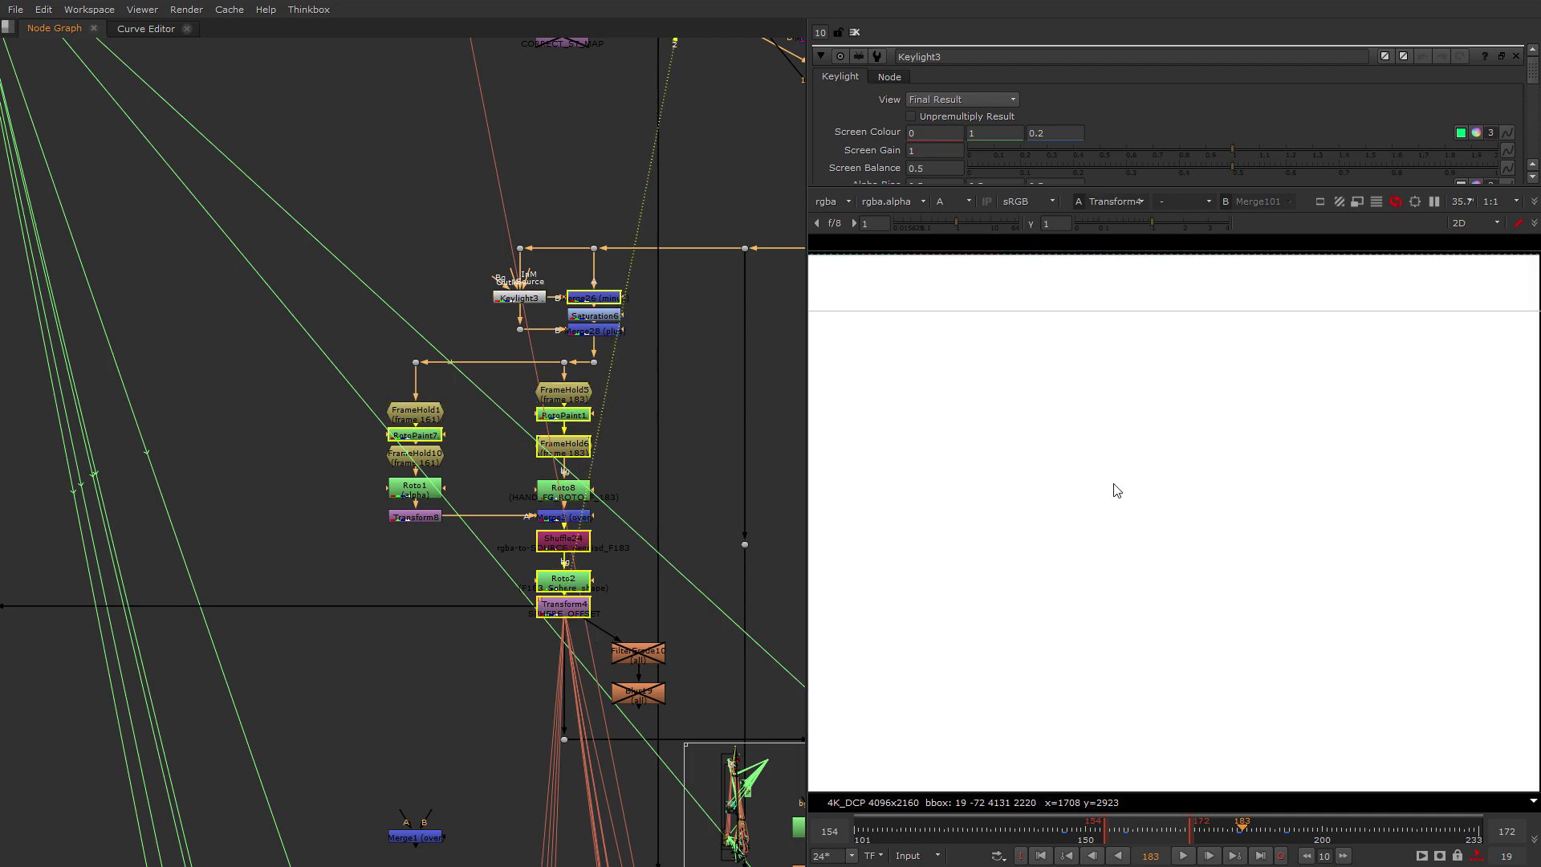
key("a")
View the output of Switch2 below the Merge15, Transform_MatchMove4 and Merge17 chain.
scroll(554, 674, "down", 3)
middle_click_drag(552, 728, 278, 388)
key("1")
scroll(599, 485, "up", 3)
left_click(629, 475)
key("1")
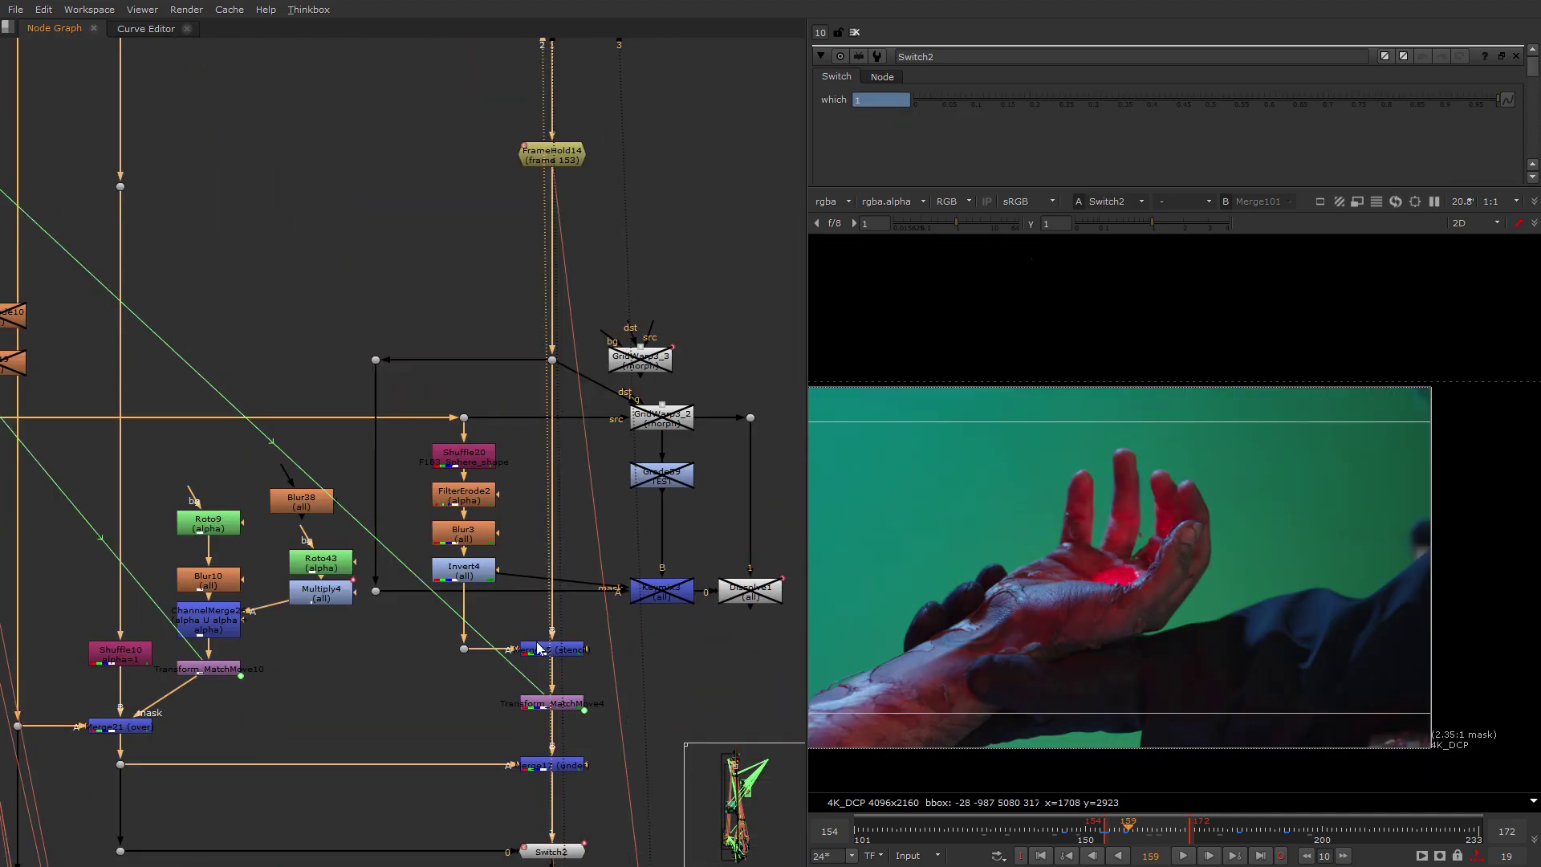
middle_click_drag(560, 650, 614, 438)
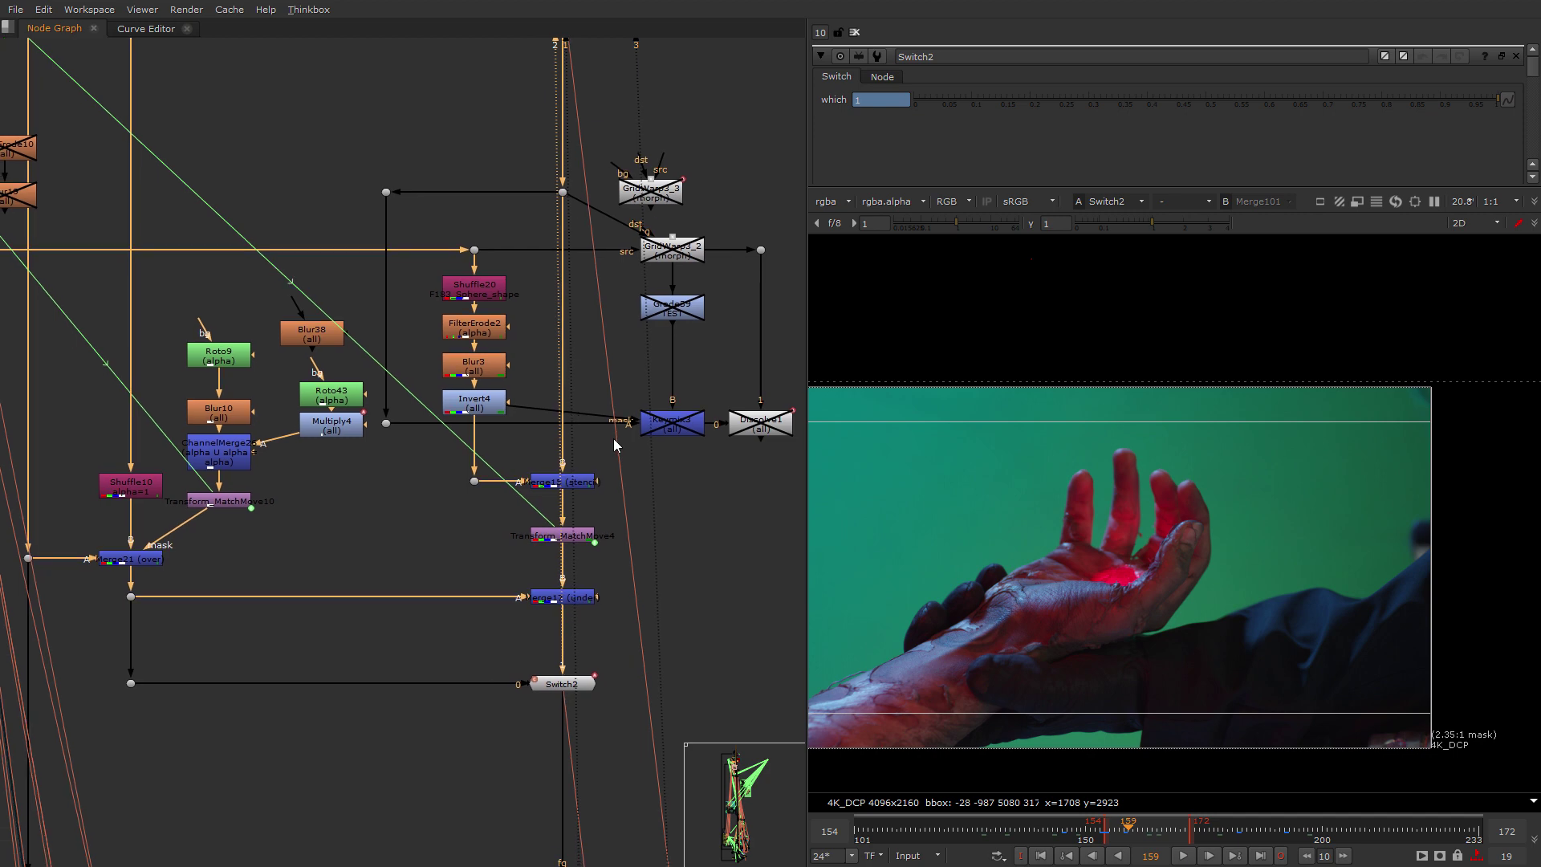
Move FrameHold14 slightly further down its pipe and view its output.
left_click_drag(602, 448, 534, 551)
left_click(568, 686)
scroll(624, 568, "down", 1)
middle_click_drag(598, 277, 590, 525)
left_click_drag(564, 333, 565, 372)
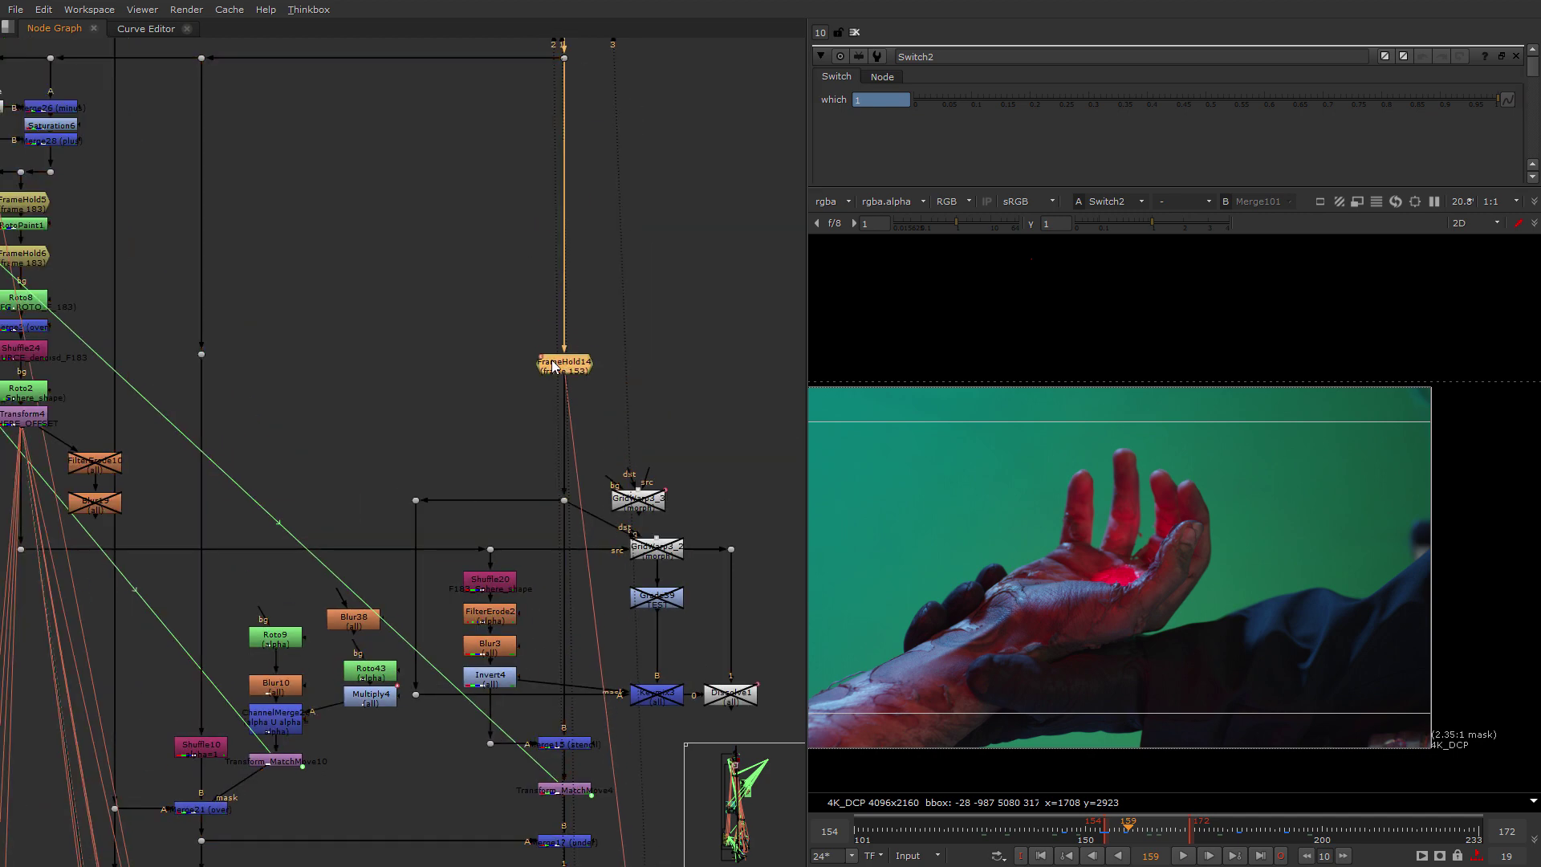
key("1")
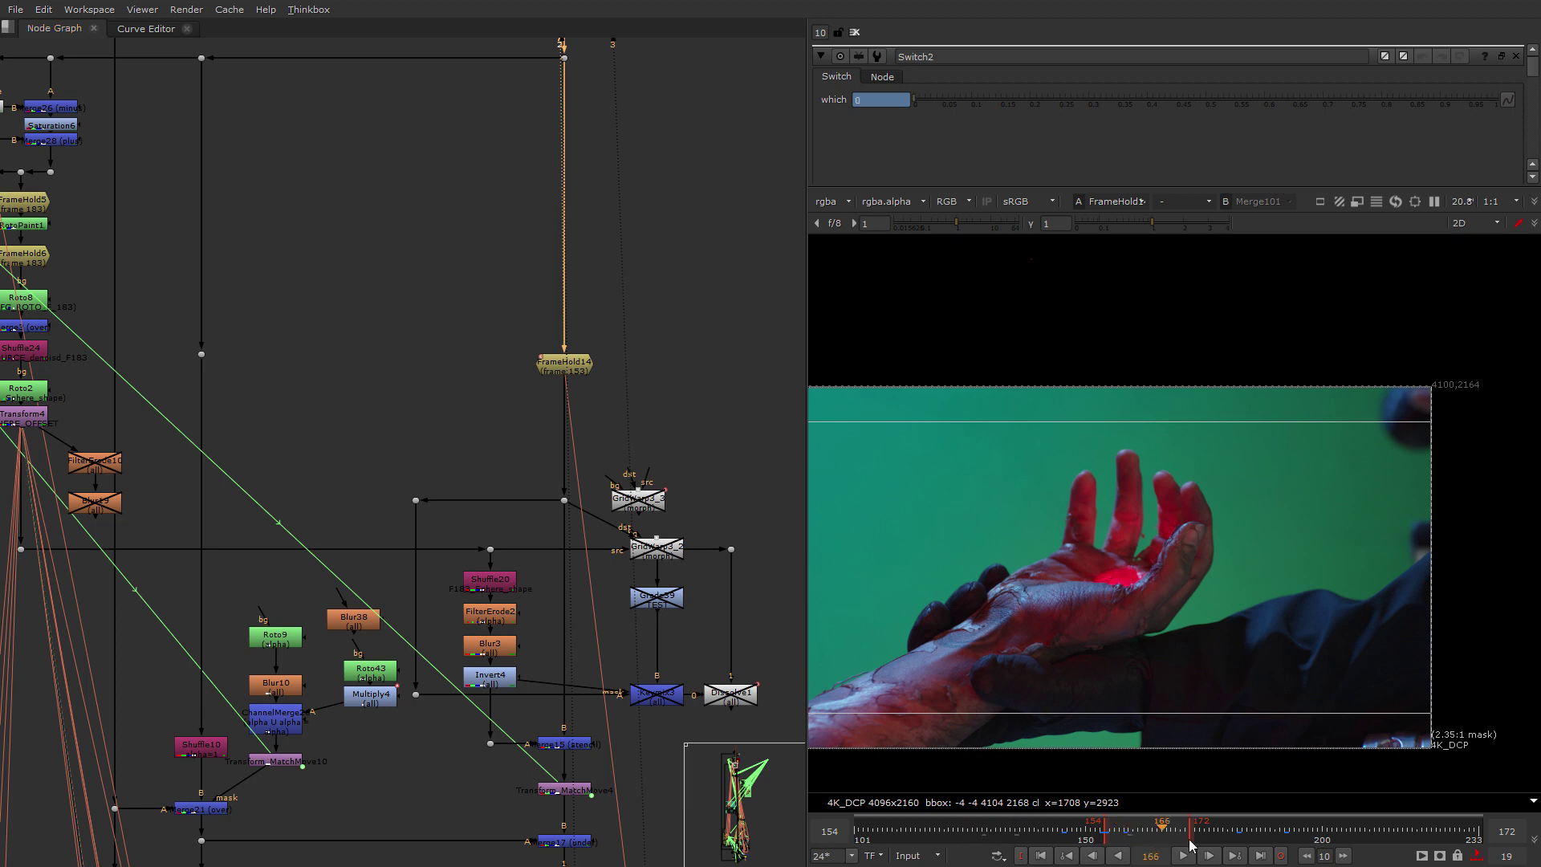
View the Merge15 stencil result below FrameHold14.
left_click(565, 742)
middle_click_drag(561, 727, 611, 499)
key("1")
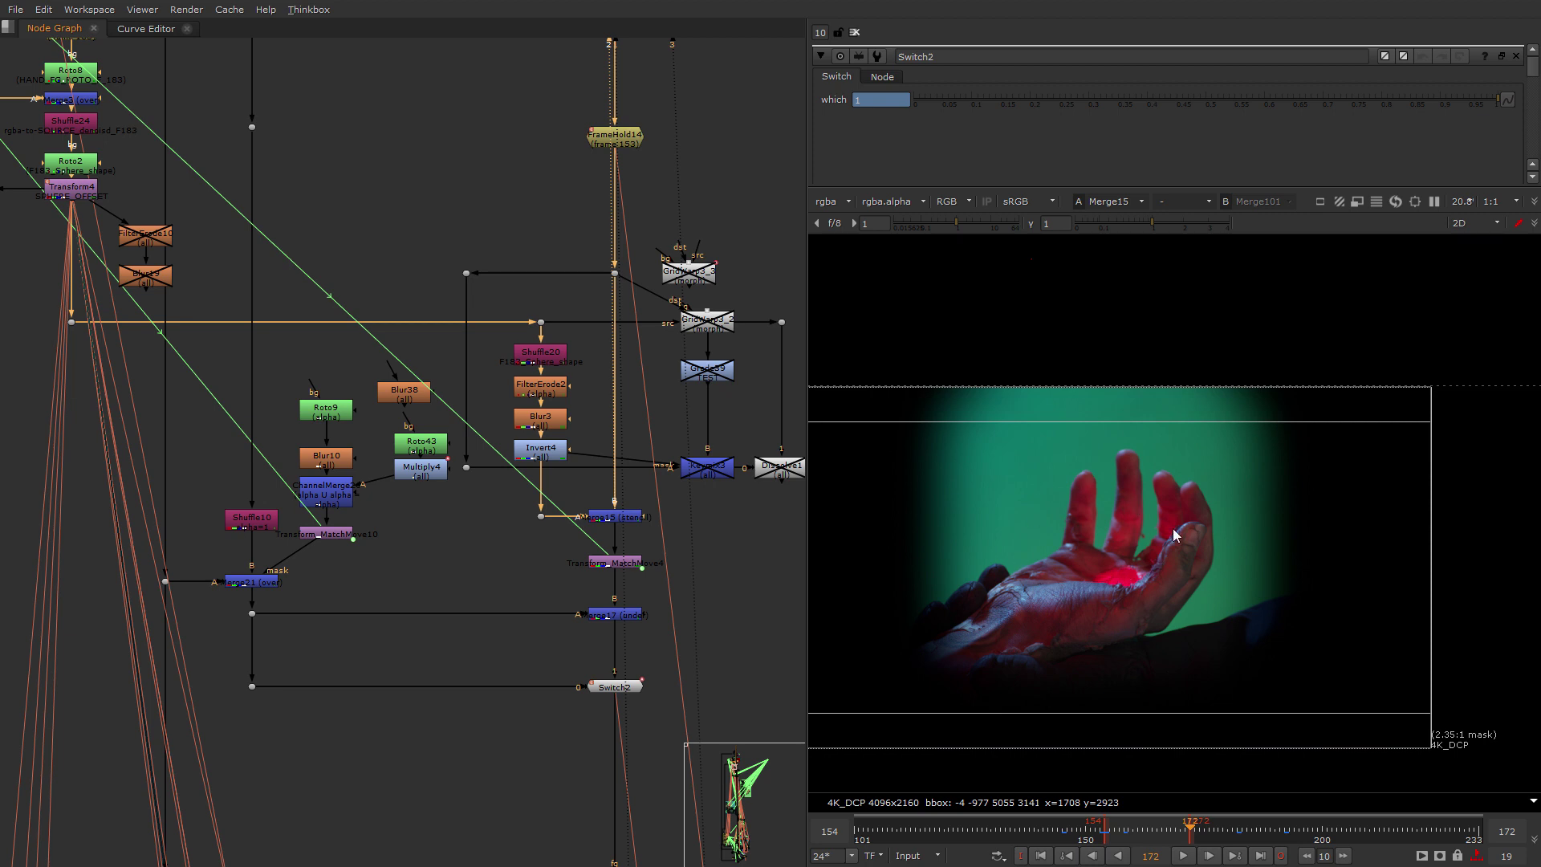
View the Switch2 result again and check it at several frames up to frame 201.
left_click(623, 689)
key("1")
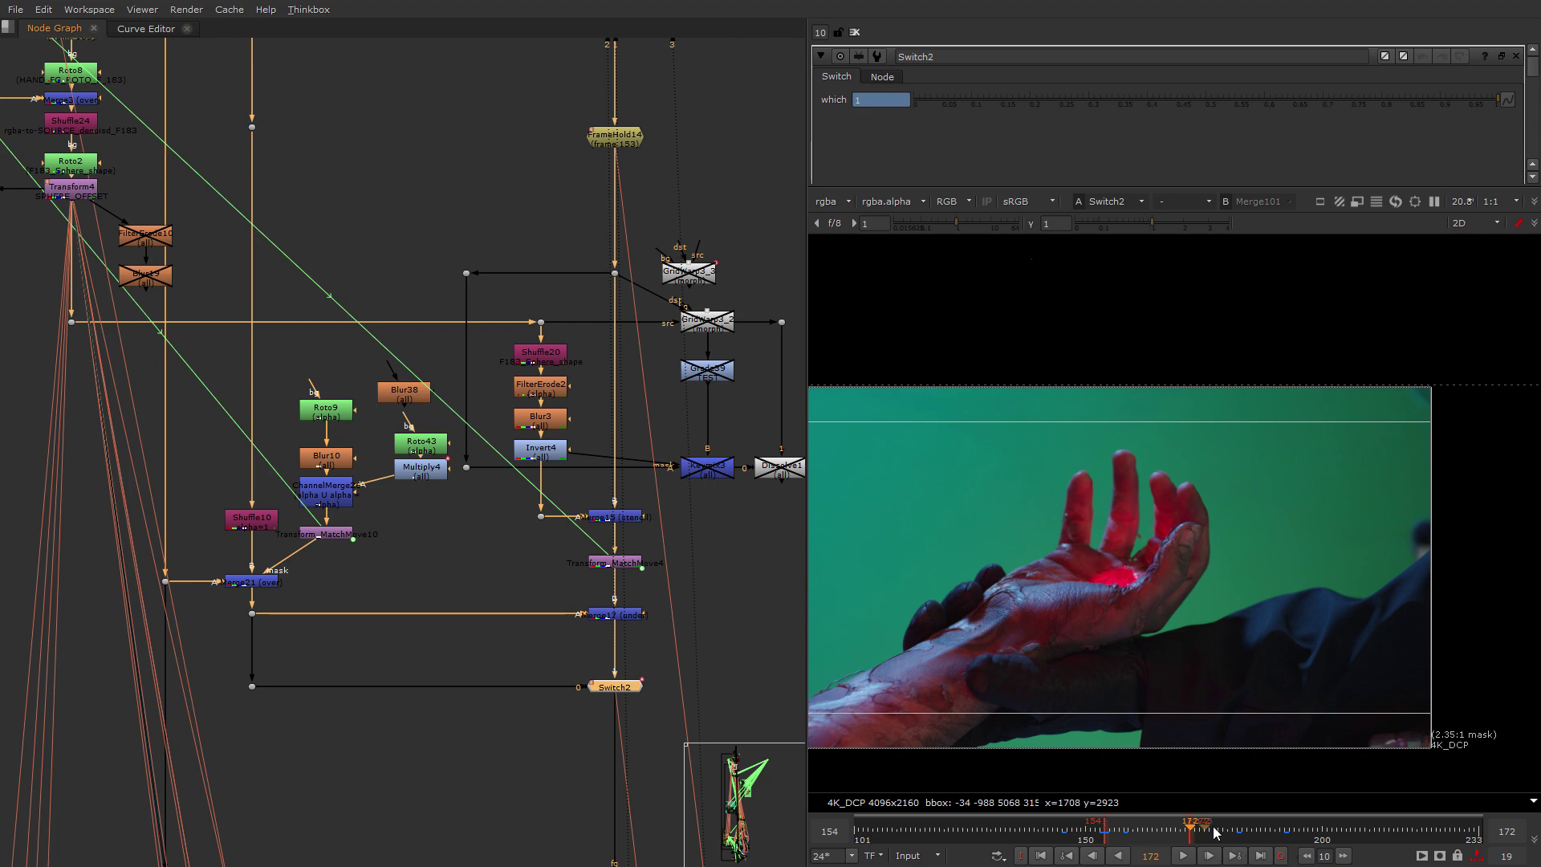
left_click(1063, 833)
left_click(1157, 833)
left_click(1325, 834)
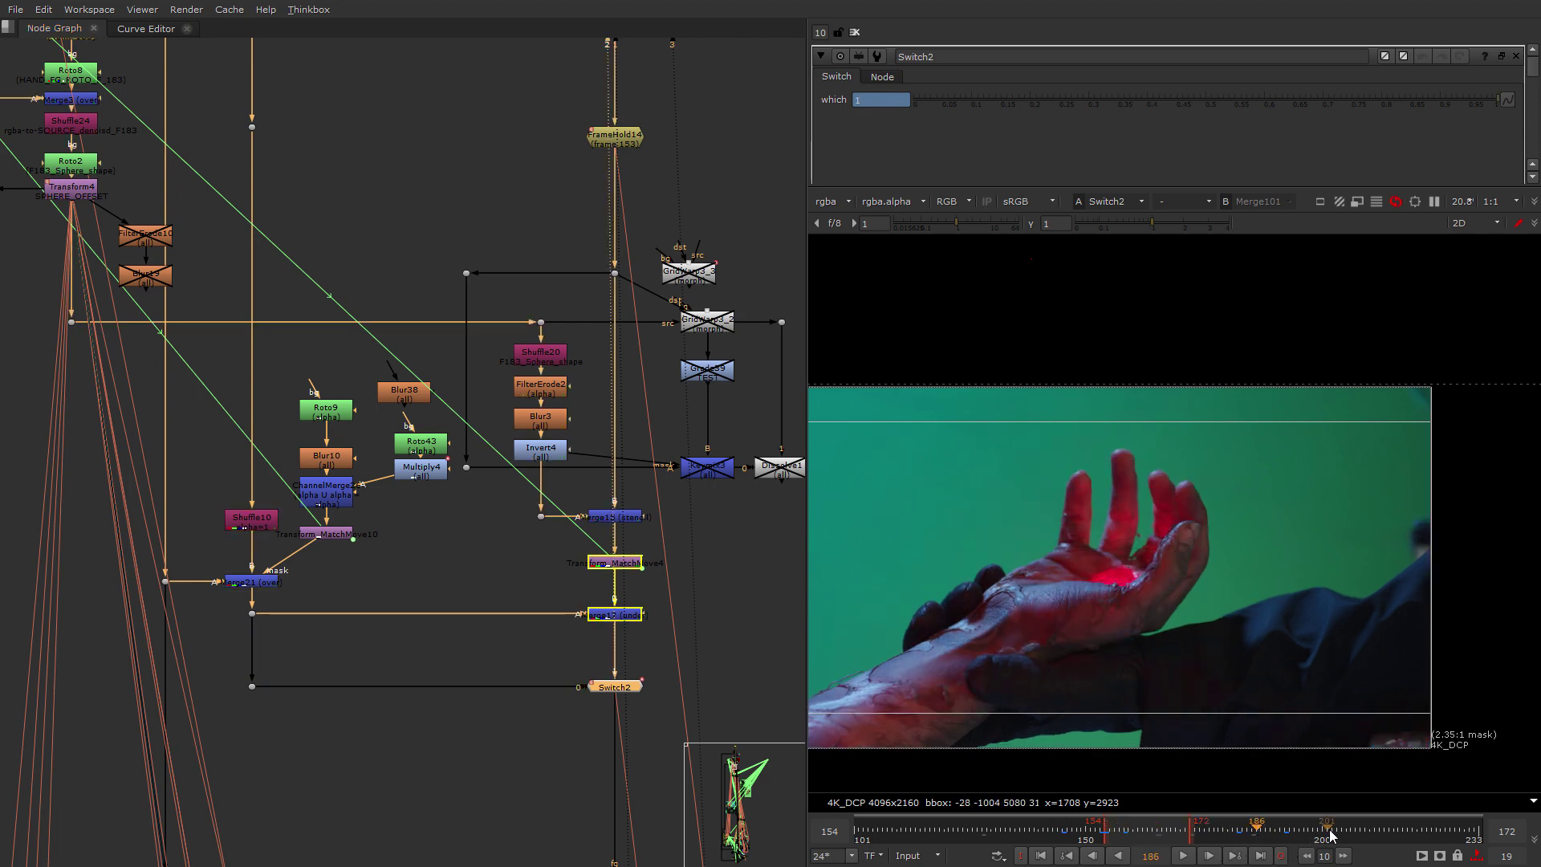
Move Transform_MatchMove4 slightly further down between Merge15 and Merge17.
scroll(598, 575, "up", 2)
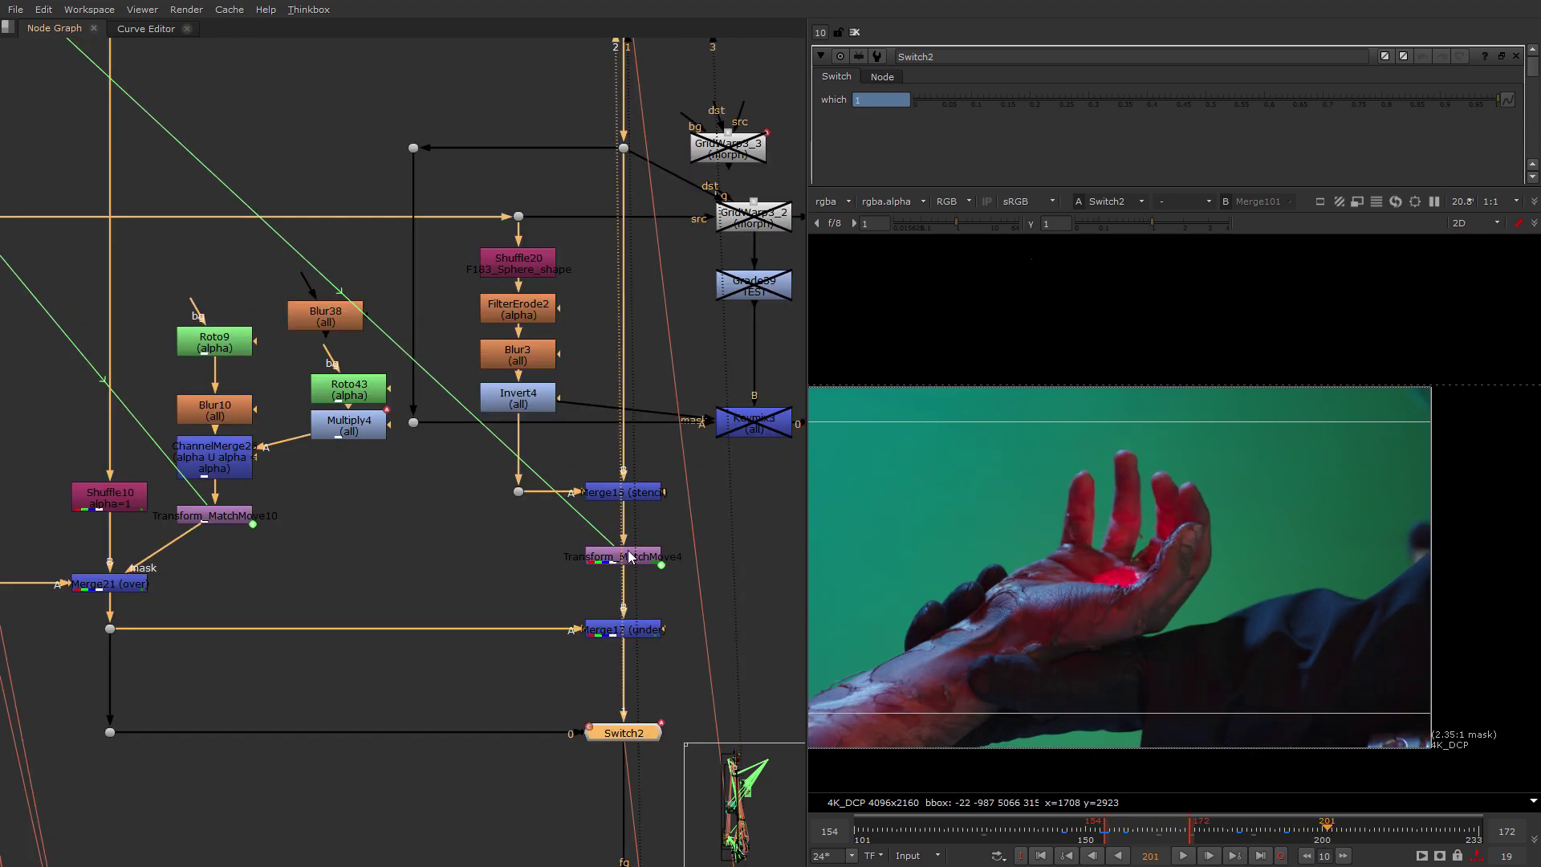
left_click_drag(628, 550, 627, 560)
scroll(634, 365, "up", 1)
middle_click_drag(634, 365, 647, 594)
middle_click_drag(618, 798, 579, 483)
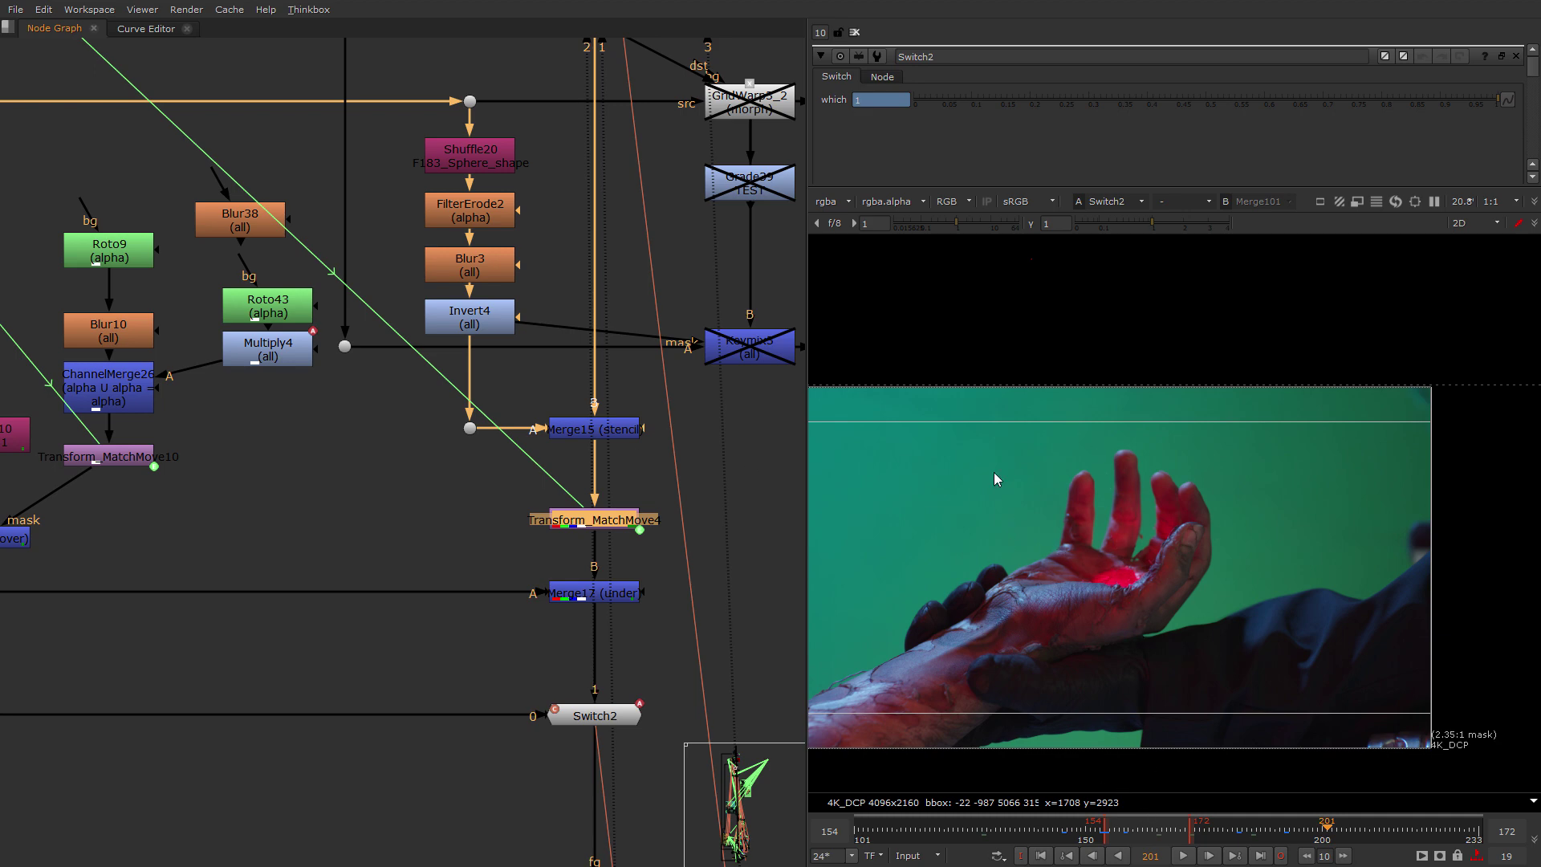
Examine the branches feeding Switch2, the sections upstream of FrameHold14 and the keying section below.
scroll(581, 756, "down", 2)
middle_click_drag(581, 756, 600, 555)
left_click(623, 532)
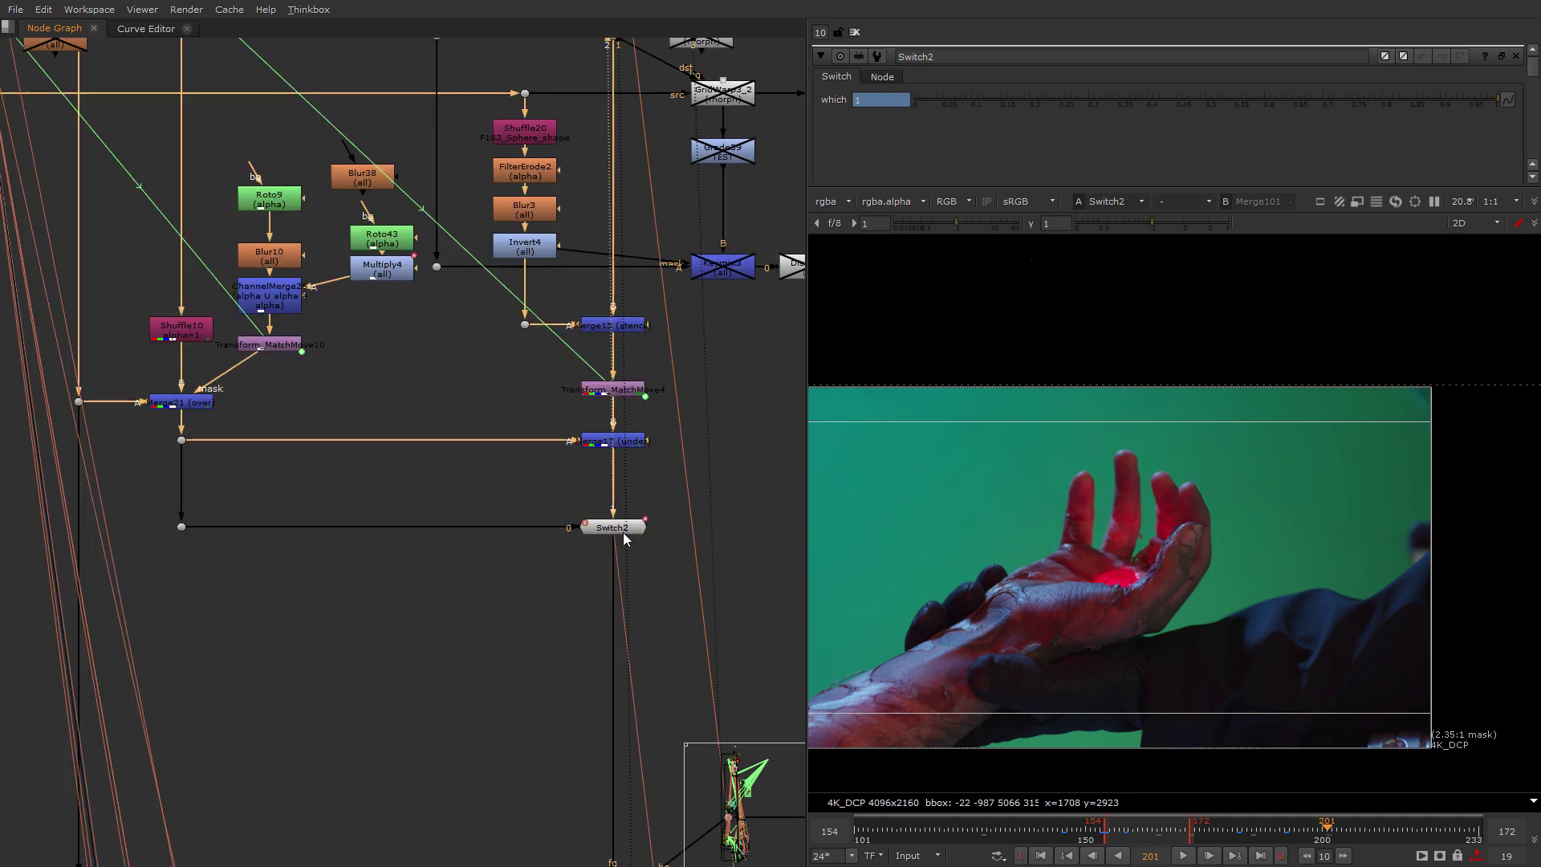
scroll(615, 670, "down", 3)
middle_click_drag(638, 769, 583, 447)
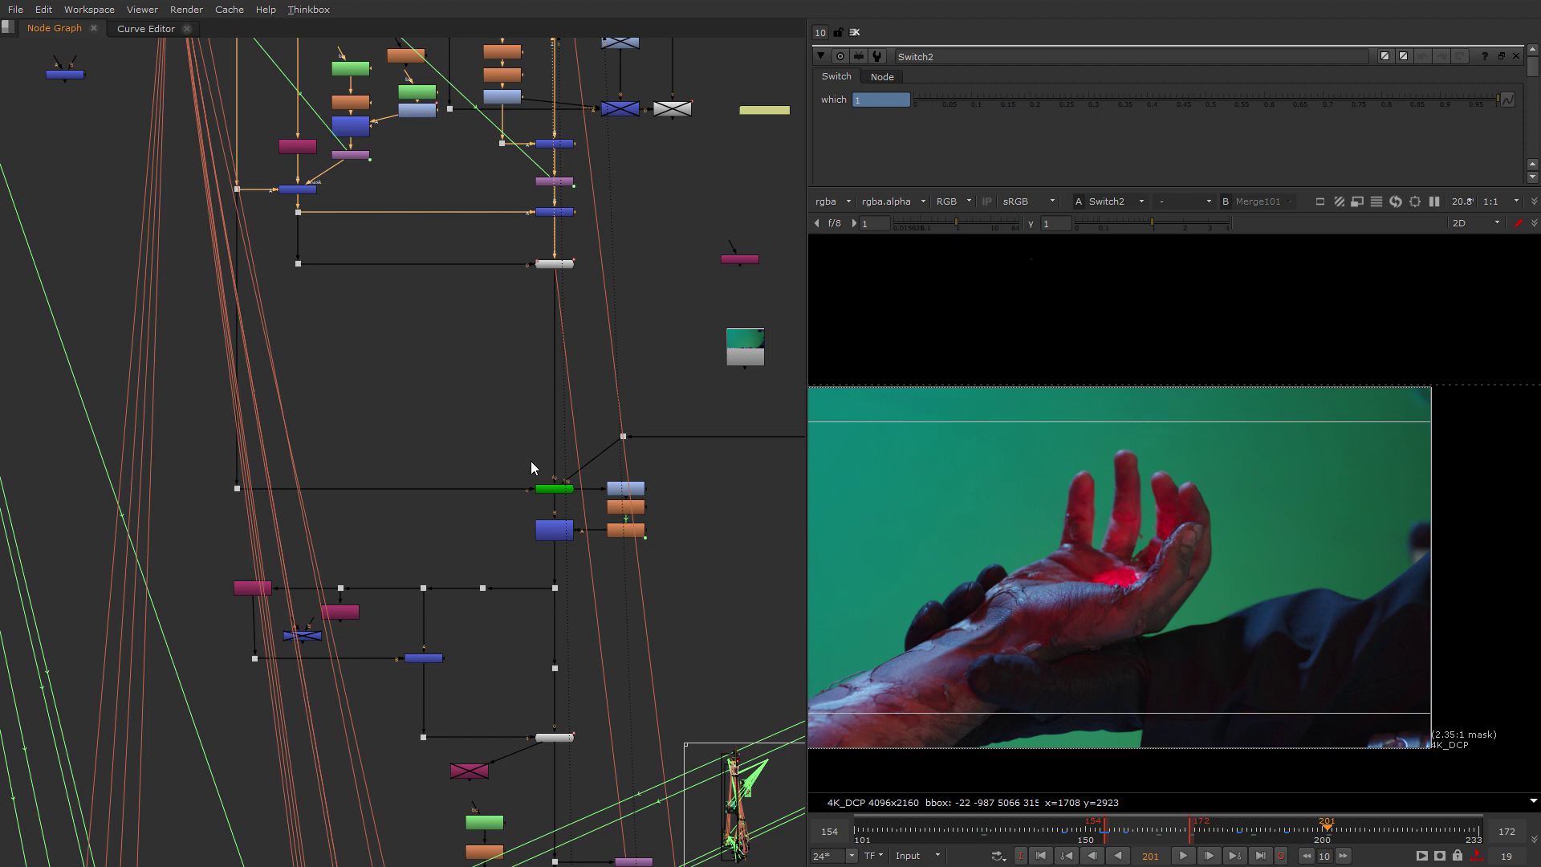
middle_click_drag(555, 259, 531, 462)
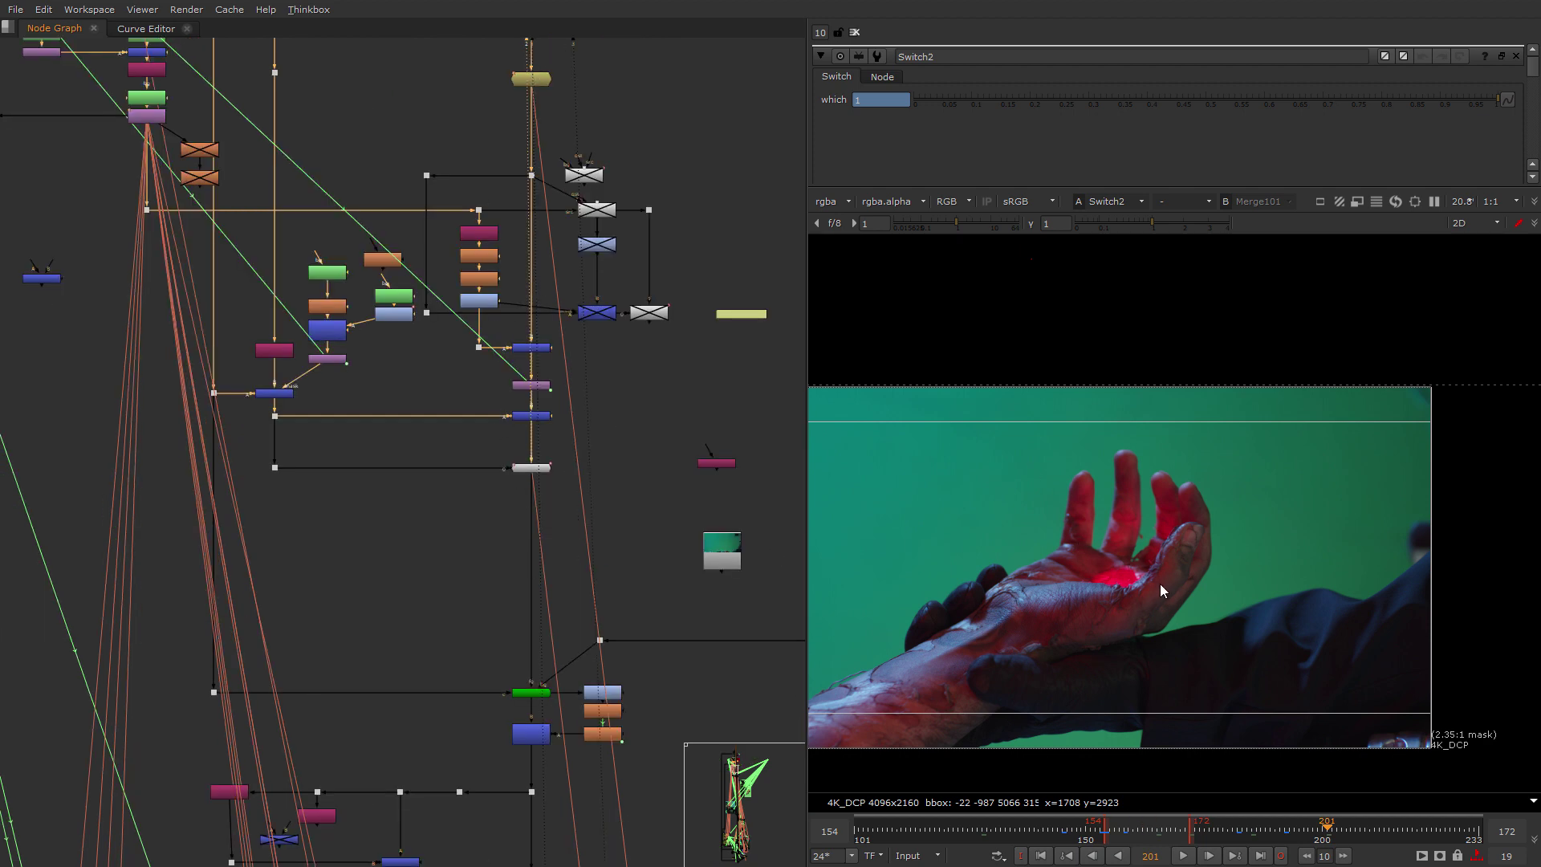
middle_click_drag(447, 415, 489, 622)
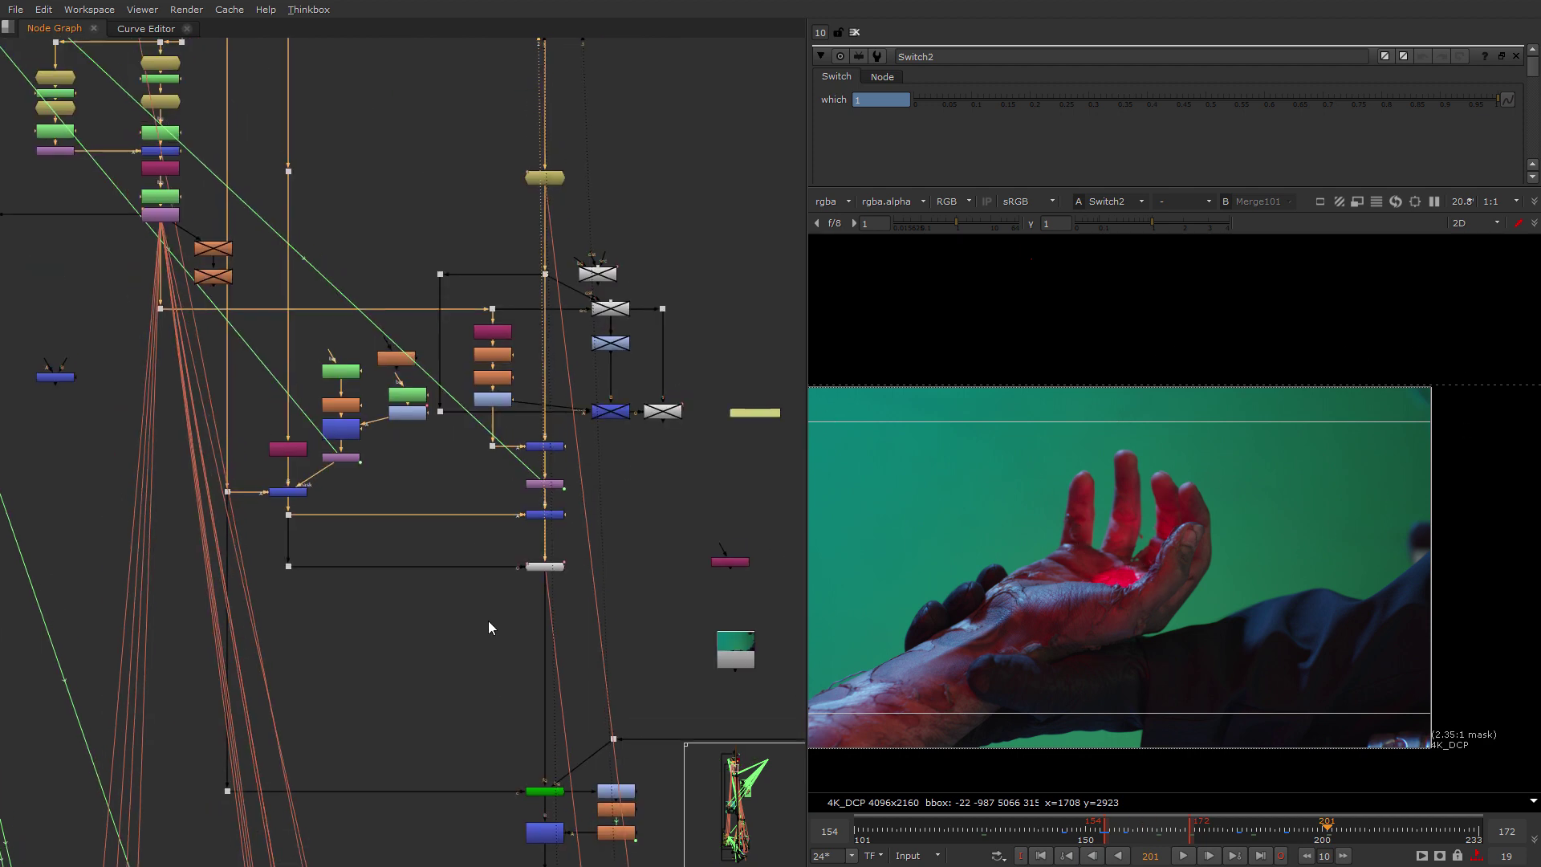
middle_click_drag(649, 615, 665, 351)
scroll(718, 541, "up", 2)
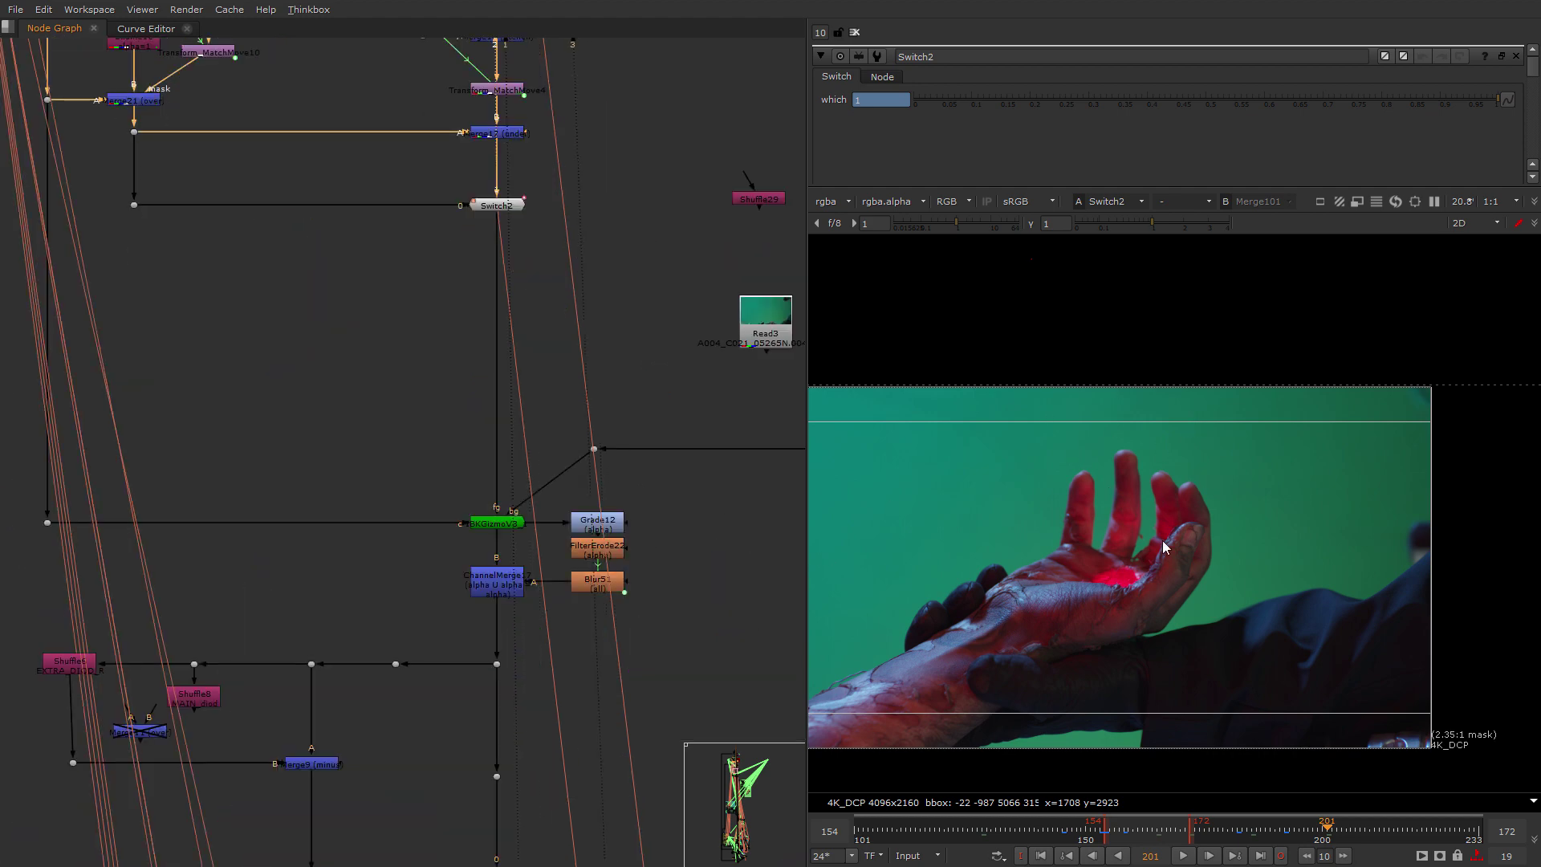
middle_click_drag(566, 229, 520, 632)
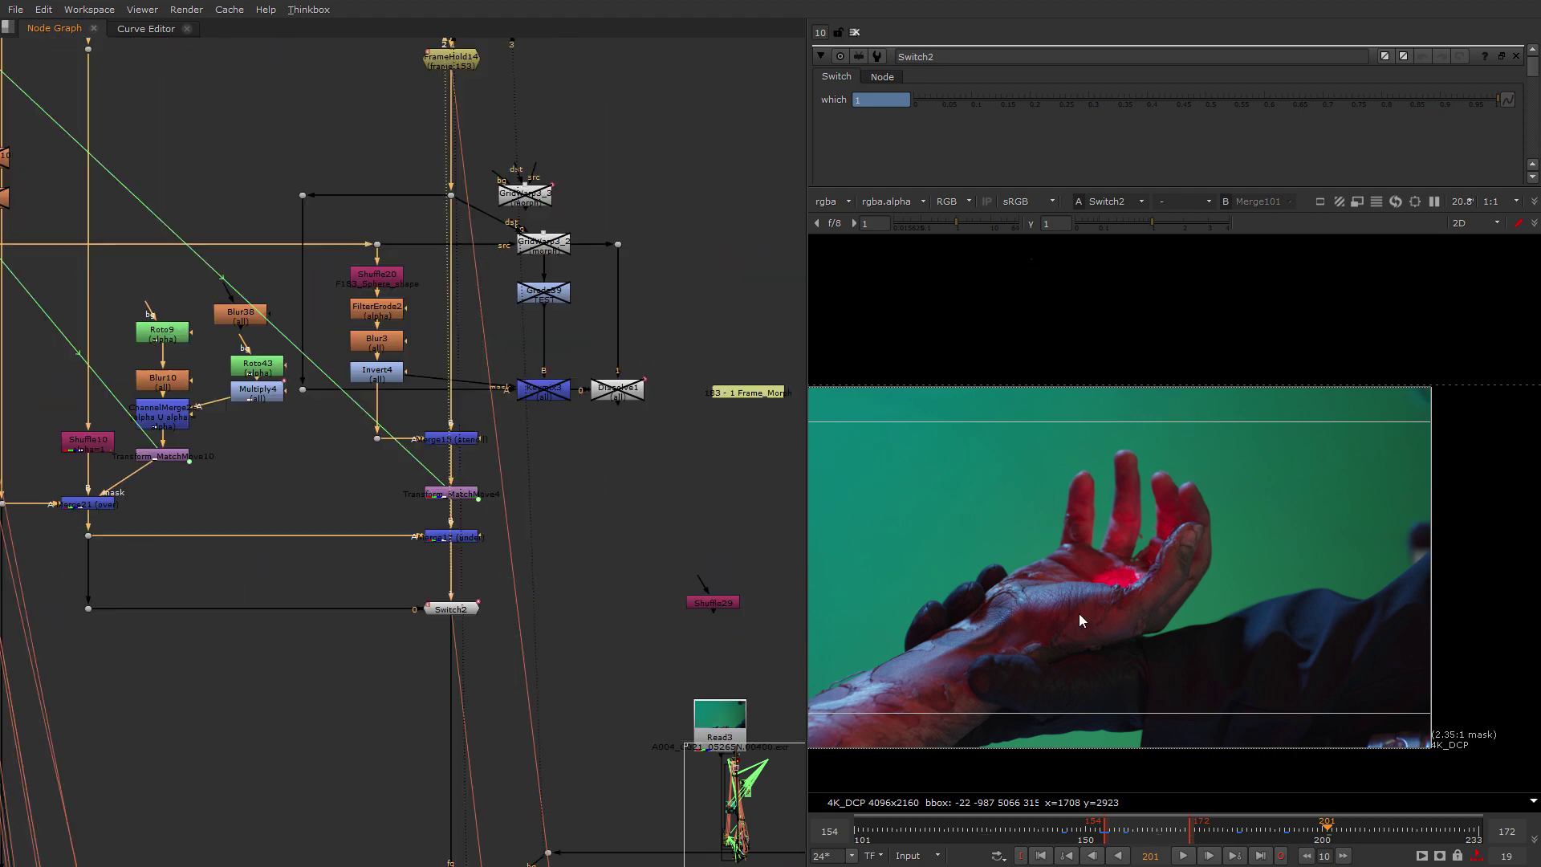
middle_click_drag(483, 100, 537, 279)
scroll(537, 278, "up", 1)
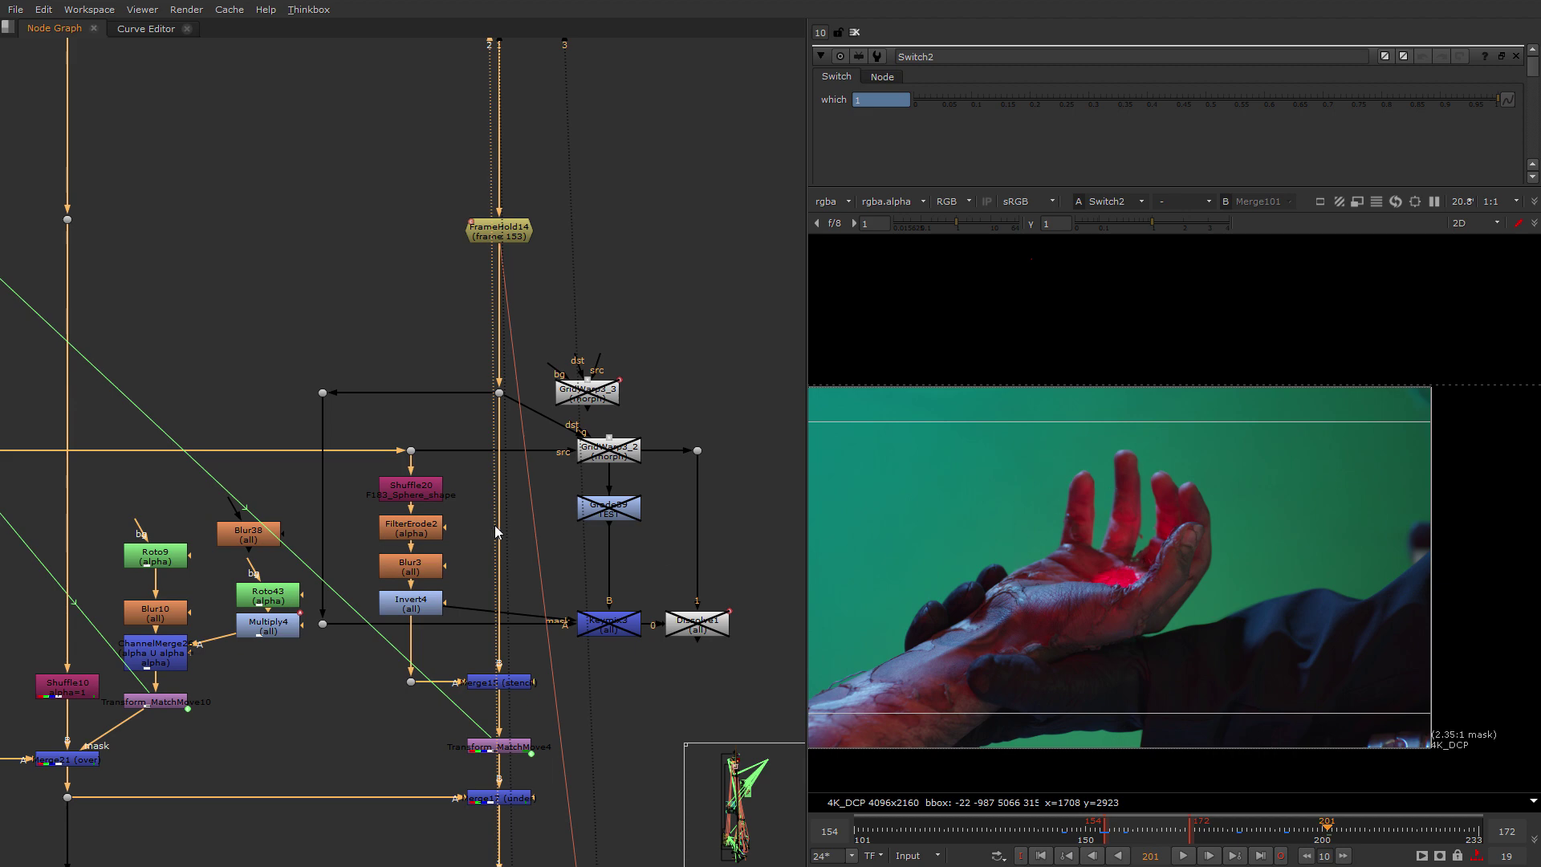
scroll(495, 525, "down", 8)
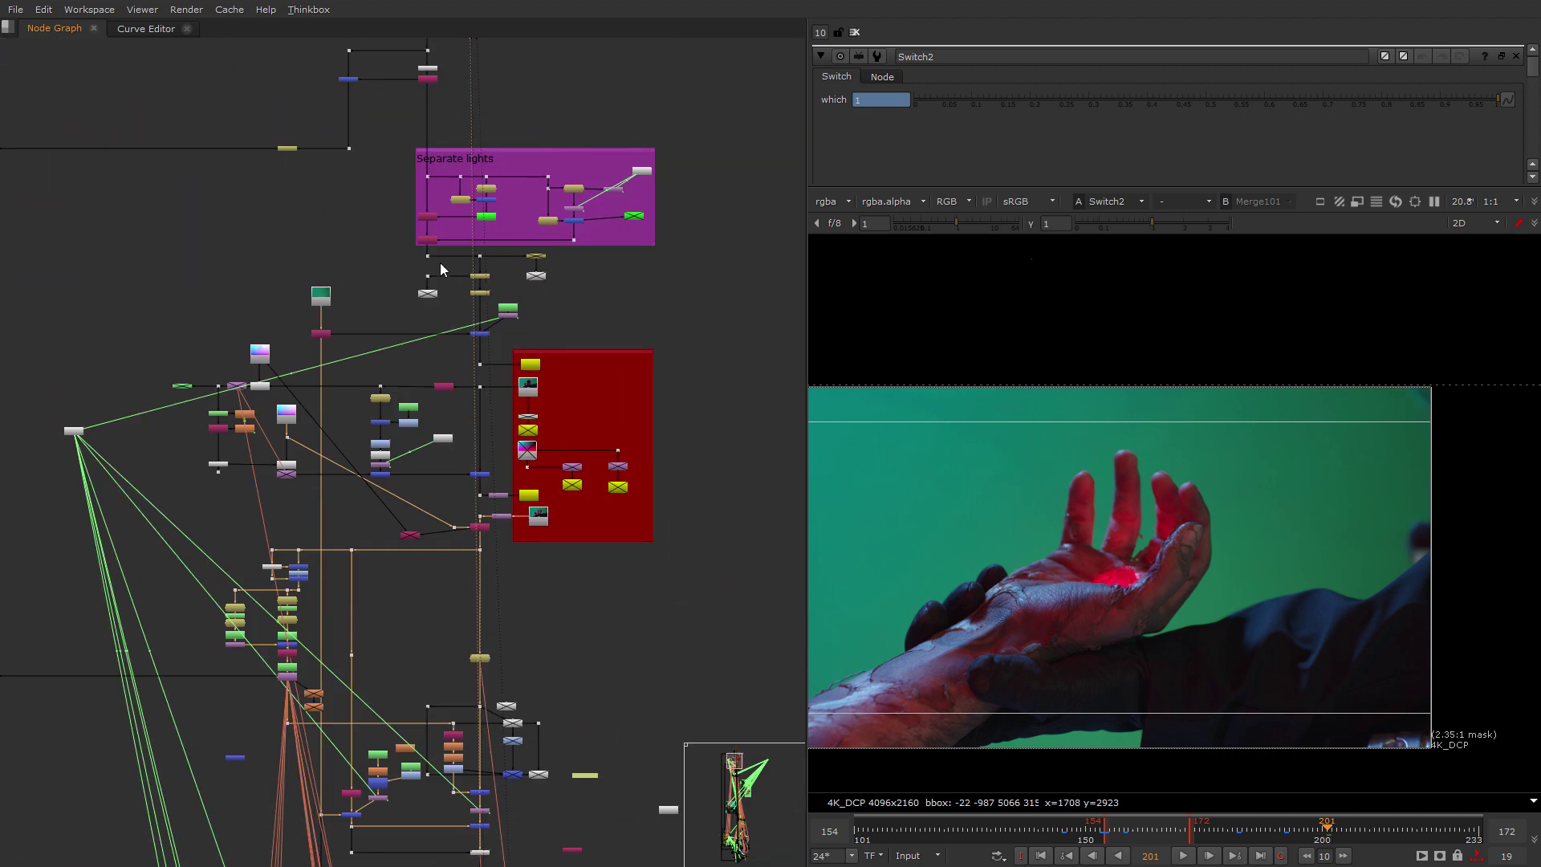
scroll(507, 839, "up", 8)
middle_click_drag(508, 840, 603, 696)
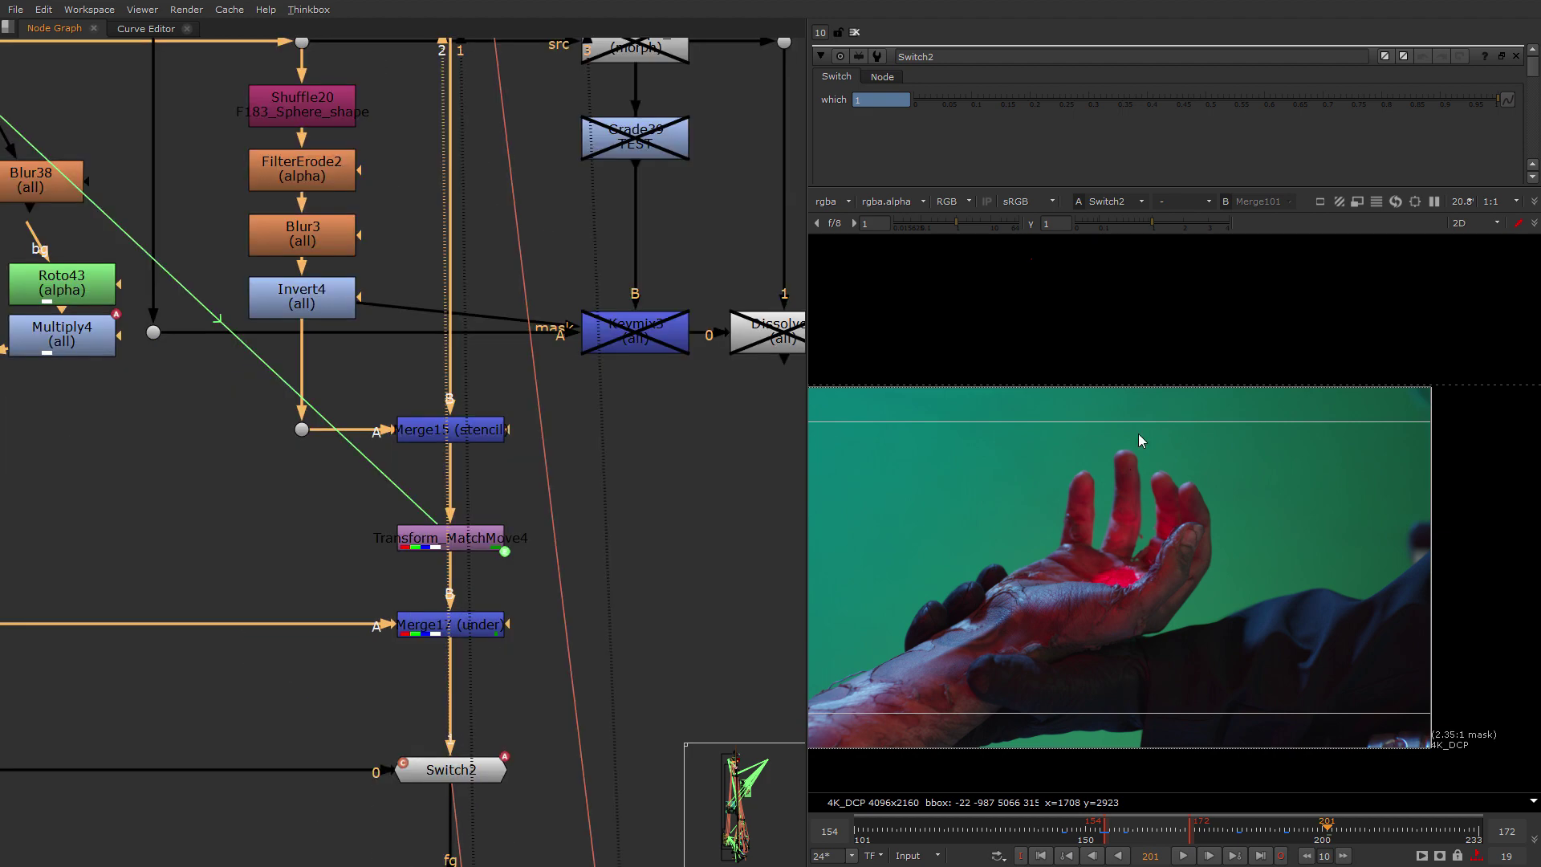
scroll(467, 553, "down", 5)
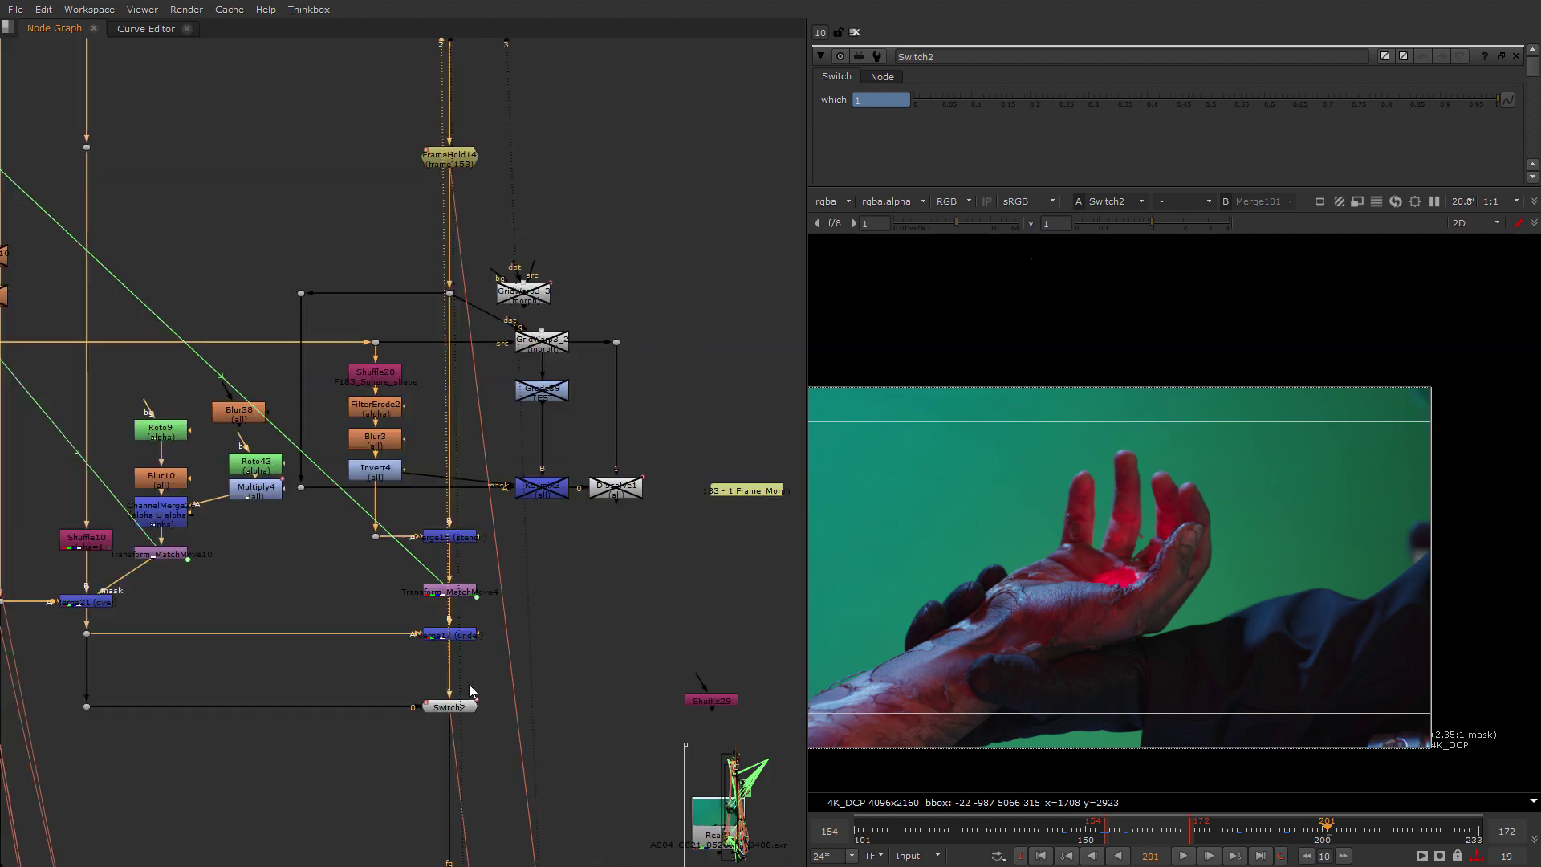
scroll(640, 546, "up", 3)
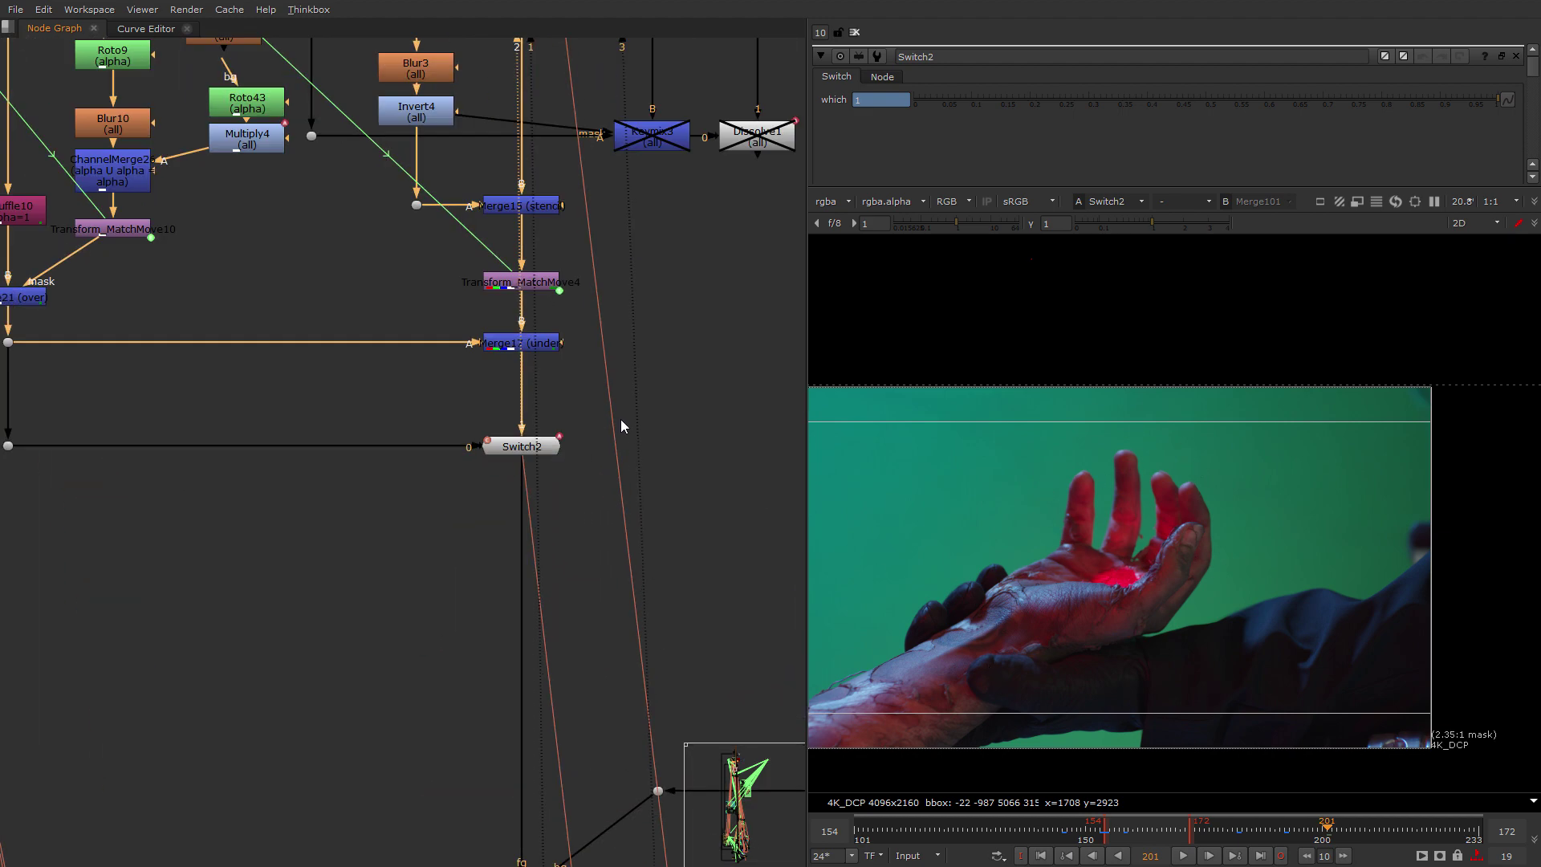
scroll(517, 494, "down", 5)
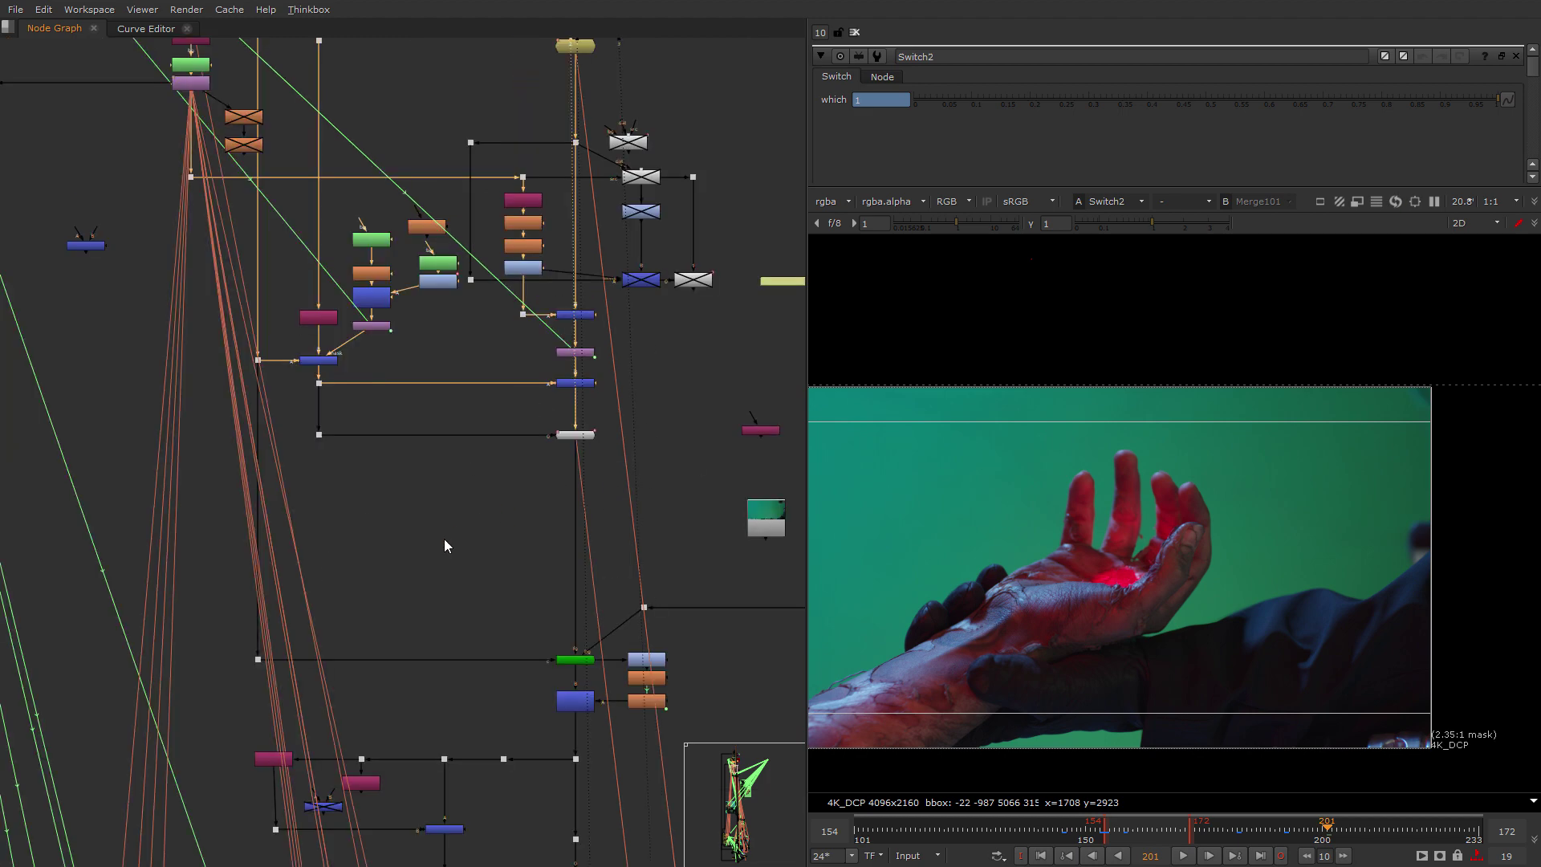
View the IBKGizmoV3_1 output and trace its foreground input back to Switch2.
middle_click_drag(502, 658, 439, 516)
scroll(514, 358, "up", 3)
left_click(440, 518)
key("1")
left_click(442, 326)
middle_click_drag(433, 342, 481, 470)
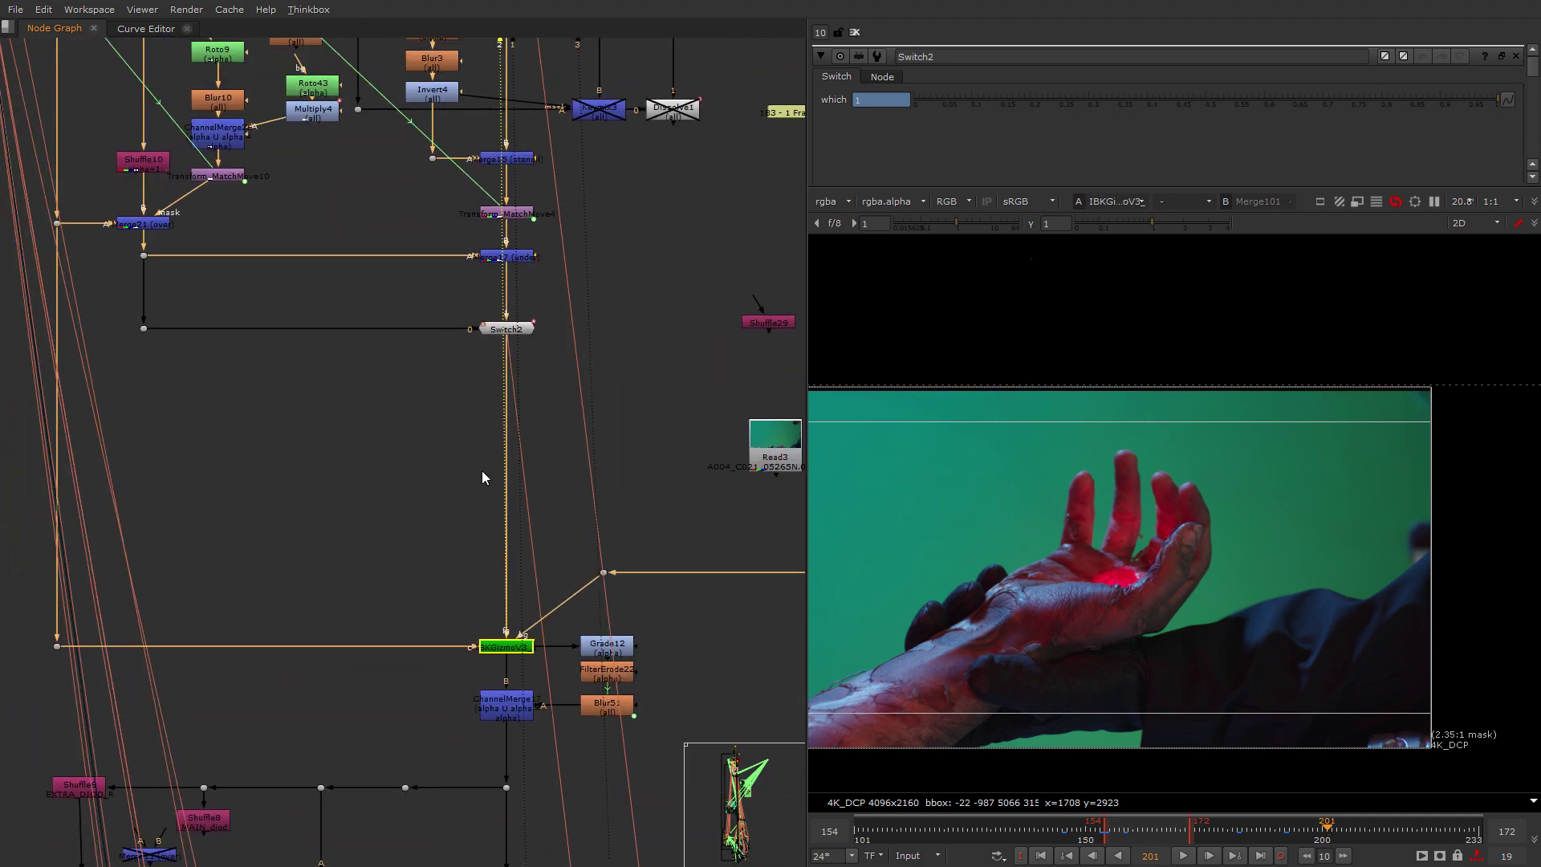
View the Read43 background footage that feeds FrameHold15 and the keyer's background input.
scroll(771, 618, "down", 3)
middle_click_drag(779, 626, 672, 541)
scroll(734, 458, "up", 3)
middle_click_drag(746, 459, 504, 543)
left_click(505, 466)
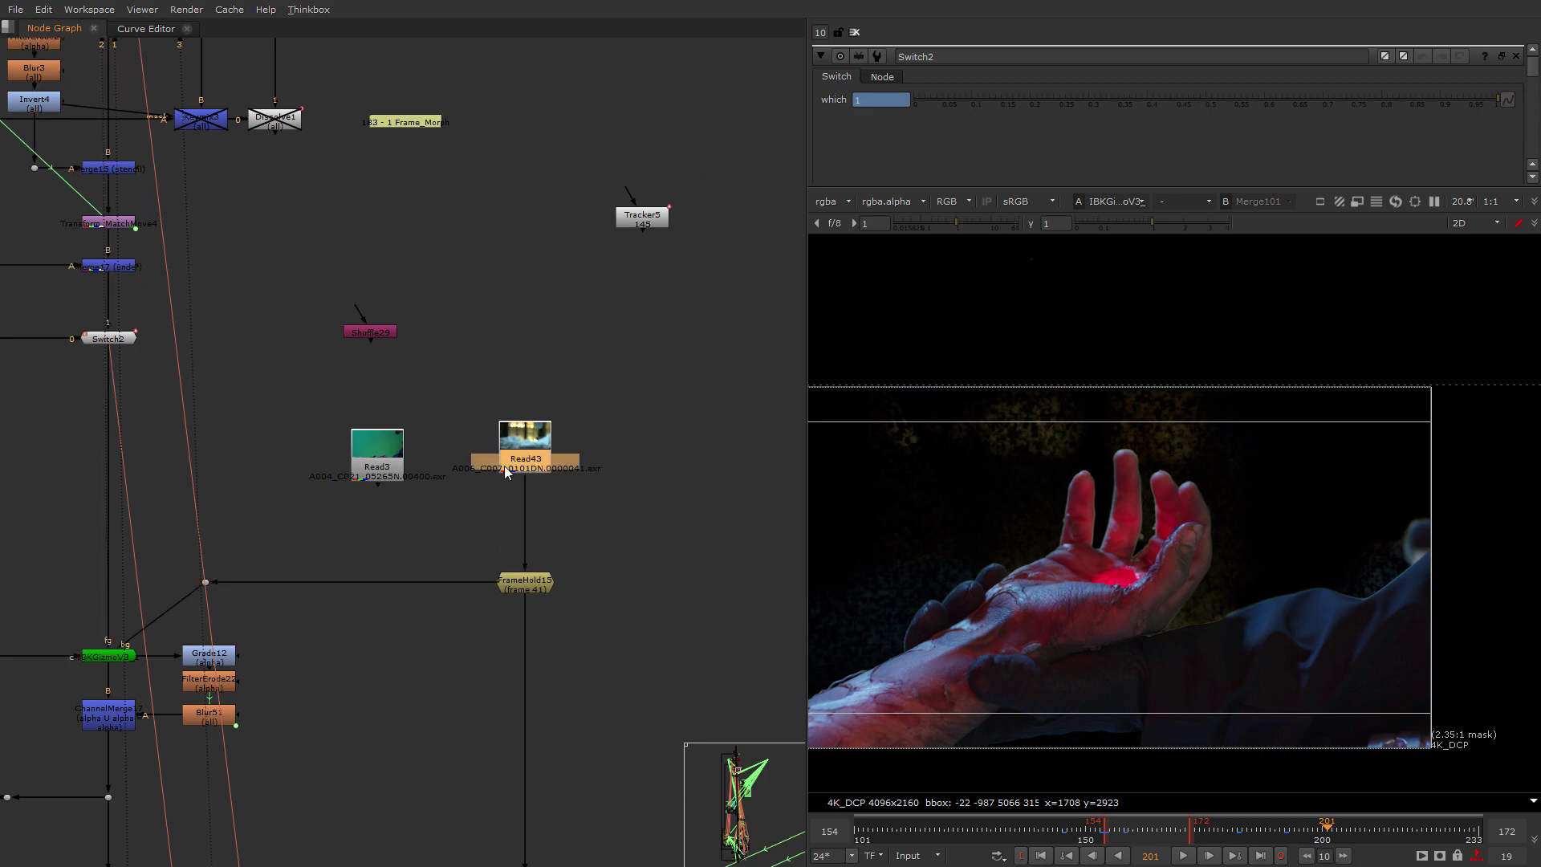
key("2")
left_click(483, 576)
middle_click_drag(1148, 600, 1183, 567)
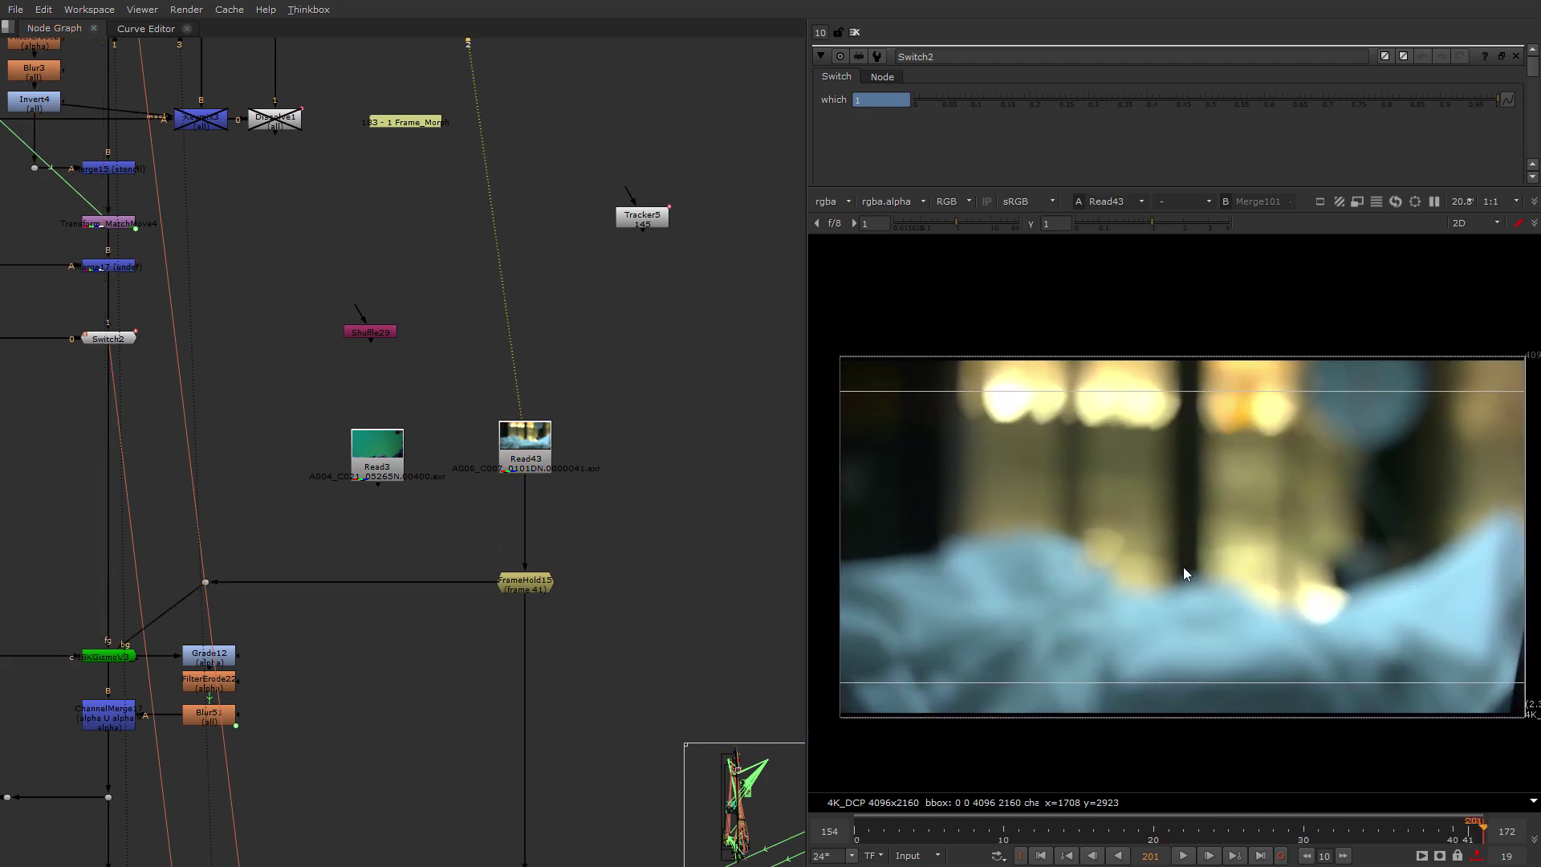
Move Read3 slightly up and closer to Read43.
scroll(361, 459, "up", 2)
middle_click_drag(361, 458, 388, 455)
left_click_drag(388, 454, 409, 429)
Examine the upstream script around the Separate lights section, and return to viewing the IBKGizmoV3_1 composite over the background.
middle_click_drag(380, 521, 522, 420)
scroll(522, 420, "down", 2)
middle_click_drag(288, 599, 595, 551)
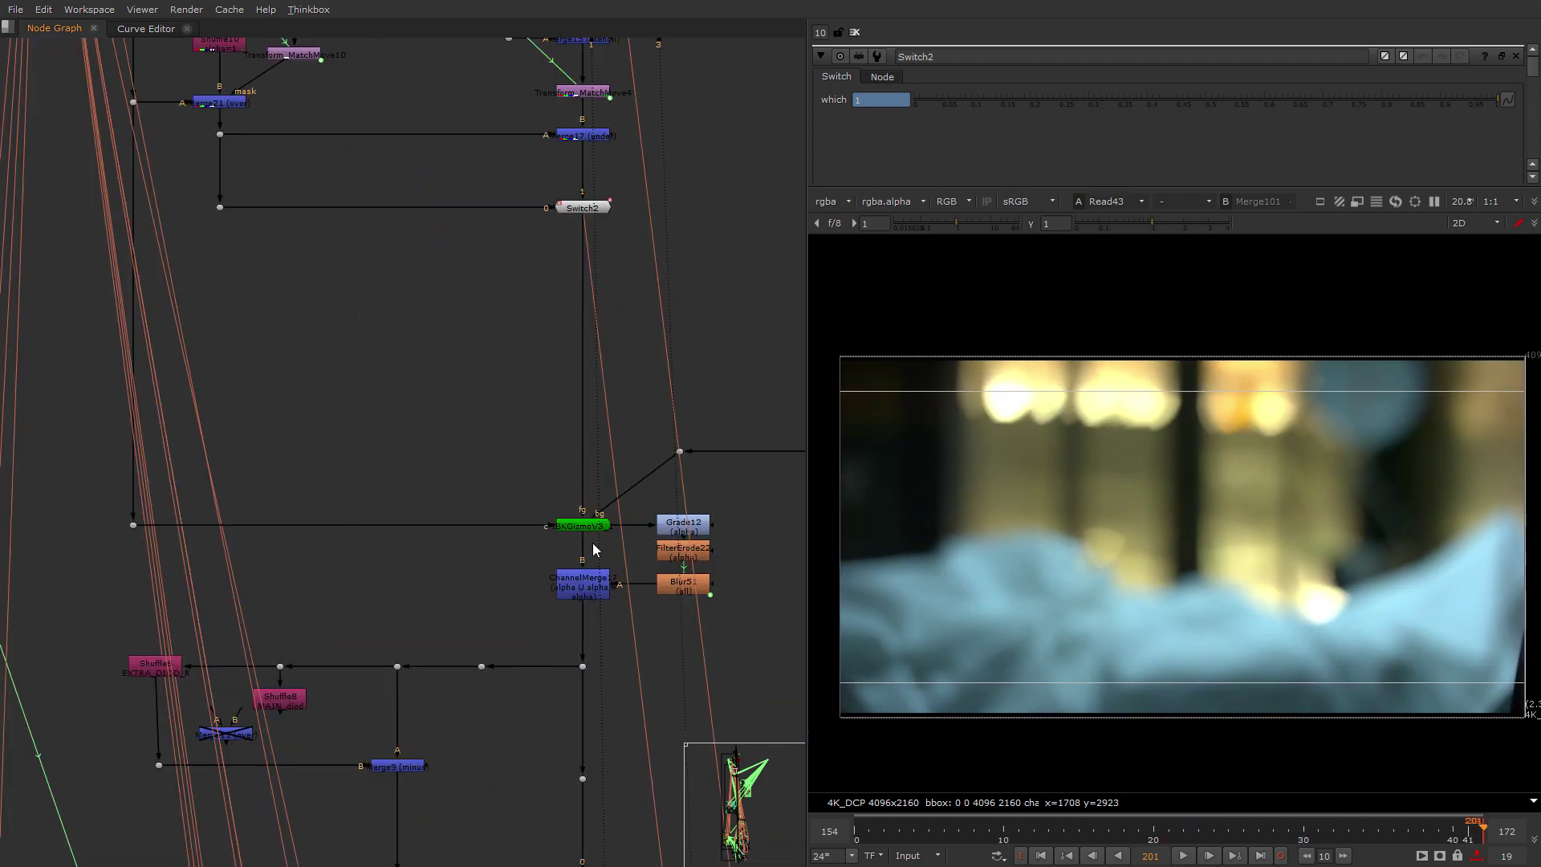
scroll(595, 551, "down", 4)
middle_click_drag(325, 275, 377, 315)
middle_click_drag(383, 48, 398, 306)
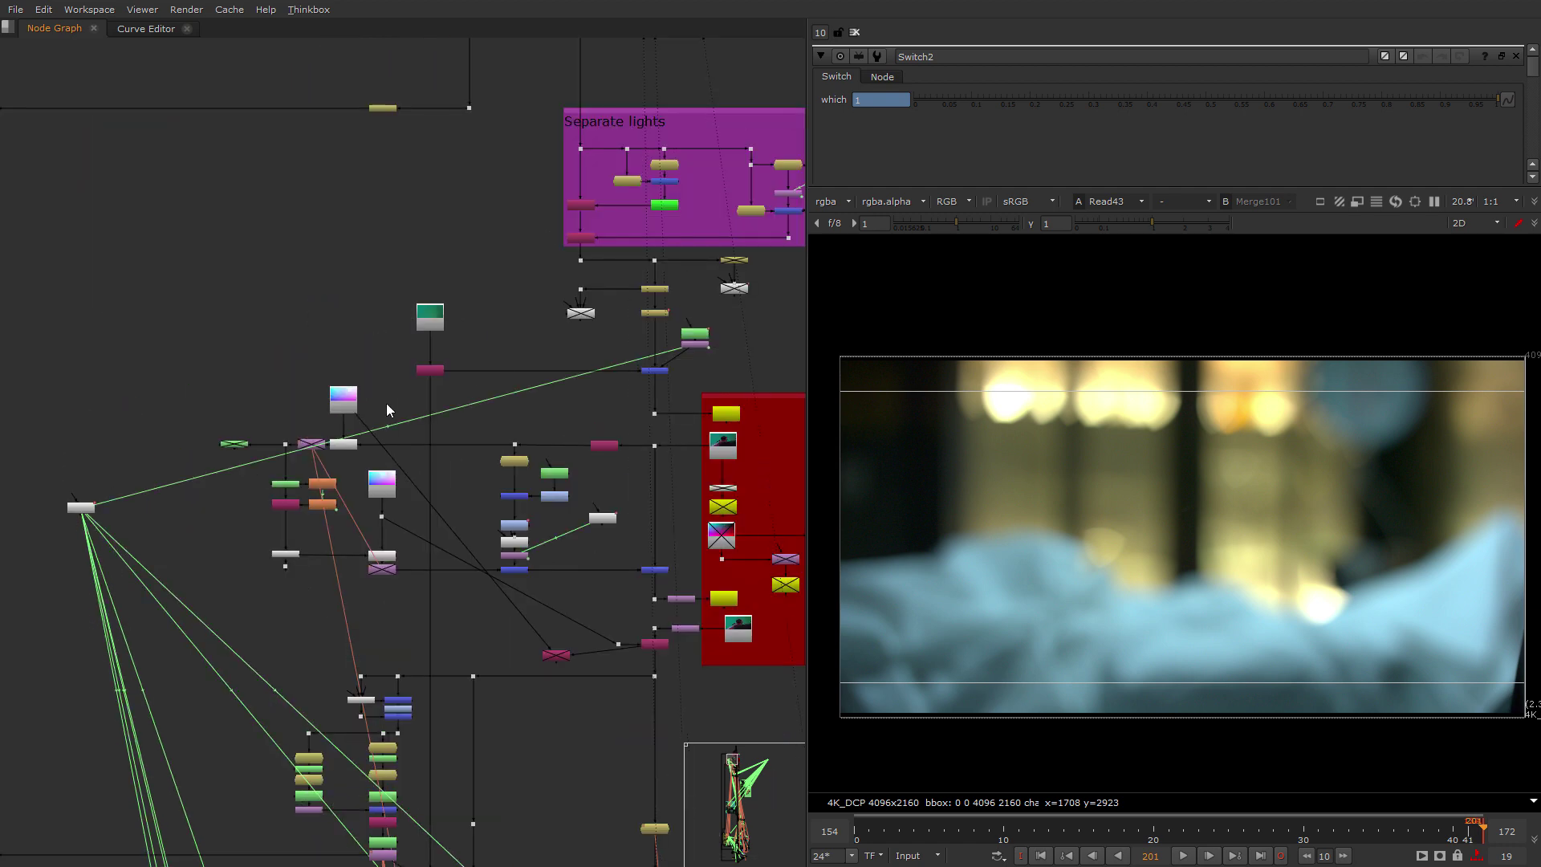
scroll(491, 461, "down", 4)
middle_click_drag(581, 305, 536, 520)
scroll(537, 522, "up", 2)
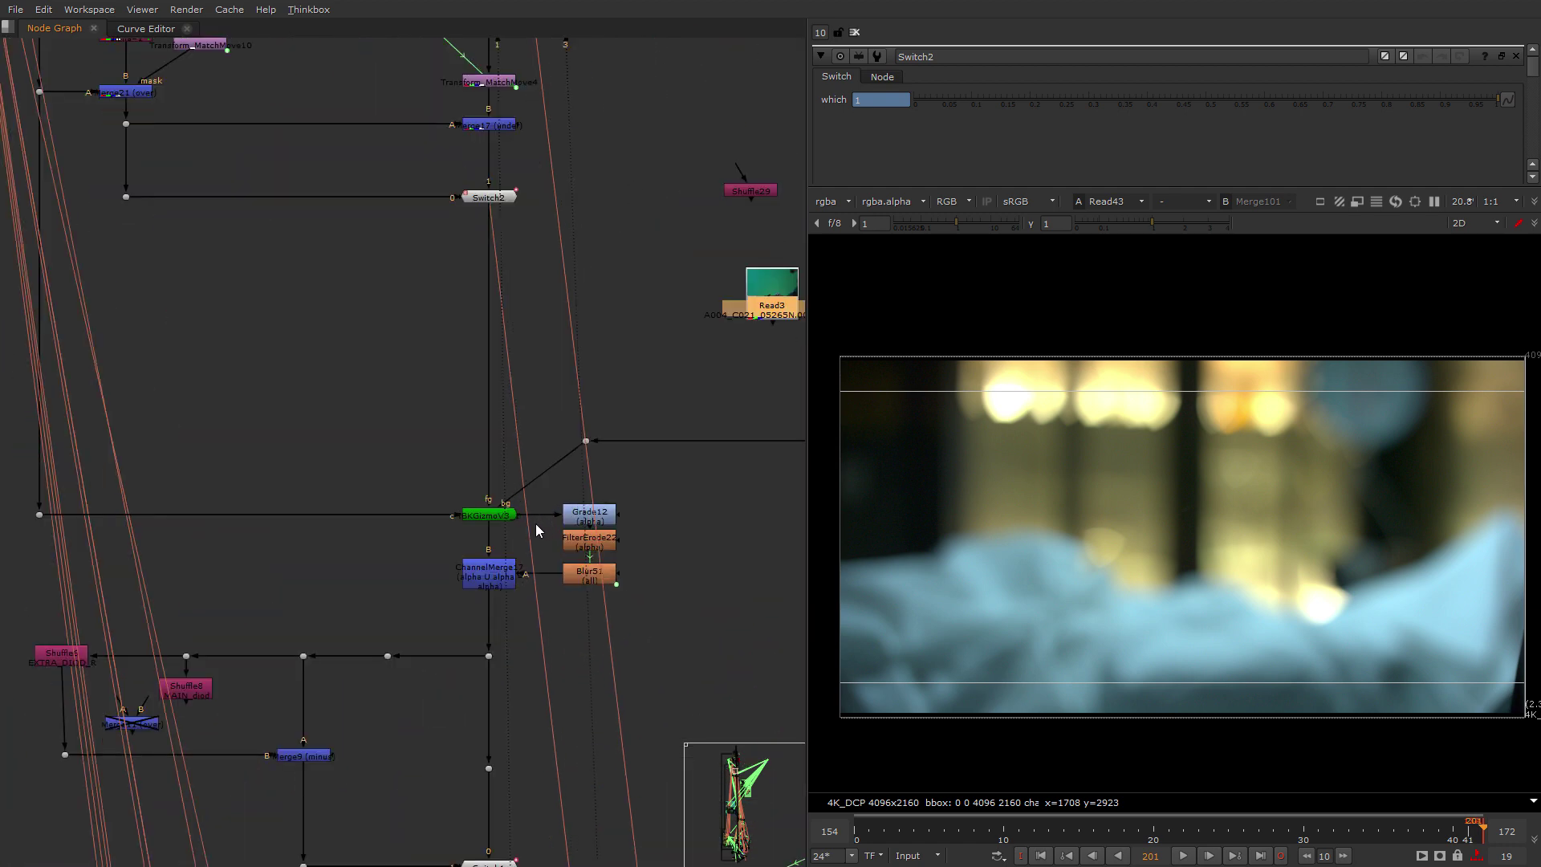
left_click(490, 514)
key("1")
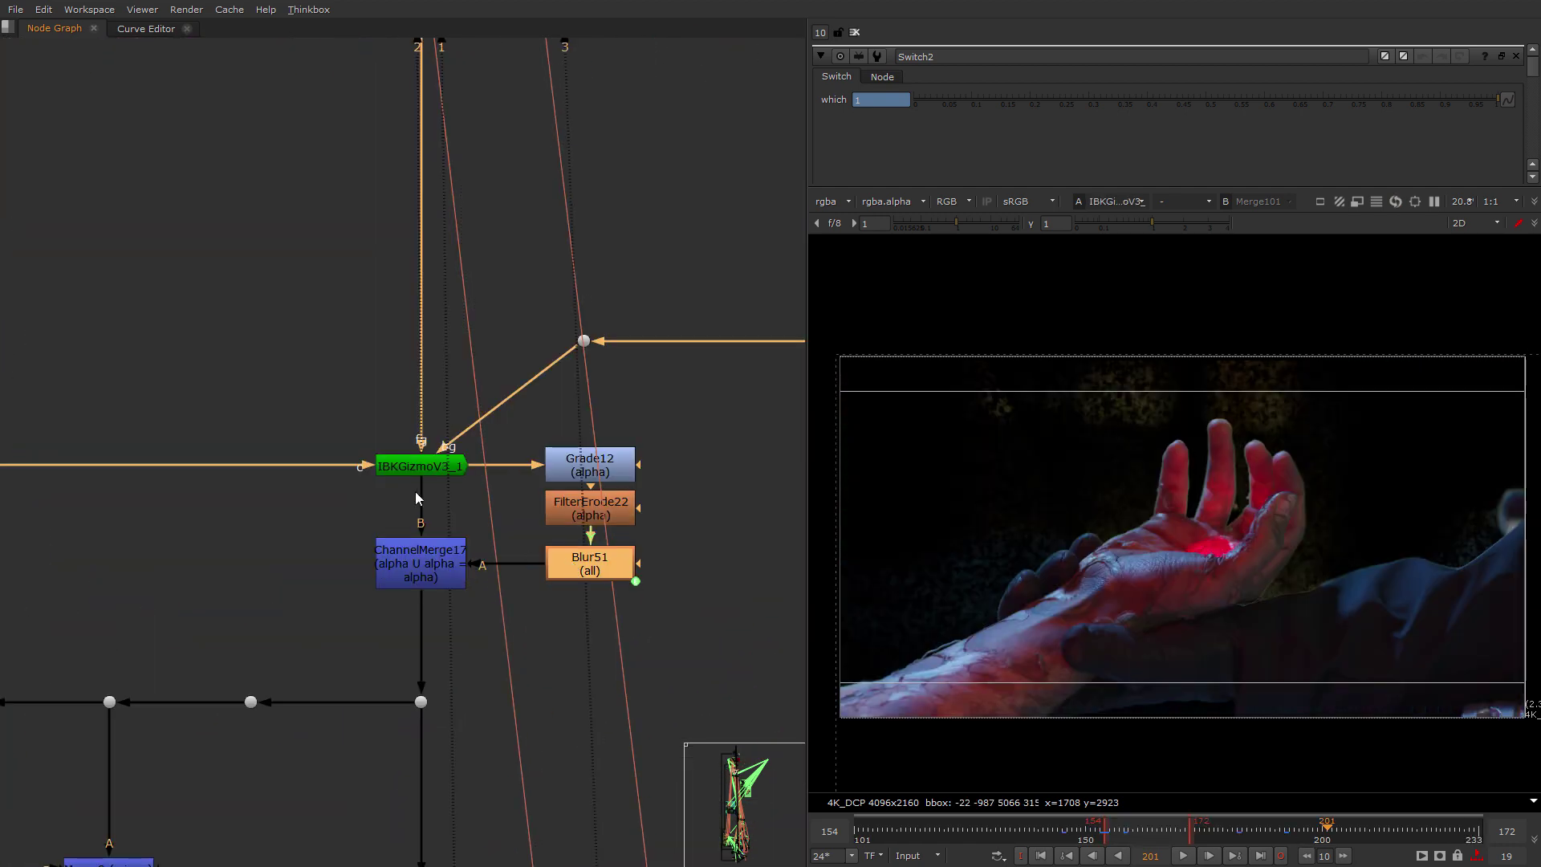
left_click(432, 472)
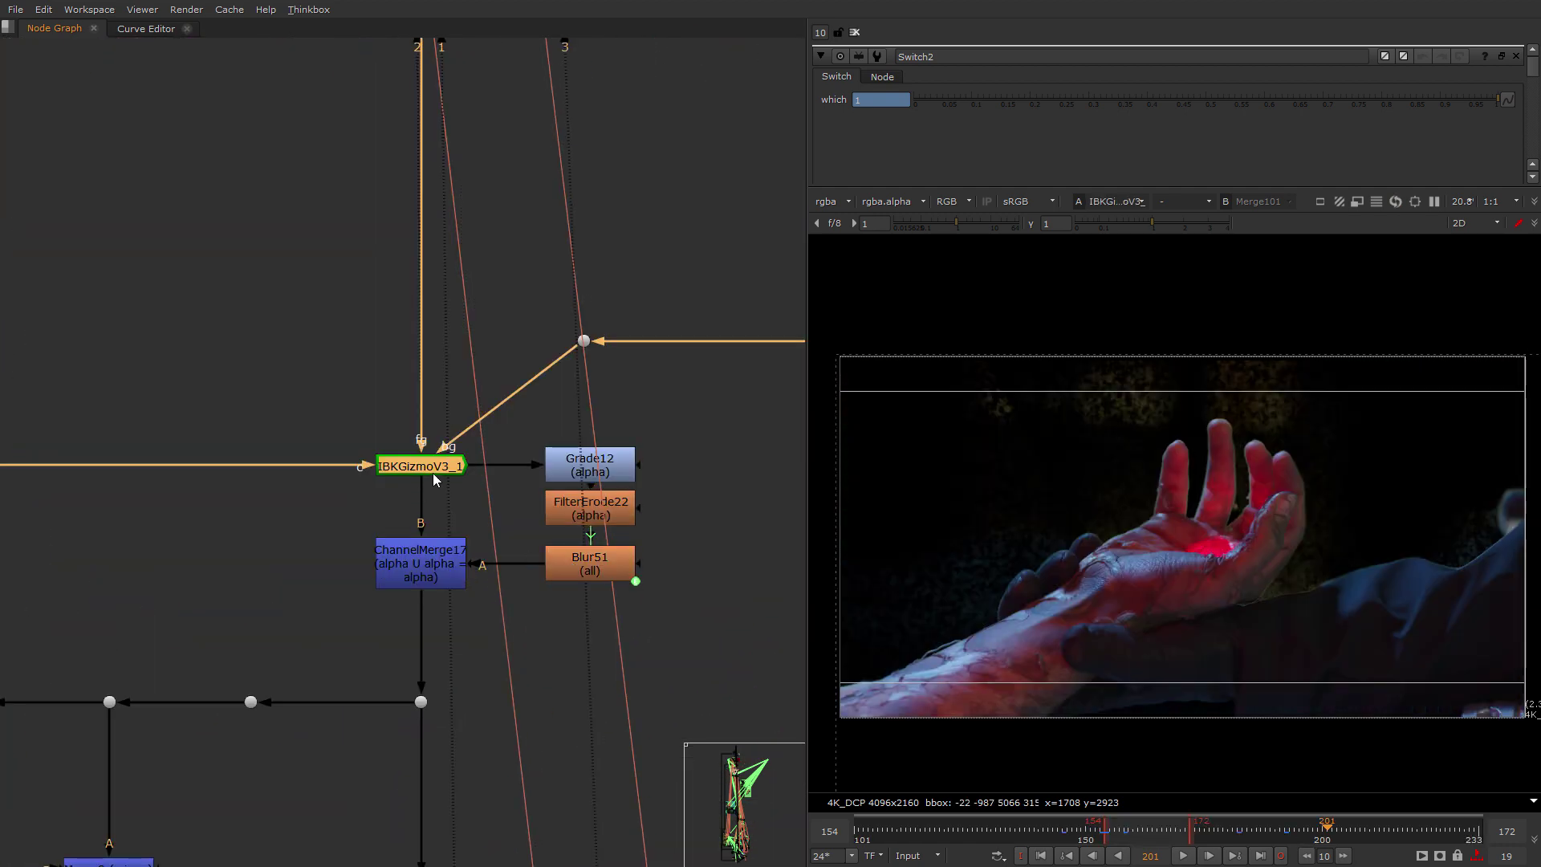
View the Grade12 and Blur51 outputs beside the keyer and check the alpha matte of Blur51.
left_click(577, 473)
key("2")
left_click(580, 562)
key("2")
left_click(440, 593)
middle_click_drag(1180, 572, 1261, 546)
key("a")
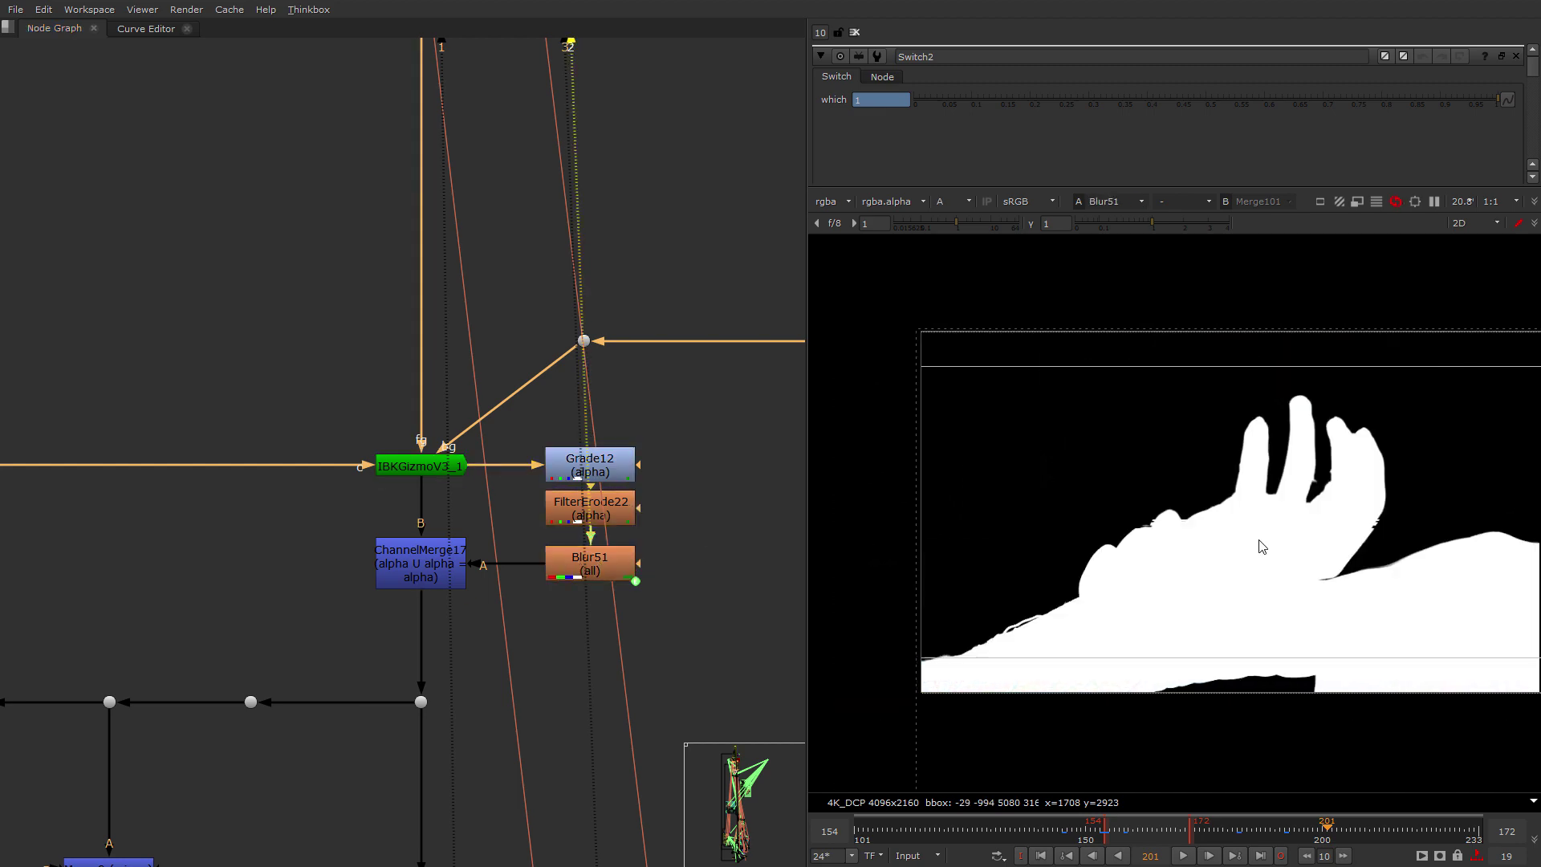
View the ChannelMerge17 output, first as alpha and then in full colour.
left_click(404, 571)
key("2")
left_click(450, 598)
key("a")
middle_click_drag(455, 581, 531, 363)
scroll(530, 362, "up", 2)
scroll(530, 710, "down", 4)
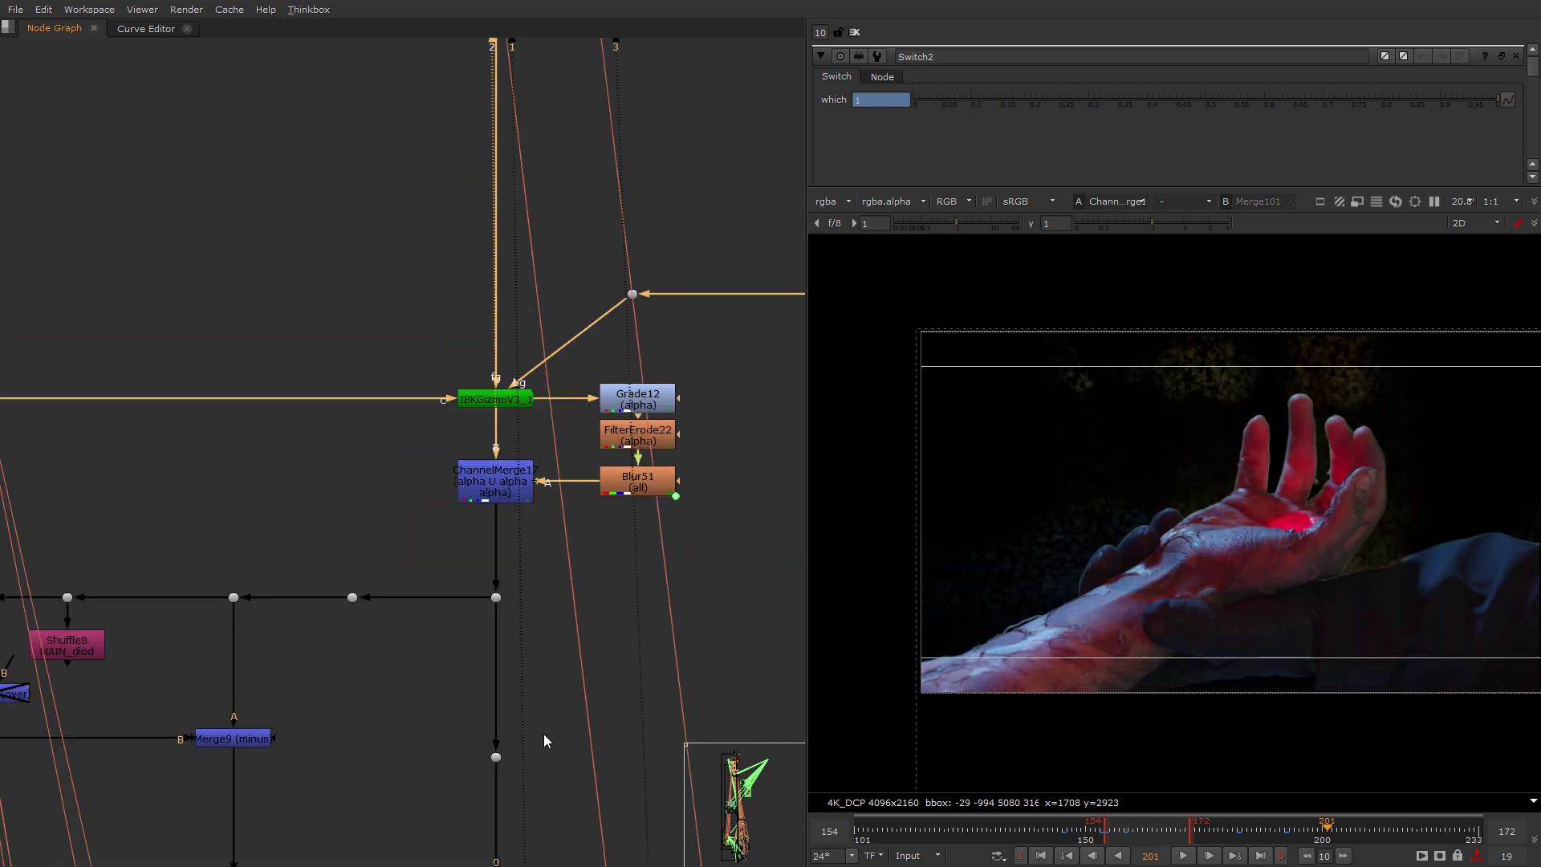
Compare the Switch1 output with the Dot15 feed below ChannelMerge17, checking the hand at frames 160 and 154.
middle_click_drag(543, 734, 520, 377)
left_click_drag(578, 465, 405, 529)
left_click_drag(405, 529, 408, 528)
key("1")
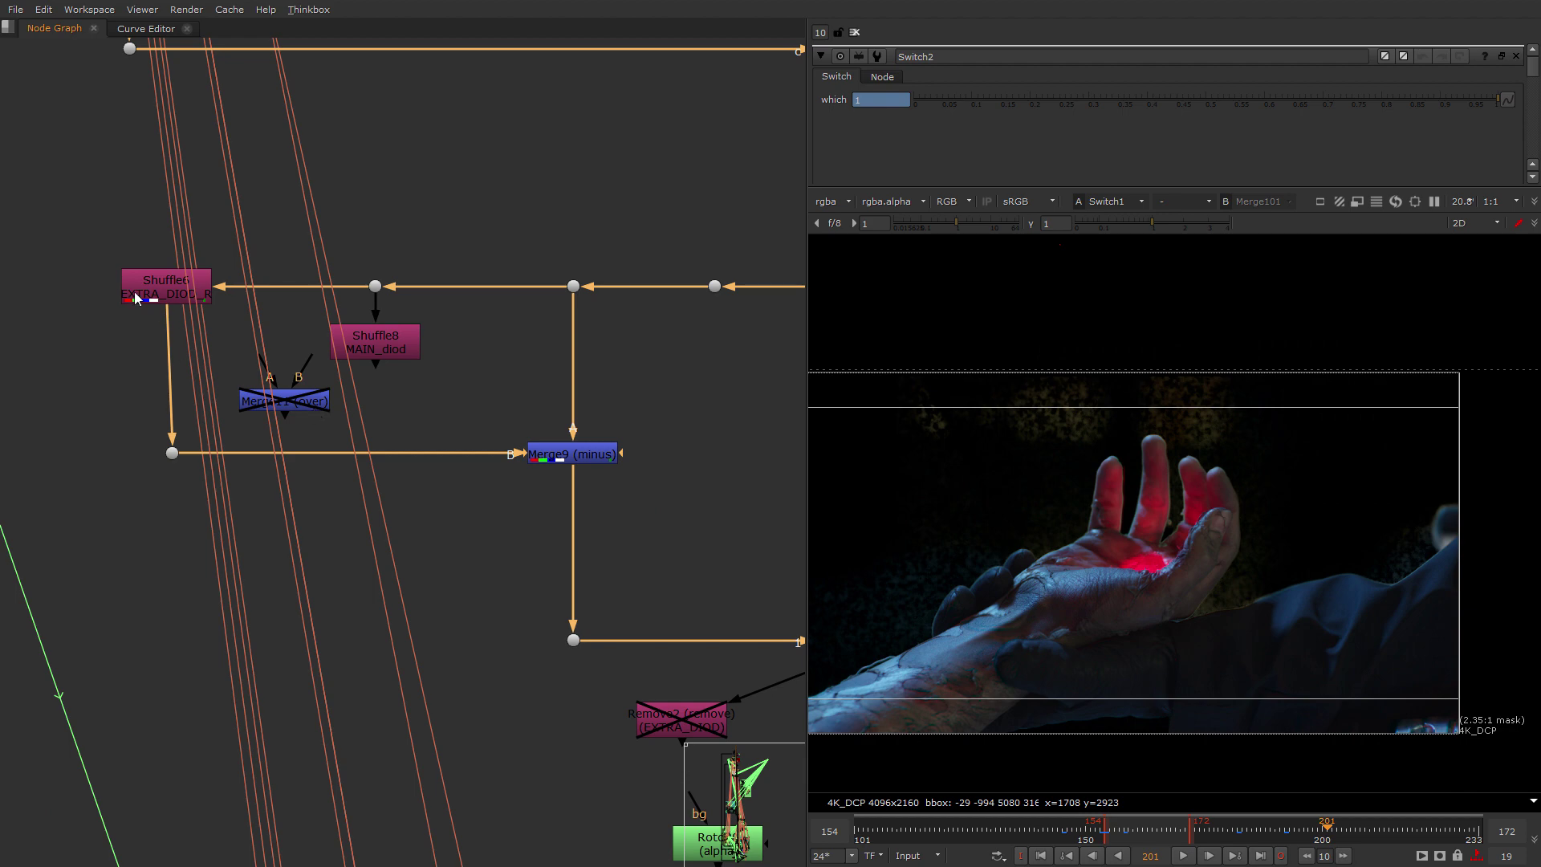
scroll(686, 488, "down", 1)
middle_click_drag(697, 492, 618, 467)
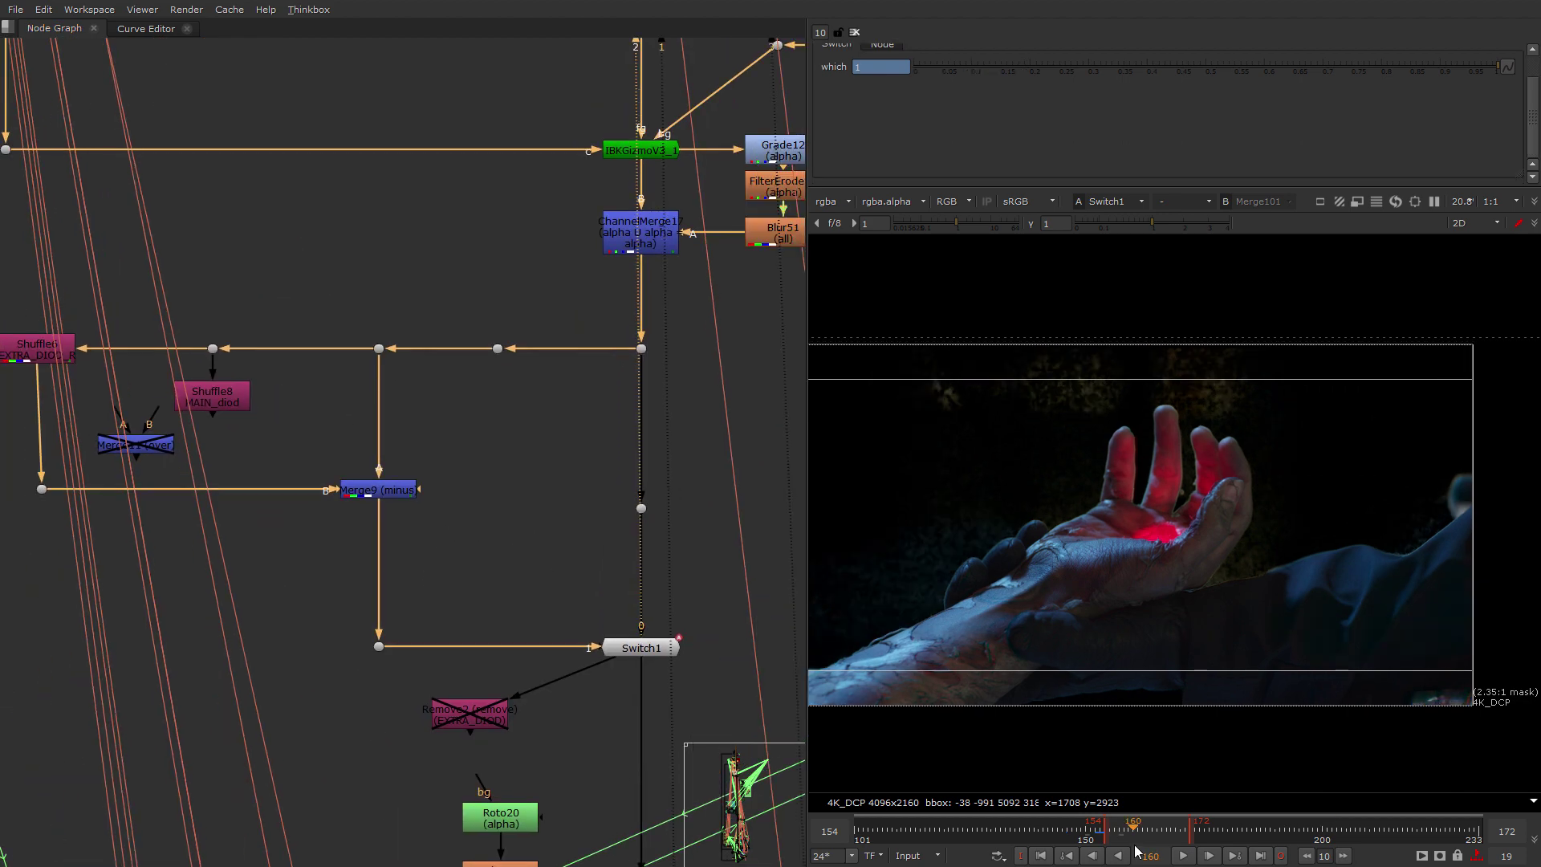
left_click_drag(736, 318, 550, 431)
key("1")
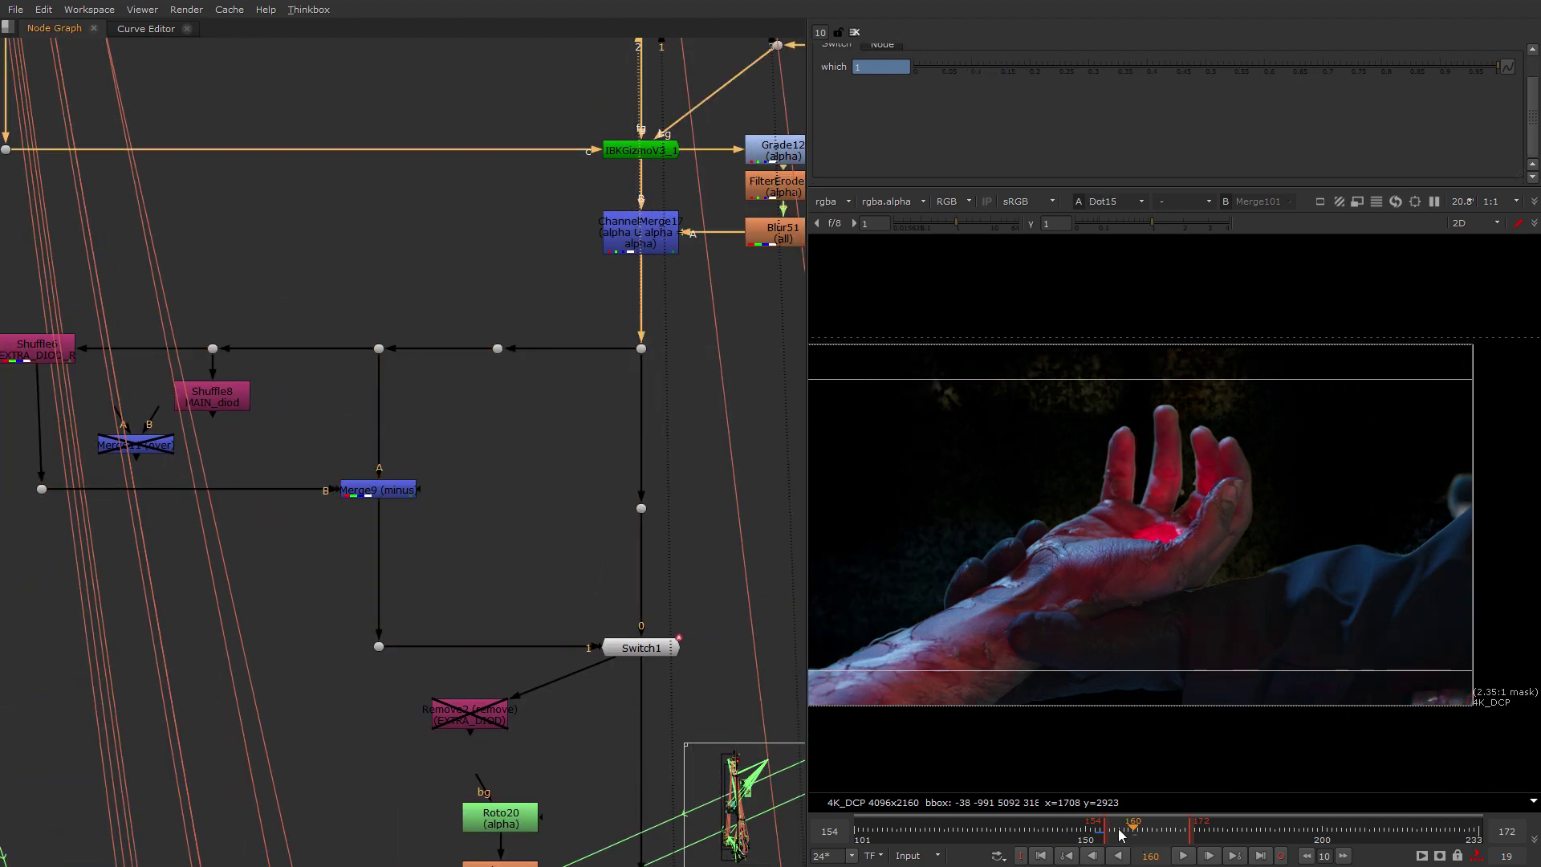
left_click(1035, 836)
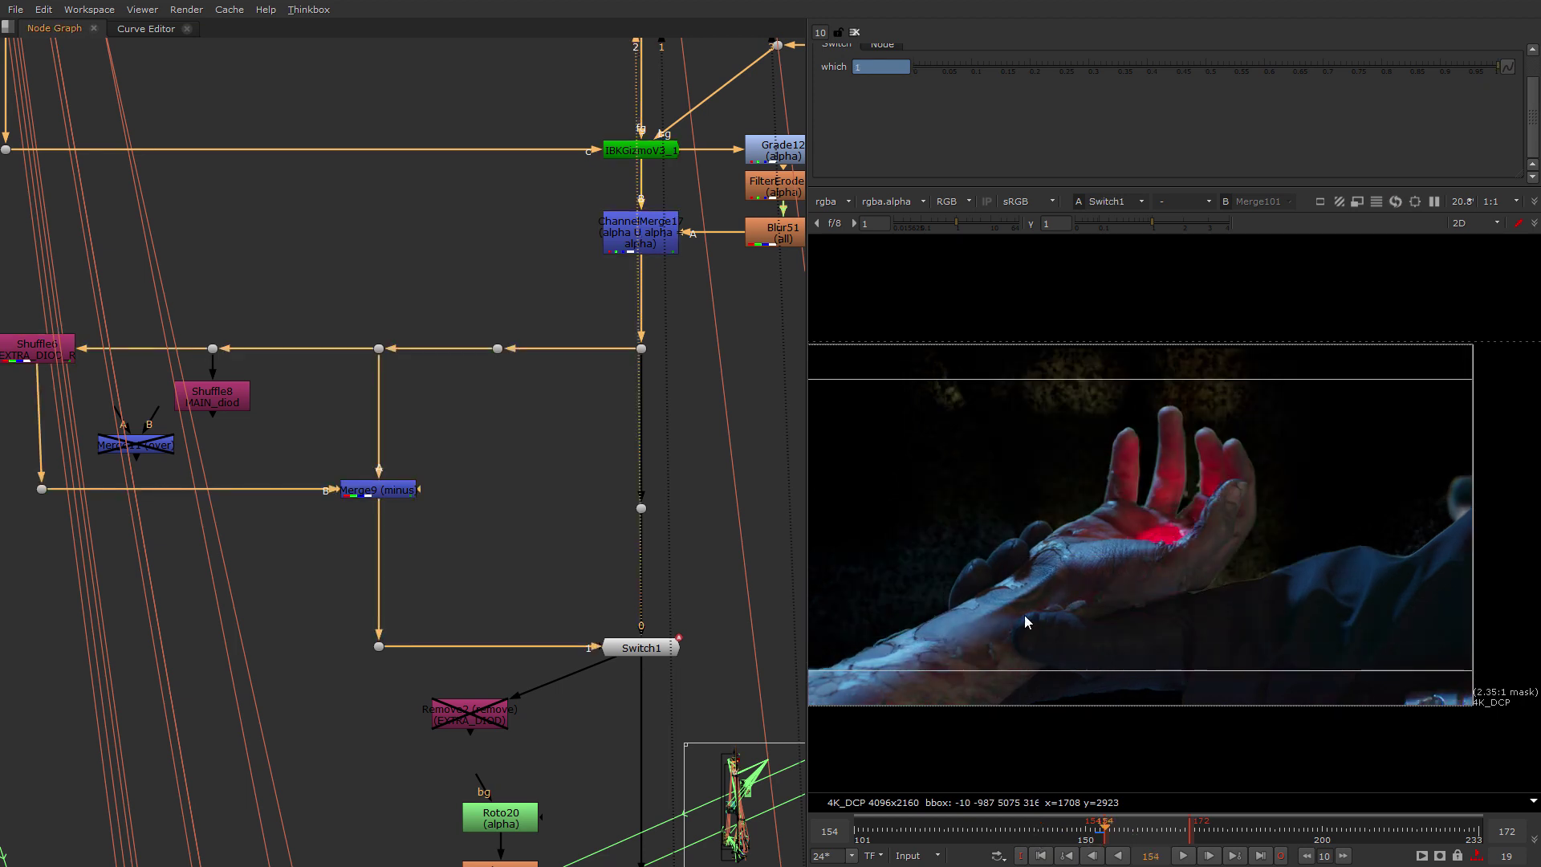
Examine the Merge9 (minus) branch and the Shuffle6 EXTRA_DIOD node with frame 163 in the viewer.
middle_click_drag(378, 442, 581, 475)
left_click(579, 526)
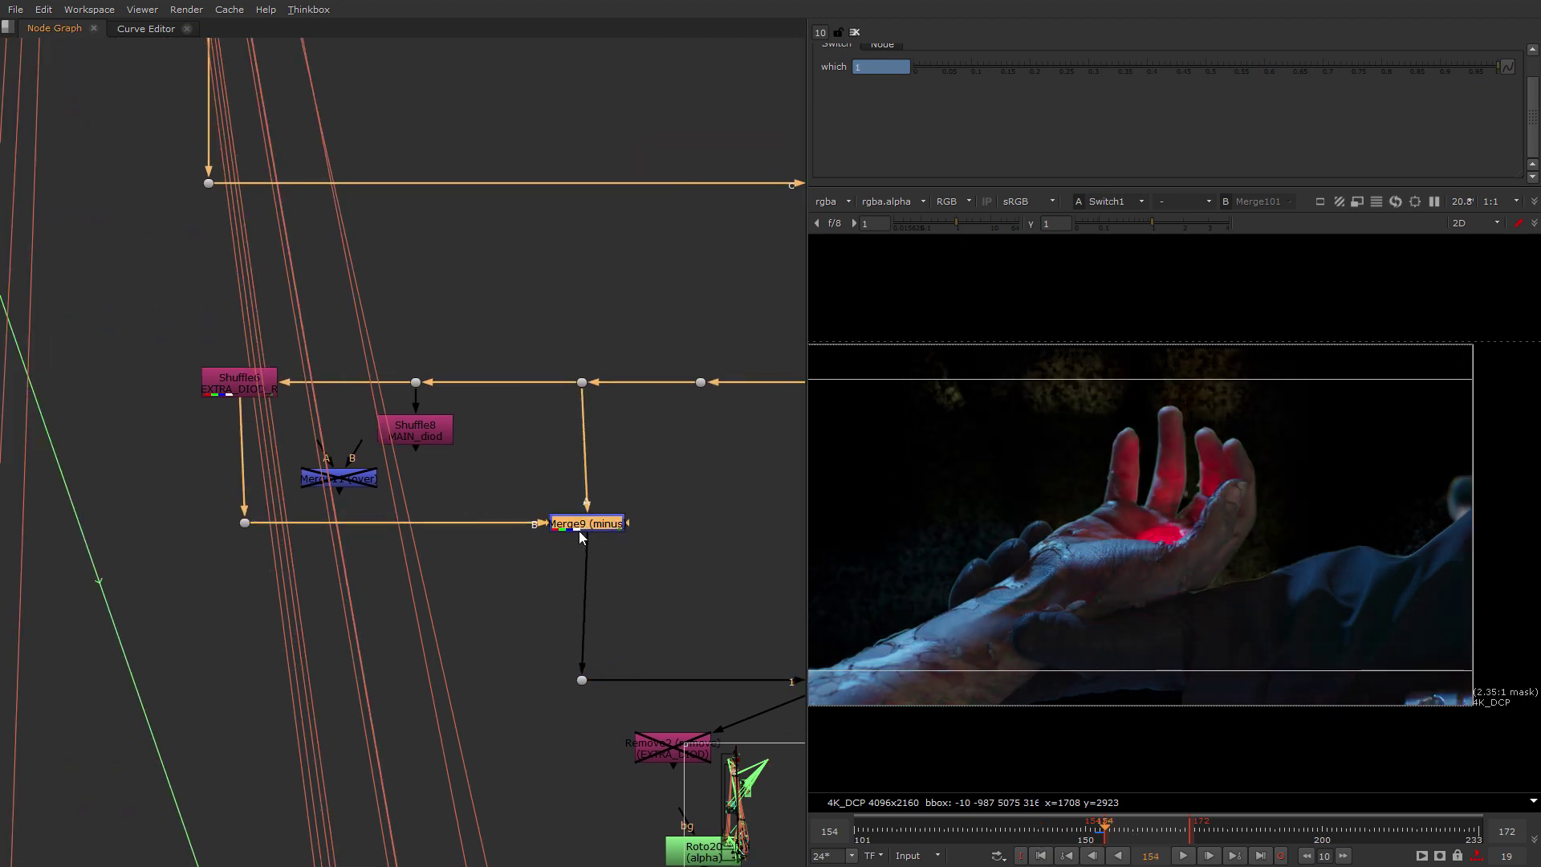
middle_click_drag(671, 632, 531, 633)
left_click_drag(728, 682, 728, 679)
left_click(1147, 833)
middle_click_drag(321, 588, 526, 751)
scroll(306, 557, "up", 3)
left_click_drag(306, 557, 313, 549)
scroll(316, 554, "down", 4)
scroll(327, 561, "down", 6)
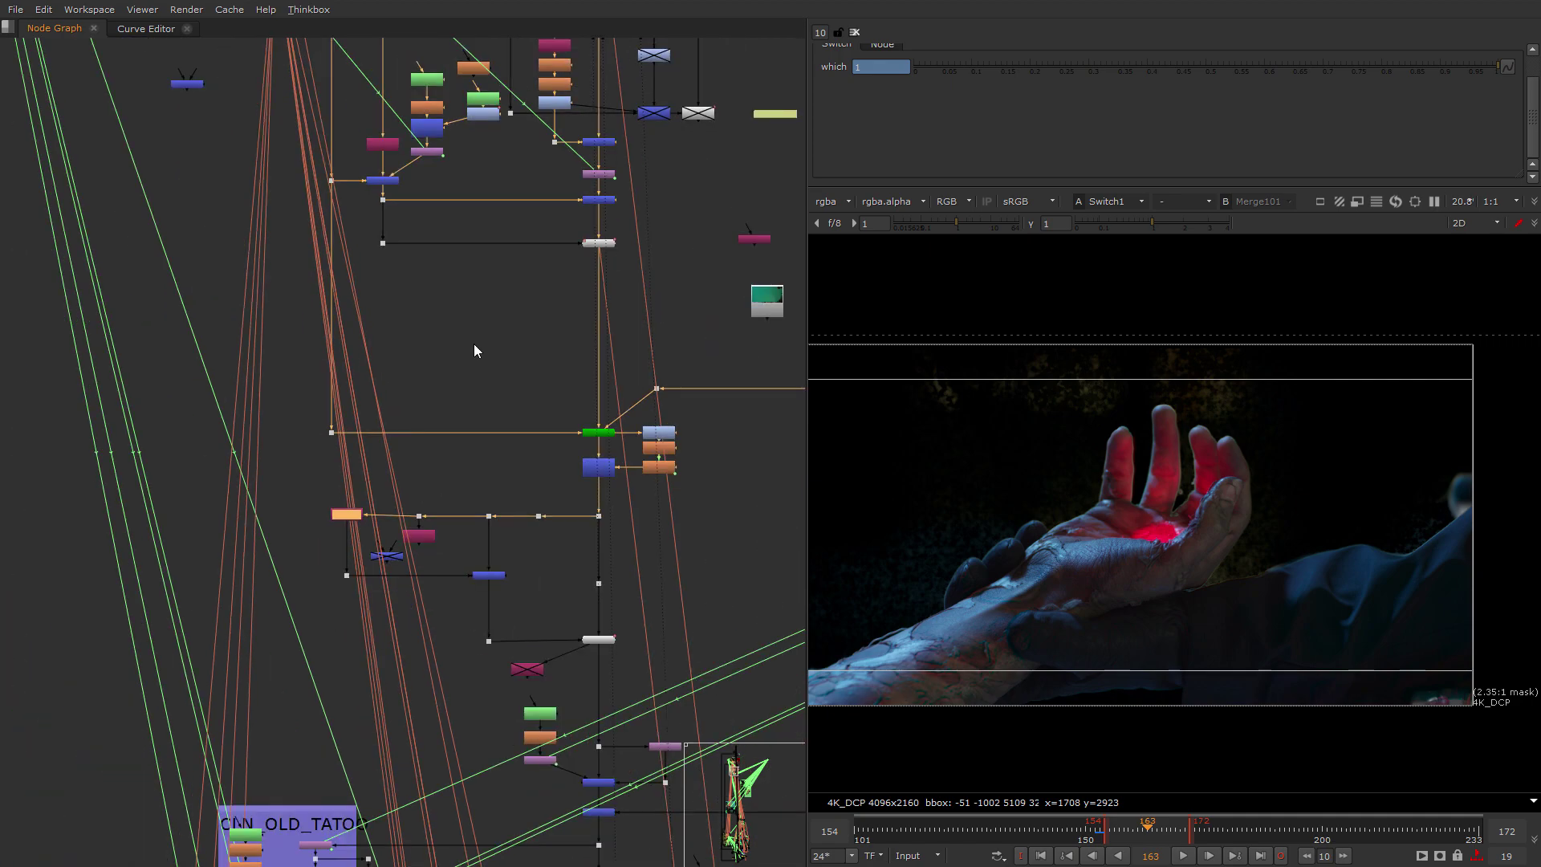
Disable the Shuffle8 MAIN_diod node beside Shuffle6.
scroll(596, 391, "up", 4)
scroll(562, 682, "up", 8)
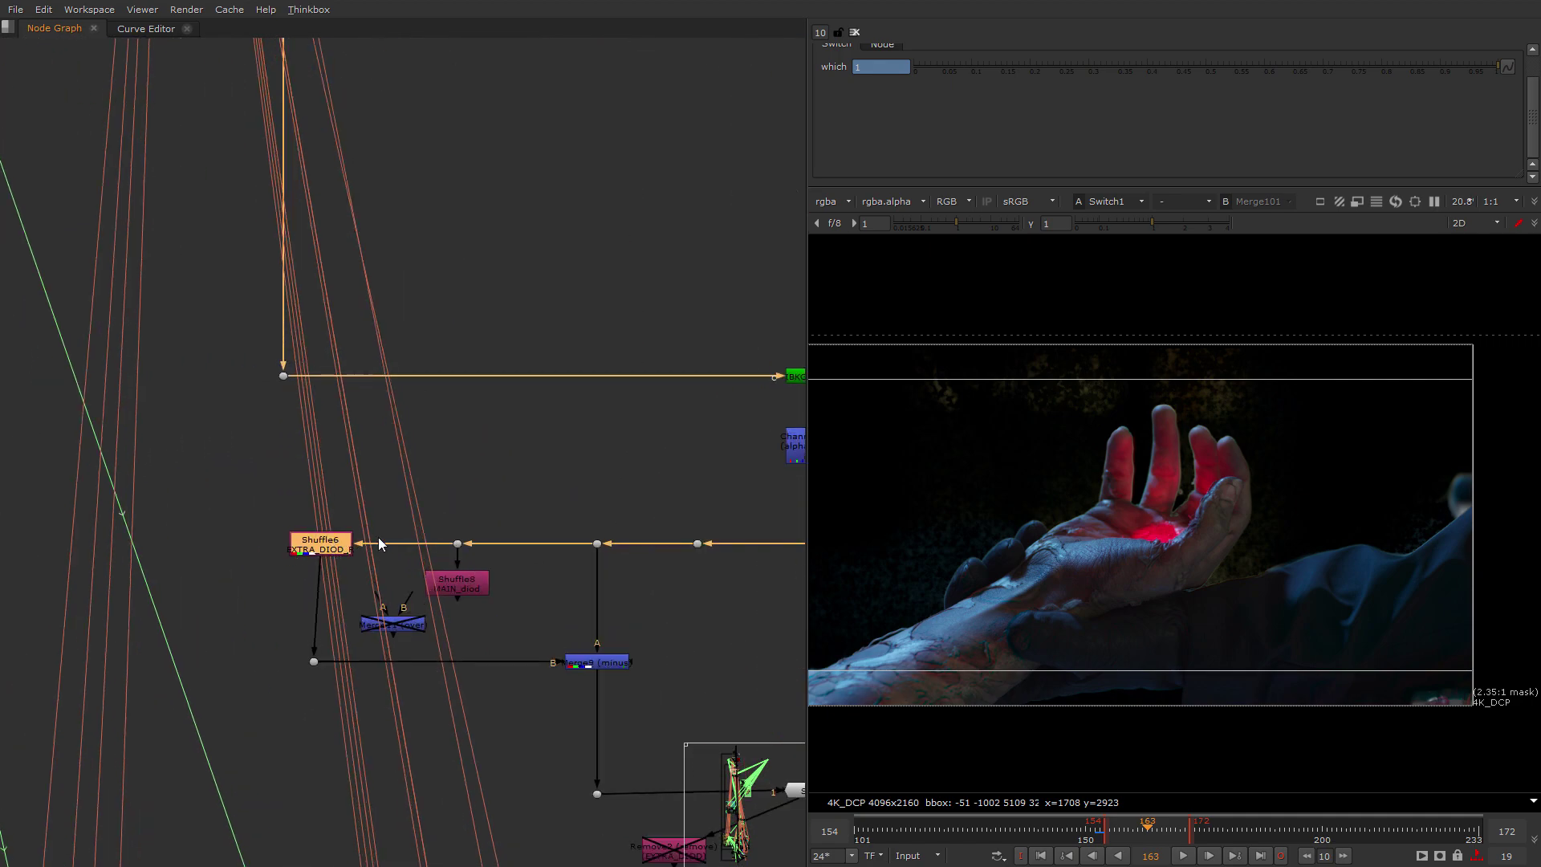
middle_click_drag(380, 544, 145, 347)
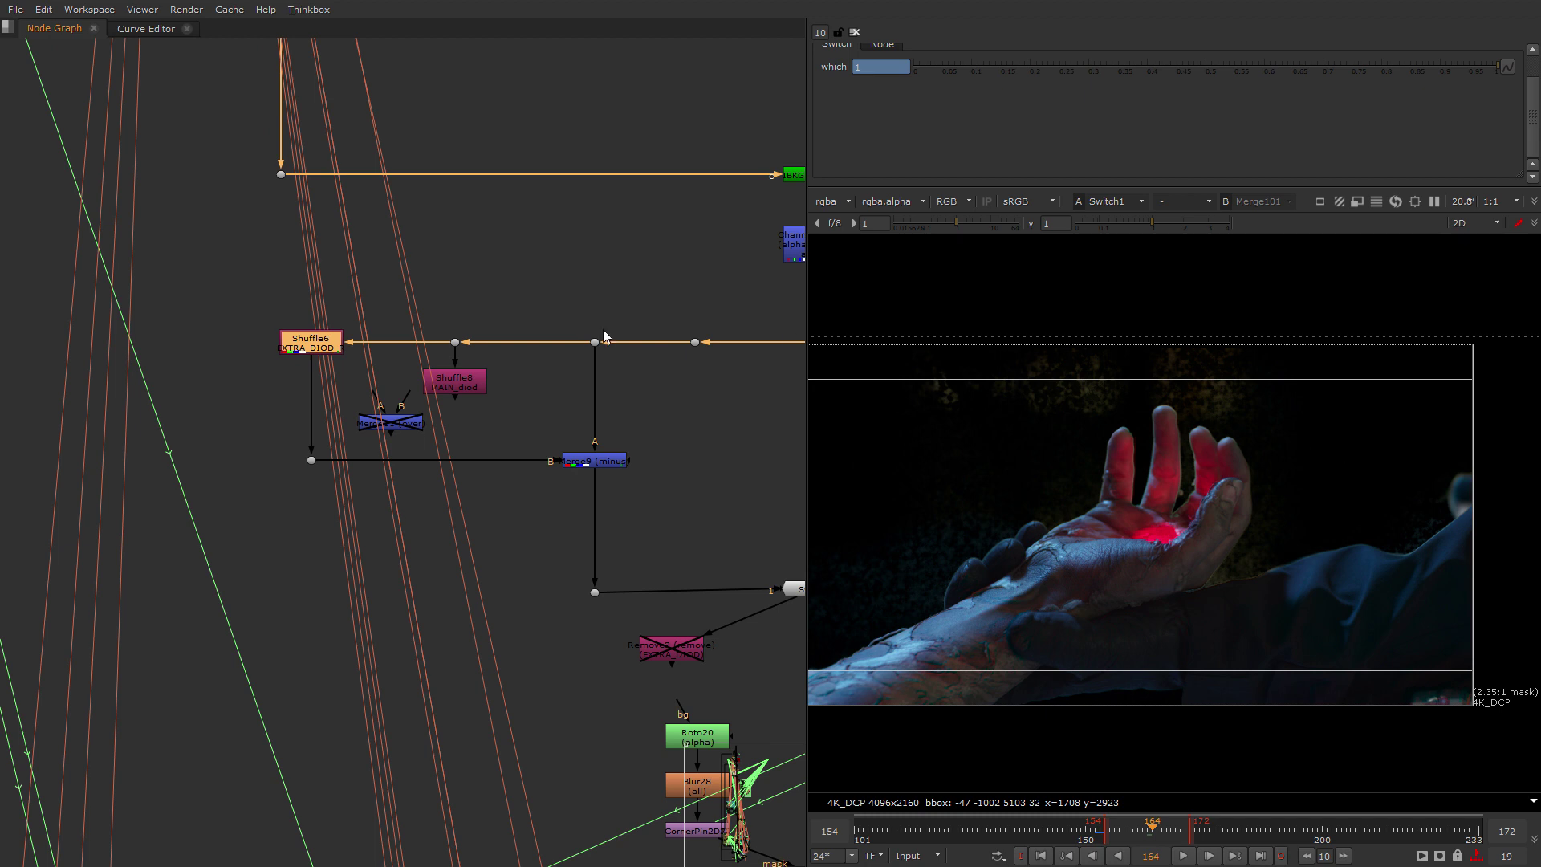
scroll(377, 448, "up", 2)
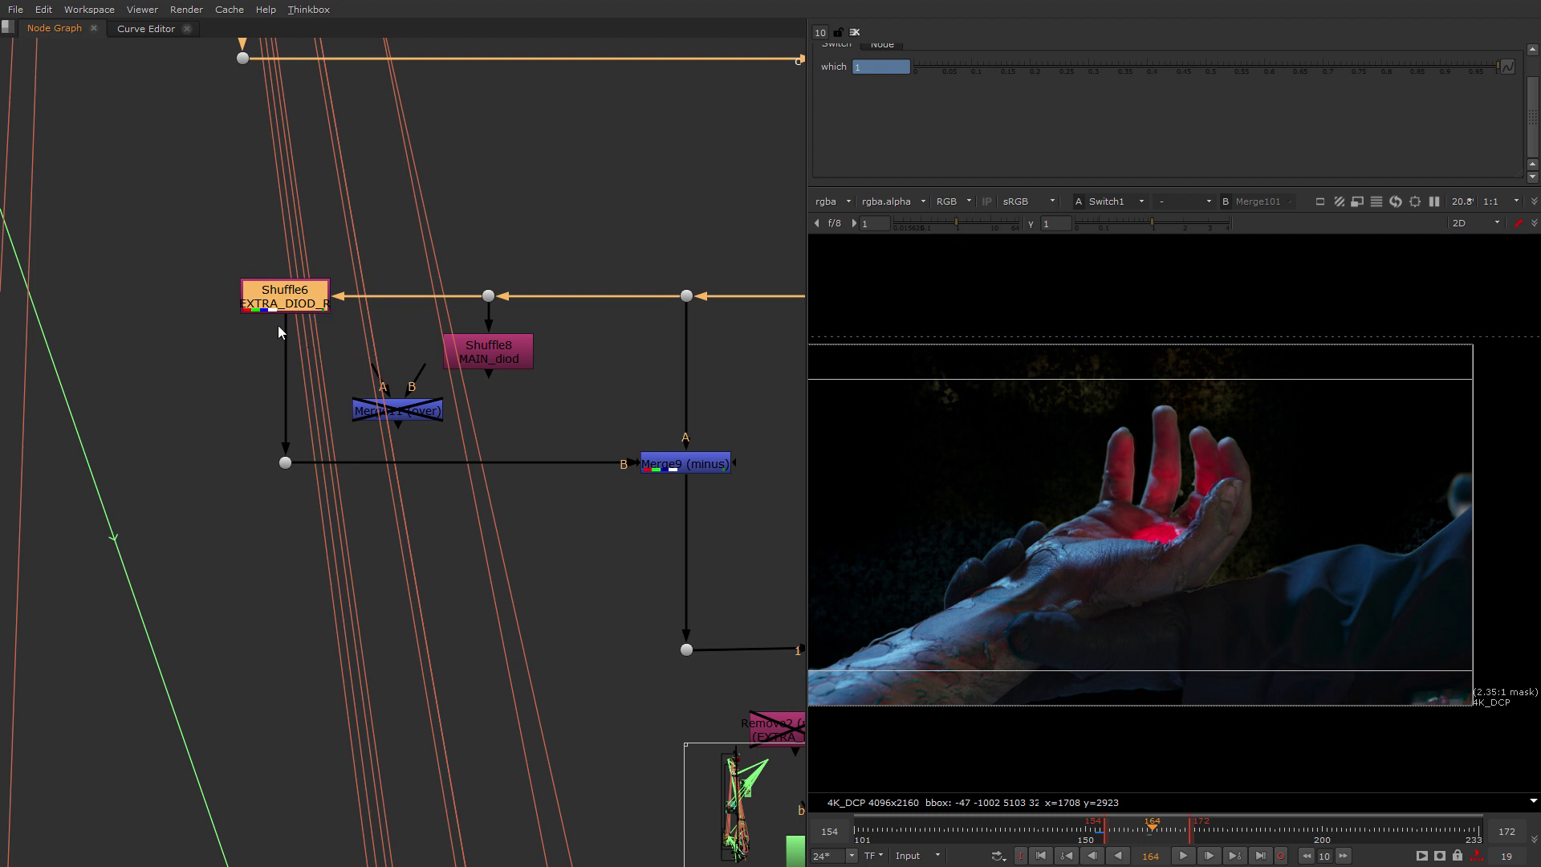
left_click(511, 359)
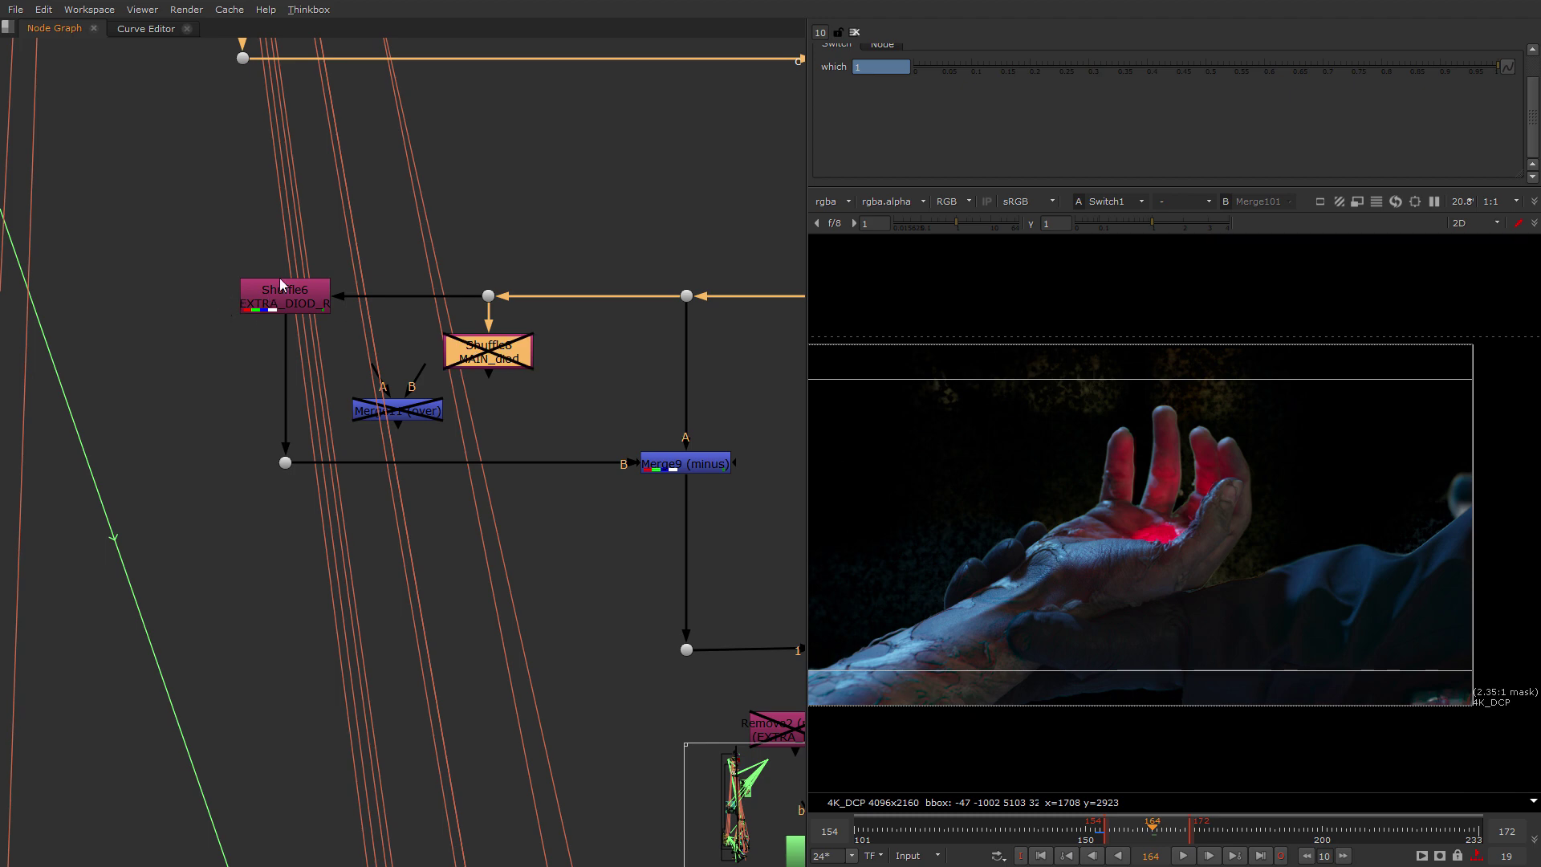
scroll(358, 474, "down", 2)
middle_click_drag(569, 565, 366, 524)
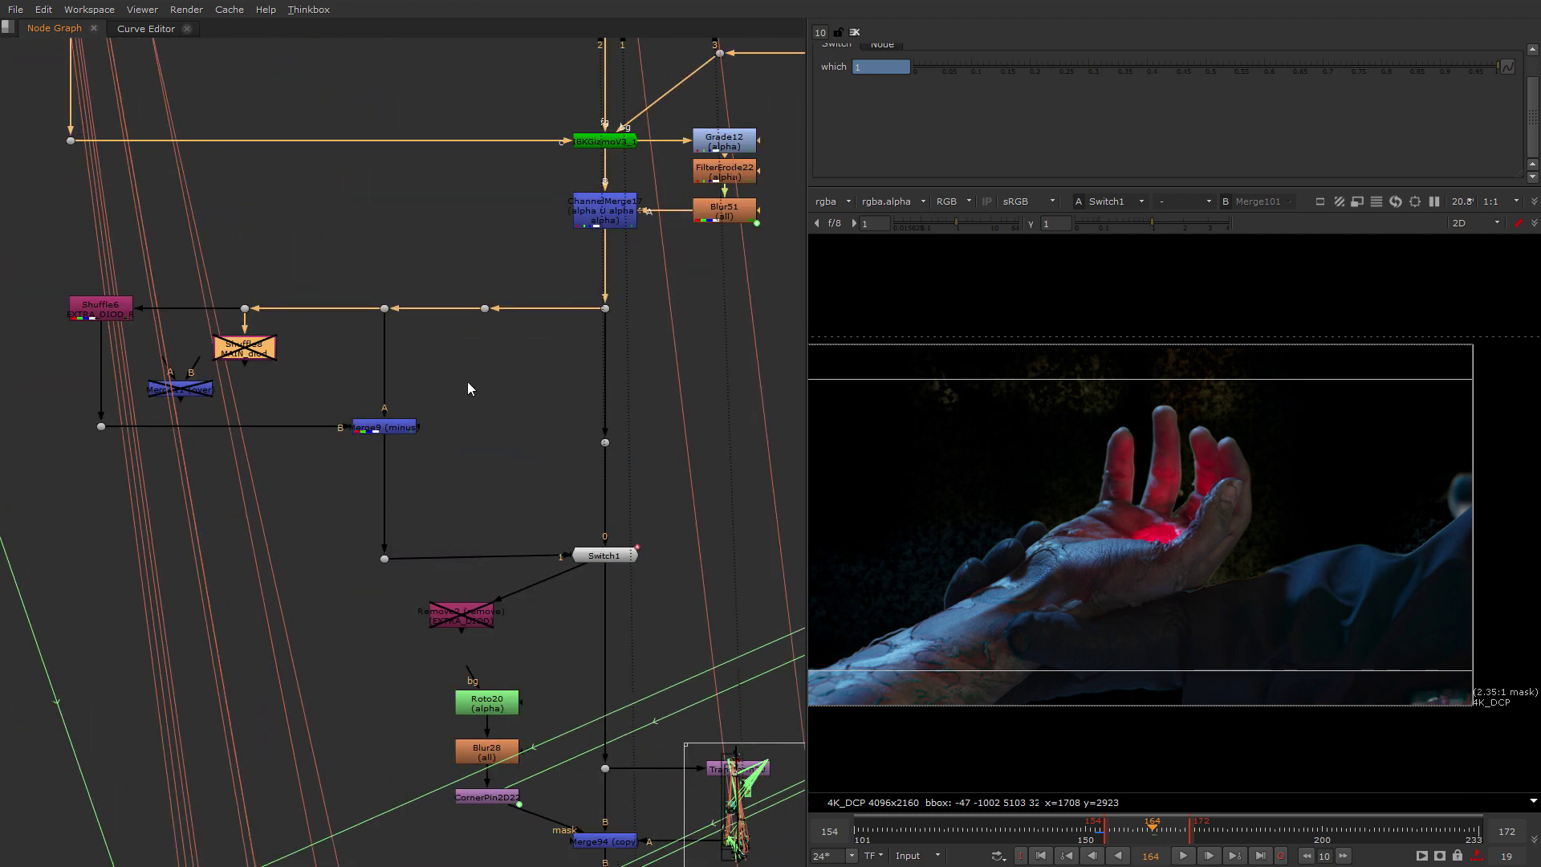
Trace the minus branch into Switch1 and examine where it sits in the overall script.
left_click_drag(467, 382, 351, 470)
left_click(616, 553)
left_click(586, 483)
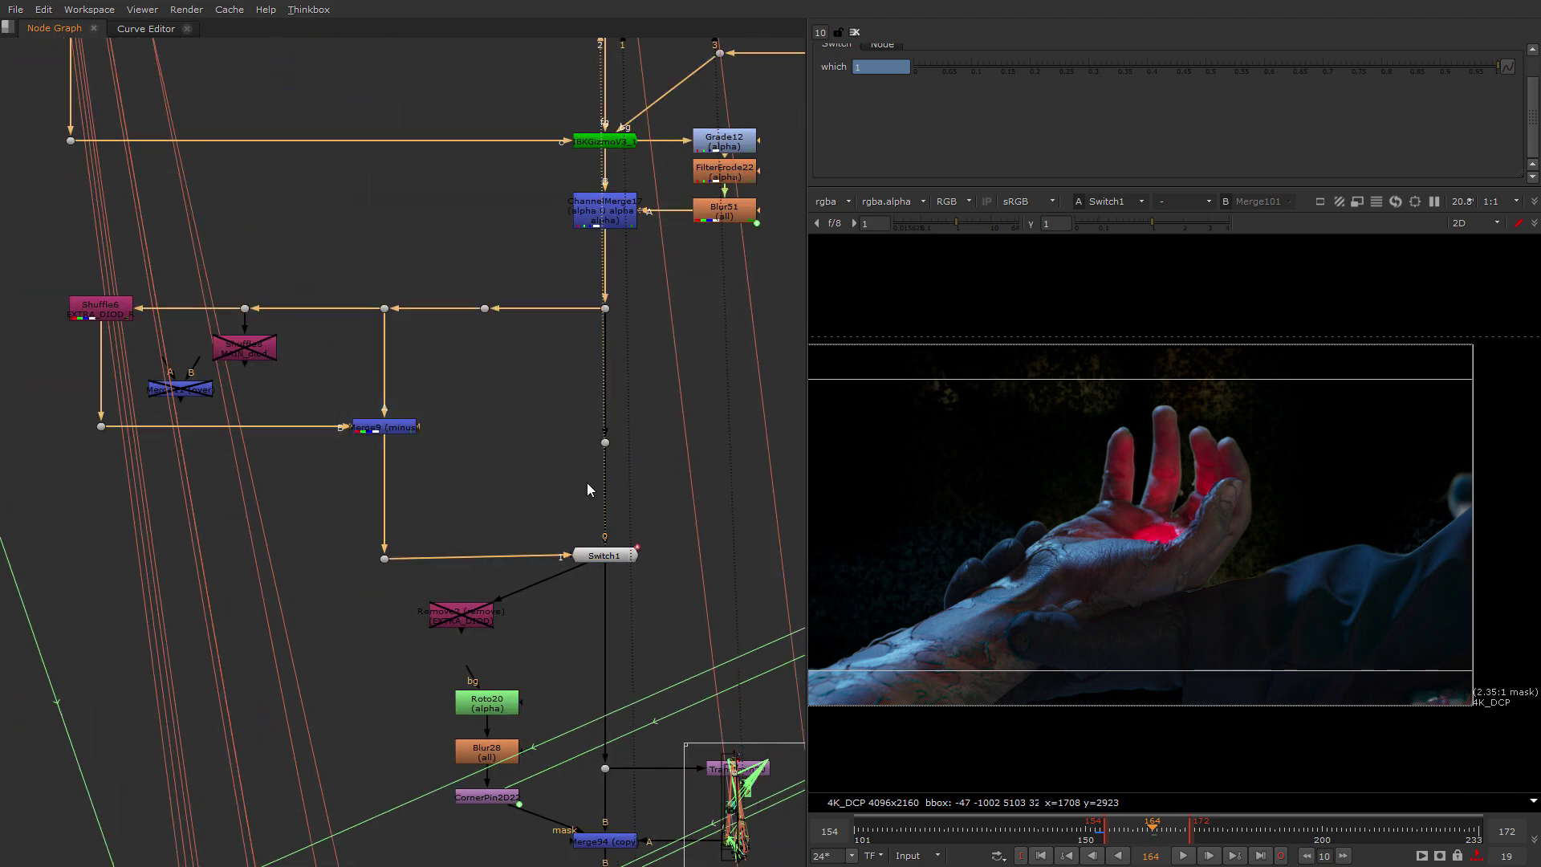
scroll(471, 542, "down", 3)
scroll(326, 579, "down", 3)
scroll(354, 680, "down", 1)
middle_click_drag(354, 680, 381, 295)
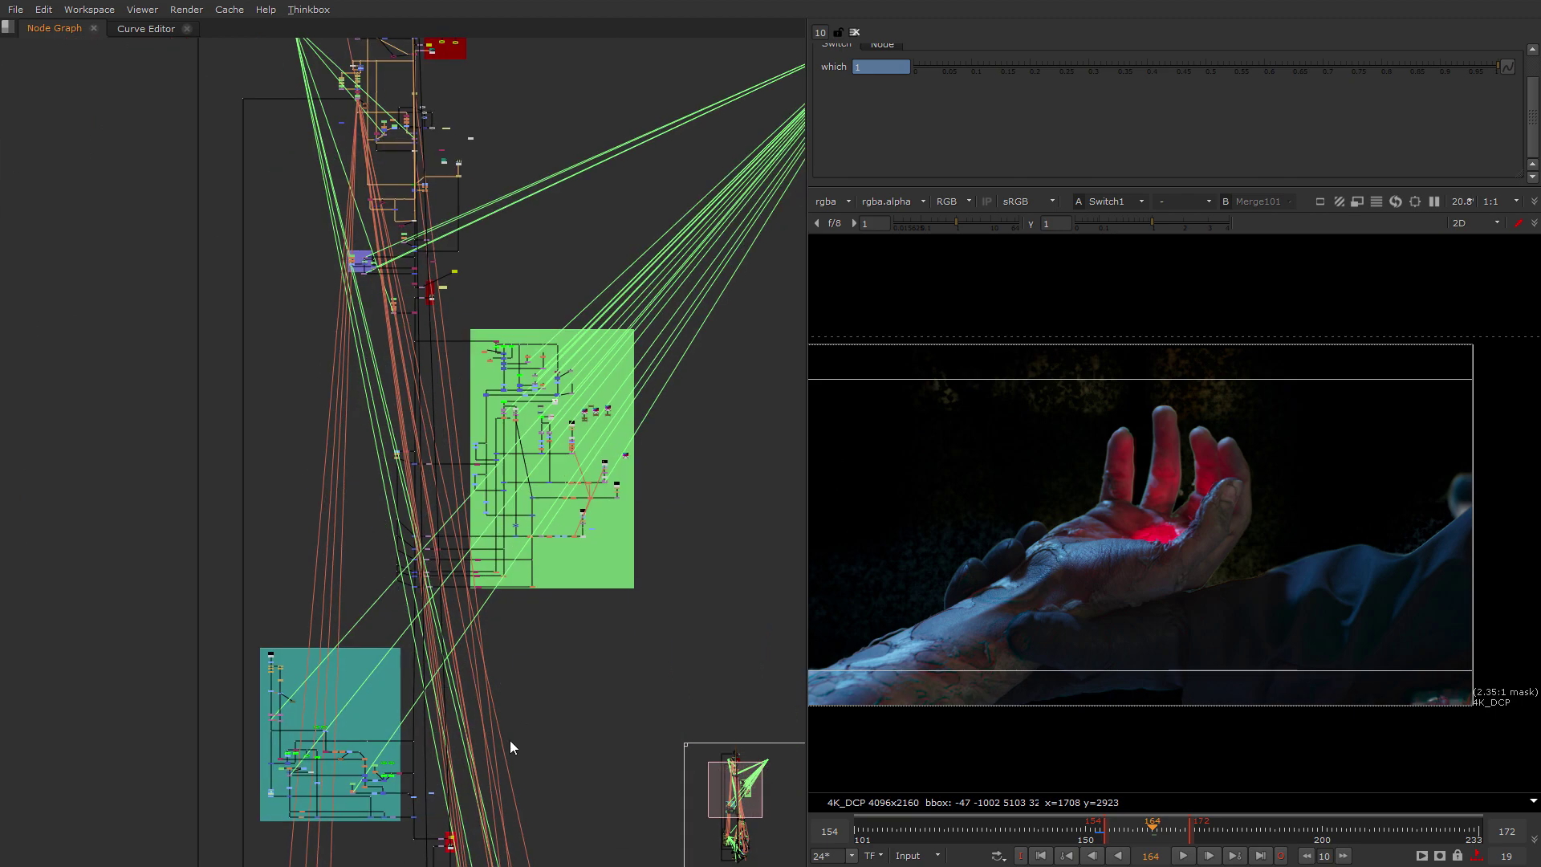
scroll(377, 248, "up", 1)
scroll(377, 252, "up", 6)
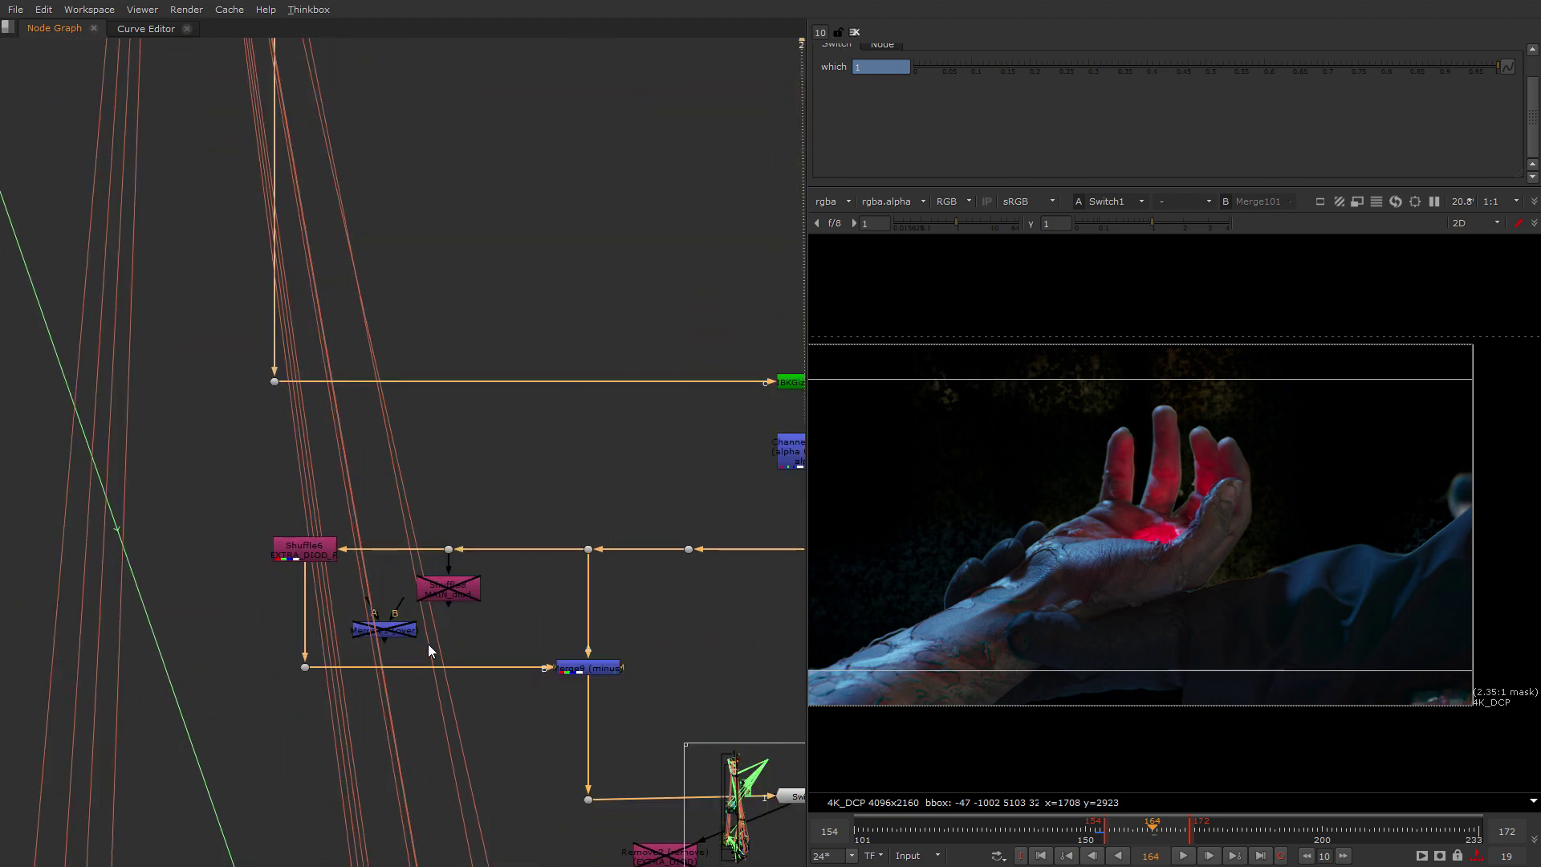
Open the Roto20 settings and view the Transform20 output that feeds Merge94 (copy).
scroll(427, 644, "down", 3)
middle_click_drag(427, 643, 414, 265)
scroll(495, 325, "up", 4)
left_click_drag(593, 367, 372, 440)
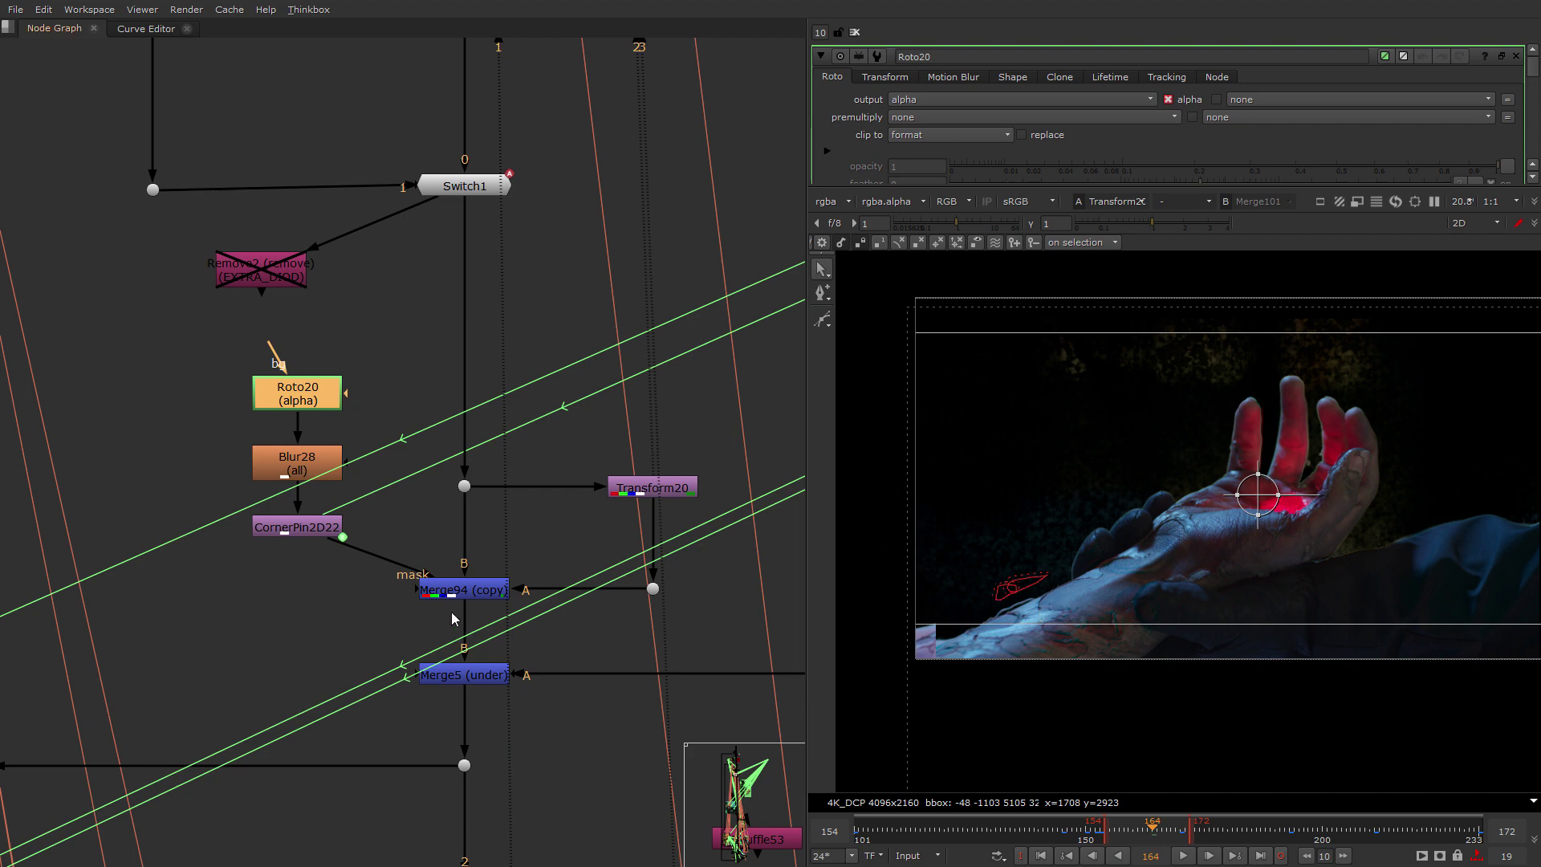
scroll(451, 618, "down", 3)
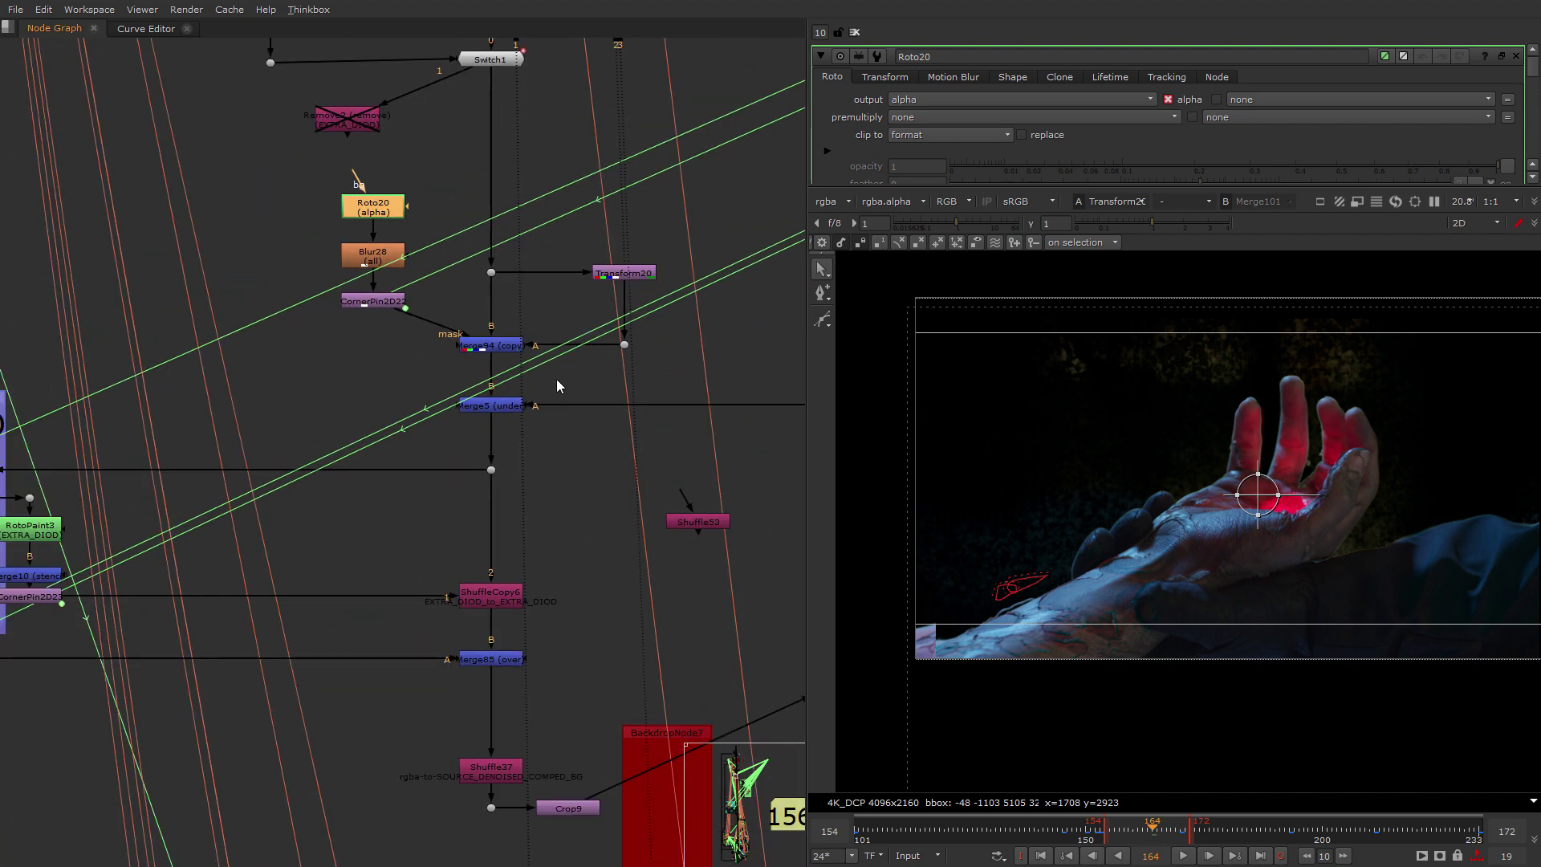
View the Merge5 (under) composite and trace the background input that feeds it.
left_click_drag(556, 379, 354, 455)
key("1")
scroll(777, 526, "down", 2)
middle_click_drag(776, 526, 369, 763)
middle_click_drag(447, 90, 408, 480)
scroll(407, 480, "down", 4)
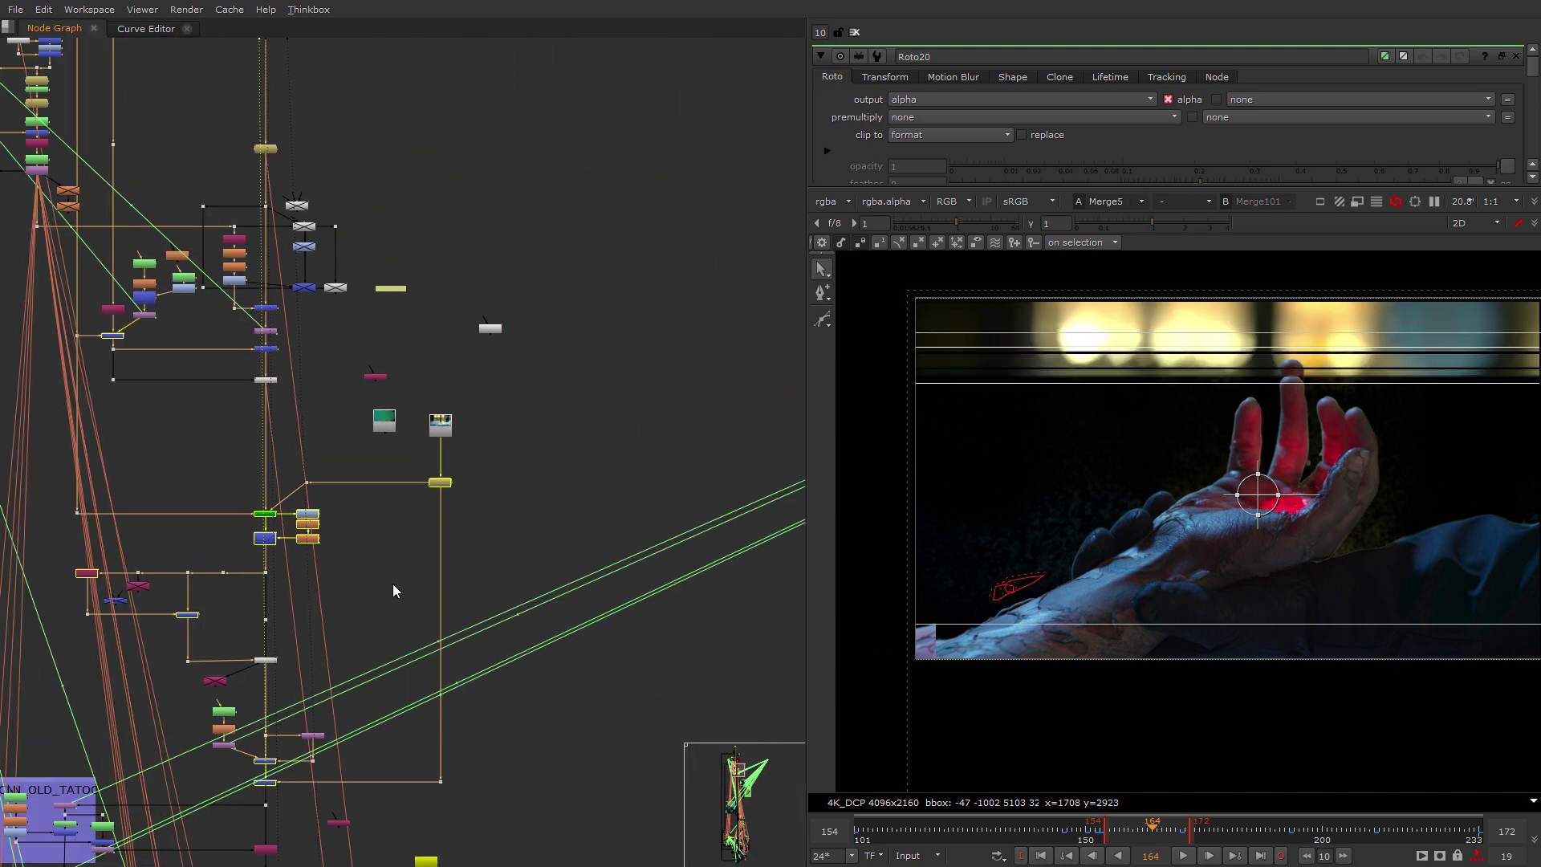
View the corner-pinned output of the CLN_OLD_TATOO group close up on the forearm.
middle_click_drag(392, 584, 484, 316)
middle_click_drag(250, 700, 349, 429)
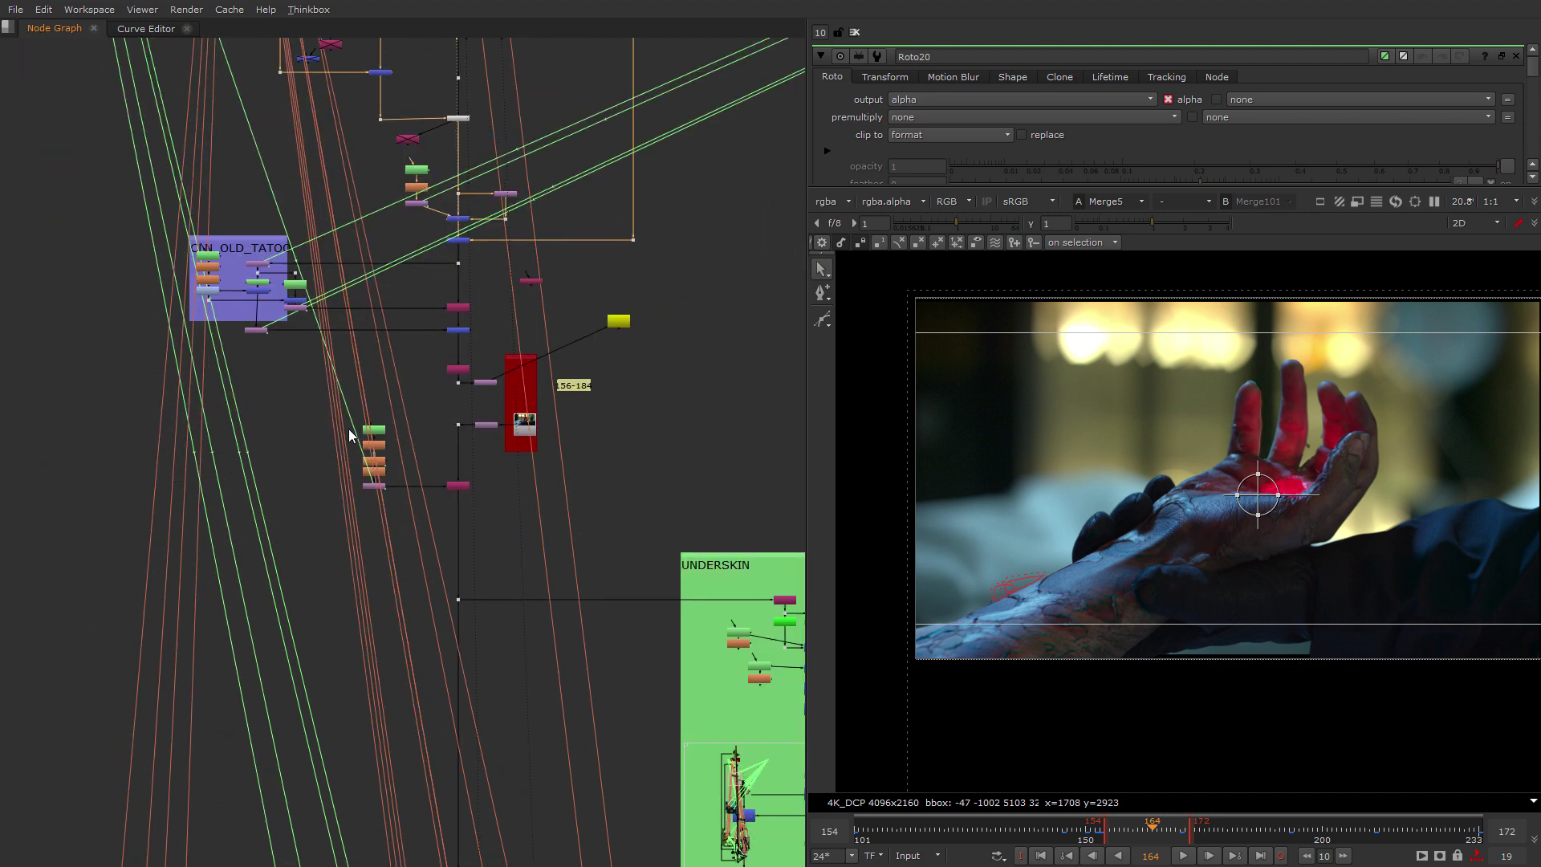
scroll(350, 436, "up", 5)
scroll(1140, 534, "up", 8)
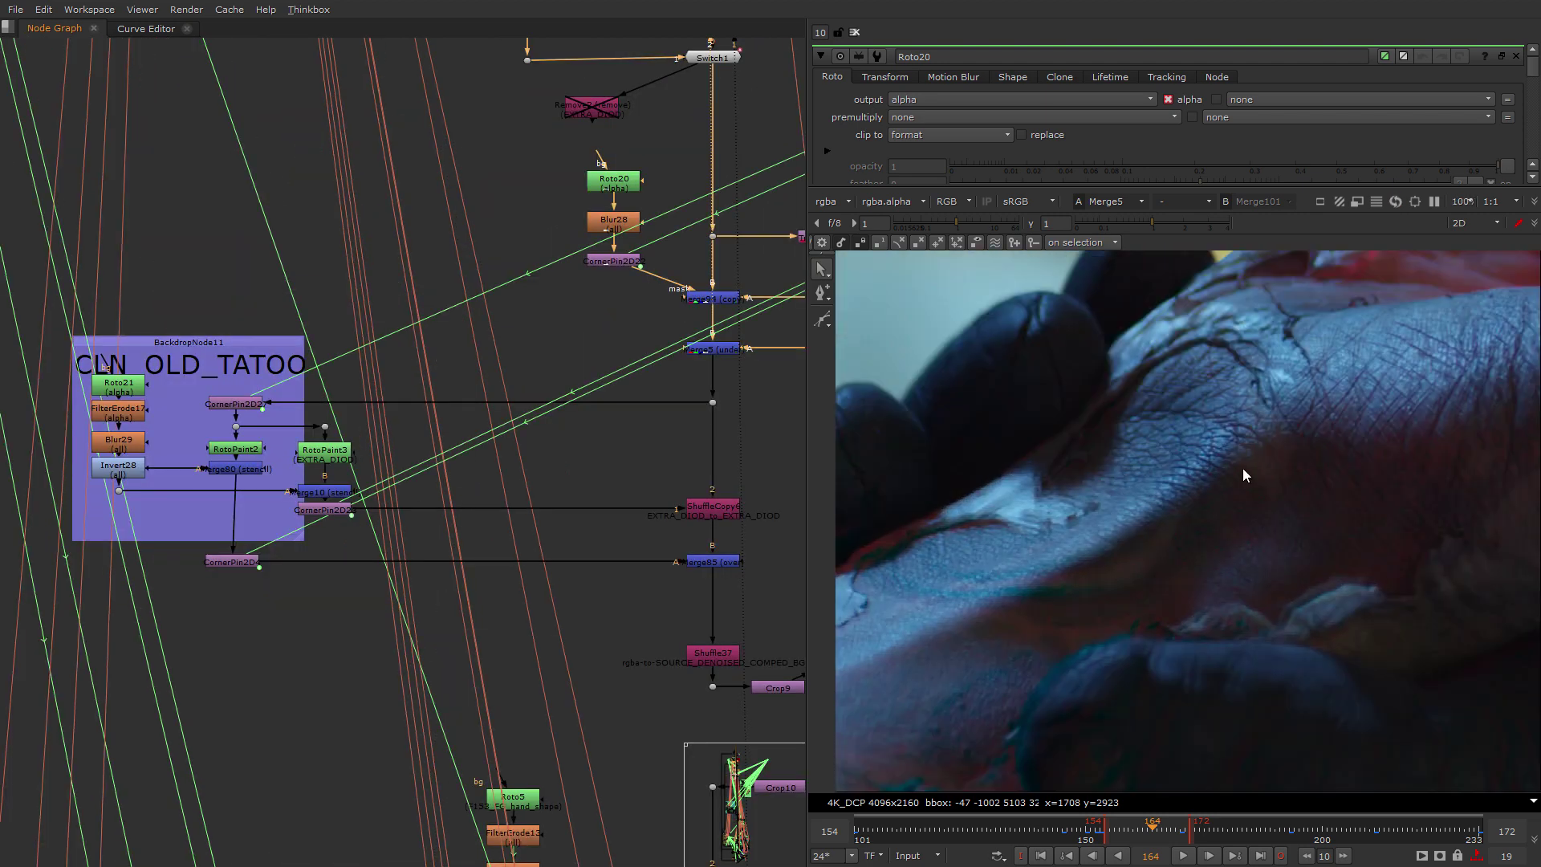
left_click(237, 563)
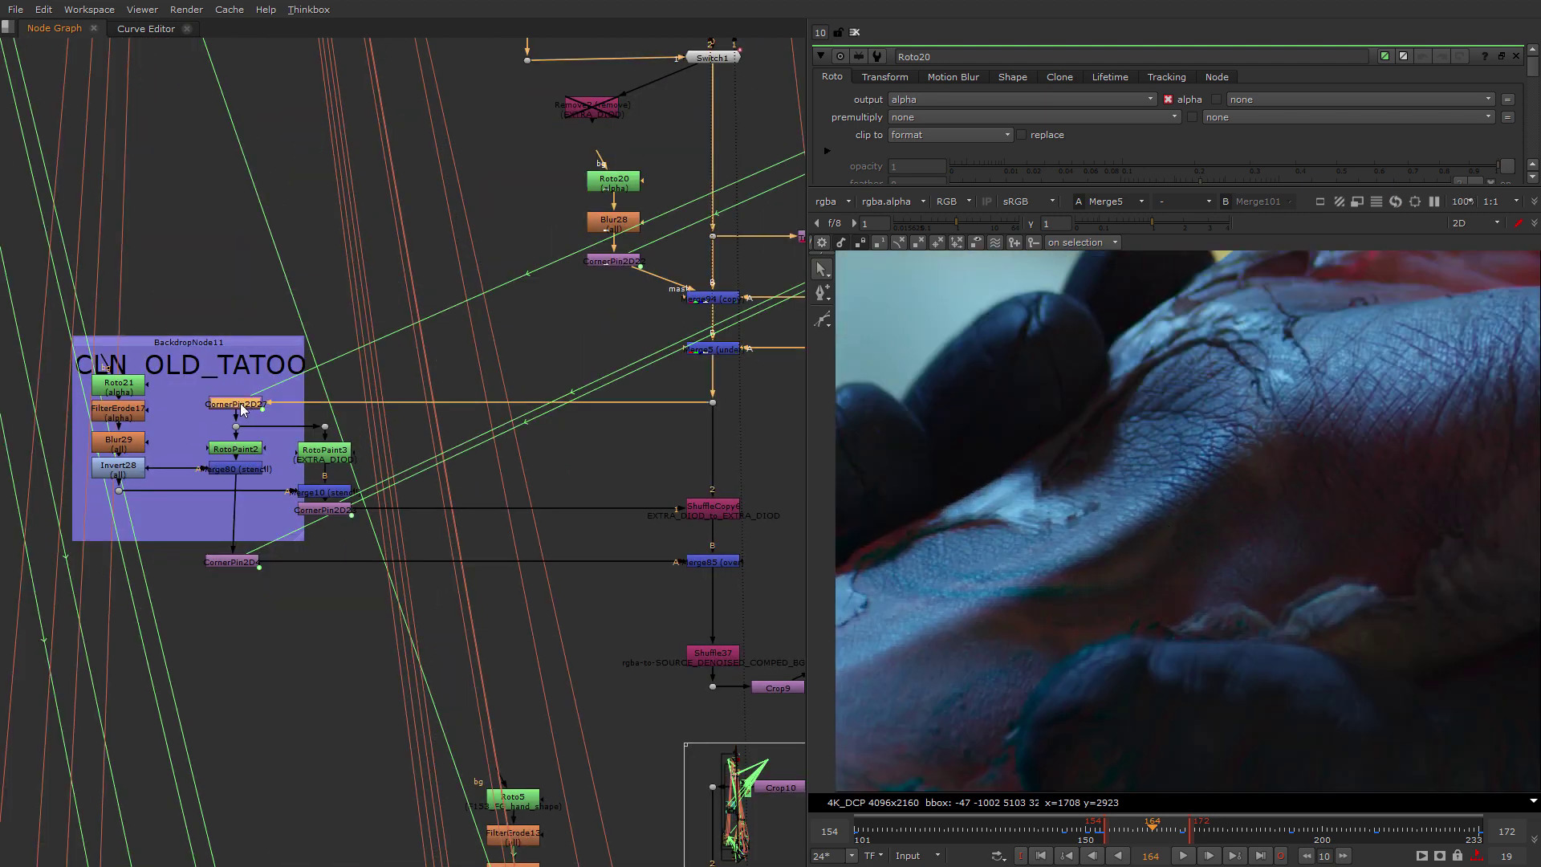
key("1")
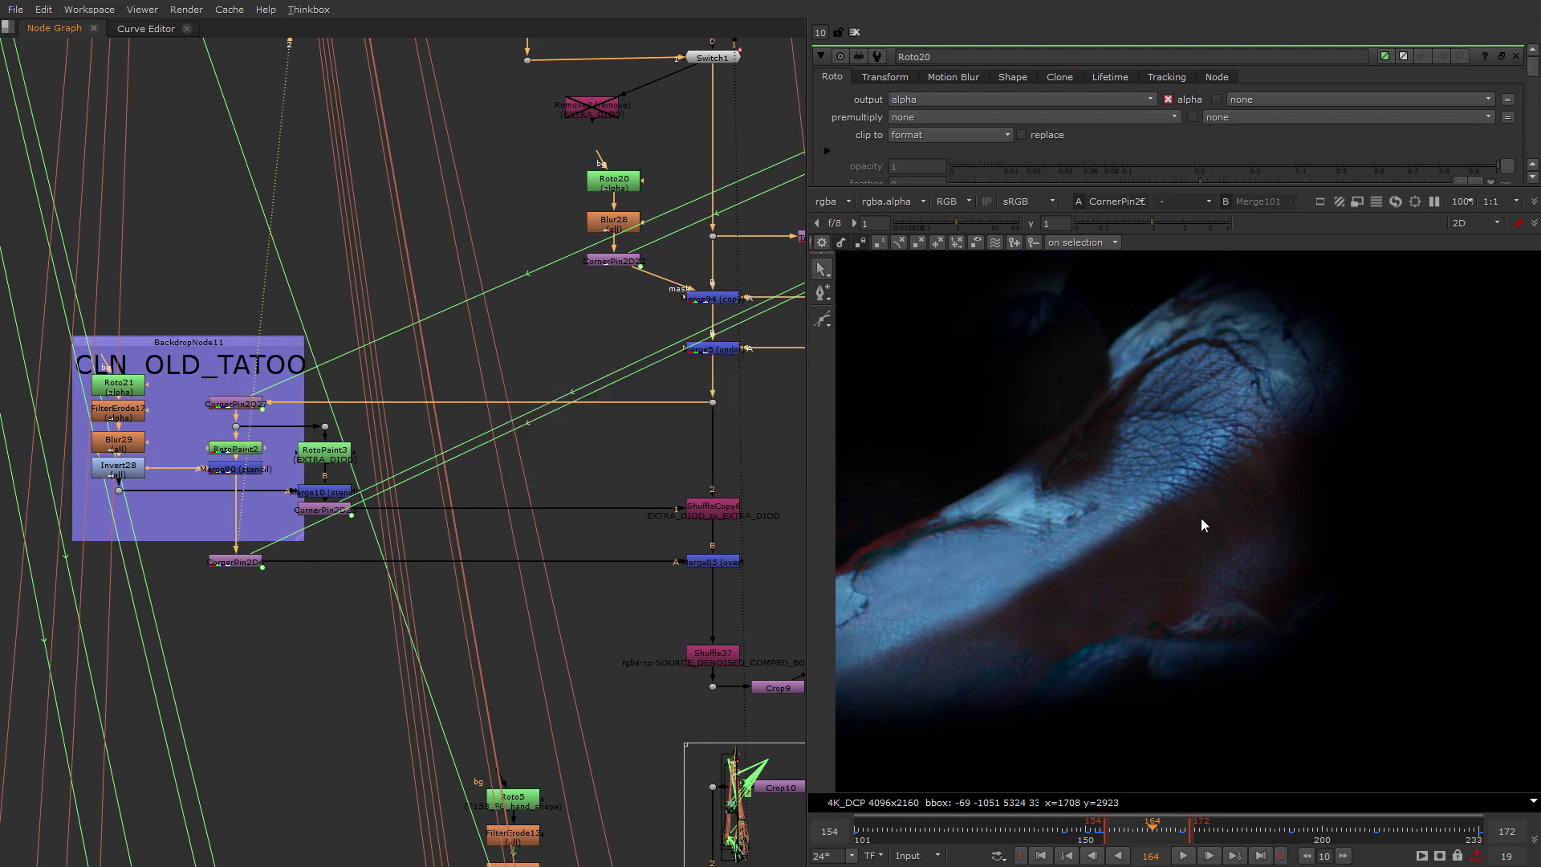
Open the RotoPaint2 settings and compare its painted output with the CornerPin2D27 input.
scroll(245, 491, "up", 3)
middle_click_drag(245, 491, 438, 524)
double_click(440, 459)
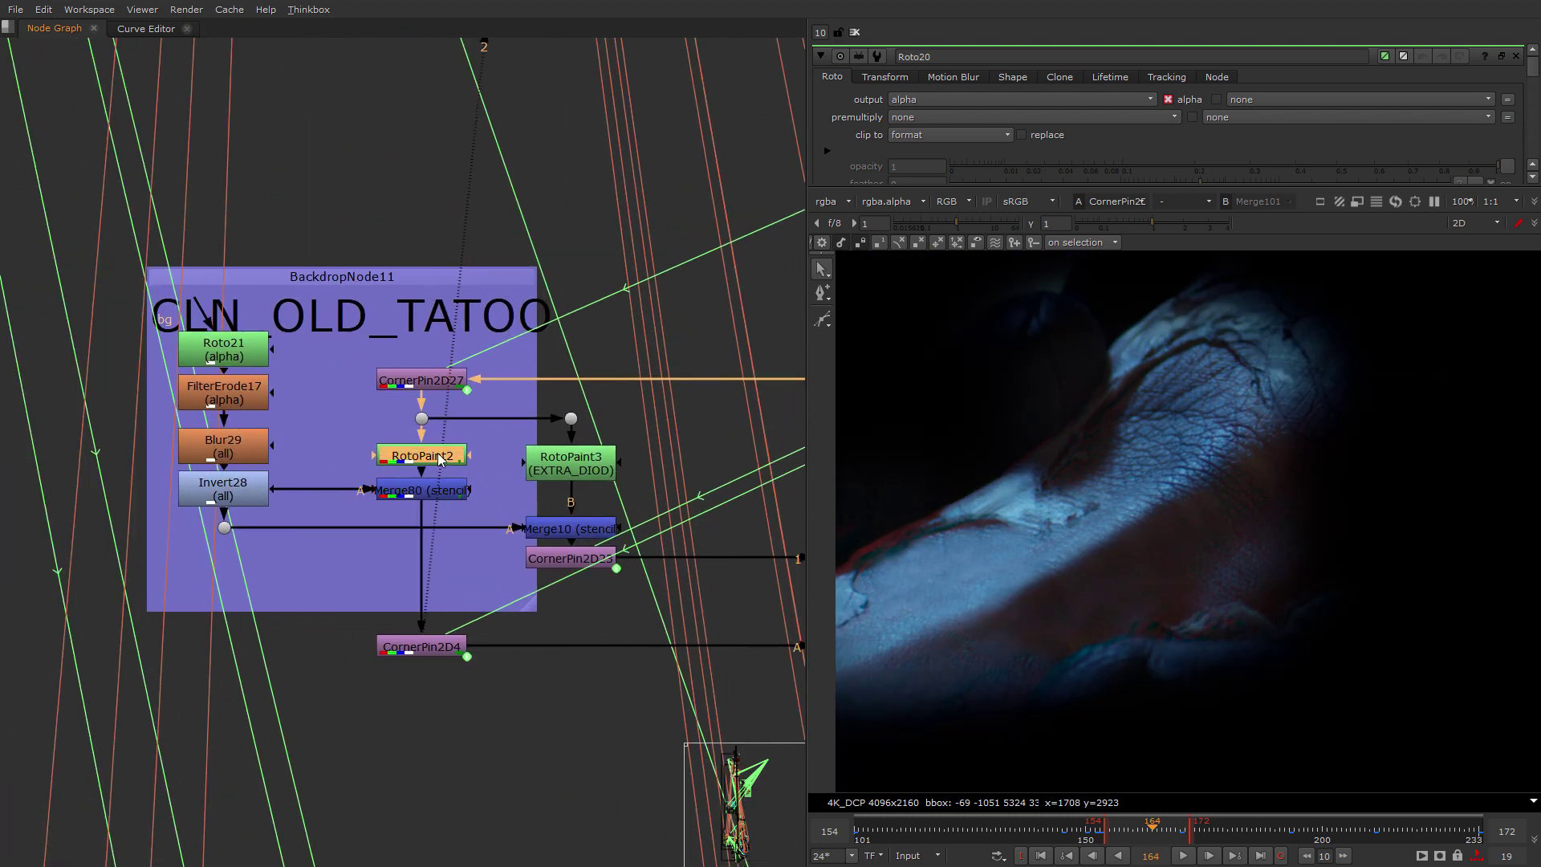
left_click(425, 379)
key("2")
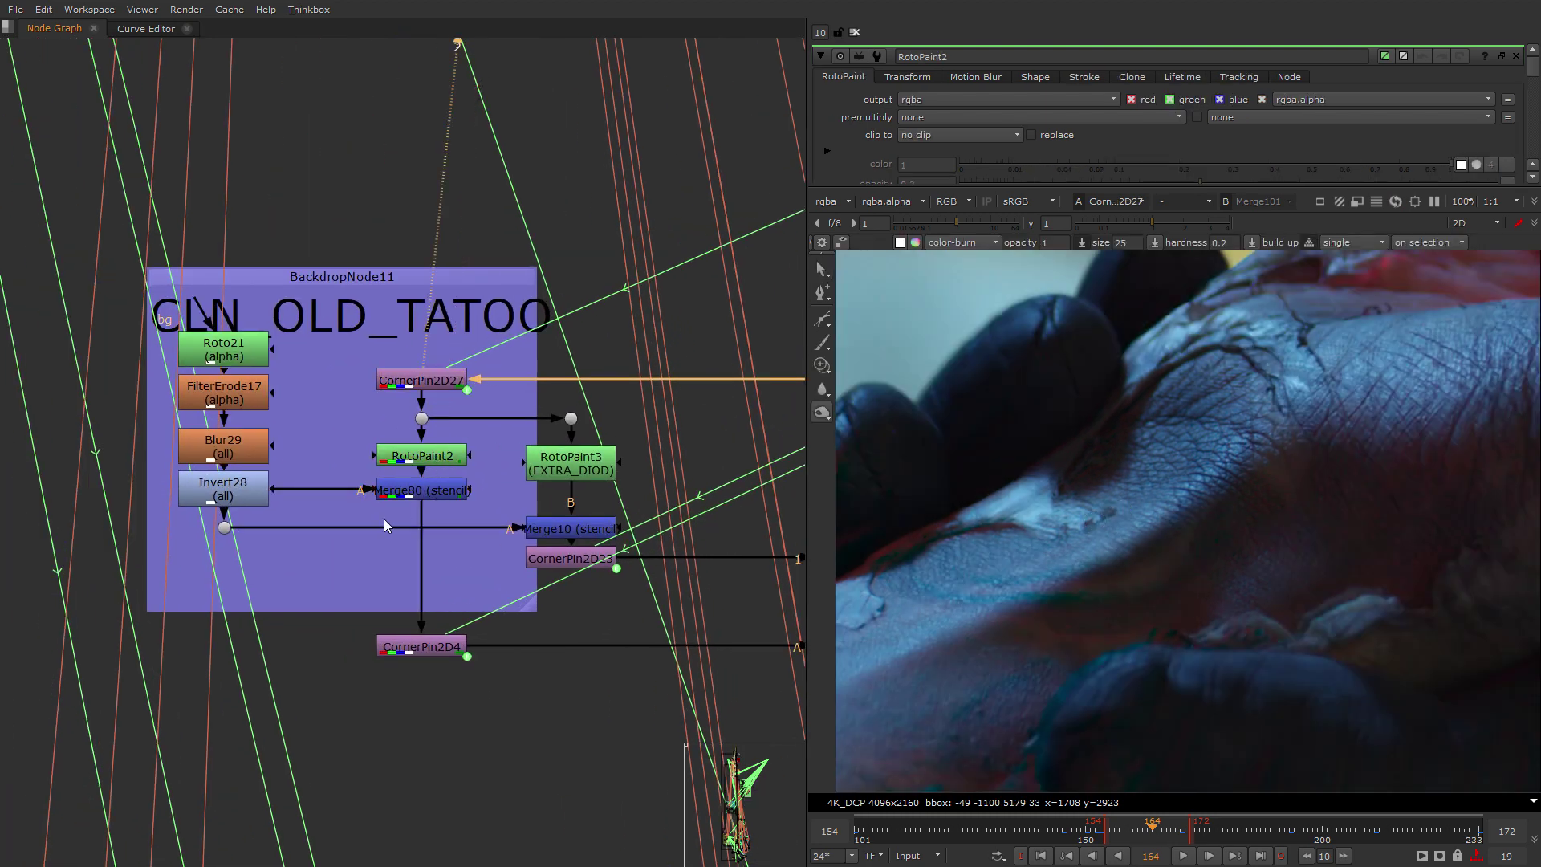
key("1")
Move the node at the source of the green expression links closer to the main script.
middle_click_drag(577, 599, 380, 694)
scroll(380, 693, "down", 5)
middle_click_drag(622, 607, 517, 656)
scroll(345, 701, "down", 10)
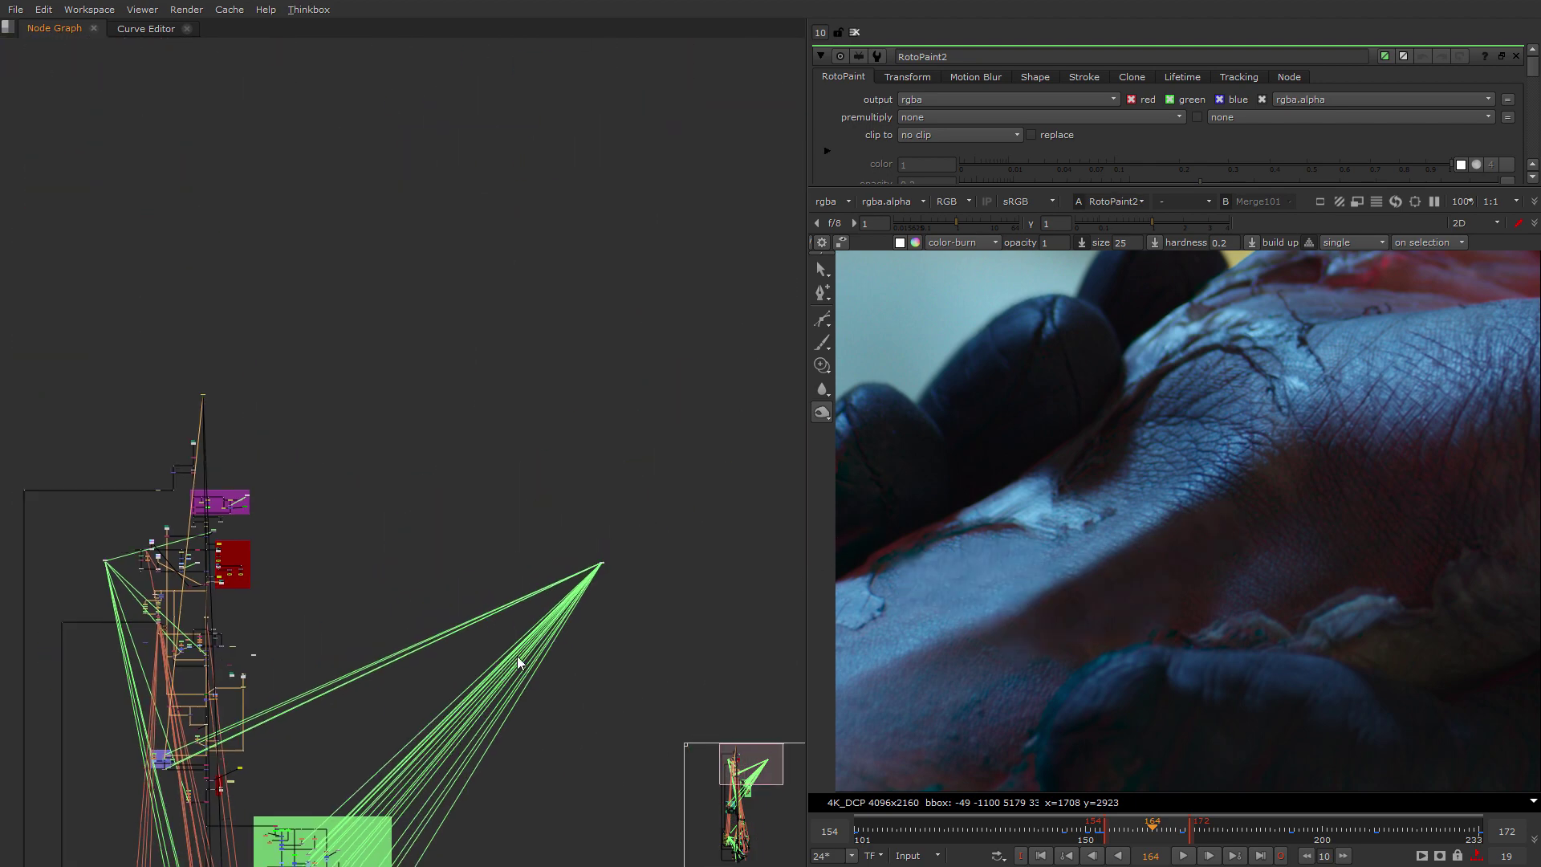
scroll(597, 568, "up", 10)
left_click(650, 535)
scroll(715, 554, "down", 12)
left_click_drag(716, 554, 554, 581)
scroll(468, 504, "up", 6)
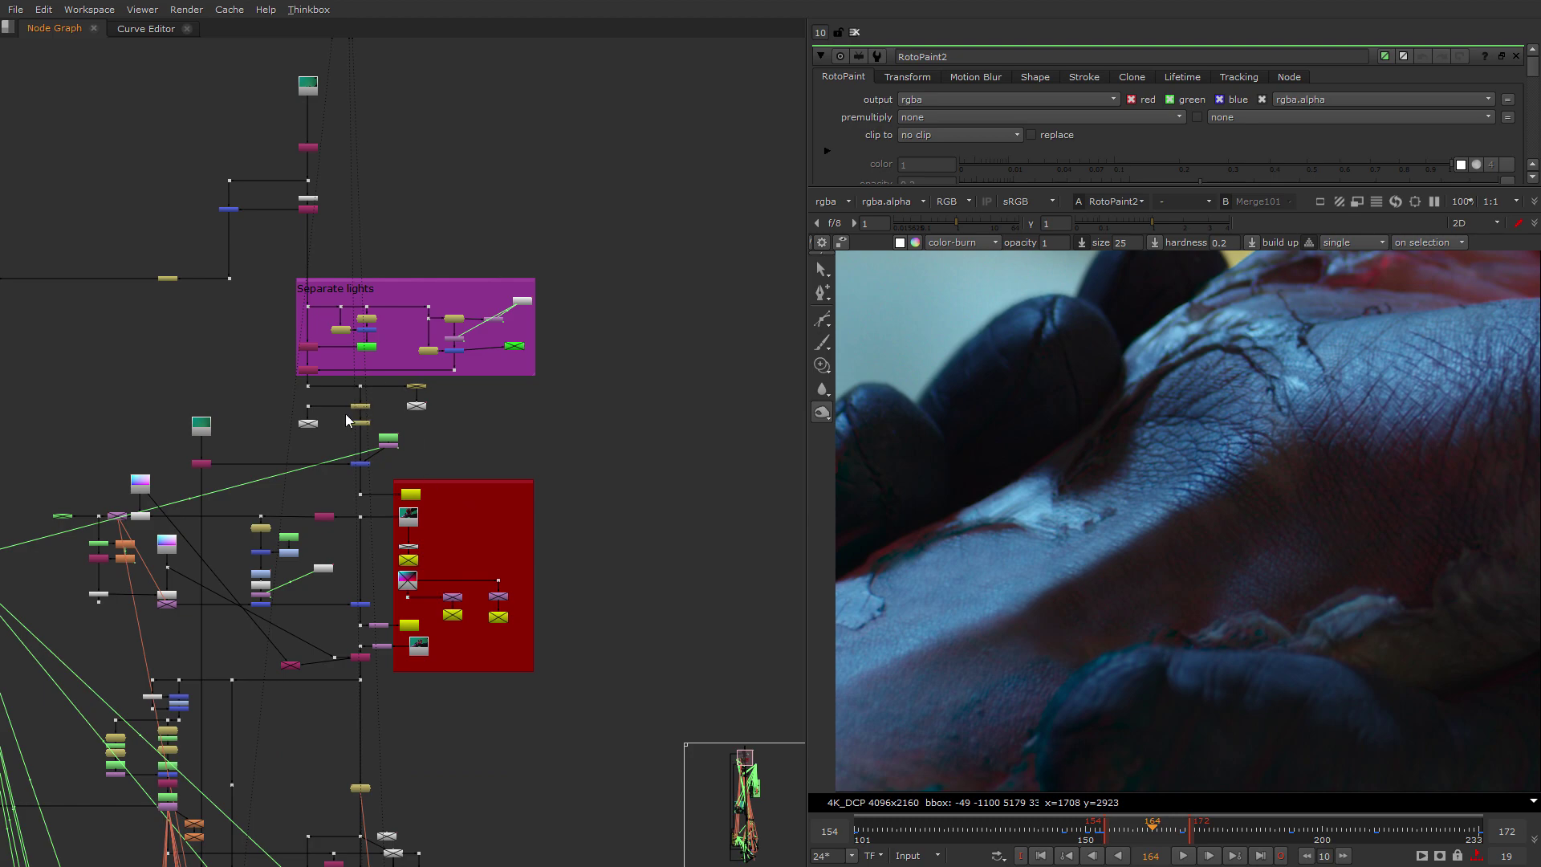
scroll(447, 489, "down", 3)
middle_click_drag(733, 687, 716, 425)
scroll(726, 411, "up", 6)
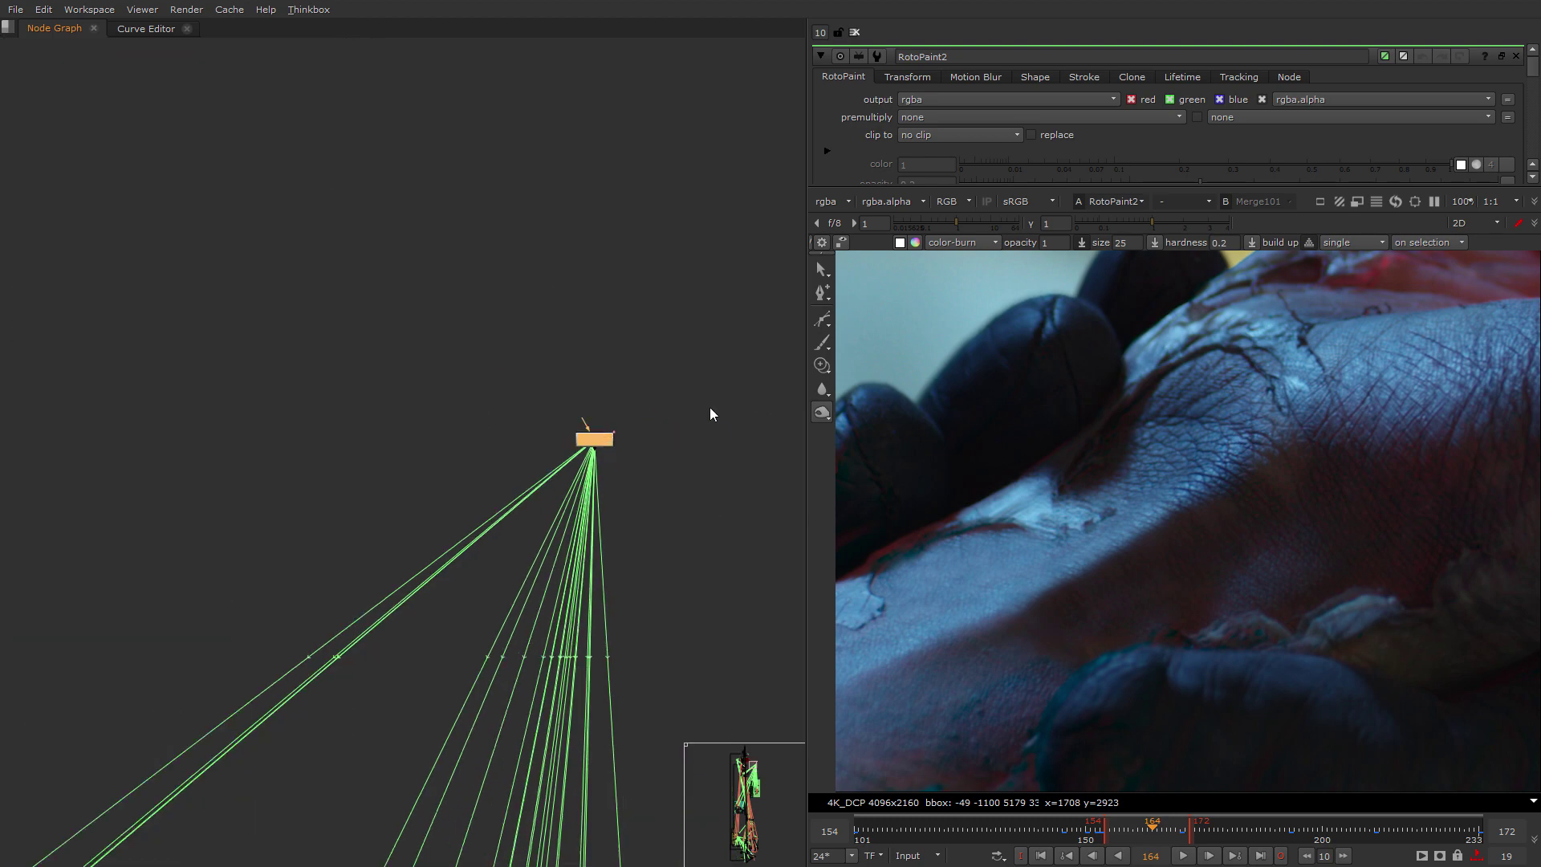
scroll(561, 408, "up", 3)
scroll(607, 426, "down", 4)
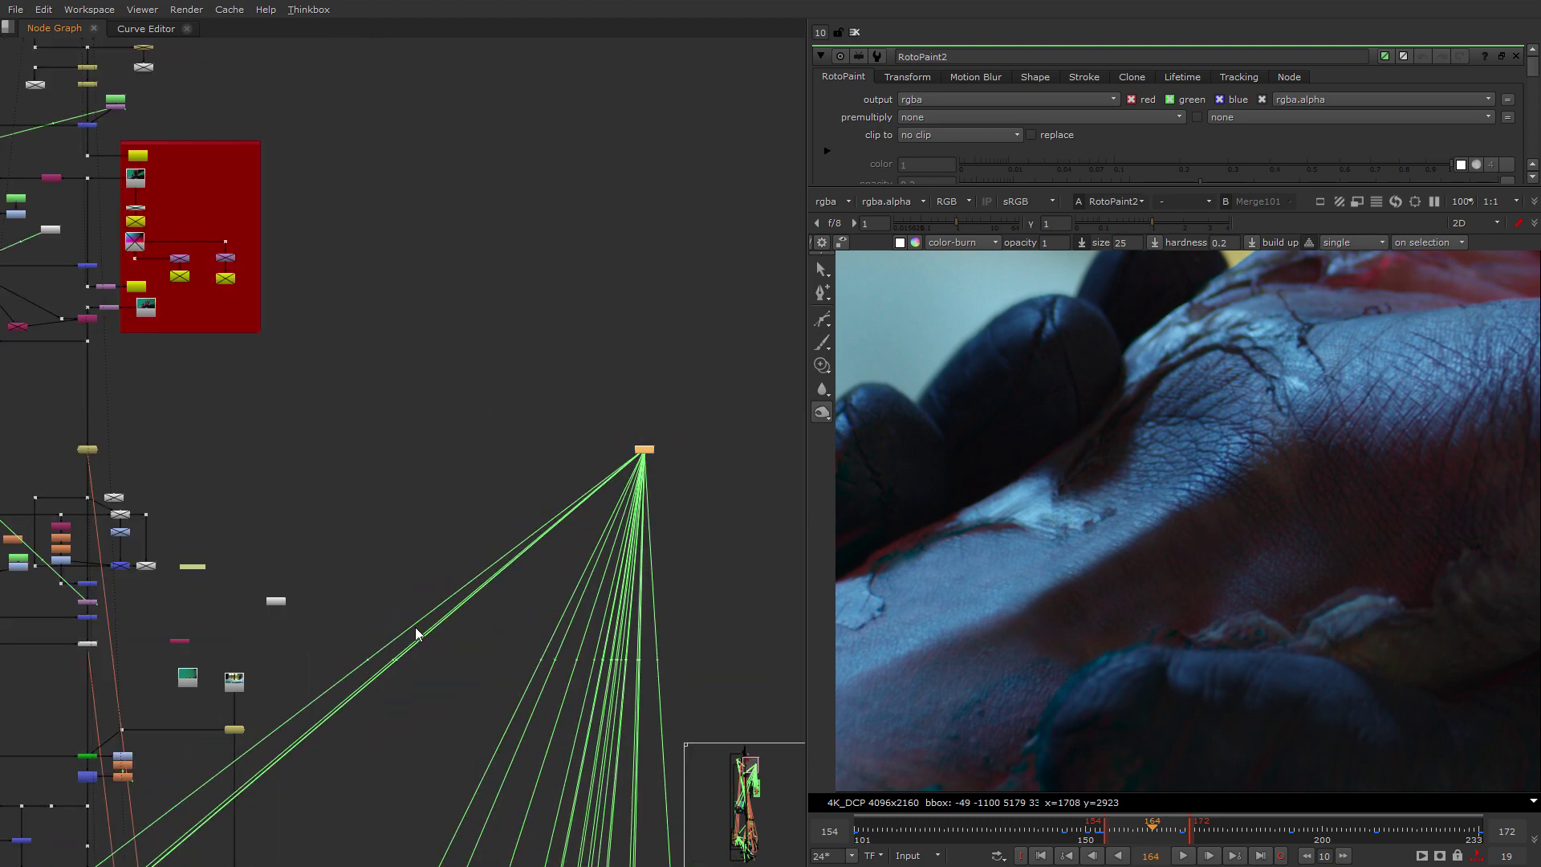
Return to the CLN_OLD_TATOO group, view the CornerPin2D4 output and follow it towards Merge85.
scroll(321, 682, "down", 2)
middle_click_drag(293, 692, 608, 384)
scroll(353, 678, "up", 9)
middle_click_drag(443, 694, 436, 621)
left_click(407, 579)
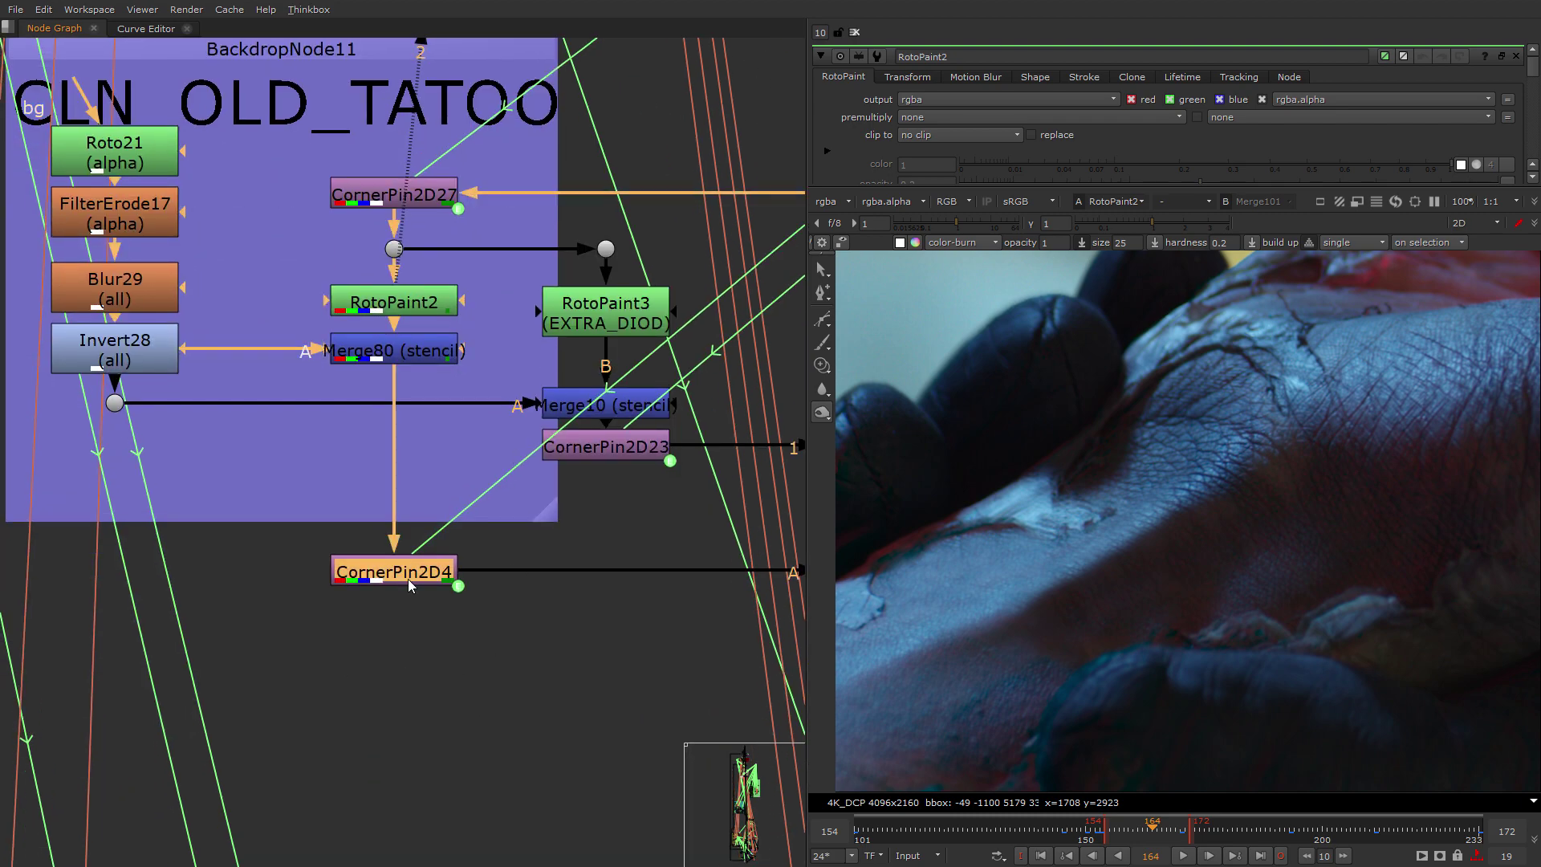
key("1")
scroll(377, 637, "down", 2)
middle_click_drag(578, 629, 172, 602)
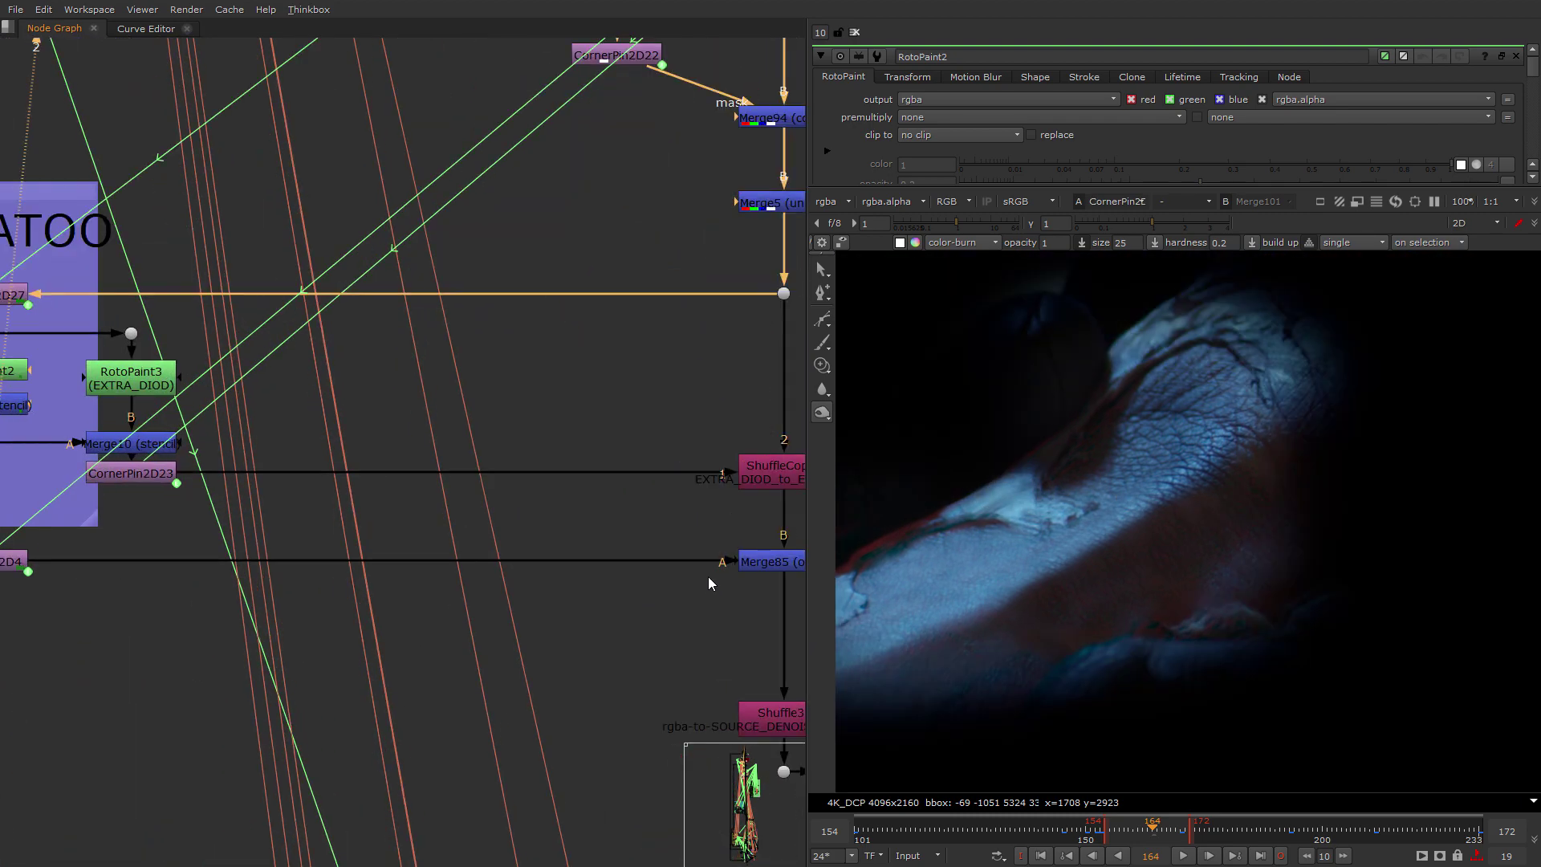
Follow the cleanup through Merge85 to the Read1 plate, view that plate and close the open node properties.
left_click(767, 563)
key("2")
scroll(560, 583, "down", 6)
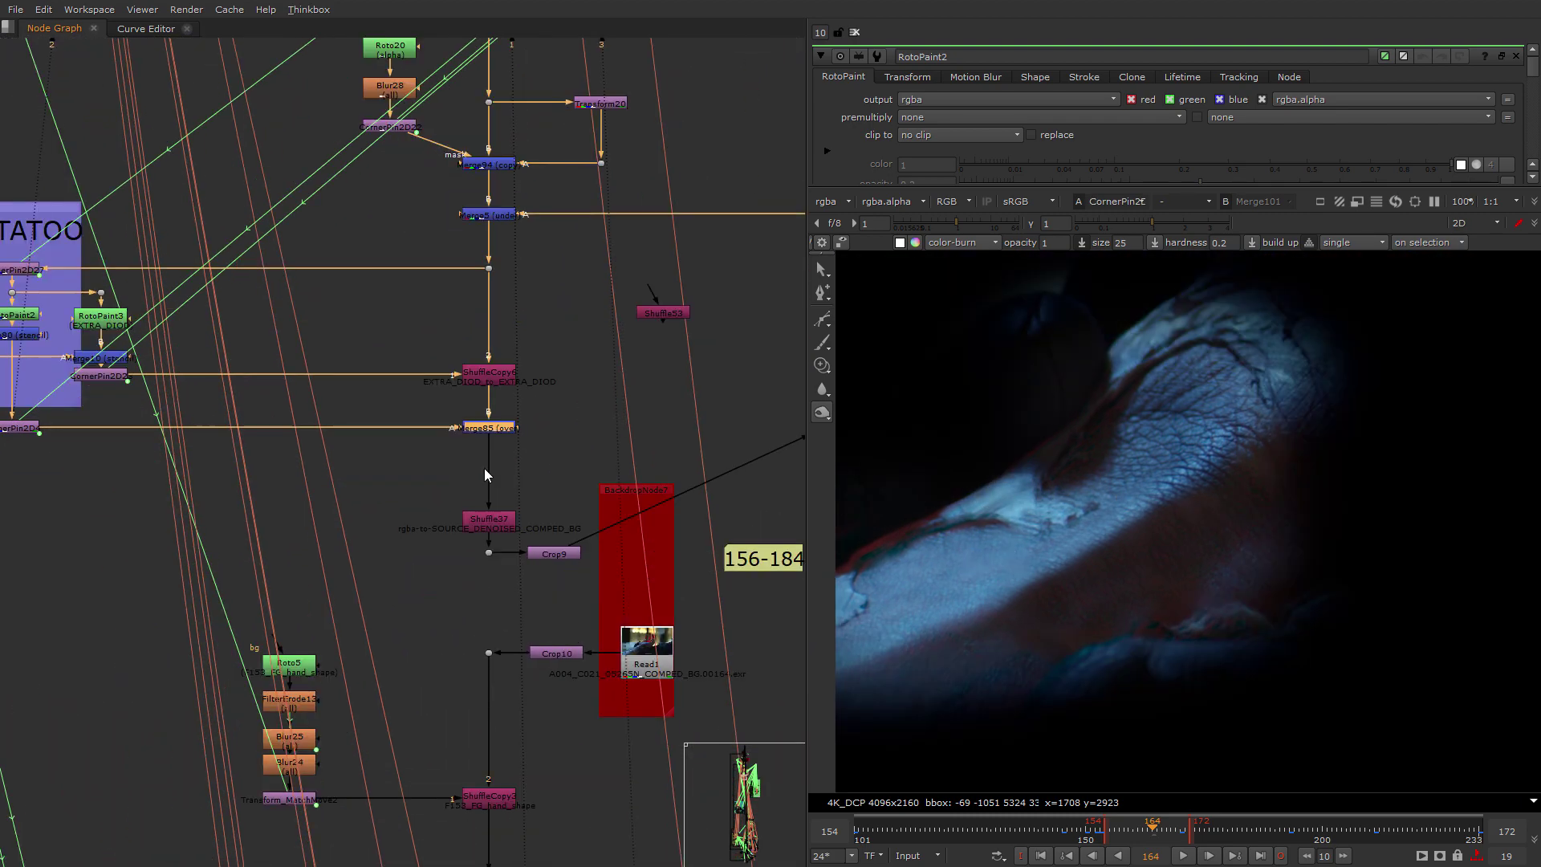
left_click(454, 522)
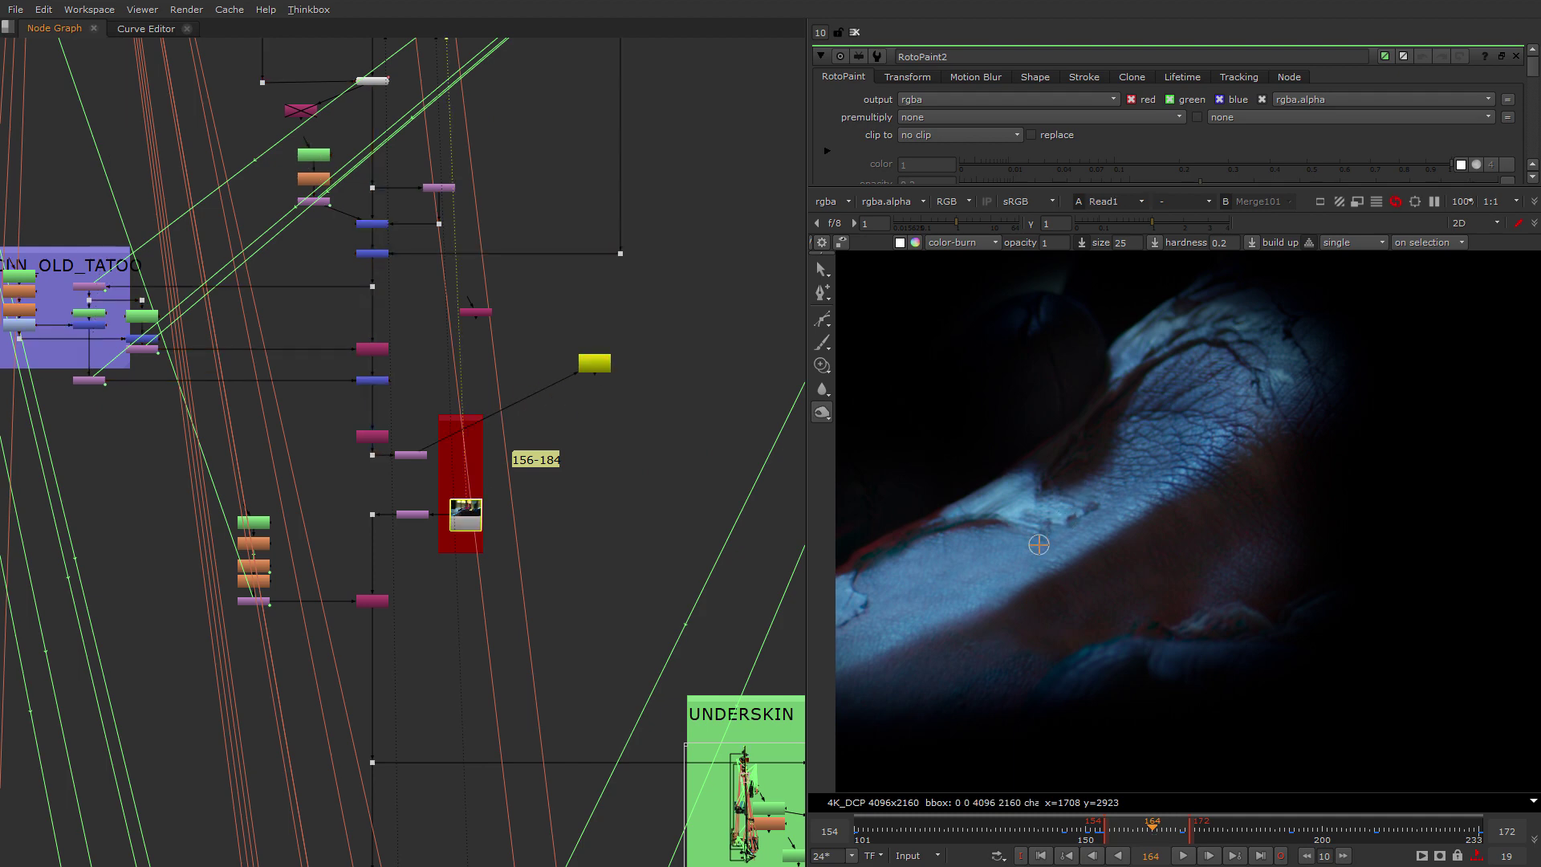
key("1")
left_click(1517, 58)
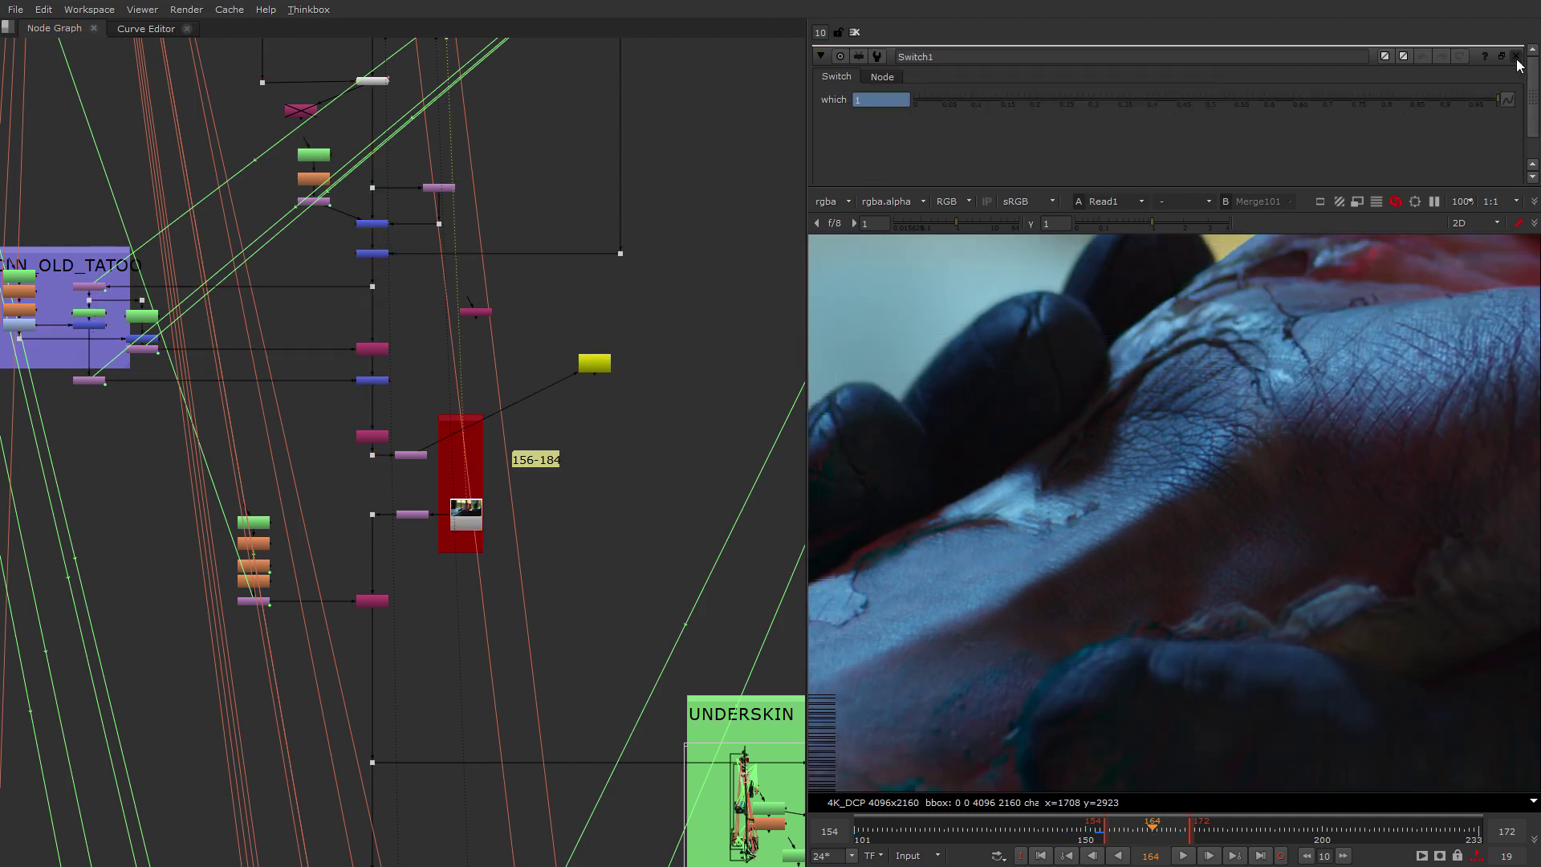
Widen the viewer, extend the playback range to frames 101–233 and play back the Read1 plate.
key("l")
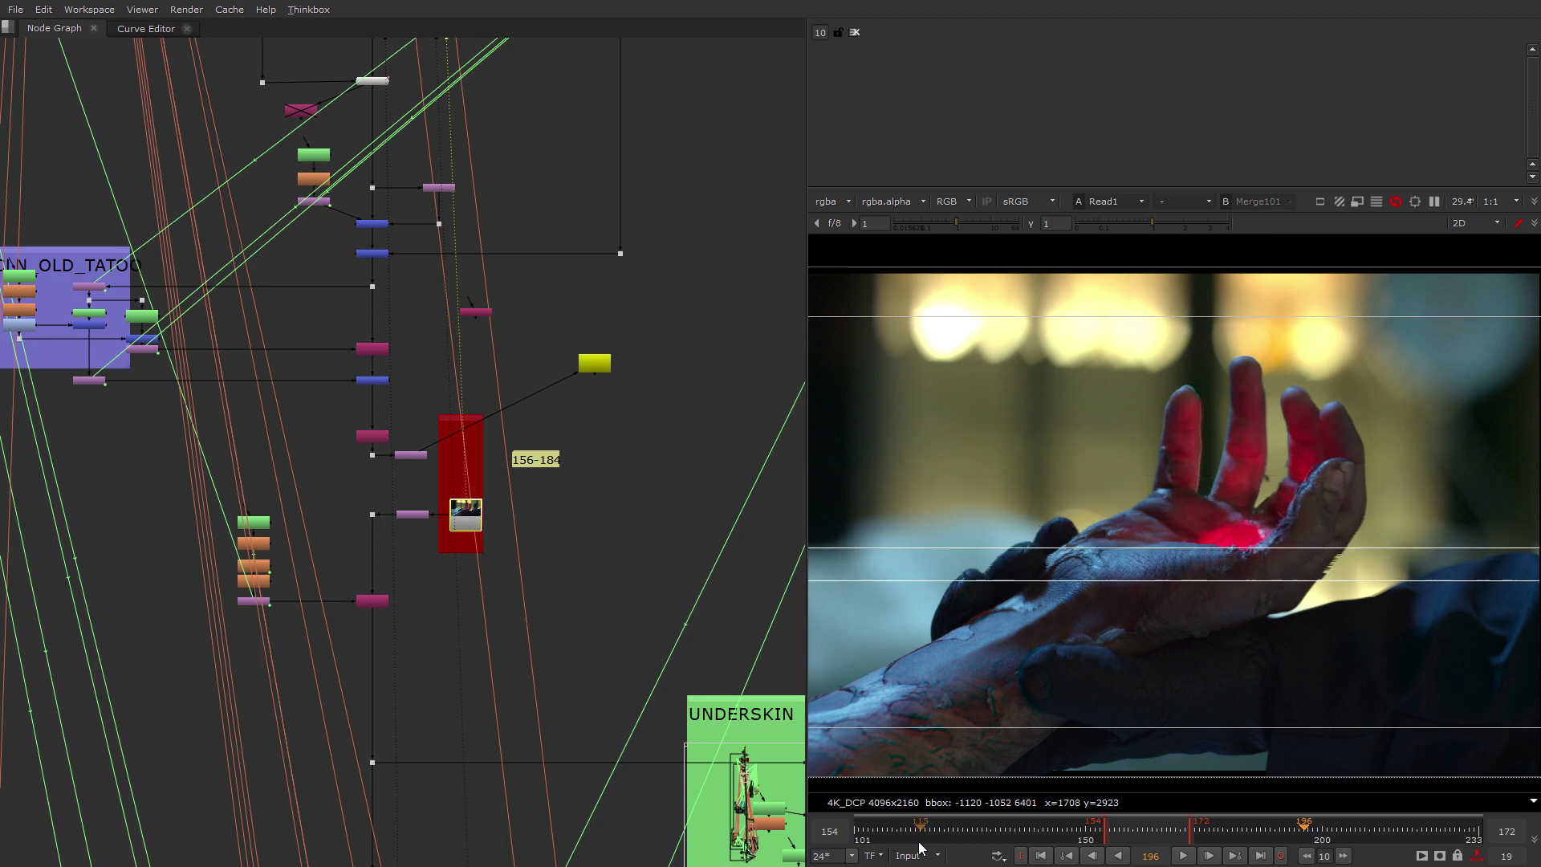
left_click_drag(927, 847, 582, 862)
left_click_drag(726, 833, 690, 833)
left_click_drag(1113, 833, 1478, 832)
key("l")
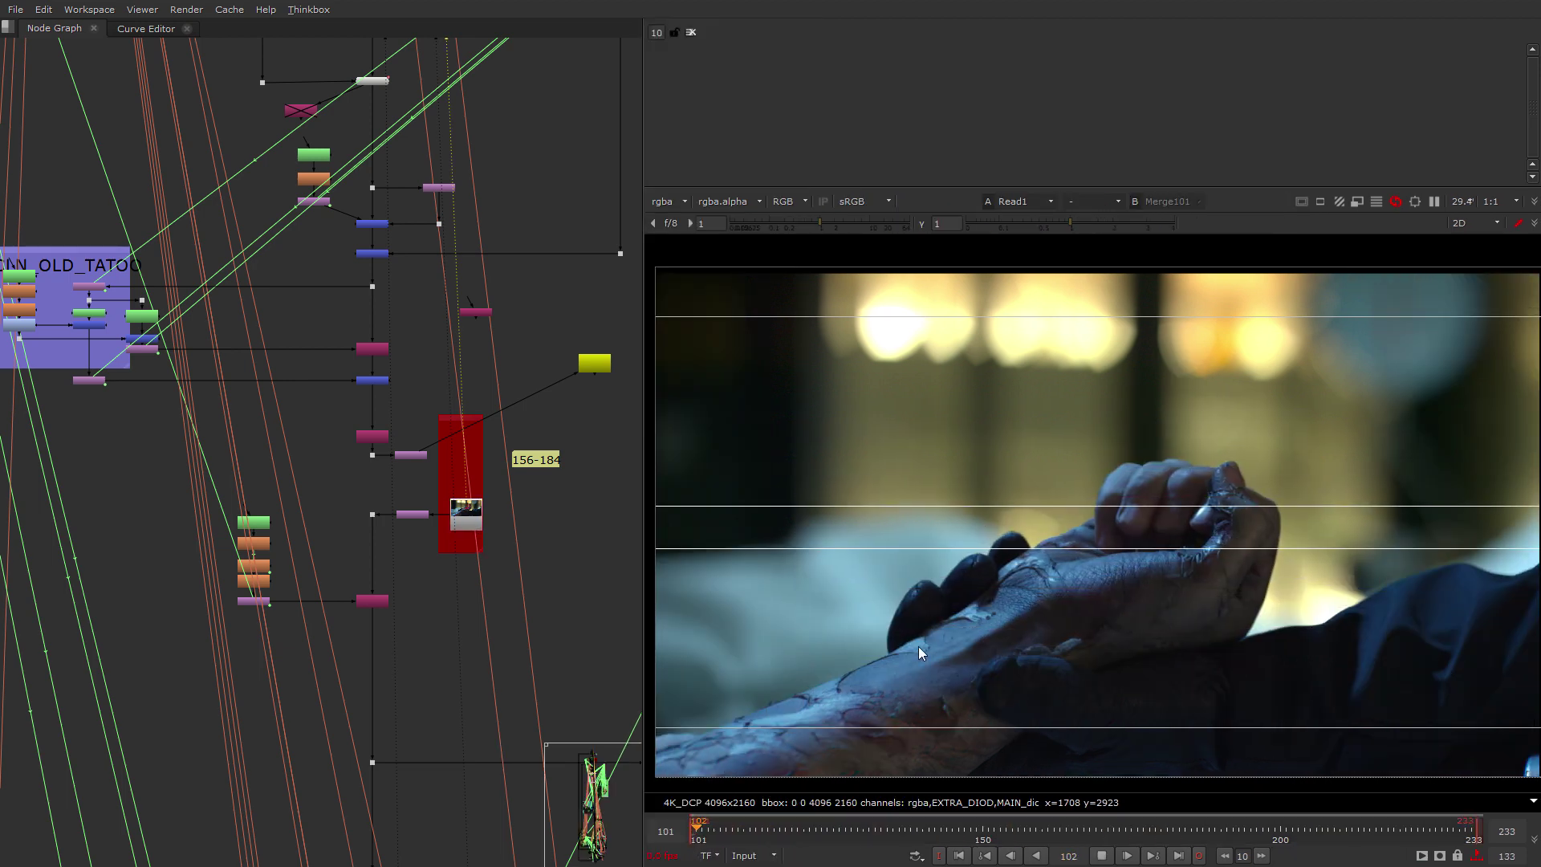
middle_click_drag(480, 689, 480, 621)
scroll(480, 621, "up", 1)
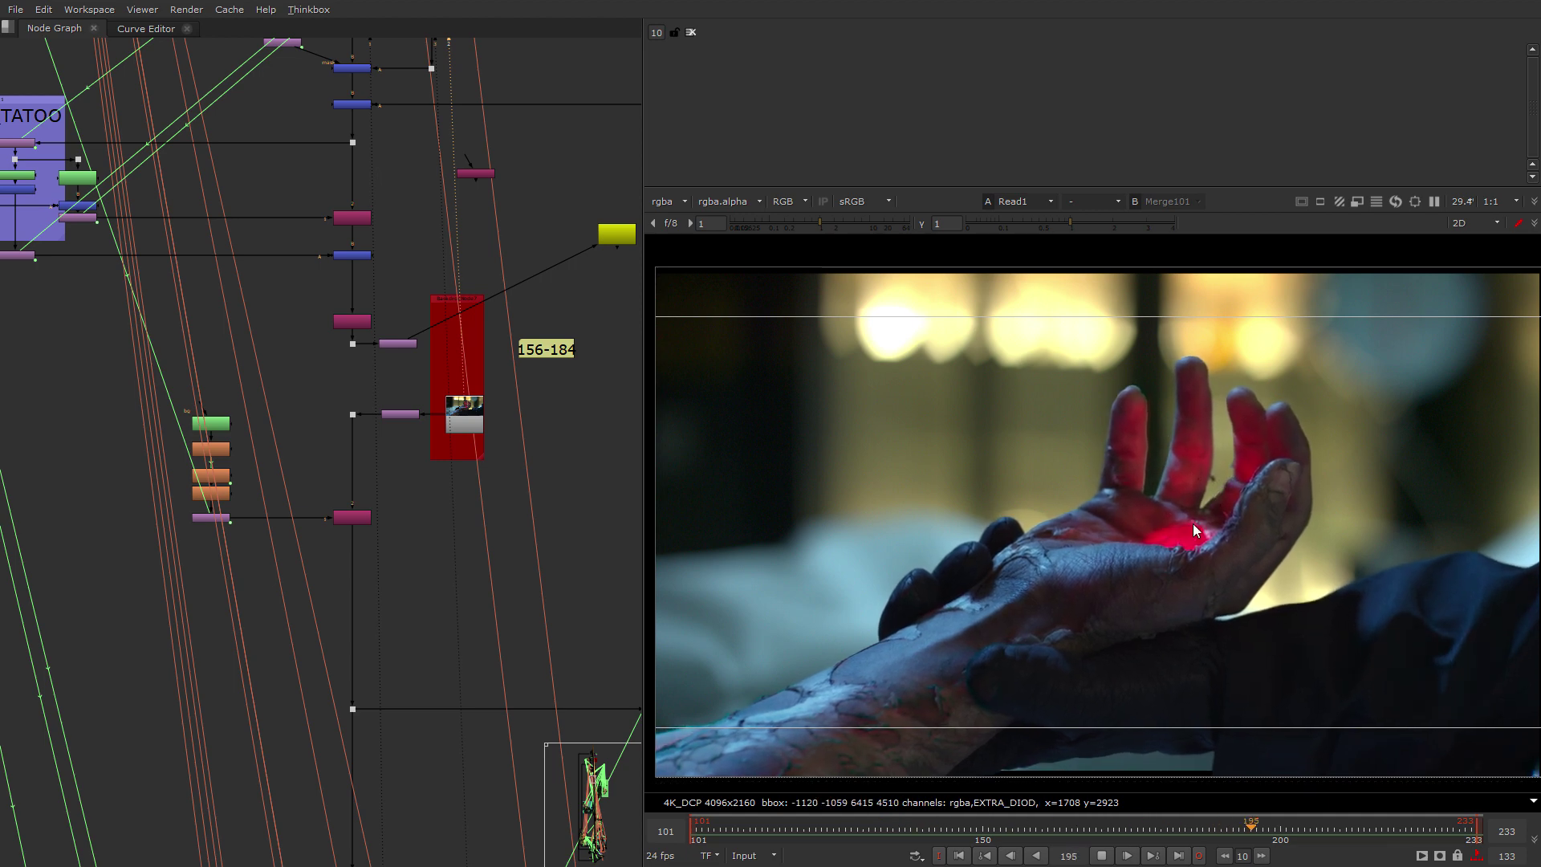
Survey the node tree from the Read1 plate down to the green group and back up the main trunk during playback.
middle_click_drag(333, 648, 396, 575)
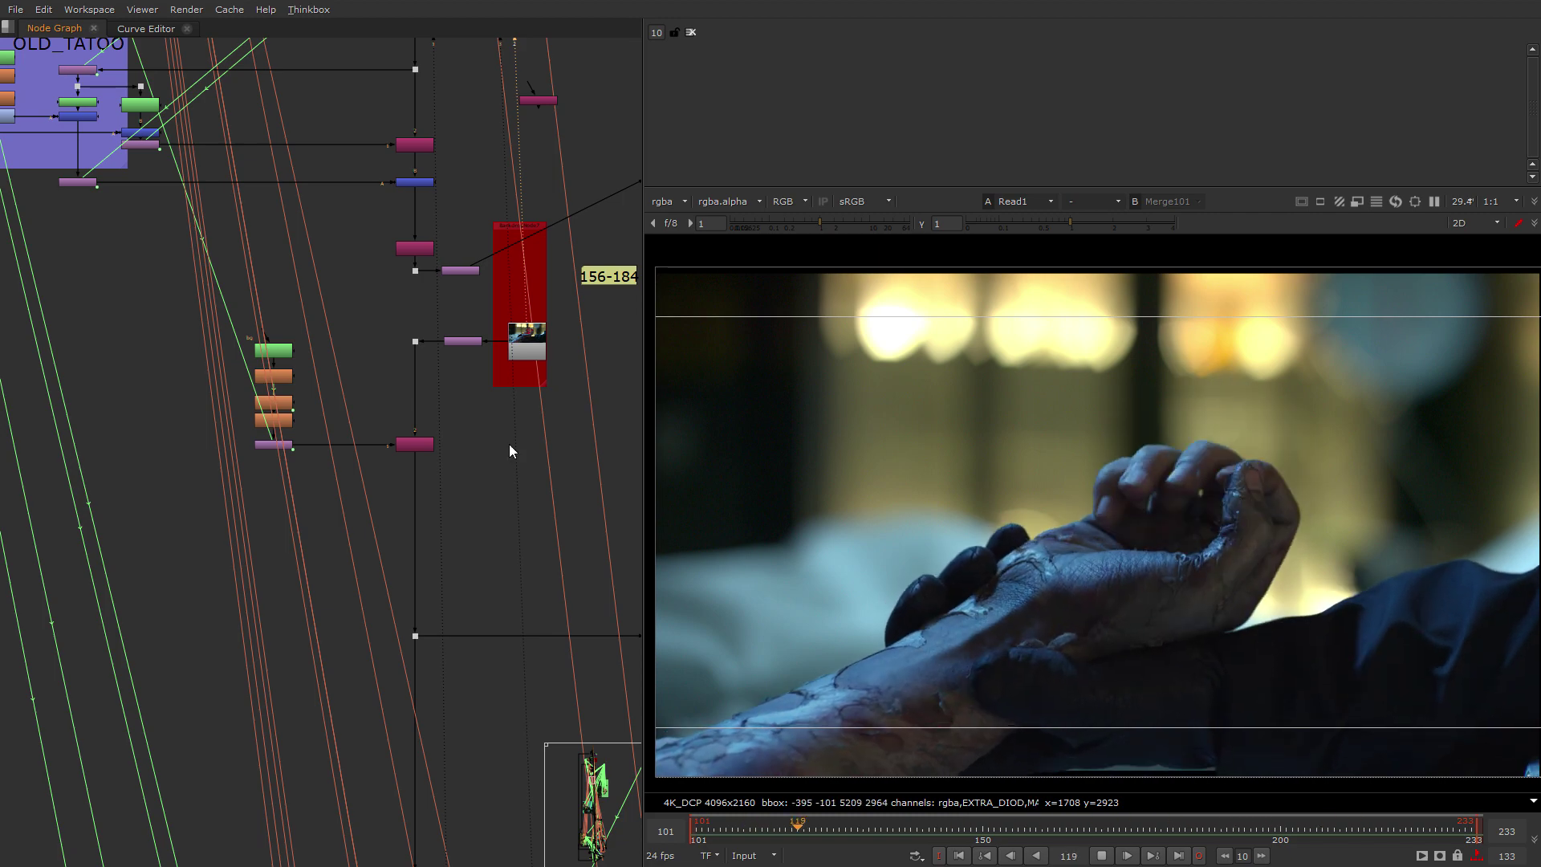
scroll(443, 675, "down", 4)
scroll(451, 652, "down", 4)
middle_click_drag(568, 626, 244, 276)
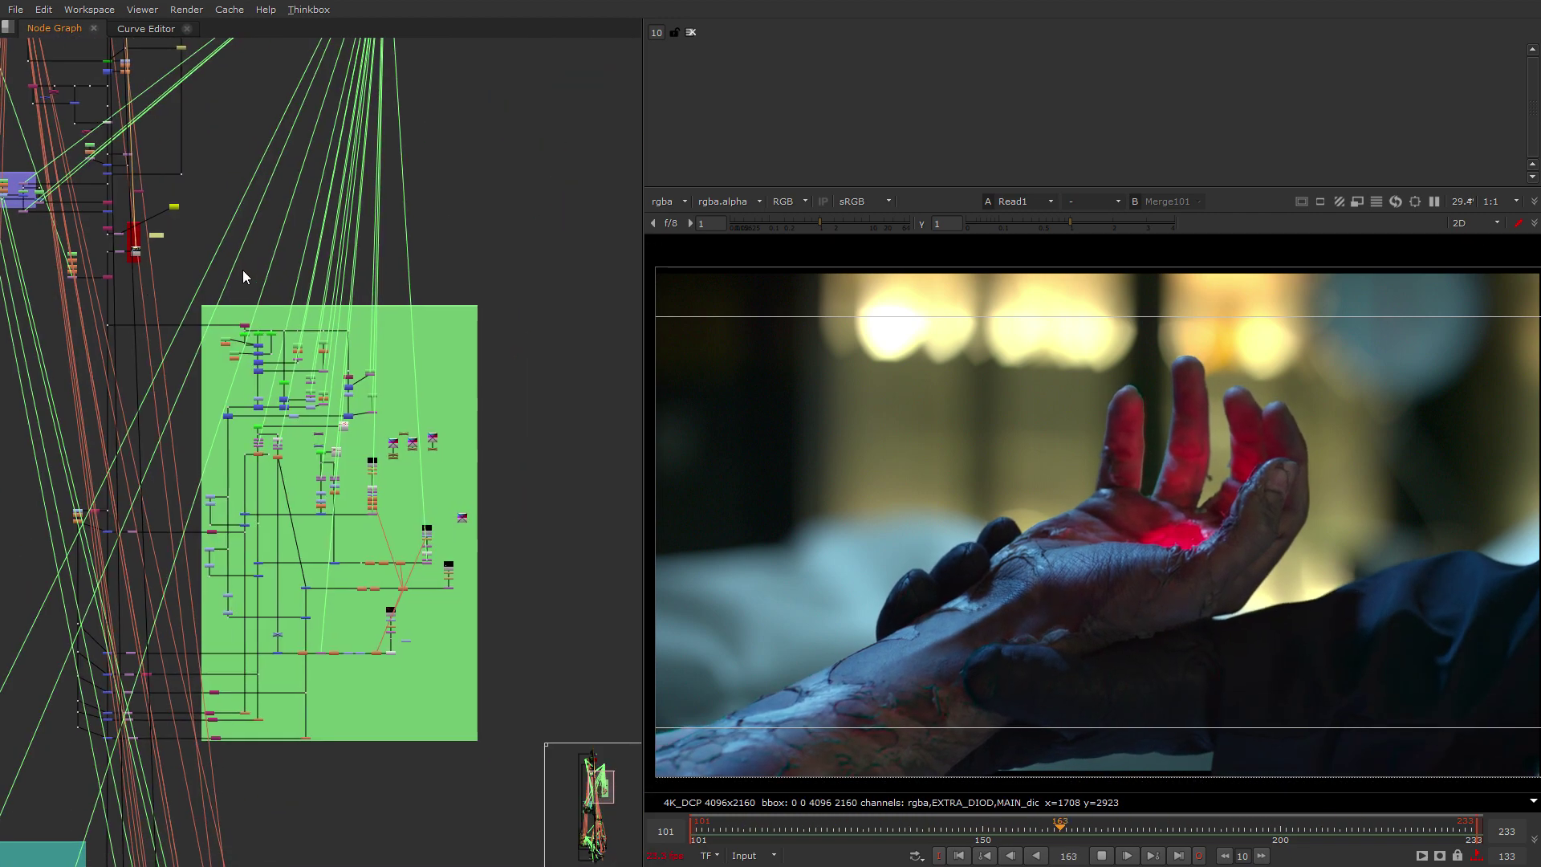
scroll(202, 545, "up", 5)
middle_click_drag(202, 546, 372, 273)
scroll(353, 366, "down", 2)
middle_click_drag(341, 329, 405, 725)
middle_click_drag(217, 63, 376, 557)
scroll(442, 606, "up", 4)
middle_click_drag(415, 474, 389, 657)
middle_click_drag(367, 456, 355, 760)
scroll(405, 601, "down", 8)
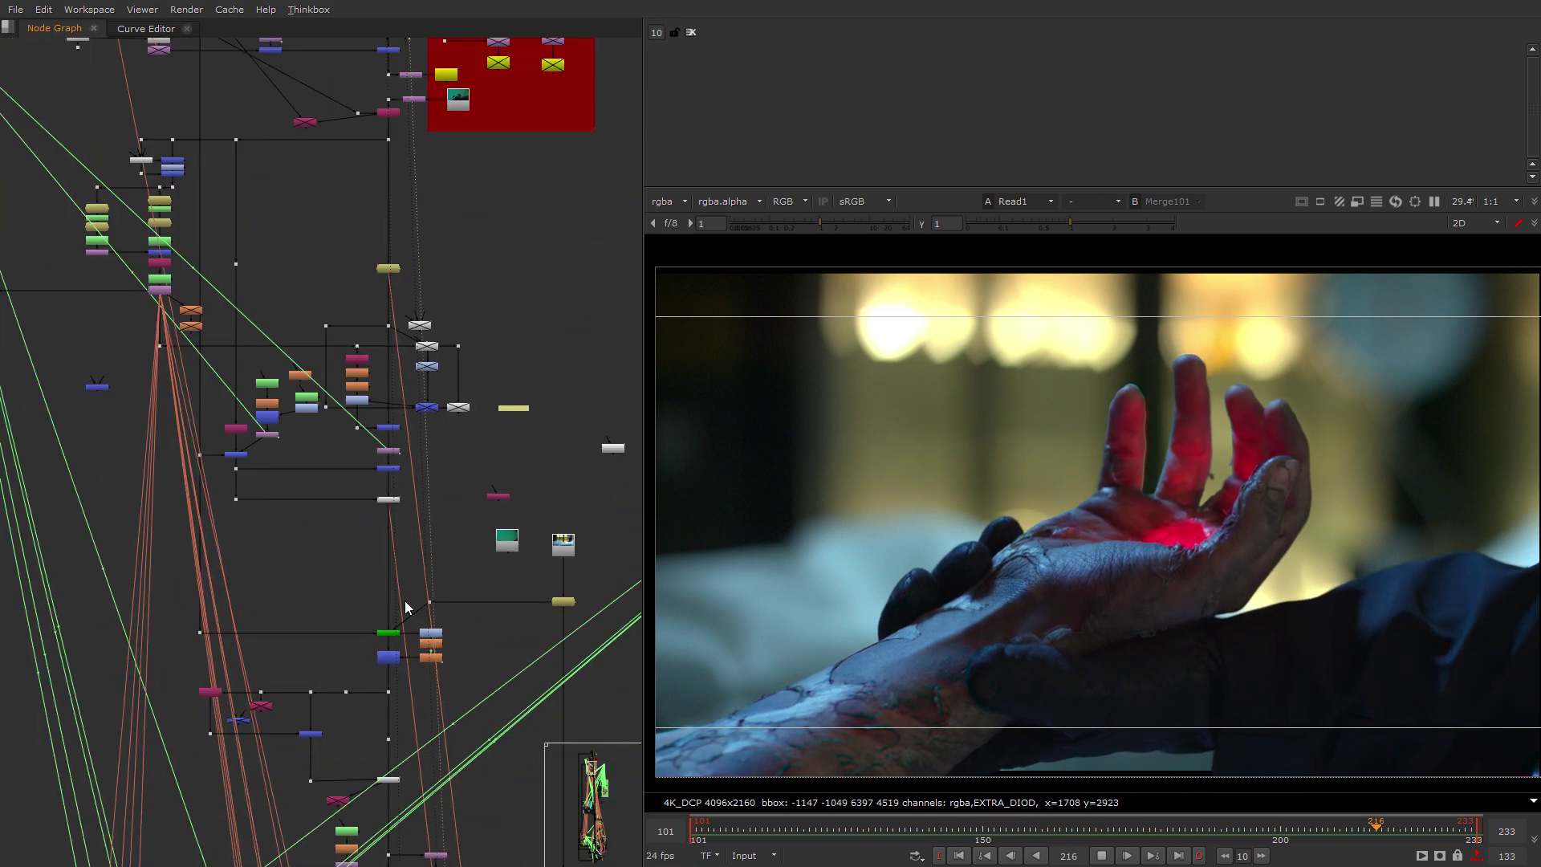
Stop at frame 156, view the ShuffleCopy3 output and open the Roto5 hand shape node feeding it.
left_click(1018, 834)
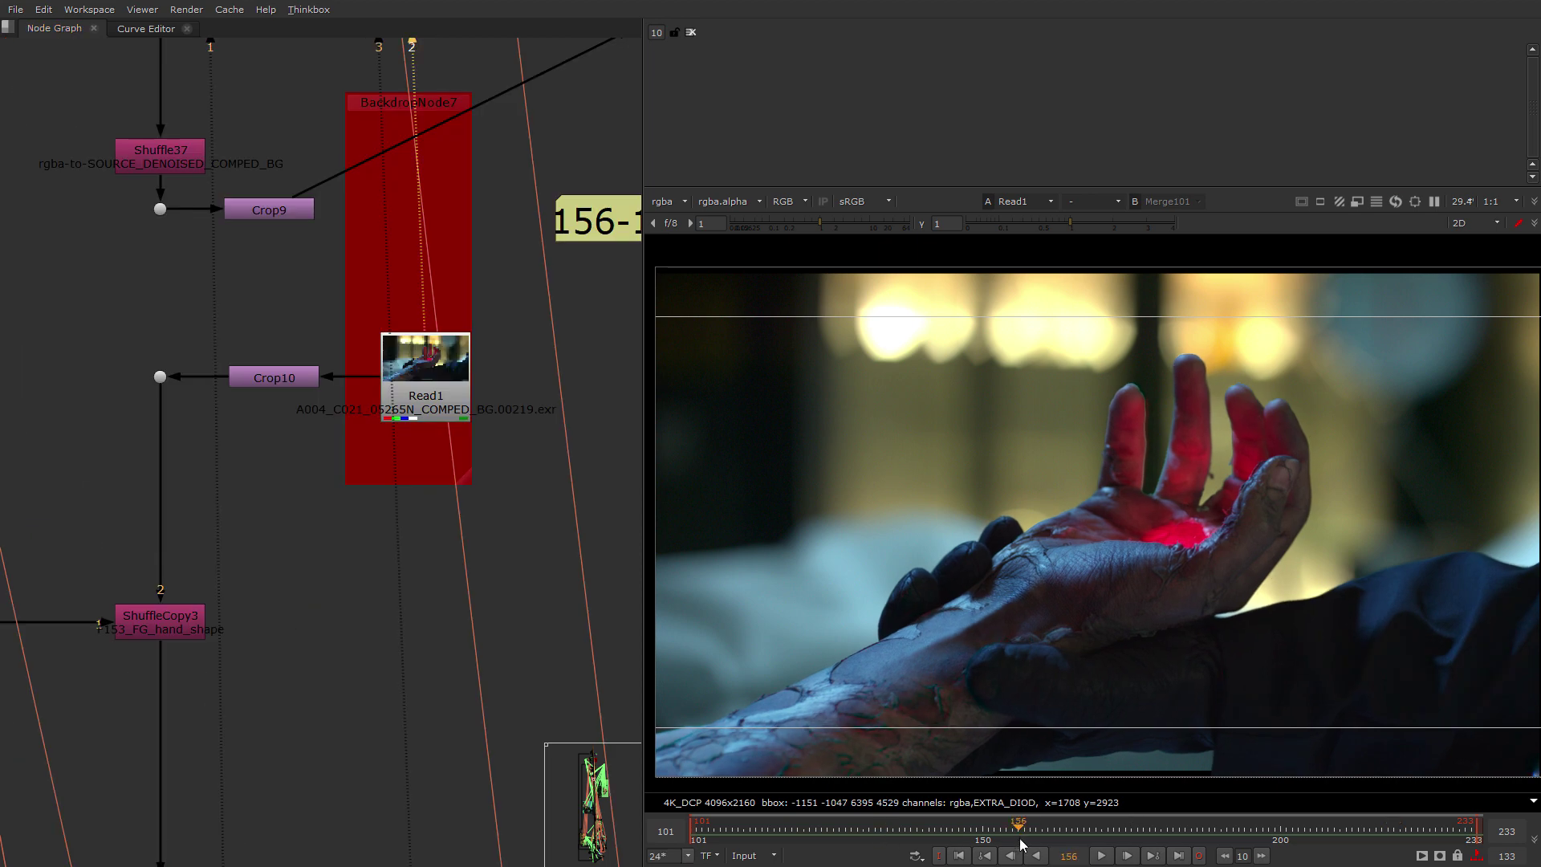
left_click(426, 375)
middle_click_drag(252, 611, 531, 538)
scroll(531, 538, "down", 1)
left_click_drag(555, 509, 382, 603)
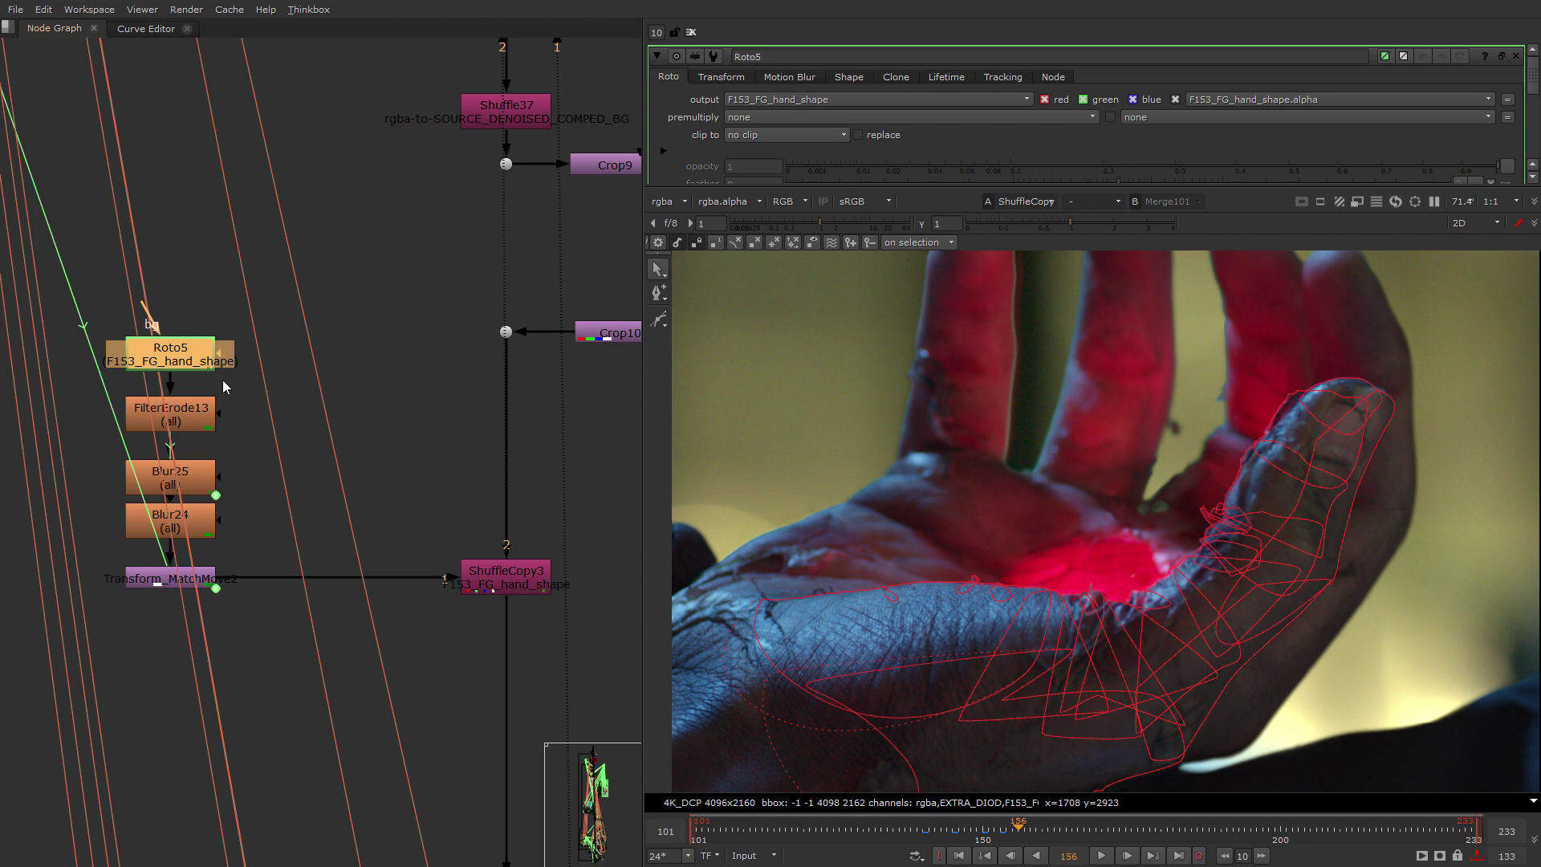
Examine the Roto5 shapes up close along the thumb's edge and the glowing palm.
scroll(1045, 633, "up", 5)
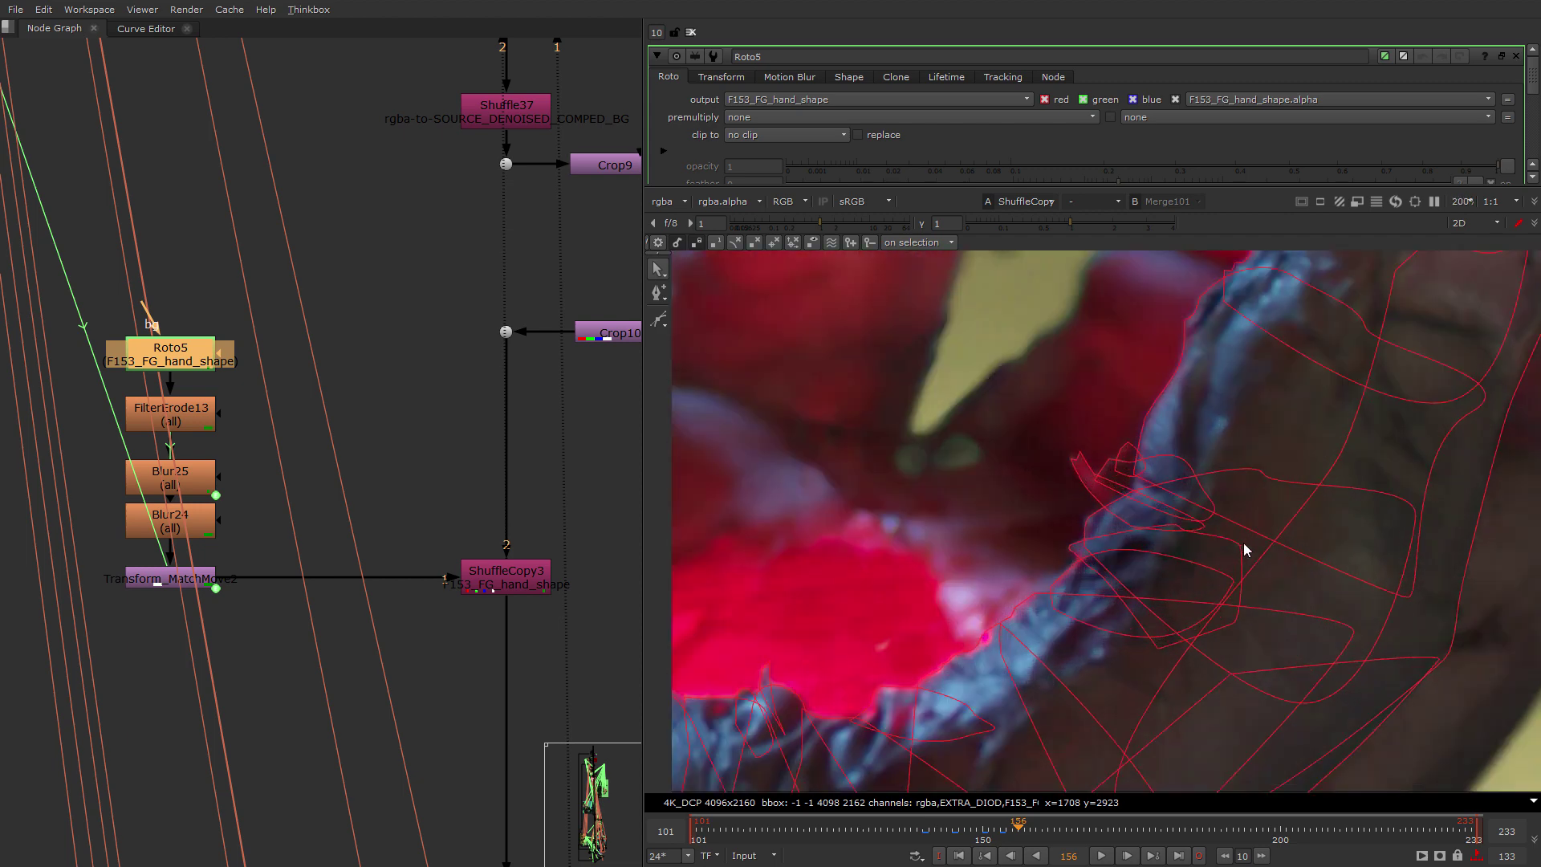
scroll(1211, 595, "down", 5)
scroll(992, 594, "up", 1)
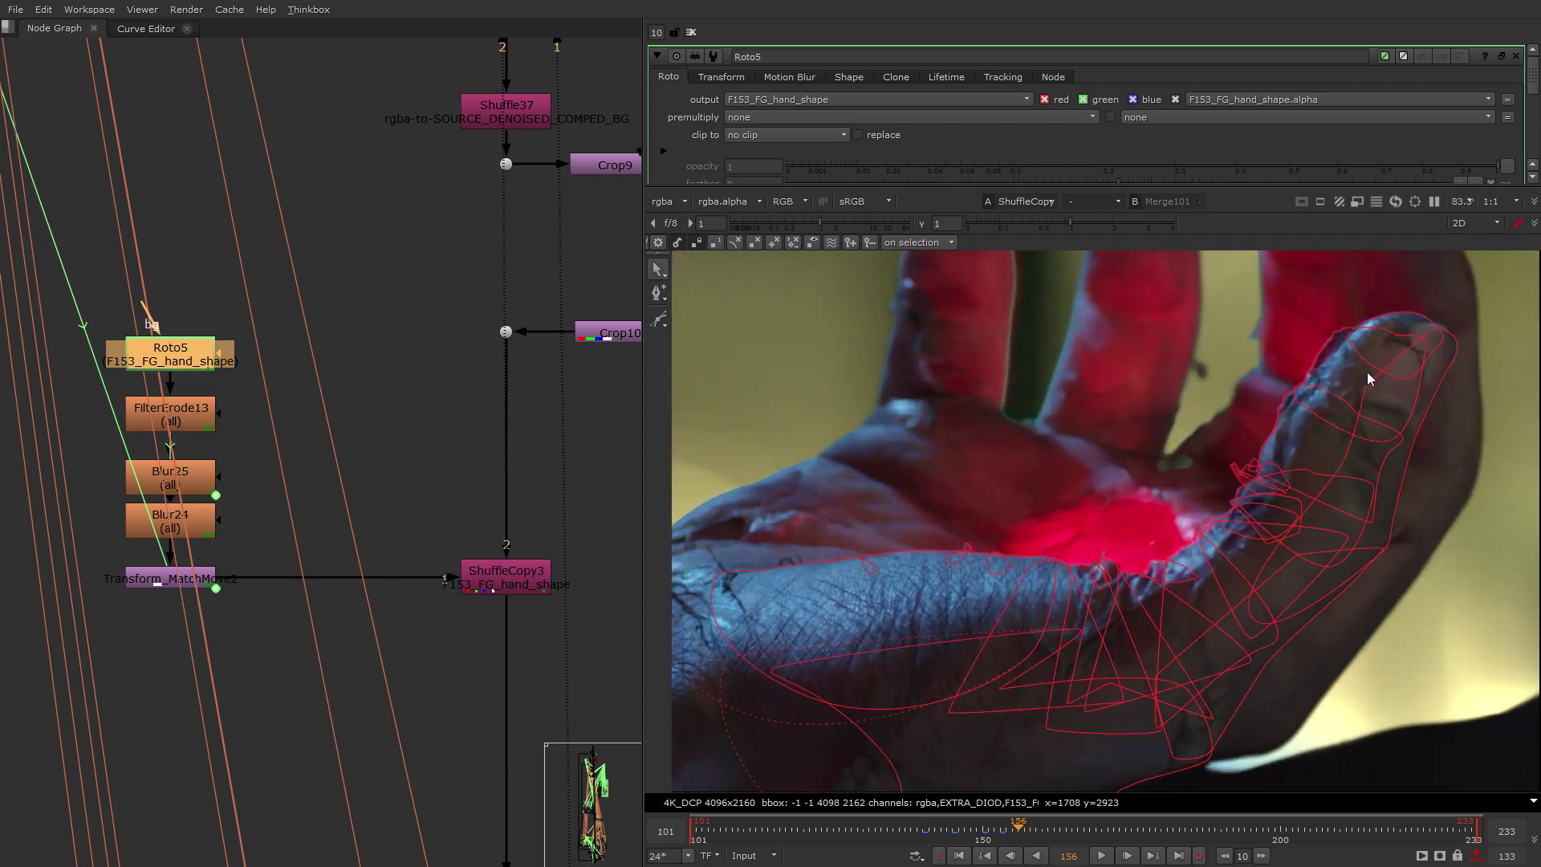
scroll(1284, 388, "up", 4)
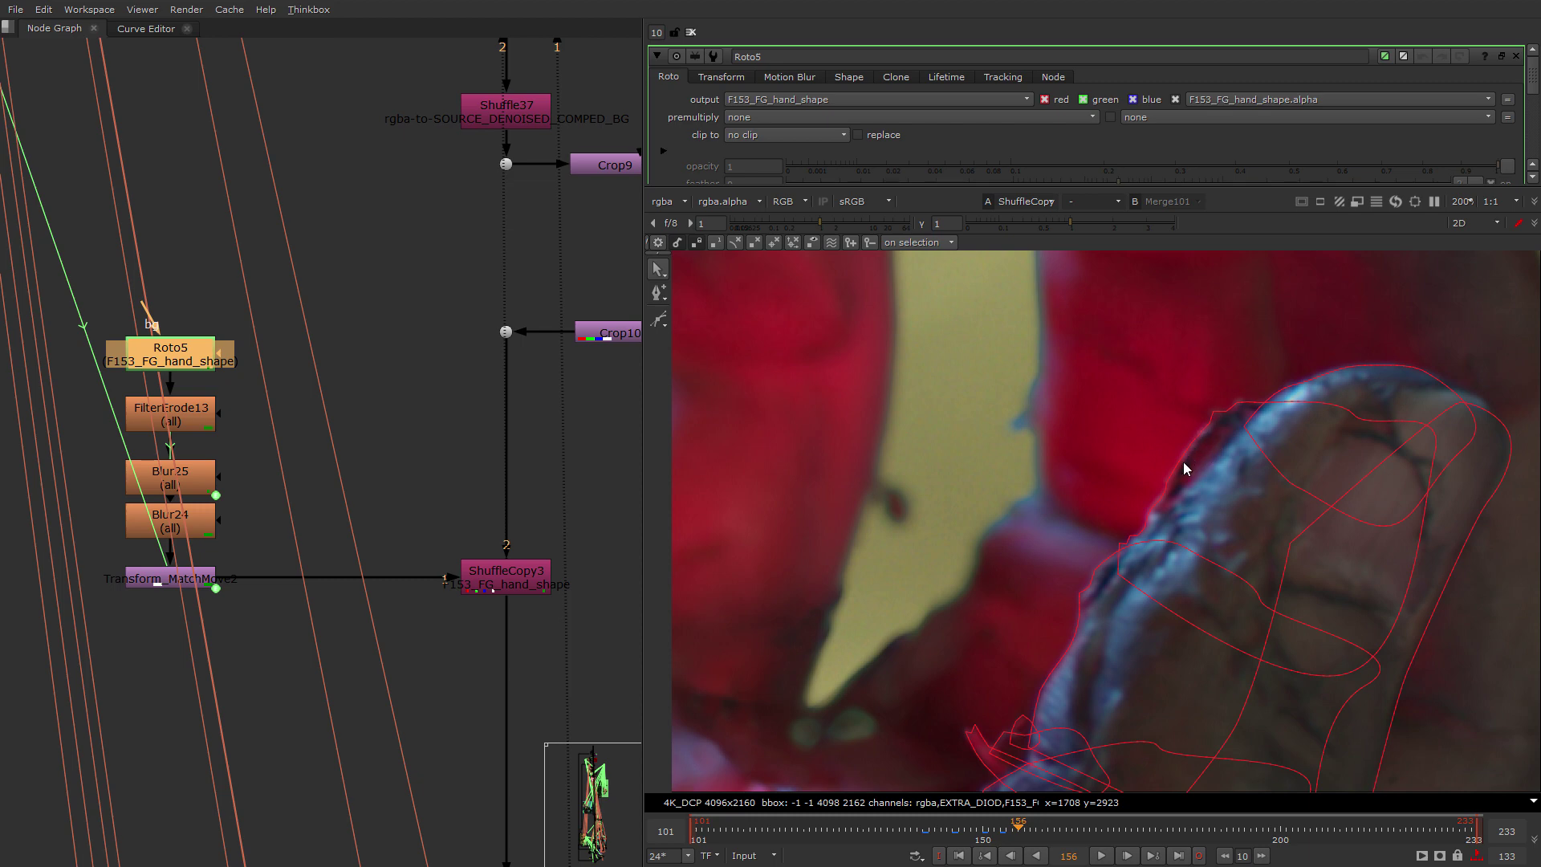
scroll(1161, 522, "down", 3)
middle_click_drag(1052, 526, 1190, 529)
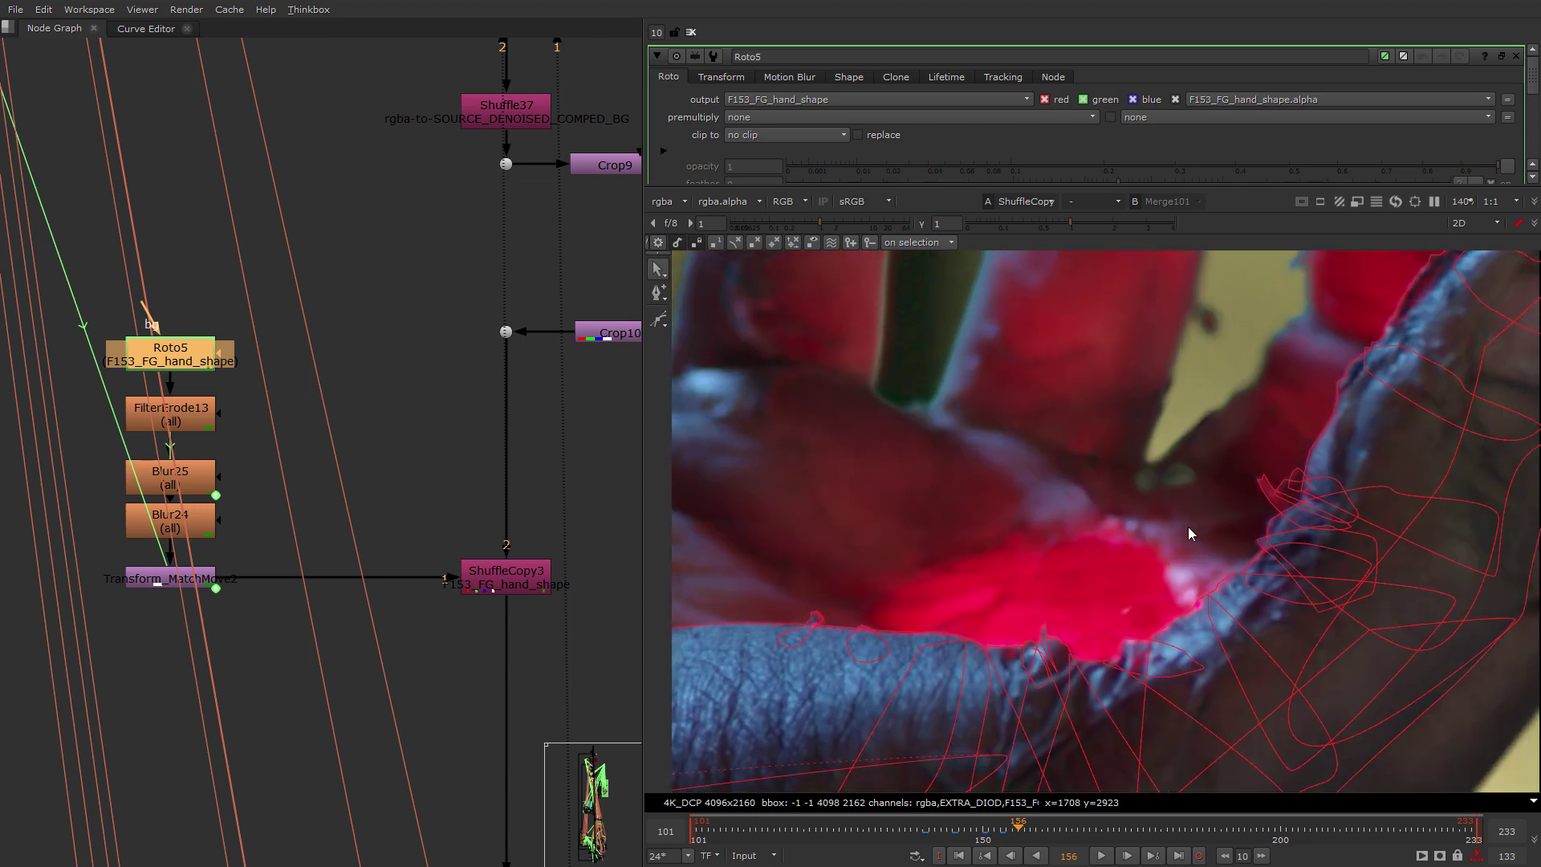
Try an opacity of 0.8 on the small Roto5 shape at the palm's edge.
left_click(1263, 489)
scroll(790, 169, "down", 3)
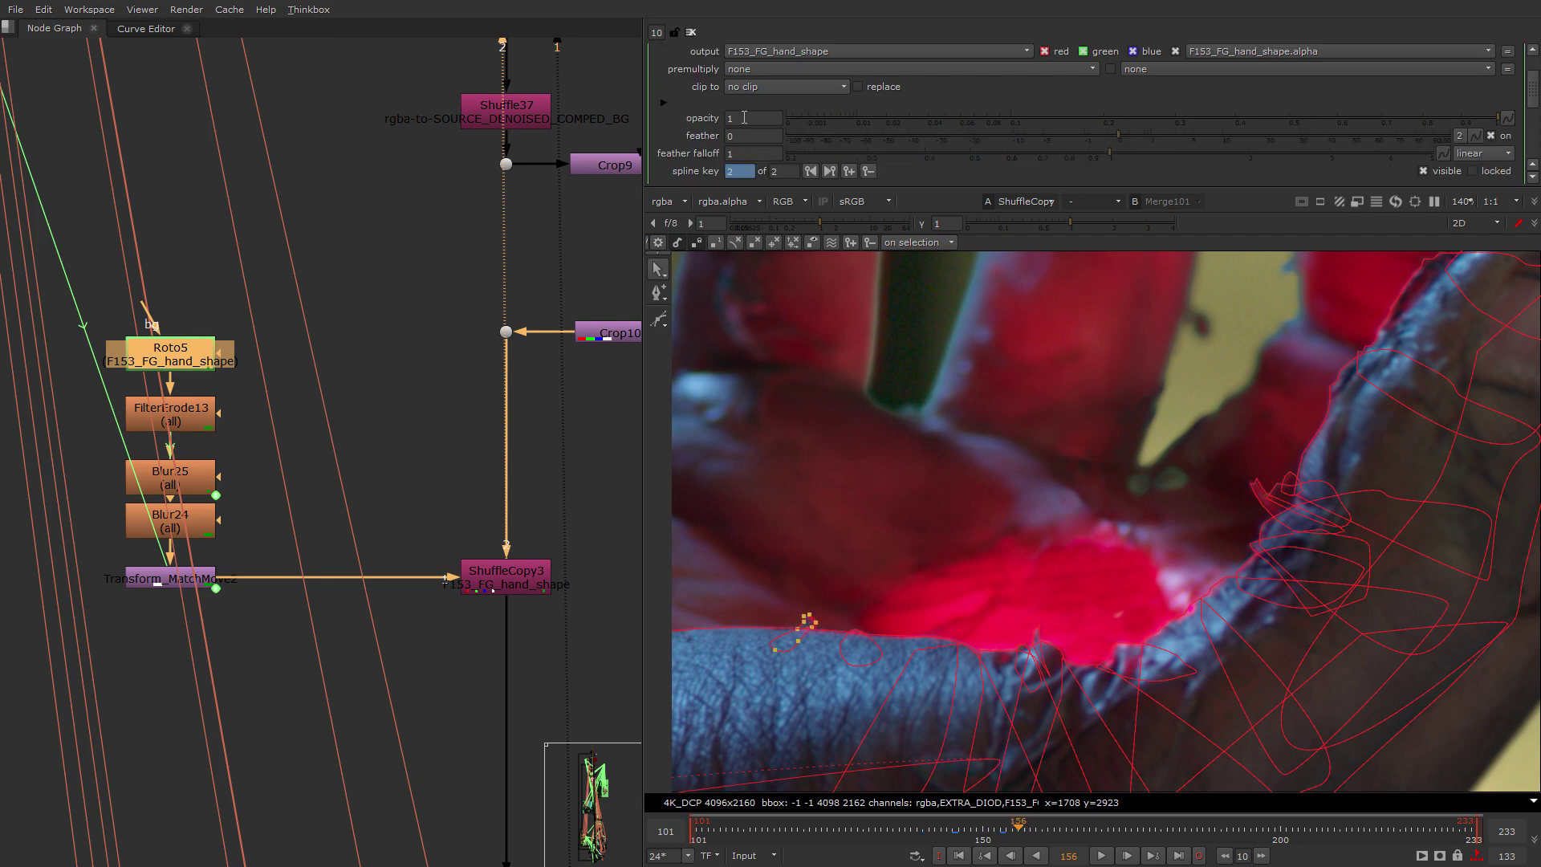
double_click(753, 121)
type("0.8")
key("Return")
middle_click_drag(872, 469, 975, 478)
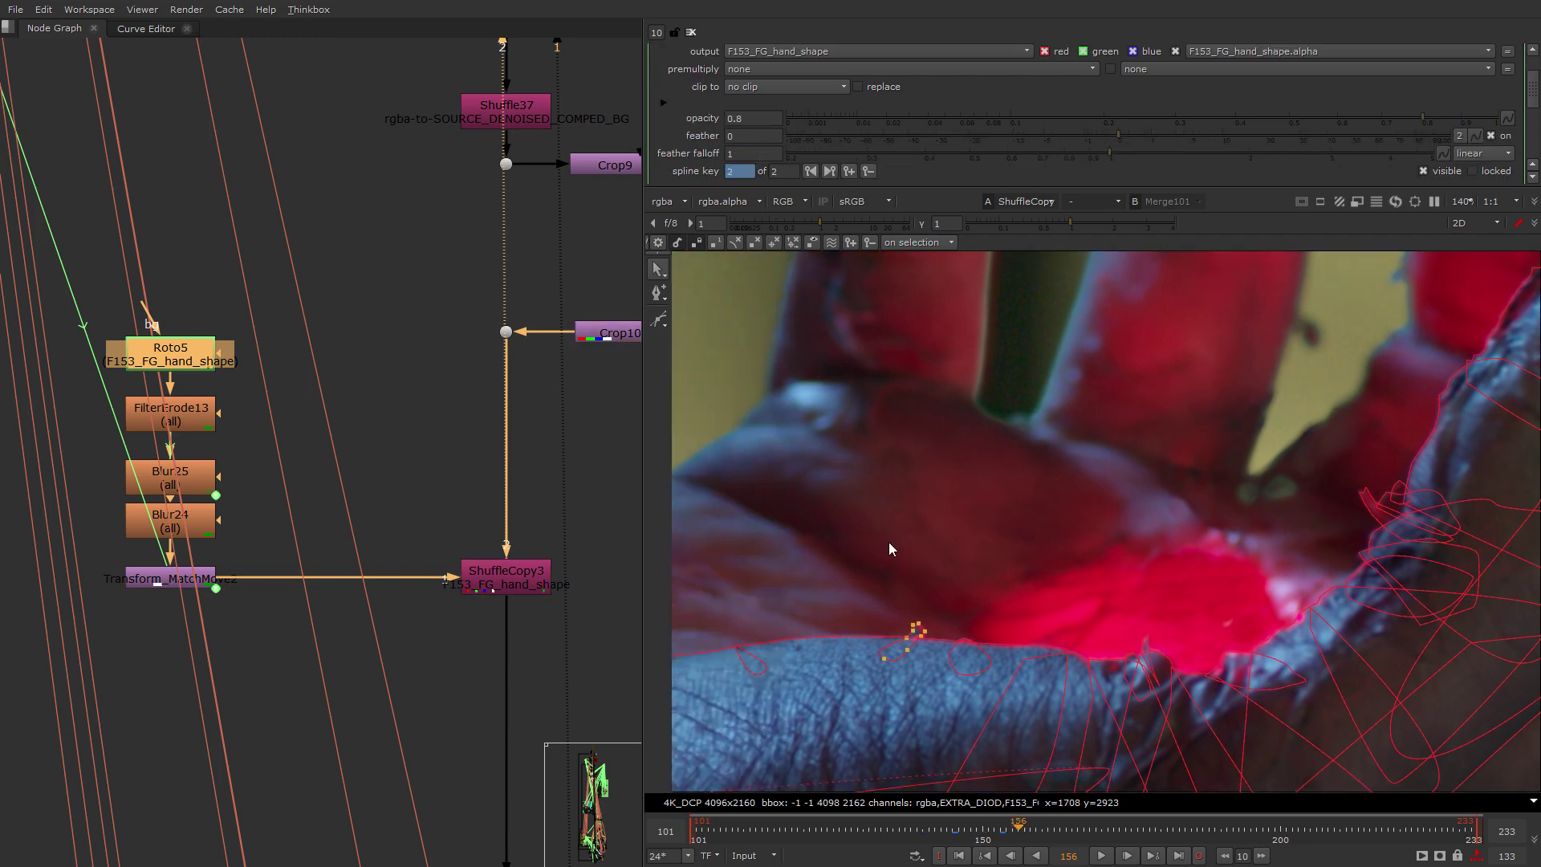
Try an opacity of 0.6 on the Roto5 shape along the thumb tip's inner edge.
middle_click_drag(1317, 446, 895, 647)
scroll(1111, 487, "up", 2)
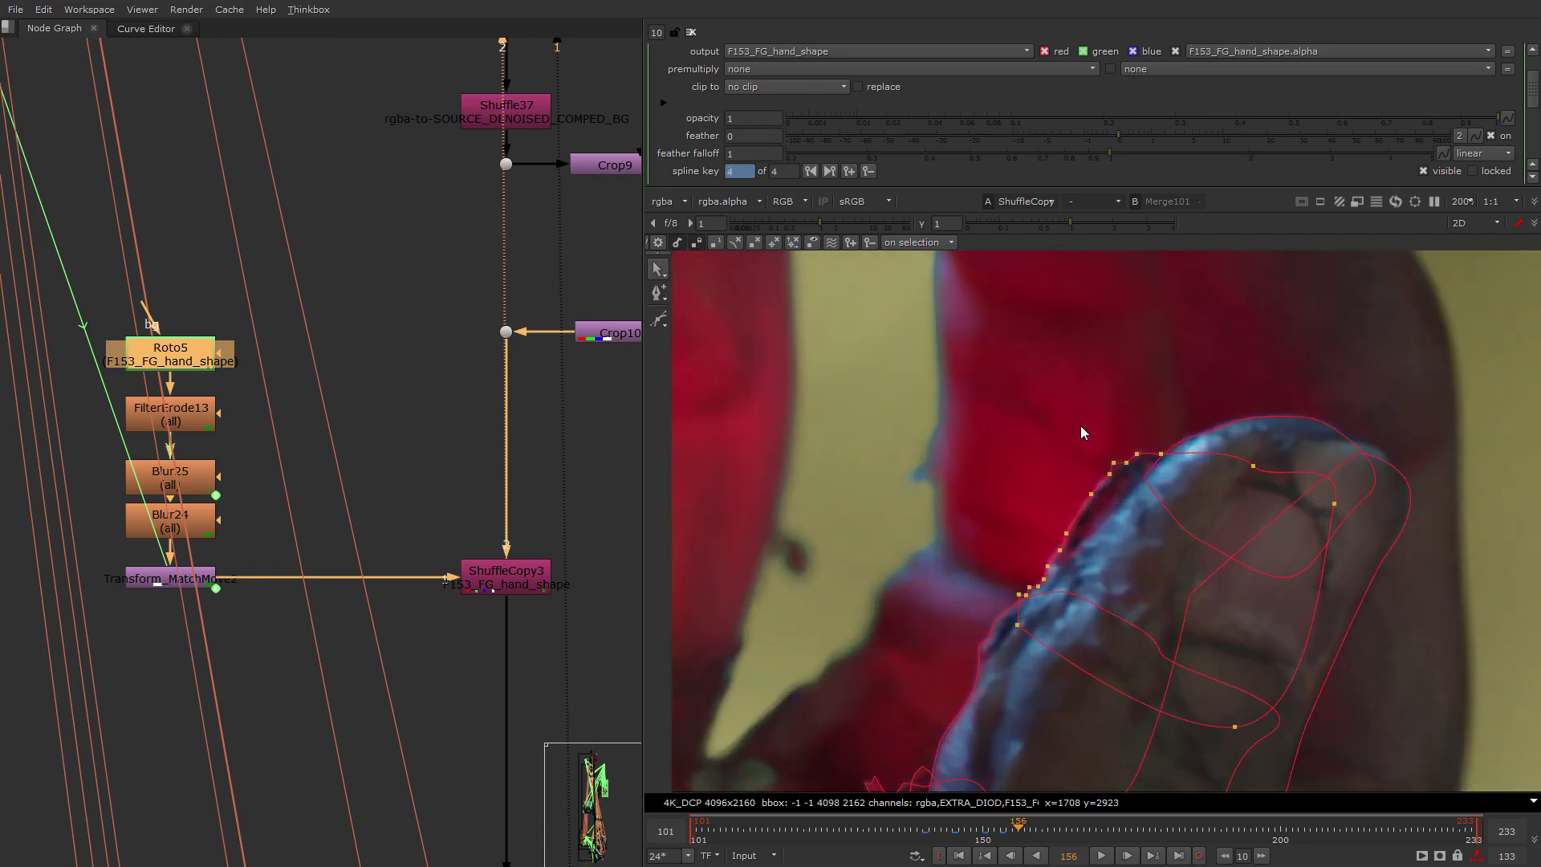
double_click(742, 118)
type(".6")
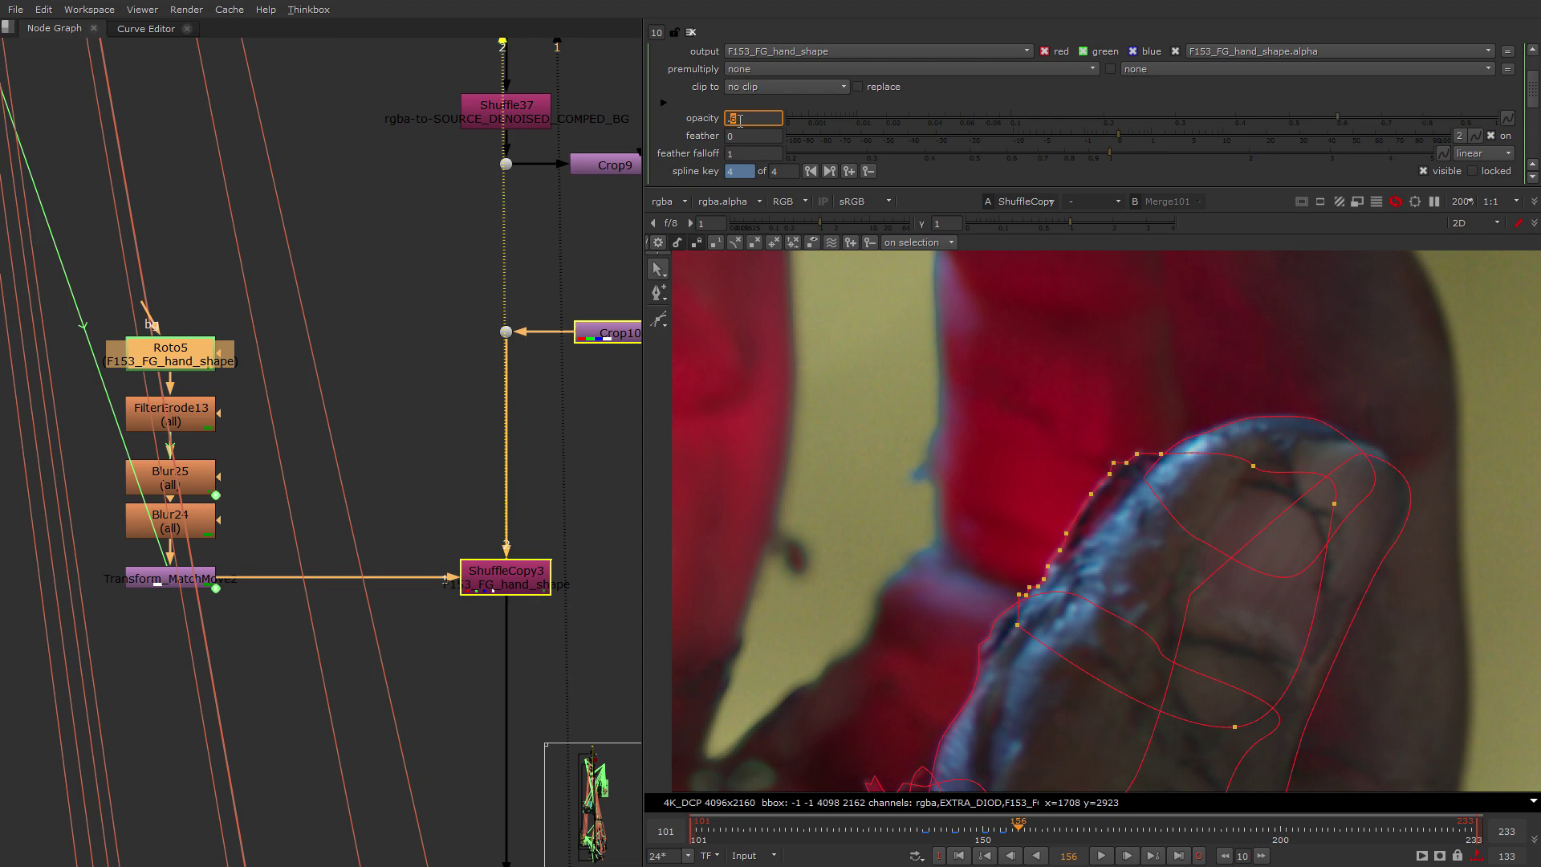
left_click(658, 319)
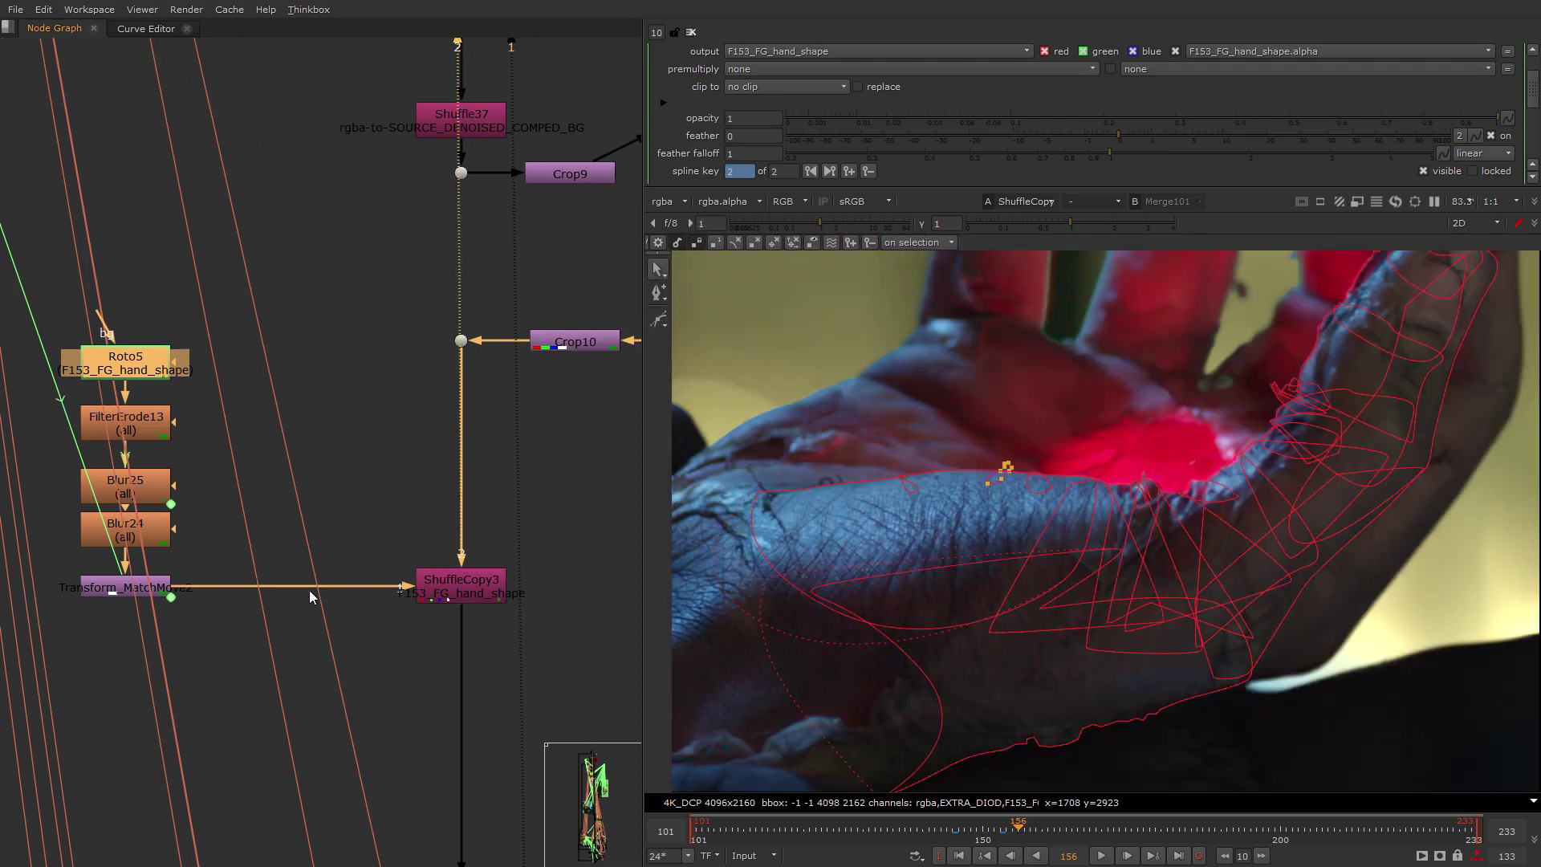
Follow the script from the Roto5 branch to the UNDERSKIN group and examine its red keyers, keymixes and roto mattes.
left_click(321, 546)
scroll(324, 484, "down", 6)
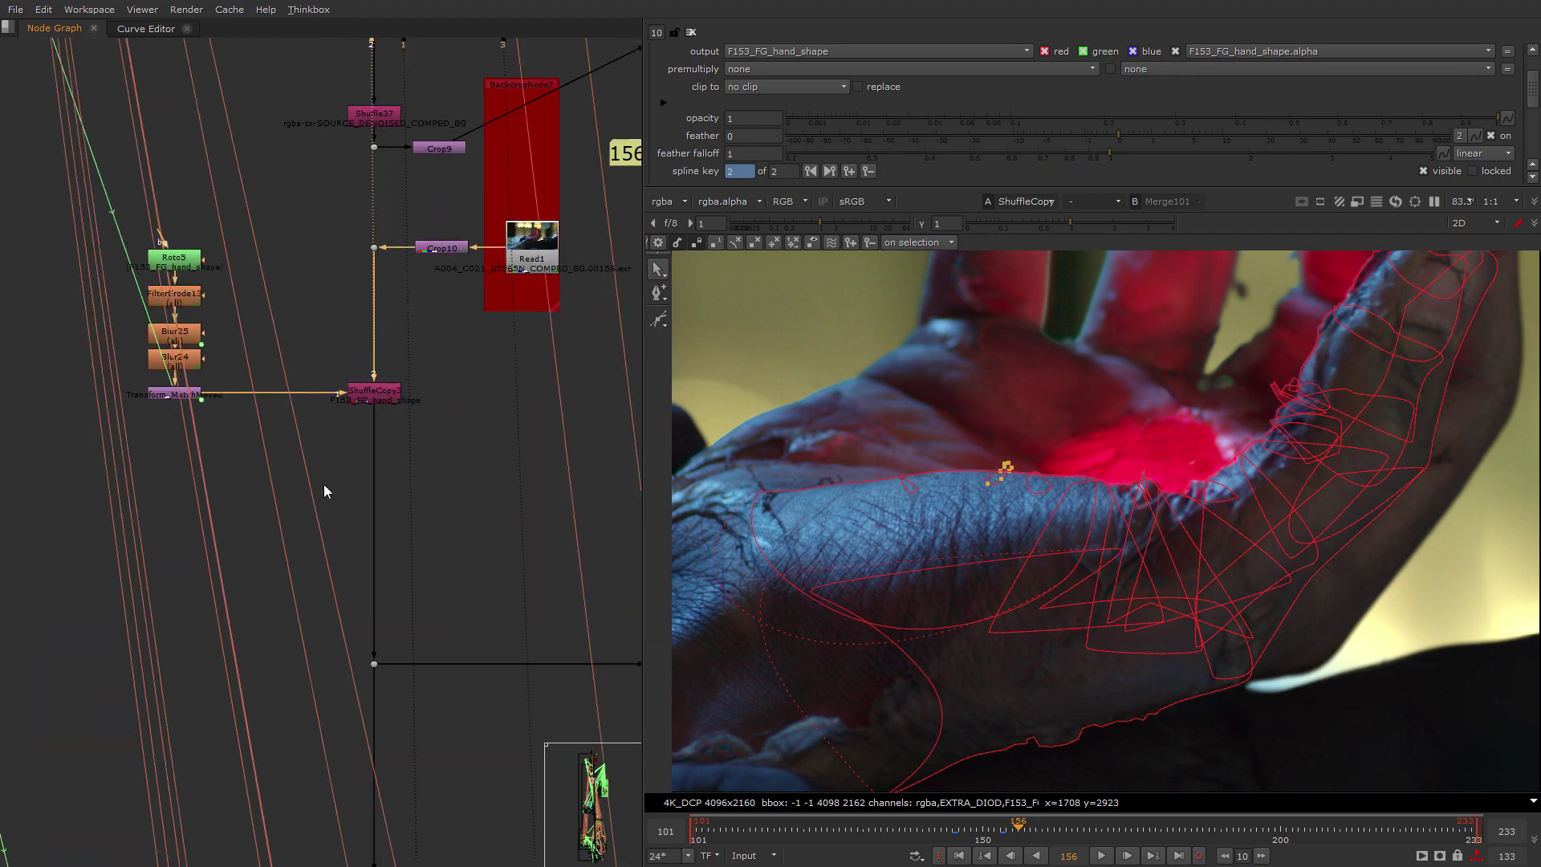
scroll(290, 486, "up", 5)
scroll(291, 487, "down", 4)
scroll(134, 372, "up", 4)
middle_click_drag(291, 486, 354, 419)
scroll(133, 372, "down", 5)
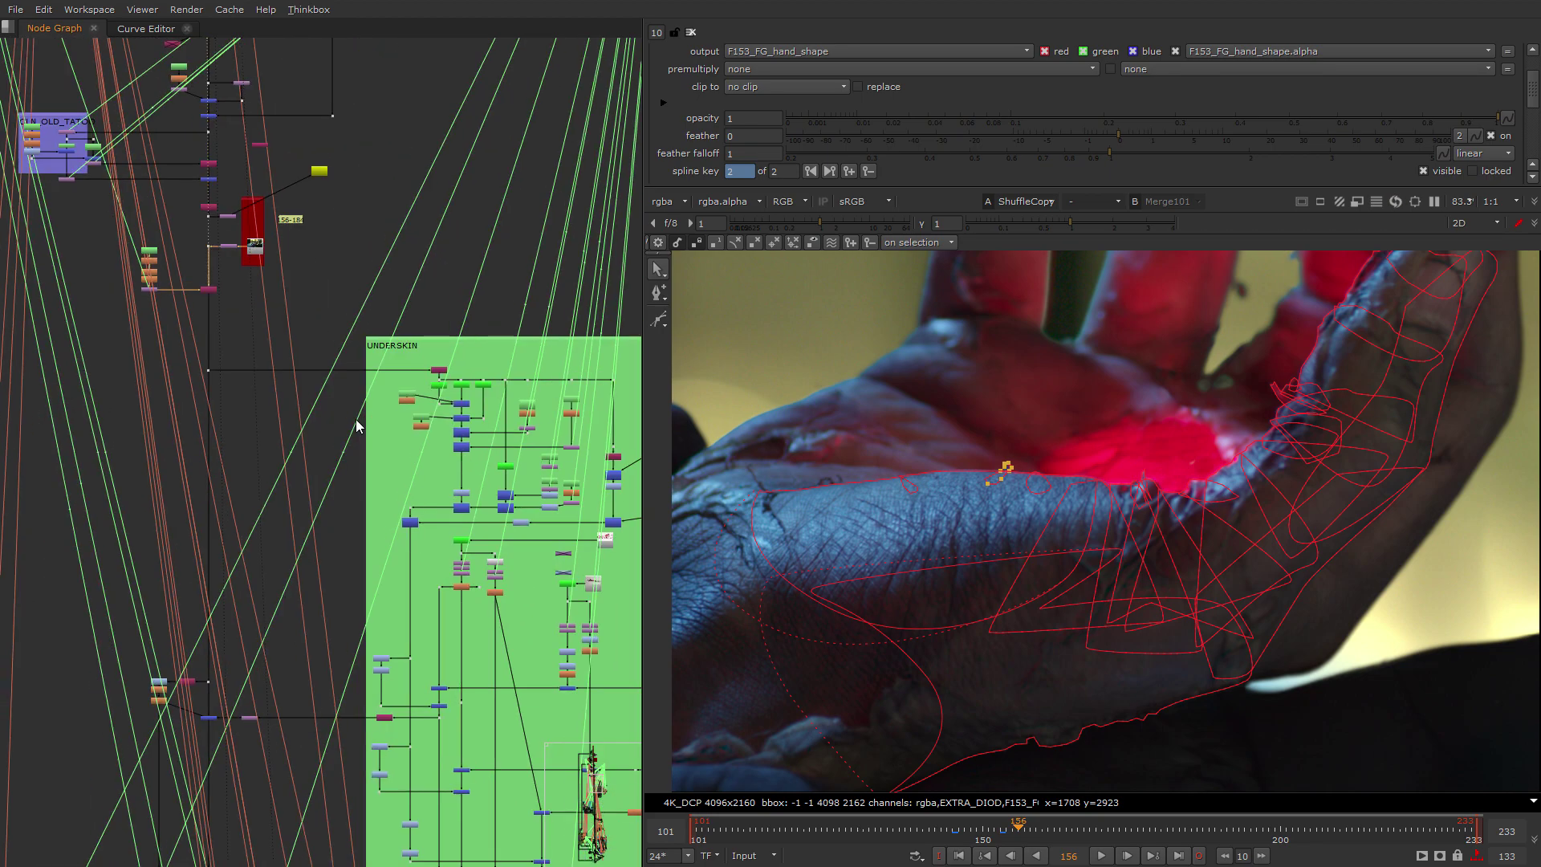
scroll(361, 413, "up", 5)
scroll(878, 673, "down", 4)
middle_click_drag(878, 672, 1108, 658)
scroll(927, 653, "down", 1)
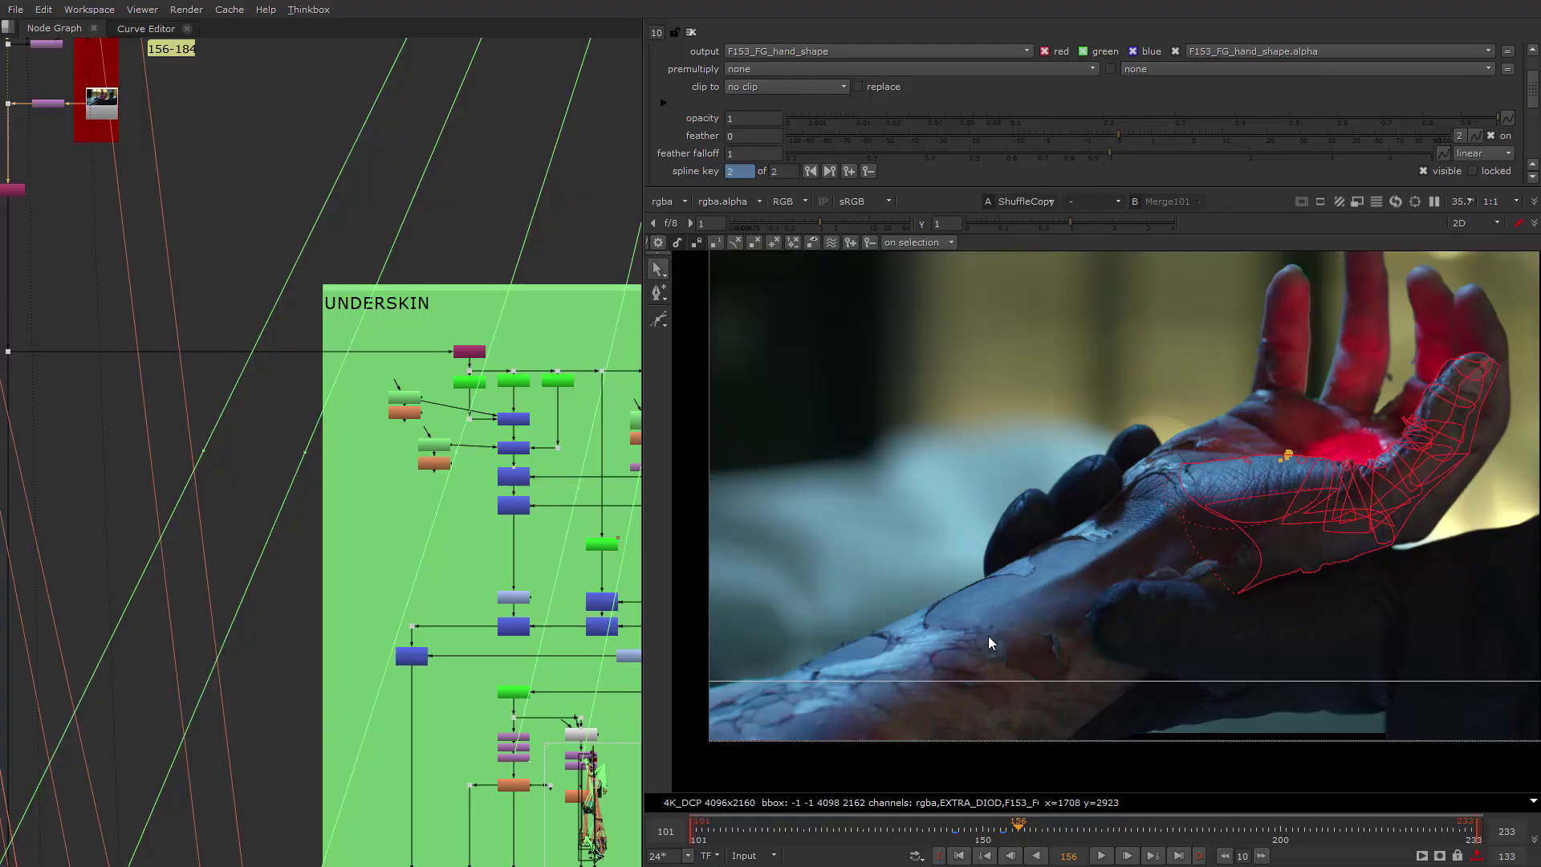
scroll(567, 552, "down", 2)
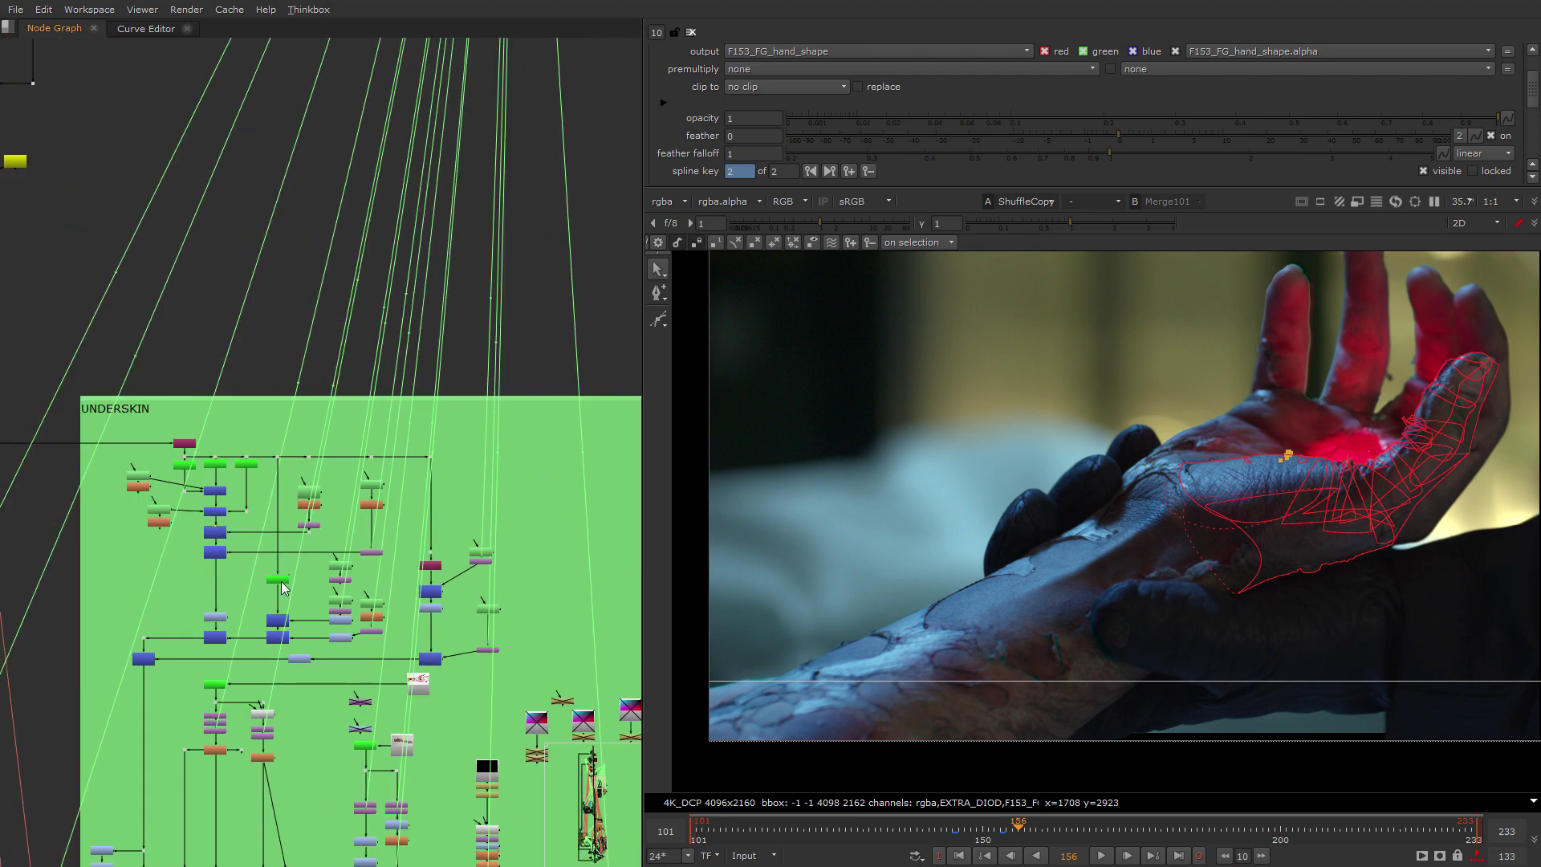
scroll(310, 340, "up", 6)
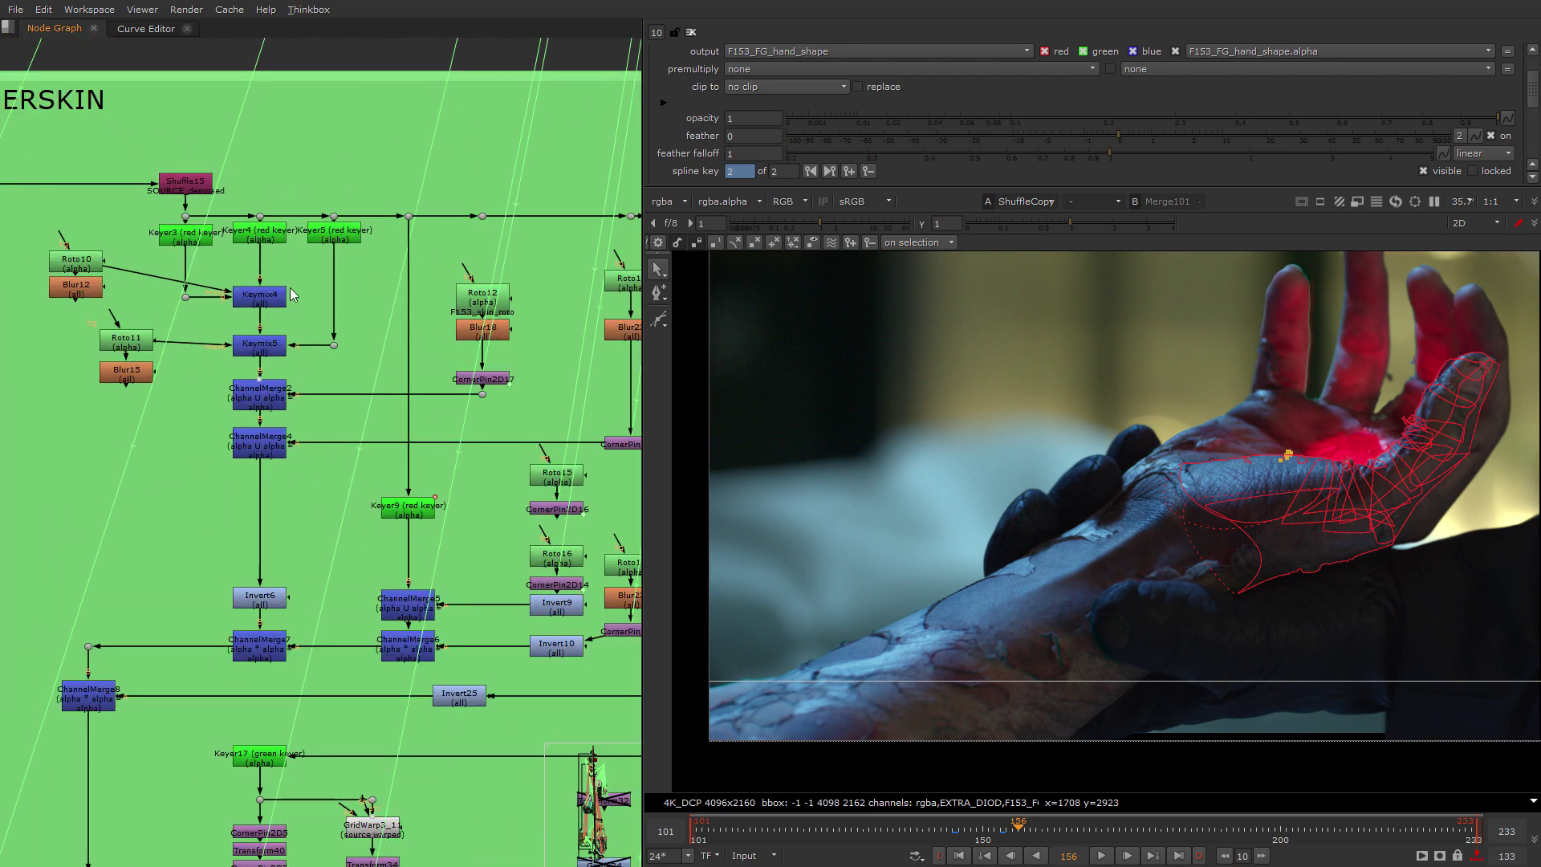
scroll(295, 321, "down", 1)
scroll(465, 533, "down", 3)
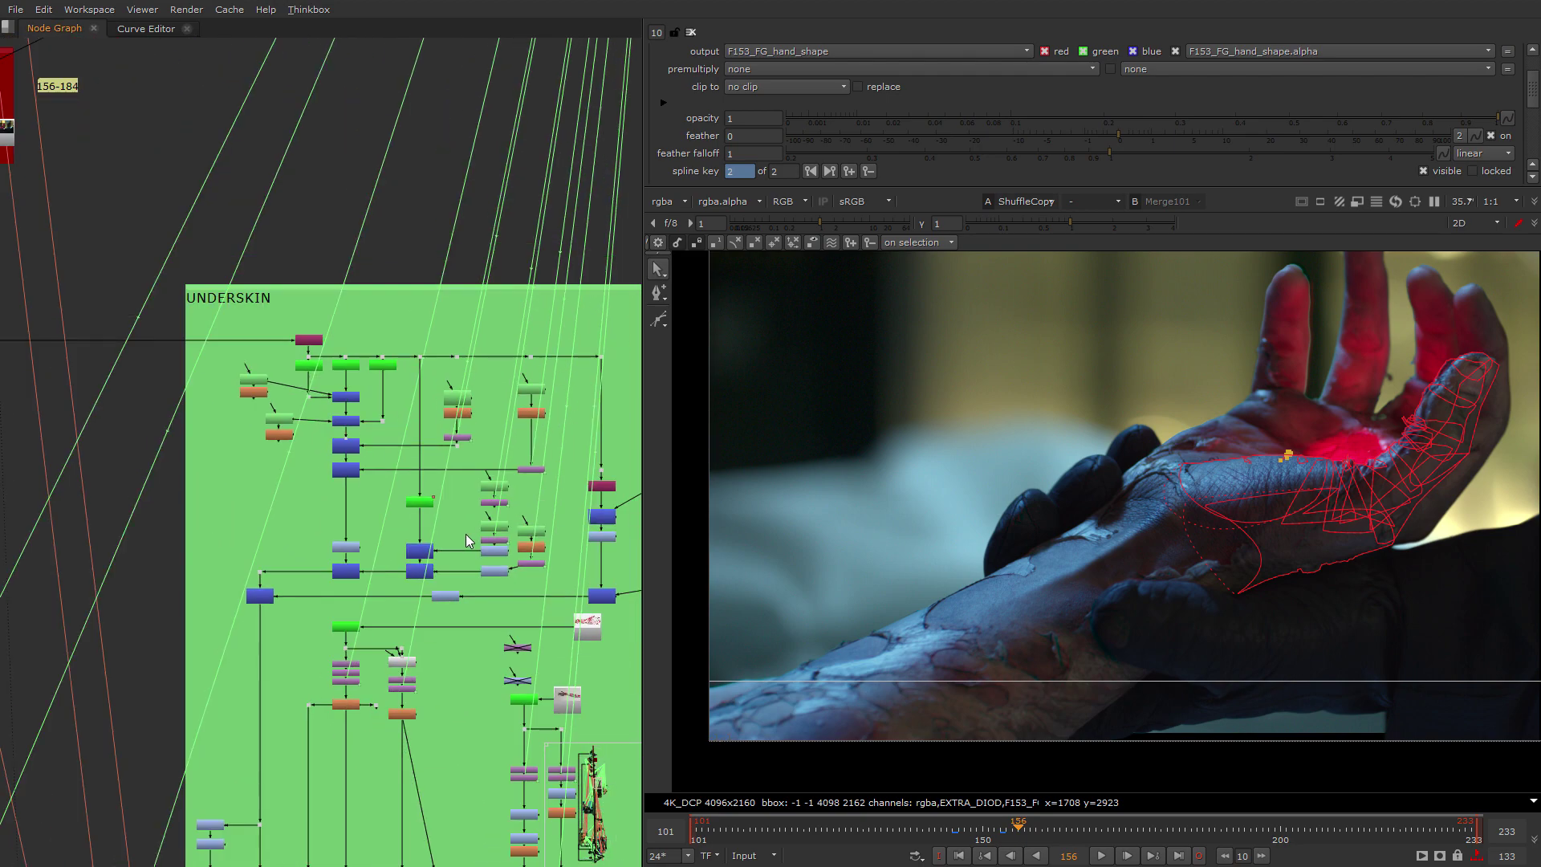
View the Read17 spark footage in the UNDERSKIN group and go to frame 2359.
middle_click_drag(615, 763, 398, 541)
scroll(439, 546, "up", 5)
left_click(470, 451)
key("2")
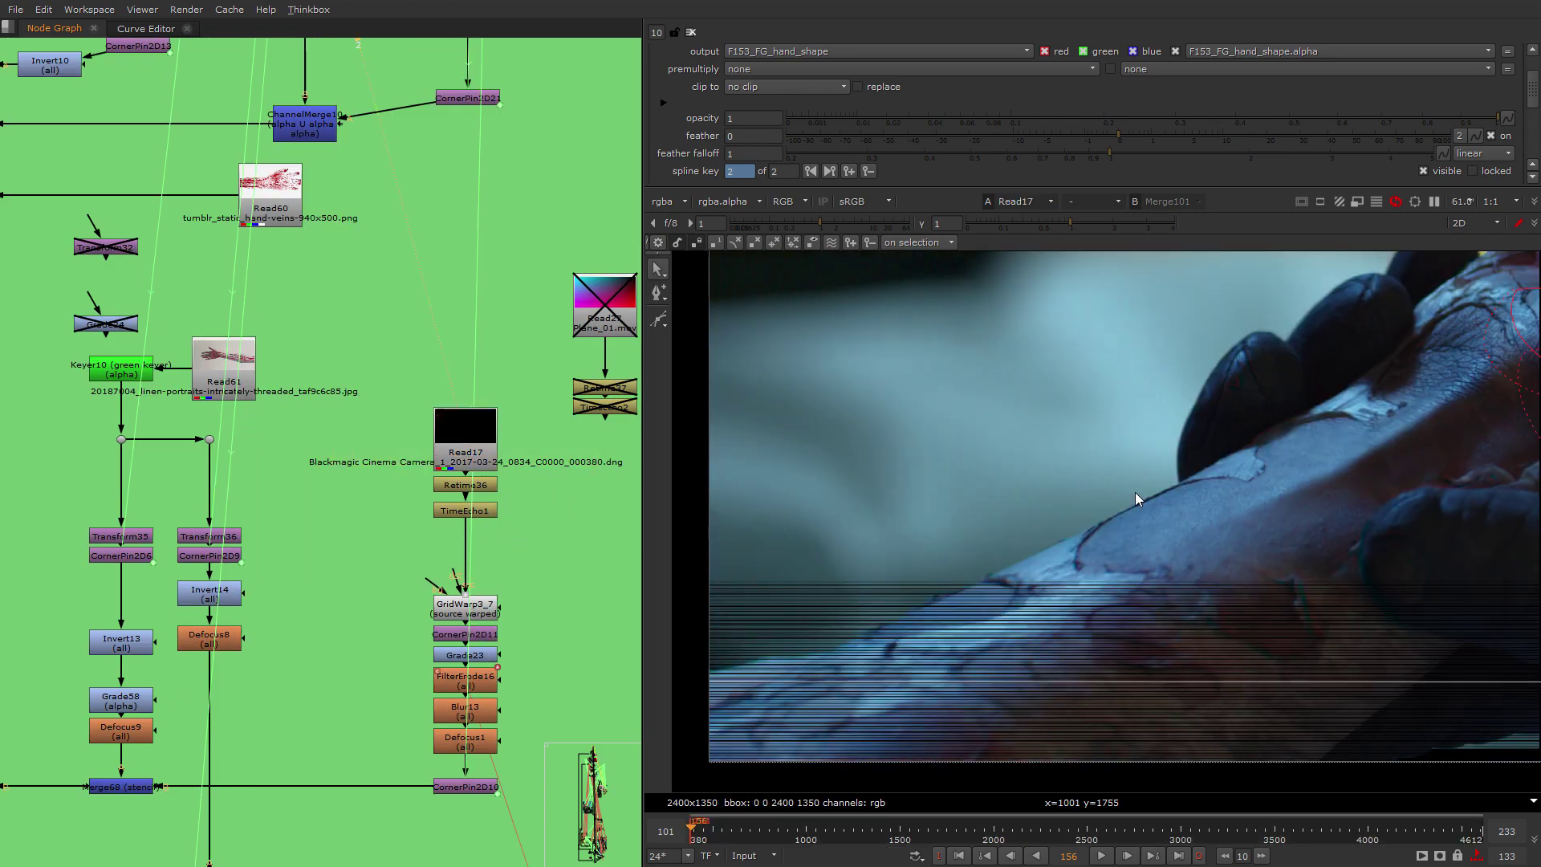
scroll(1106, 534, "down", 5)
middle_click_drag(1106, 538, 943, 598)
scroll(942, 599, "up", 2)
left_click(1061, 841)
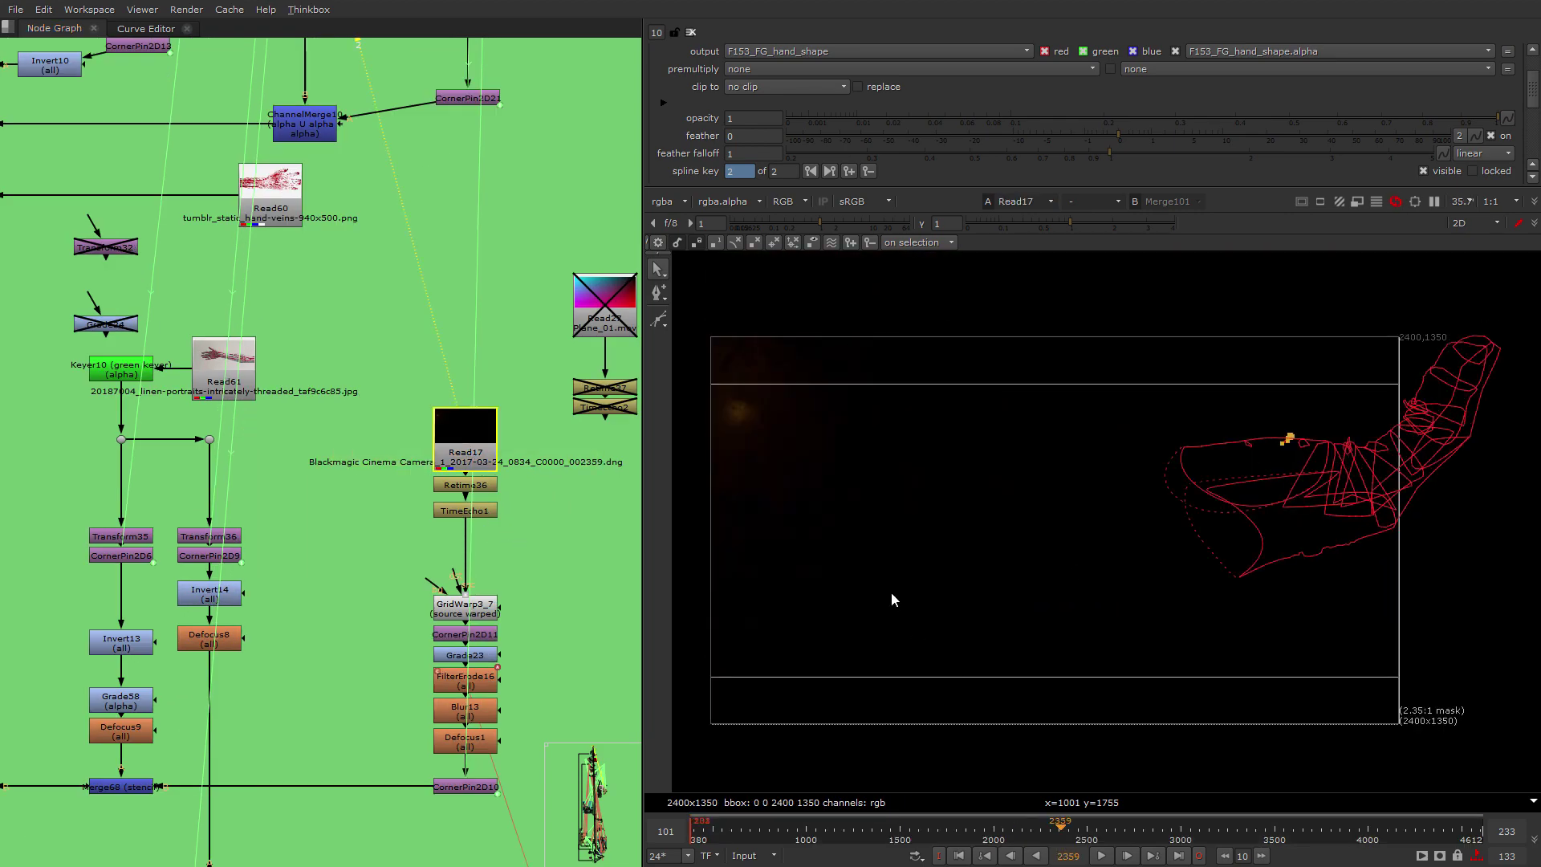
View the Read33 burning spark texture, followed by the Read26 footage at frame 331.
middle_click_drag(626, 747, 432, 584)
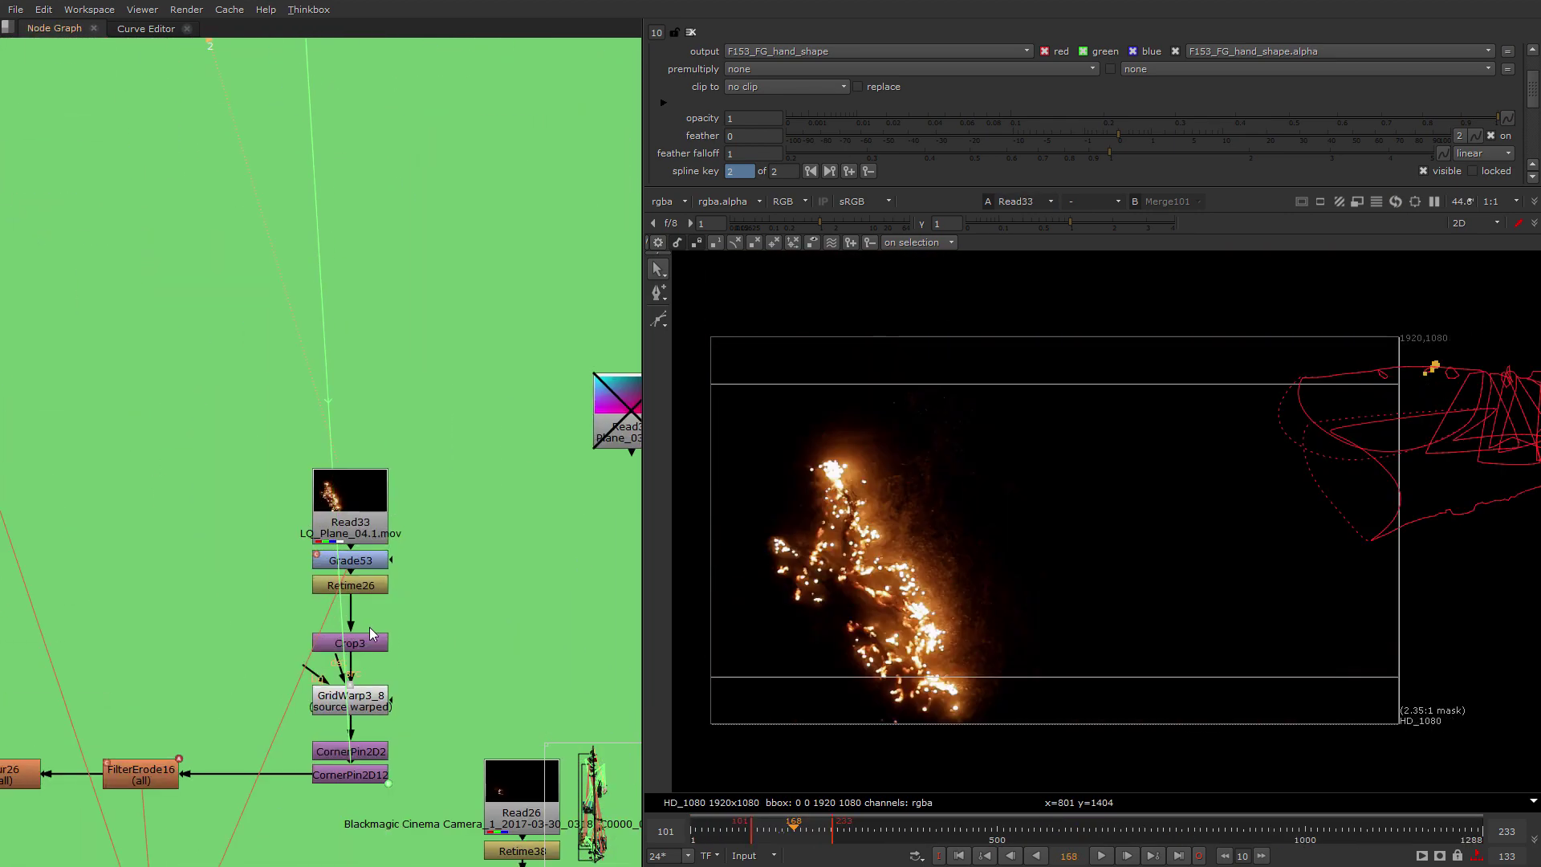
scroll(373, 624, "down", 5)
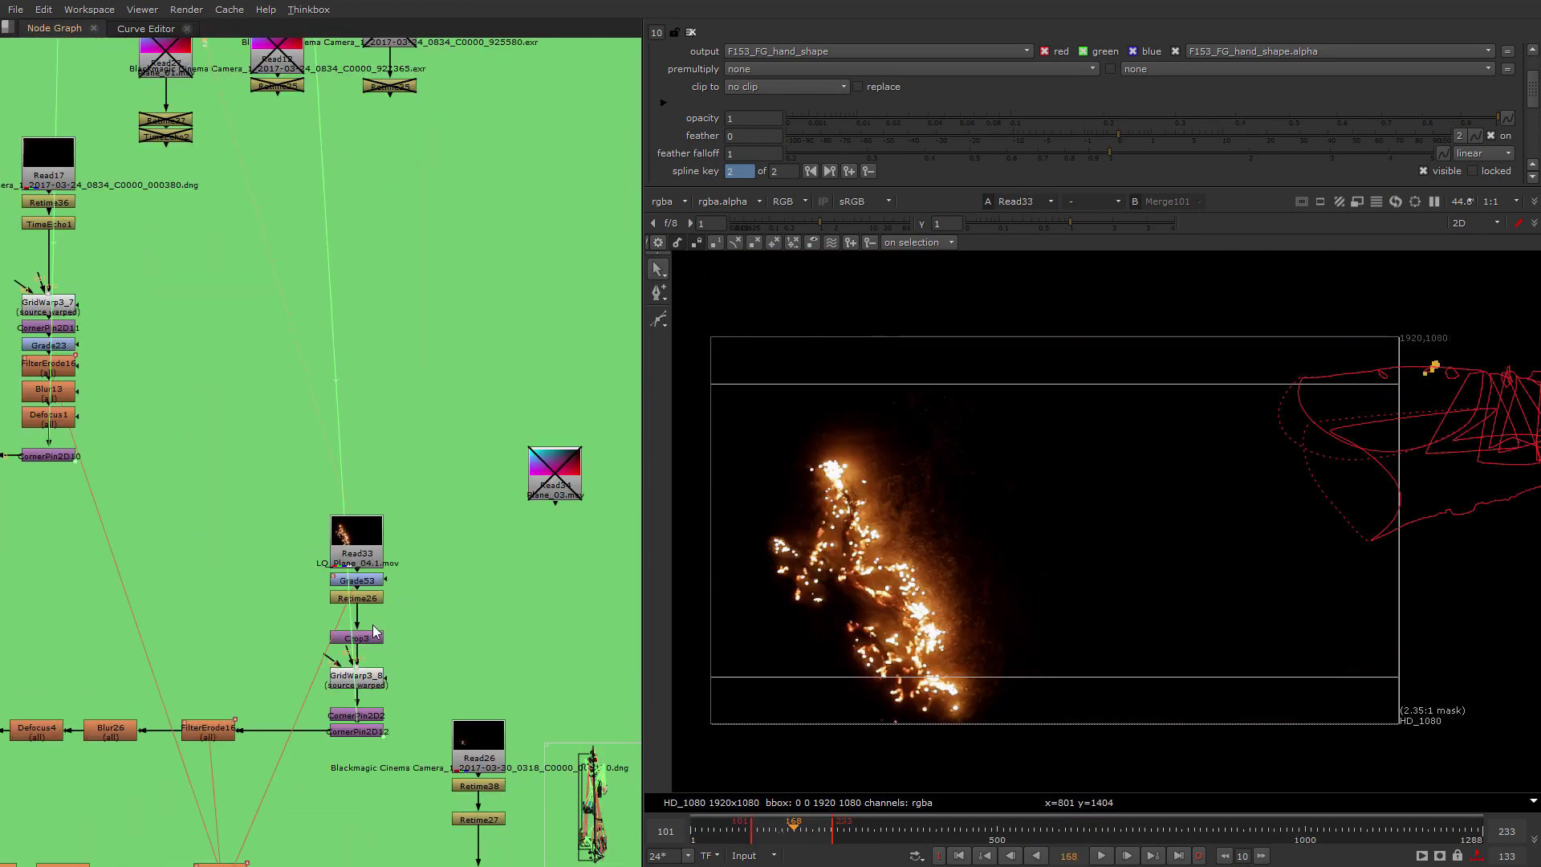
scroll(374, 625, "up", 4)
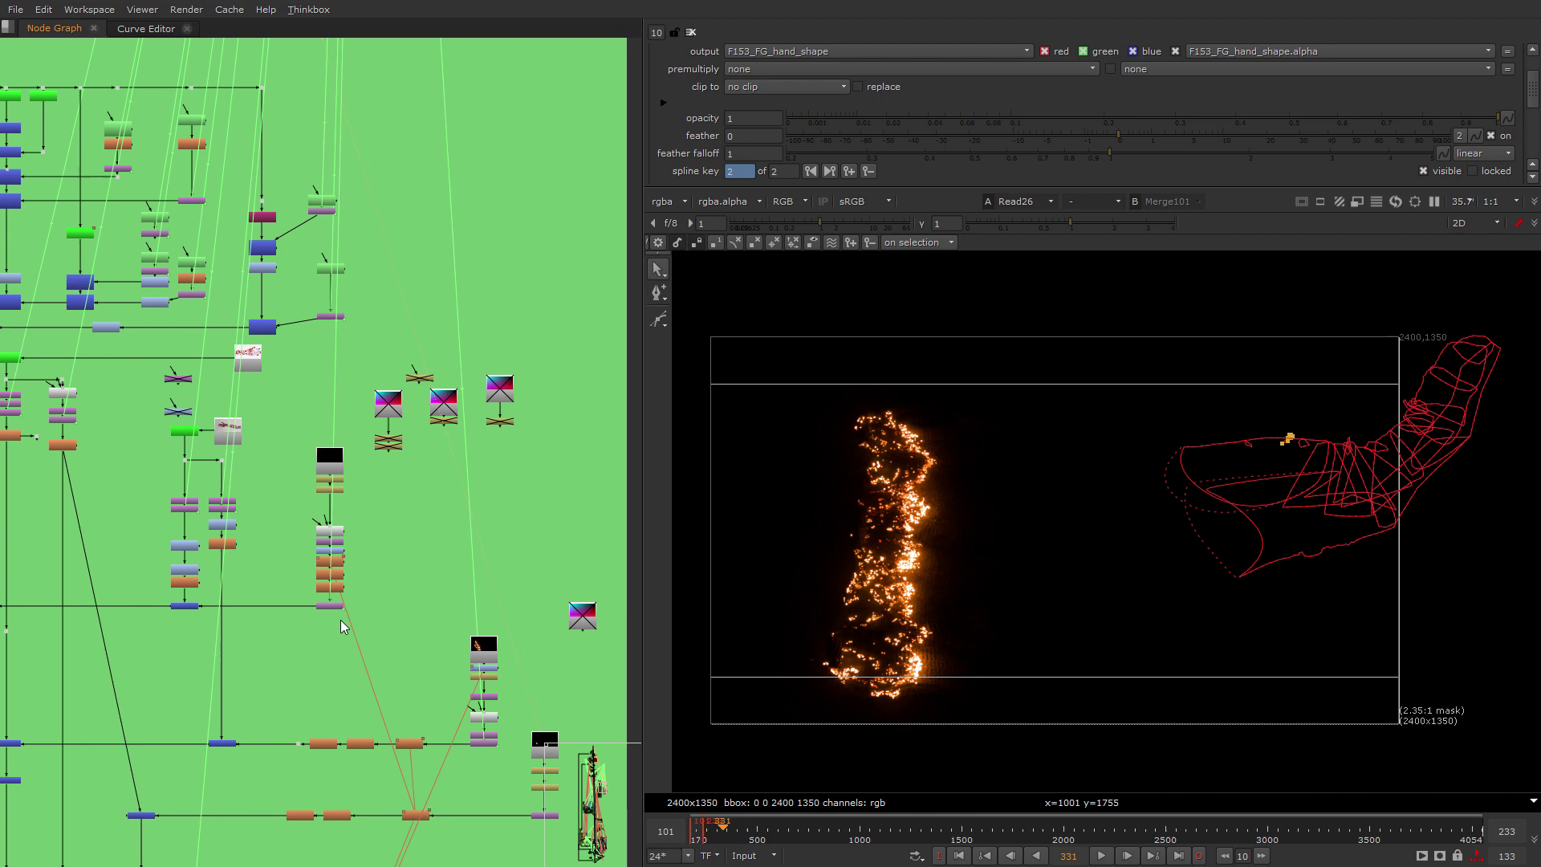
Check the Read26 footage at frame 933, locate the Read18 spark texture below it and view that clip.
middle_click_drag(341, 620, 293, 377)
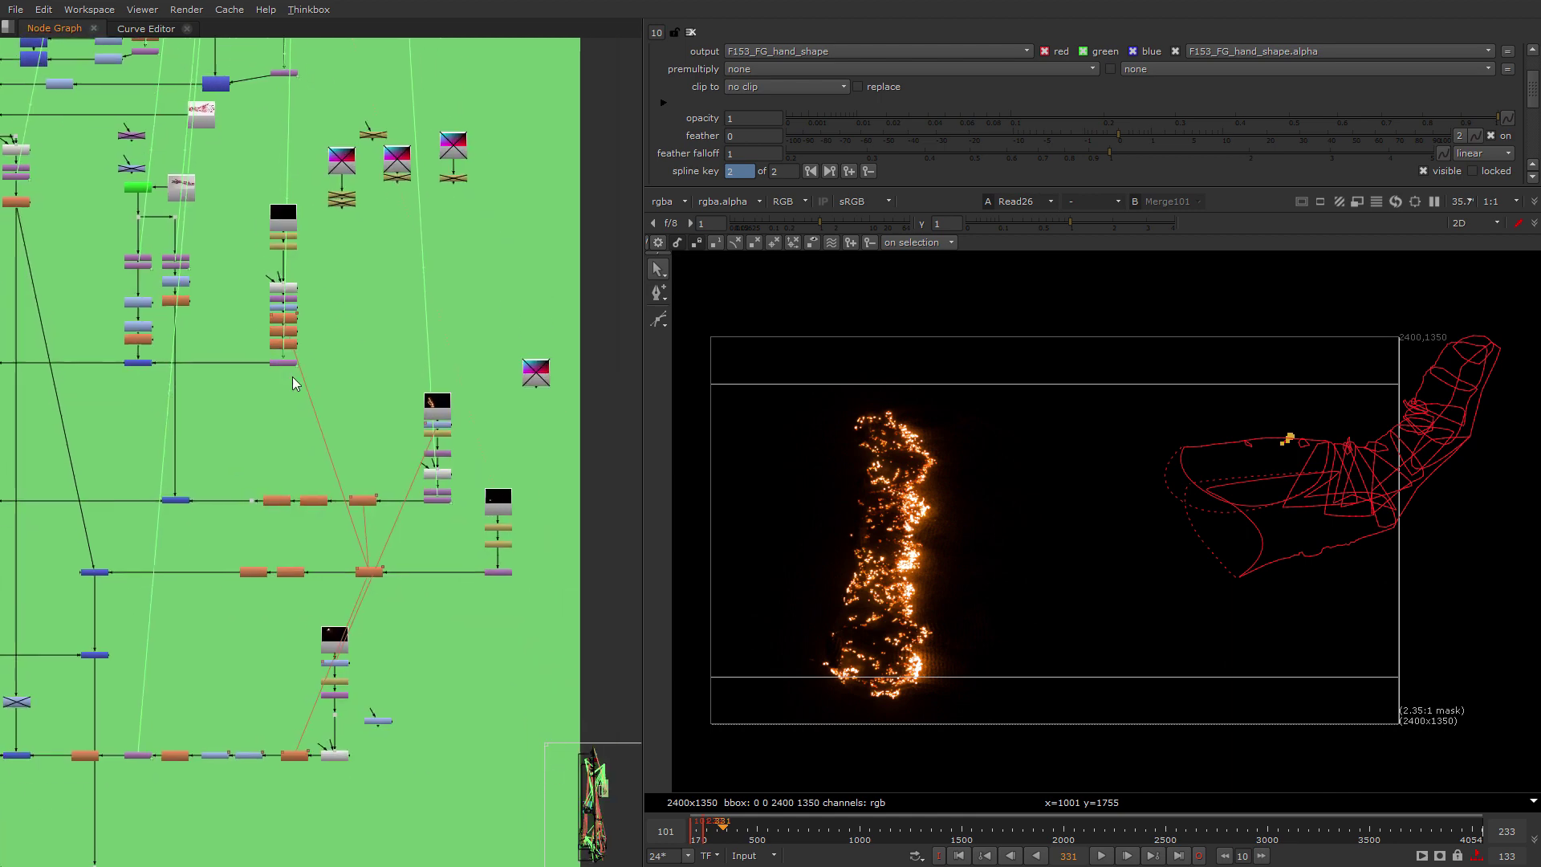
scroll(370, 543, "down", 3)
middle_click_drag(344, 603, 333, 416)
scroll(334, 416, "up", 9)
left_click(336, 415)
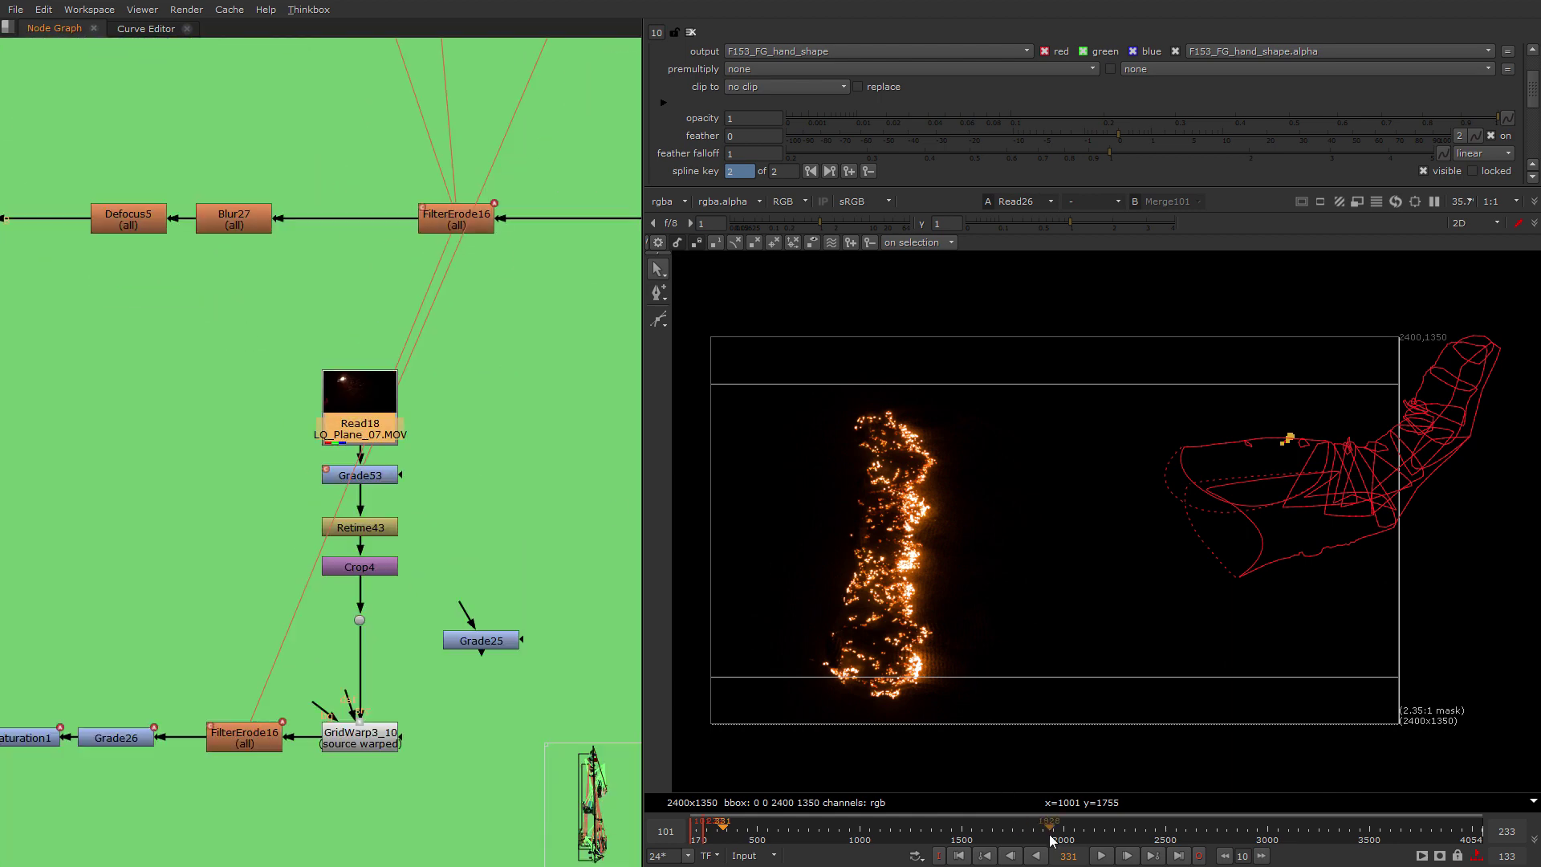
left_click(846, 826)
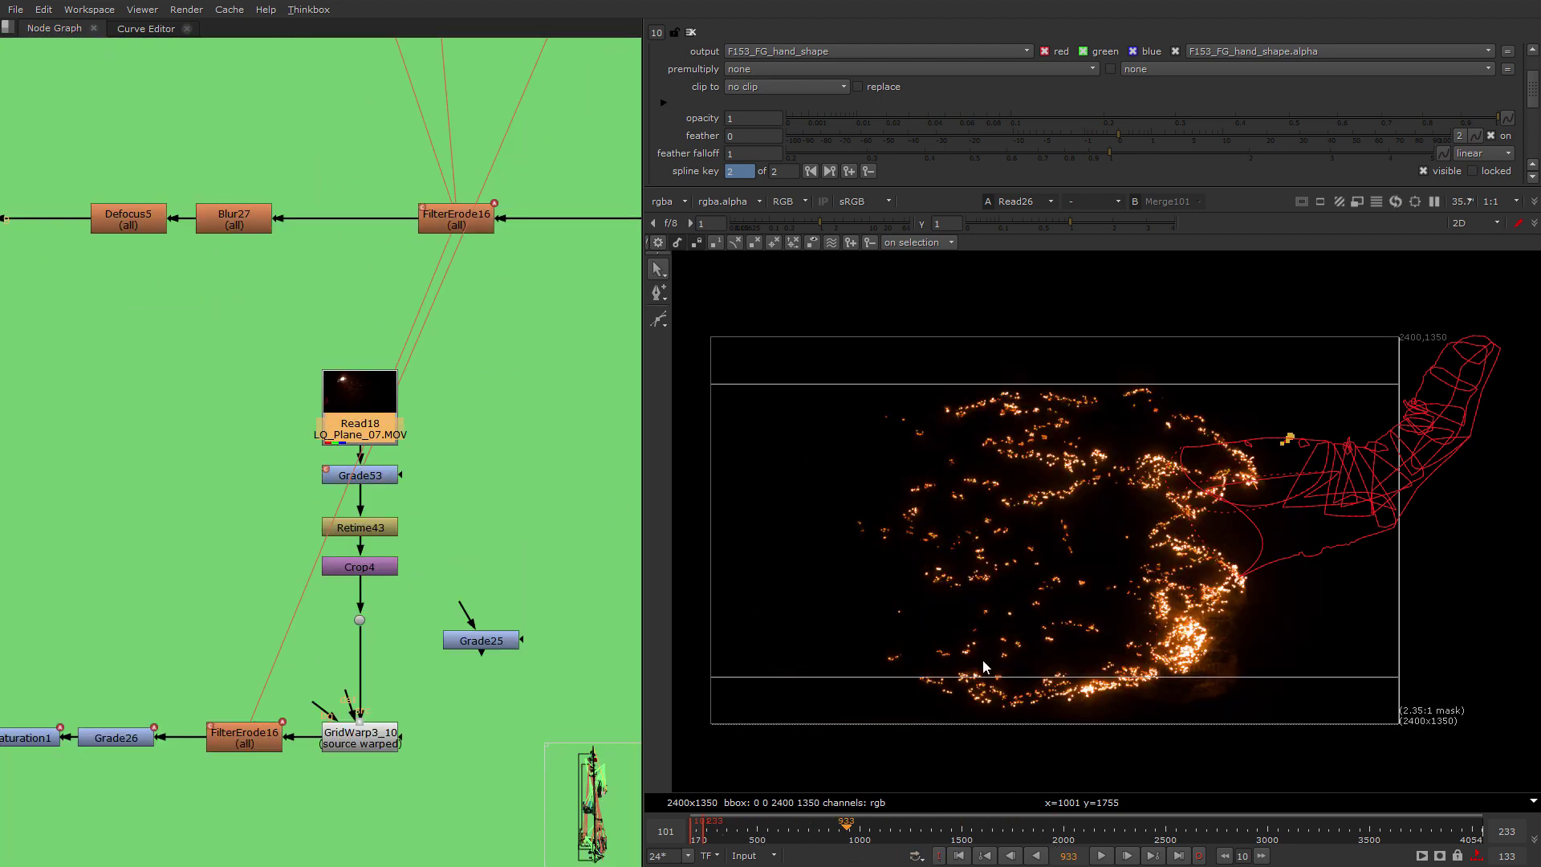
middle_click_drag(463, 523, 448, 584)
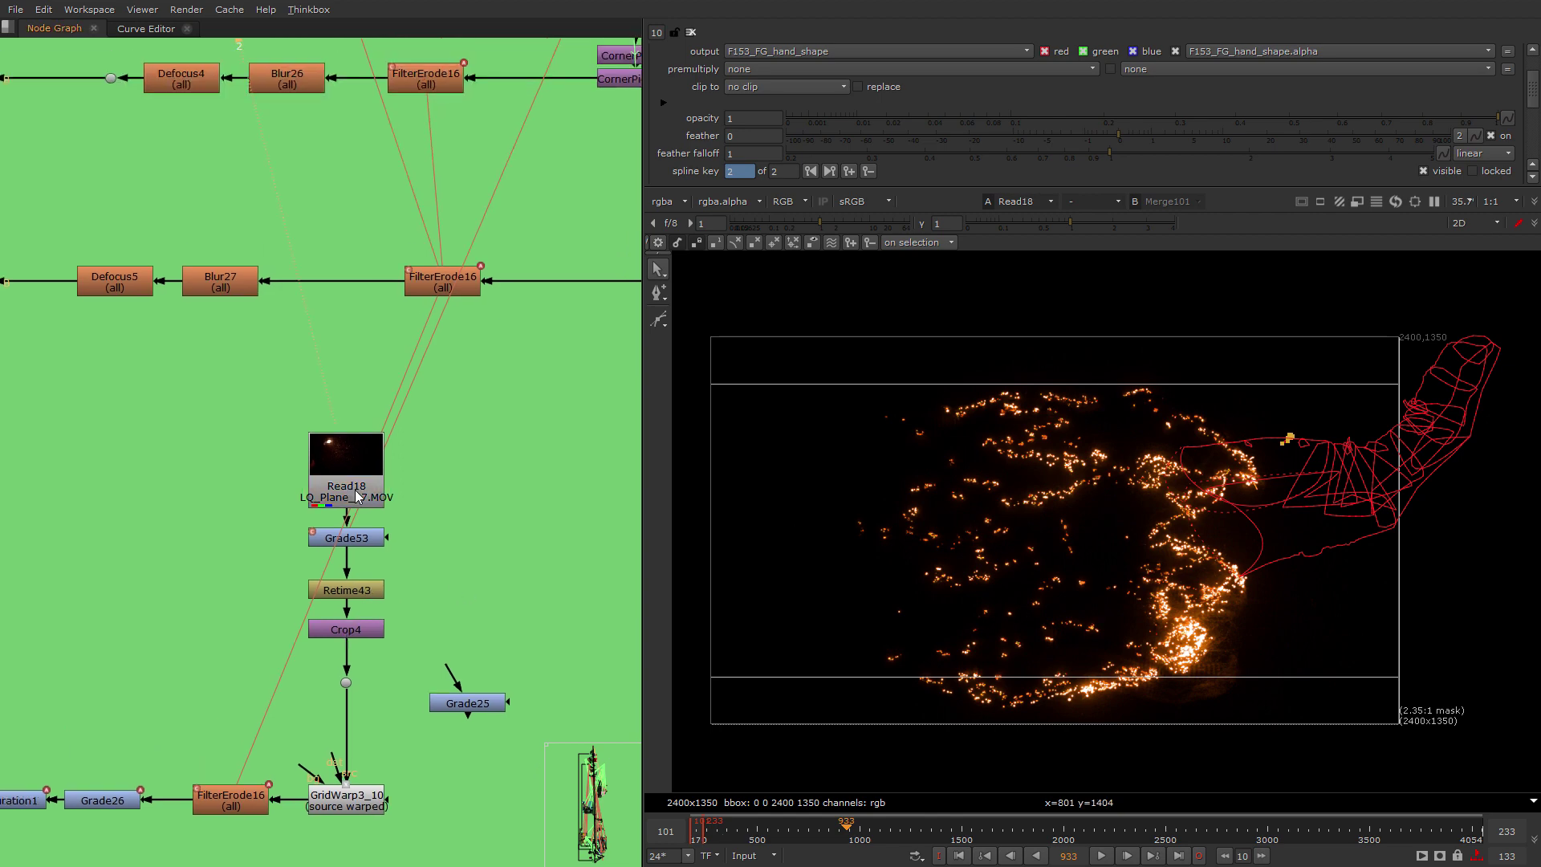
key("2")
left_click(401, 343)
scroll(401, 344, "down", 1)
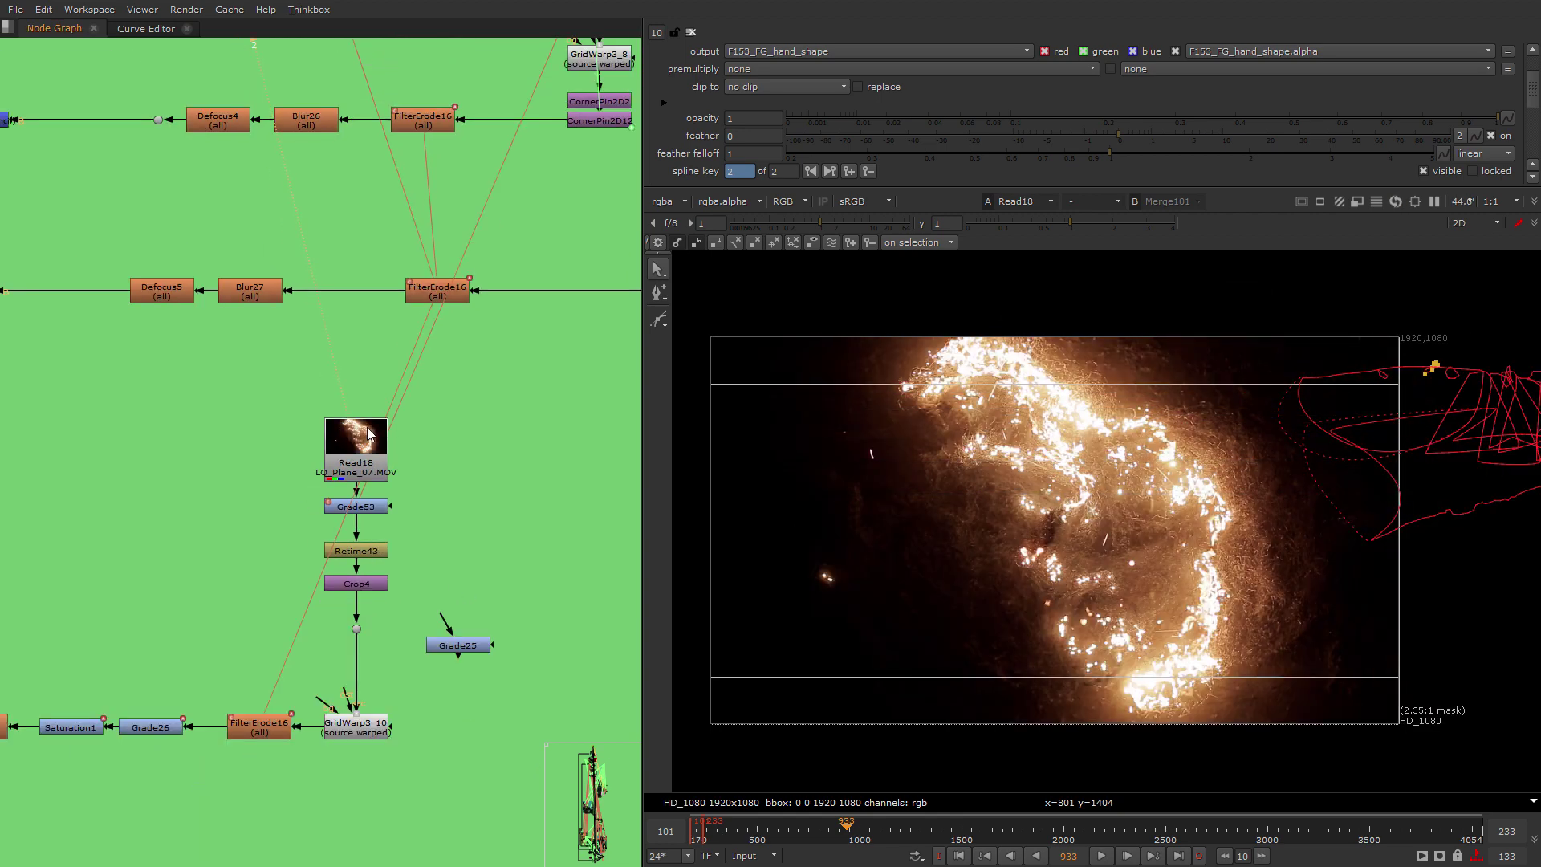
Return to the Read17 footage among the UNDERSKIN spark textures and open its properties.
middle_click_drag(435, 465, 353, 645)
scroll(353, 646, "down", 3)
middle_click_drag(485, 320, 398, 462)
scroll(397, 462, "up", 4)
scroll(327, 456, "down", 5)
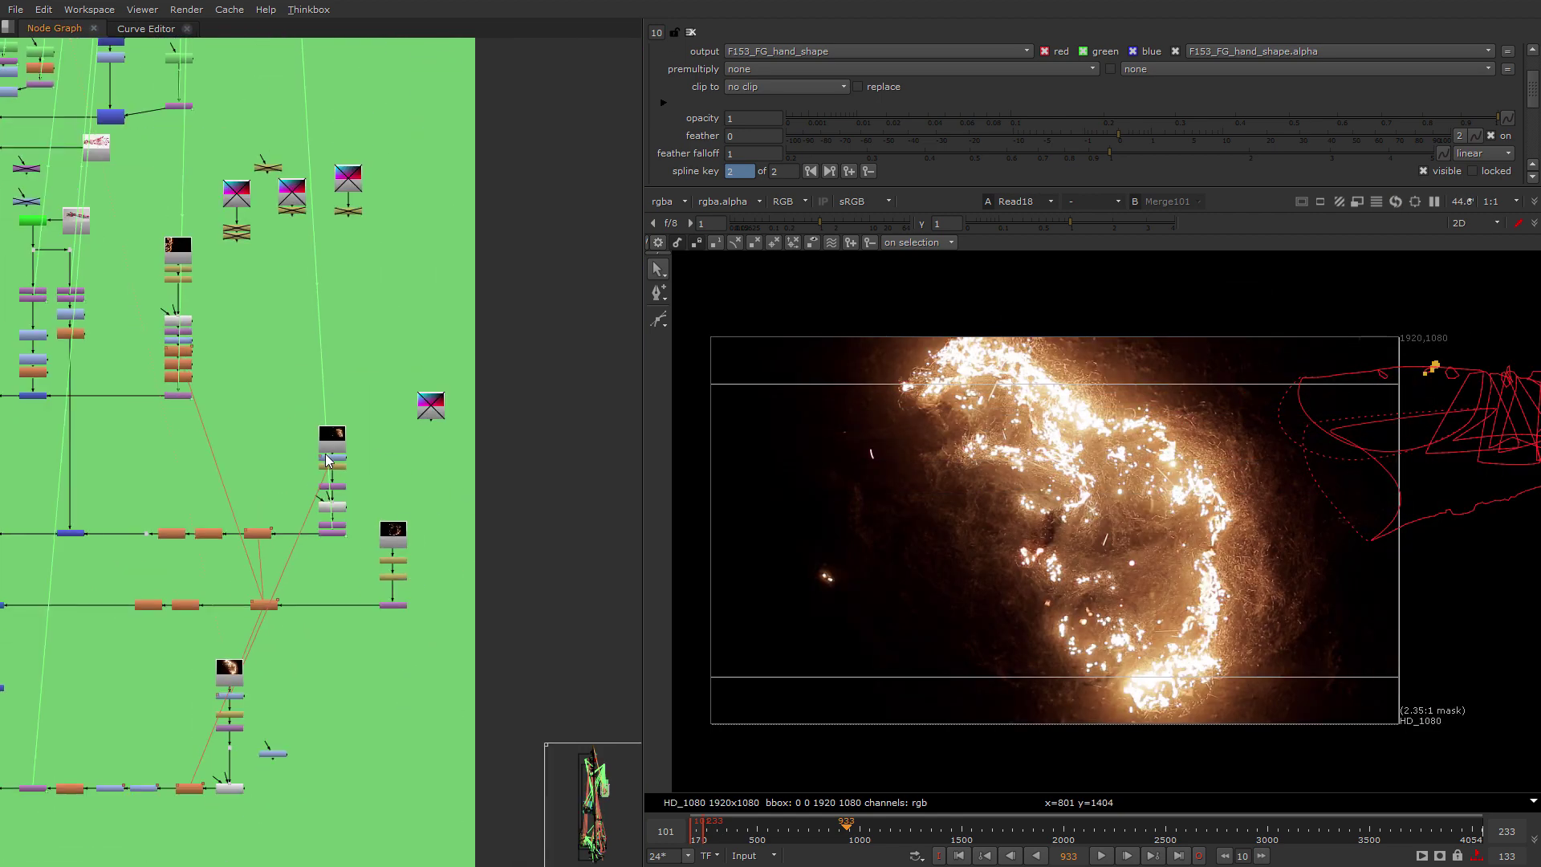
scroll(325, 455, "down", 3)
middle_click_drag(185, 441, 273, 591)
scroll(317, 480, "up", 8)
double_click(418, 585)
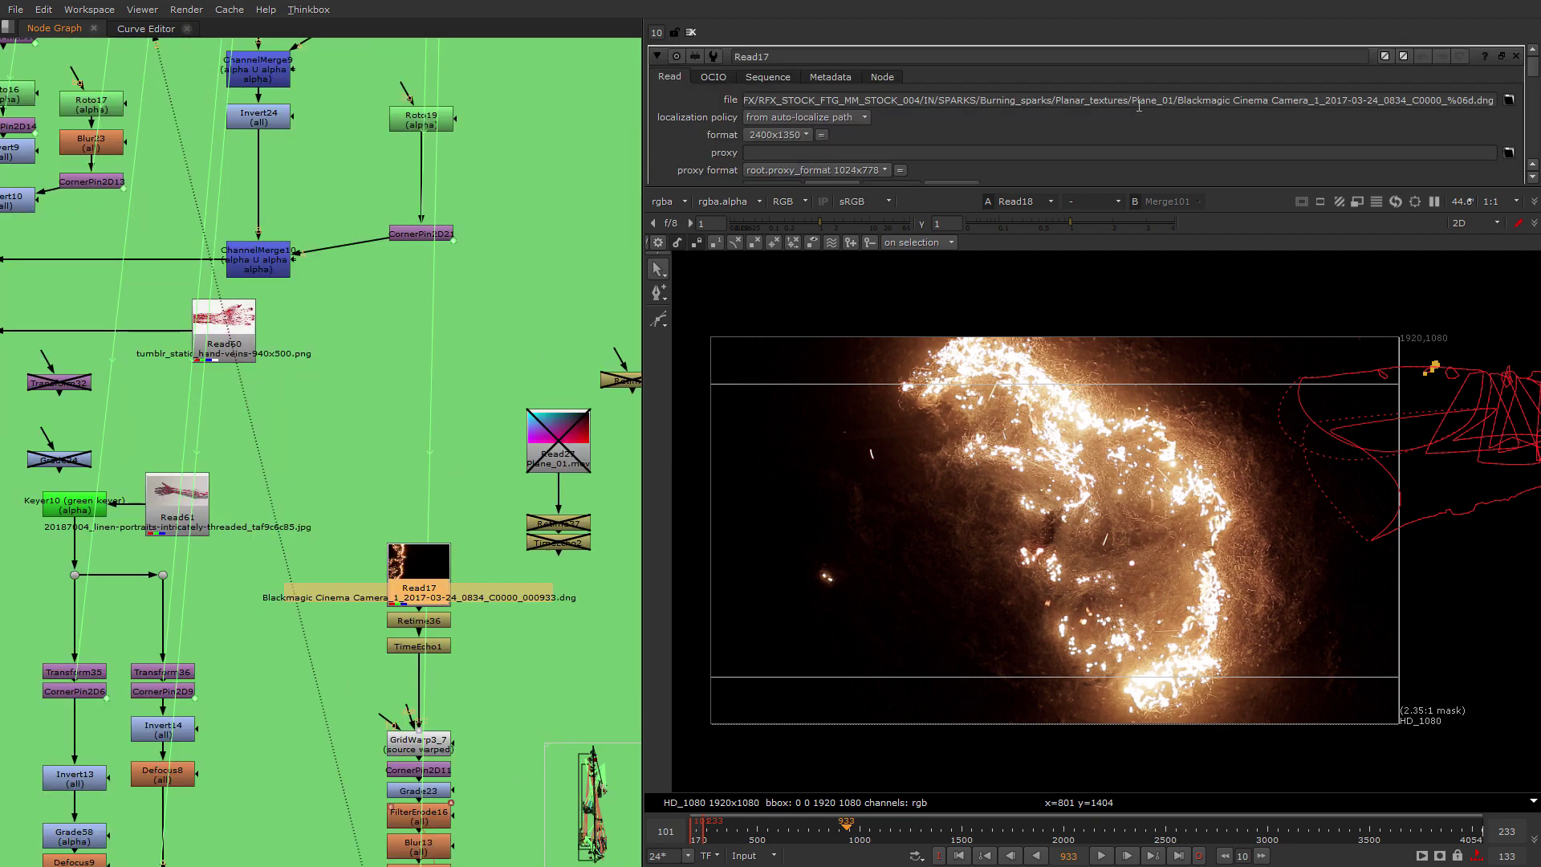
Select Read17's source folder path, open the Plane_01 folder in File Explorer and select all its files.
left_click(1179, 104)
key("shift+Home")
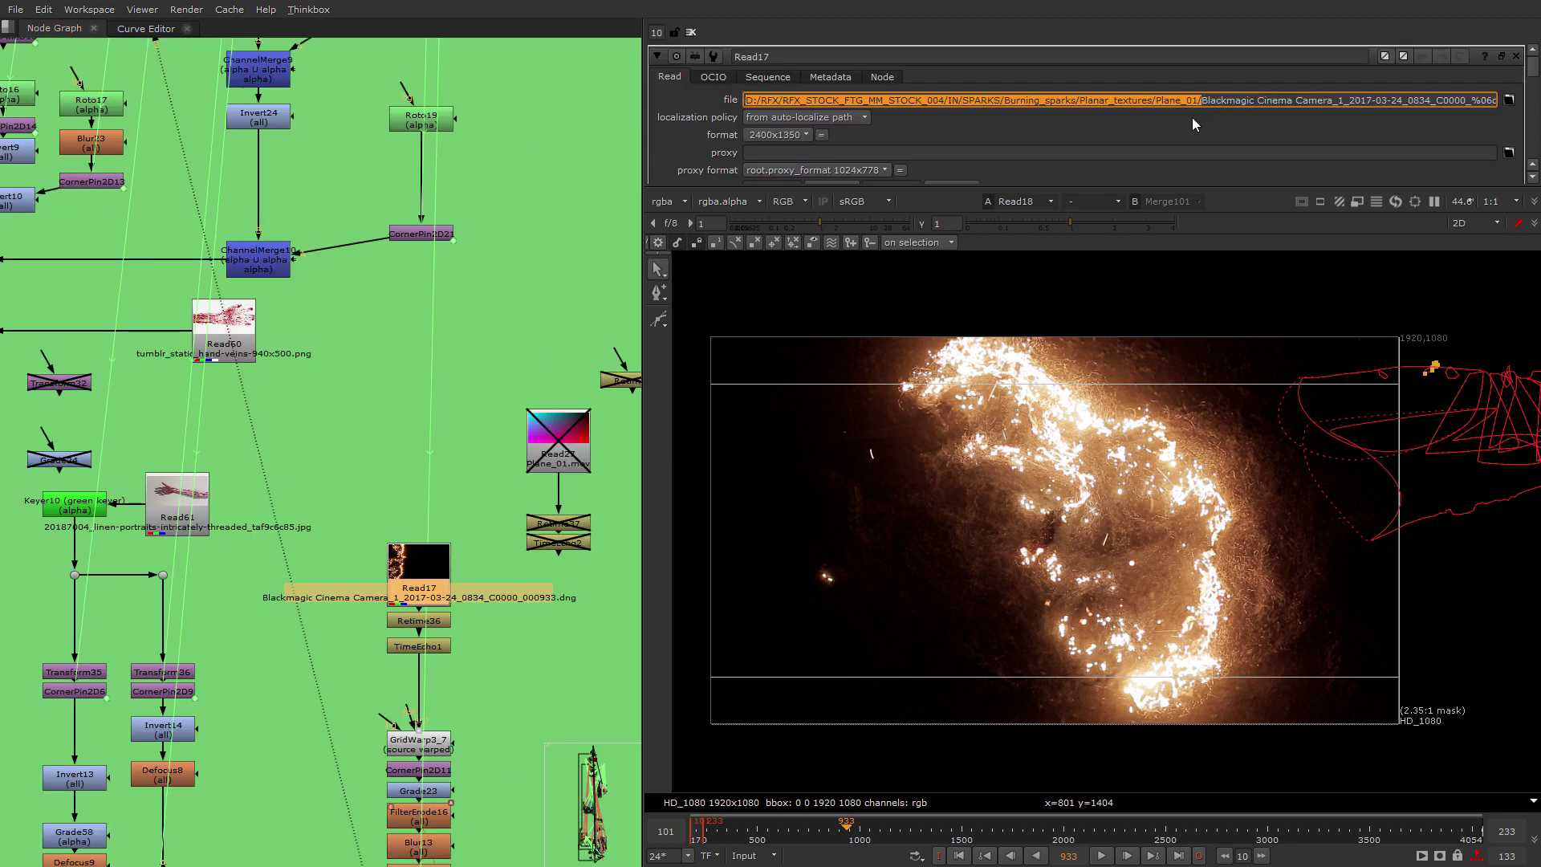
left_click_drag(0, 175, 723, 92)
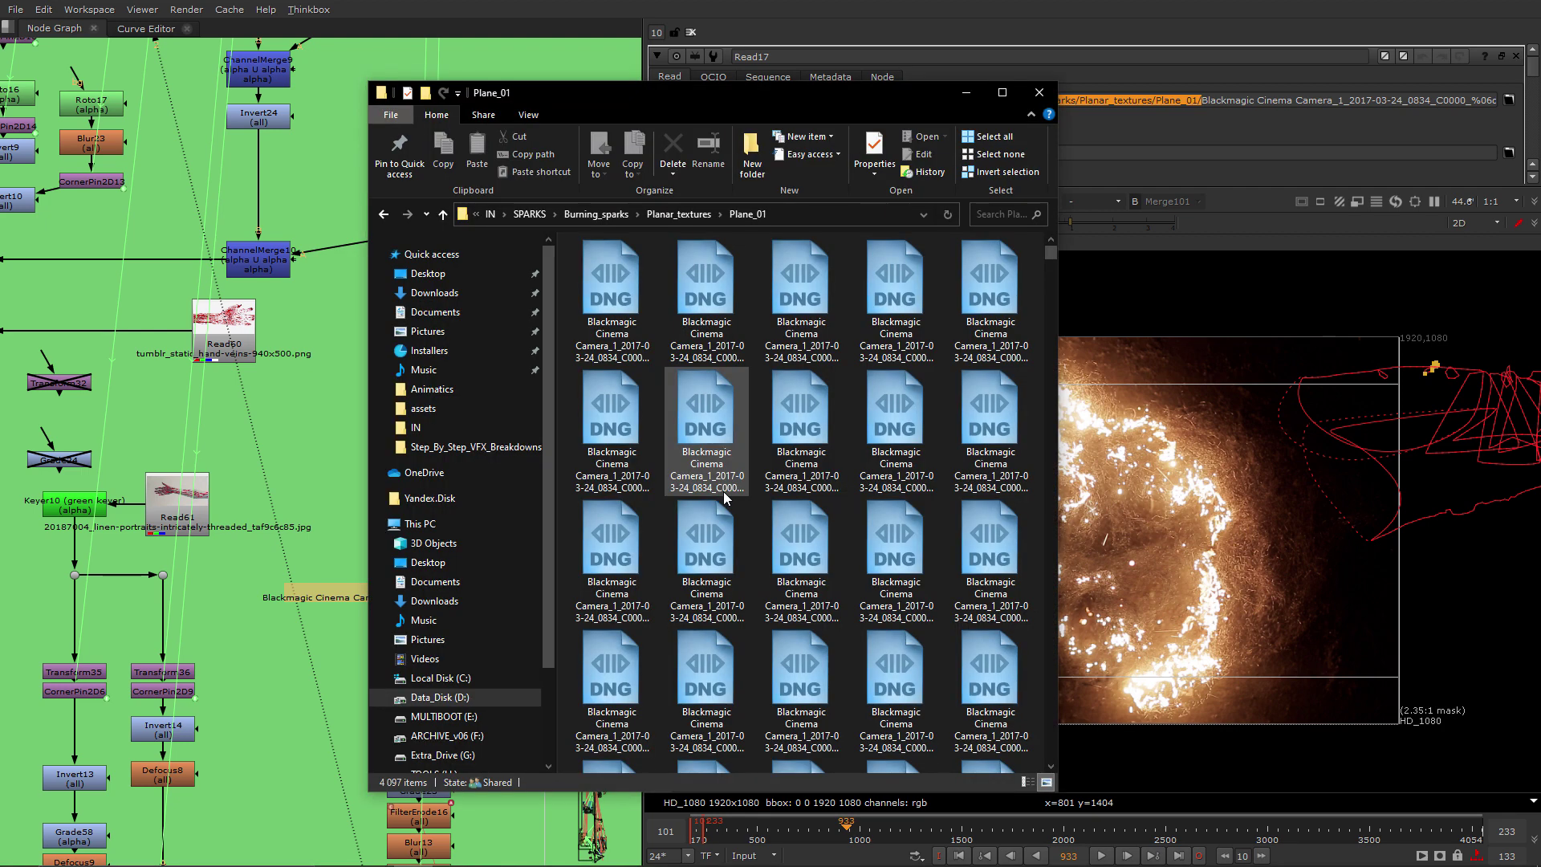
key("ctrl+a")
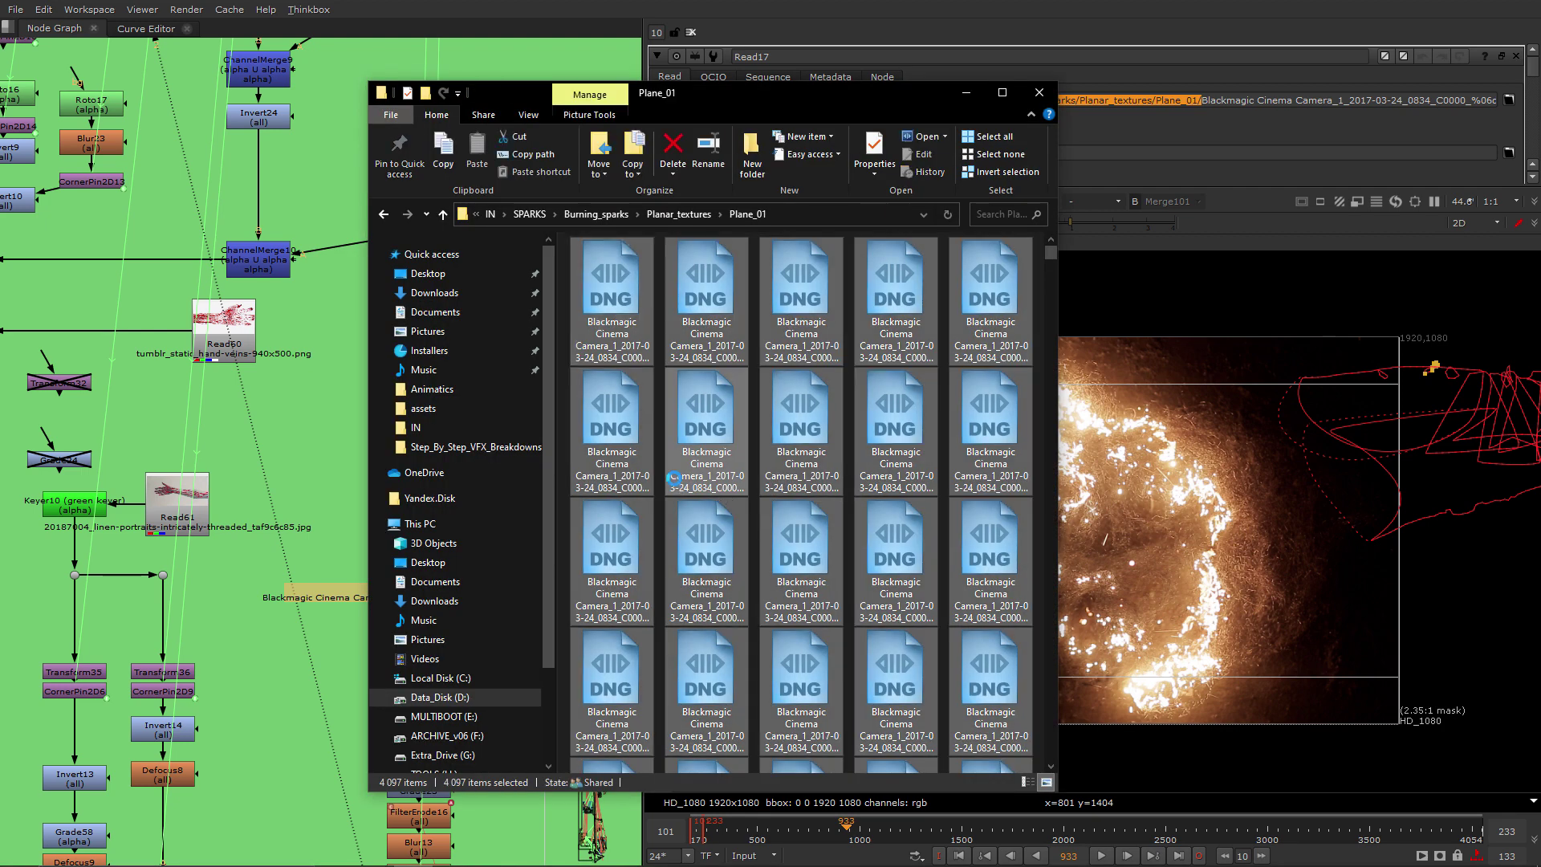
Check the properties of the selected DNG files in the Plane_01 folder.
right_click(675, 478)
left_click(751, 743)
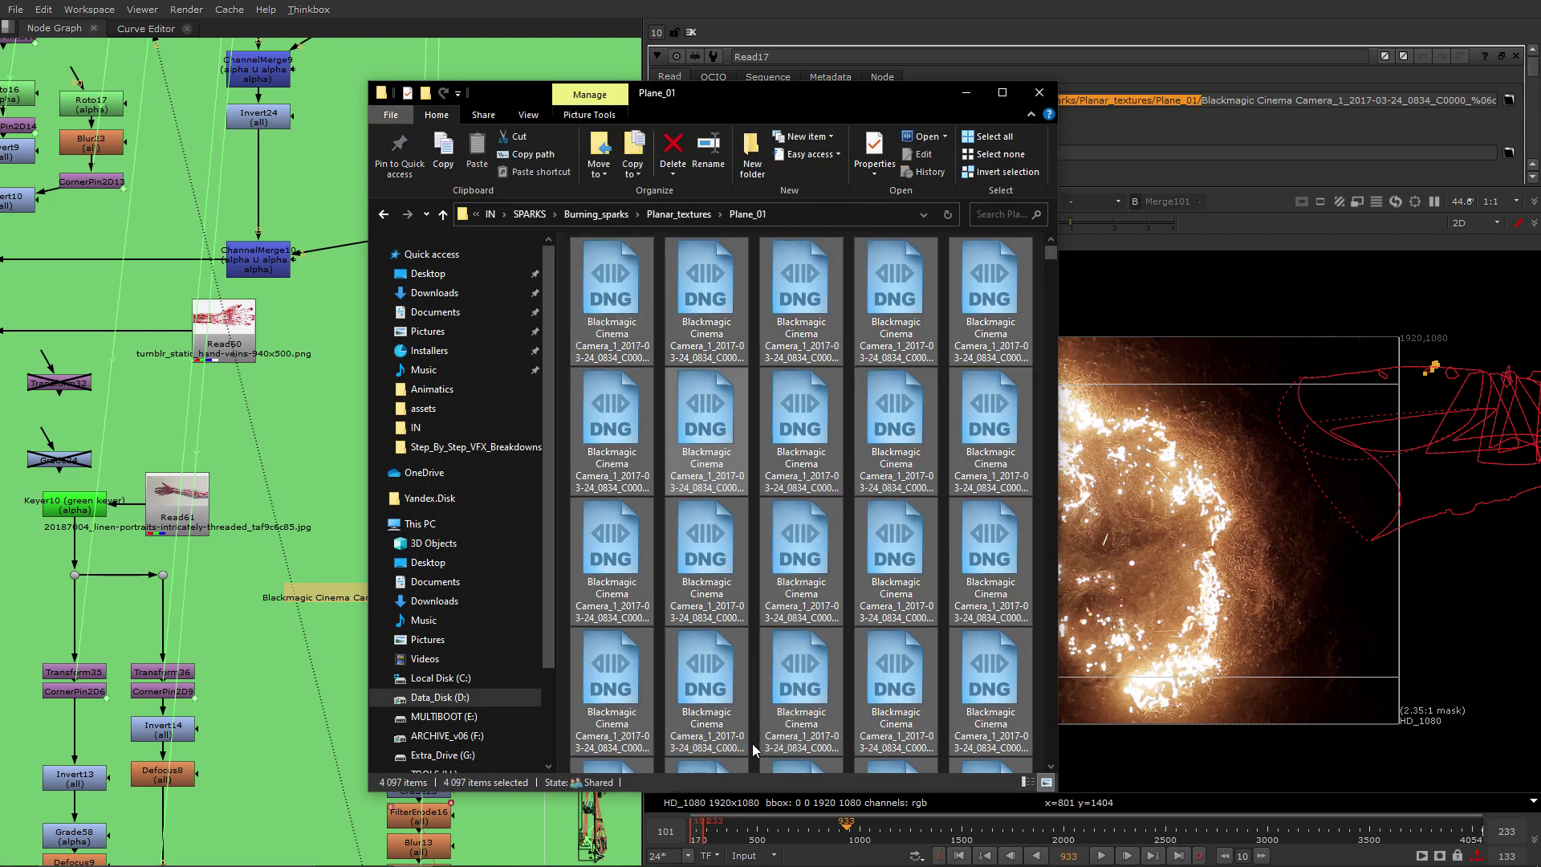
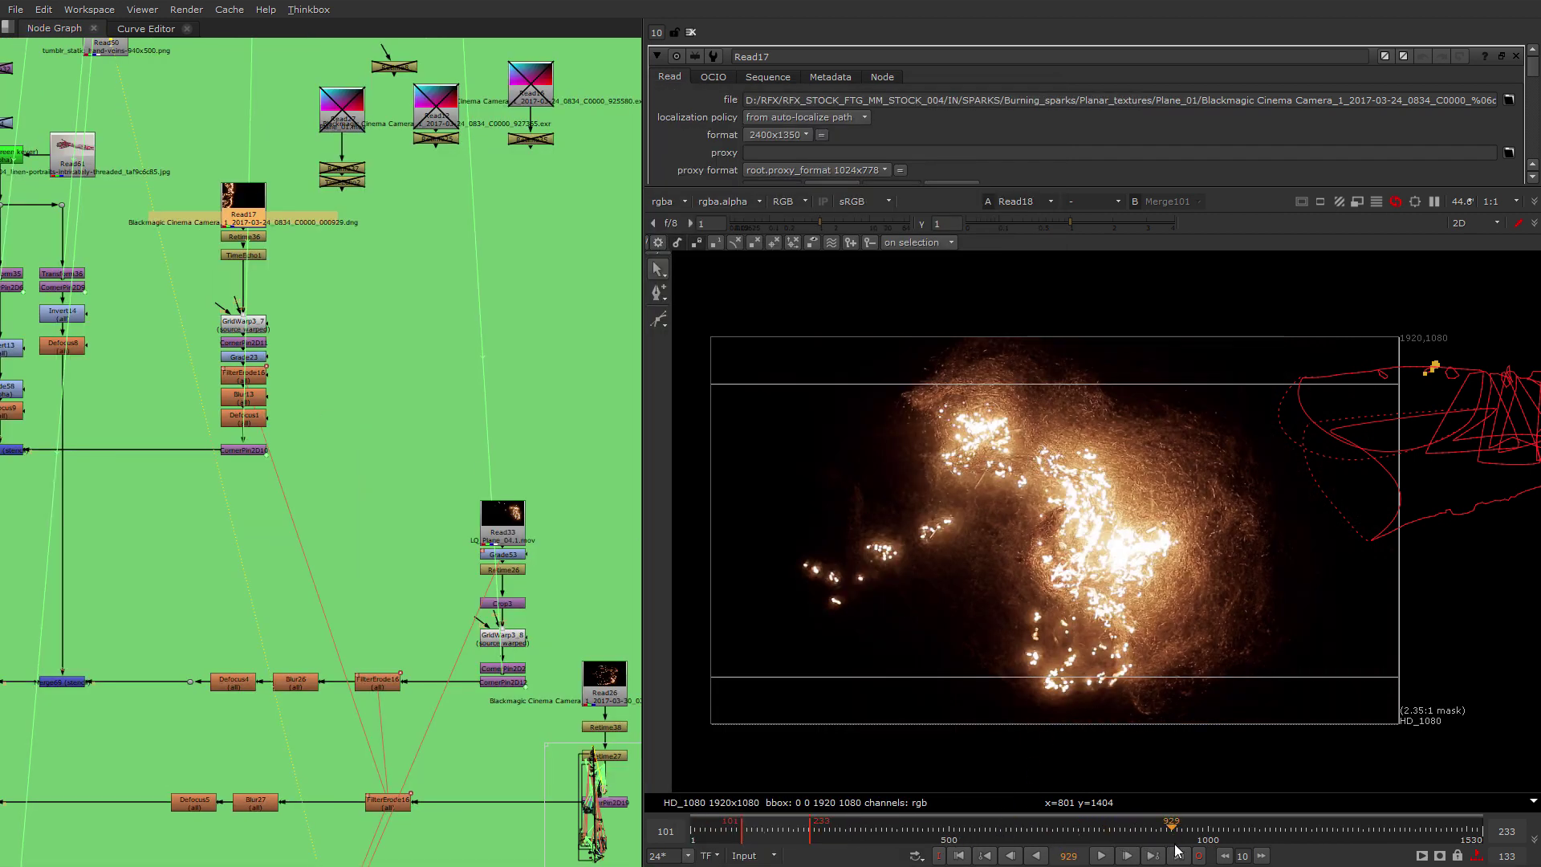
Scrub the burning spark texture to frame 877, and compare the Read33 and Read26 textures up to frame 928.
left_click_drag(1175, 849, 1144, 850)
scroll(514, 580, "up", 3)
left_click(526, 494)
key("2")
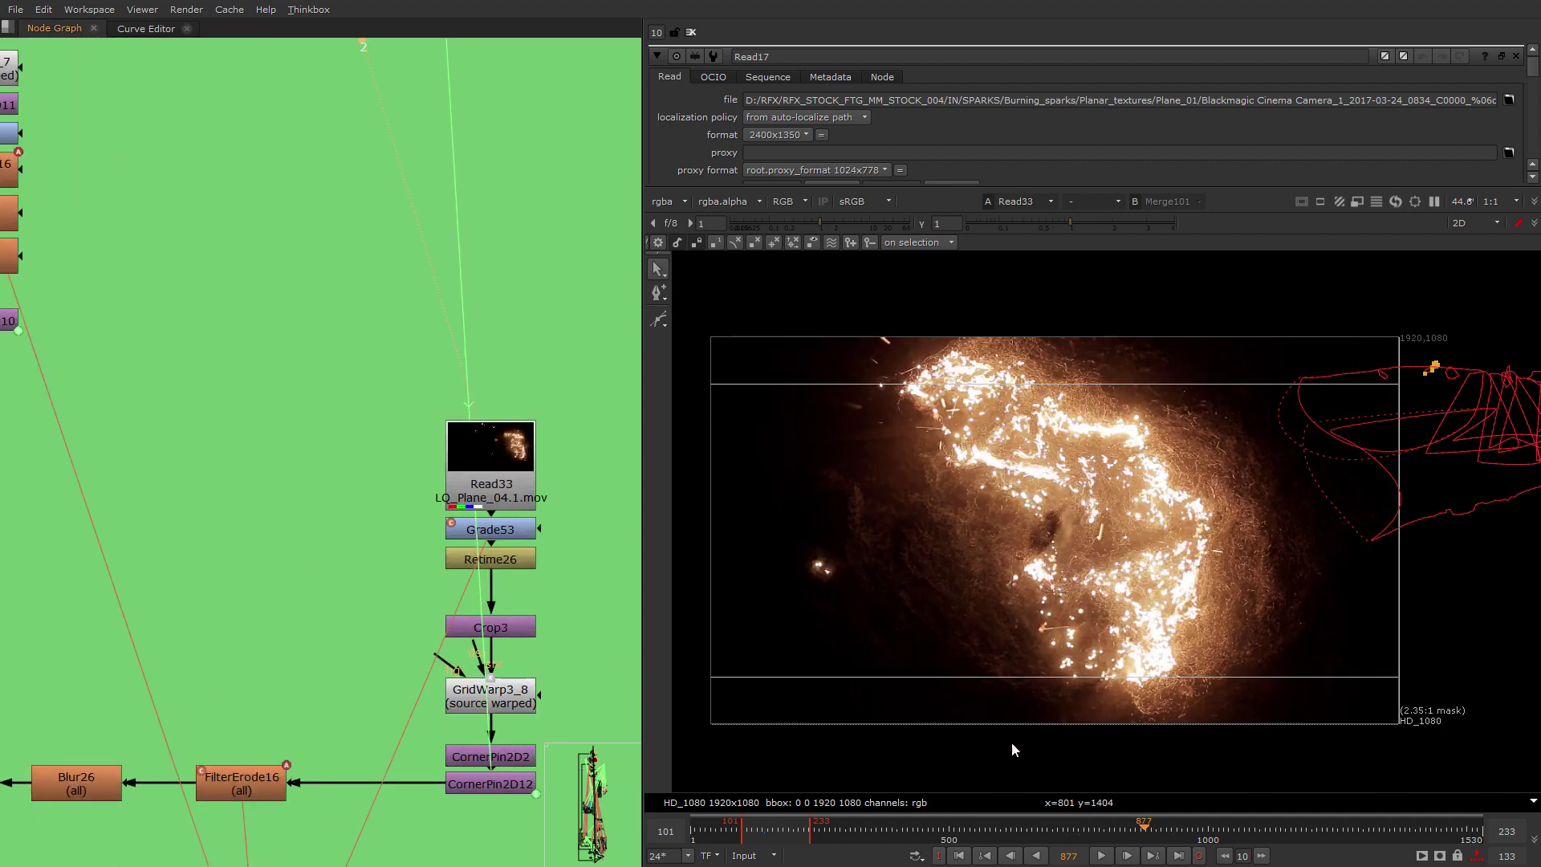
left_click_drag(1309, 842, 1172, 853)
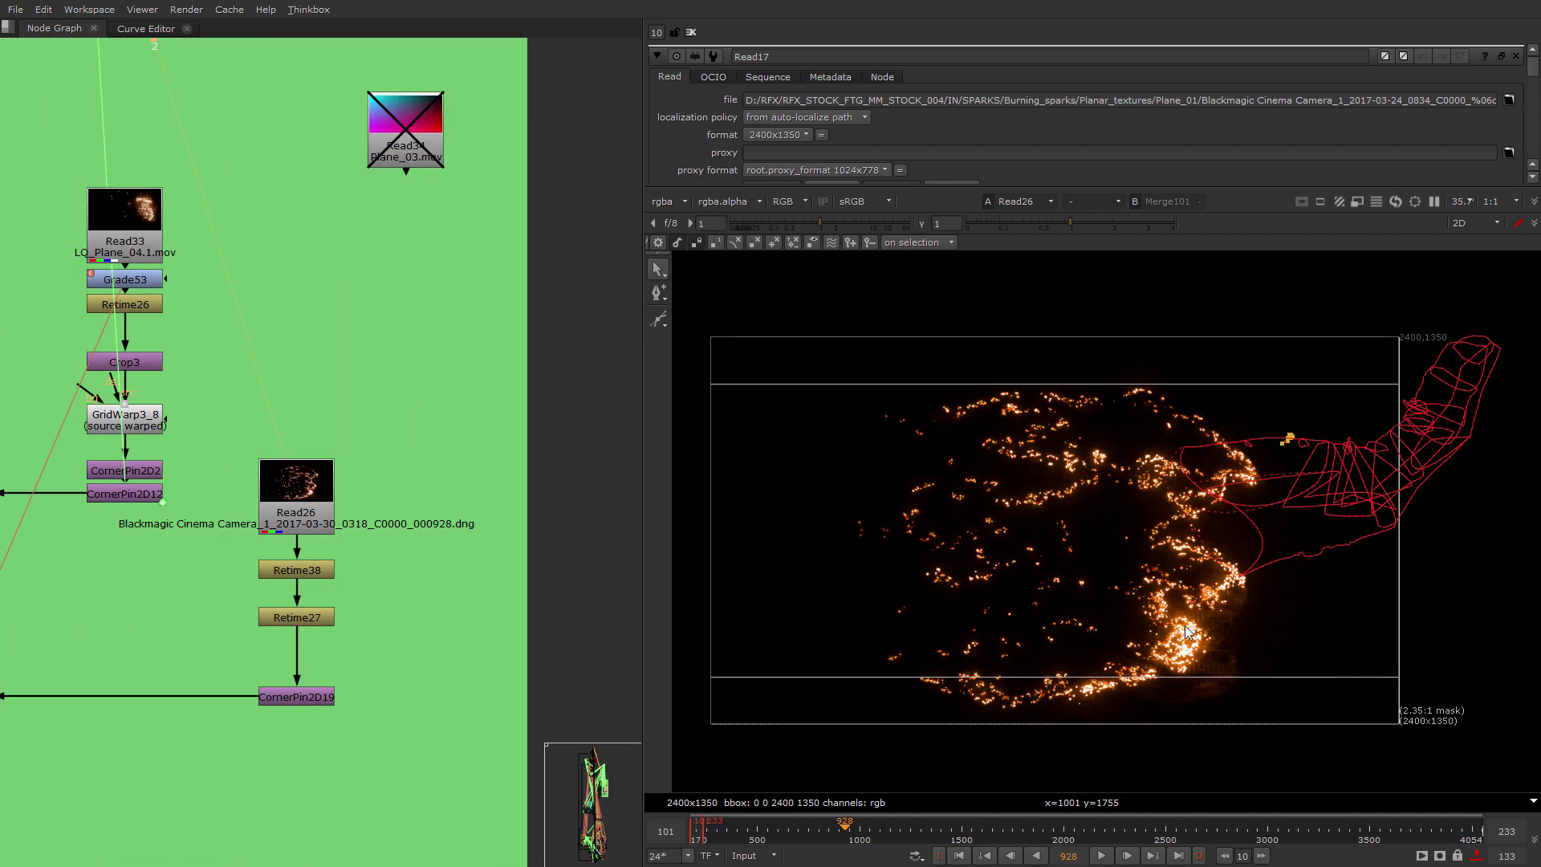
scroll(1067, 668, "up", 3)
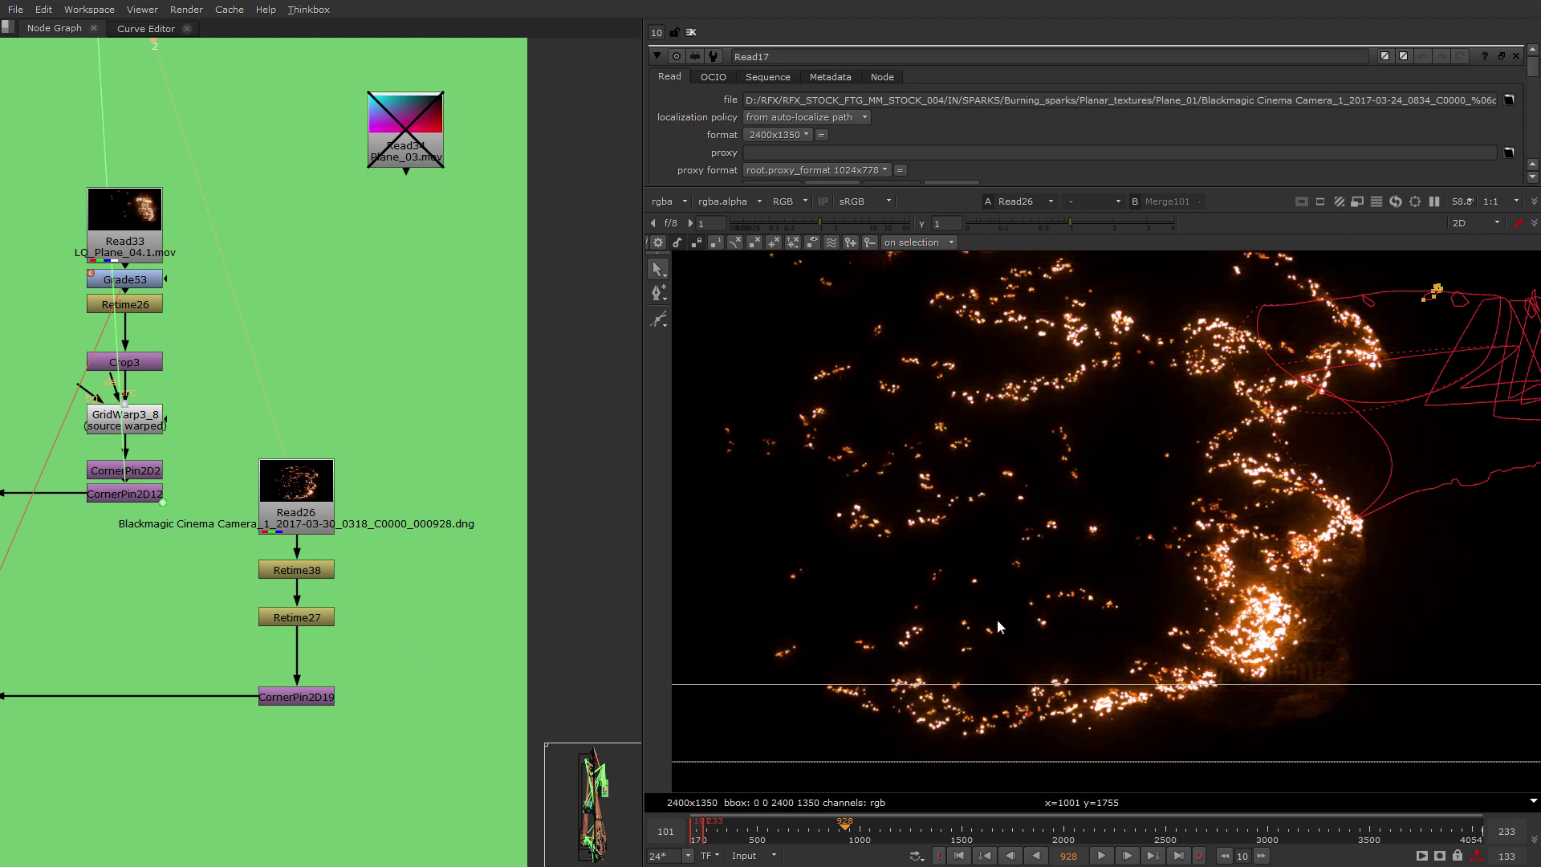
Locate the Read18 spark texture below Read26, view it and scrub it to frames 1231 and 534.
scroll(289, 718, "down", 2)
scroll(288, 719, "down", 3)
middle_click_drag(287, 719, 413, 405)
scroll(214, 474, "up", 1)
left_click(253, 511)
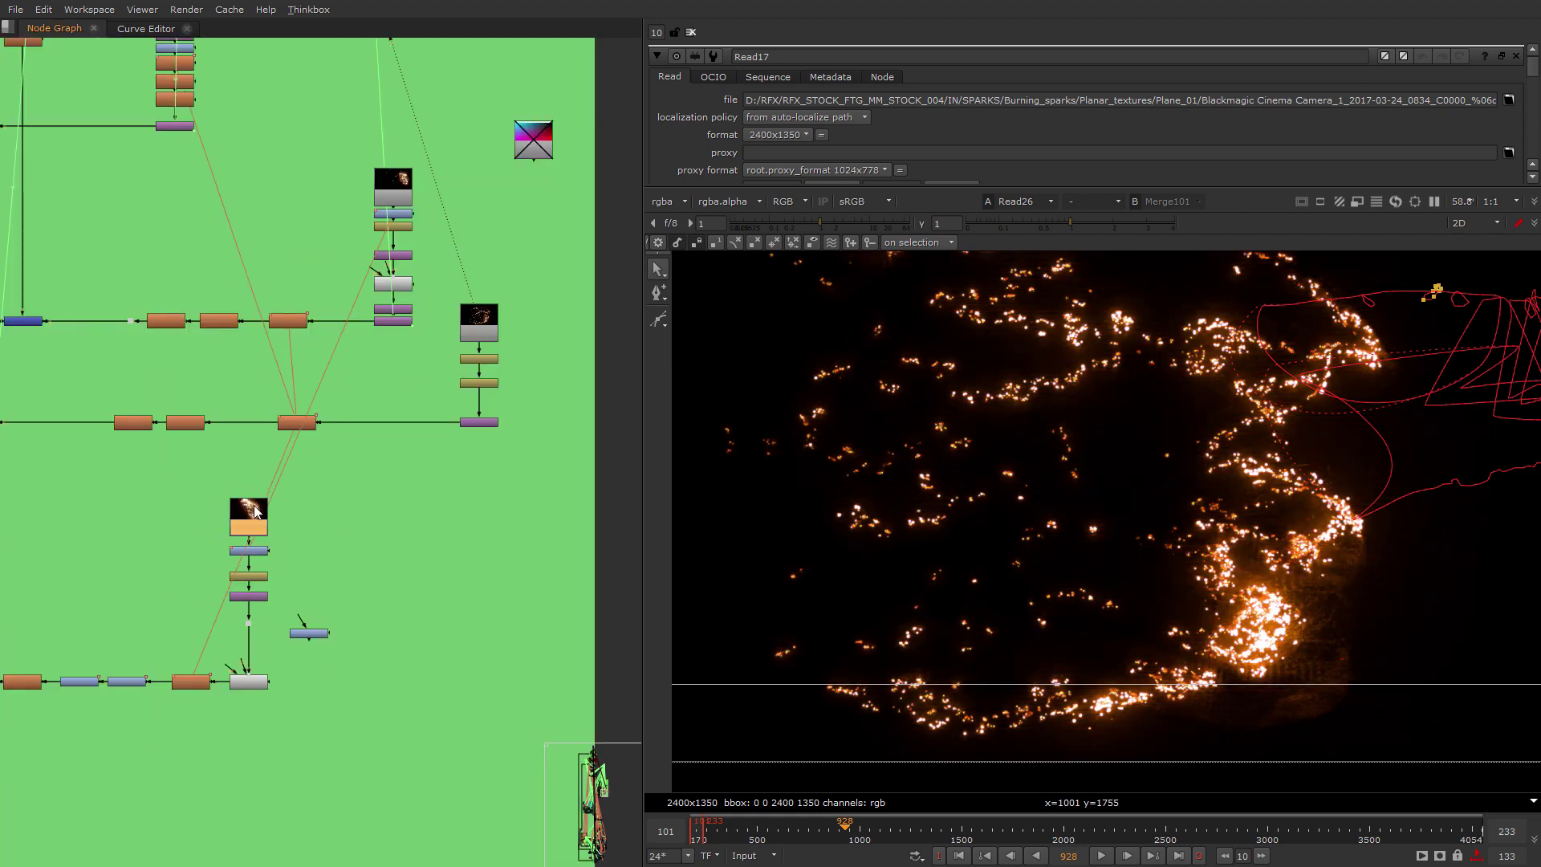
key("1")
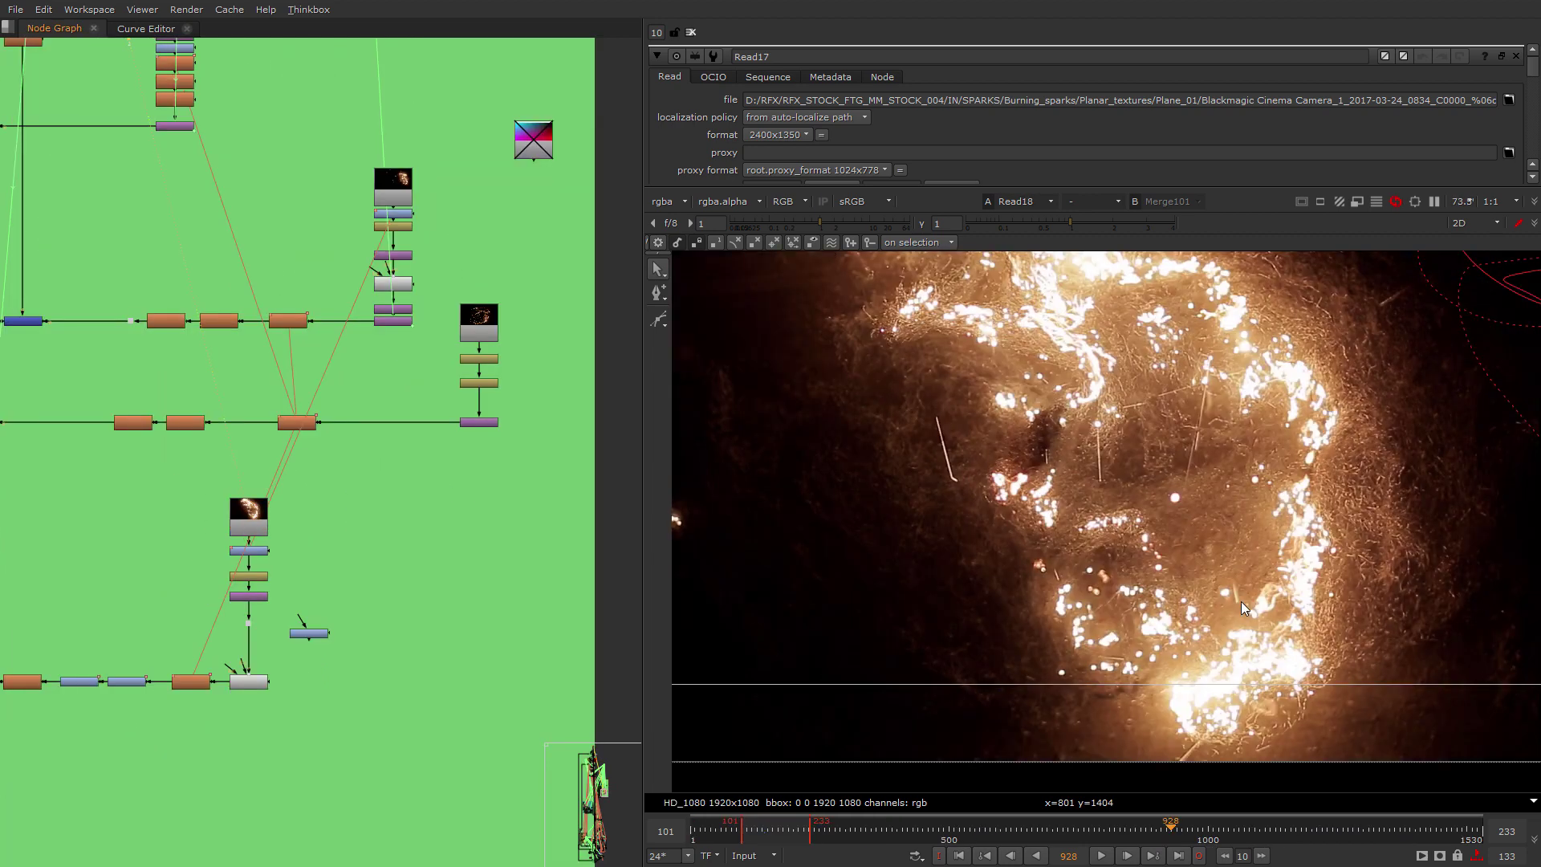
scroll(1240, 601, "down", 3)
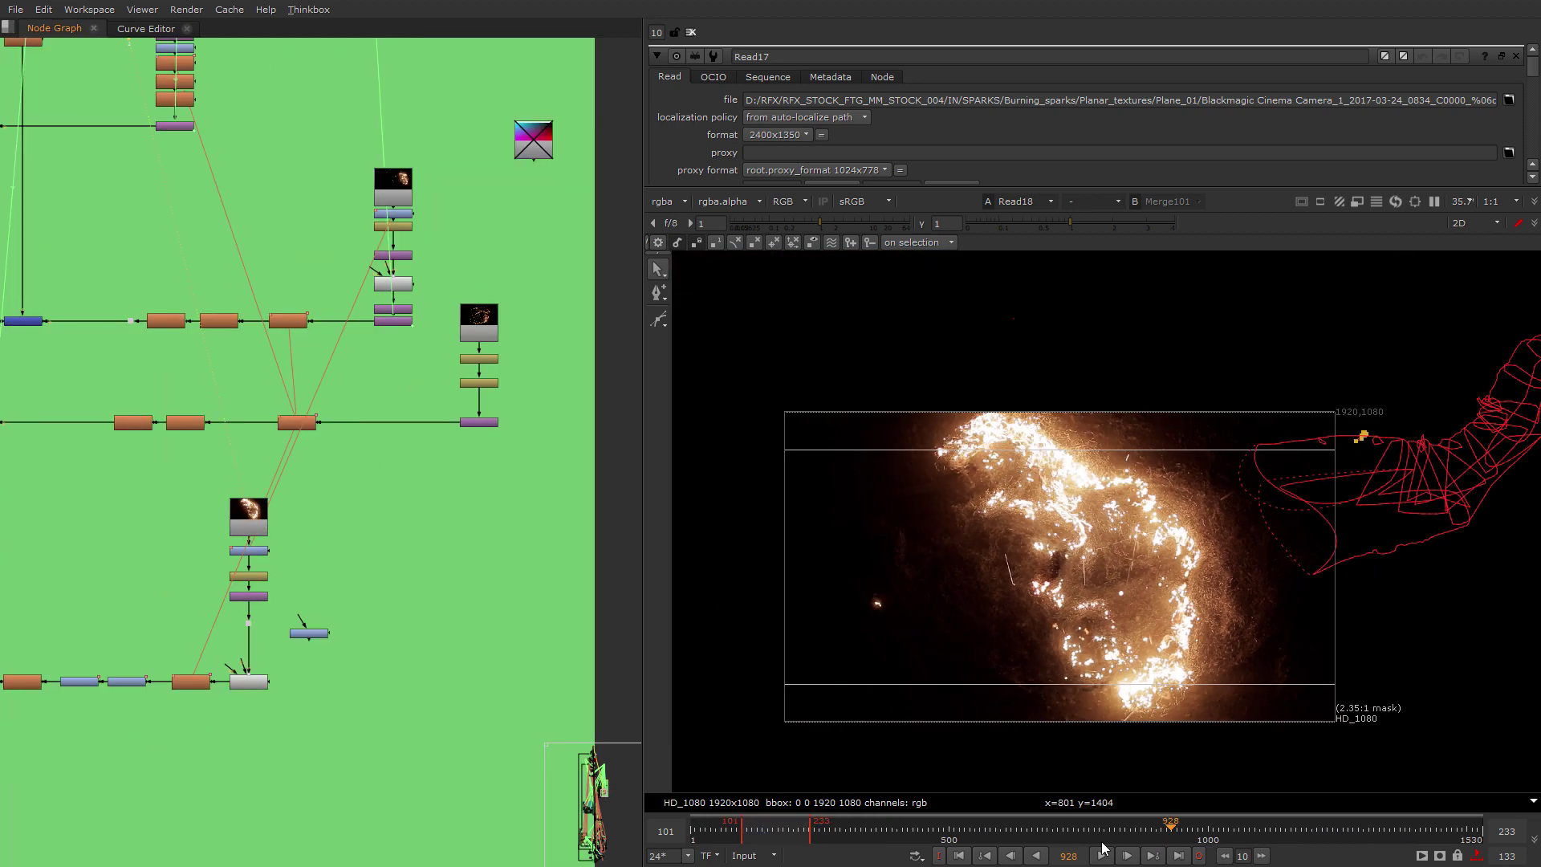
left_click_drag(1230, 841, 1326, 841)
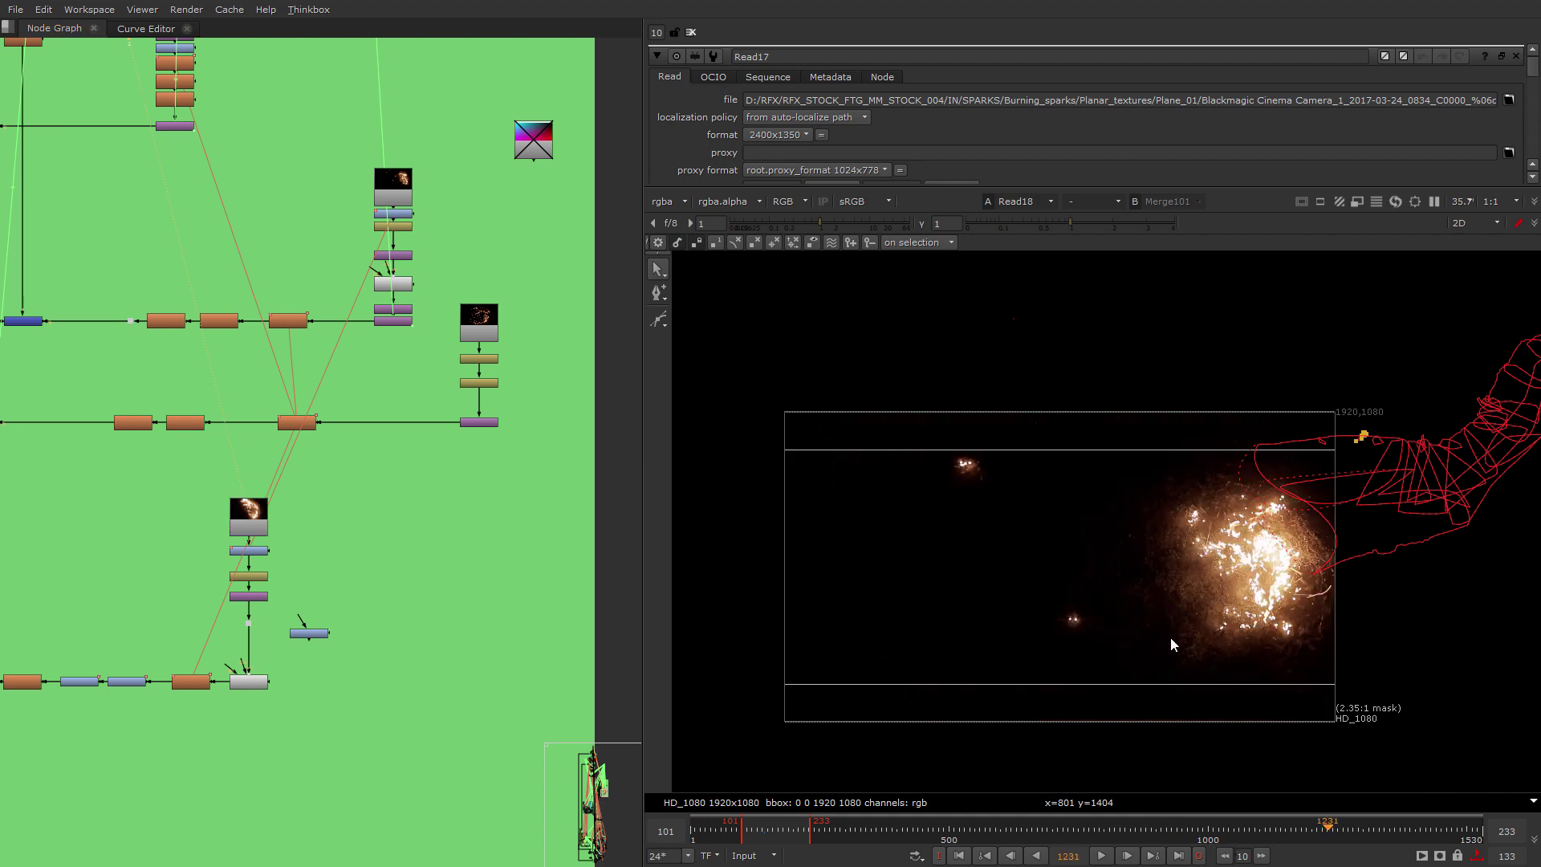
left_click_drag(1044, 836, 967, 836)
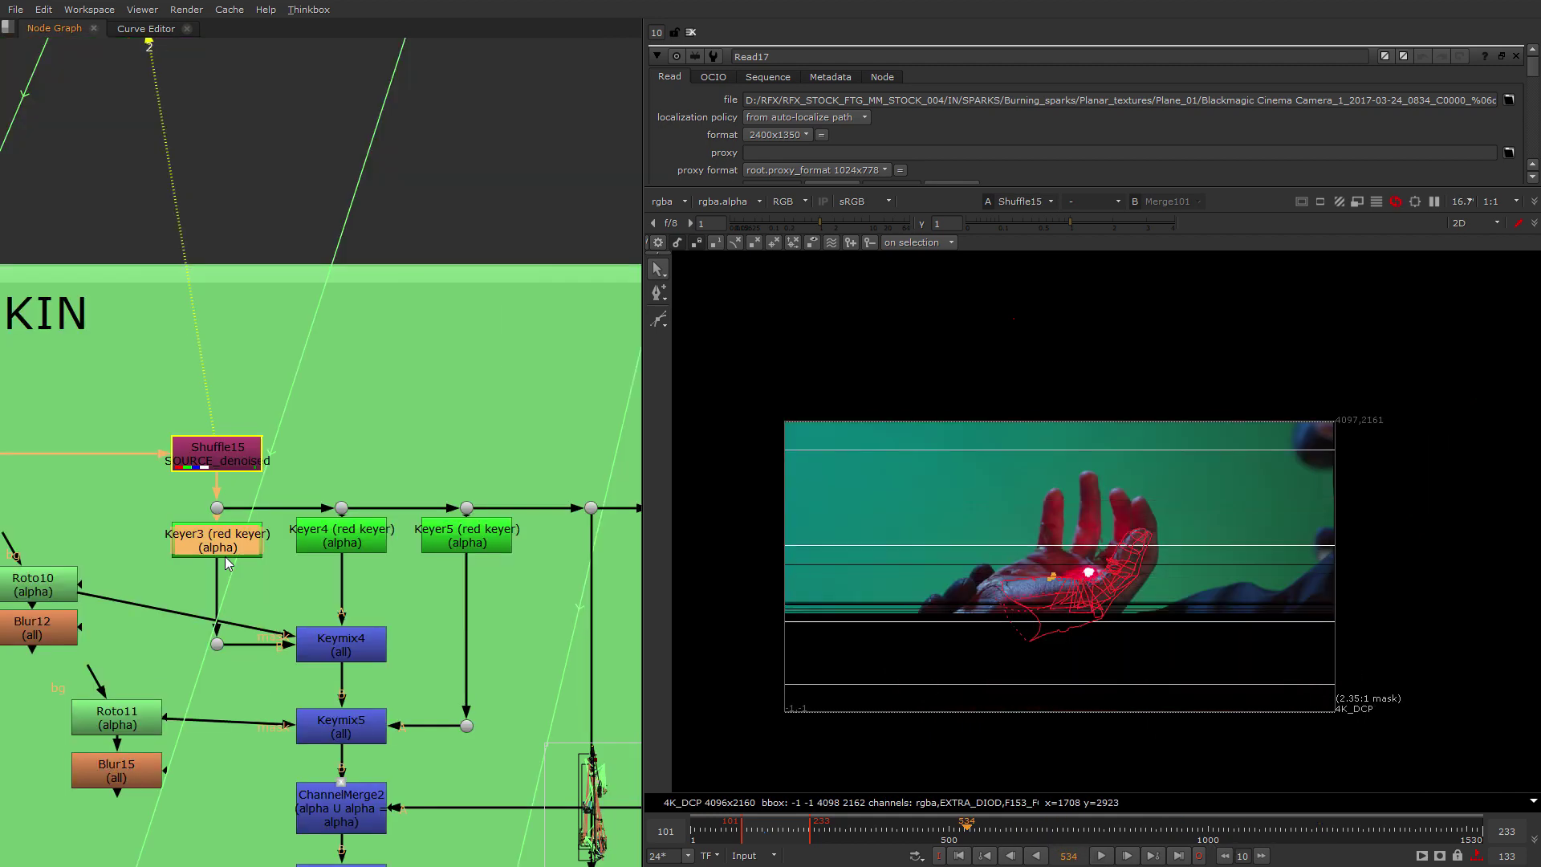
View the alpha mattes of red keyers Keyer4, Keyer3 and Keyer5, ending with the combined matte at ChannelMerge2.
left_click(341, 539, "ctrl+shift")
scroll(878, 663, "up", 5)
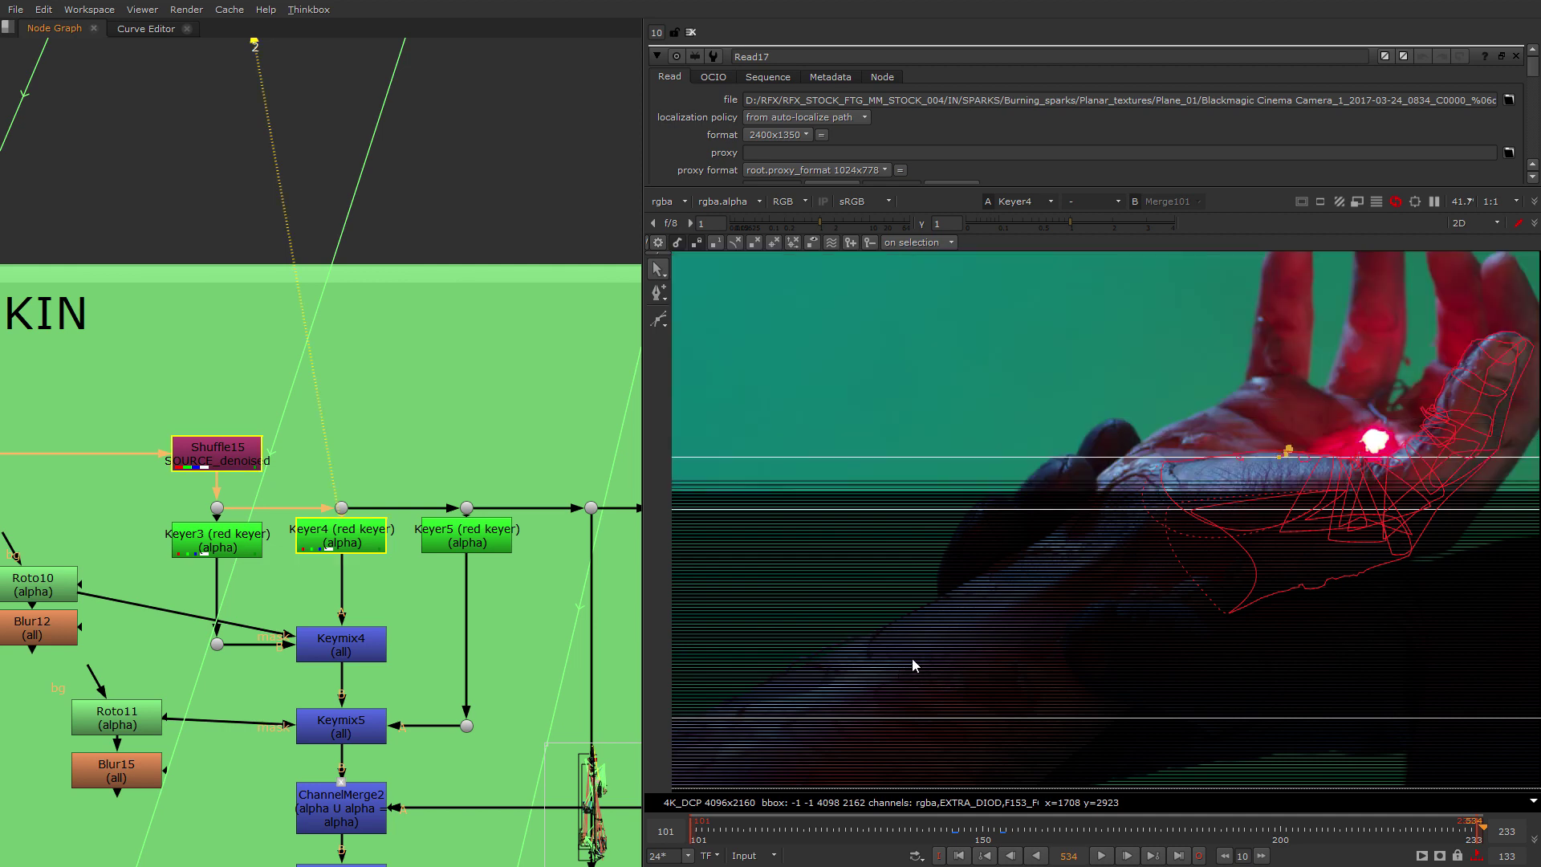
key("a")
middle_click_drag(934, 687, 1039, 618)
left_click(255, 554)
key("2")
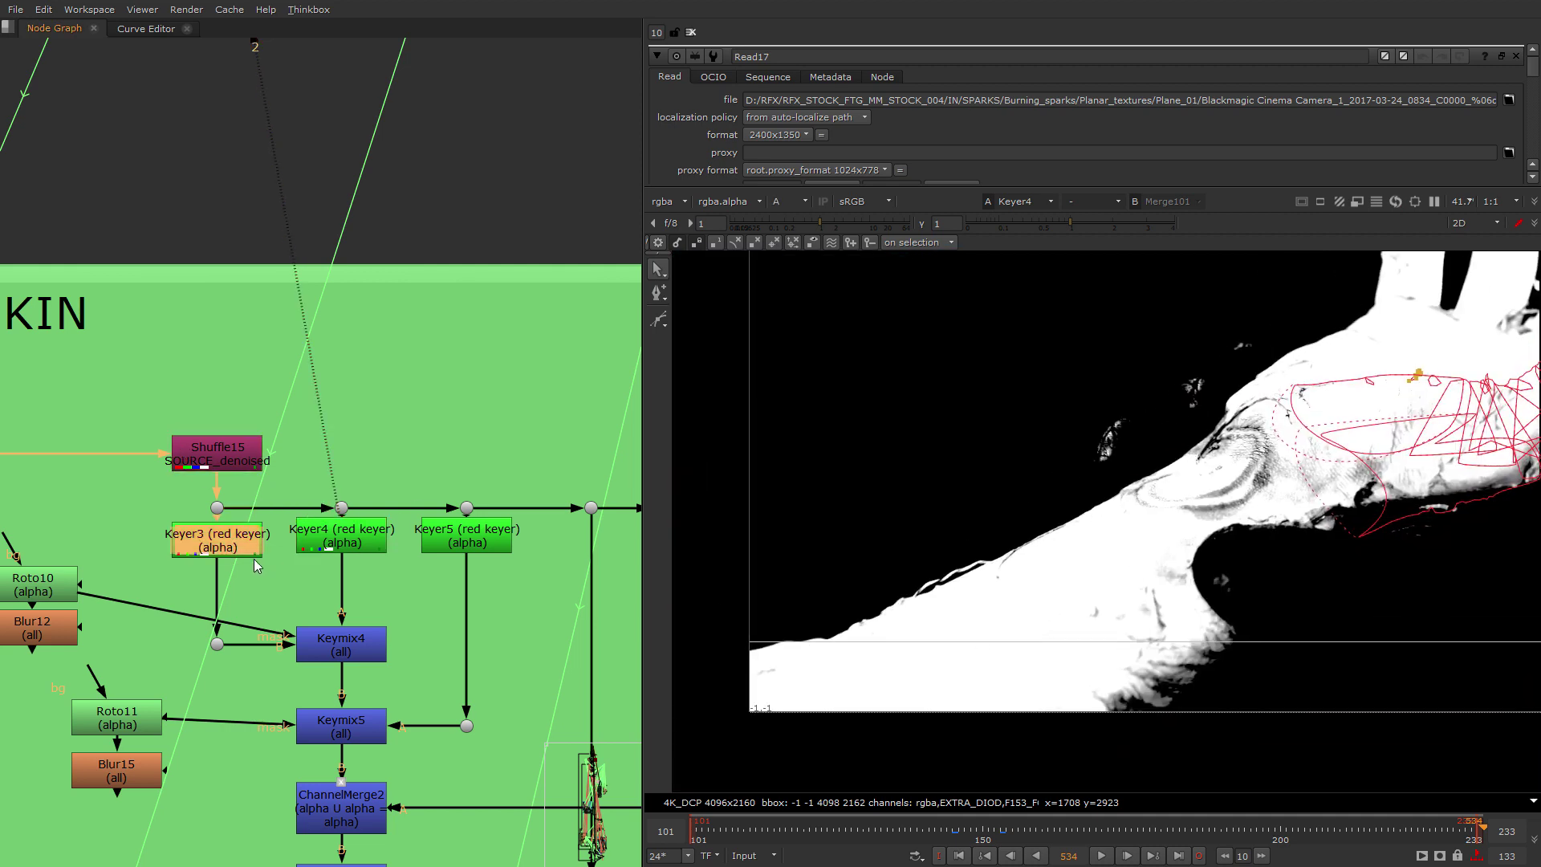
left_click(495, 543)
key("2")
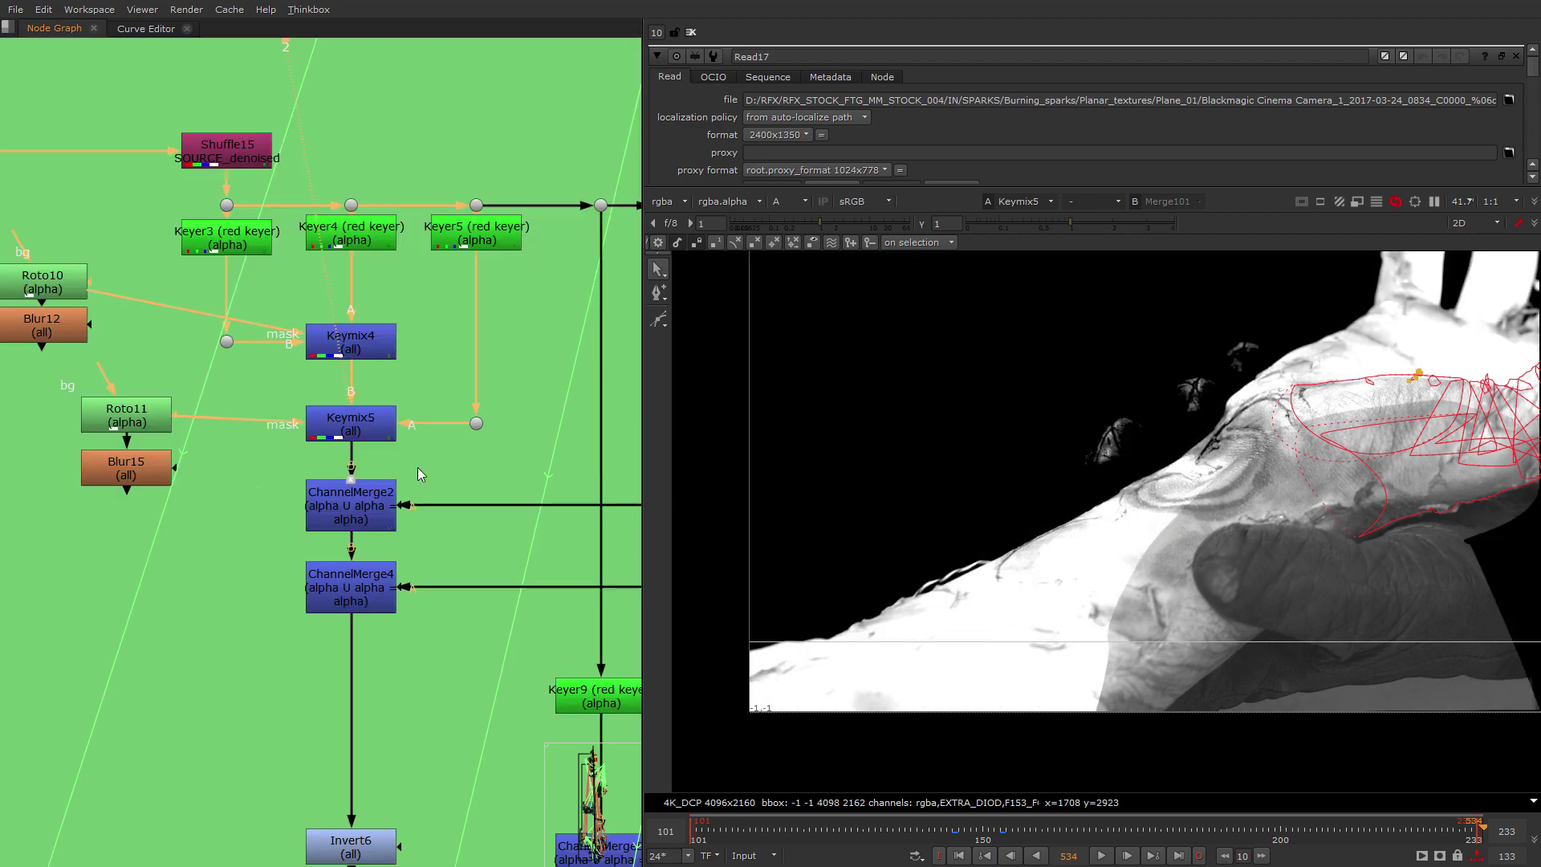
left_click(382, 507, "ctrl+shift")
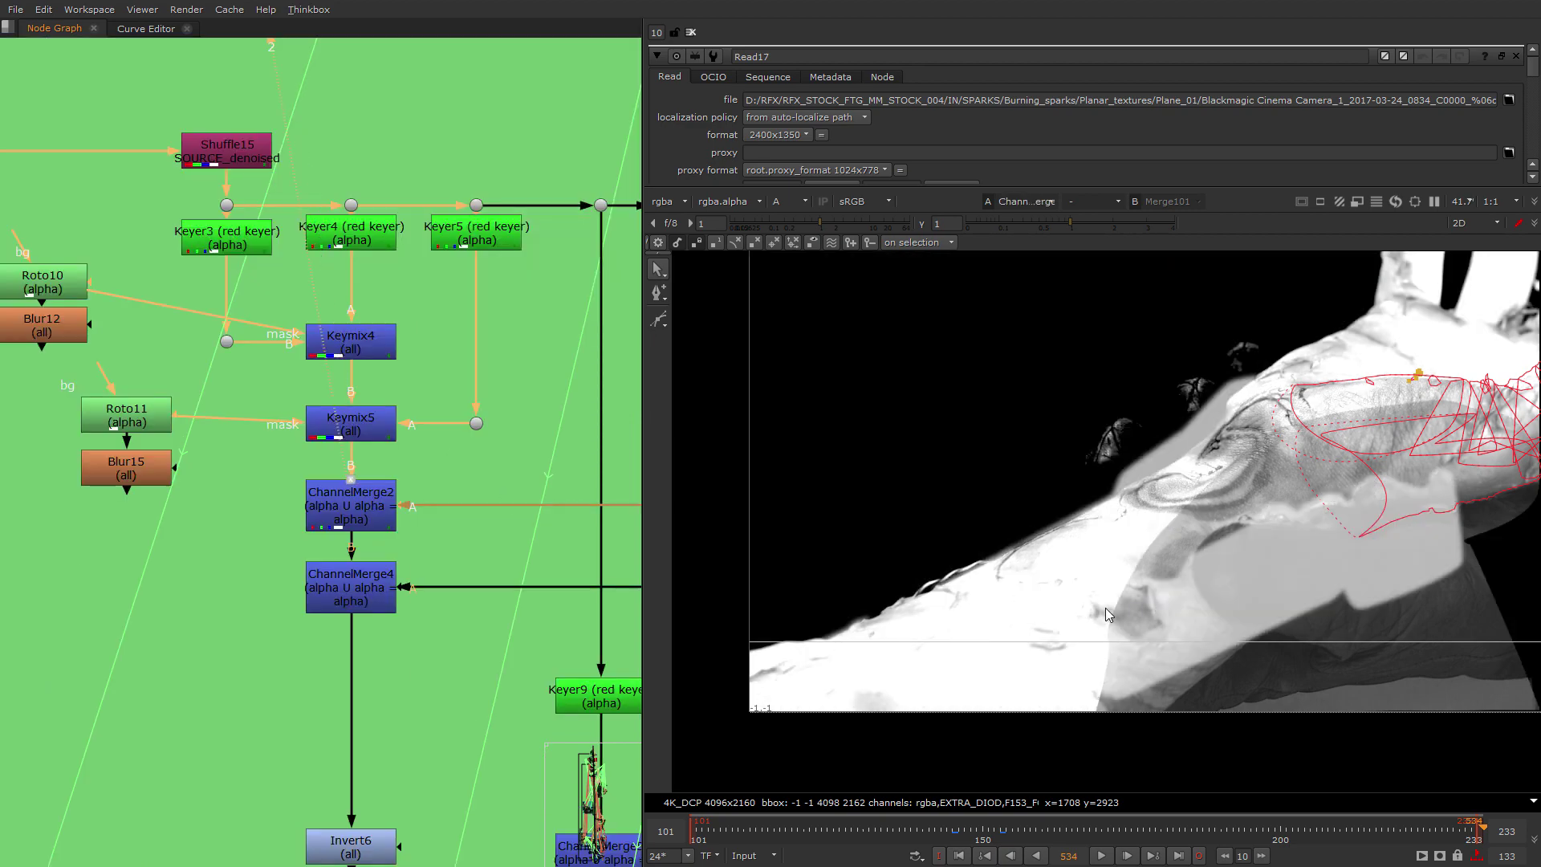
scroll(428, 688, "down", 4)
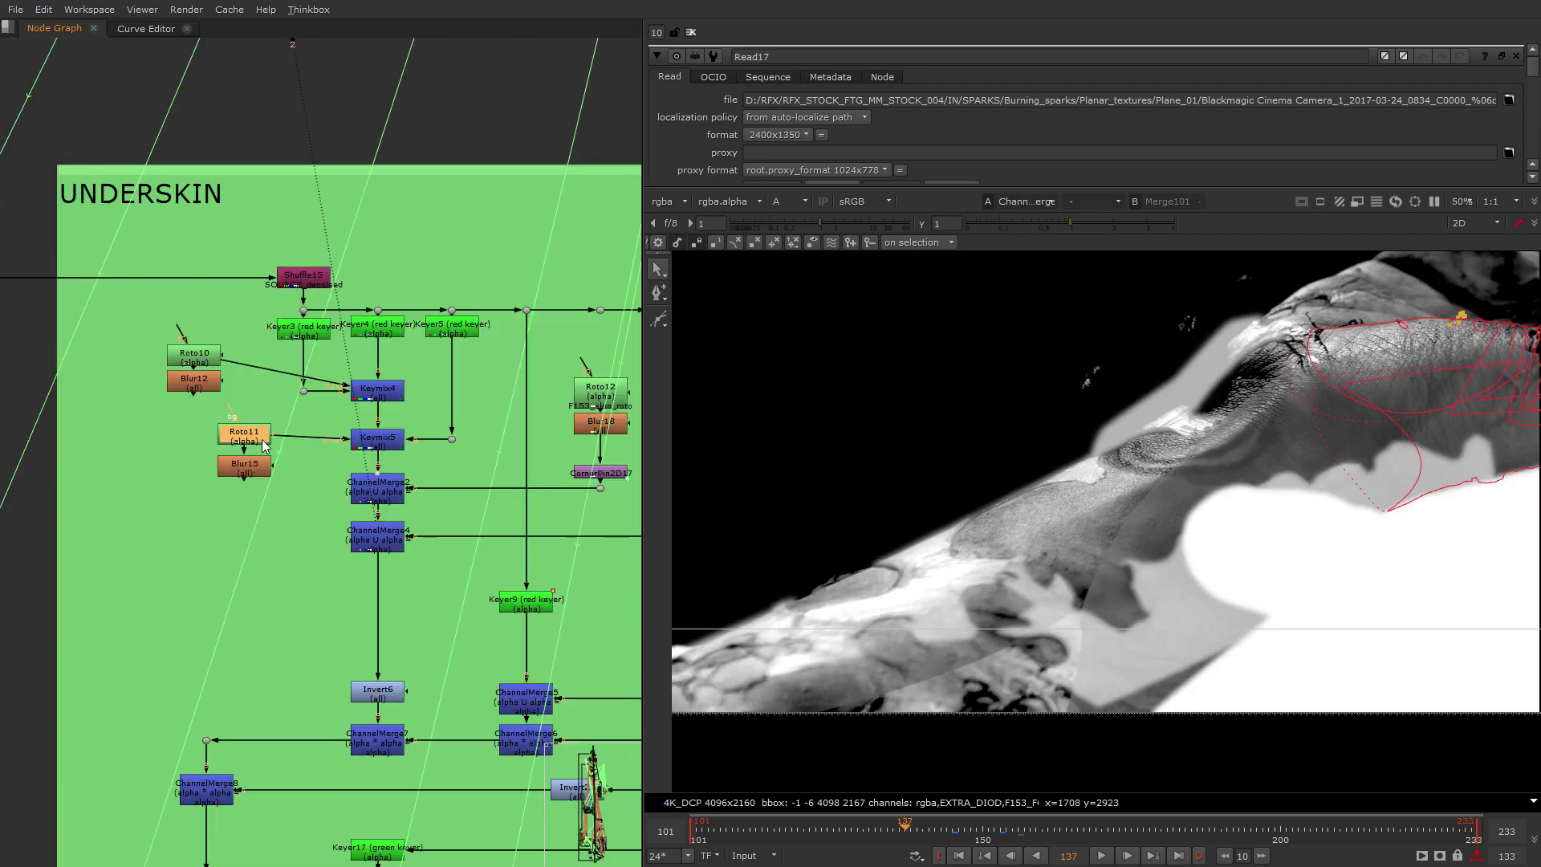
Open the Roto11 properties to inspect its shape over the matte, and open the properties of Blur15.
double_click(263, 439)
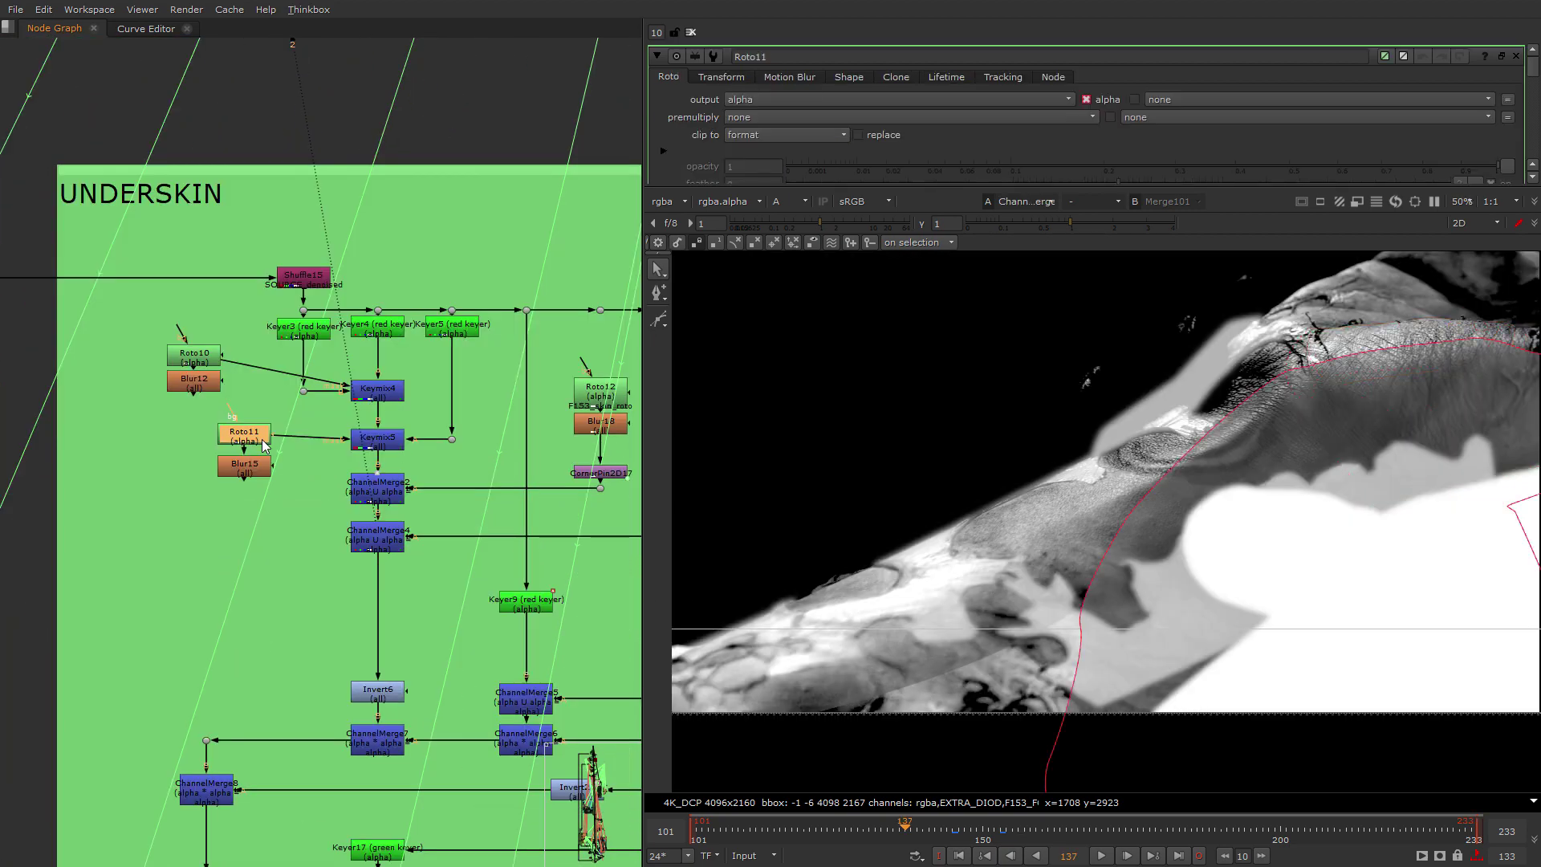
scroll(1094, 577, "up", 5)
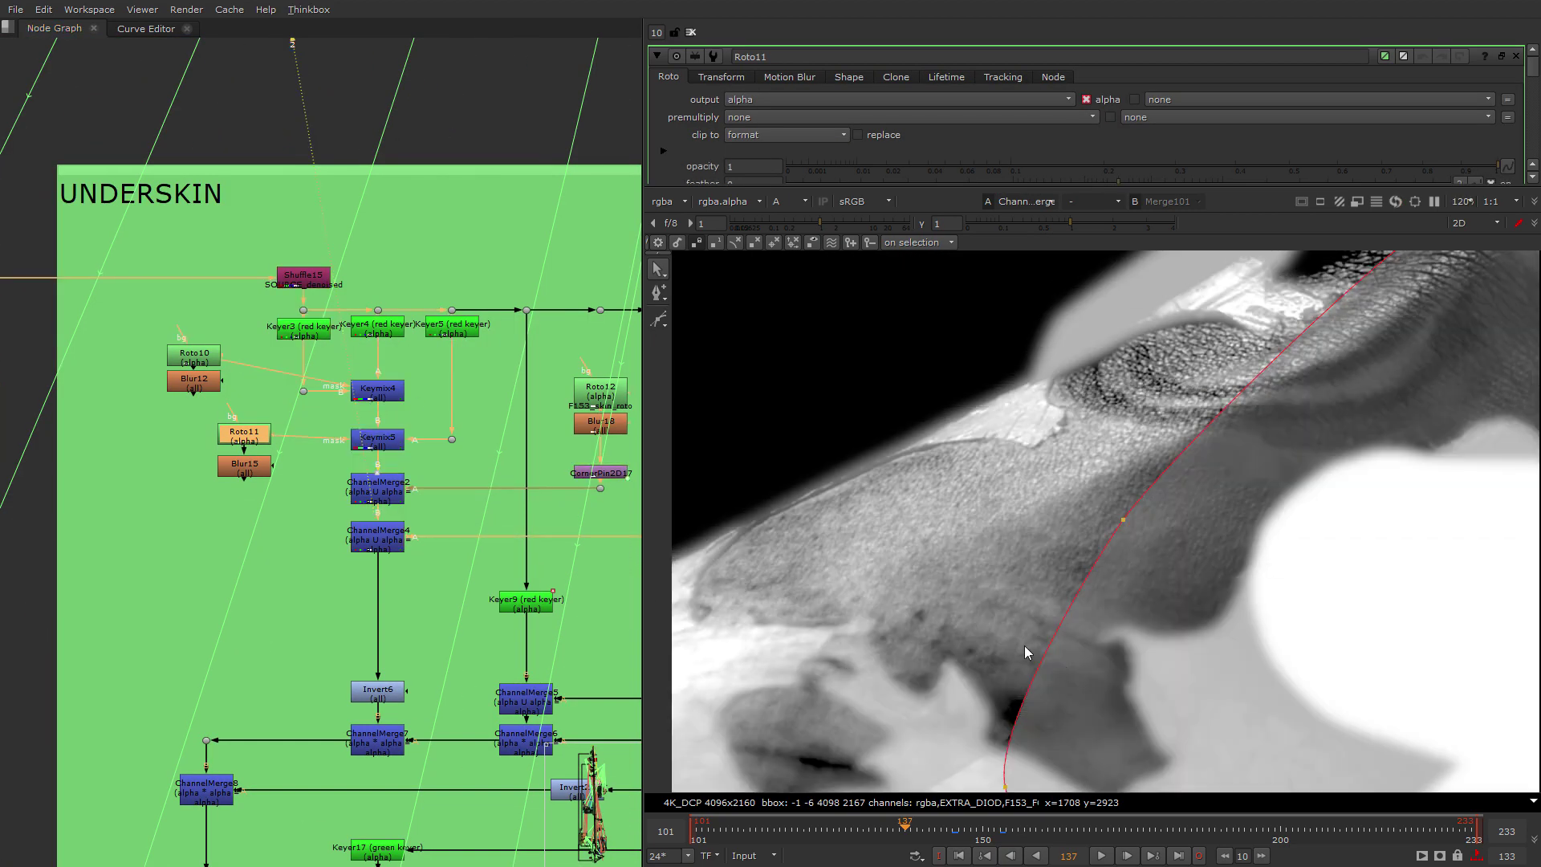
scroll(238, 490, "up", 3)
double_click(248, 454)
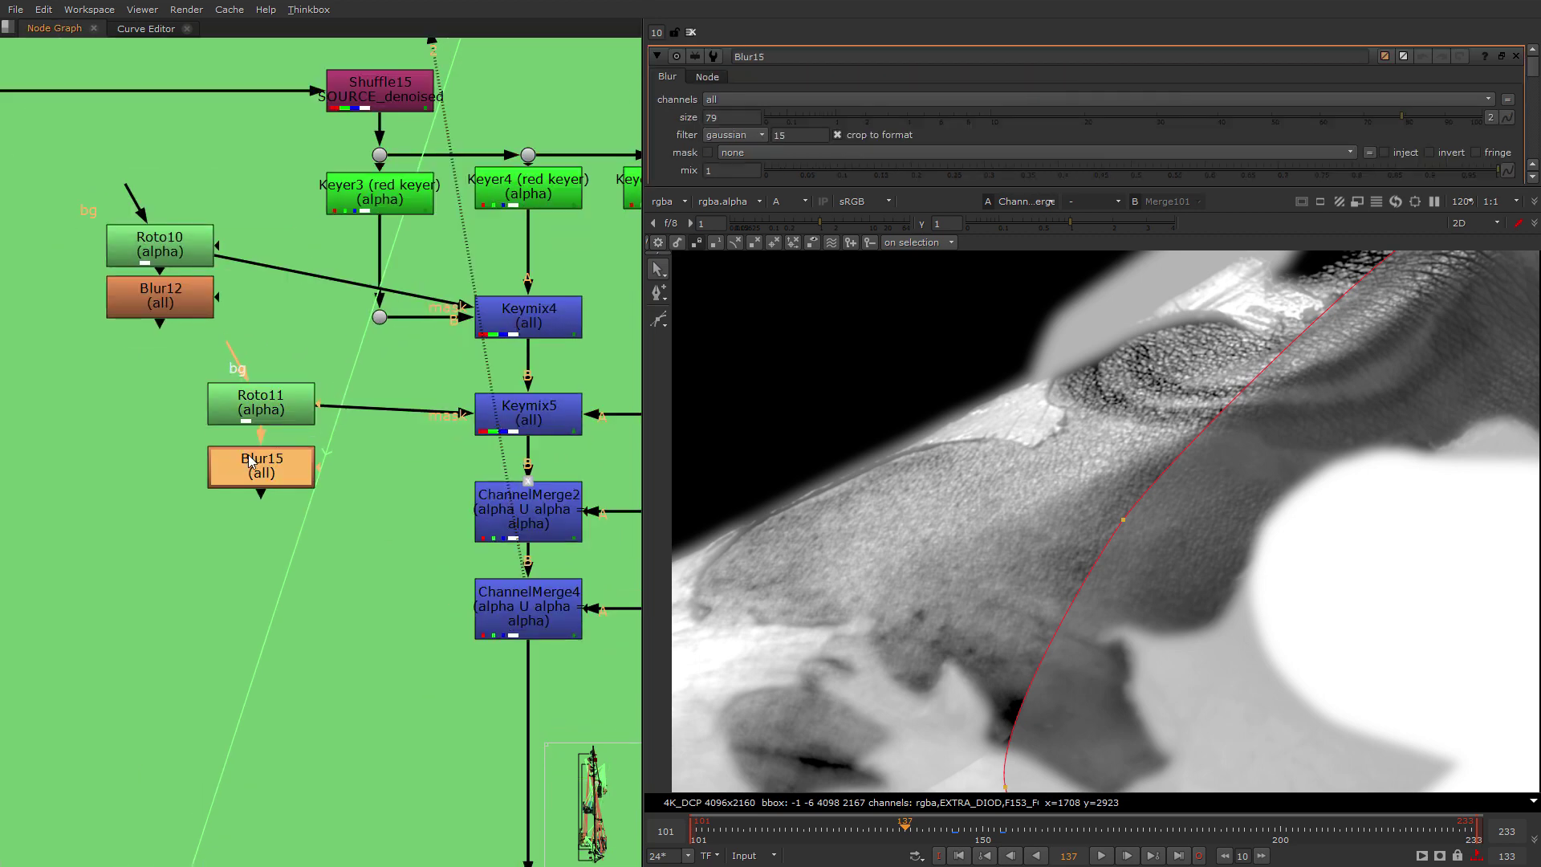
Follow the hand-shape matte branches across to ChannelMerge8 and inspect its combined alpha.
scroll(337, 458, "down", 5)
middle_click_drag(368, 682, 305, 383)
scroll(305, 383, "up", 3)
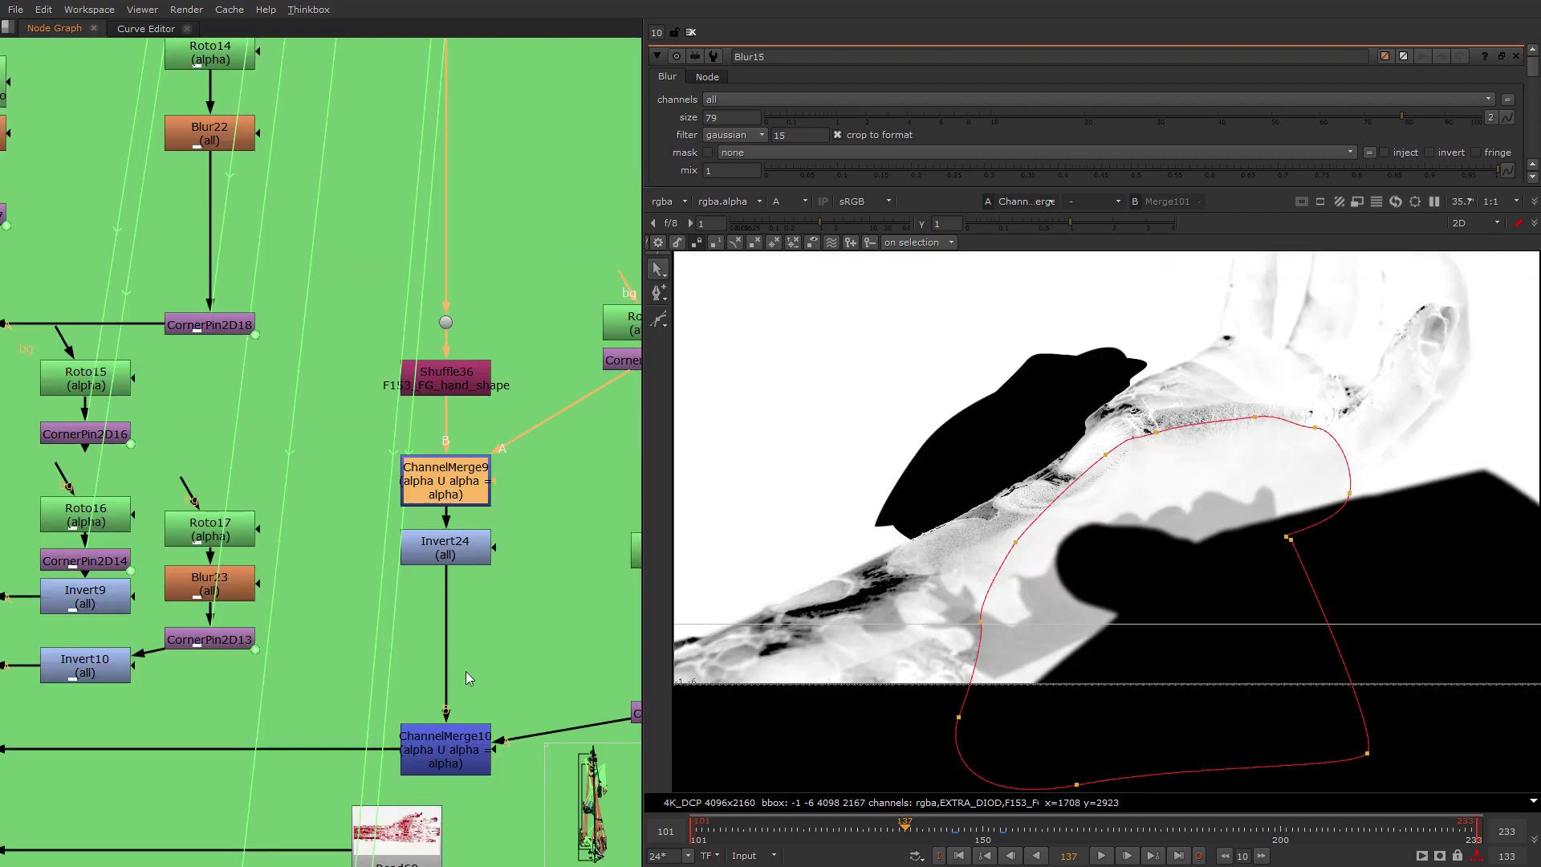
left_click(465, 671)
middle_click_drag(305, 676, 292, 664)
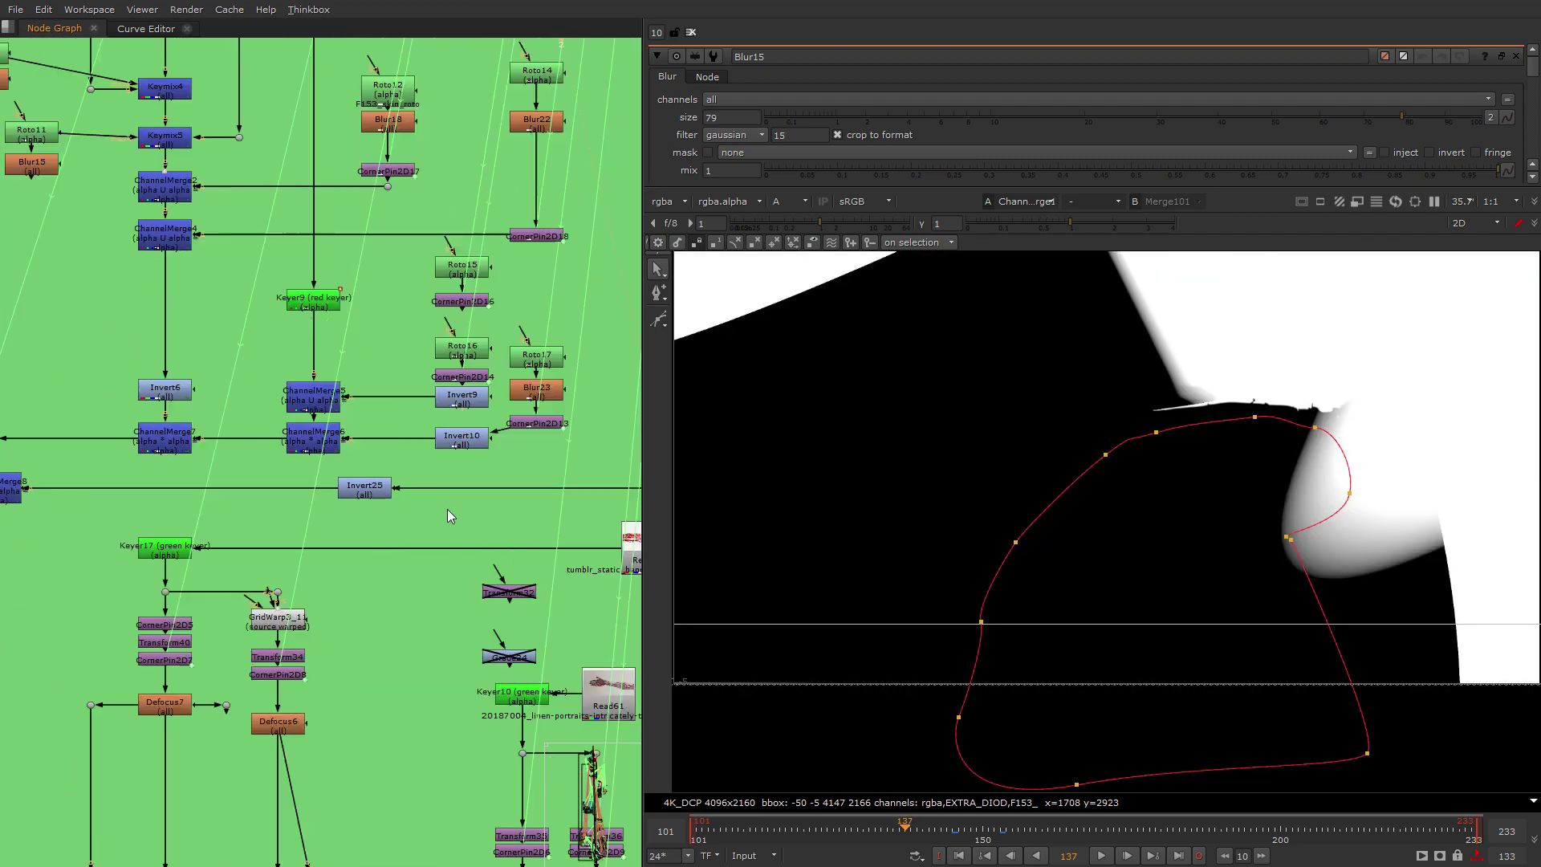
middle_click_drag(446, 509, 661, 504)
left_click(217, 481)
key("1")
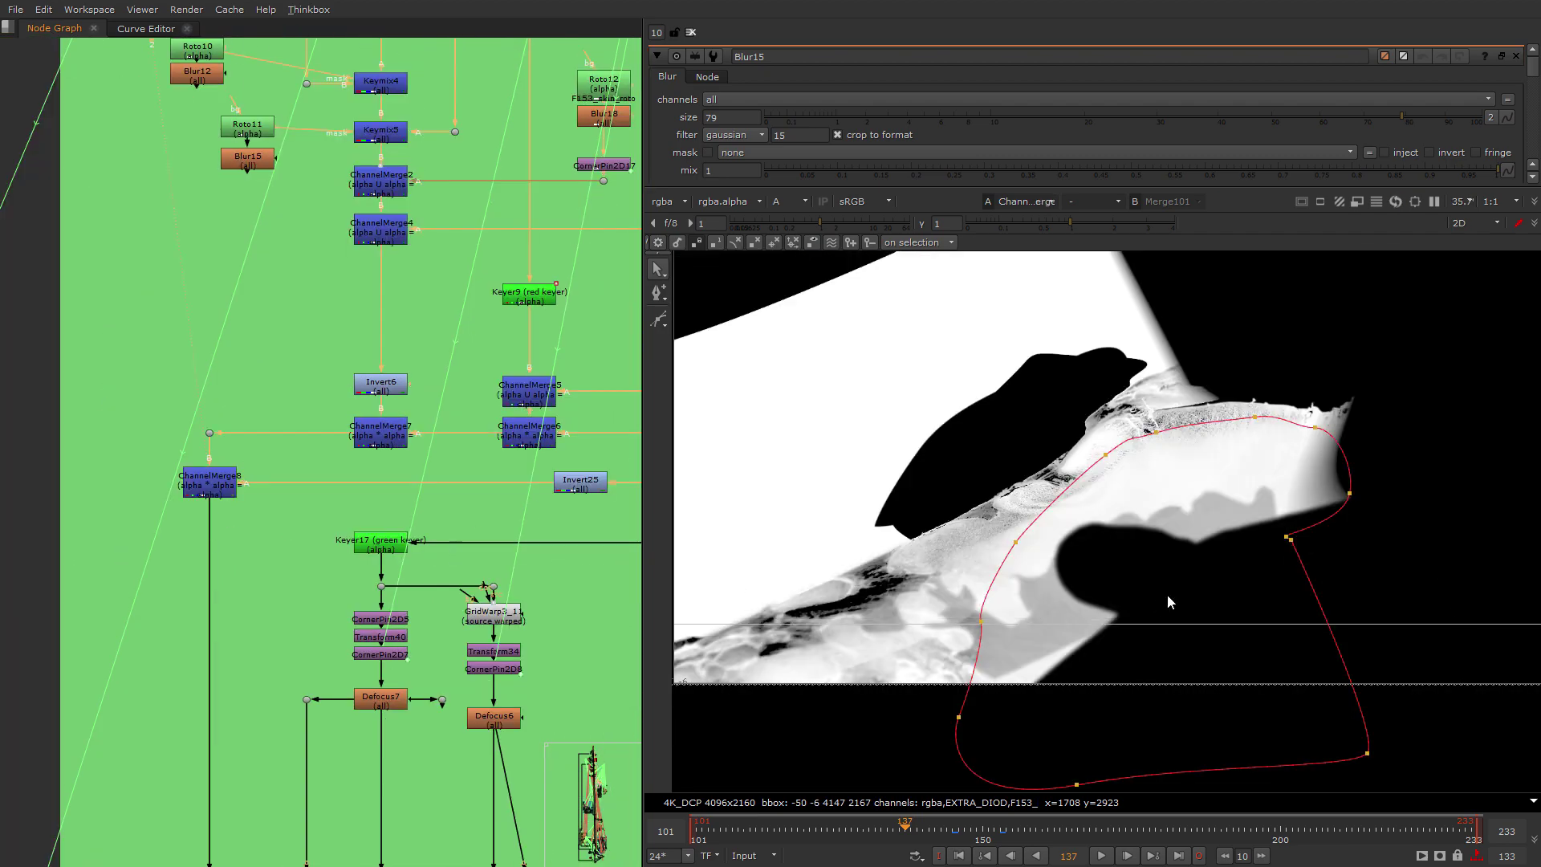
scroll(1043, 602, "up", 3)
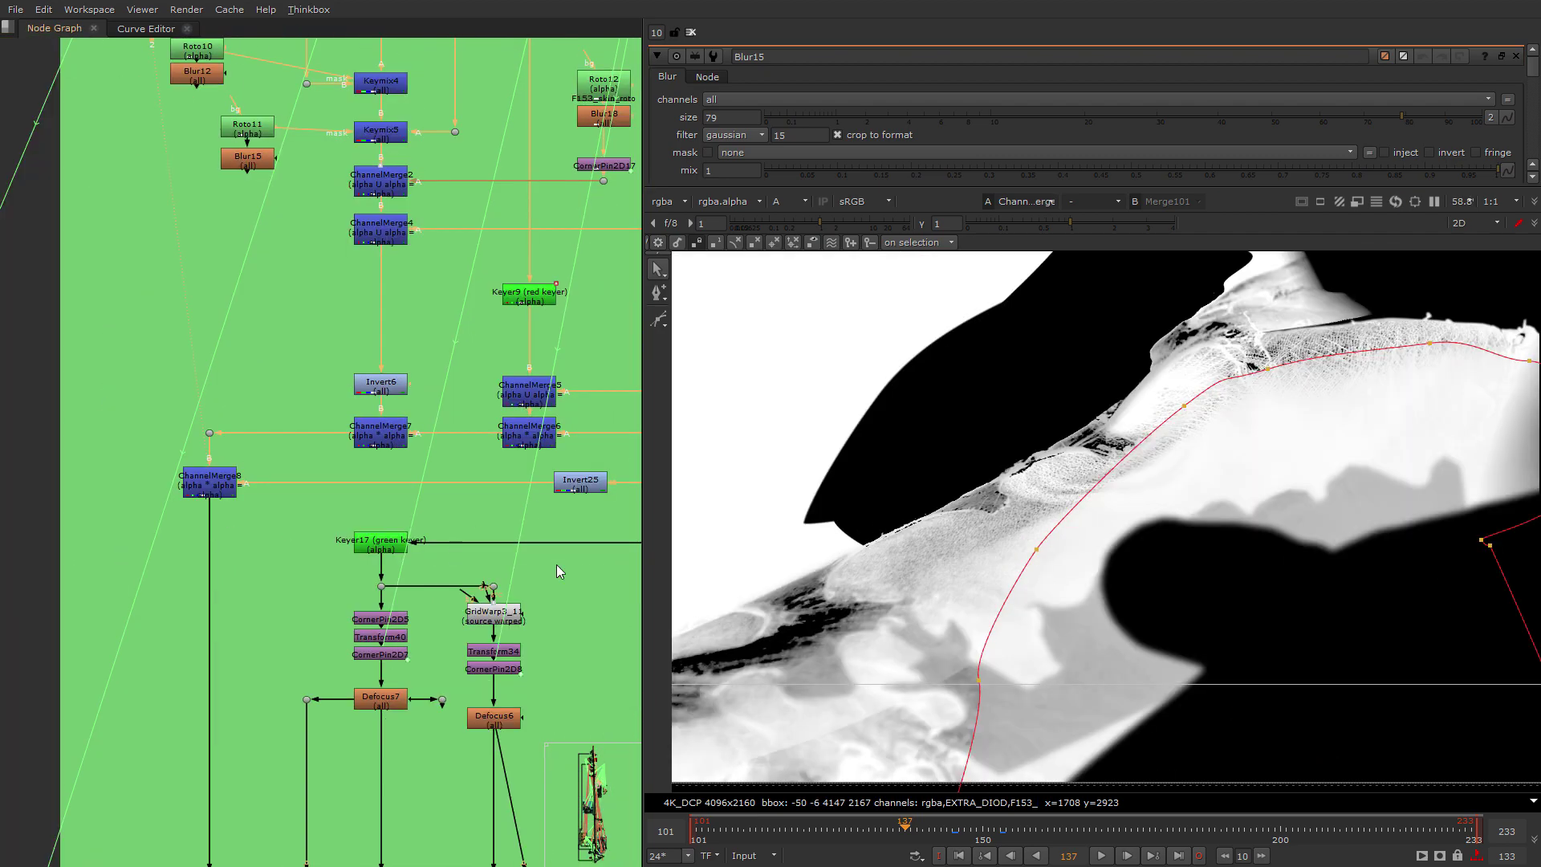
Examine the Grade, Invert and Merge branches fed by ChannelMerge8 in the UNDERSKIN group.
scroll(560, 572, "down", 3)
scroll(385, 693, "up", 1)
middle_click_drag(331, 482, 739, 533)
scroll(530, 558, "up", 5)
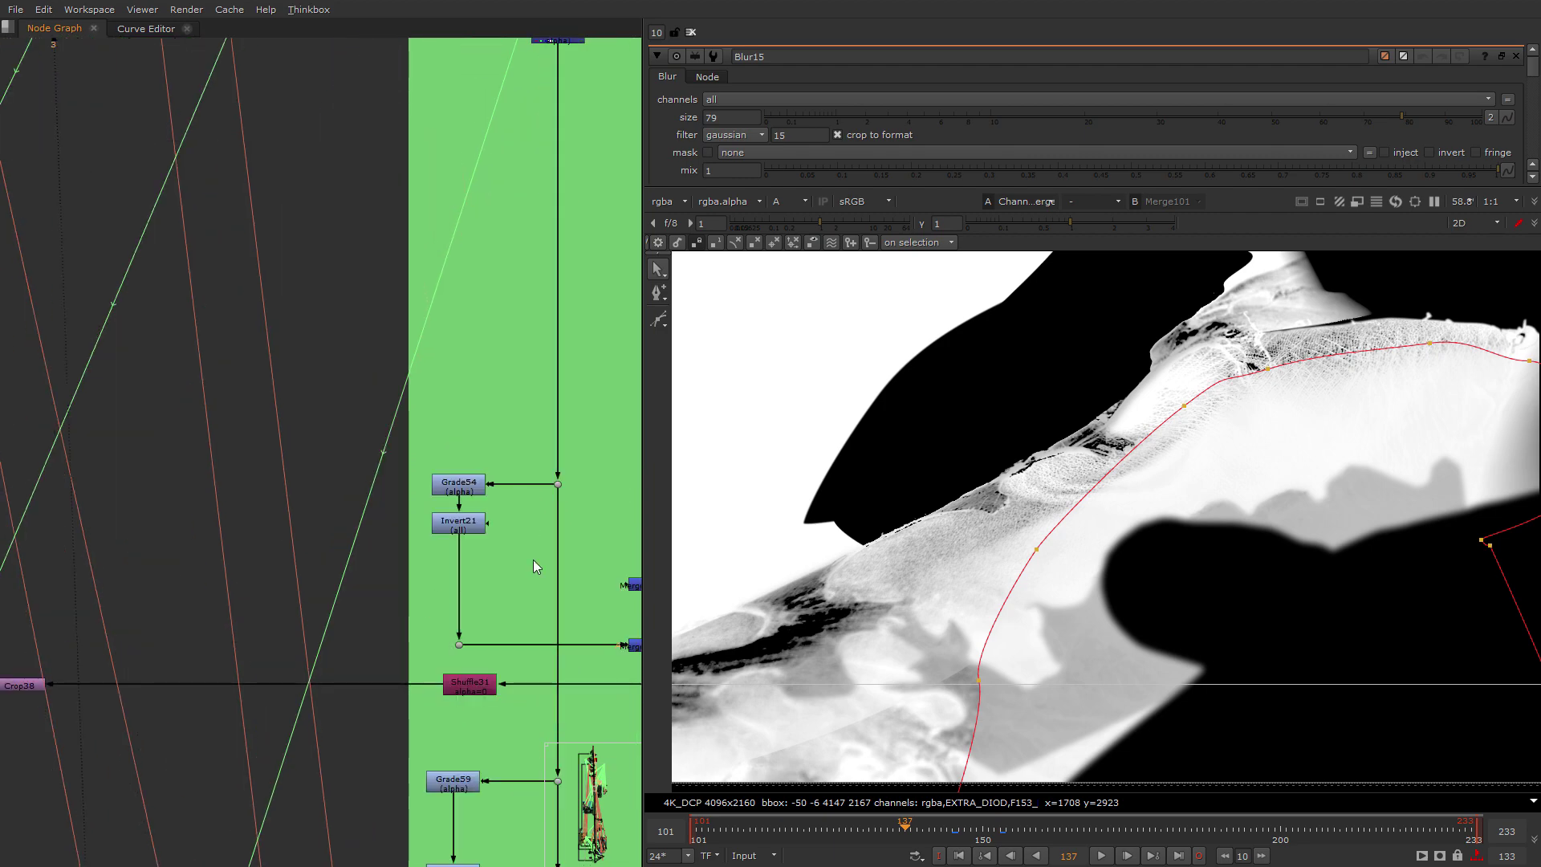
middle_click_drag(489, 486, 378, 688)
scroll(488, 486, "down", 2)
scroll(378, 689, "down", 2)
middle_click_drag(519, 625, 296, 634)
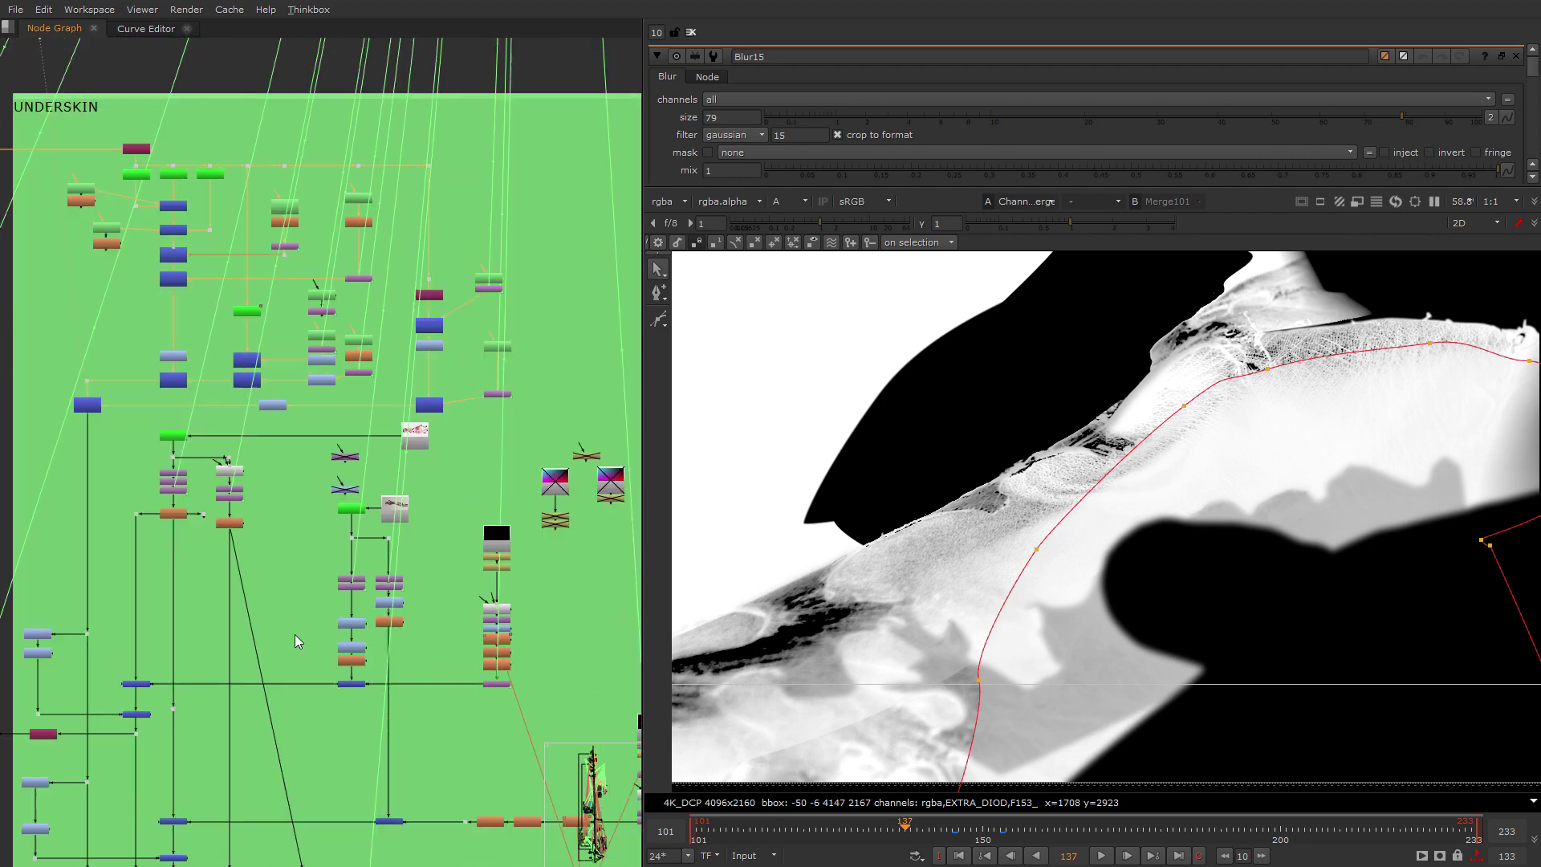
View the Read60 hand-veins image in full colour and inspect its vein pattern.
scroll(410, 543, "up", 4)
left_click(423, 333)
key("2")
left_click(432, 478)
middle_click_drag(432, 479, 629, 397)
key("a")
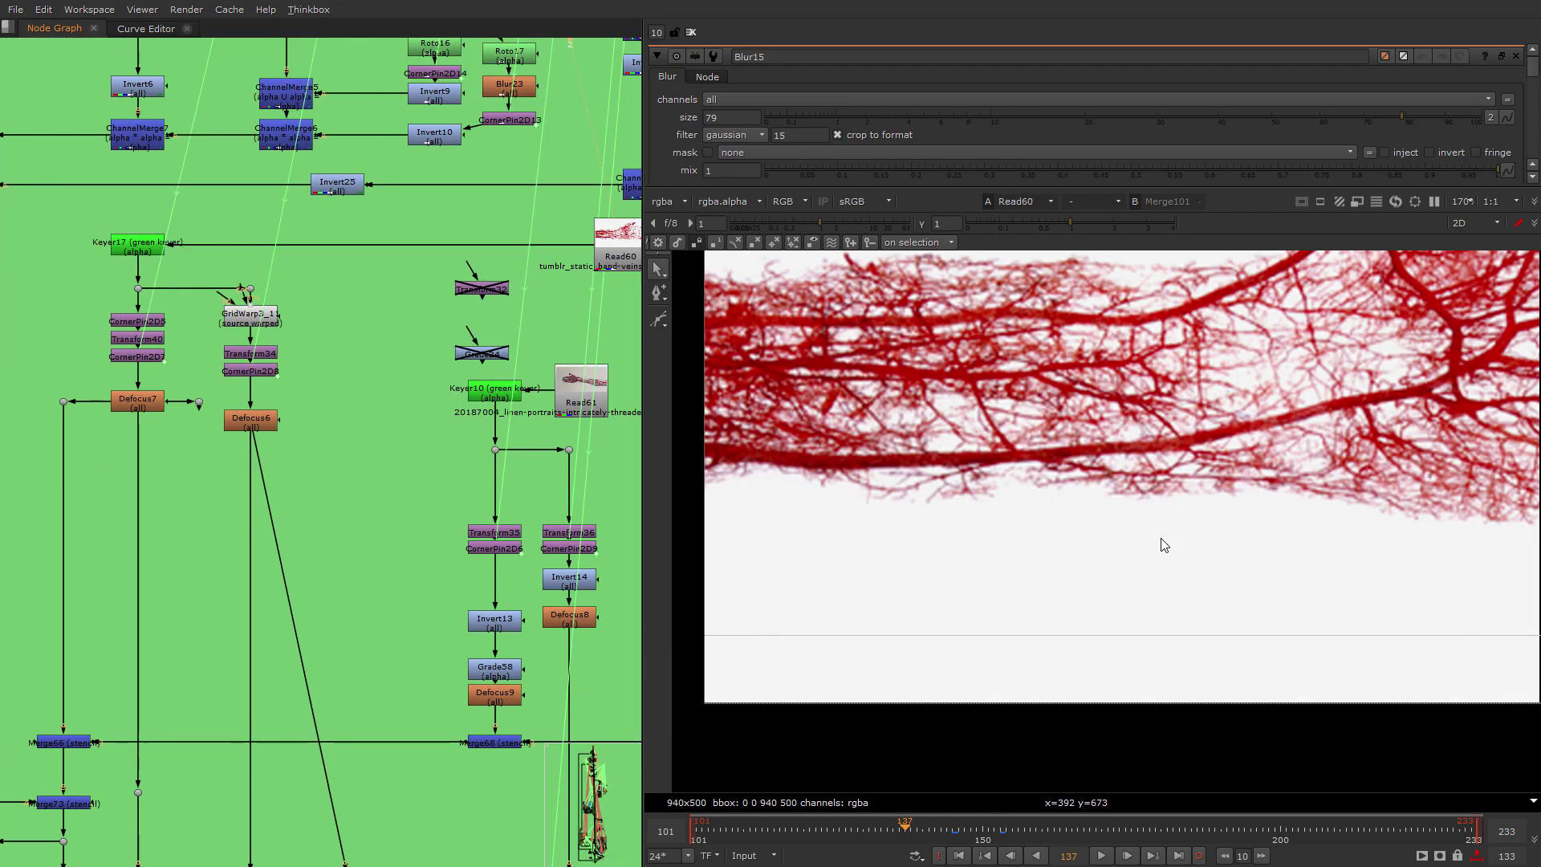
scroll(1221, 604, "down", 4)
scroll(369, 431, "down", 2)
scroll(253, 363, "up", 3)
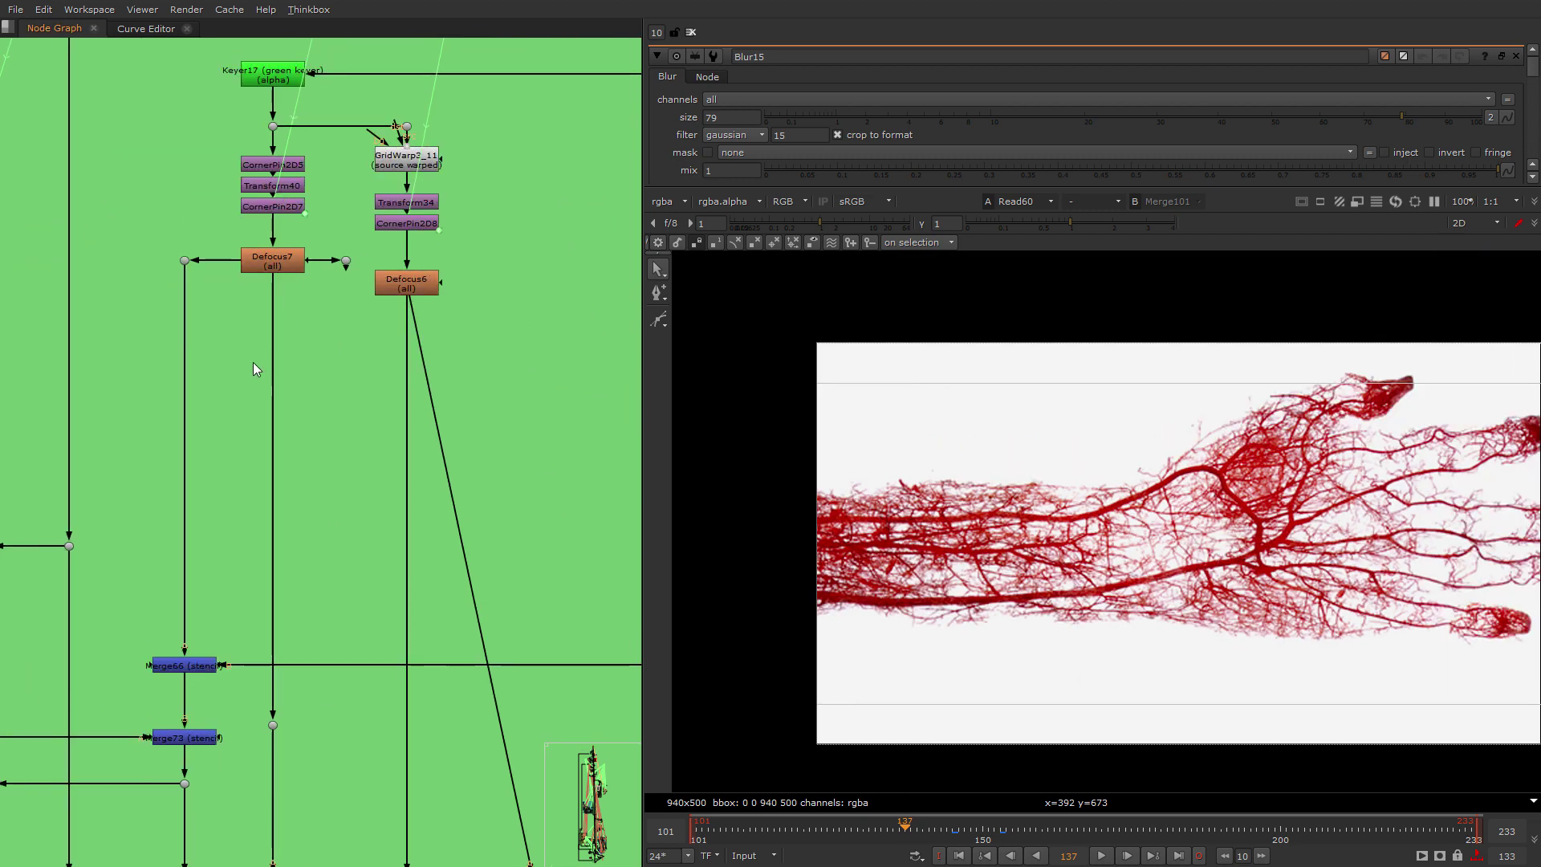
View the Keyer17 green keyer on the veins image, followed by the repositioned veins at CornerPin2D7.
scroll(253, 363, "down", 2)
left_click(276, 163)
key("1")
middle_click_drag(247, 555, 16, 411)
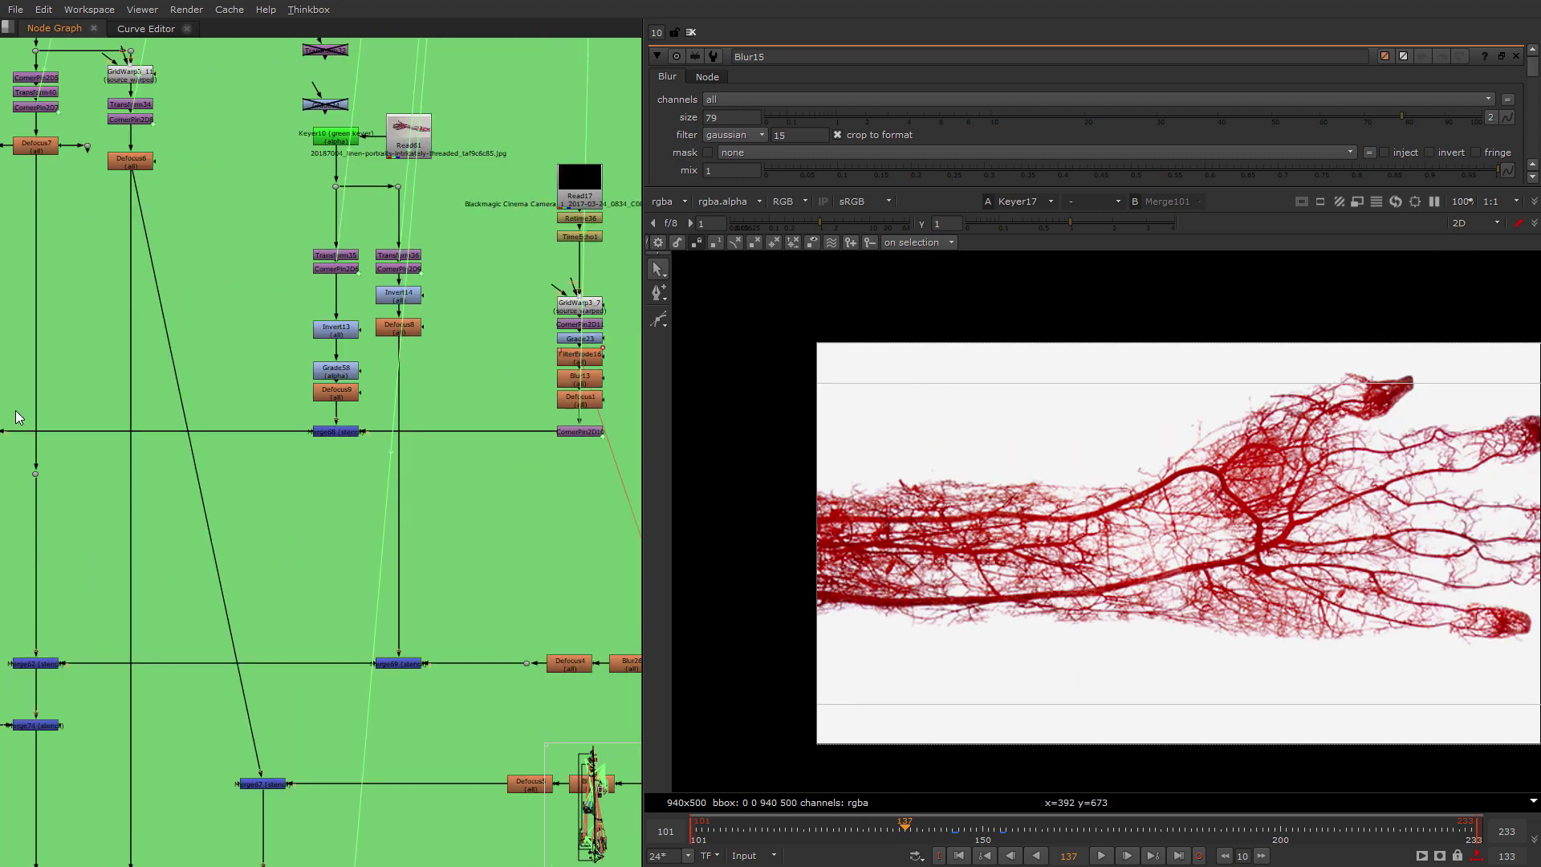
scroll(200, 434, "down", 5)
scroll(224, 435, "up", 5)
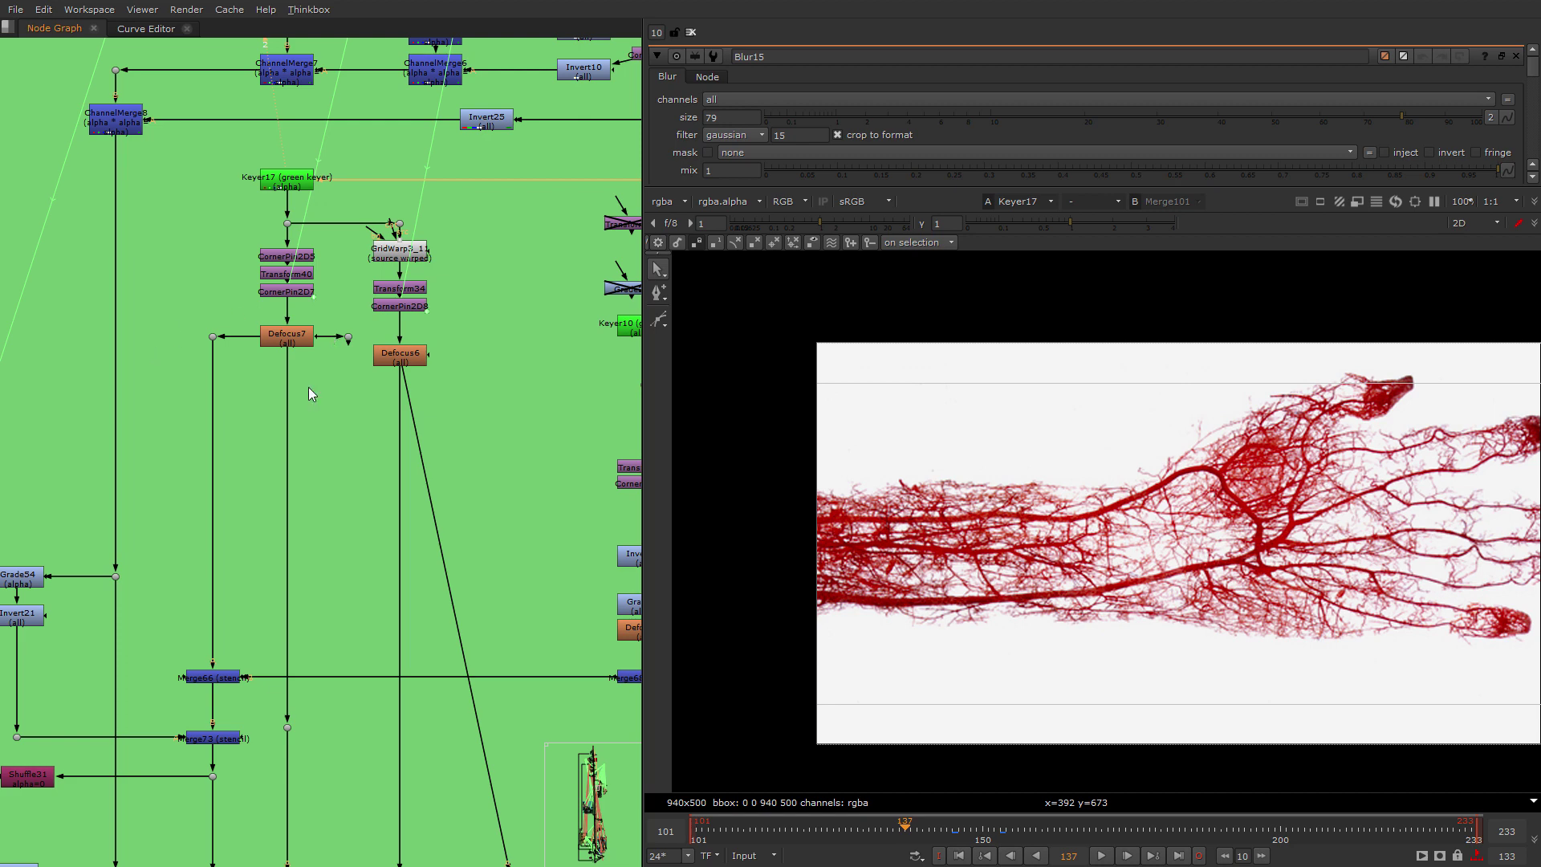
middle_click_drag(233, 494, 331, 517)
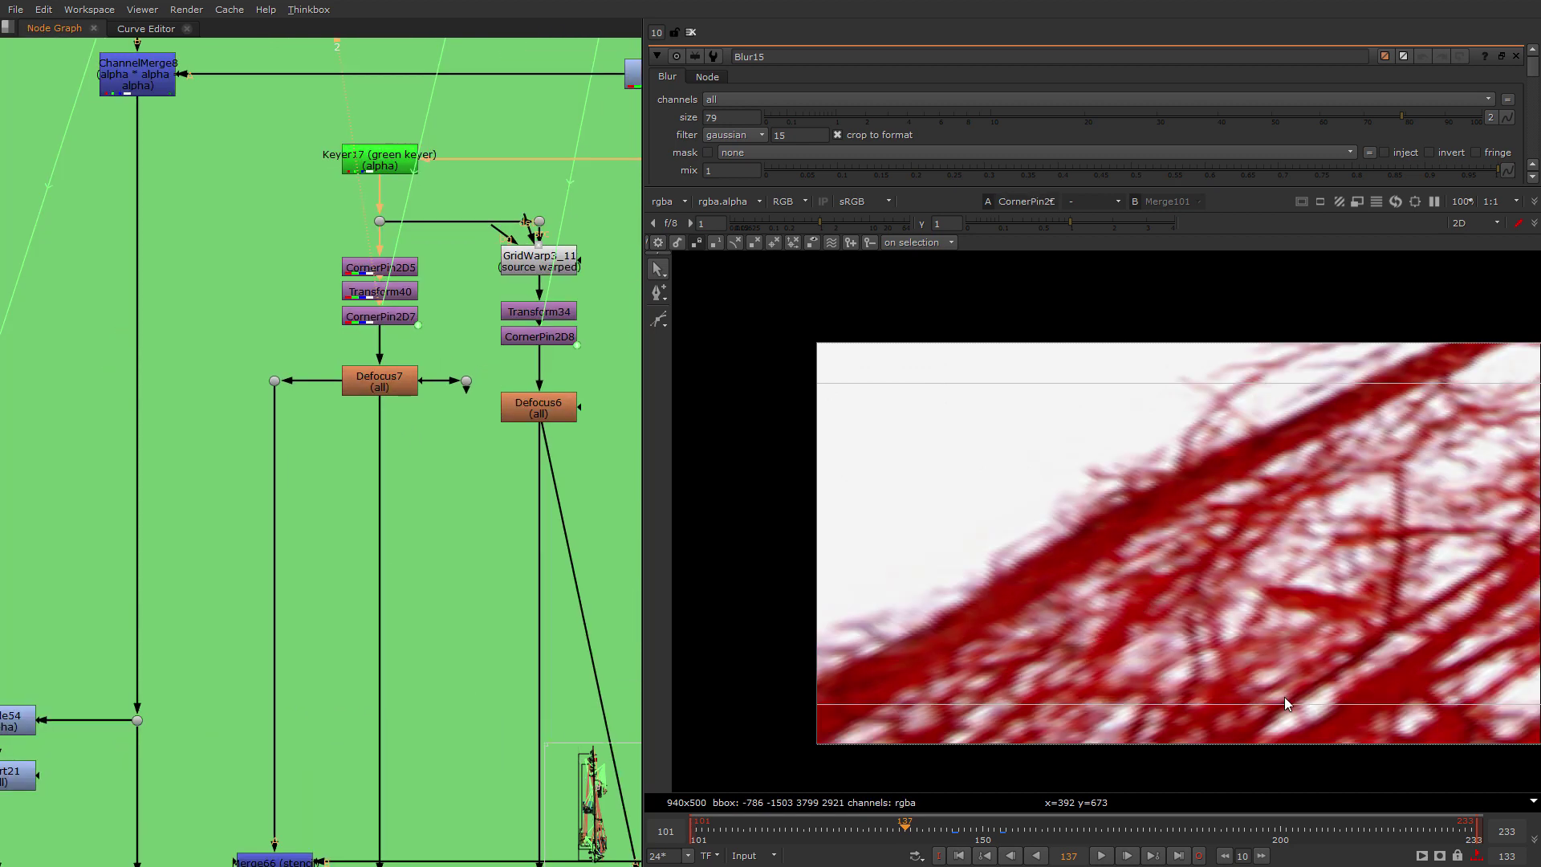
middle_click_drag(1285, 699, 1133, 620)
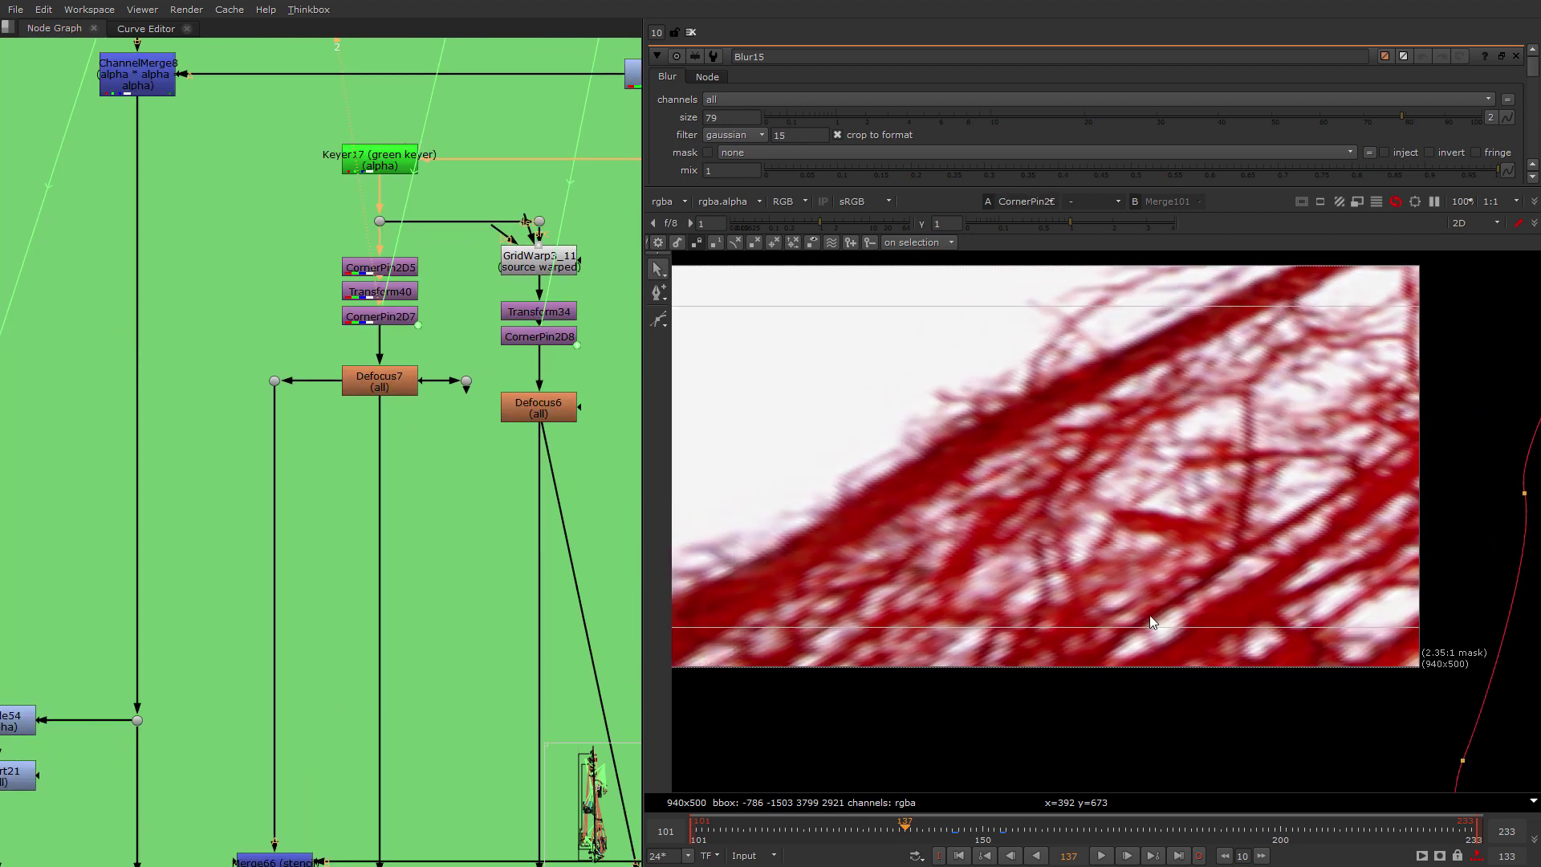
Compare the vein placement at CornerPin2D8 in the warped branch with the defocused veins at Defocus7.
left_click(394, 294)
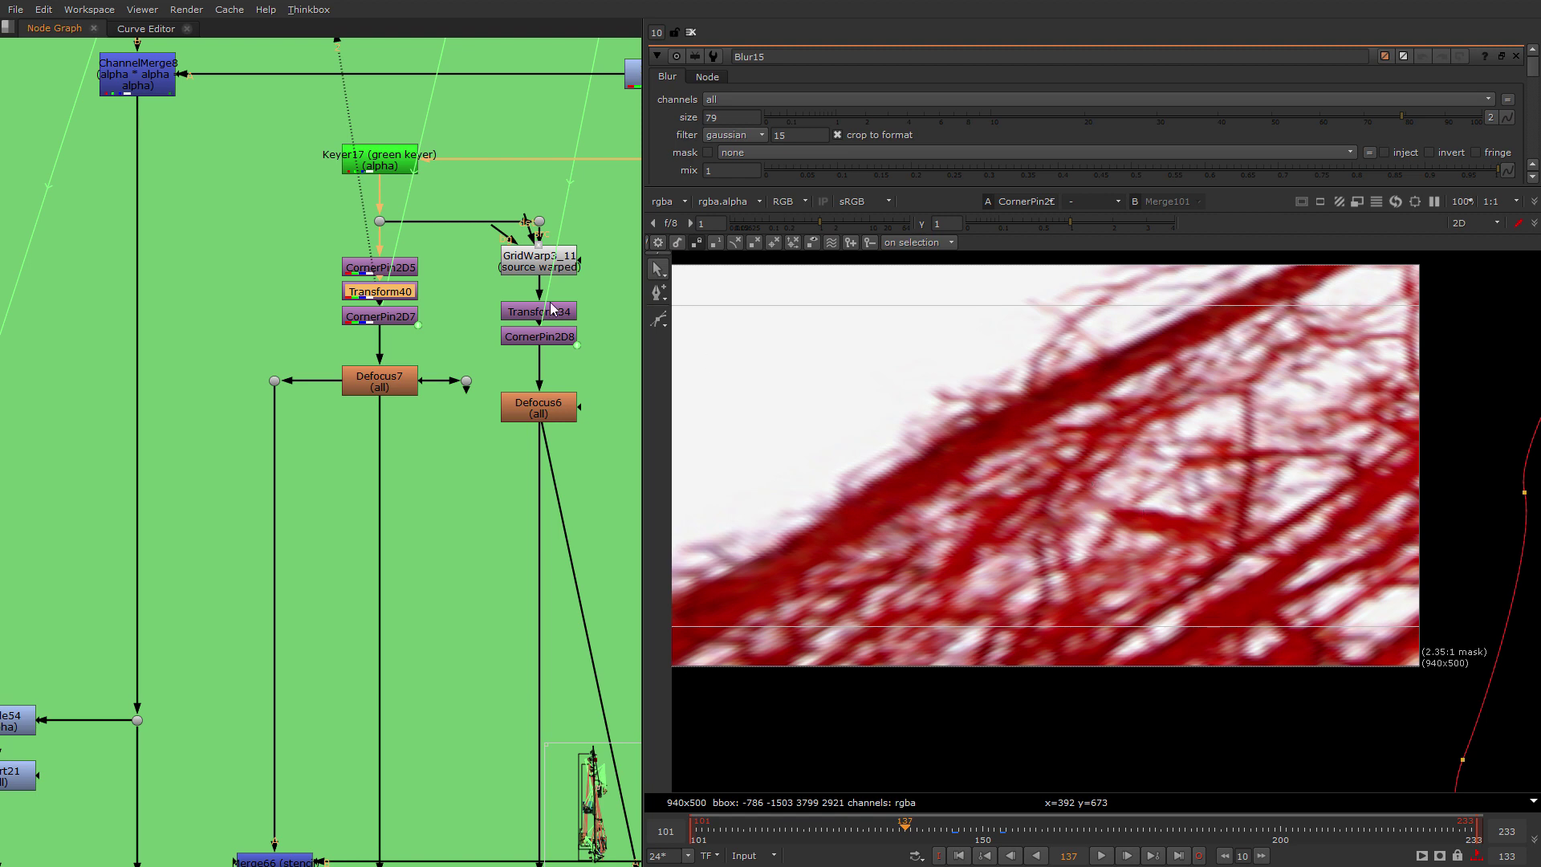
left_click(542, 334)
key("1")
left_click(542, 407)
left_click(426, 258)
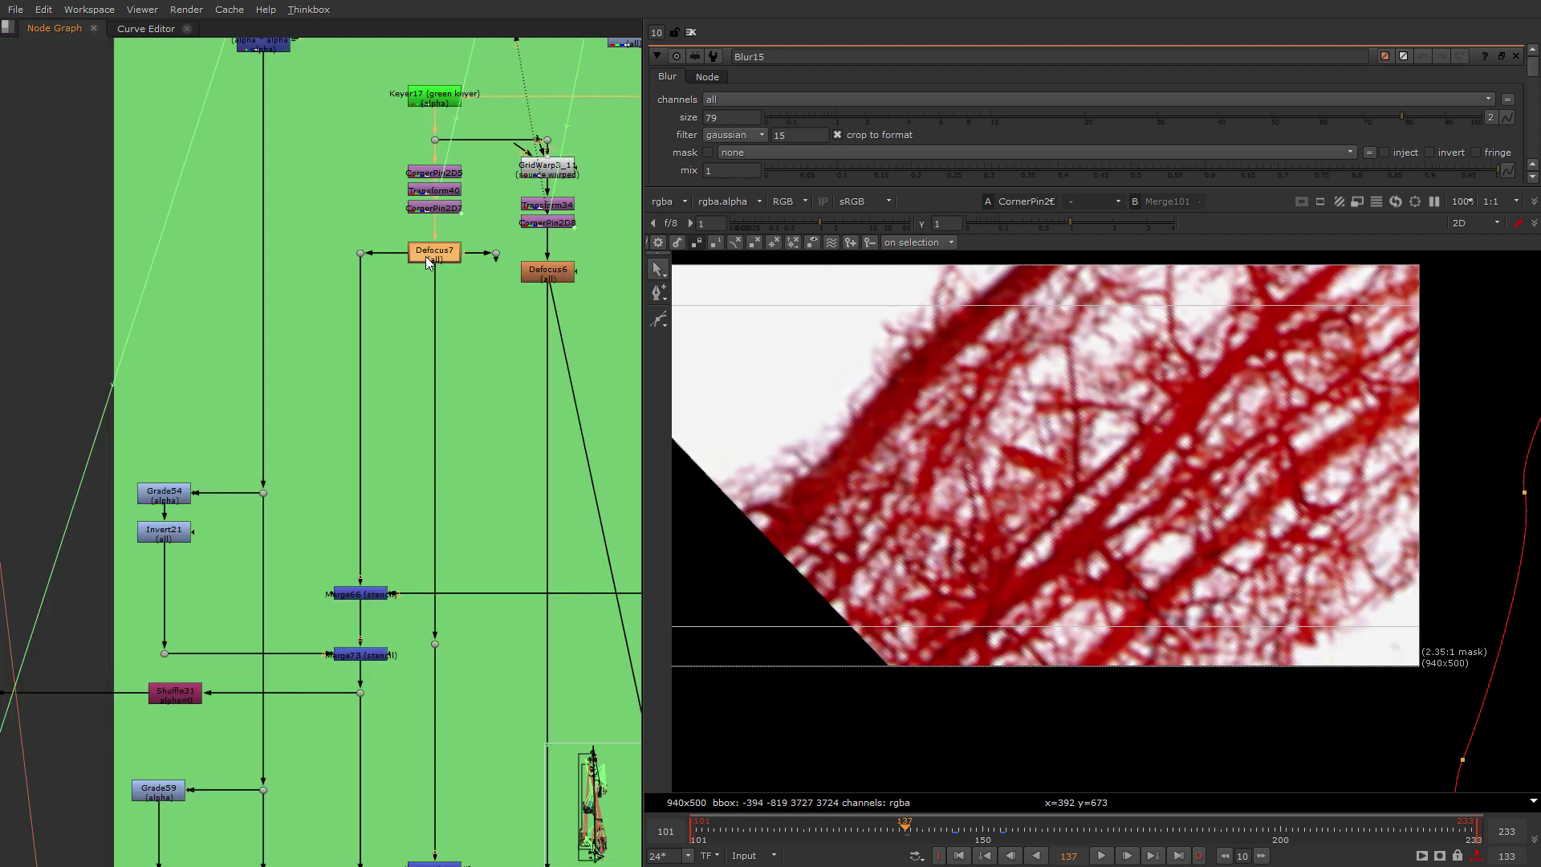
key("1")
View the Merge74 result below Defocus7 and inspect the sparks masked by the veins.
middle_click_drag(358, 662, 362, 380)
scroll(416, 400, "down", 3)
left_click(422, 558)
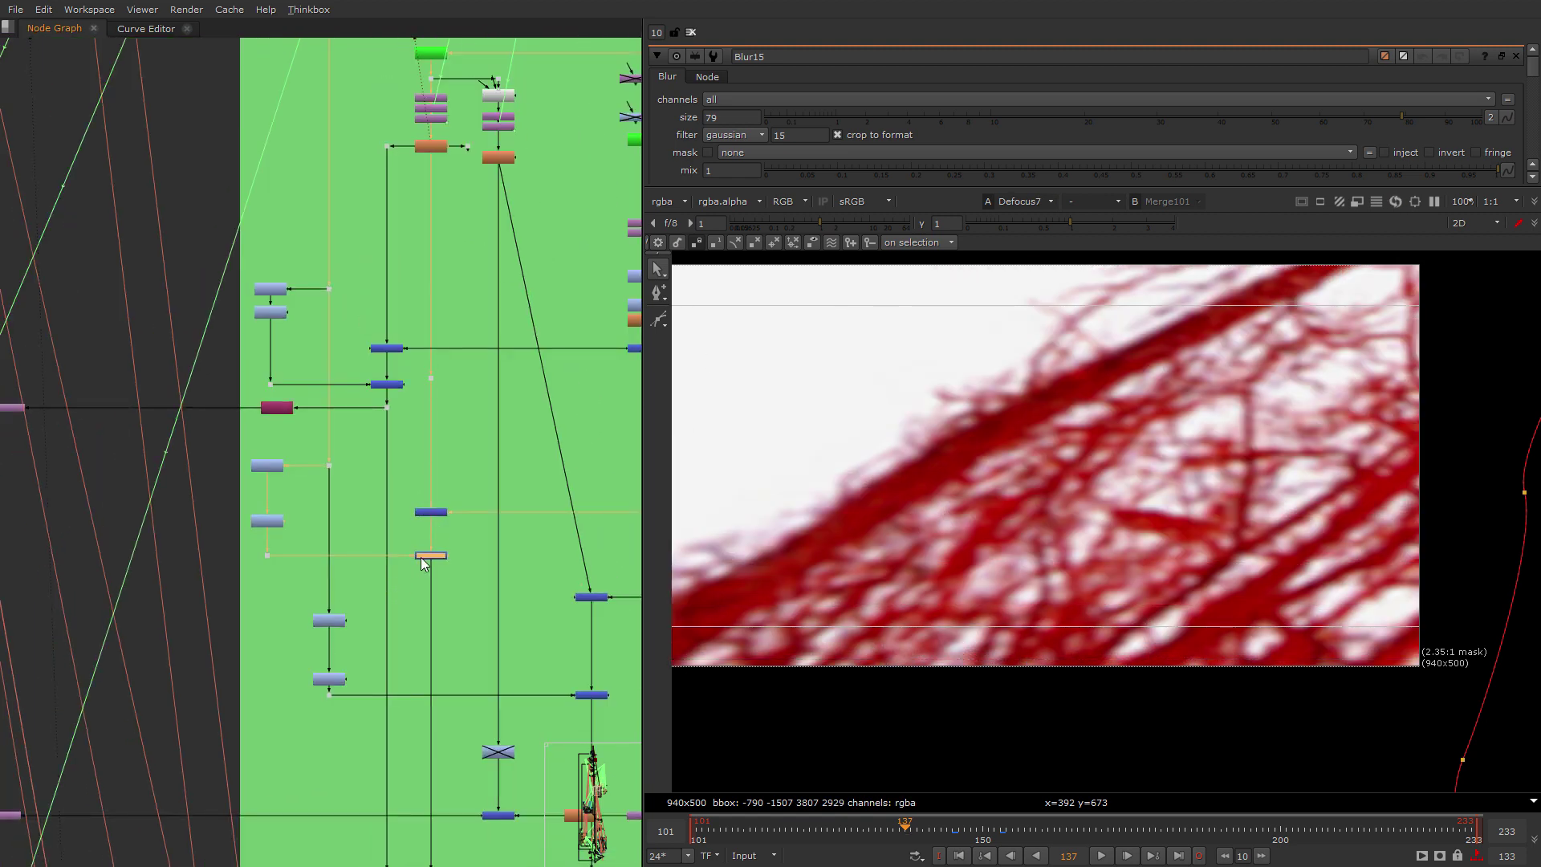
key("1")
scroll(1225, 425, "up", 3)
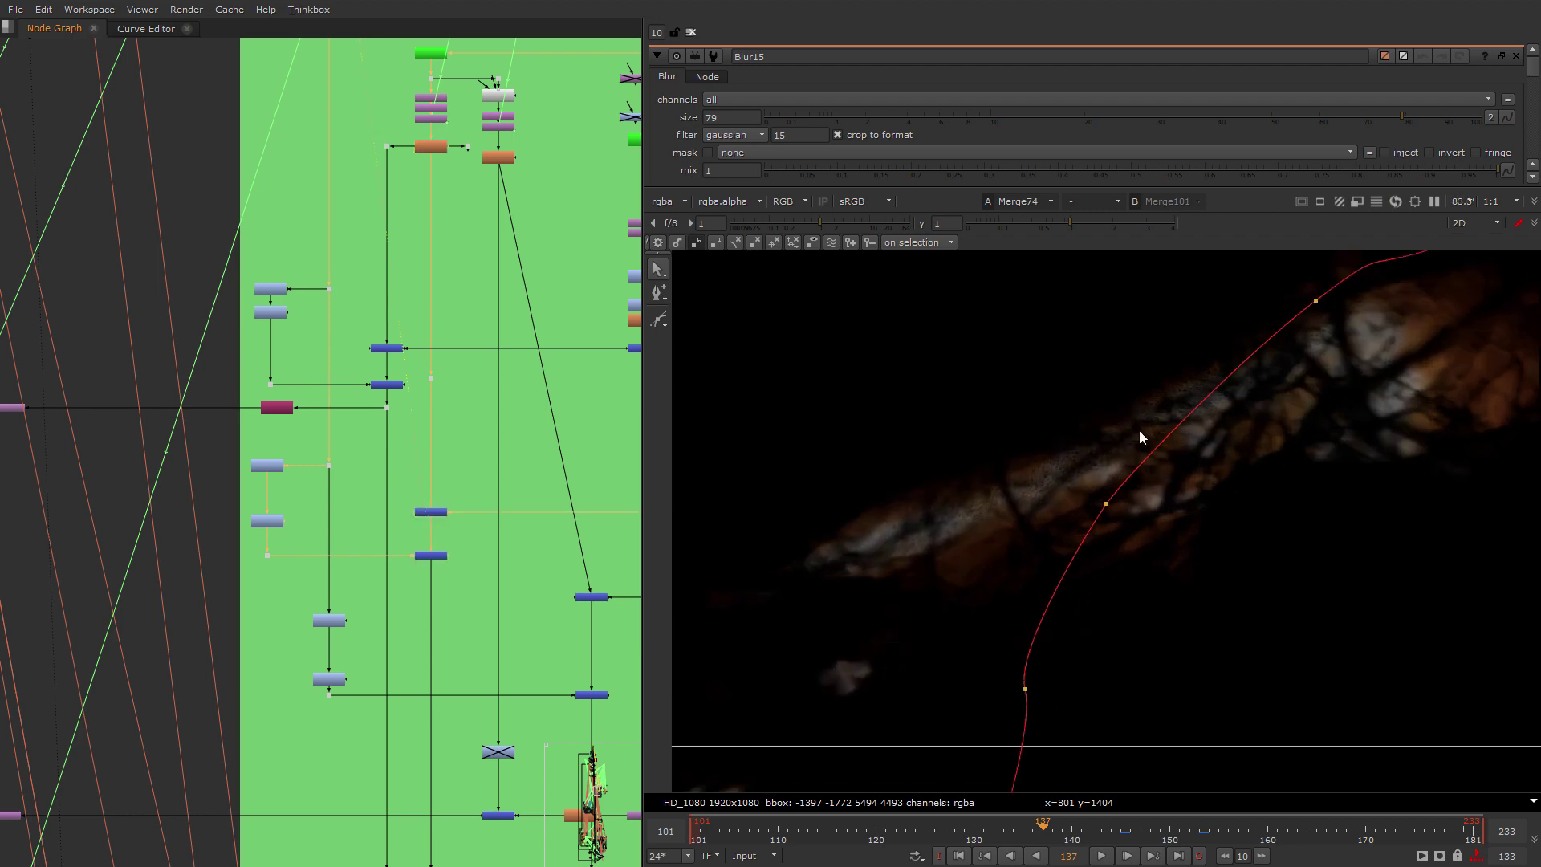
scroll(911, 634, "down", 4)
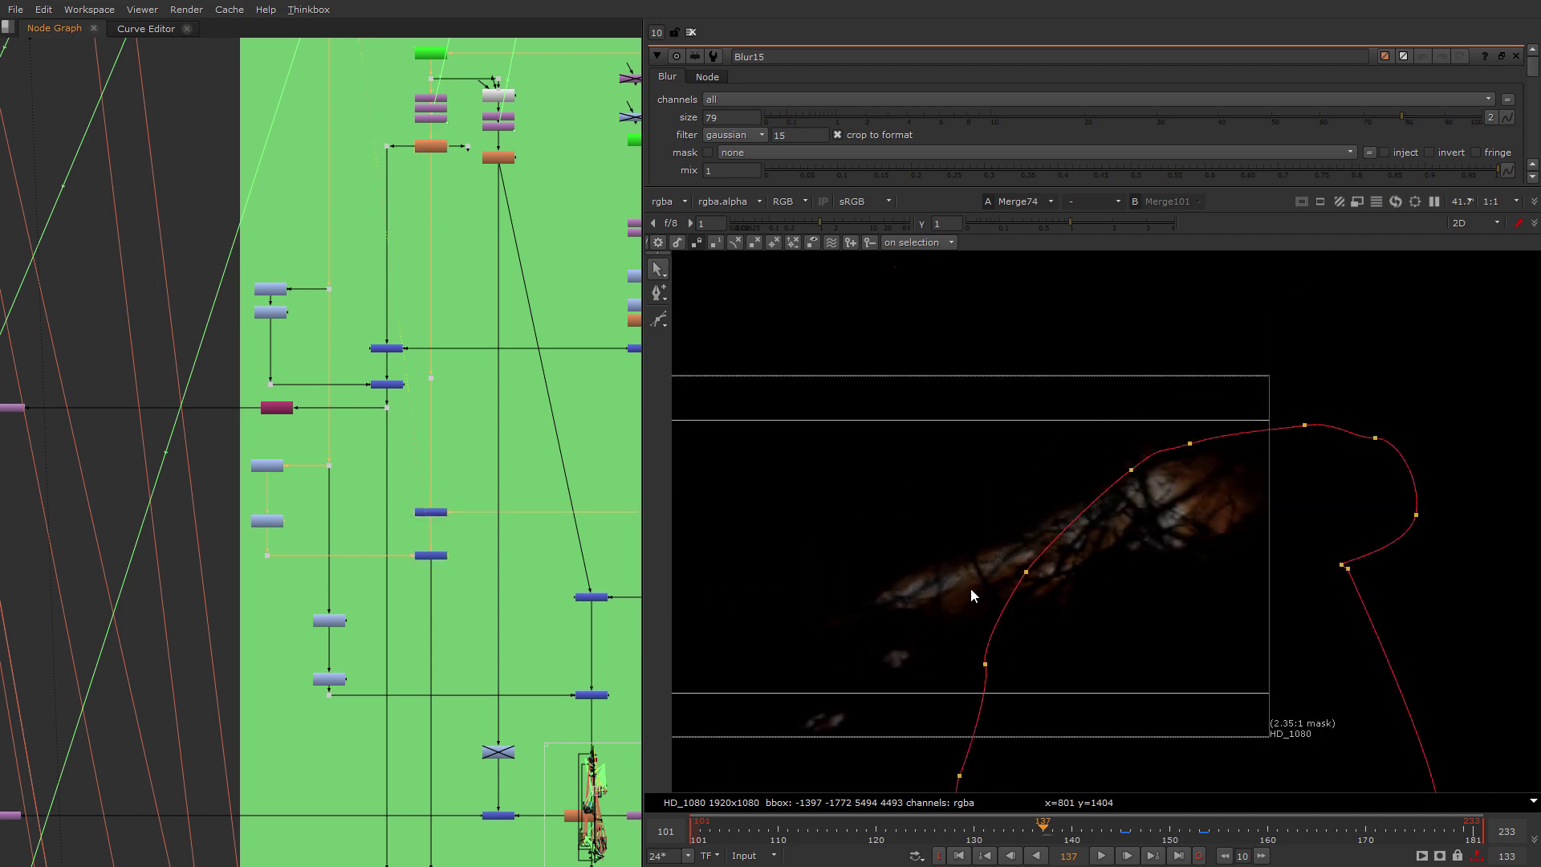
View the Read17 Blackmagic spark footage in the UNDERSKIN setup at frame 2124.
scroll(493, 576, "down", 5)
scroll(450, 433, "up", 7)
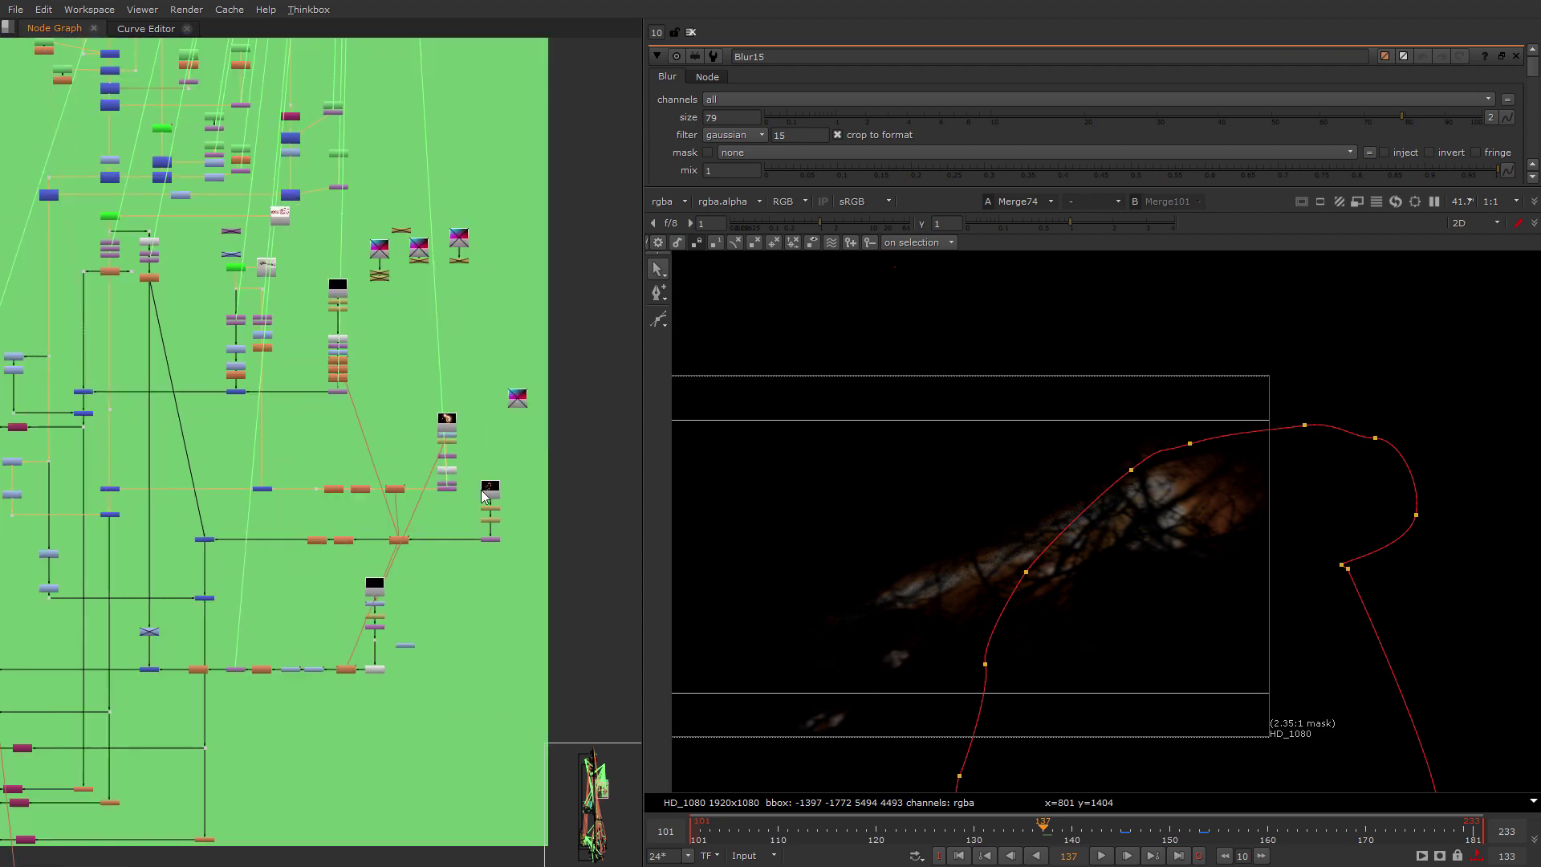
scroll(430, 397, "down", 1)
middle_click_drag(438, 376, 556, 334)
scroll(594, 240, "up", 3)
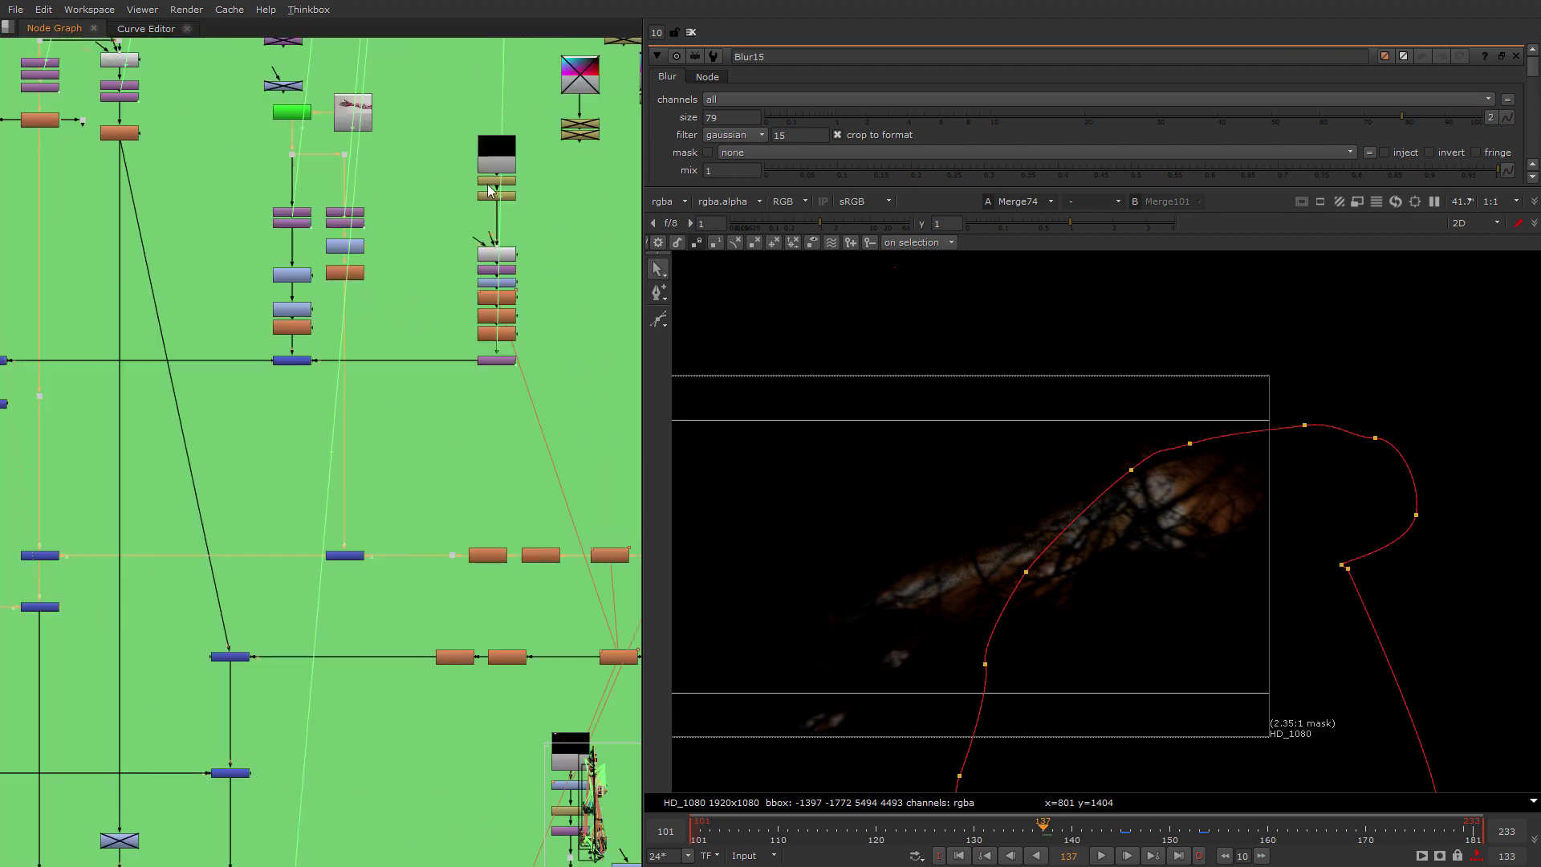
left_click(498, 154)
key("1")
left_click(1018, 835)
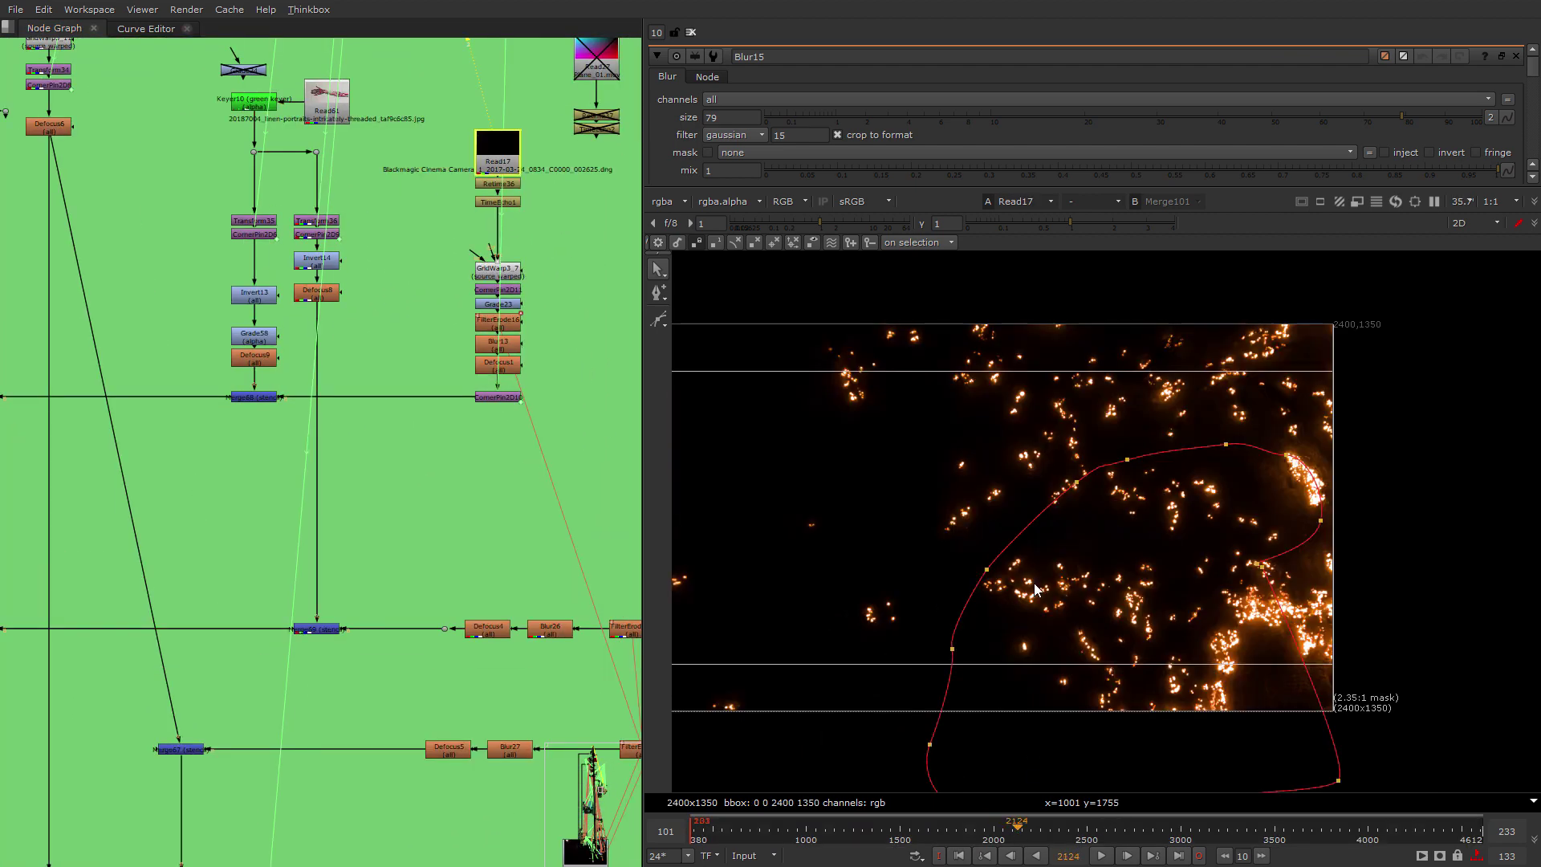
View the Merge64 output below the disabled node in the UNDERSKIN setup.
middle_click_drag(309, 513, 313, 545)
scroll(328, 539, "down", 3)
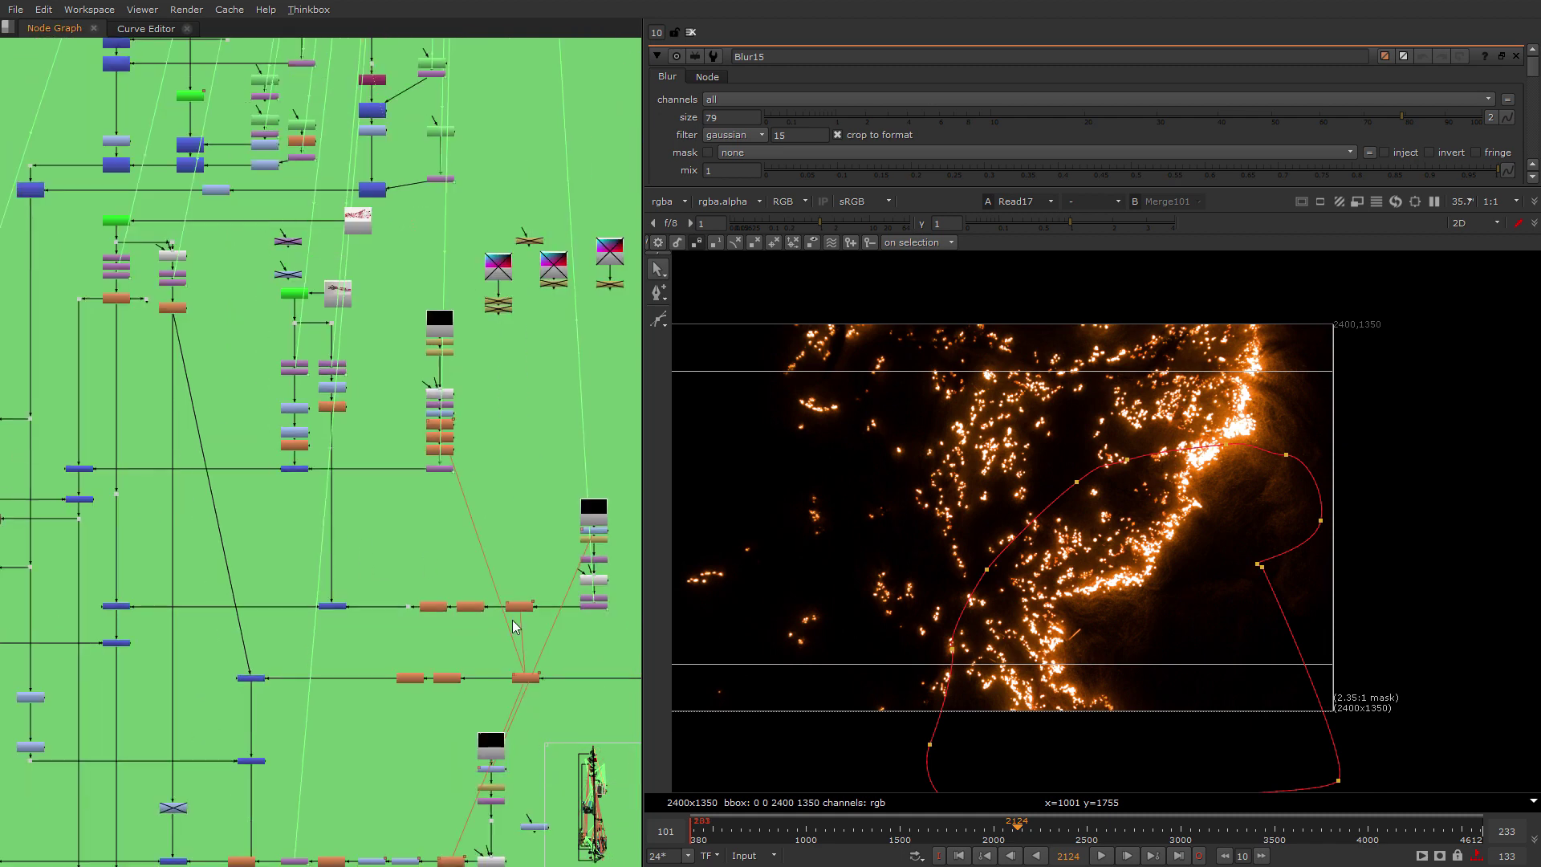
middle_click_drag(512, 620, 621, 454)
scroll(287, 588, "up", 2)
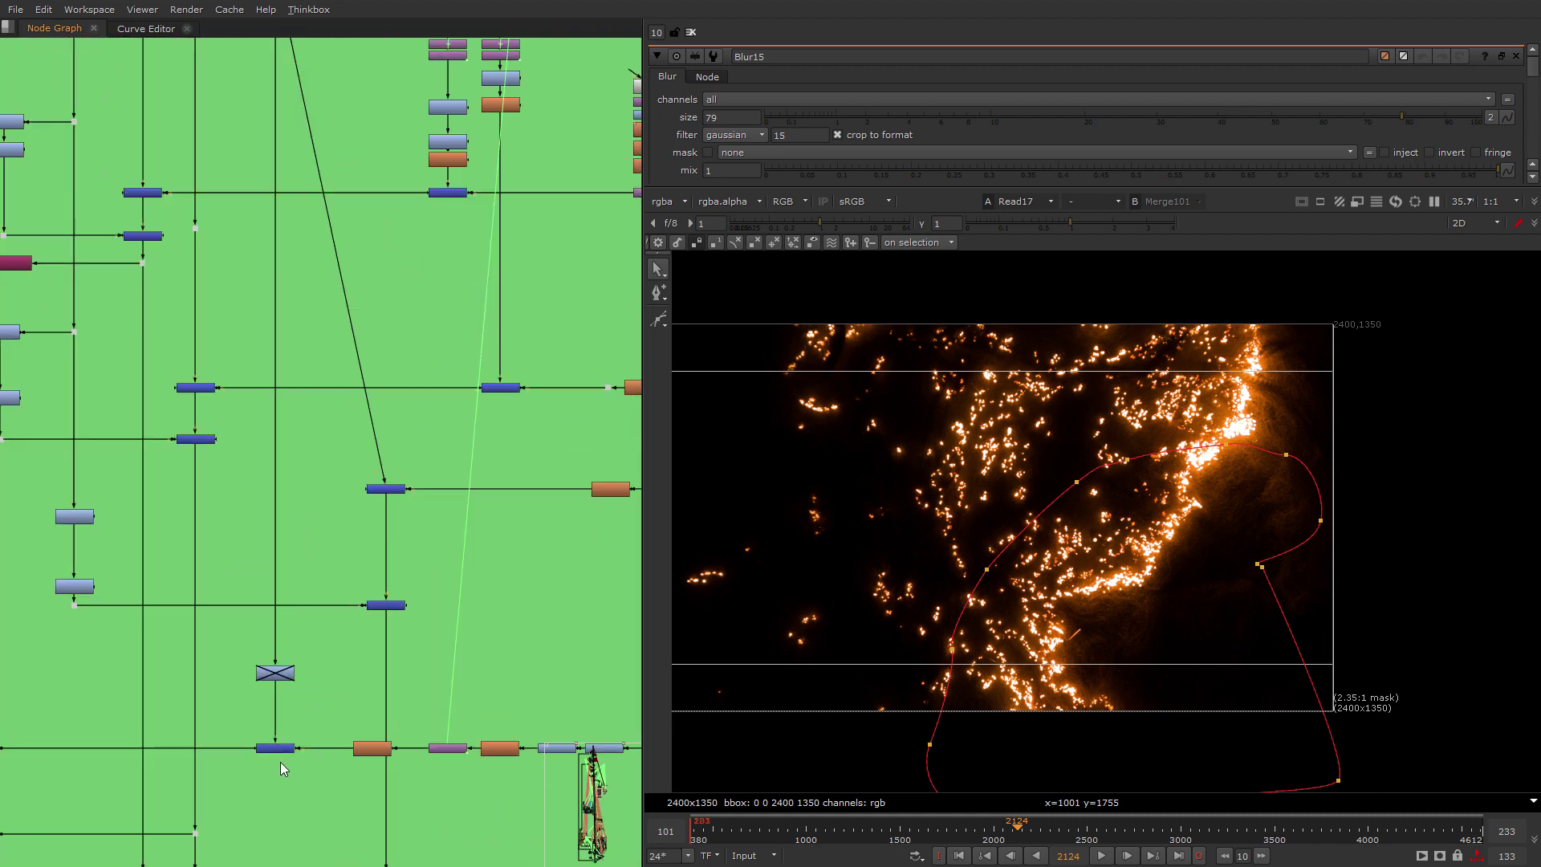
left_click_drag(332, 716, 236, 766)
key("1")
View the CornerPin2D12 output at the end of the Read33 LQ_Plane_04.1.mov branch.
middle_click_drag(236, 766, 464, 608)
scroll(466, 611, "down", 3)
middle_click_drag(579, 697, 147, 696)
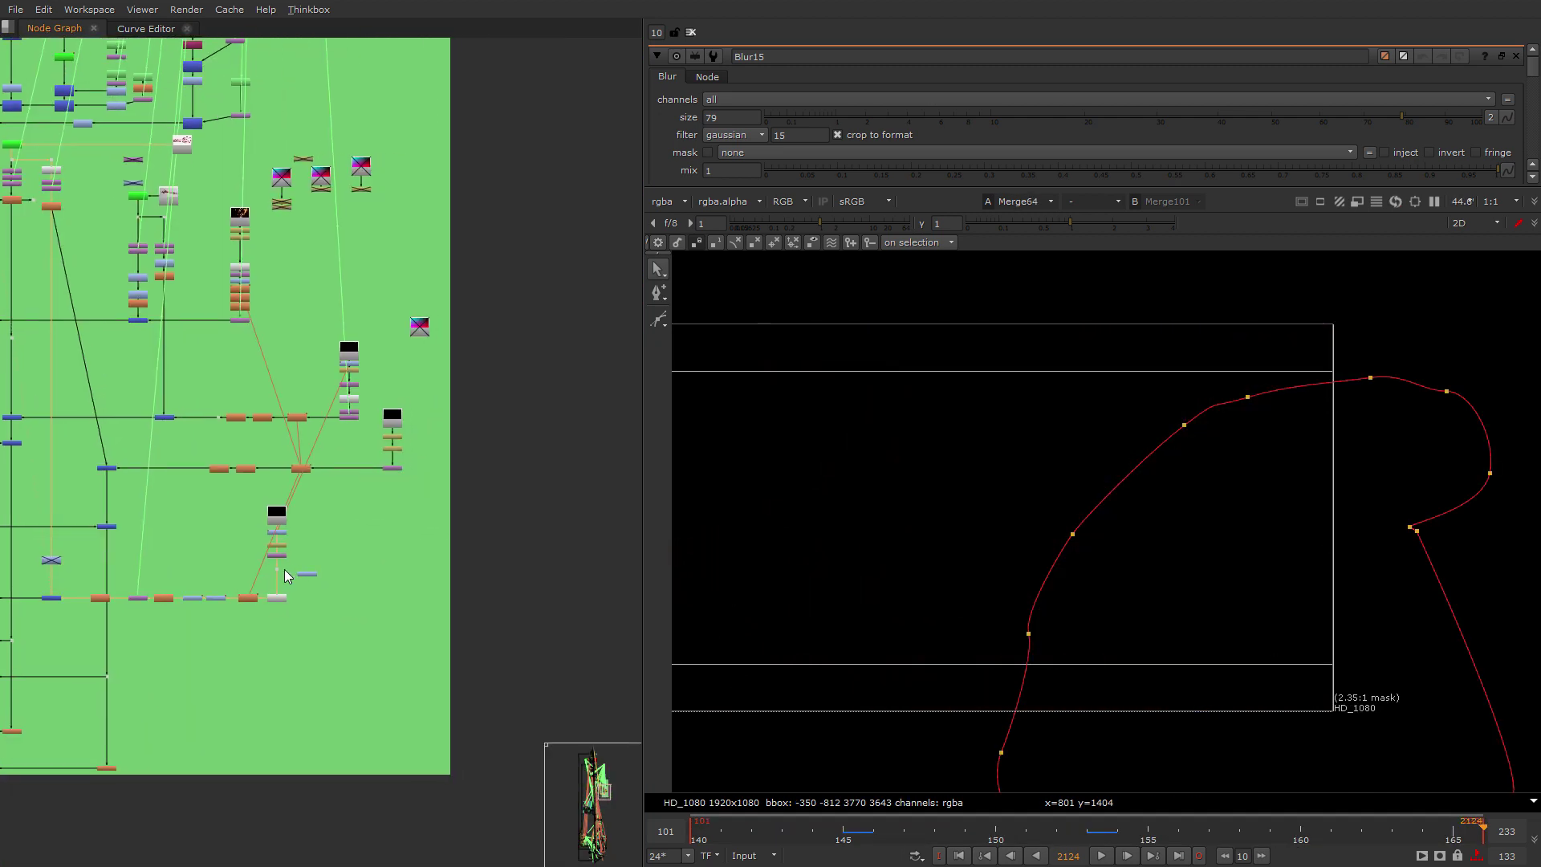
scroll(286, 586, "up", 4)
middle_click_drag(287, 586, 518, 577)
scroll(401, 596, "up", 3)
scroll(594, 499, "down", 2)
middle_click_drag(598, 495, 358, 605)
middle_click_drag(463, 385, 422, 559)
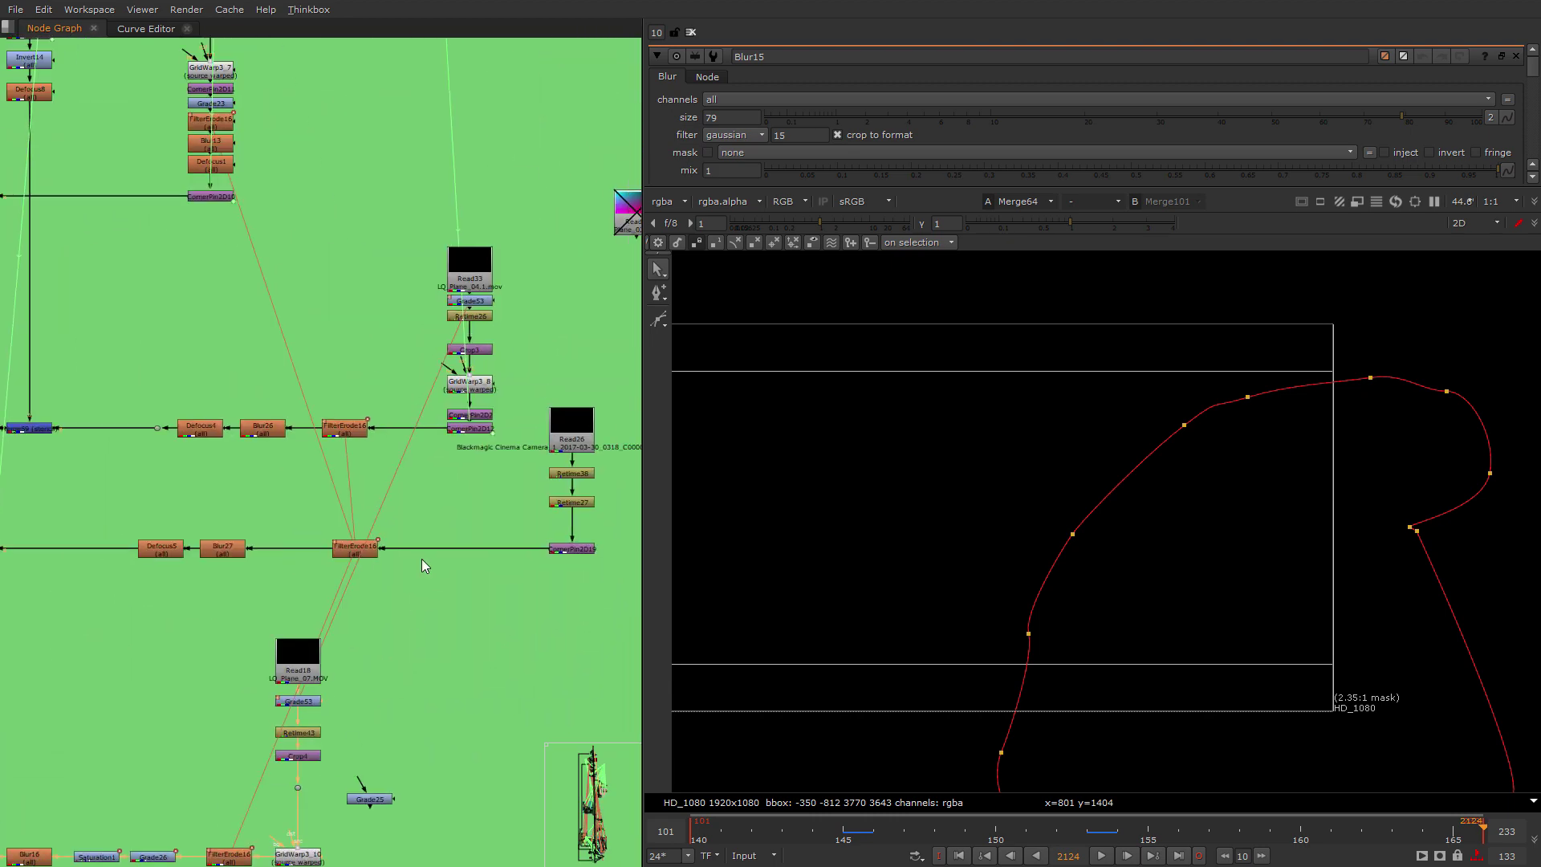
scroll(432, 400, "up", 3)
left_click(507, 456)
key("1")
Go to frame 148 and inspect the warped LQ_Plane_04.1 spark texture along the arm at CornerPin2D12.
middle_click_drag(204, 474, 418, 465)
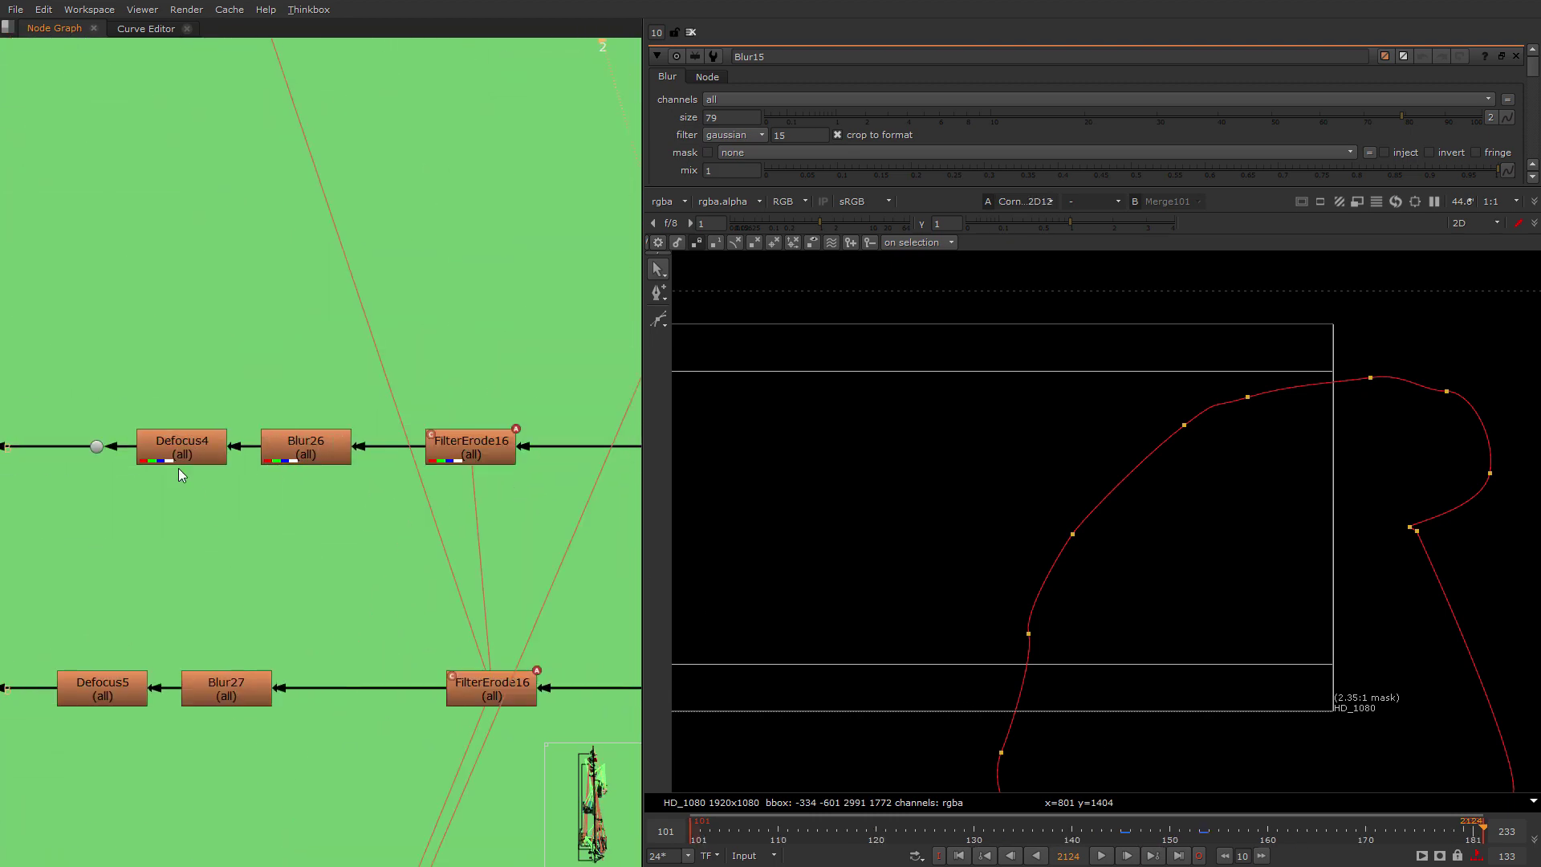
middle_click_drag(524, 579, 180, 757)
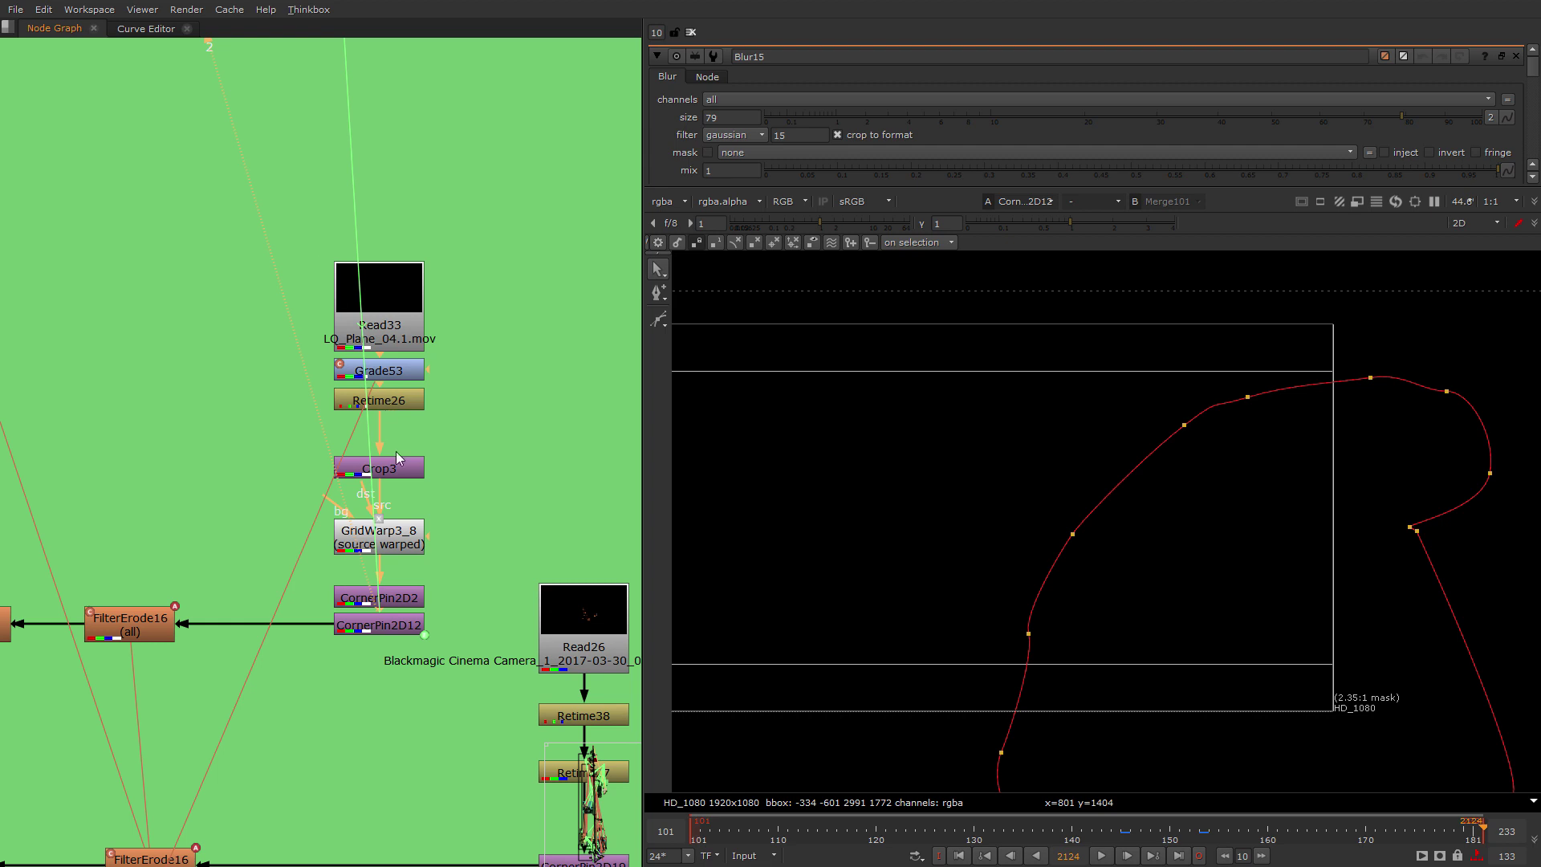
left_click(1151, 827)
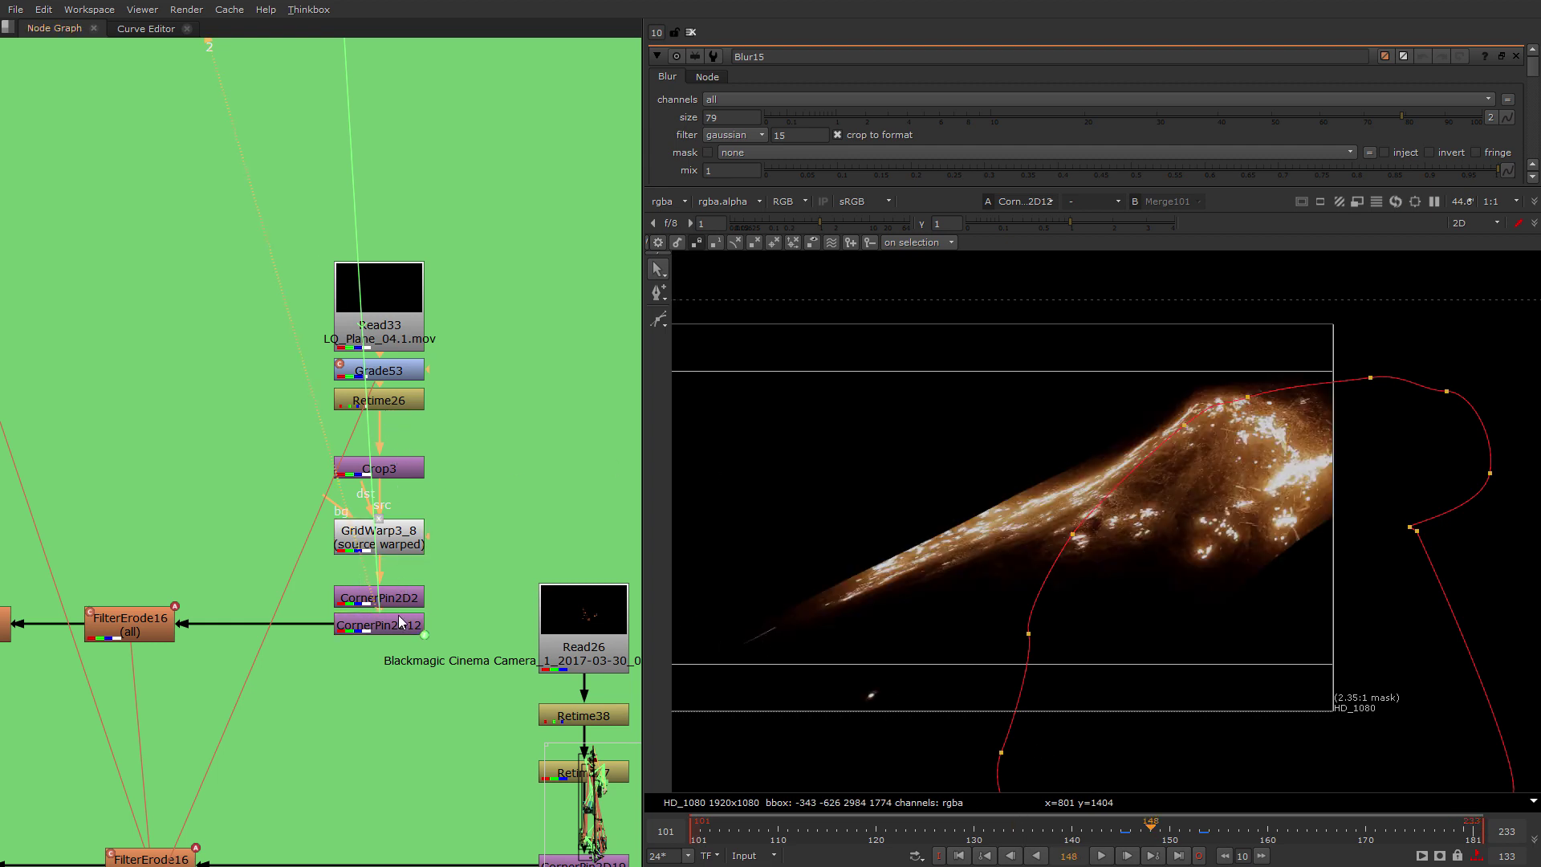
scroll(398, 615, "up", 3)
scroll(1061, 494, "up", 1)
scroll(979, 613, "up", 1)
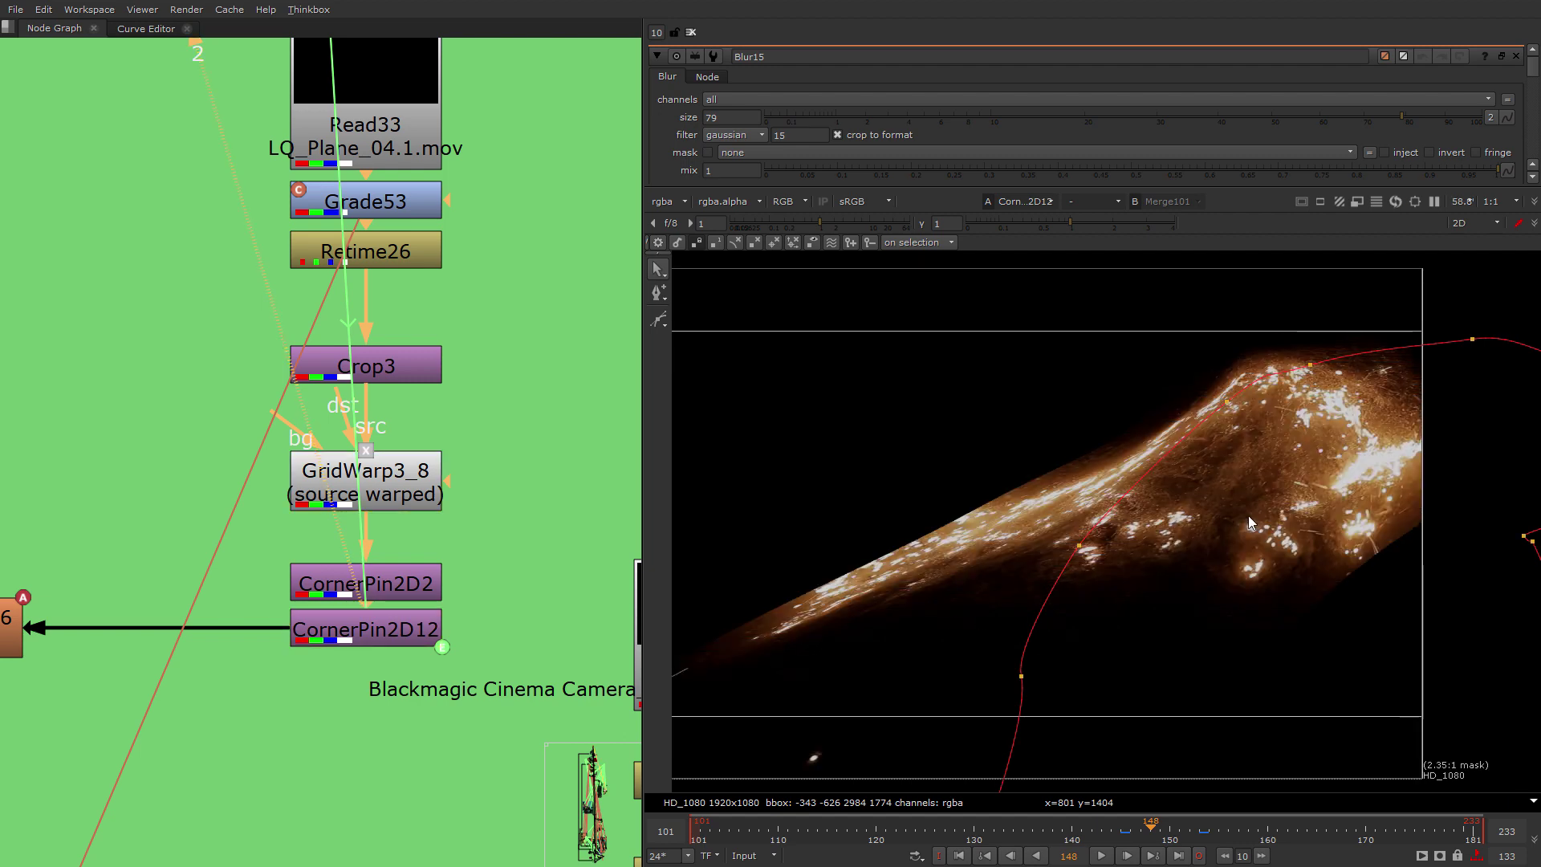
scroll(363, 509, "down", 6)
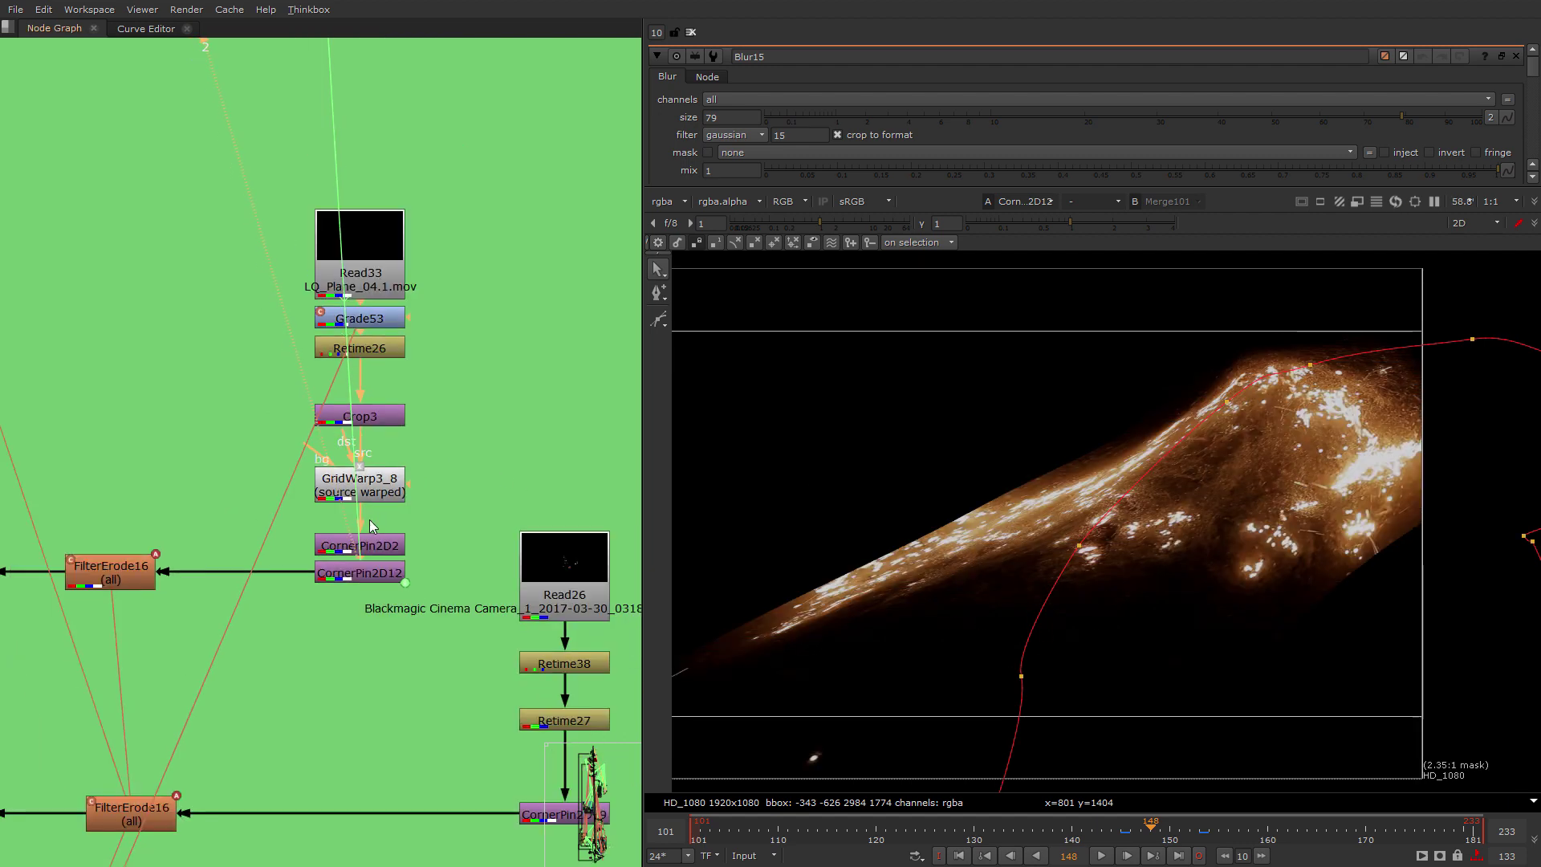
View the softened spark texture at Defocus4, after FilterErode16 and Blur26.
middle_click_drag(202, 574, 445, 543)
scroll(321, 526, "up", 5)
scroll(418, 609, "down", 5)
middle_click_drag(418, 608, 235, 599)
scroll(356, 499, "up", 2)
left_click(354, 494)
middle_click_drag(102, 572, 421, 373)
key("2")
left_click(313, 523)
scroll(421, 371, "up", 1)
scroll(424, 357, "down", 2)
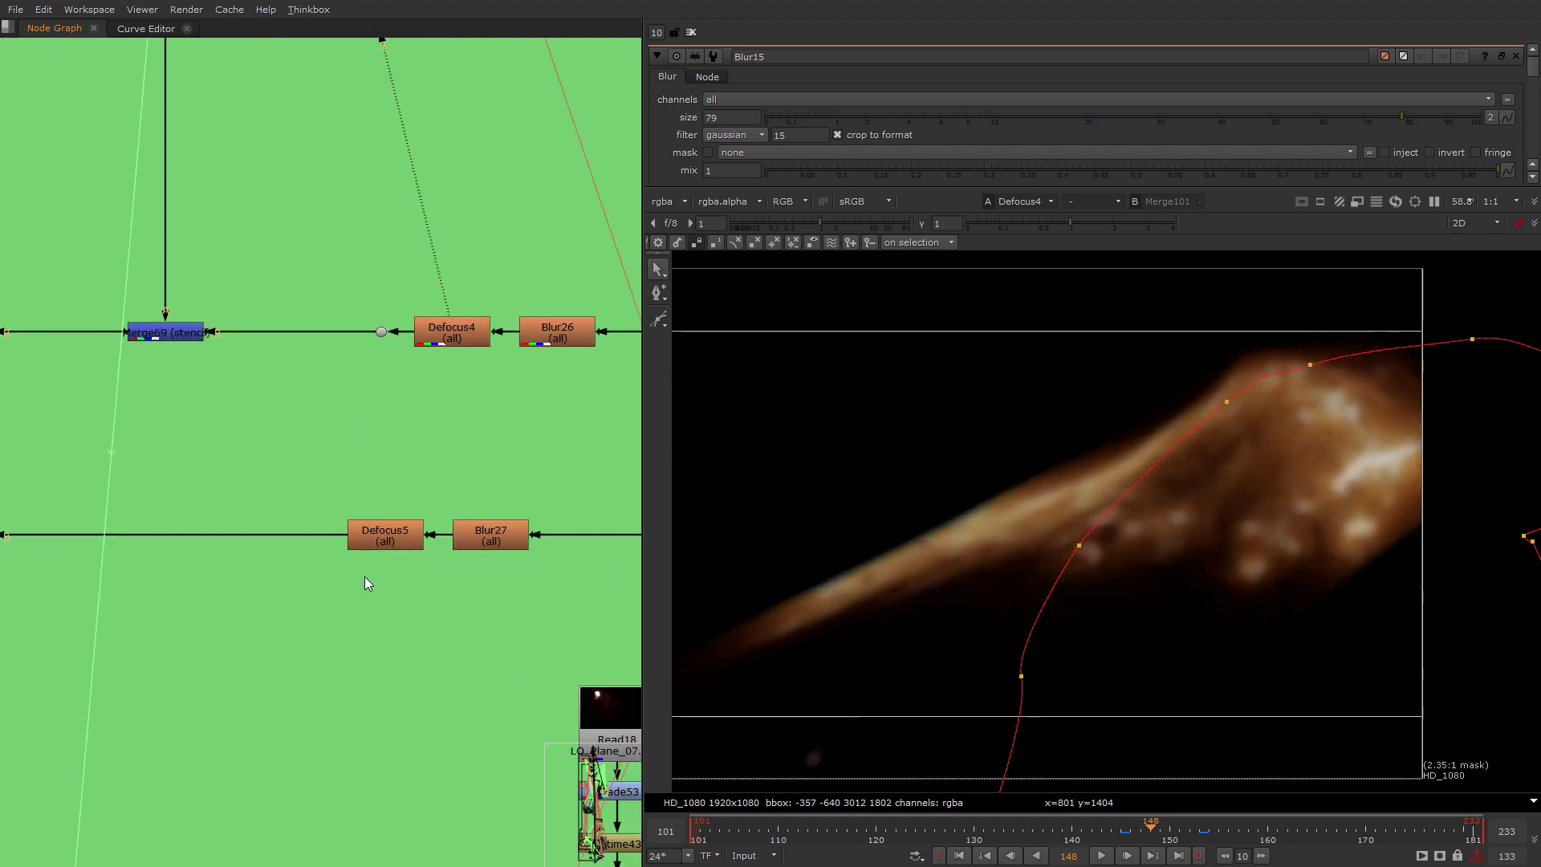
View the Defocus5 output of the Read26 spark branch at frame 148.
middle_click_drag(367, 585, 134, 549)
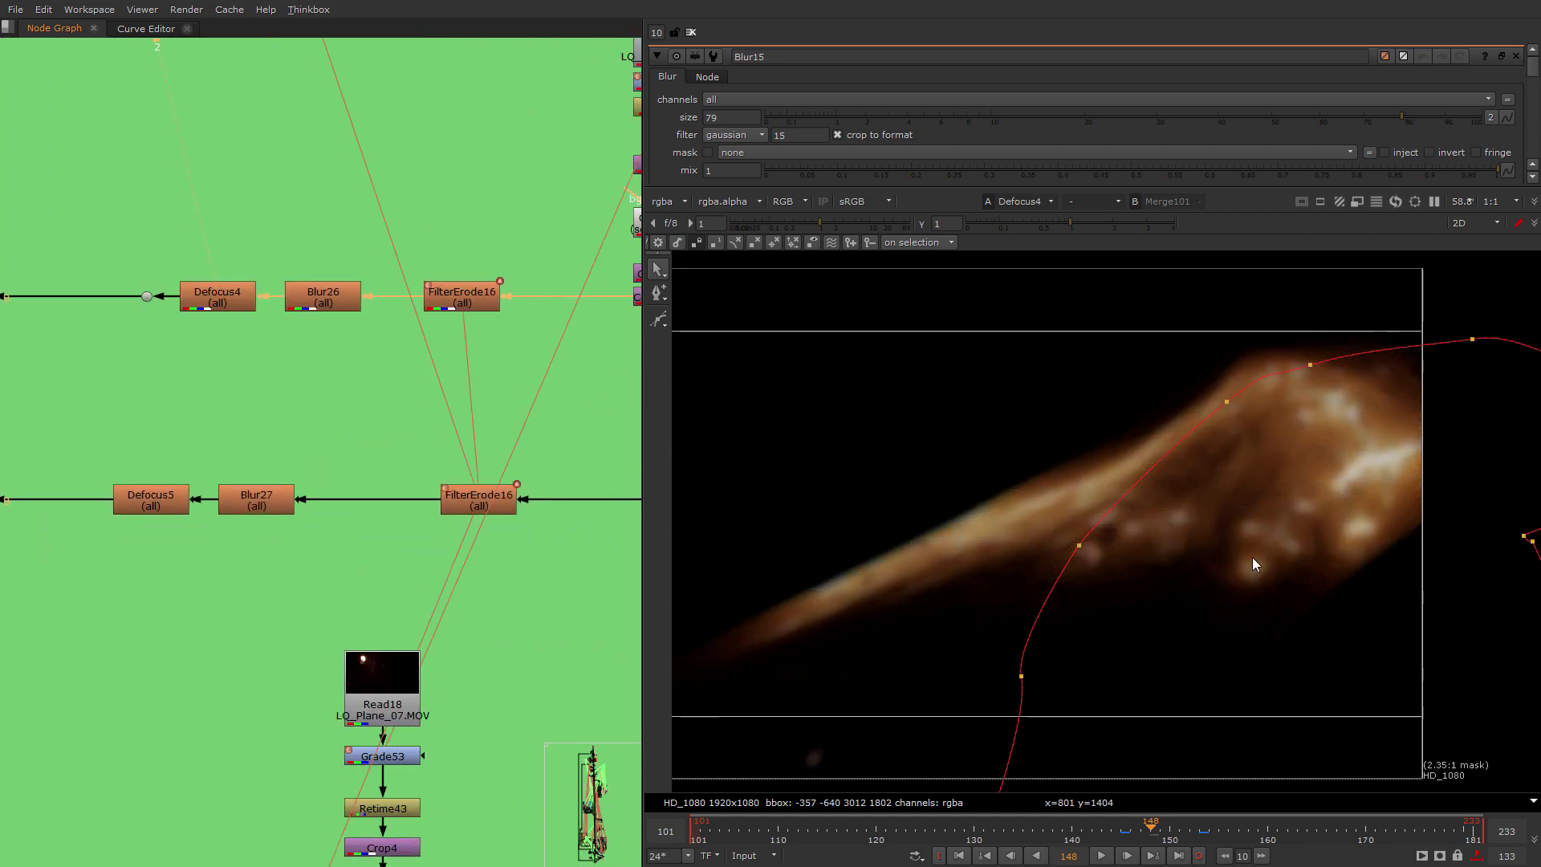
left_click(175, 504)
key("2")
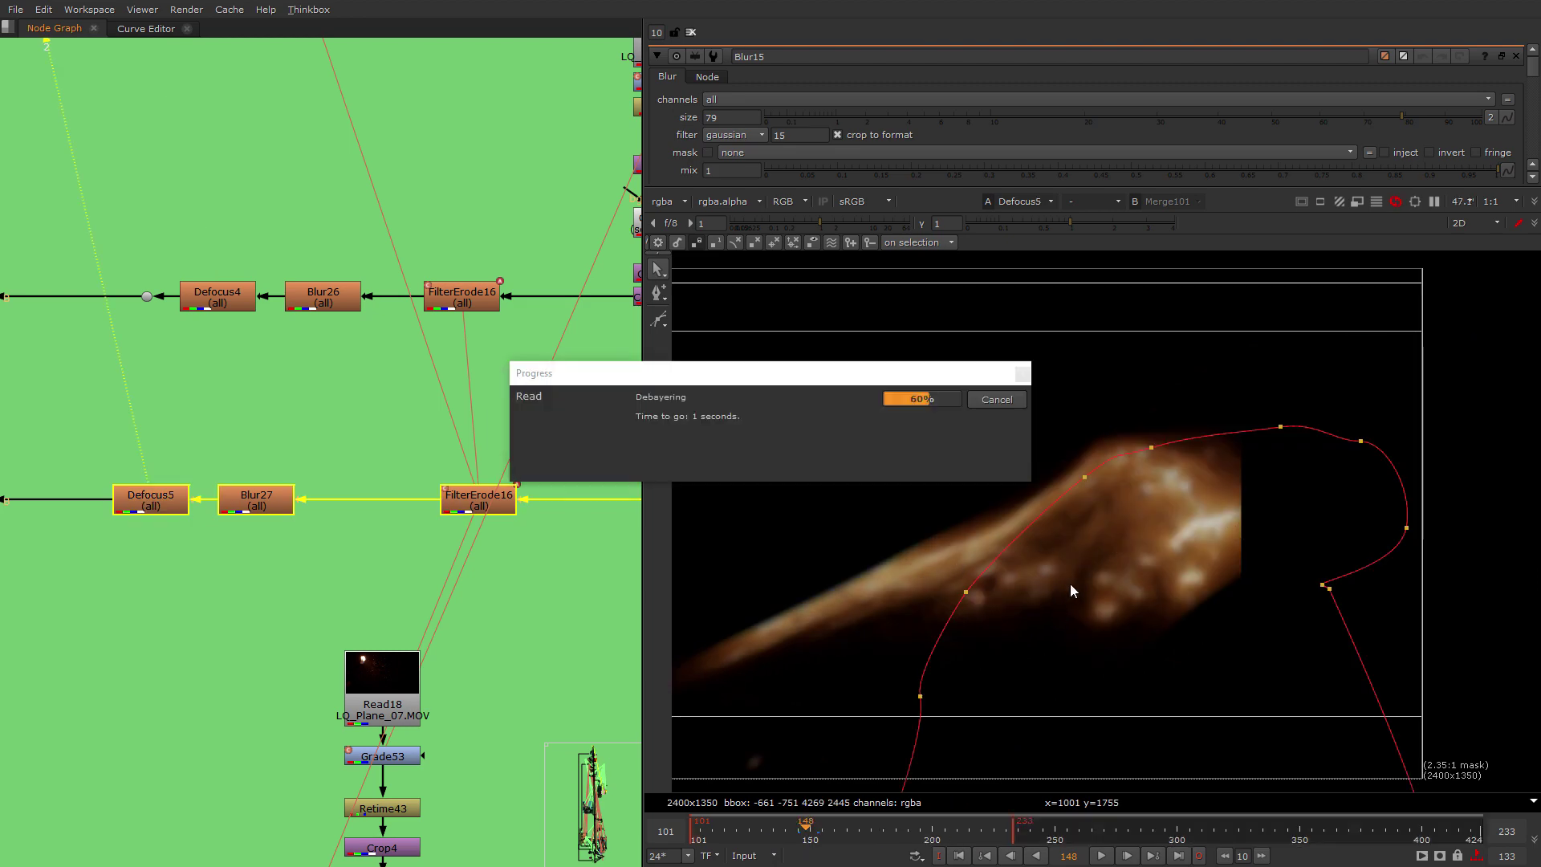
middle_click_drag(177, 374, 151, 442)
scroll(151, 441, "down", 2)
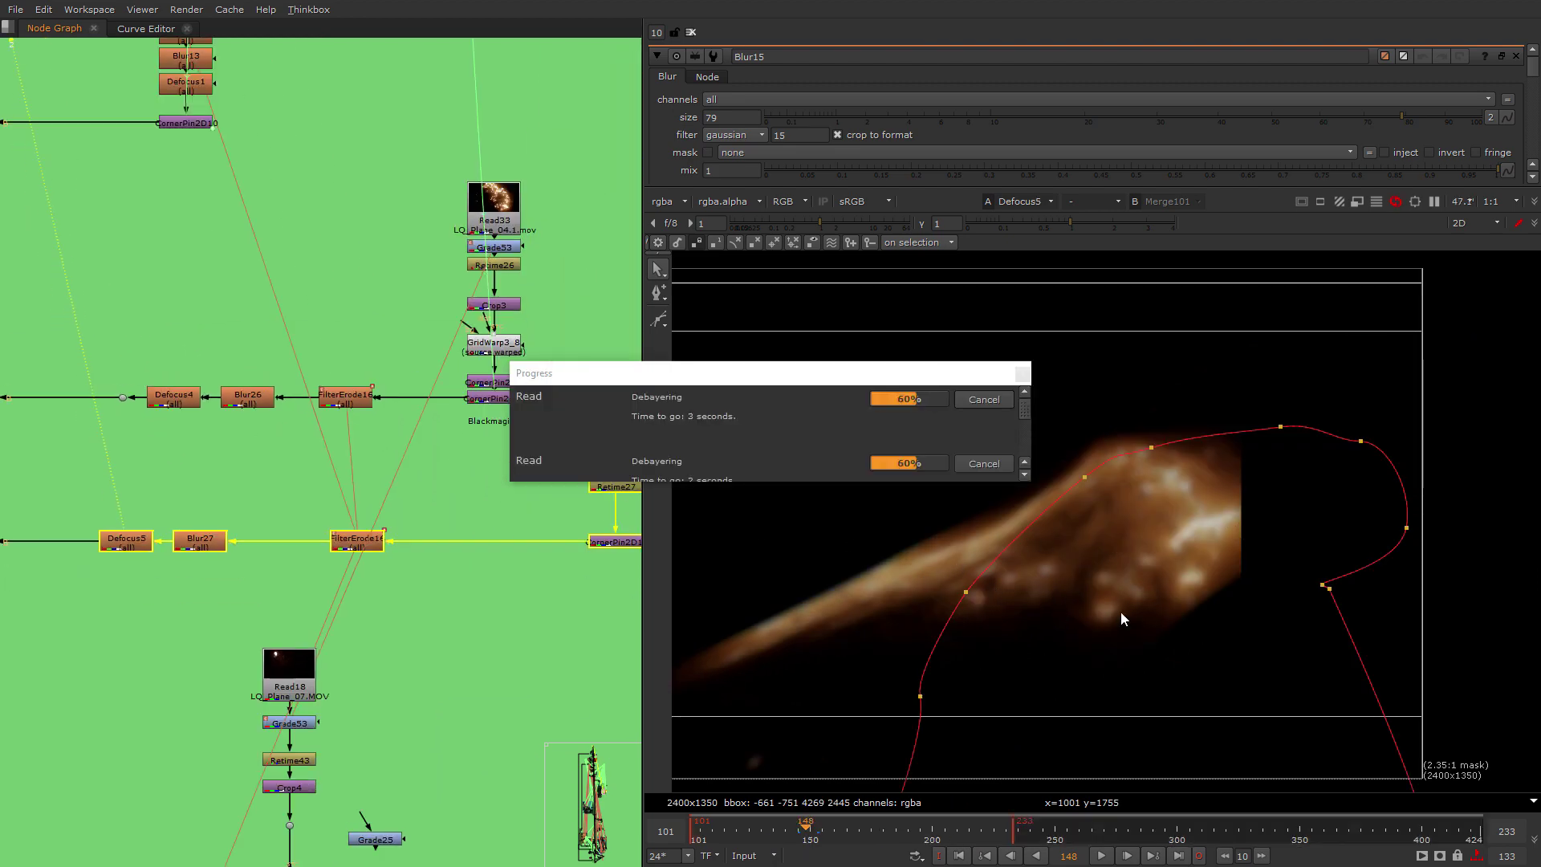
View the masked plus merge fed by Crop37 in the main comp column.
scroll(137, 575, "down", 5)
middle_click_drag(136, 575, 547, 508)
scroll(417, 537, "up", 2)
middle_click_drag(418, 538, 464, 289)
scroll(242, 466, "down", 2)
scroll(183, 581, "up", 4)
left_click_drag(315, 275, 217, 377)
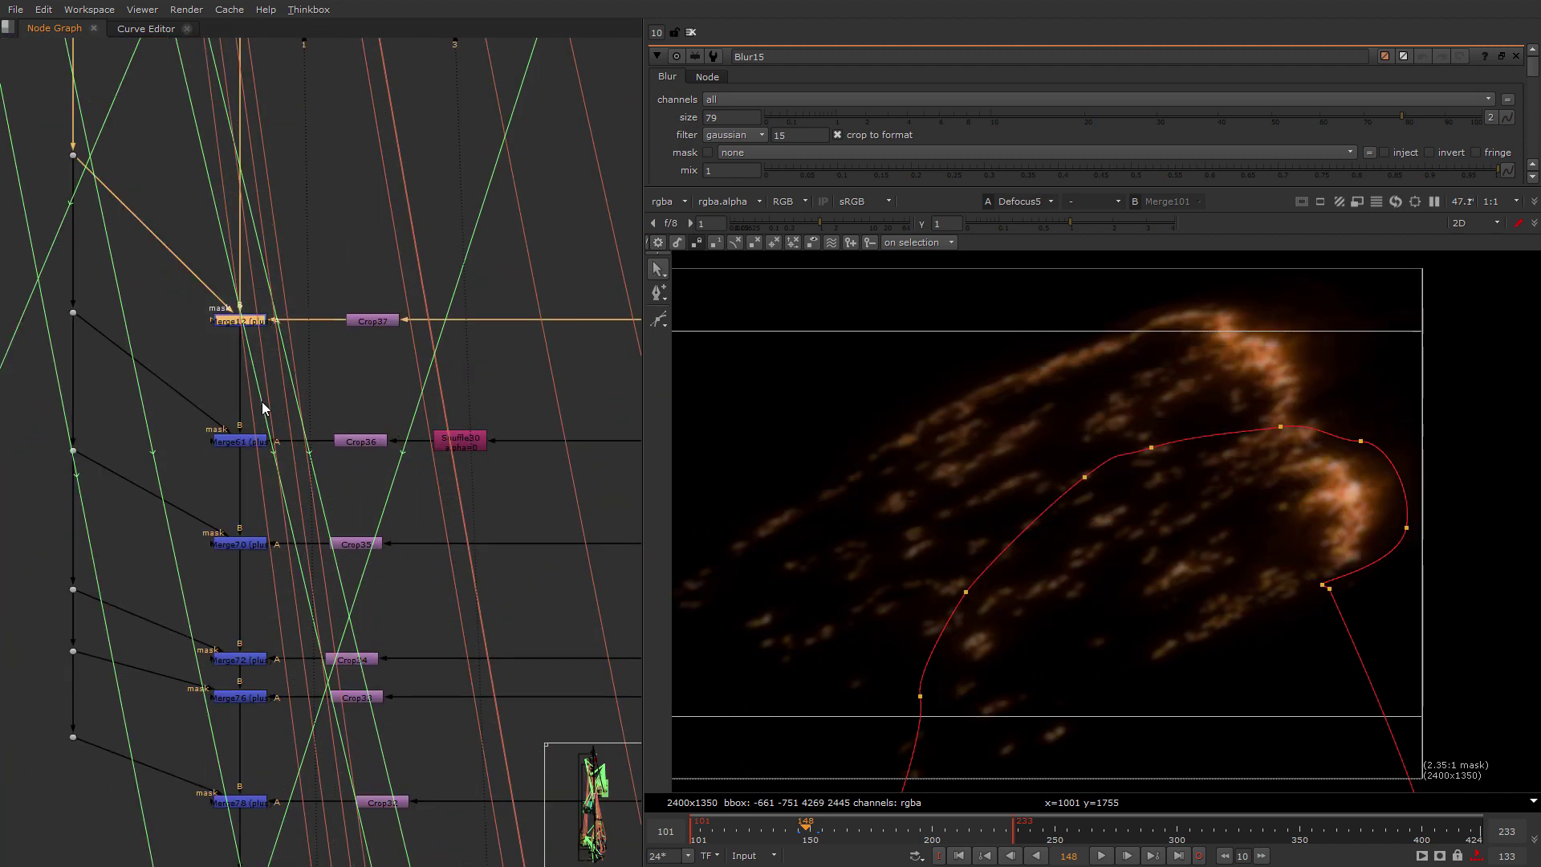
key("1")
View the Crop37 output feeding the plus merge and check it at frame 152.
scroll(356, 341, "up", 2)
middle_click_drag(357, 341, 396, 435)
left_click(407, 410)
key("2")
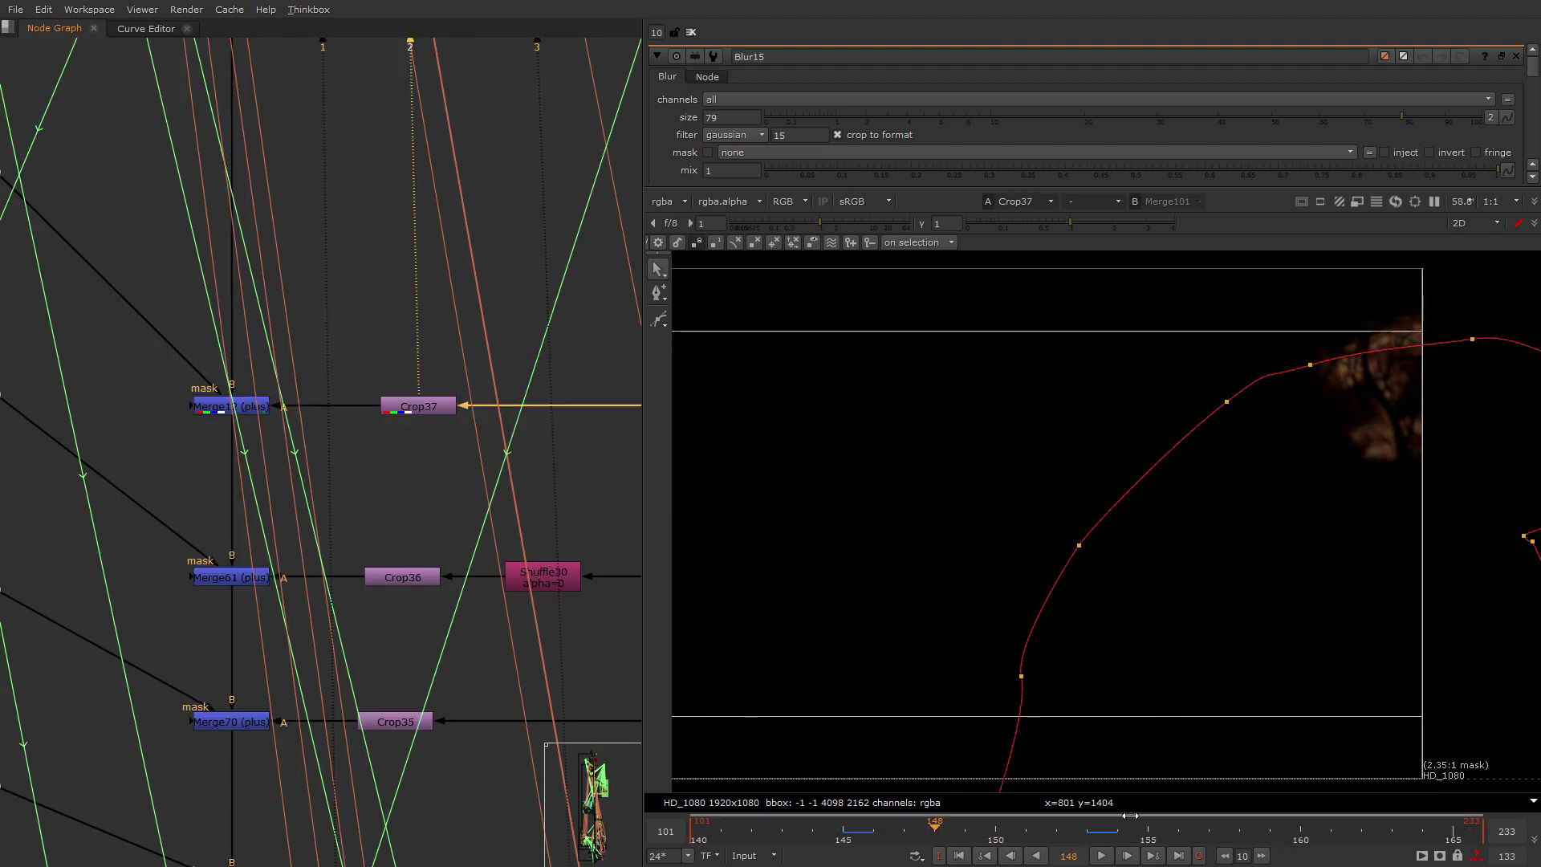
left_click(1087, 823)
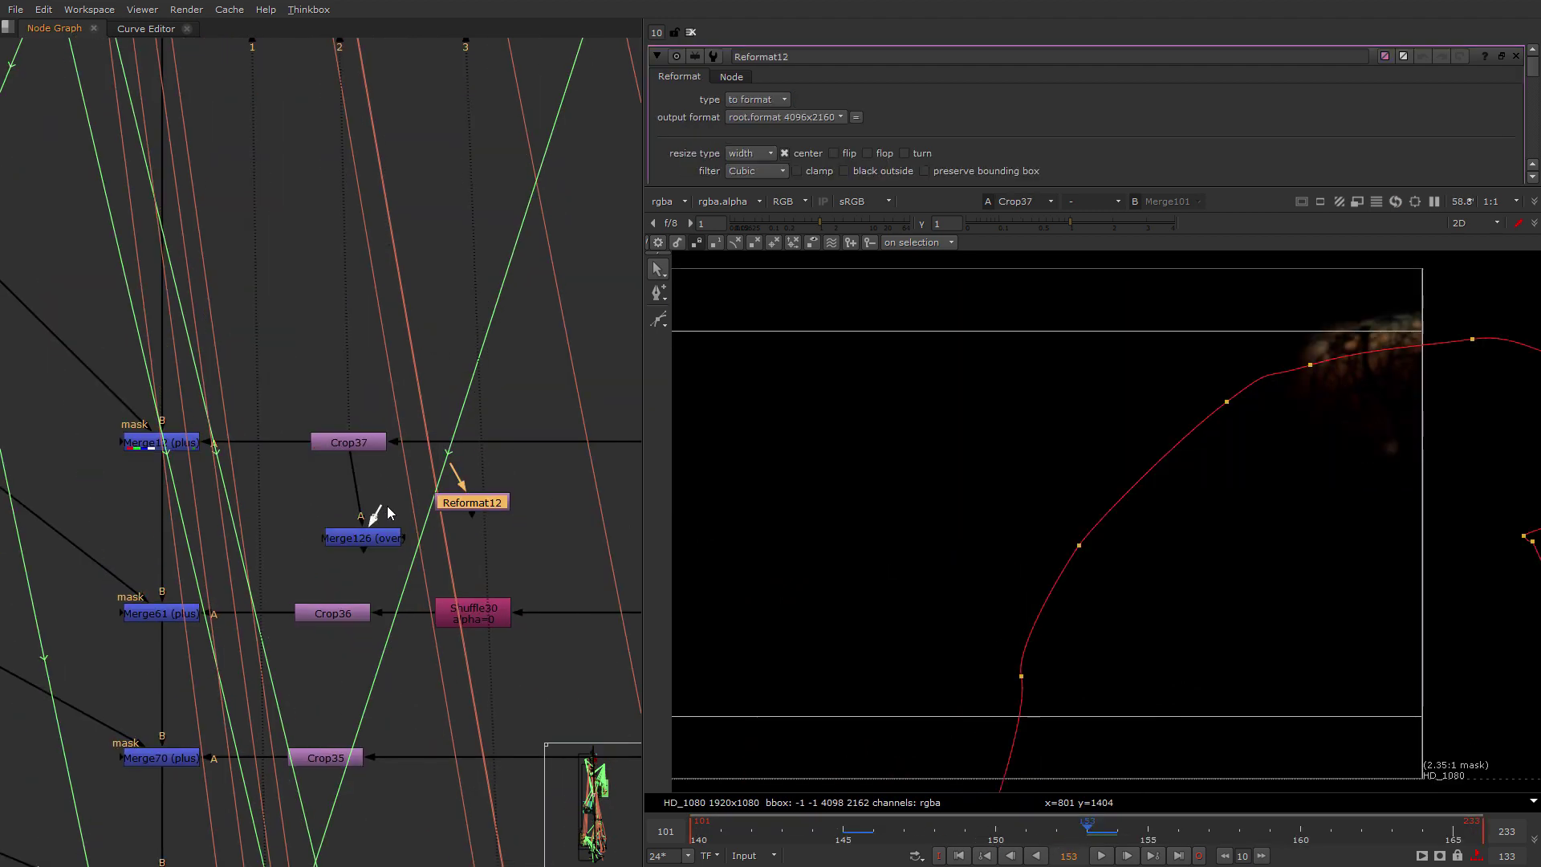
Connect Merge126's B input to Reformat12 and view Crop37 merged over the 4096x2160 root format.
left_click_drag(393, 522, 471, 509)
left_click(388, 542)
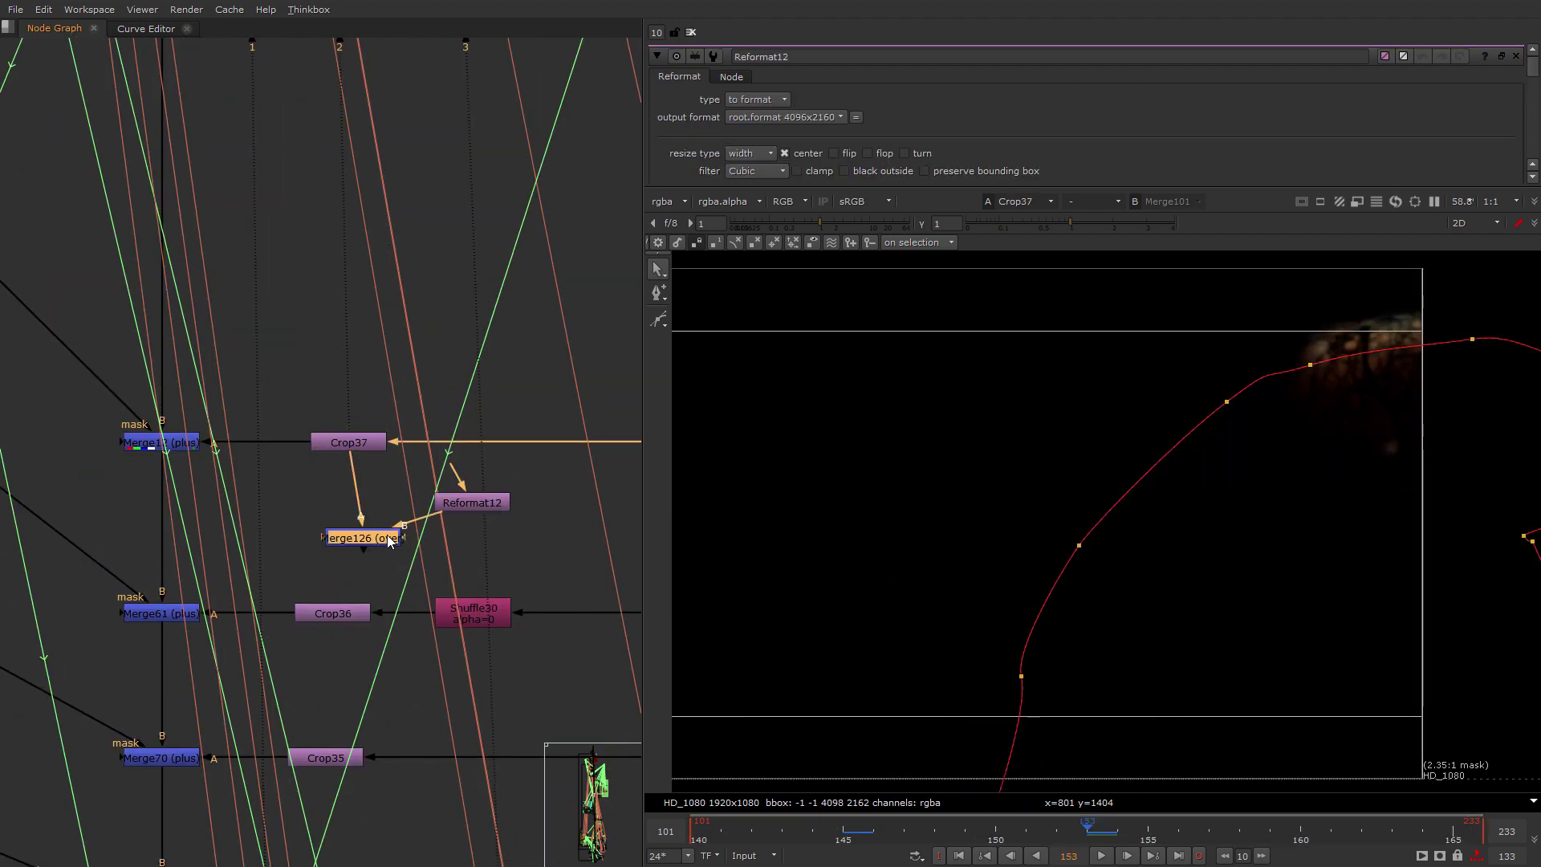
key("1")
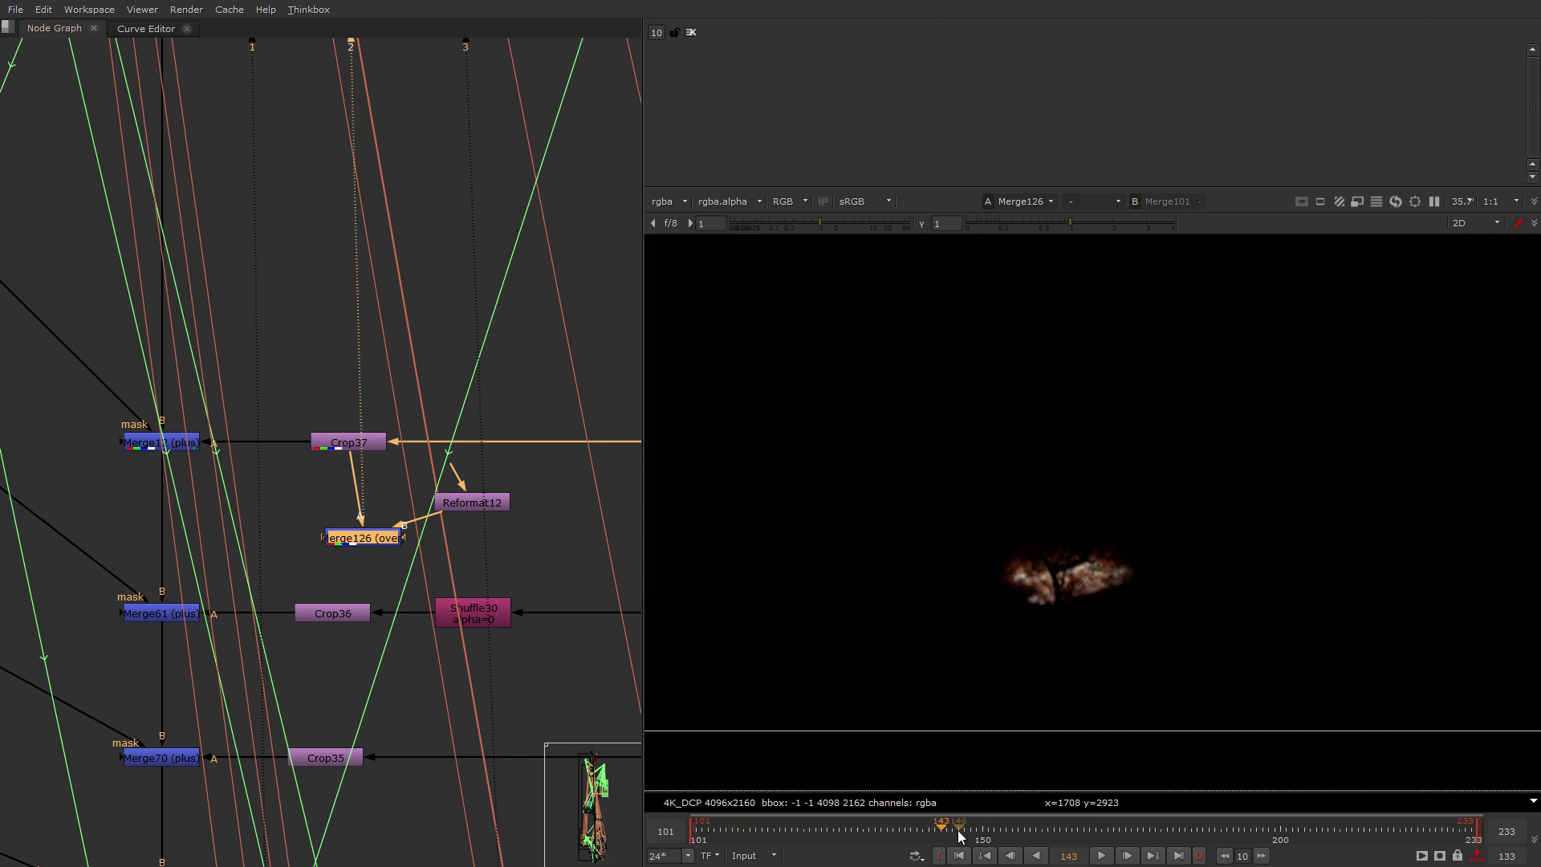
Scrub to frames 147 and 148 and inspect the vein-masked sparks at Merge126.
left_click(959, 832)
left_click_drag(966, 834, 967, 834)
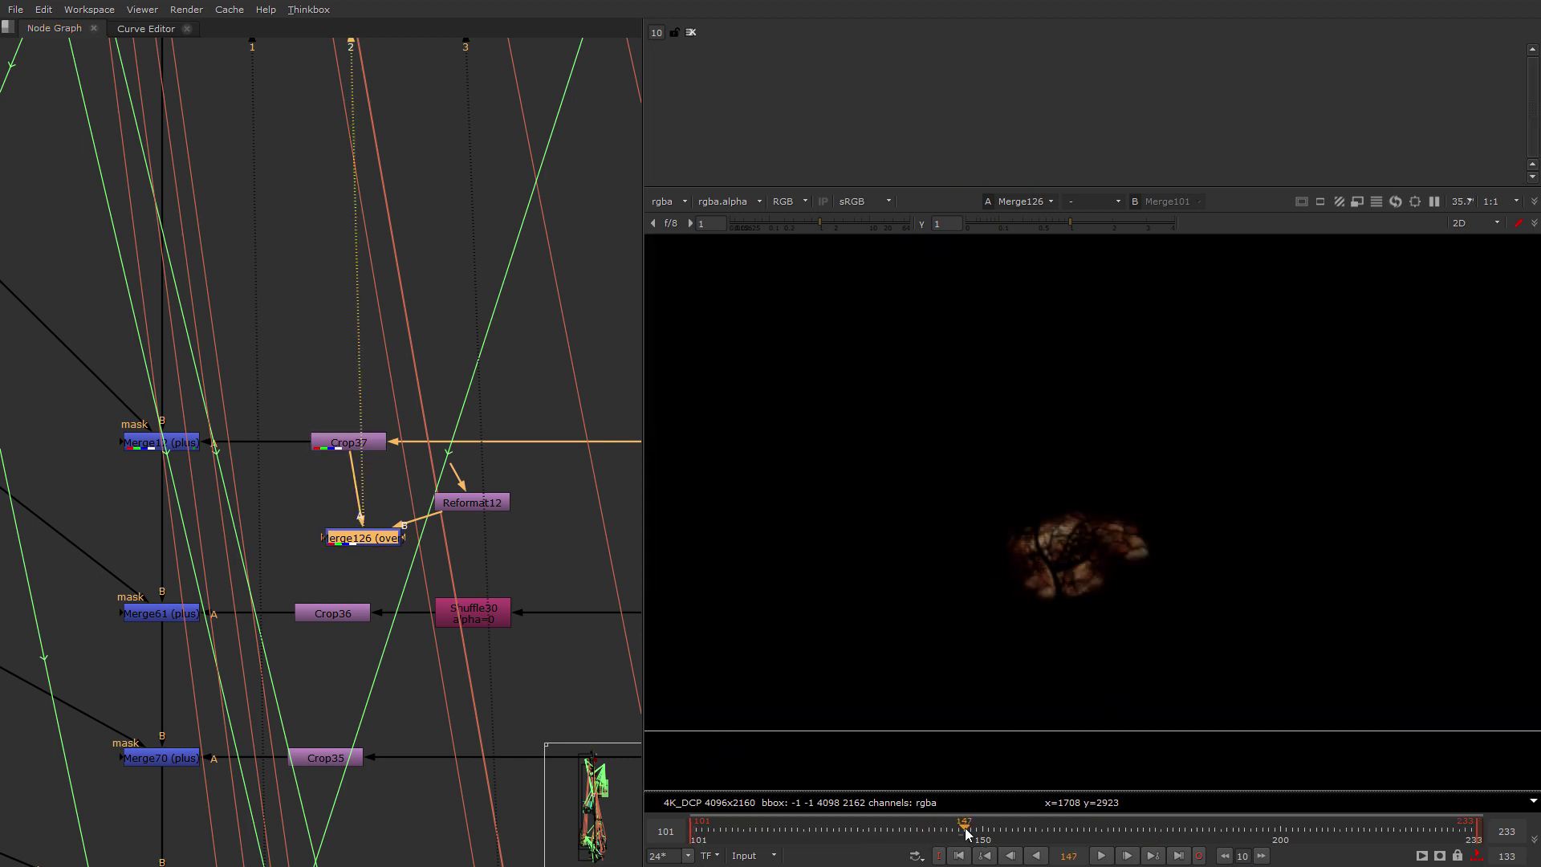
scroll(1131, 602, "up", 2)
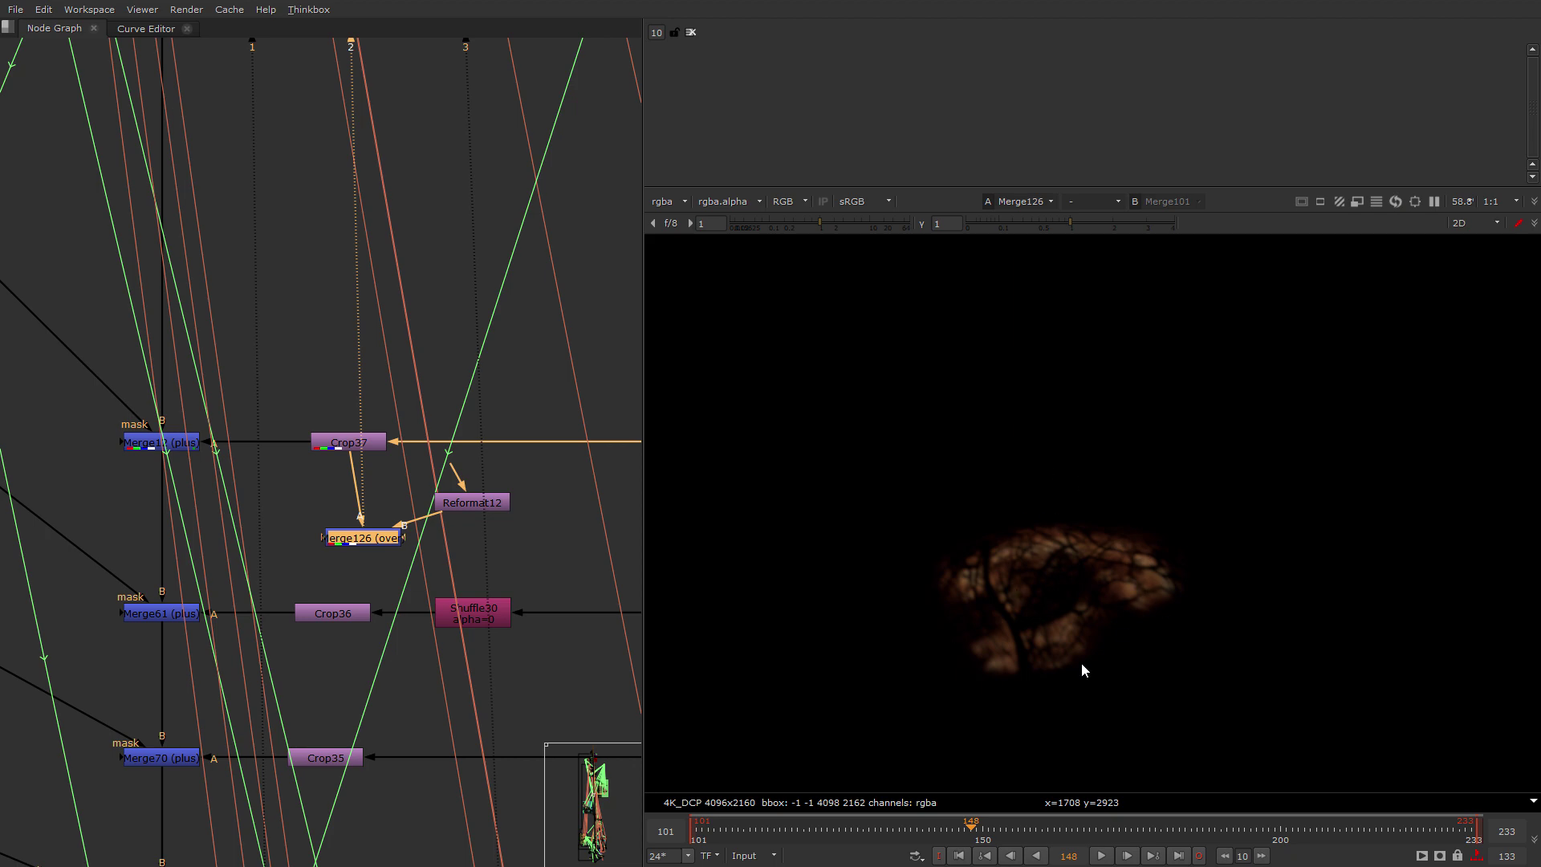
View the Read61 threaded-veins arm image in the UNDERSKIN setup and inspect its vein pattern.
scroll(382, 700, "down", 5)
scroll(365, 610, "up", 3)
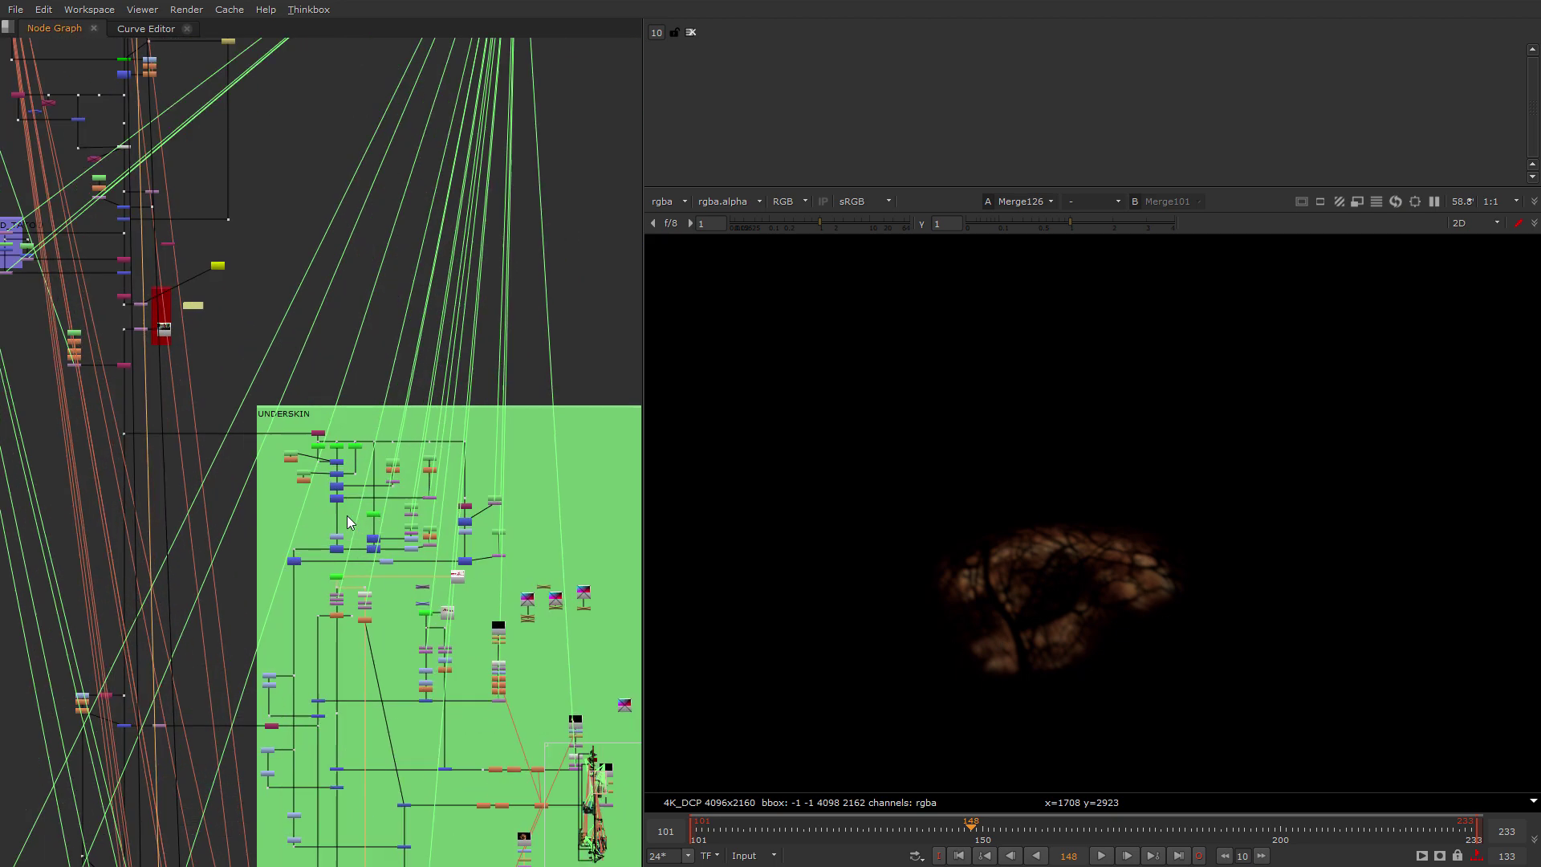
scroll(339, 496, "up", 3)
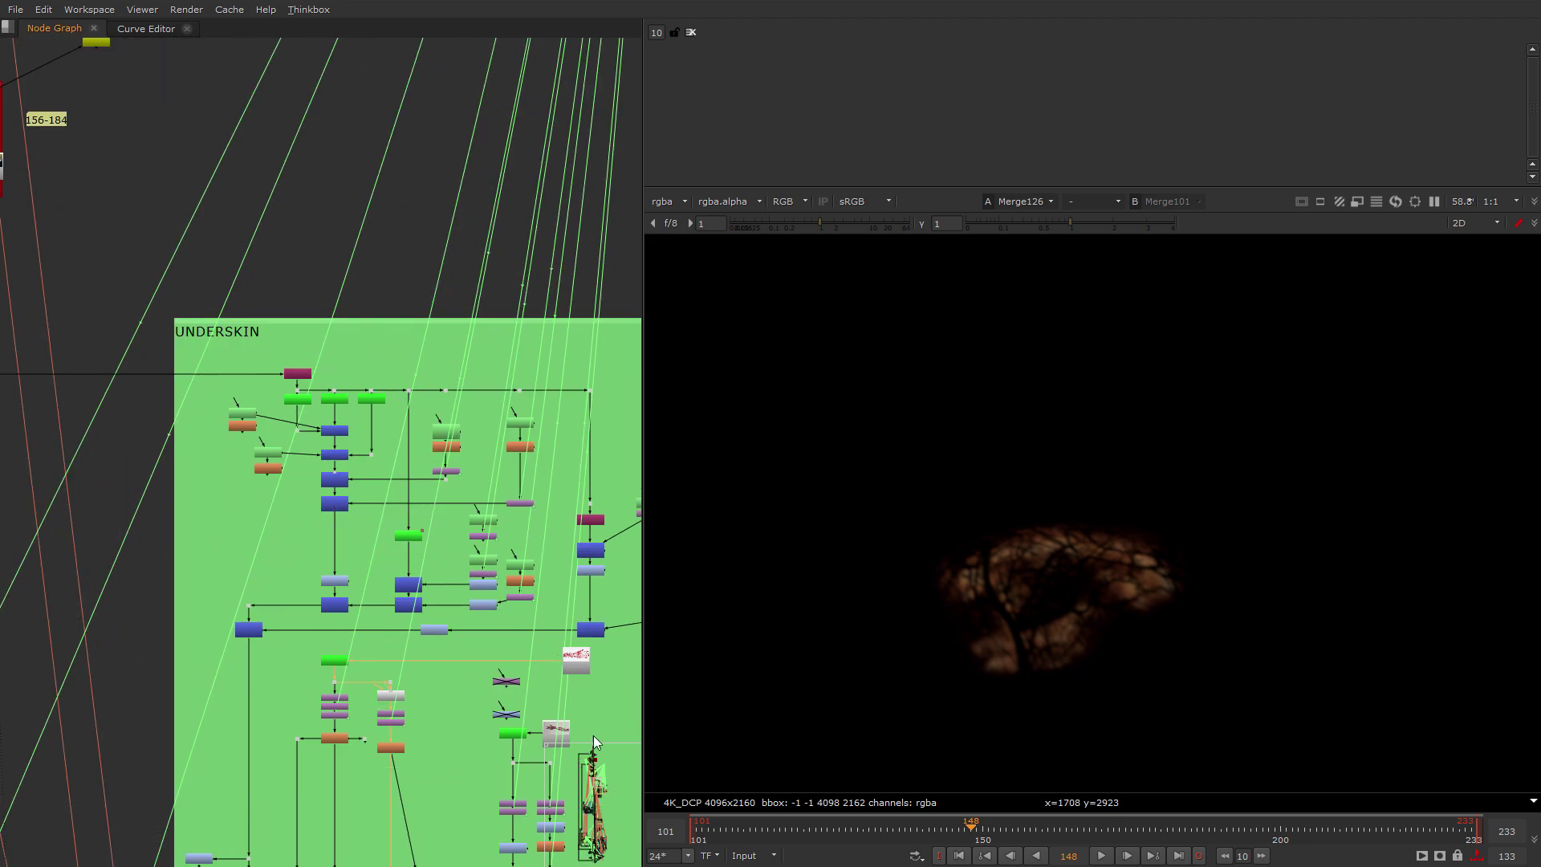
scroll(287, 591, "up", 6)
left_click(325, 610)
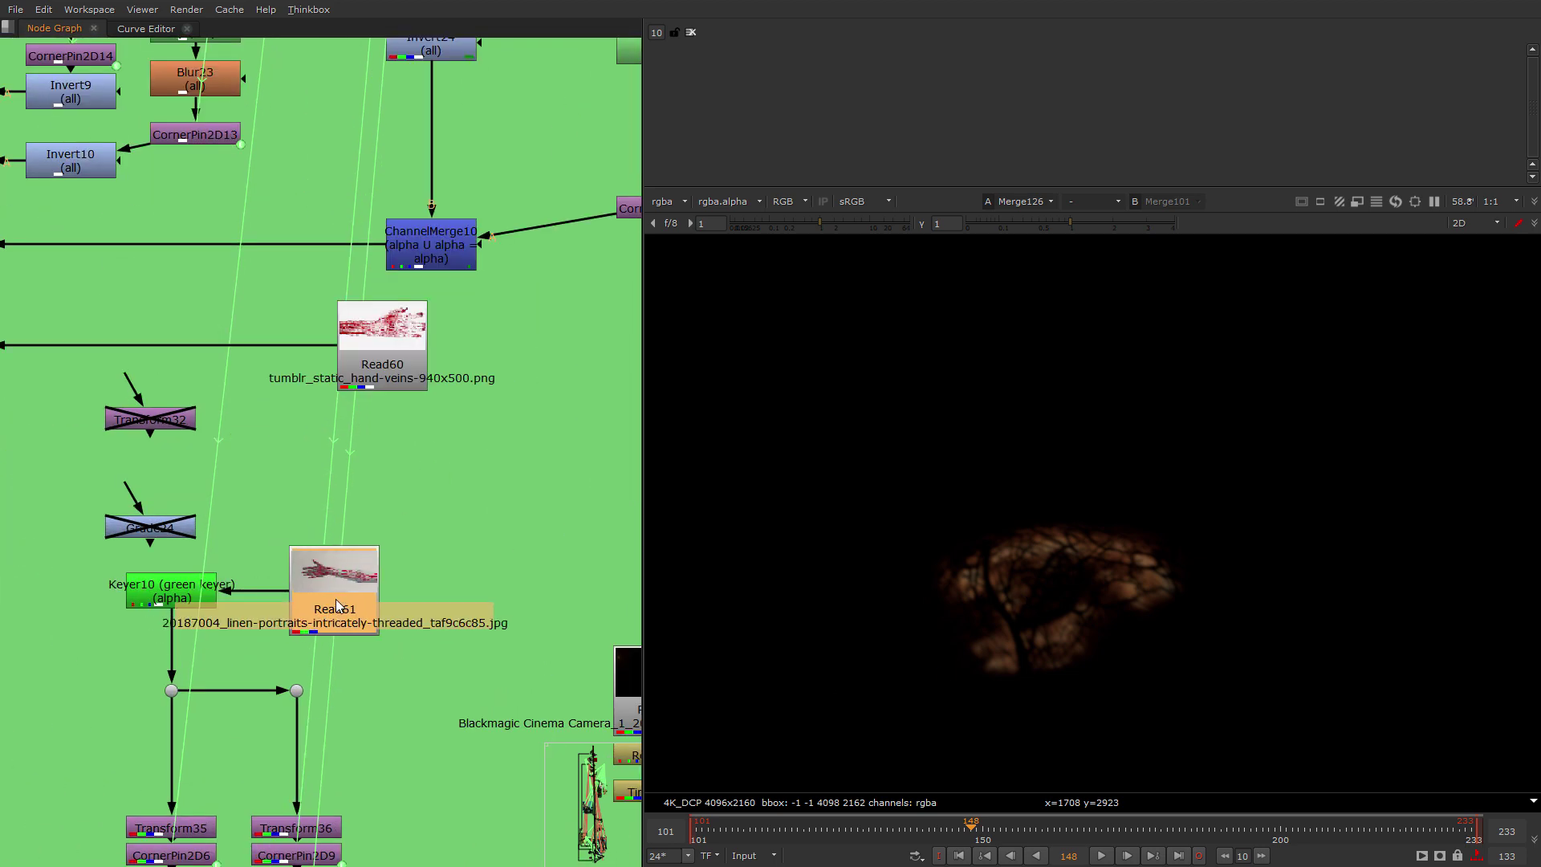
scroll(325, 605, "up", 5)
scroll(301, 594, "down", 2)
key("2")
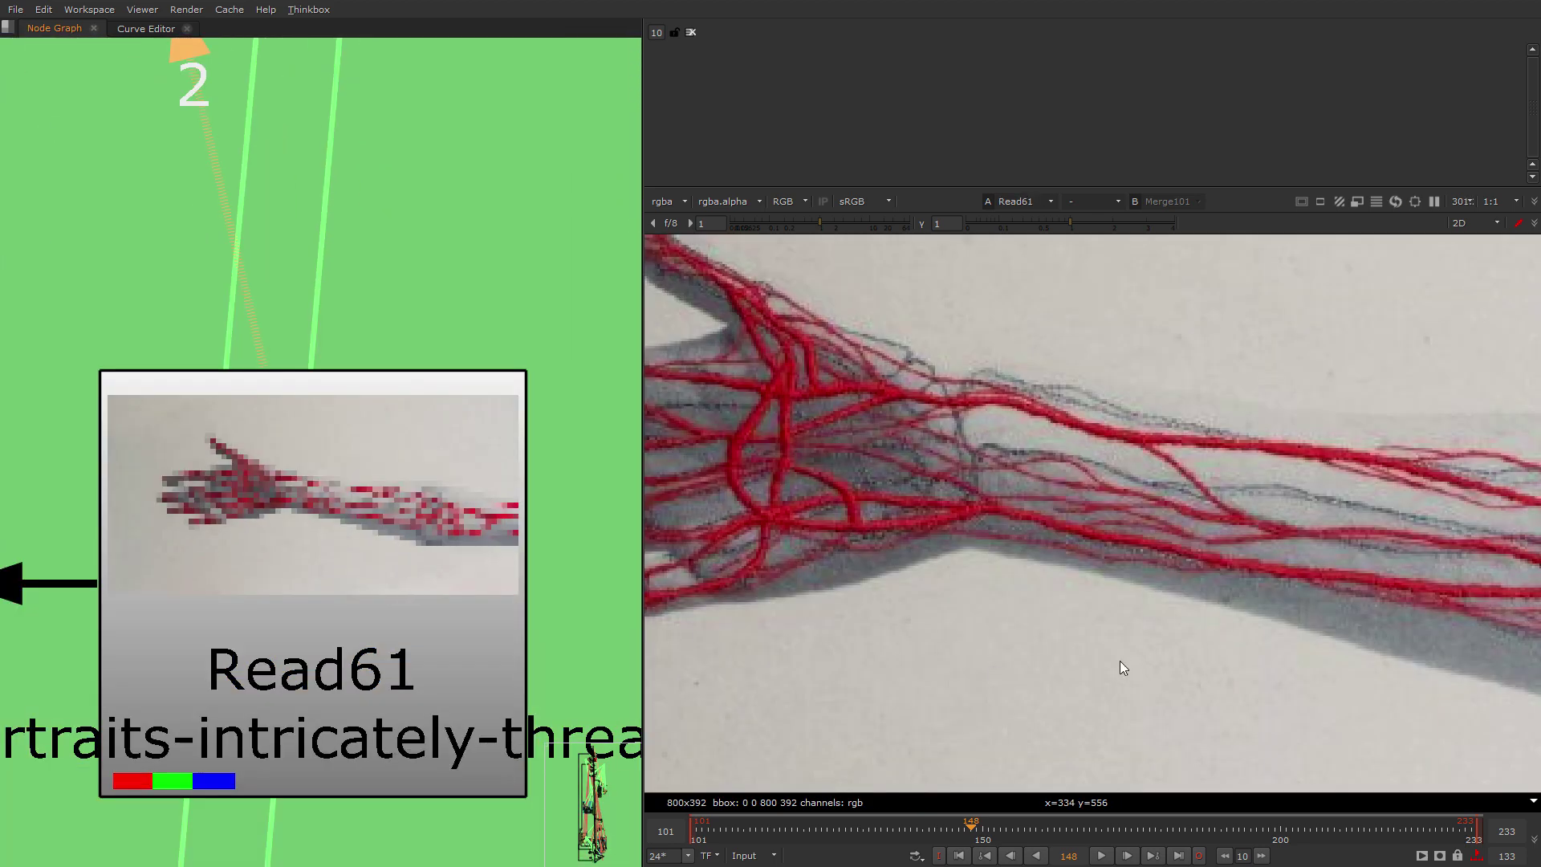
scroll(334, 619, "down", 10)
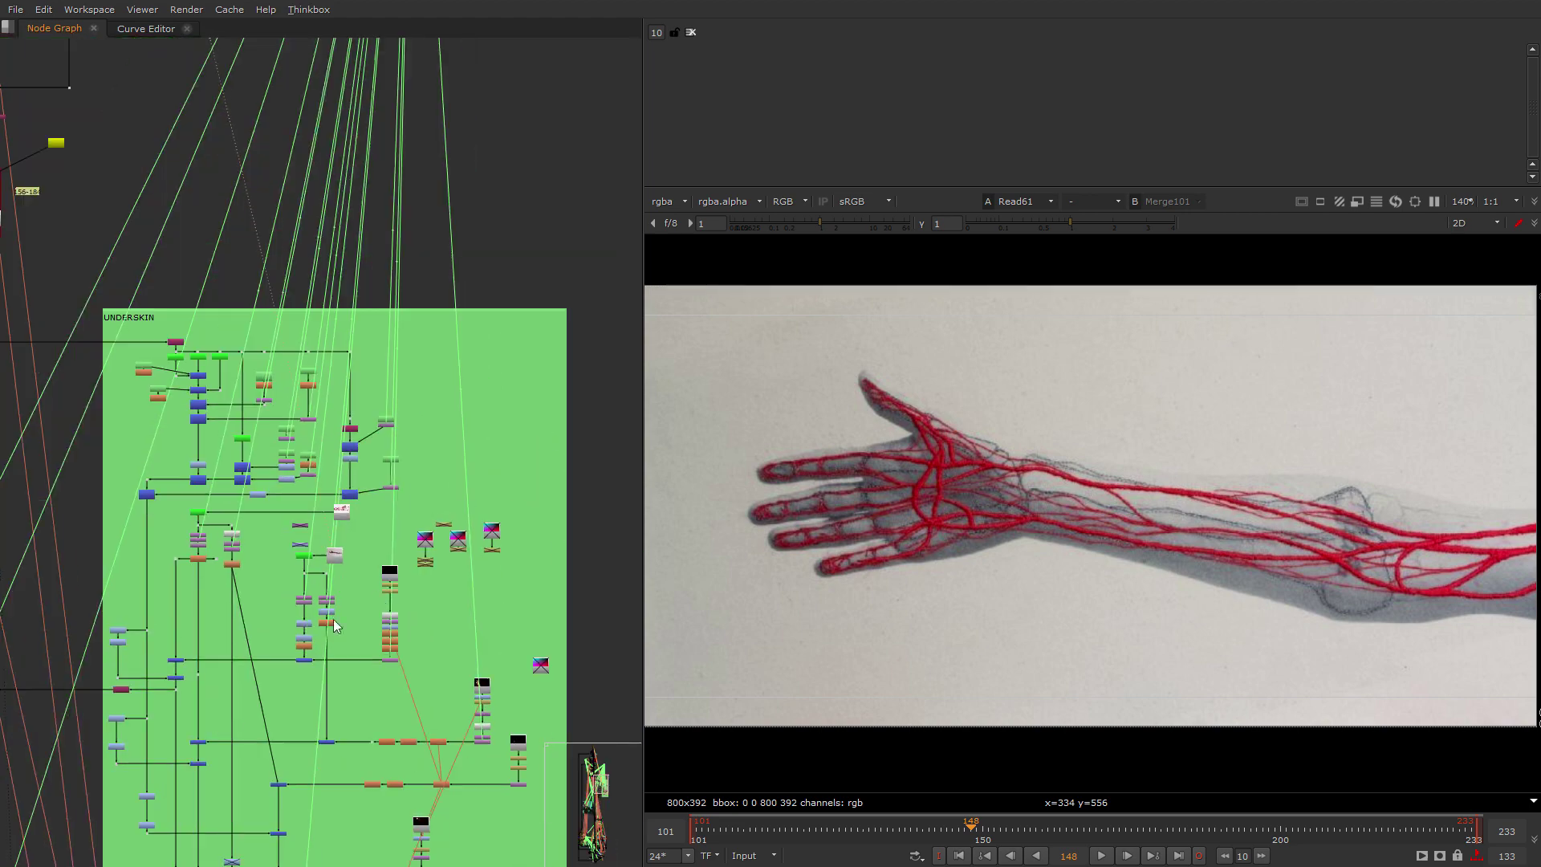
Connect Merge126's A input to Crop36 and view the resulting vein-masked texture.
scroll(446, 426, "up", 1)
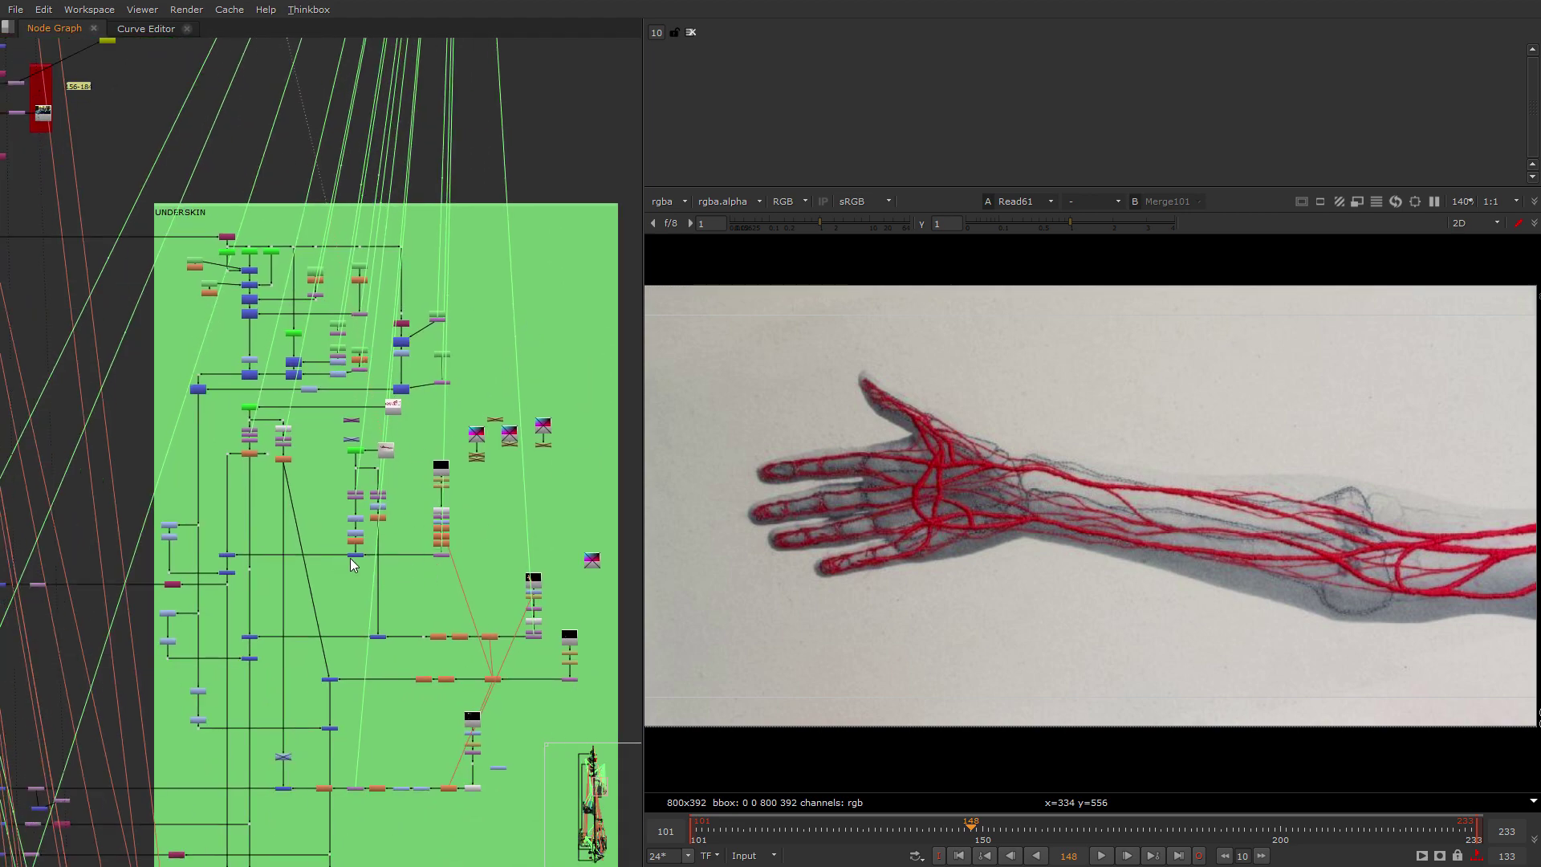
scroll(433, 491, "up", 5)
scroll(160, 596, "down", 7)
scroll(408, 414, "up", 6)
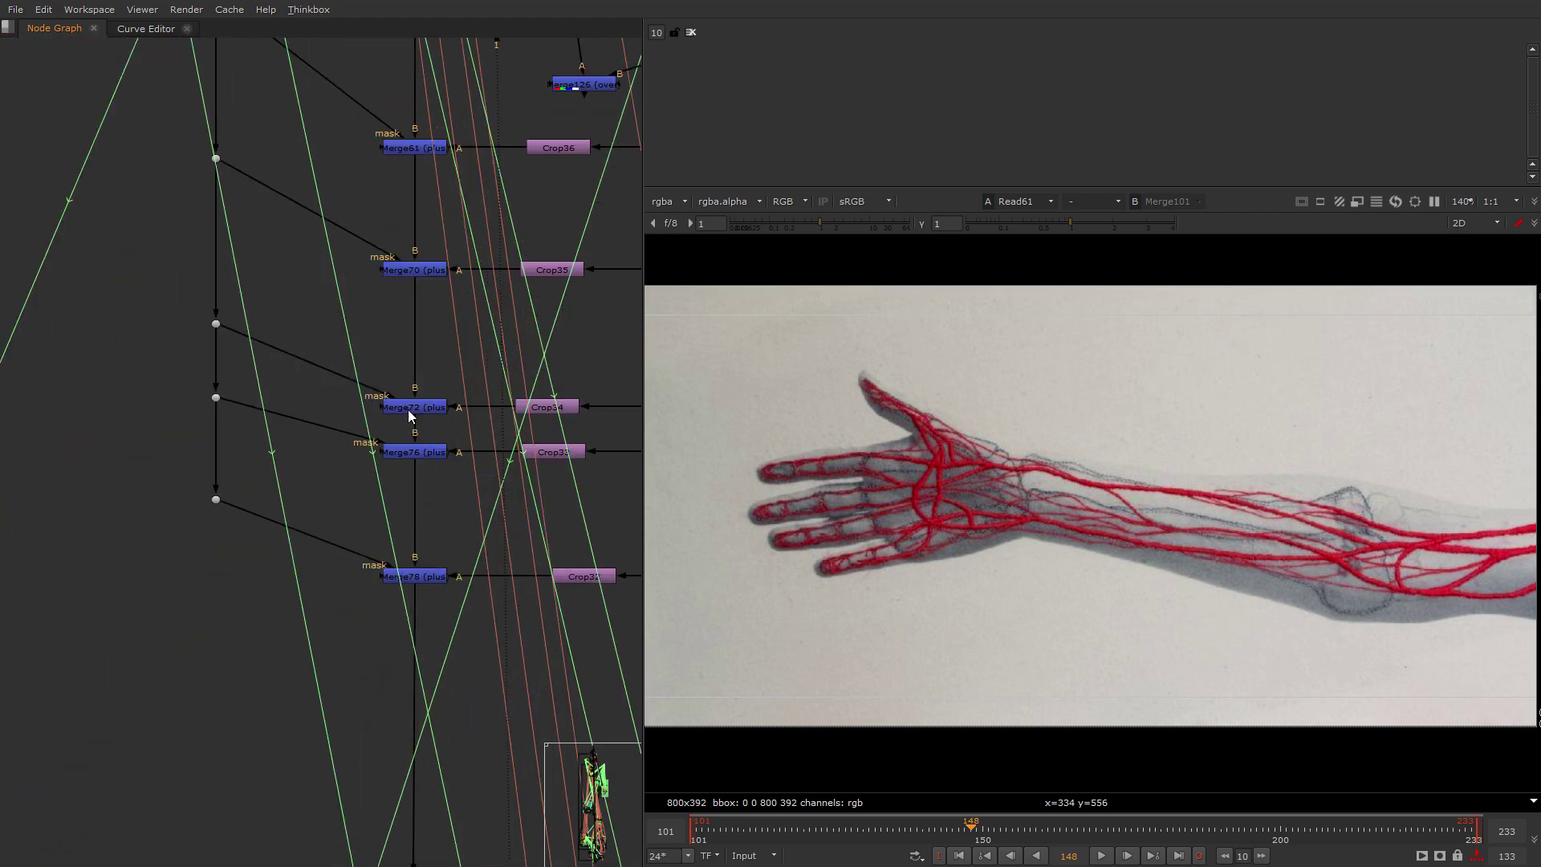
scroll(408, 414, "down", 6)
scroll(418, 459, "up", 7)
left_click(461, 590)
key("2")
scroll(947, 626, "up", 3)
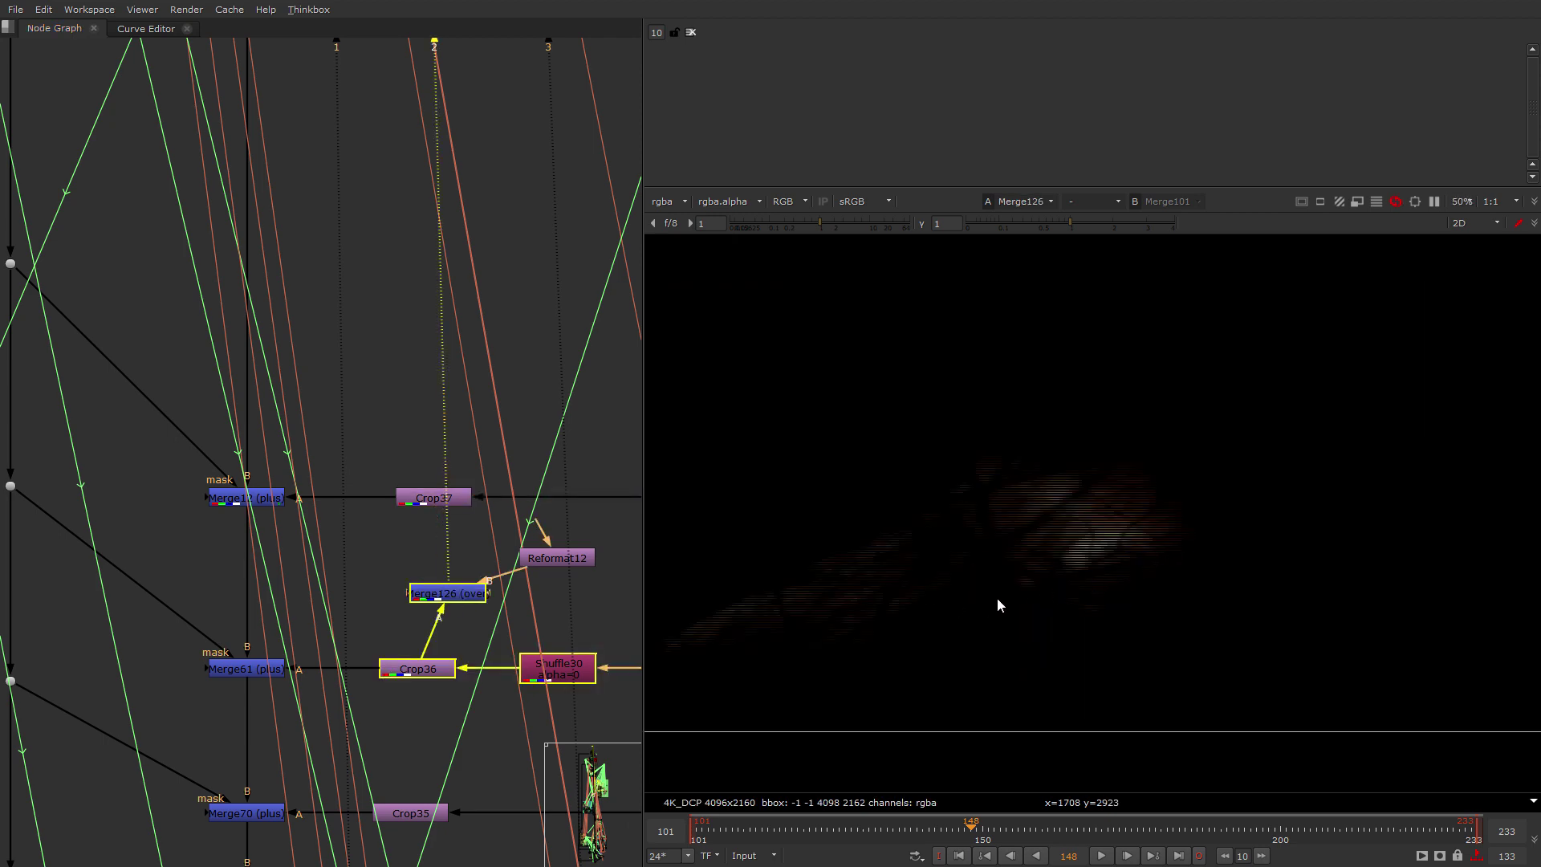
Switch Merge126's A input to Crop35 and view the result at frame 147.
middle_click_drag(302, 617, 375, 433)
left_click_drag(502, 461, 470, 636)
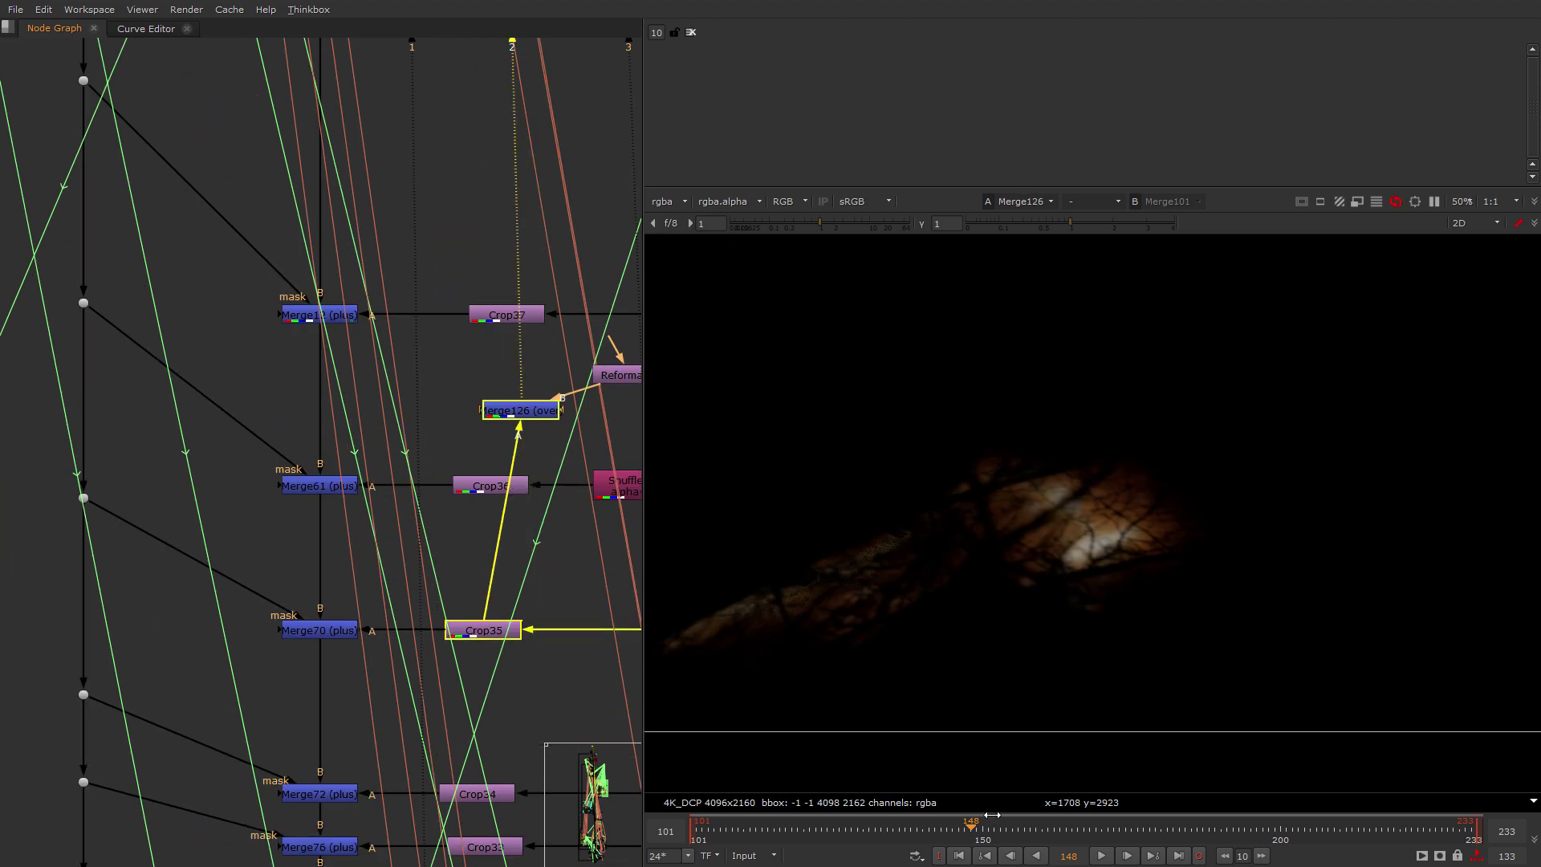
left_click(963, 823)
middle_click_drag(586, 523, 448, 544)
scroll(406, 518, "down", 2)
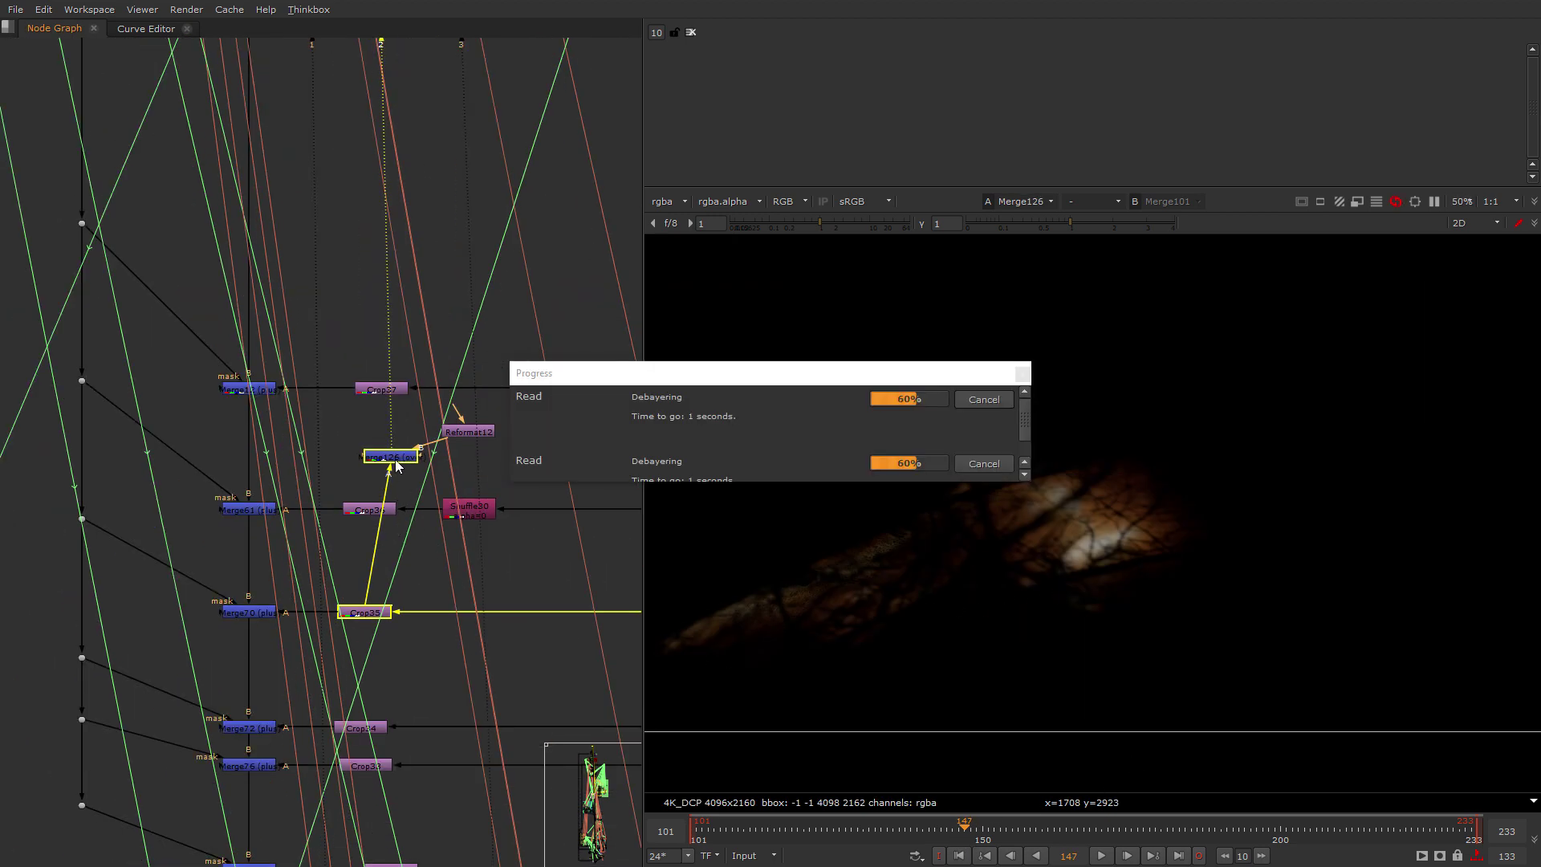
Move Merge126 beside the crop column, switch its A input to Crop34, and view the spark texture.
left_click_drag(389, 460, 532, 584)
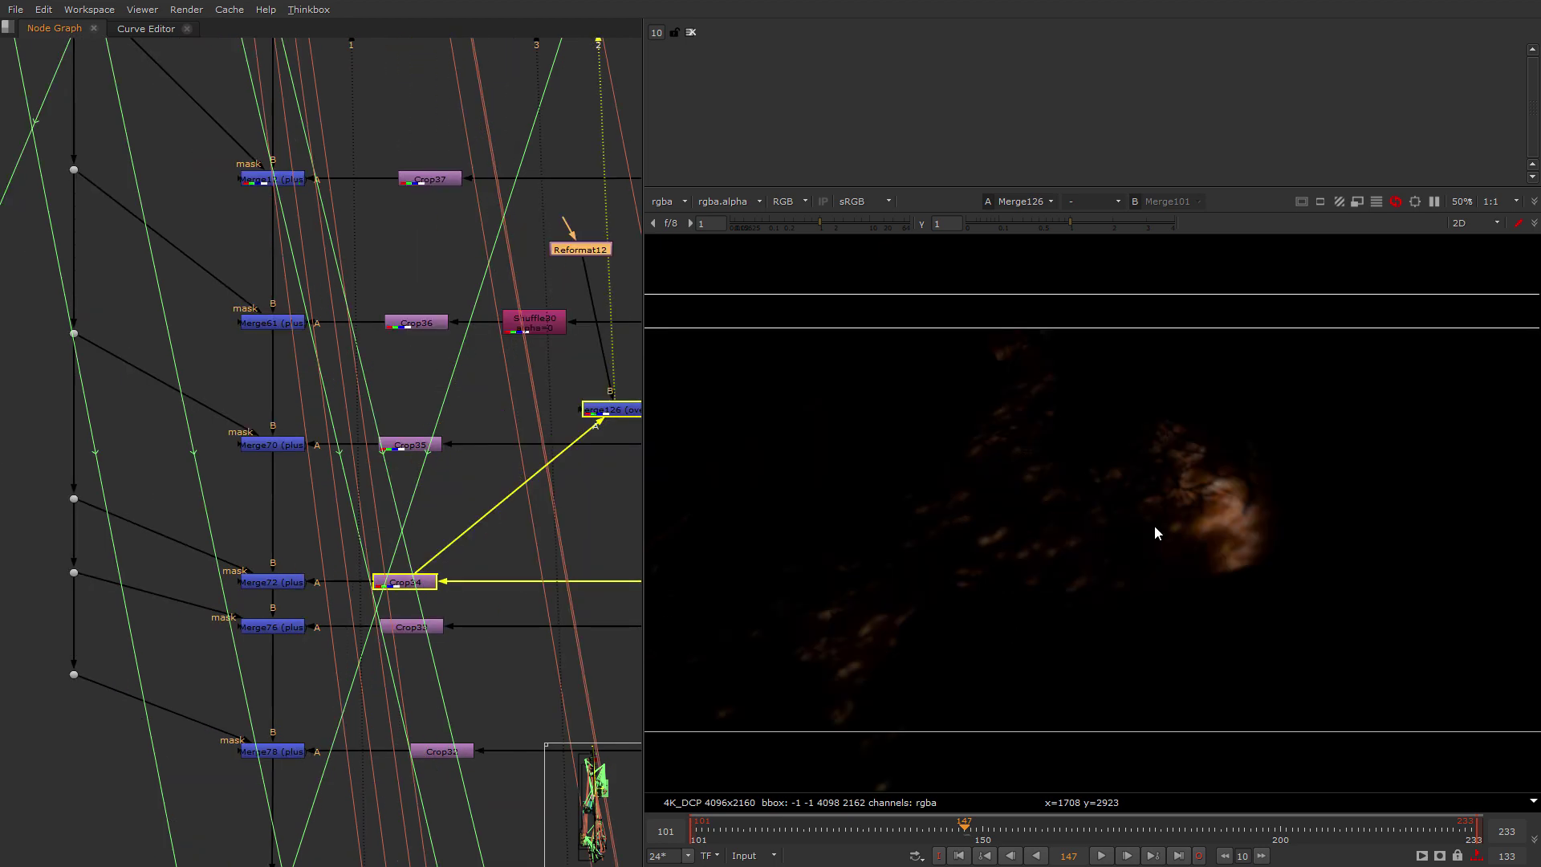
scroll(520, 721, "up", 1)
middle_click_drag(519, 721, 254, 740)
scroll(265, 729, "down", 3)
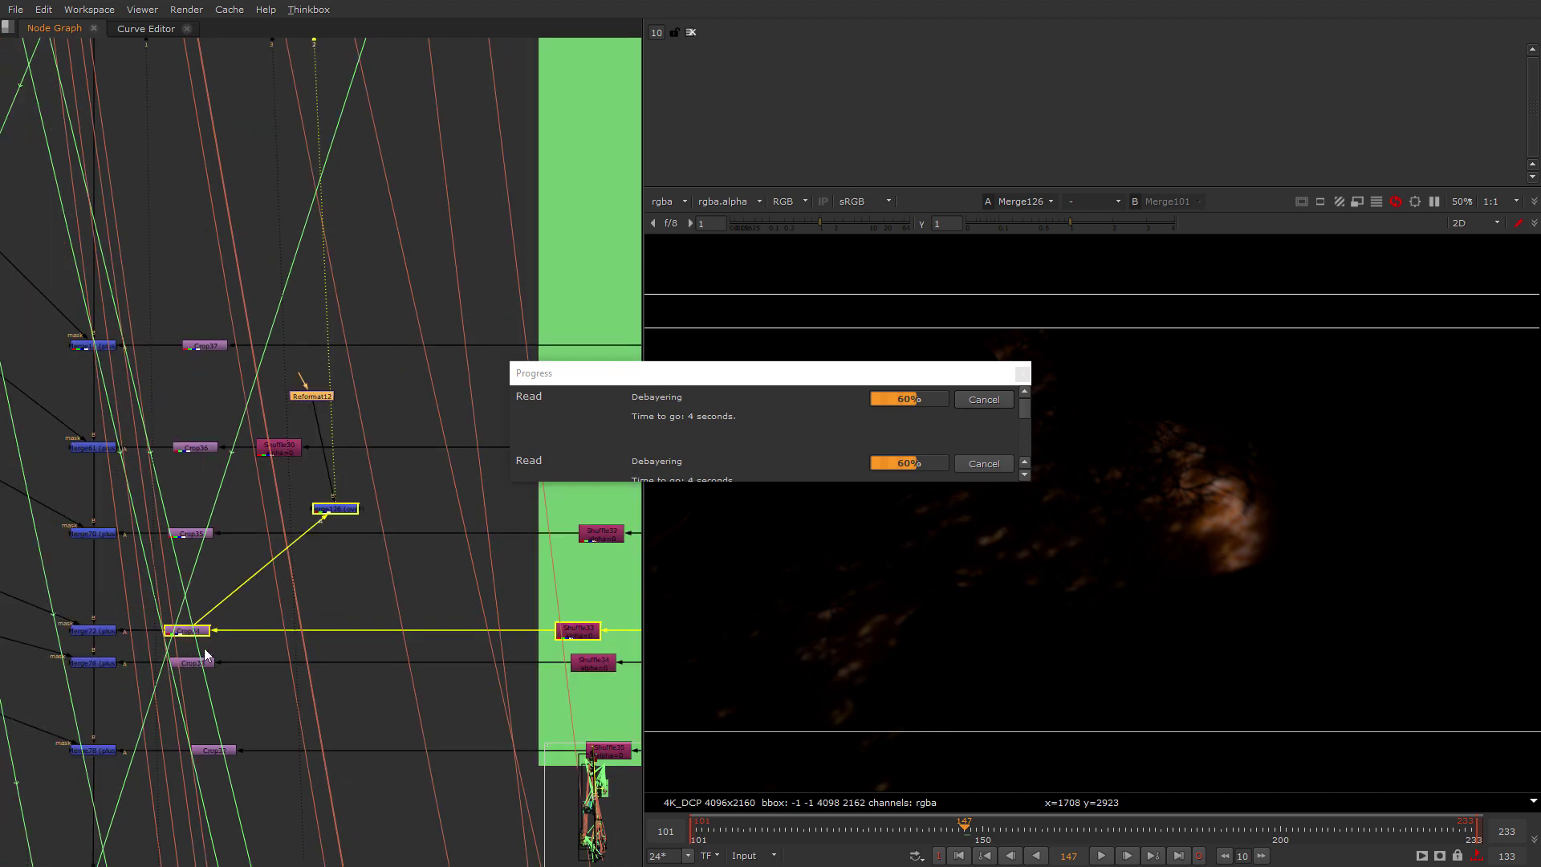
View Dot149 in the mask chain beside the plus merges and trace it up to Grade61, FilterErode30 and Blur69.
scroll(204, 642, "up", 2)
middle_click_drag(202, 624, 292, 523)
left_click_drag(288, 521, 282, 531)
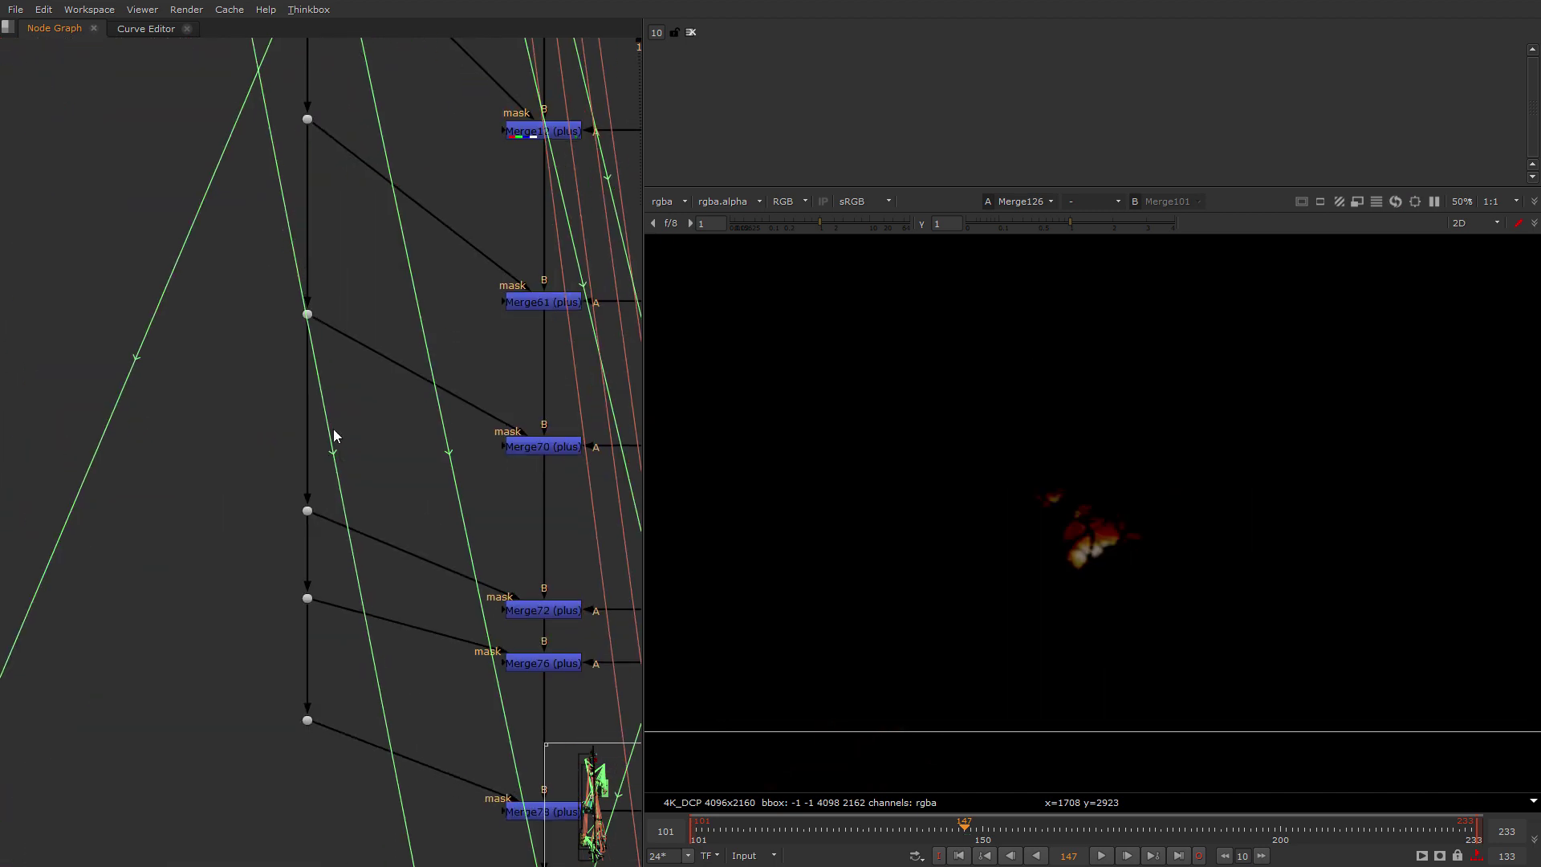
left_click_drag(368, 656, 173, 762)
key("2")
middle_click_drag(302, 532, 296, 753)
scroll(295, 753, "down", 8)
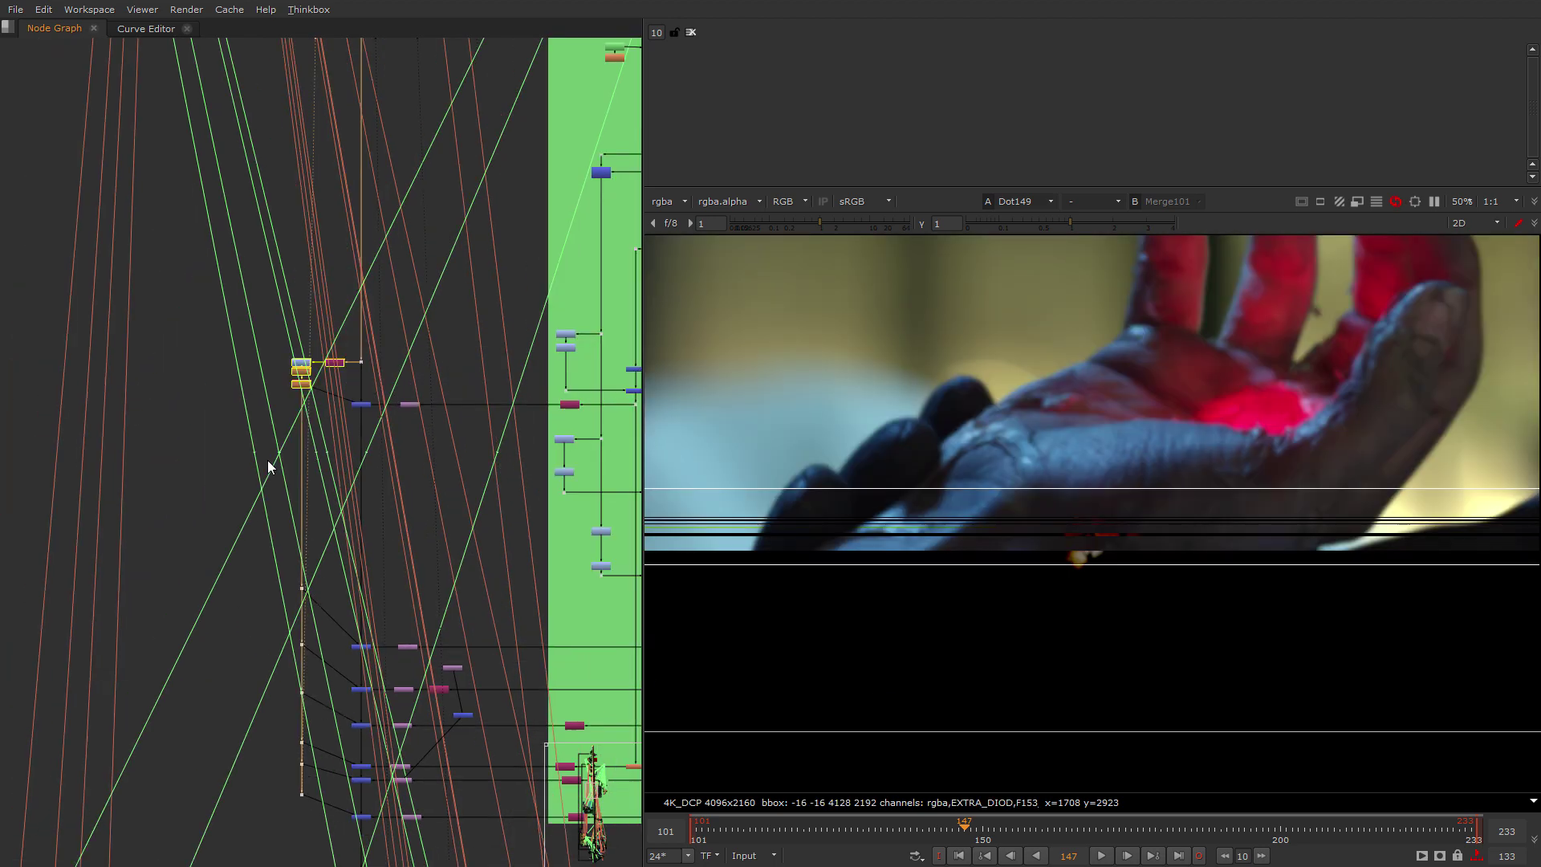
middle_click_drag(267, 460, 293, 449)
scroll(406, 350, "up", 8)
middle_click_drag(299, 385, 272, 326)
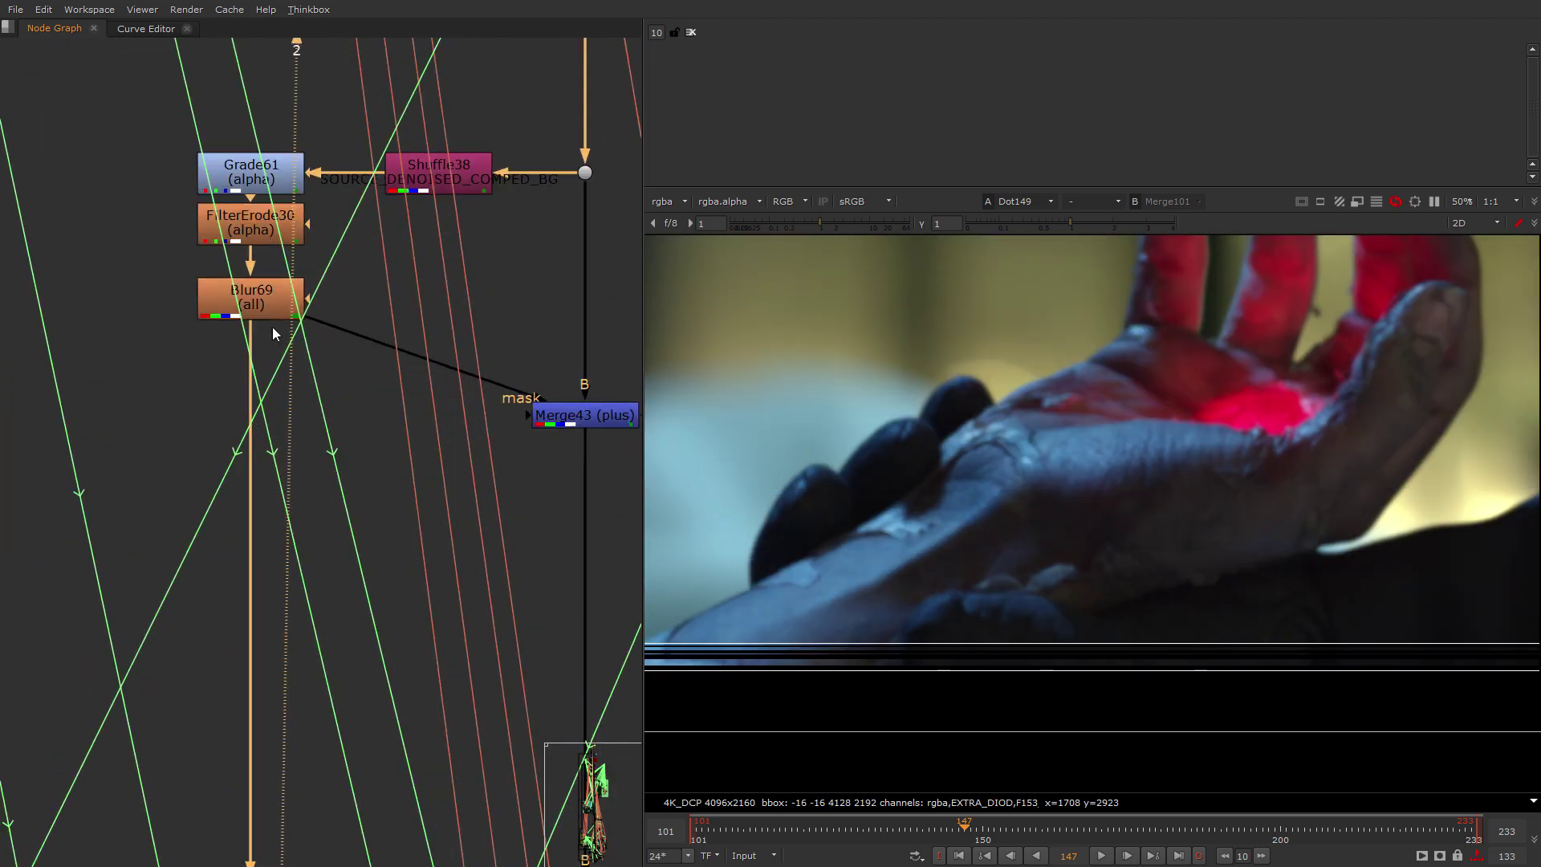
Inspect the hand matte in Dot149's alpha channel across the full frame, and return the viewer to colour.
key("a")
scroll(819, 614, "down", 2)
middle_click_drag(818, 614, 920, 603)
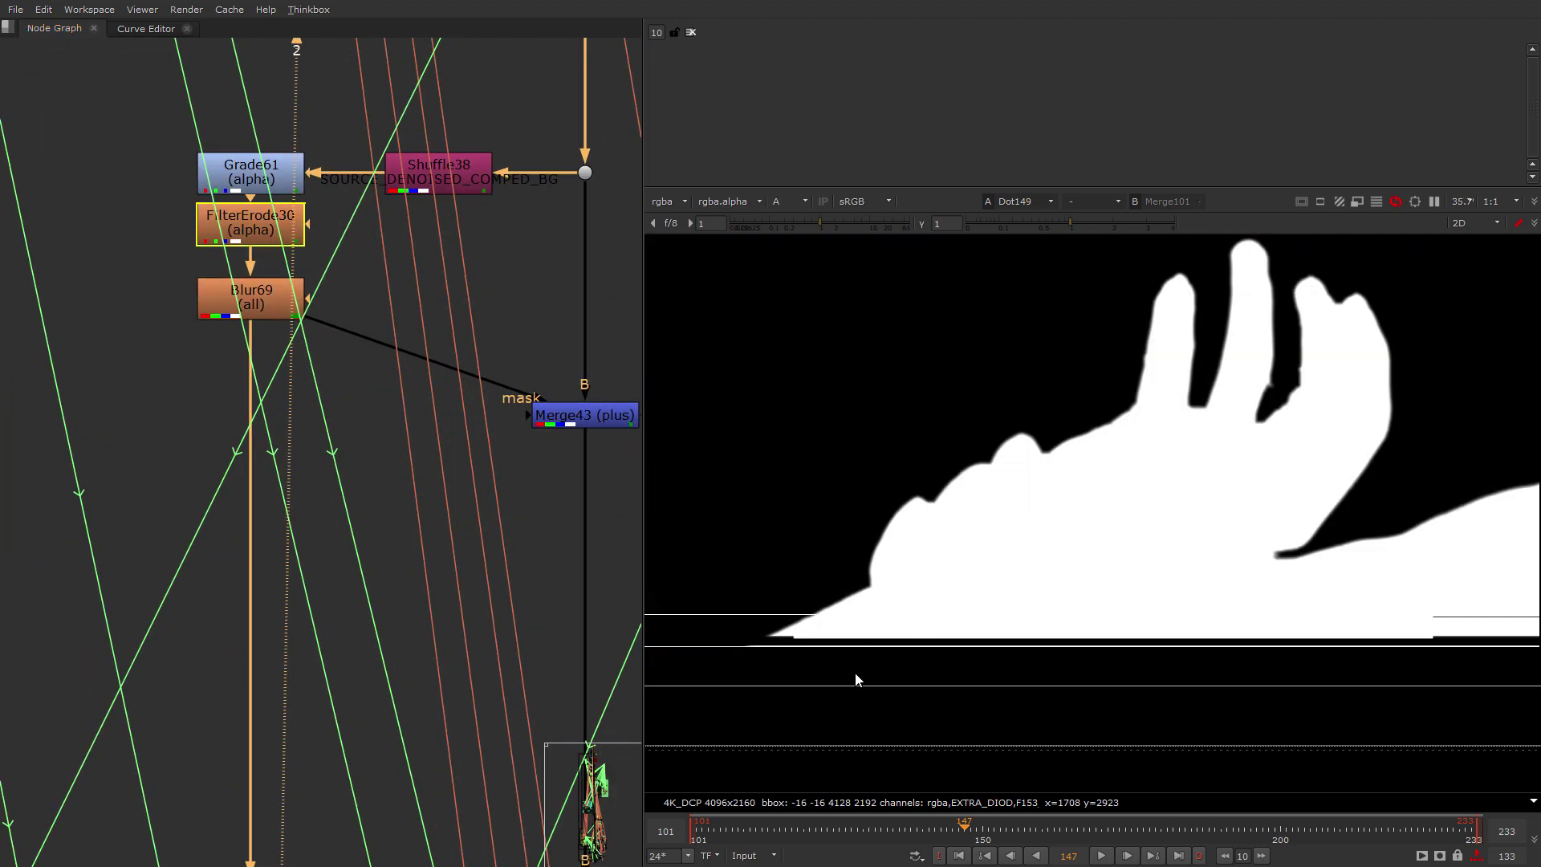
scroll(904, 600, "down", 1)
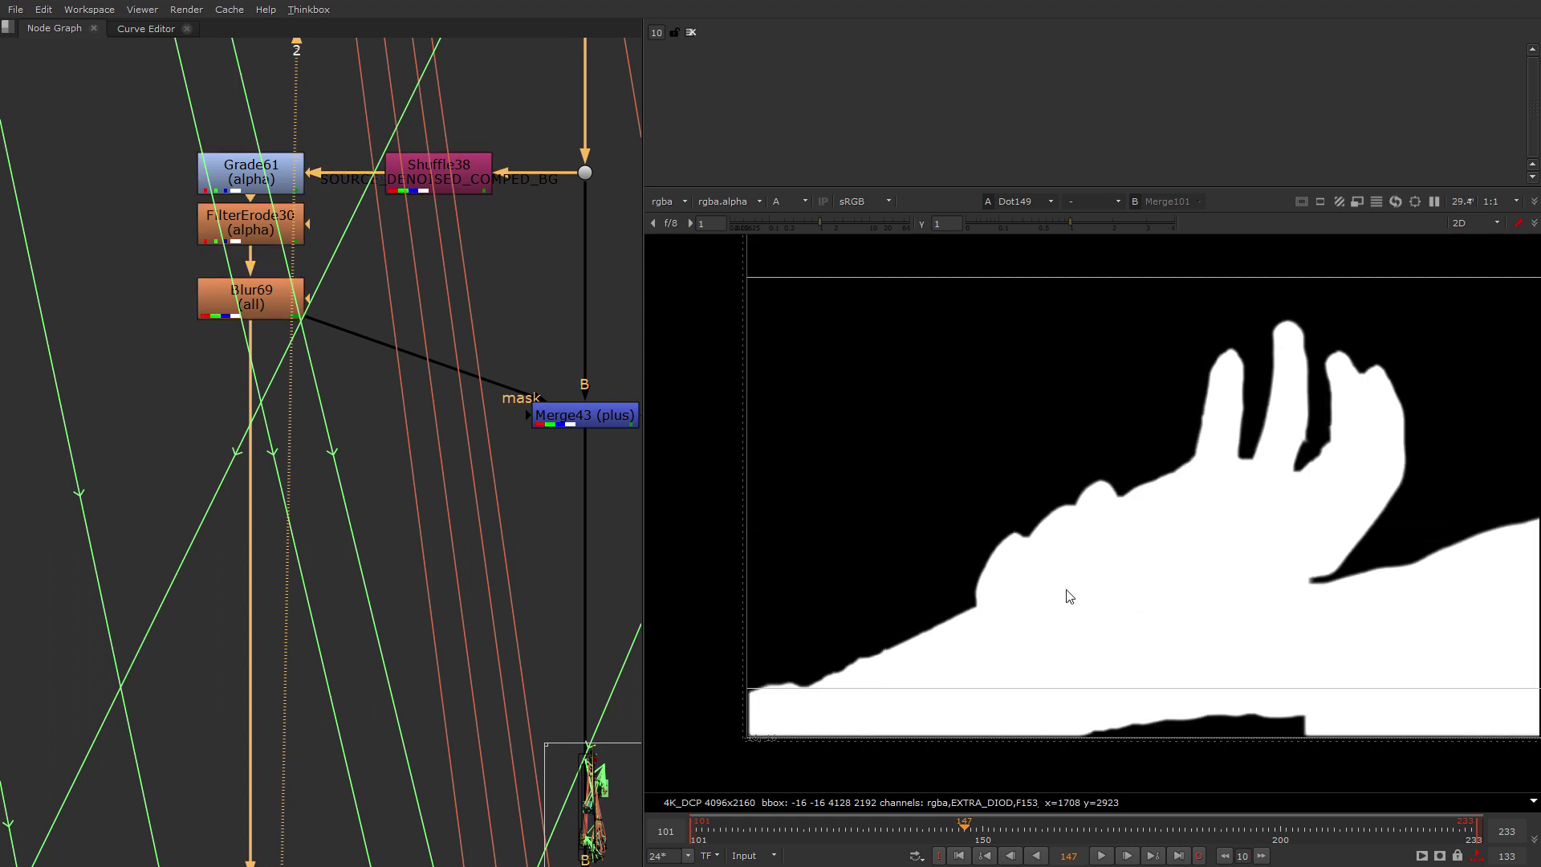
key("a")
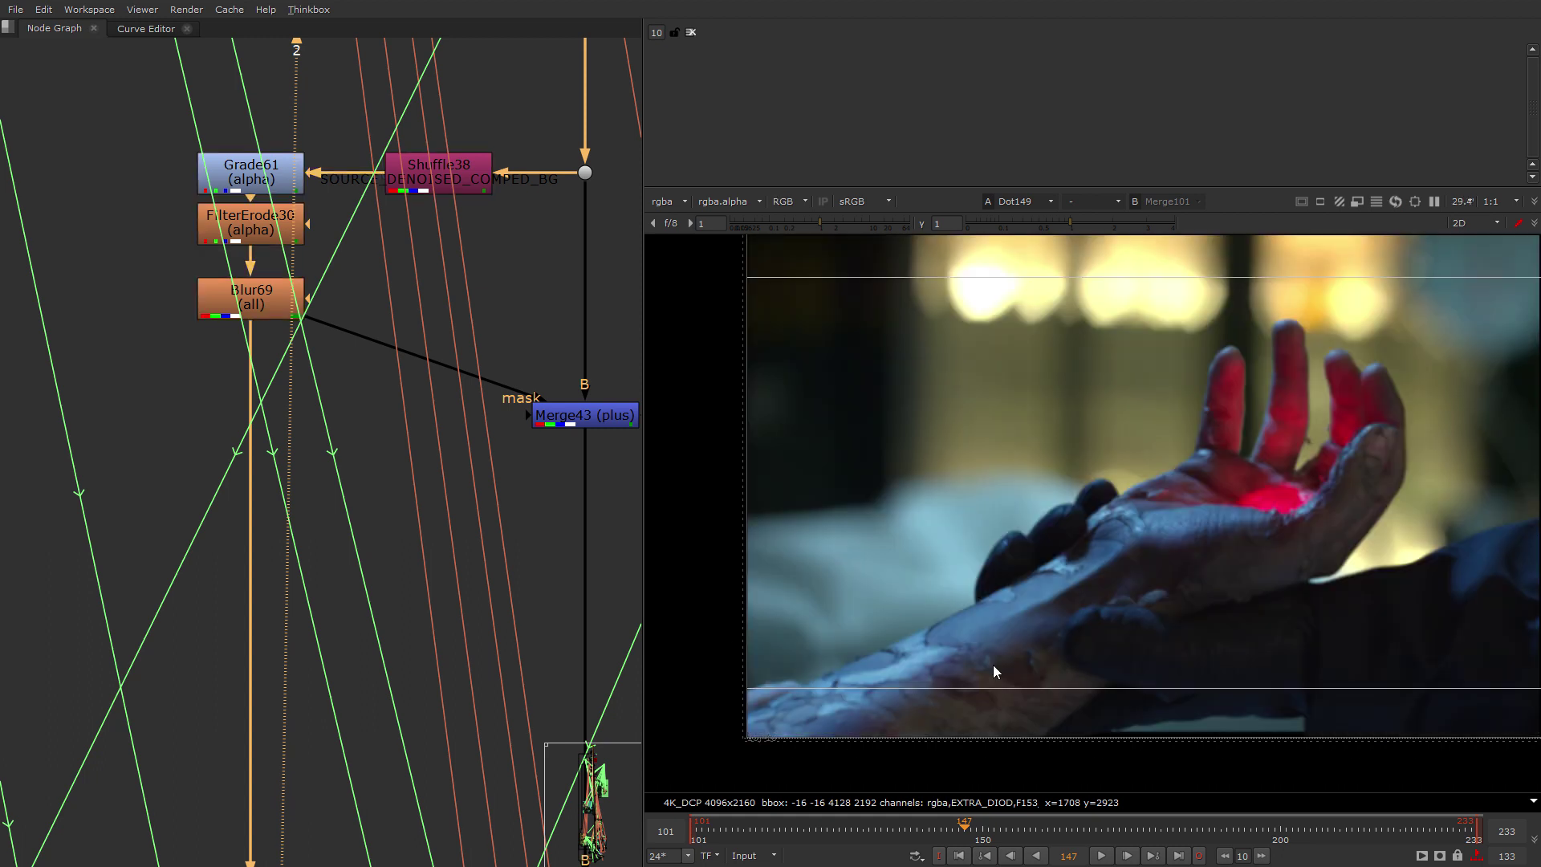
View Merge78 at the end of the plus-merge column to check the textures combined over the hand.
scroll(372, 546, "down", 7)
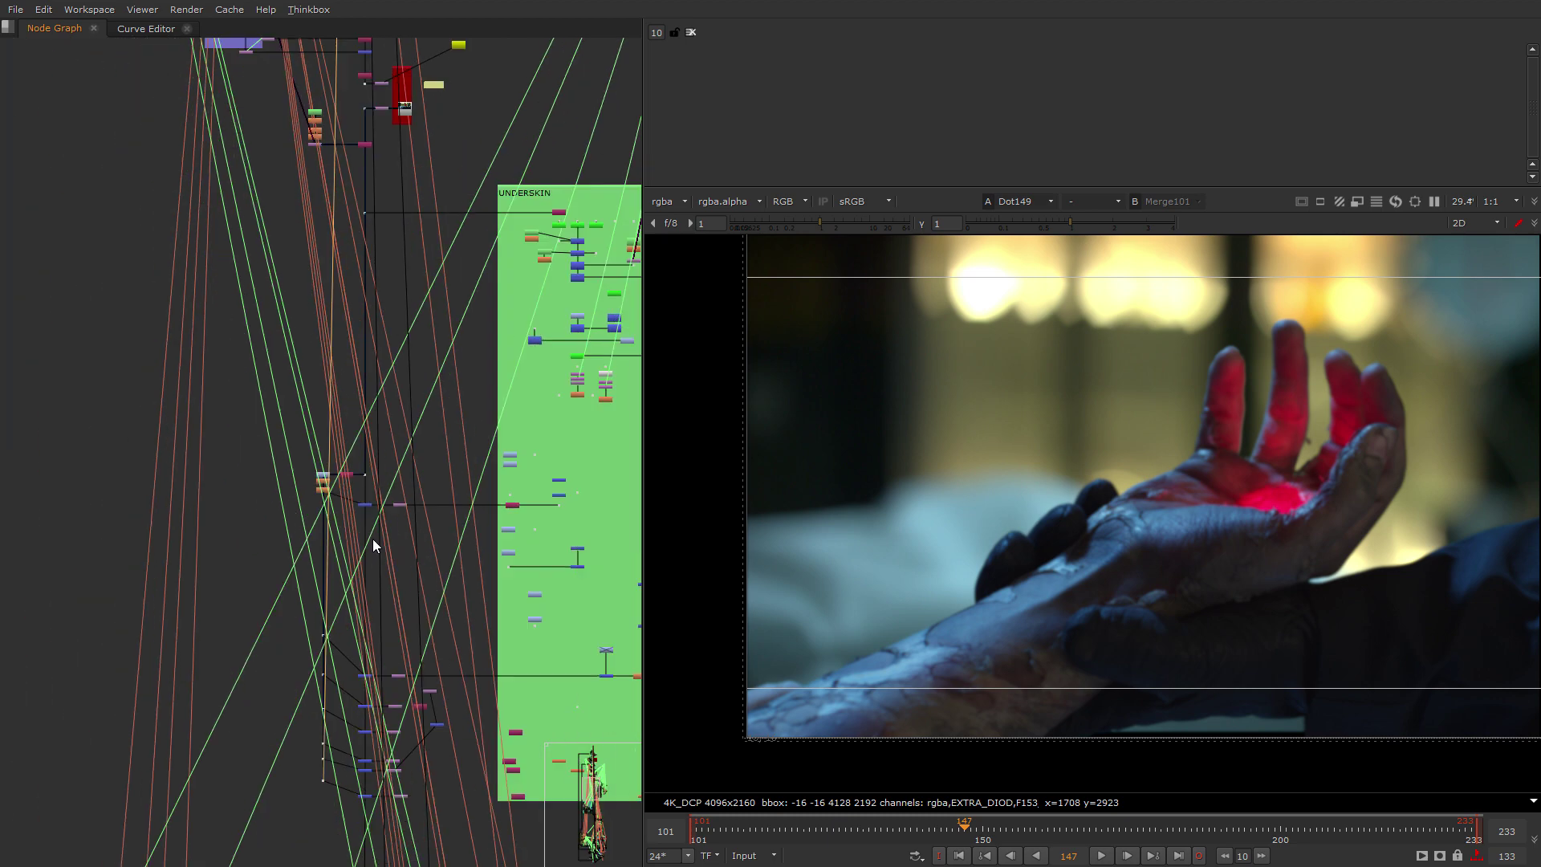
middle_click_drag(372, 802, 380, 556)
scroll(380, 556, "up", 7)
left_click(361, 578)
key("2")
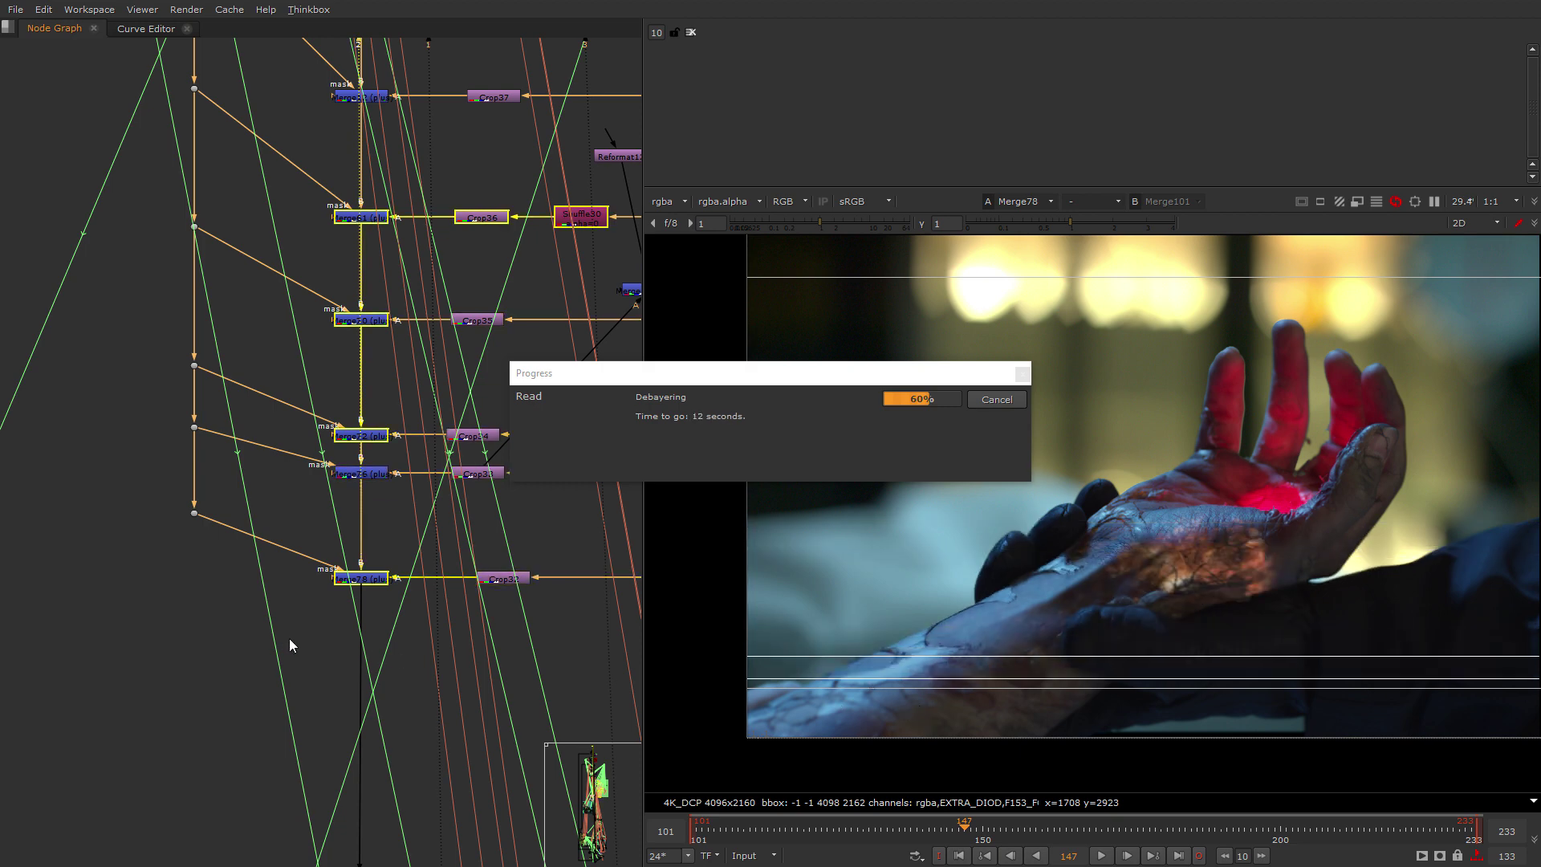
Go down to the teal backdrop setup and view its Read40 spark footage.
scroll(461, 716, "down", 2)
middle_click_drag(461, 716, 430, 425)
scroll(414, 736, "down", 1)
scroll(414, 735, "down", 2)
middle_click_drag(414, 736, 487, 300)
scroll(464, 574, "up", 4)
left_click(244, 308)
key("1")
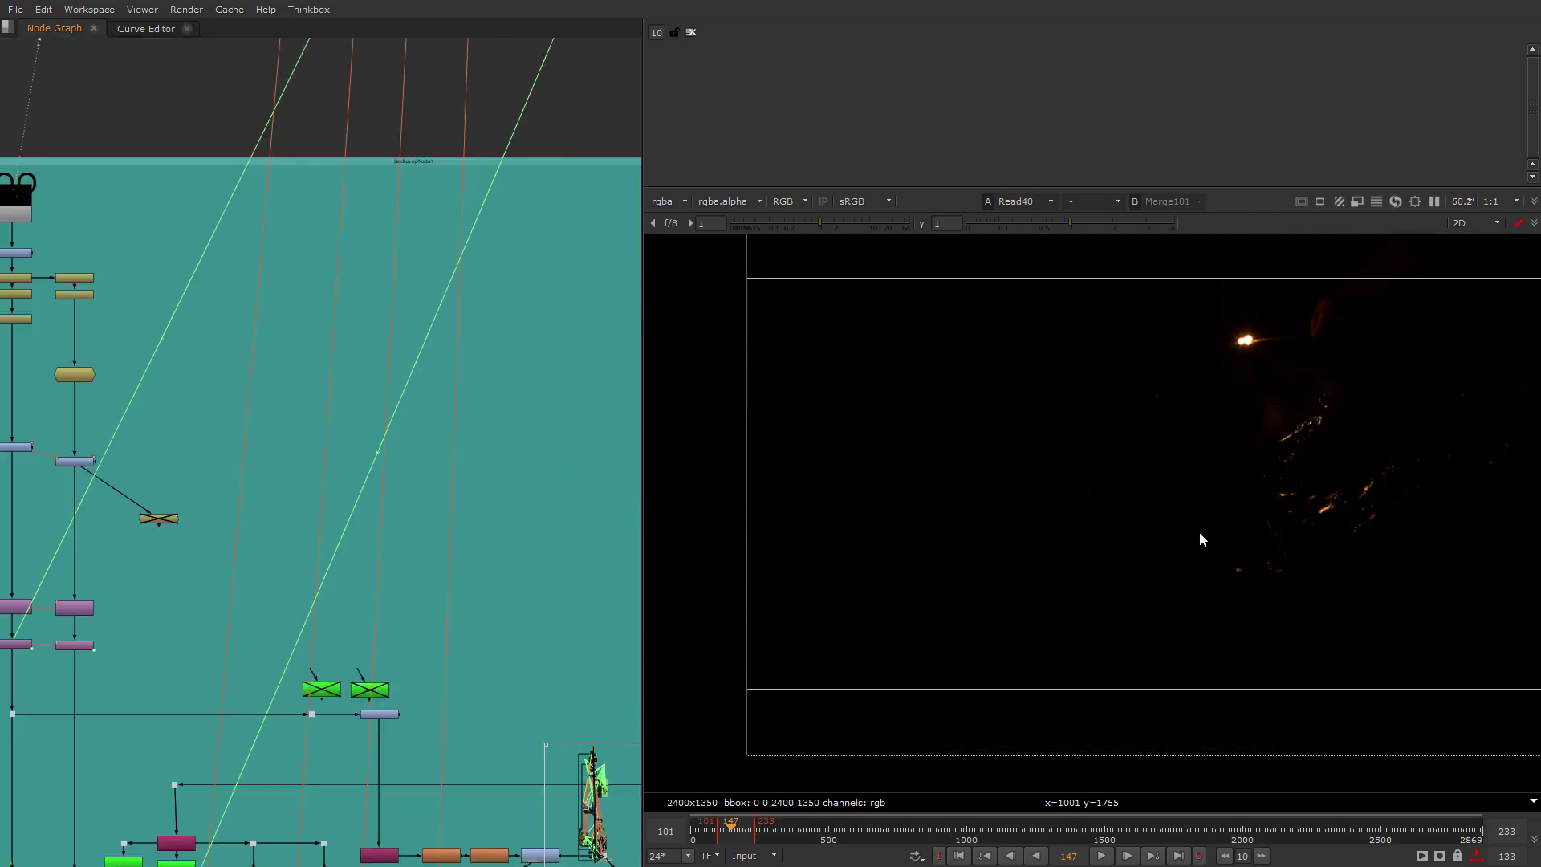
Frame the Read40 spark footage and scrub it from frame 147 through 930 and 1740 to 2251.
scroll(1202, 536, "down", 3)
middle_click_drag(1212, 541, 1097, 571)
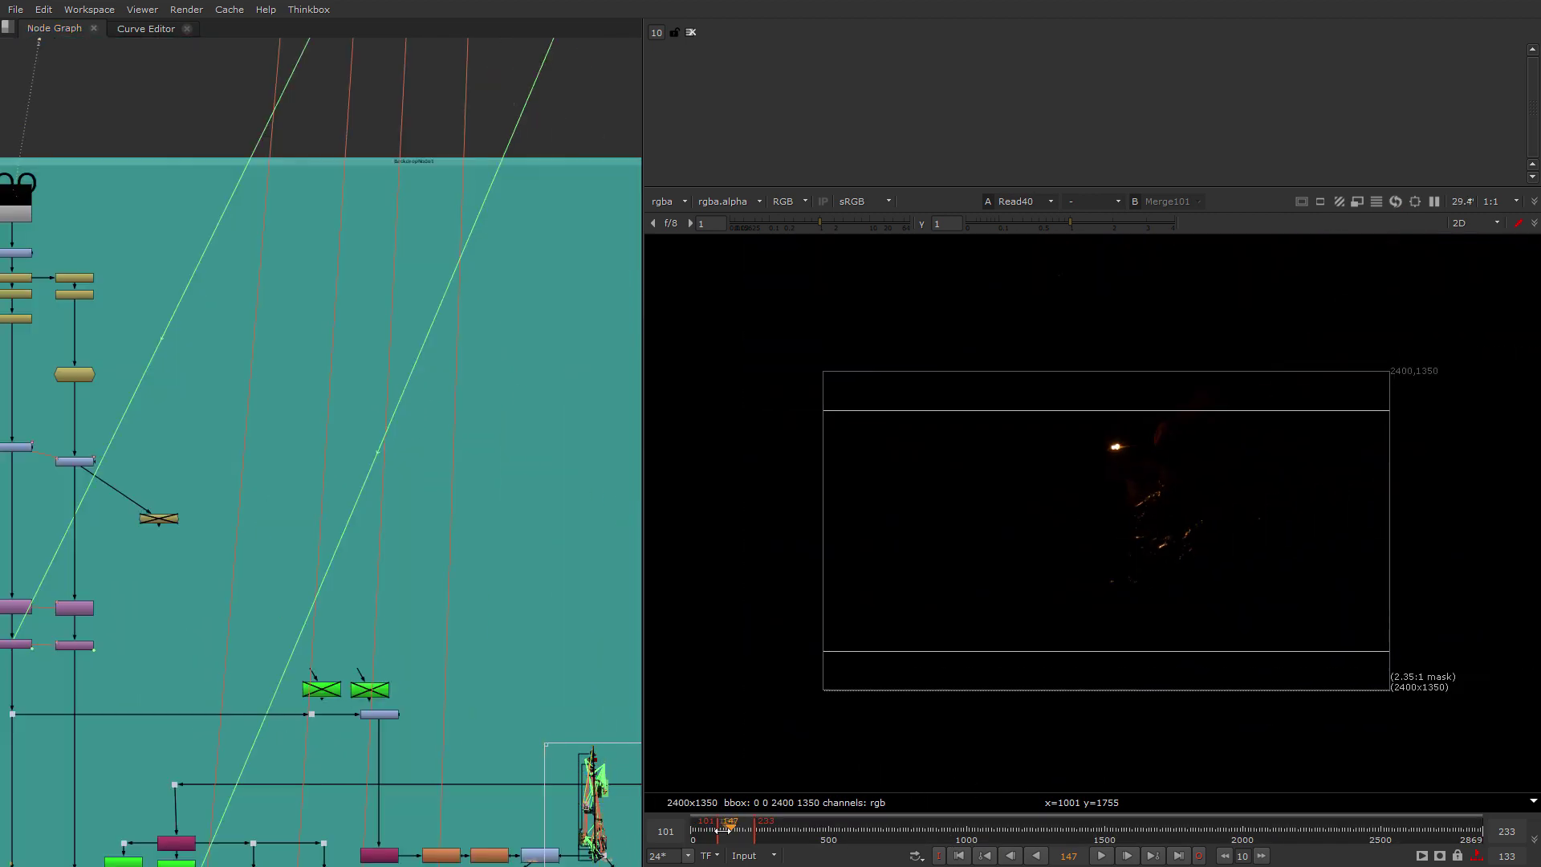
scroll(1177, 562, "up", 2)
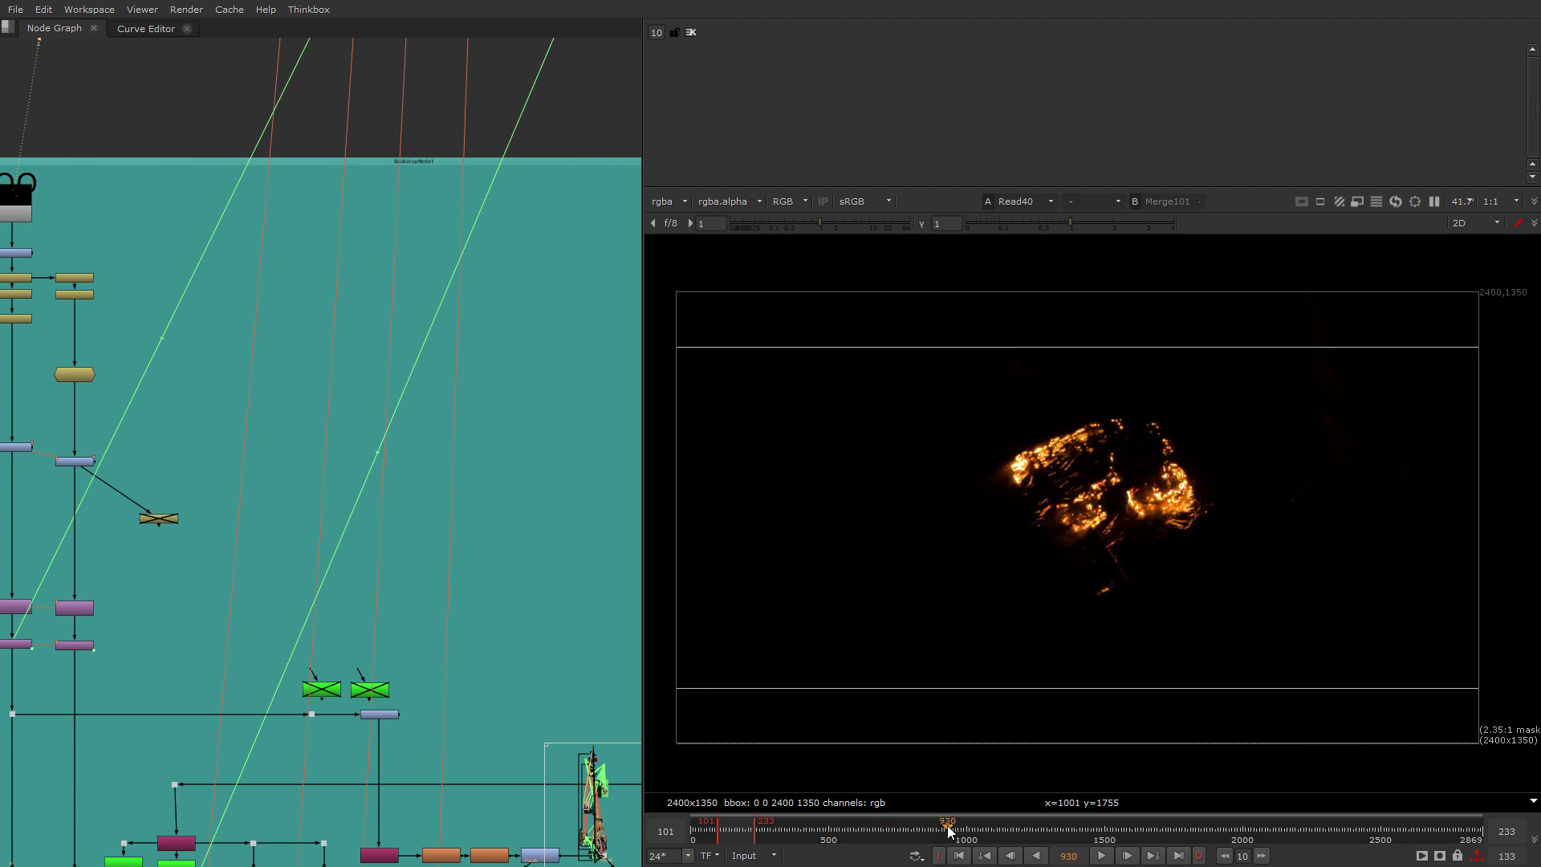
left_click_drag(1004, 834, 1077, 843)
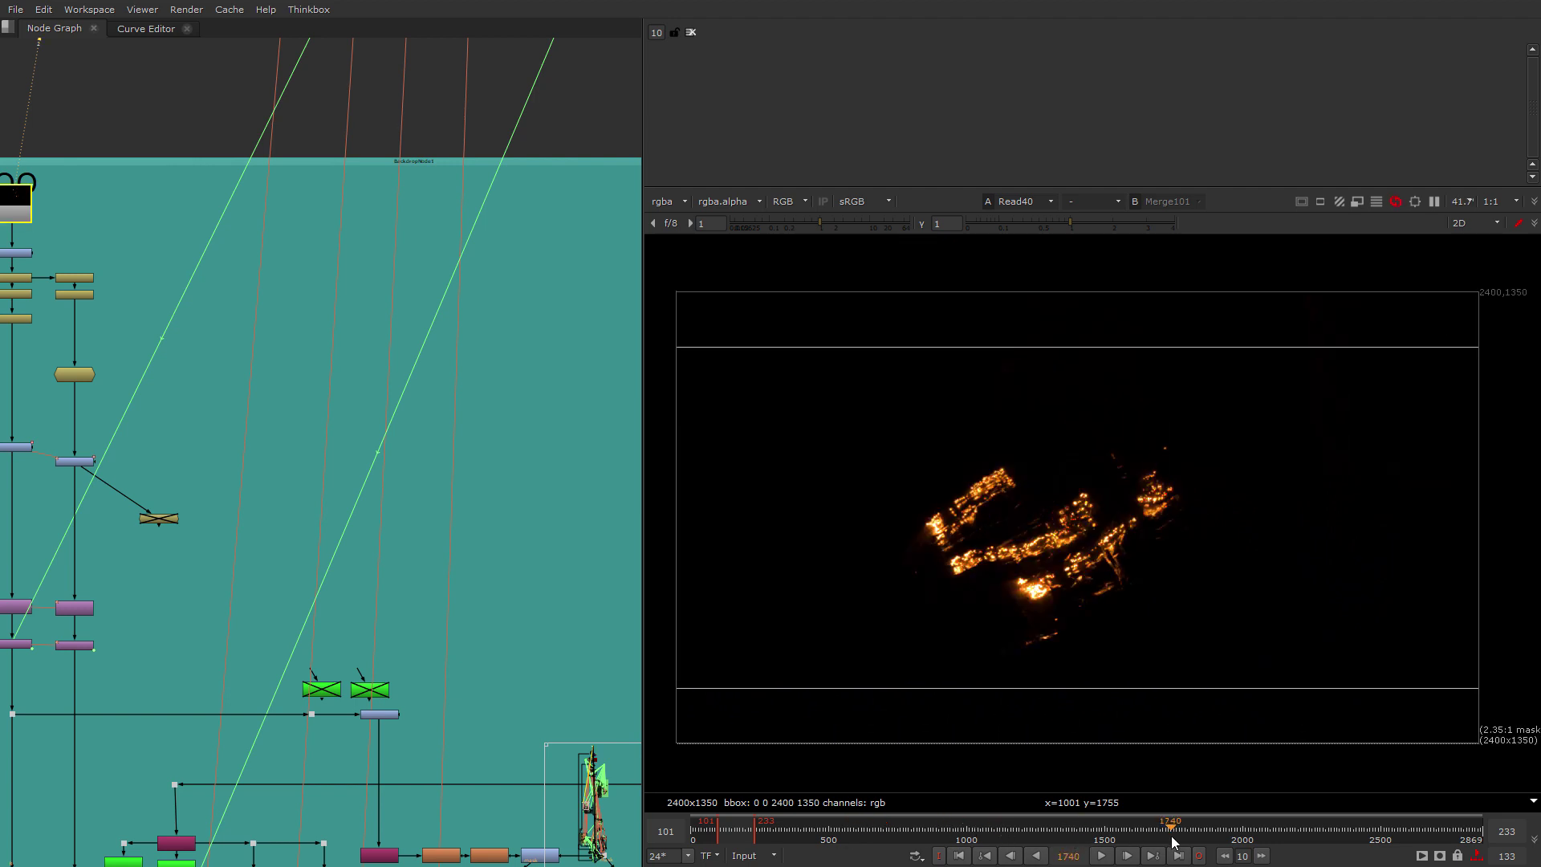
left_click_drag(1173, 842, 1314, 844)
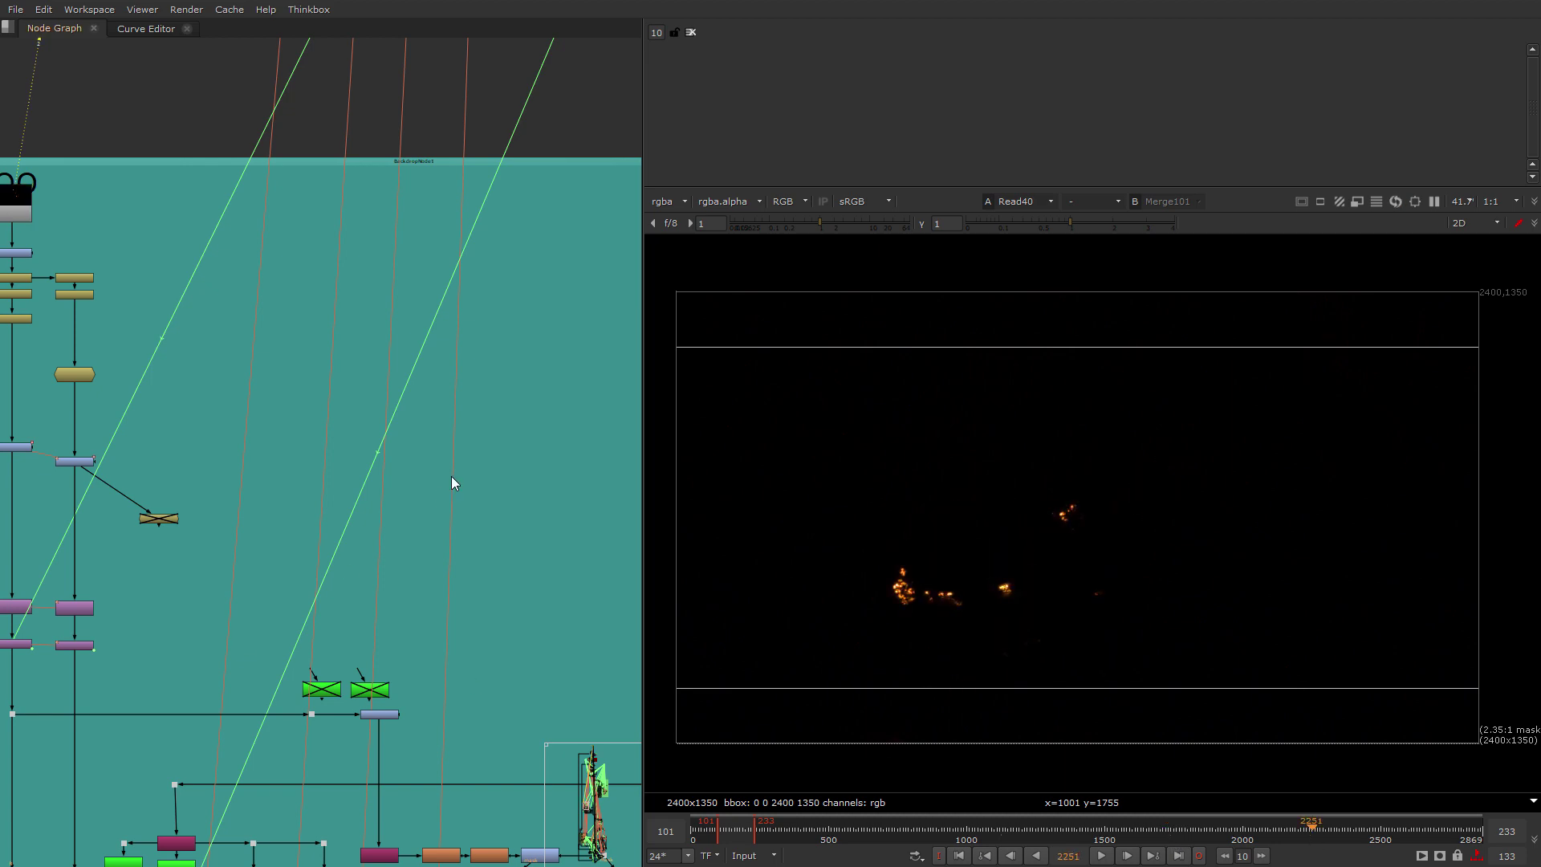
View FrameHold13, held at frame 176 below TimeEcho15, and inspect its spark trails up close.
middle_click_drag(558, 325, 625, 184)
scroll(624, 185, "down", 3)
scroll(285, 161, "up", 7)
middle_click_drag(442, 354, 435, 245)
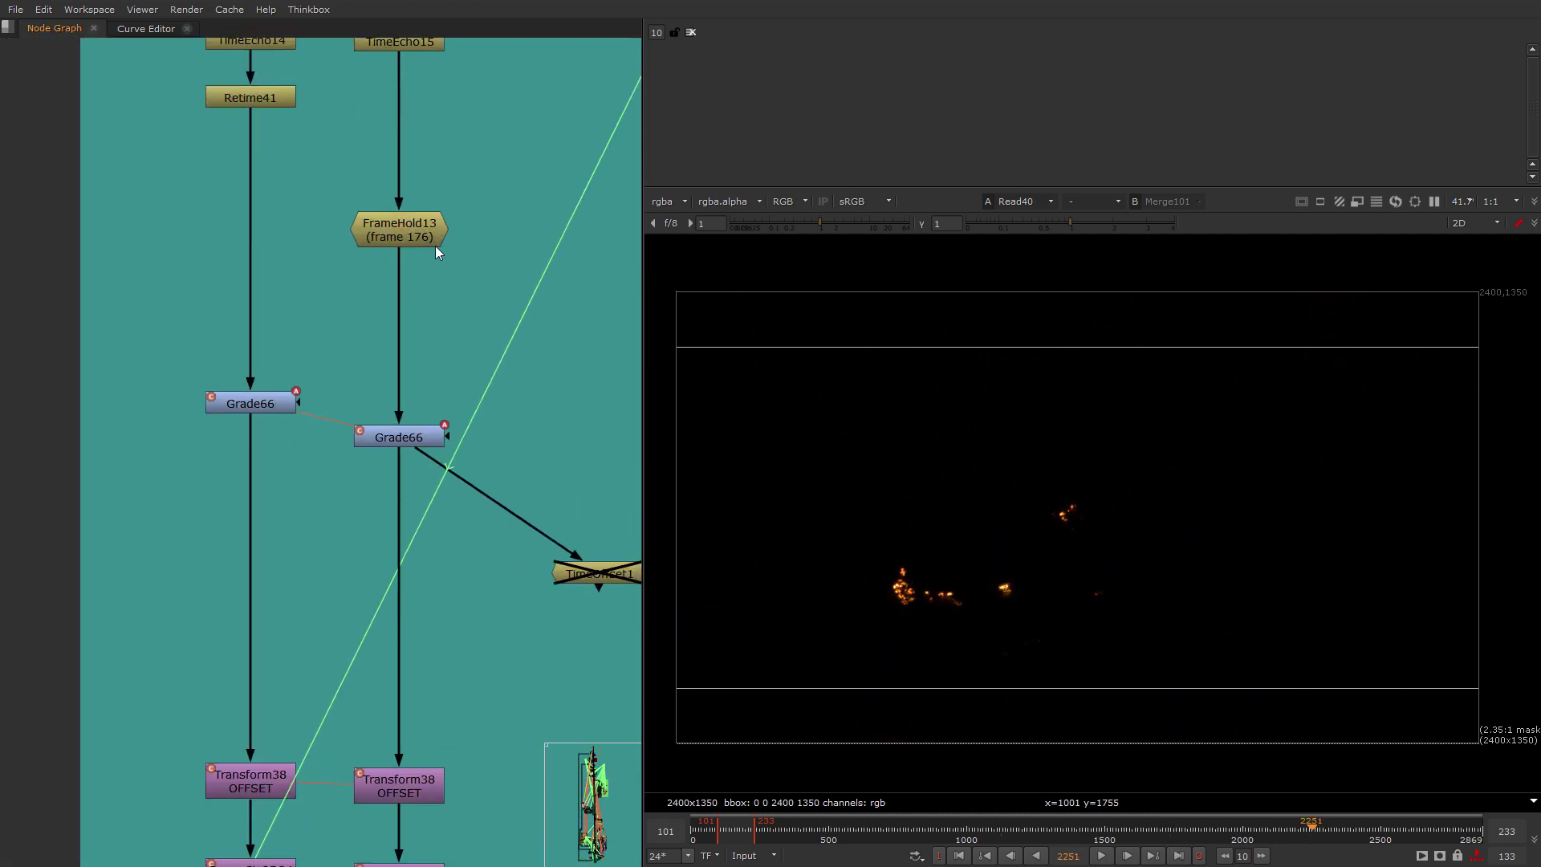
scroll(369, 277, "down", 3)
scroll(386, 161, "up", 2)
left_click_drag(387, 293, 386, 244)
key("2")
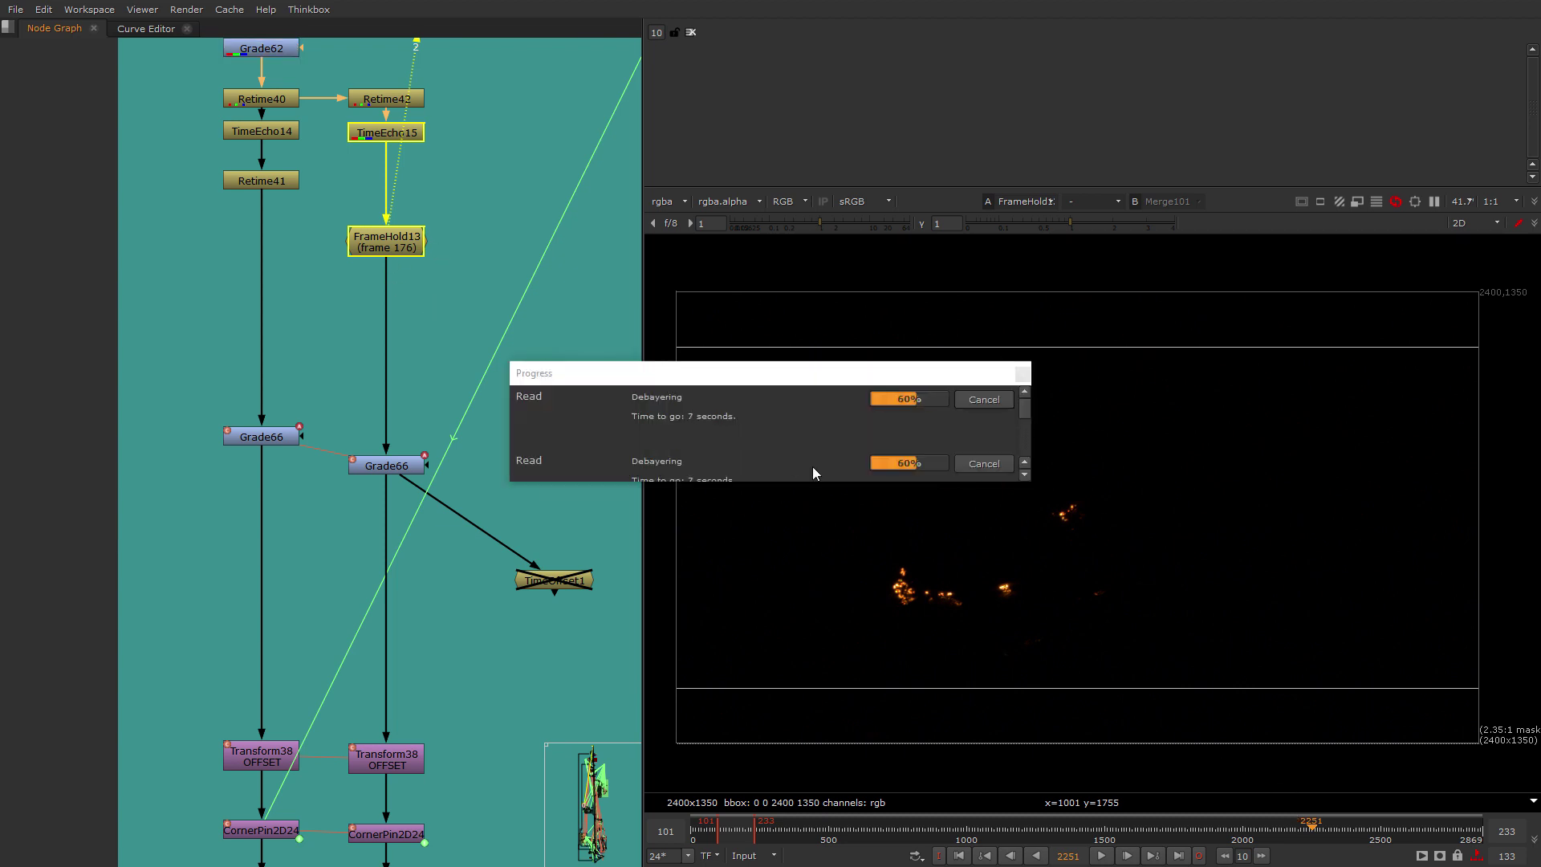
scroll(983, 529, "up", 3)
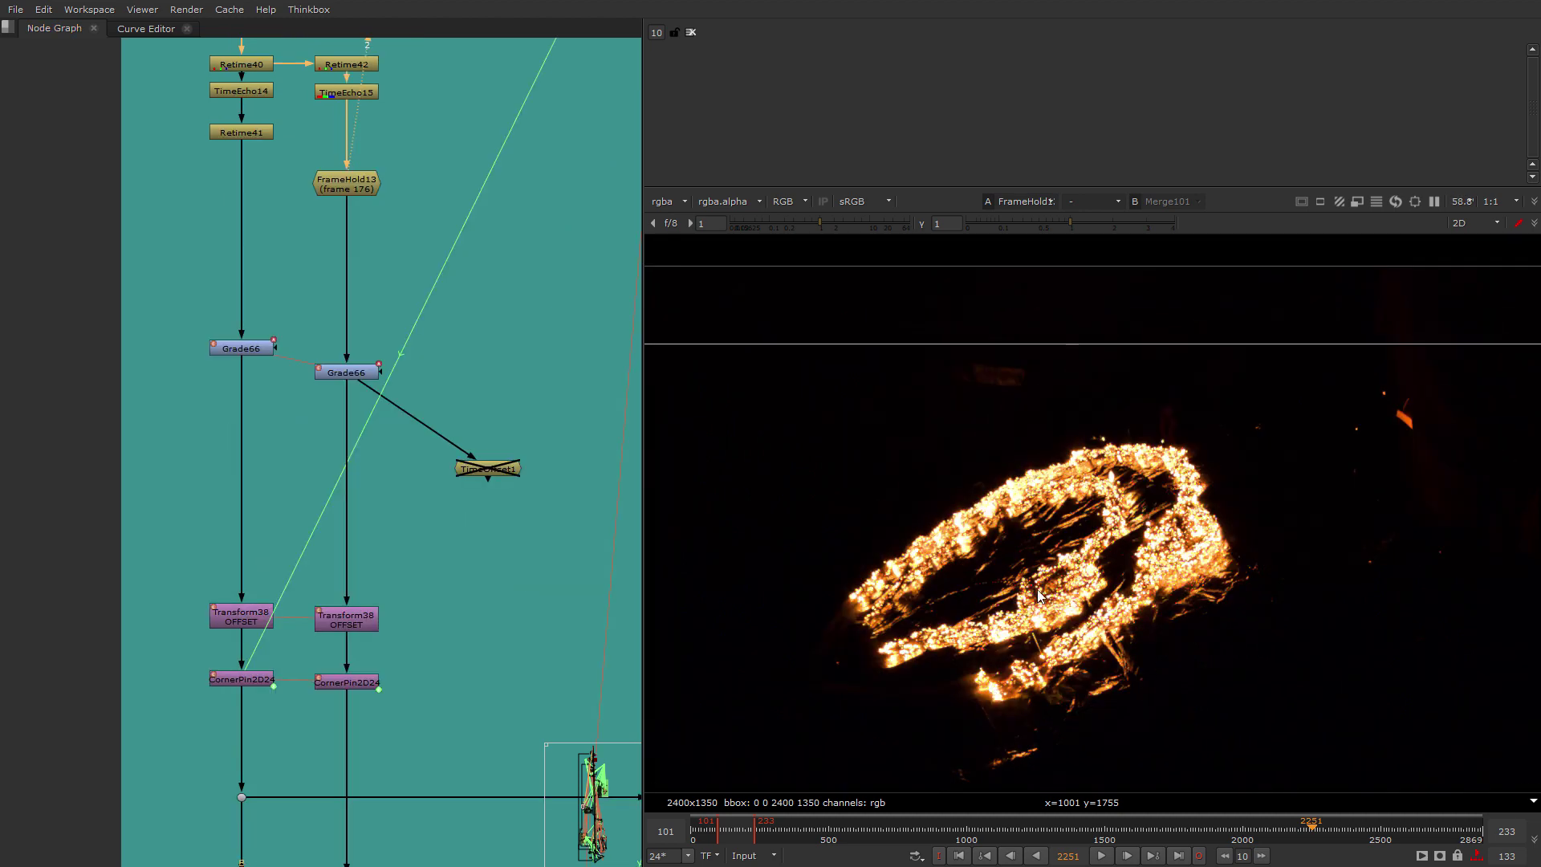
scroll(1000, 548, "down", 3)
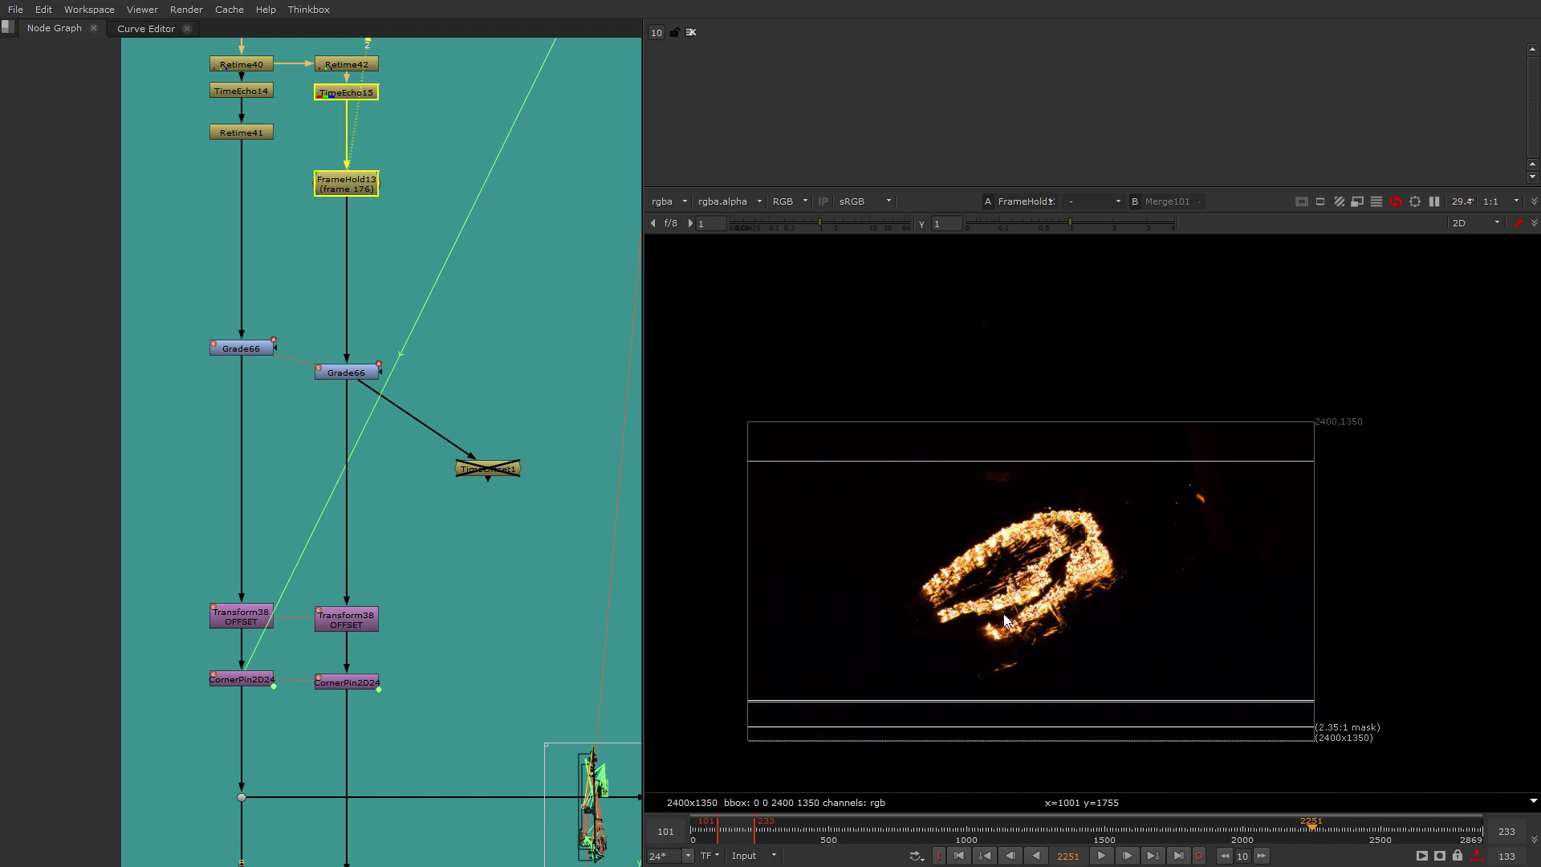
View the Read4 green-screen plate at the head of the script and examine the hand and wrist closely.
key("f")
middle_click_drag(233, 235, 223, 475)
scroll(223, 475, "up", 2)
middle_click_drag(241, 121, 261, 561)
scroll(257, 482, "up", 3)
left_click(271, 450)
key("1")
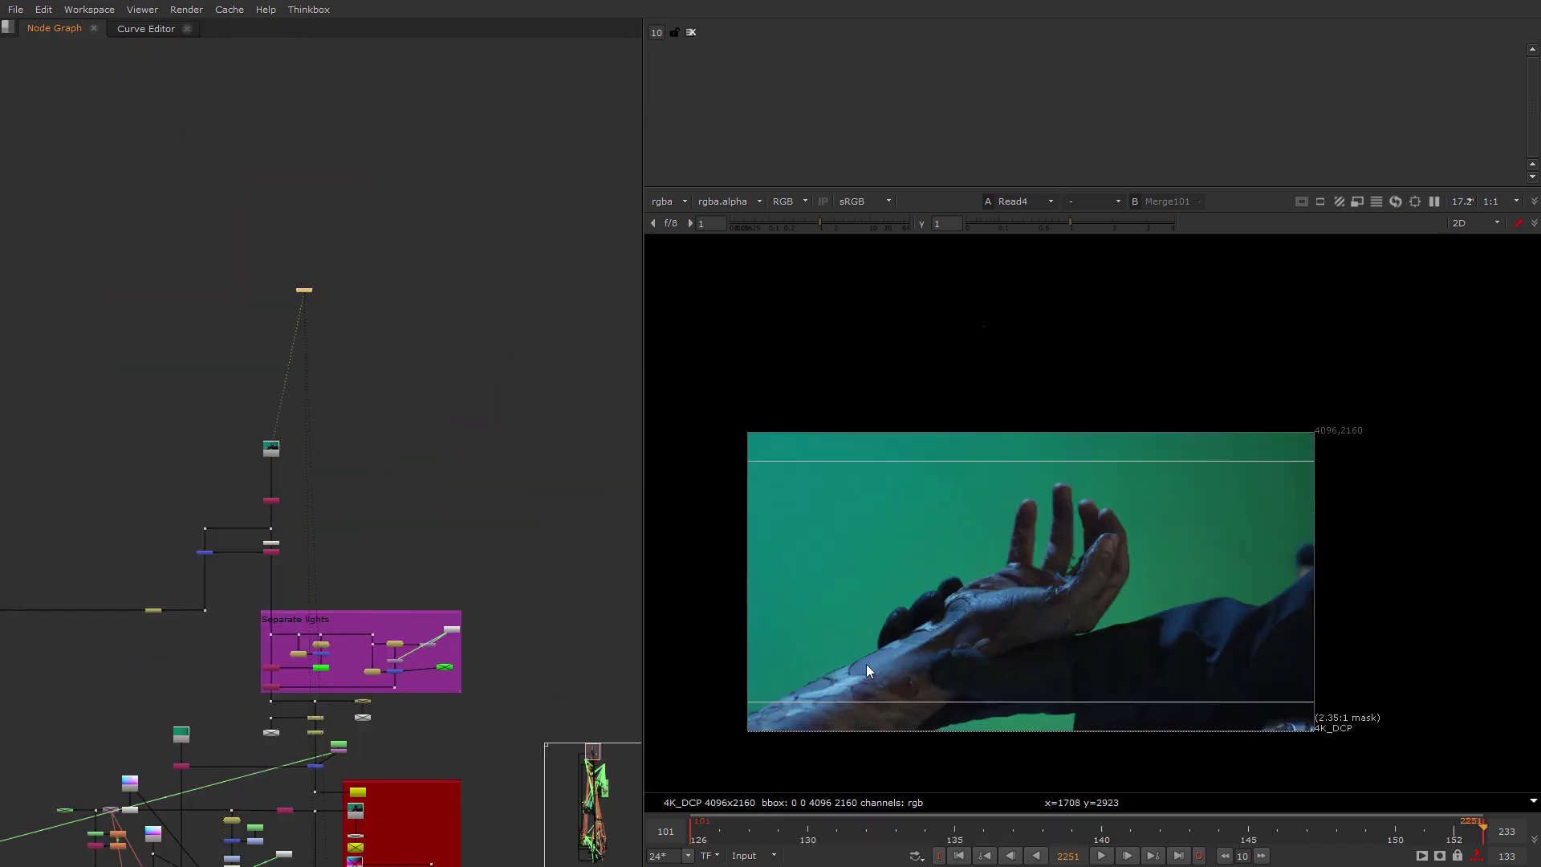
scroll(835, 634, "up", 3)
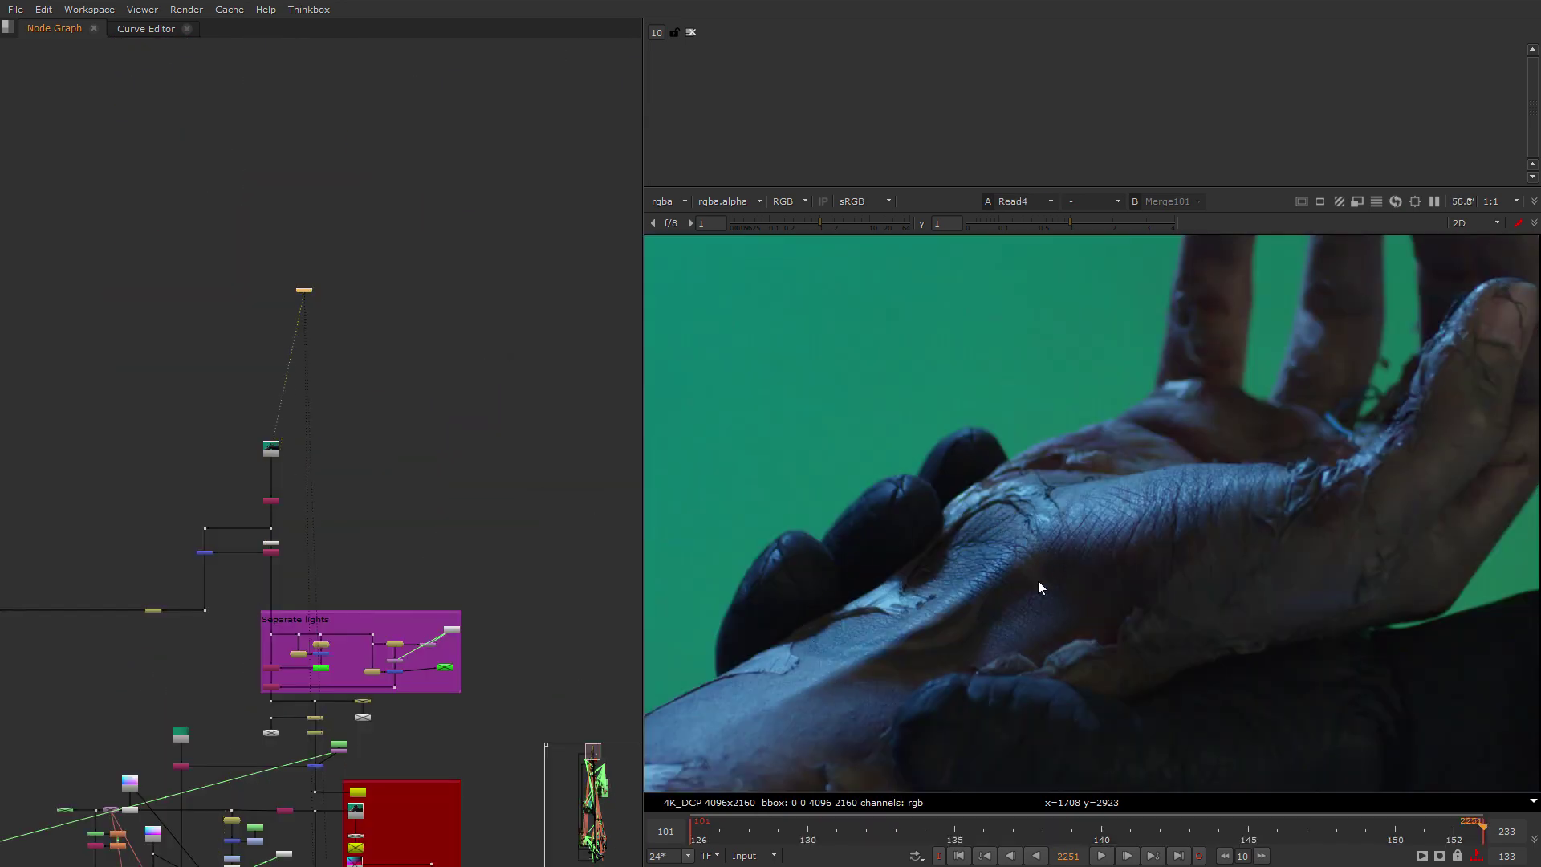
Return to the teal backdrop setup and view the Merge79 stencil of the sparks with the keyed plate.
scroll(204, 674, "down", 7)
middle_click_drag(207, 834, 386, 257)
scroll(369, 640, "up", 5)
middle_click_drag(368, 640, 430, 145)
scroll(301, 422, "up", 5)
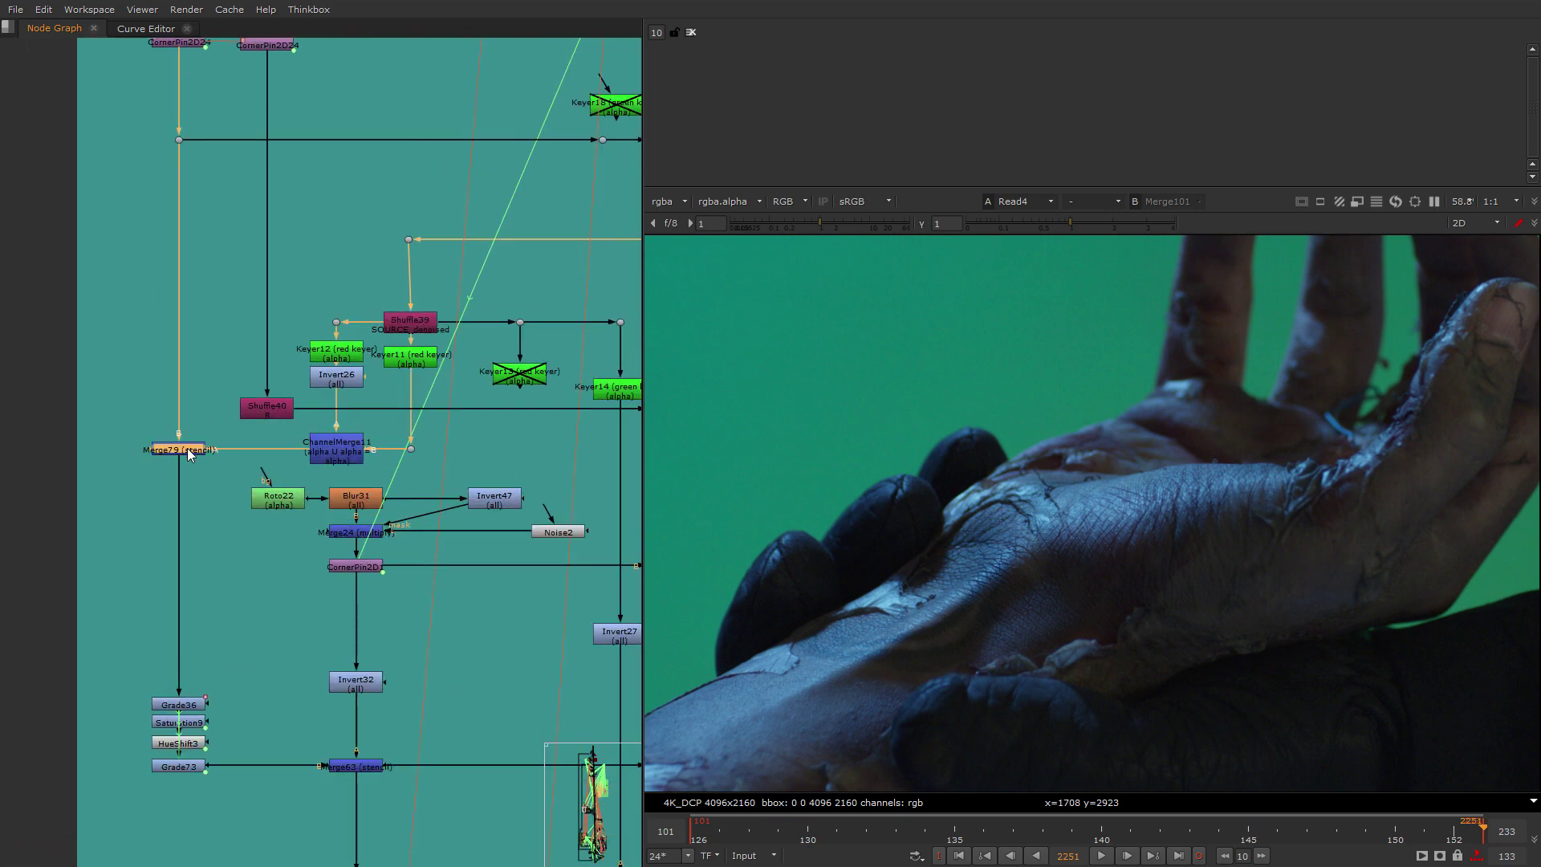
key("1")
middle_click_drag(441, 536, 385, 557)
scroll(180, 470, "down", 3)
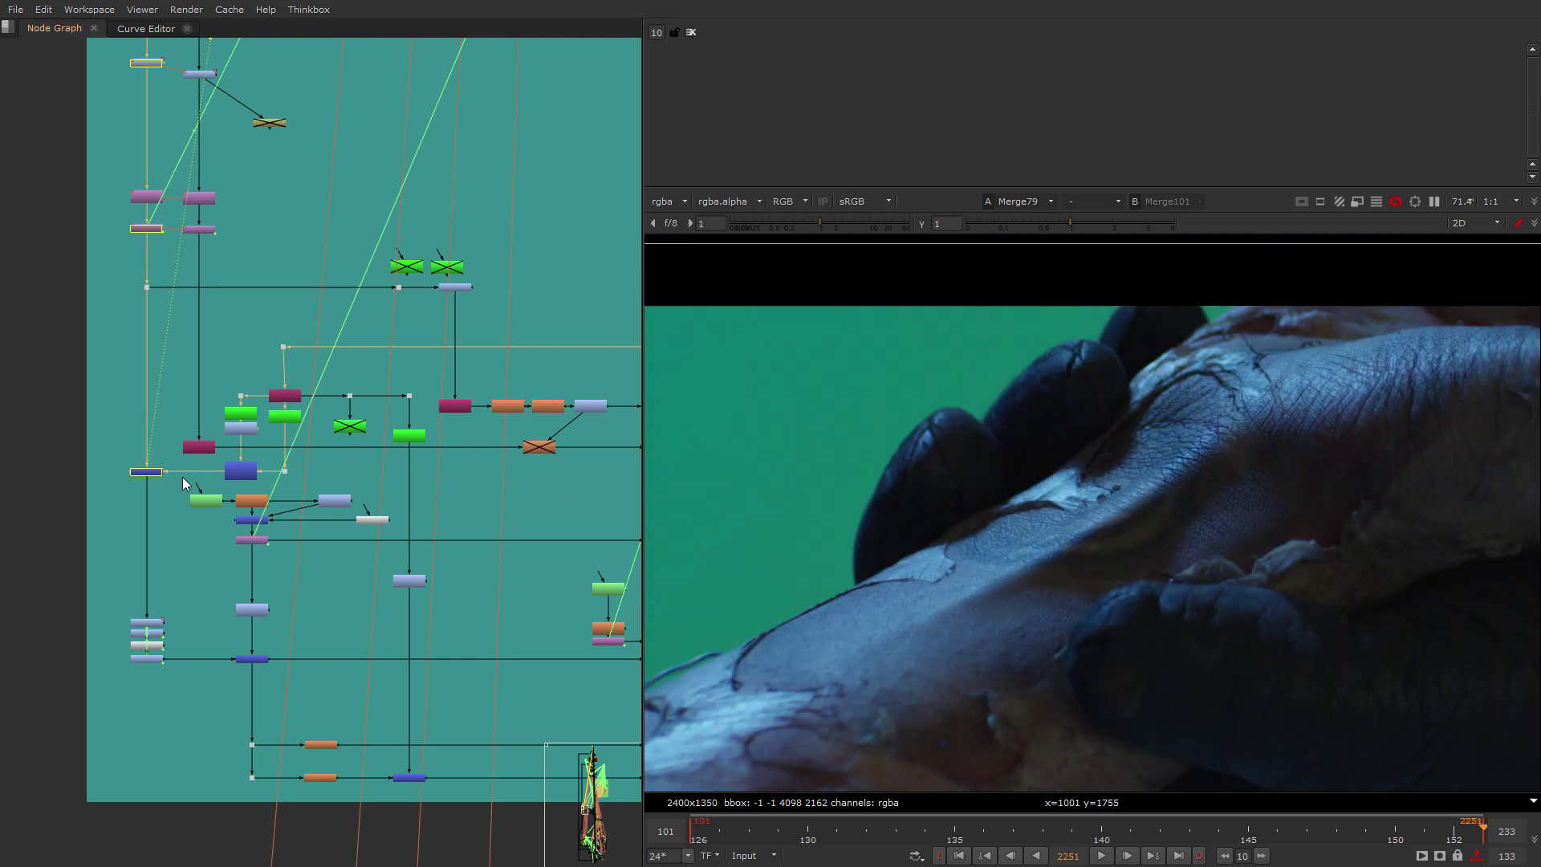
Inspect Merge79's alpha channel and trace the retime, grade and corner-pin branches above it.
scroll(236, 414, "up", 3)
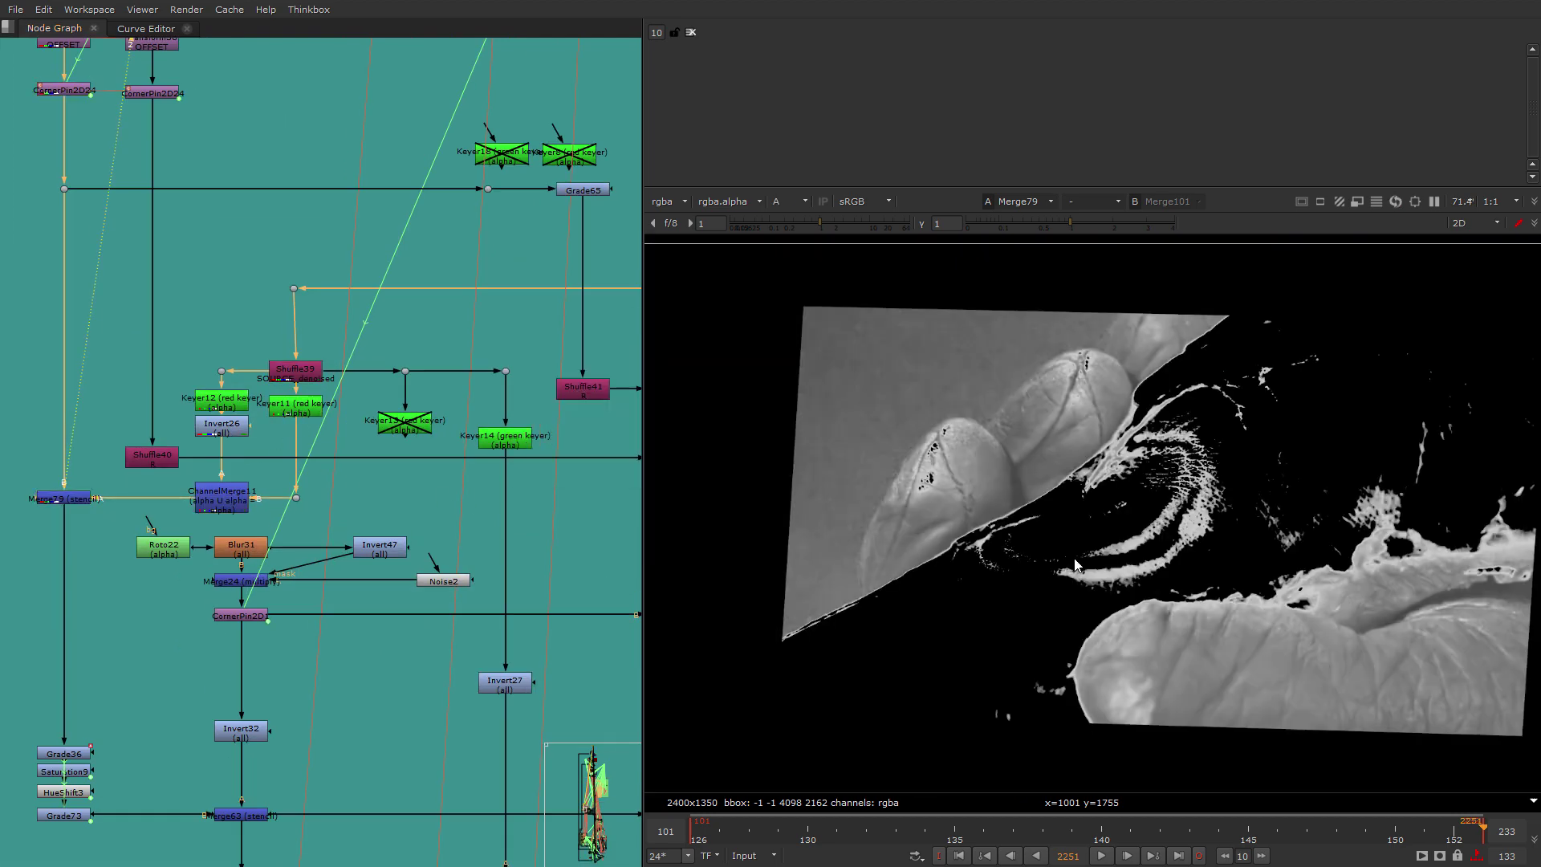
key("a")
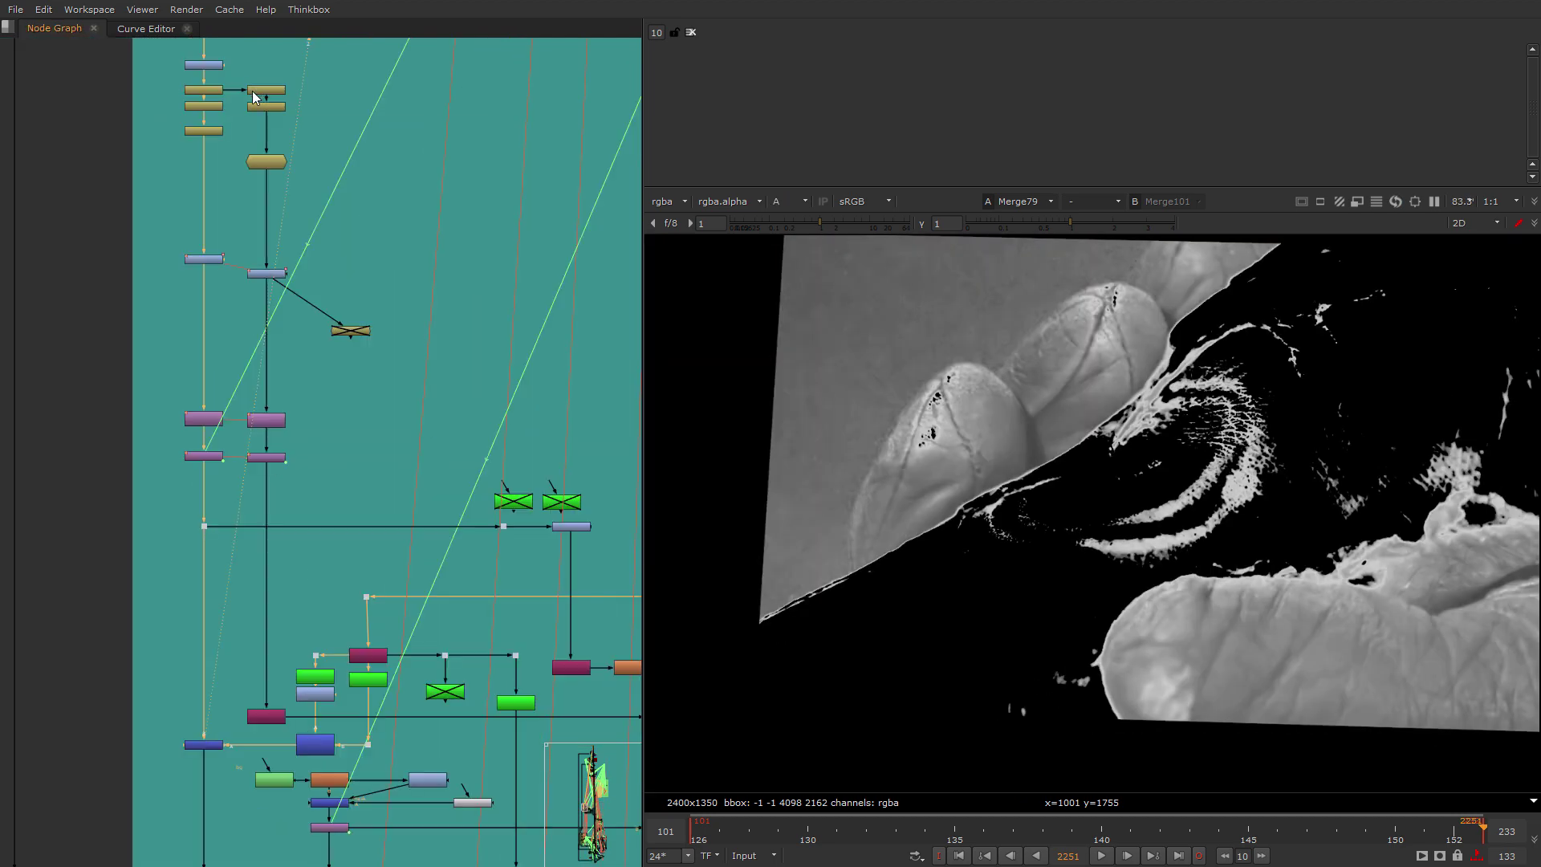
middle_click_drag(172, 68, 156, 334)
scroll(155, 334, "down", 1)
middle_click_drag(190, 608, 195, 271)
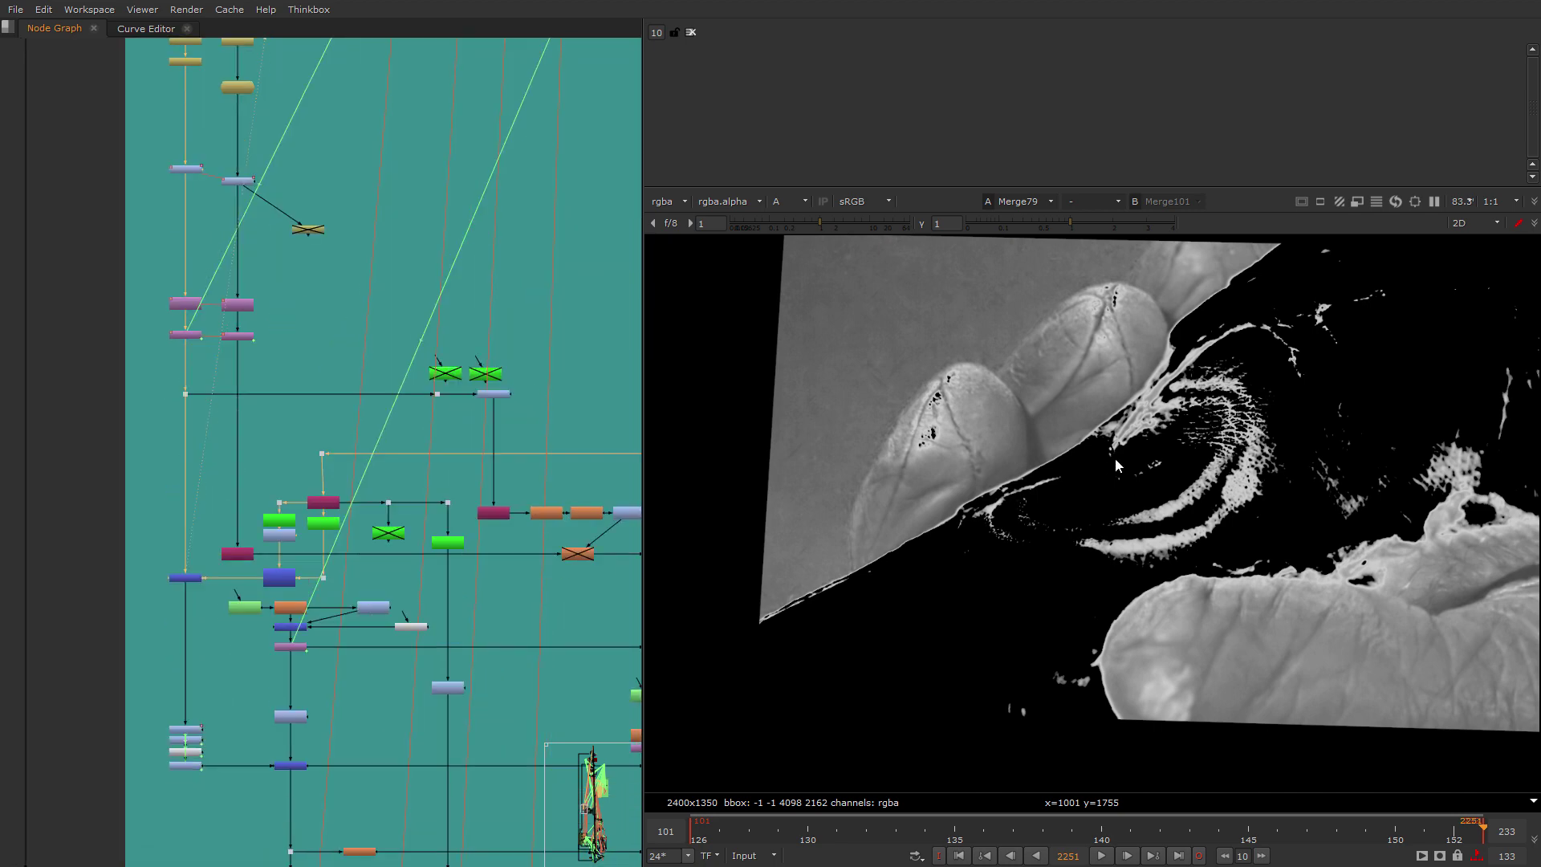
View Grade73, the end of the colour-correction stack feeding the Merge63 stencil.
middle_click_drag(224, 736, 289, 454)
scroll(289, 454, "up", 3)
left_click(463, 509)
key("1")
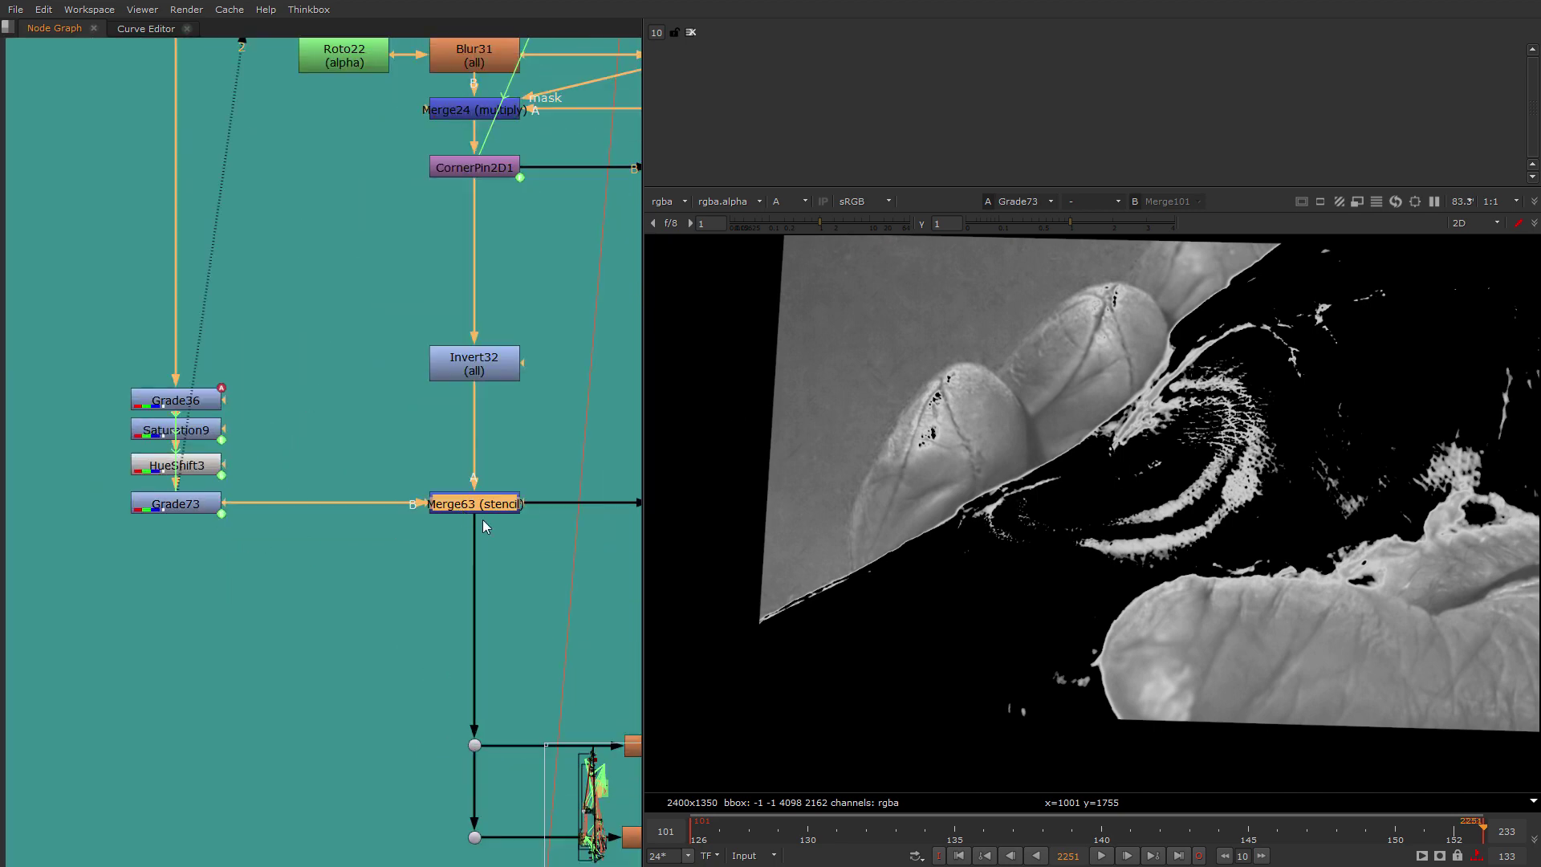
left_click(483, 522)
key("a")
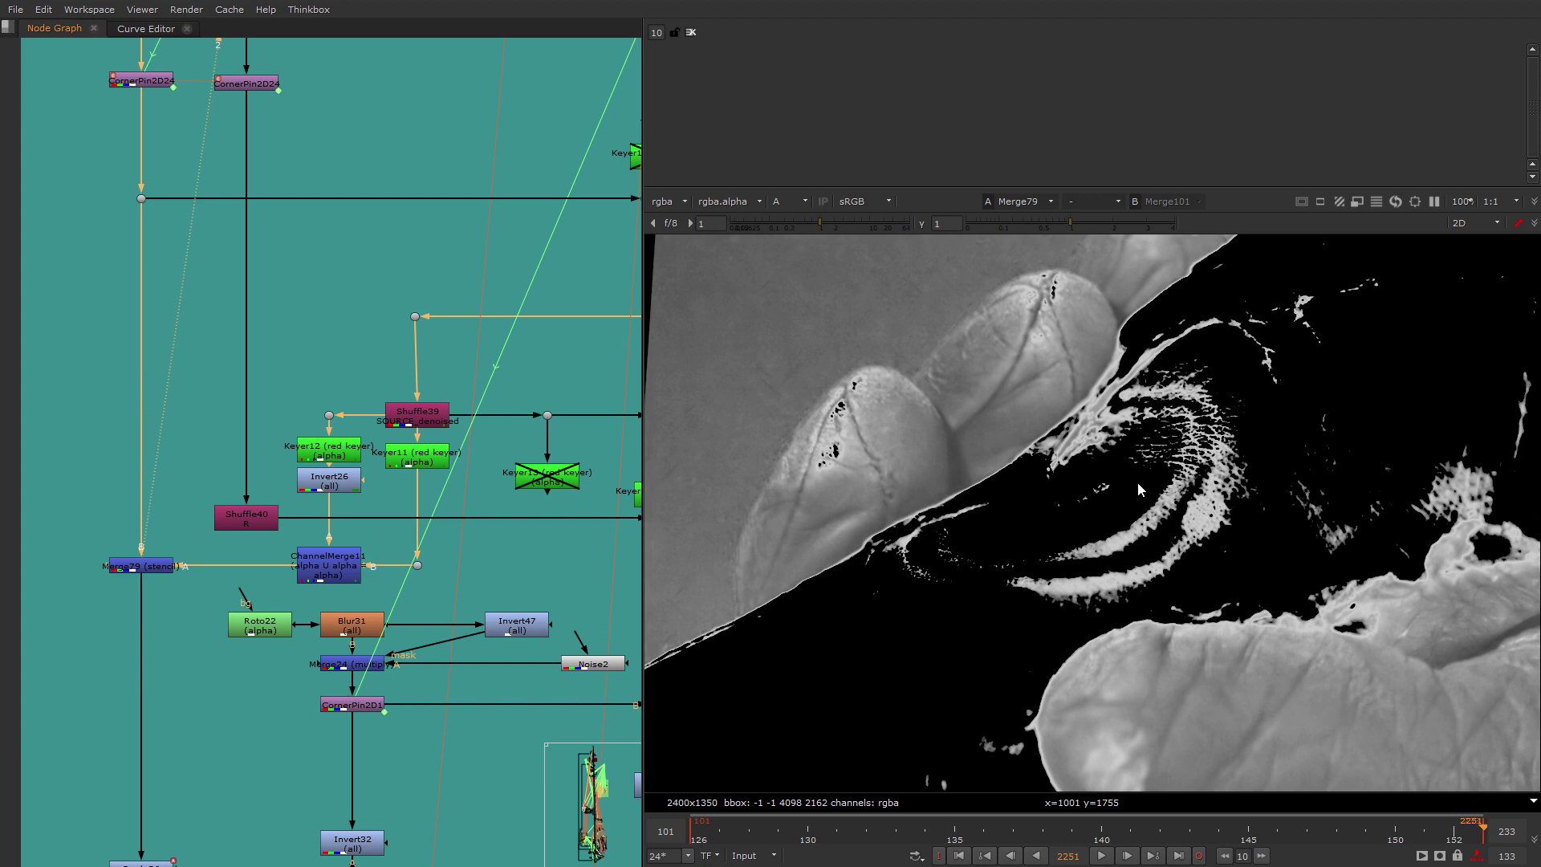
View the Keyer12 red key made from the denoised plate and examine its alpha.
scroll(333, 477, "up", 3)
left_click(335, 443)
key("1")
middle_click_drag(816, 635, 1079, 486)
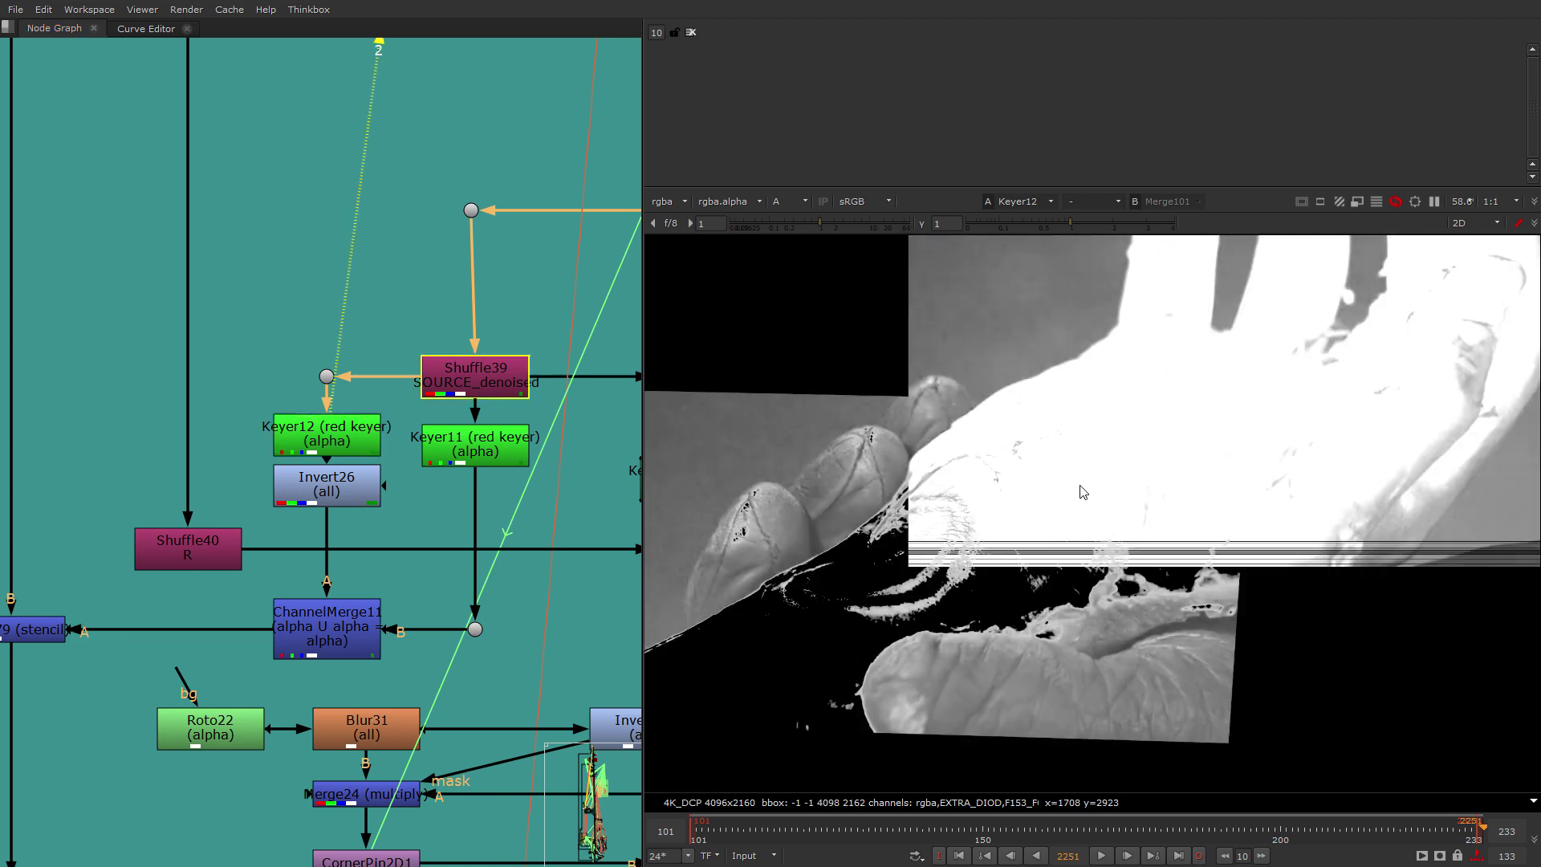
key("a")
scroll(861, 594, "up", 3)
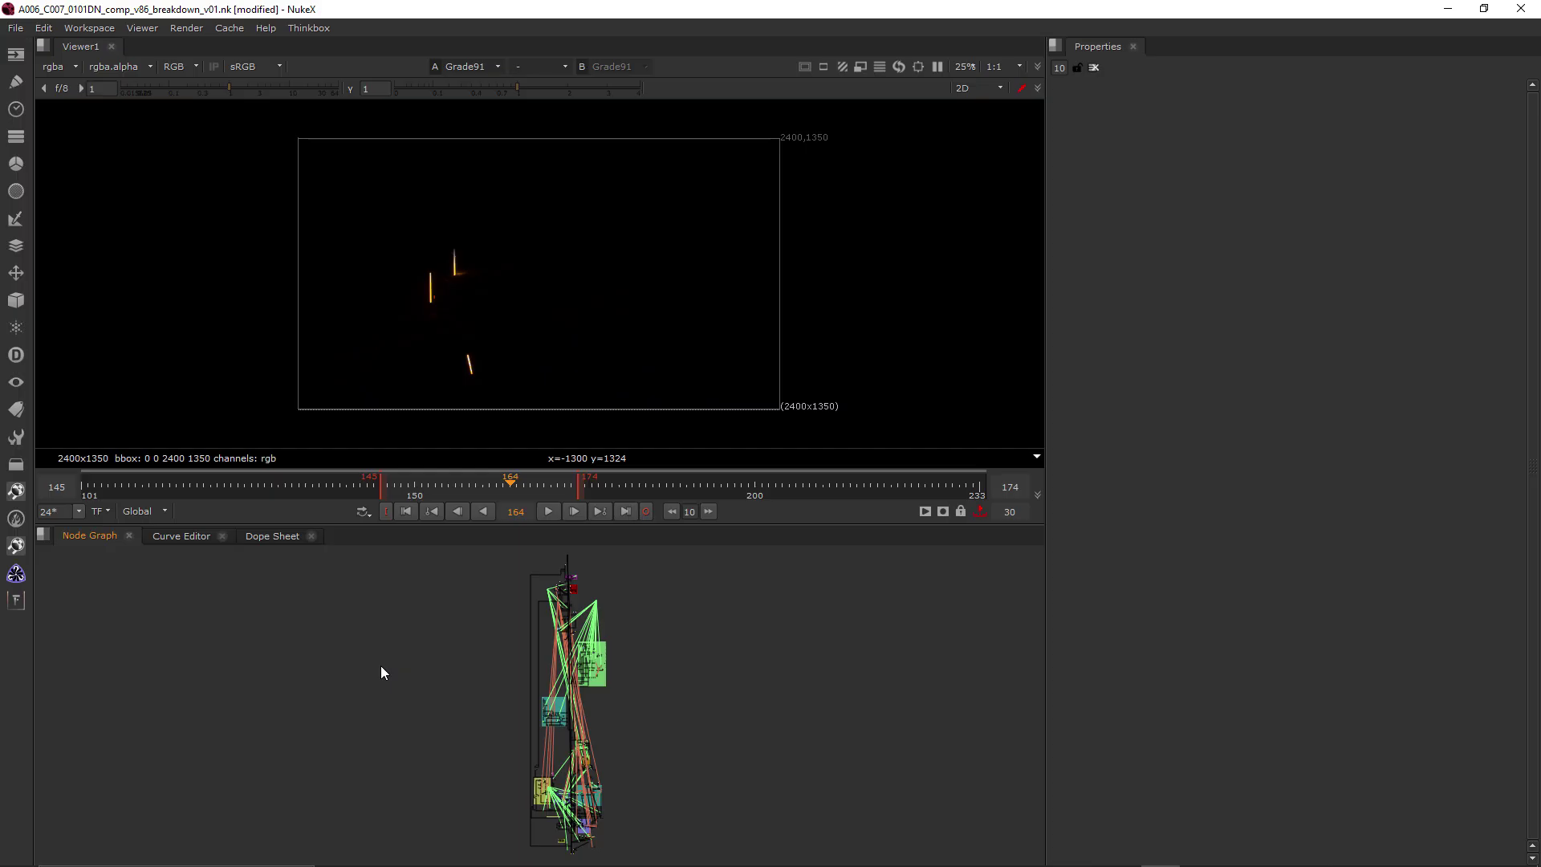
Locate Roto22 in the teal backdrop setup, open its properties and view the spark texture beneath its shapes.
scroll(381, 666, "up", 3)
middle_click_drag(494, 720, 422, 703)
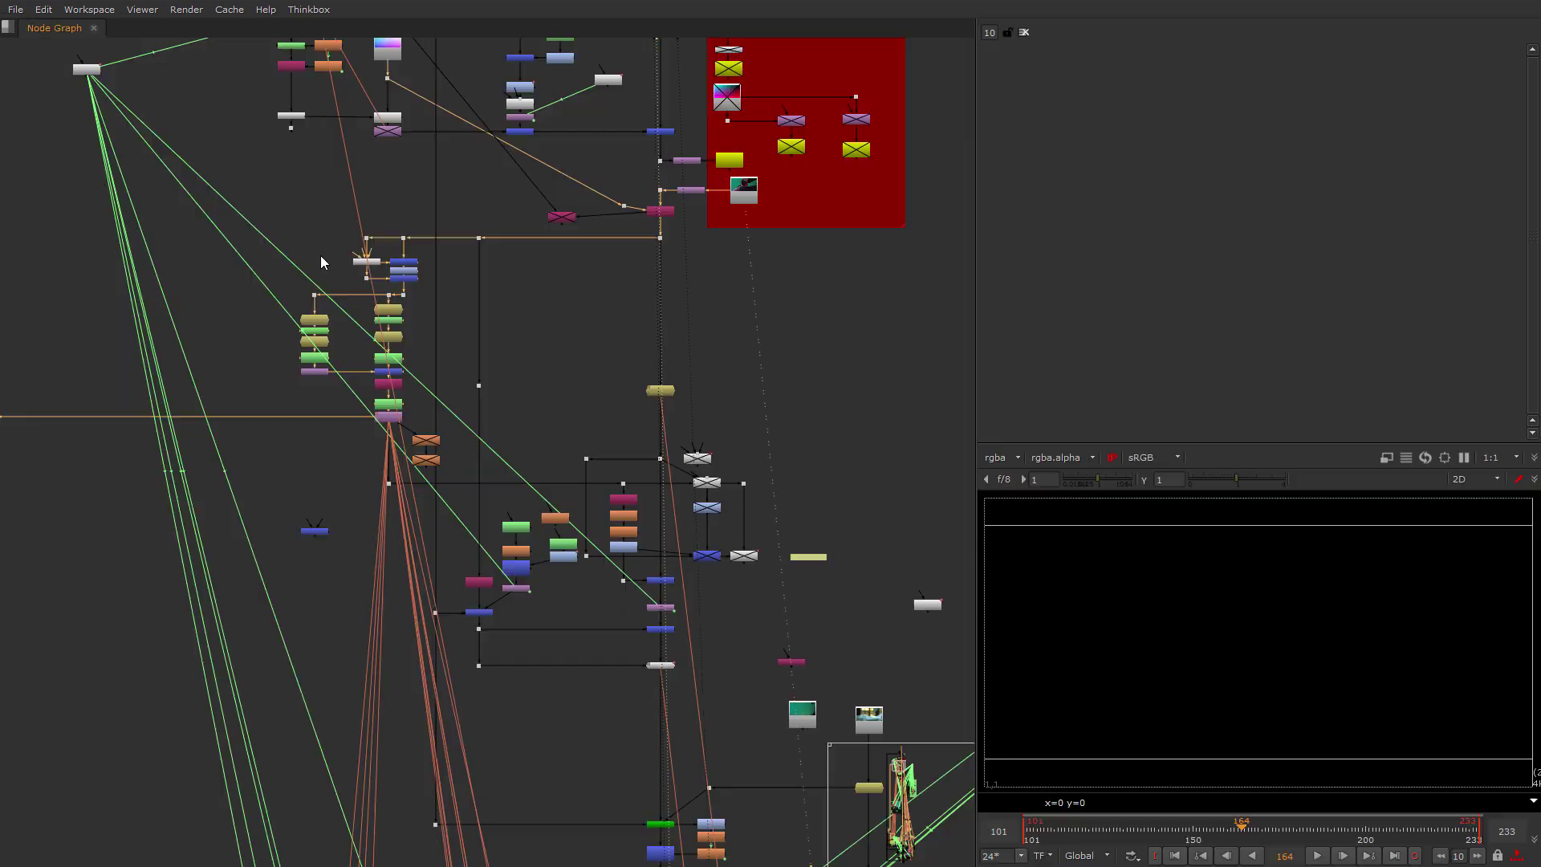
scroll(430, 605, "down", 5)
scroll(564, 399, "up", 10)
double_click(448, 359)
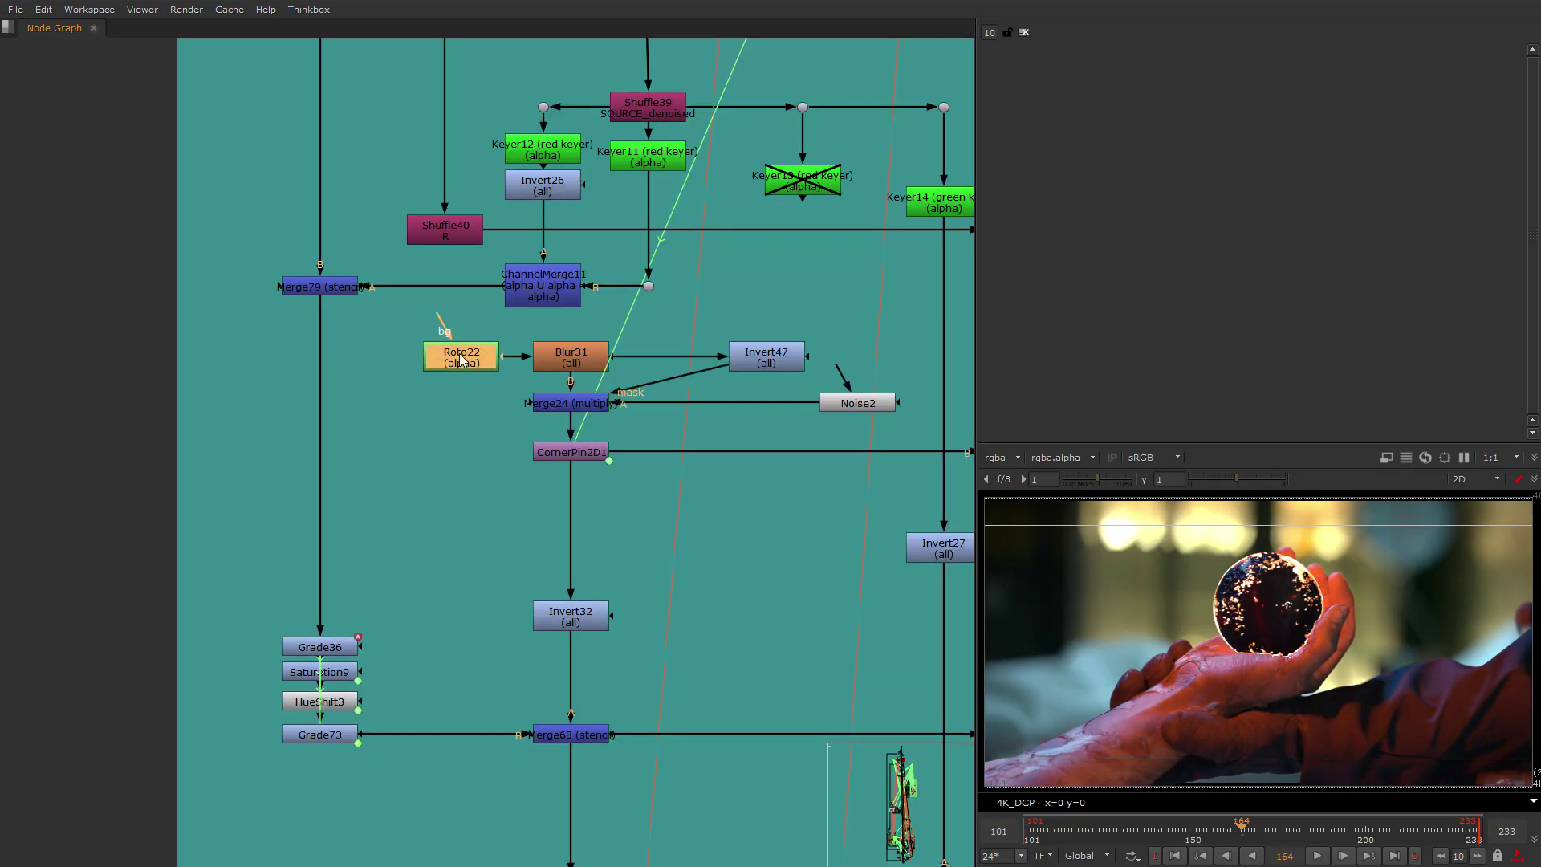
key("2")
scroll(1188, 703, "up", 6)
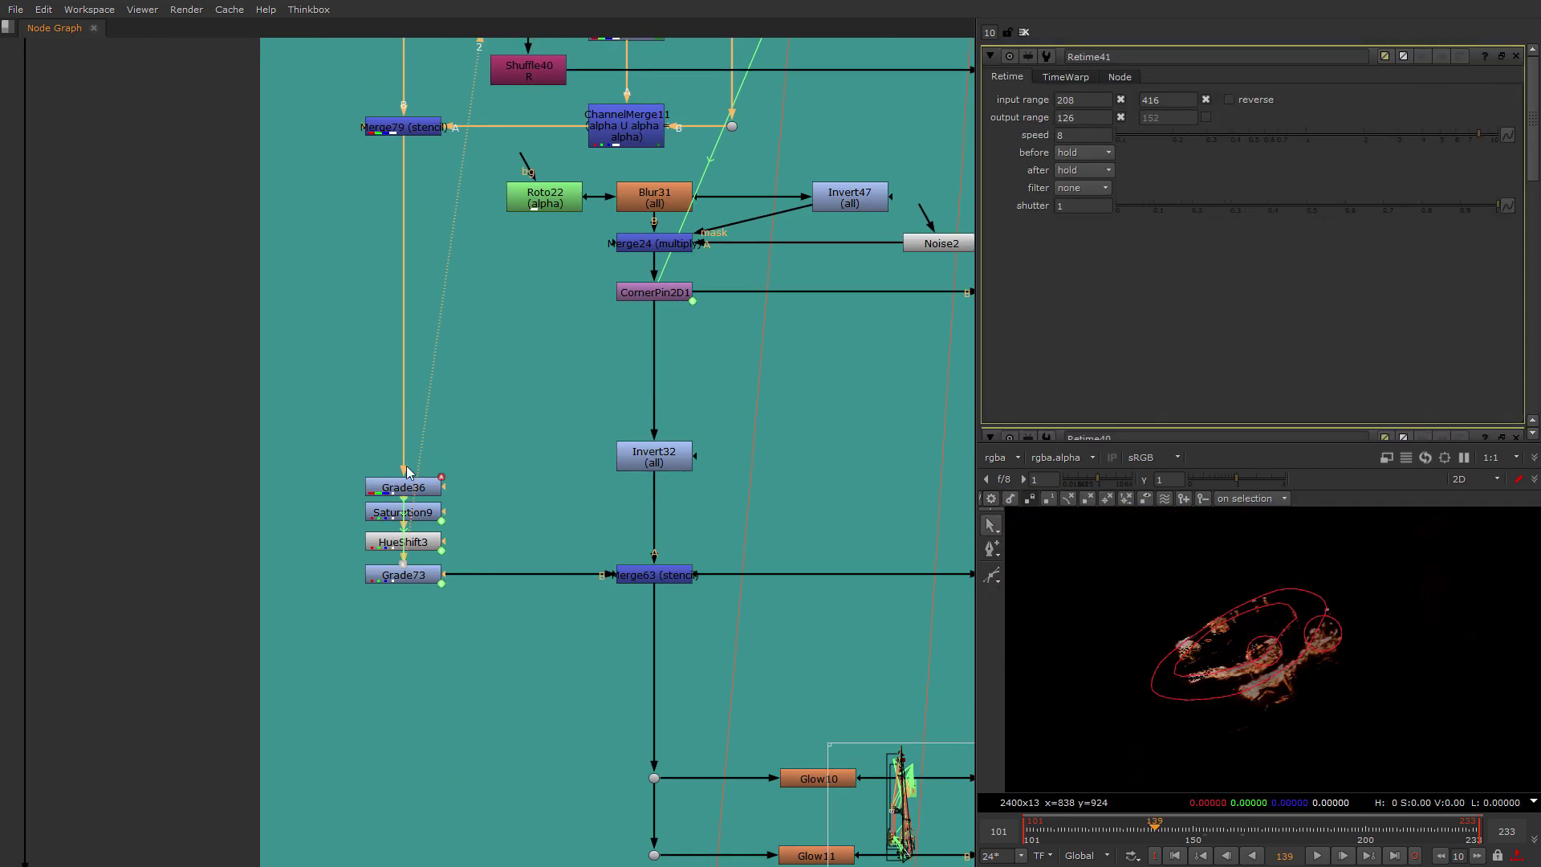
Compare Roto22's splines and ellipses with the spark texture, and select the inner open spline.
scroll(561, 746, "down", 5)
scroll(740, 421, "up", 5)
middle_click_drag(740, 420, 694, 618)
middle_click_drag(594, 334, 580, 461)
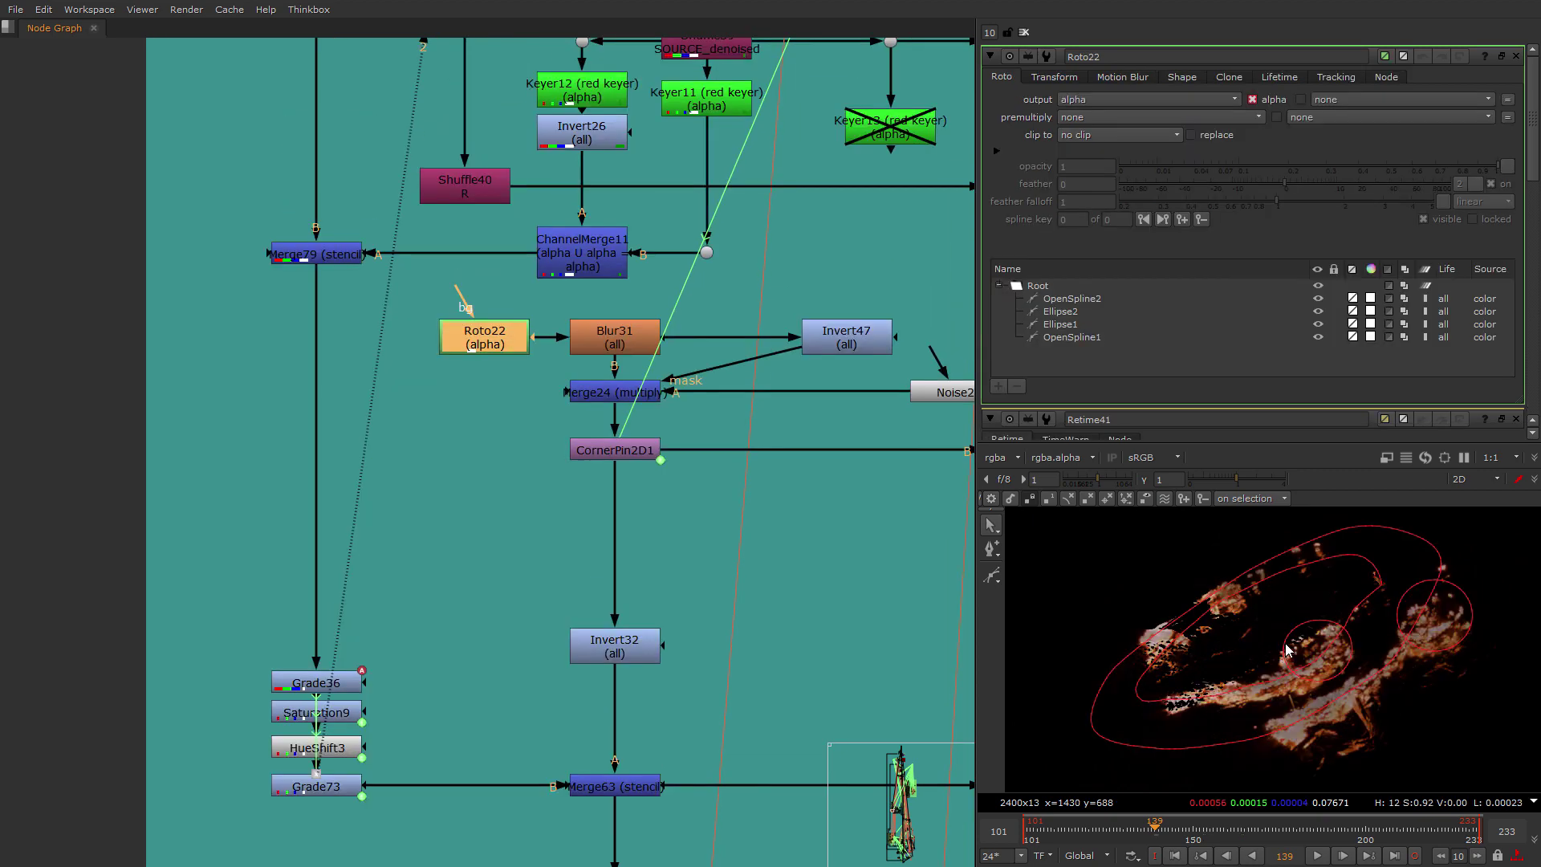
left_click(1350, 607)
View the Merge24 multiply below Blur31 with all the Roto22 shapes in frame.
left_click(554, 262)
key("2")
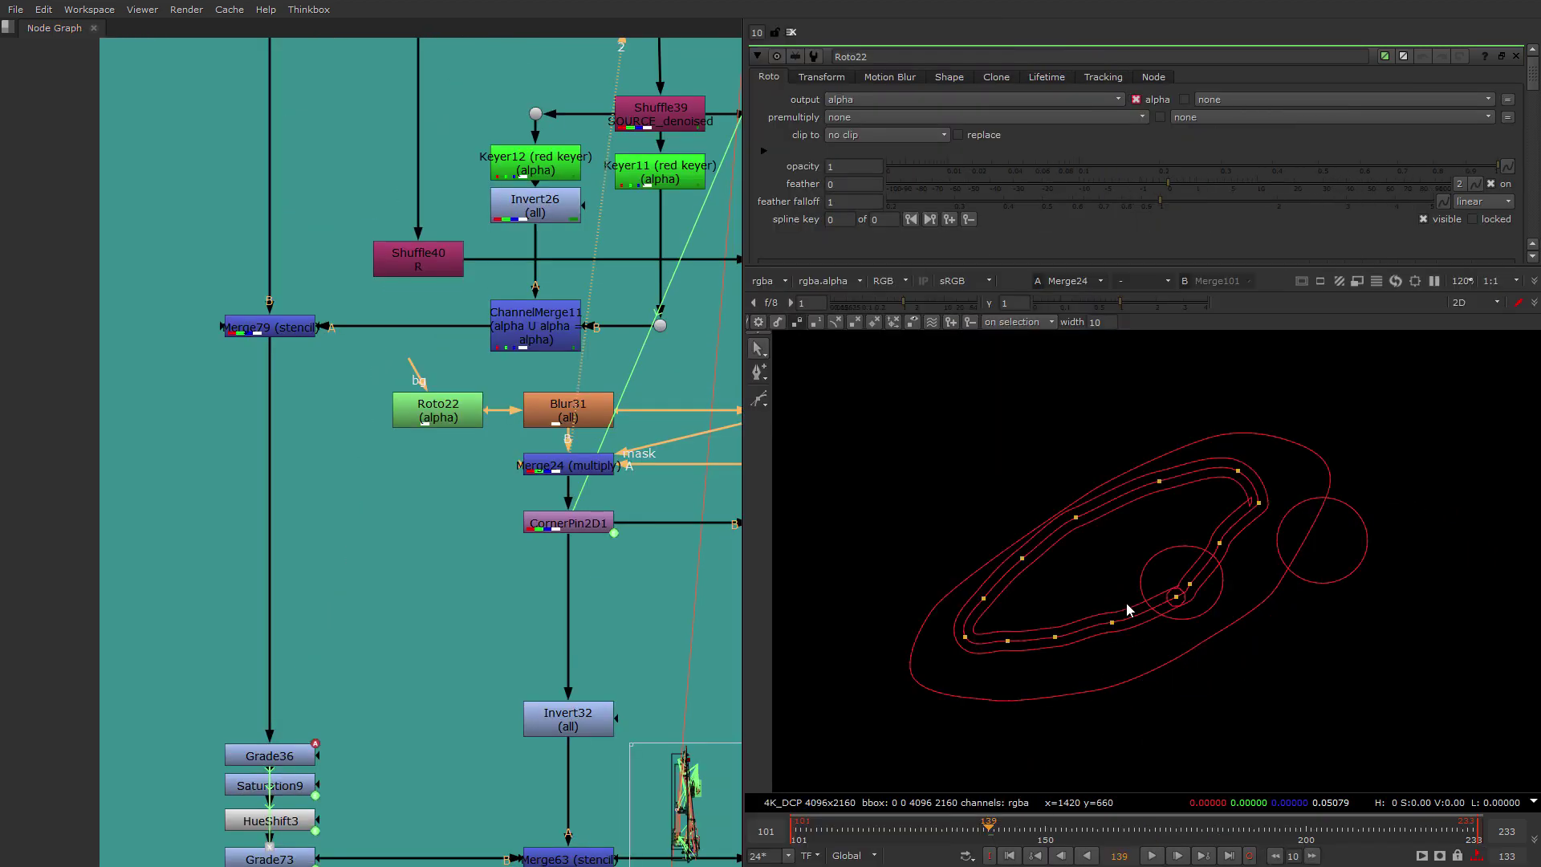
scroll(1063, 645, "down", 3)
middle_click_drag(1063, 645, 1117, 588)
scroll(1127, 582, "up", 1)
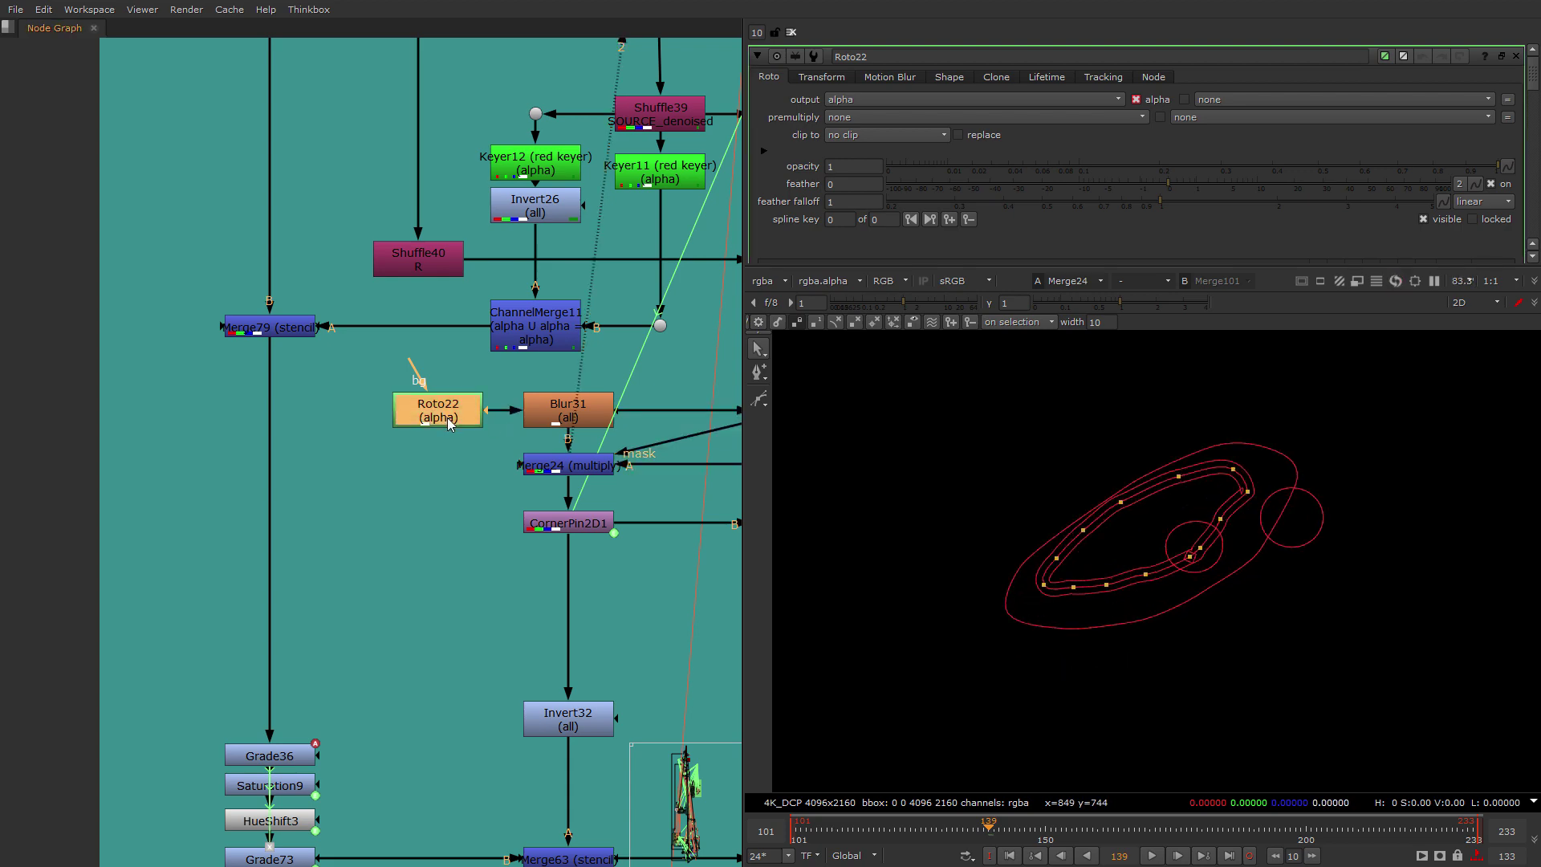
Inspect Merge24's alpha matte up close and follow the Blur31 and Invert47 branch that masks it.
key("a")
scroll(978, 696, "up", 5)
middle_click_drag(675, 474, 422, 527)
left_click_drag(549, 471, 503, 467)
scroll(473, 518, "down", 2)
middle_click_drag(433, 517, 613, 404)
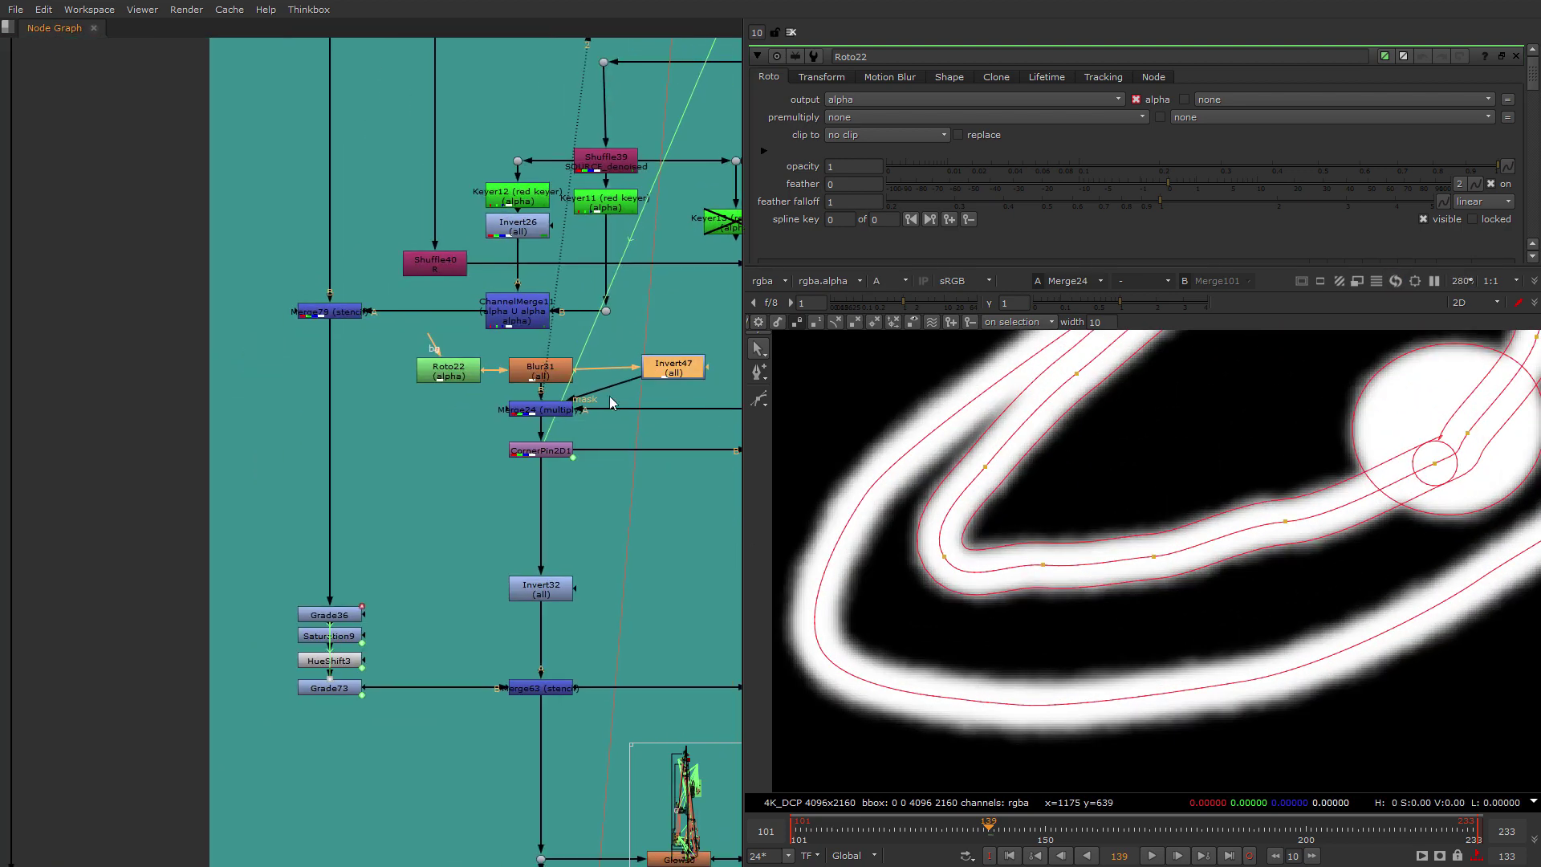
Add a Merge node in the free space below Roto22, connect its input to Roto22 and view its output.
left_click(450, 470)
middle_click_drag(450, 470, 315, 516)
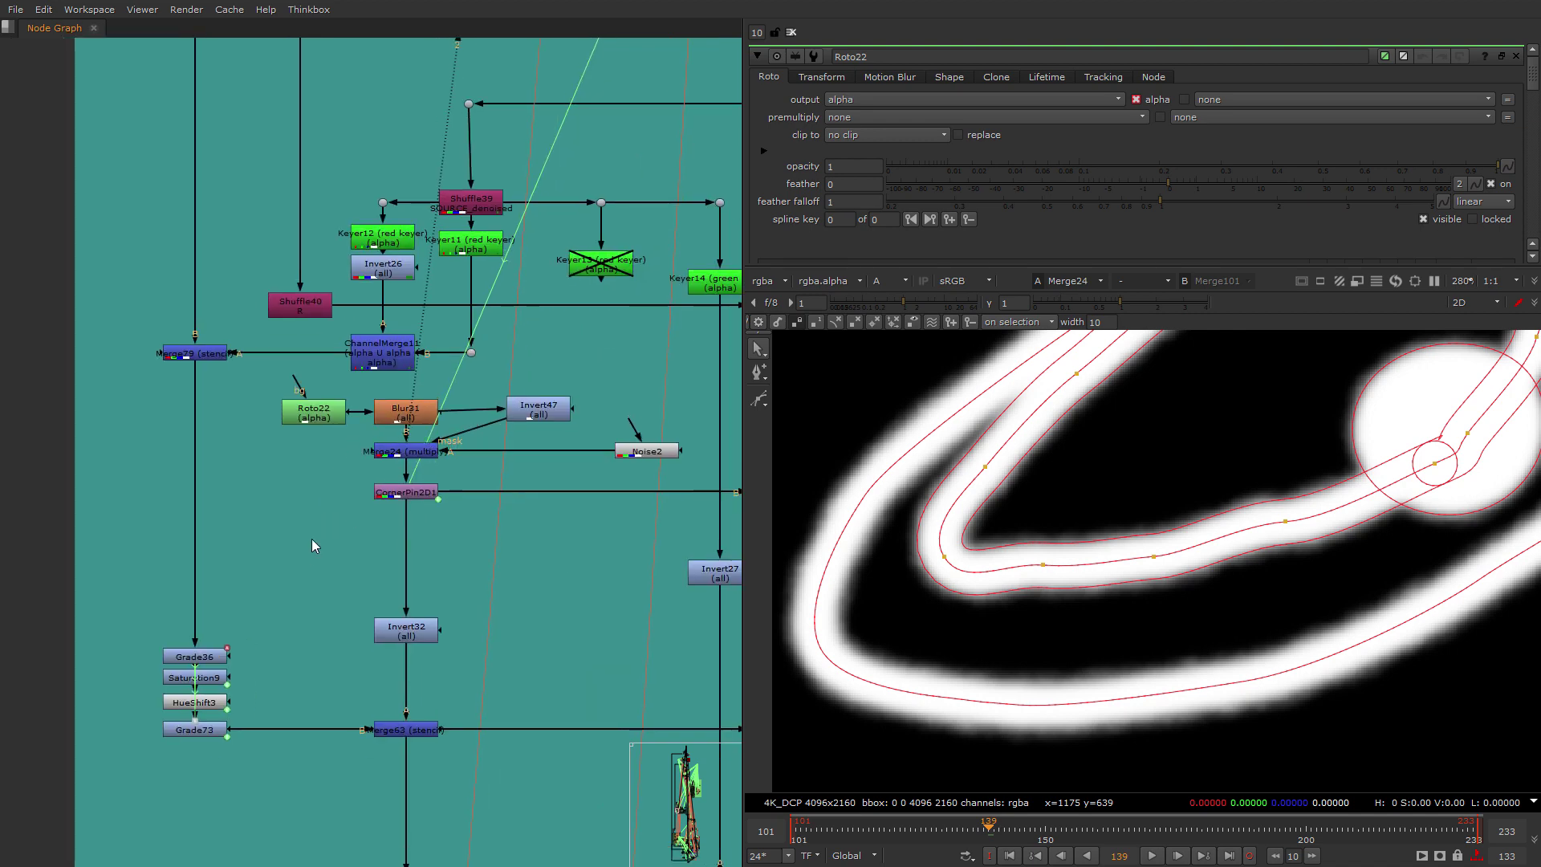
key("m")
left_click_drag(294, 509, 312, 415)
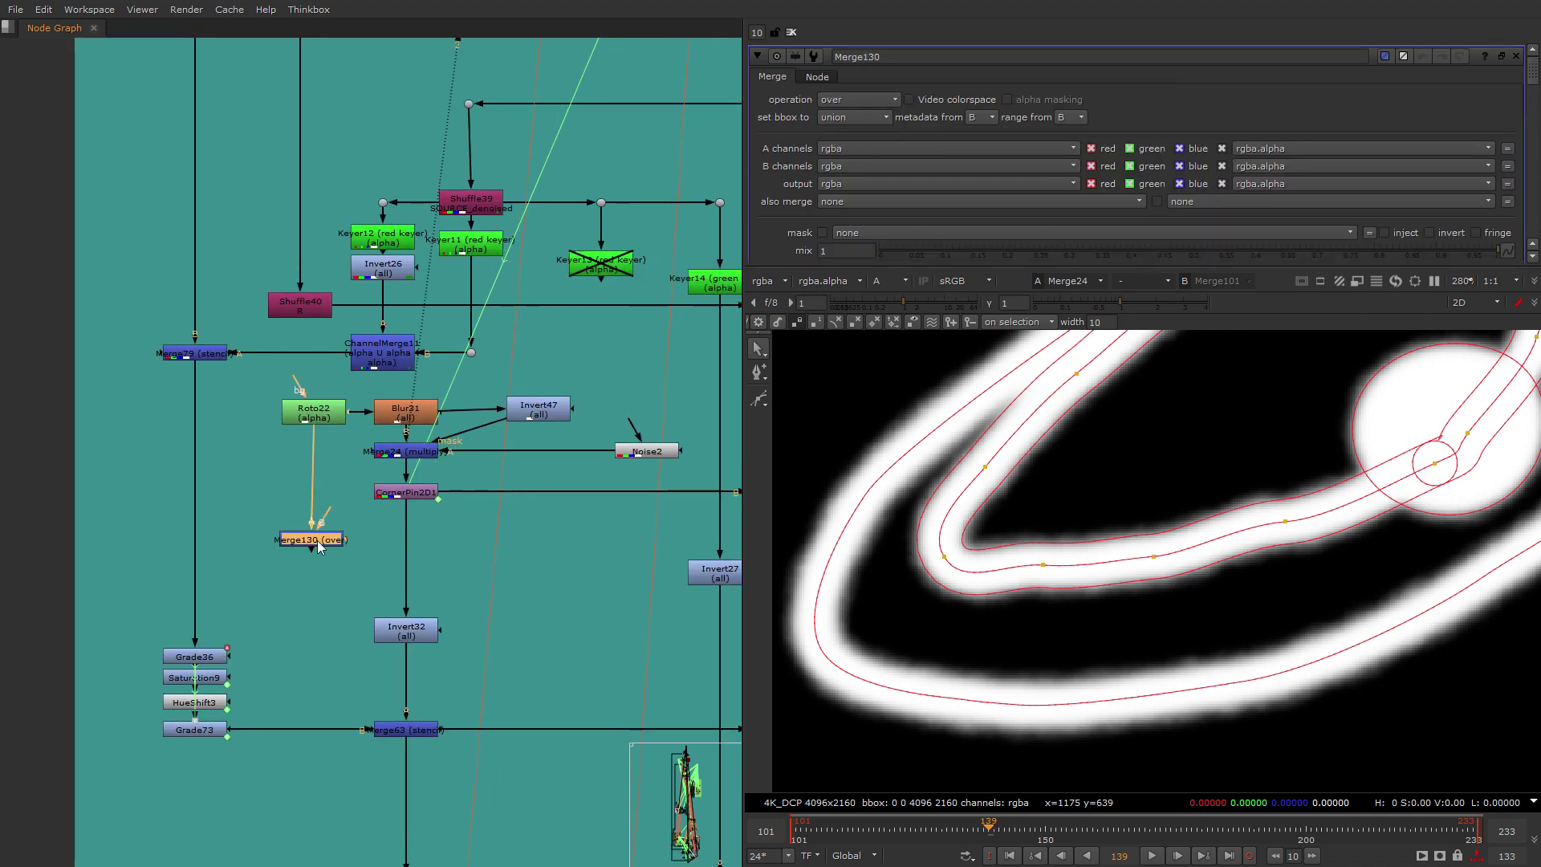
left_click_drag(313, 538, 308, 589)
key("1")
Insert a Blur node into the connection between Roto22 and the new Merge node, and view its result.
left_click(488, 557)
key("Tab")
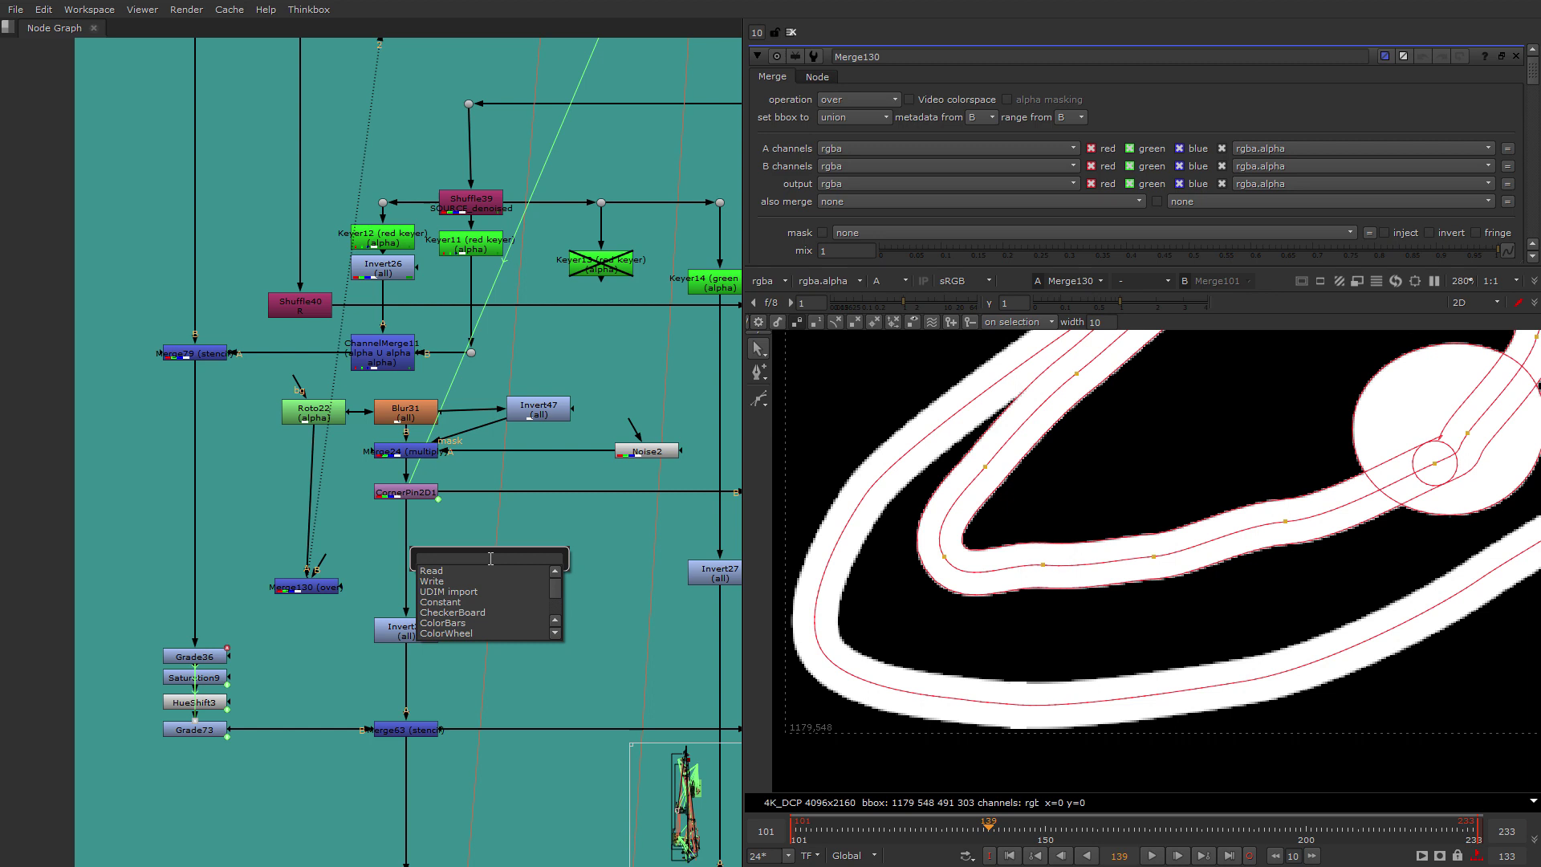
type("blur")
key("Return")
left_click_drag(463, 554, 275, 516)
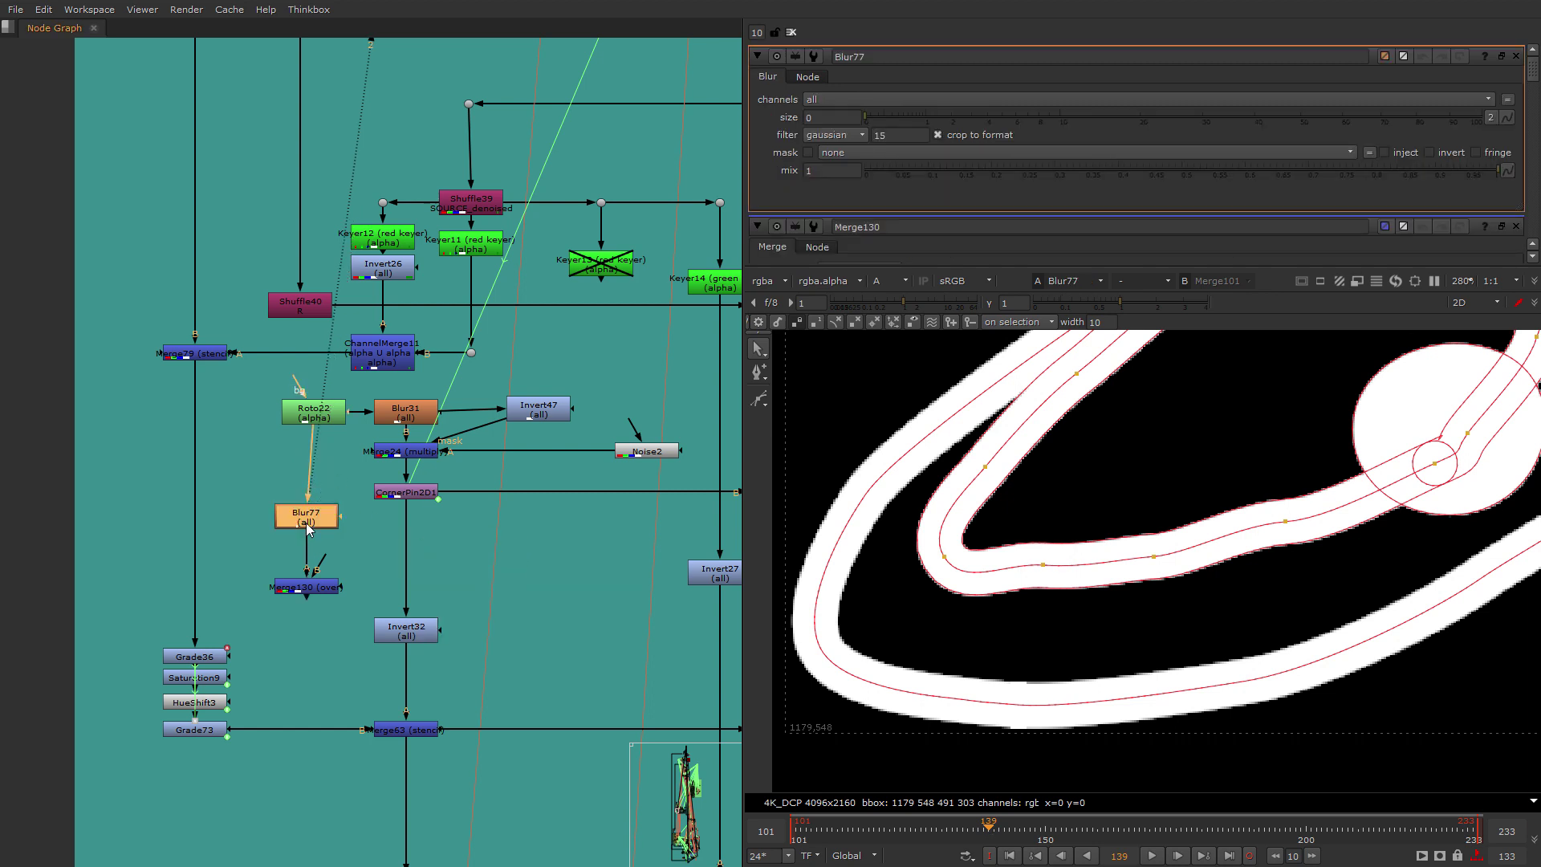
Set the new Blur's size to 7.2 and line up the Blur and Merge nodes straight below Roto22.
left_click(1031, 117)
scroll(944, 612, "up", 2)
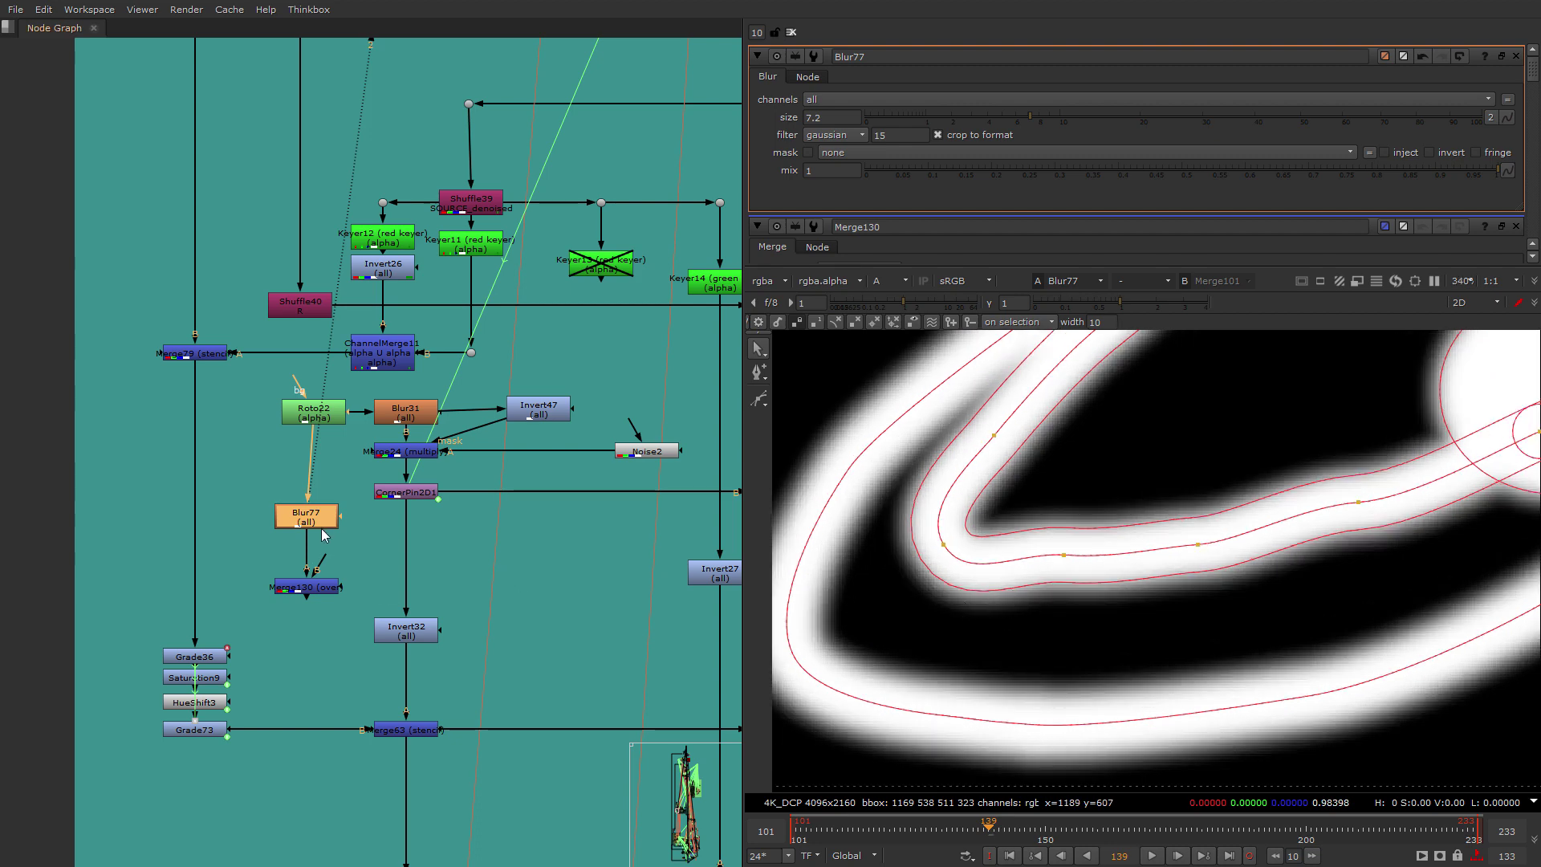
scroll(311, 575, "up", 1)
left_click_drag(235, 615, 324, 517)
left_click_drag(323, 511, 331, 514)
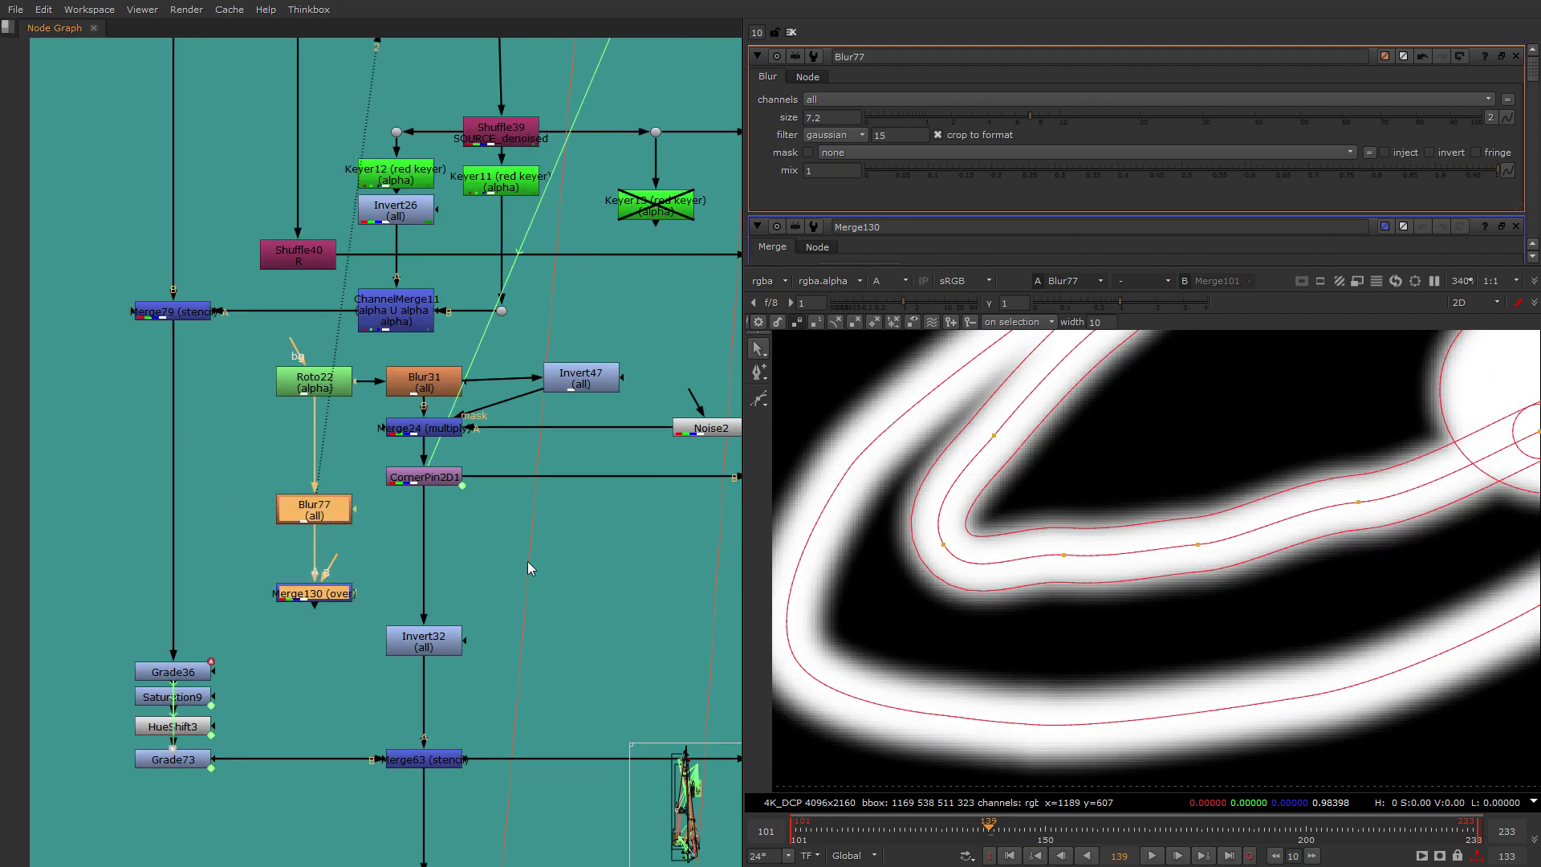
Add an Invert node in the free space beside the new Blur and connect its input to Roto22.
left_click(502, 565)
key("Tab")
type("in")
key("Return")
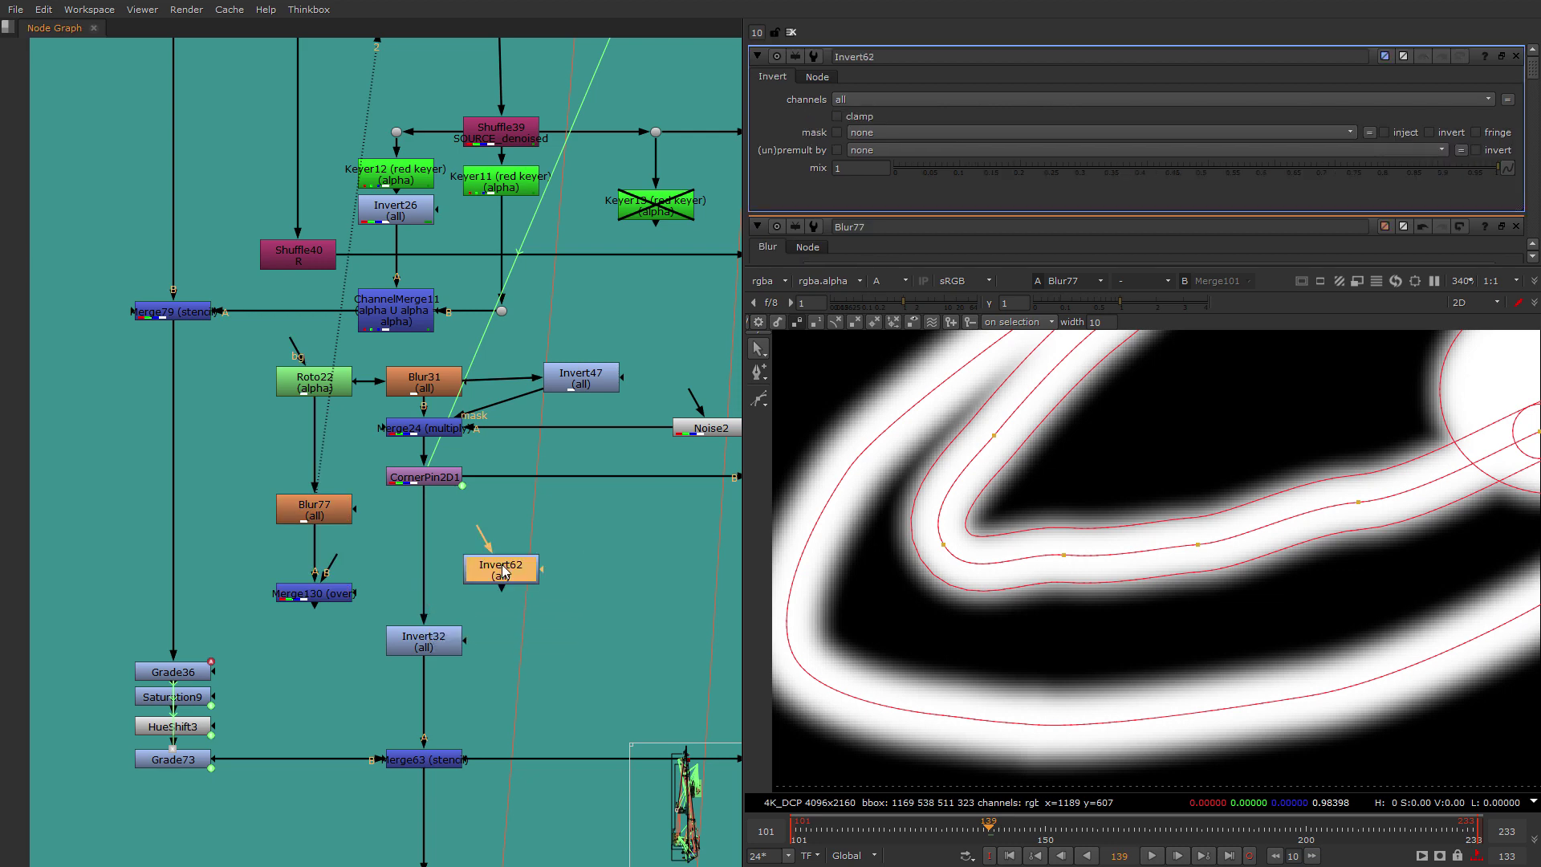
left_click_drag(479, 533, 337, 392)
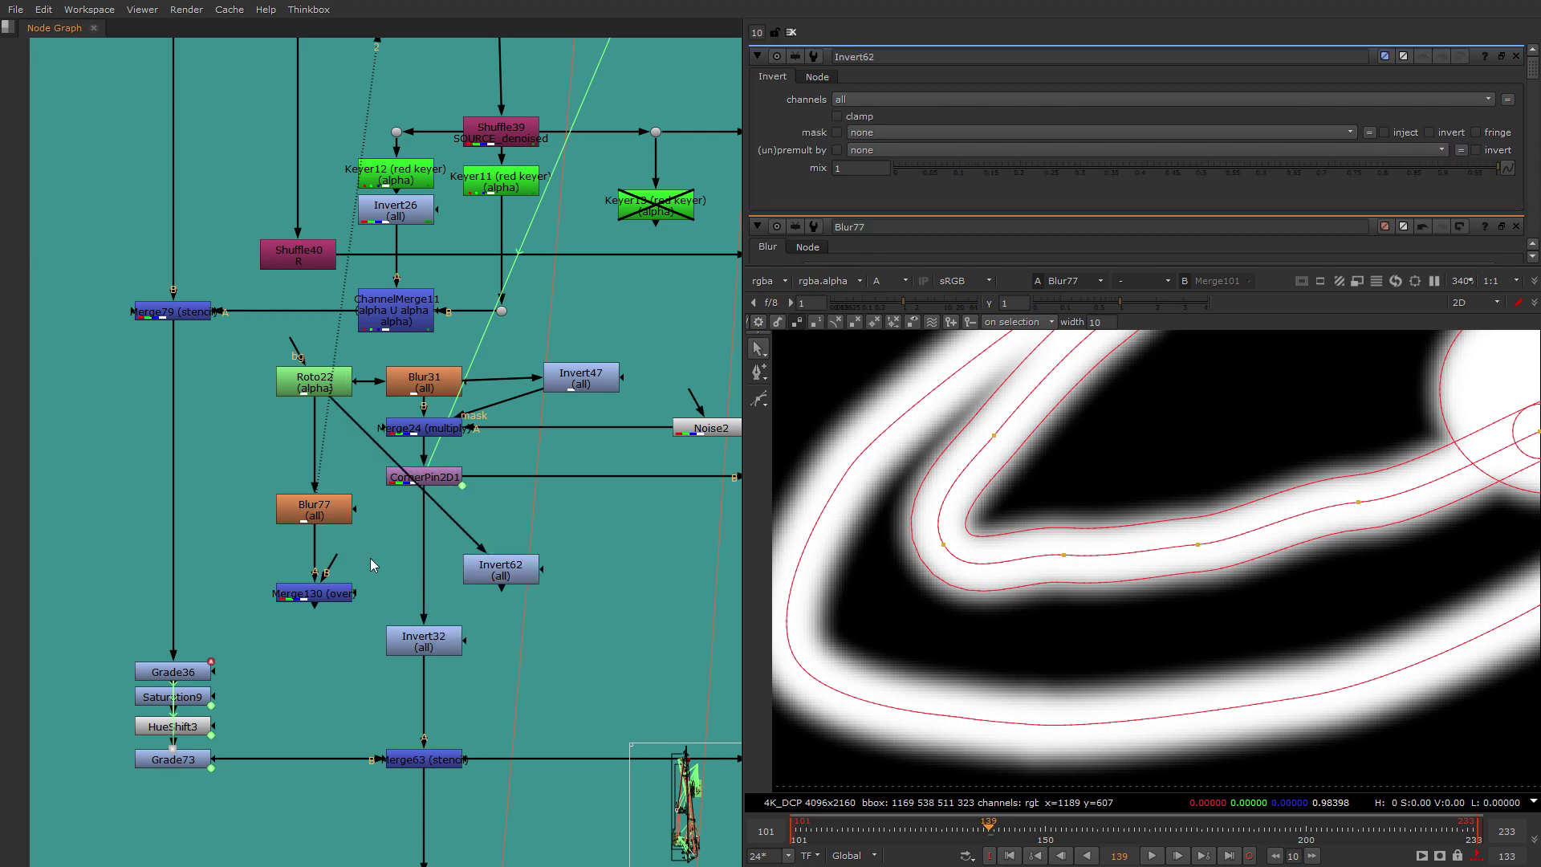
left_click_drag(498, 570, 502, 548)
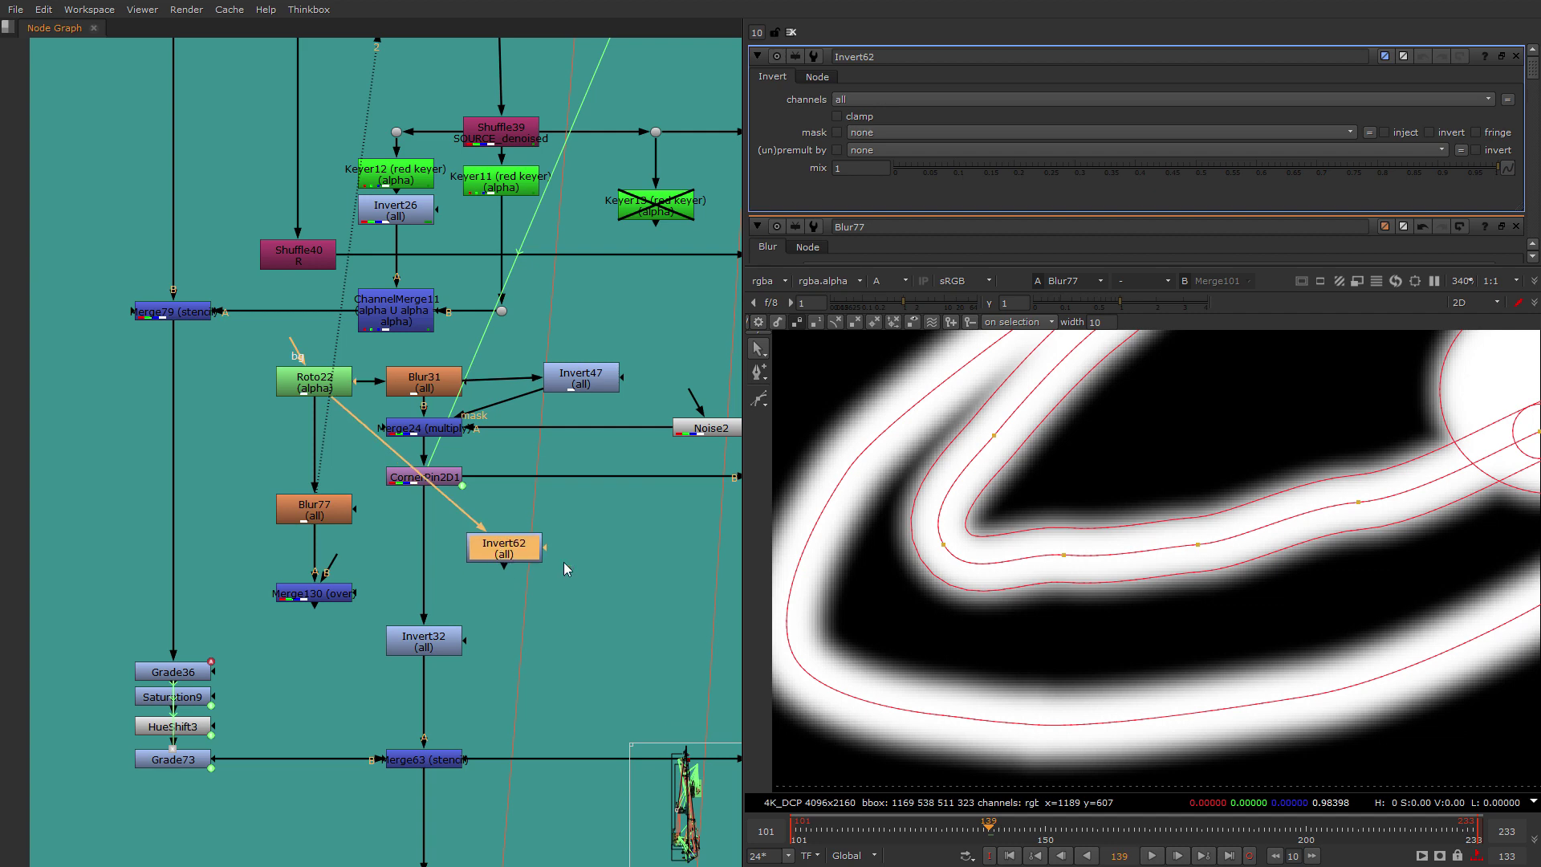
Add a Noise node beside Invert62 and connect it to the A input of Merge130.
left_click(605, 581)
key("Tab")
type("noi")
key("Return")
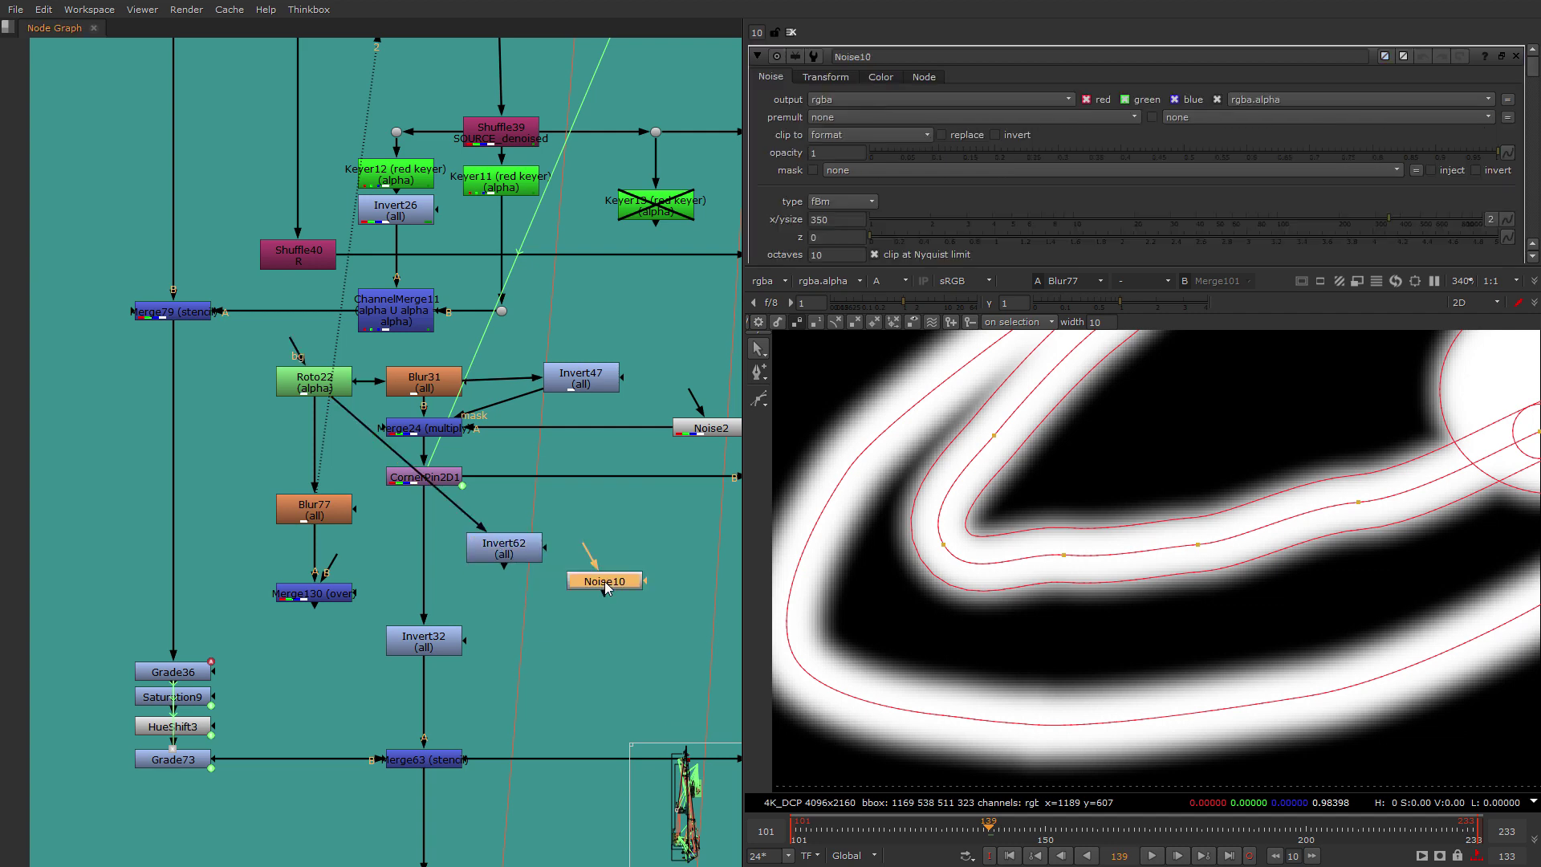
left_click_drag(333, 560, 604, 583)
View Merge130, set its operation to multiply, and mask it with Invert62 fed from Blur77.
left_click(323, 596)
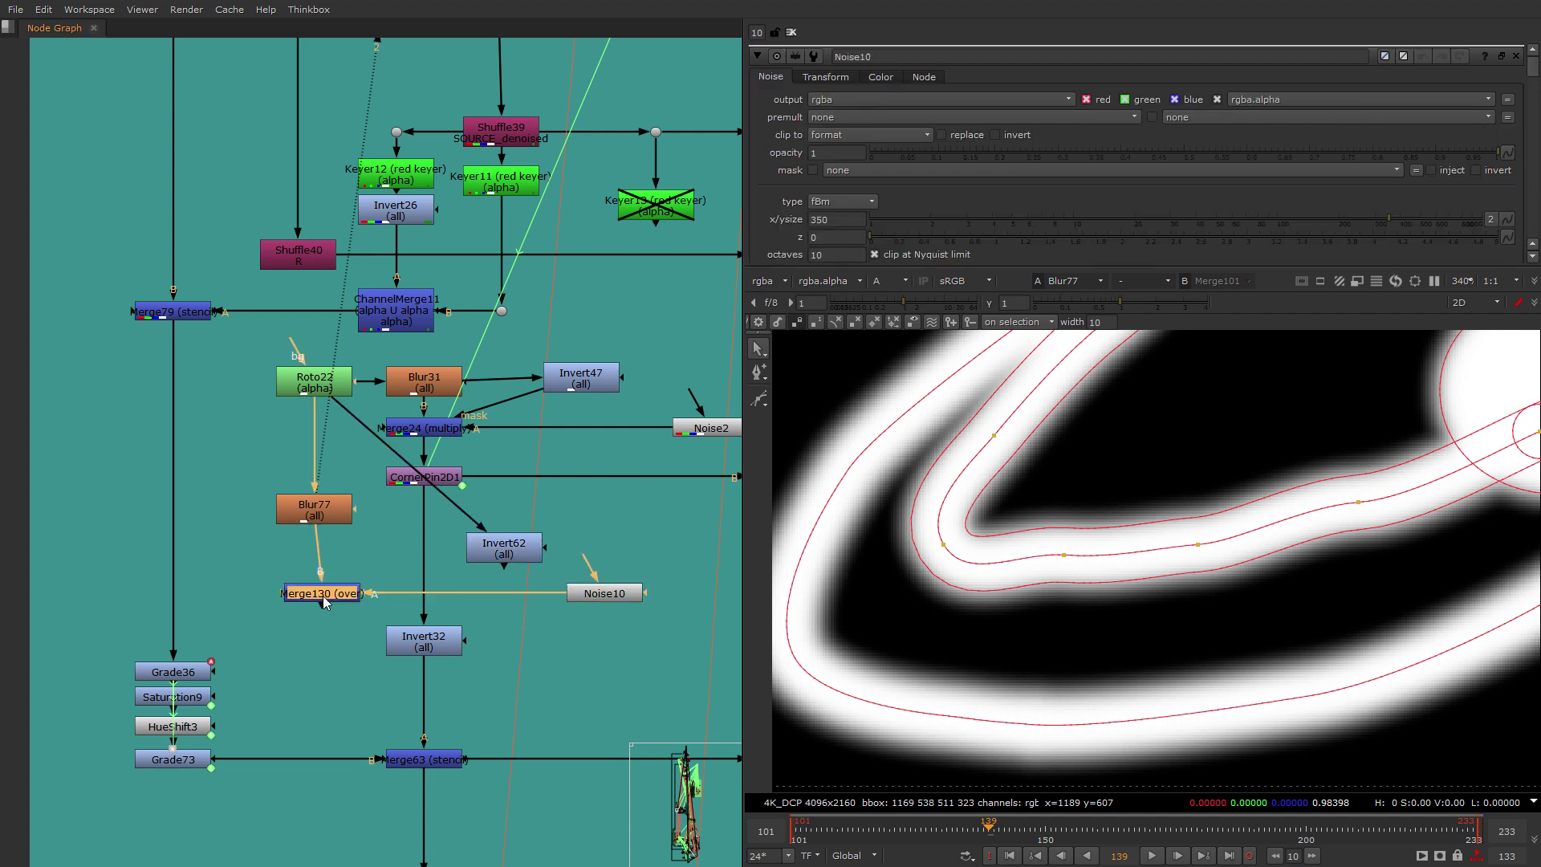
key("1")
left_click_drag(323, 596, 326, 630)
double_click(314, 628)
left_click_drag(496, 602, 504, 538)
left_click(857, 99)
left_click(859, 286)
left_click_drag(343, 404, 322, 509)
left_click_drag(512, 540, 503, 550)
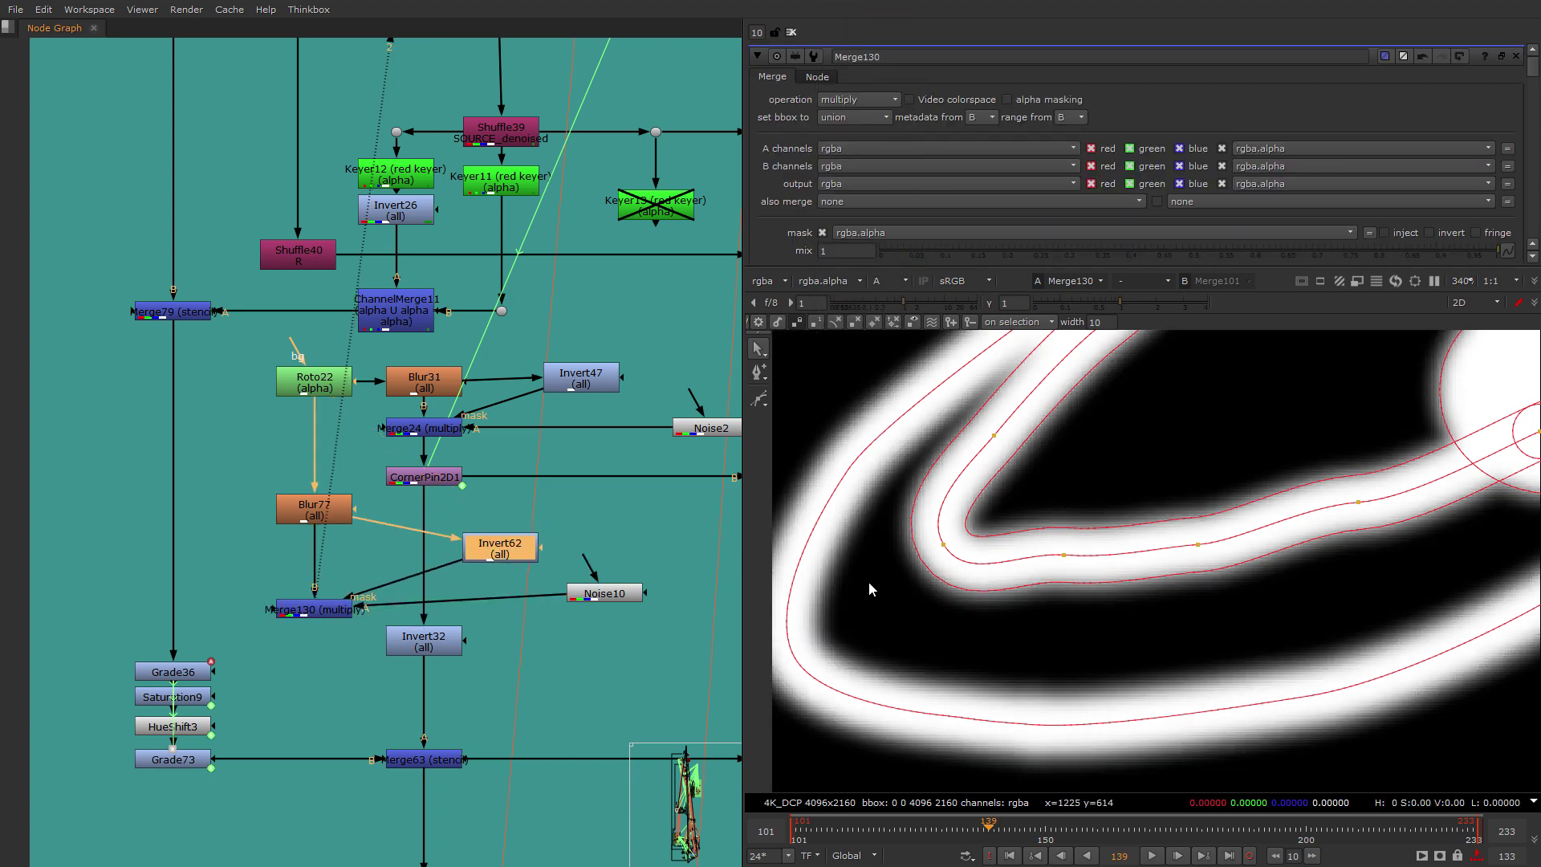
Set the Noise node's x/y size to 16.2 and check the roto edge up close.
scroll(831, 648, "up", 3)
left_click_drag(314, 610, 314, 600)
double_click(604, 594)
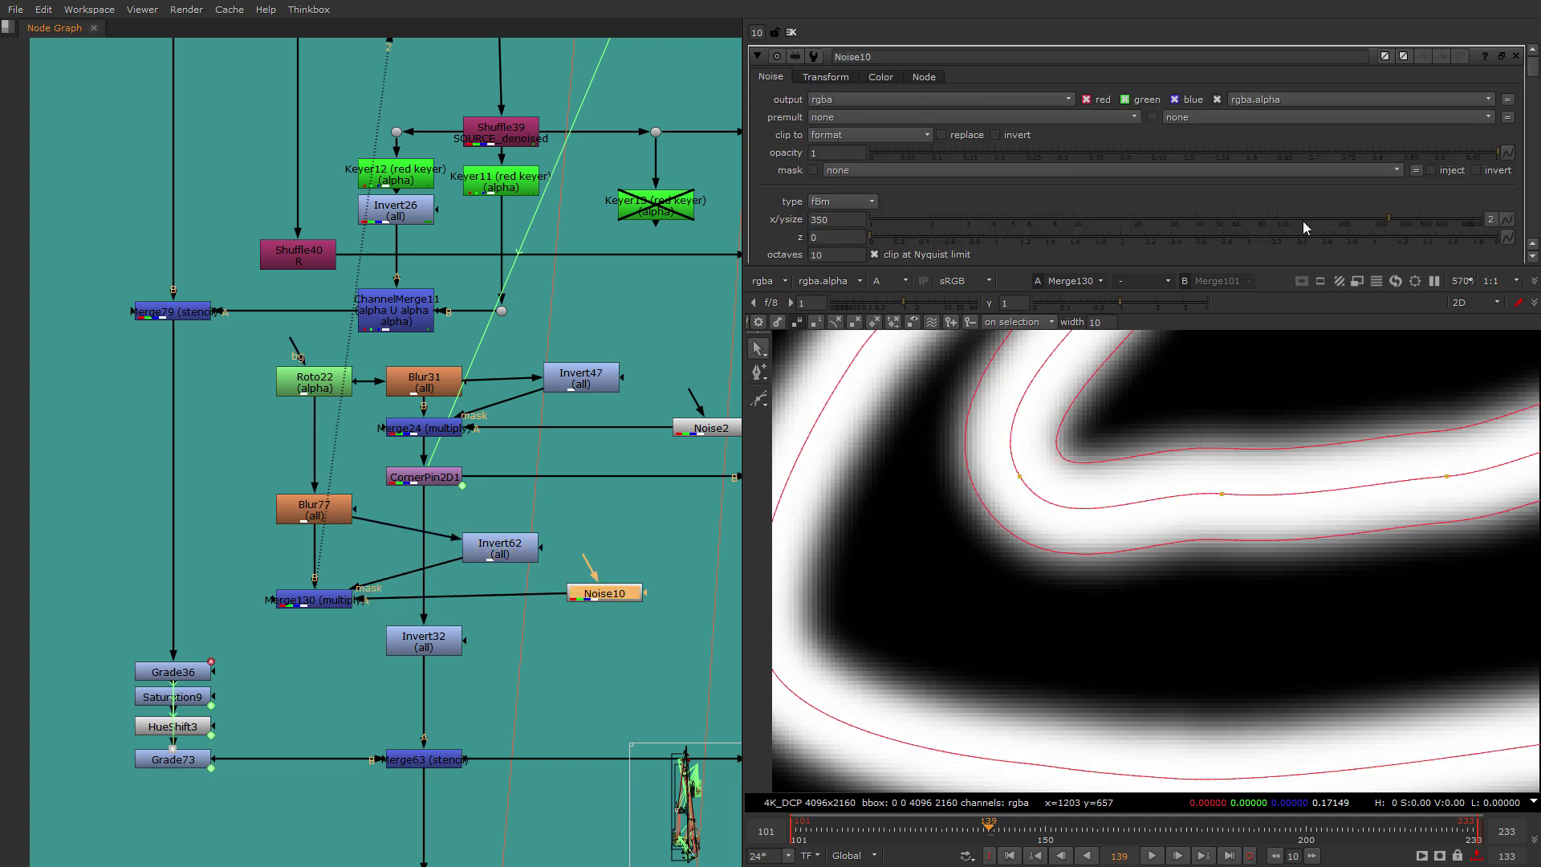
left_click_drag(1304, 227, 1117, 223)
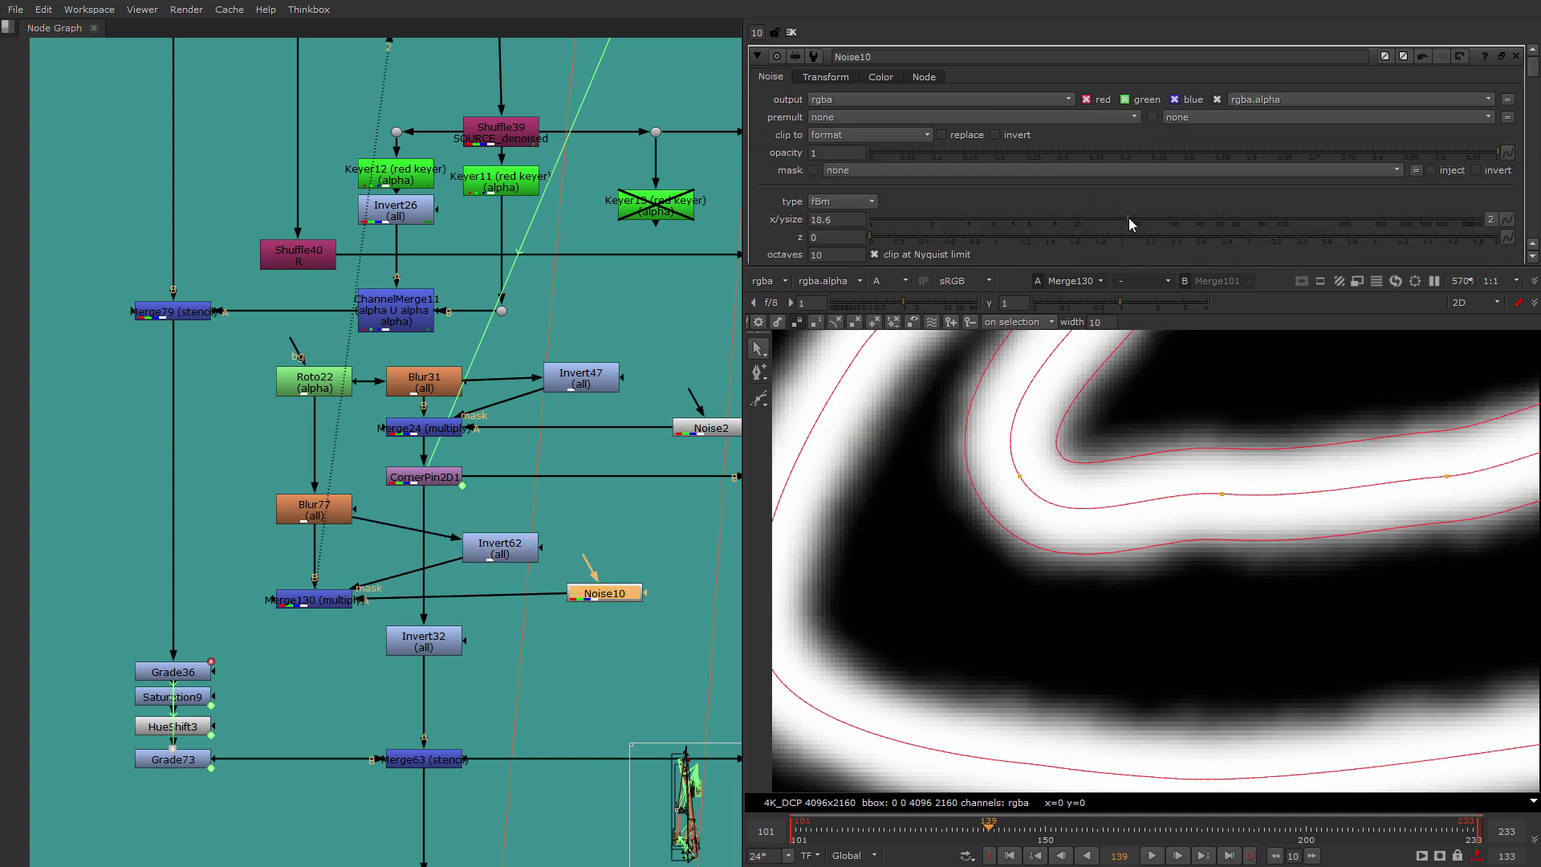
scroll(1013, 608, "up", 3)
scroll(982, 644, "down", 2)
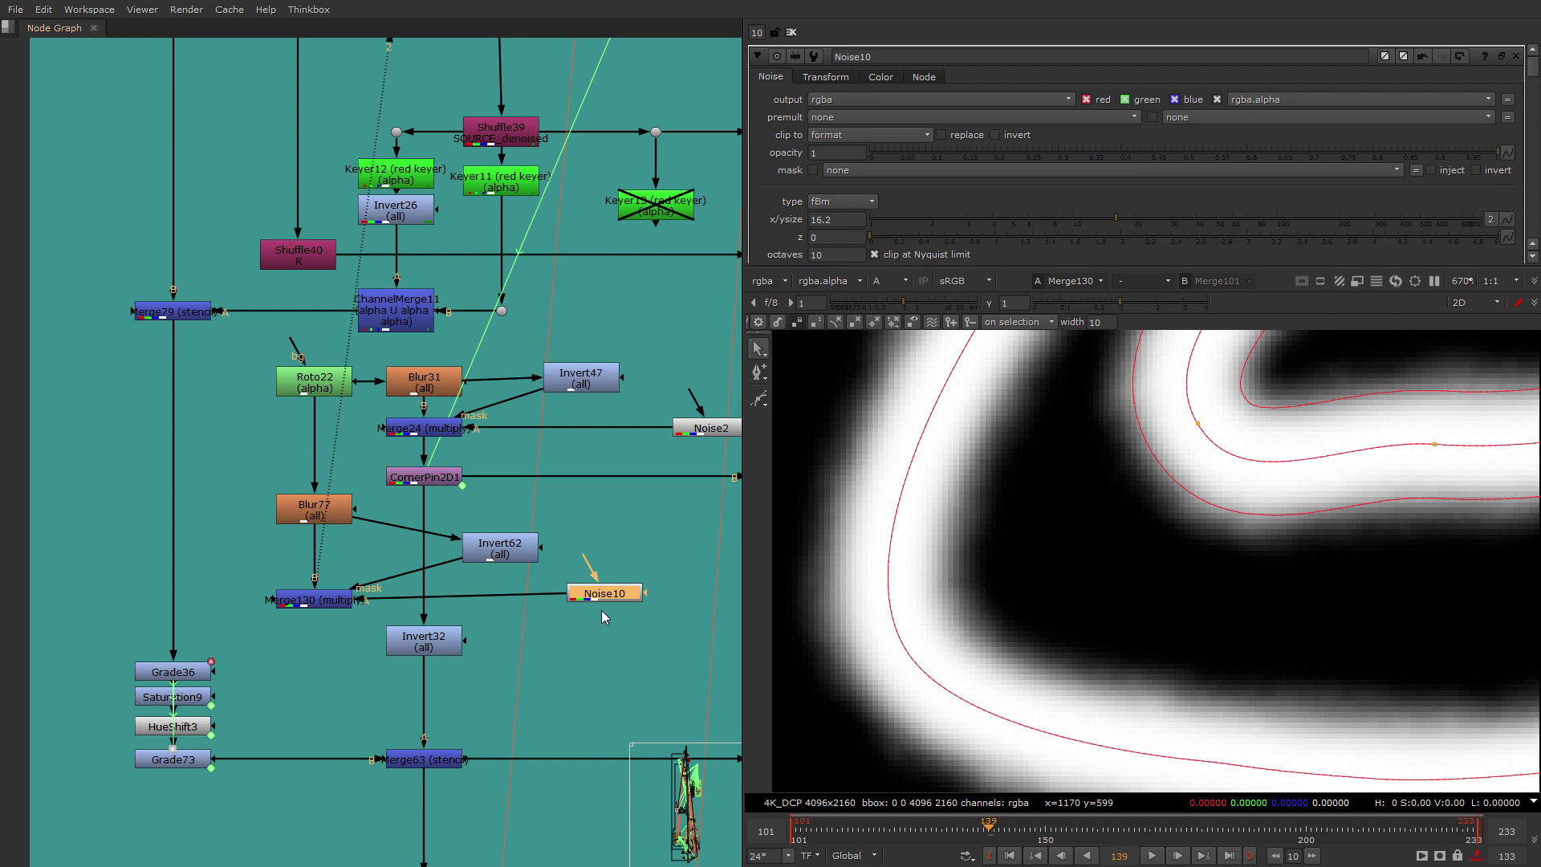
Reposition the Noise and Invert62 nodes around the merge and set Blur77's size to 9.
left_click_drag(606, 597, 604, 610)
left_click_drag(463, 564, 472, 527)
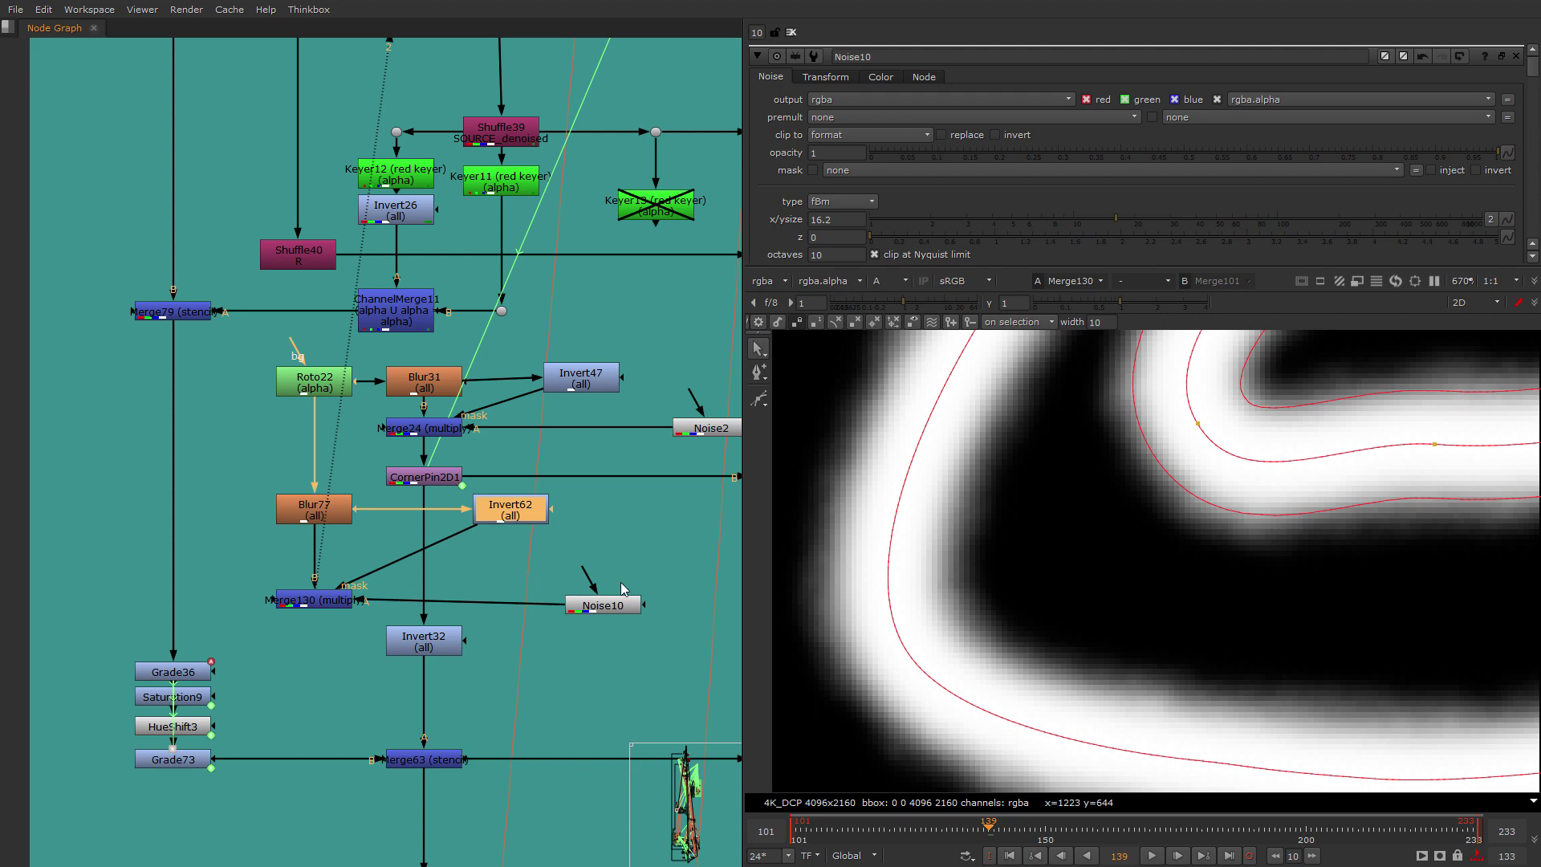
double_click(319, 509)
left_click_drag(1016, 118, 1049, 120)
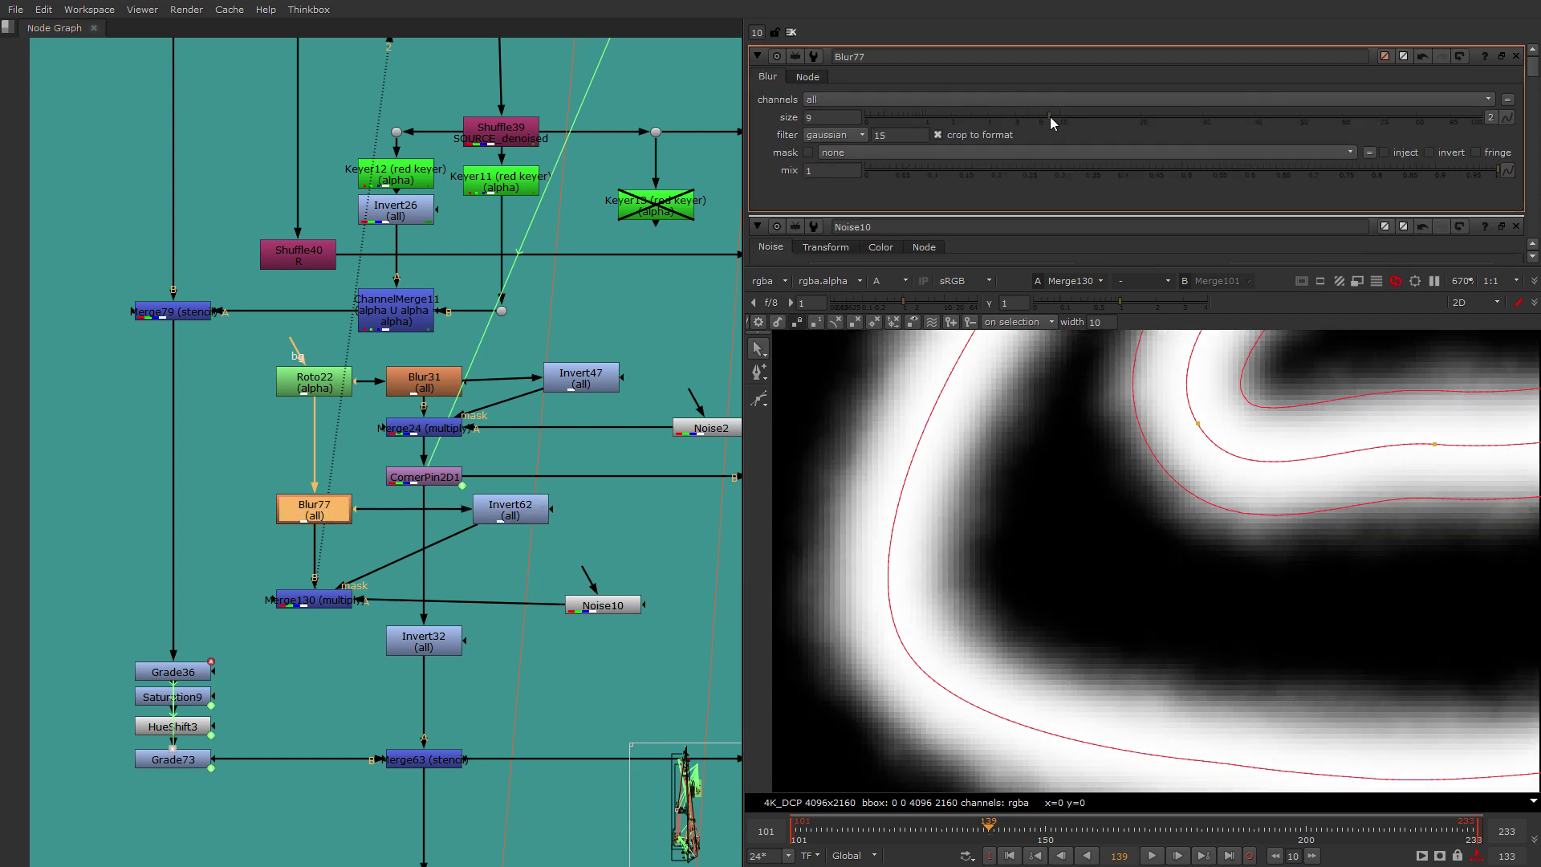
scroll(1094, 605, "down", 1)
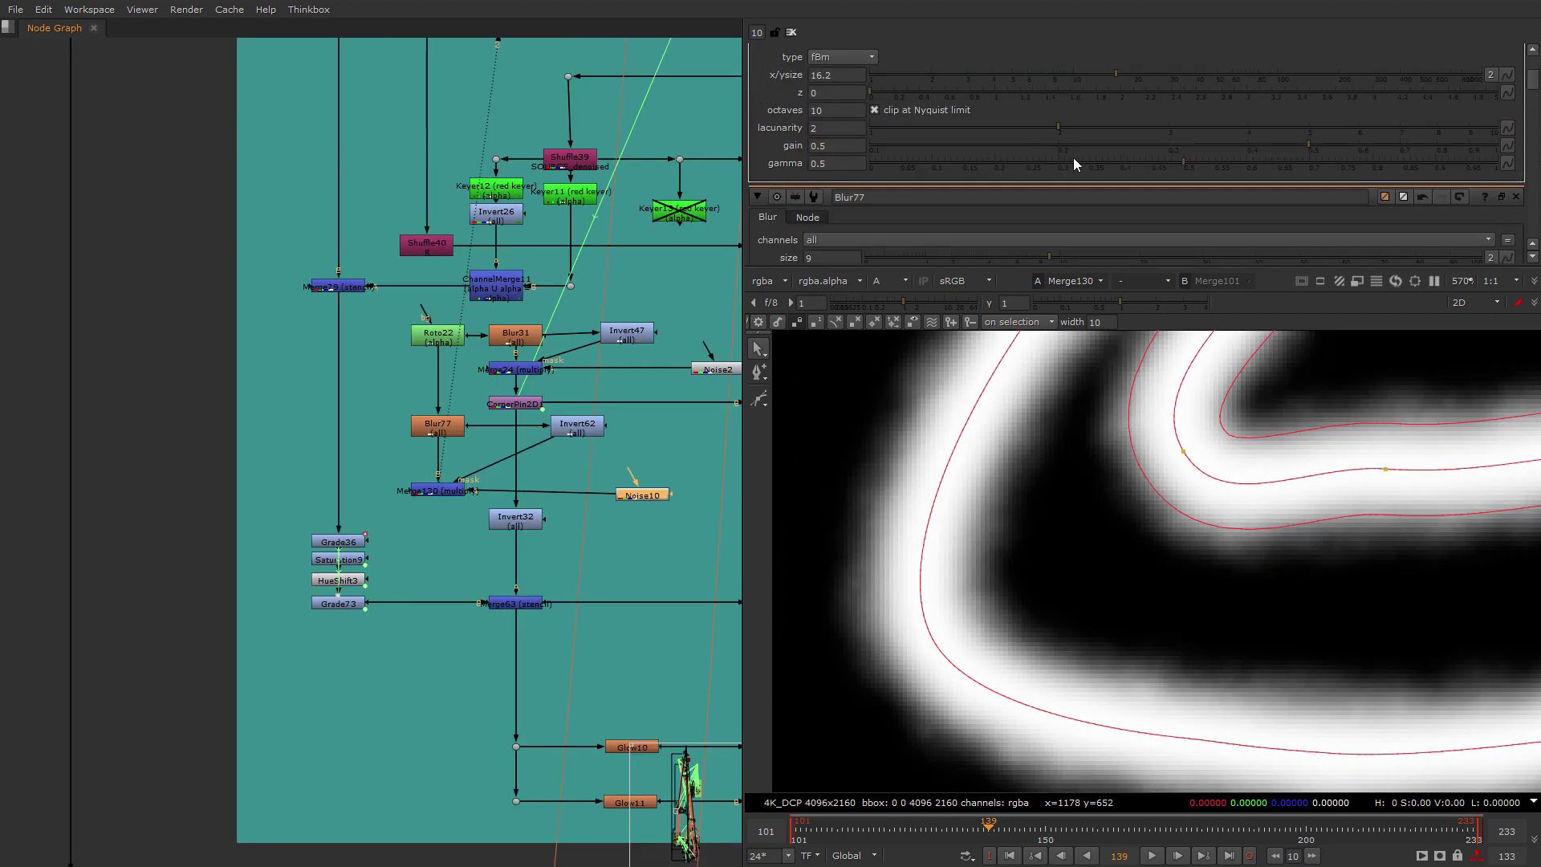
Tune the Noise node with a gamma of about 0.22, a slightly higher gain and a different noise type.
left_click_drag(1076, 165, 1008, 164)
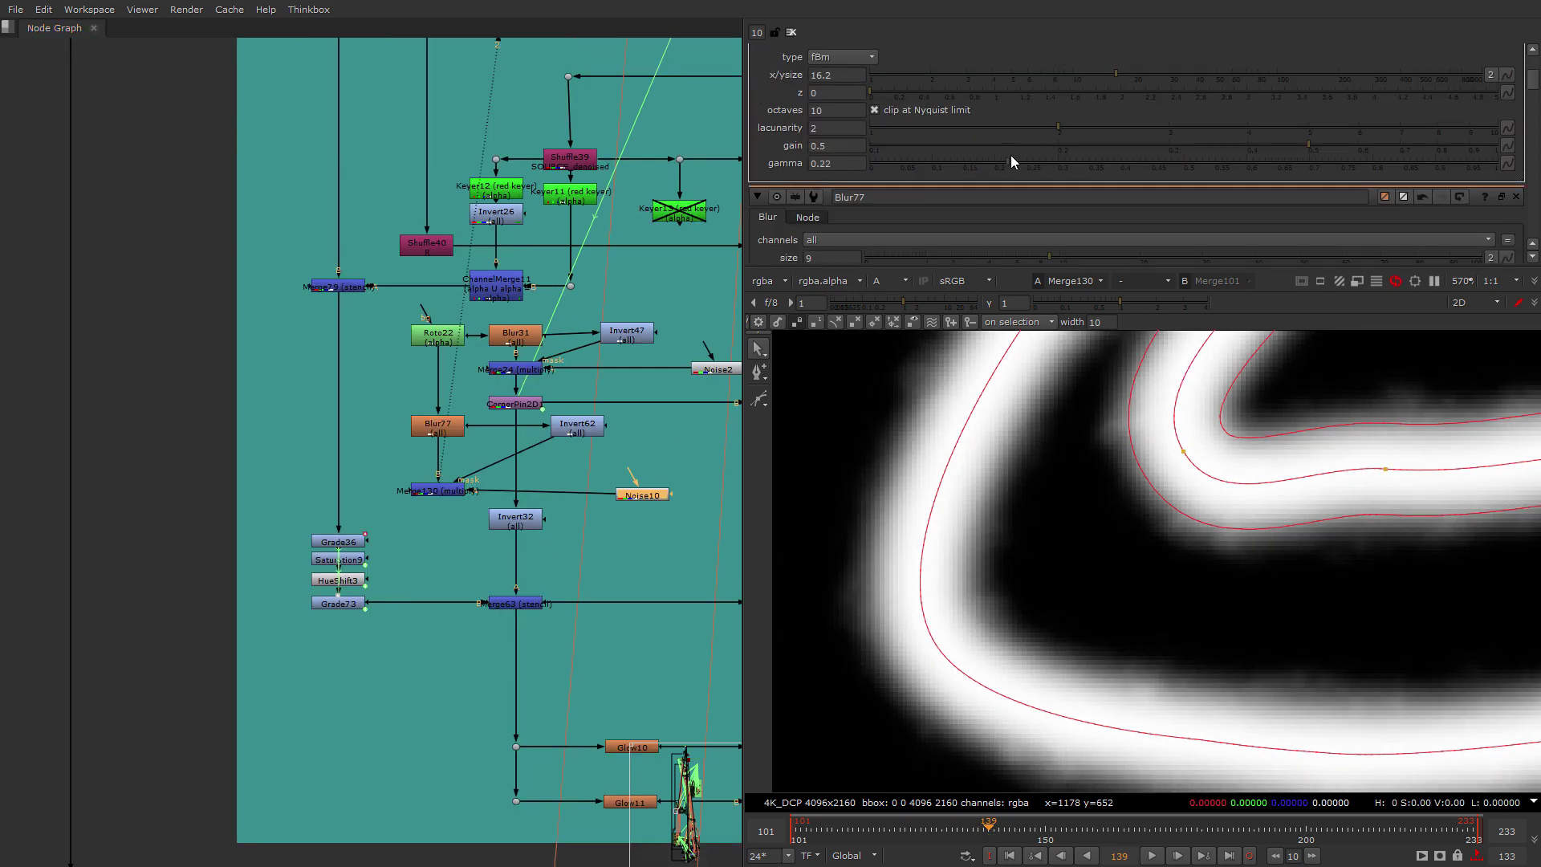
mouse_move(1314, 144)
left_mouse_down()
mouse_move(1420, 145)
mouse_move(1330, 145)
left_mouse_up()
left_click(842, 57)
left_click(835, 74)
scroll(474, 584, "up", 1)
Delete the Blur77, Invert62, Merge130 and Noise nodes below Roto22.
middle_click_drag(474, 584, 308, 585)
left_click_drag(562, 493, 216, 380)
key("d")
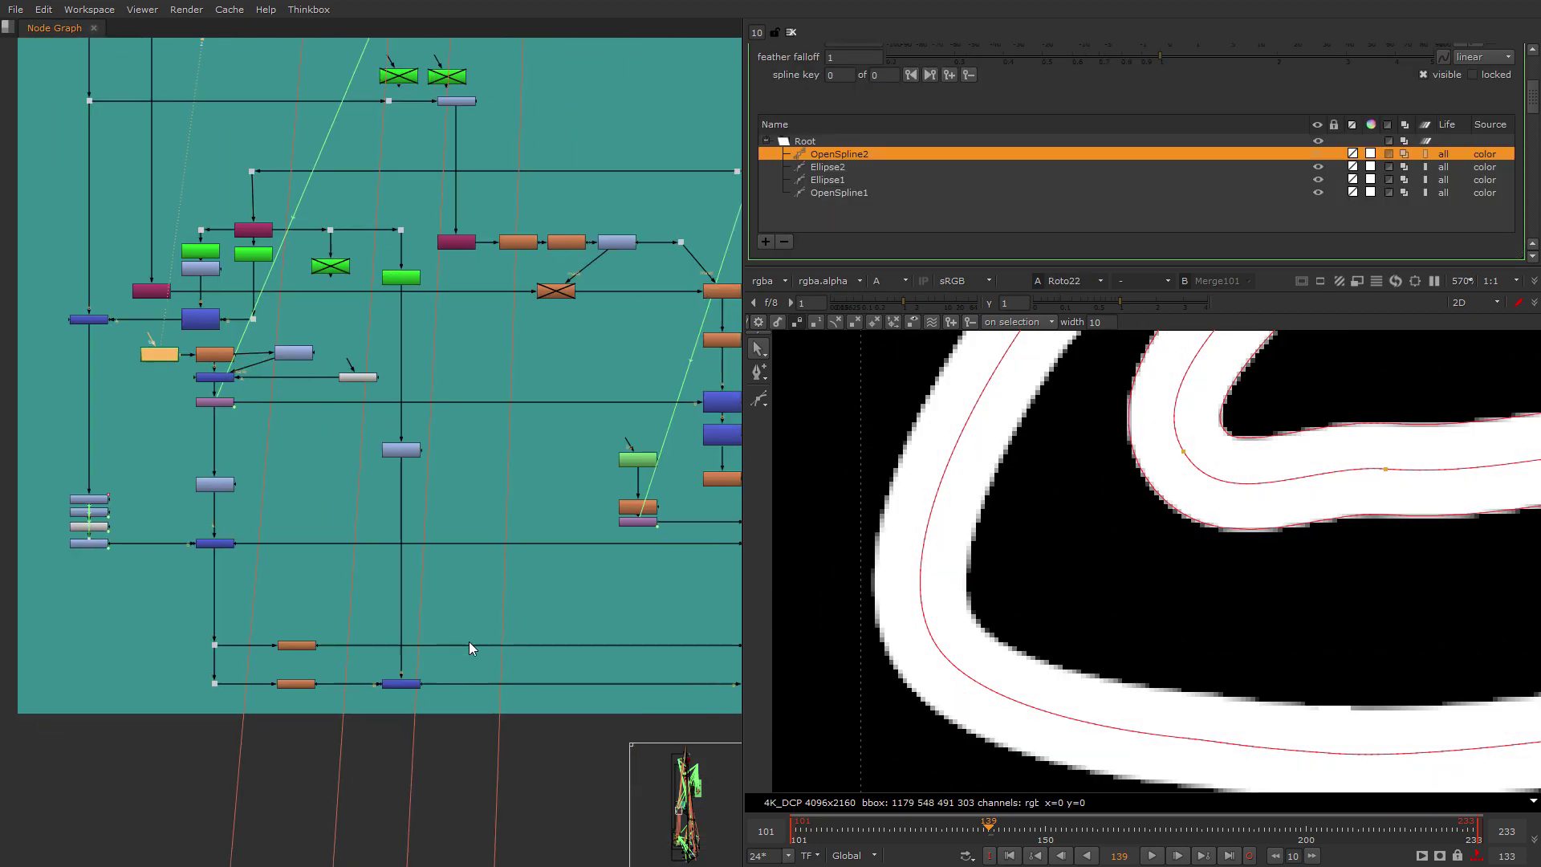
Inspect the outputs and settings of Glow10 and Glow11 below the Merge63 stencil.
scroll(434, 690, "up", 4)
middle_click_drag(434, 690, 518, 693)
scroll(255, 620, "down", 3)
left_click(257, 608)
key("1")
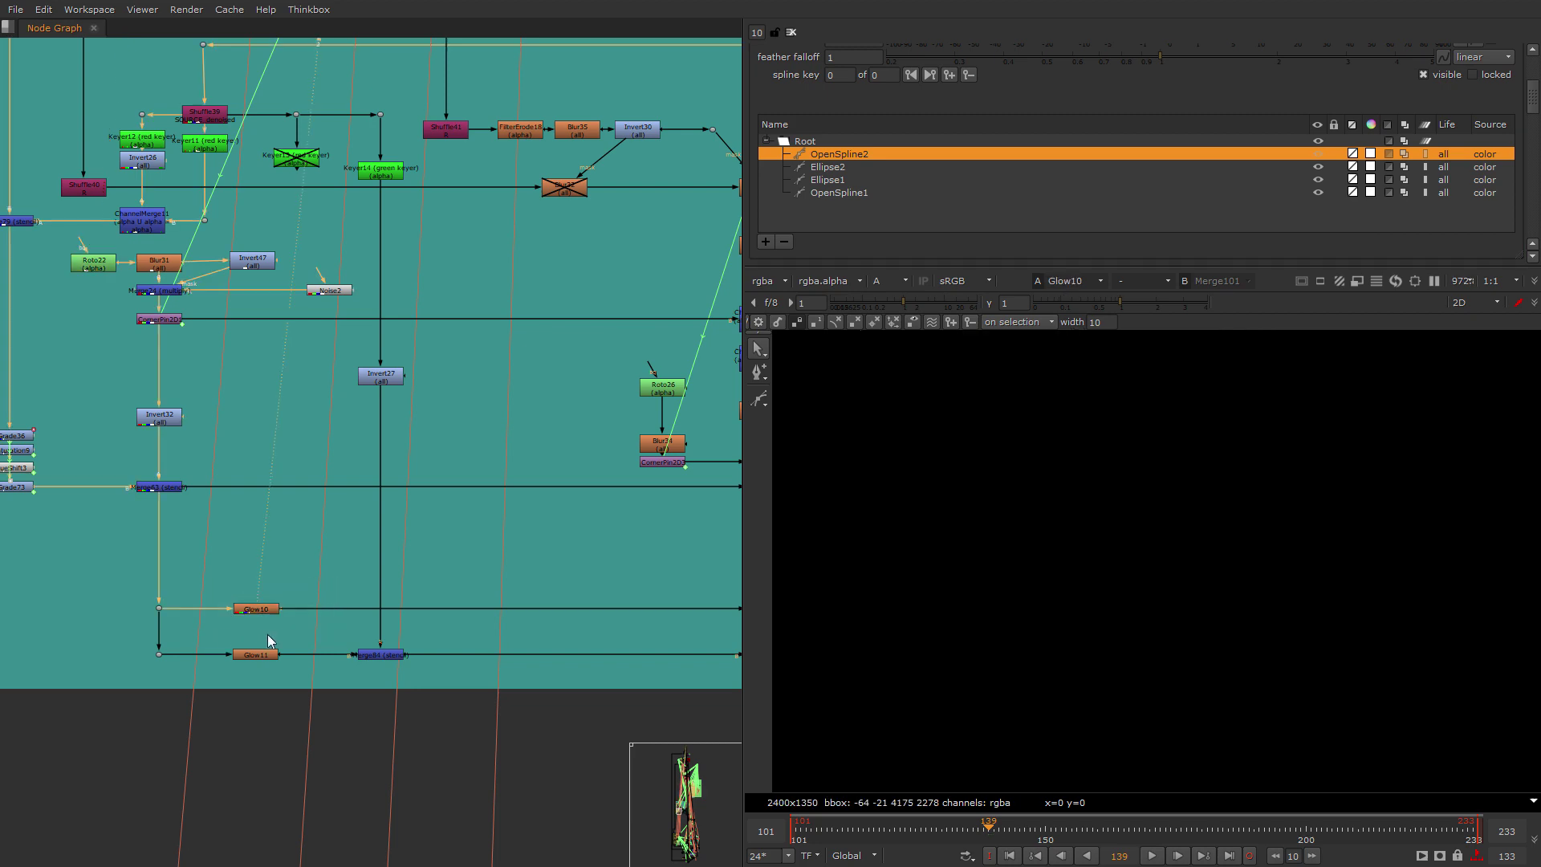
double_click(255, 655)
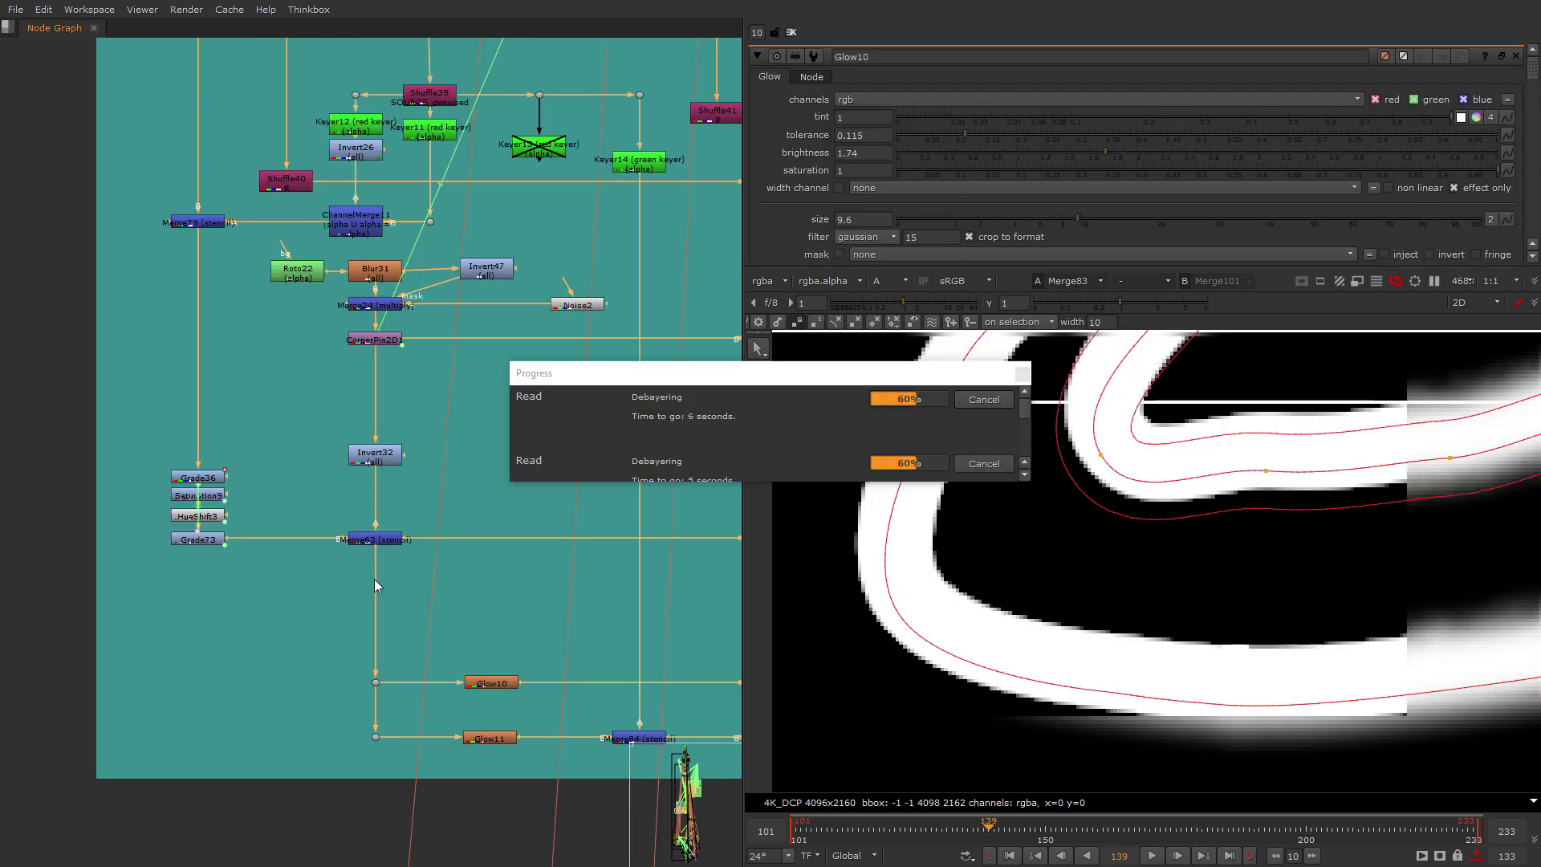
scroll(512, 729, "up", 3)
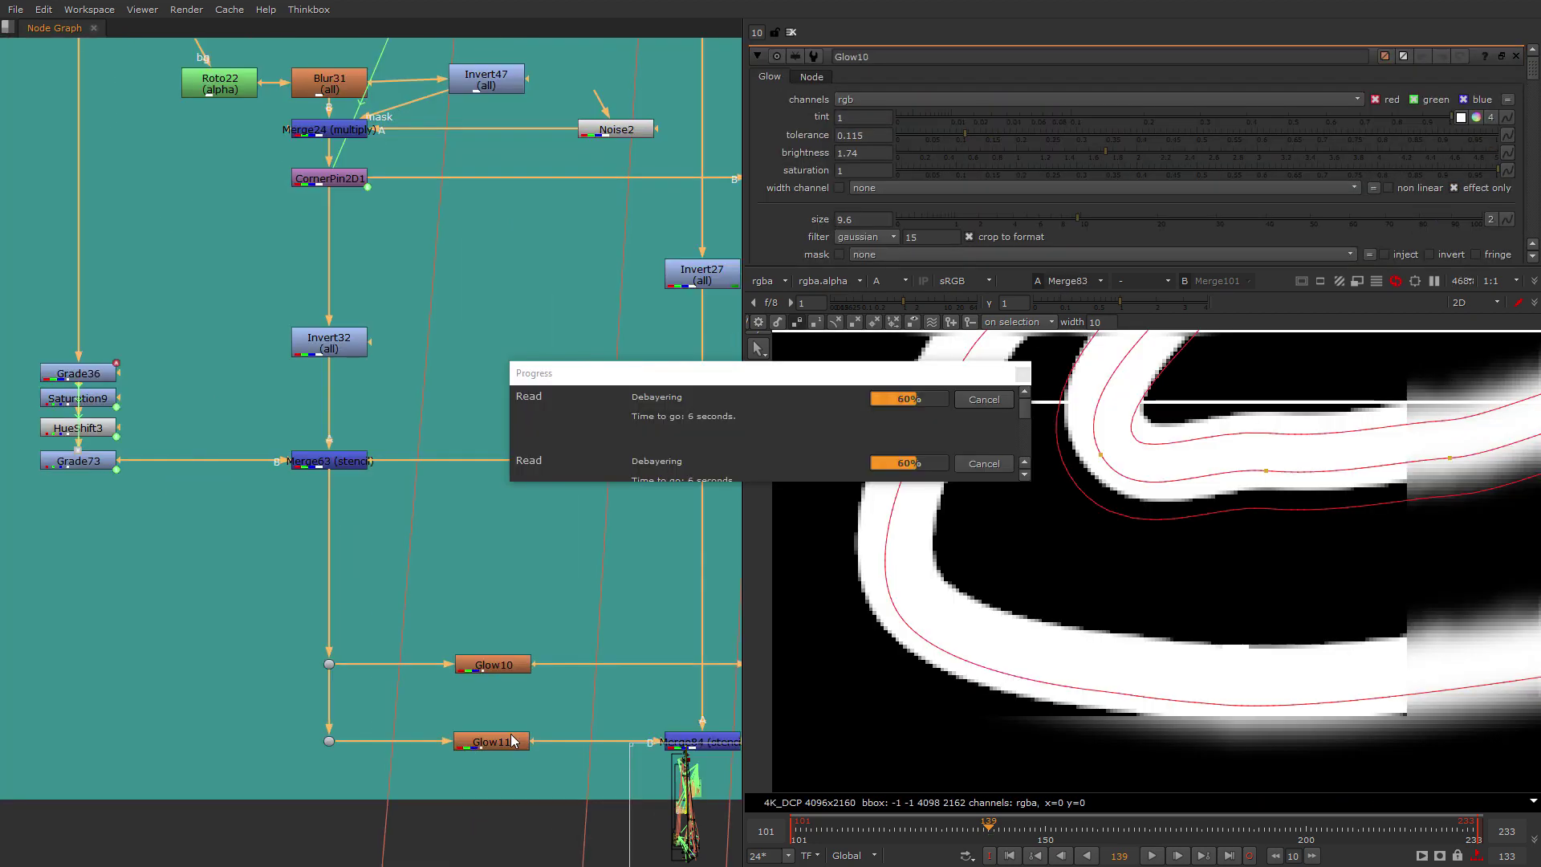
double_click(500, 744)
key("1")
left_click(509, 657)
key("1")
middle_click_drag(509, 658, 292, 700)
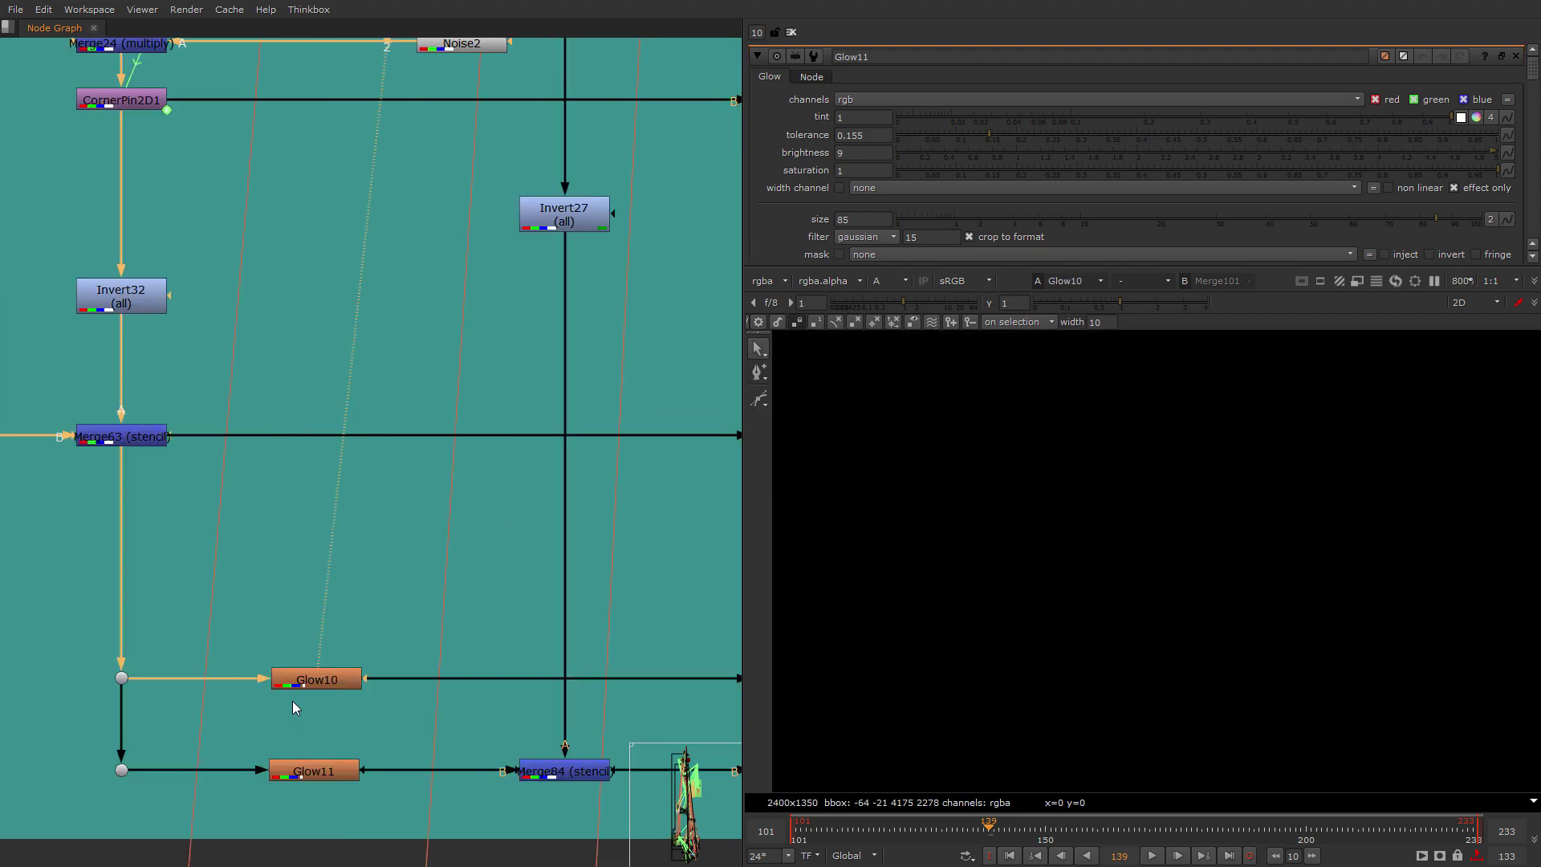
Follow the glow branch to Merge65, inspect its plus operation, and view the result at Merge83.
scroll(269, 674, "down", 5)
scroll(456, 691, "up", 3)
middle_click_drag(612, 700, 157, 676)
left_click(445, 685)
key("1")
scroll(437, 686, "up", 3)
double_click(437, 685)
scroll(158, 677, "down", 2)
left_click(585, 677)
key("1")
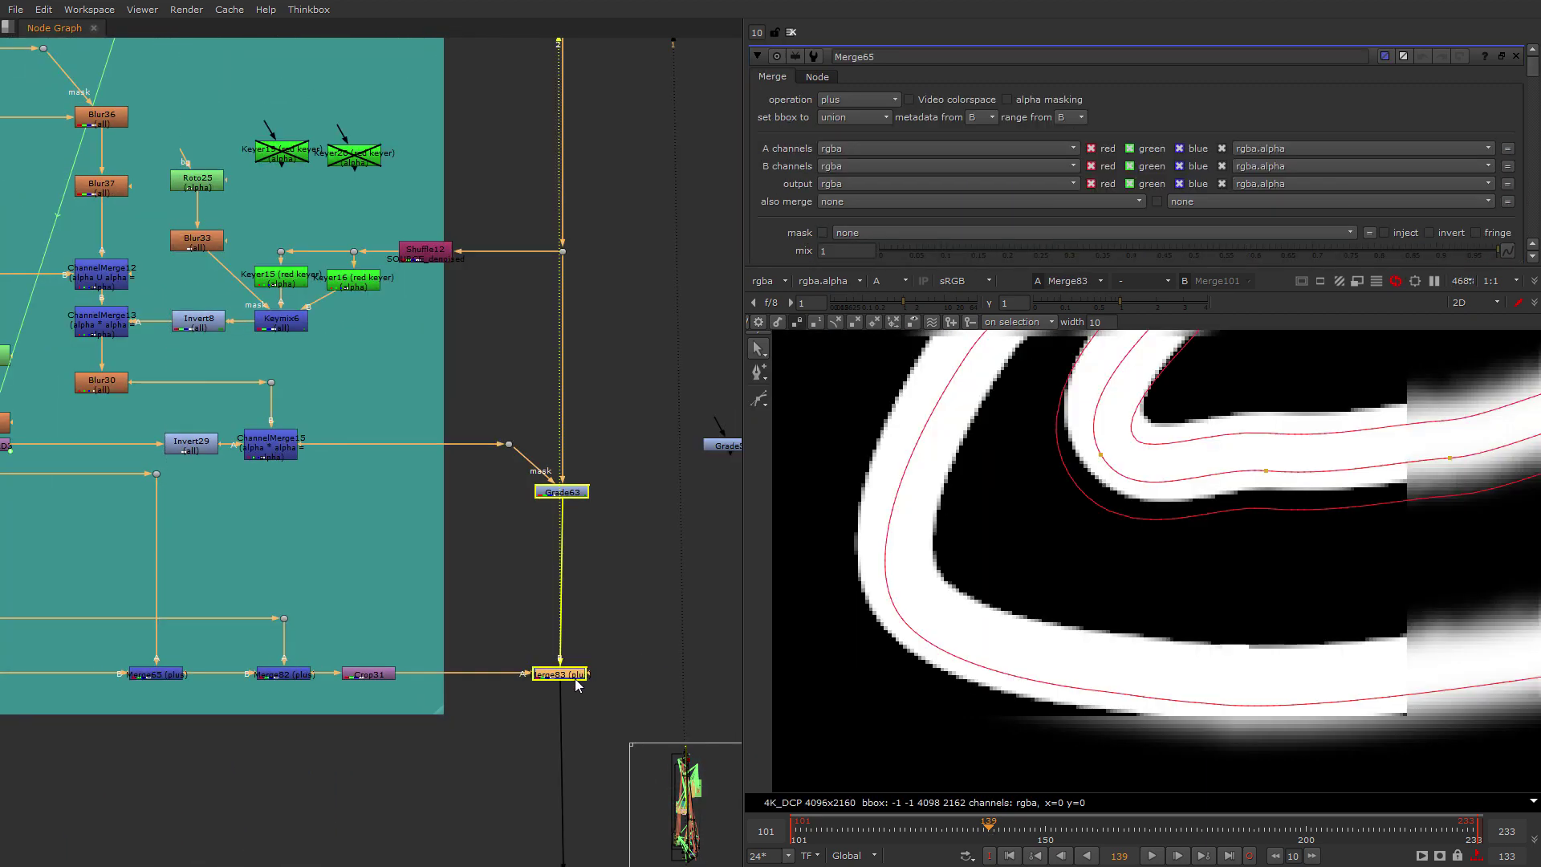
Inspect Grade63's settings and trace its mask branch back through the keyer, blur and channel merge nodes.
key("f")
middle_click_drag(364, 465, 508, 721)
scroll(540, 655, "down", 2)
scroll(509, 644, "up", 2)
left_click(499, 537)
double_click(498, 537)
middle_click_drag(437, 590, 584, 626)
scroll(584, 626, "down", 1)
scroll(546, 603, "down", 1)
middle_click_drag(161, 434, 591, 550)
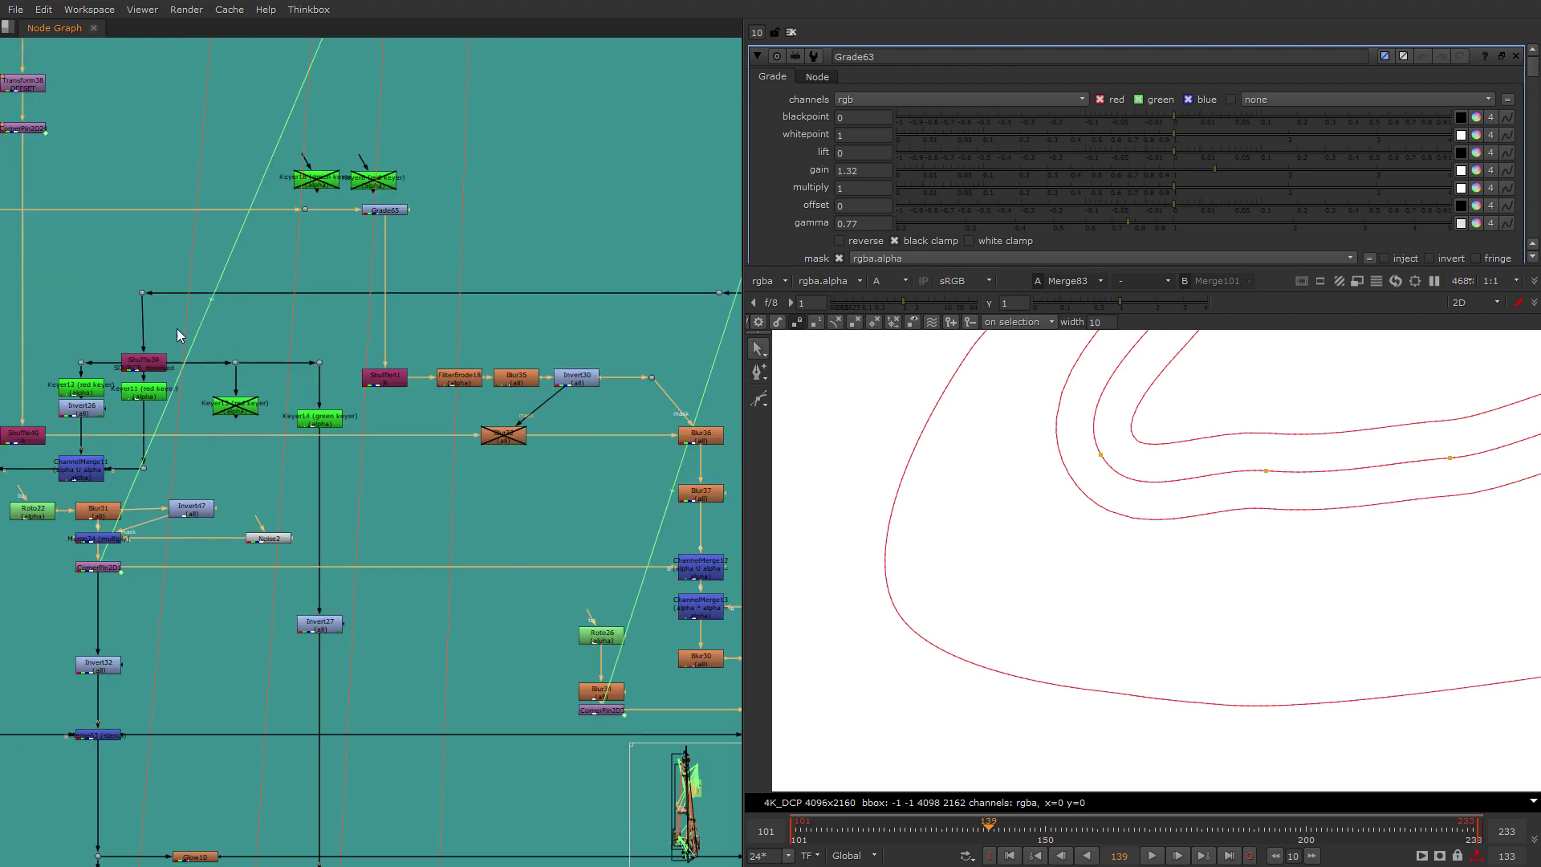
scroll(175, 329, "up", 1)
middle_click_drag(252, 439, 446, 622)
scroll(580, 738, "down", 3)
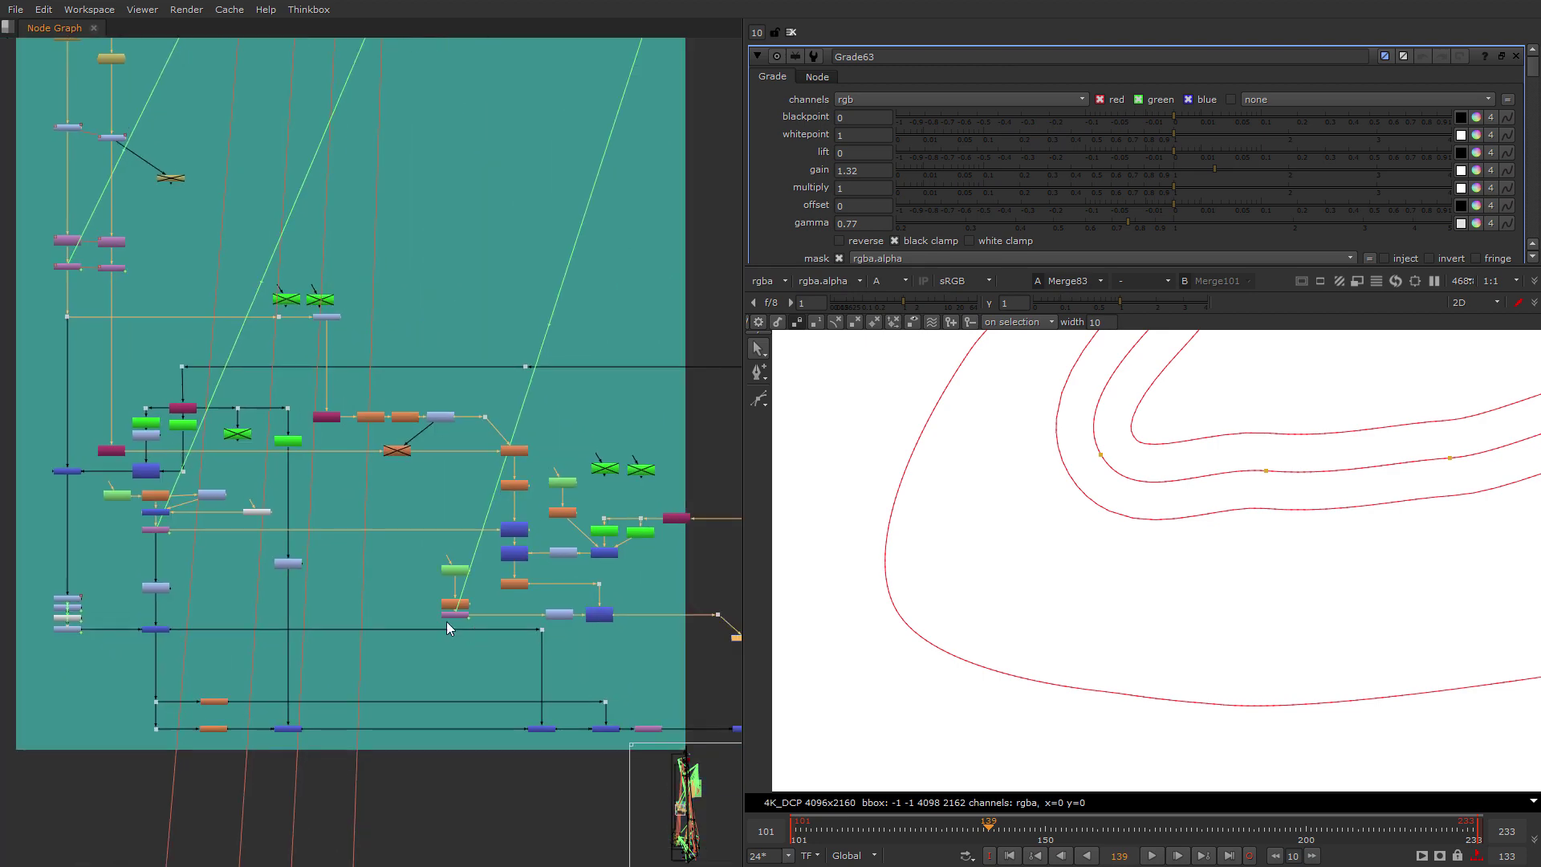
scroll(350, 601, "up", 3)
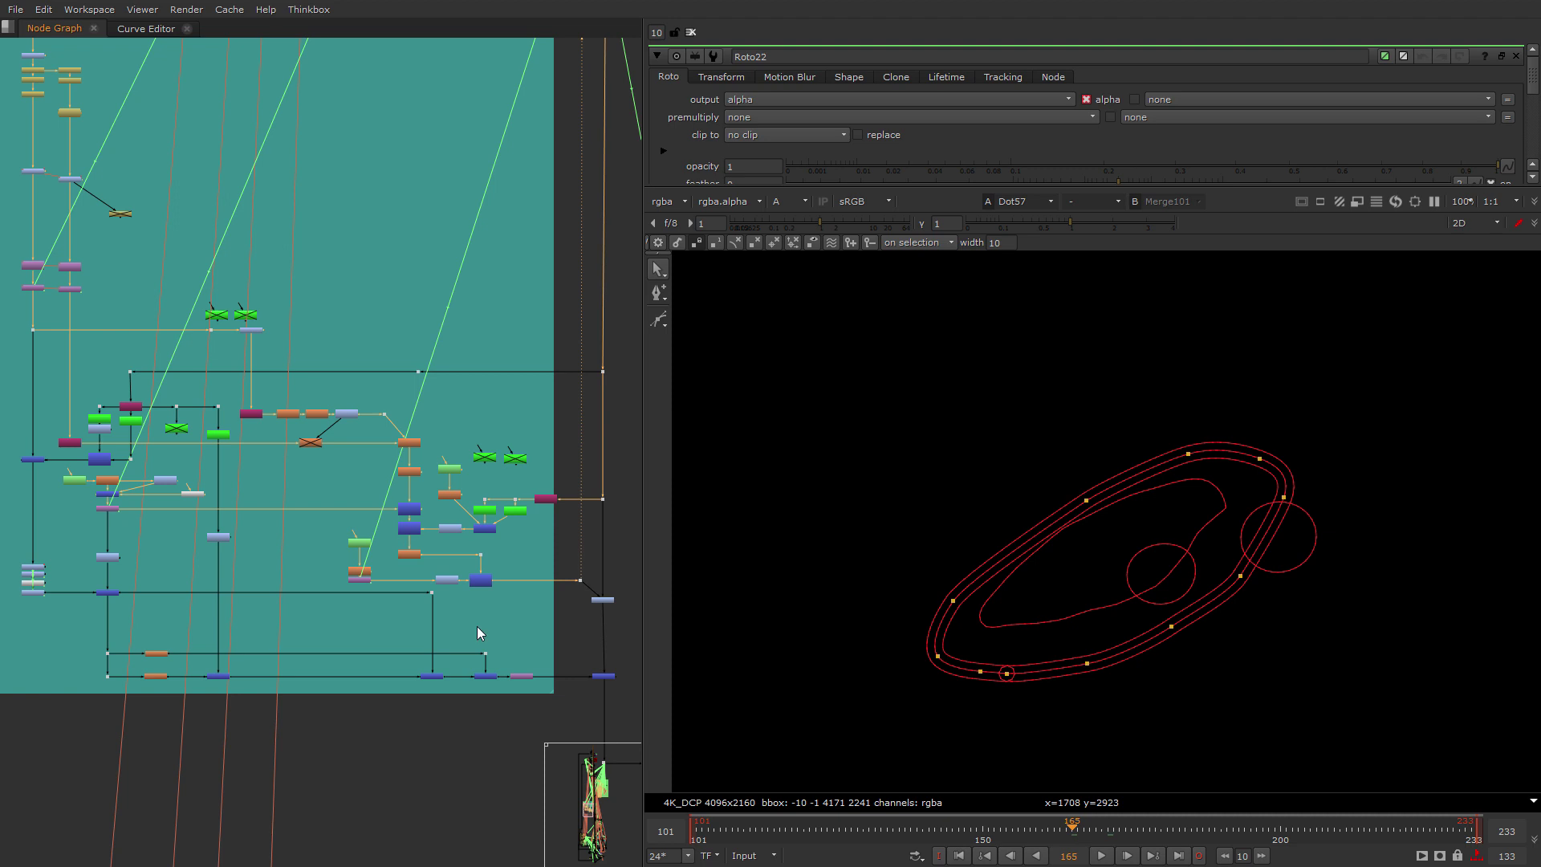
View the rendered Read7 clip below Merge83 and close the Roto22 properties.
middle_click_drag(635, 831, 521, 632)
scroll(522, 633, "up", 3)
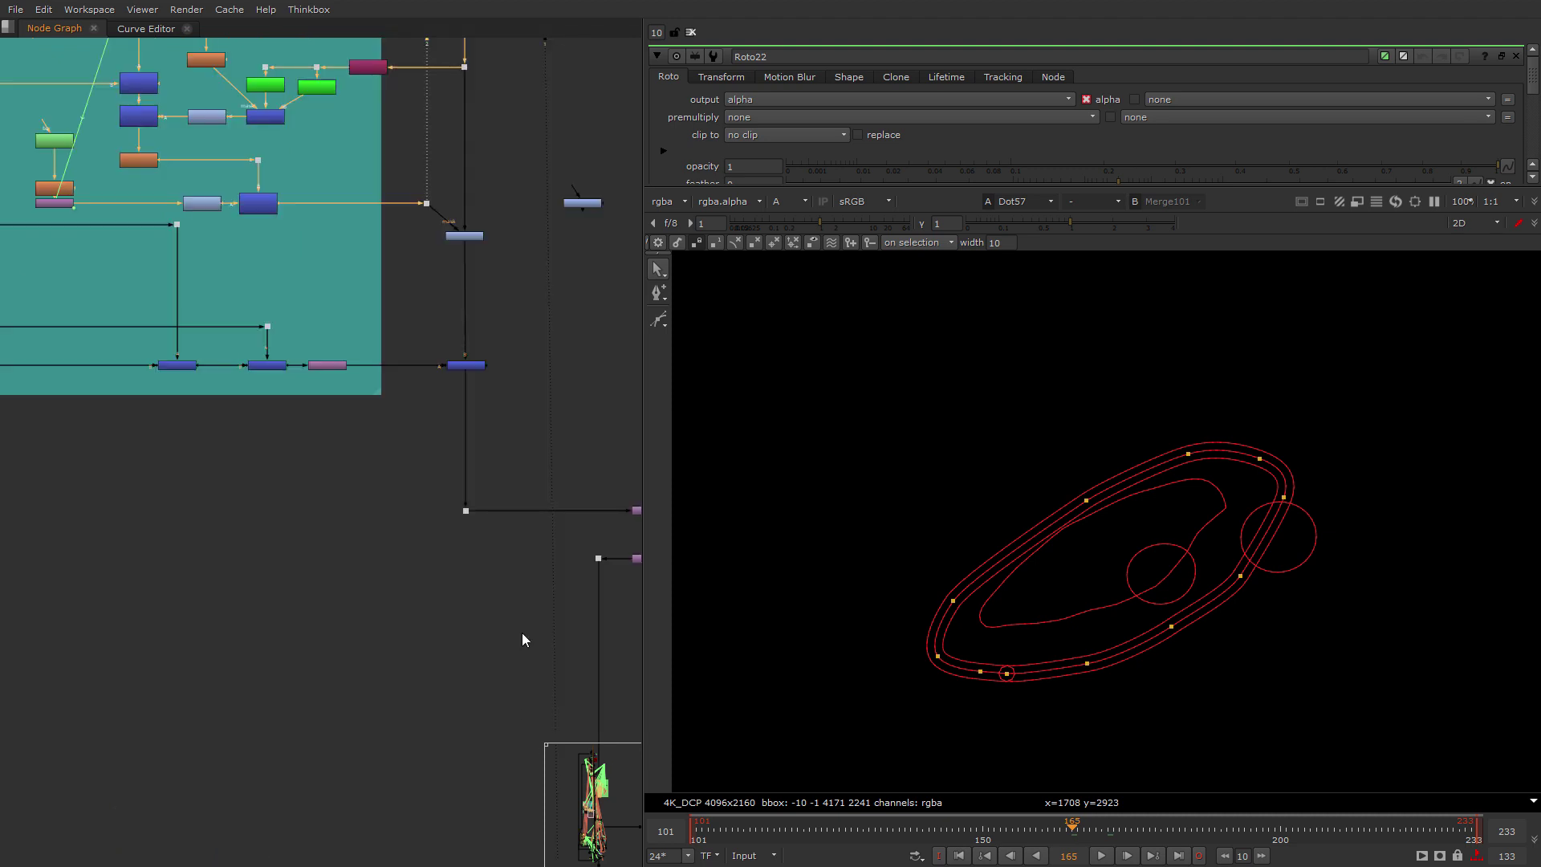
scroll(524, 586, "up", 1)
middle_click_drag(526, 568, 318, 535)
scroll(497, 650, "up", 1)
left_click(516, 629)
key("2")
left_click(275, 642)
left_click(1515, 57)
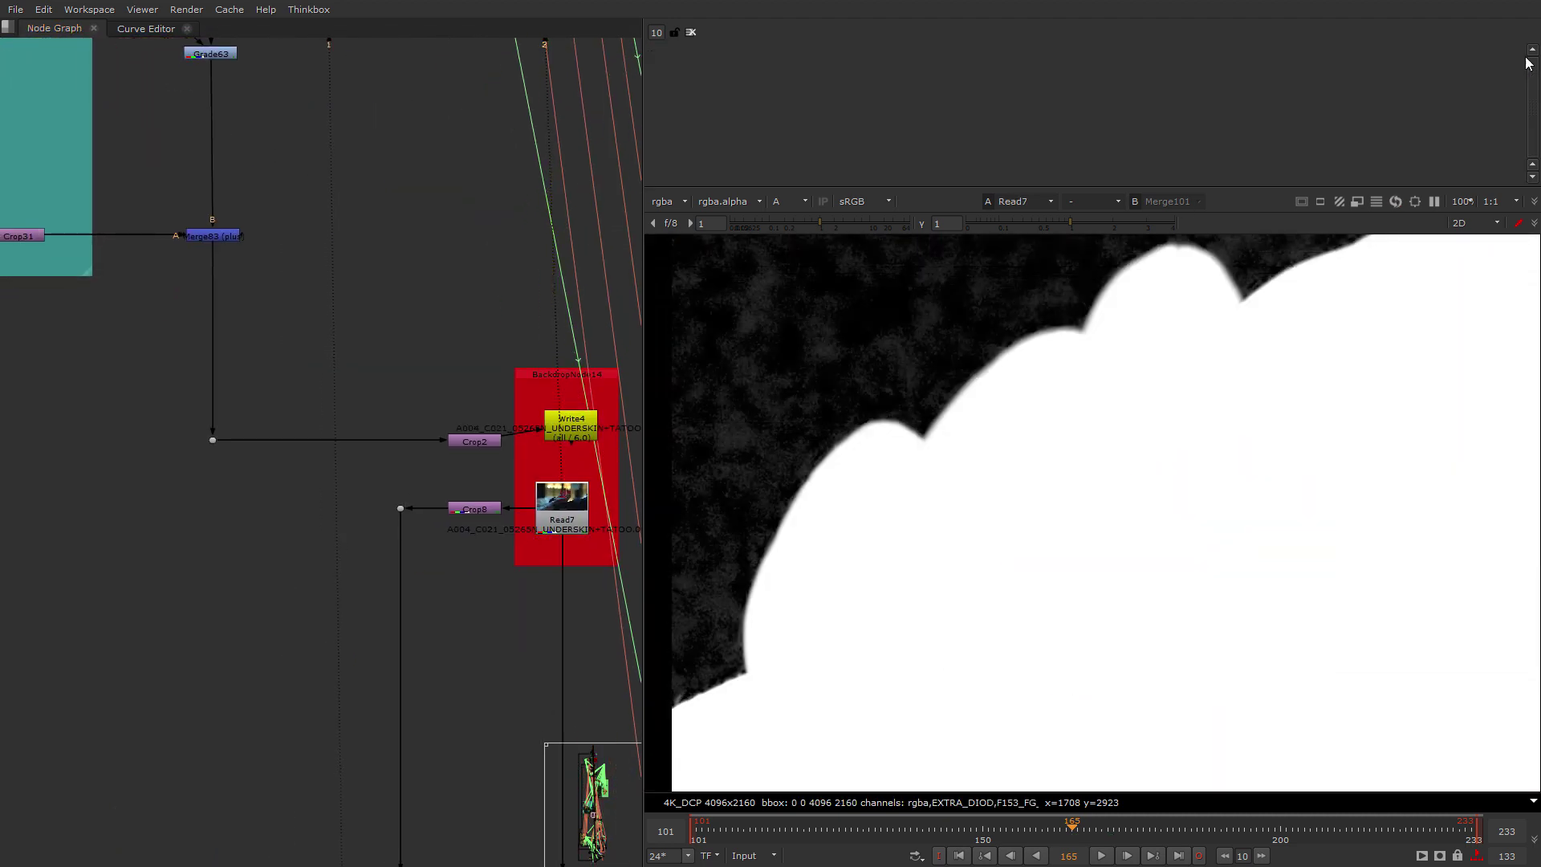
Display Read7 in full colour, play the sequence, and look over the whole TATOO backdrop in the node graph.
key("a")
scroll(1079, 447, "down", 6)
middle_click_drag(1079, 447, 997, 552)
scroll(999, 558, "up", 2)
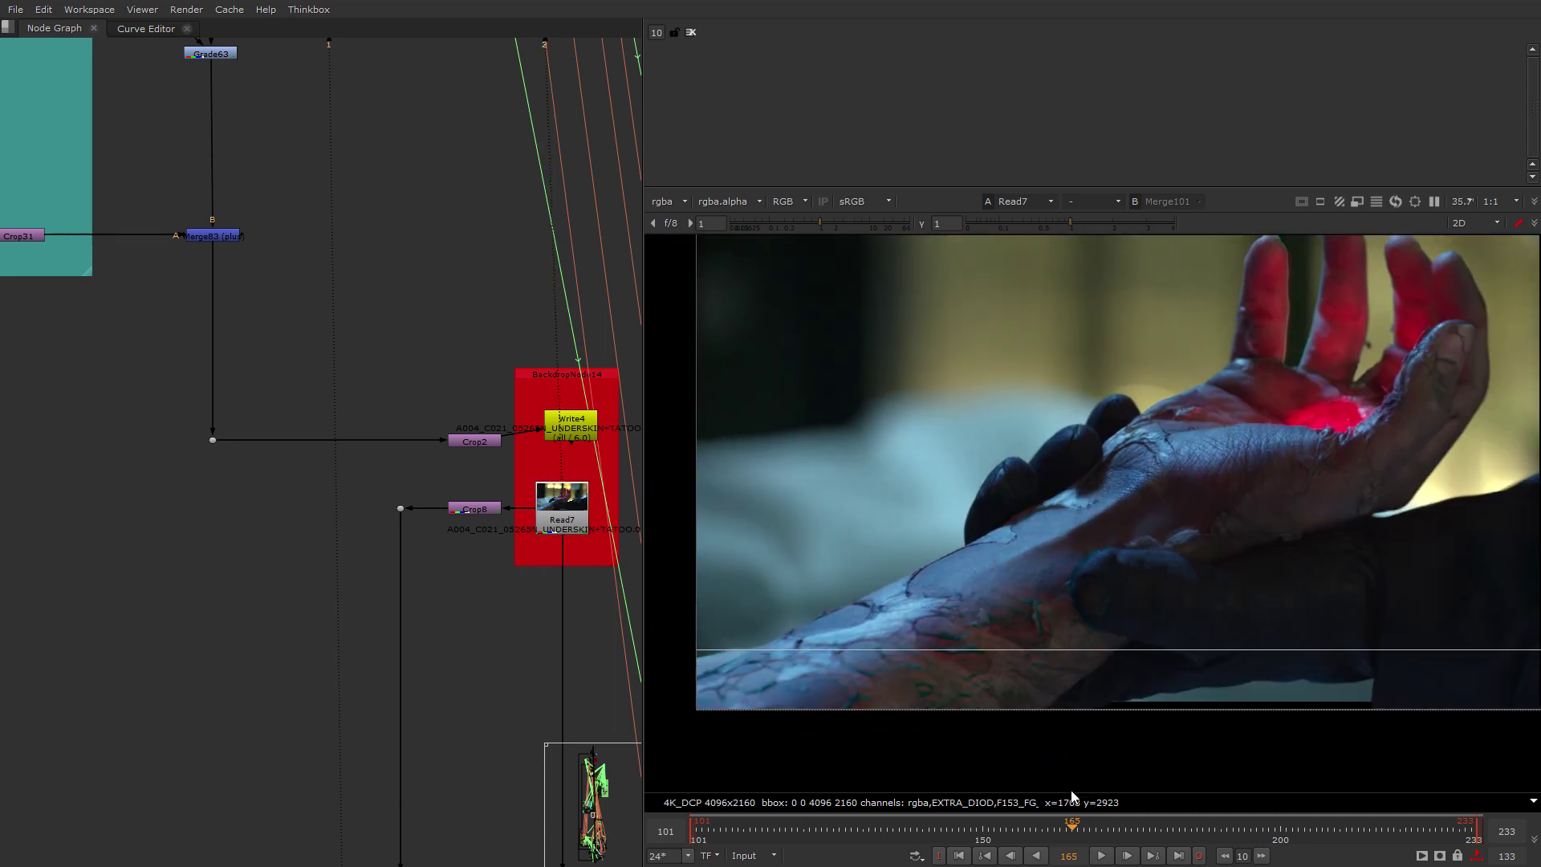
left_click(1104, 856)
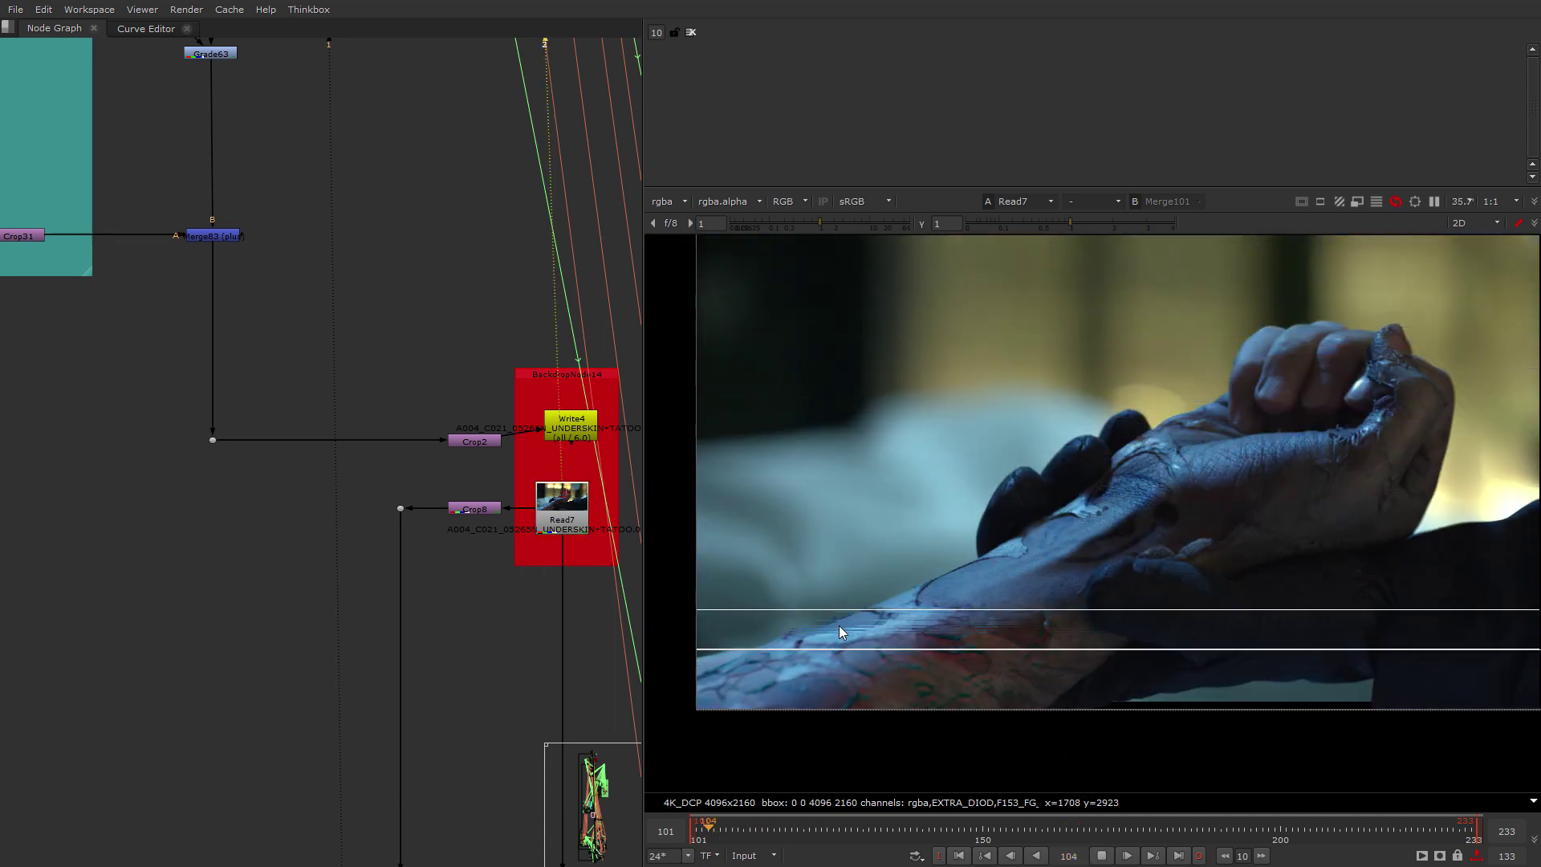
scroll(272, 532, "down", 10)
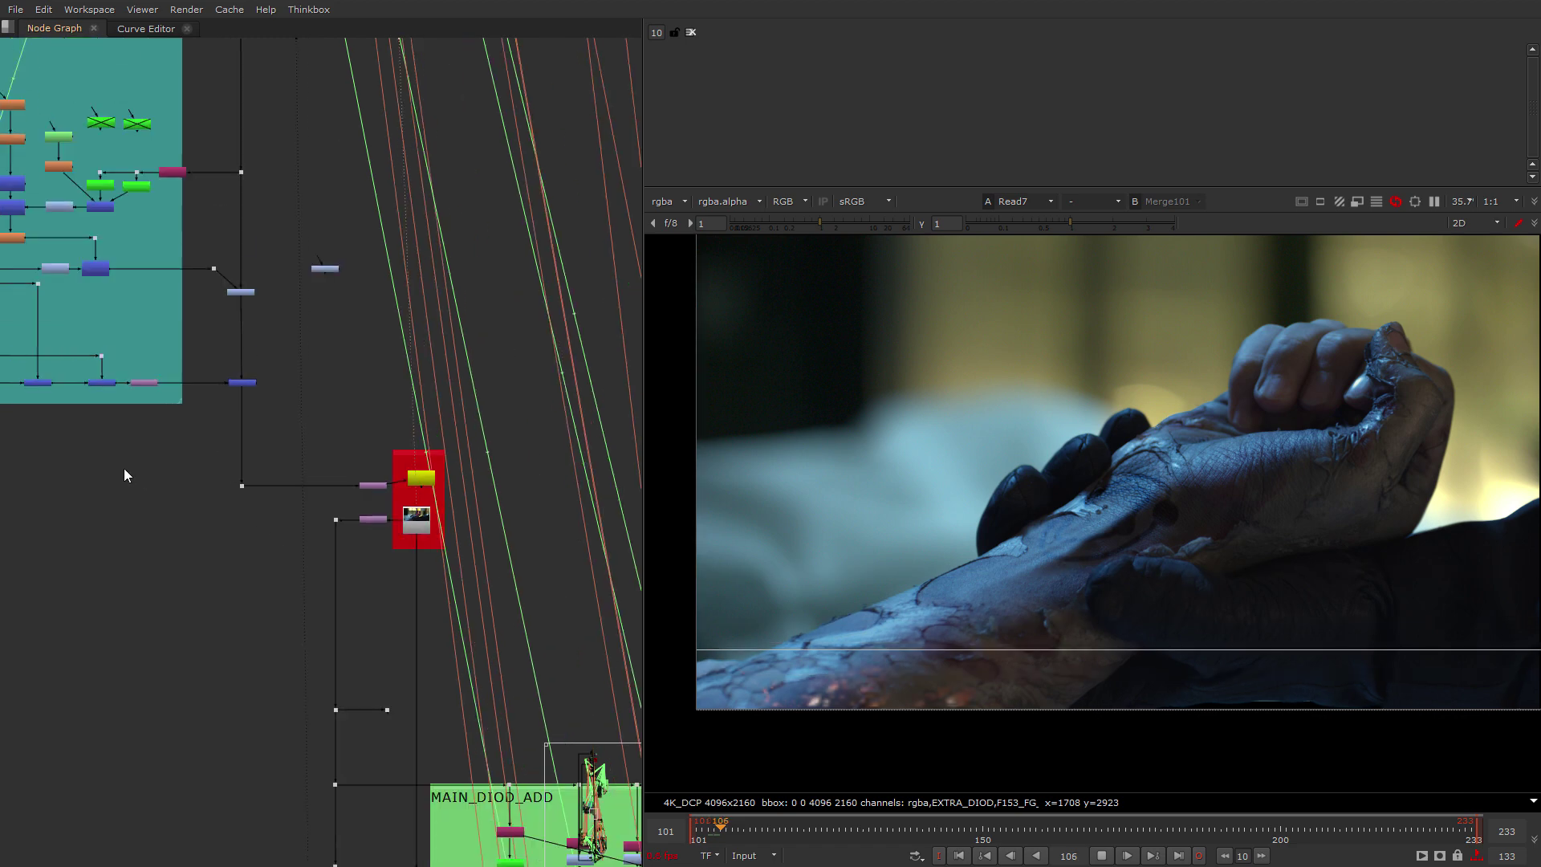
scroll(339, 566, "up", 10)
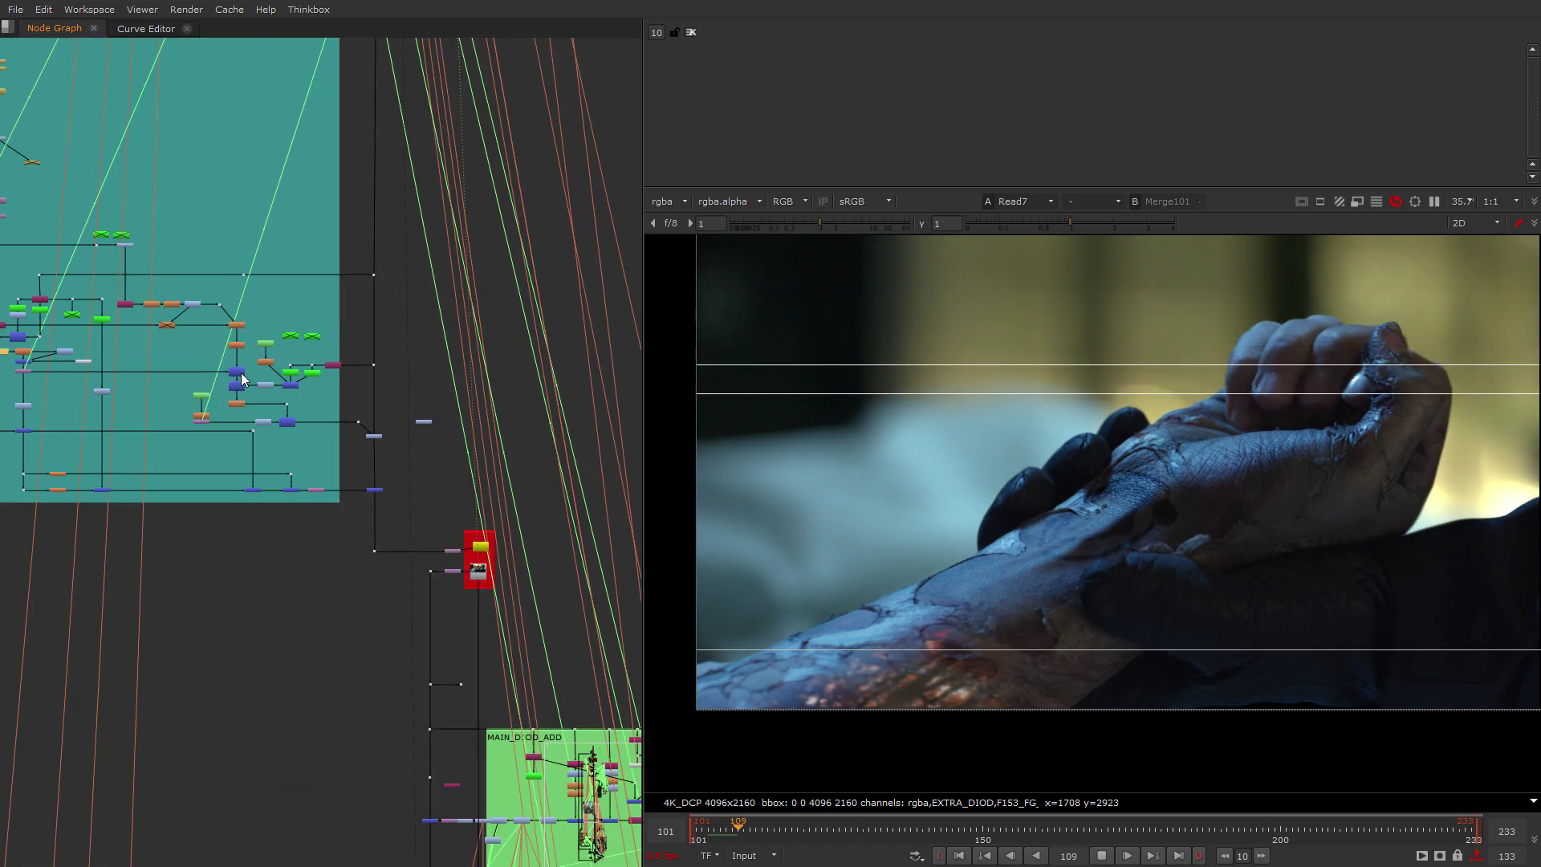
middle_click_drag(443, 502, 446, 547)
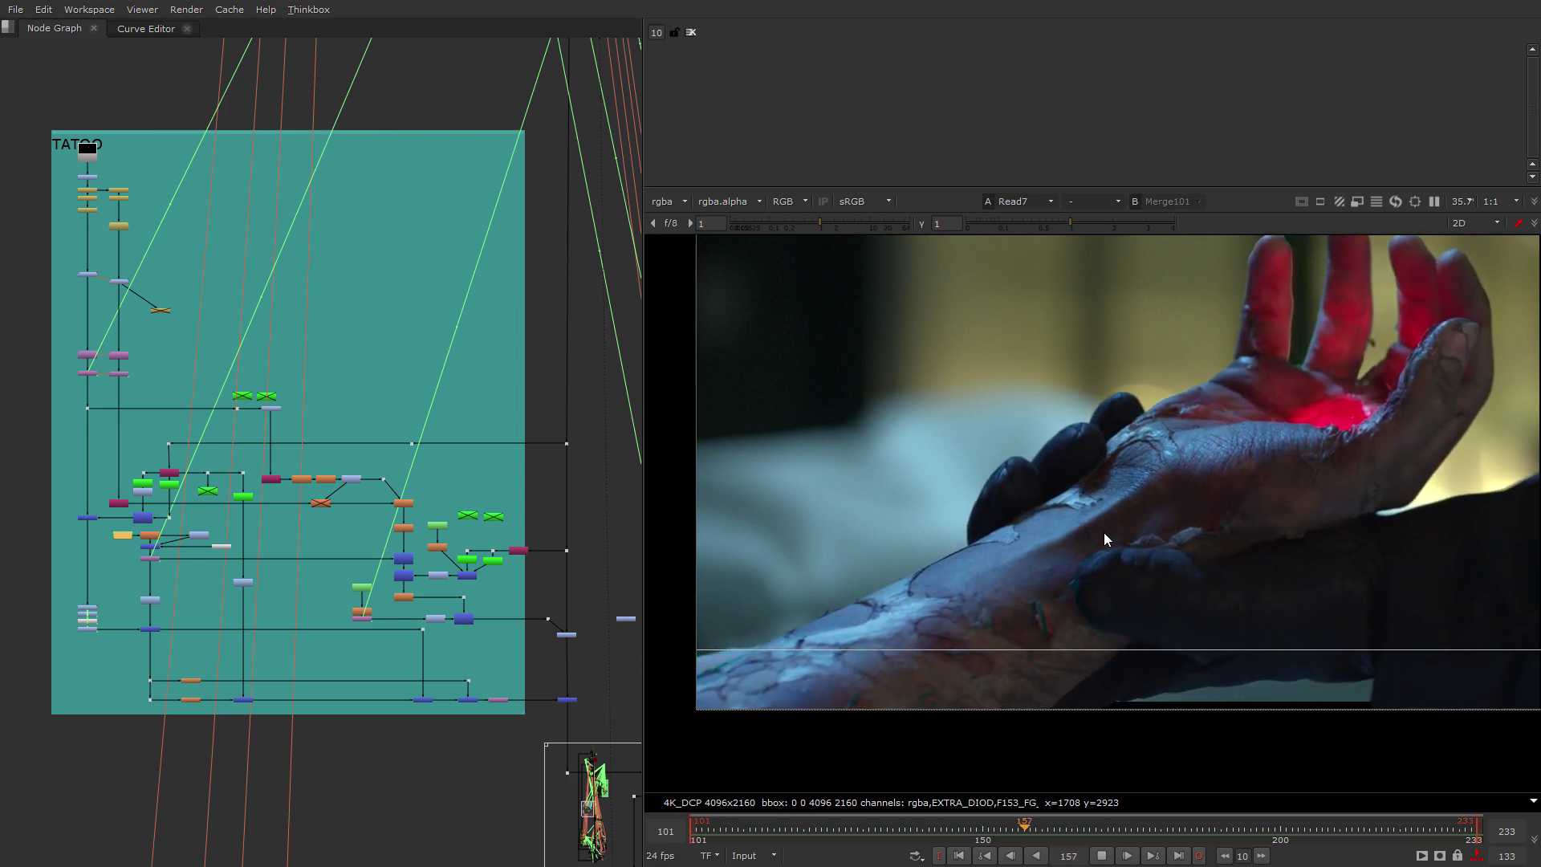
Switch to Chrome and open the OpenSea site in a new tab.
key("super")
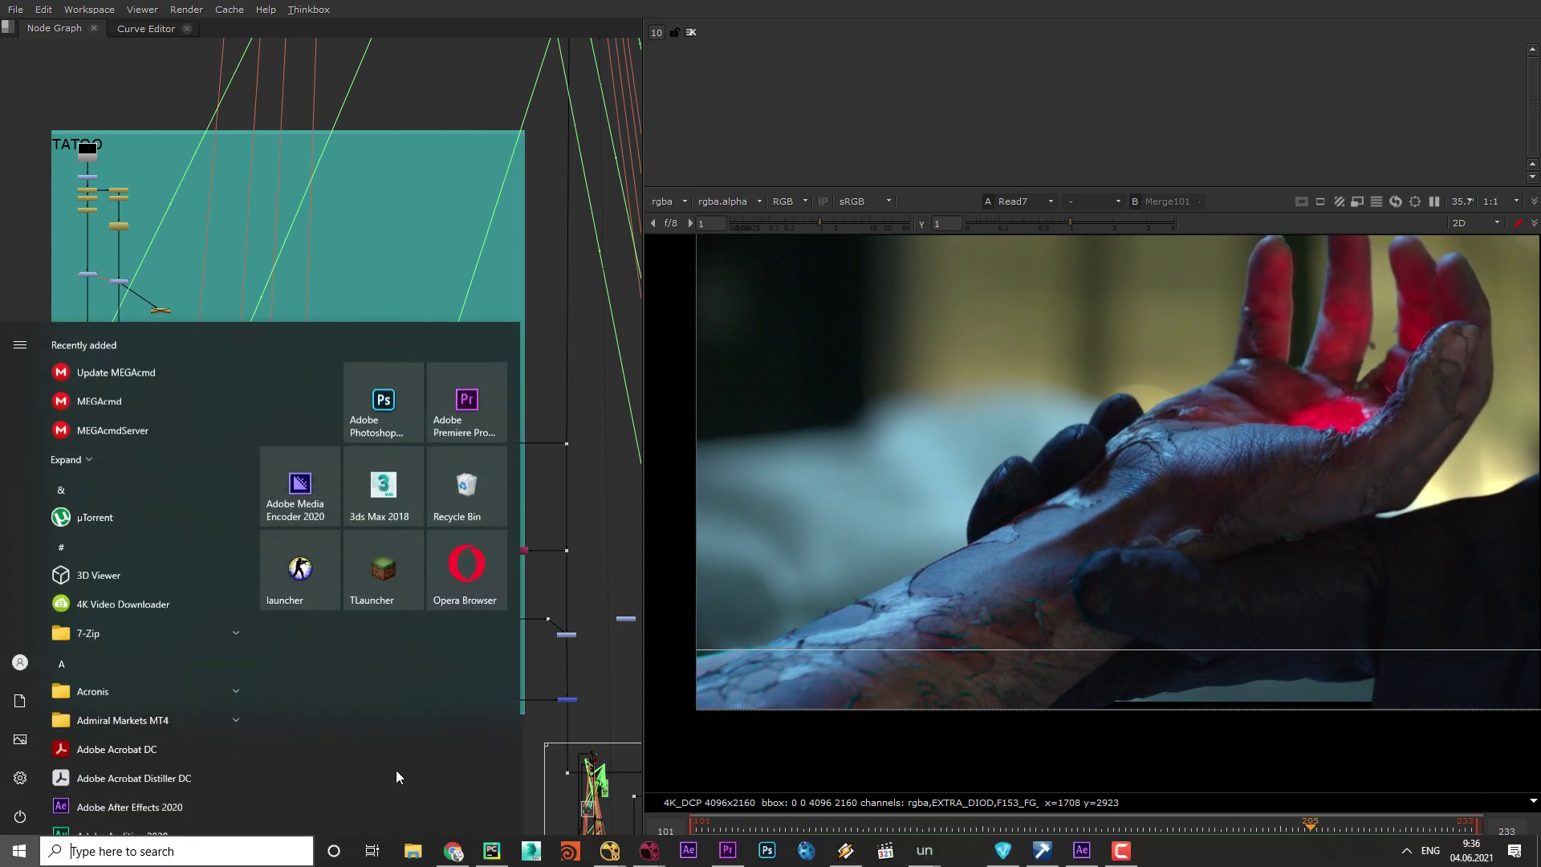
left_click(453, 851)
left_click(610, 14)
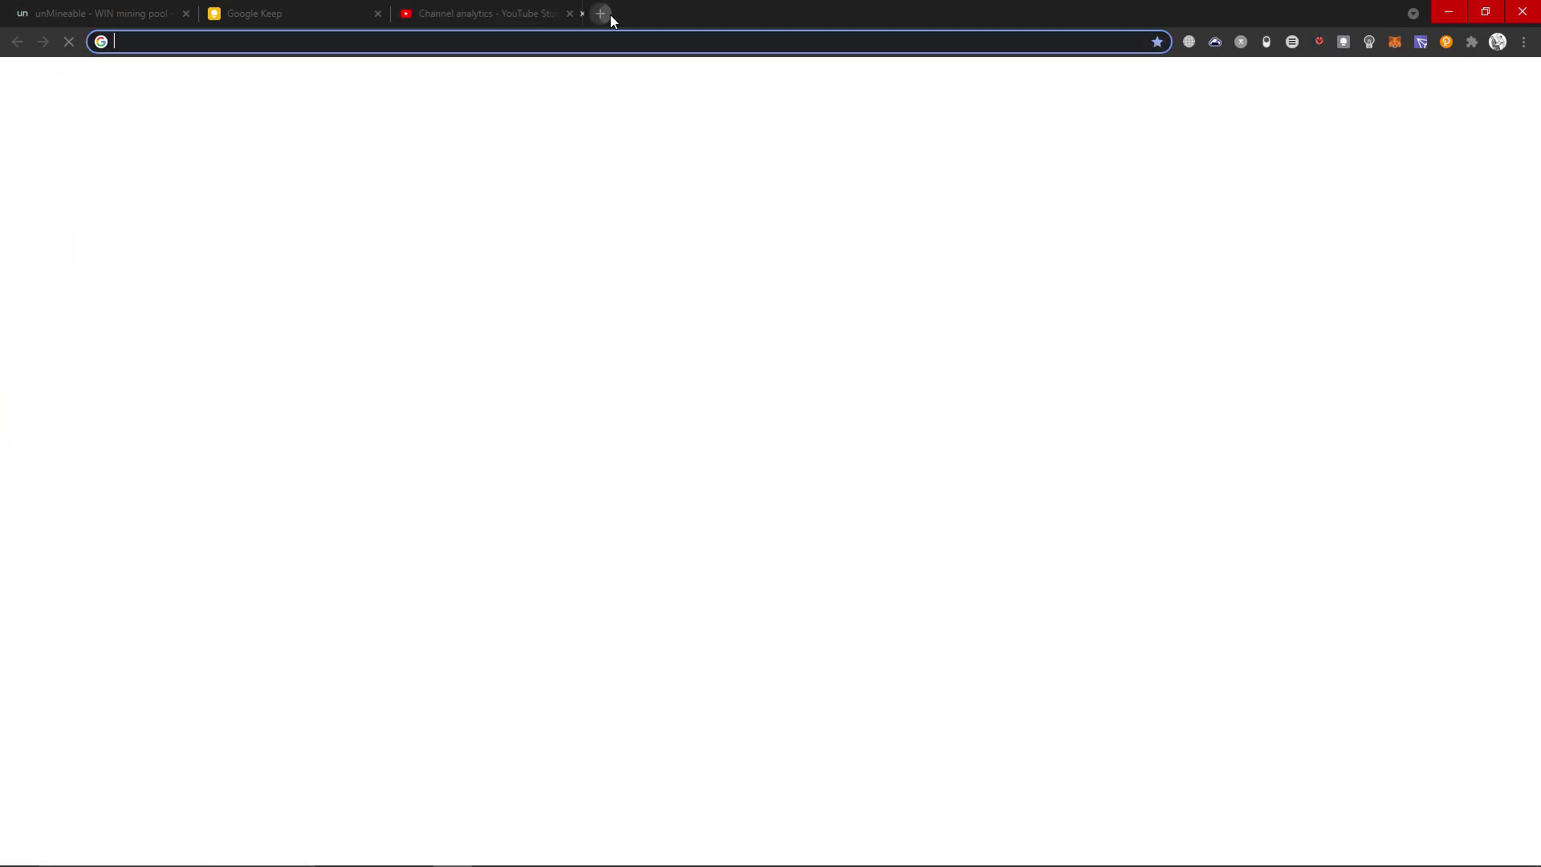
type("opensea")
key("Return")
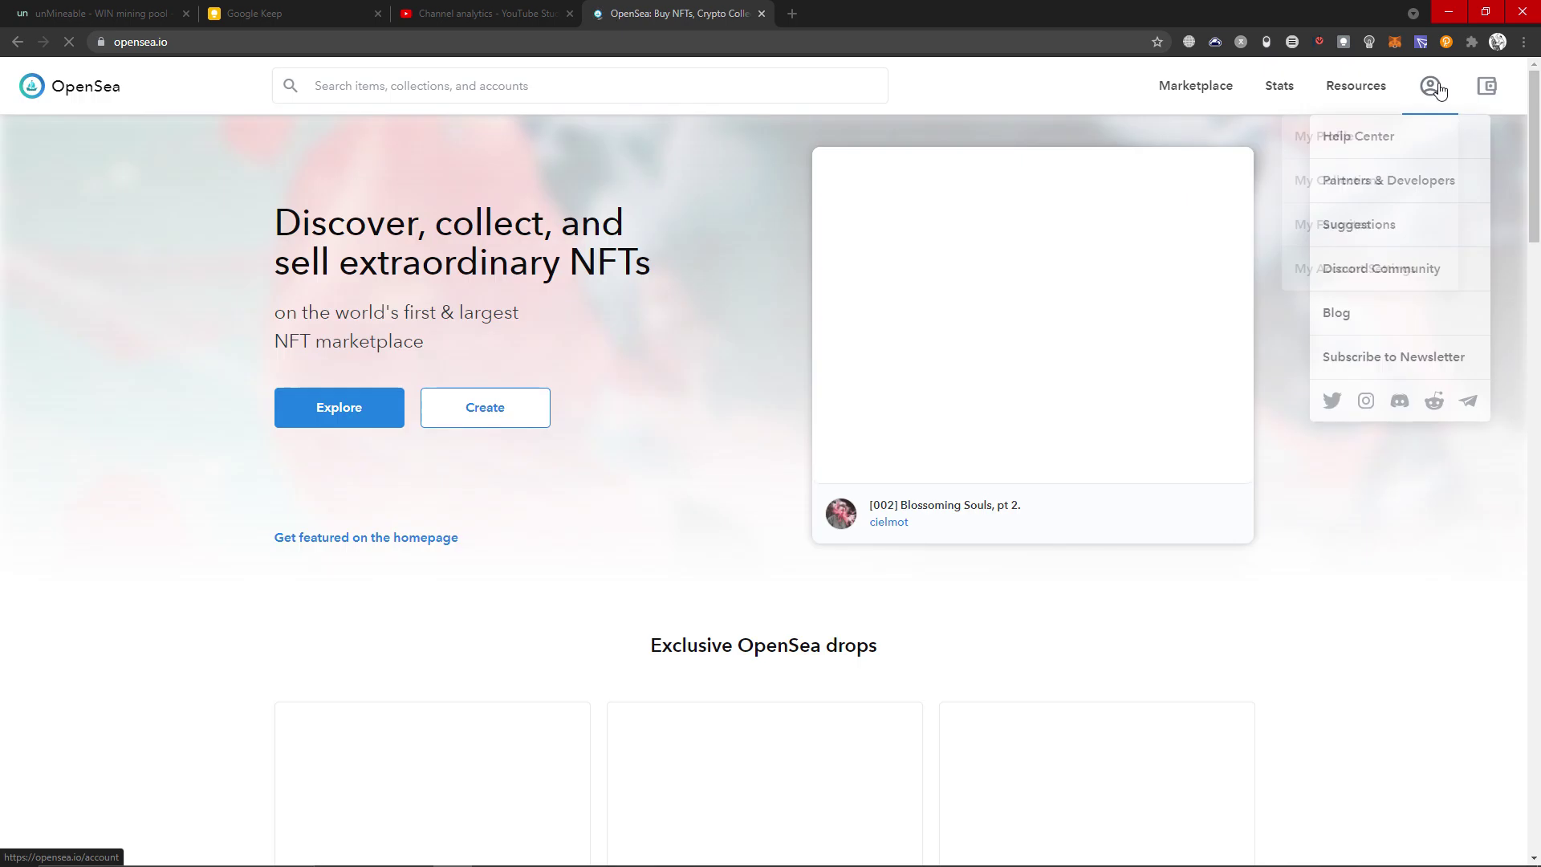
Open the OpenSea account profile and unlock the MetaMask wallet with the account password.
mouse_move(1431, 86)
left_click(1358, 144)
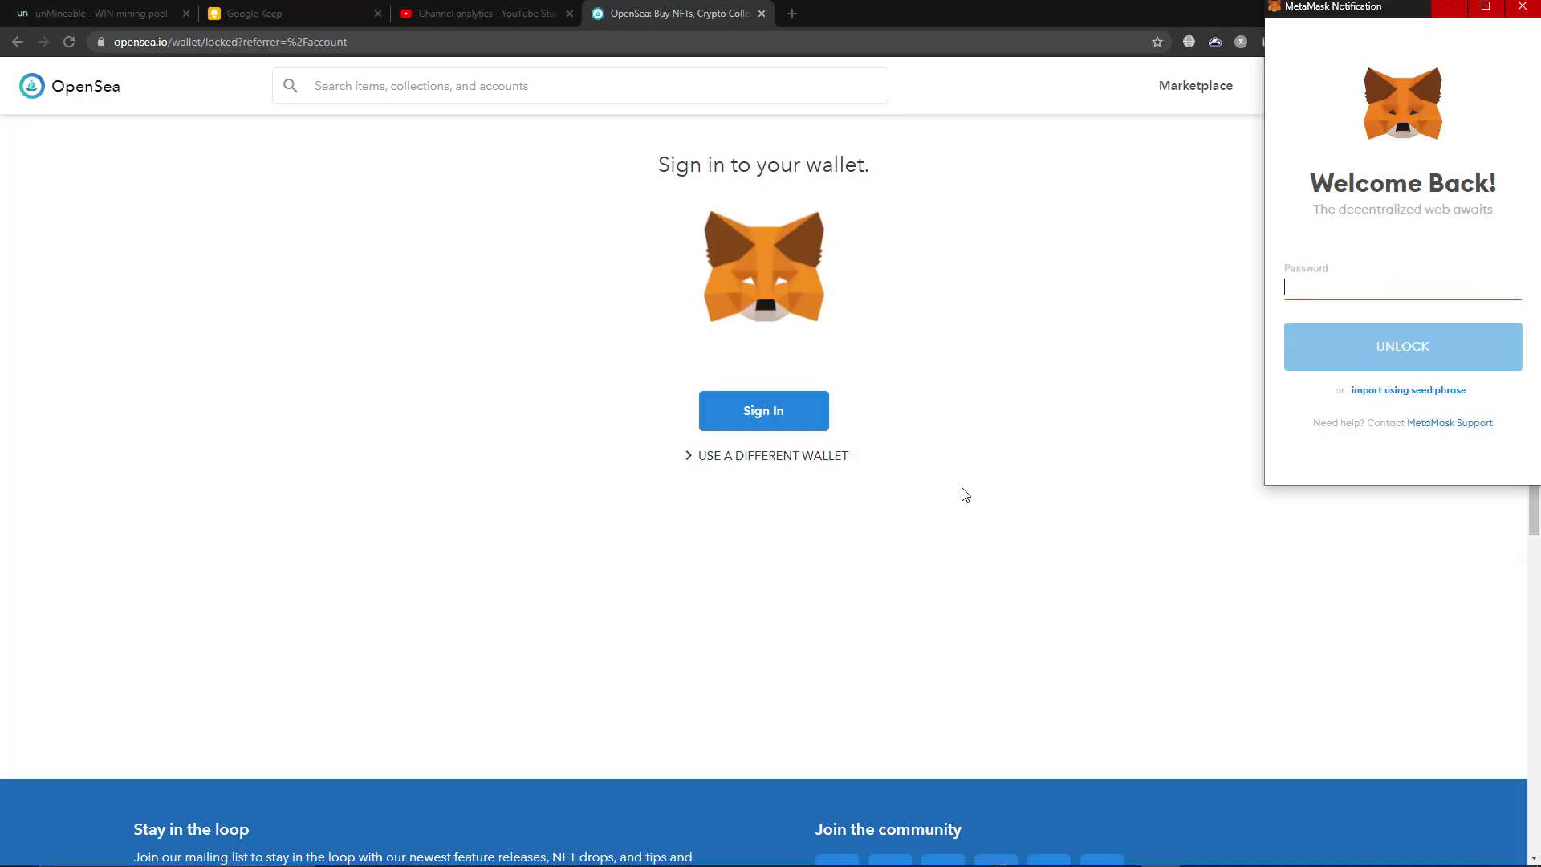
type("•••")
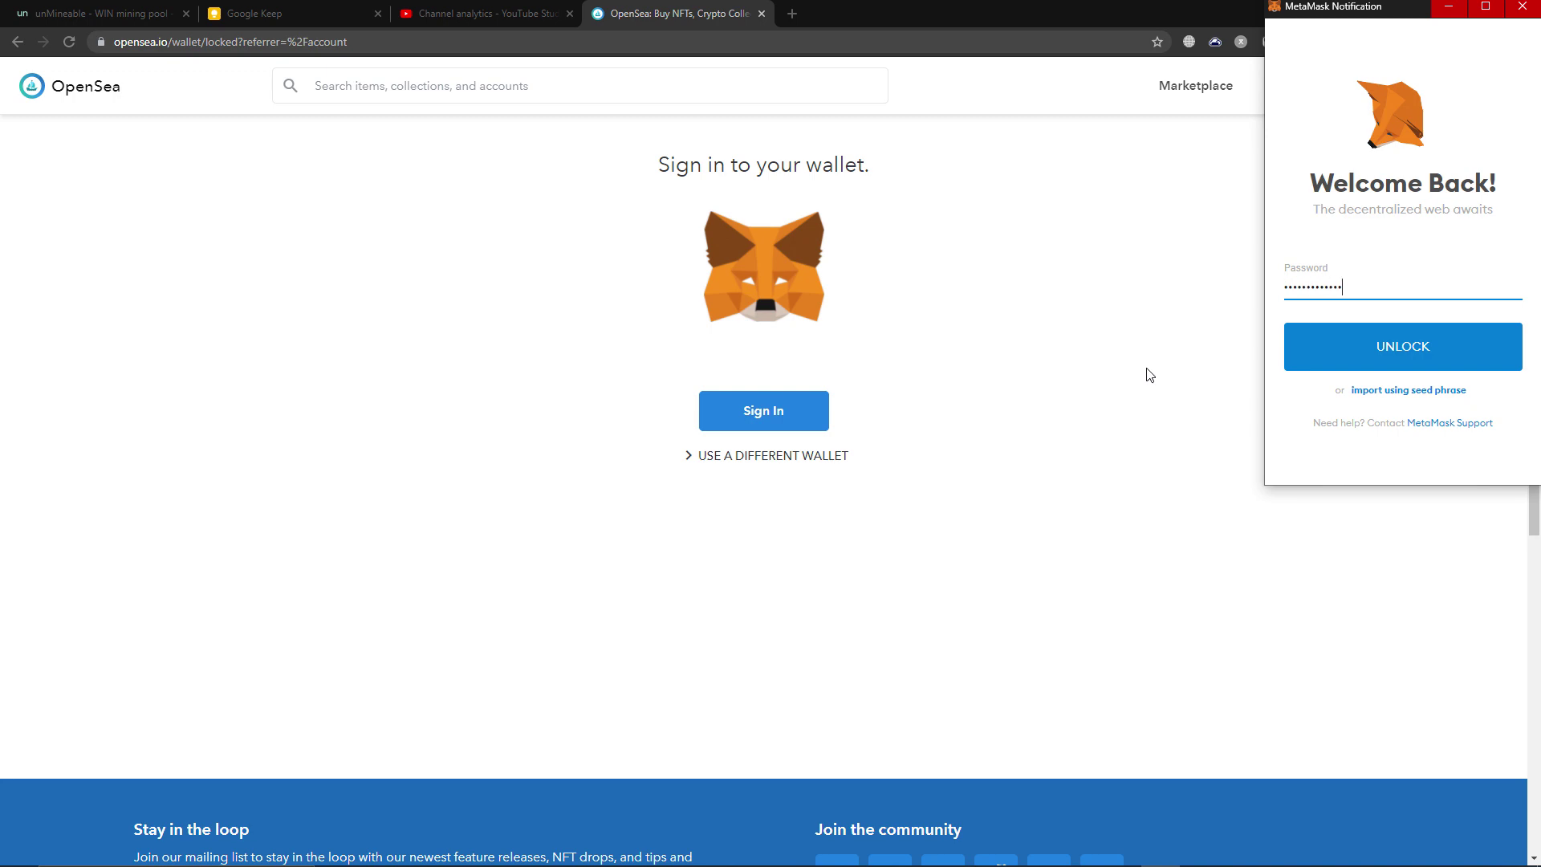
type("•")
key("Return")
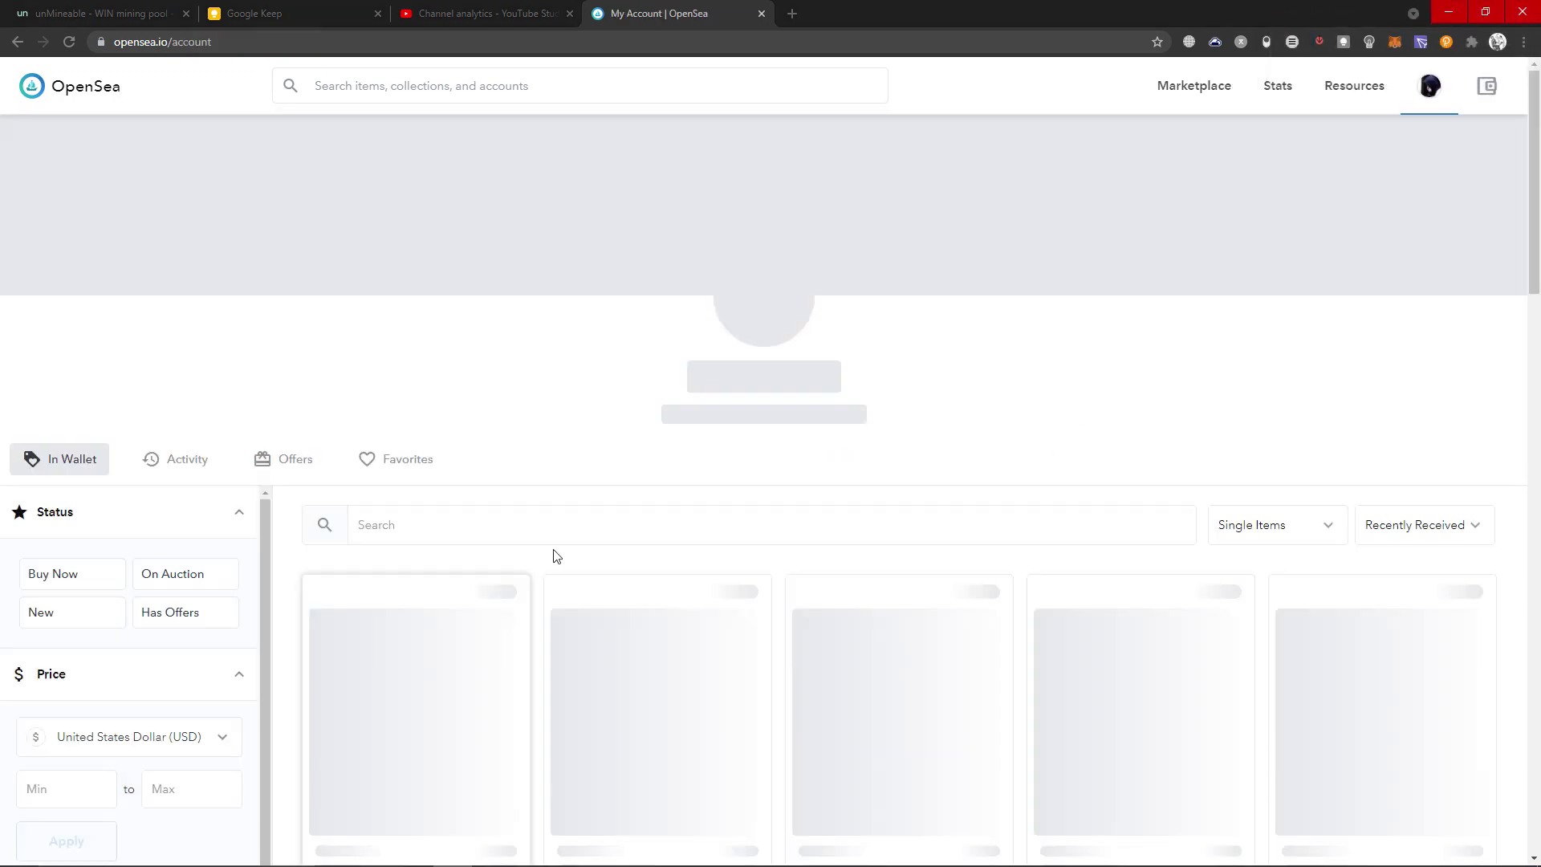
Browse the items in the wallet and open the Sphere Extraction Elements listing.
scroll(613, 598, "down", 2)
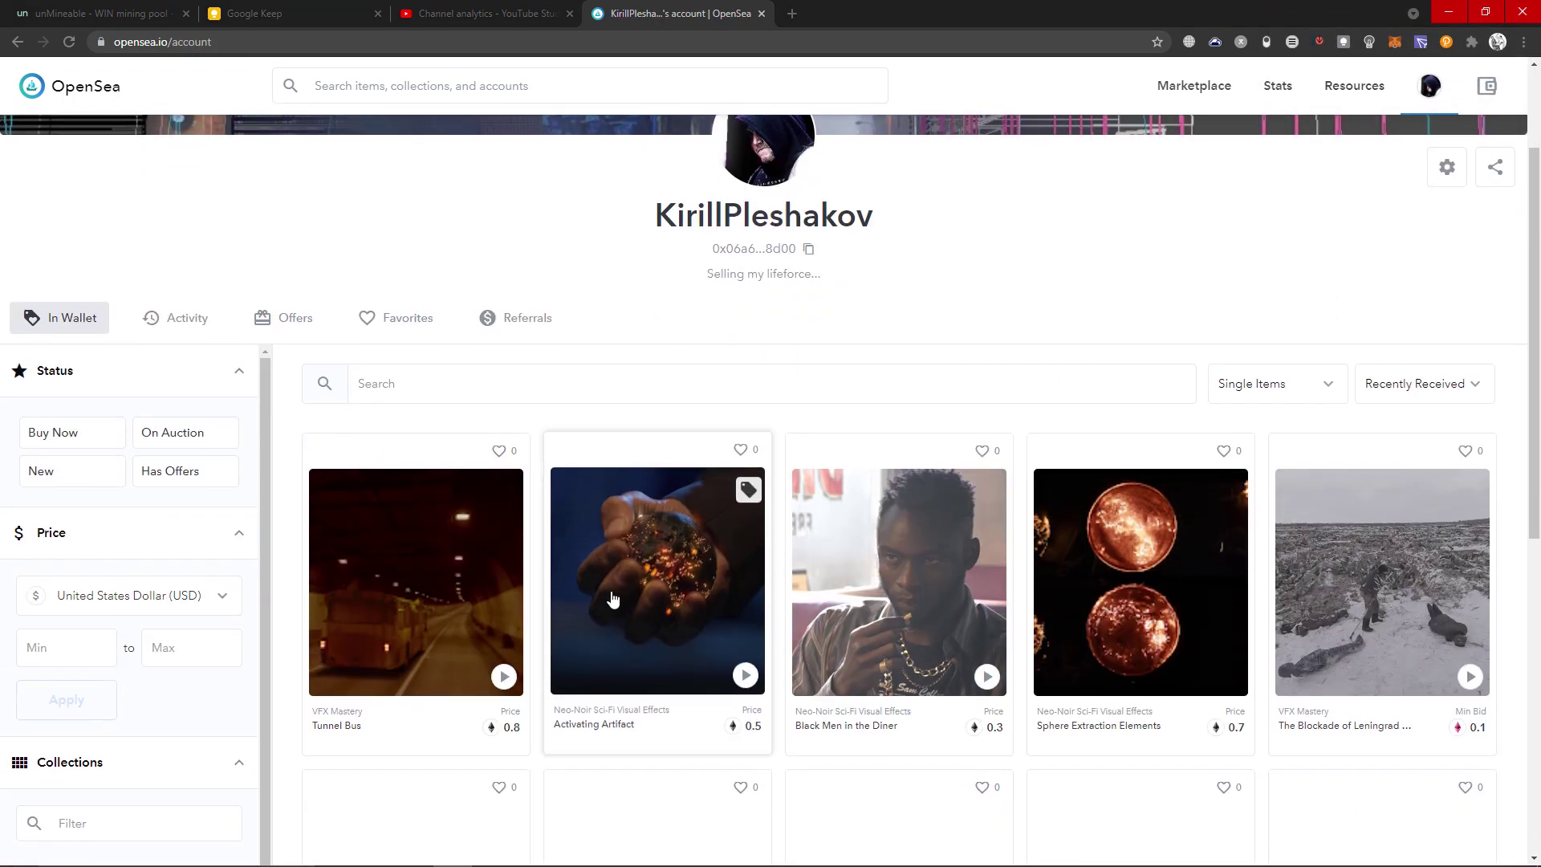
scroll(699, 578, "down", 2)
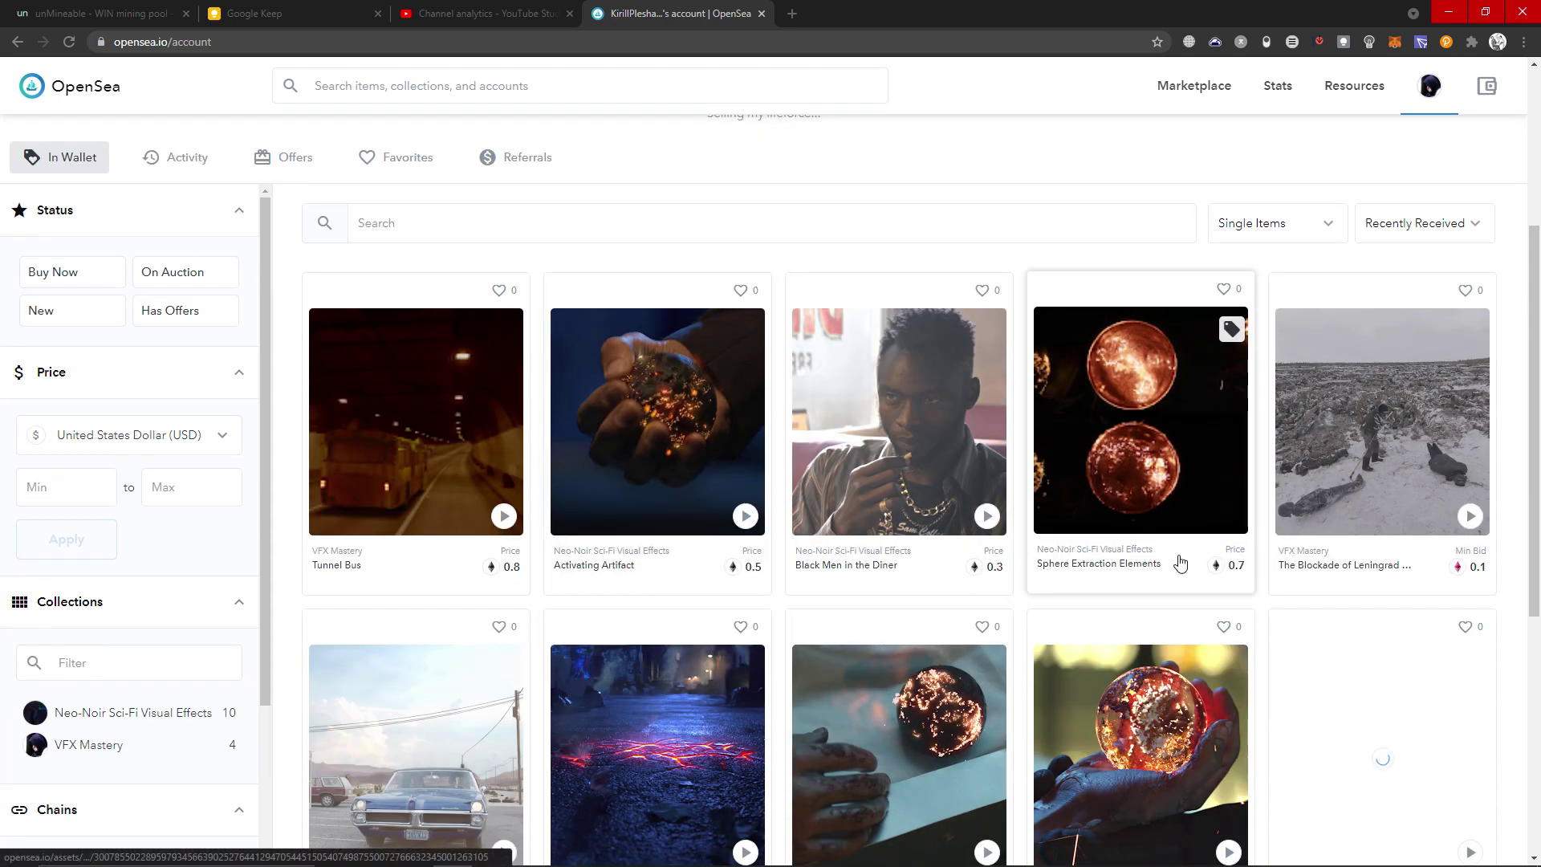
left_click(1177, 558)
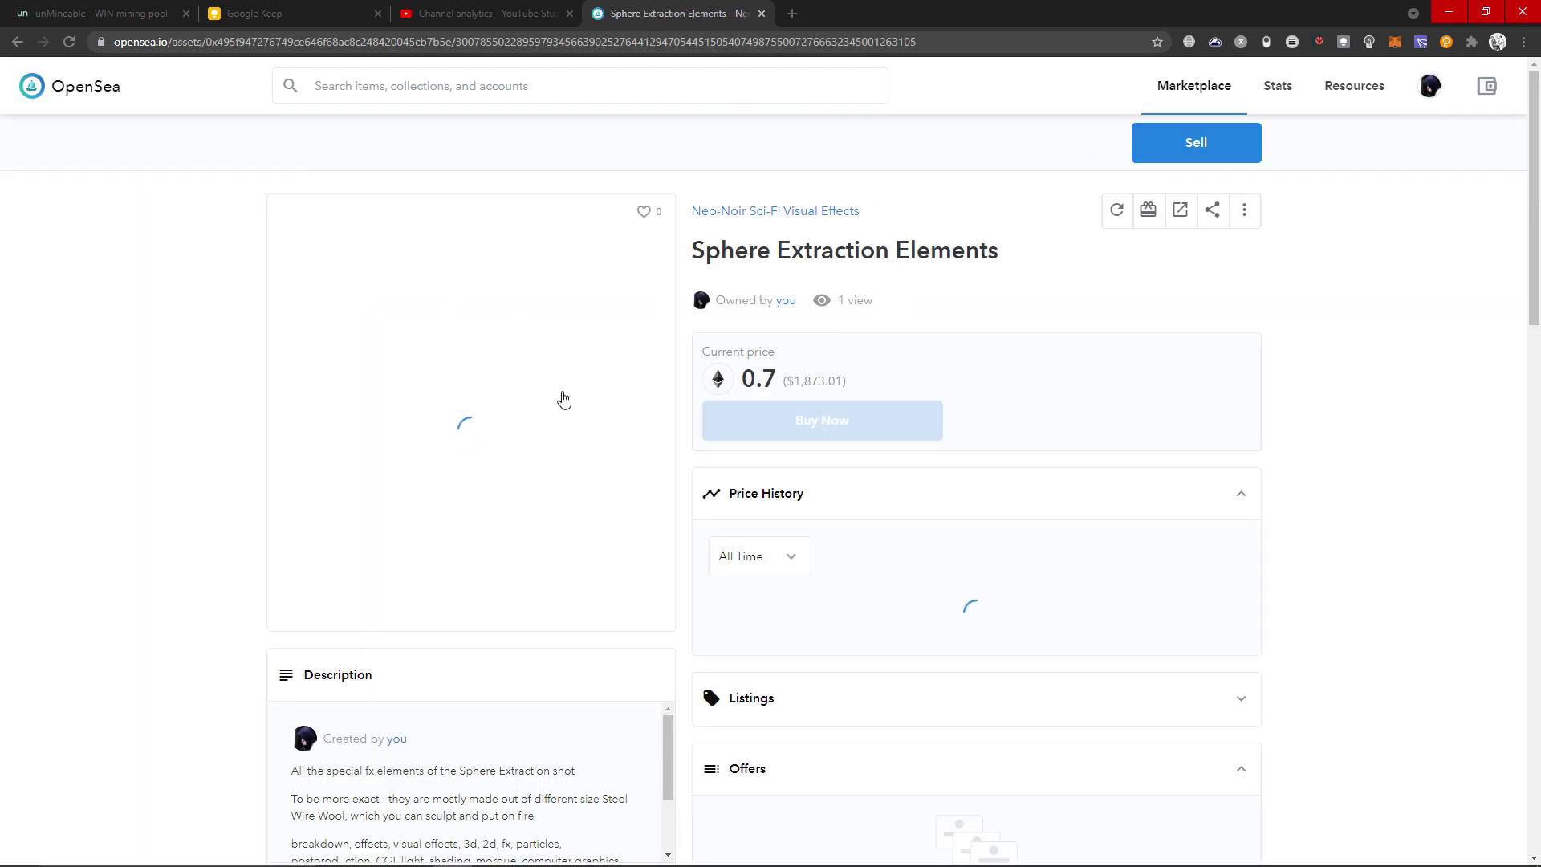
Browse the recently listed Neo-Noir Sci-Fi Visual Effects items and open the Extracted Artefact listing.
scroll(923, 413, "down", 2)
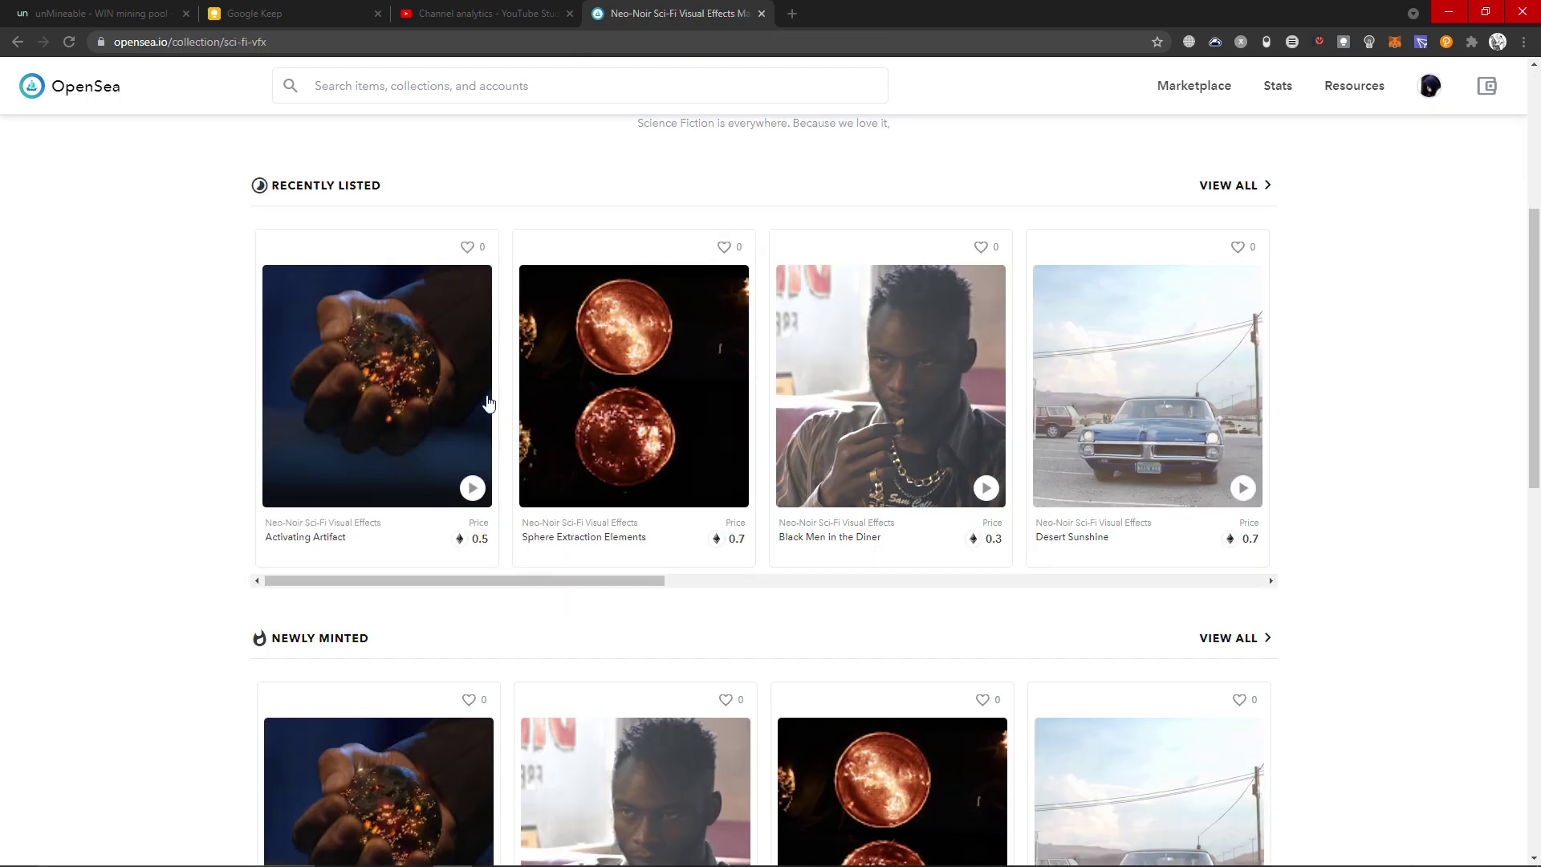
left_click_drag(591, 580, 973, 582)
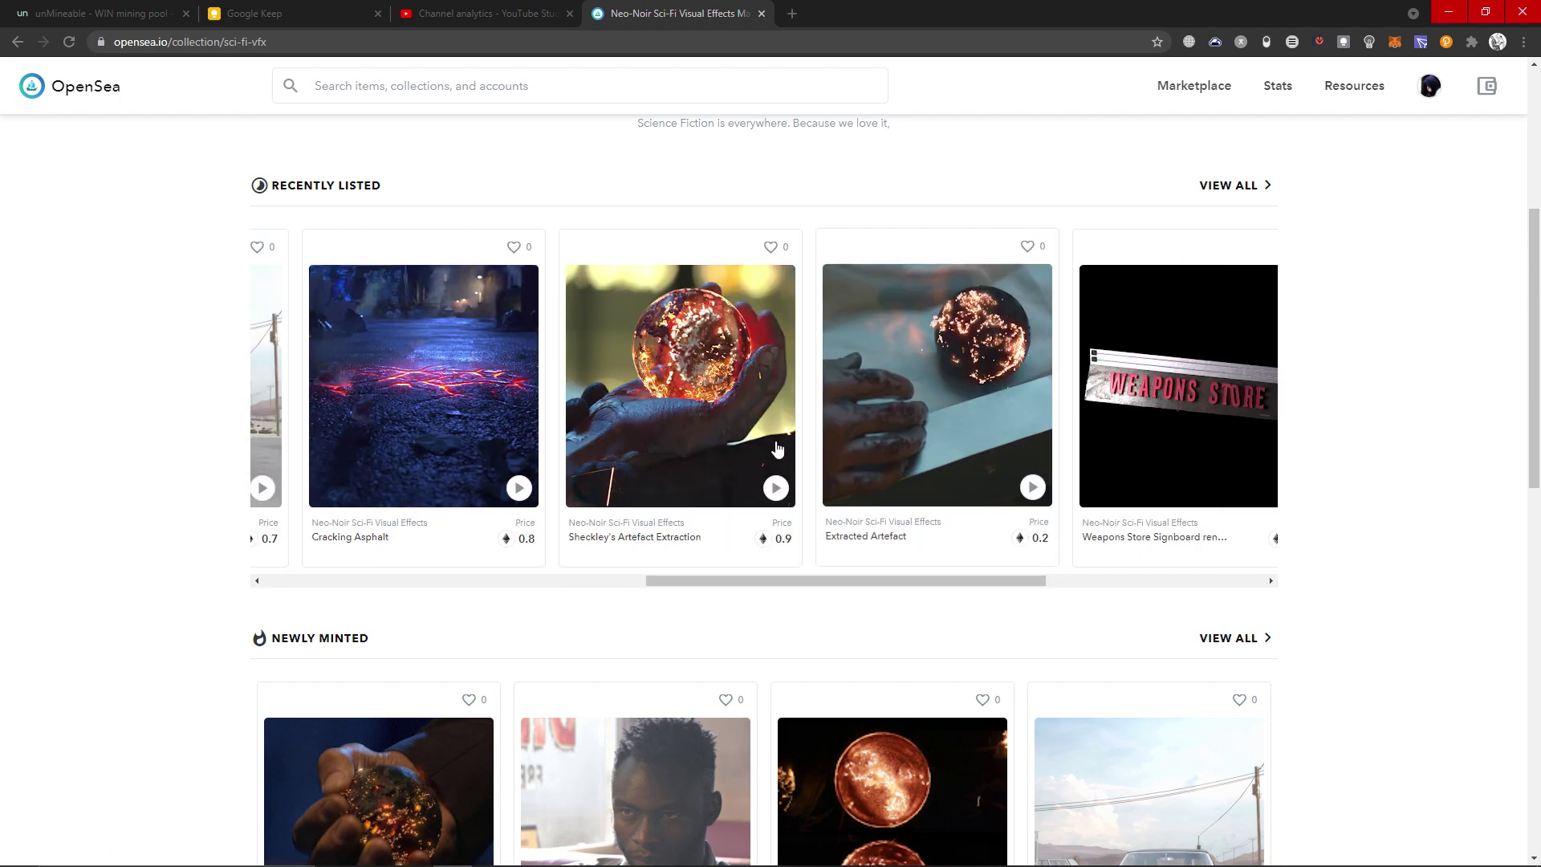
left_click(958, 410)
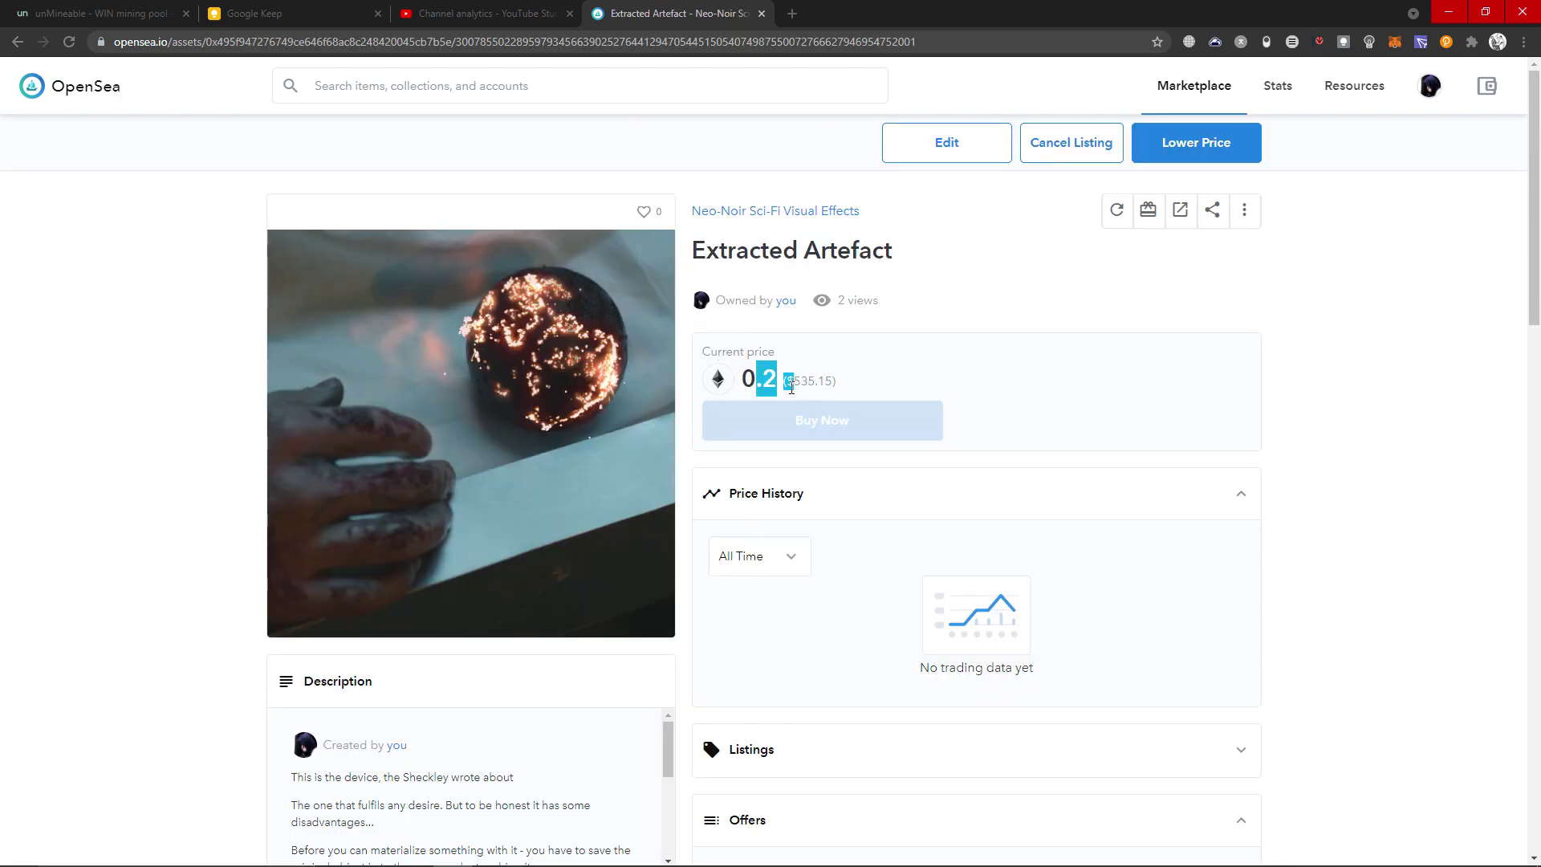
Check the Extracted Artefact listing's price and expand its Stats and Levels sections.
left_click_drag(738, 399, 722, 380)
left_click(756, 384)
scroll(474, 723, "down", 6)
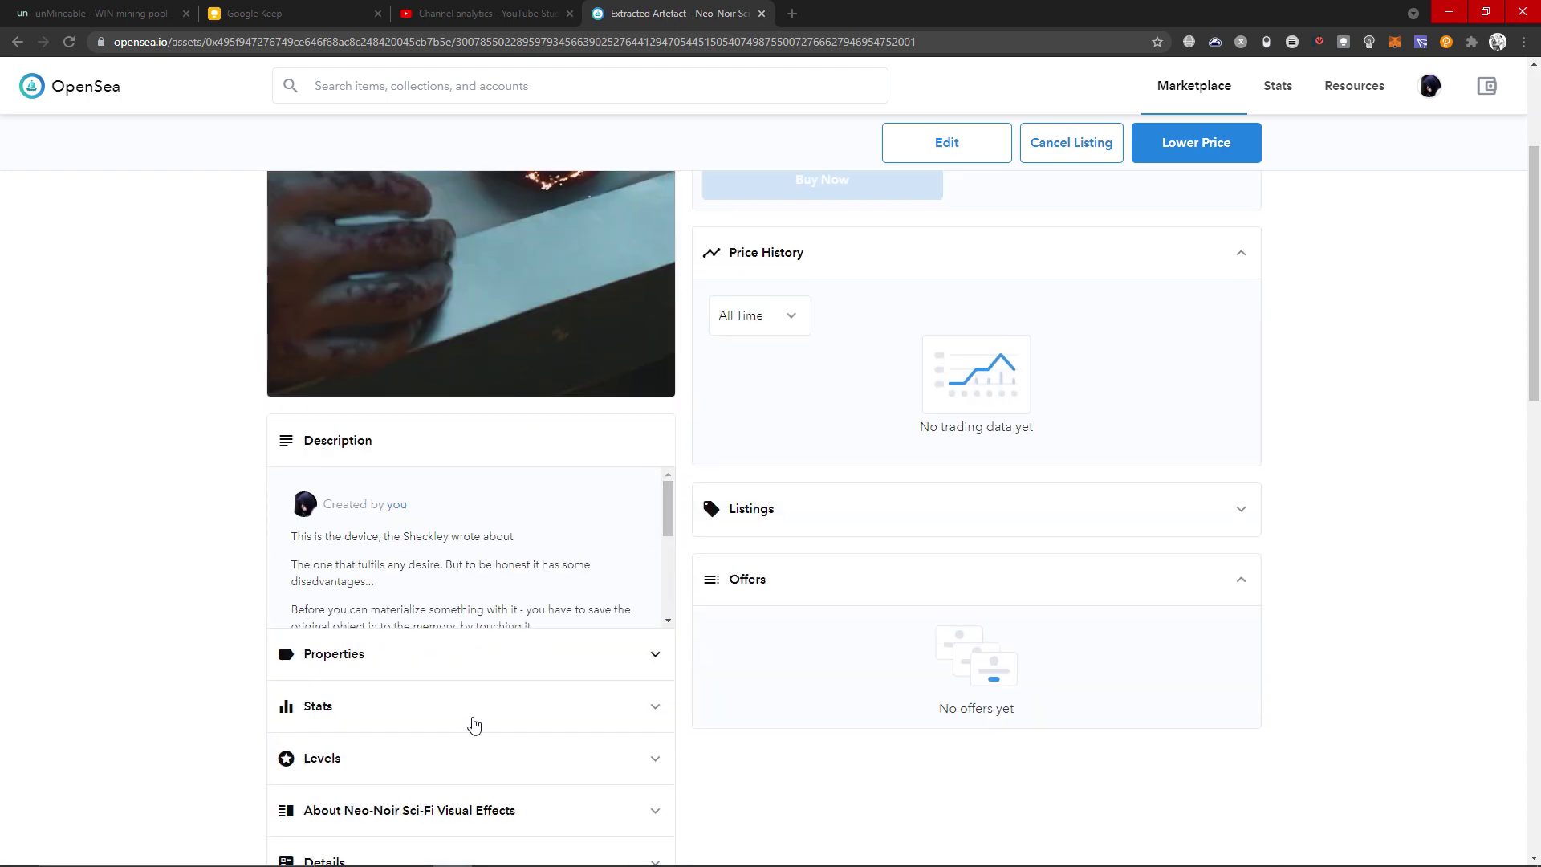
left_click(384, 475)
left_click(377, 559)
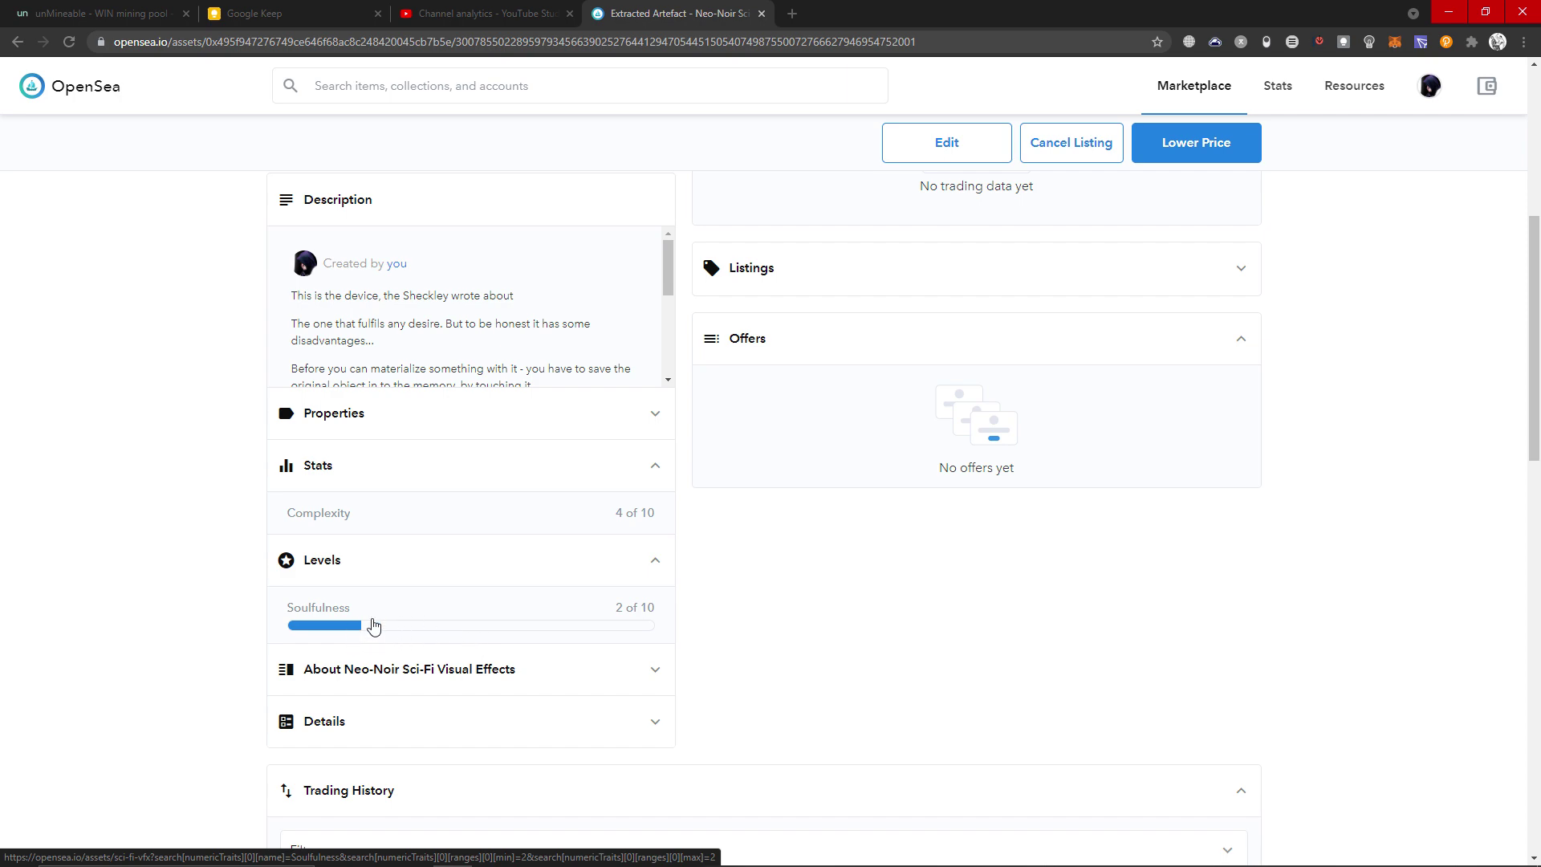
Enlarge the Extracted Artefact preview and play its video.
scroll(373, 627, "up", 6)
left_click(667, 530)
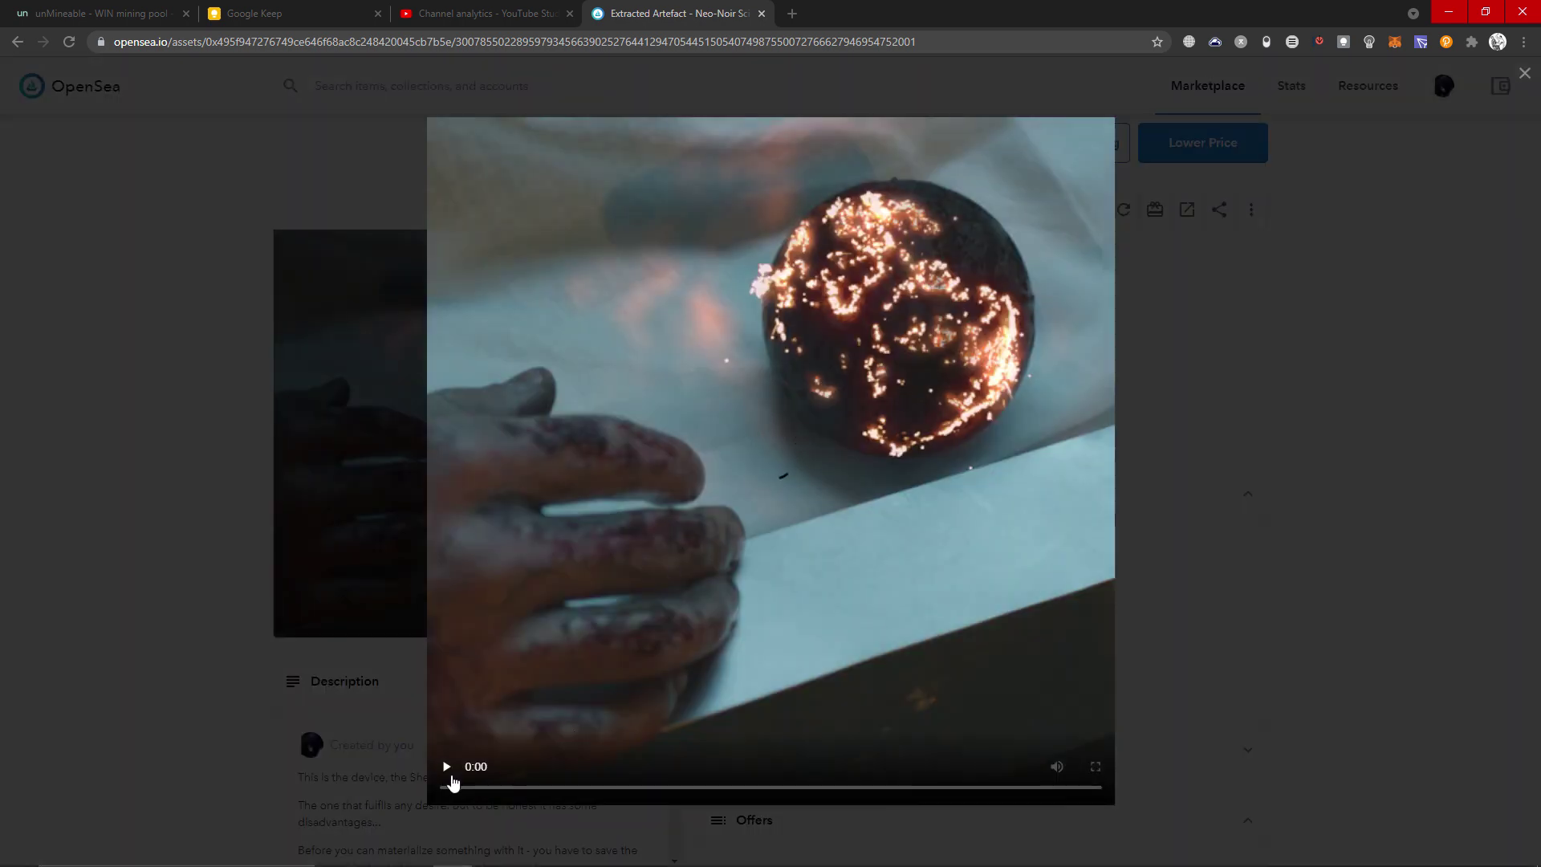
left_click(447, 767)
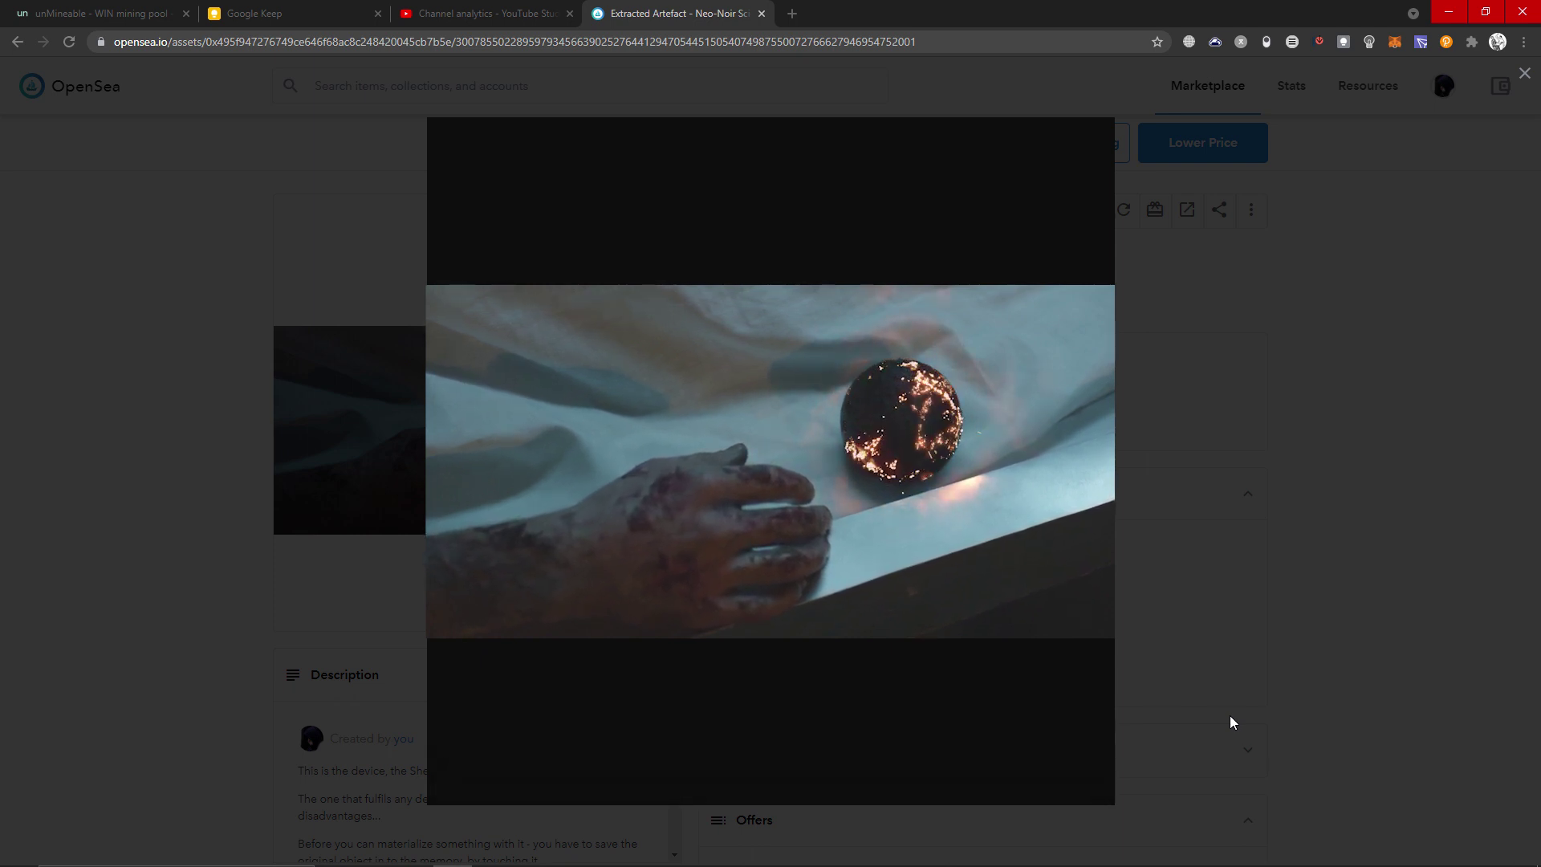
mouse_move(607, 789)
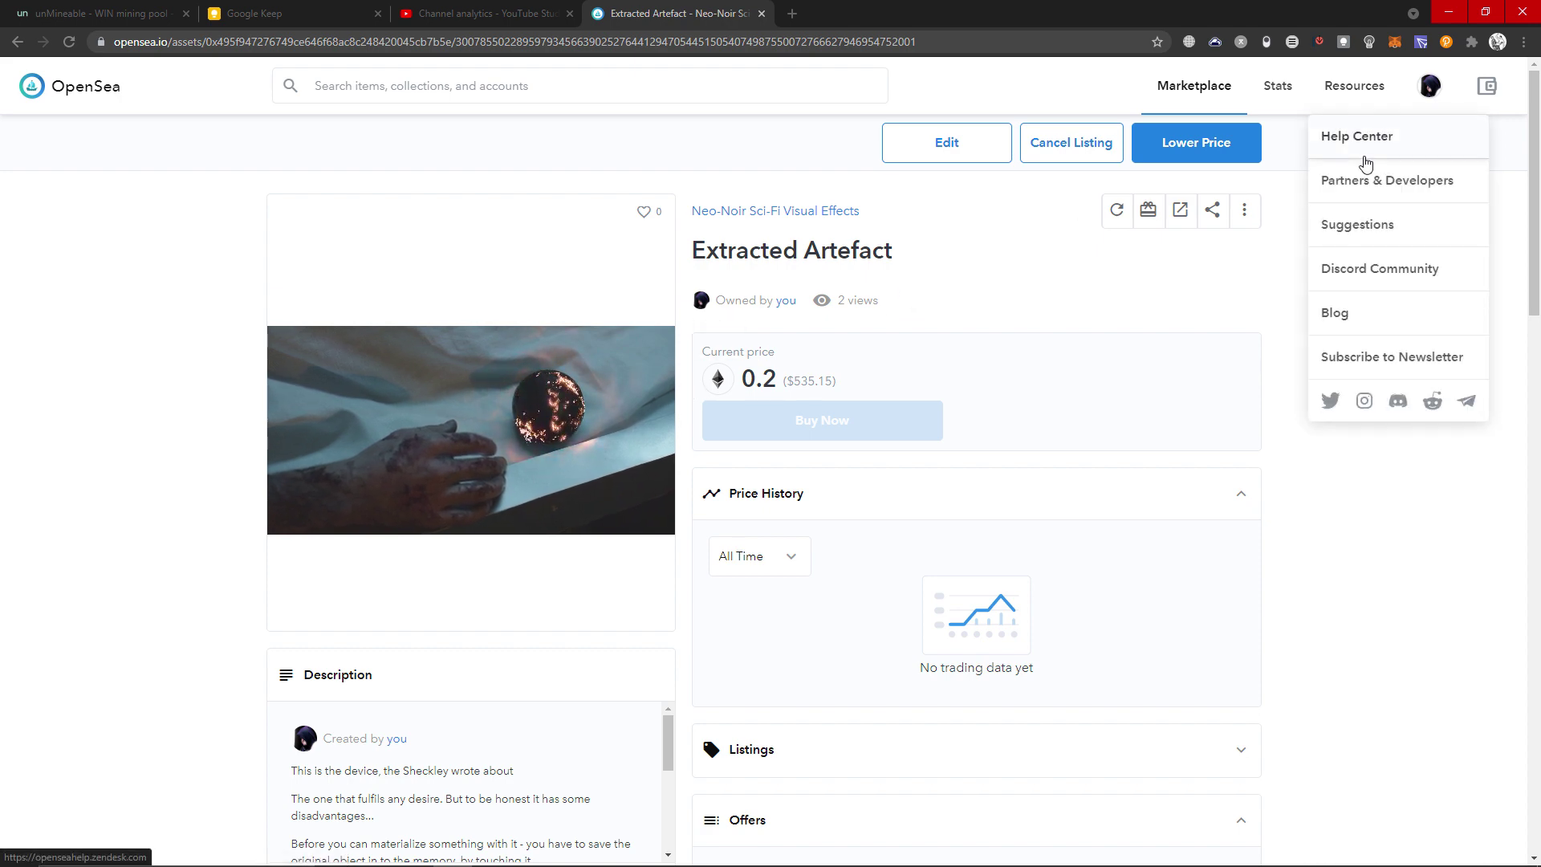
Return to the Neo-Noir Sci-Fi Visual Effects items and open the Activating Artifact listing with its preview.
left_click(17, 43)
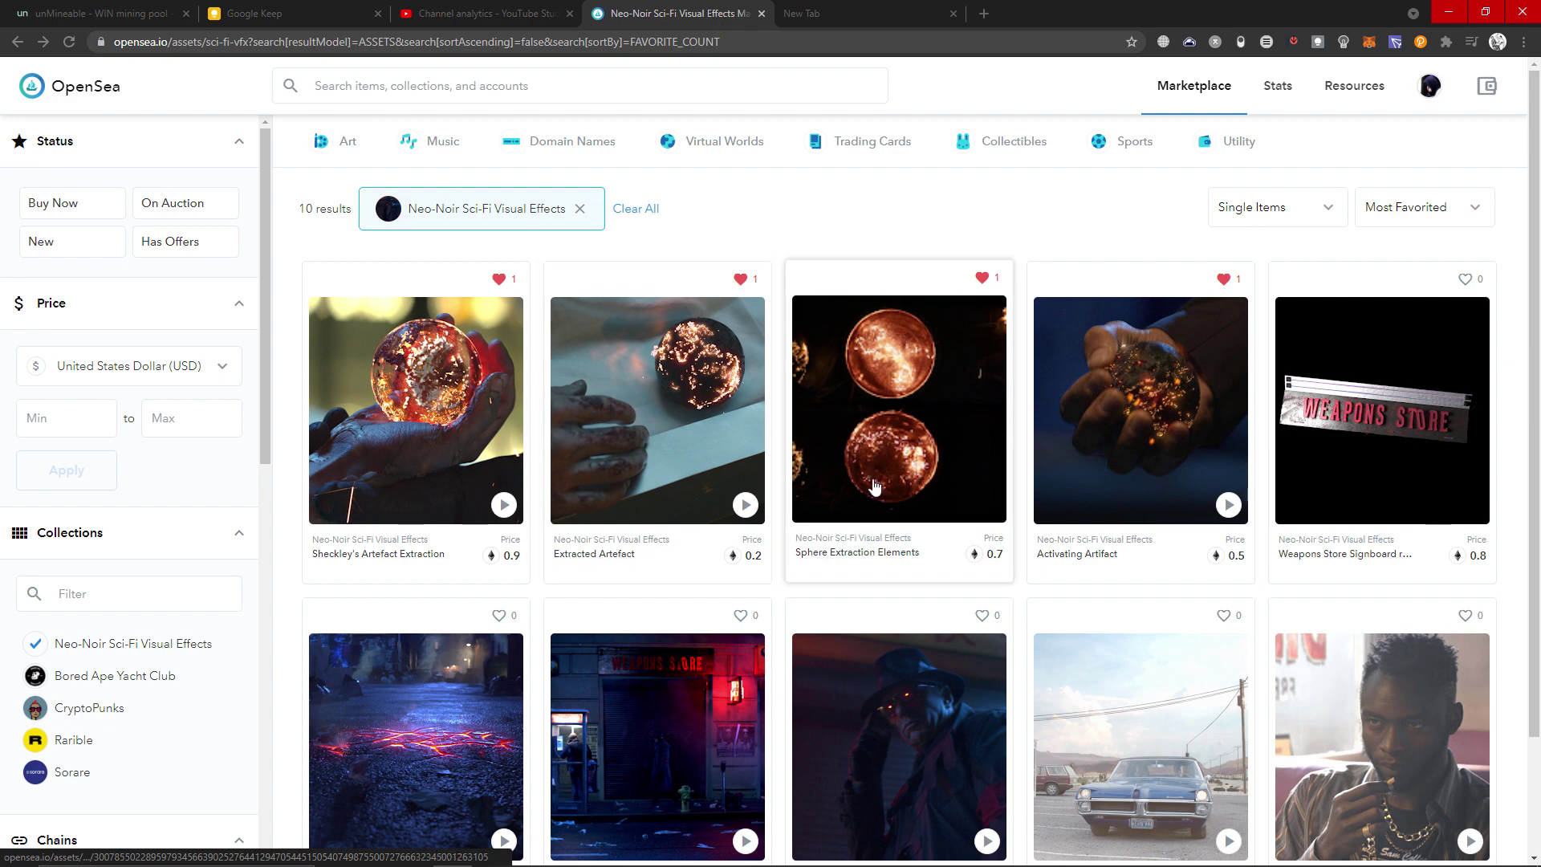
left_click(1097, 458)
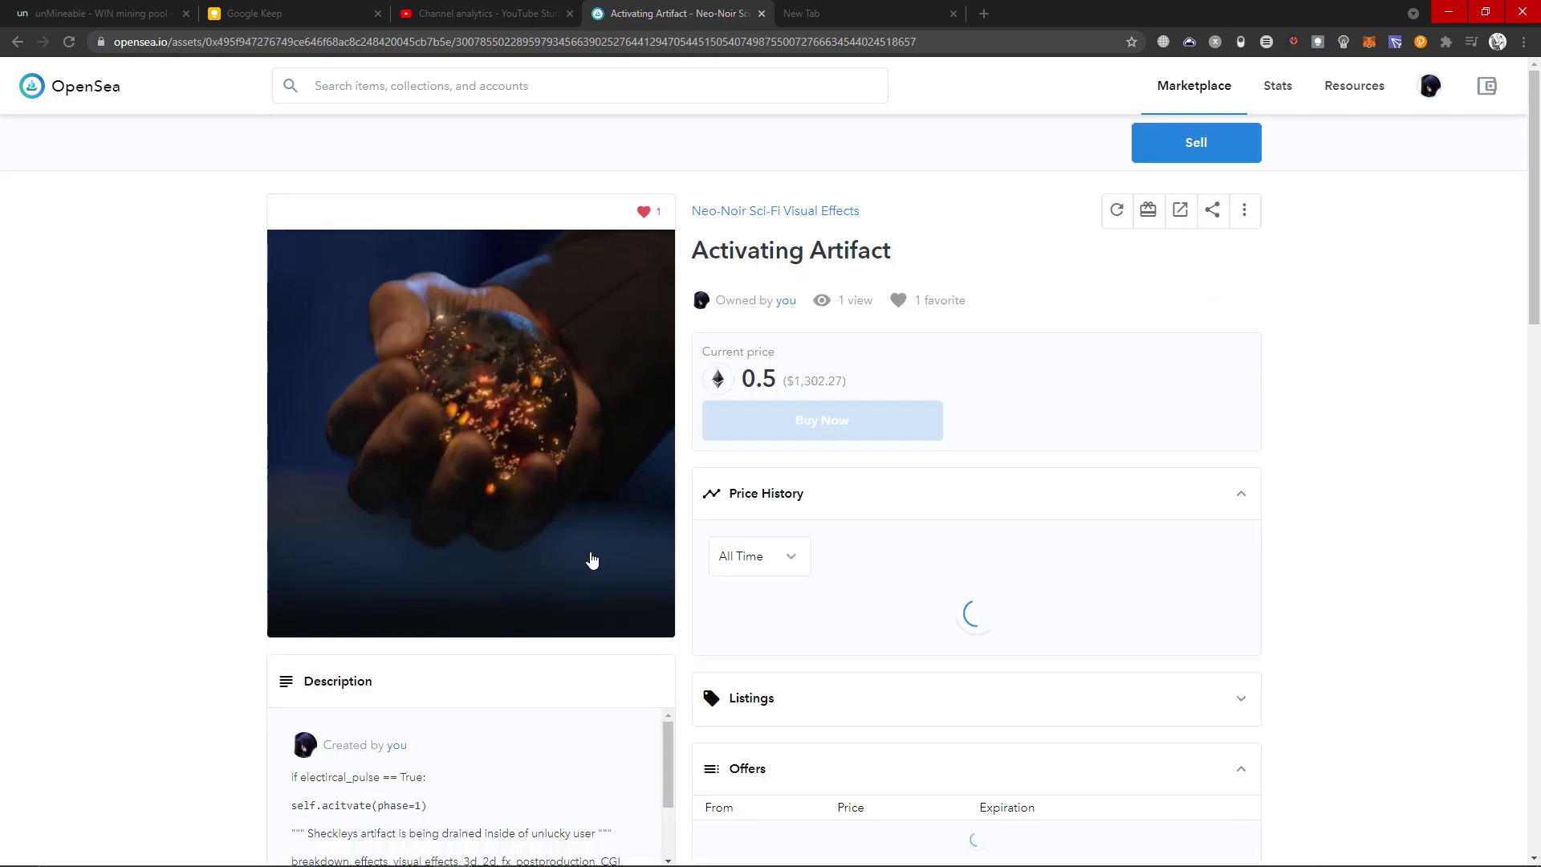
left_click(399, 577)
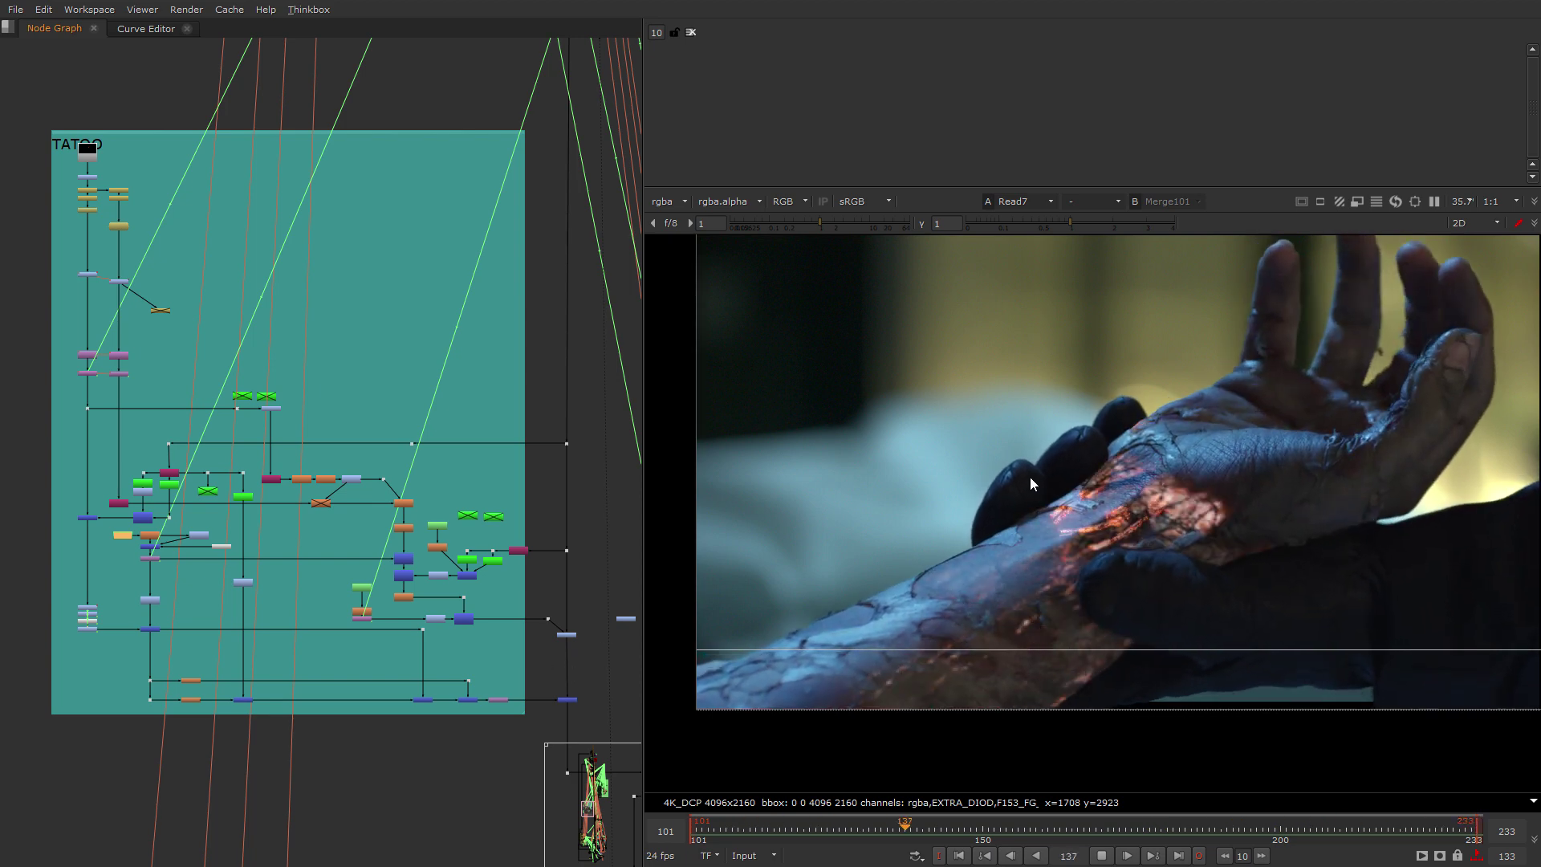
Switch to Nuke and follow the main pipe from the TATOO backdrop down to the MAIN_DIOD_ADD backdrop.
scroll(625, 704, "up", 5)
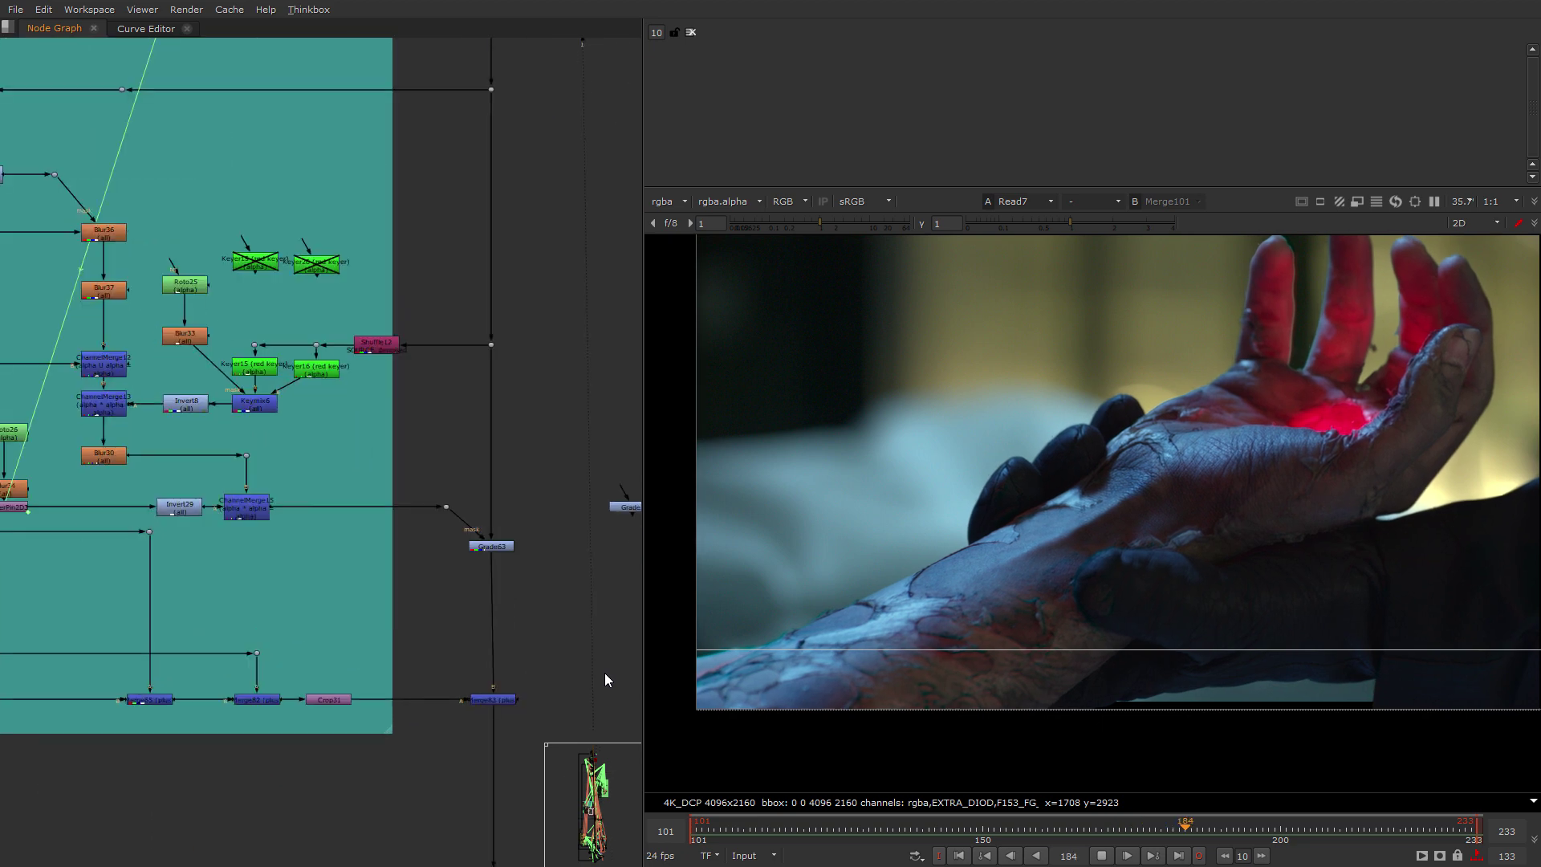
middle_click_drag(554, 429, 542, 254)
left_click_drag(533, 416, 373, 599)
left_click_drag(527, 542, 402, 692)
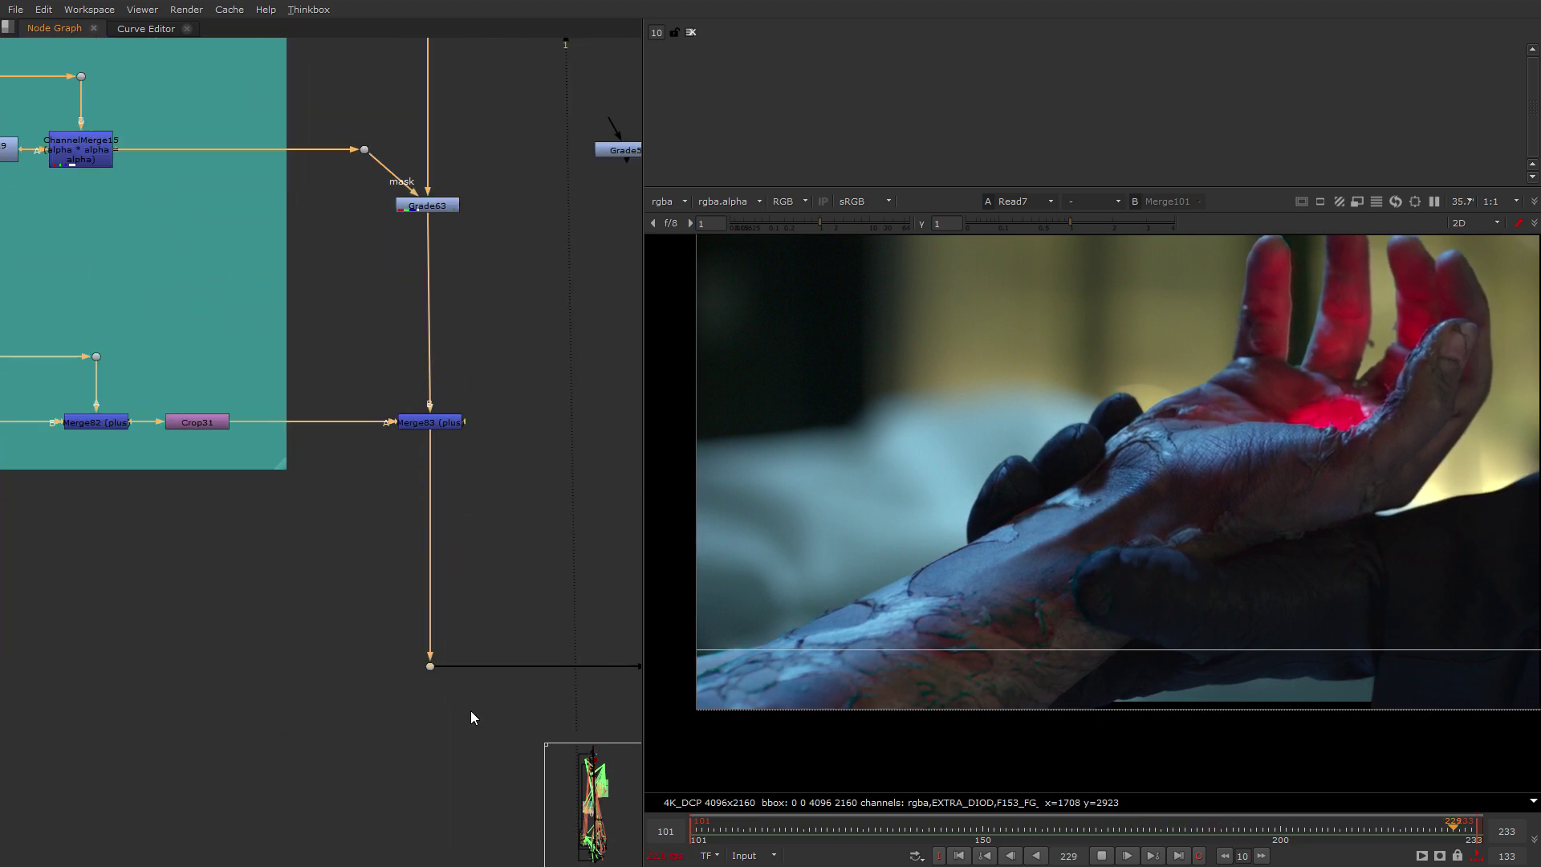
middle_click_drag(467, 726, 277, 436)
scroll(277, 437, "down", 2)
scroll(278, 440, "down", 4)
middle_click_drag(373, 485, 373, 298)
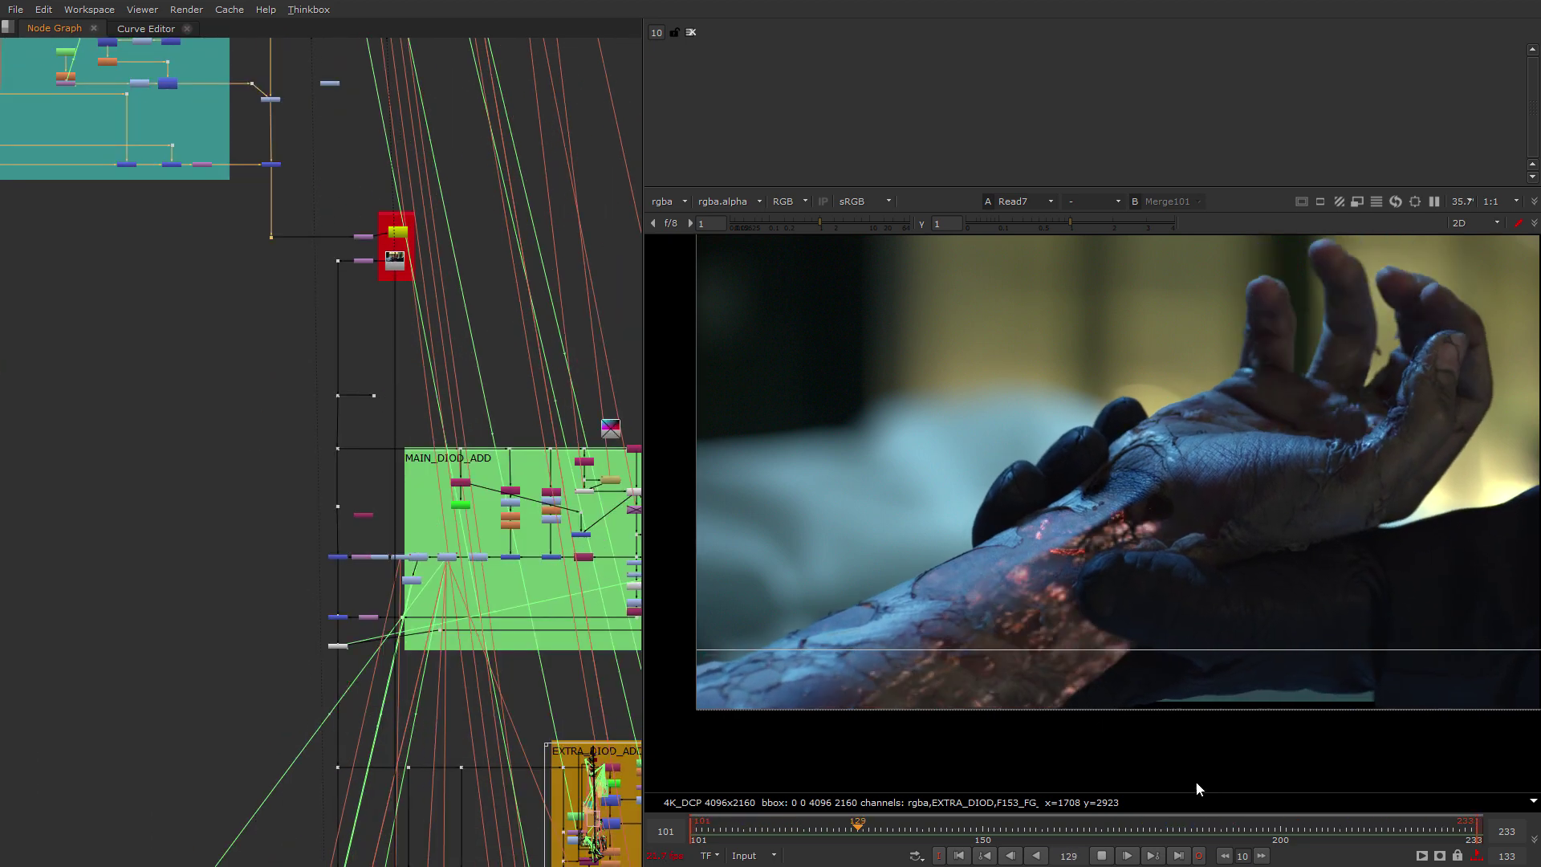
Stop the playback, display Merge31 in the viewer at frame 150, and examine the MAIN_DIOD_ADD backdrop up close.
left_click(1101, 854)
scroll(359, 533, "up", 5)
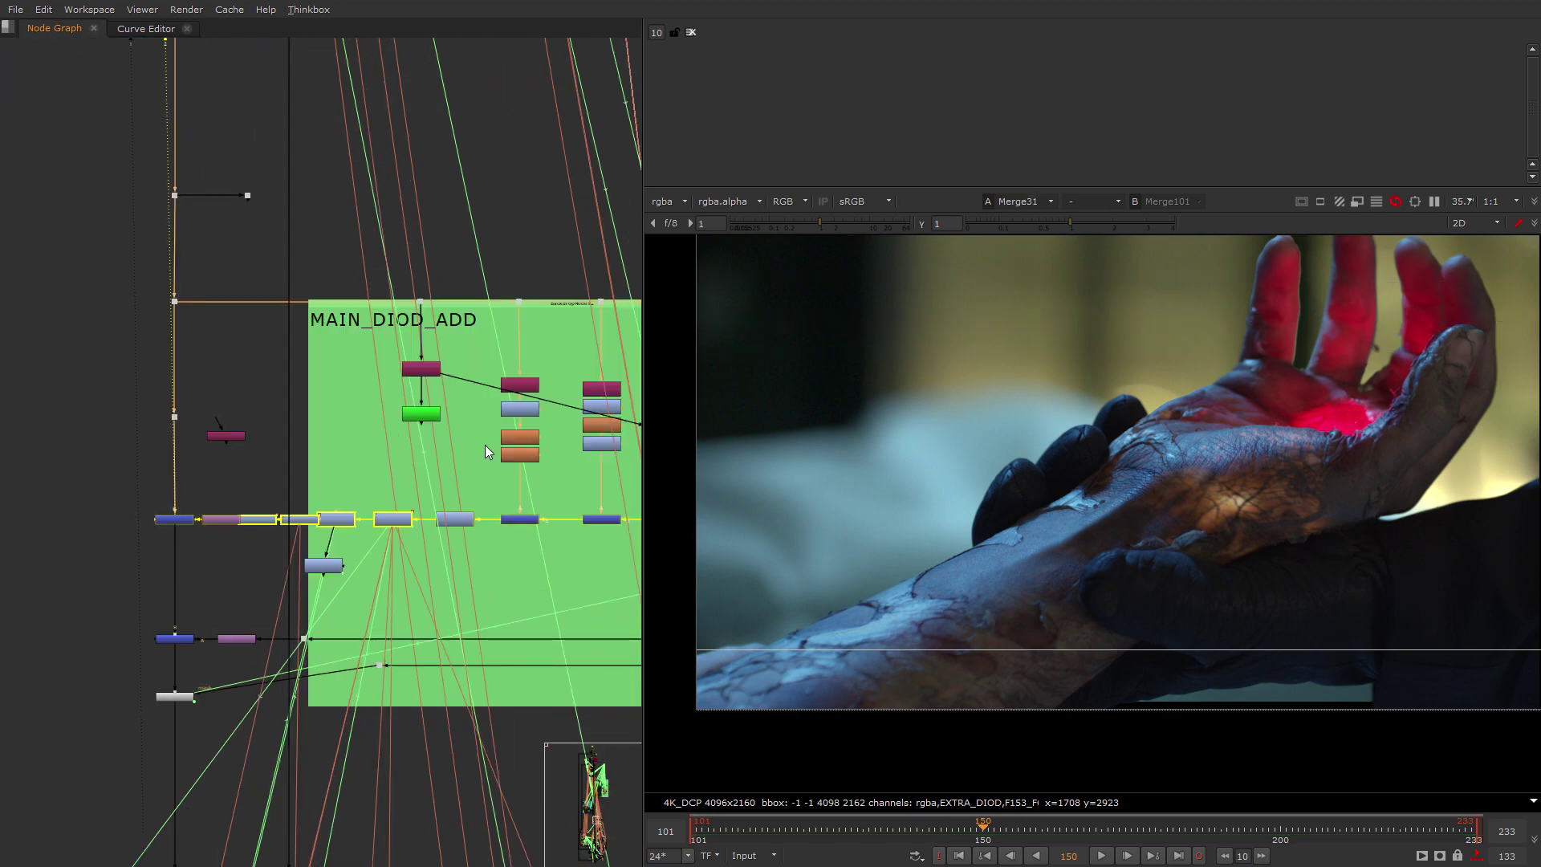
middle_click_drag(486, 446, 316, 453)
scroll(185, 317, "up", 5)
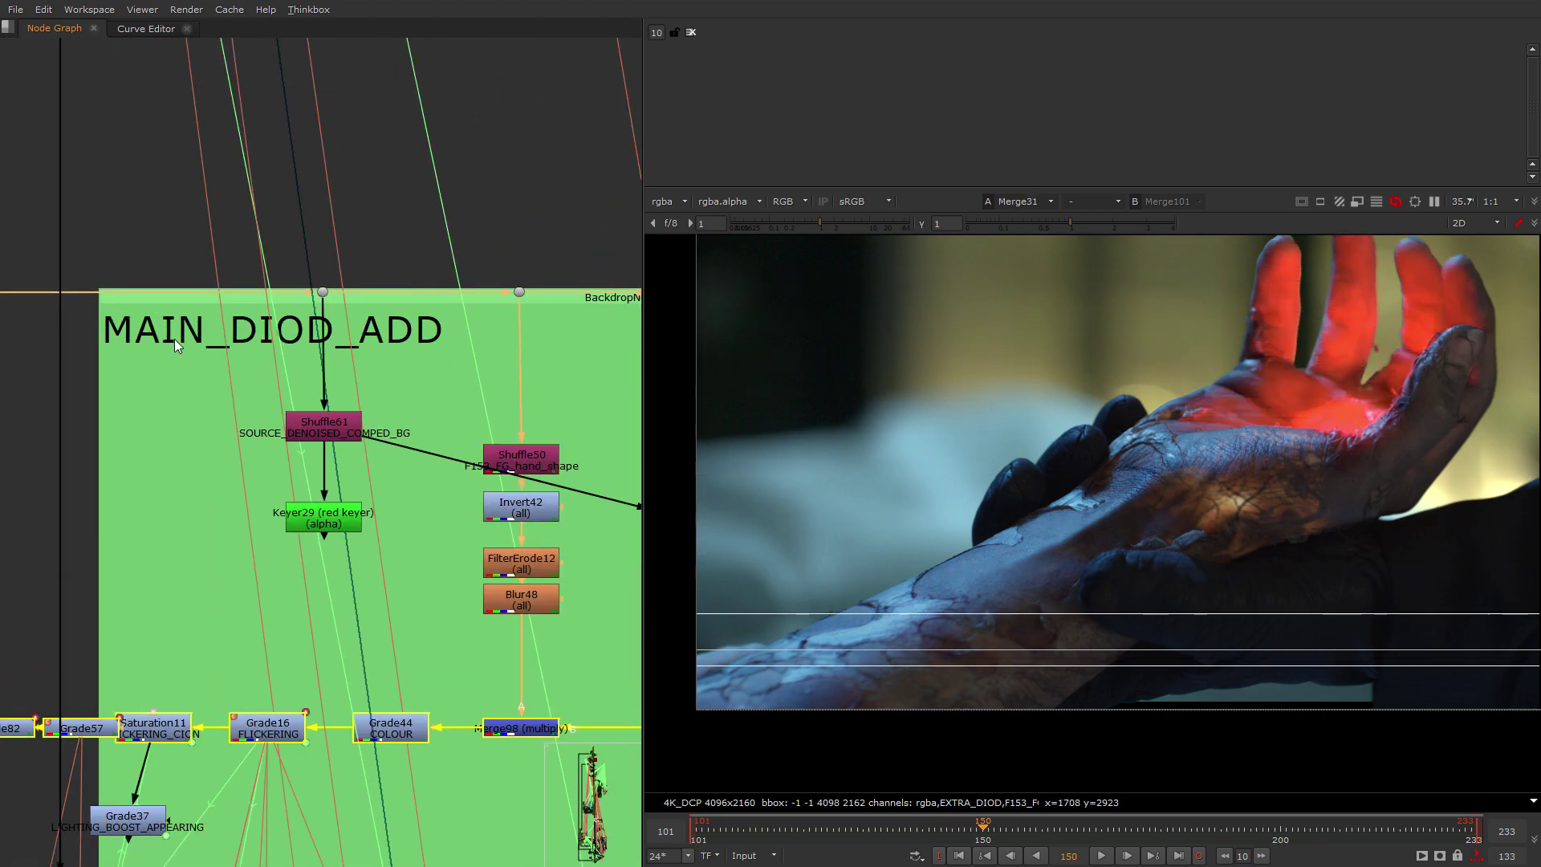
left_click(175, 339)
Survey the script from the branches above the TATOO backdrop down to the EXTRA_DIOD_ADD backdrop.
scroll(253, 431, "down", 10)
middle_click_drag(241, 112, 359, 633)
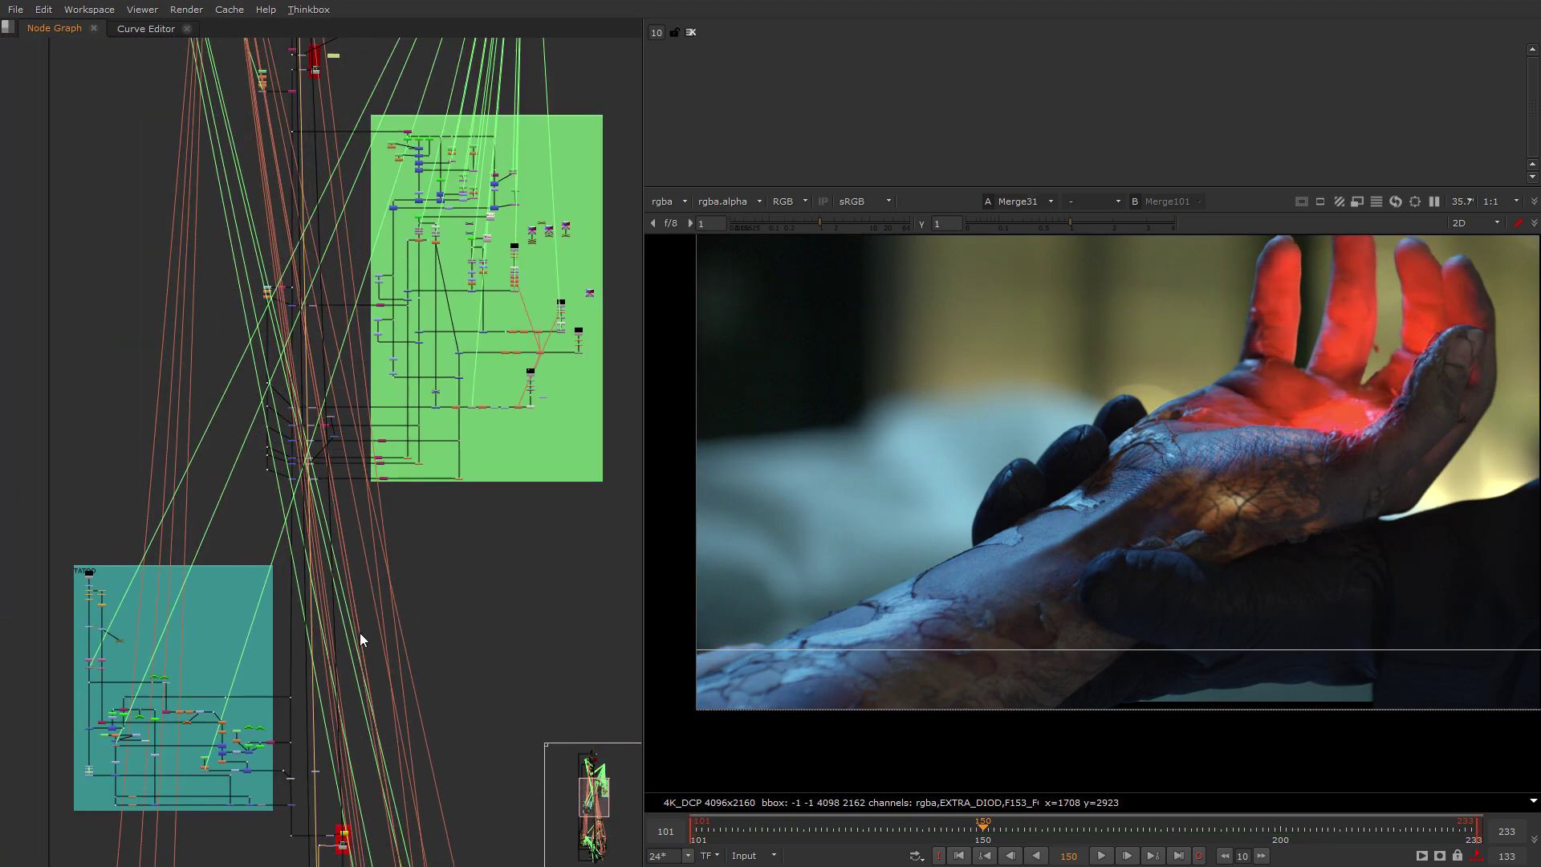
scroll(347, 707, "down", 4)
scroll(315, 302, "up", 4)
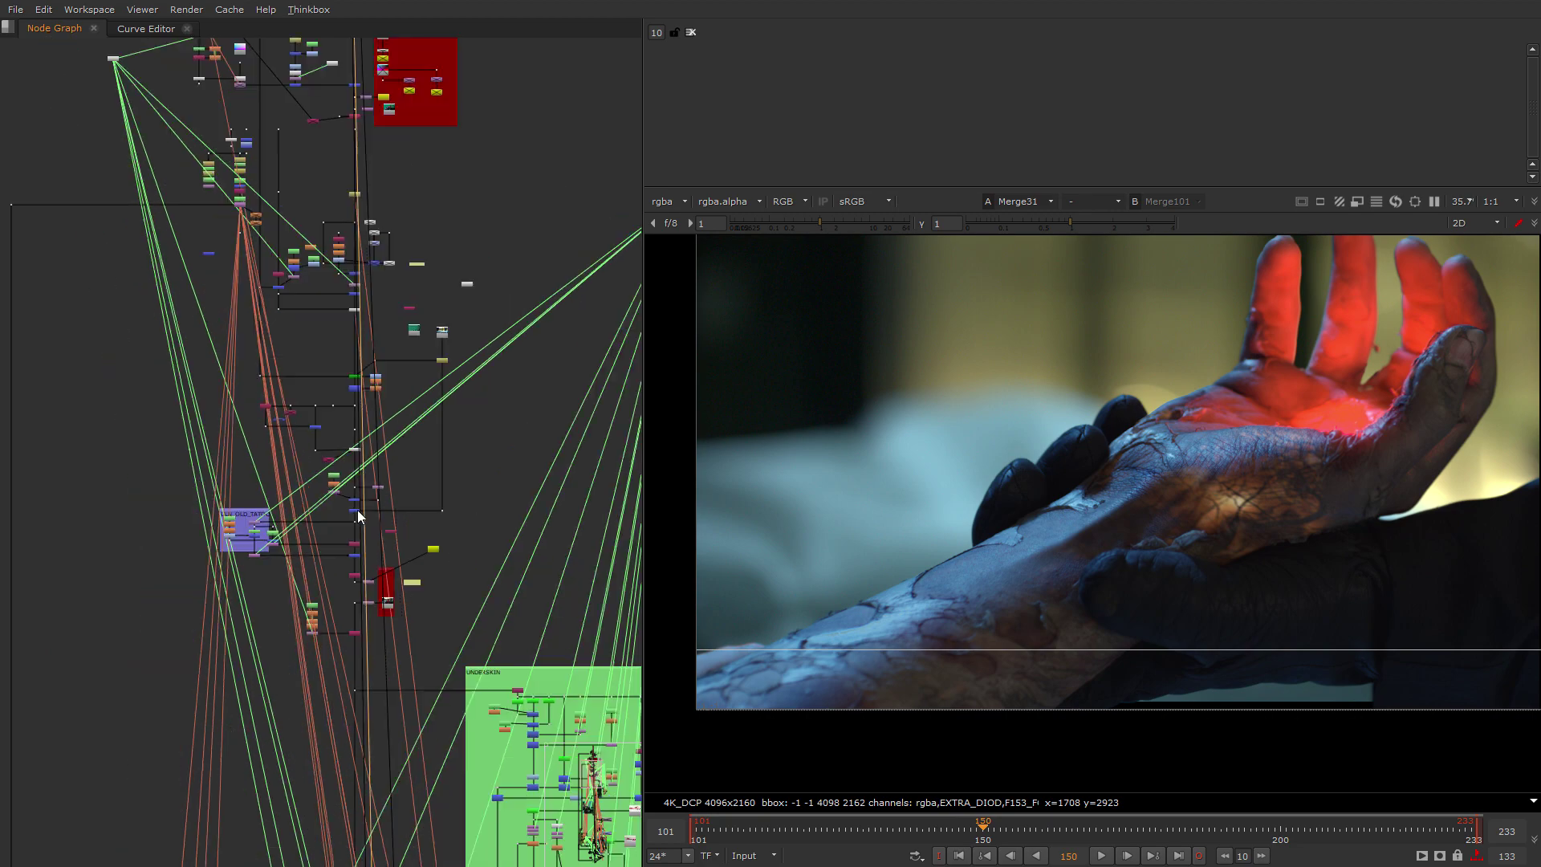
scroll(358, 509, "down", 3)
scroll(411, 734, "up", 5)
scroll(401, 737, "up", 6)
scroll(321, 353, "up", 4)
middle_click_drag(332, 350, 527, 239)
scroll(337, 454, "down", 3)
middle_click_drag(526, 409, 257, 257)
scroll(258, 257, "down", 2)
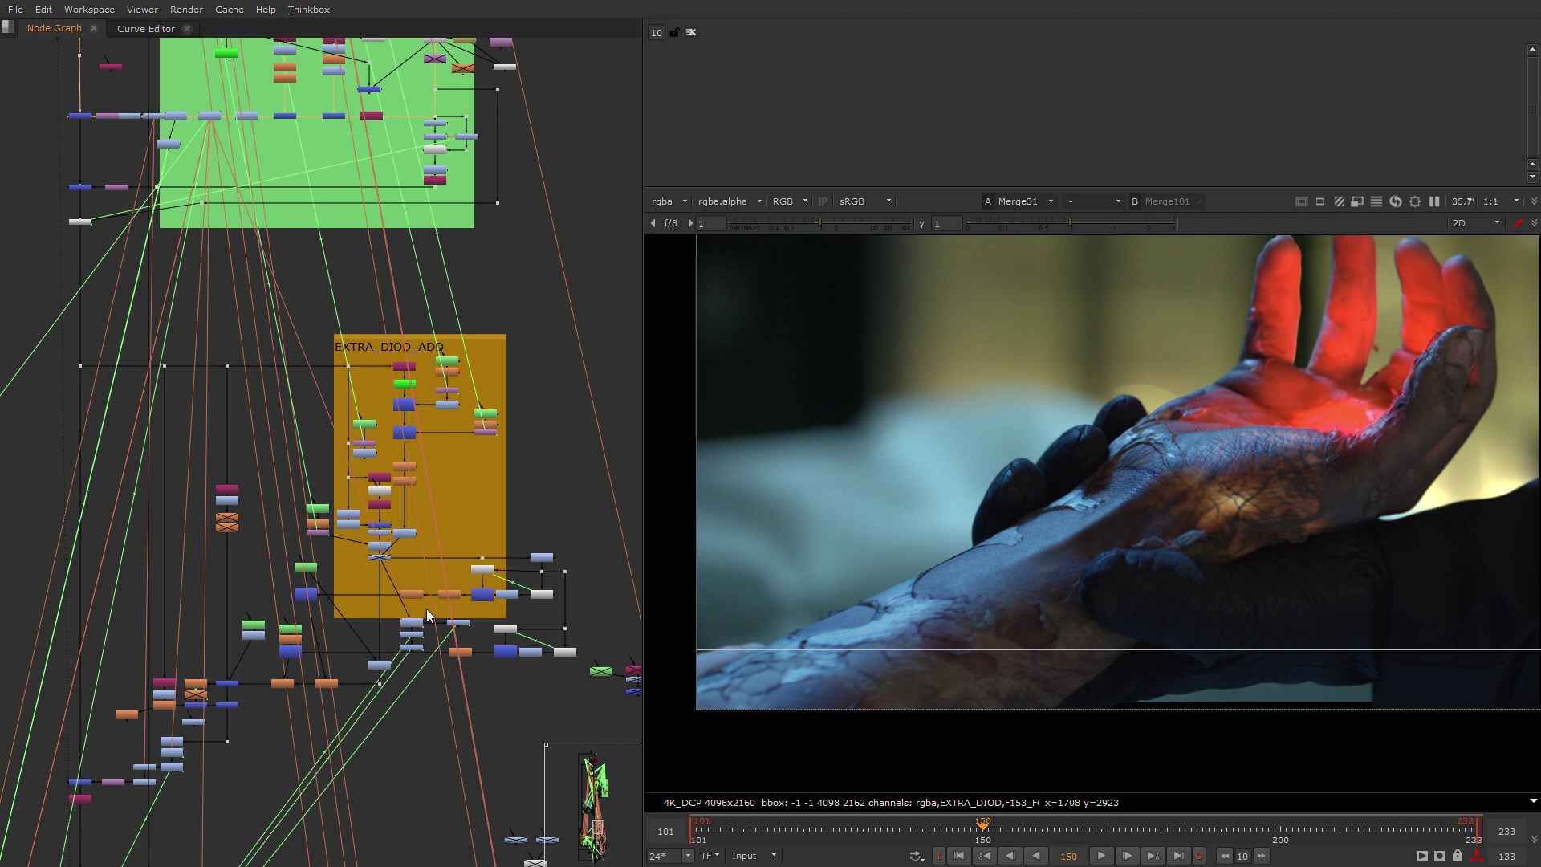
scroll(385, 608, "down", 3)
scroll(257, 698, "up", 2)
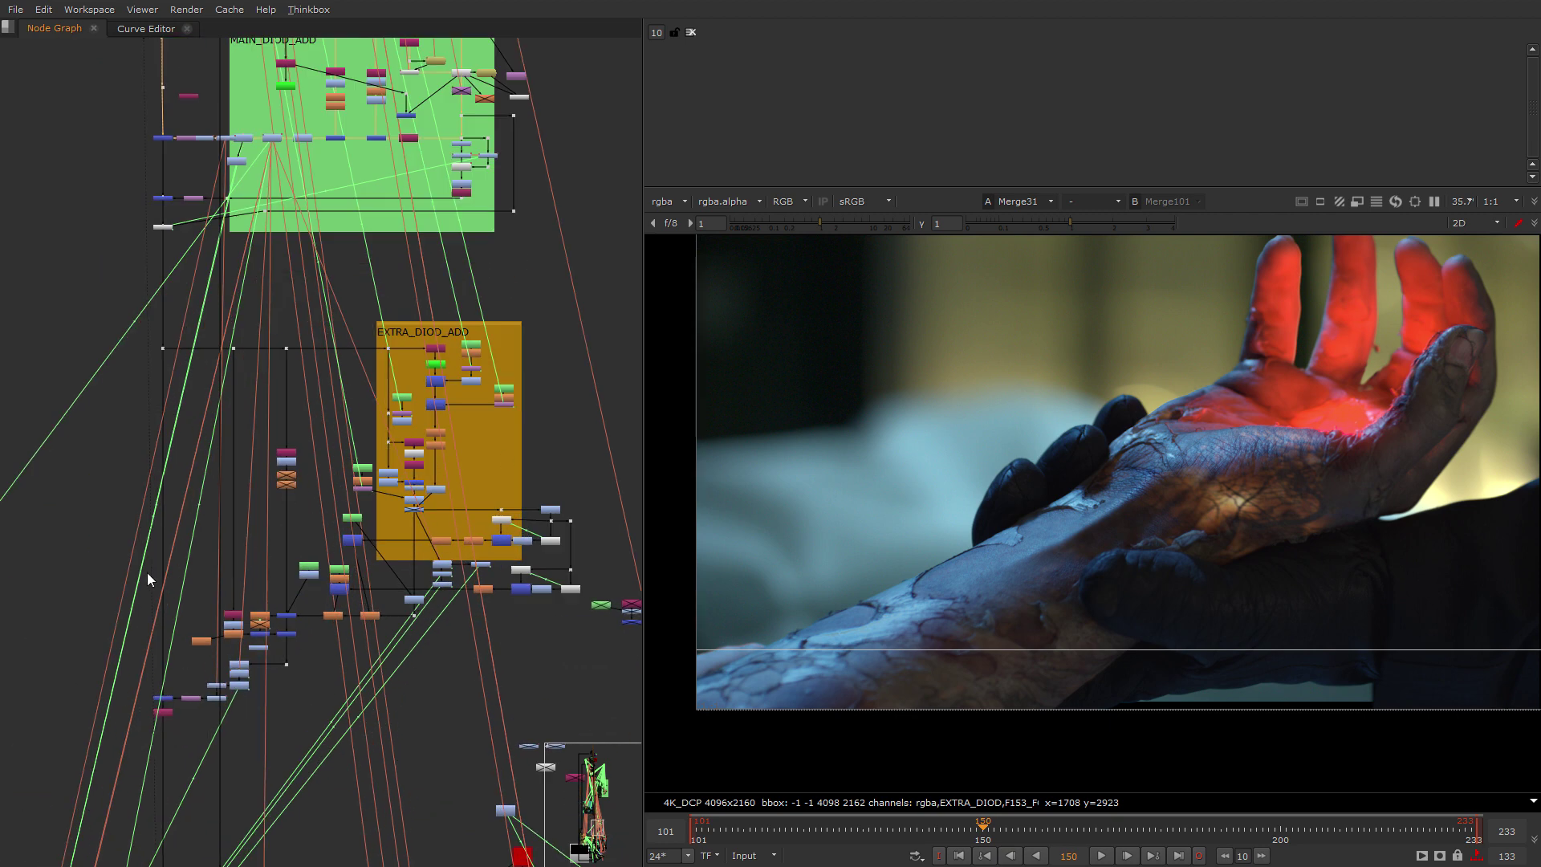
Go back to the MAIN_DIOD_ADD backdrop and display its Shuffle61 denoised background source in the viewer.
scroll(321, 355, "up", 4)
middle_click_drag(323, 161, 289, 719)
scroll(198, 556, "up", 2)
middle_click_drag(198, 556, 470, 699)
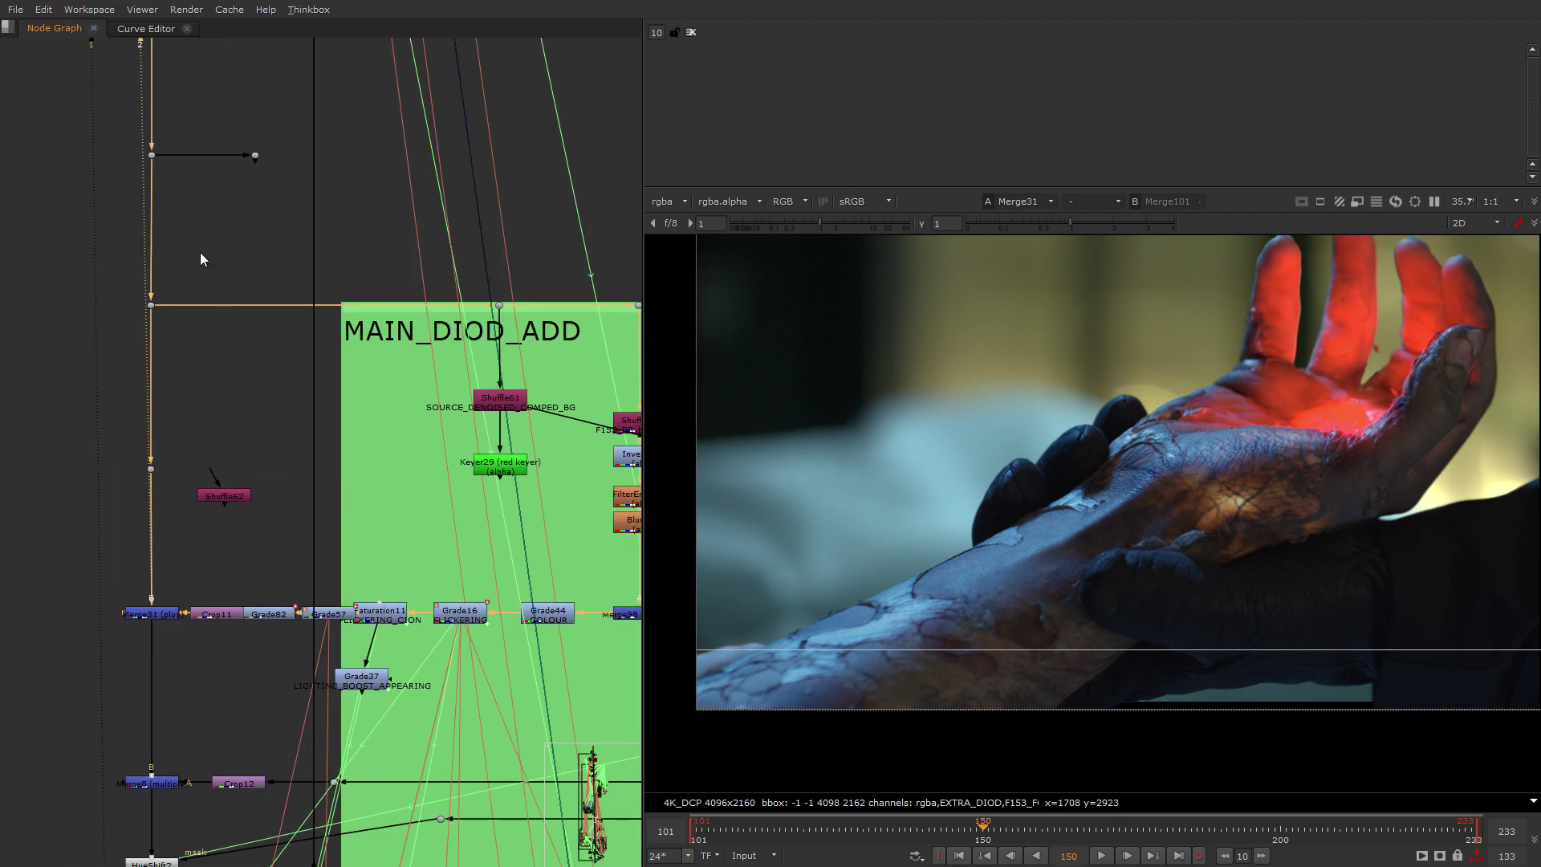
left_click_drag(200, 254, 72, 346)
key("2")
middle_click_drag(536, 506, 379, 455)
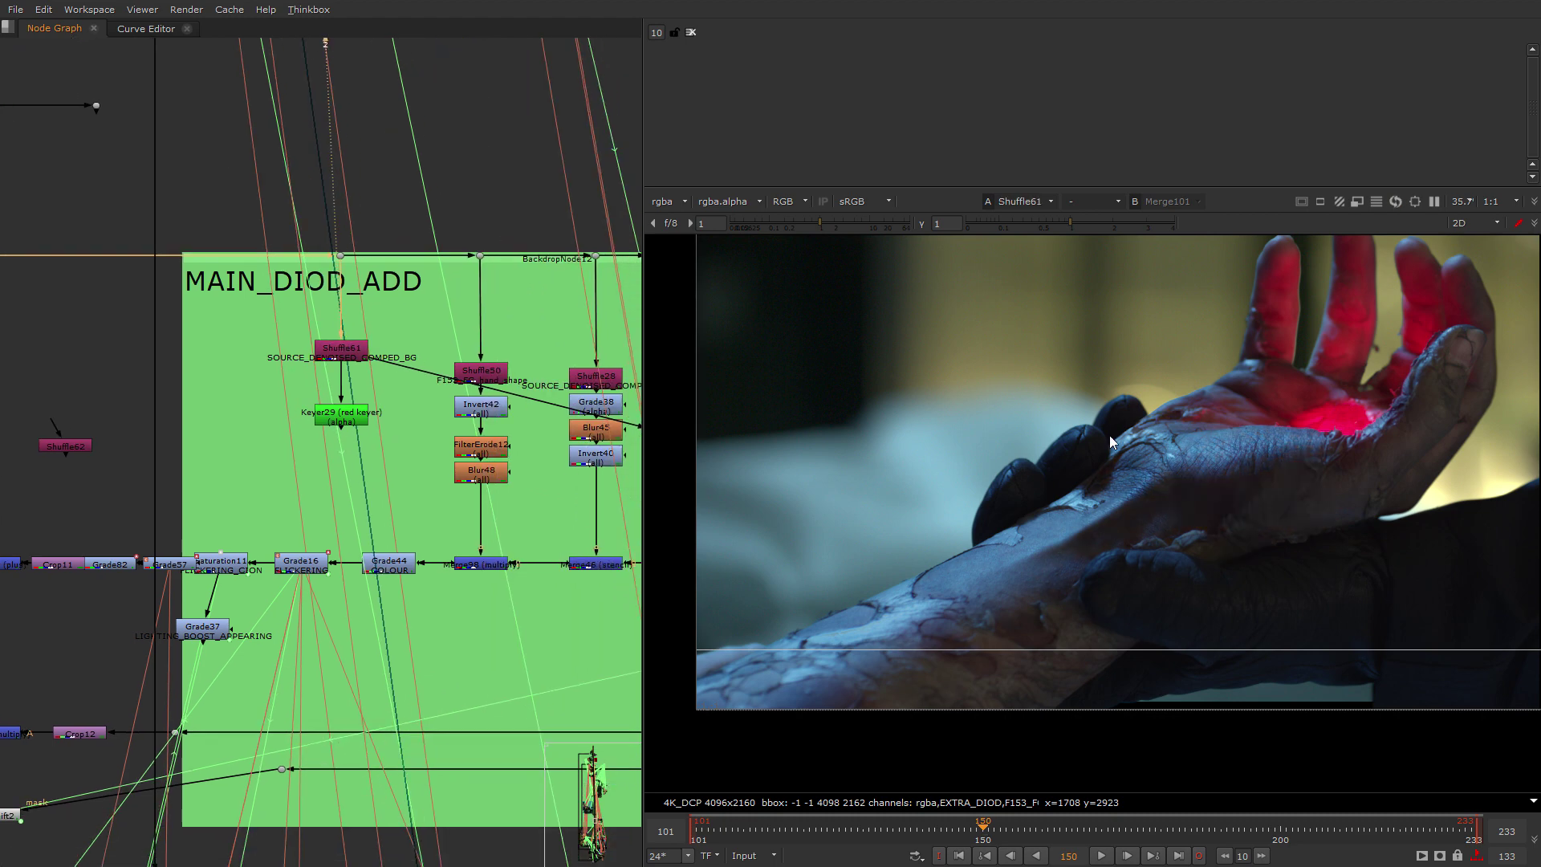
scroll(361, 330, "up", 4)
Look across the shuffle branches of MAIN_DIOD_ADD and display the Shuffle21 MAIN_diod pass in the viewer.
left_click(330, 364)
left_click(588, 411)
scroll(588, 411, "down", 1)
middle_click_drag(588, 411, 289, 369)
middle_click_drag(575, 463, 291, 532)
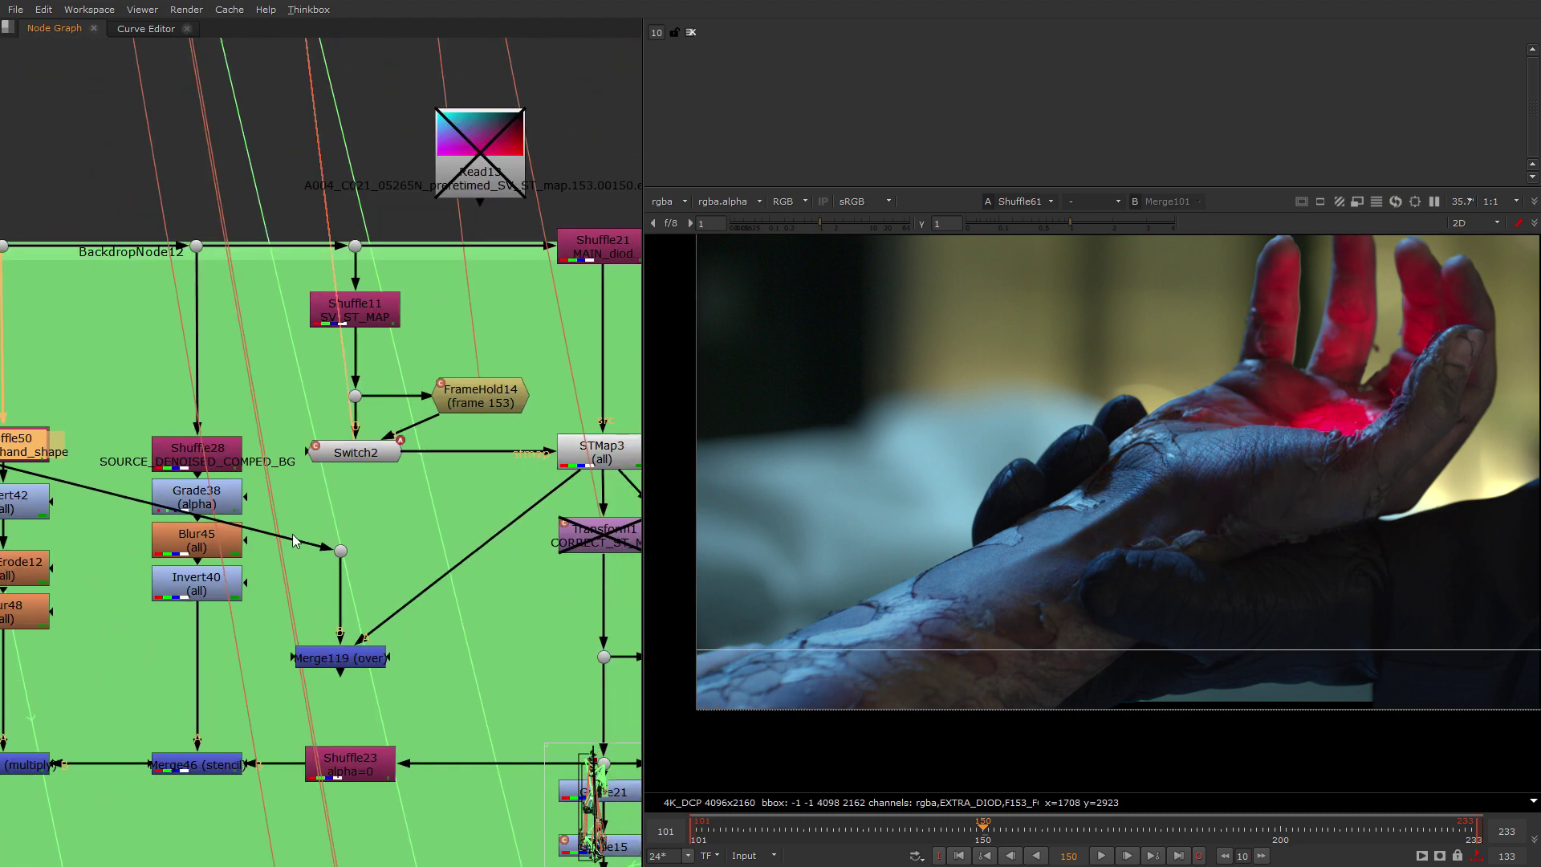
middle_click_drag(469, 437, 210, 402)
key("2")
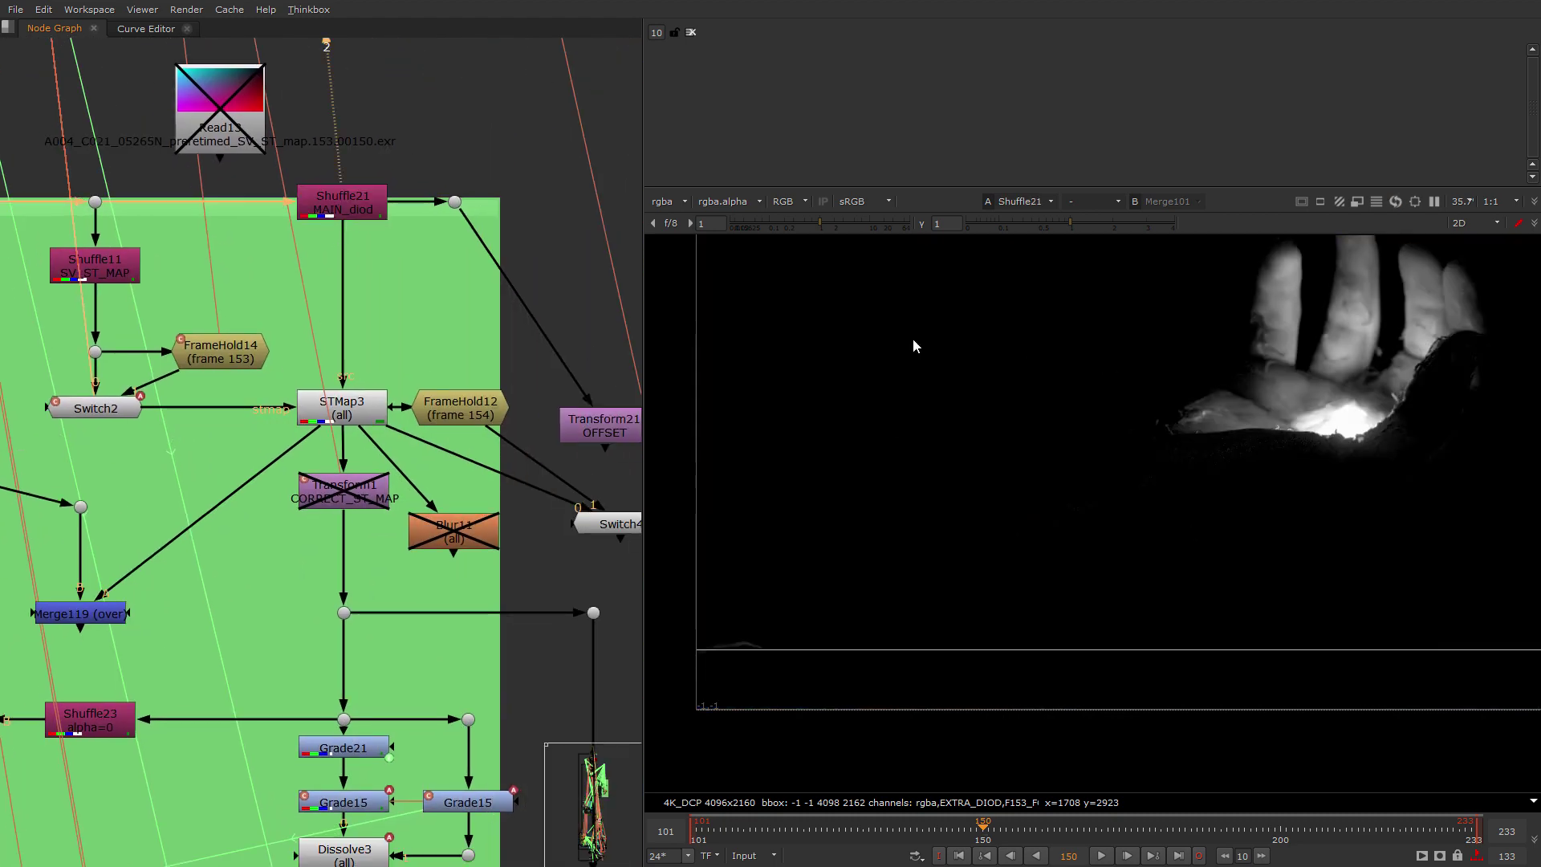
Display the Transform1 output below STMap3 and examine the grade and dissolve nodes beneath it.
middle_click_drag(345, 473, 338, 479)
left_click(339, 494)
key("2")
scroll(339, 494, "down", 3)
middle_click_drag(303, 572, 339, 409)
left_click(341, 421)
scroll(353, 195, "up", 2)
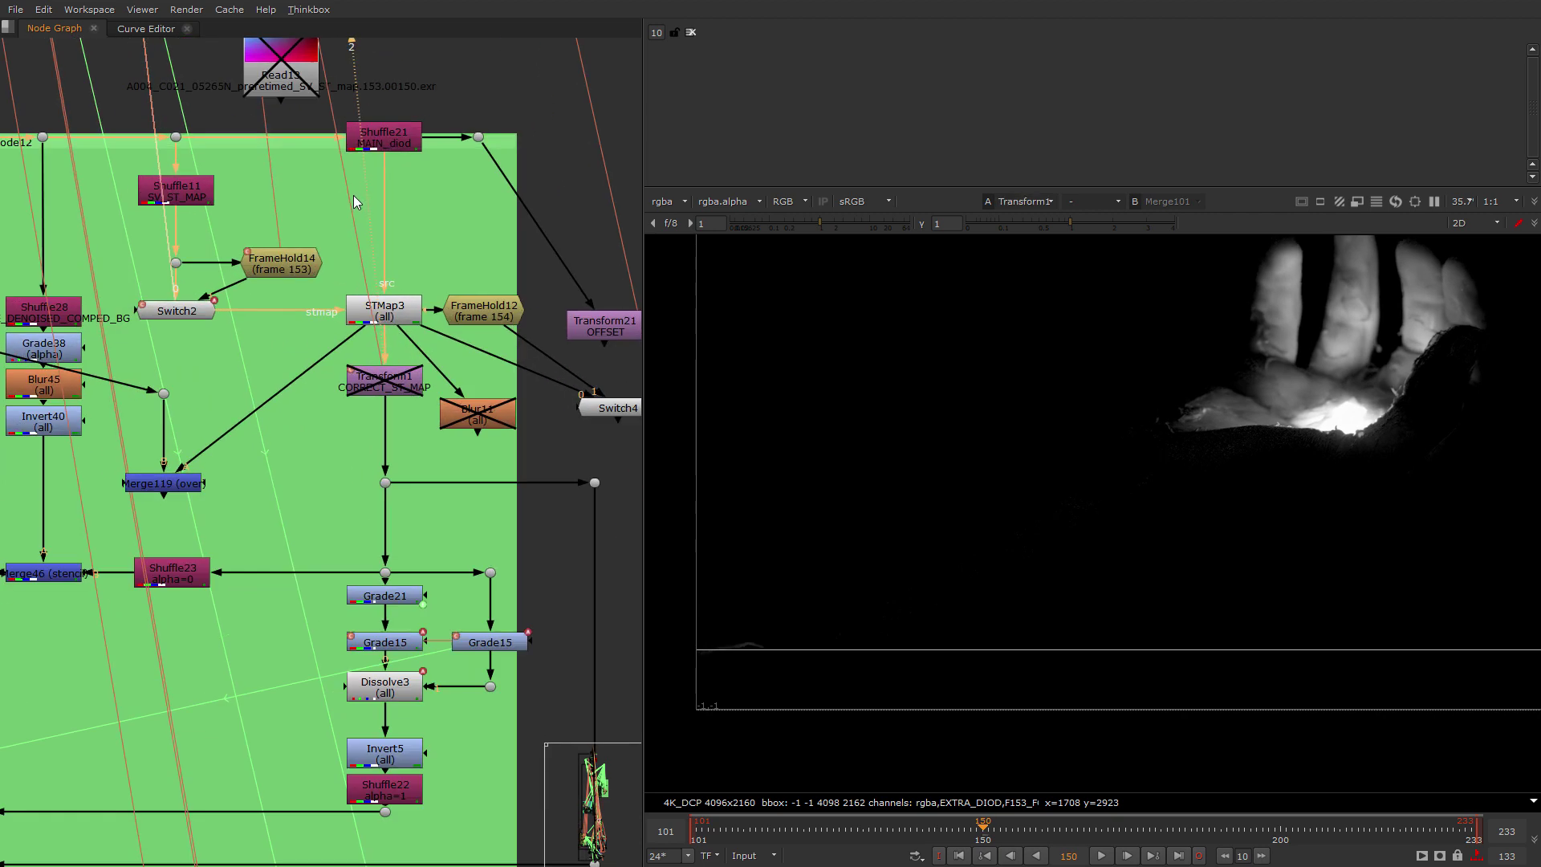
Open the Shuffle11 properties, display the Dot215 source in the viewer, and check the available input layers.
scroll(354, 201, "down", 3)
scroll(454, 275, "up", 3)
double_click(237, 138)
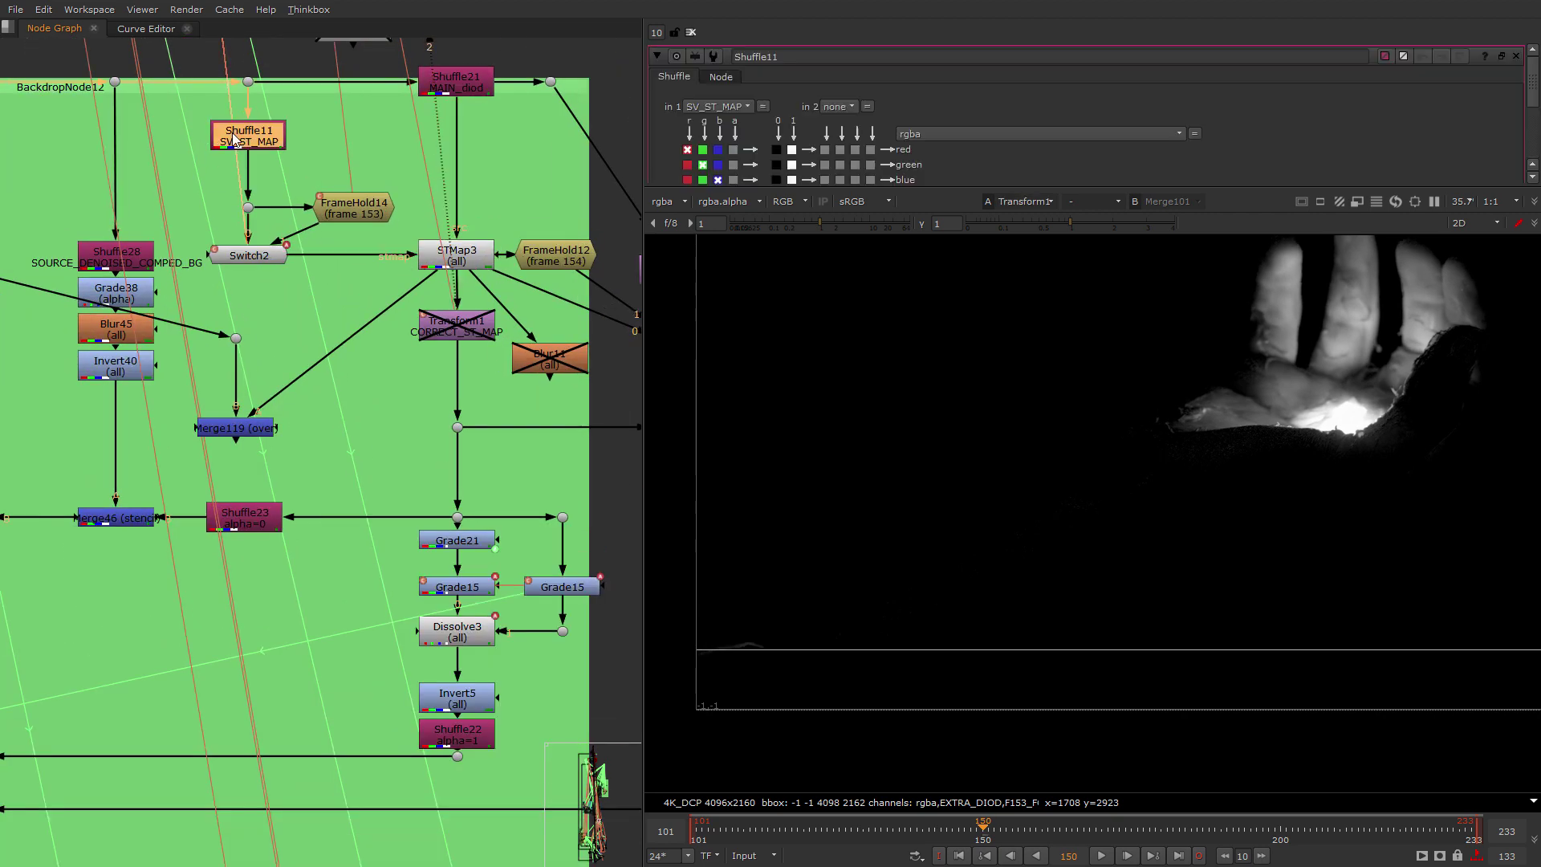
key("1")
scroll(438, 321, "down", 3)
left_click_drag(419, 243, 276, 336)
key("1")
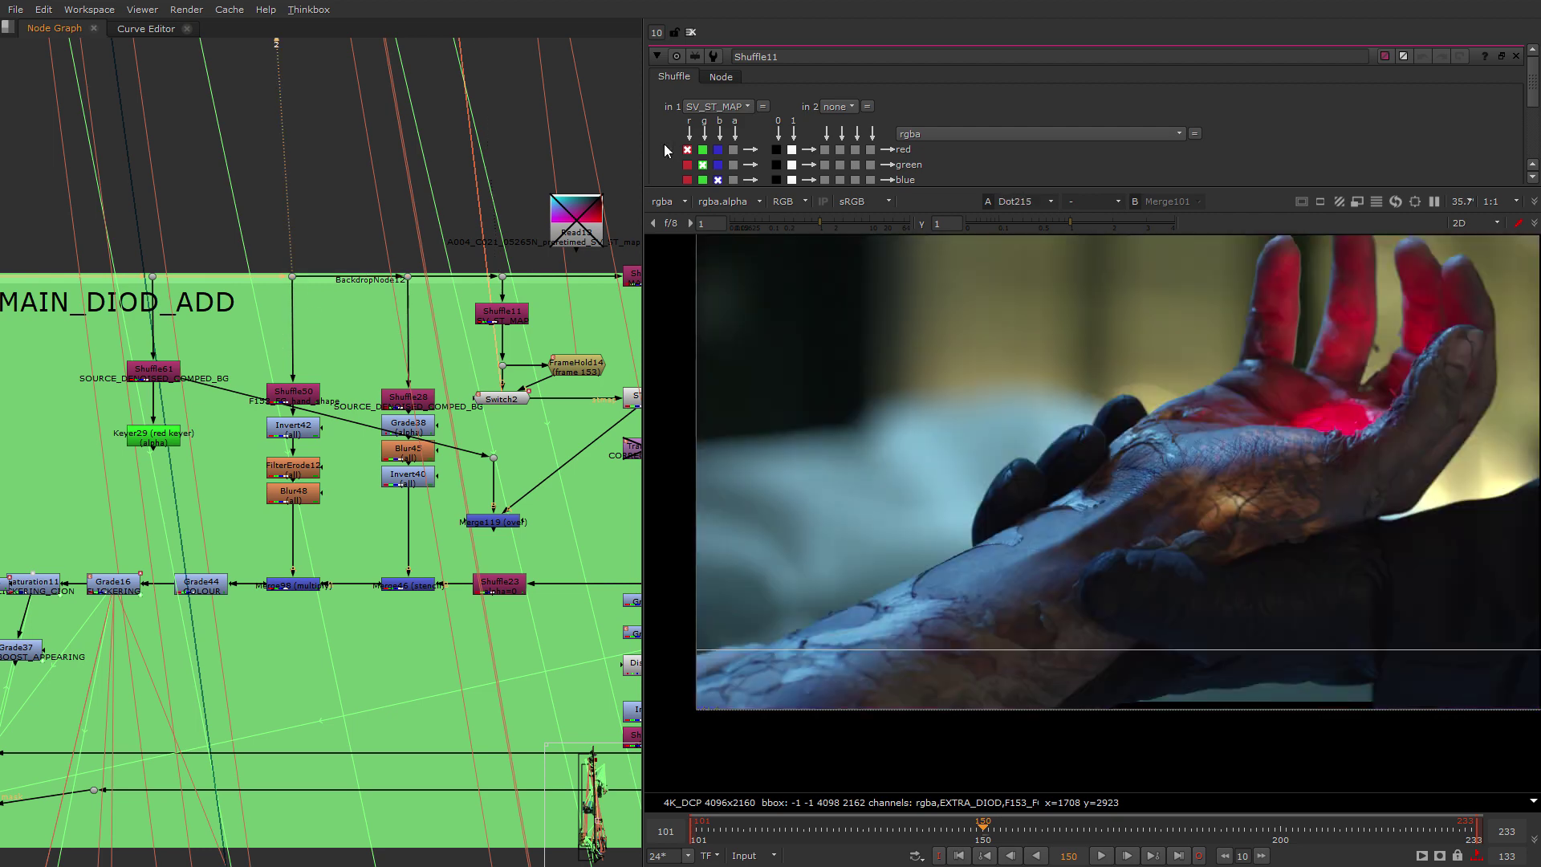
left_click(697, 106)
left_click(696, 106)
Trace the pipe upstream past the TATOO backdrop to the red precomp backdrops, including Read1 beside the 156-184 note.
scroll(321, 321, "down", 5)
middle_click_drag(321, 241, 302, 733)
scroll(288, 406, "down", 3)
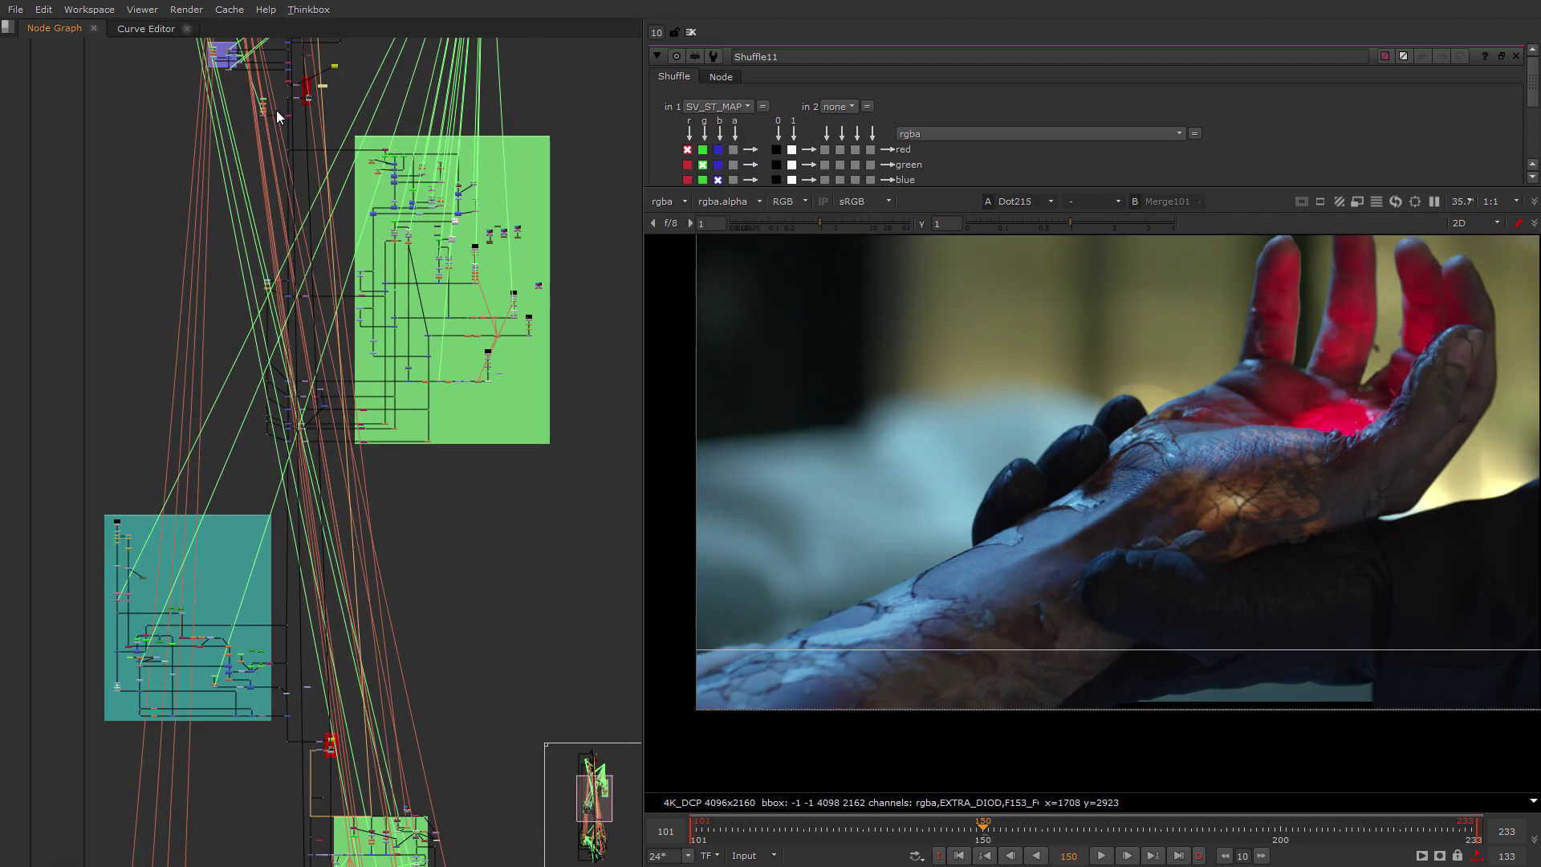
scroll(276, 109, "up", 8)
scroll(323, 280, "down", 8)
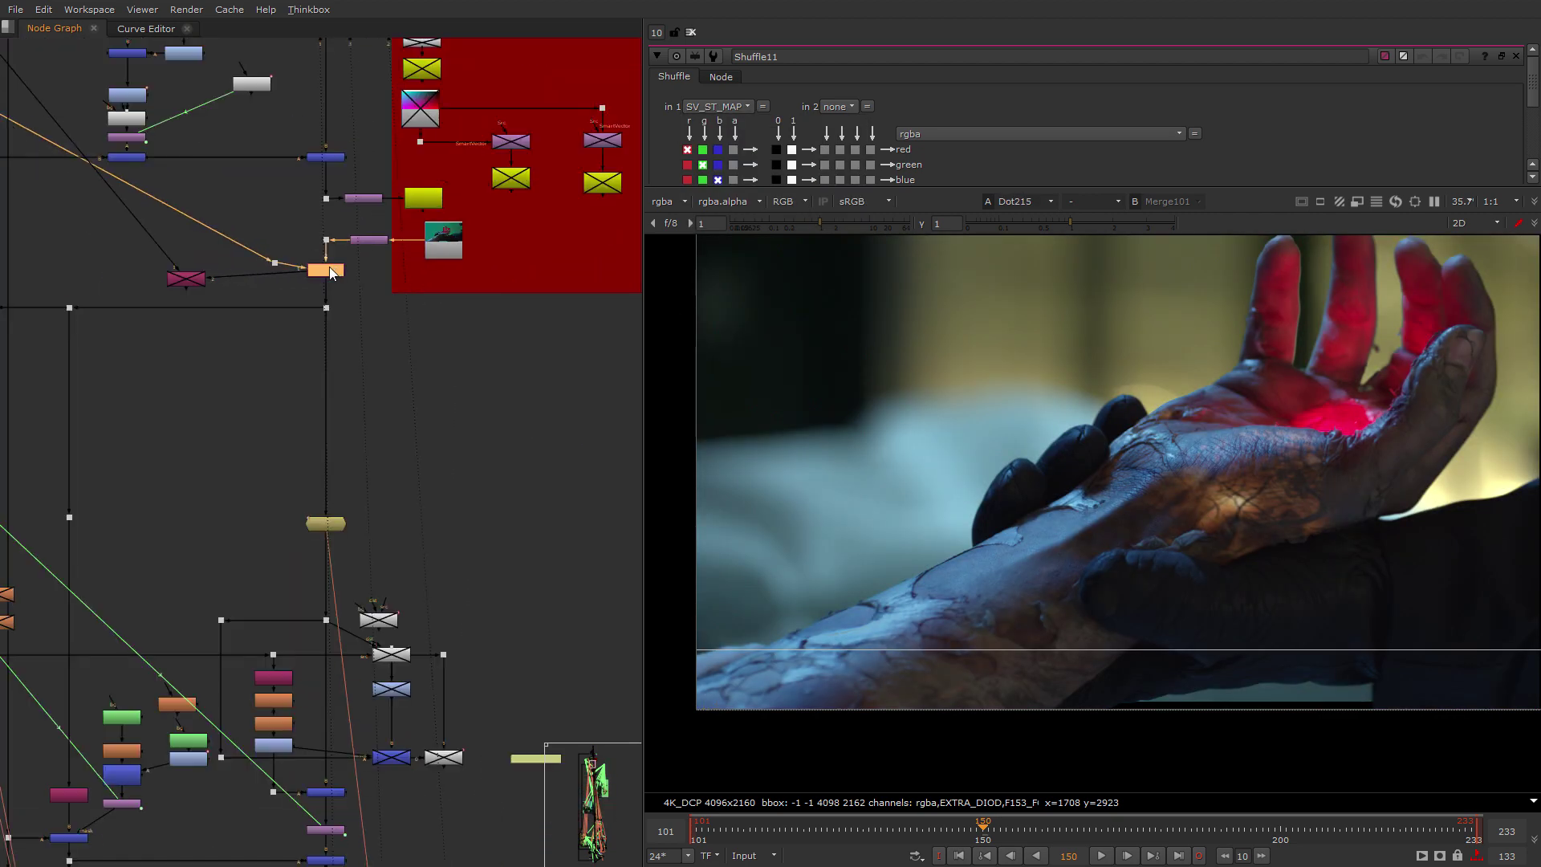
scroll(329, 512, "up", 8)
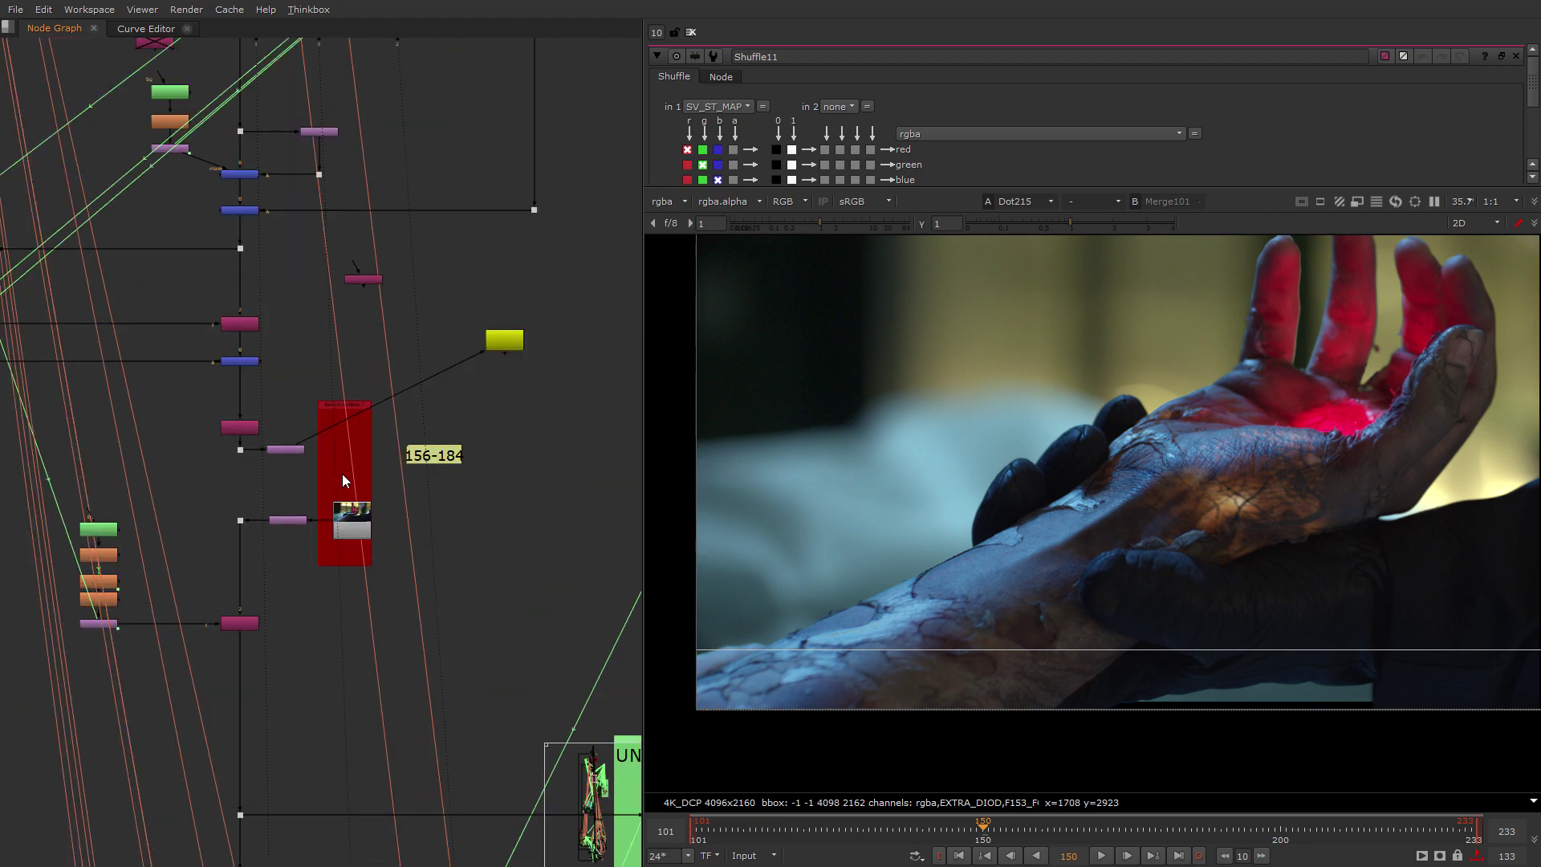
scroll(489, 454, "down", 7)
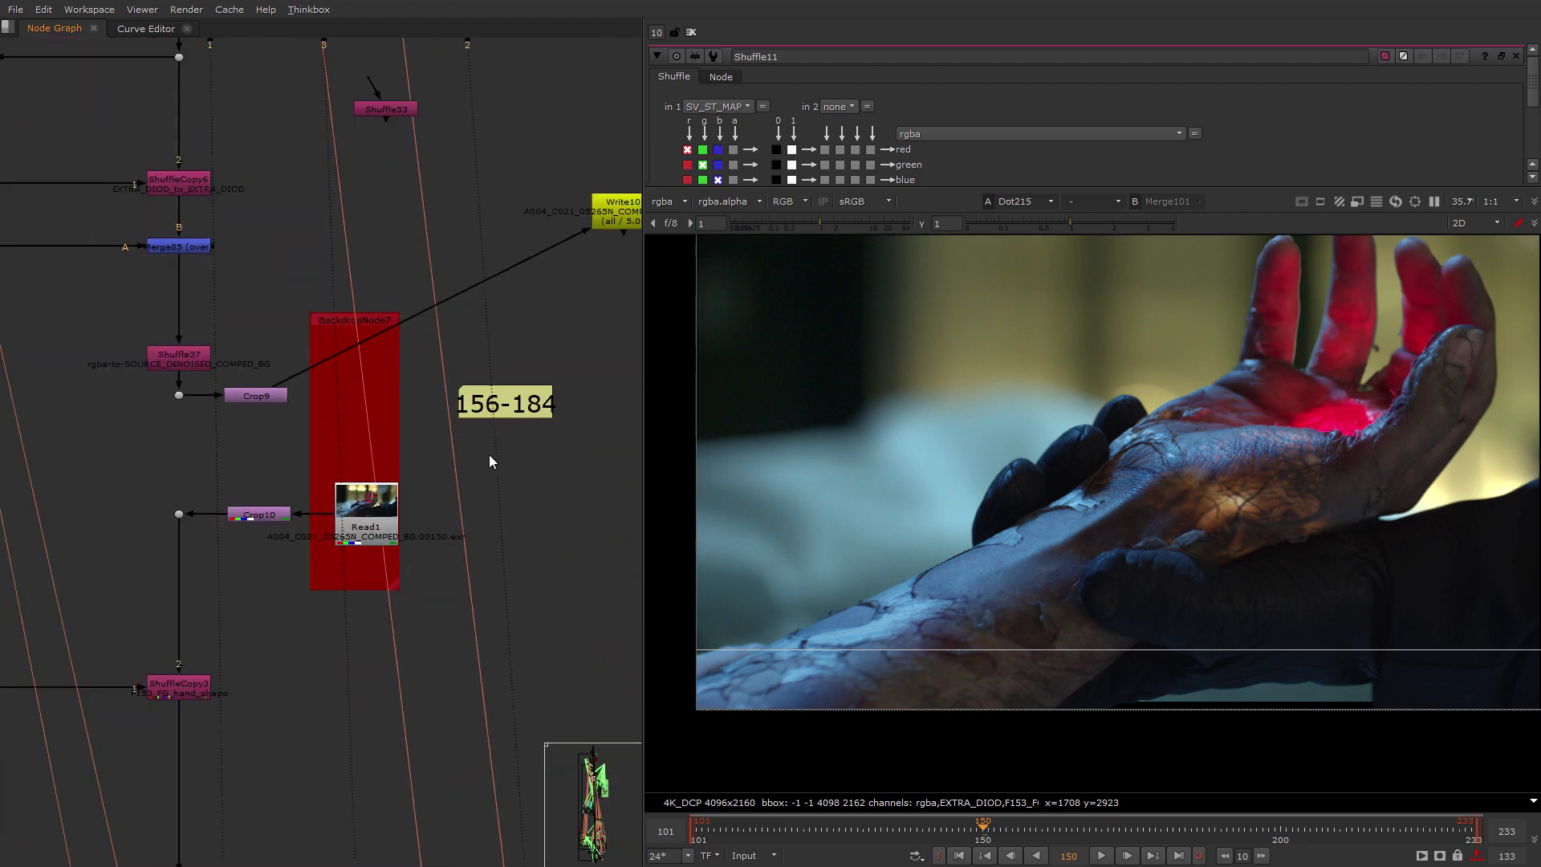
Compare the Shuffle50 hand shape matte with the warped diode pass at Dot59 in the viewer.
left_click_drag(461, 541, 442, 552)
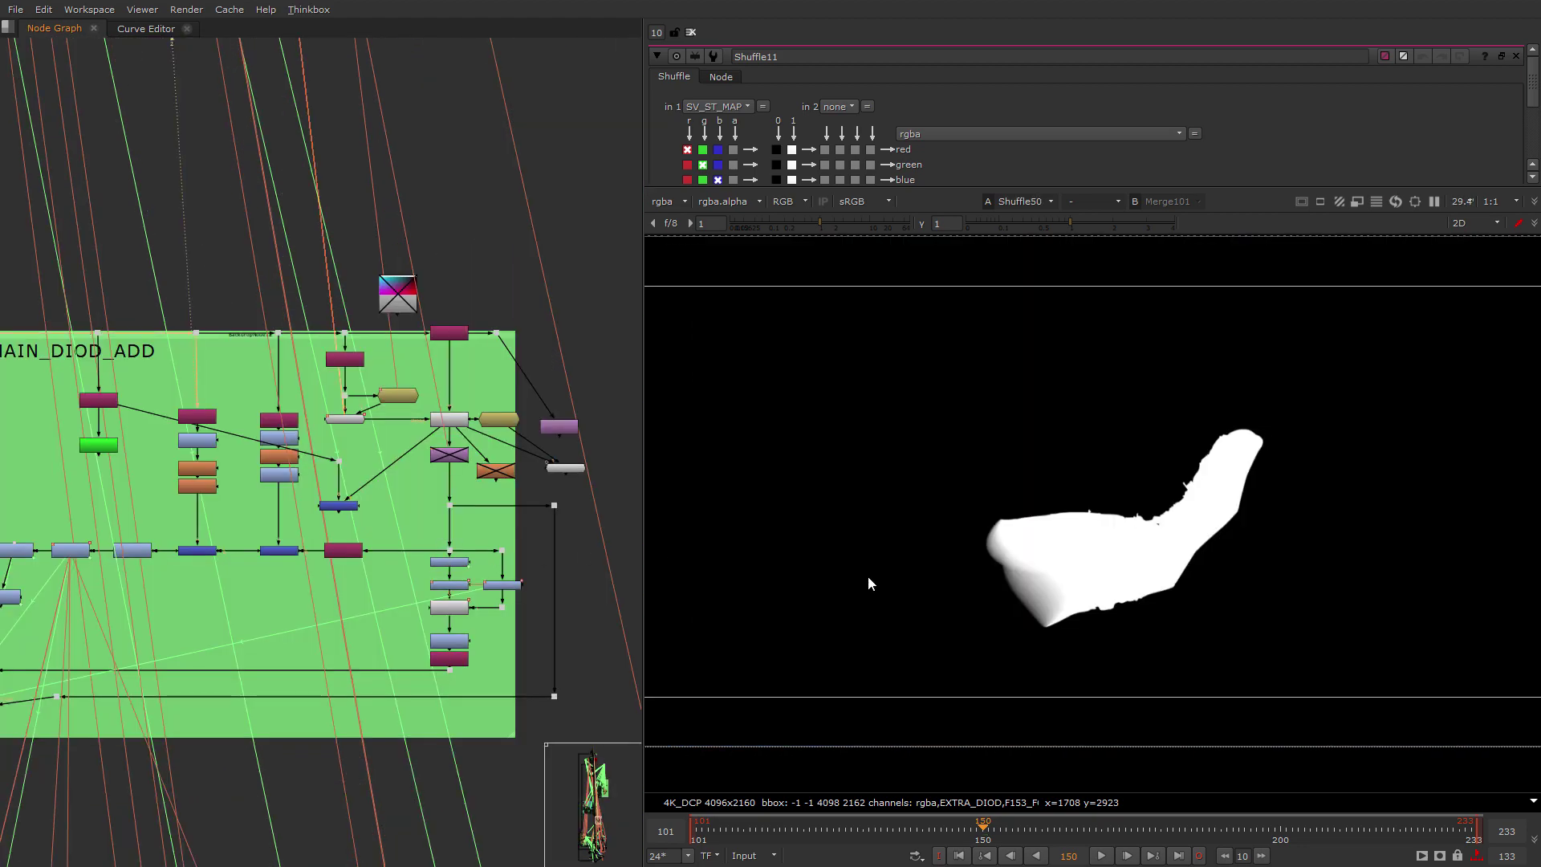
key("1")
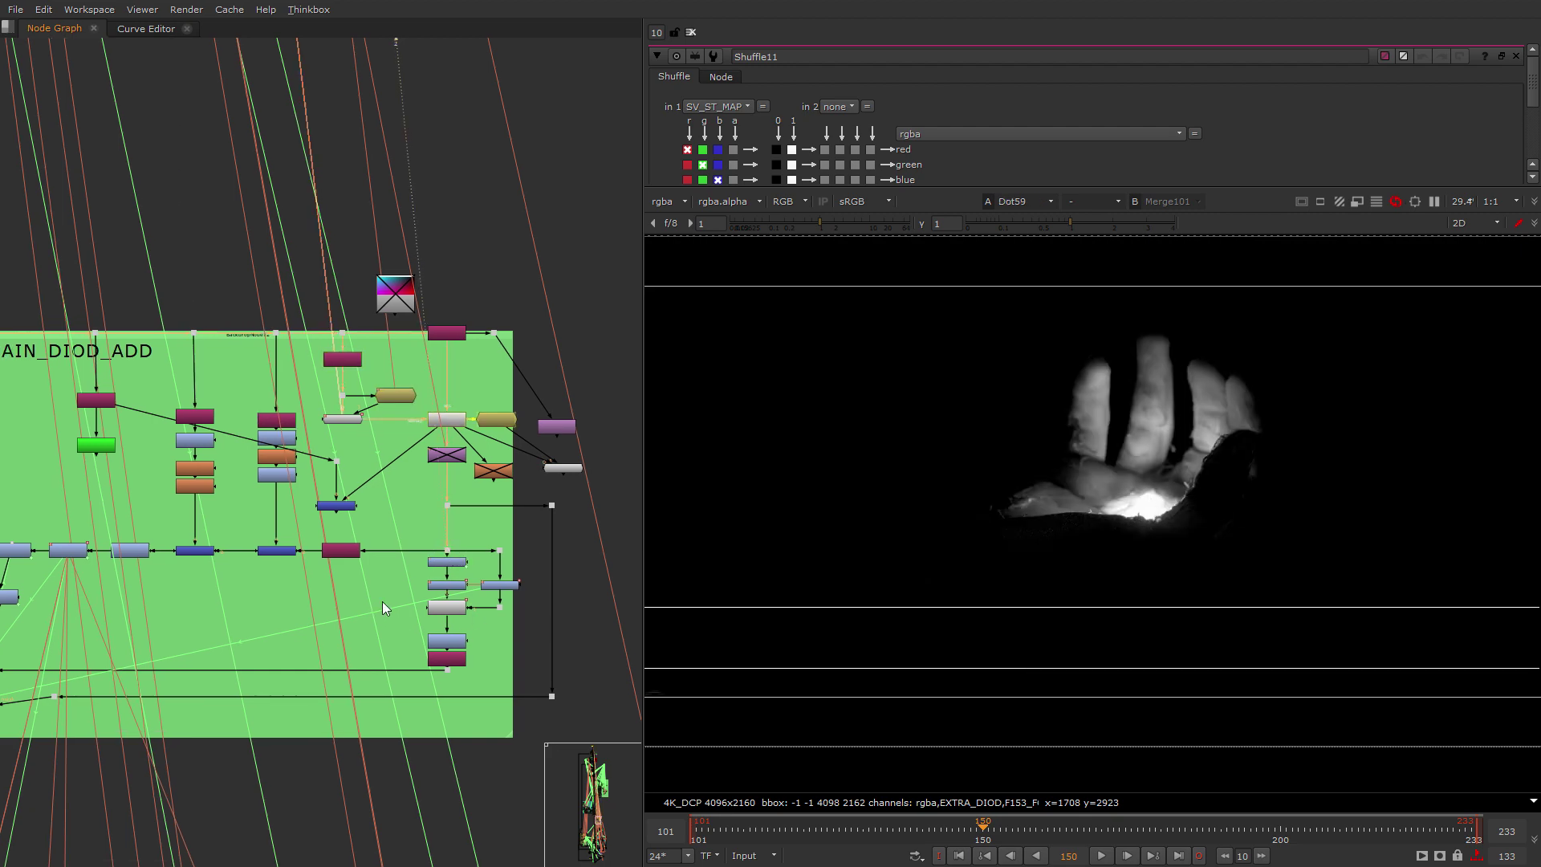
middle_click_drag(382, 601, 462, 552)
scroll(622, 325, "up", 4)
Trace the Switch2 connection upstream through the node graph to the teal backdrop, and return to the MAIN_DIOD_ADD section.
left_click_drag(260, 418, 227, 419)
scroll(227, 419, "down", 10)
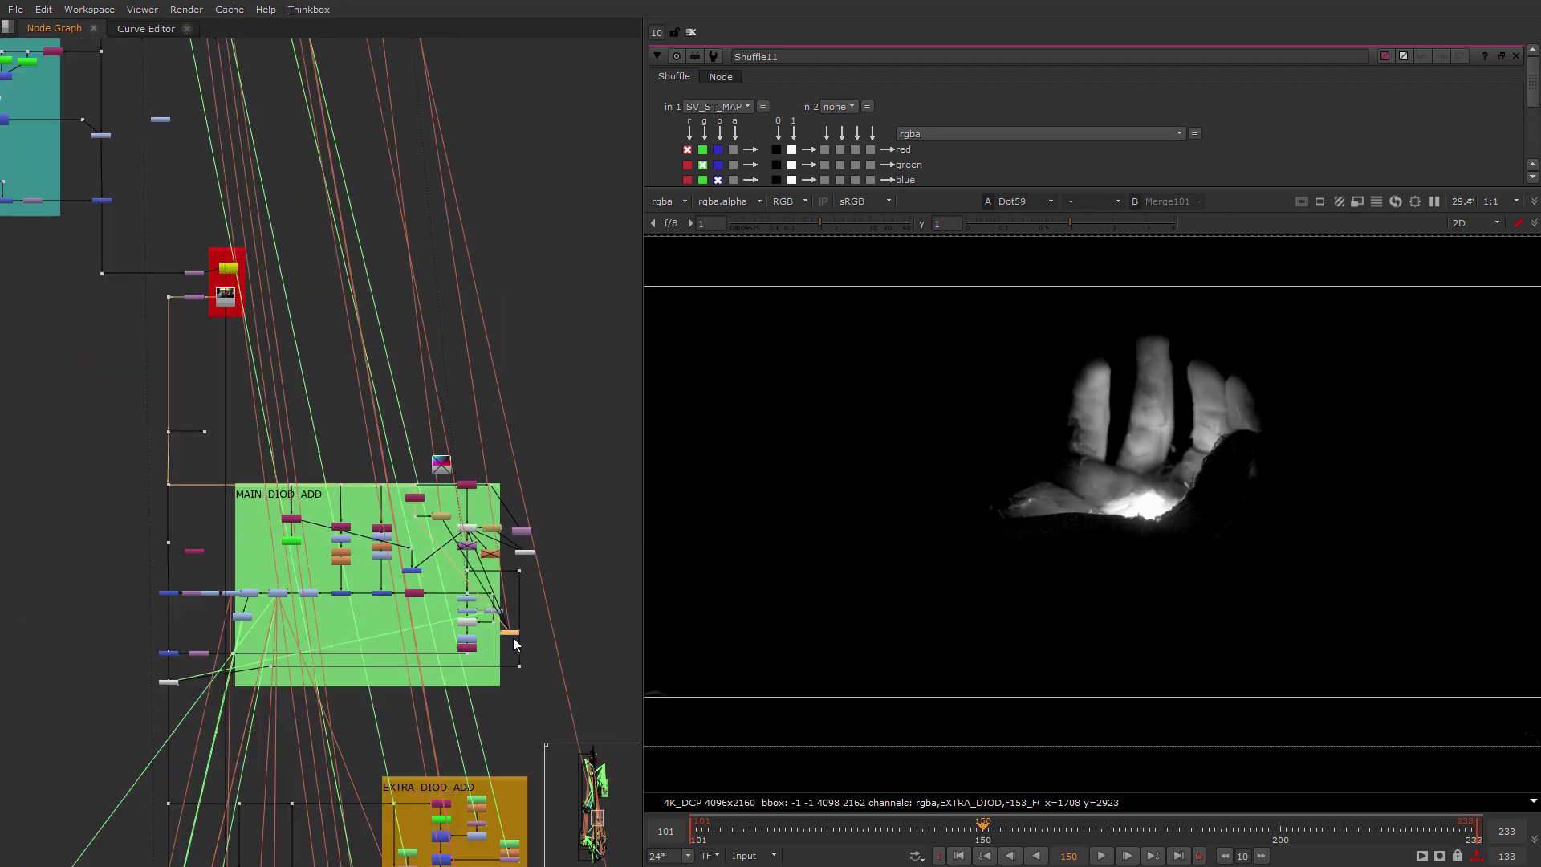
scroll(485, 254, "down", 4)
scroll(425, 207, "up", 10)
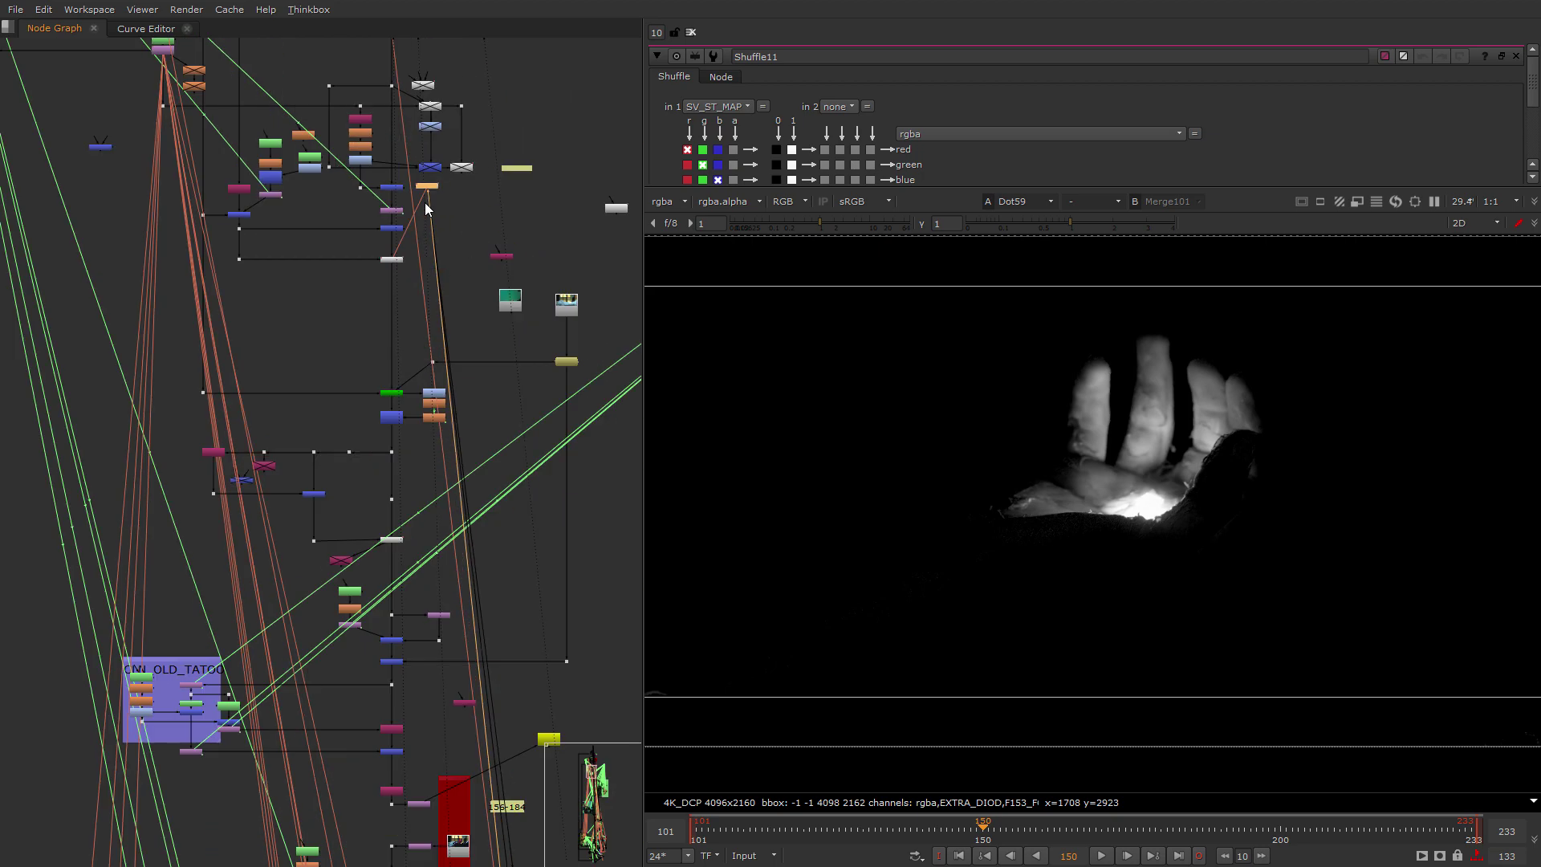
scroll(431, 195, "up", 5)
left_click_drag(392, 318, 438, 288)
scroll(365, 190, "down", 10)
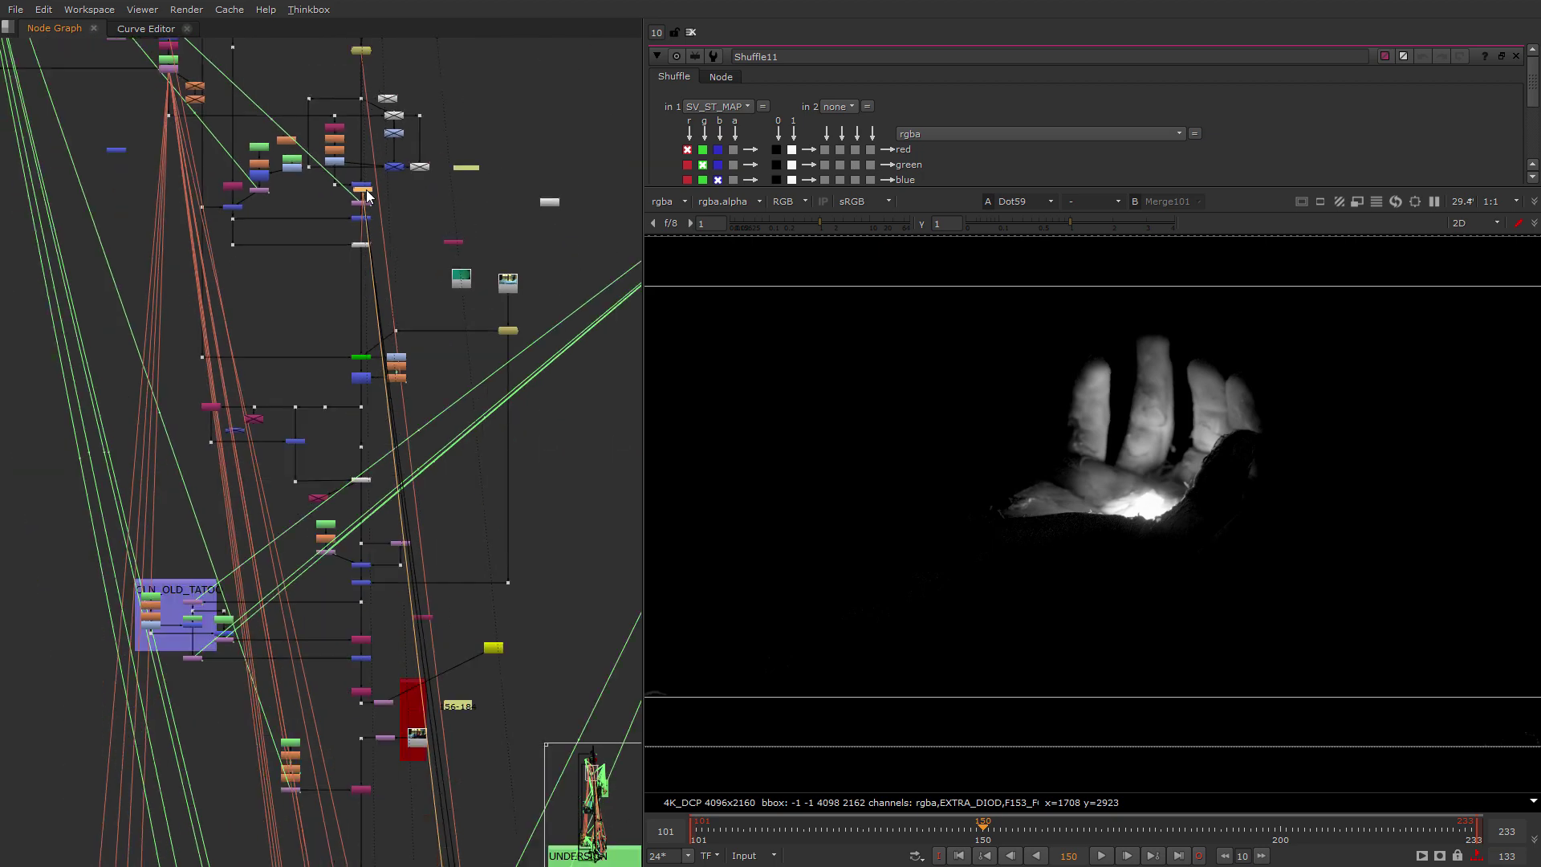
scroll(366, 171, "down", 3)
scroll(417, 503, "up", 10)
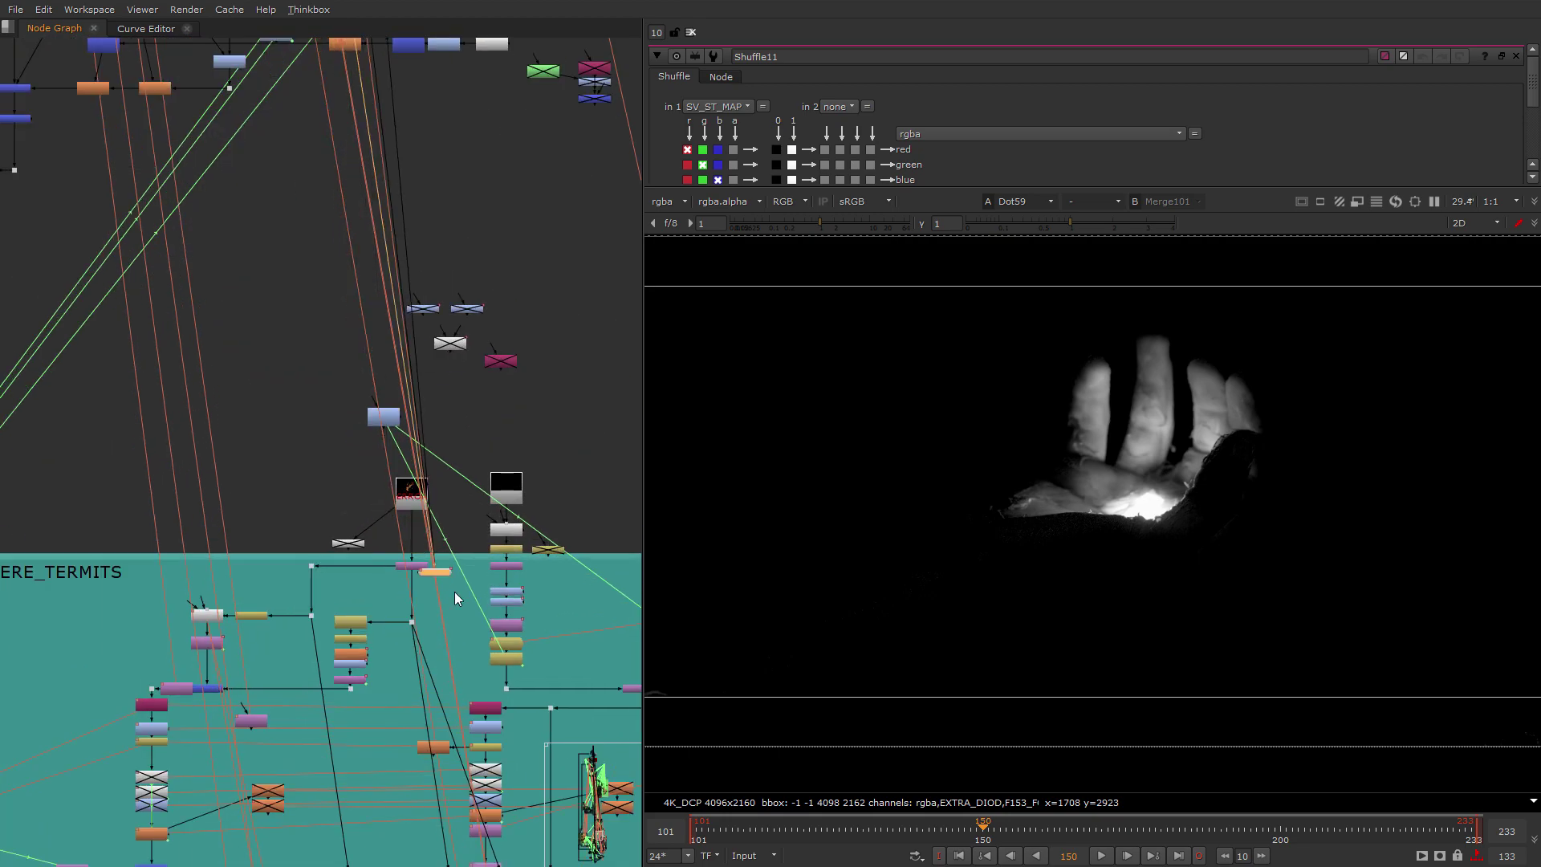
scroll(286, 470, "down", 3)
scroll(289, 449, "down", 3)
scroll(267, 307, "up", 8)
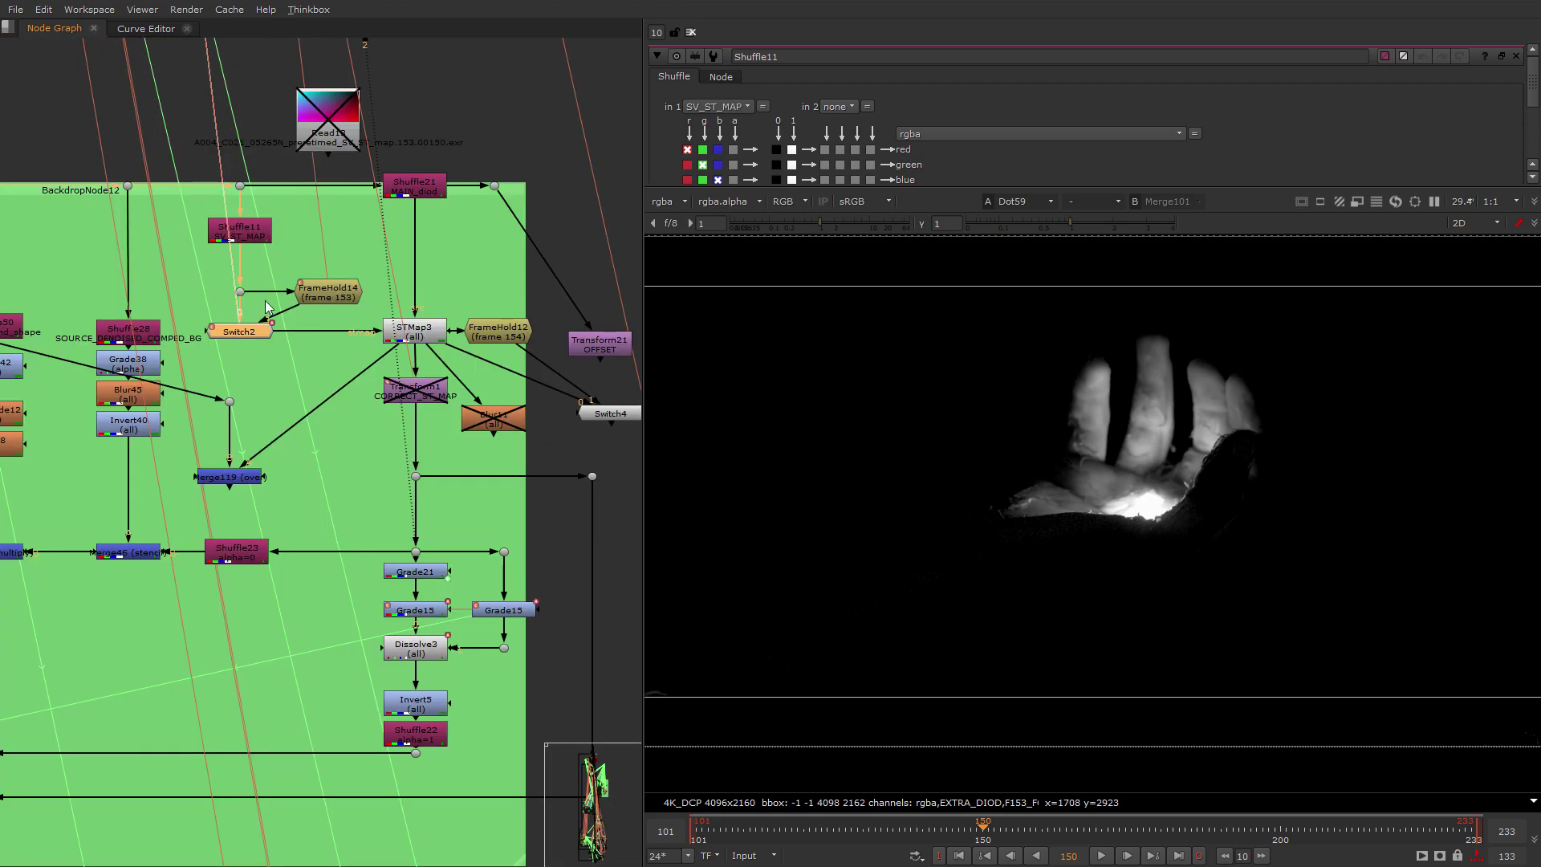
scroll(276, 291, "down", 5)
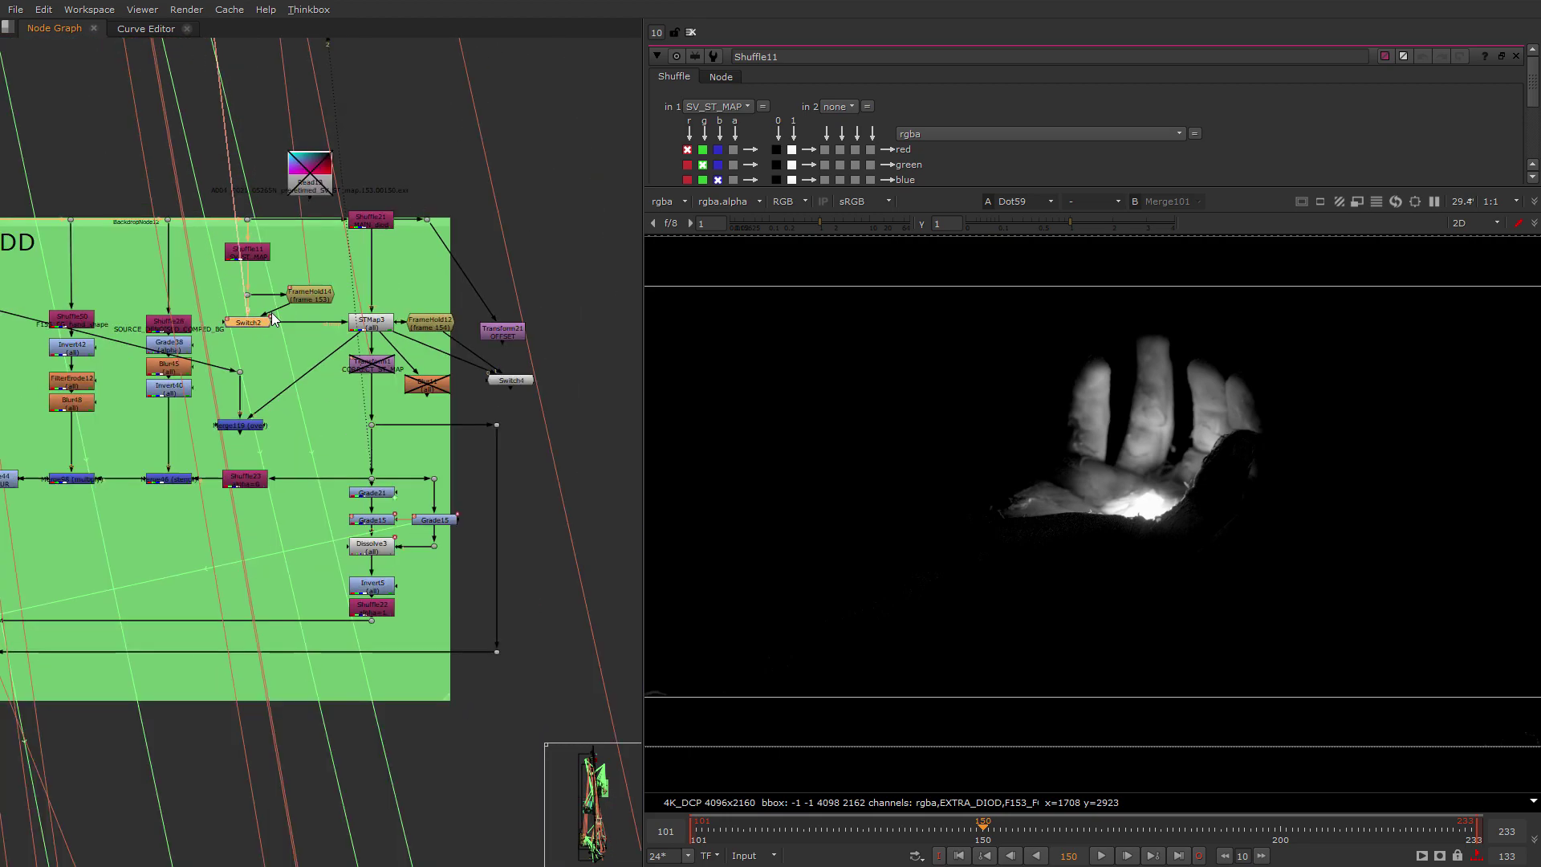
scroll(350, 541, "up", 5)
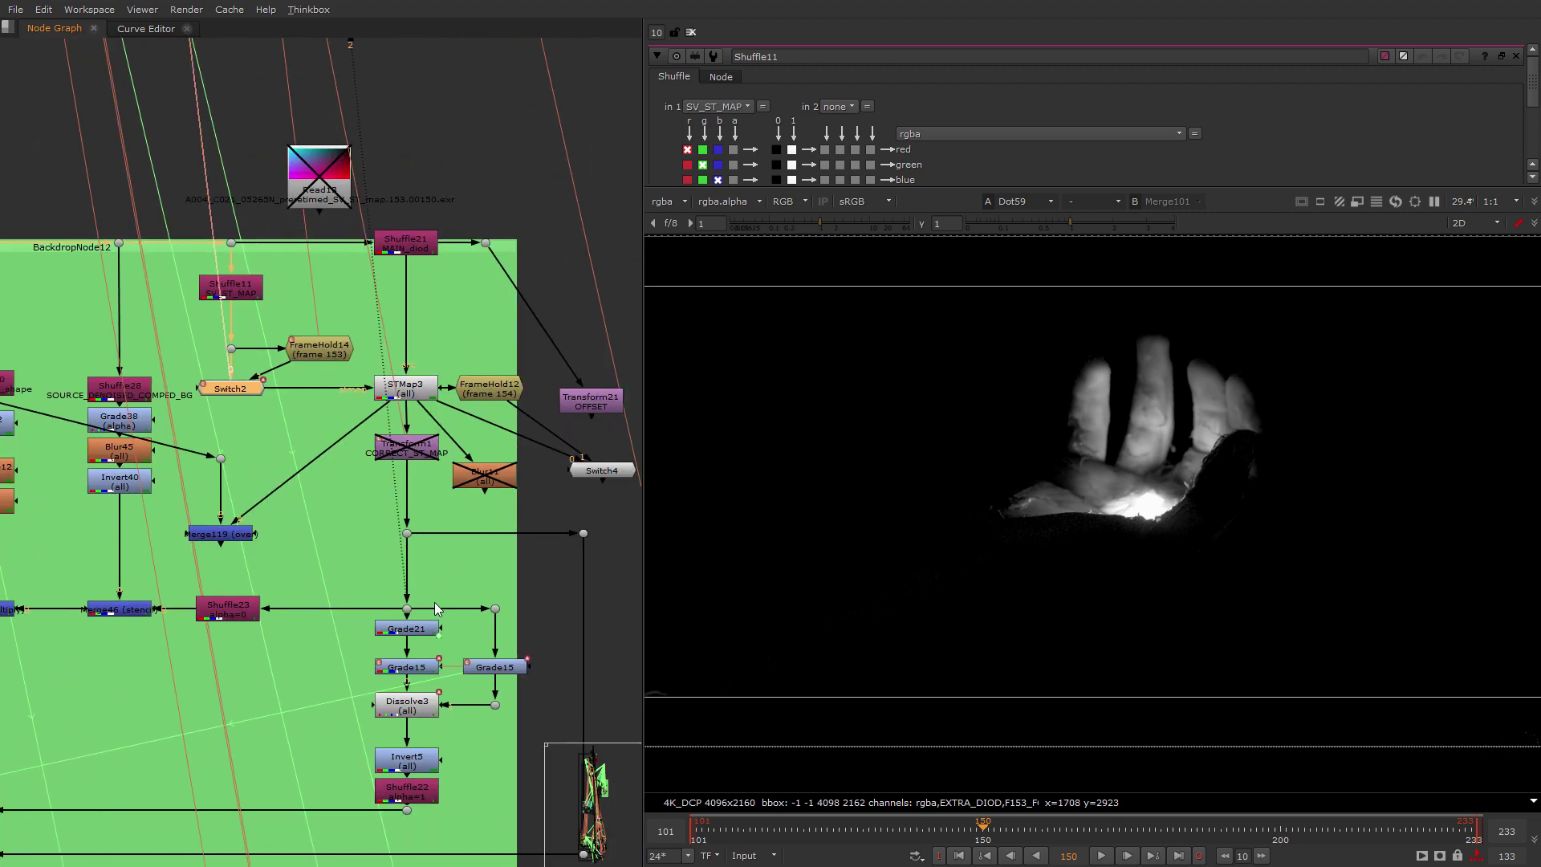
Display the Merge46 stencil output and the coloured Saturation11 output in the viewer.
left_click_drag(407, 596, 124, 613)
middle_click_drag(125, 615, 341, 509)
middle_click_drag(219, 519, 421, 492)
scroll(410, 488, "up", 1)
left_click(398, 483)
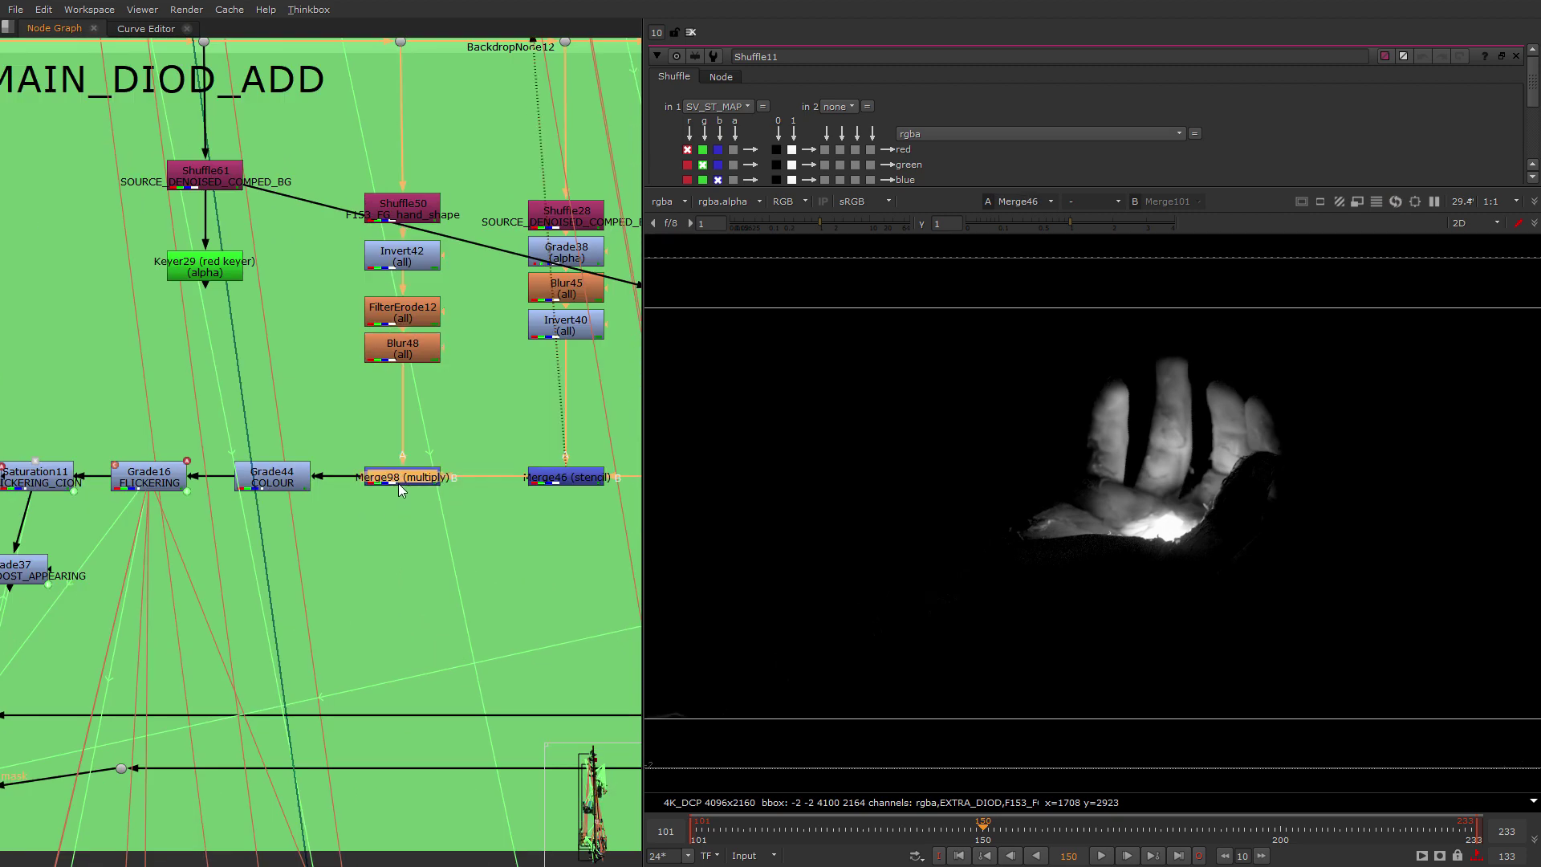
scroll(397, 478, "down", 3)
left_click(286, 454)
key("1")
scroll(383, 481, "up", 3)
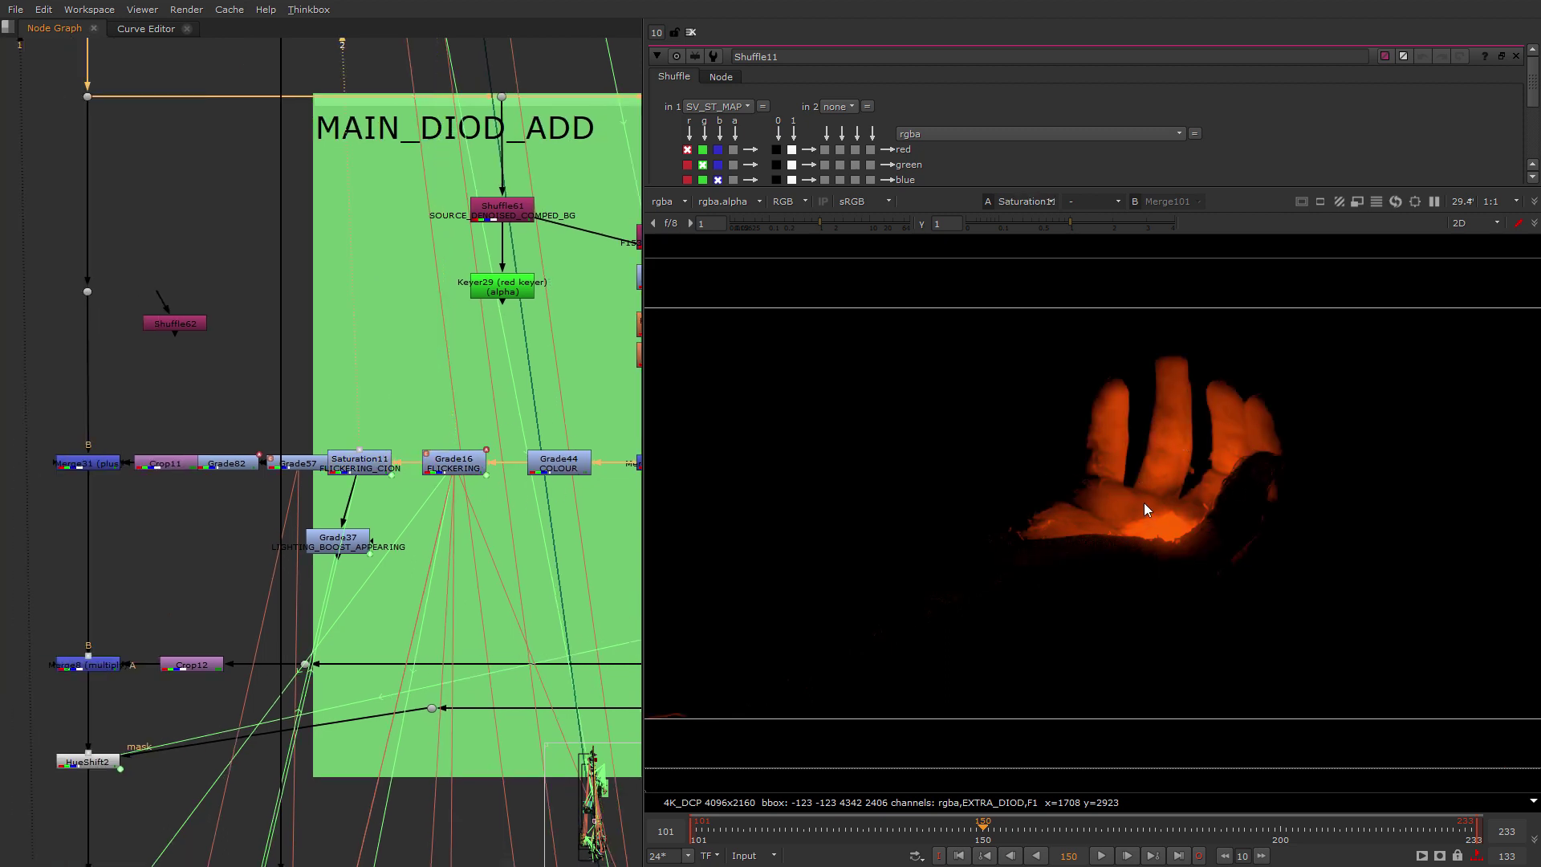
Display the Merge31 plus output in the viewer, with the diode light added over the background plate.
scroll(273, 439, "up", 2)
left_click(169, 477)
key("2")
middle_click_drag(168, 477, 456, 457)
left_click(388, 462)
left_click(305, 458)
key("2")
middle_click_drag(410, 606, 359, 371)
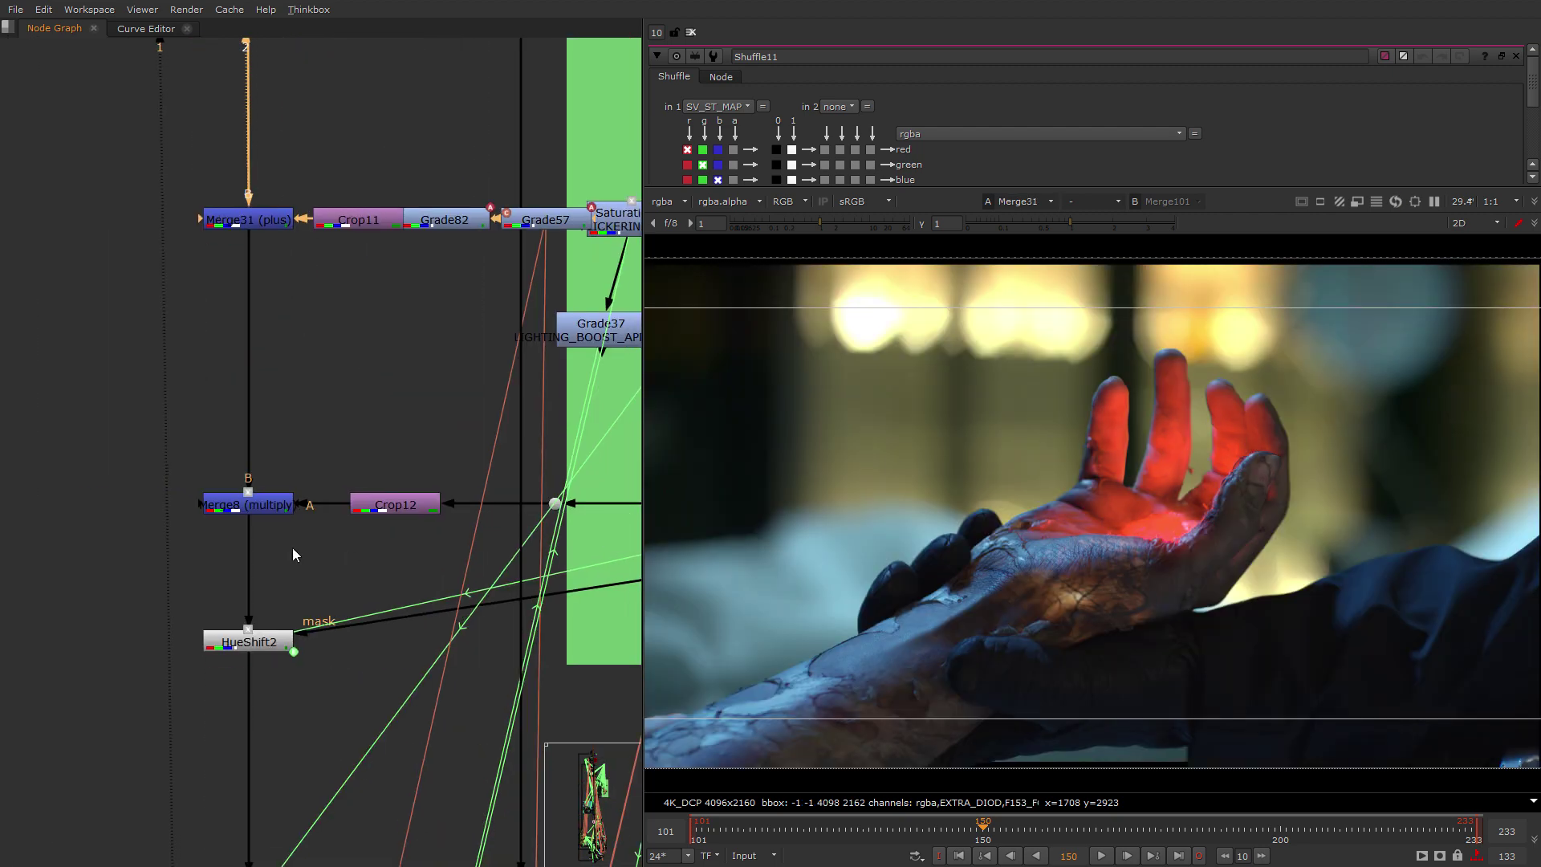
Compare the plate above Merge31 with the Merge31 output in the viewer.
scroll(292, 554, "down", 2)
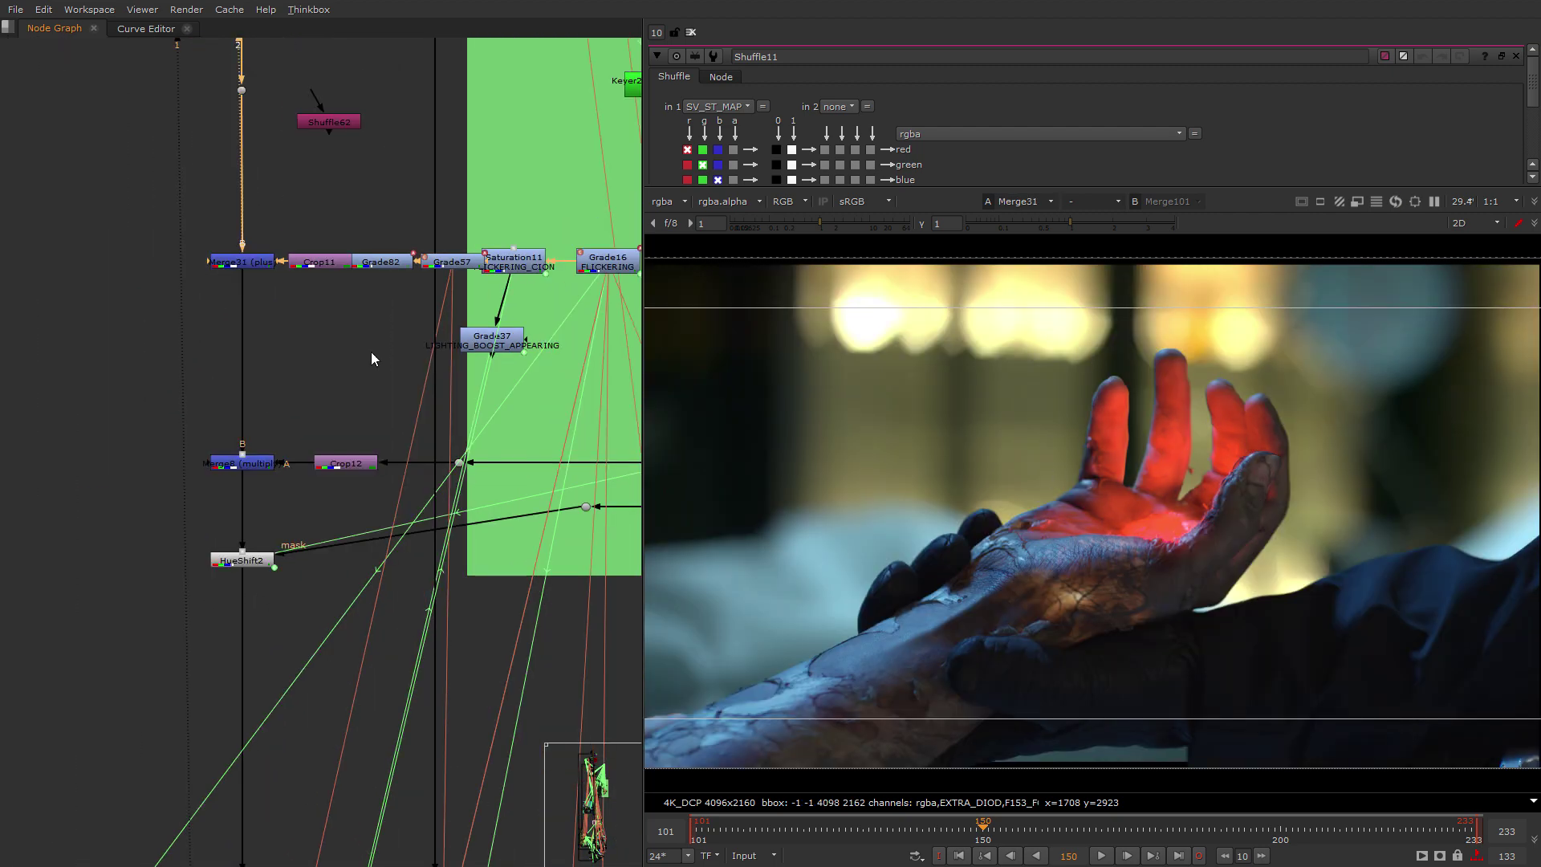
middle_click_drag(296, 442, 321, 591)
scroll(320, 591, "down", 2)
left_click_drag(263, 330, 300, 361)
key("2")
left_click_drag(313, 415, 208, 507)
key("2")
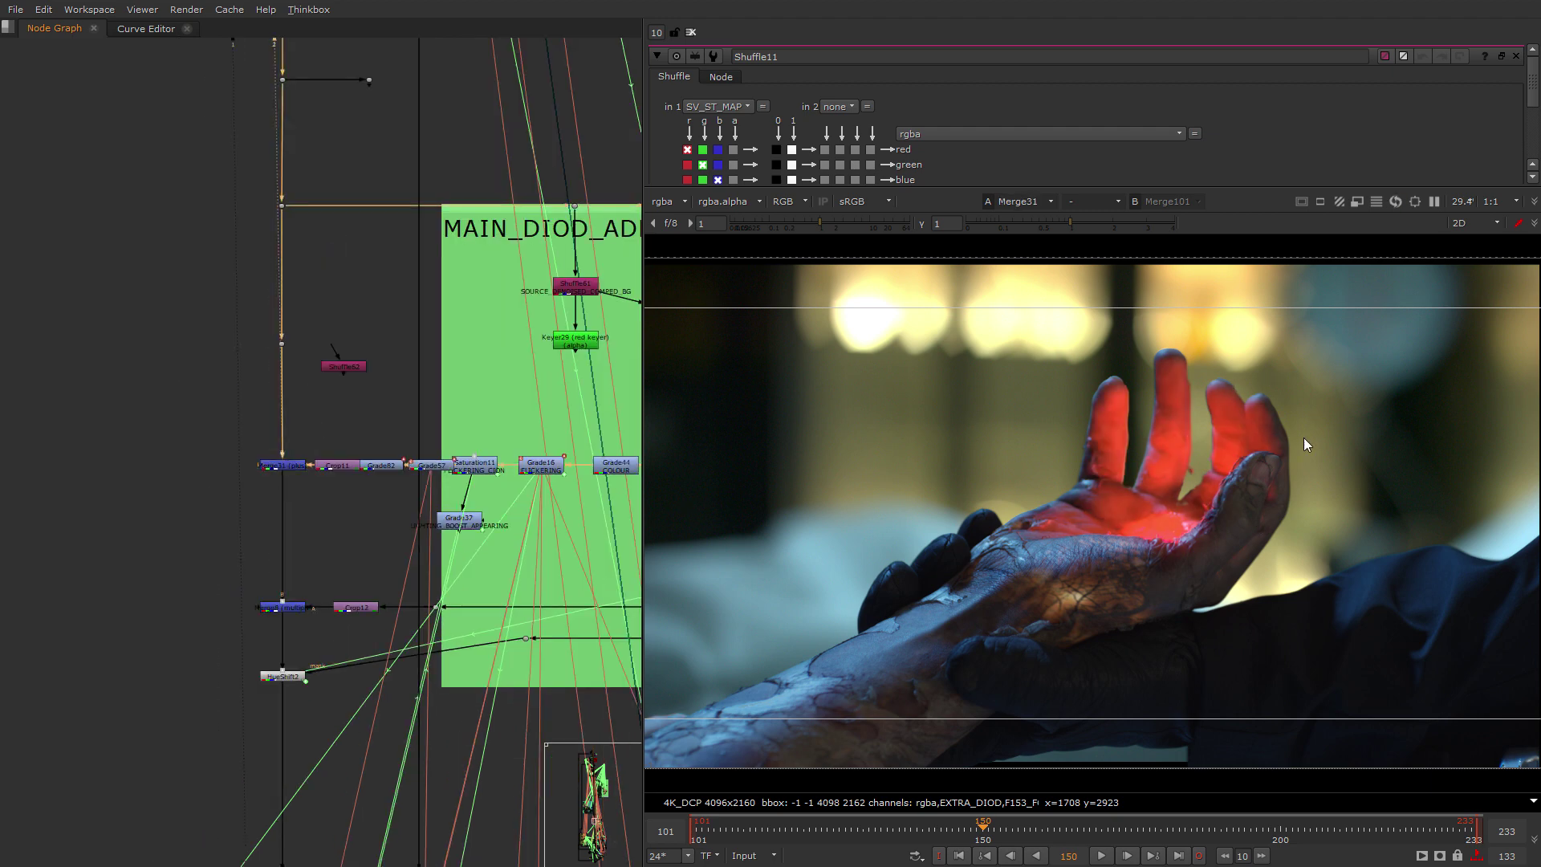
Display the Merge8 multiply output in the viewer and bring Crop12 and HueShift2 into view.
scroll(296, 570, "up", 3)
left_click_drag(345, 583, 173, 684)
key("2")
middle_click_drag(409, 666, 450, 359)
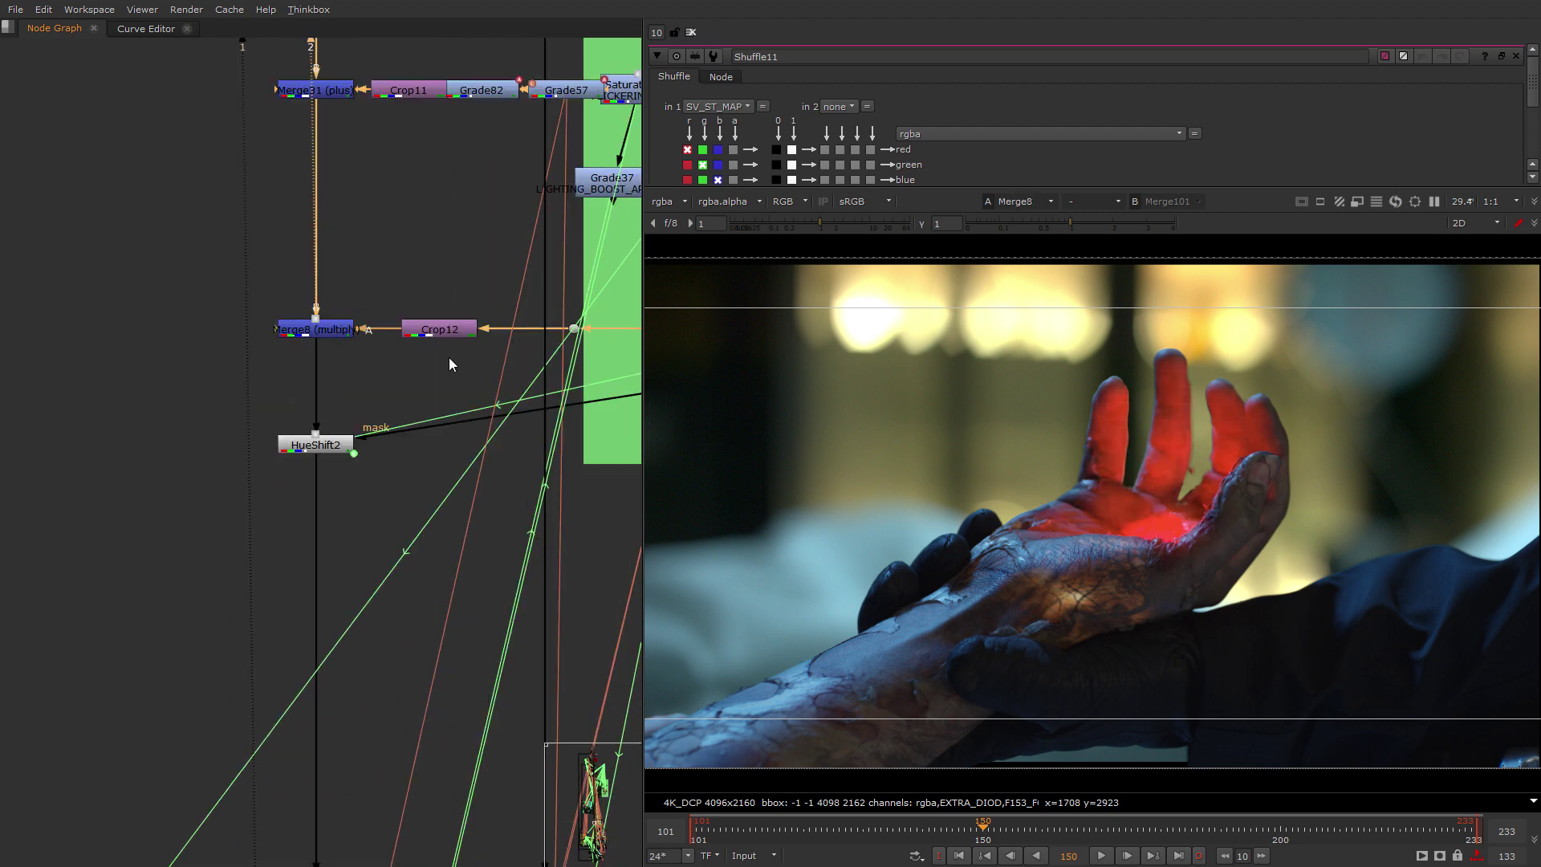
Open the Grade57, Saturation11 and Grade16 flickering node properties in the MAIN_DIOD_ADD section.
middle_click_drag(562, 88, 367, 425)
scroll(367, 425, "up", 2)
double_click(367, 424)
double_click(486, 438)
middle_click_drag(581, 506, 301, 505)
scroll(329, 481, "down", 5)
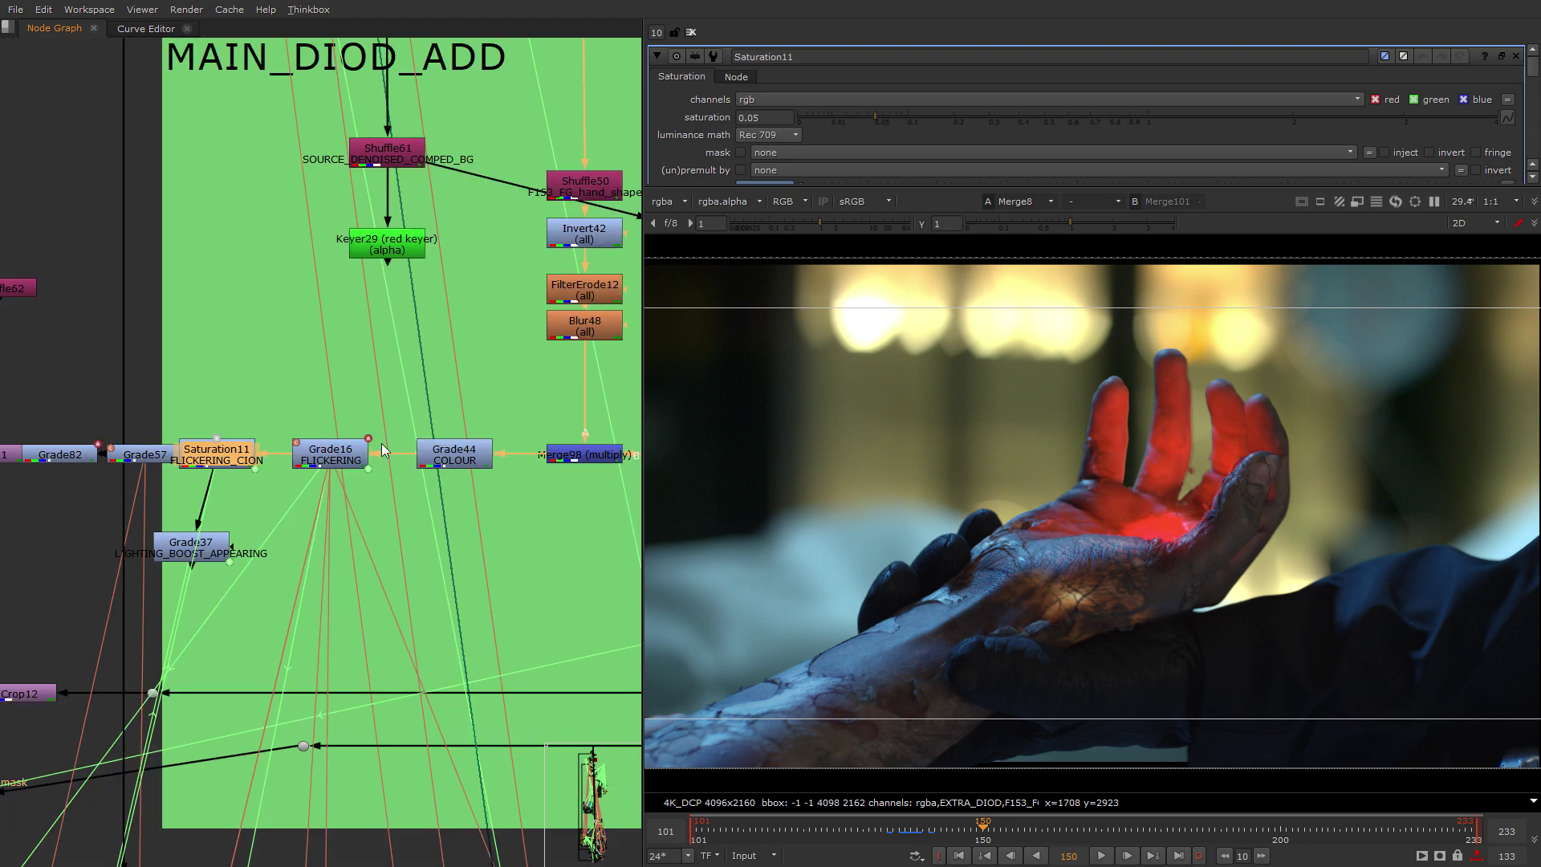
double_click(348, 454)
scroll(307, 451, "up", 4)
scroll(442, 438, "up", 2)
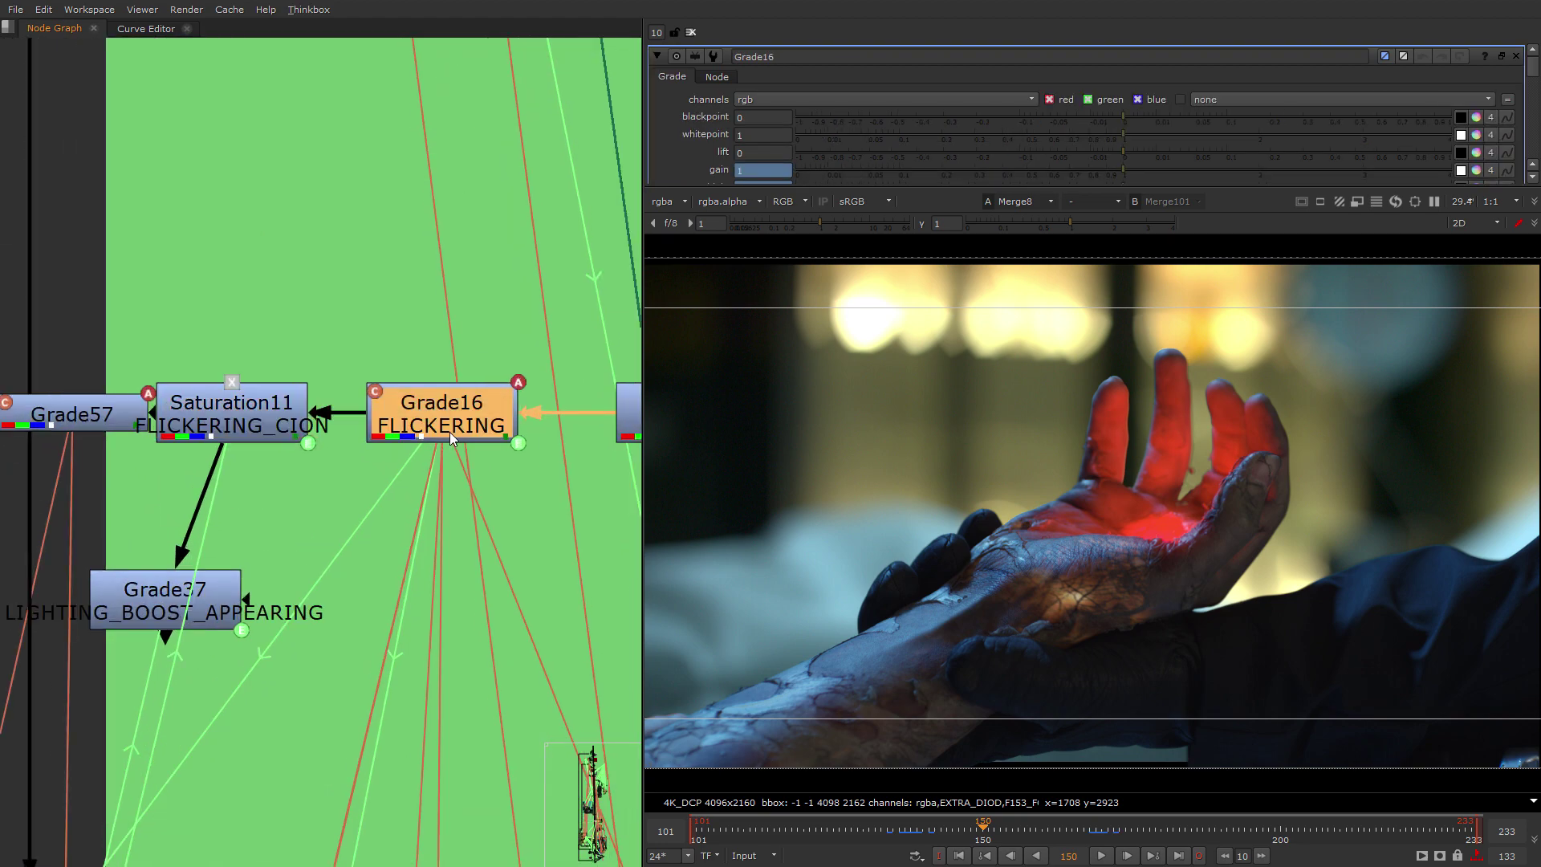
Inspect the random expression driving Grade16's gamma and close it without changes.
right_click(760, 166)
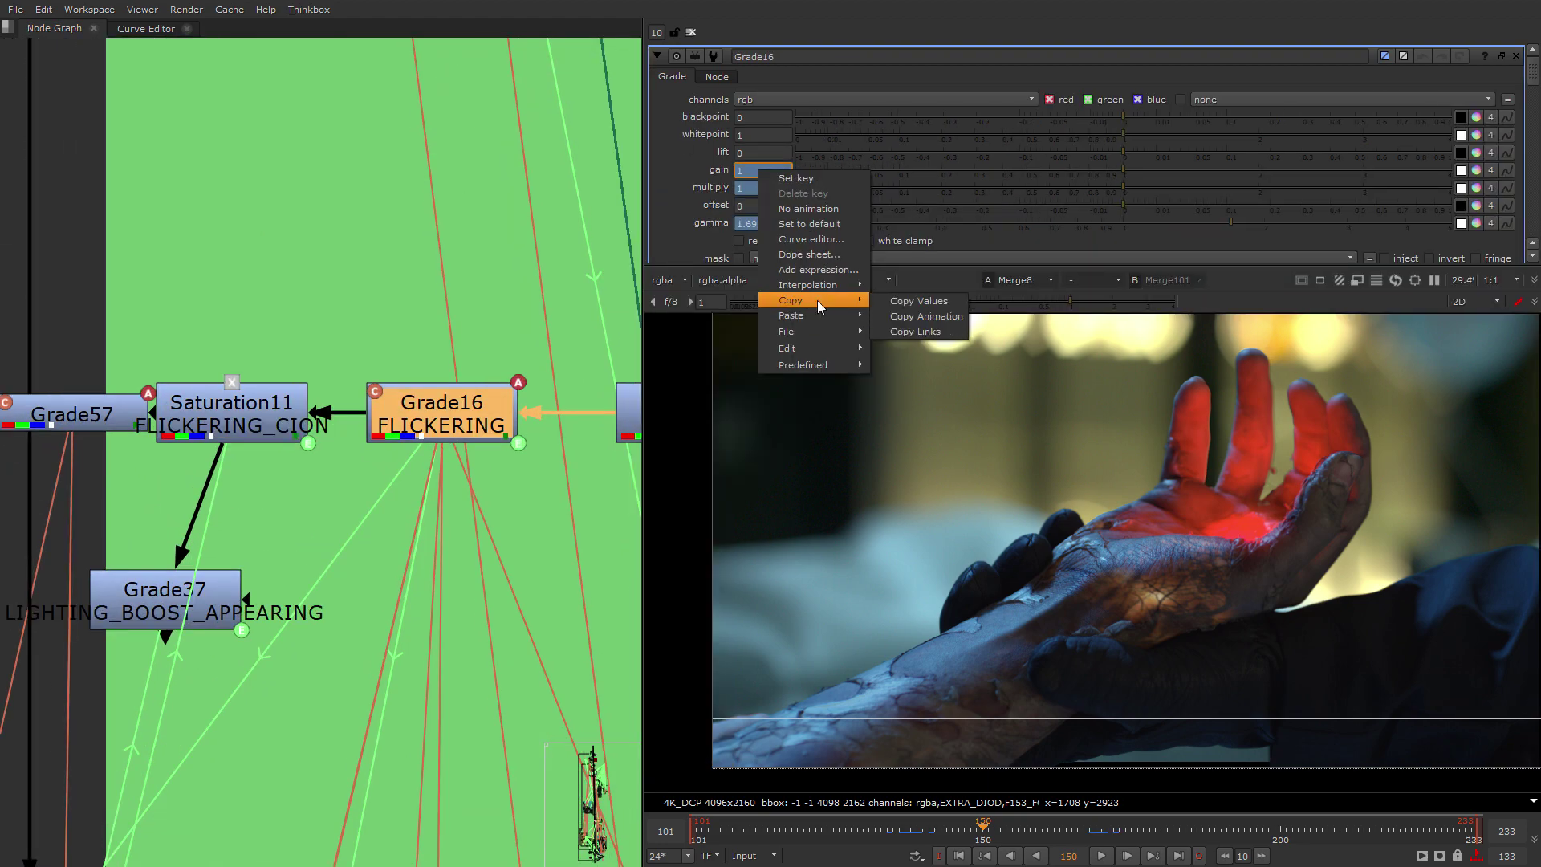
left_click(850, 263)
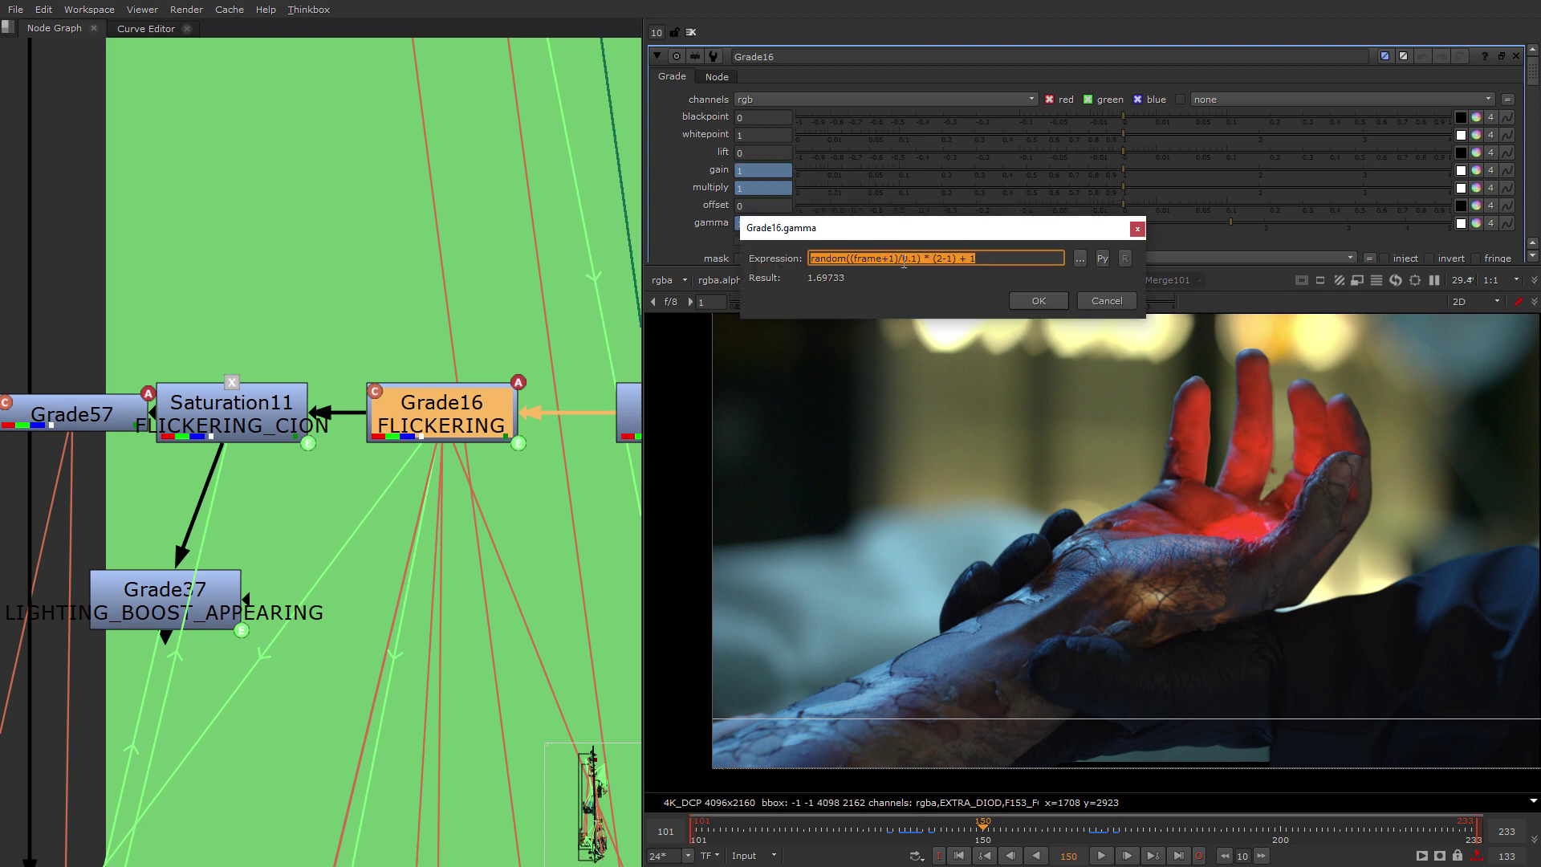
left_click_drag(853, 224, 492, 431)
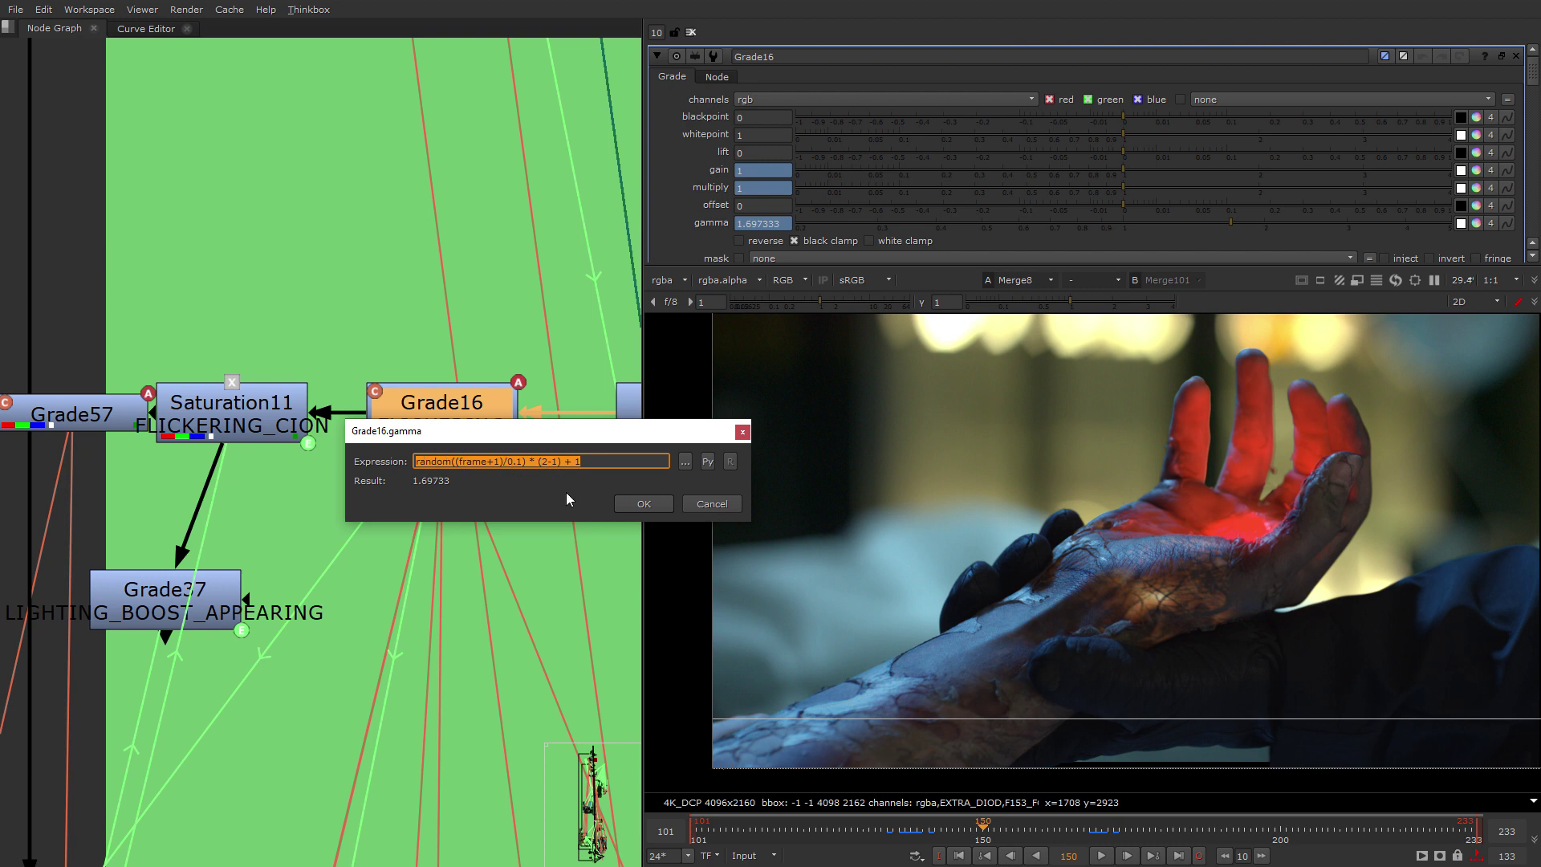
left_click(729, 505)
Reopen the Grade16 gamma expression and switch to the browser to show the Random Wave formula on the Nuke Wave Expressions page.
right_click(737, 223)
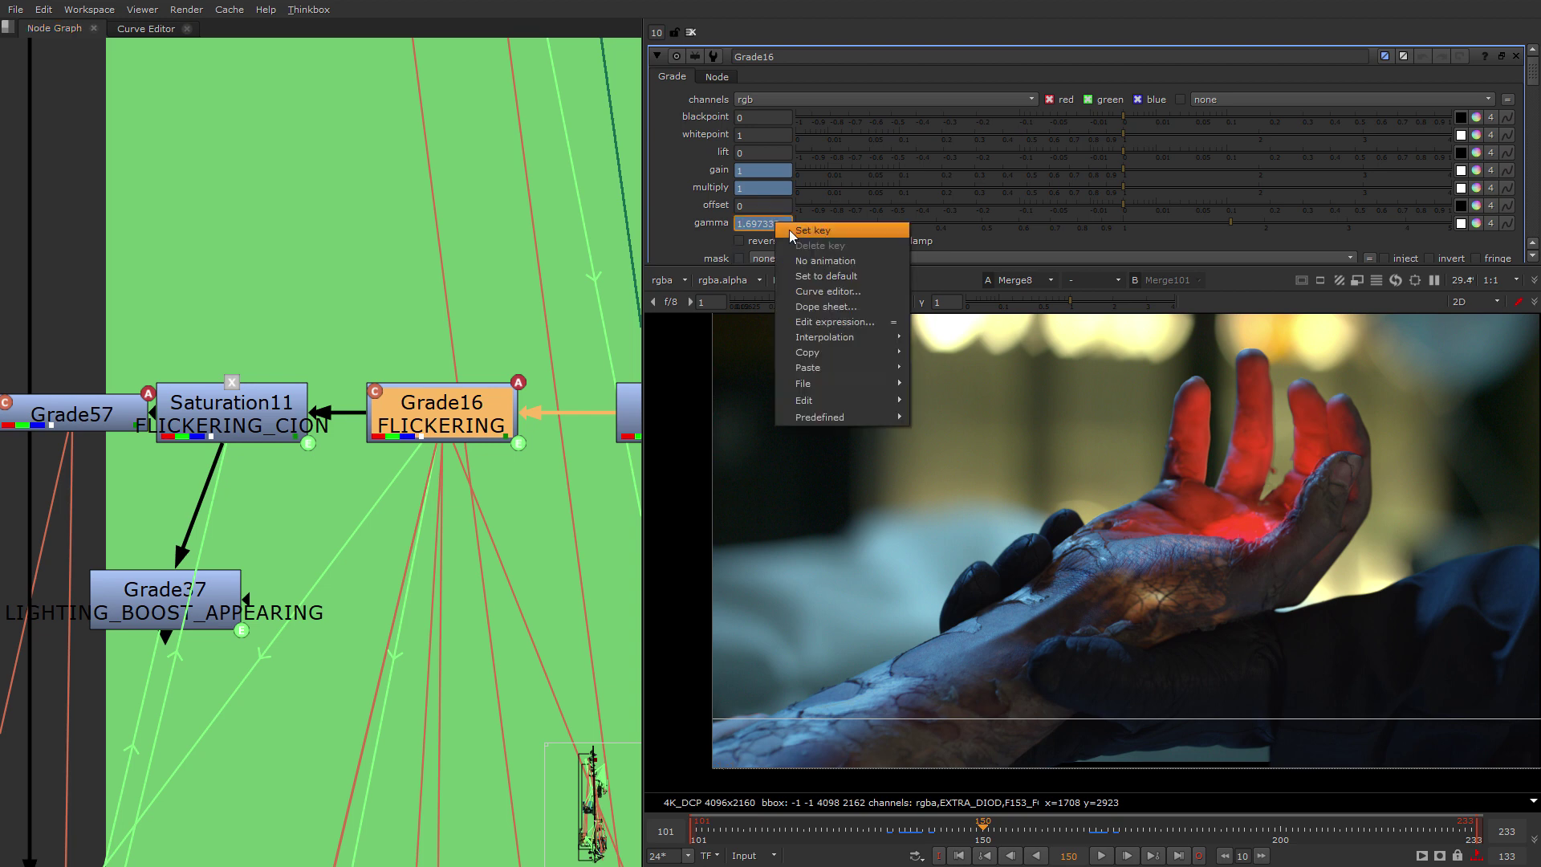
left_click(857, 323)
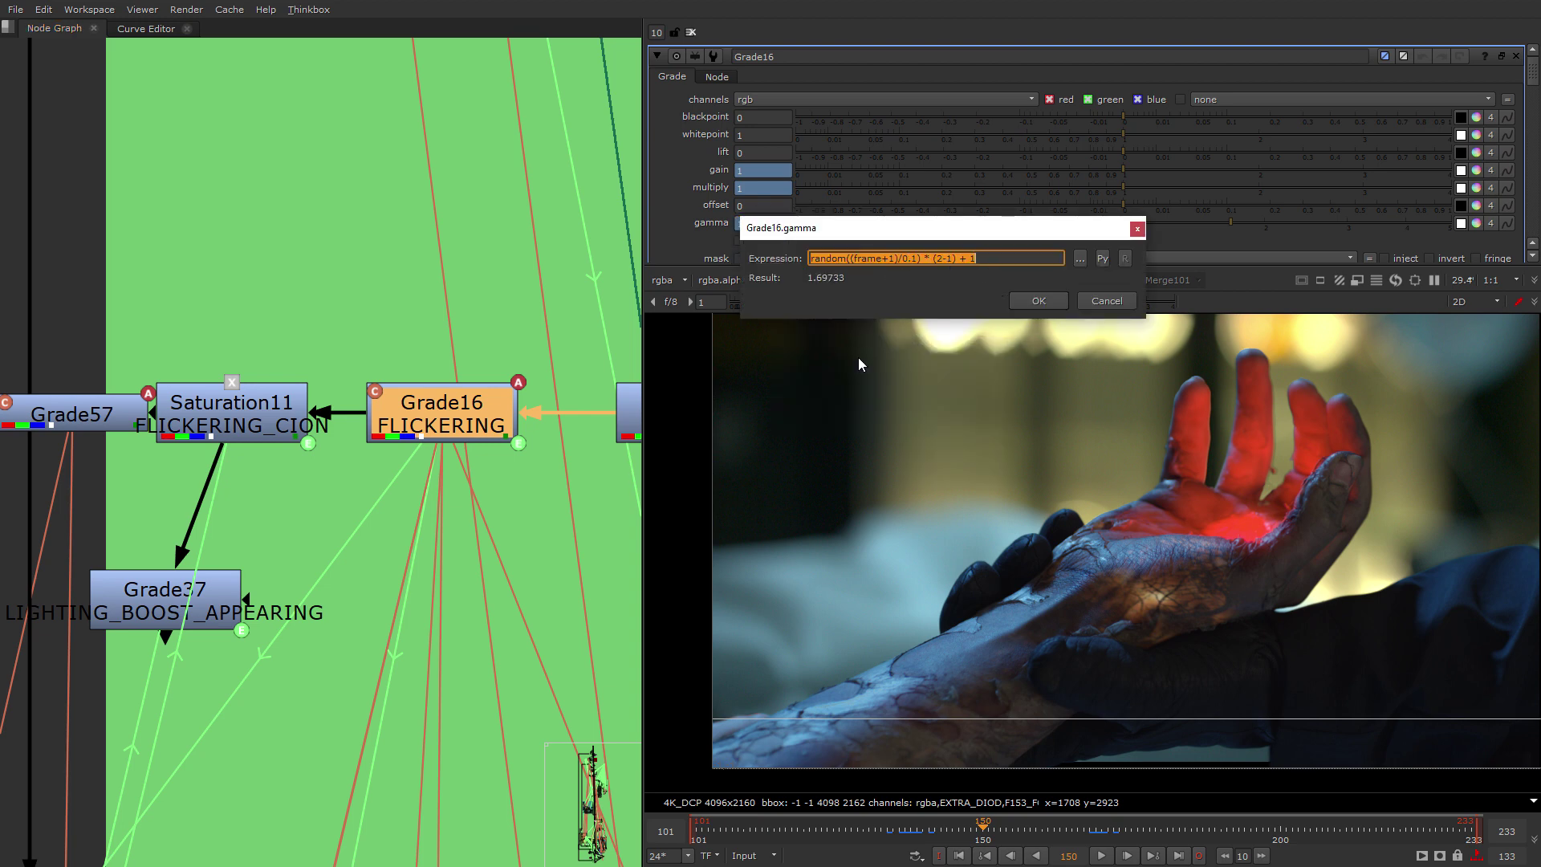
key("alt+Tab")
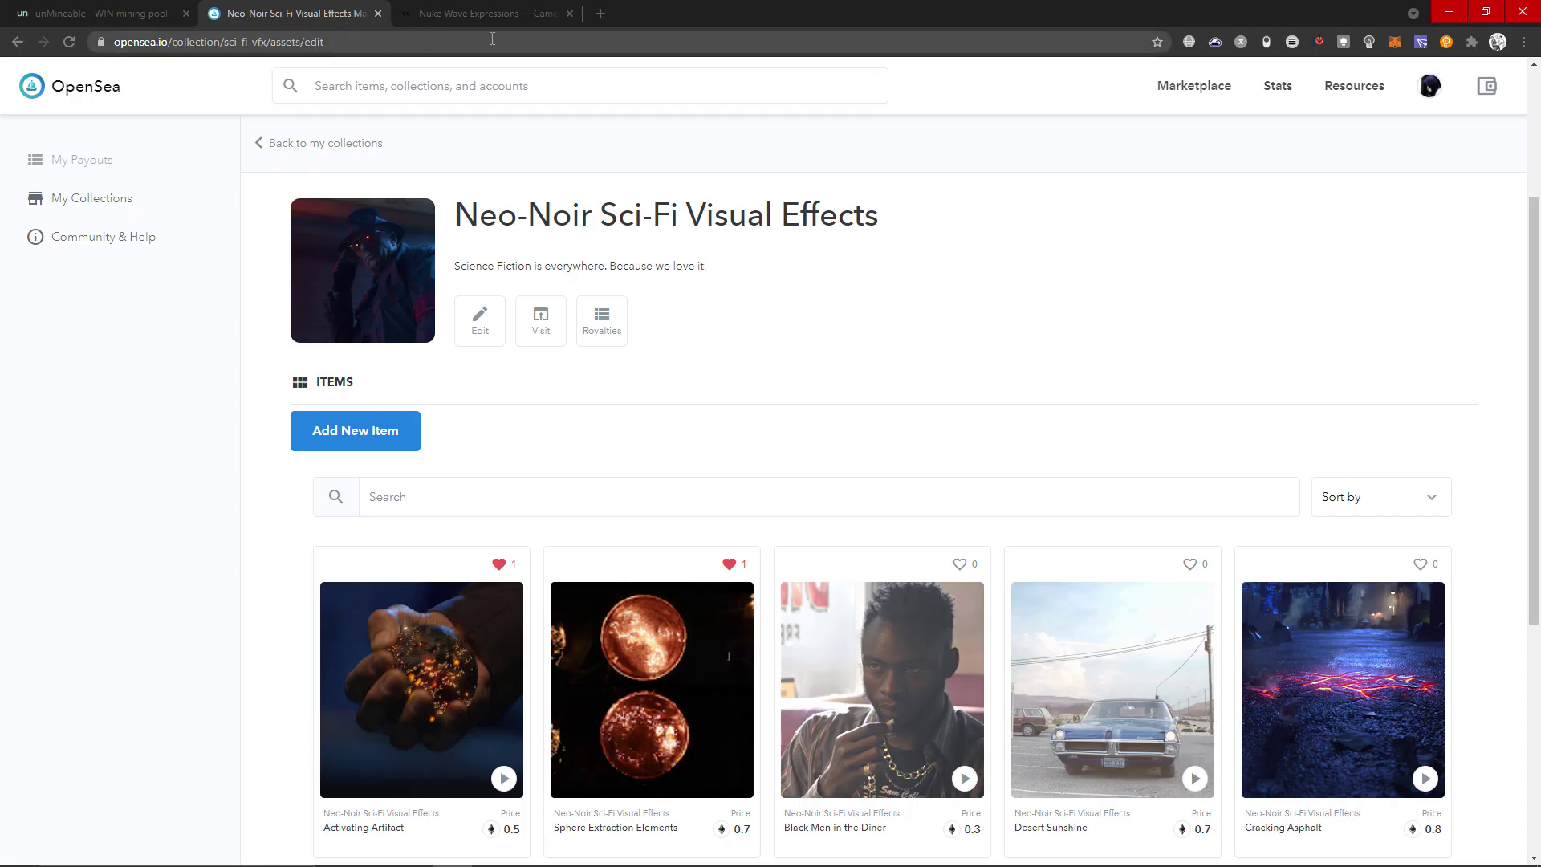
left_click(488, 20)
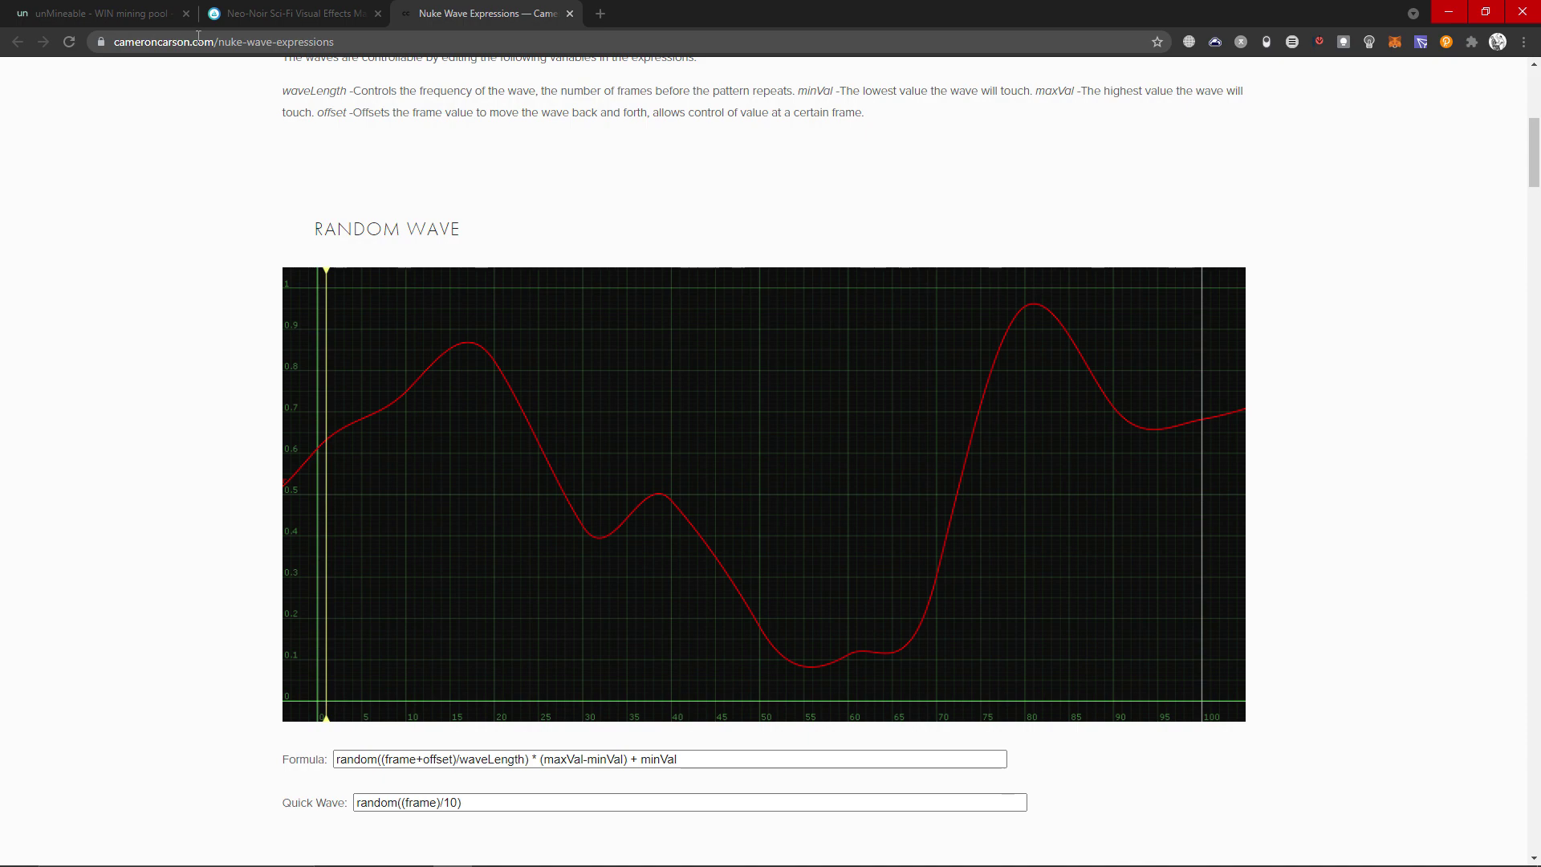
scroll(576, 290, "up", 7)
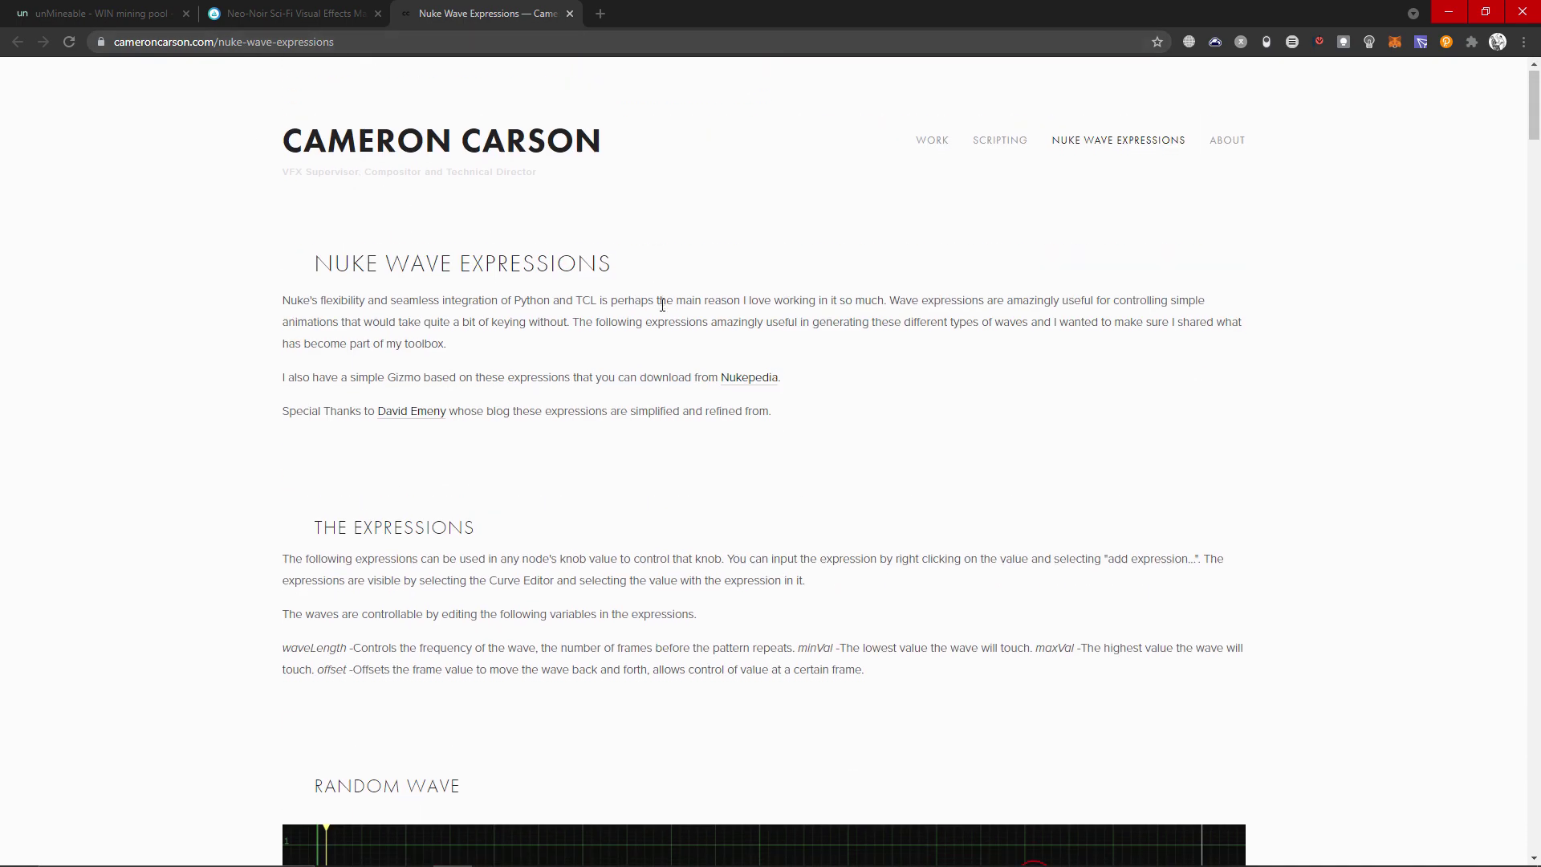
scroll(736, 361, "down", 7)
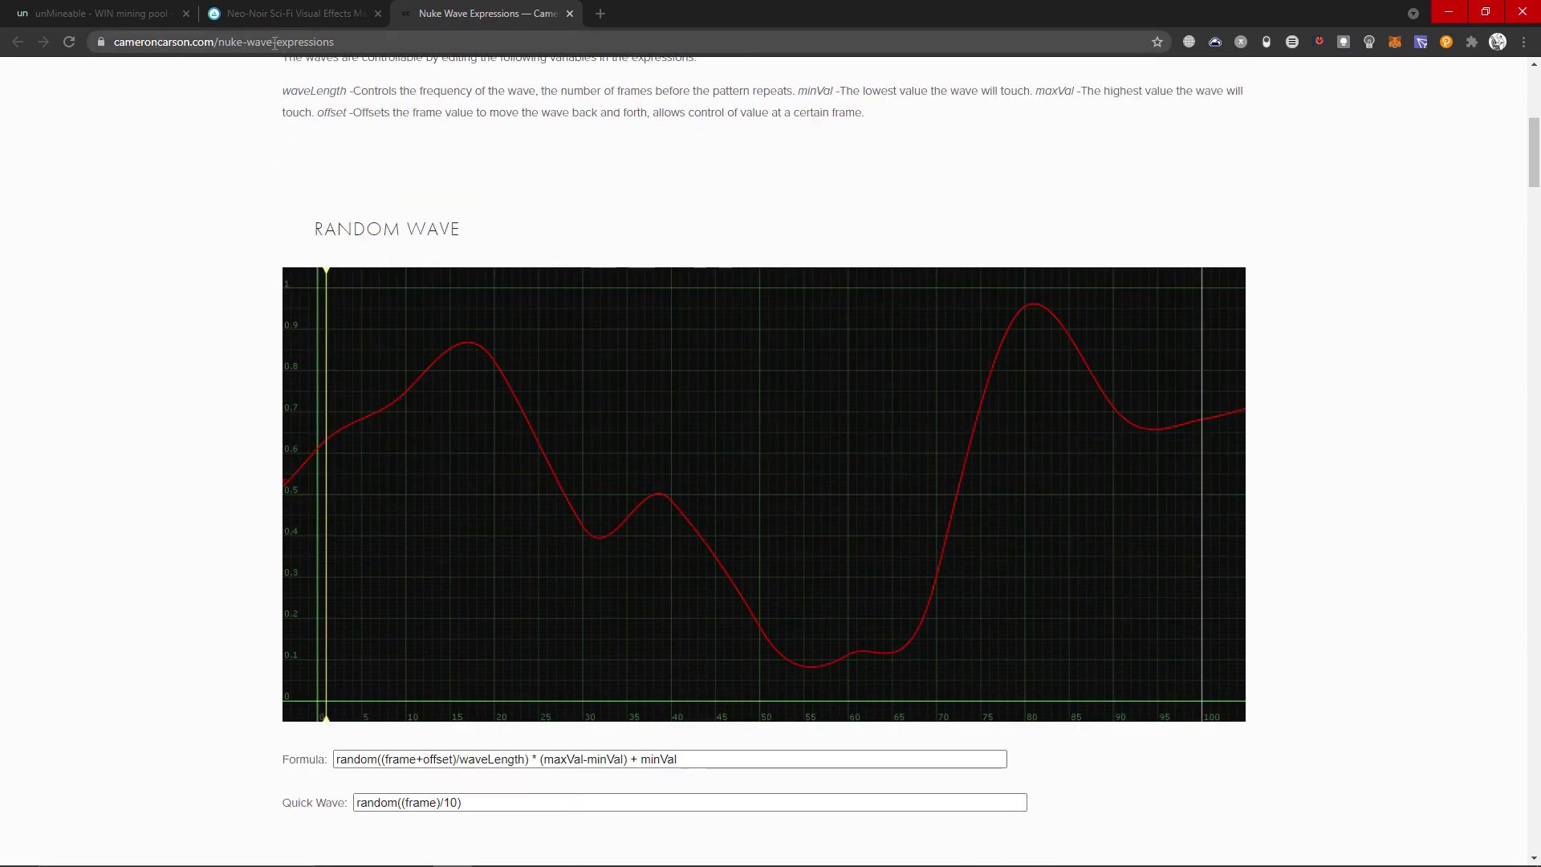
scroll(796, 431, "down", 3)
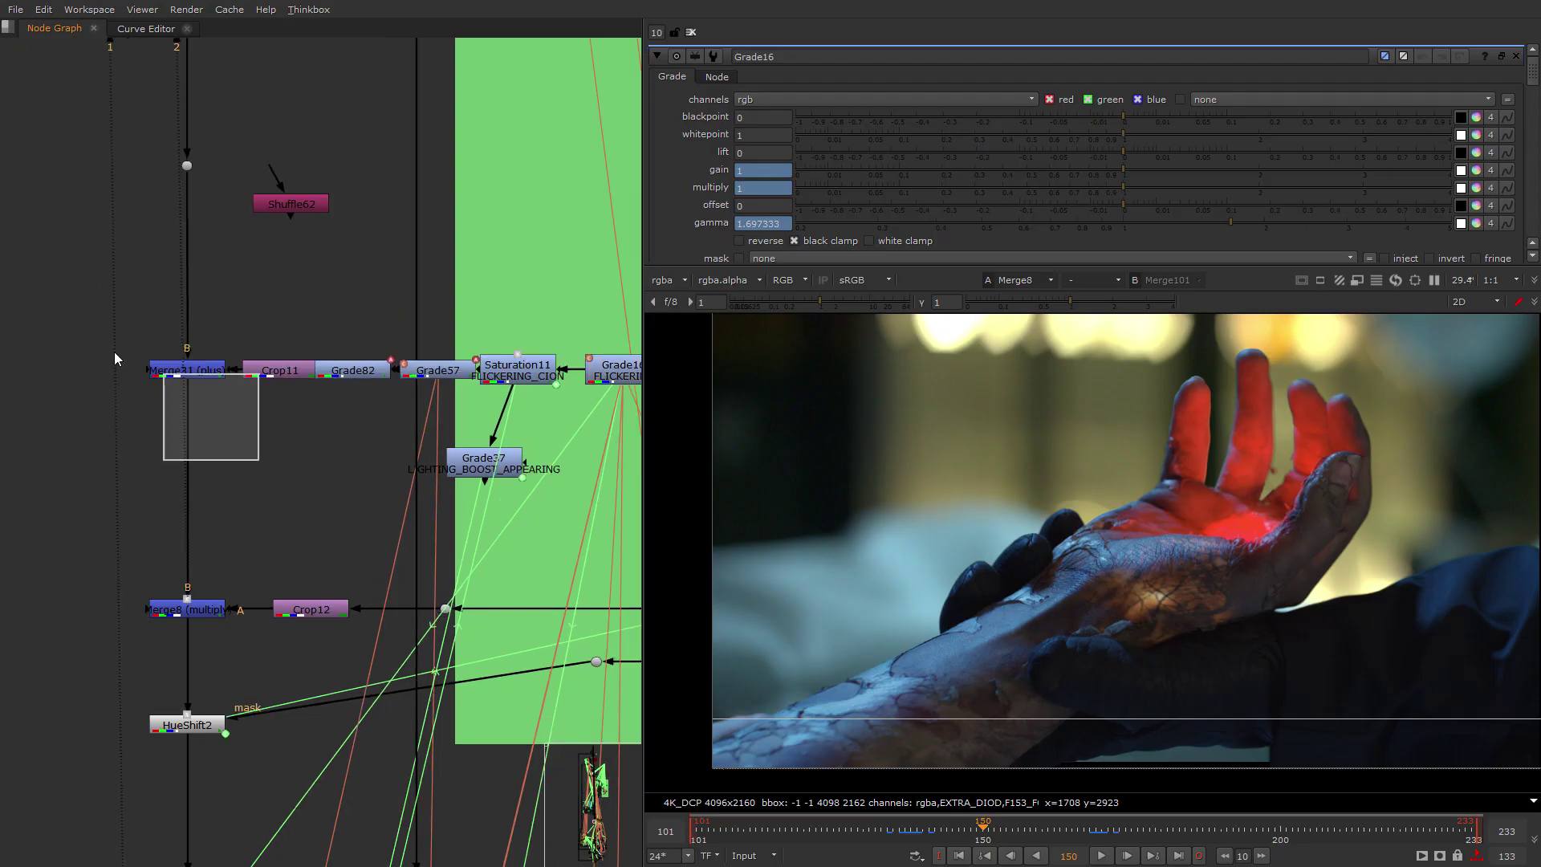
Compare the Merge31, Merge8 and HueShift2 outputs one after another in the viewer.
left_click_drag(259, 460, 114, 352)
key("2")
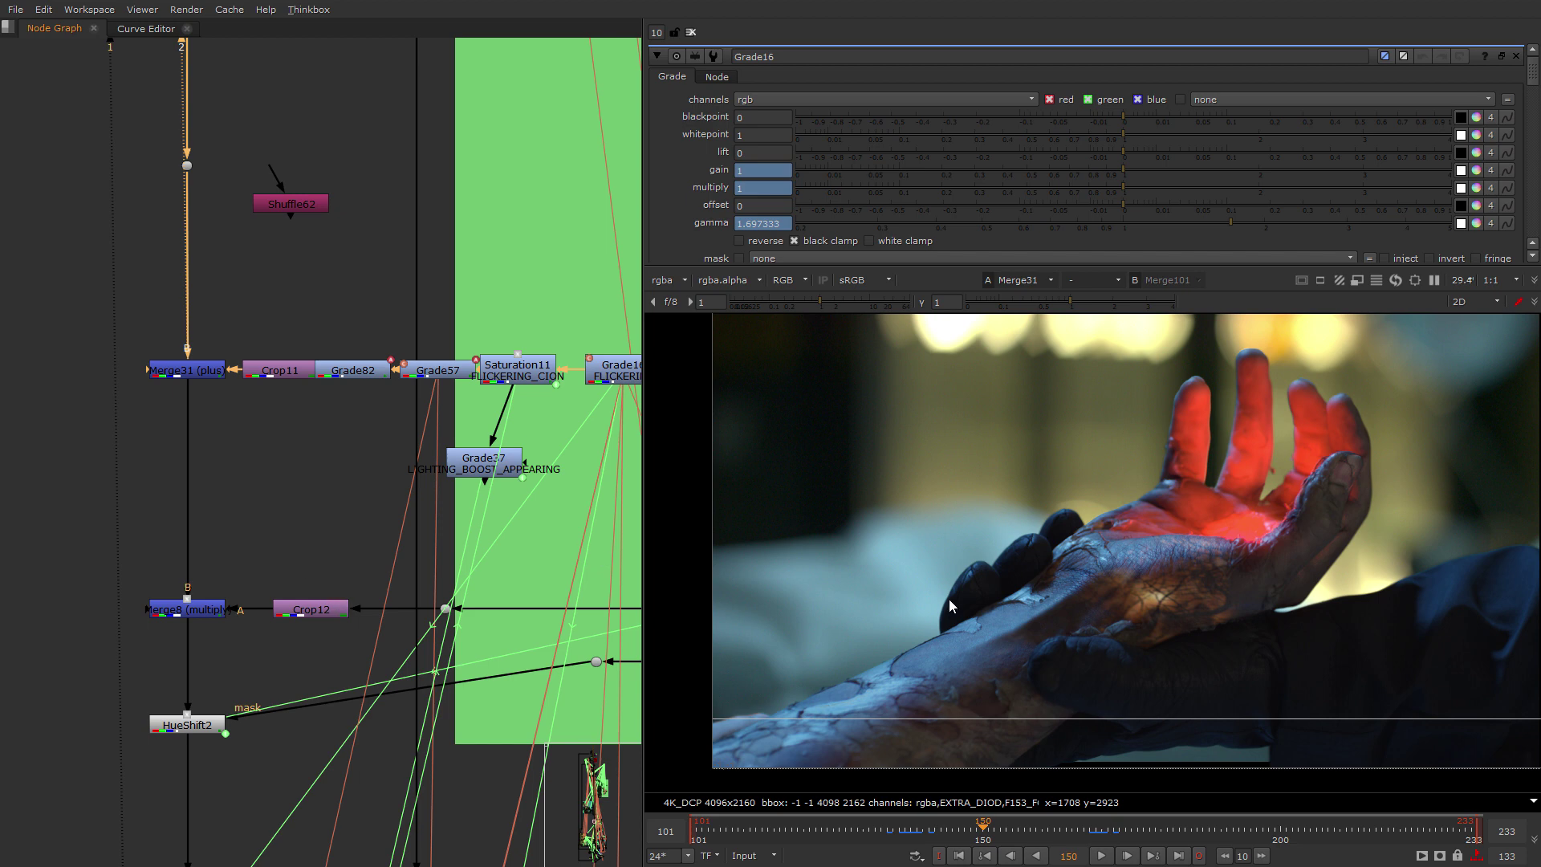
left_click_drag(97, 566, 299, 646)
key("2")
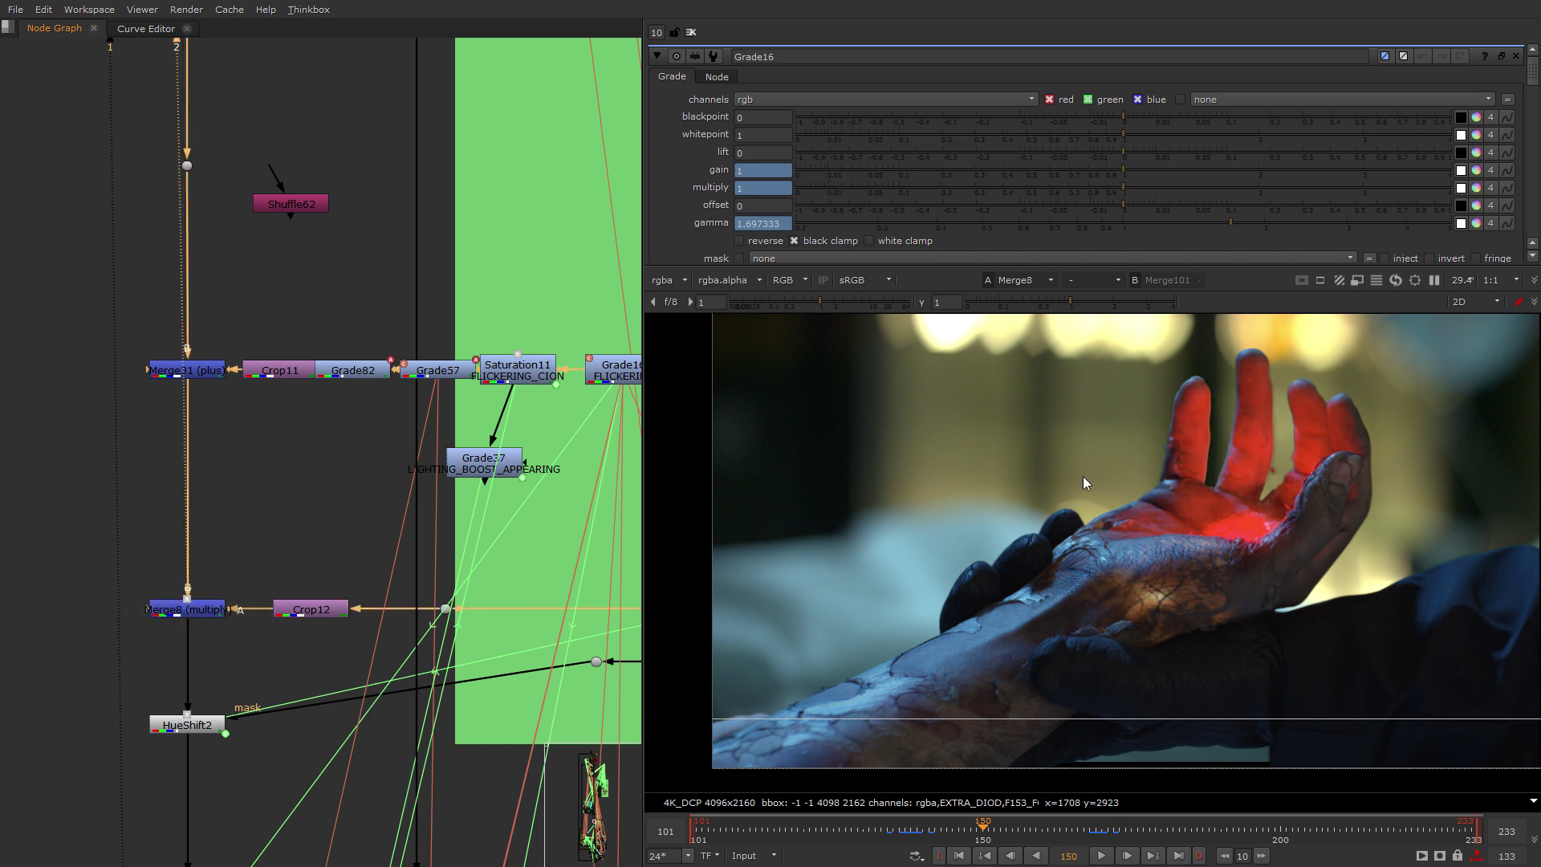
middle_click_drag(287, 515, 291, 353)
middle_click_drag(301, 607, 362, 511)
left_click_drag(350, 541, 141, 403)
key("2")
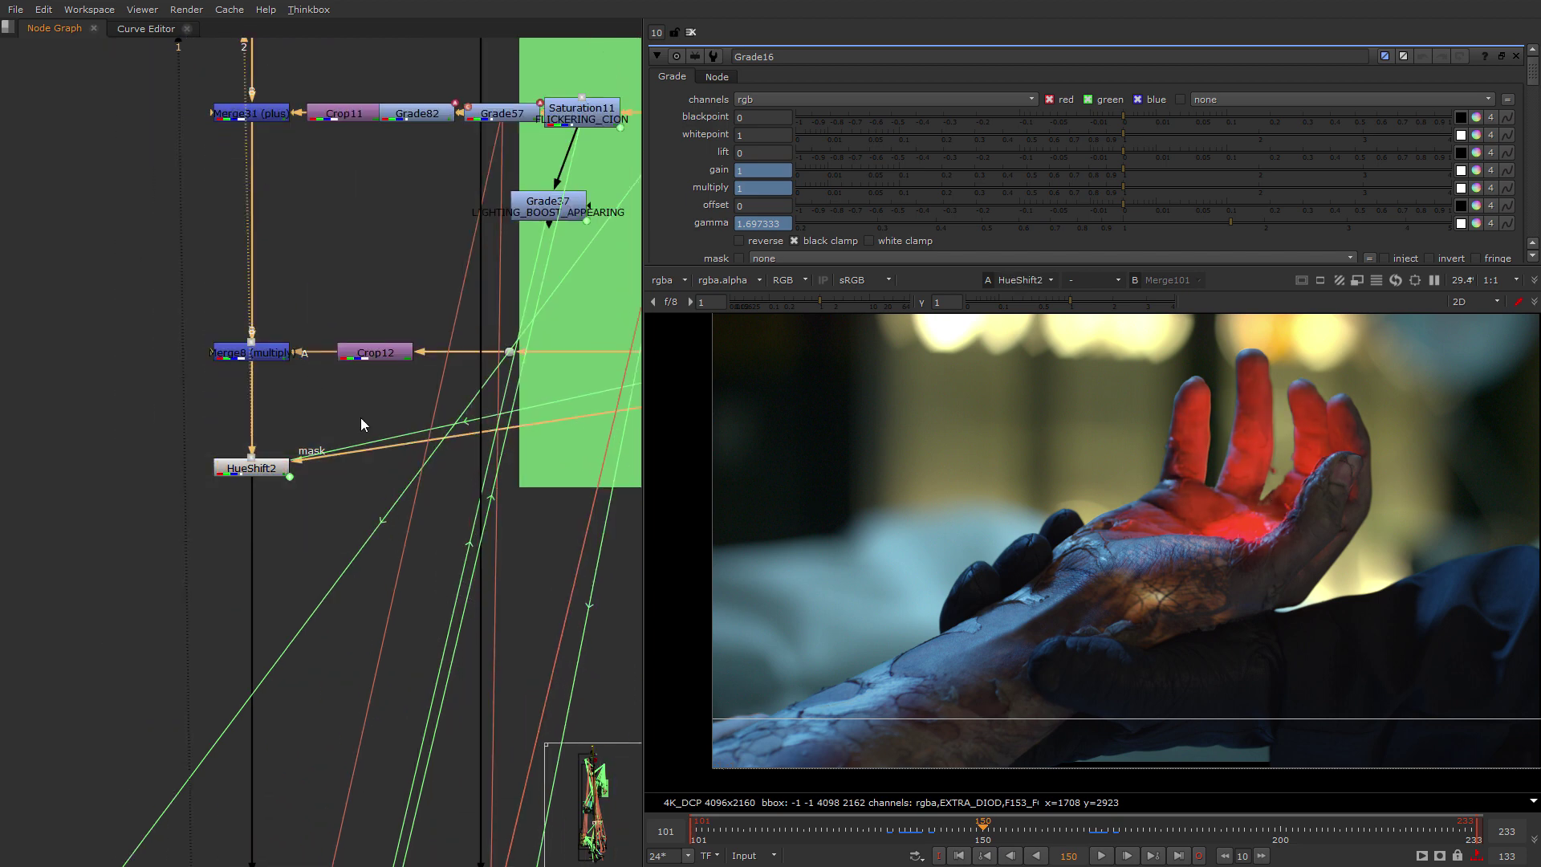
Open the Grade82 and Saturation11 properties and frame the grade and saturation curves in the Curve Editor.
middle_click_drag(427, 80, 288, 263)
double_click(281, 299)
double_click(440, 297)
left_click(138, 28)
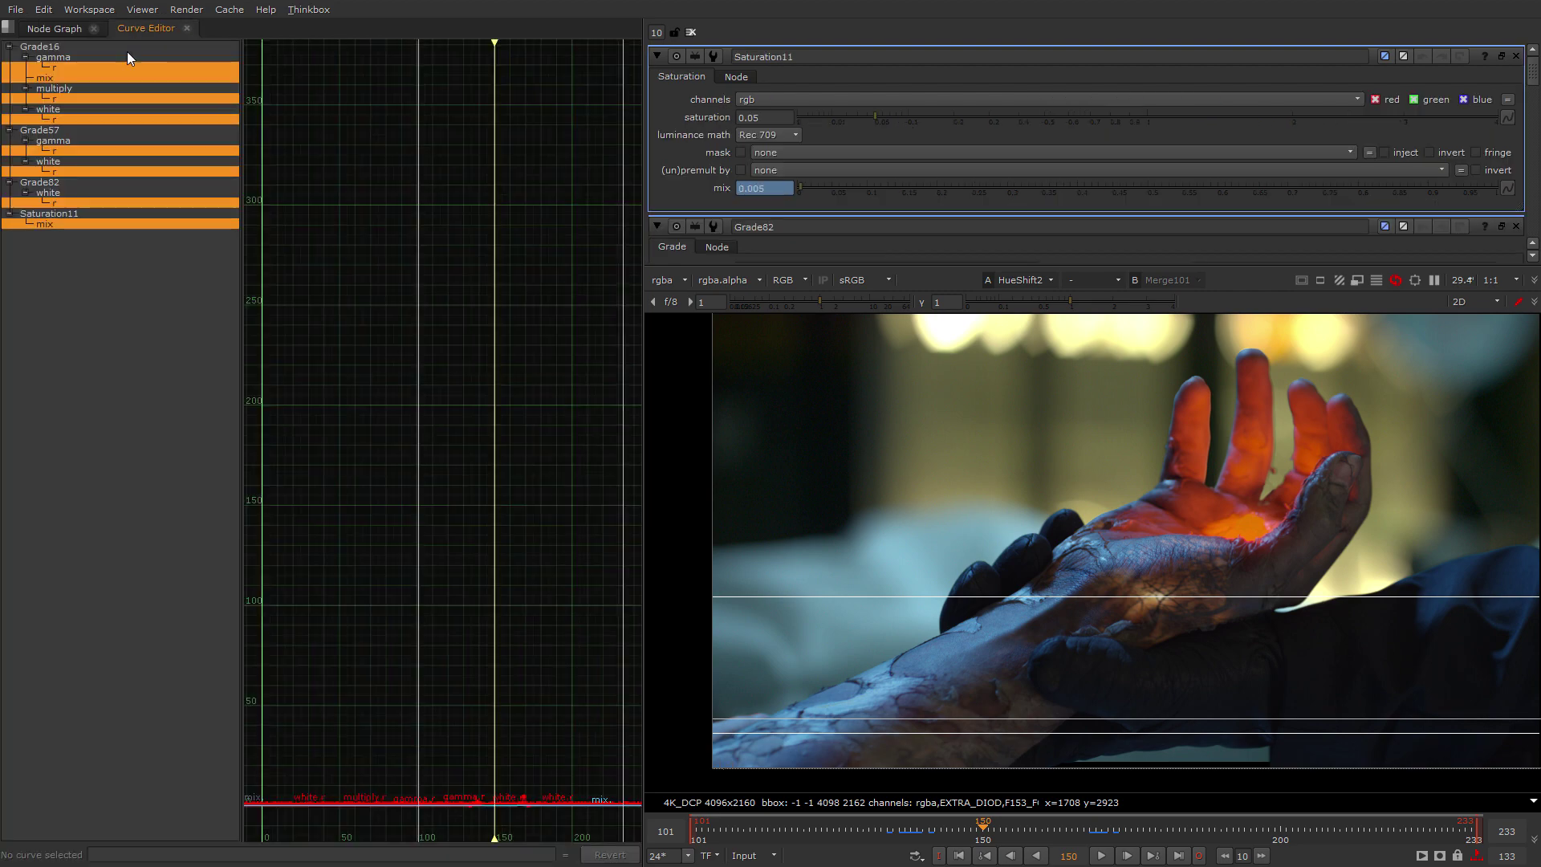
middle_click_drag(498, 570, 507, 425)
left_click_drag(564, 624, 338, 688)
key("f")
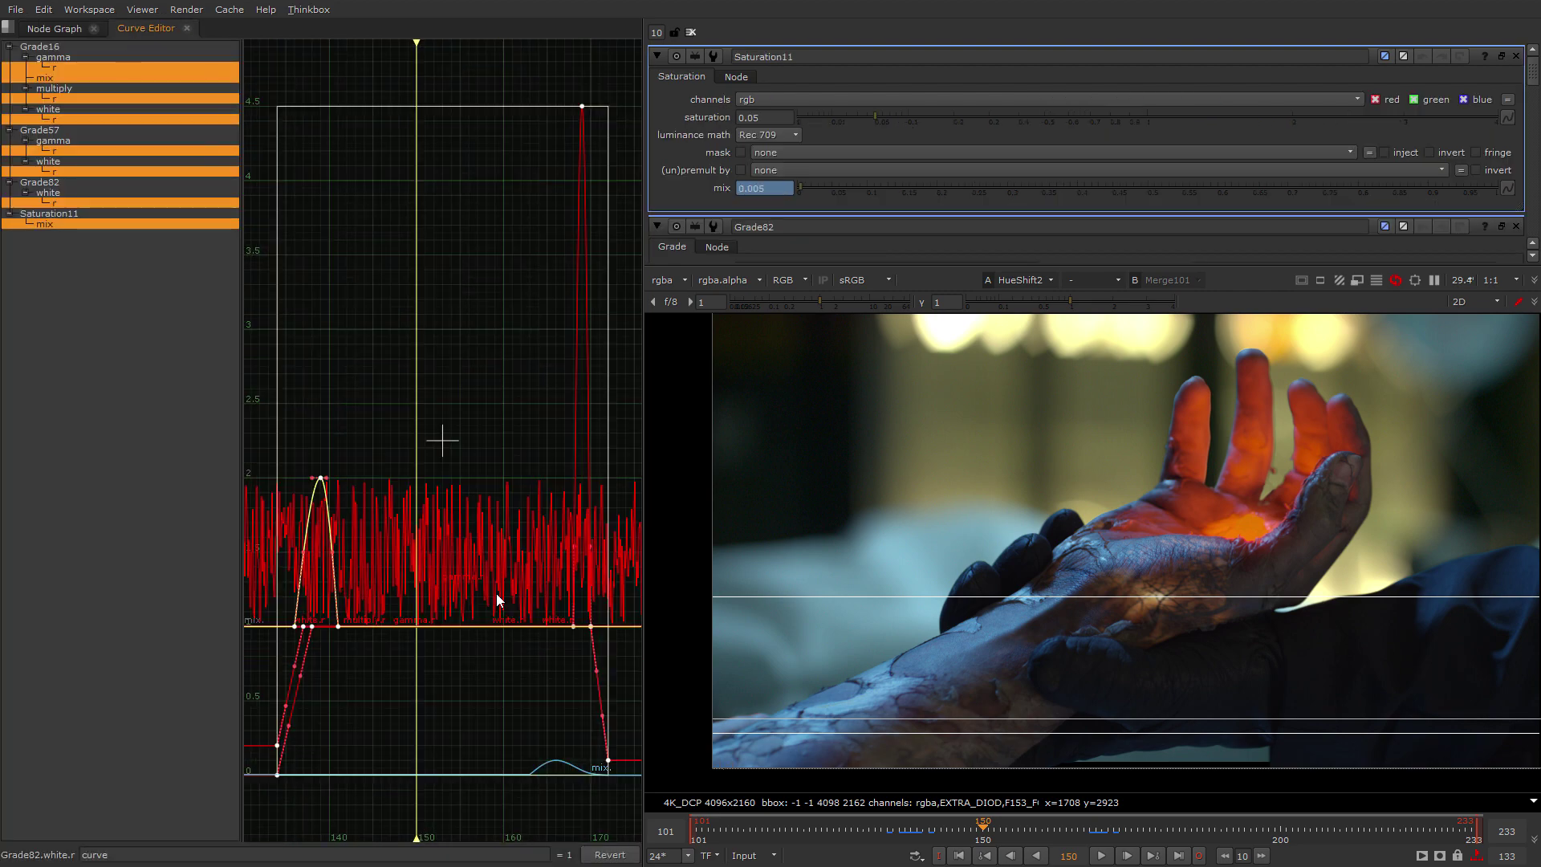
Examine the random gamma curve and the keyed peaks in the Curve Editor, and scrub the playhead to frame 181.
scroll(496, 594, "down", 1)
middle_click_drag(385, 514, 554, 462)
scroll(427, 554, "down", 3)
scroll(427, 552, "down", 3)
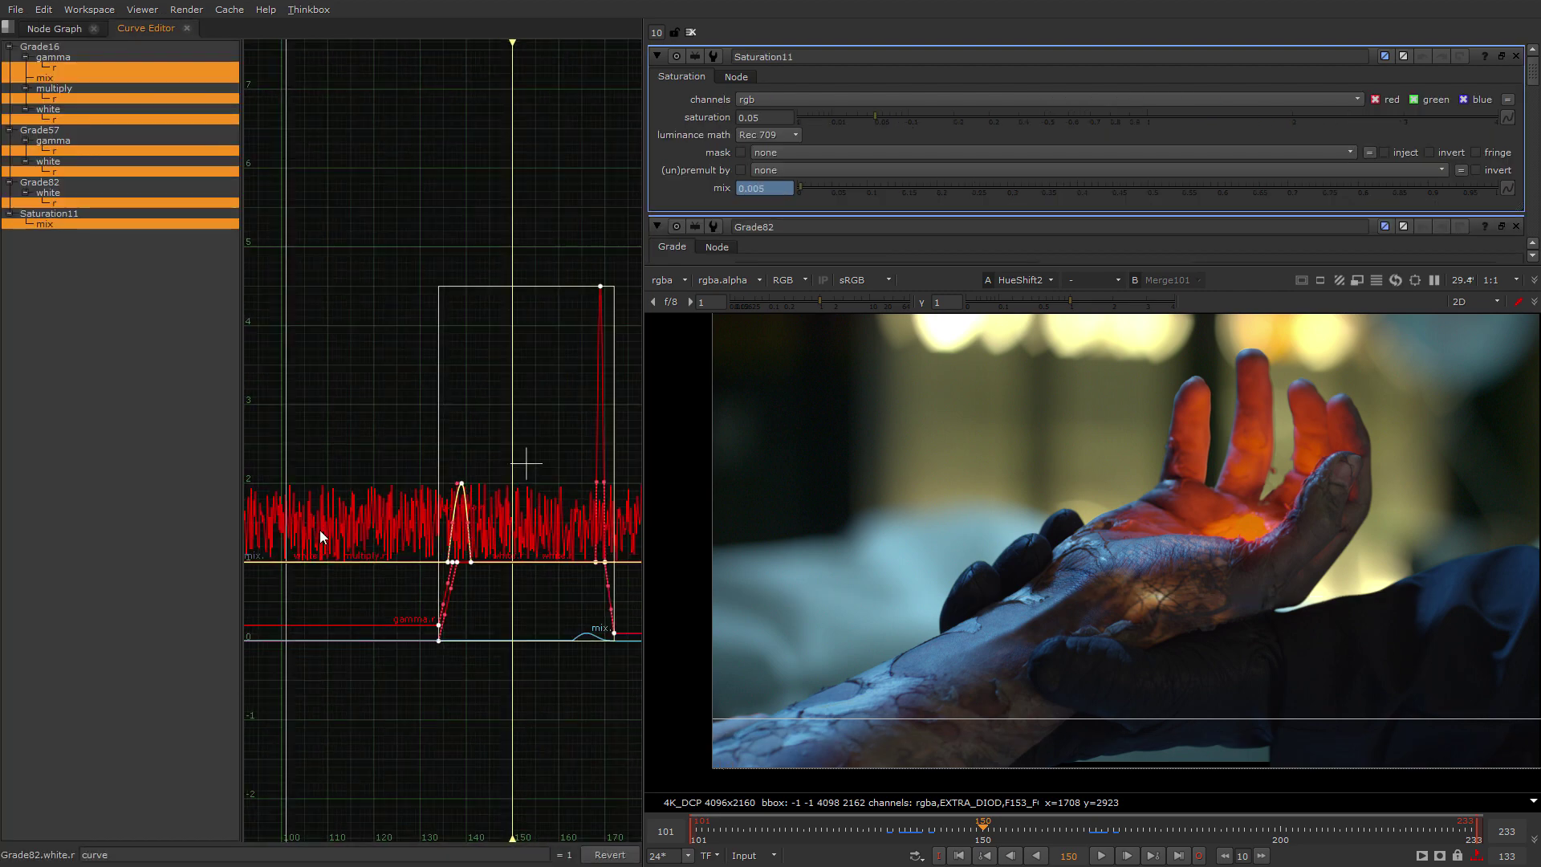
middle_click_drag(618, 528, 504, 569)
scroll(319, 628, "up", 4)
left_click(315, 744)
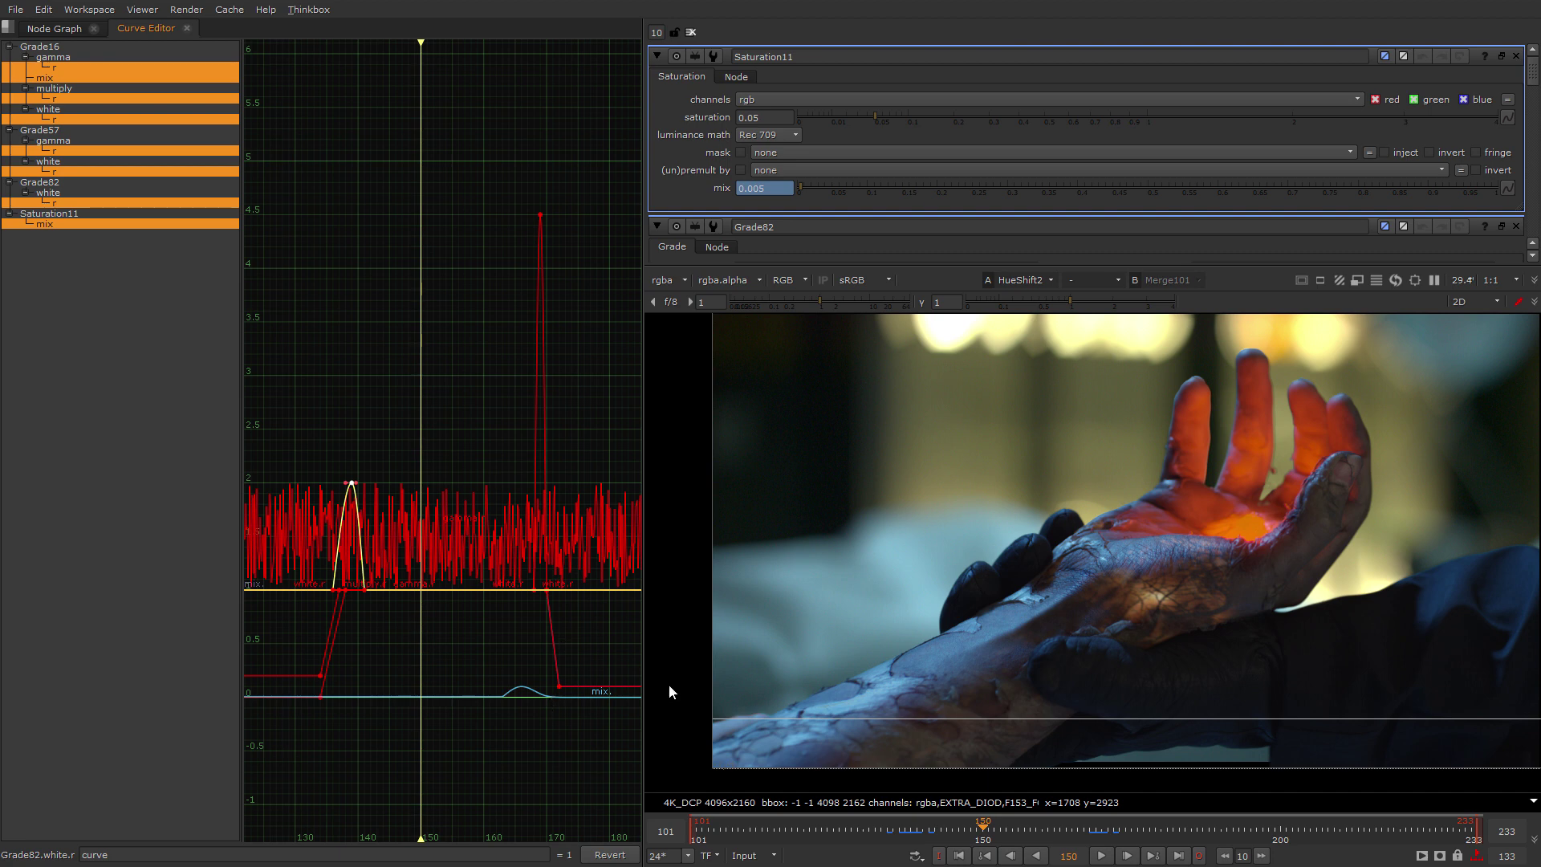
scroll(426, 610, "down", 1)
scroll(492, 516, "down", 5)
middle_click_drag(363, 619, 520, 613)
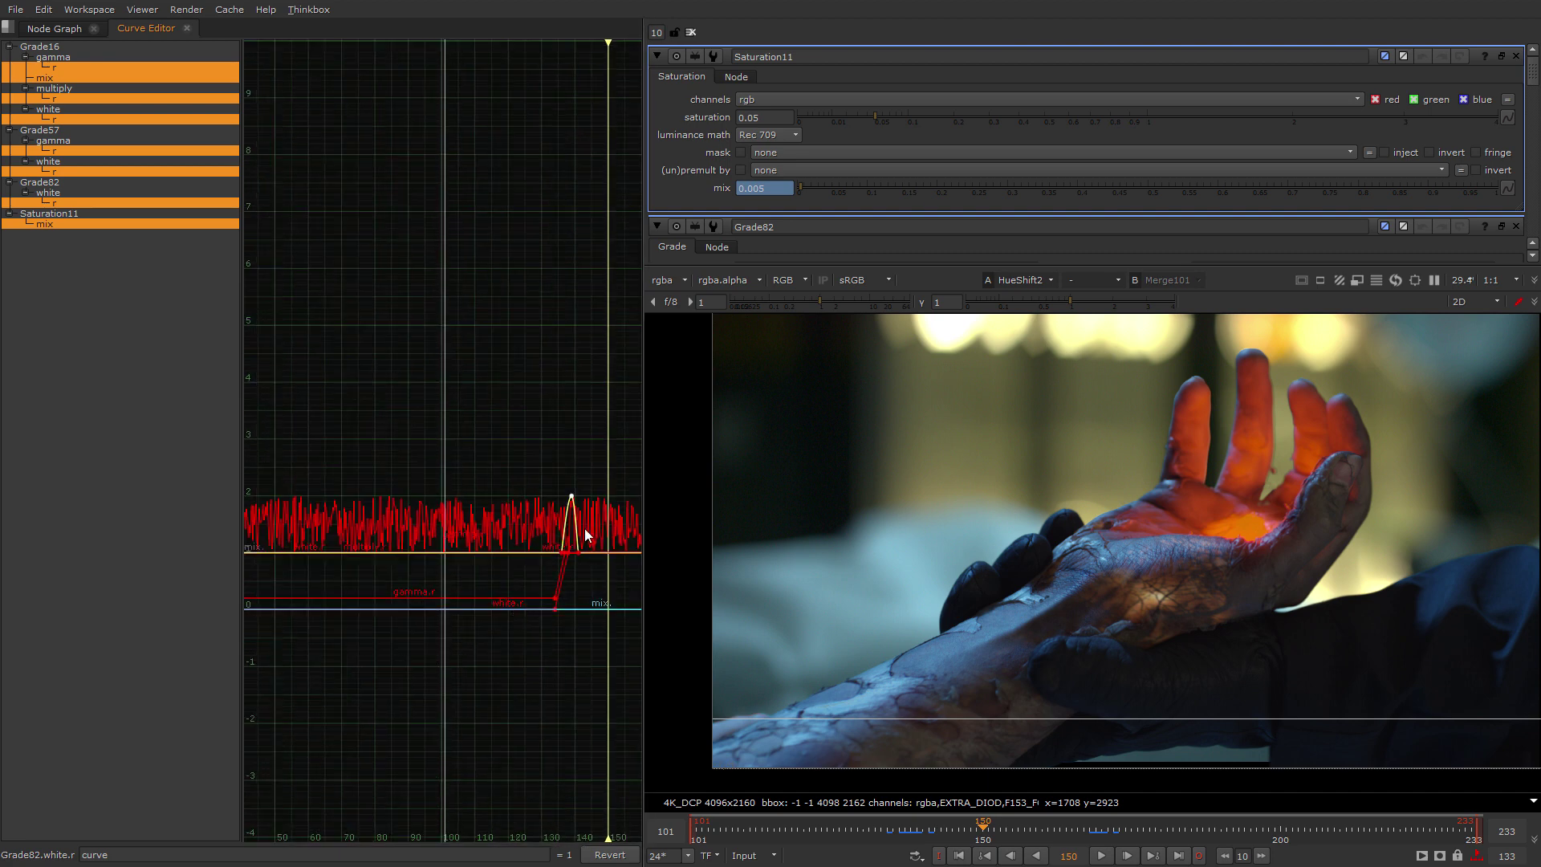
middle_click_drag(586, 535, 377, 459)
left_click_drag(370, 44, 473, 383)
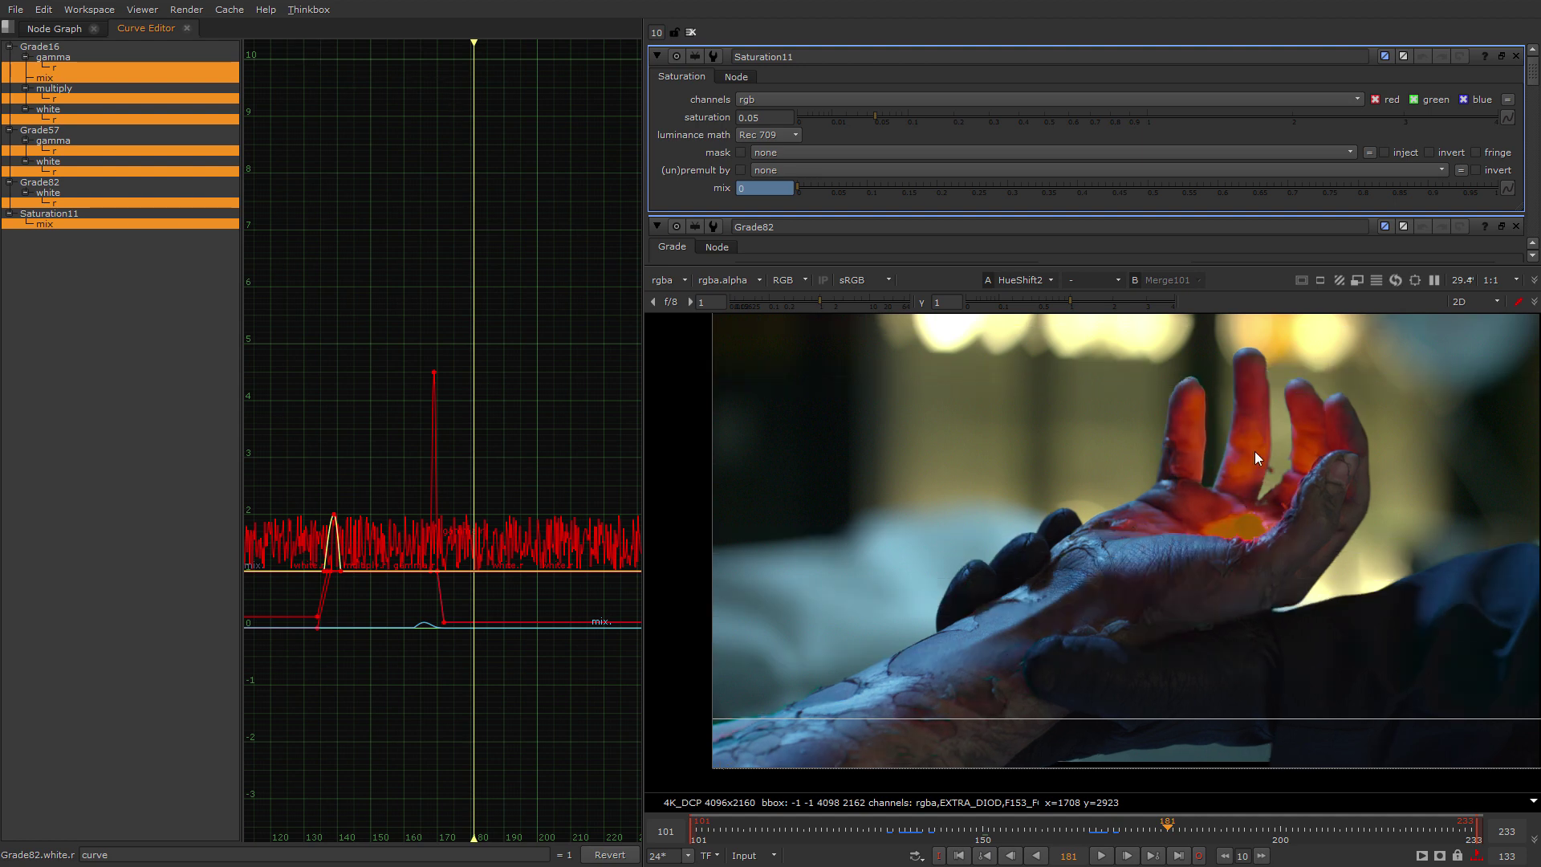
Return to the node graph and bring the MAIN_DIOD_ADD and EXTRA_DIOD_ADD backdrops into view.
left_click(52, 30)
left_click(305, 575)
scroll(304, 582, "down", 5)
middle_click_drag(303, 589, 178, 634)
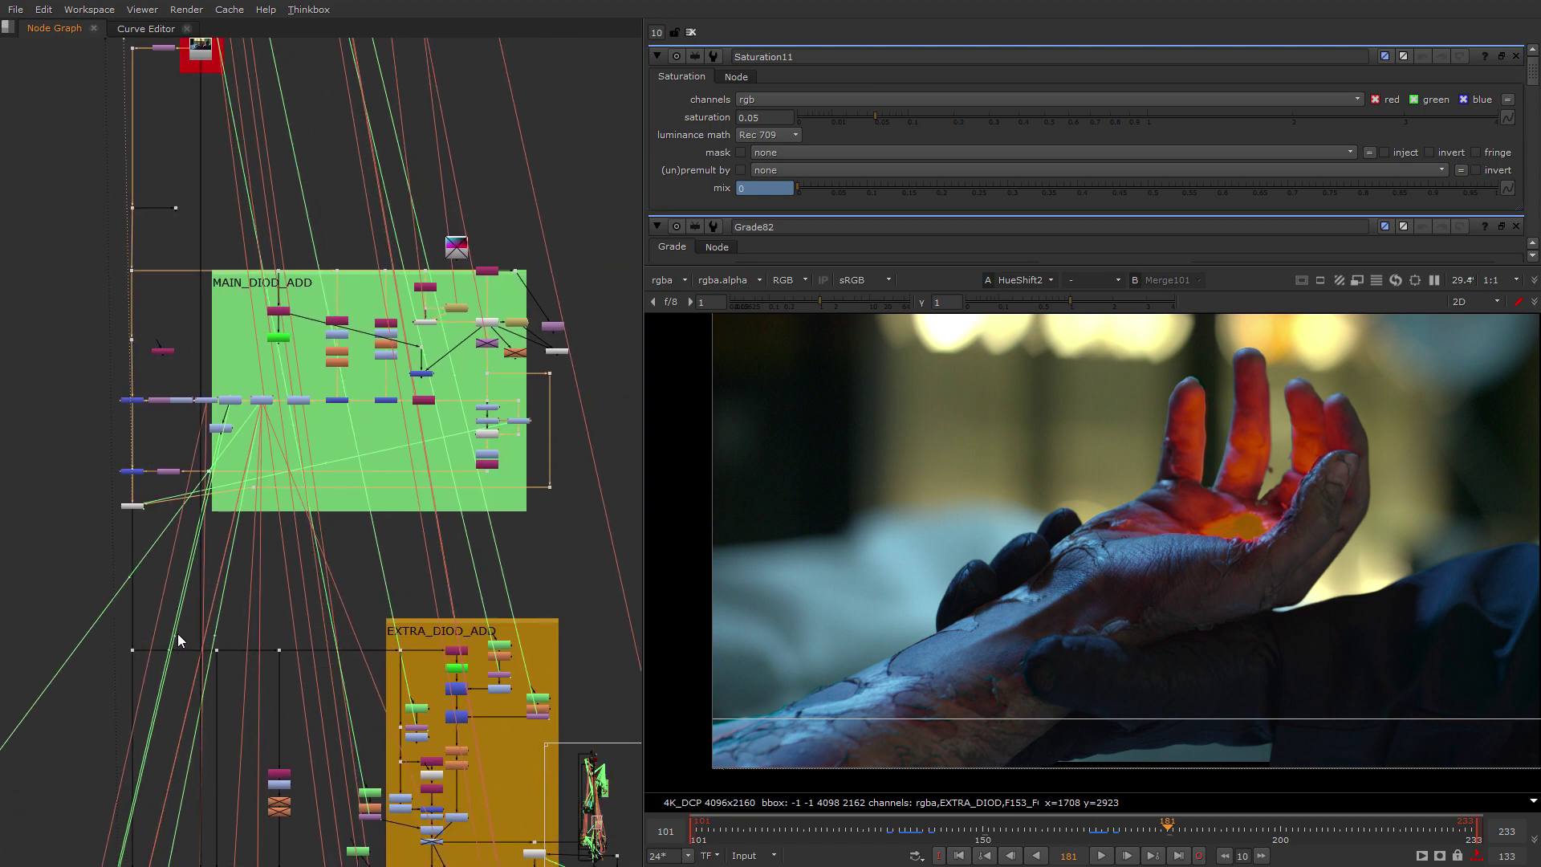
Show the denoised source from Shuffle27 in the EXTRA_DIOD_ADD backdrop in the viewer.
scroll(232, 338, "up", 5)
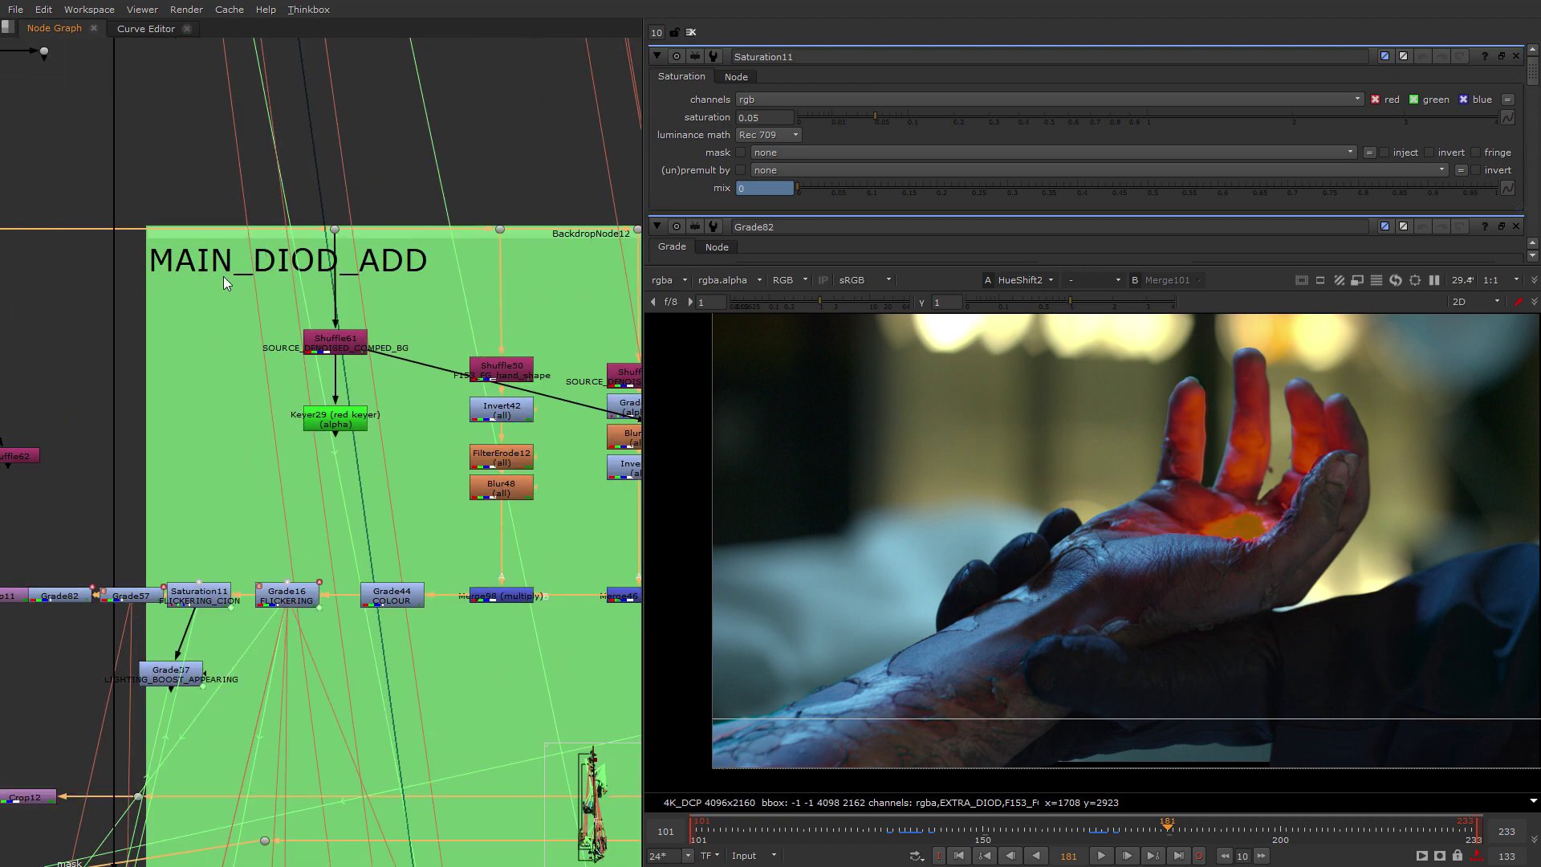
scroll(268, 395, "down", 9)
scroll(309, 610, "up", 3)
middle_click_drag(308, 611, 345, 491)
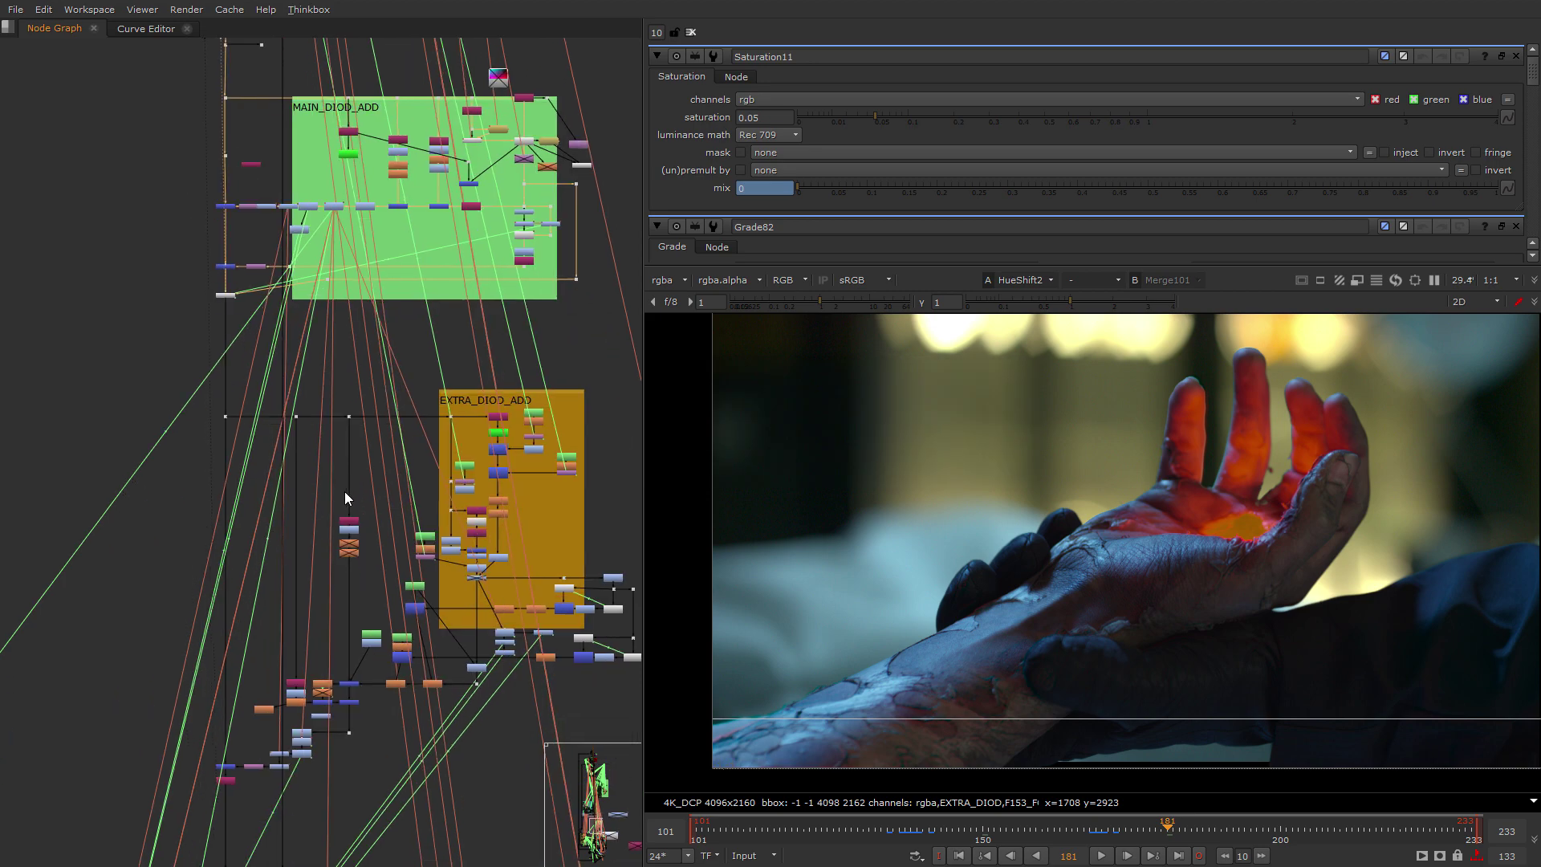
scroll(297, 493, "up", 2)
middle_click_drag(557, 482, 437, 492)
scroll(410, 433, "up", 3)
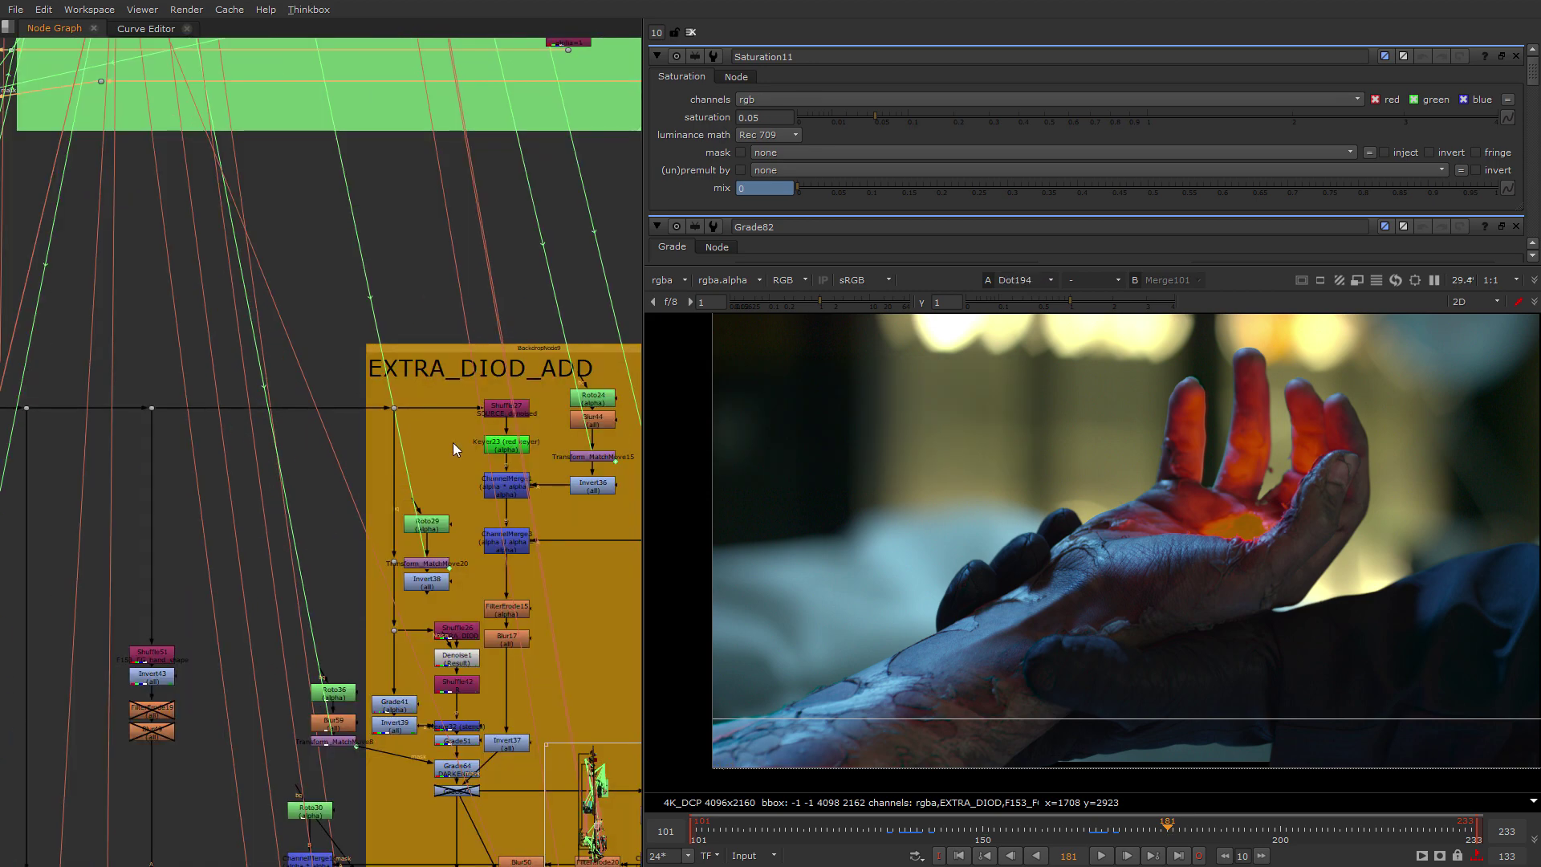
left_click(505, 407)
key("1")
View the Grade64 darkening output, followed by the Clamp2 output below the EXTRA_DIOD_ADD backdrop.
middle_click_drag(485, 692, 392, 562)
scroll(393, 560, "down", 5)
scroll(393, 557, "up", 4)
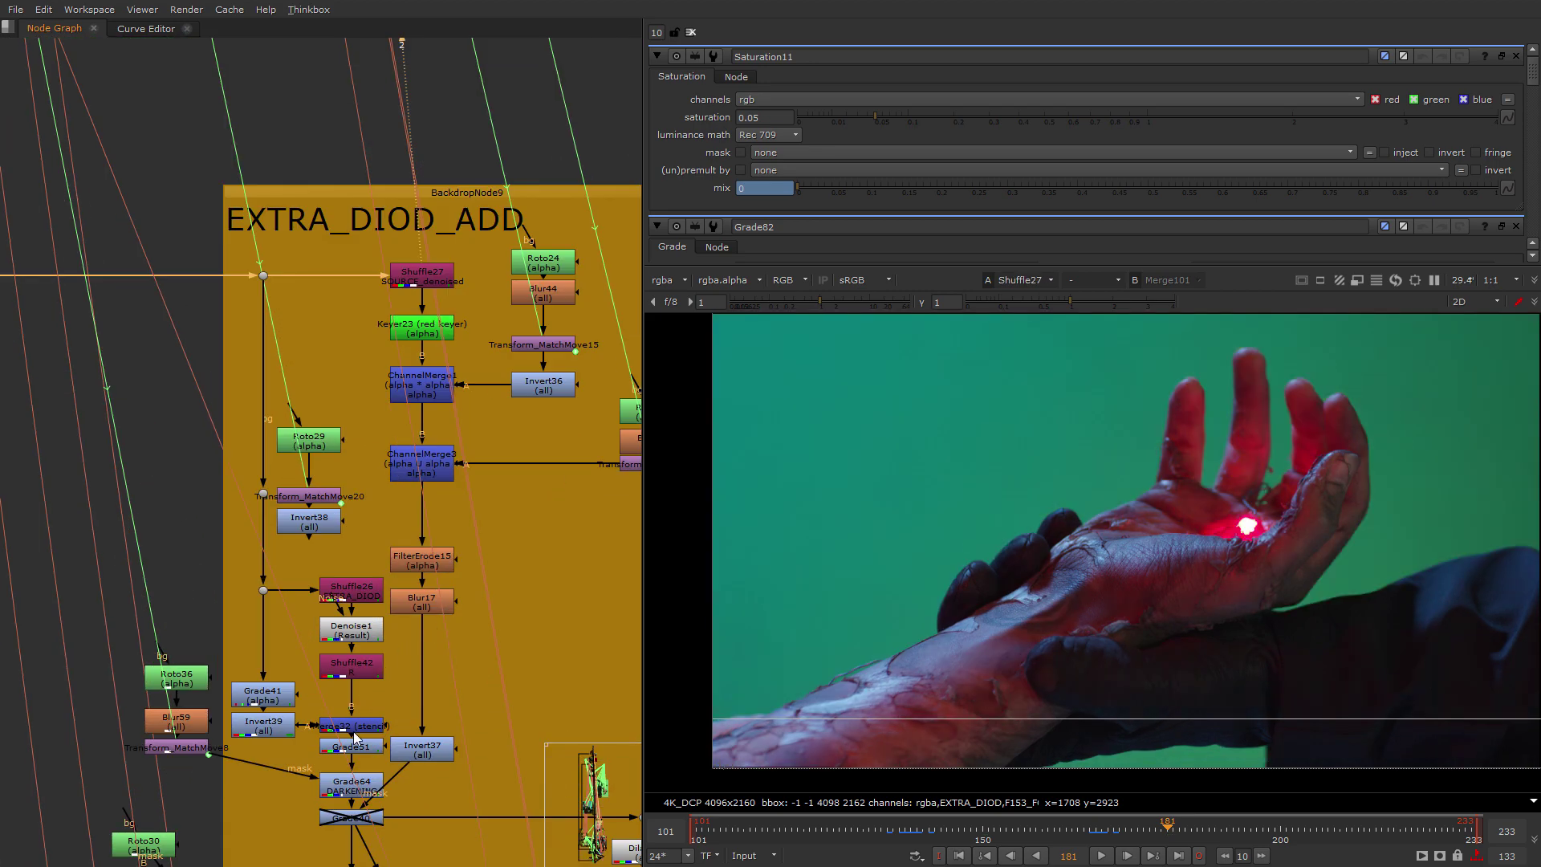
left_click(351, 783)
key("1")
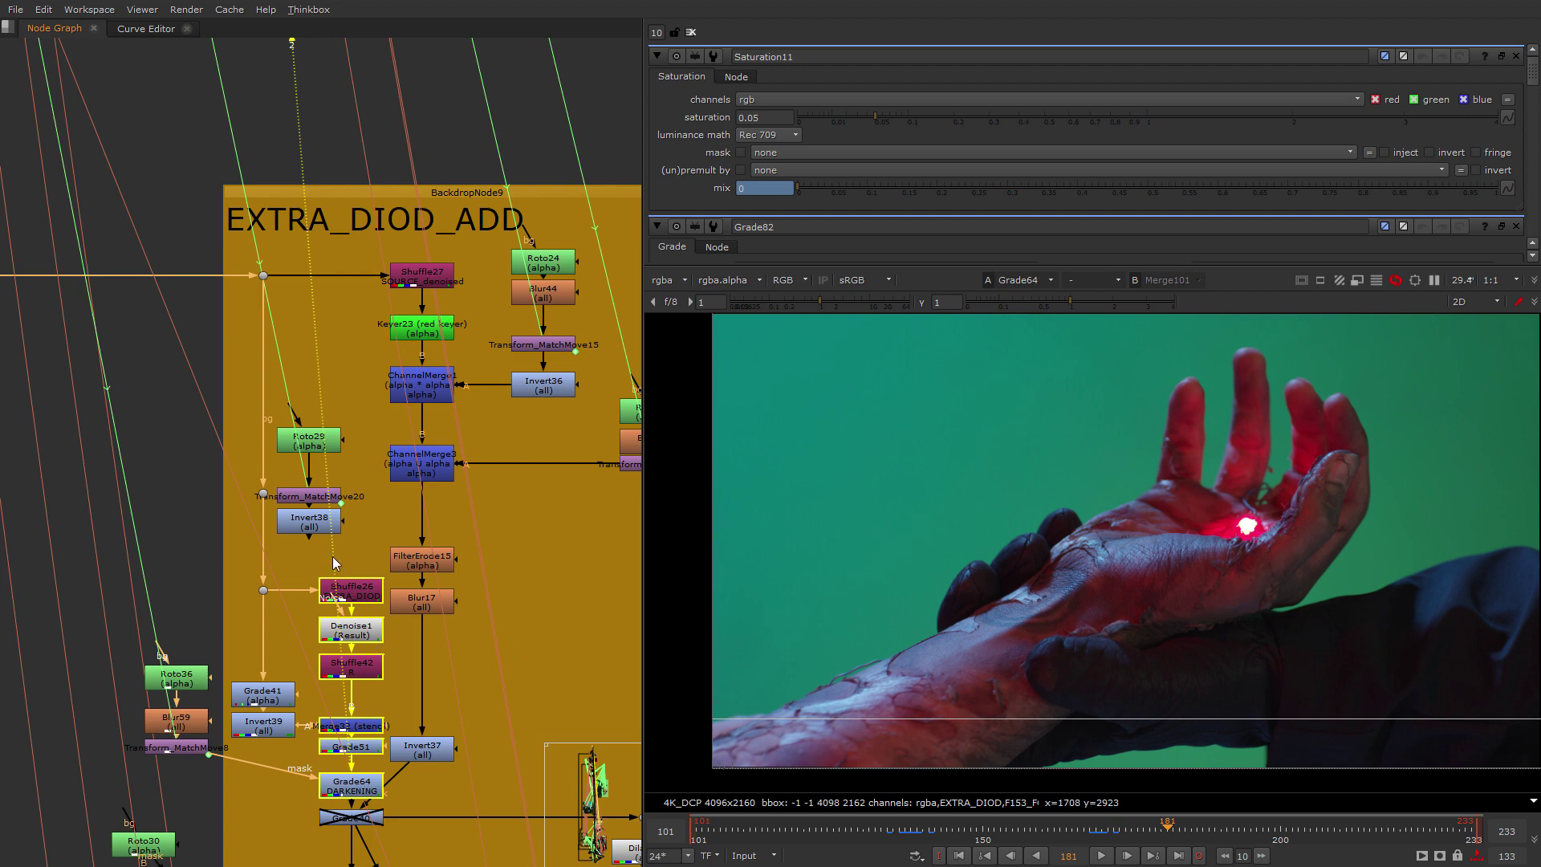
scroll(332, 556, "down", 5)
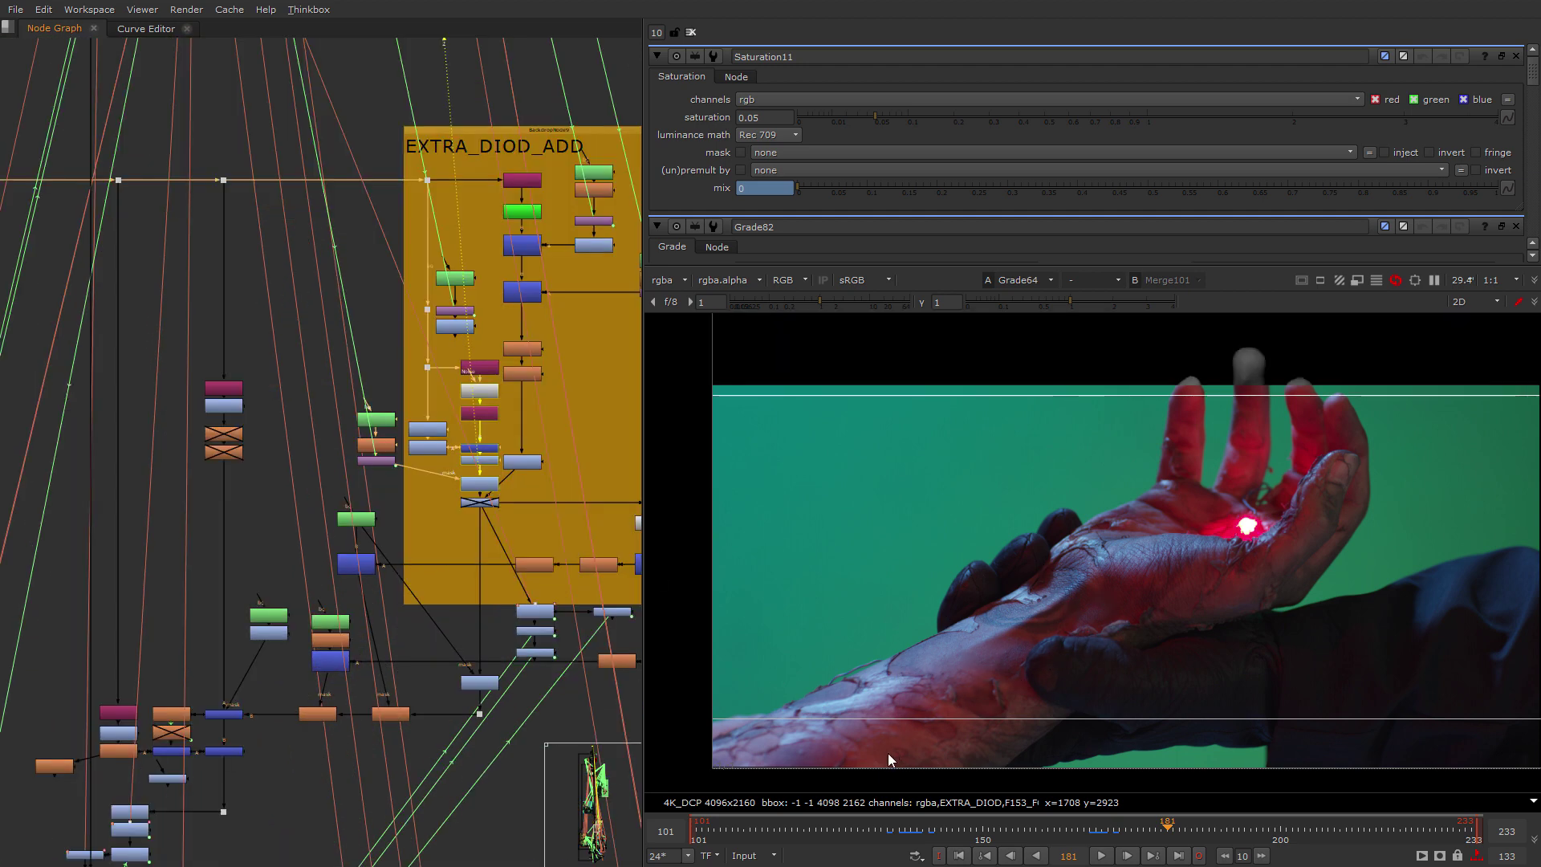
middle_click_drag(511, 672, 427, 556)
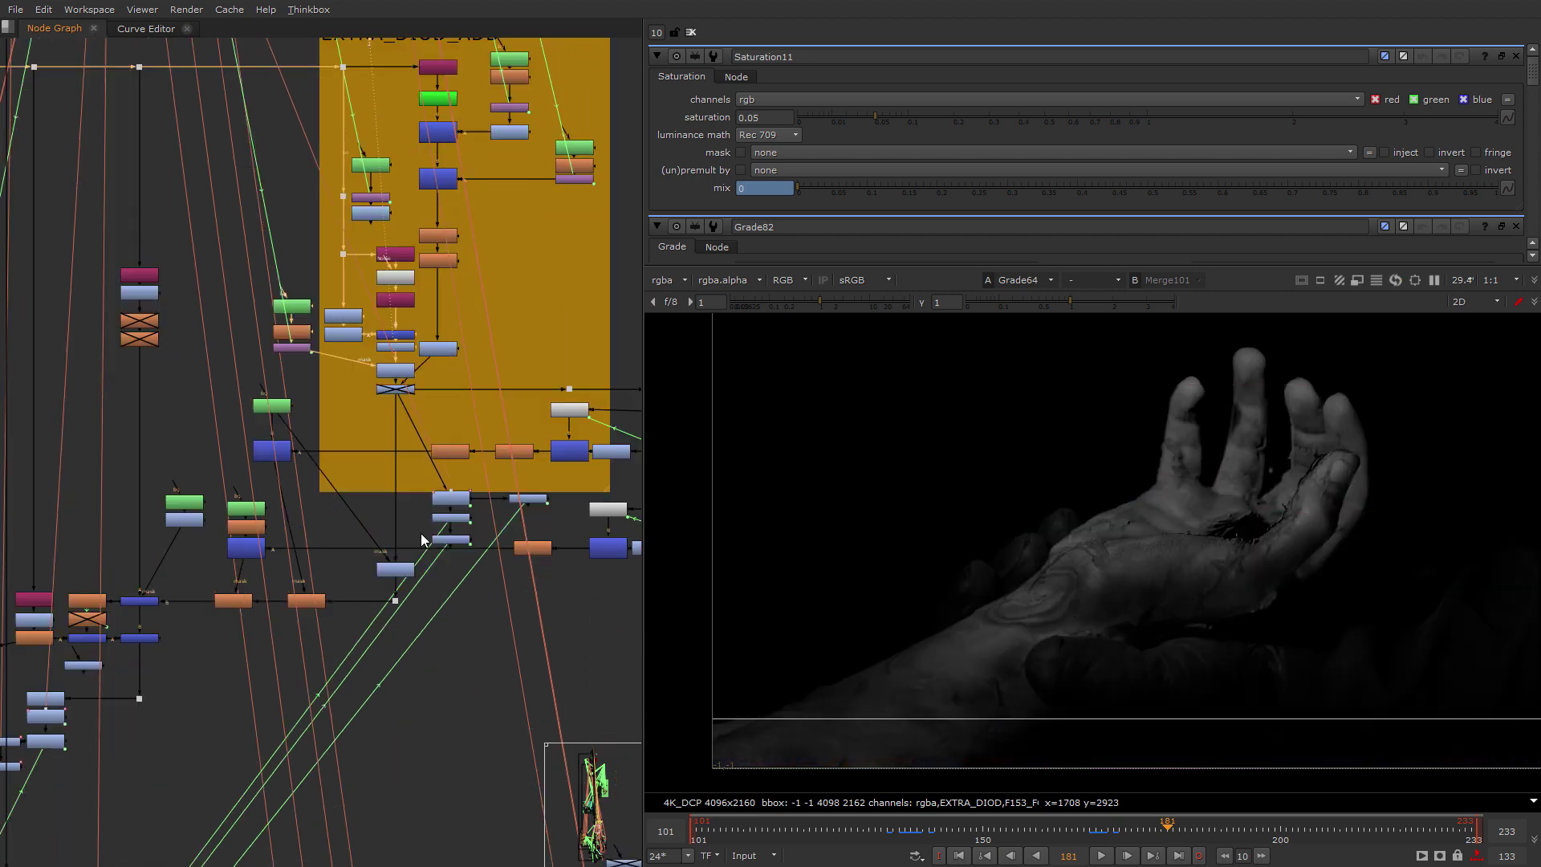
left_click(402, 567)
key("1")
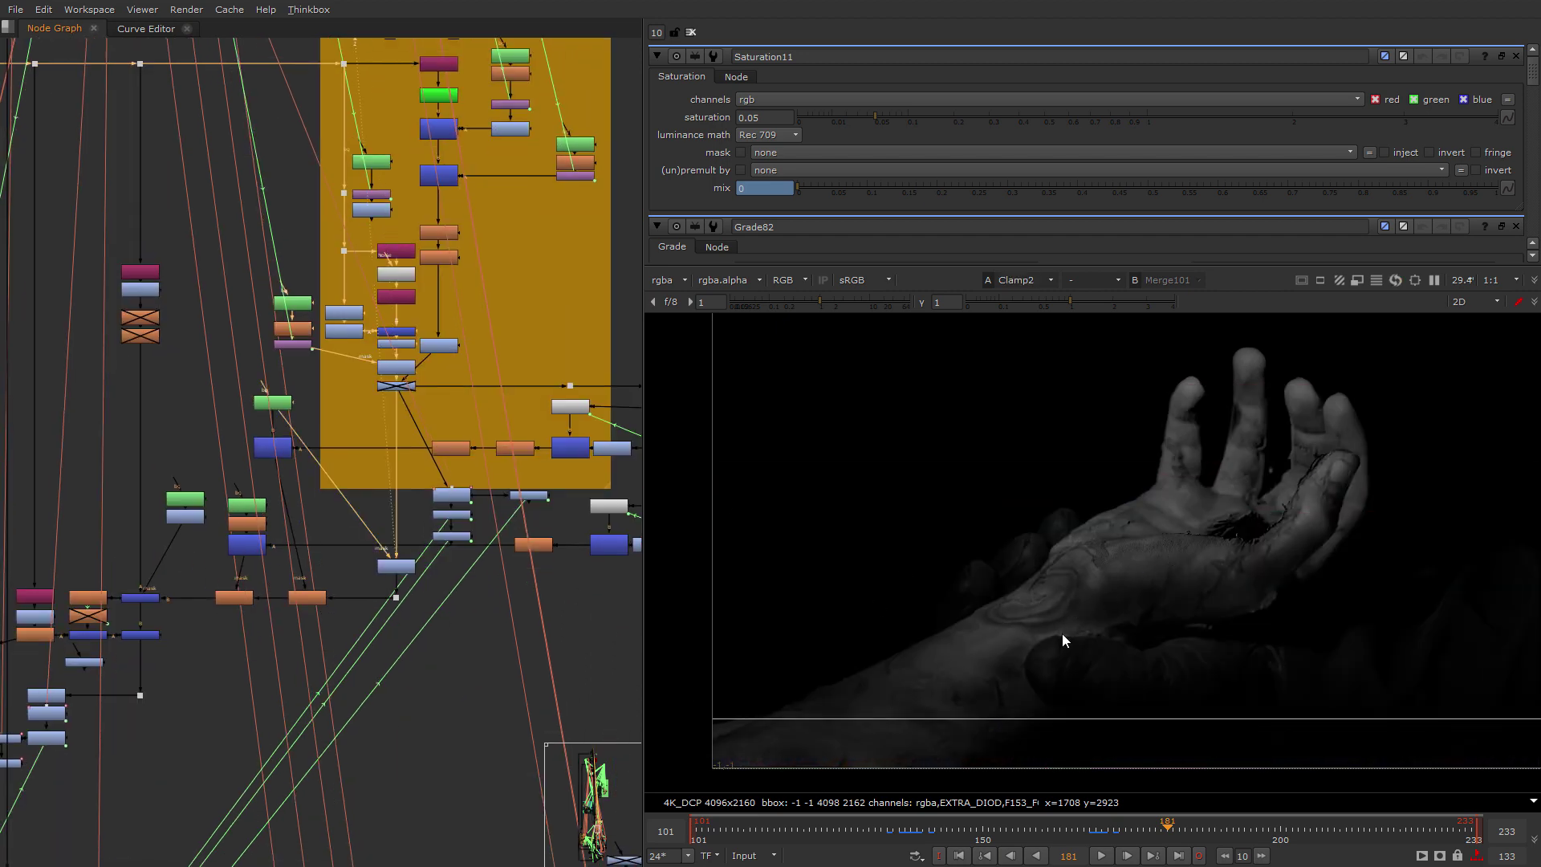
Open the Grade16 FLICKERING properties and show the Grade45 LIGHTING_BOOST_APPEARING output in the viewer.
middle_click_drag(554, 369, 476, 526)
middle_click_drag(256, 370, 226, 432)
scroll(226, 432, "up", 3)
middle_click_drag(256, 535, 189, 728)
scroll(190, 729, "down", 1)
scroll(179, 638, "up", 3)
scroll(361, 700, "down", 3)
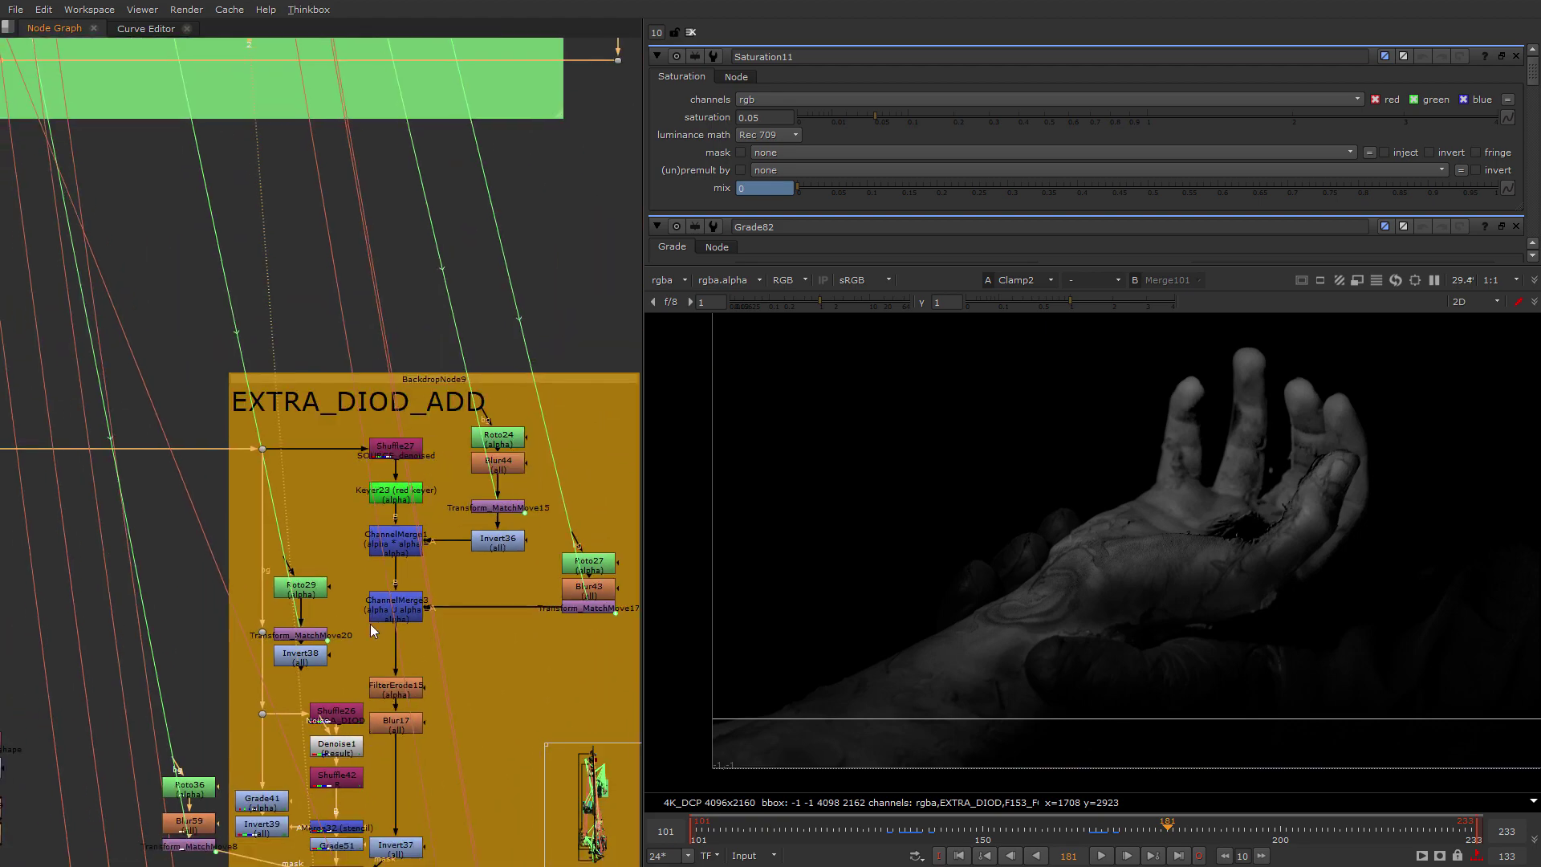
middle_click_drag(369, 623, 392, 251)
scroll(399, 594, "down", 1)
middle_click_drag(458, 642, 369, 613)
scroll(360, 556, "up", 4)
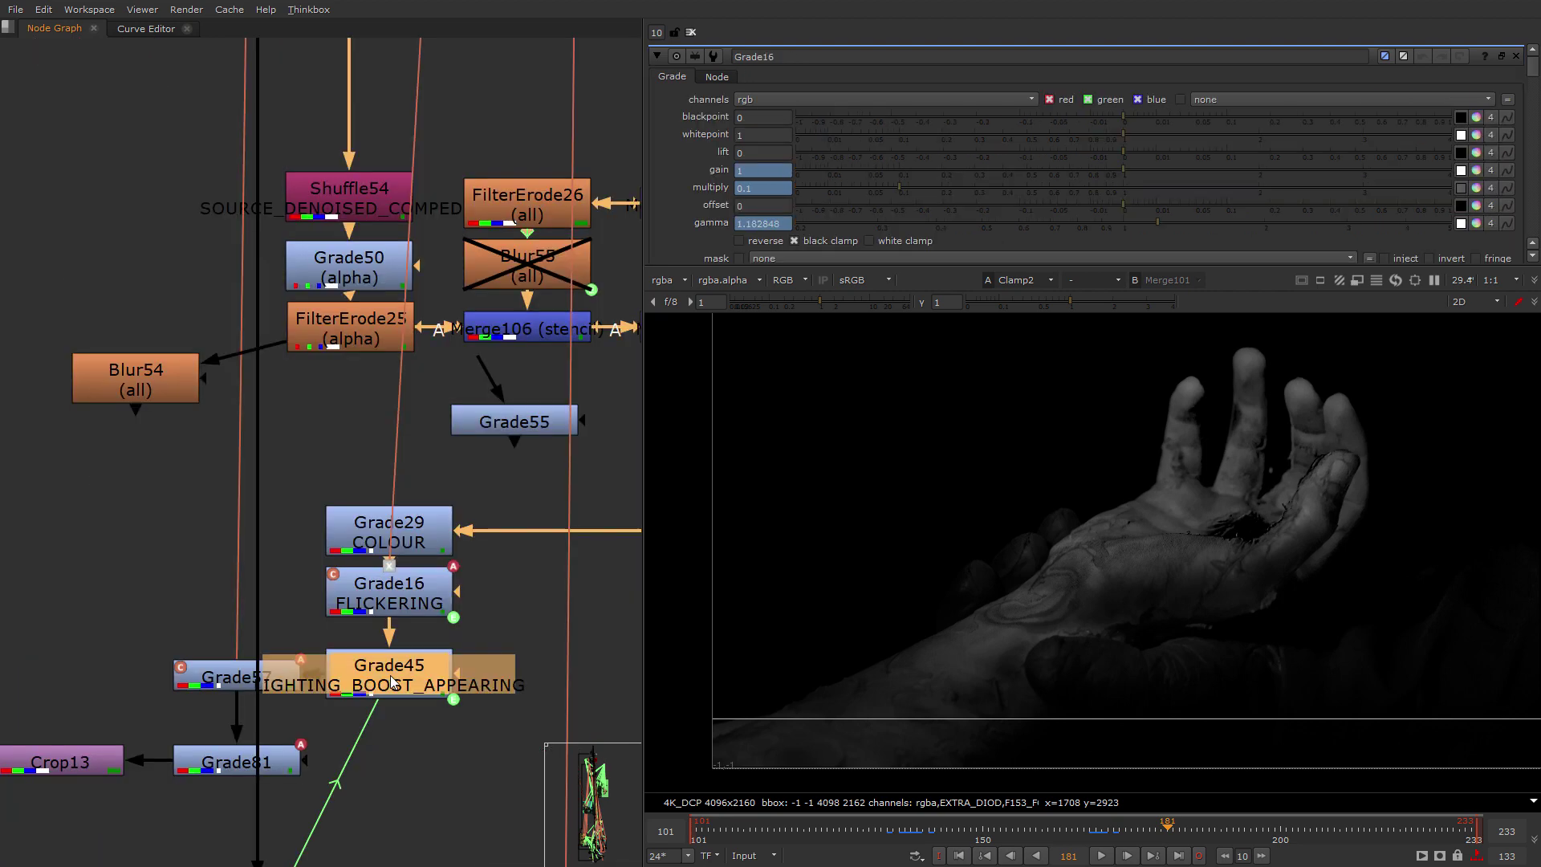
left_click(419, 629)
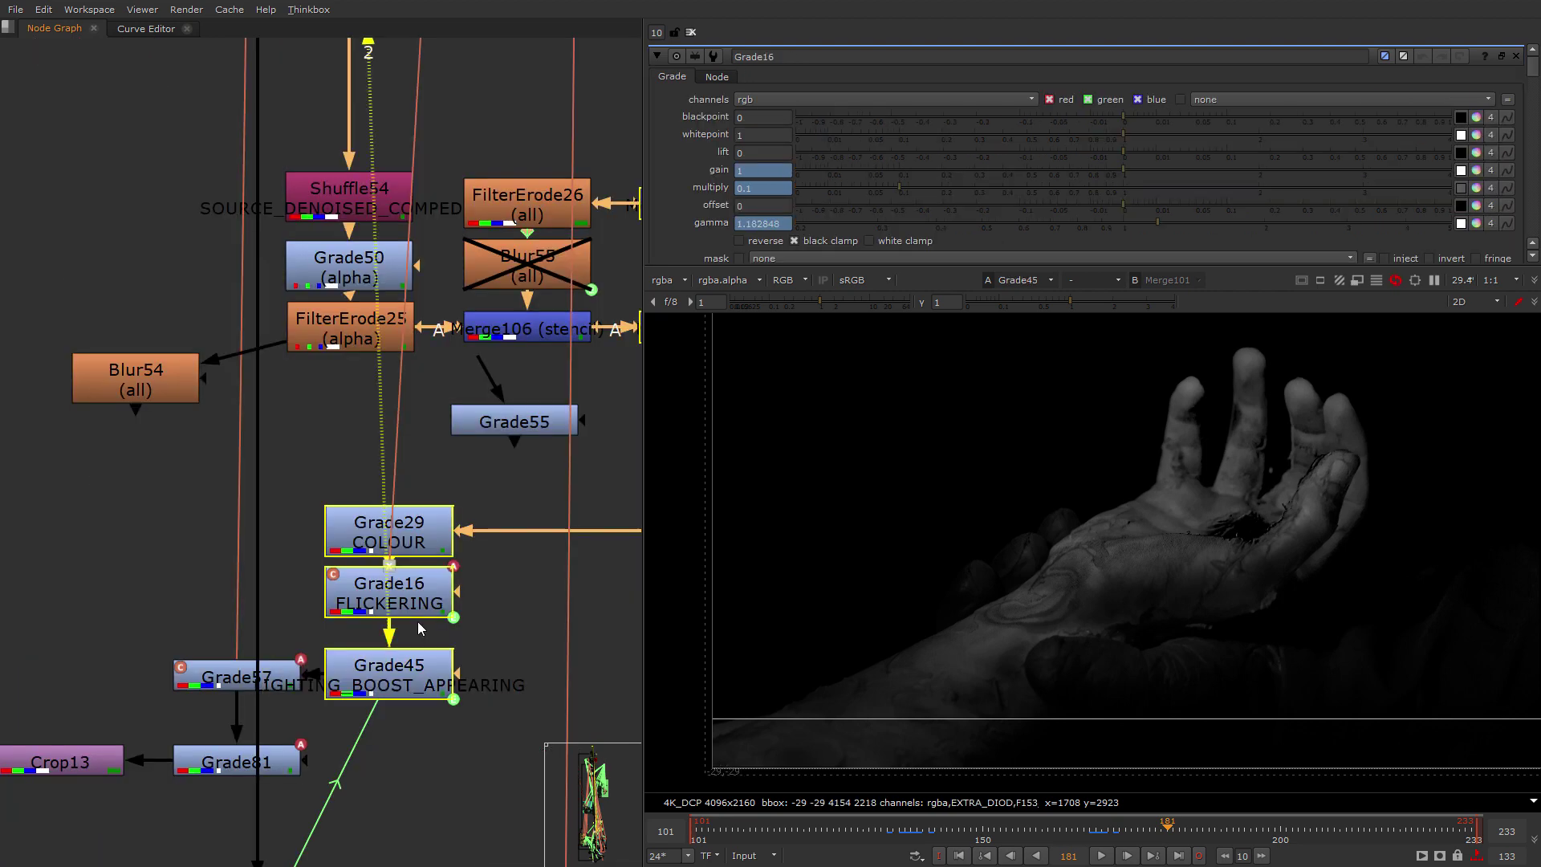
Go to frame 157 and display the alpha of the ChannelMerge14 edge matte.
scroll(338, 680, "down", 6)
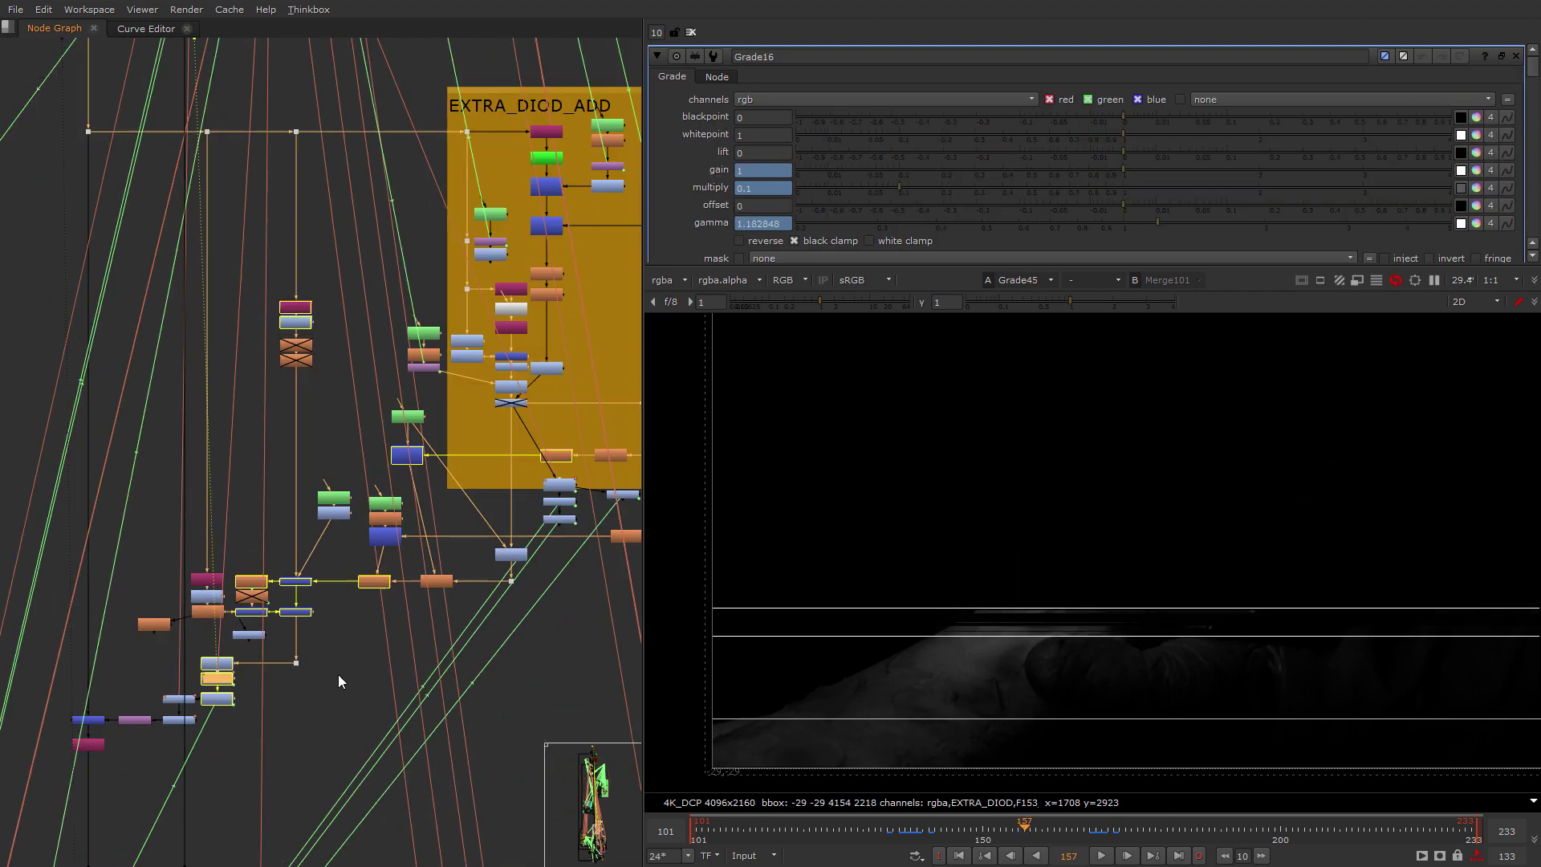
middle_click_drag(498, 553, 380, 657)
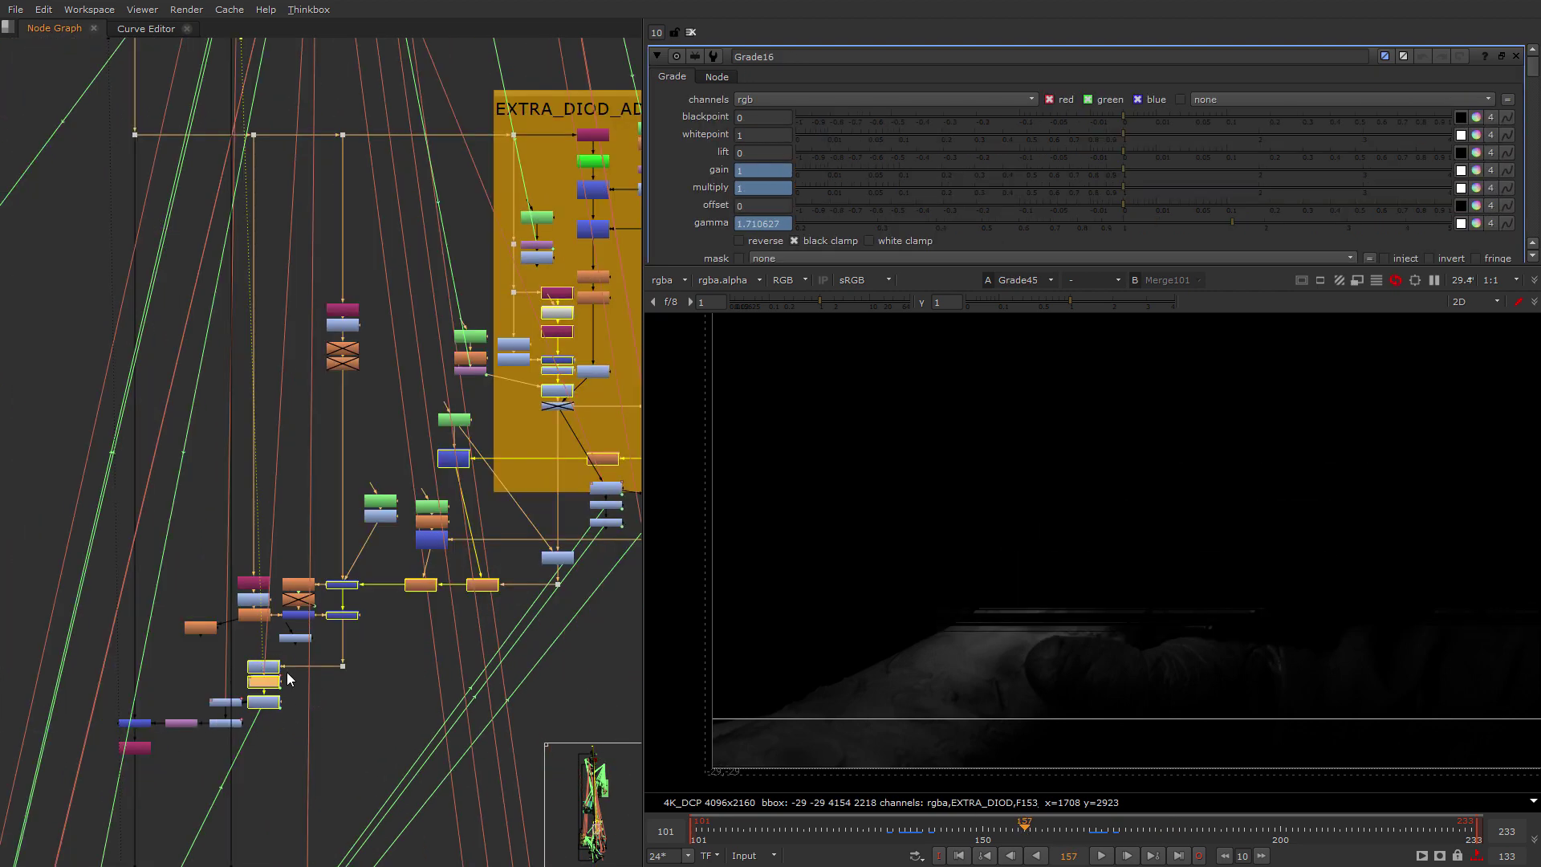
scroll(397, 635, "up", 10)
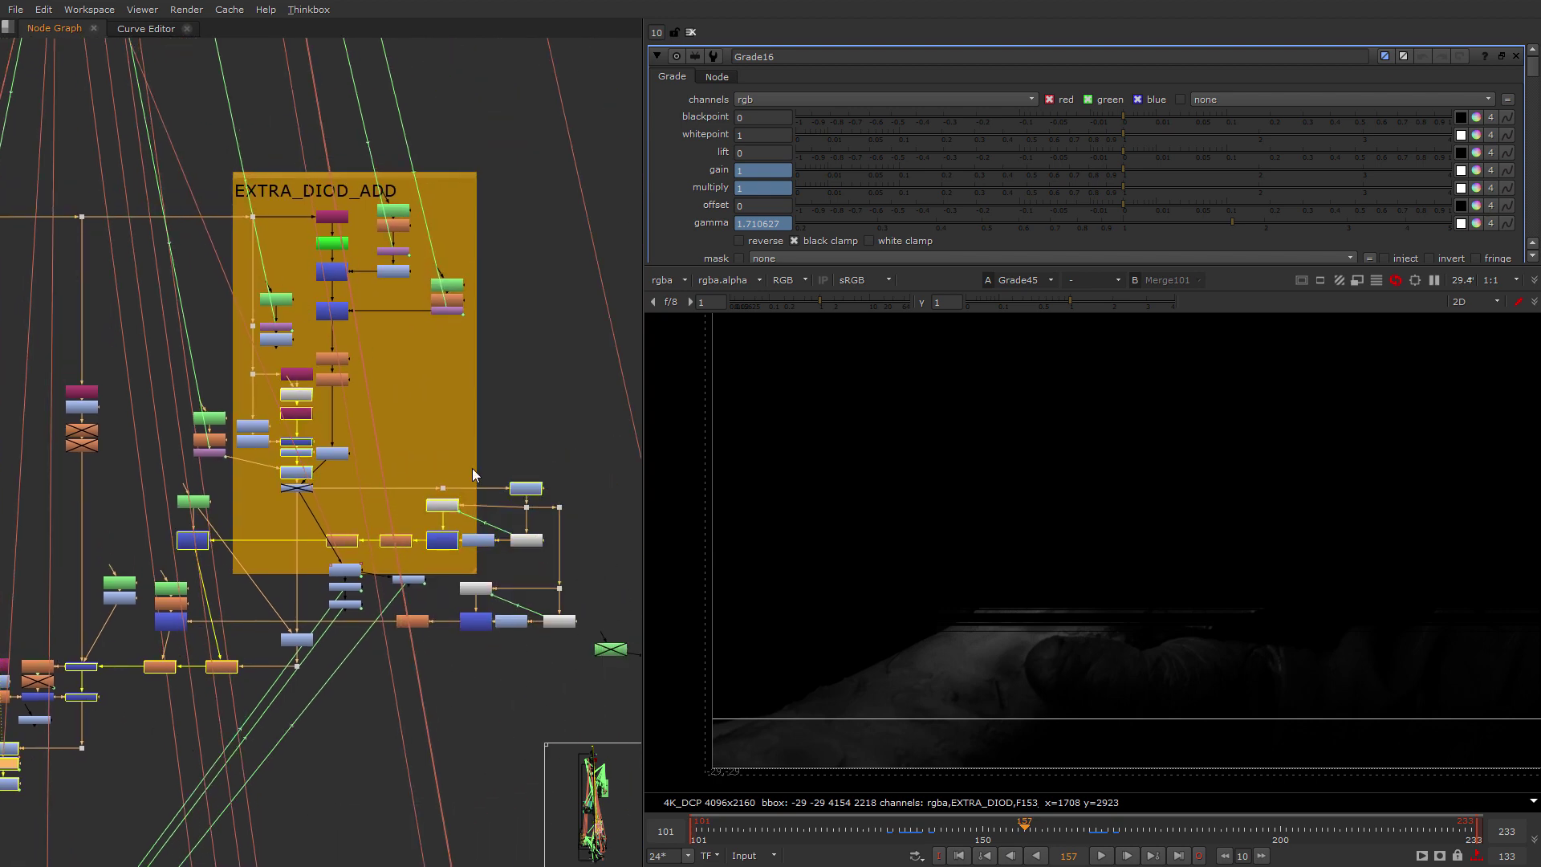
middle_click_drag(482, 598, 439, 576)
scroll(338, 566, "down", 2)
middle_click_drag(337, 566, 467, 481)
left_click(345, 433)
key("2")
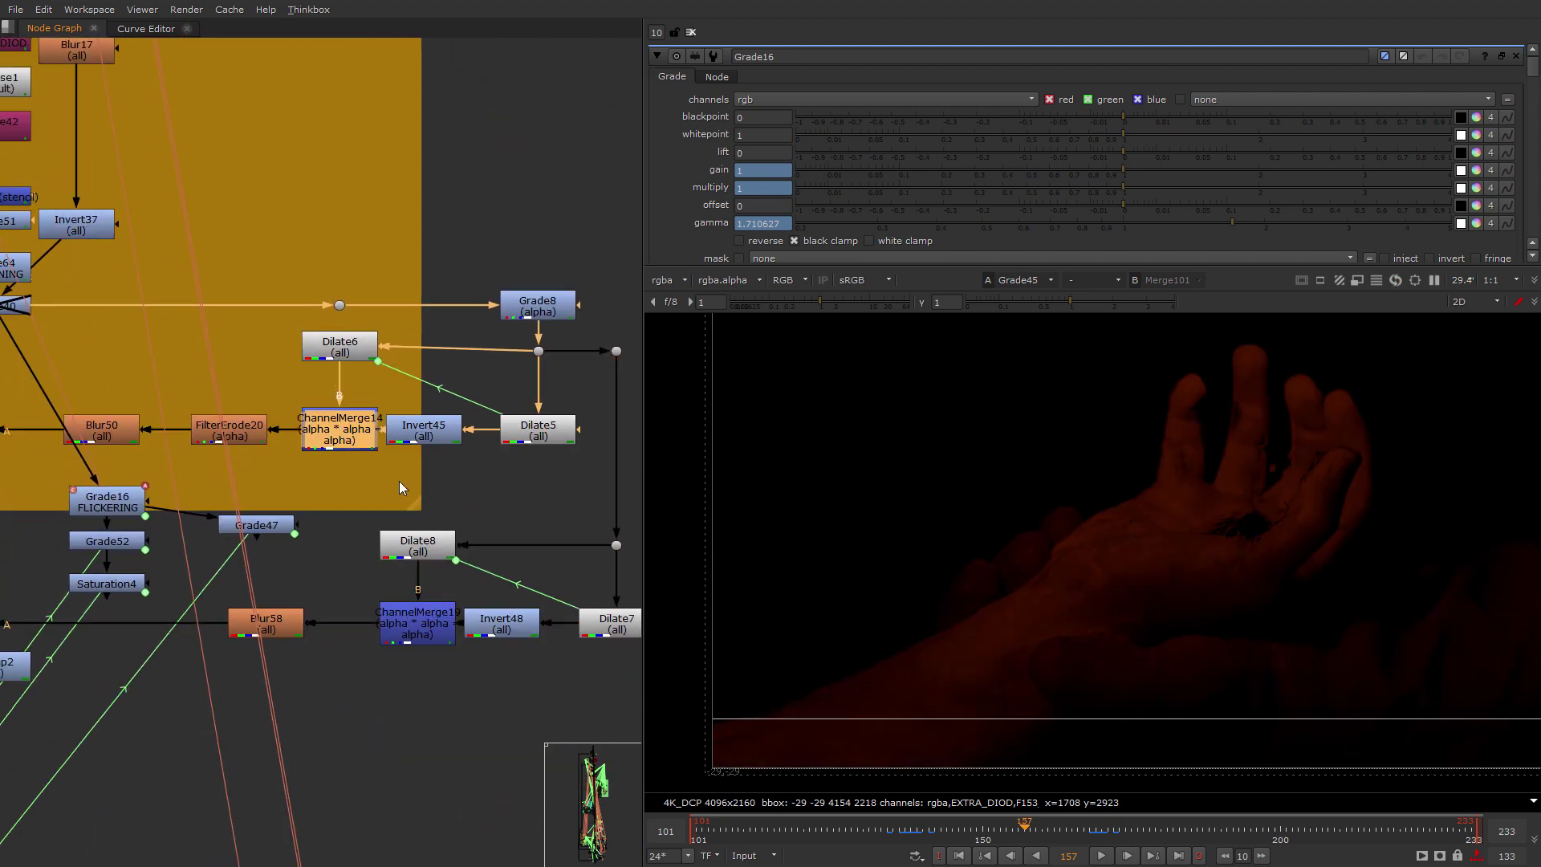
left_click(398, 481)
key("a")
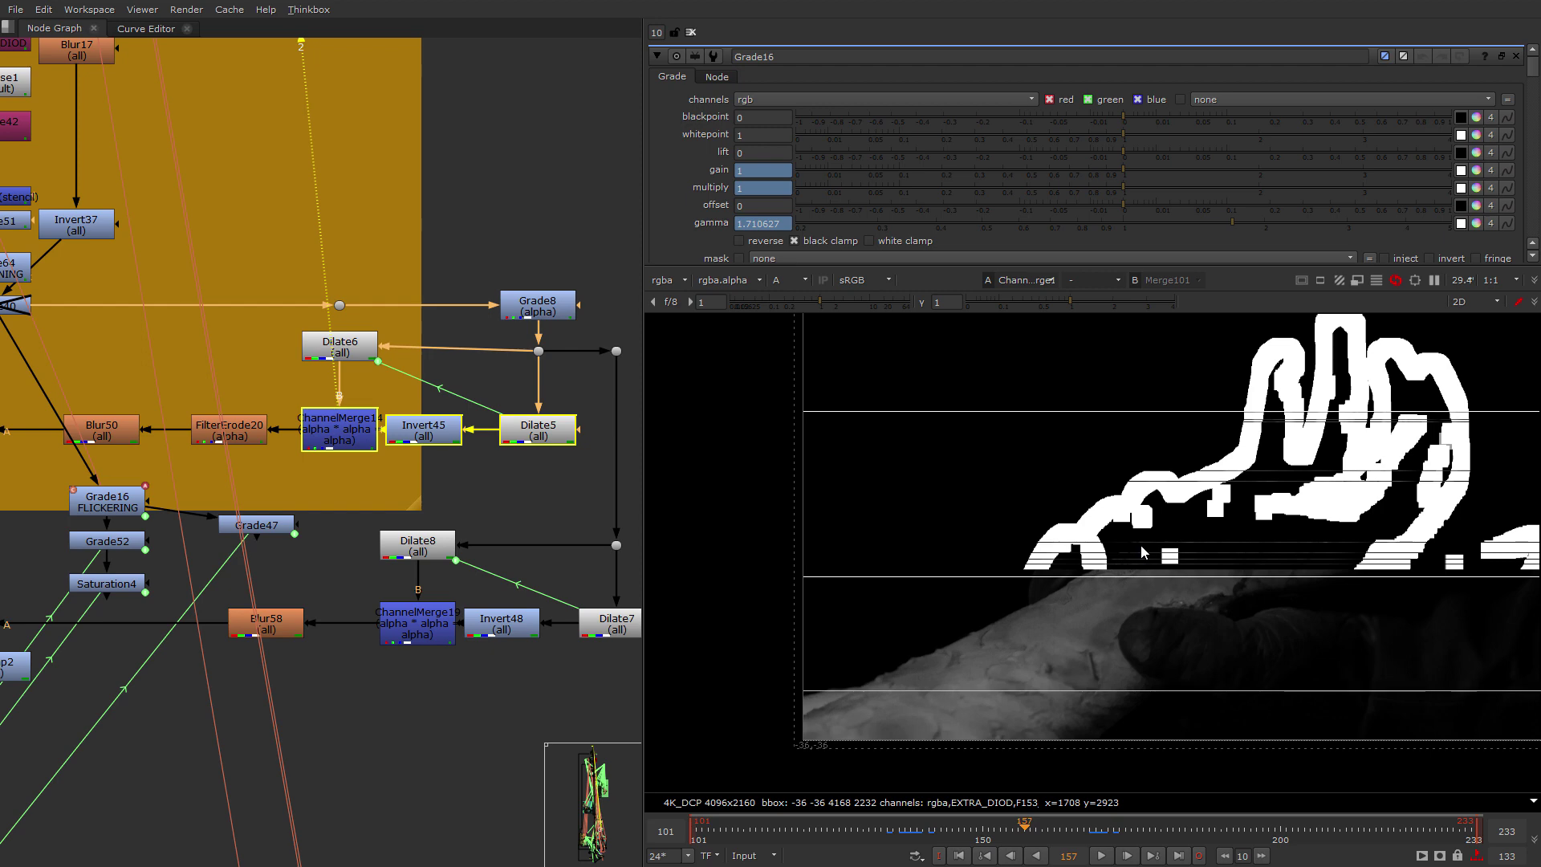
View the ChannelMerge19 alpha and examine the Dilate7, Invert48 and Dilate8 nodes that build the outline matte.
scroll(342, 481, "down", 1)
middle_click_drag(342, 482, 432, 433)
left_click(494, 552)
key("2")
middle_click_drag(277, 583, 378, 601)
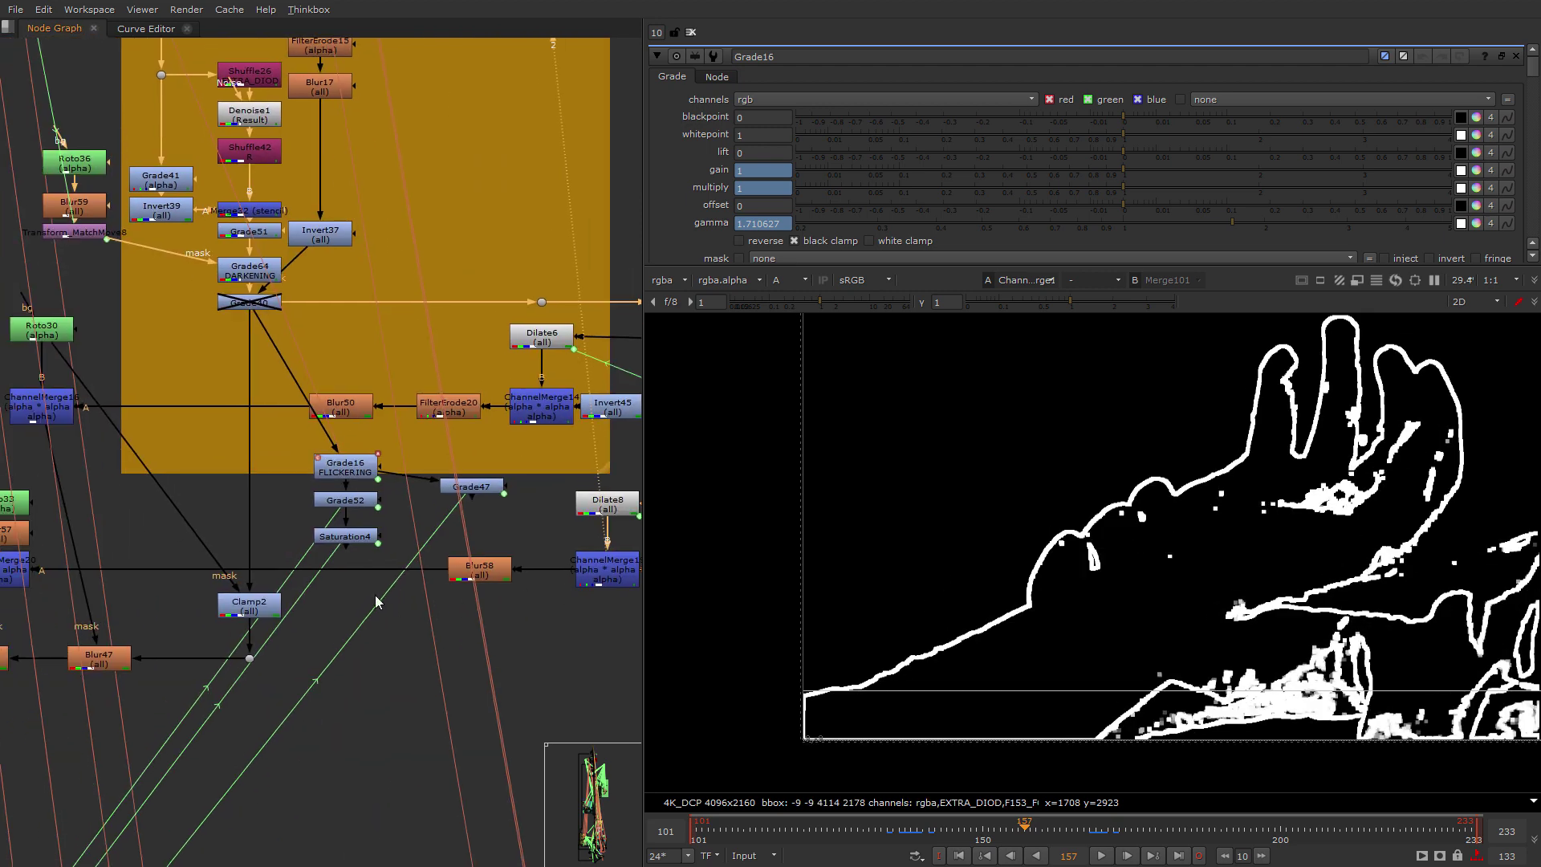
scroll(366, 592, "up", 2)
scroll(224, 616, "down", 3)
middle_click_drag(153, 637, 103, 651)
scroll(239, 639, "up", 4)
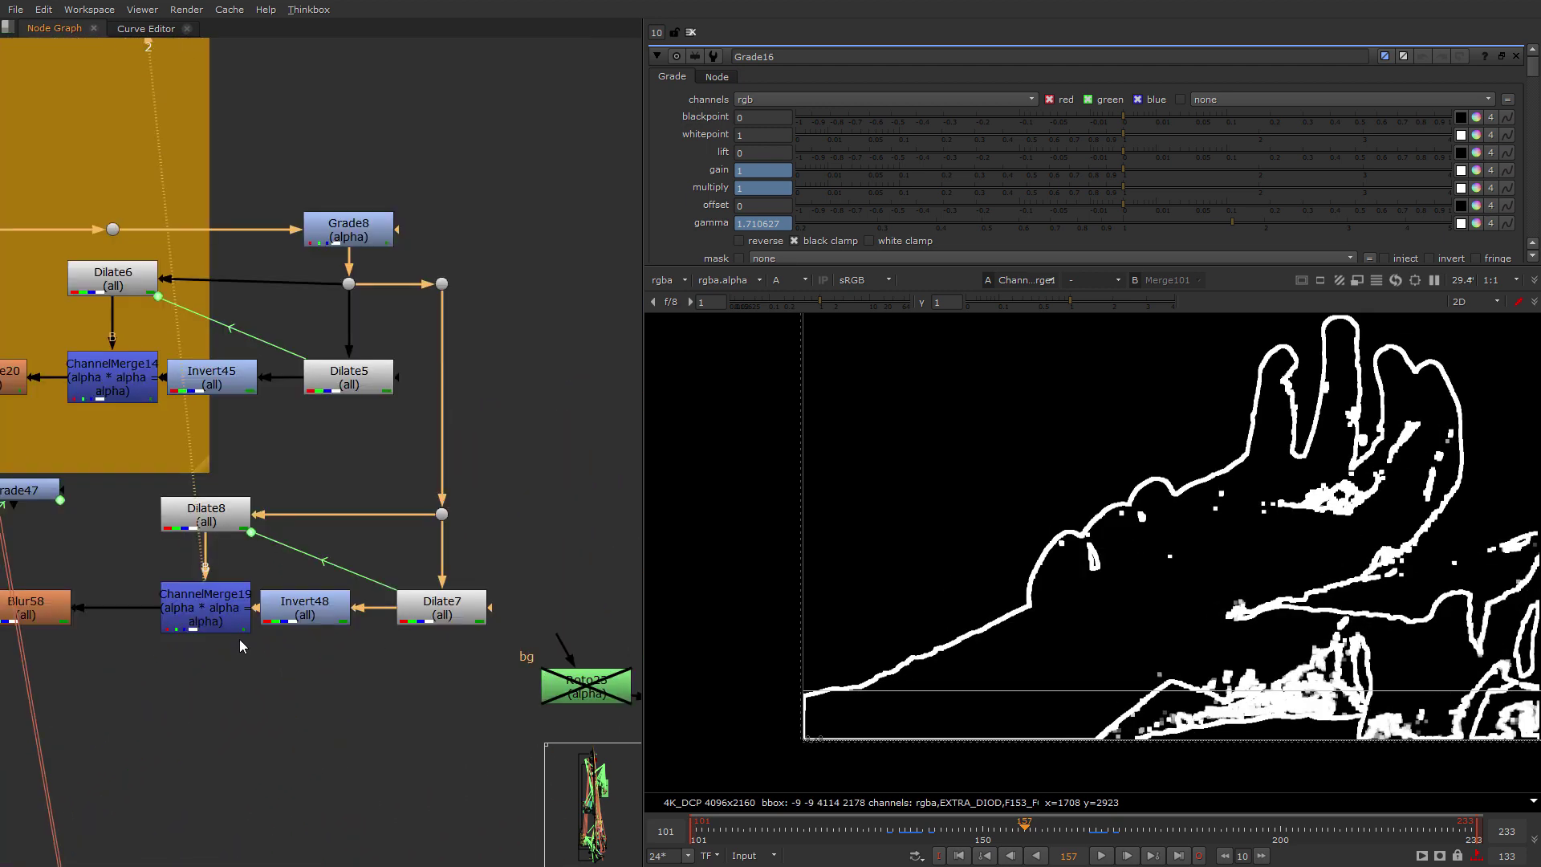
middle_click_drag(240, 639, 349, 616)
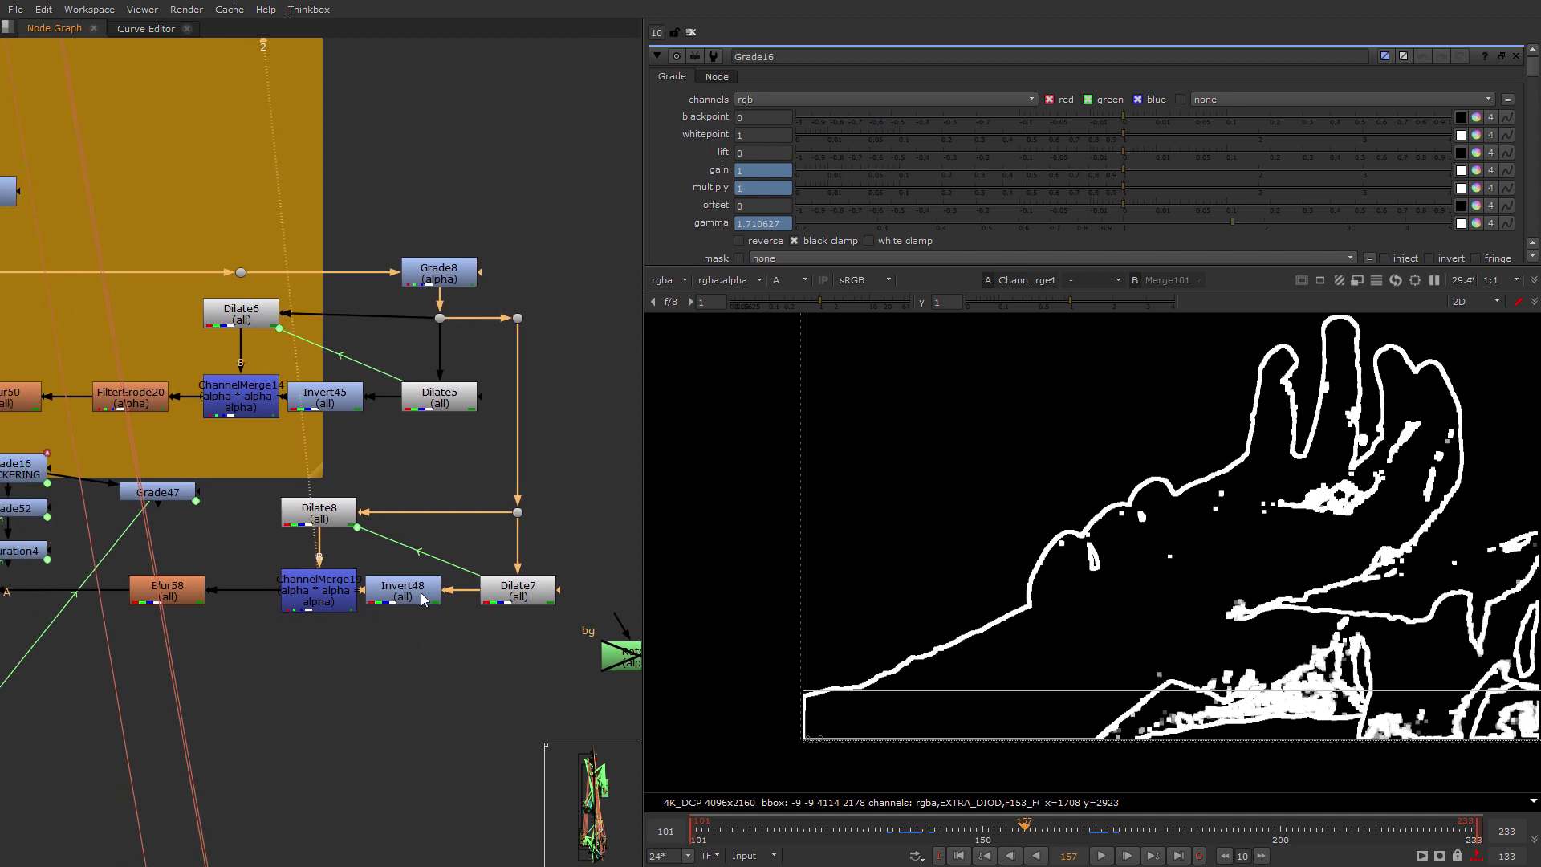
View the ChannelMerge20 mask and the Blur56 output it controls, examining the arm in the viewer.
scroll(137, 679, "down", 3)
middle_click_drag(137, 679, 472, 626)
scroll(231, 592, "up", 2)
middle_click_drag(231, 592, 353, 530)
scroll(207, 531, "up", 3)
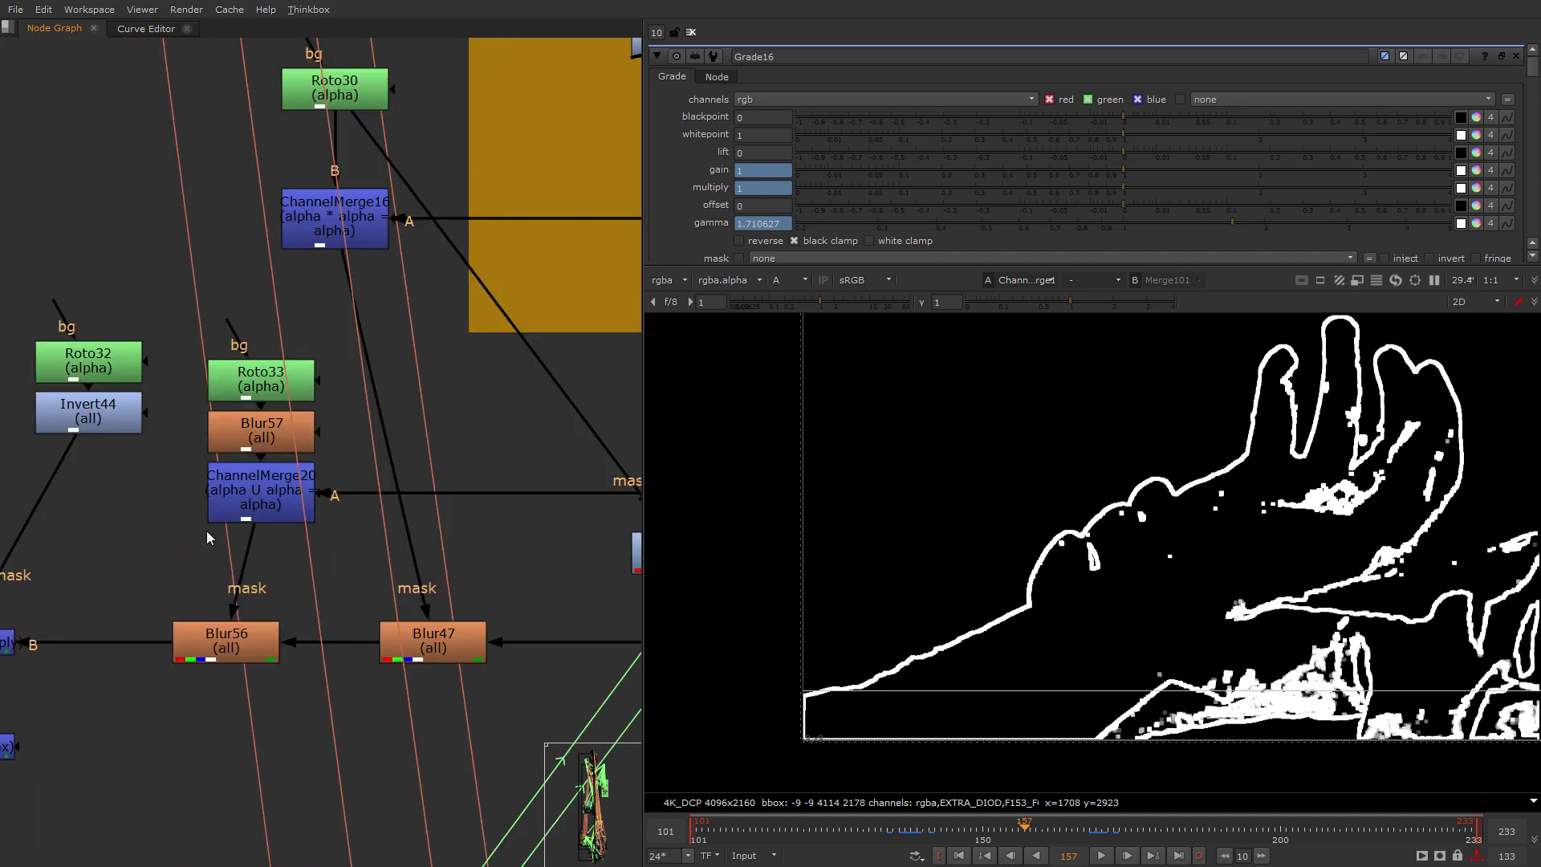
left_click(276, 514)
key("2")
left_click(251, 634)
key("1")
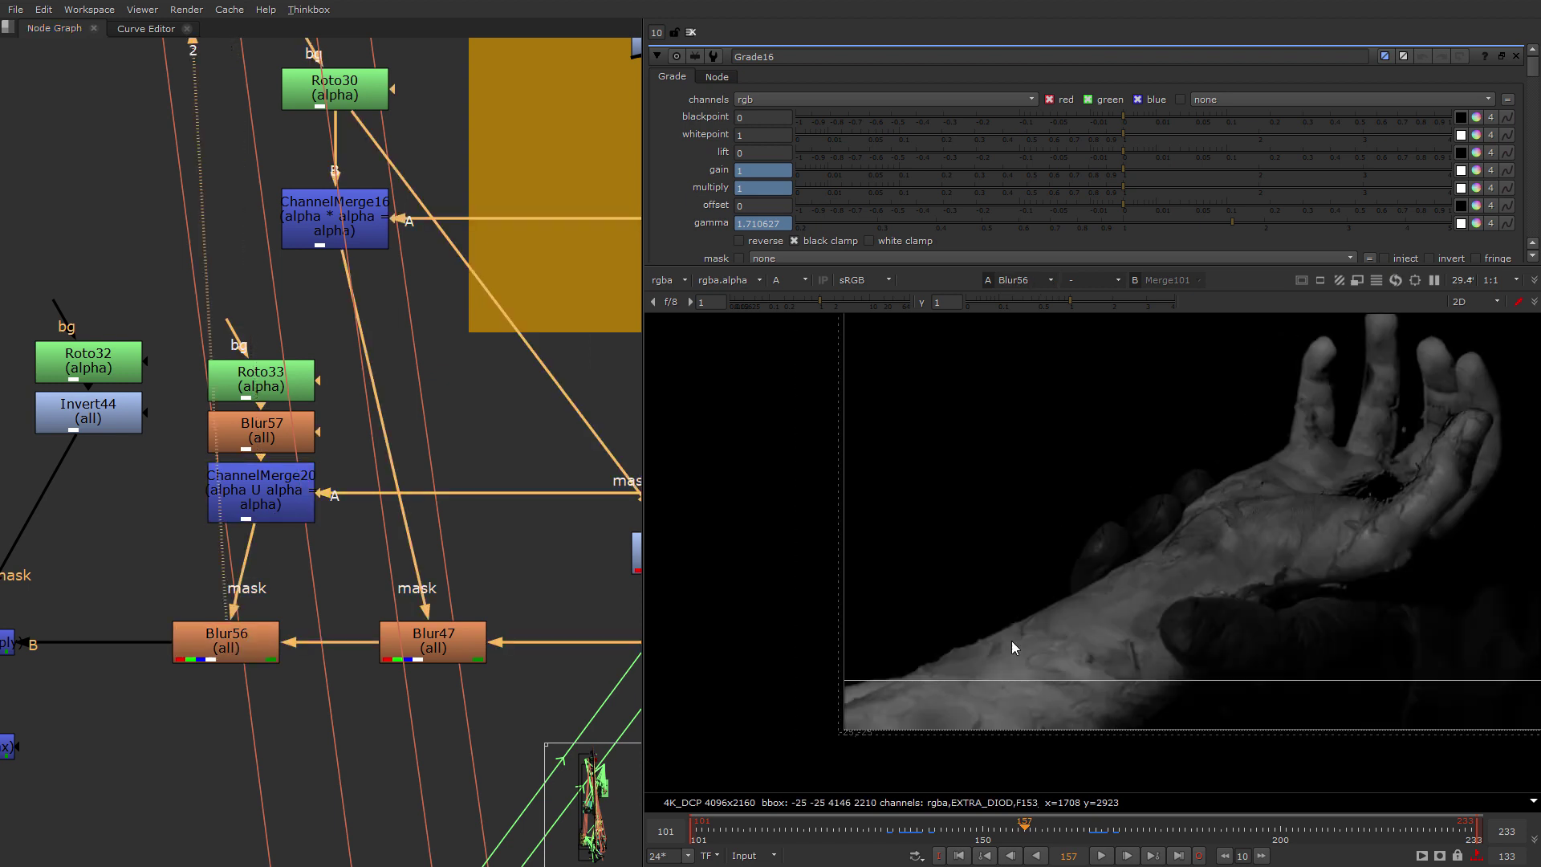
scroll(1098, 582, "up", 2)
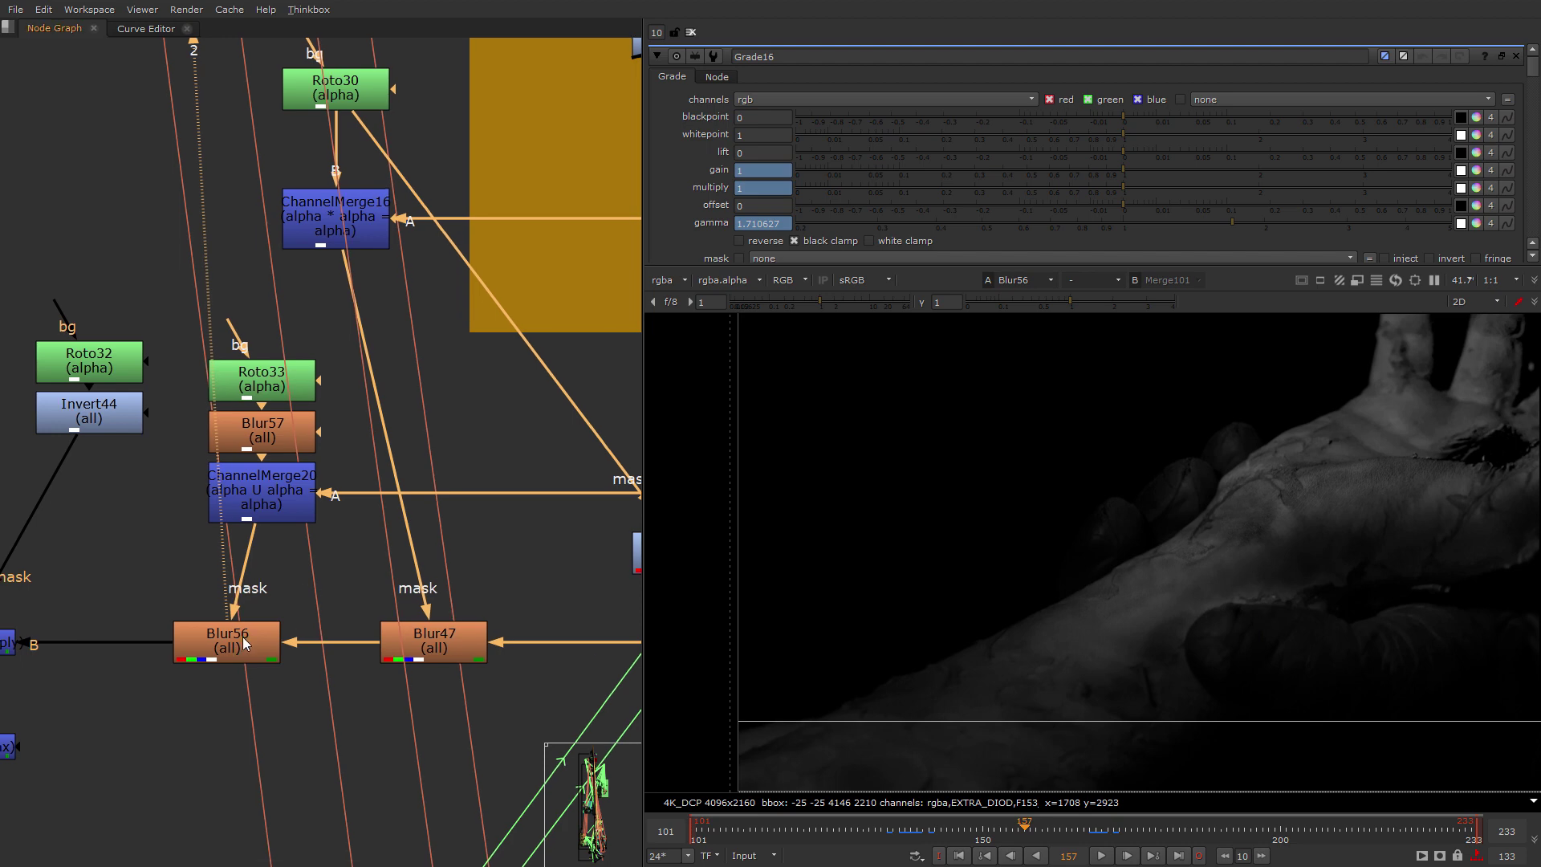
Show the output of the merge that receives the Blur56 result and the inverted Roto32 mask.
middle_click_drag(257, 664, 339, 590)
mouse_move(422, 616)
middle_mouse_down()
mouse_move(268, 654)
mouse_move(430, 629)
middle_mouse_up()
scroll(257, 641, "down", 3)
scroll(413, 614, "down", 1)
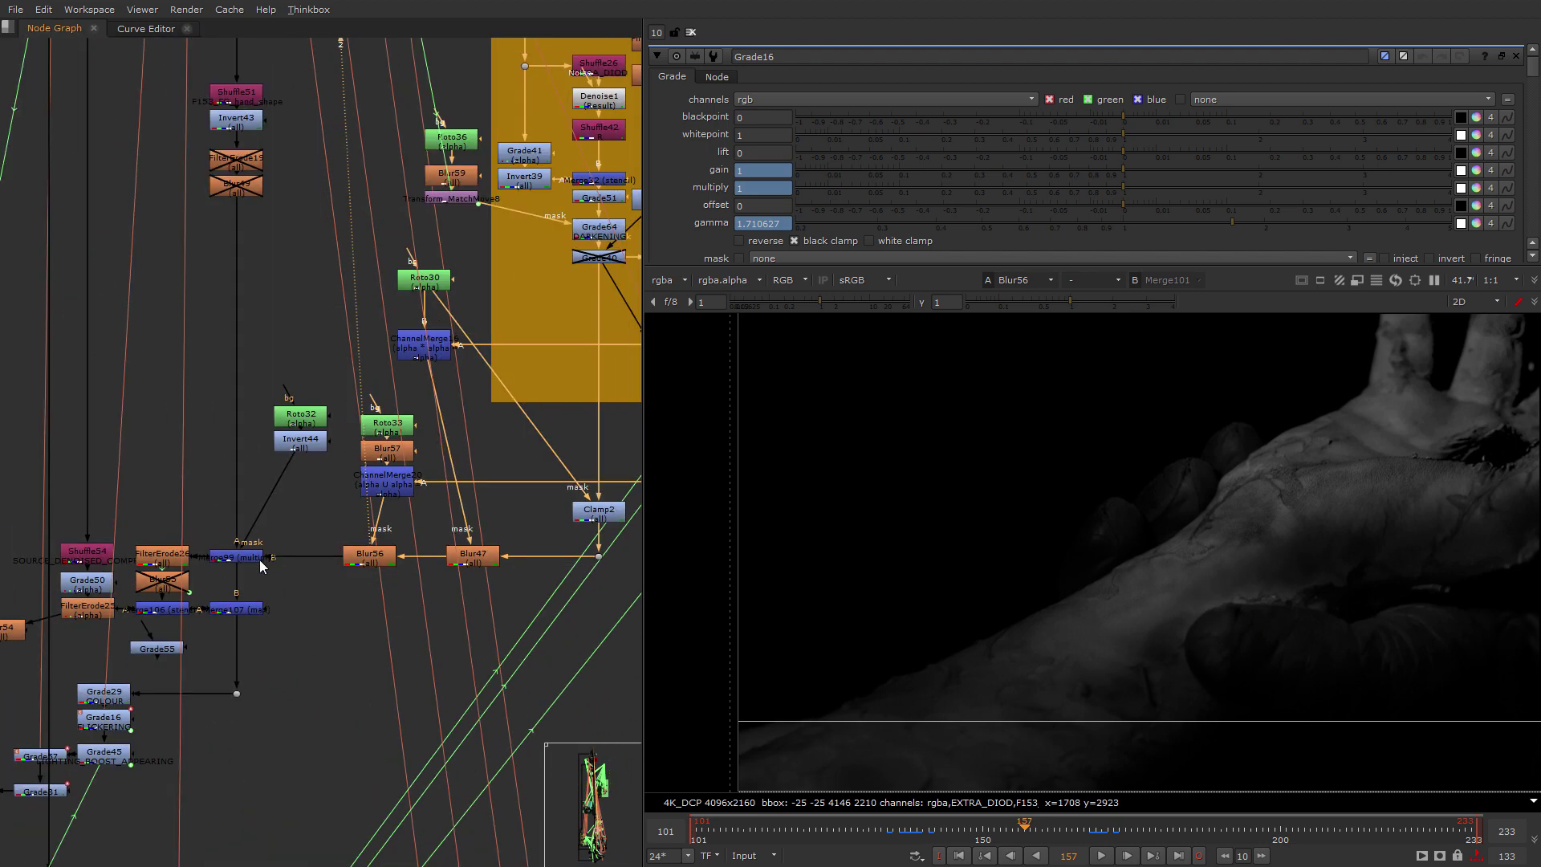
left_click(255, 558)
key("1")
View the Grade81 output at the end of the extra diode branch and examine the red light on the hand.
scroll(261, 562, "down", 3)
middle_click_drag(71, 581, 305, 595)
scroll(311, 594, "up", 3)
left_click(393, 789)
key("2")
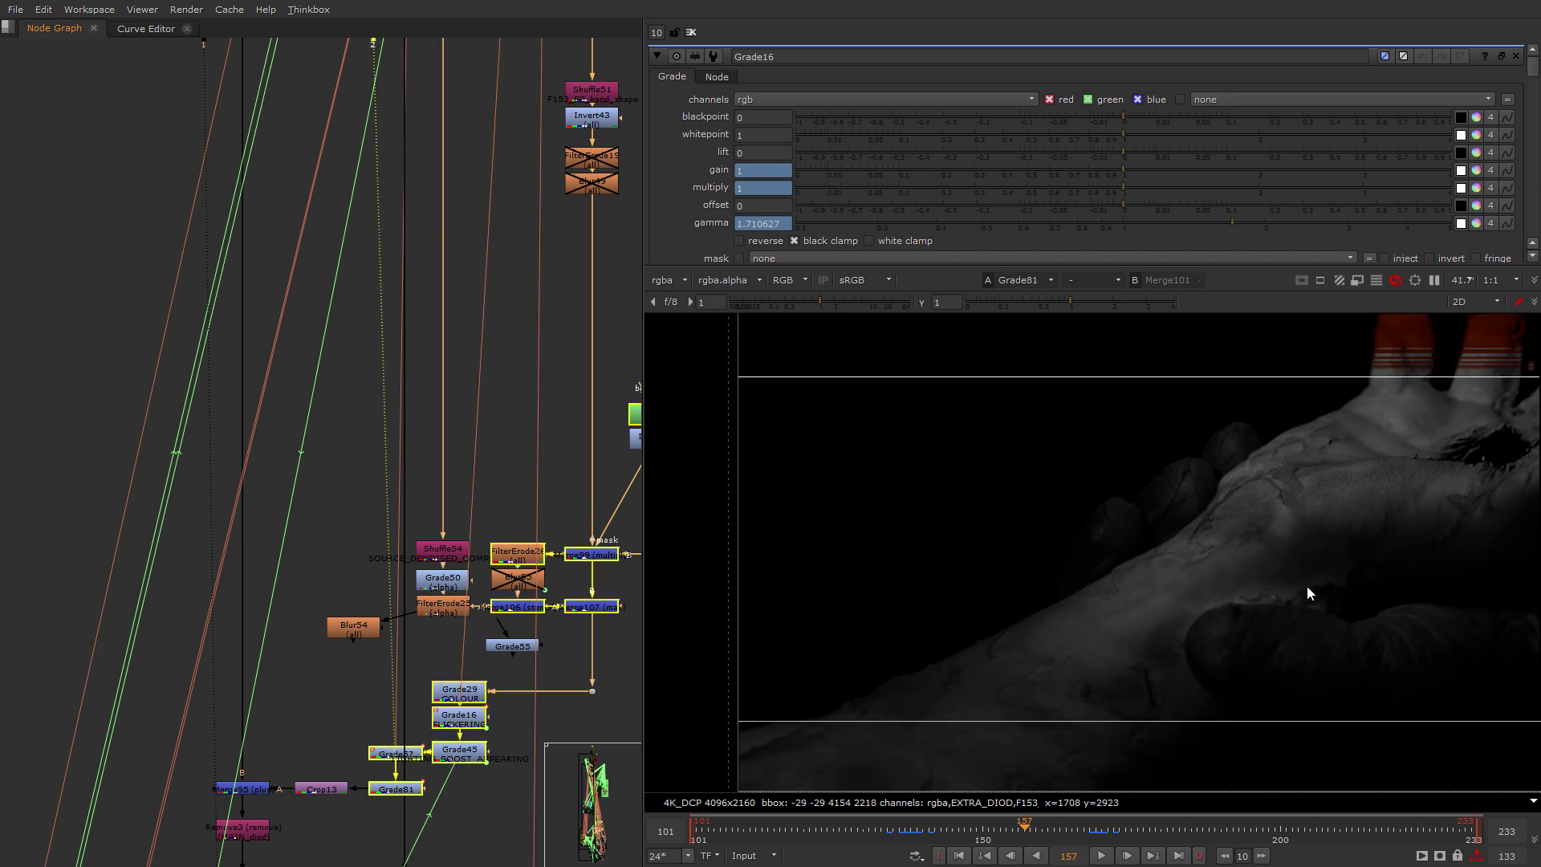
scroll(985, 650, "down", 2)
middle_click_drag(1027, 578, 965, 586)
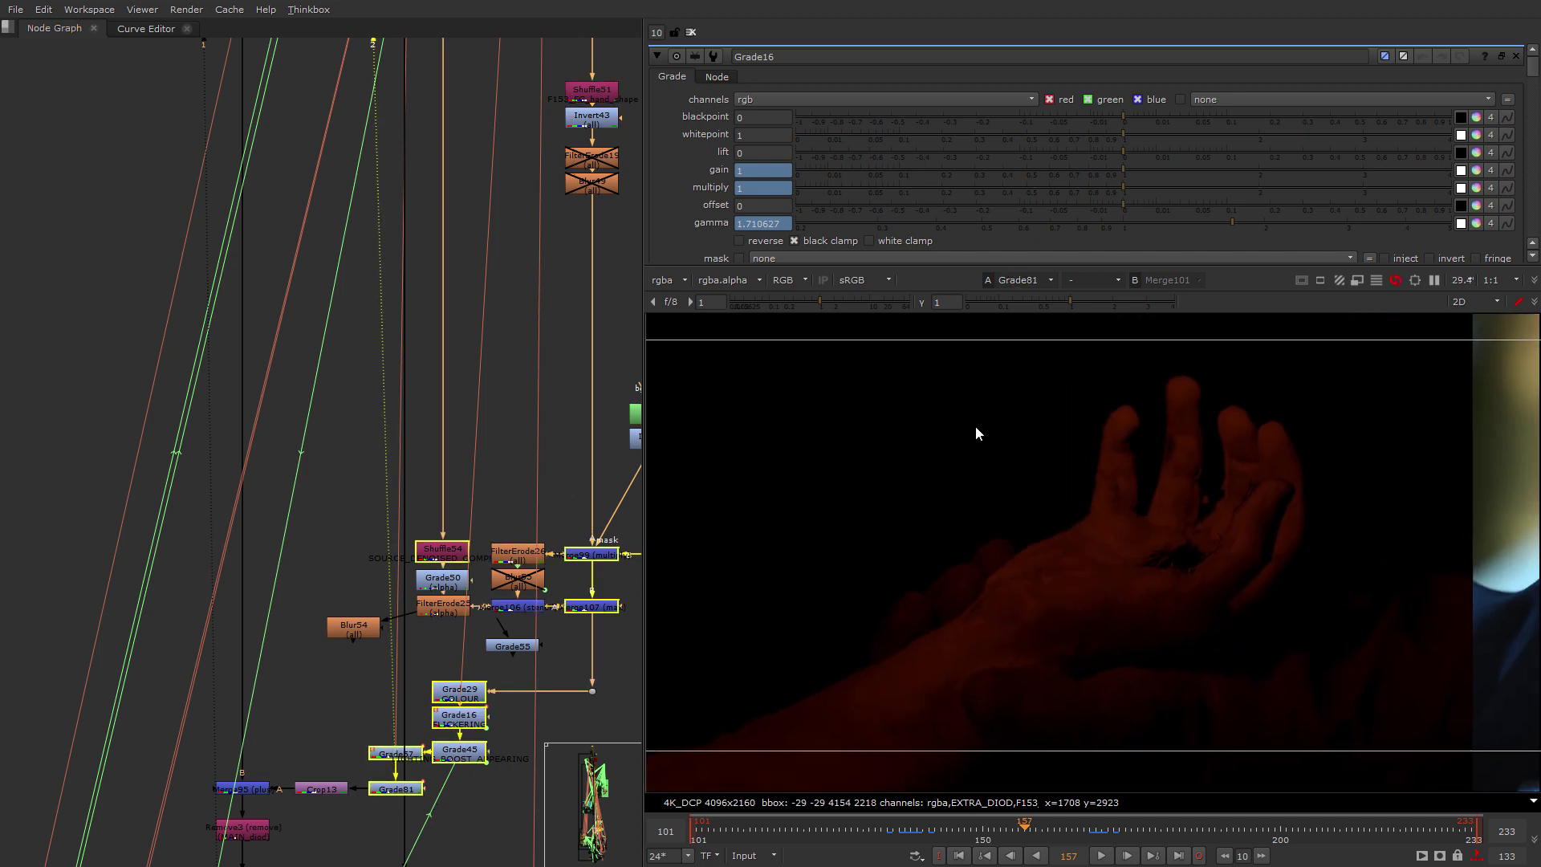
middle_click_drag(291, 611, 327, 495)
scroll(1214, 611, "down", 2)
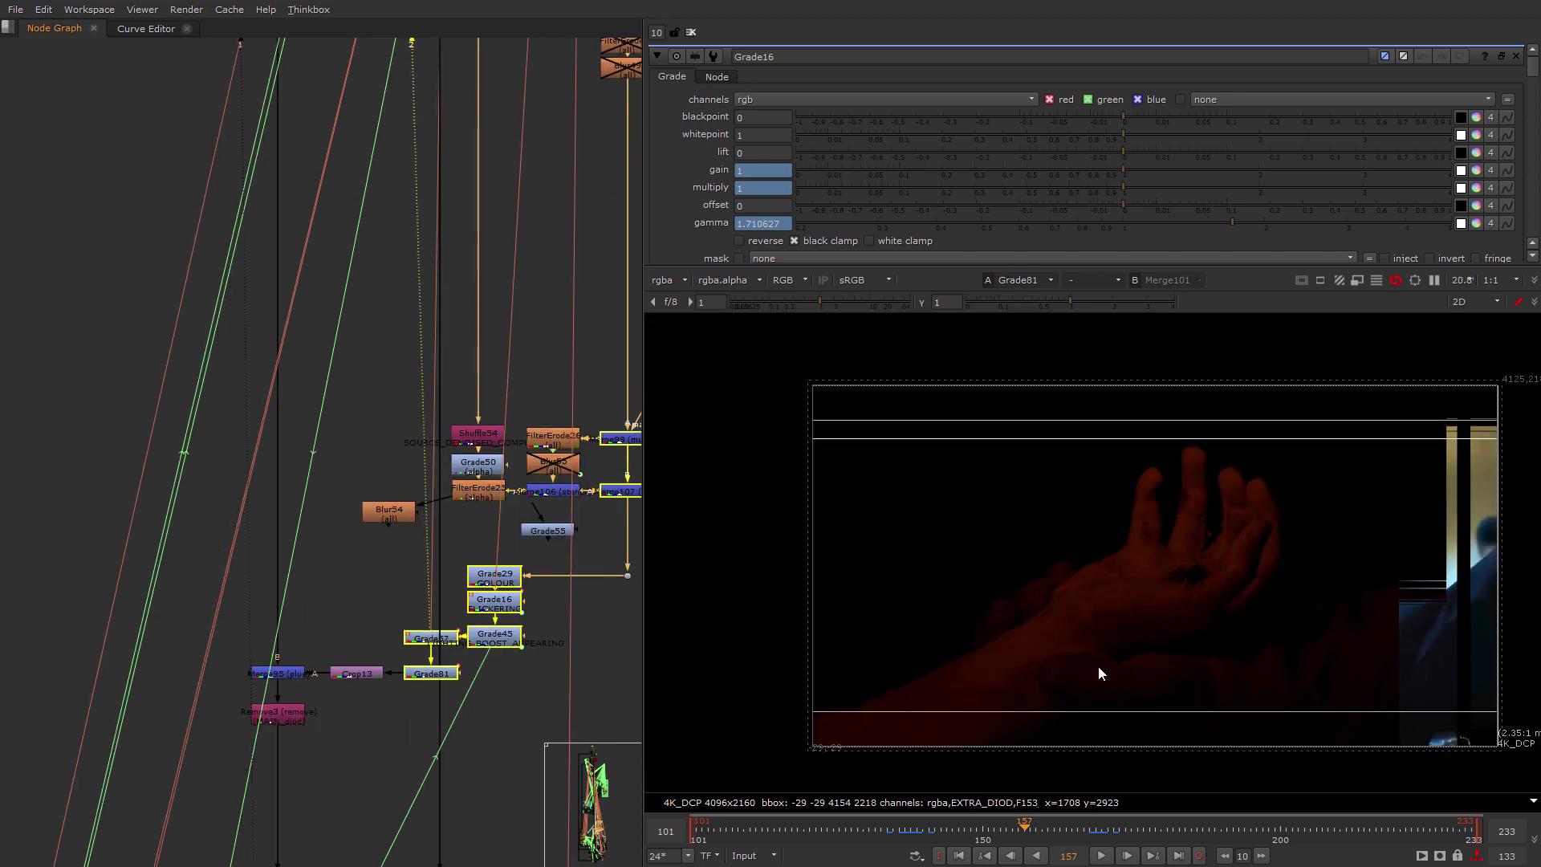
middle_click_drag(1098, 667, 889, 639)
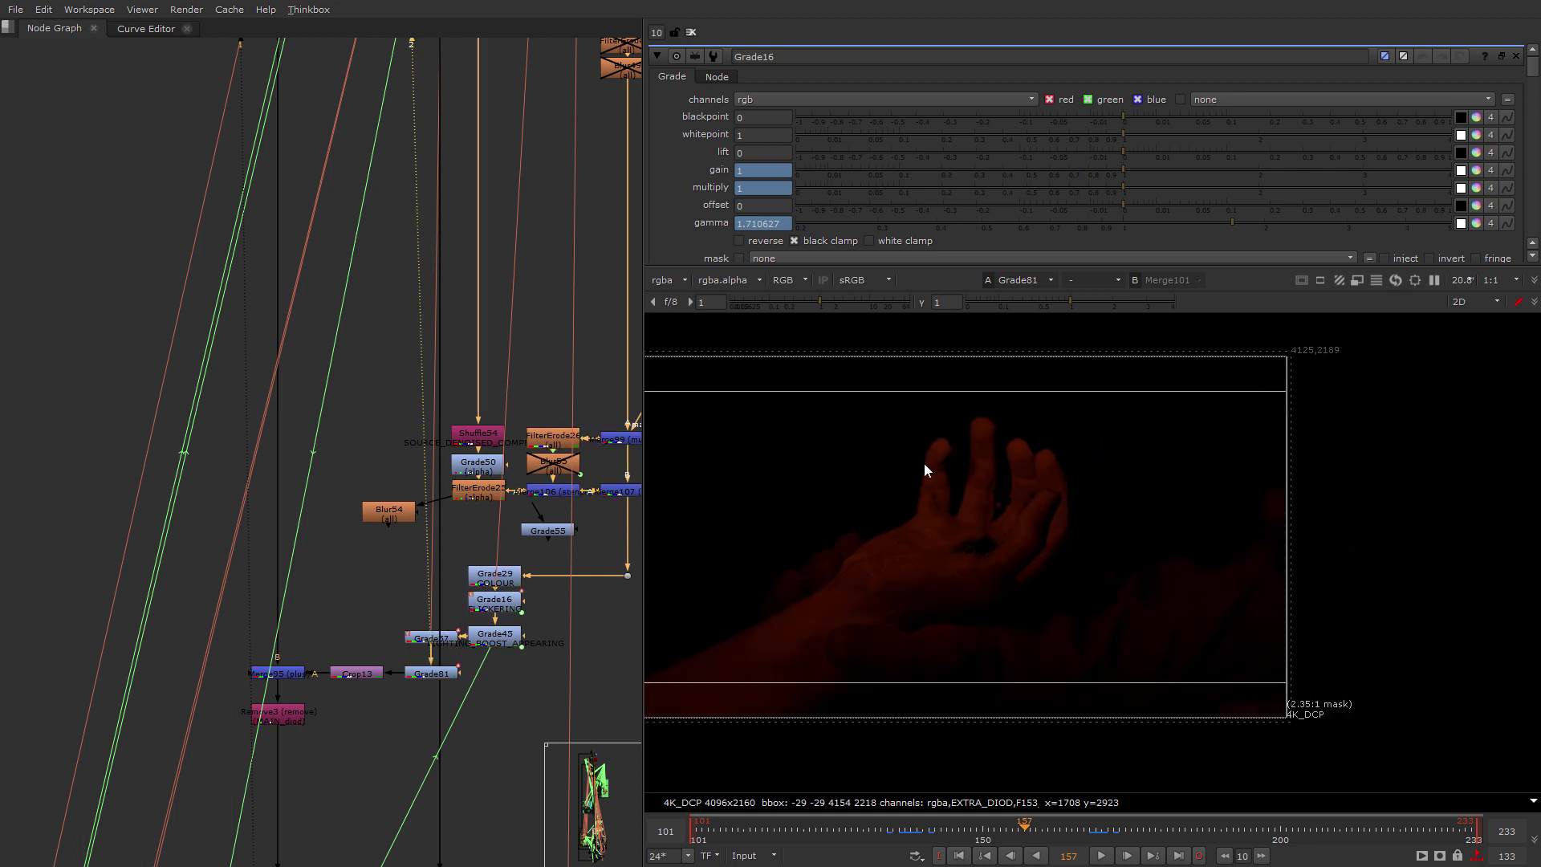
Show the Merge95 plus result that adds the extra diode light over the main comp.
scroll(297, 737, "up", 3)
middle_click_drag(296, 737, 403, 715)
left_click_drag(458, 544, 306, 650)
key("1")
middle_click_drag(306, 650, 320, 452)
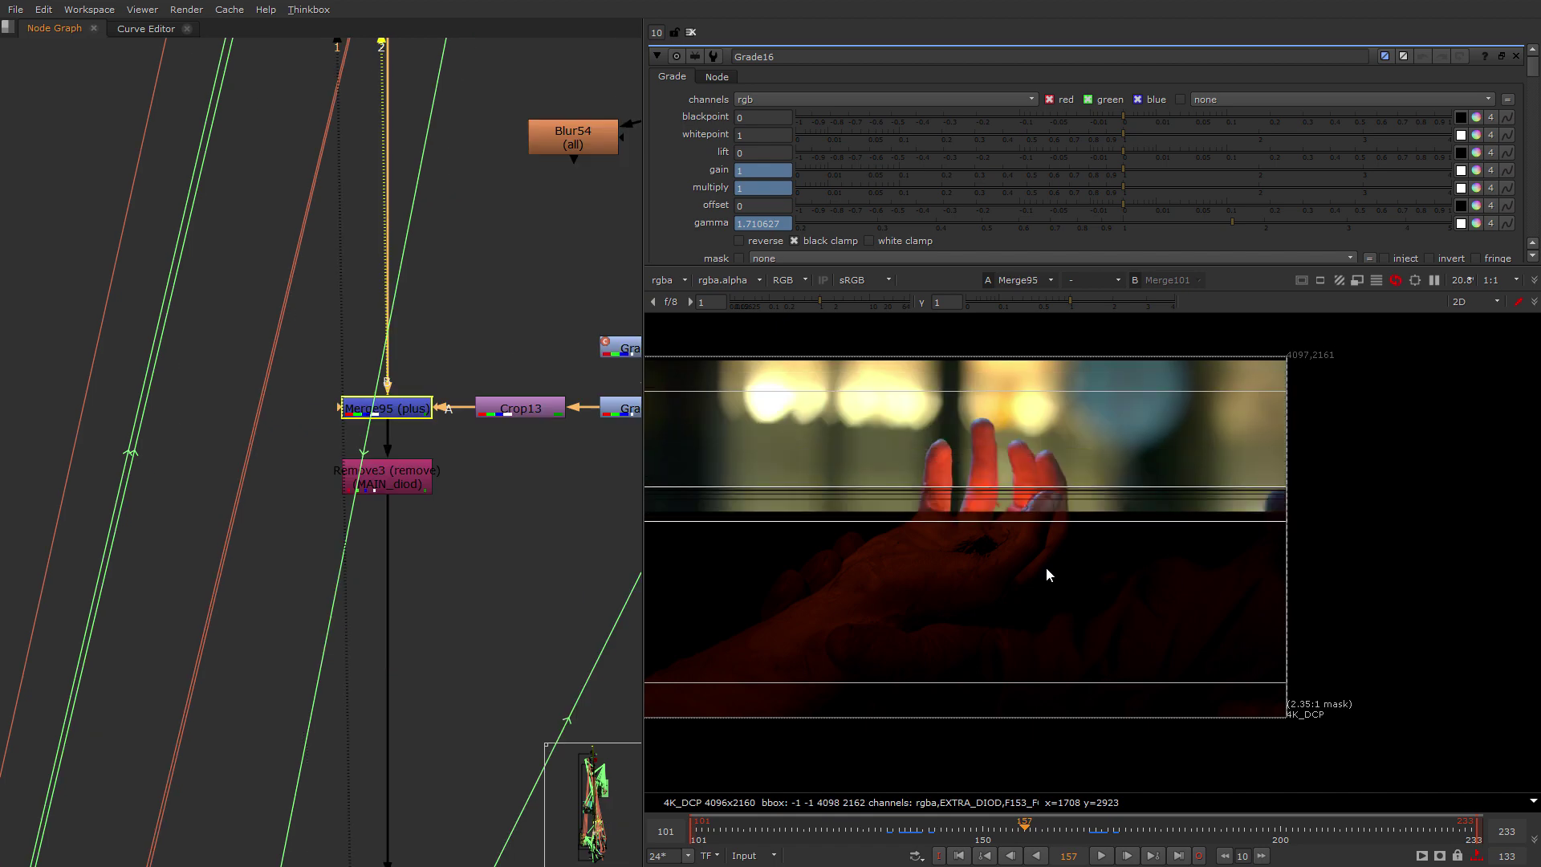
middle_click_drag(876, 641, 970, 616)
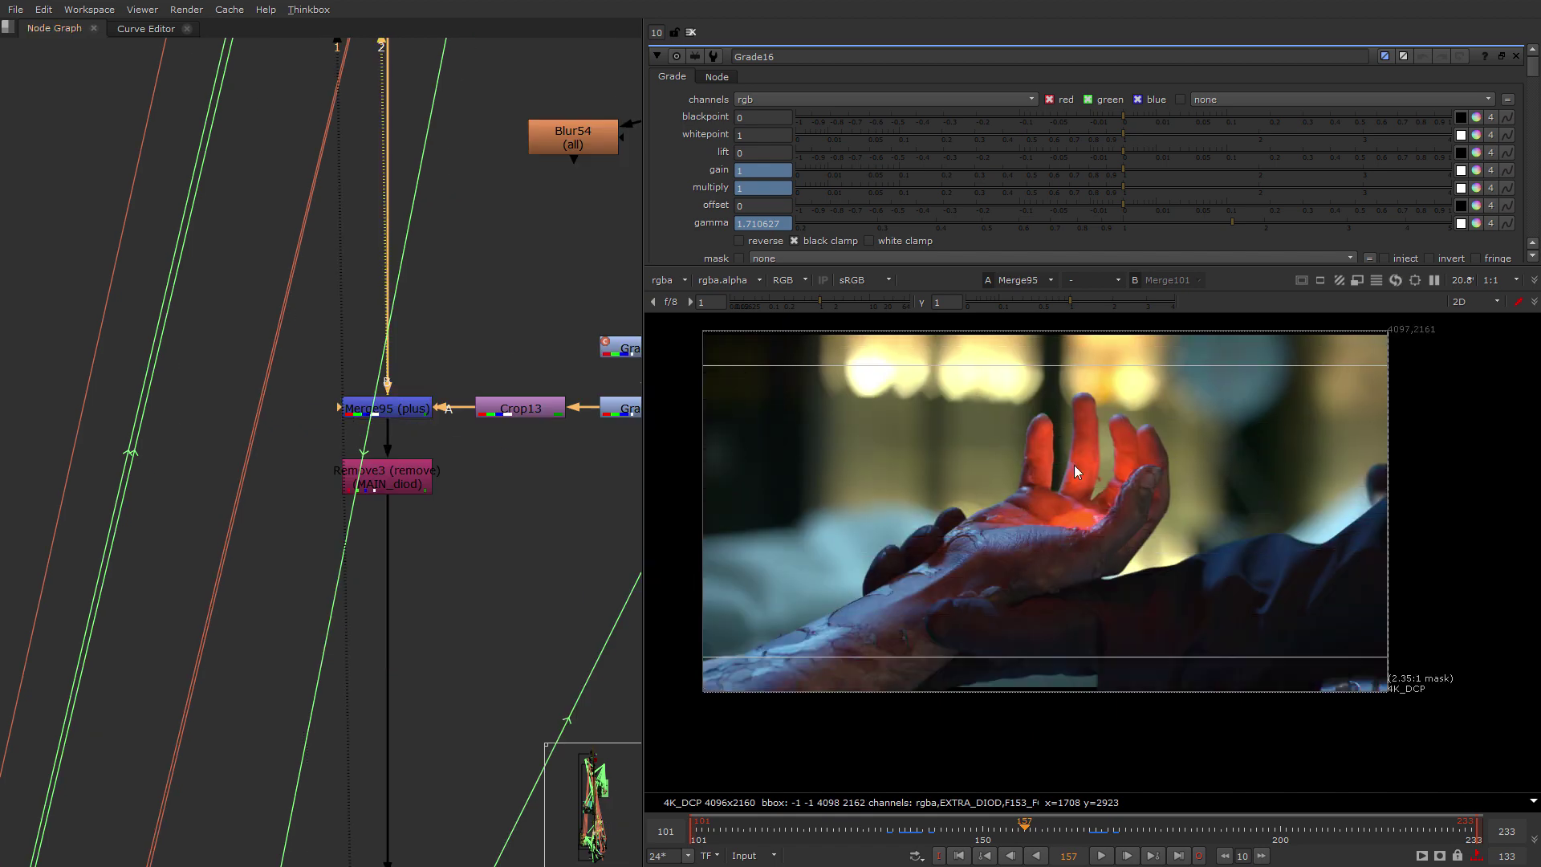
View the Remove3 output that follows Merge95 in the main comp line.
left_click(357, 478)
key("2")
middle_click_drag(440, 615, 497, 257)
scroll(456, 663, "down", 4)
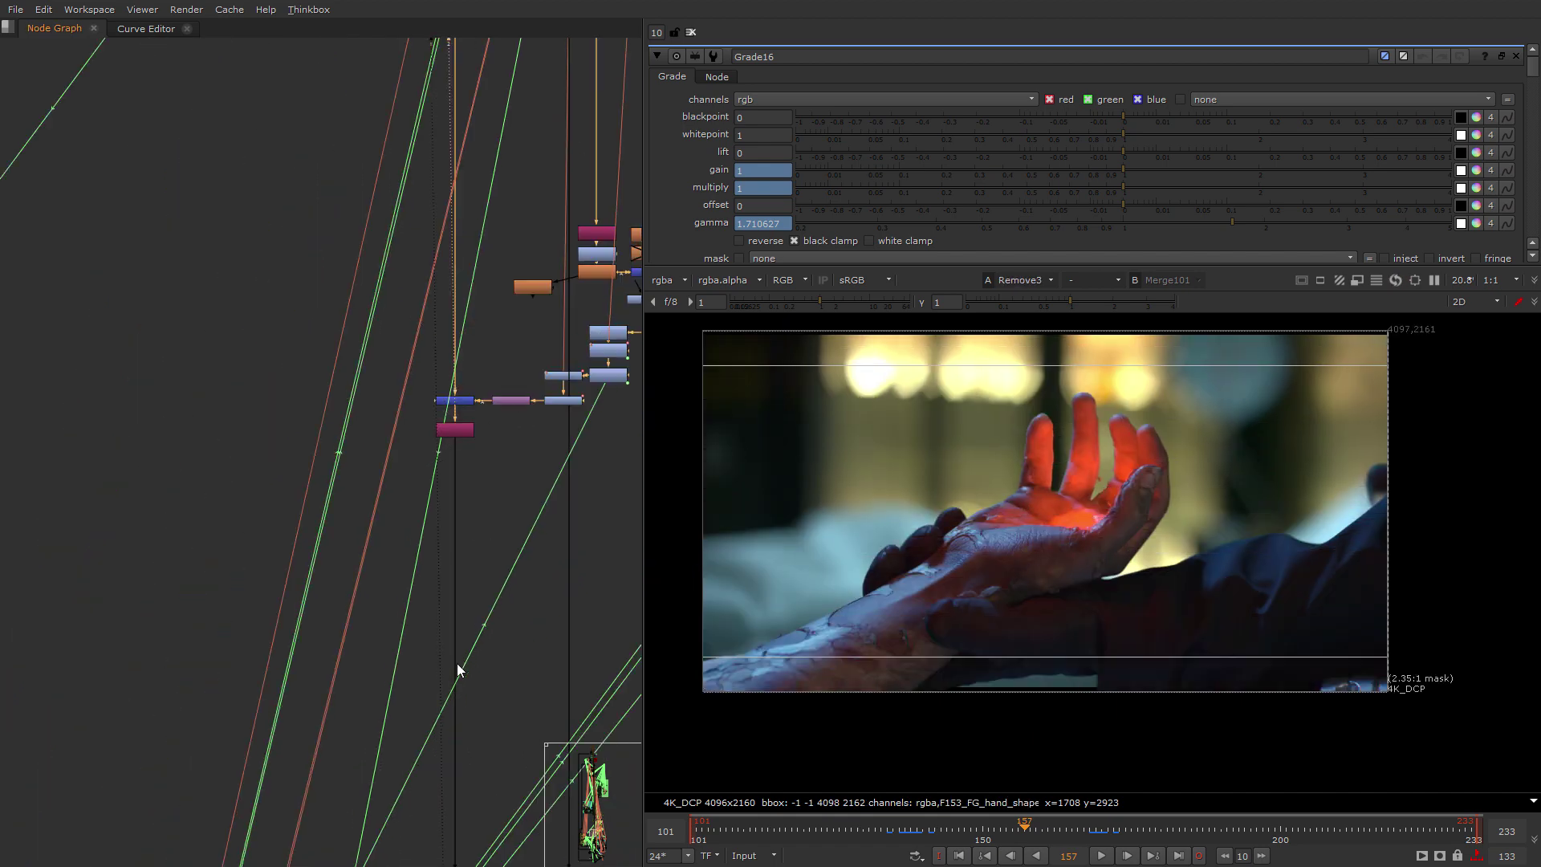
Continue down the main line to the sphere reveal backdrop and compare the Merge19 and Merge91 outputs.
middle_click_drag(456, 663, 409, 241)
scroll(464, 724, "down", 5)
middle_click_drag(464, 725, 421, 530)
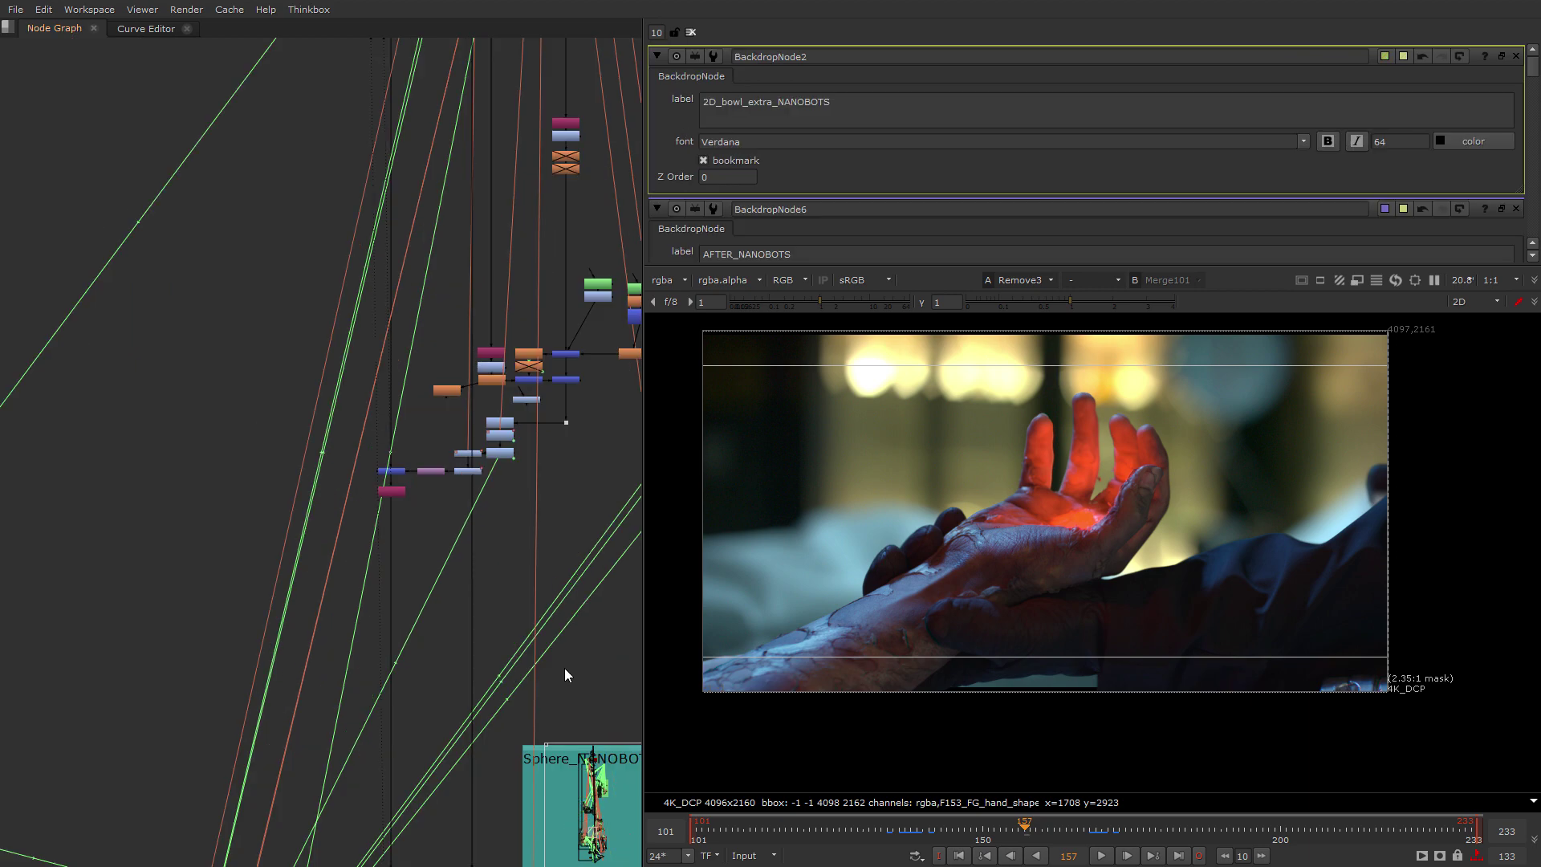
scroll(565, 668, "down", 2)
middle_click_drag(368, 711, 403, 405)
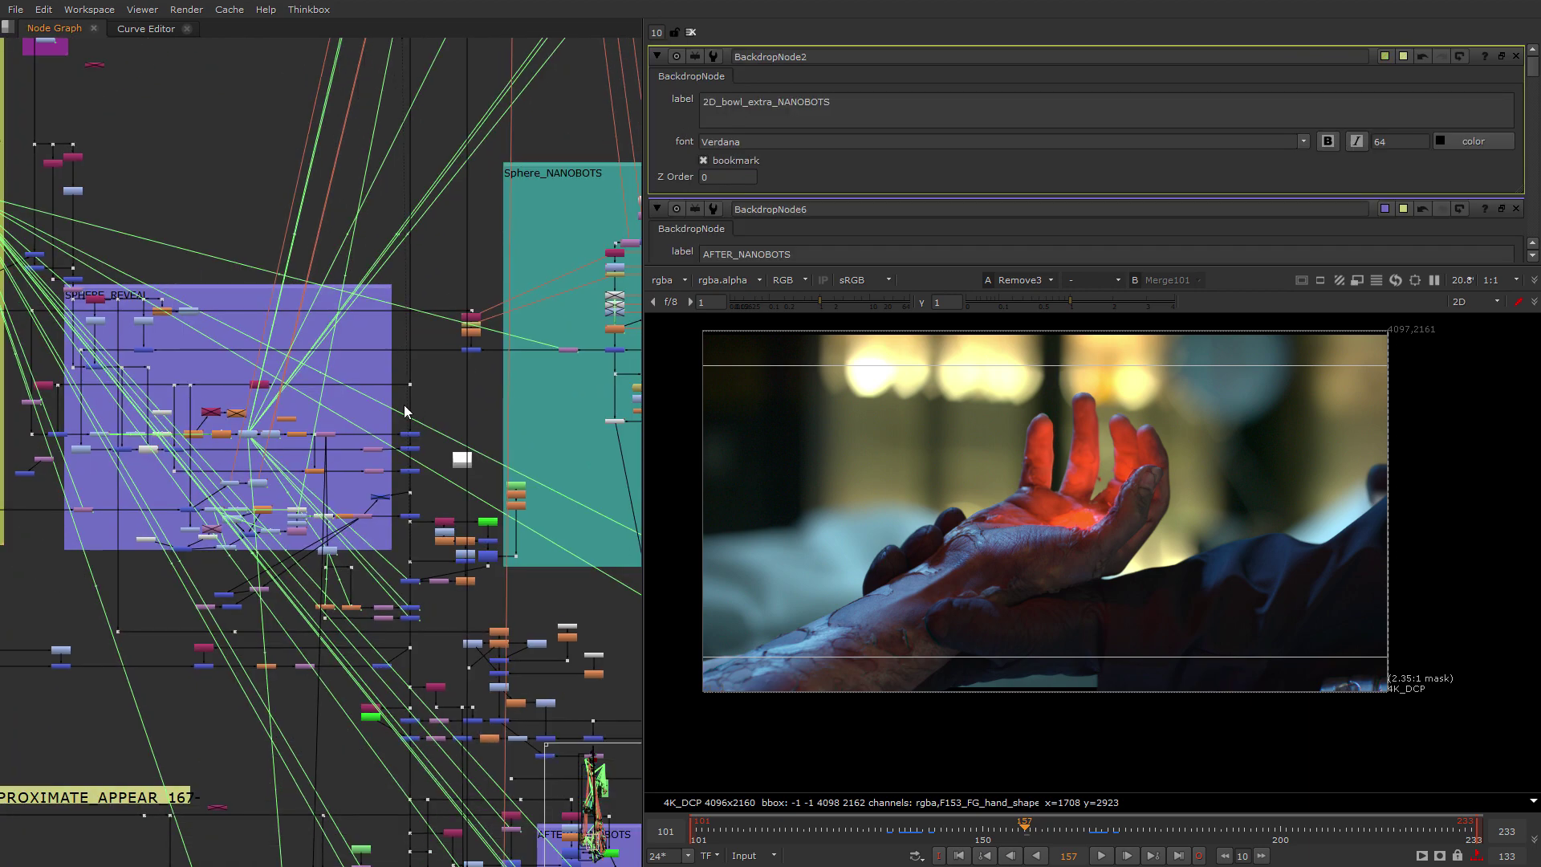
scroll(403, 404, "up", 3)
left_click(463, 404)
left_click_drag(466, 405, 369, 448)
key("1")
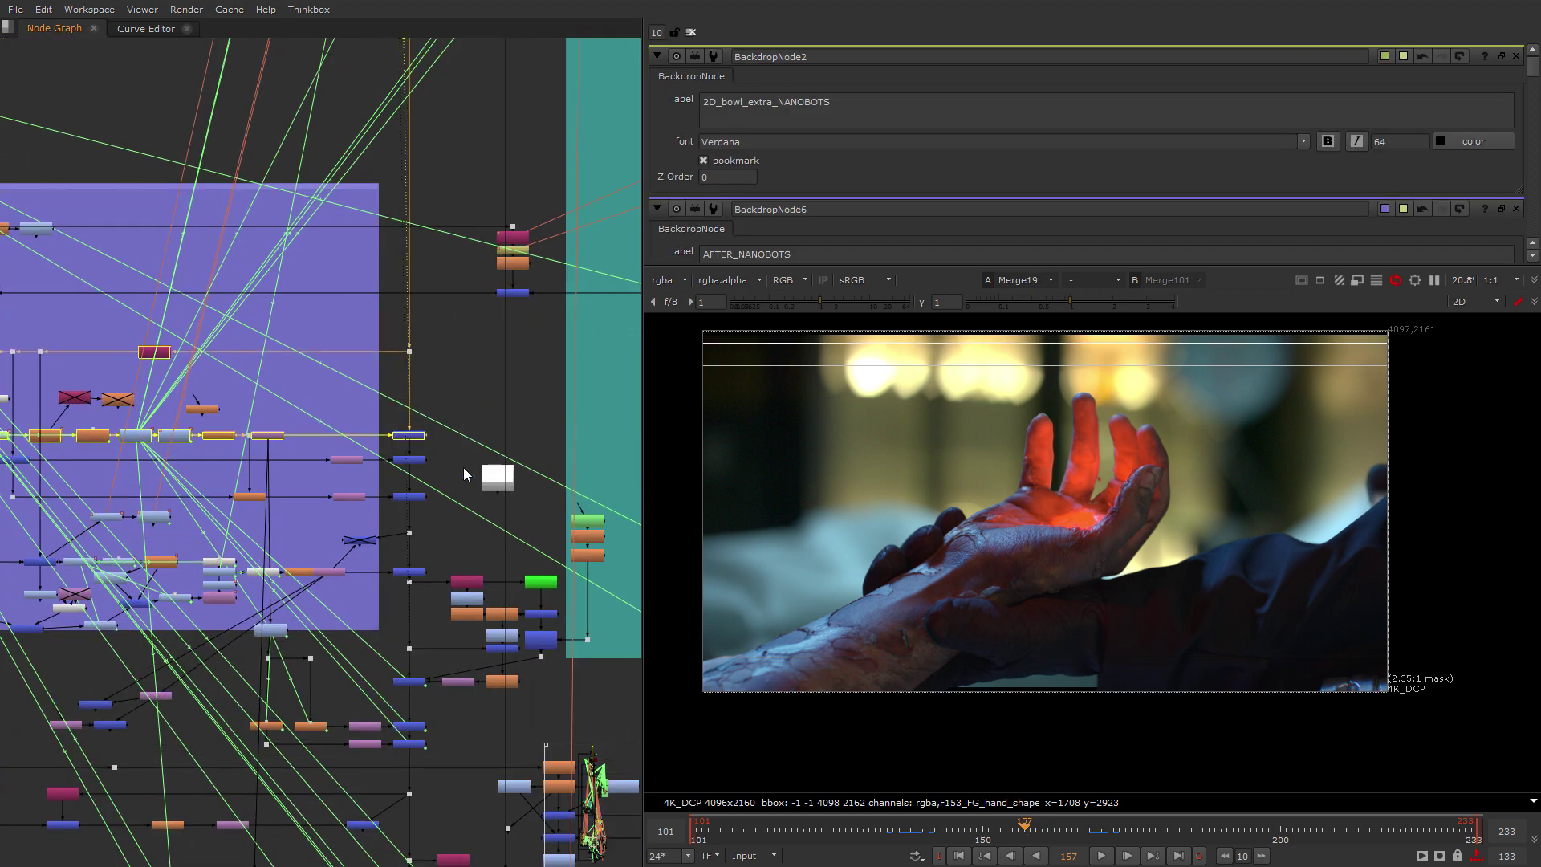
left_click(409, 496)
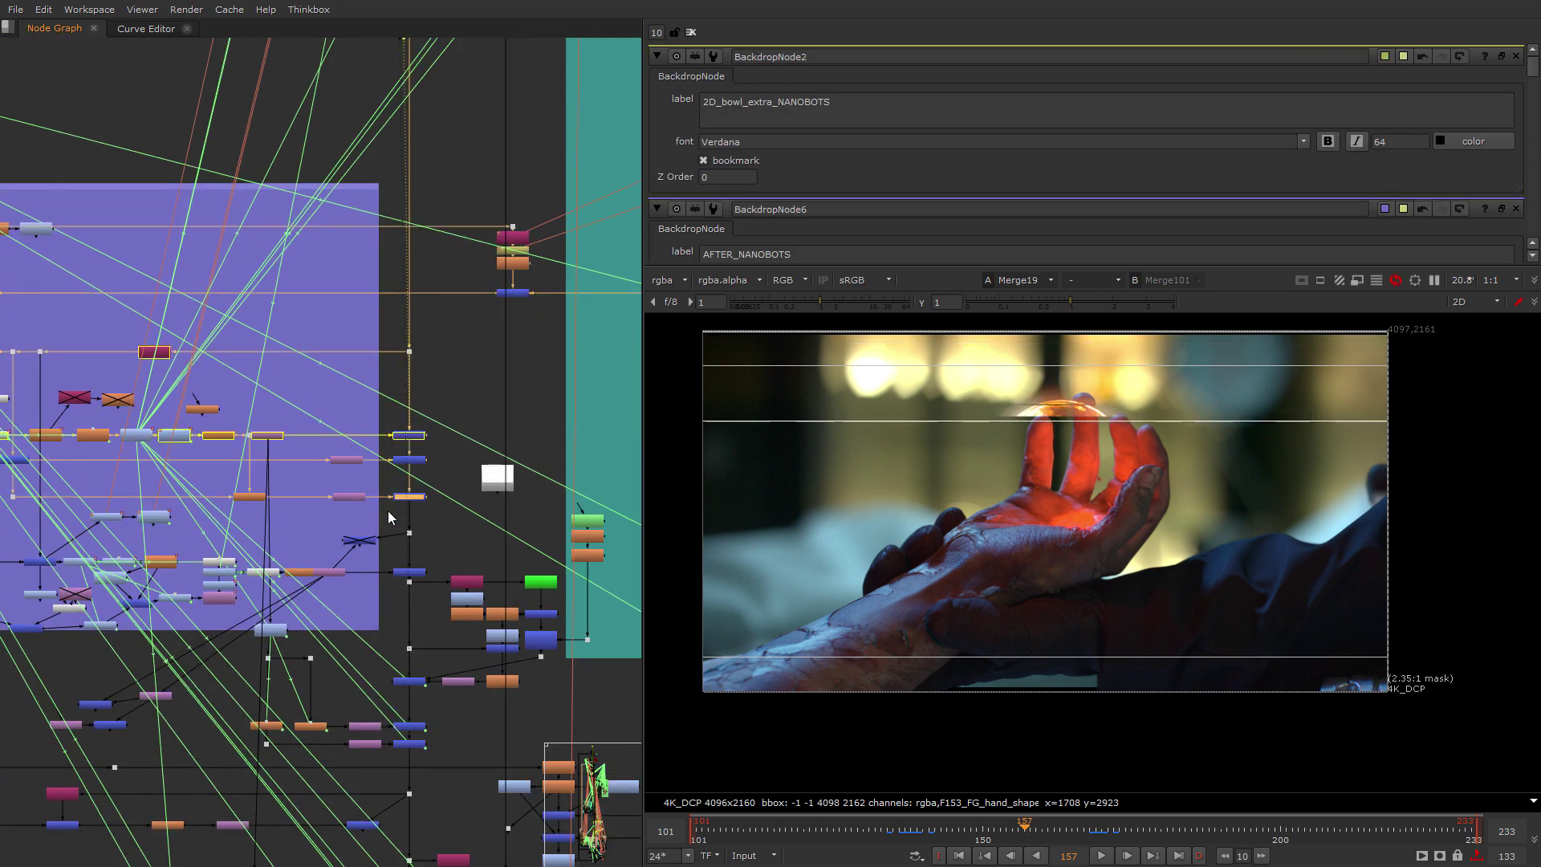
key("1")
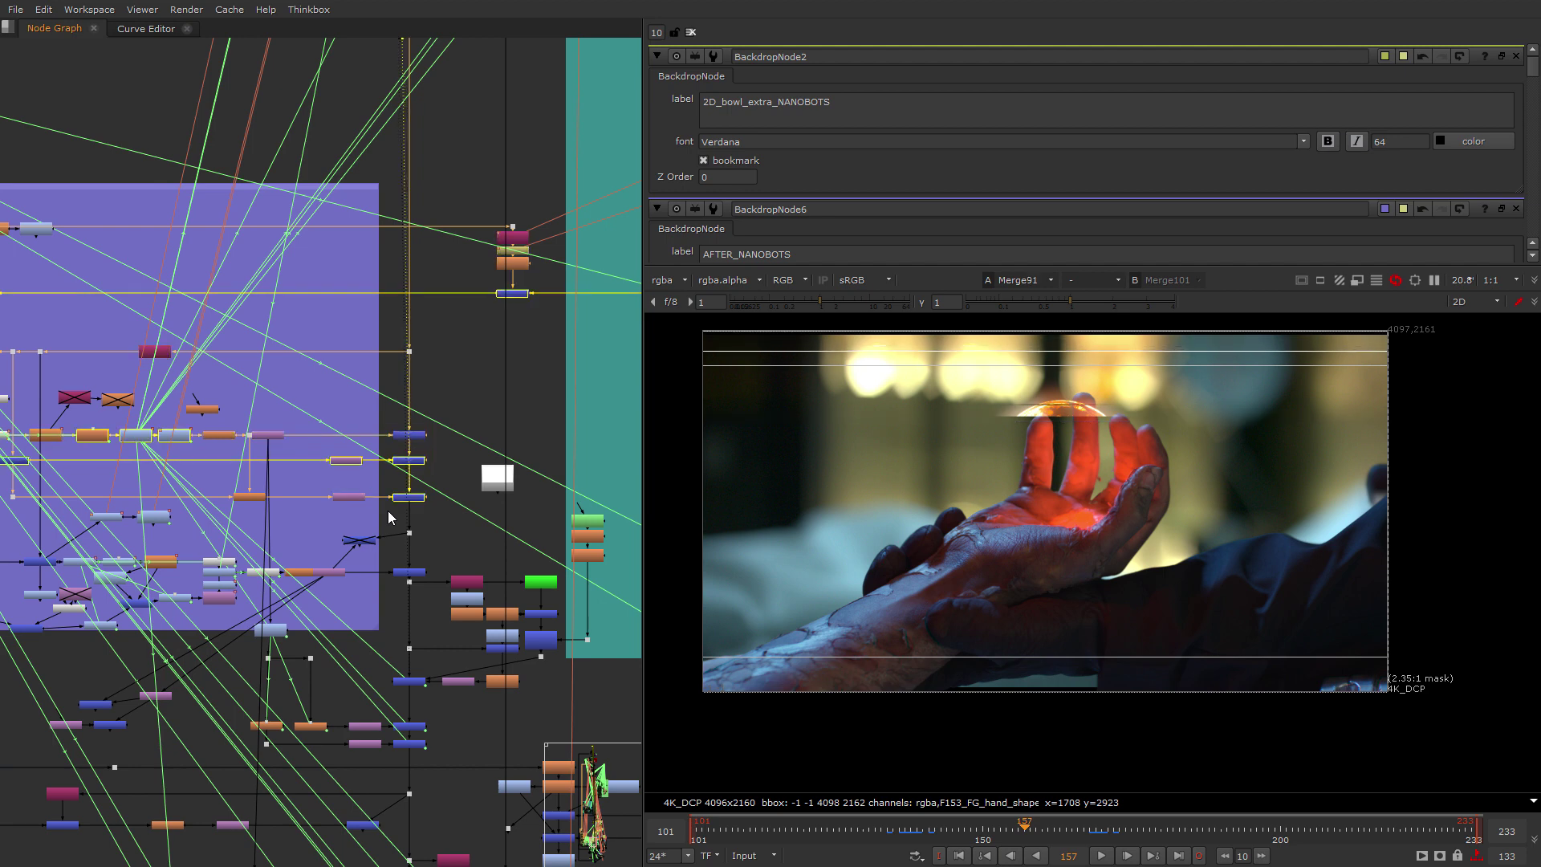
Survey the whole node graph, locating the sphere reveal, GHOST and Sphere_NANOBOTS backdrops along the main comp line.
scroll(389, 516, "down", 2)
scroll(388, 516, "down", 5)
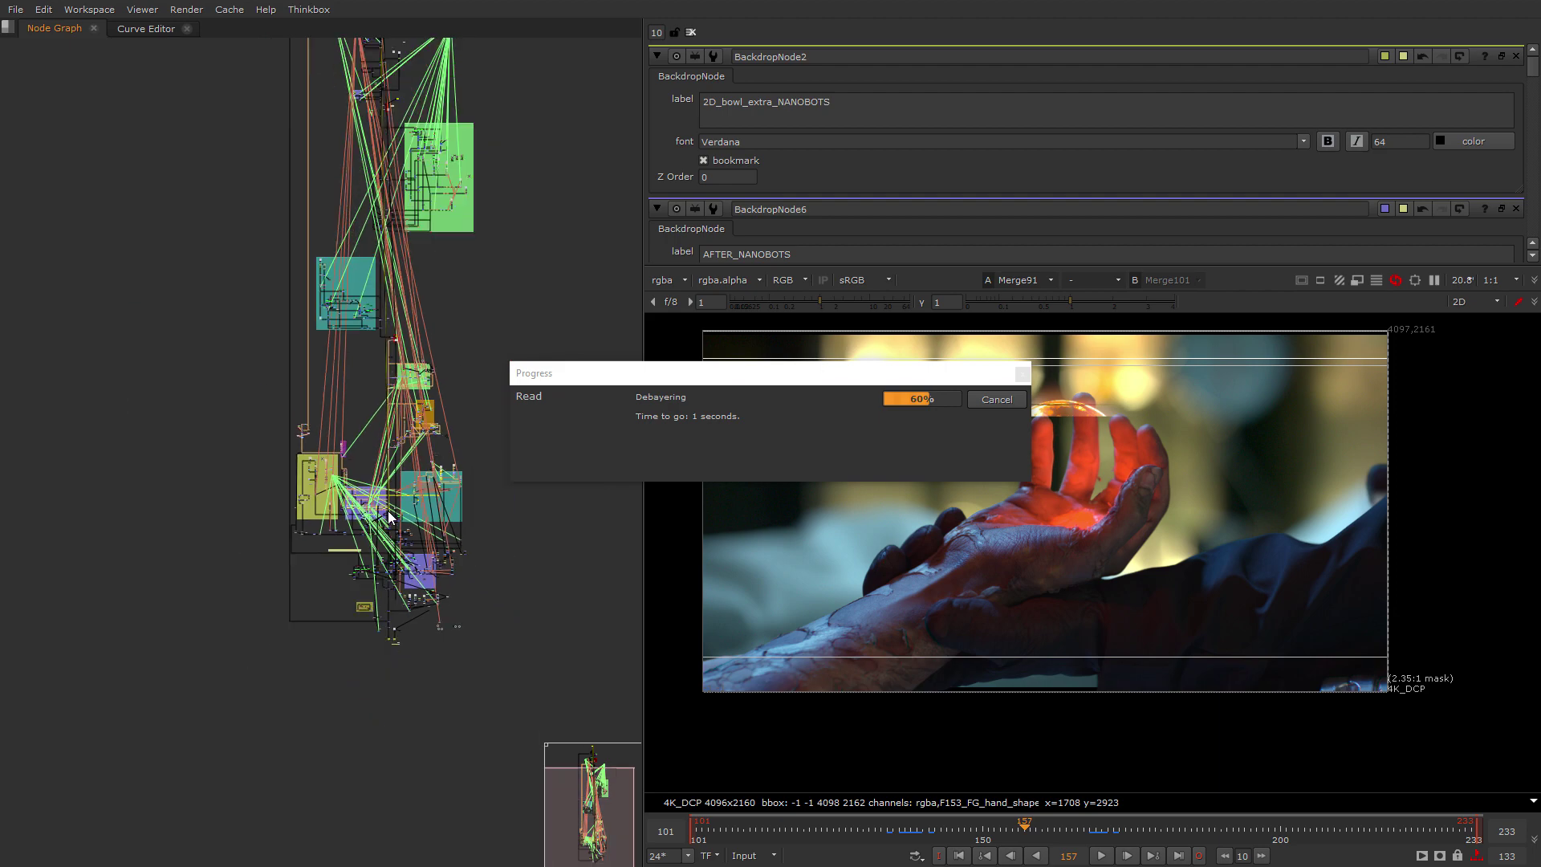
scroll(388, 510, "up", 10)
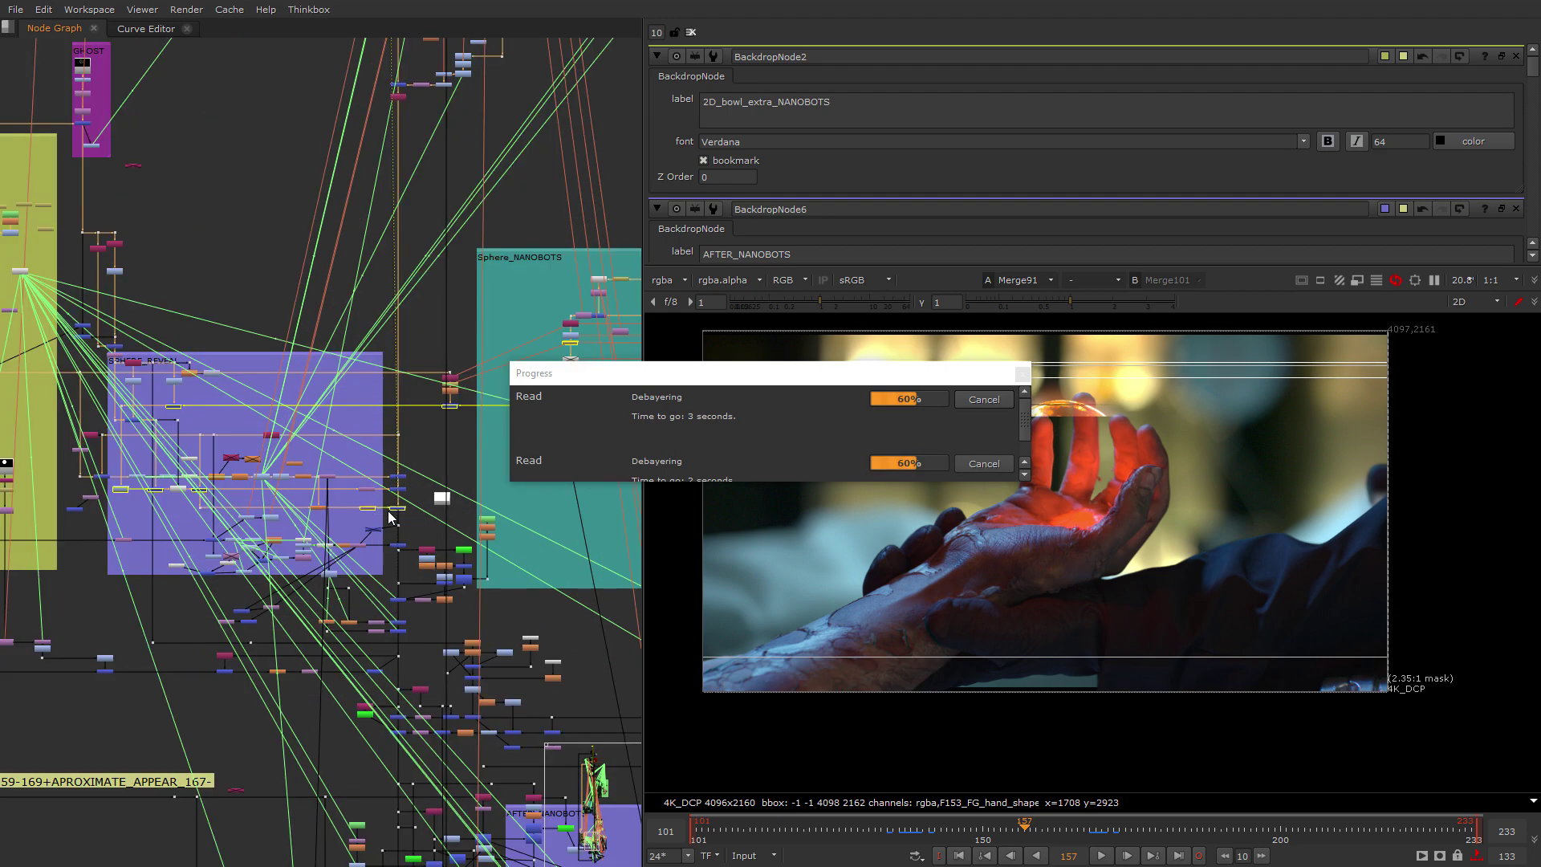
scroll(389, 516, "down", 4)
middle_click_drag(389, 516, 554, 701)
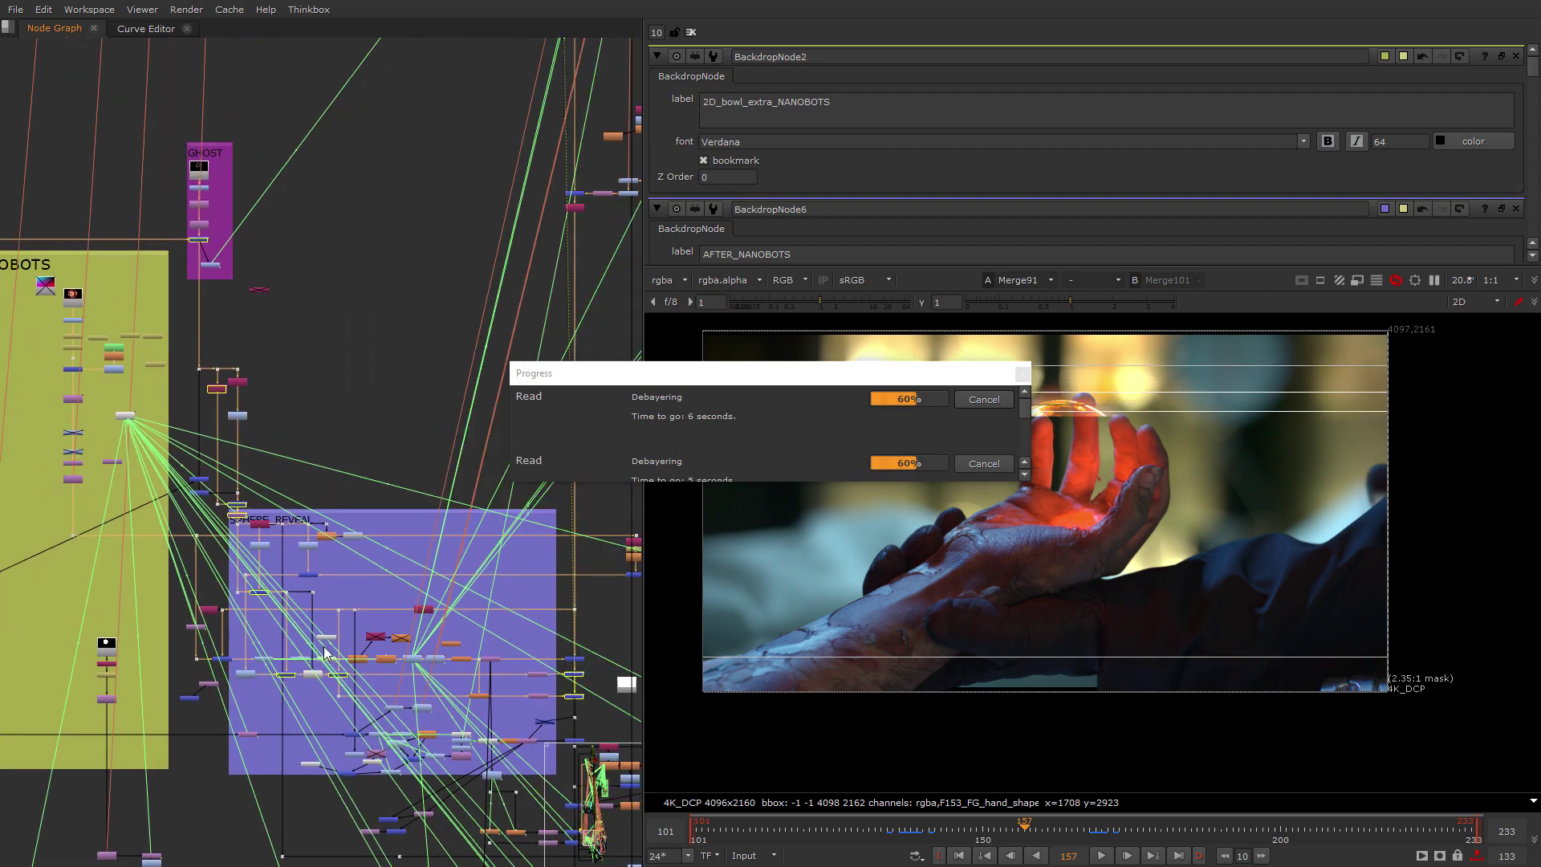
middle_click_drag(333, 655, 102, 506)
scroll(146, 499, "down", 10)
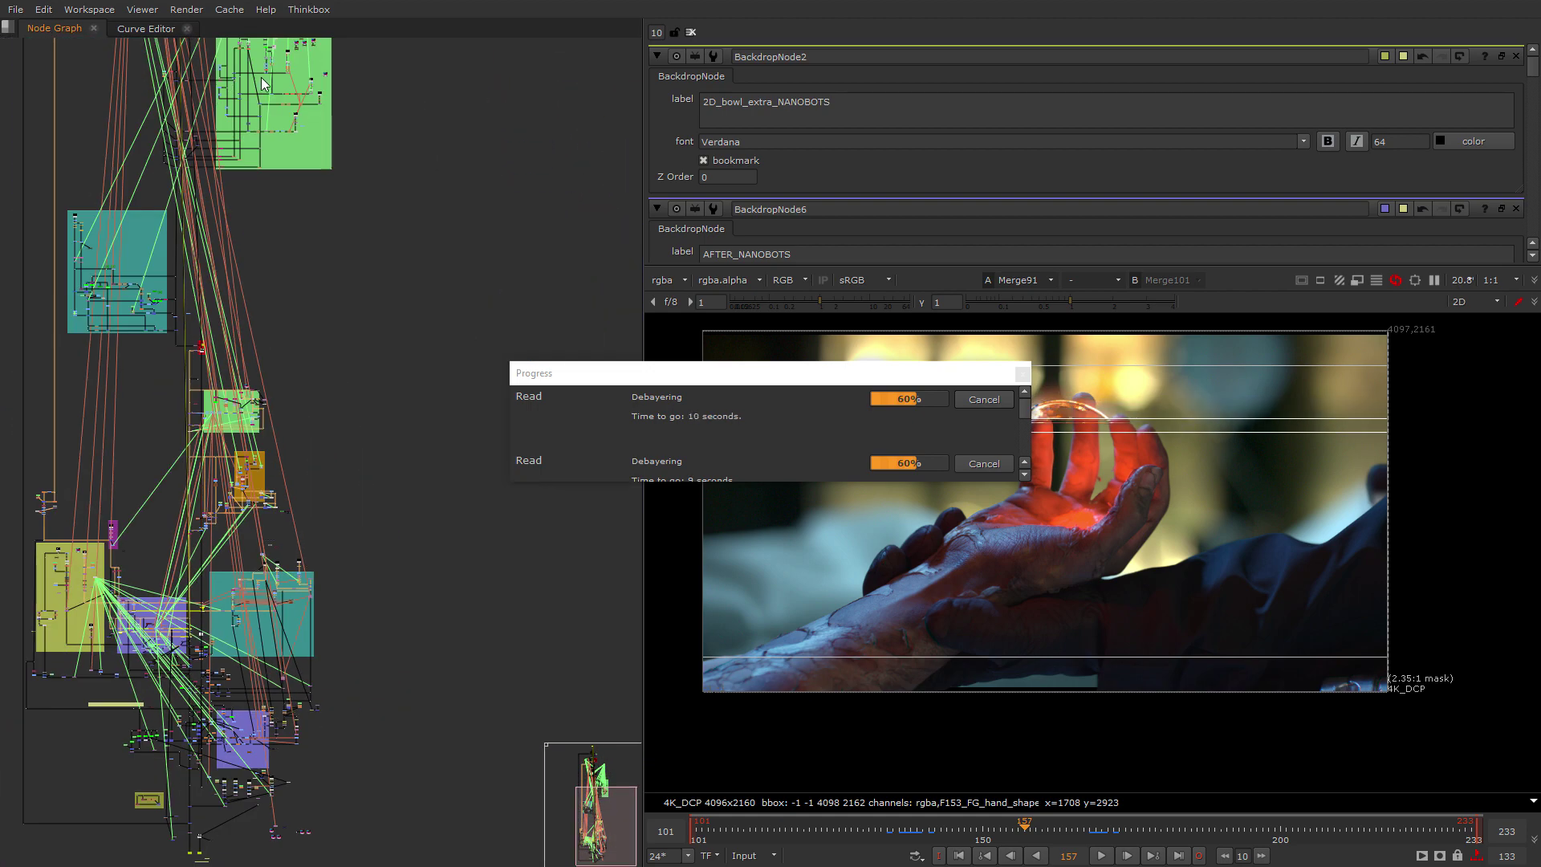
scroll(185, 172, "up", 4)
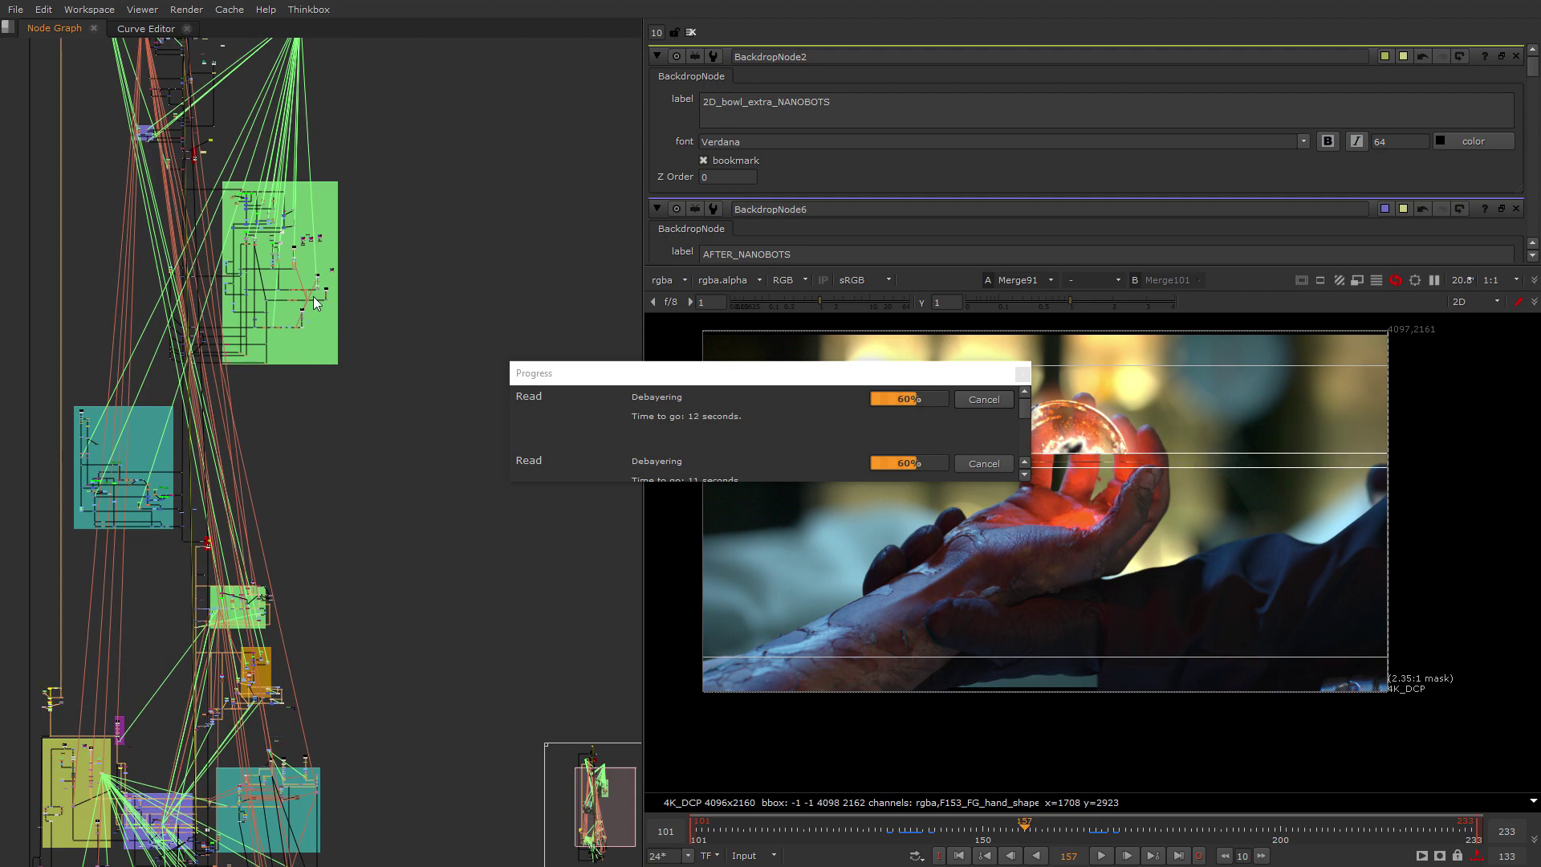
scroll(176, 833, "up", 10)
middle_click_drag(484, 761, 436, 614)
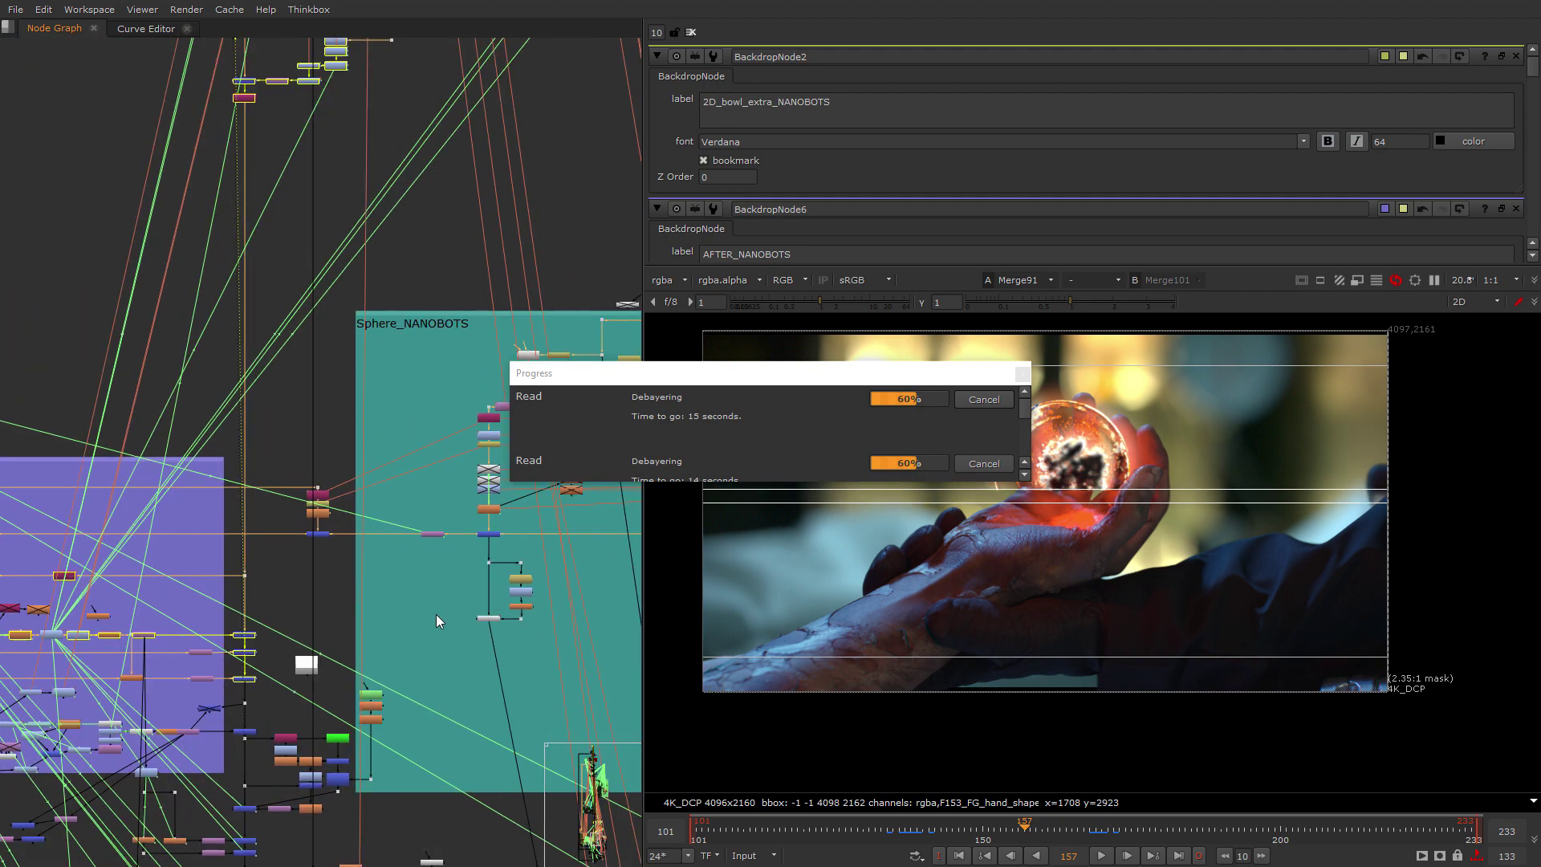
View the Dot44 output feeding the 2D_bowl_extra_NANOBOTS area and examine the EdgeDetect, Keymix and Grade branch above it.
scroll(436, 614, "down", 3)
middle_click_drag(200, 611, 548, 610)
middle_click_drag(339, 527, 365, 617)
scroll(231, 340, "up", 5)
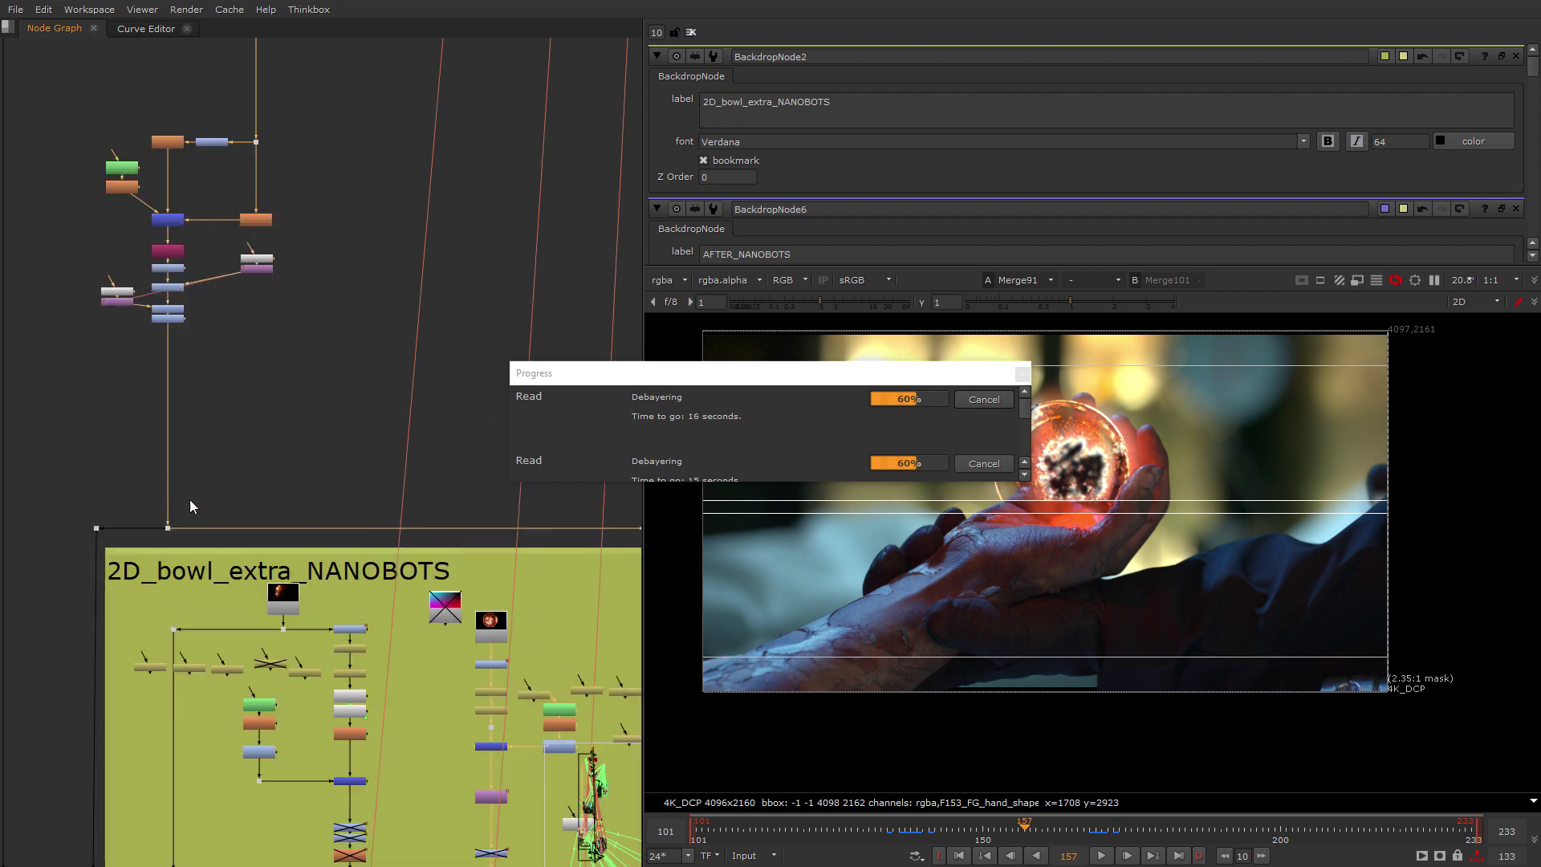
middle_click_drag(189, 500, 128, 538)
scroll(128, 538, "down", 1)
key("2")
middle_click_drag(112, 254, 342, 513)
scroll(359, 592, "up", 5)
middle_click_drag(361, 592, 363, 460)
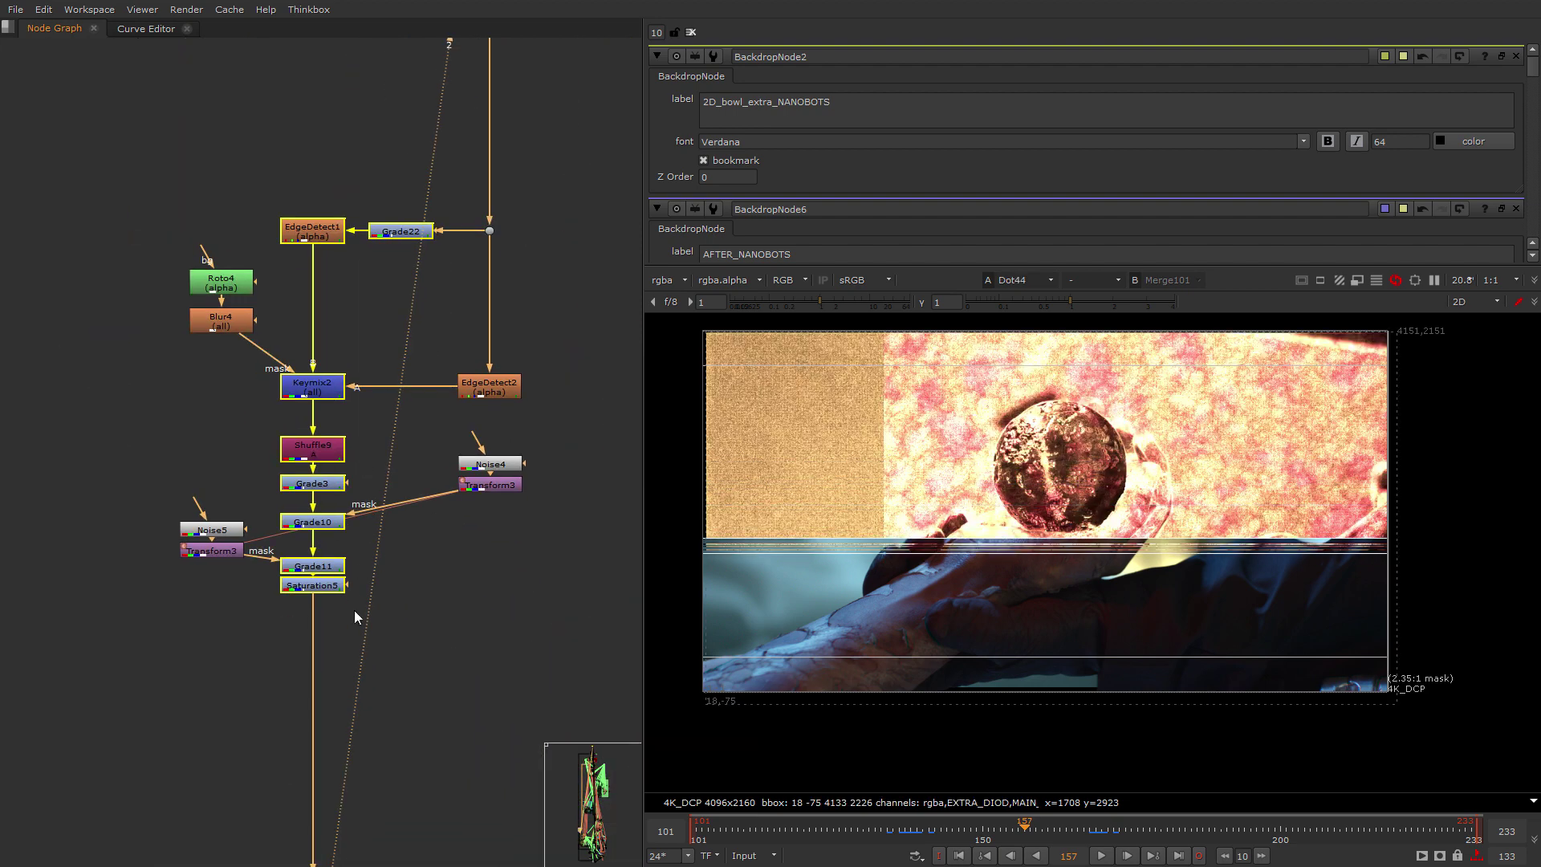
scroll(1090, 454, "up", 3)
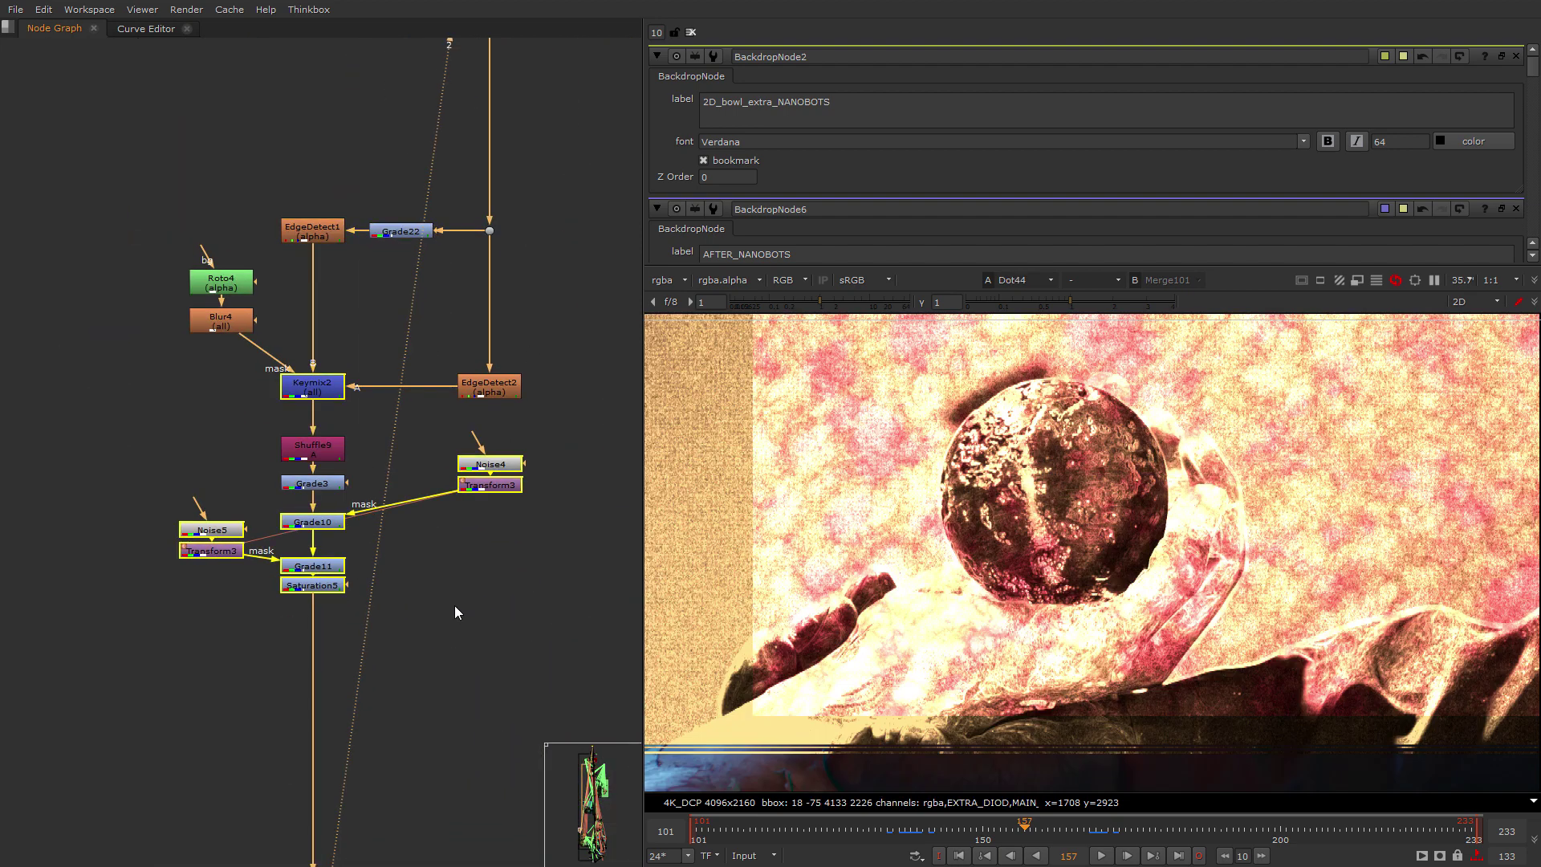
Trace where the edge-detect branch leaves the graph above, and show the alpha channel of the Dot44 output close up.
scroll(453, 606, "down", 4)
scroll(451, 607, "down", 3)
middle_click_drag(417, 430, 370, 771)
scroll(372, 769, "down", 3)
scroll(402, 726, "down", 3)
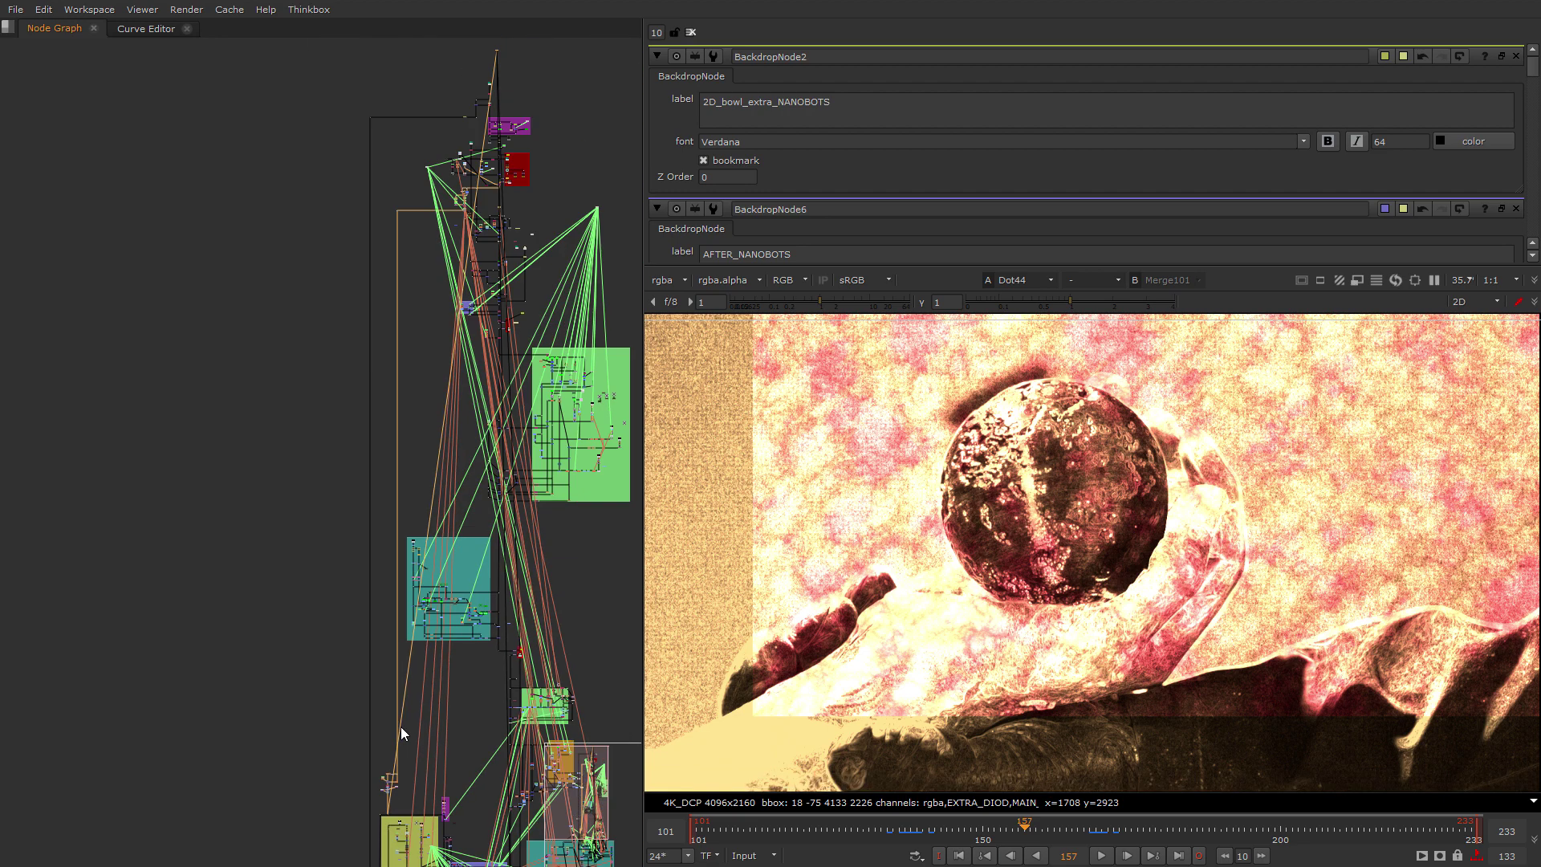
scroll(403, 801, "up", 3)
scroll(373, 799, "up", 10)
left_click_drag(444, 681, 441, 607)
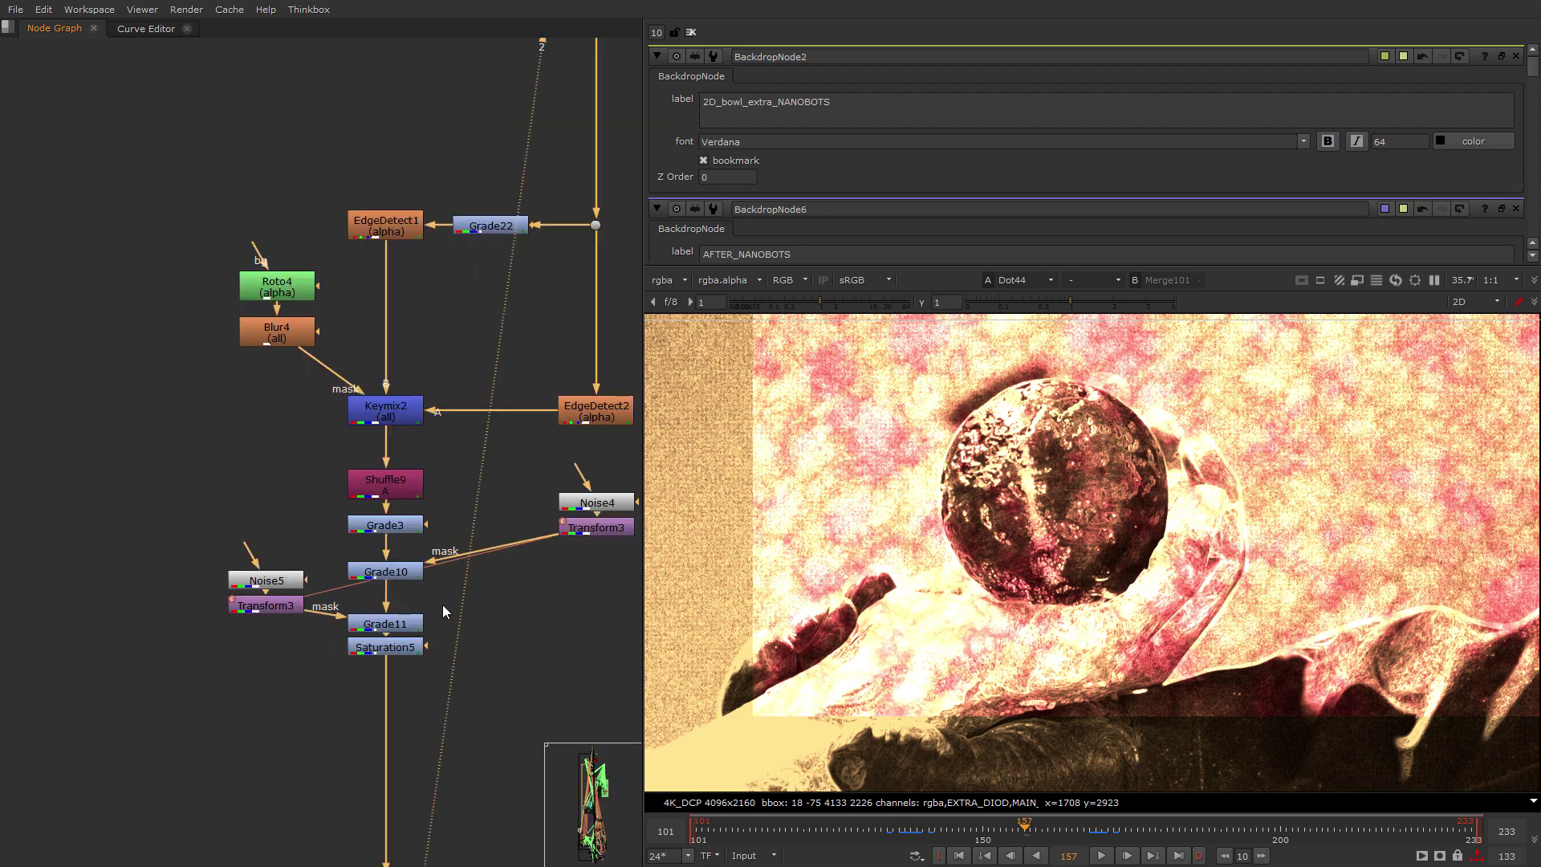
key("a")
scroll(1048, 455, "up", 4)
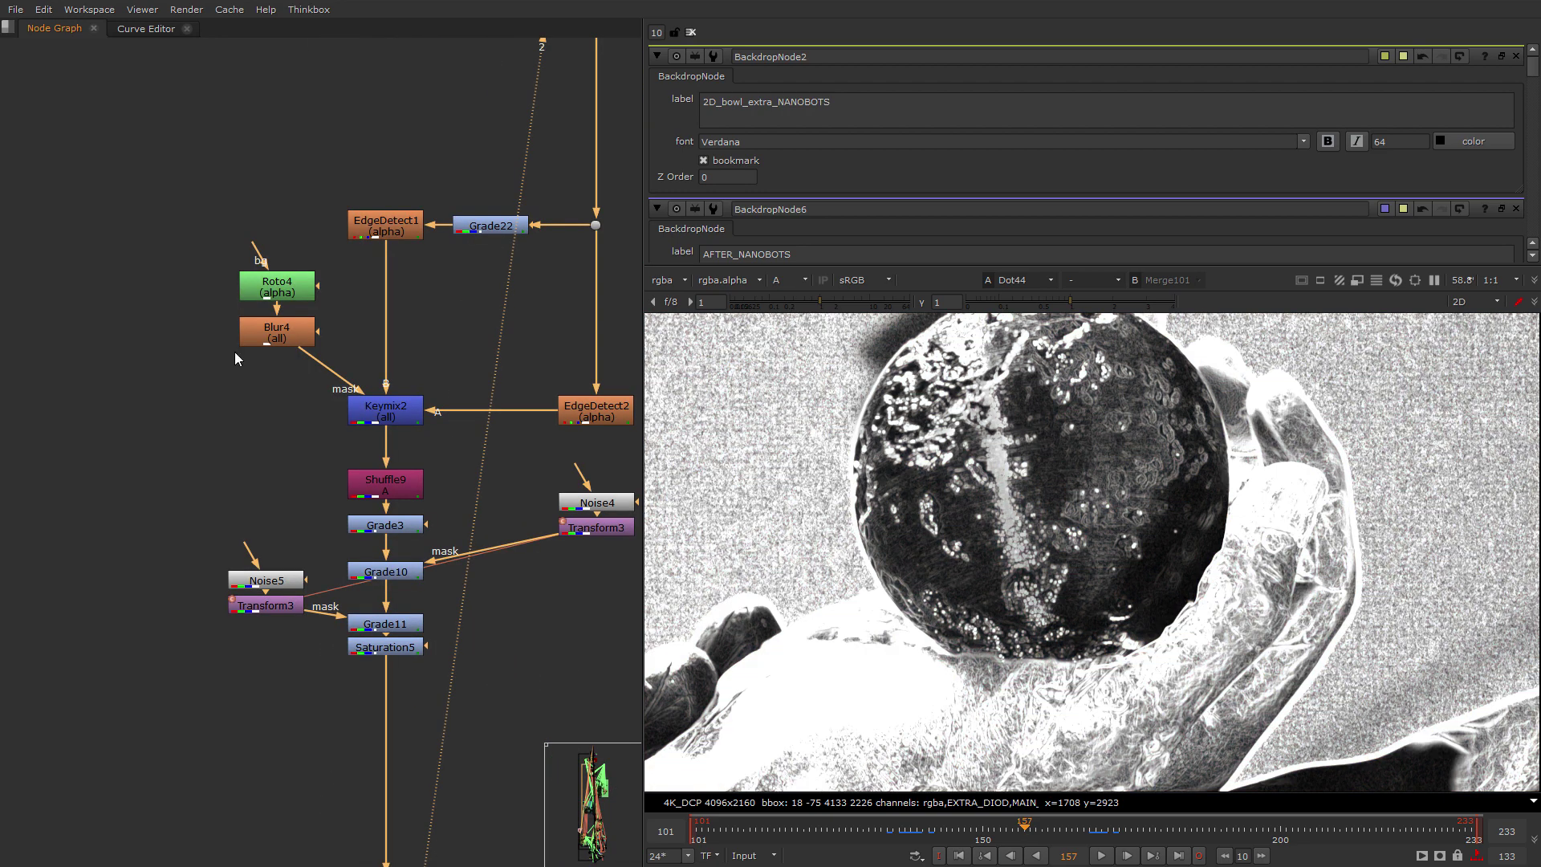
Compare the alpha outputs along the edge-detect branch, from EdgeDetect1 and EdgeDetect2 through Keymix2 and the grades to Saturation5.
left_click(377, 229)
key("2")
left_click(590, 413)
key("2")
left_click(392, 416)
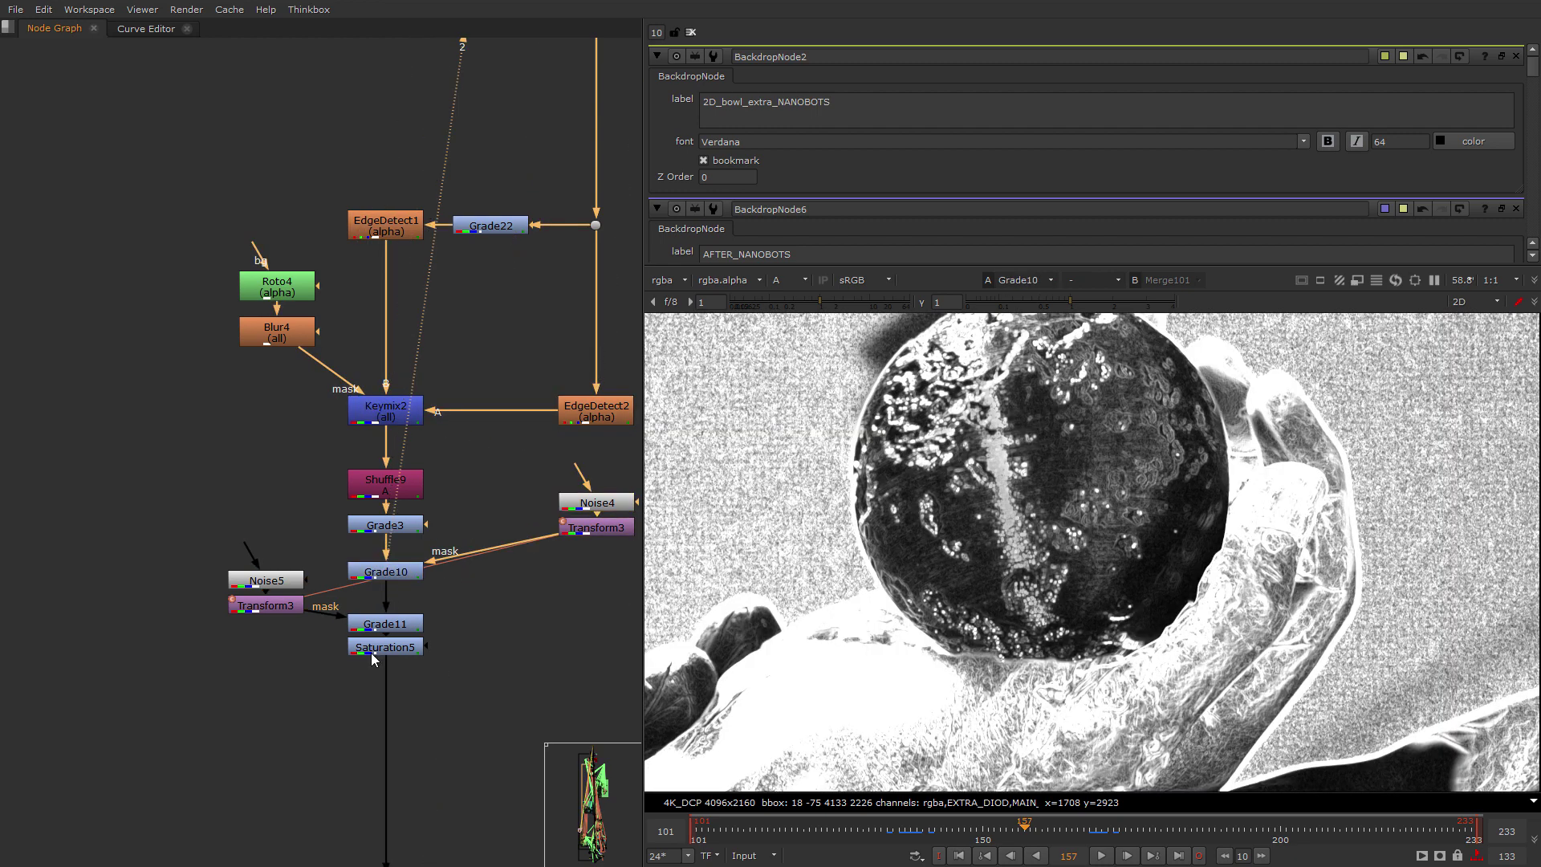
left_click(373, 655)
key("2")
scroll(995, 502, "down", 3)
scroll(345, 498, "down", 8)
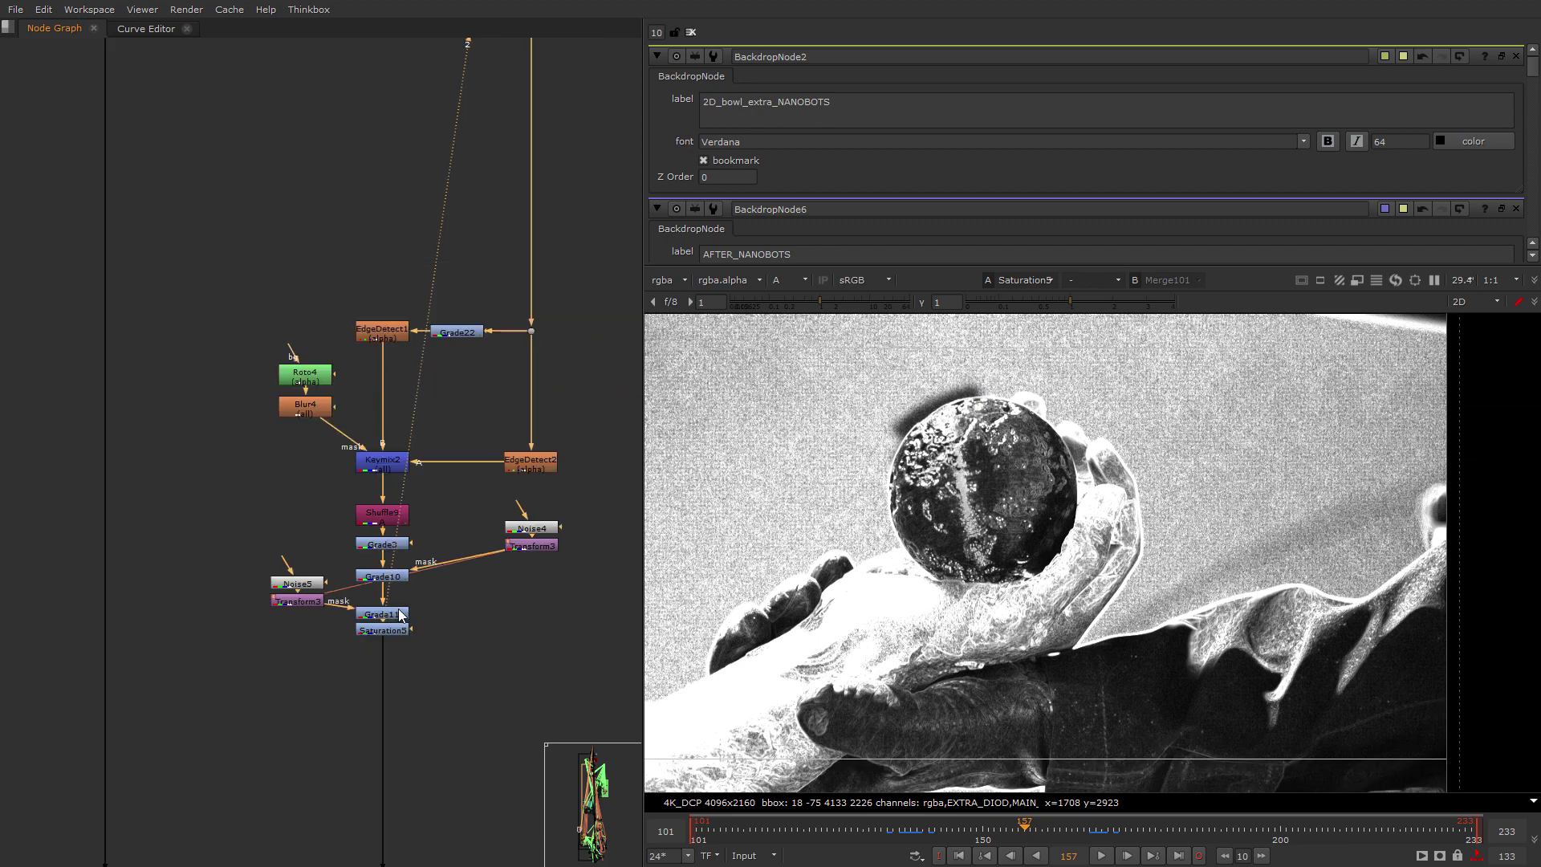
Show Dot44 above the 2D_bowl_extra_NANOBOTS backdrop again and examine the edge detail on the sphere.
middle_click_drag(203, 351, 331, 469)
left_click_drag(348, 461, 265, 505)
key("2")
scroll(1007, 482, "up", 3)
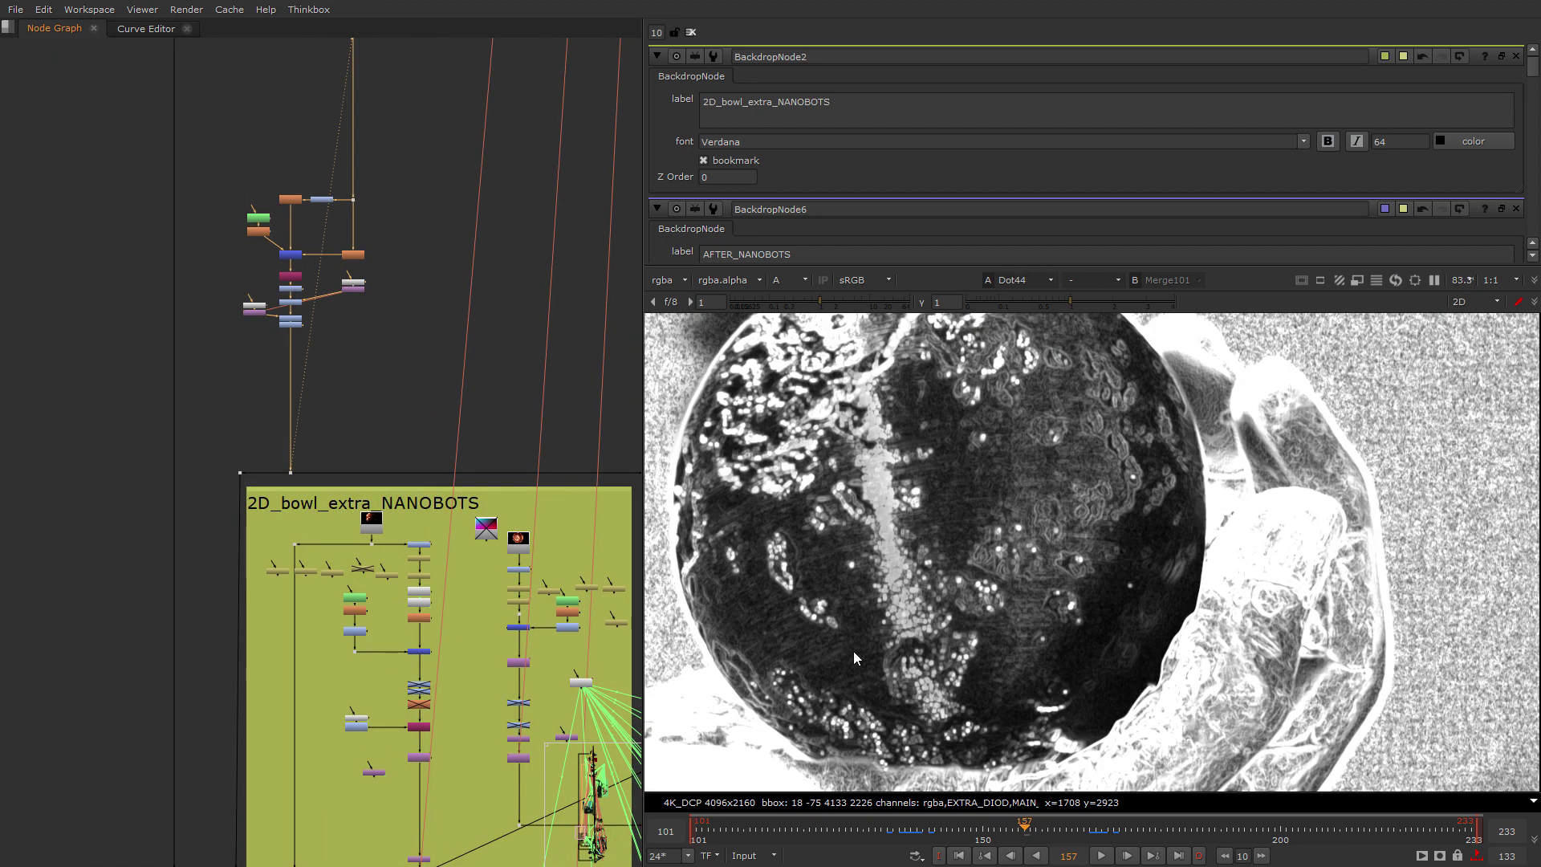
scroll(854, 652, "down", 1)
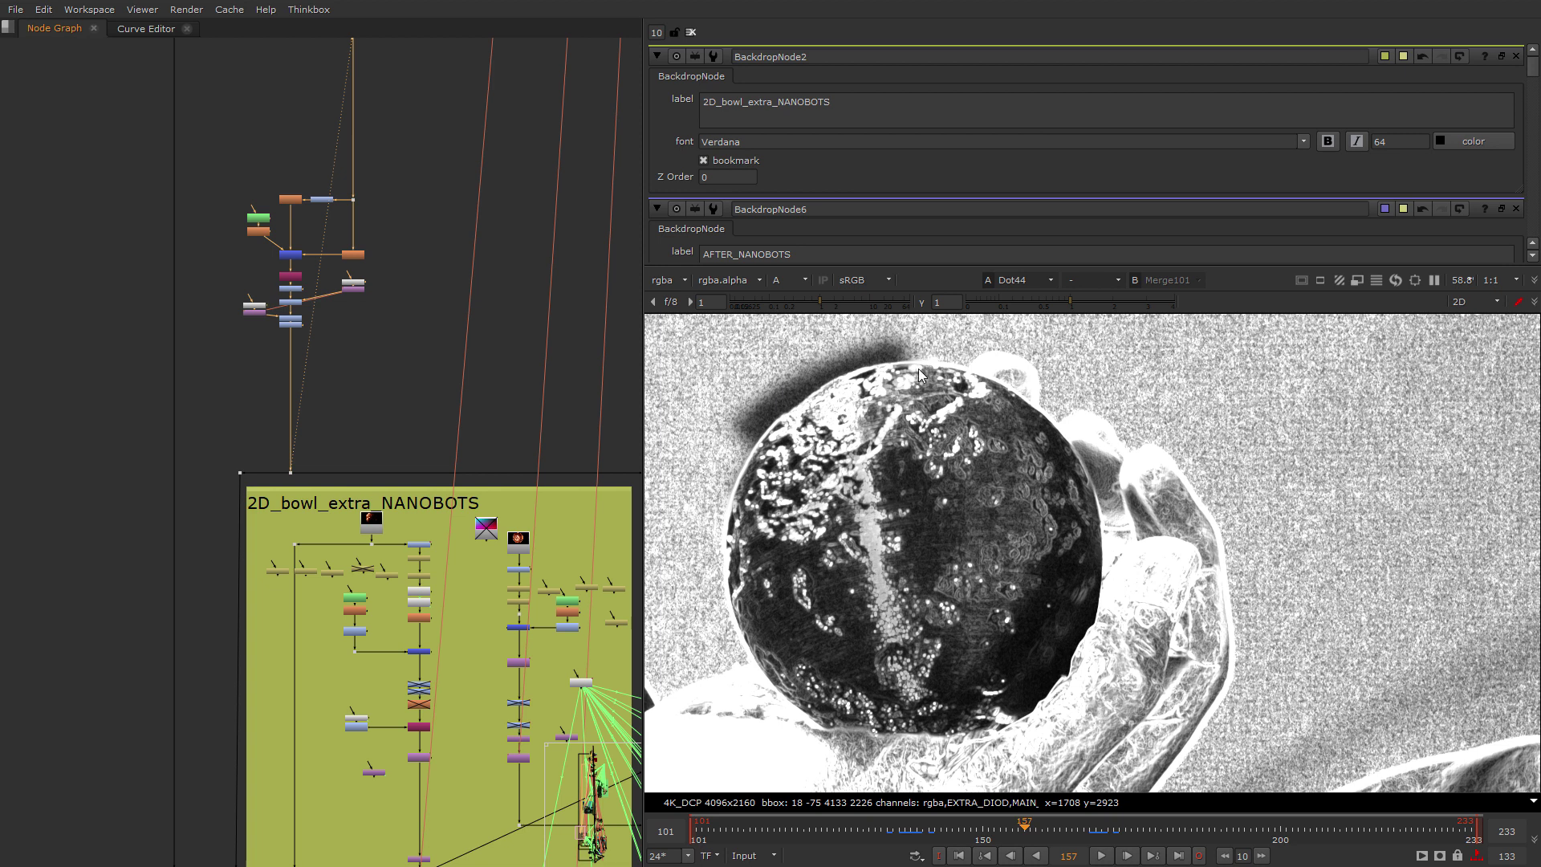
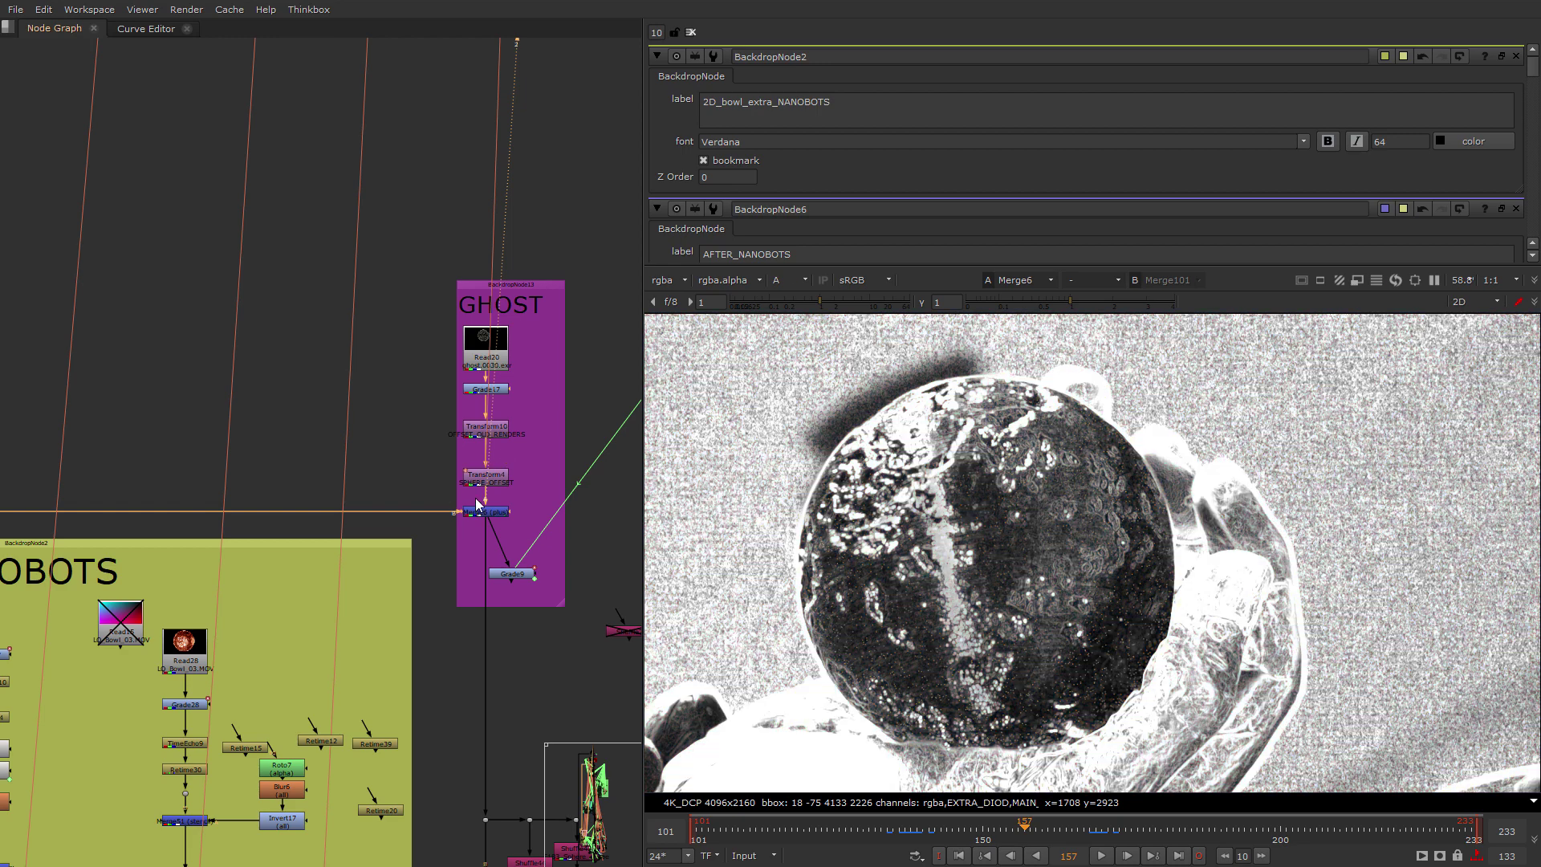
View the ghost render at Transform4 in the GHOST backdrop and scrub through its frames.
left_click(501, 486)
left_click(488, 510)
key("1")
left_click_drag(1024, 827, 911, 836)
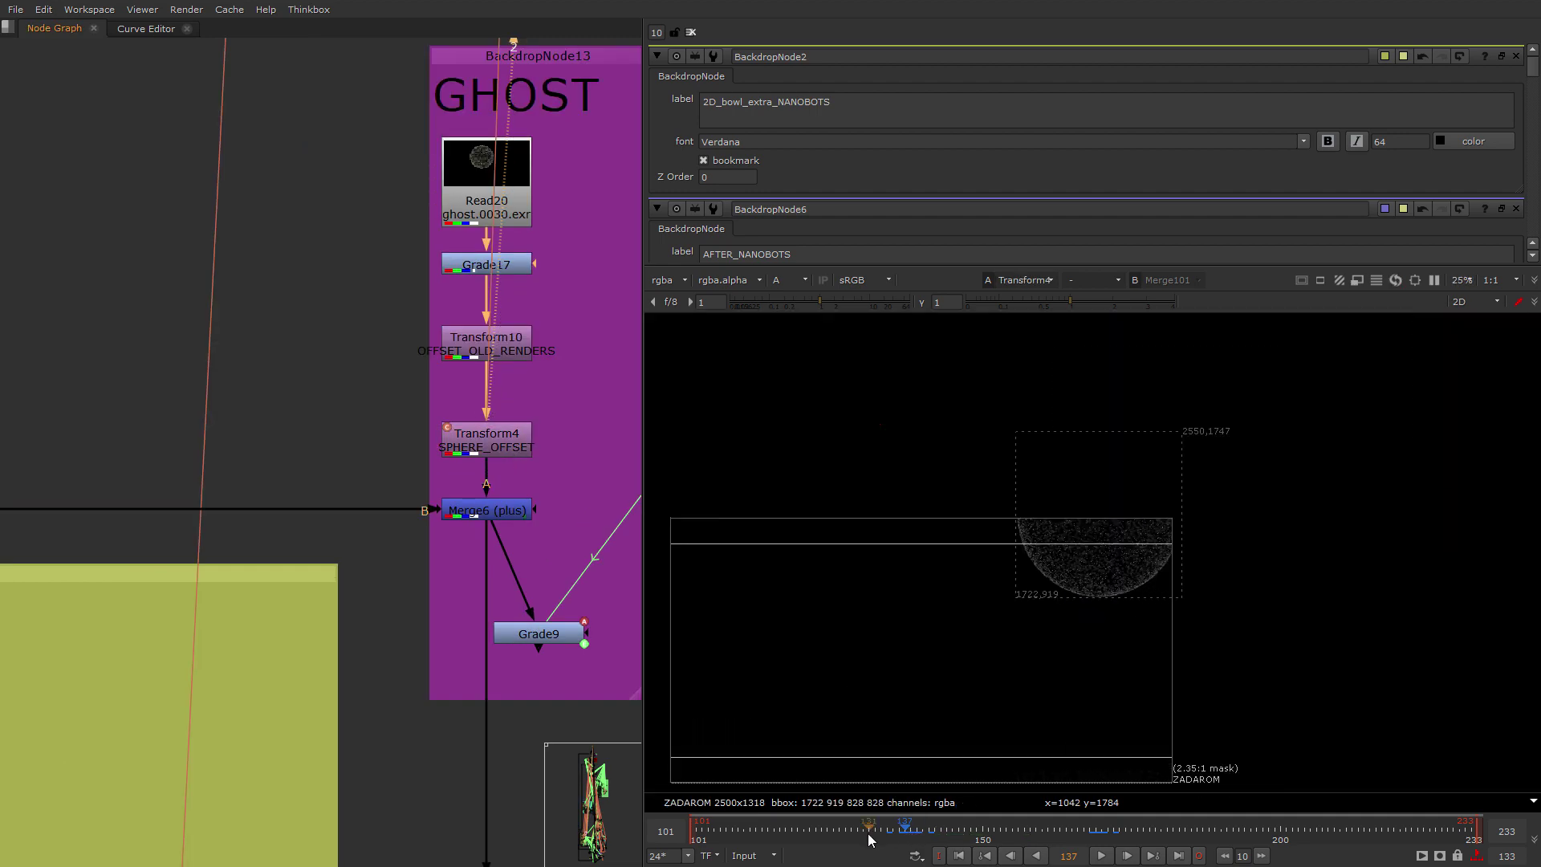
left_click(931, 830)
left_click_drag(928, 835, 1113, 836)
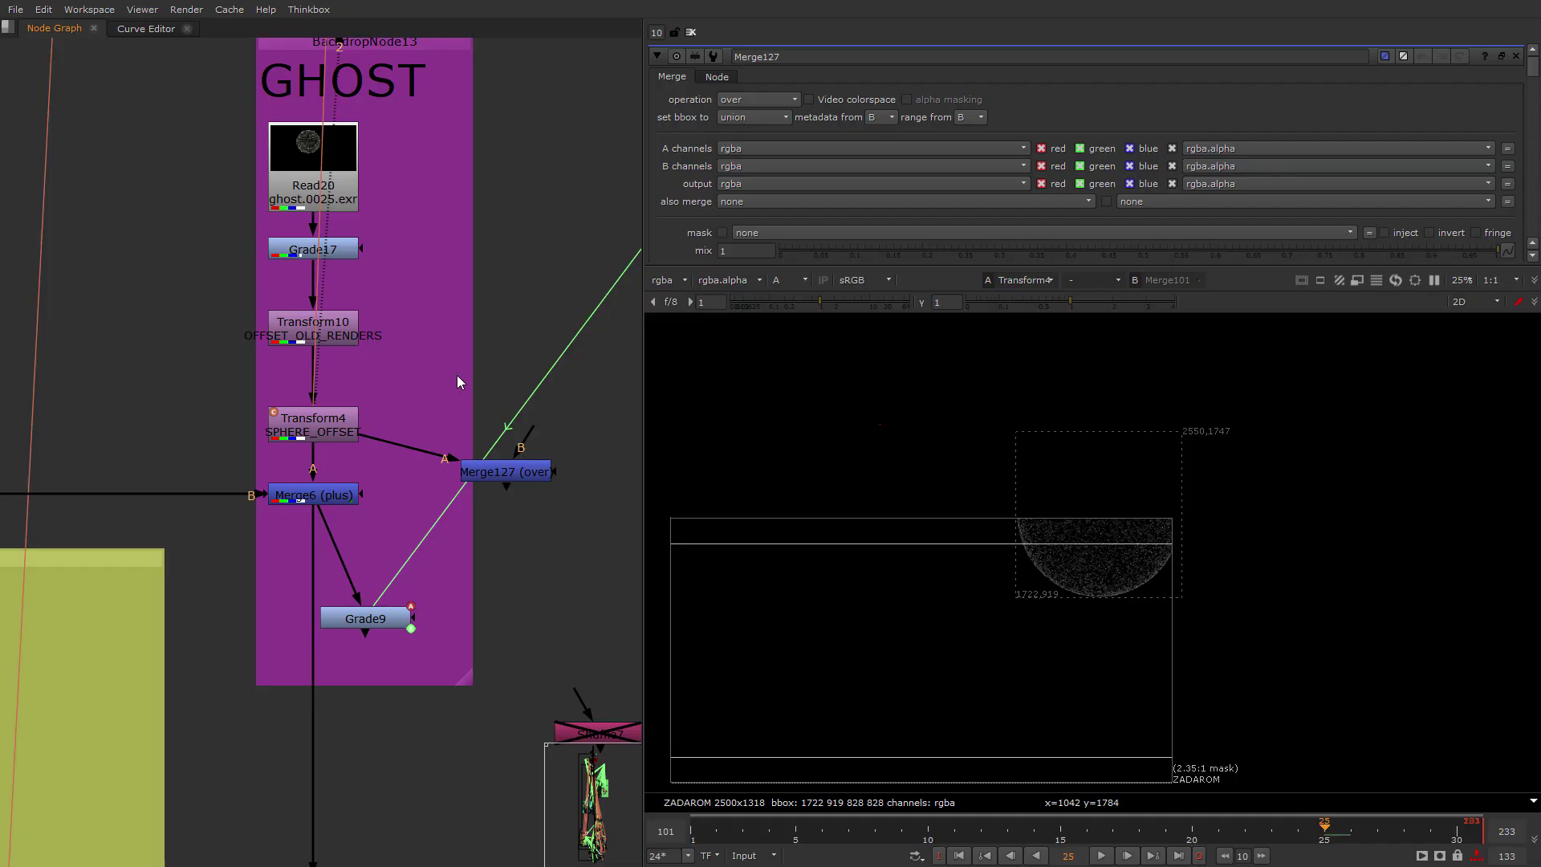
Add a Reformat node as the background of Merge127, under the Transform4 ghost render, and view the merge result.
key("Tab")
type("Reformat")
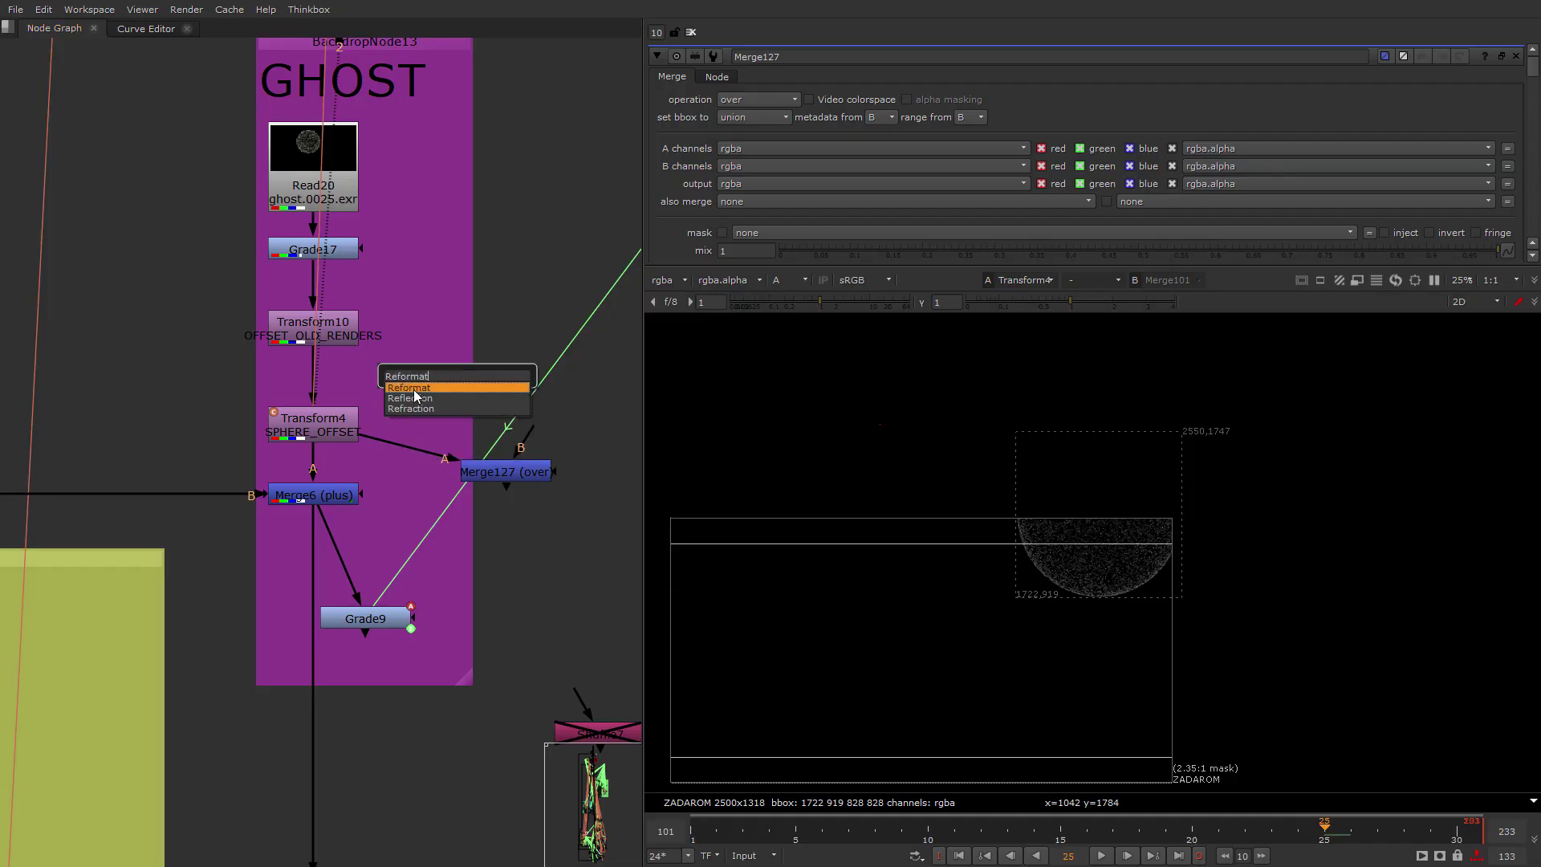
key("Return")
left_click_drag(525, 476, 504, 480)
key("1")
double_click(505, 480)
scroll(1004, 569, "up", 6)
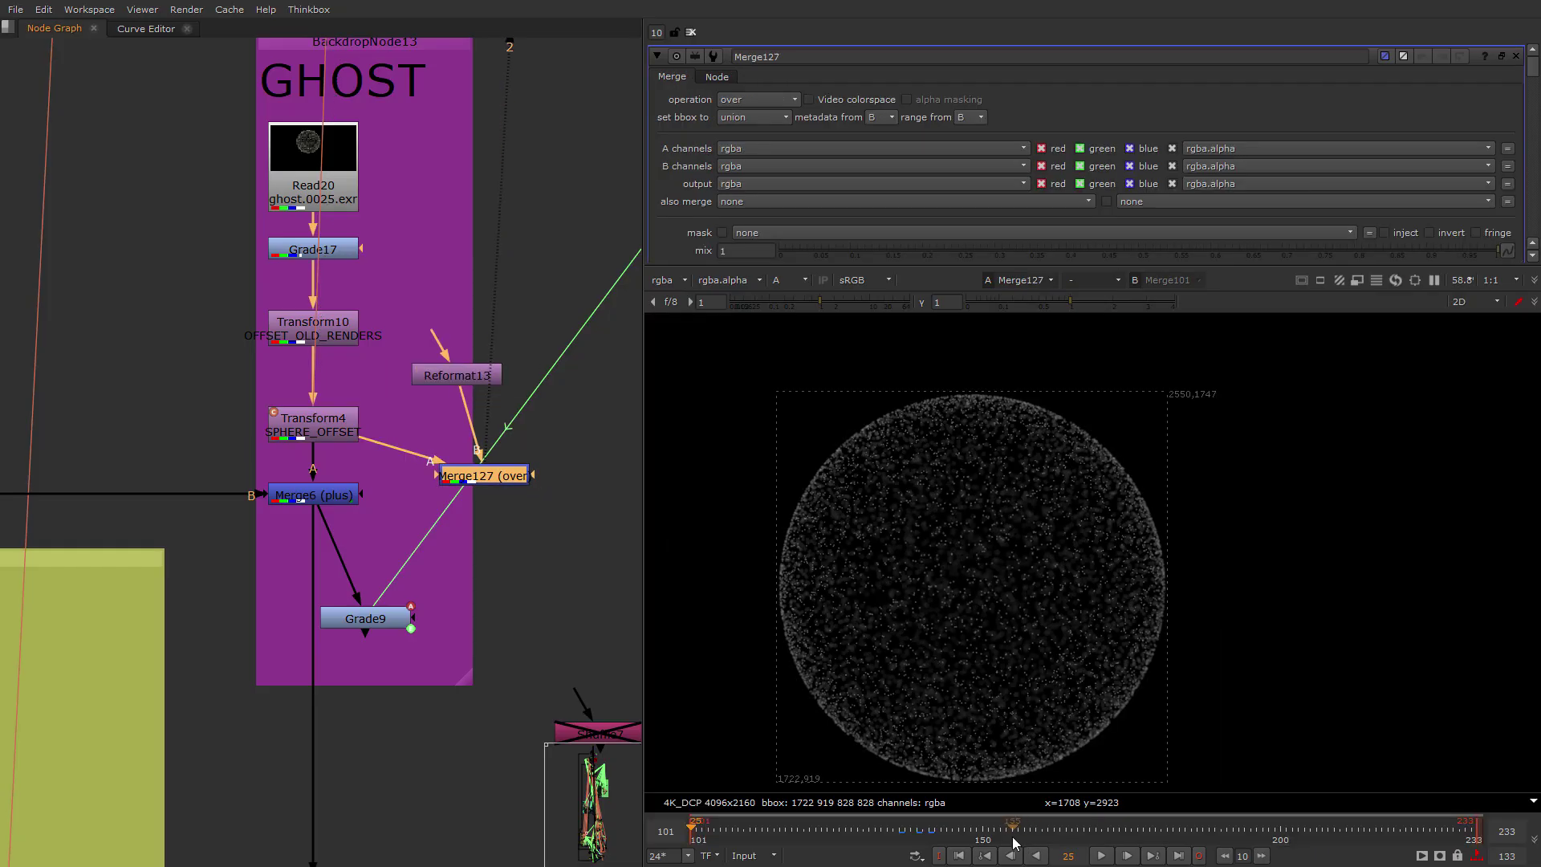
Scrub the Merge127 result to frame 194 and examine the ghost sphere's particles close up.
left_click(931, 835)
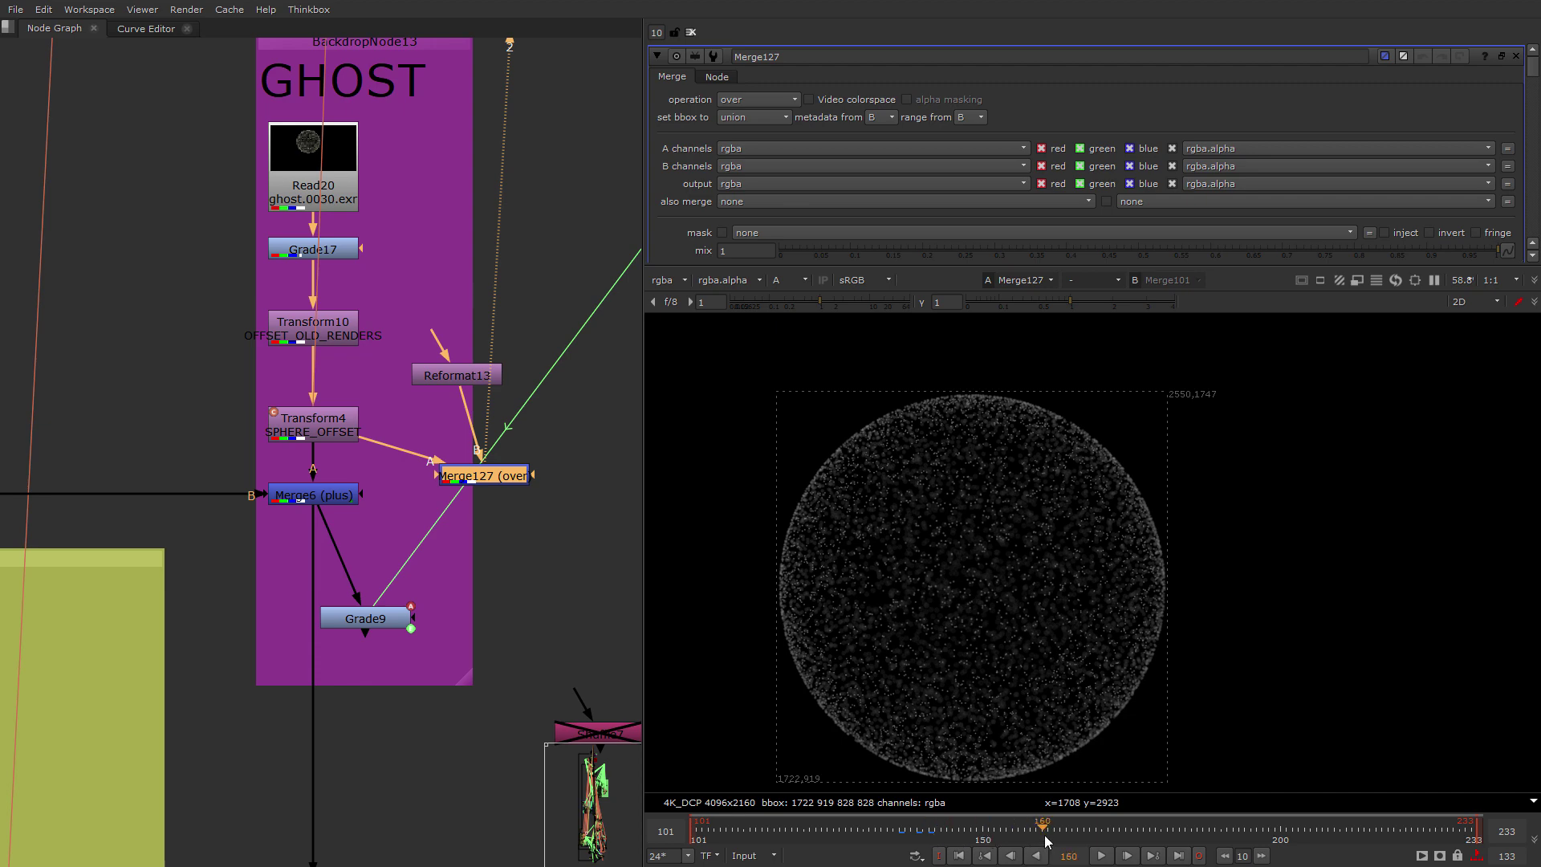
left_click_drag(1045, 841, 1244, 836)
scroll(951, 630, "up", 1)
middle_click_drag(967, 625, 865, 548)
scroll(1152, 537, "down", 1)
scroll(992, 610, "up", 2)
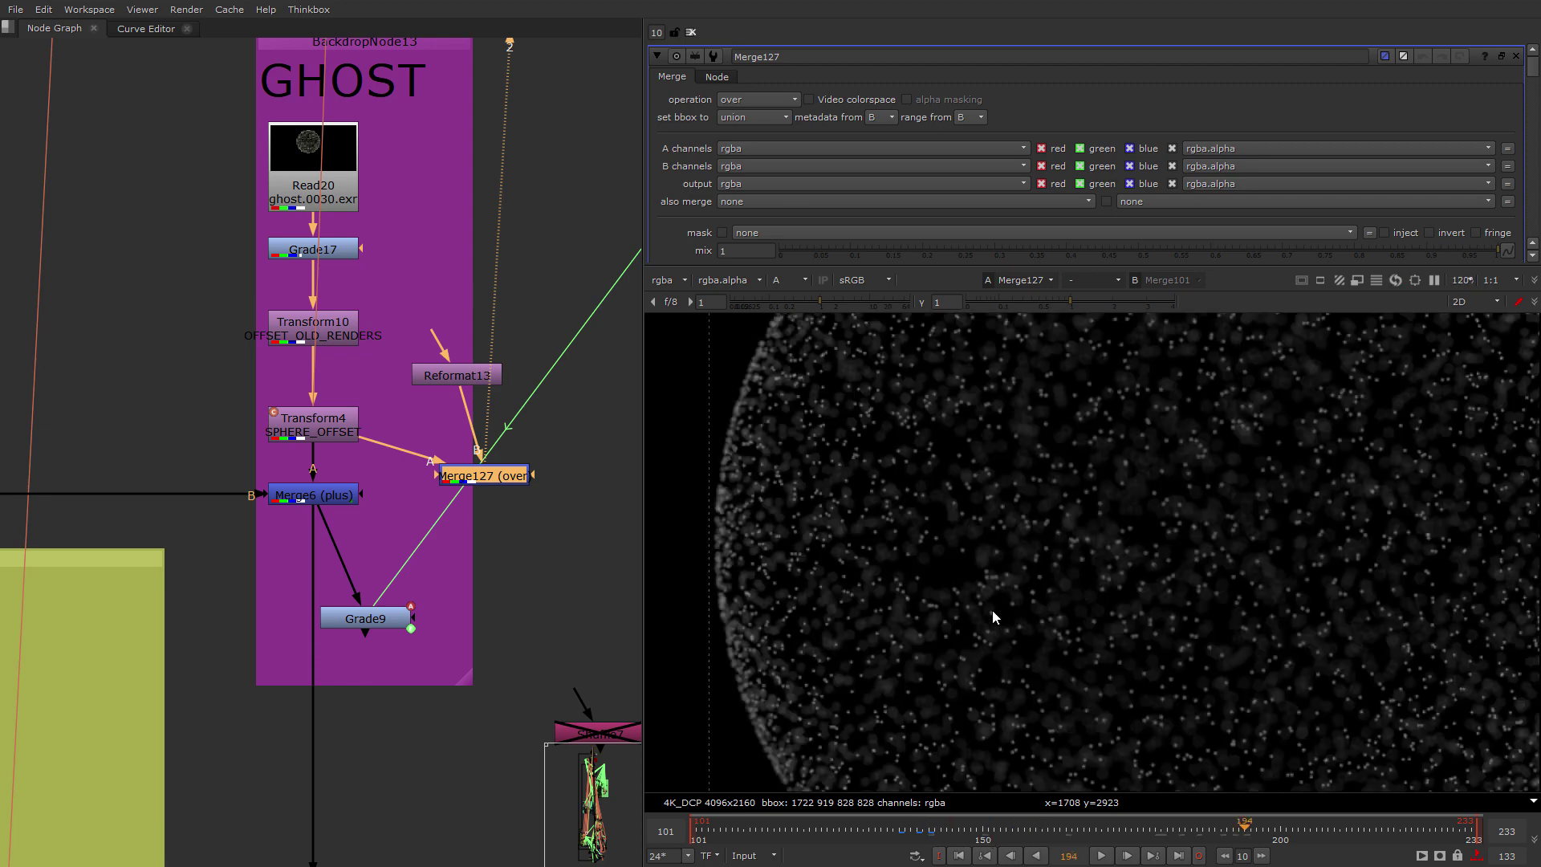
scroll(936, 614, "down", 2)
scroll(1037, 602, "up", 1)
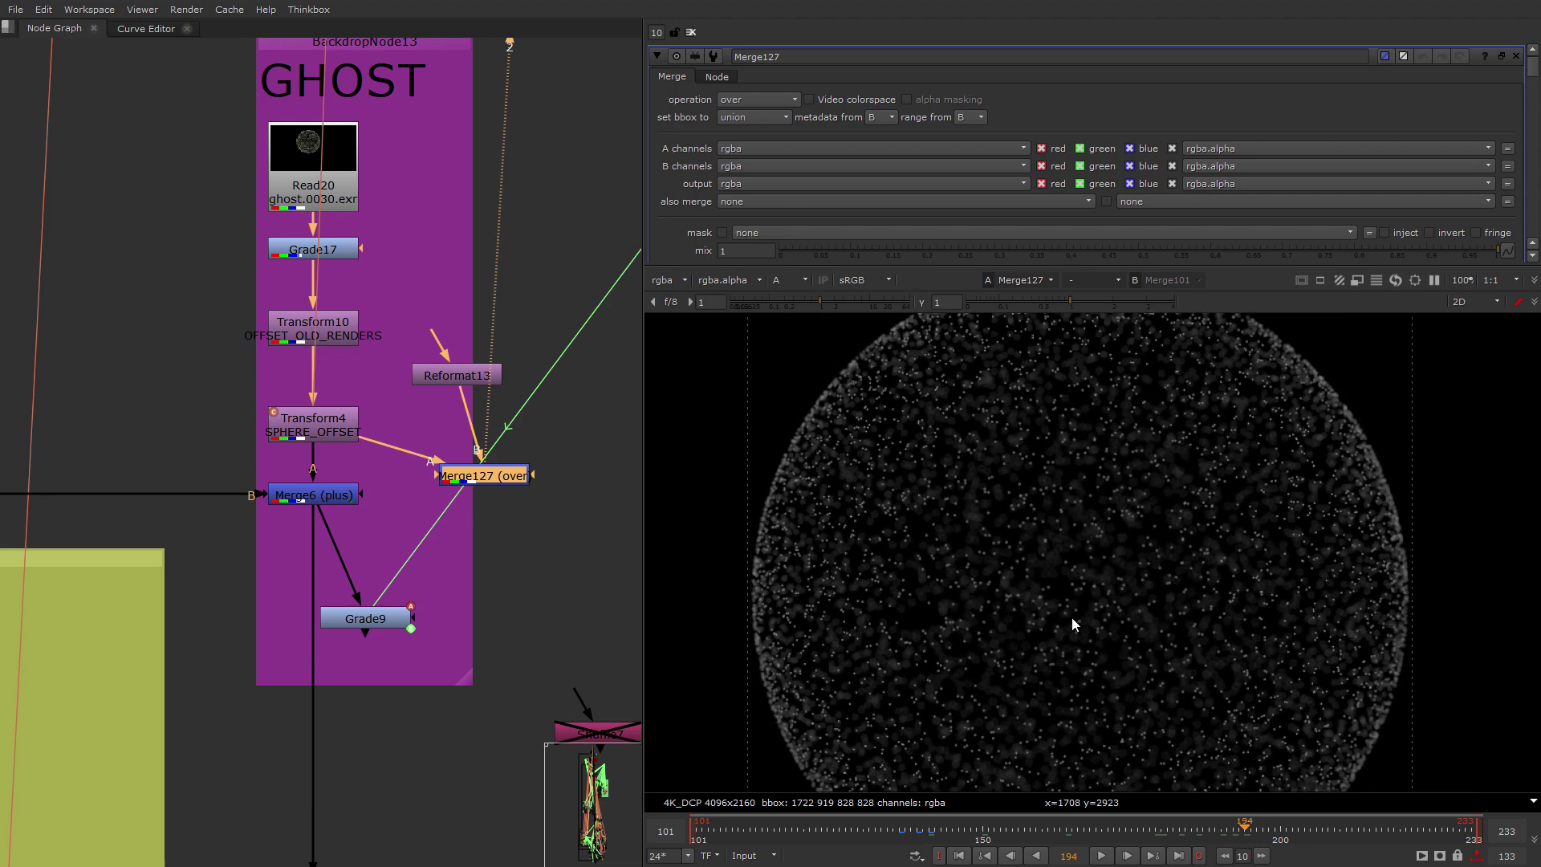
View the Merge6 plus result in the GHOST backdrop and inspect the ghost particles over the sphere's edge detail.
left_click(326, 495)
key("2")
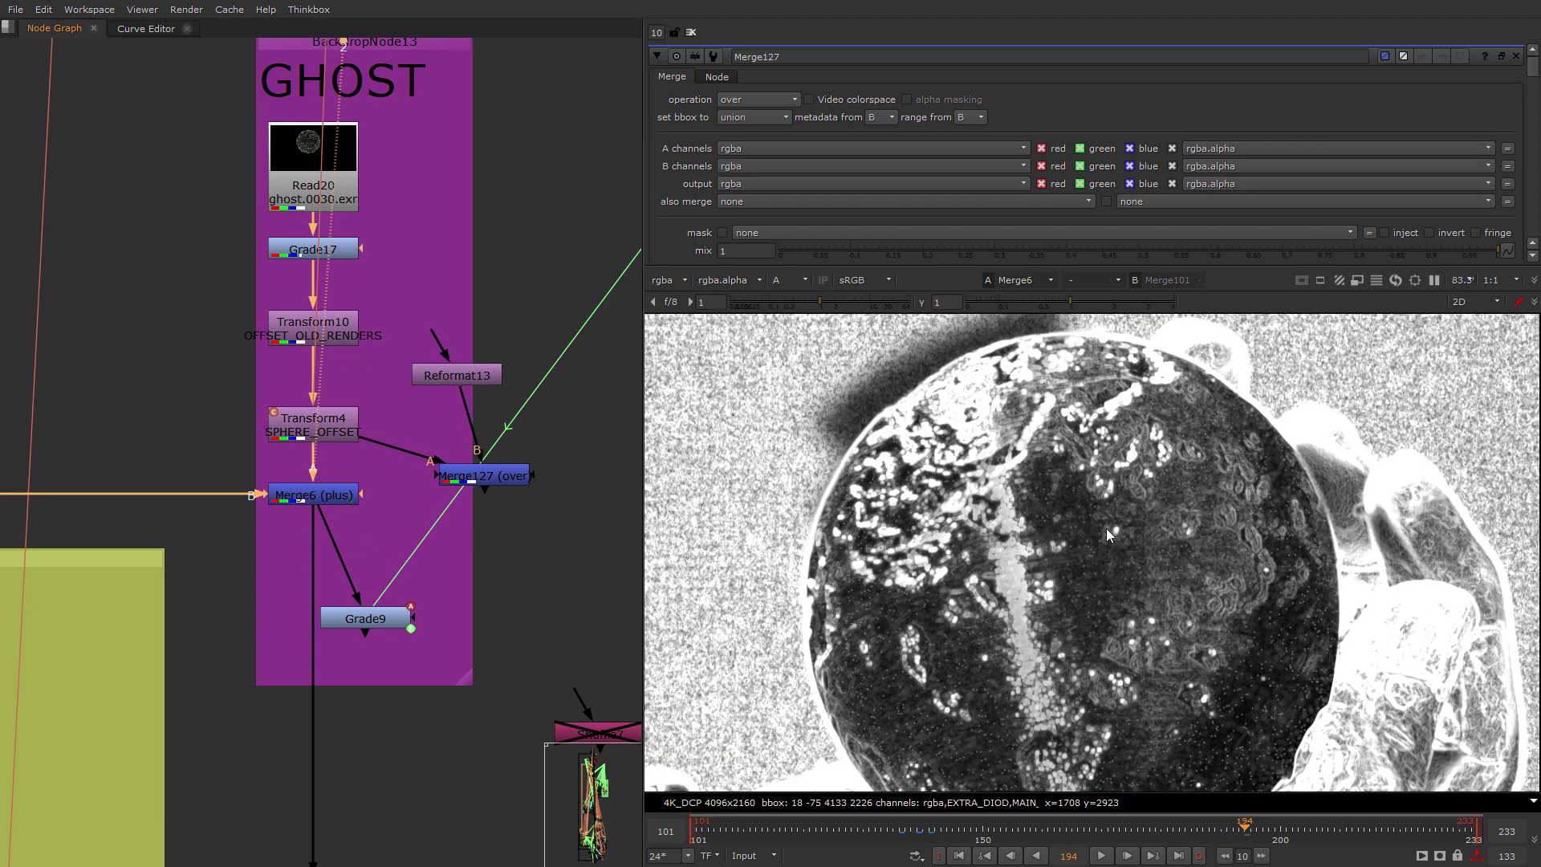
scroll(975, 566, "down", 1)
scroll(1072, 596, "up", 2)
scroll(432, 451, "down", 5)
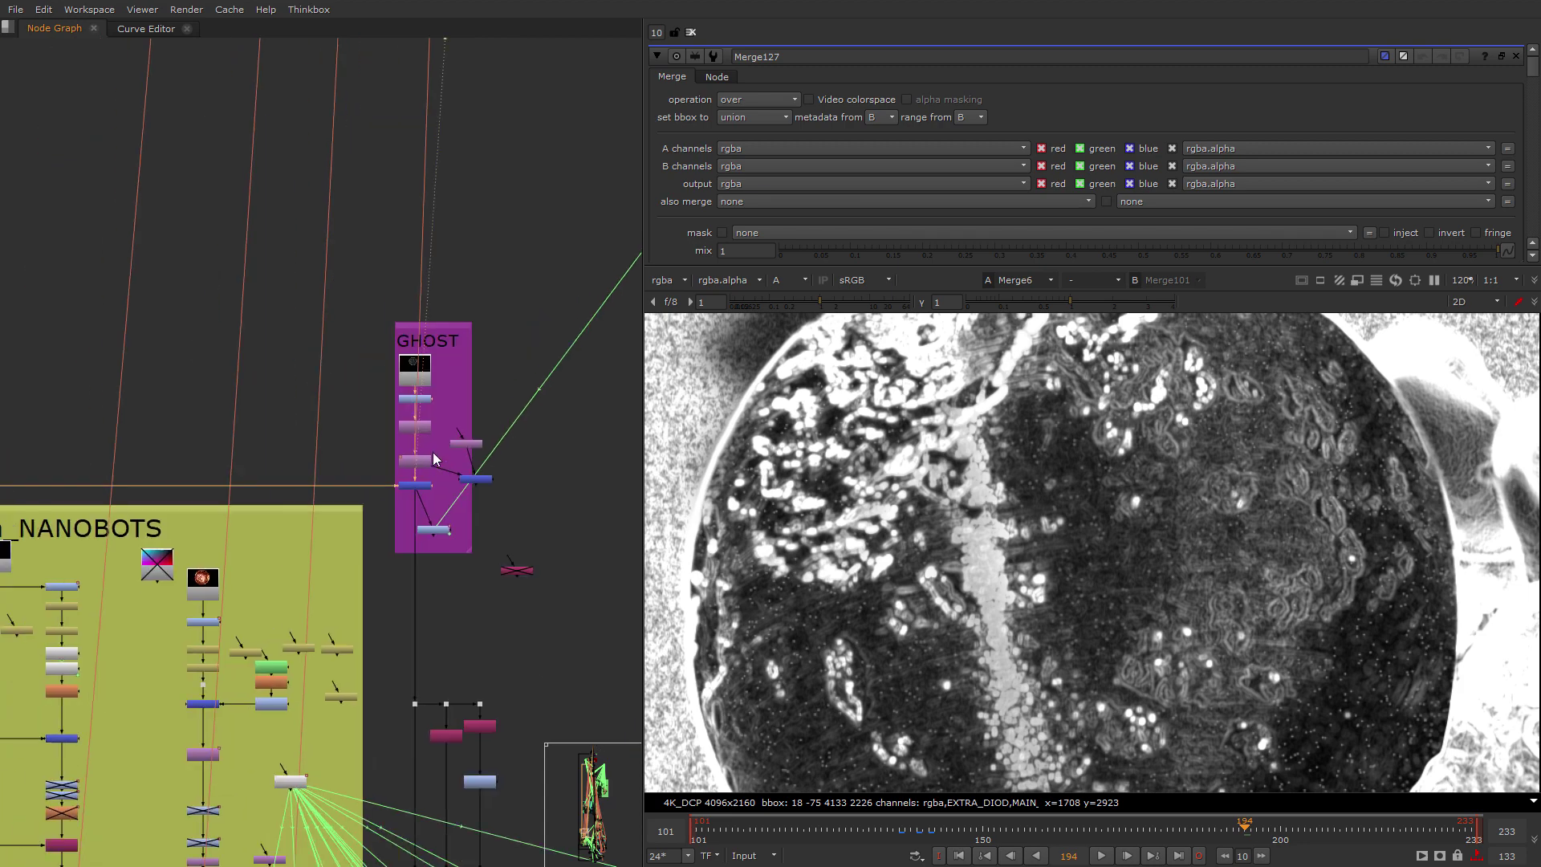
Show the Read14 clip LQ_Bowl_01.MOV in the 2D_bowl_extra_NANOBOTS backdrop and scrub back to frame 53.
scroll(271, 647, "down", 2)
middle_click_drag(271, 647, 478, 277)
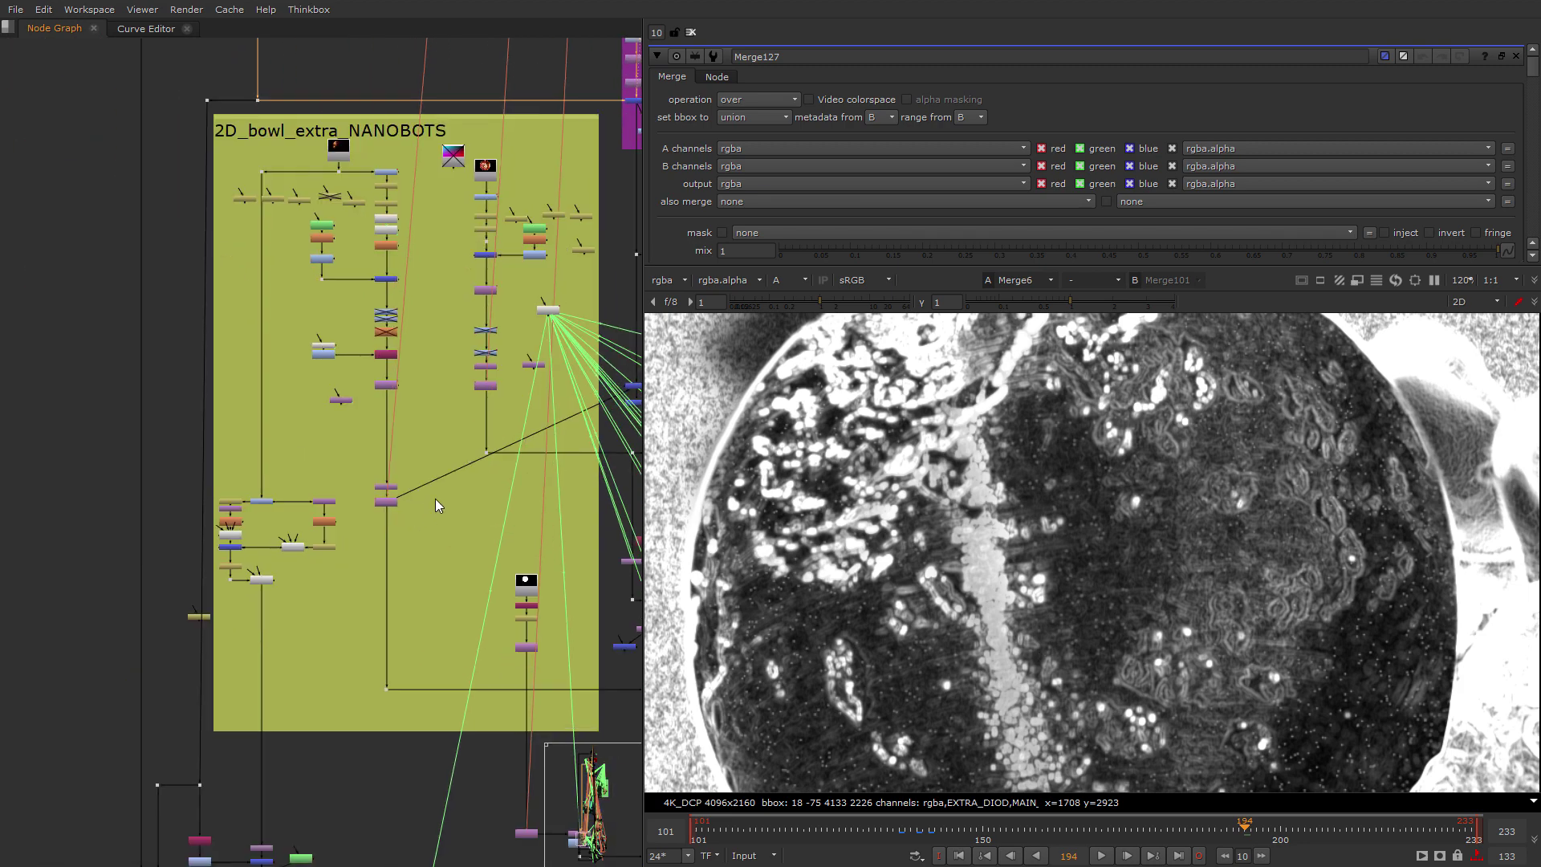
middle_click_drag(318, 142, 321, 264)
scroll(321, 265, "up", 6)
left_click(383, 302)
key("1")
left_click(412, 476)
middle_click_drag(412, 479, 366, 229)
scroll(984, 613, "down", 4)
left_click(846, 831)
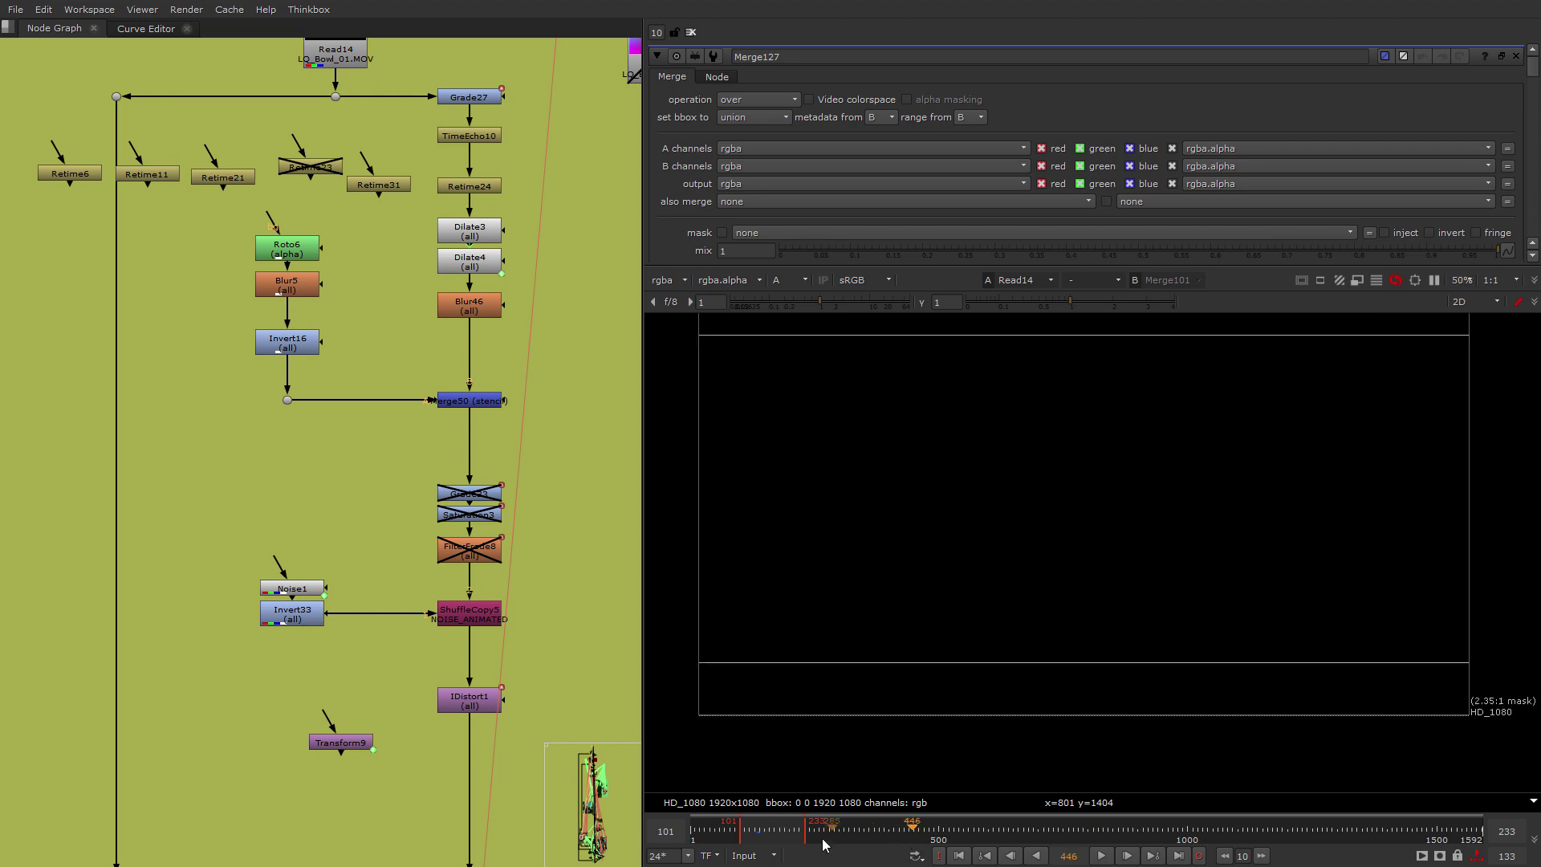
left_click_drag(776, 845, 717, 841)
Examine Read14's bowl footage in RGB by scrubbing around frame 600, with the Retime24 settings open.
middle_click_drag(238, 468, 277, 807)
scroll(379, 368, "up", 3)
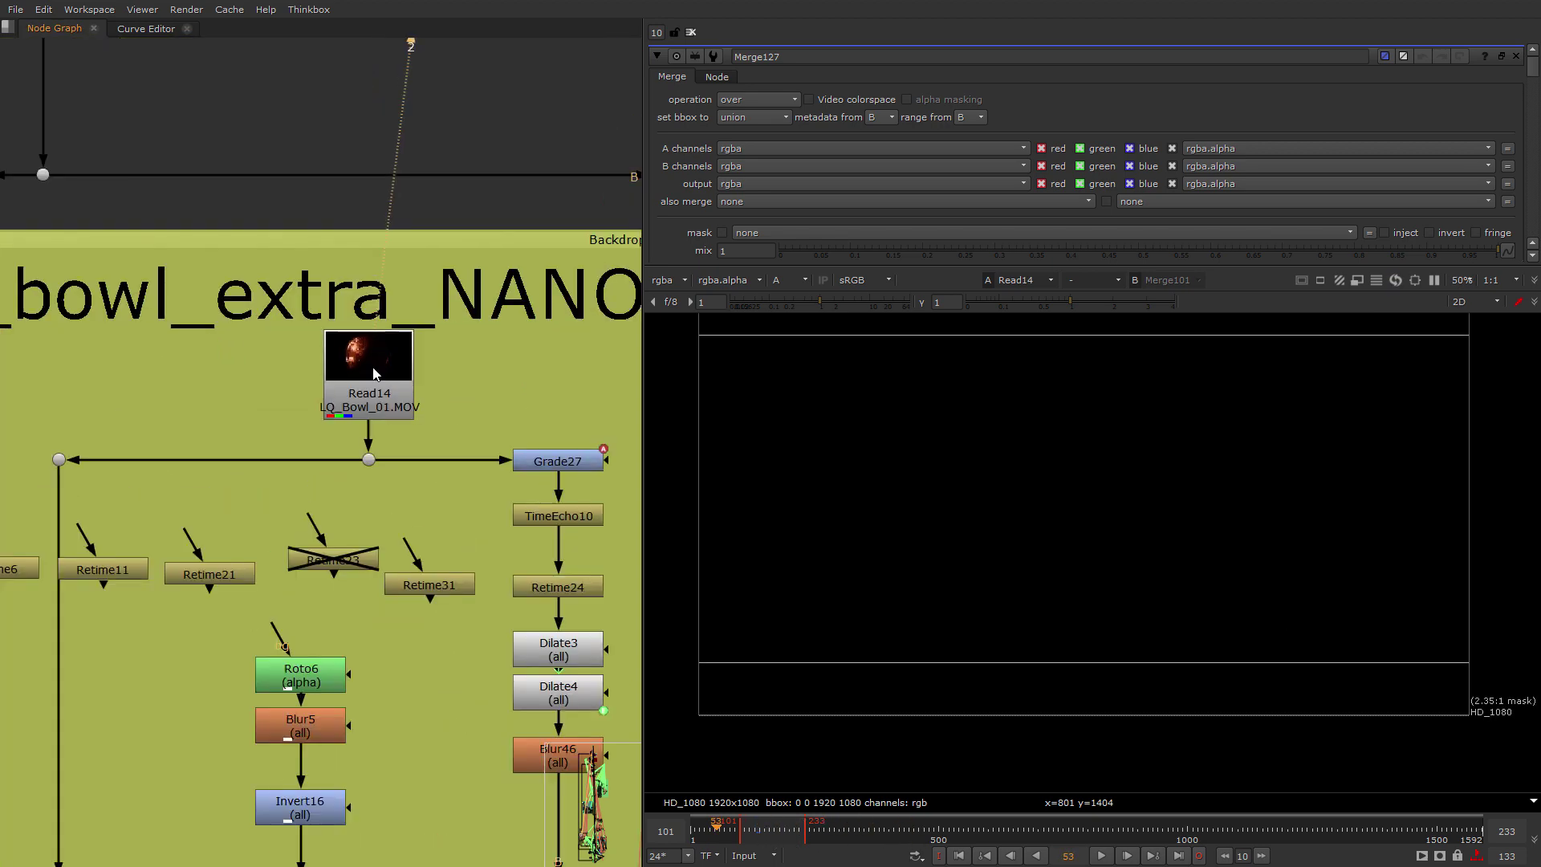
left_click(382, 366)
double_click(382, 361)
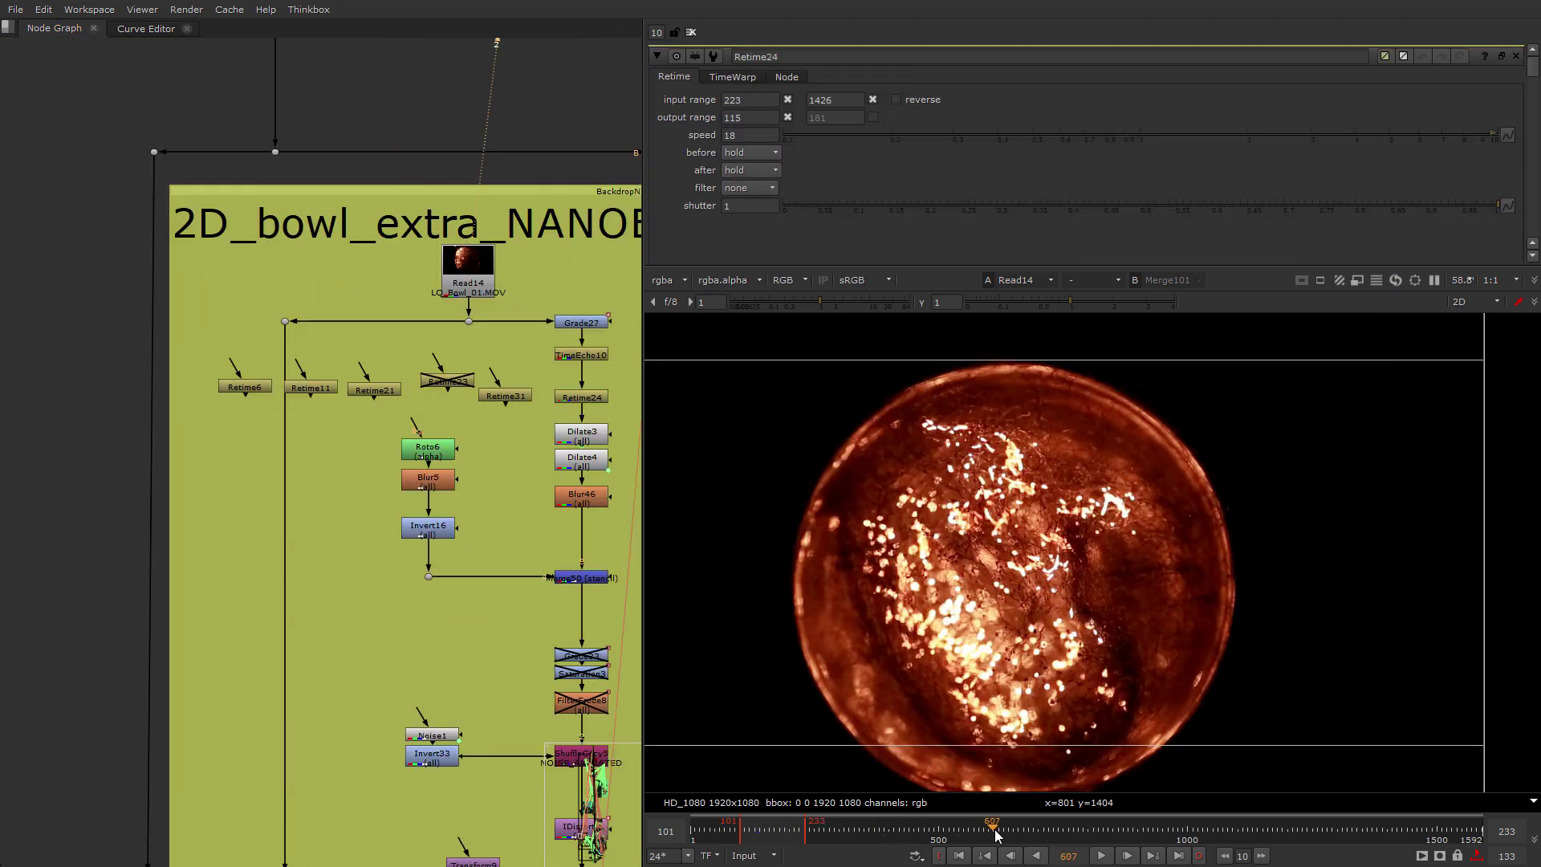
left_click_drag(991, 834, 1160, 843)
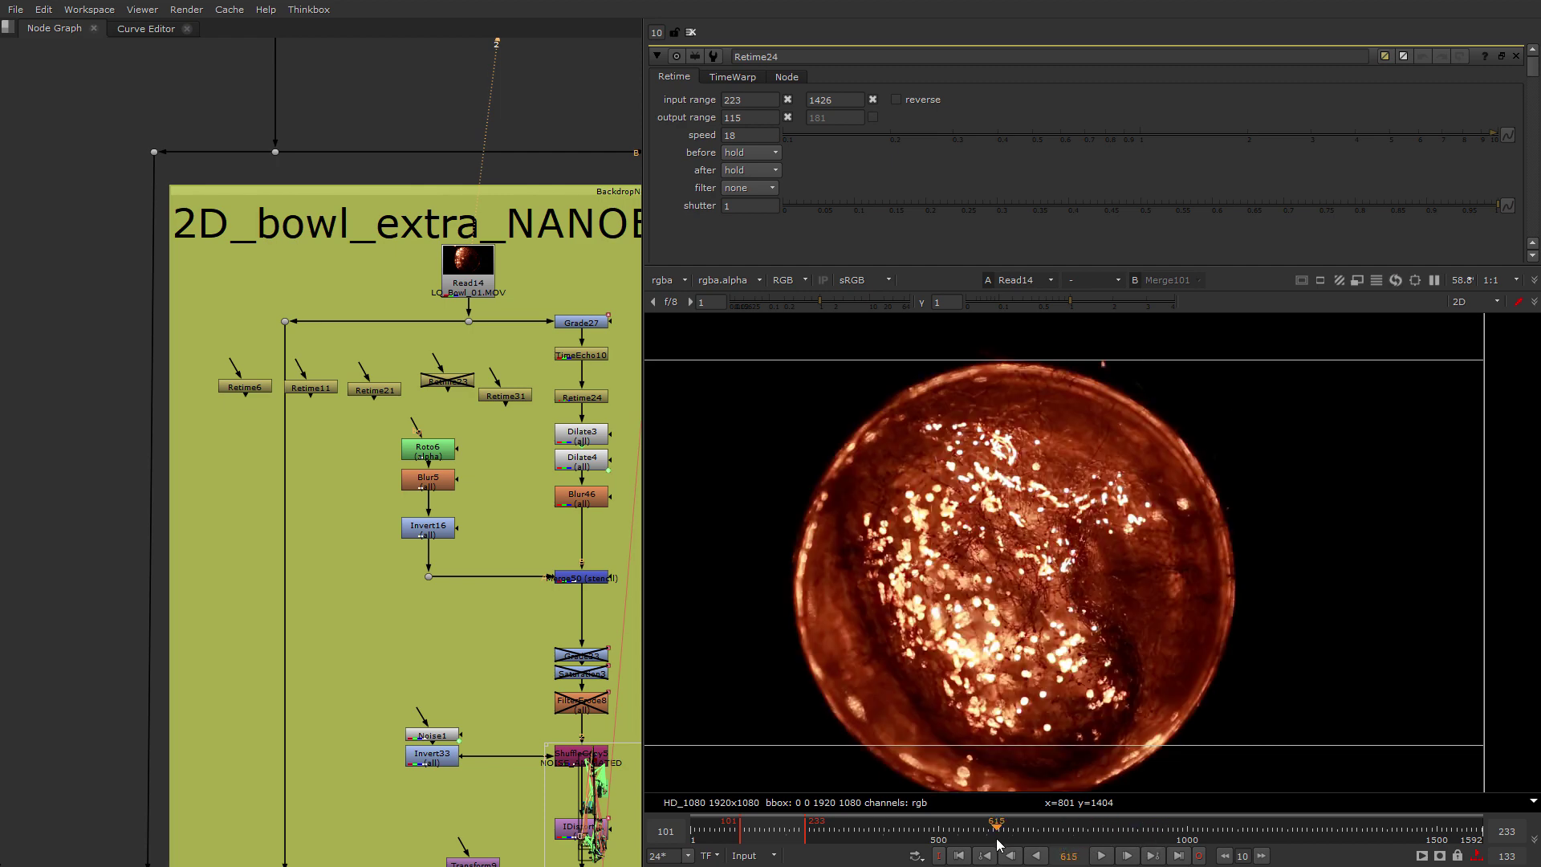
left_click_drag(999, 843, 1045, 833)
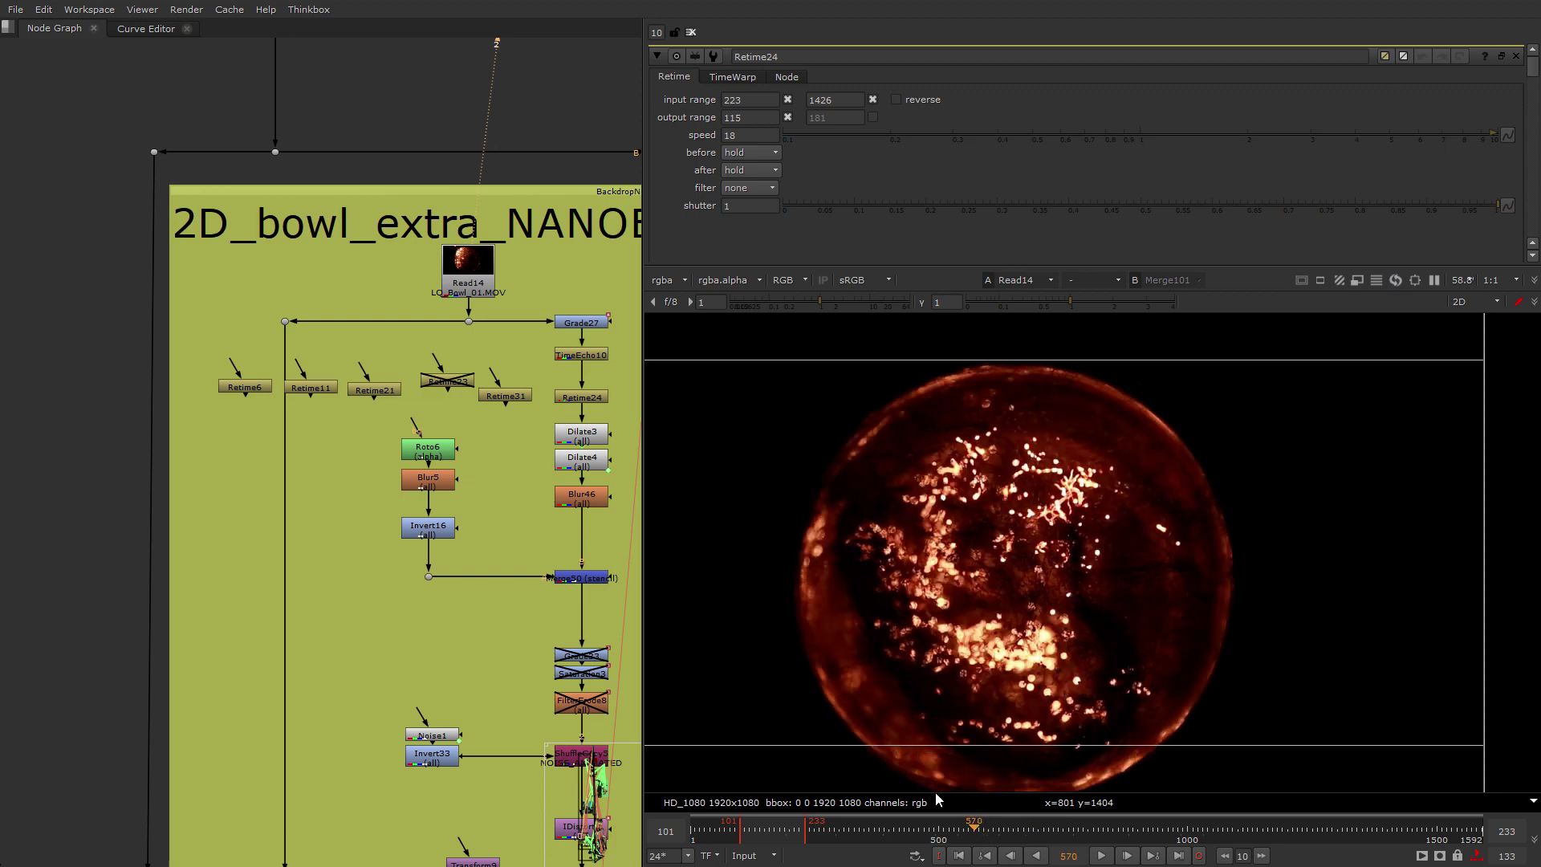
View the Read28 clip LQ_Bowl_03.MOV and examine its bowl footage at frame 430.
middle_click_drag(580, 371, 457, 394)
left_click(488, 425)
key("2")
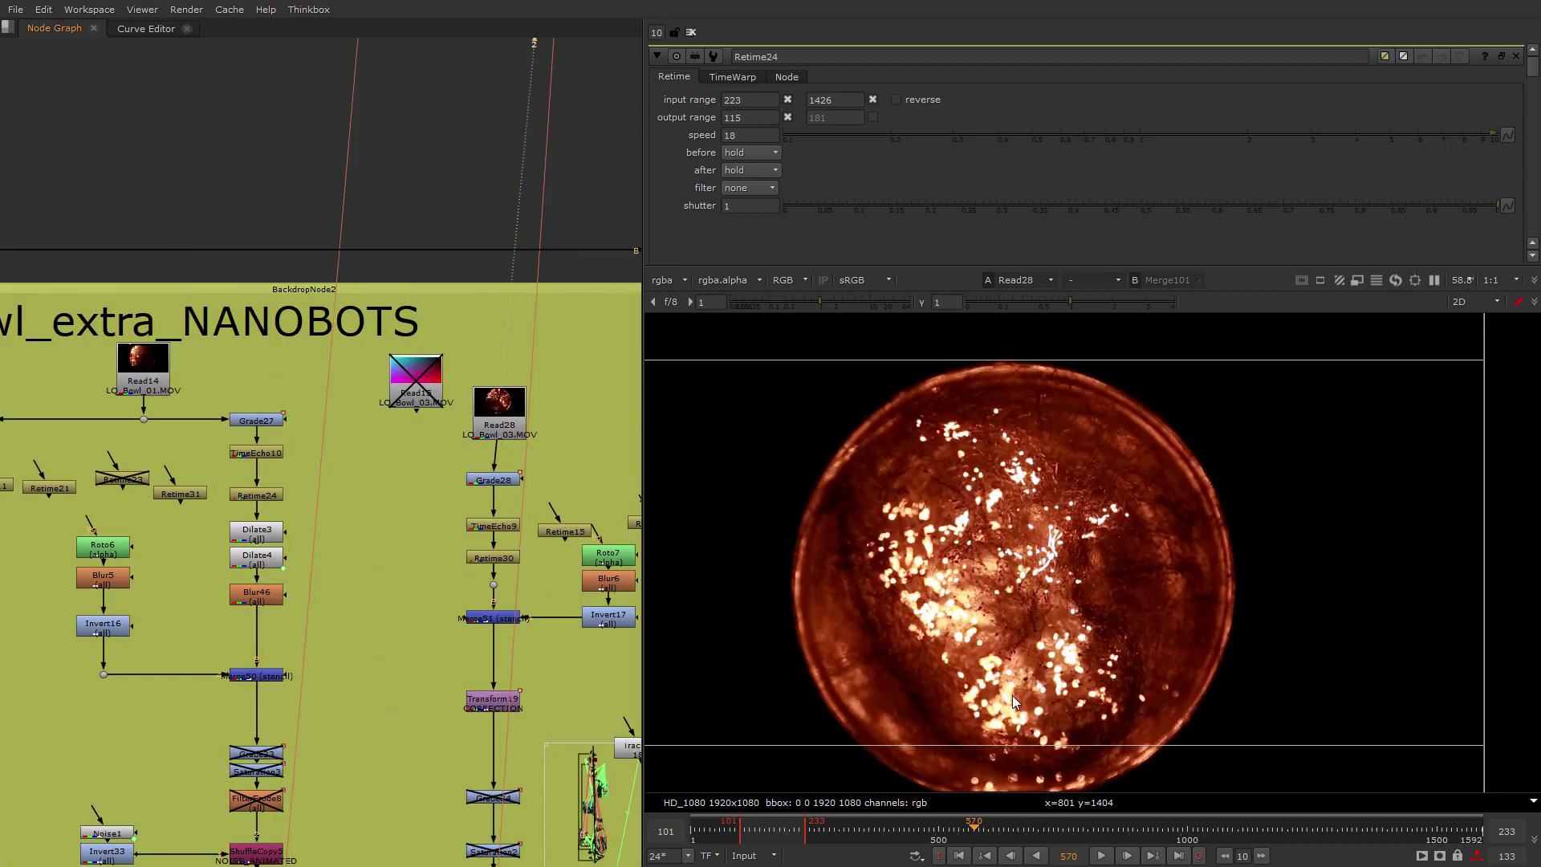
left_click(948, 846)
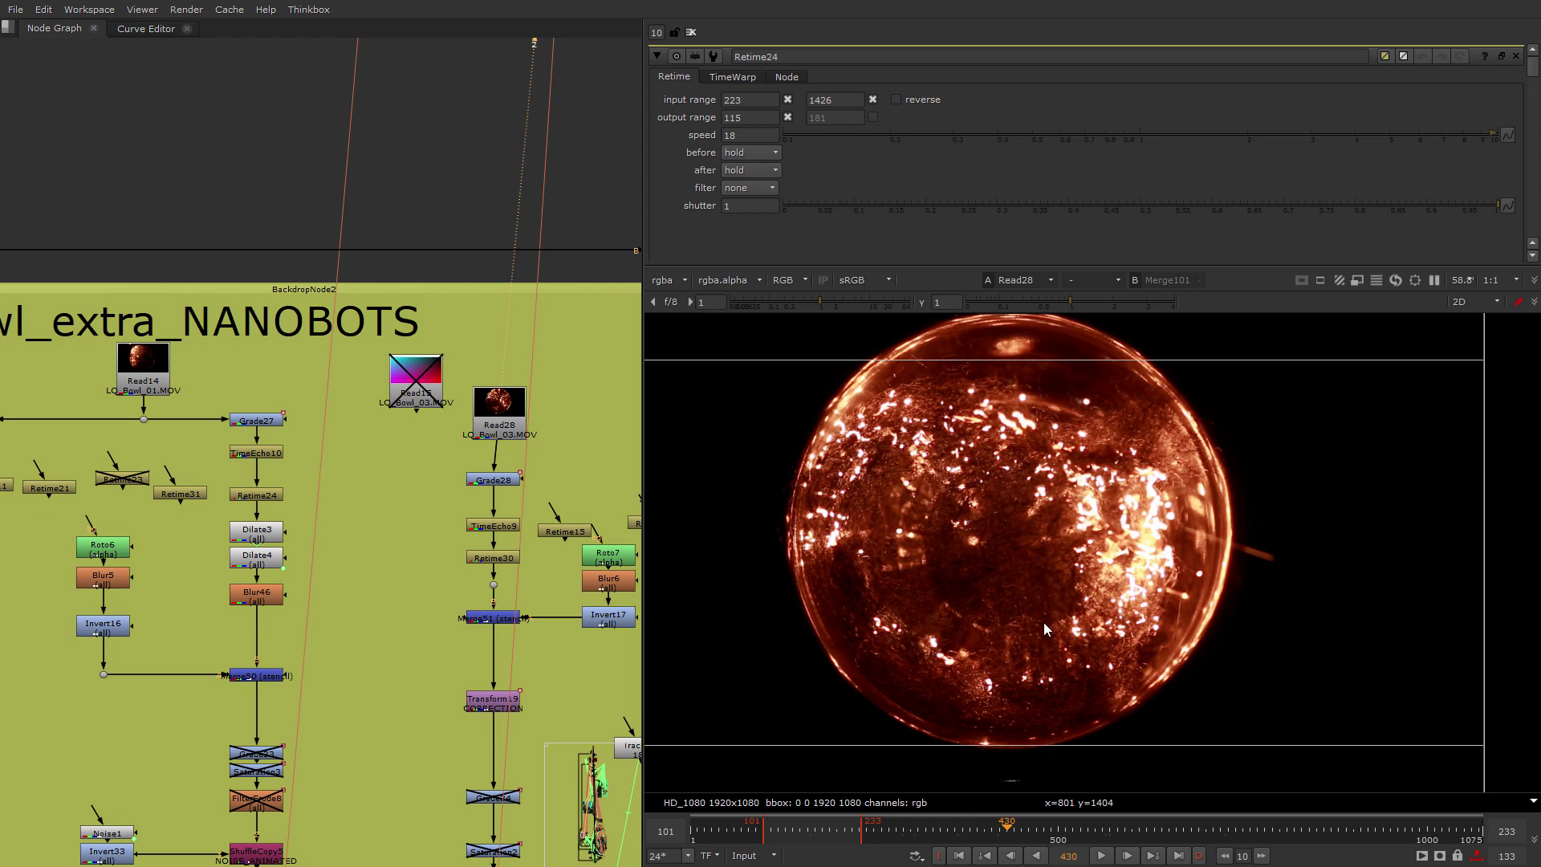
left_click_drag(510, 424, 497, 429)
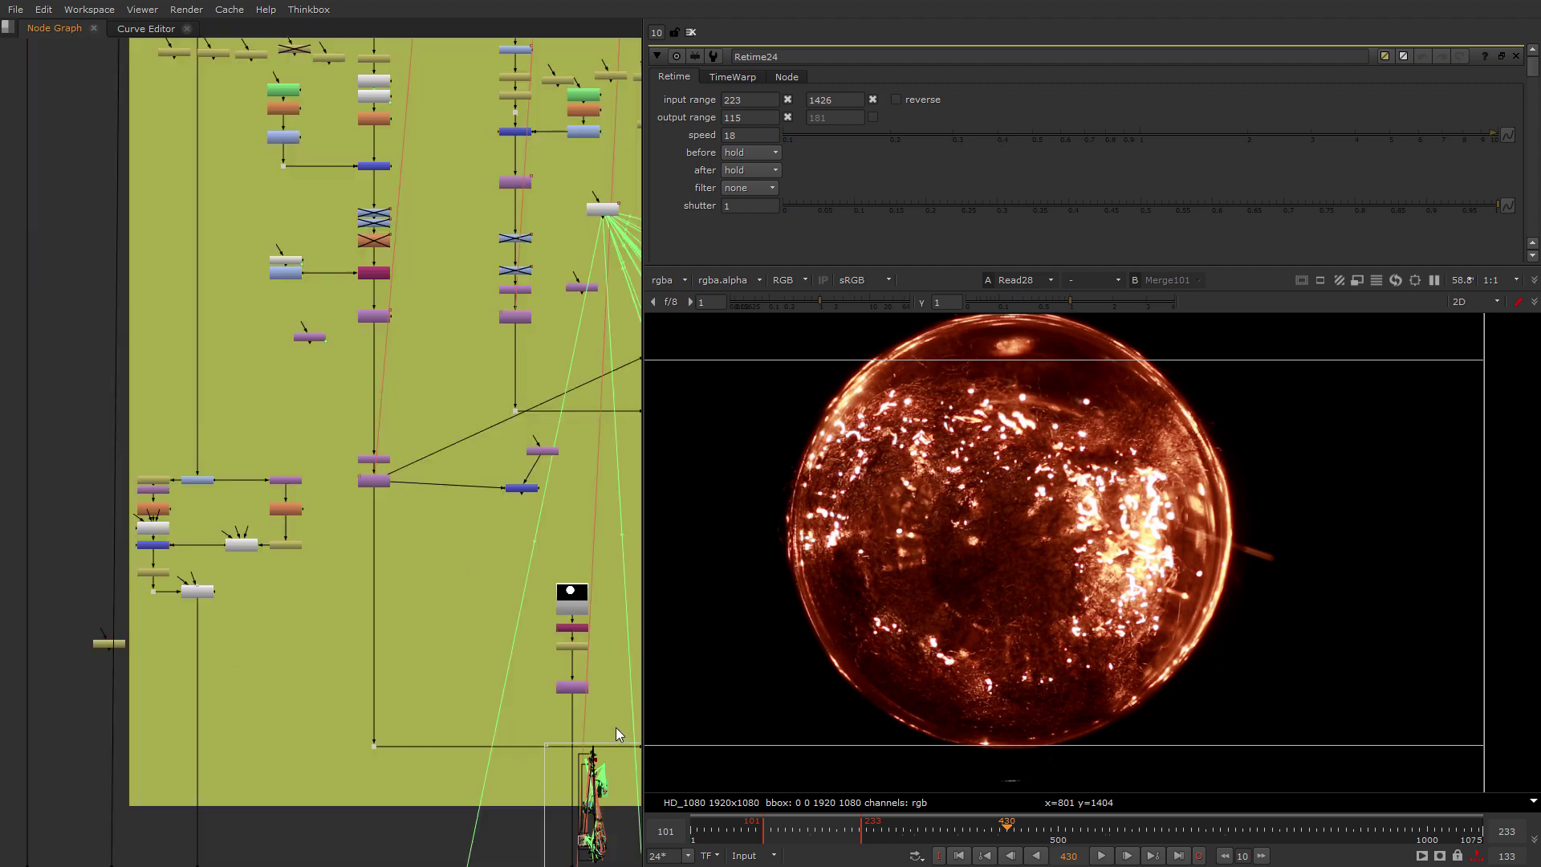
View the Merge50 stencil and ShuffleCopy5 outputs in turn along the Read14 branch of the nanobots backdrop.
middle_click_drag(519, 614, 422, 654)
middle_click_drag(423, 653, 398, 658)
left_click_drag(423, 491, 253, 397)
key("2")
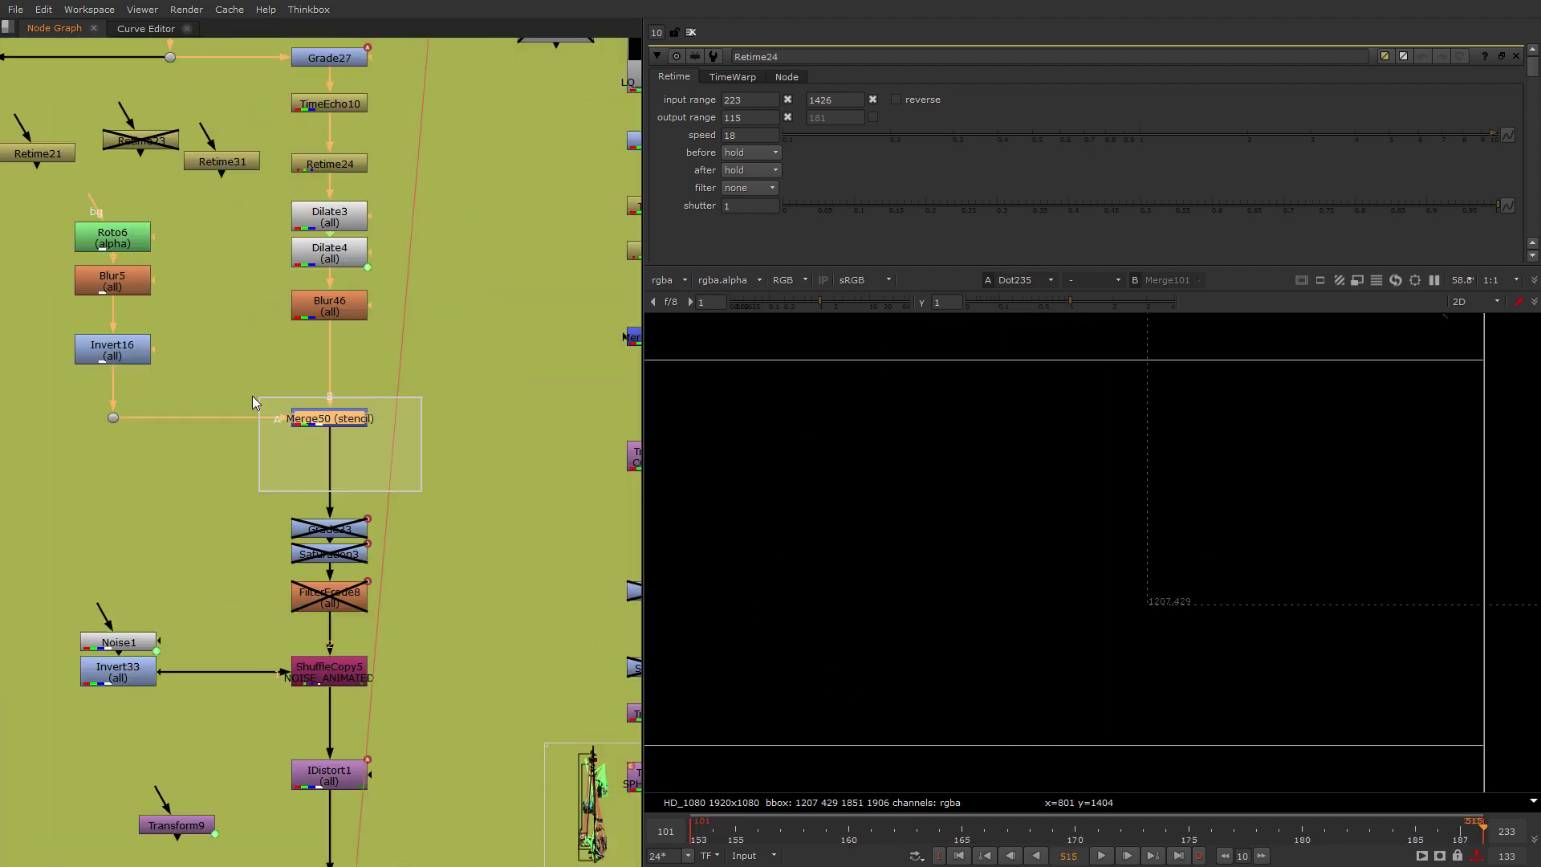
left_click(421, 647)
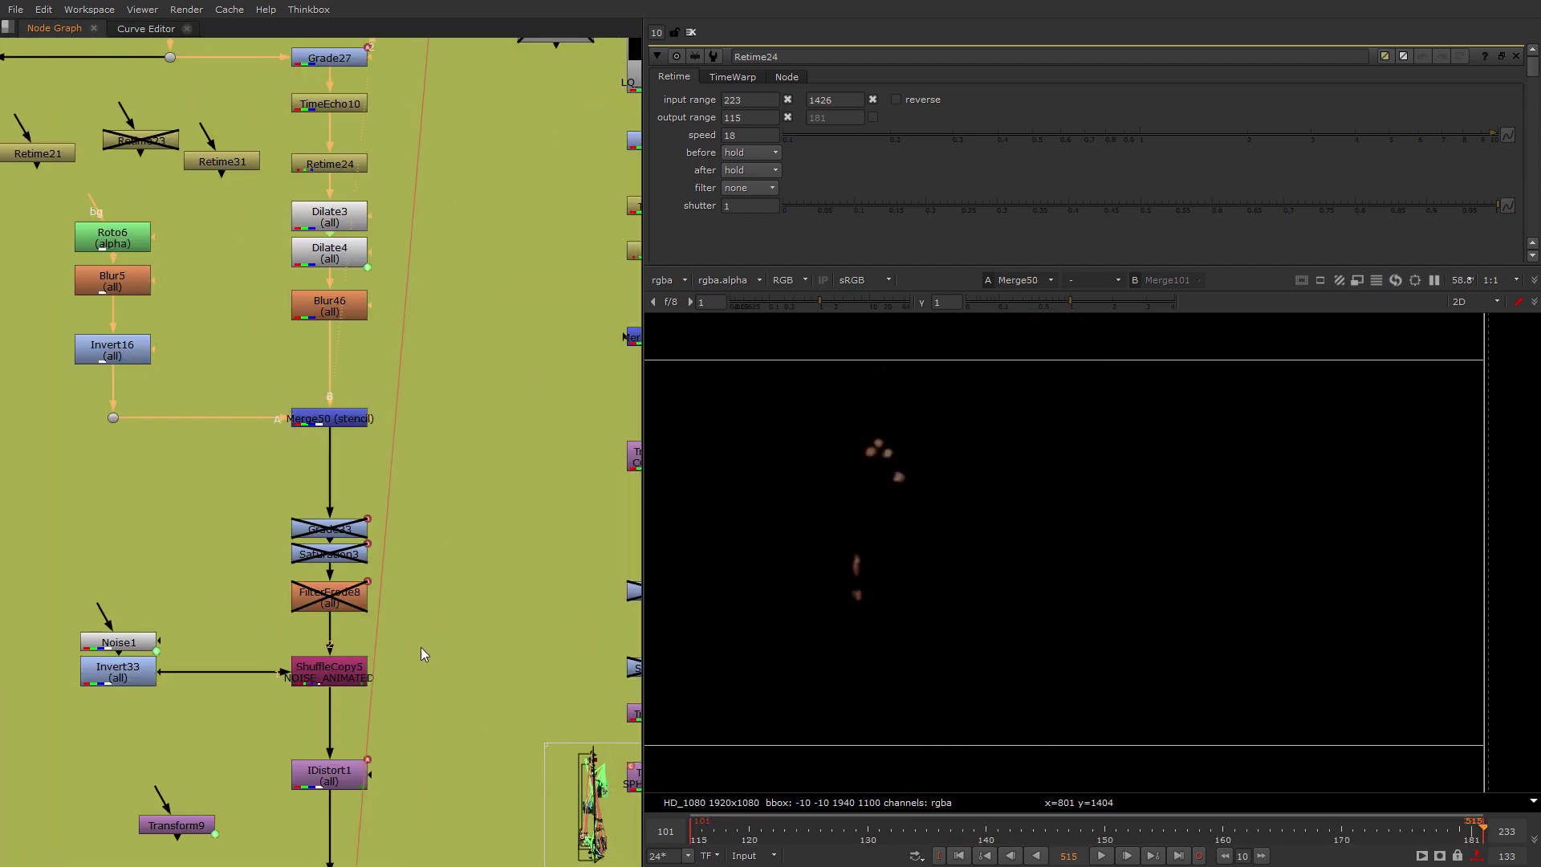
left_click_drag(421, 647, 282, 734)
key("2")
left_click(439, 760)
middle_click_drag(441, 764, 324, 539)
scroll(321, 560, "down", 3)
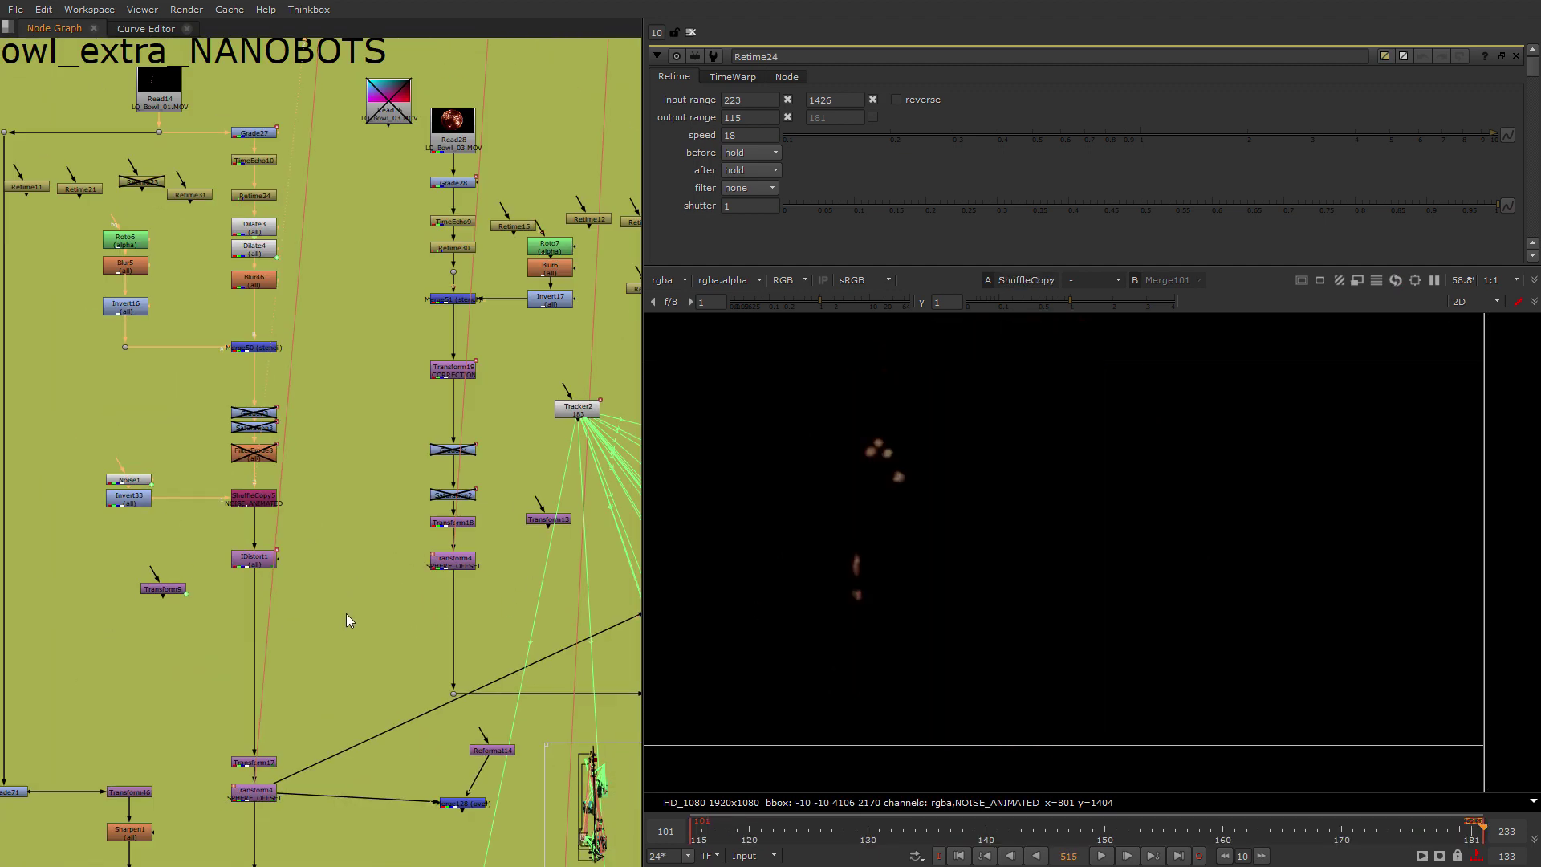
View the IDistort1 result, scrub to frames 157, 173 and 137, and open the IDistort1 settings.
scroll(345, 613, "up", 2)
left_click(296, 566)
key("2")
left_click_drag(962, 831, 1209, 836)
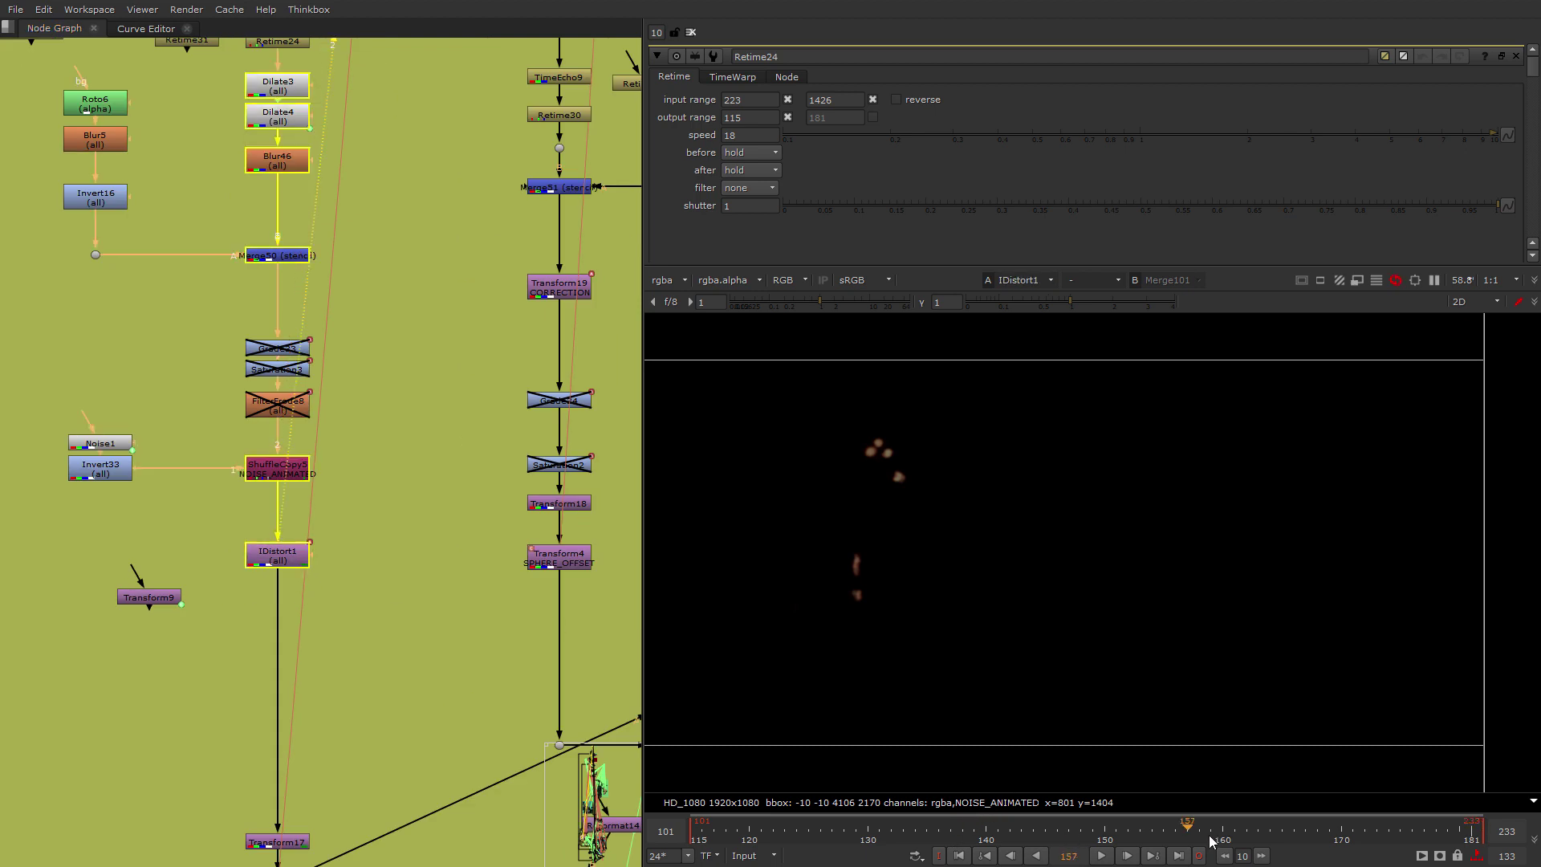
left_click(492, 642)
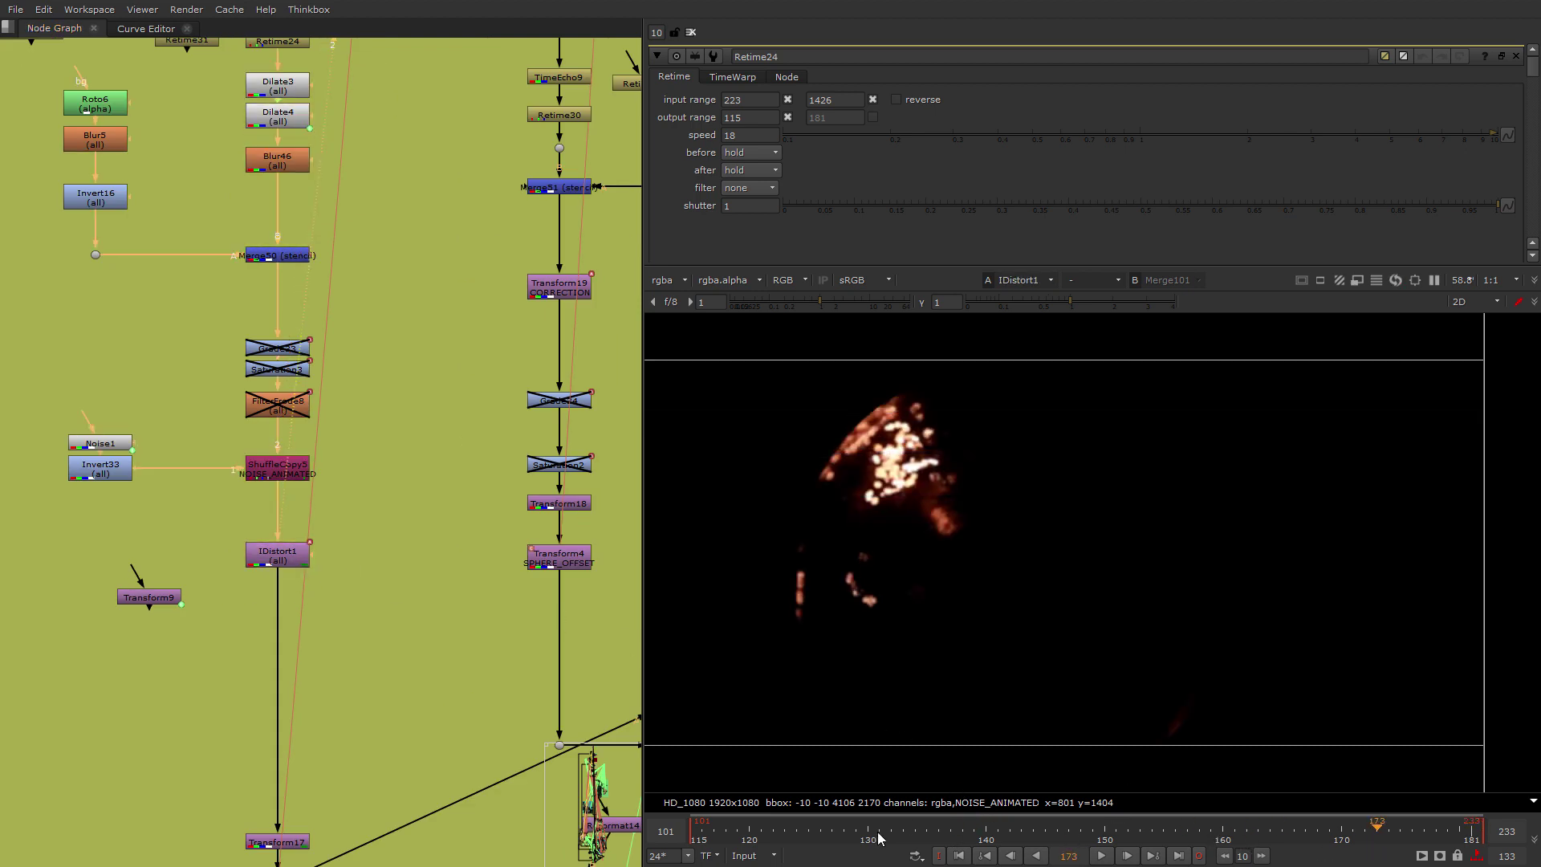
left_click(949, 835)
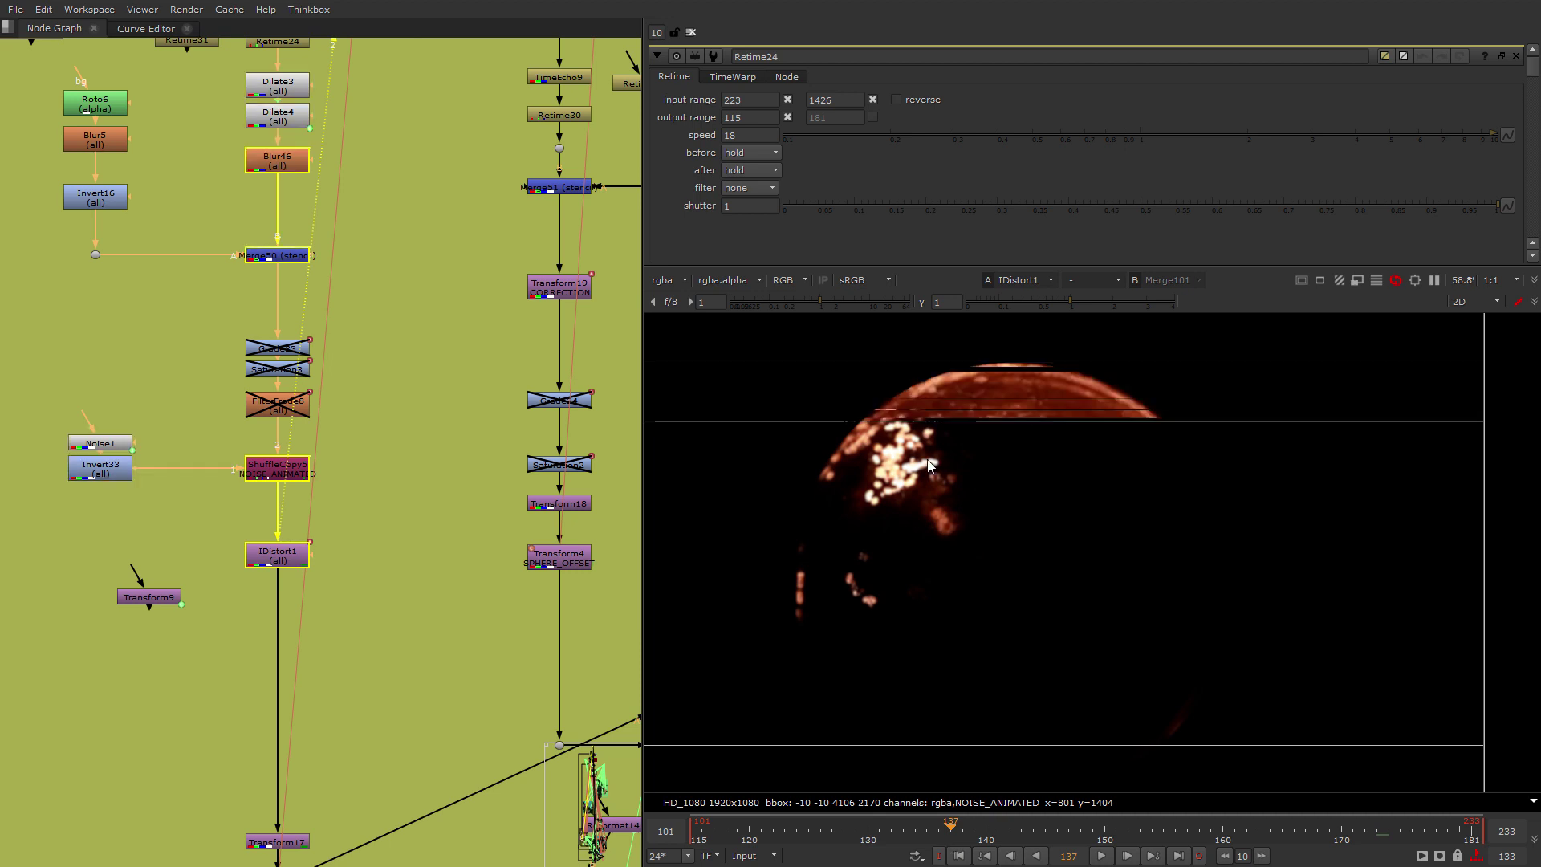
scroll(456, 567, "down", 2)
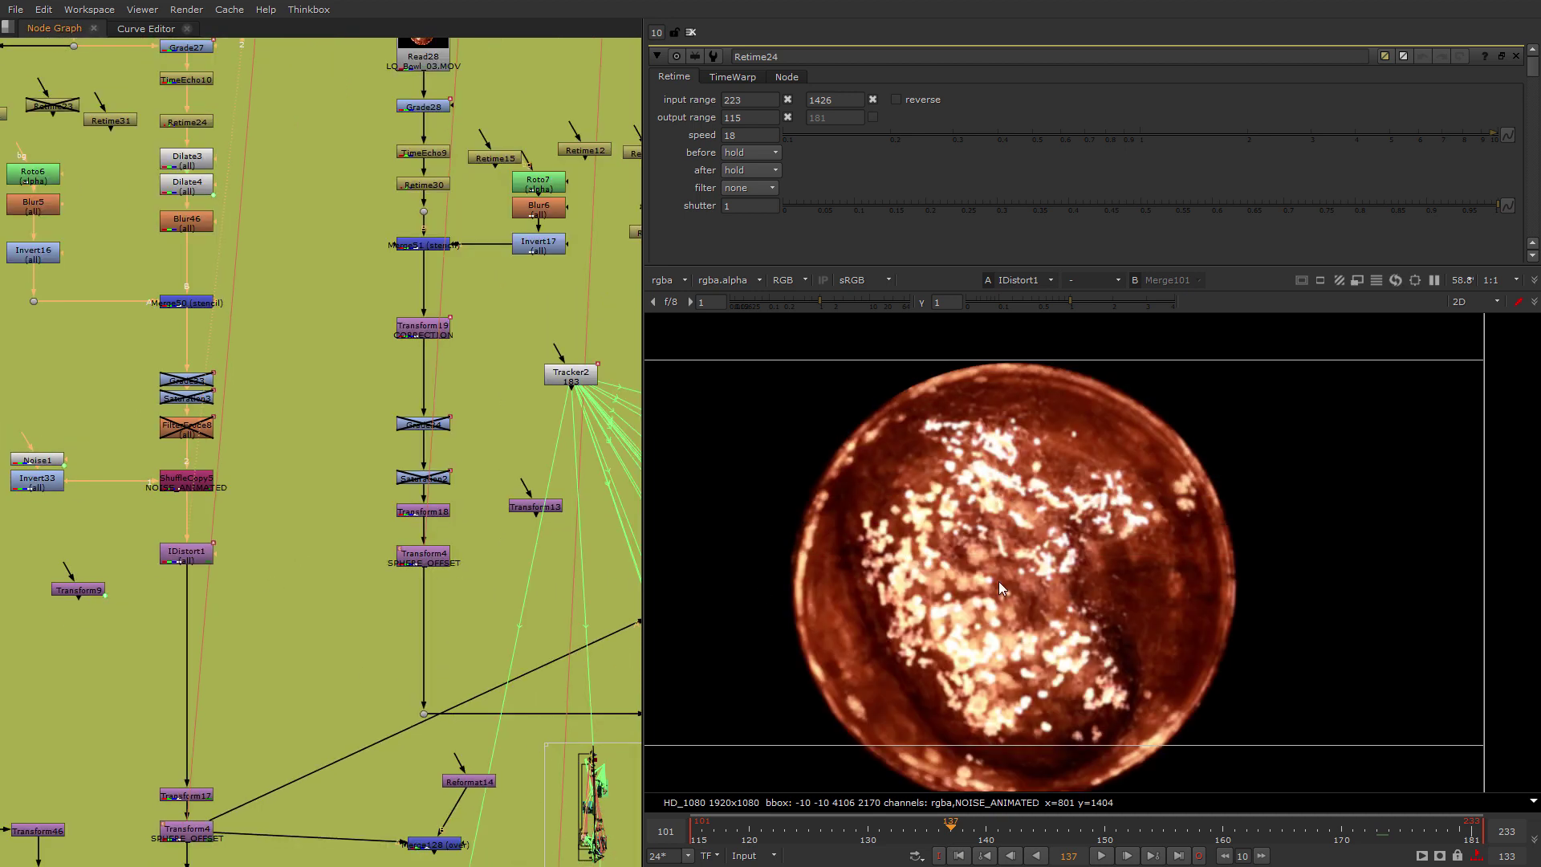
double_click(196, 556)
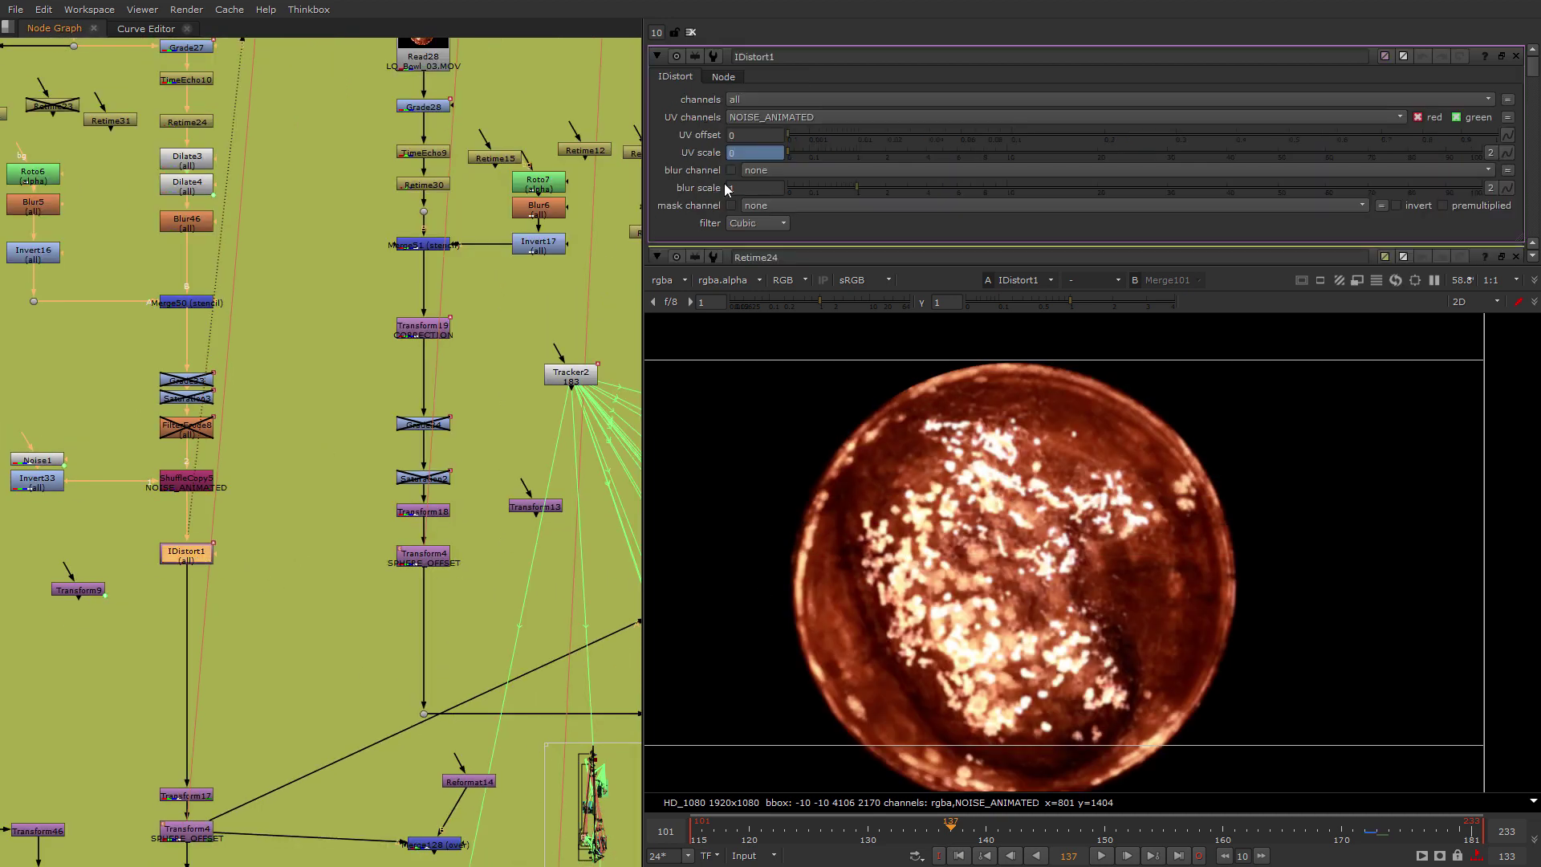
Move Noise1 slightly up from Invert33 and inspect its translate x expression, leaving the expression unedited.
middle_click_drag(181, 373, 435, 685)
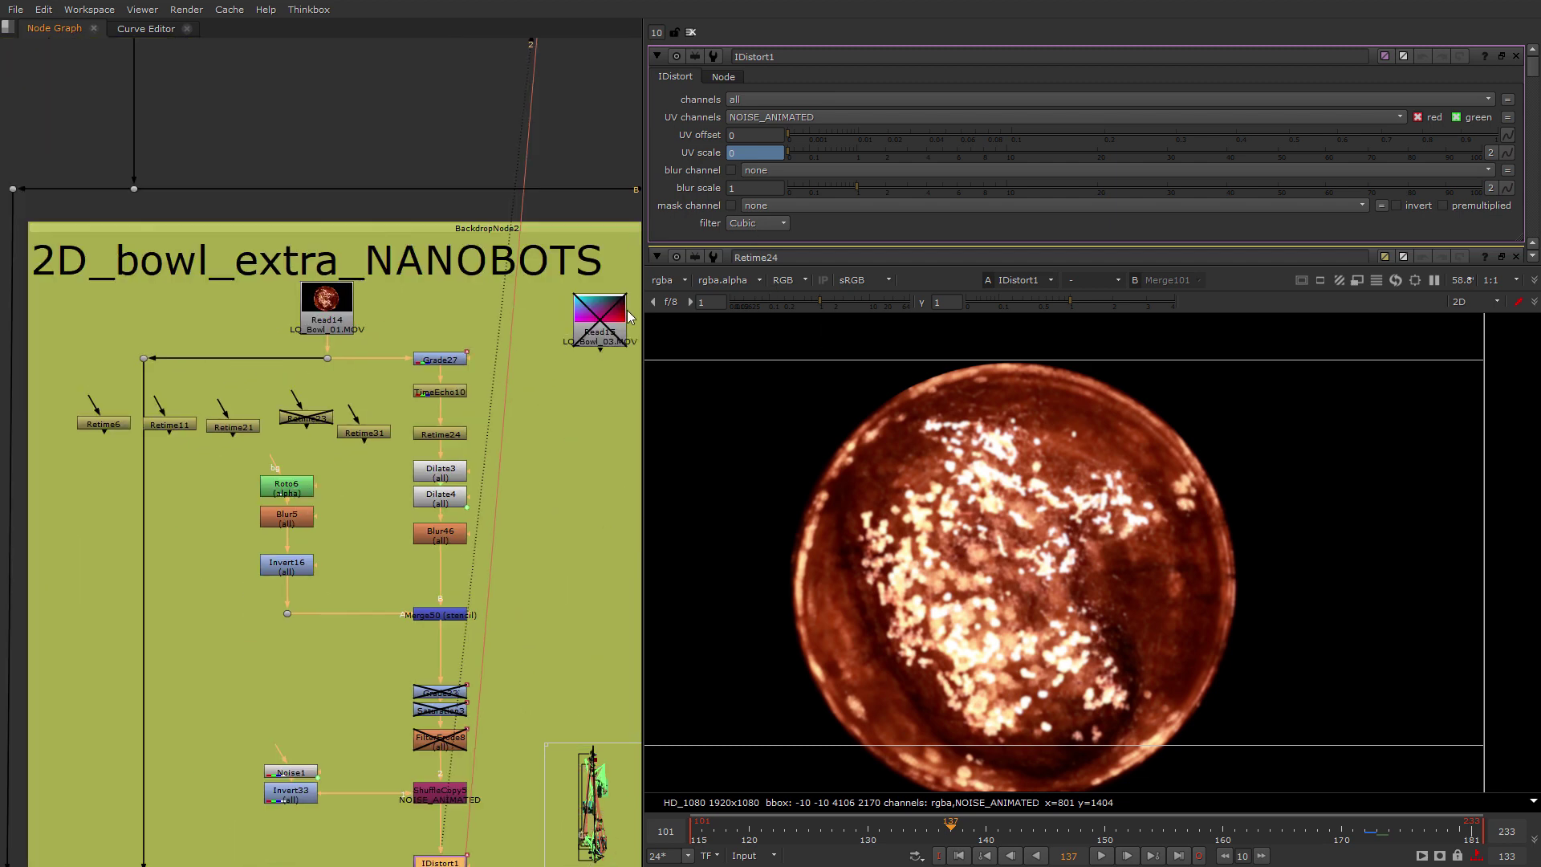
scroll(560, 667, "down", 2)
middle_click_drag(377, 787, 303, 524)
scroll(303, 525, "up", 3)
scroll(302, 530, "up", 3)
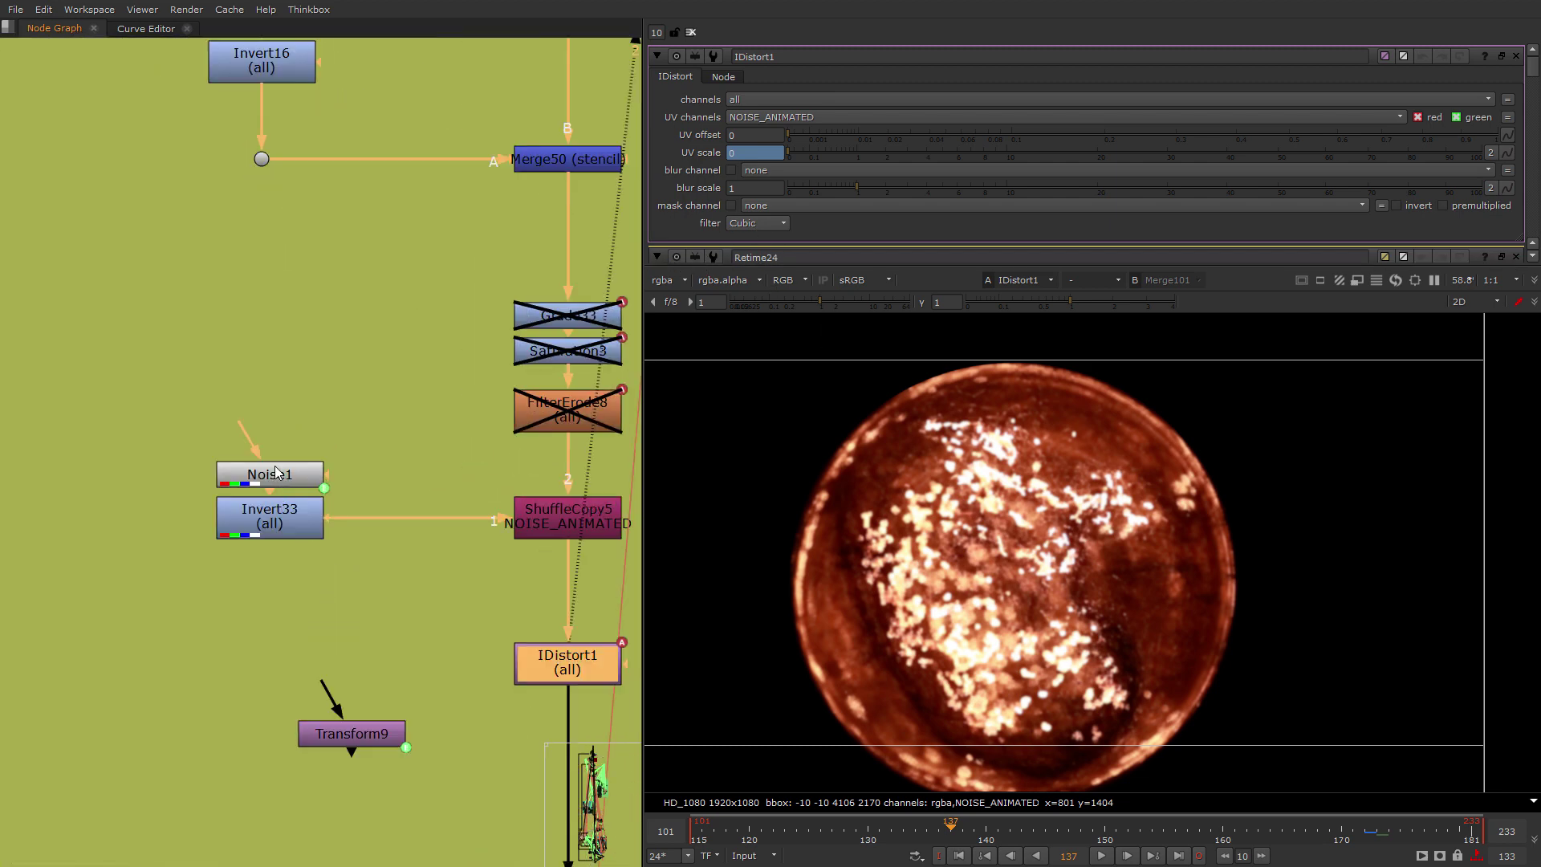
left_click_drag(284, 475, 285, 444)
double_click(285, 444)
scroll(784, 161, "down", 2)
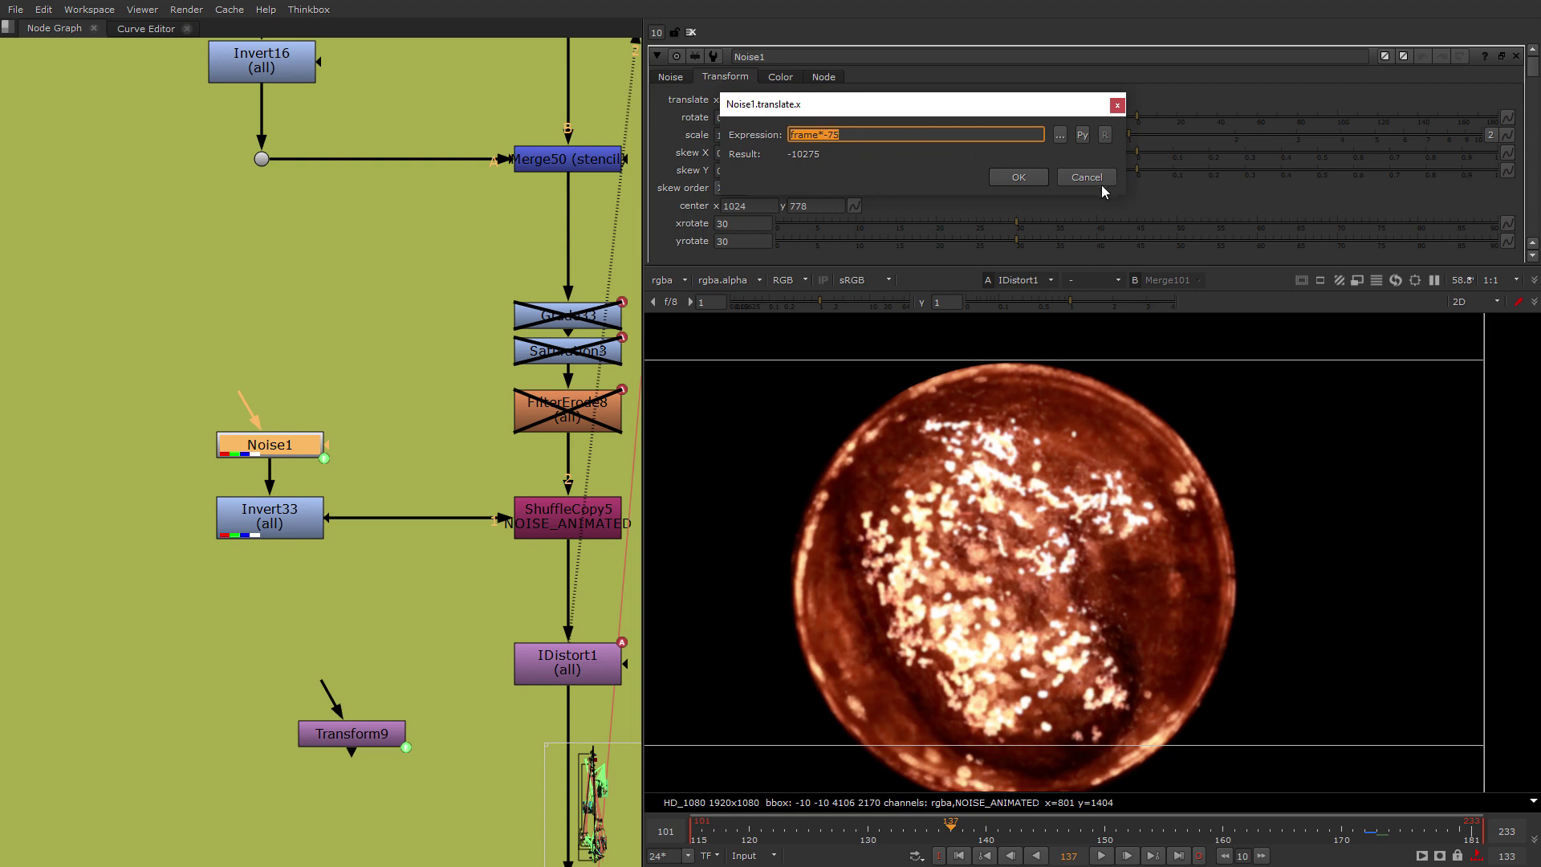
left_click(1100, 184)
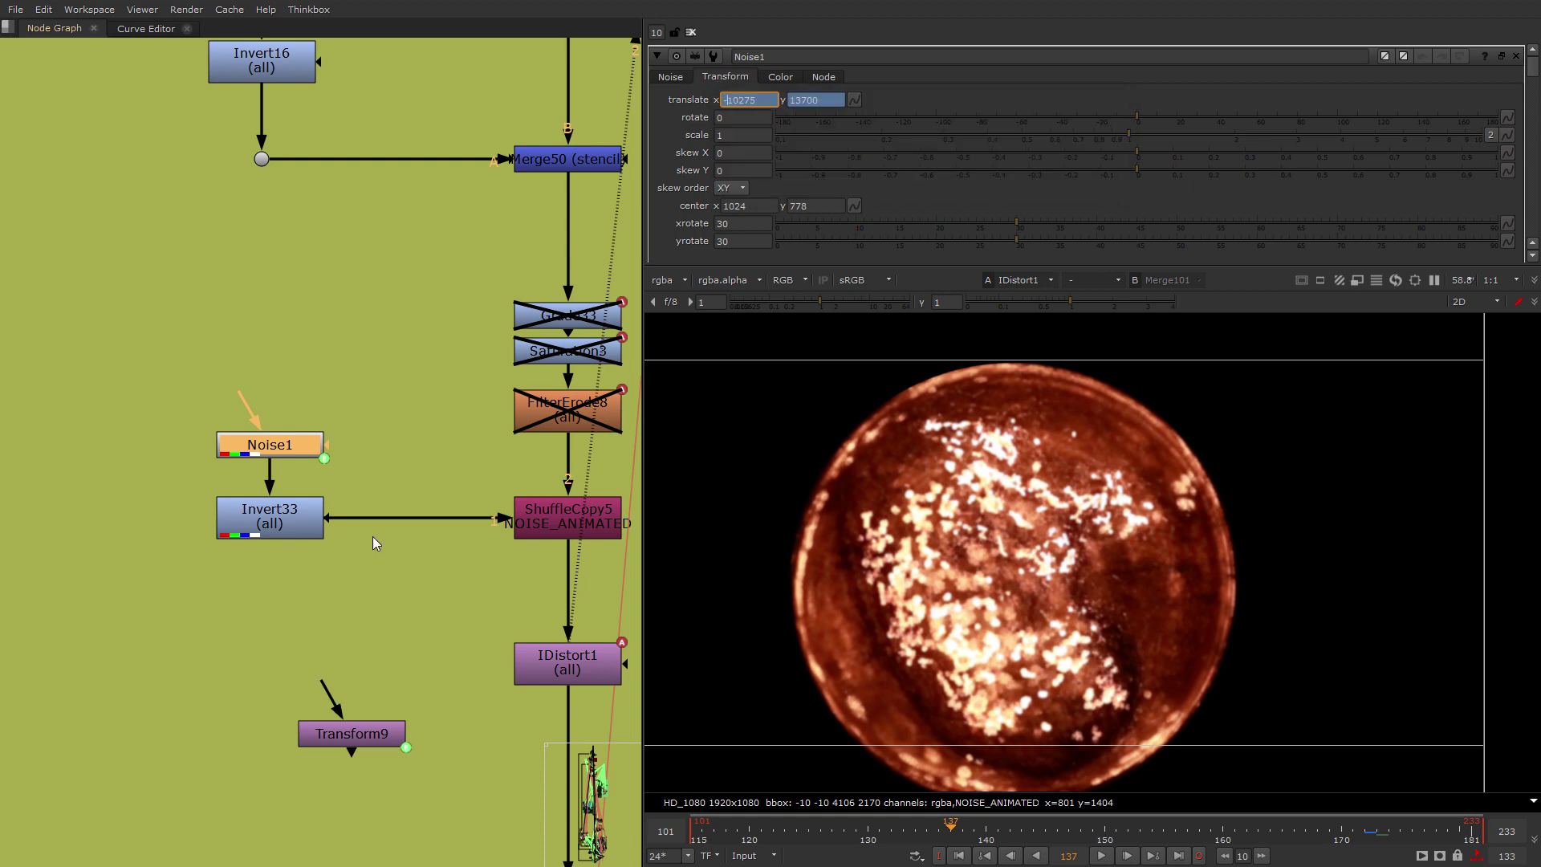
Follow the nanobots branch over to the SPHERE_REVEAL backdrop and view it at Dot235.
scroll(569, 598, "down", 10)
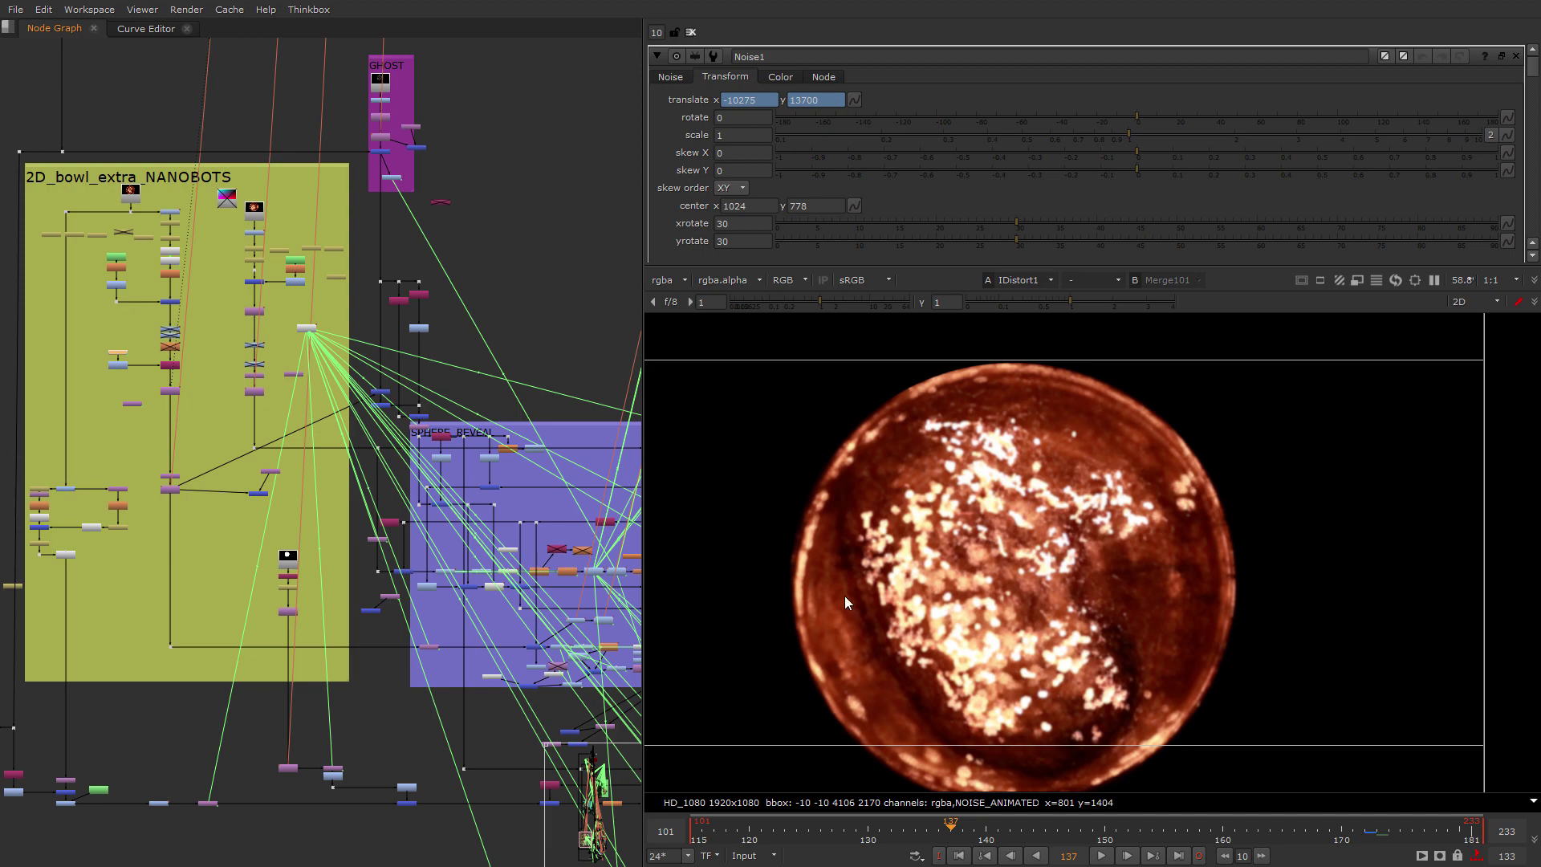
scroll(313, 567, "up", 3)
scroll(313, 566, "down", 2)
middle_click_drag(324, 461, 3, 472)
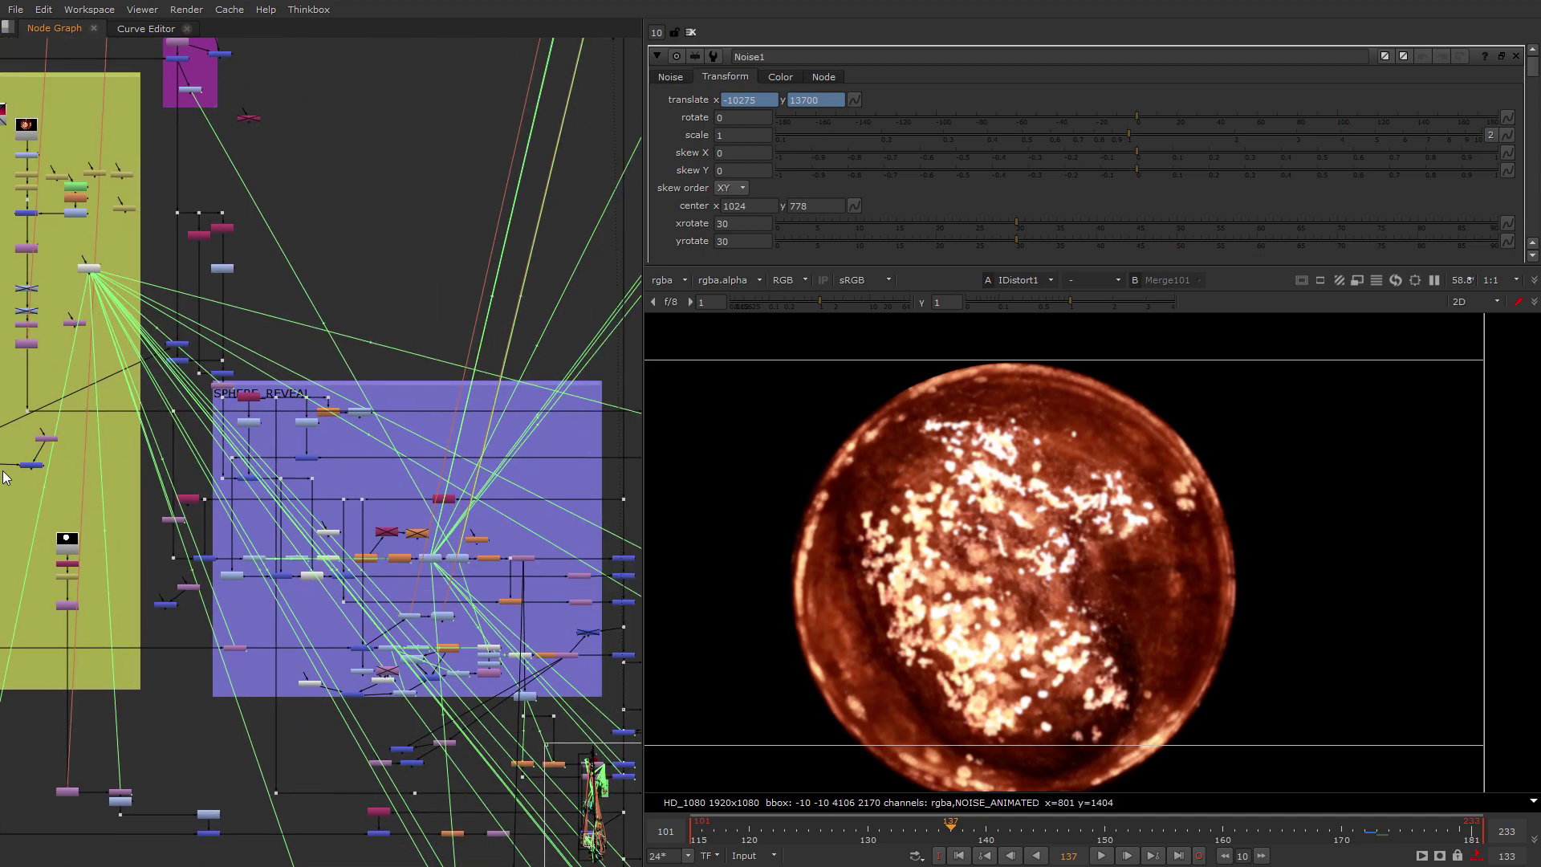
middle_click_drag(239, 475, 421, 557)
scroll(440, 552, "up", 3)
key("2")
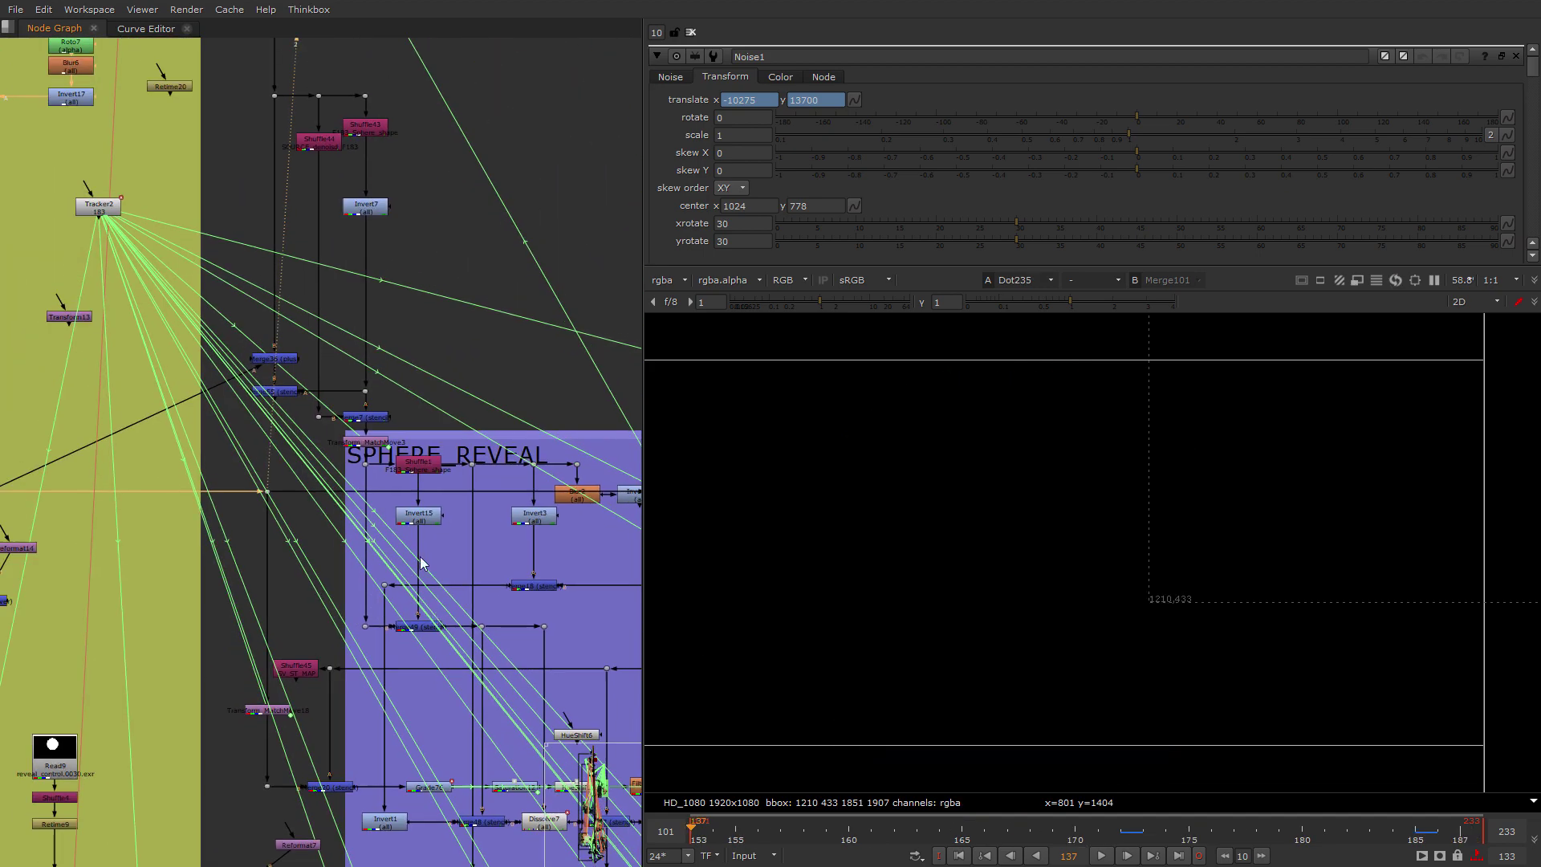
View the sphere render feeding the SPHERE_REVEAL backdrop at Dot92.
scroll(421, 563, "down", 5)
middle_click_drag(418, 463, 419, 372)
scroll(372, 543, "up", 2)
left_click(371, 507)
key("1")
middle_click_drag(383, 607, 278, 335)
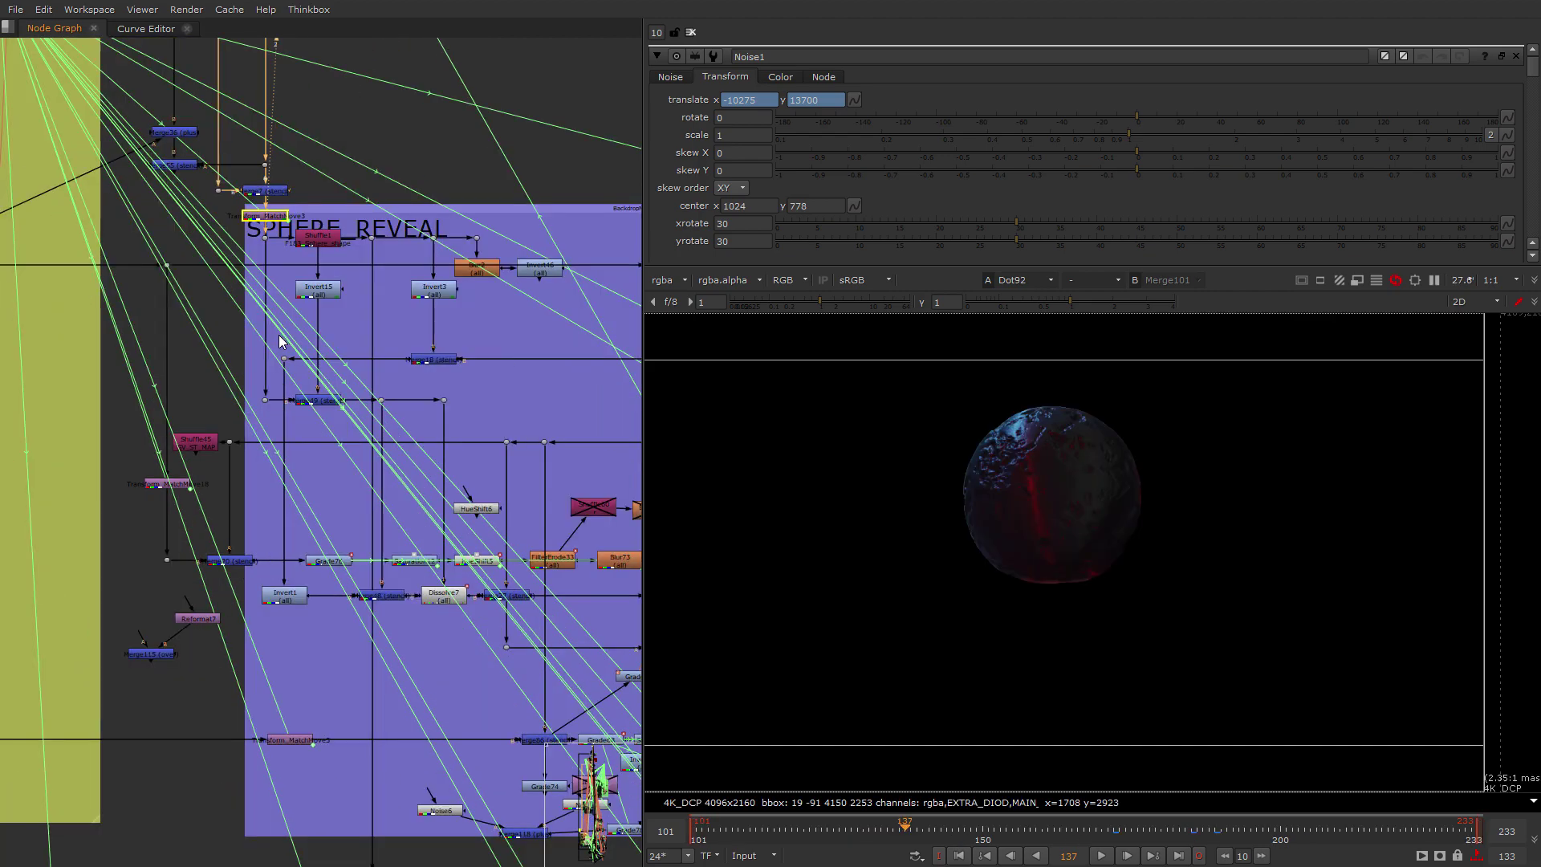
Examine the sphere's surface up close and the node layout of the SPHERE_REVEAL backdrop.
scroll(278, 442, "down", 2)
scroll(1012, 599, "up", 4)
middle_click_drag(352, 594, 323, 707)
scroll(253, 485, "up", 3)
middle_click_drag(432, 633, 349, 444)
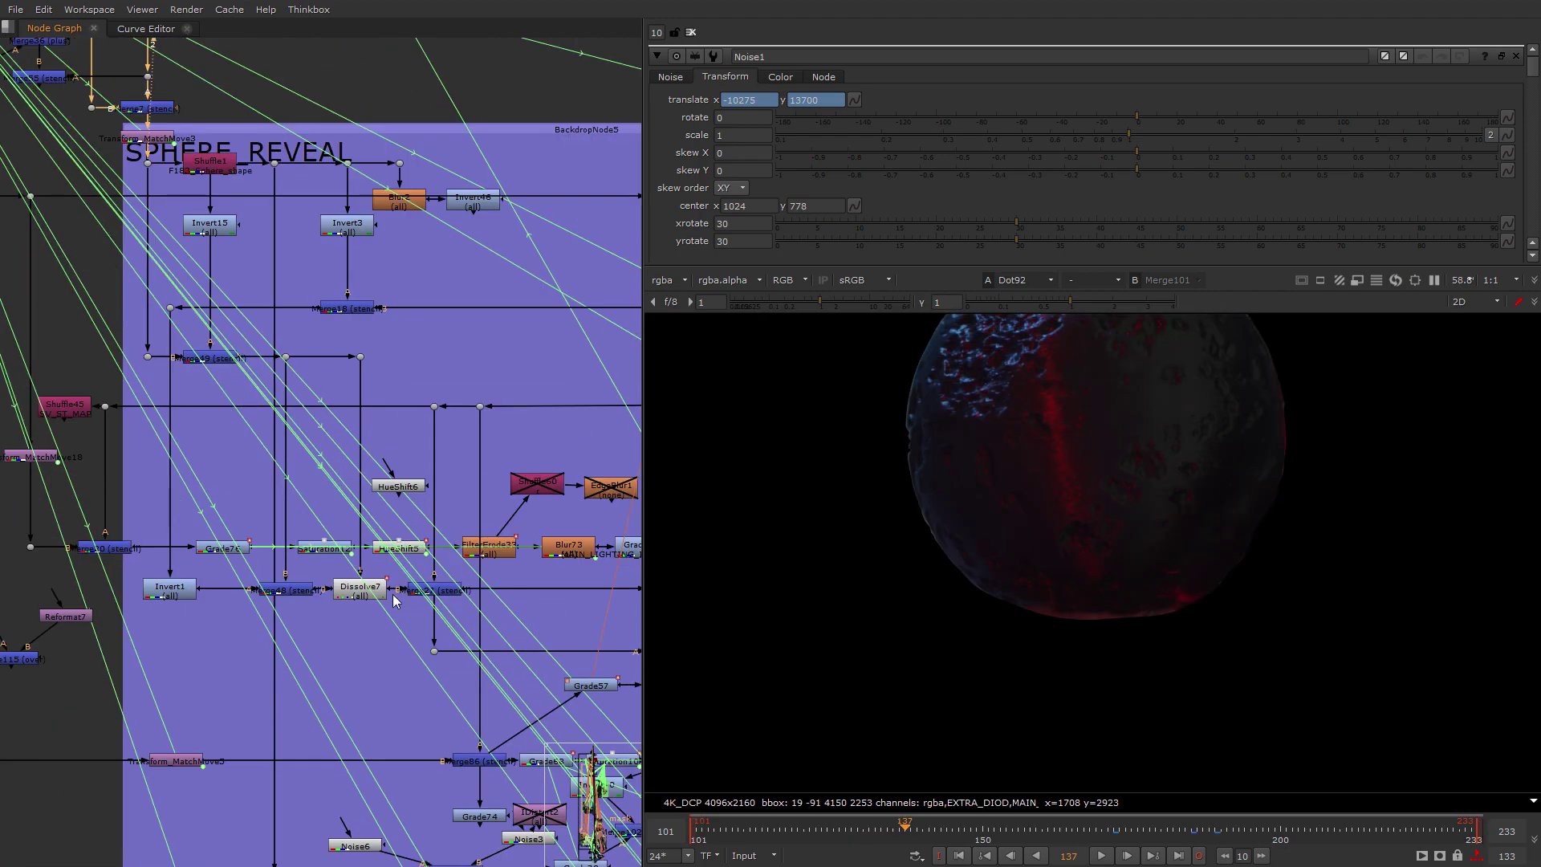
scroll(434, 645, "down", 2)
middle_click_drag(395, 614, 288, 557)
scroll(146, 568, "down", 2)
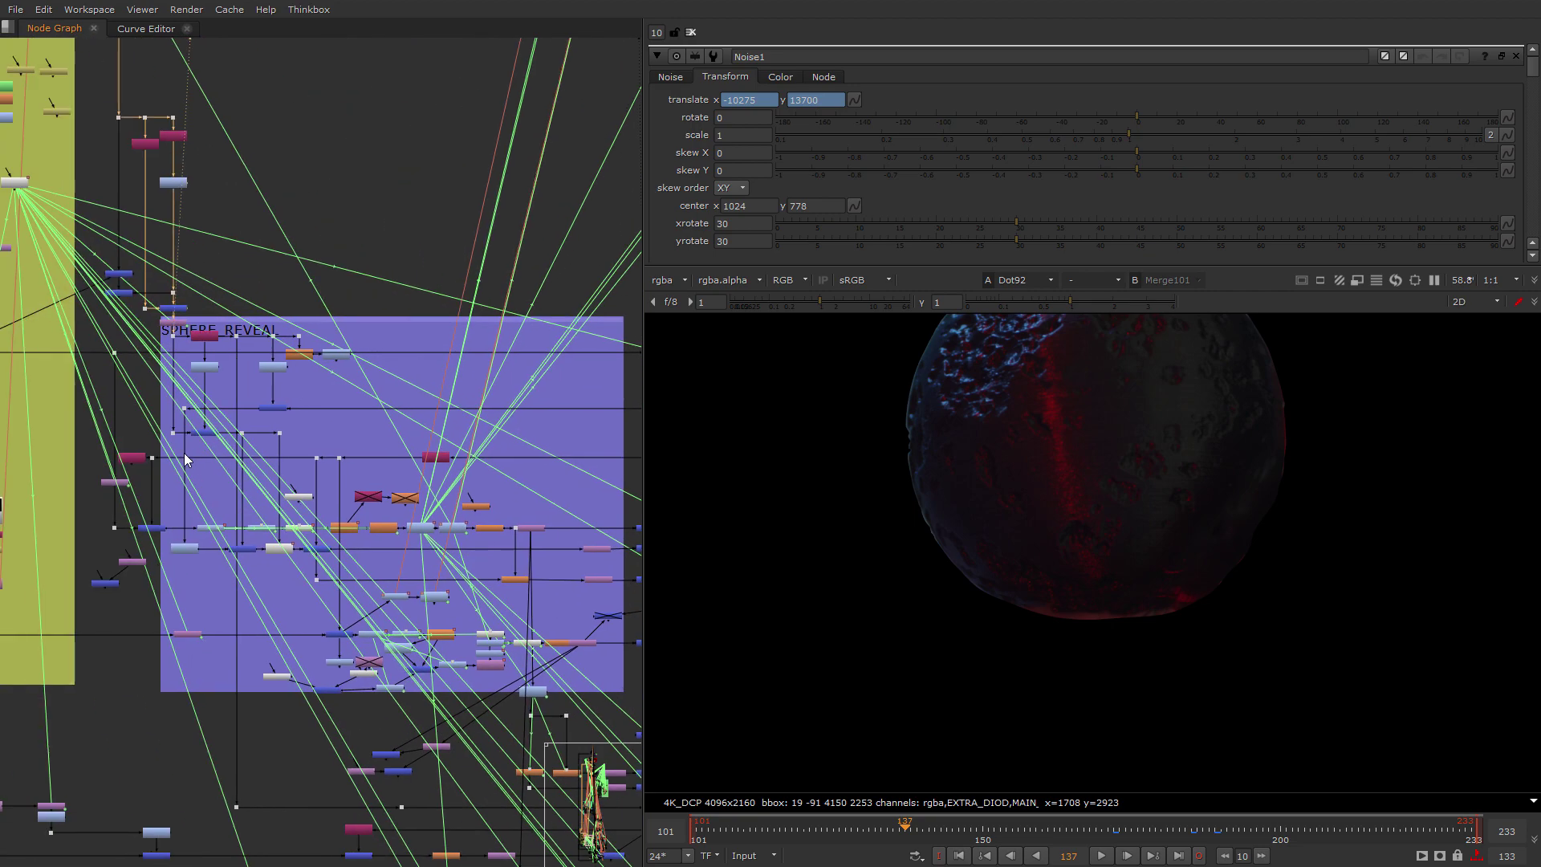
scroll(145, 351, "up", 4)
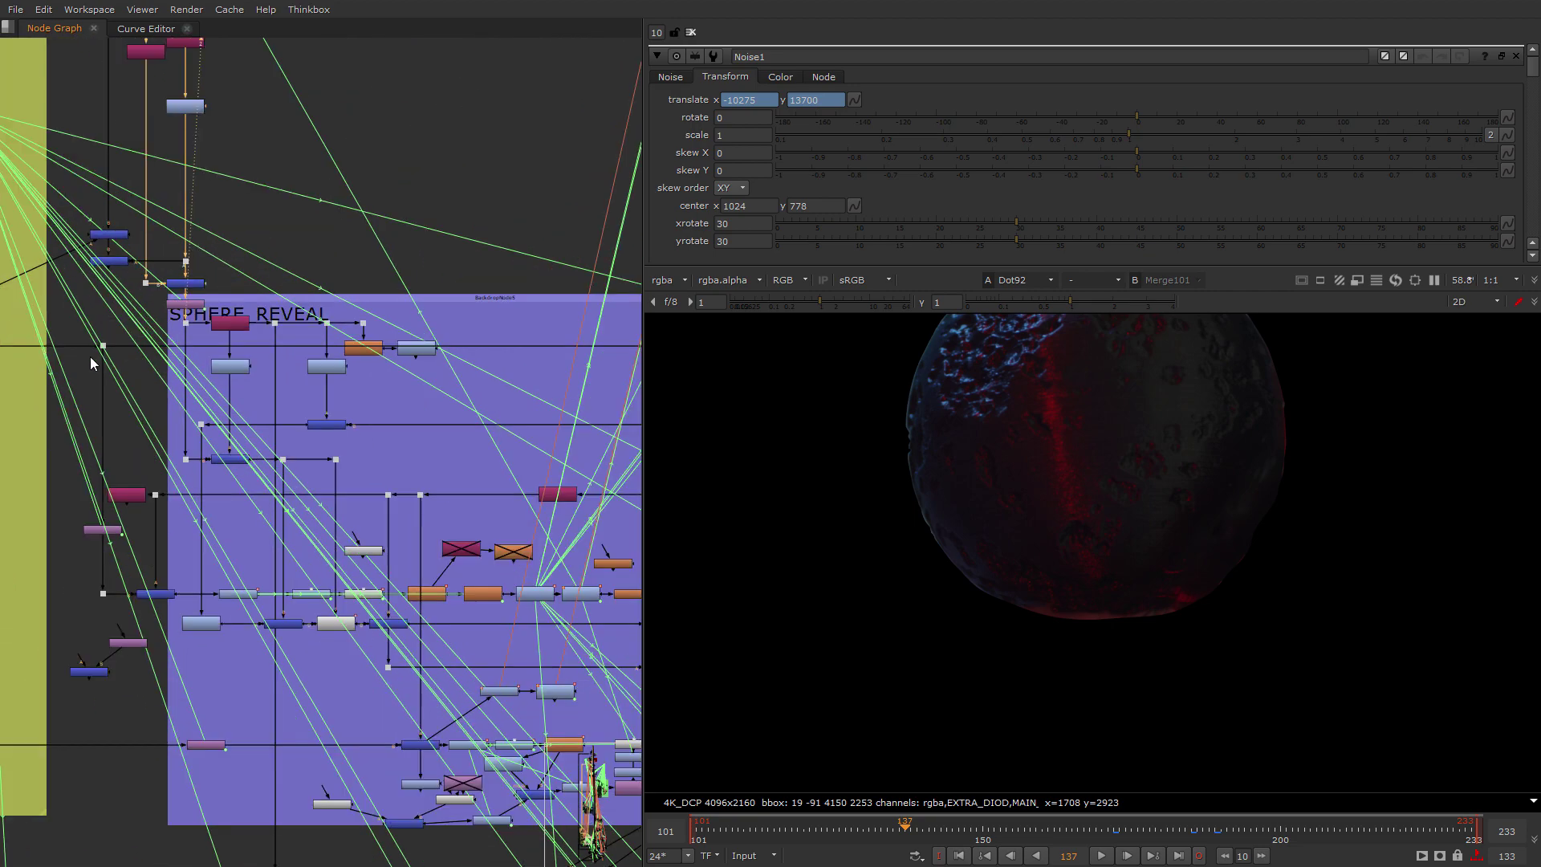
View the Read28 bowl branch at Dot11 and scrub the footage between frames 175 and 182.
middle_click_drag(46, 352, 529, 766)
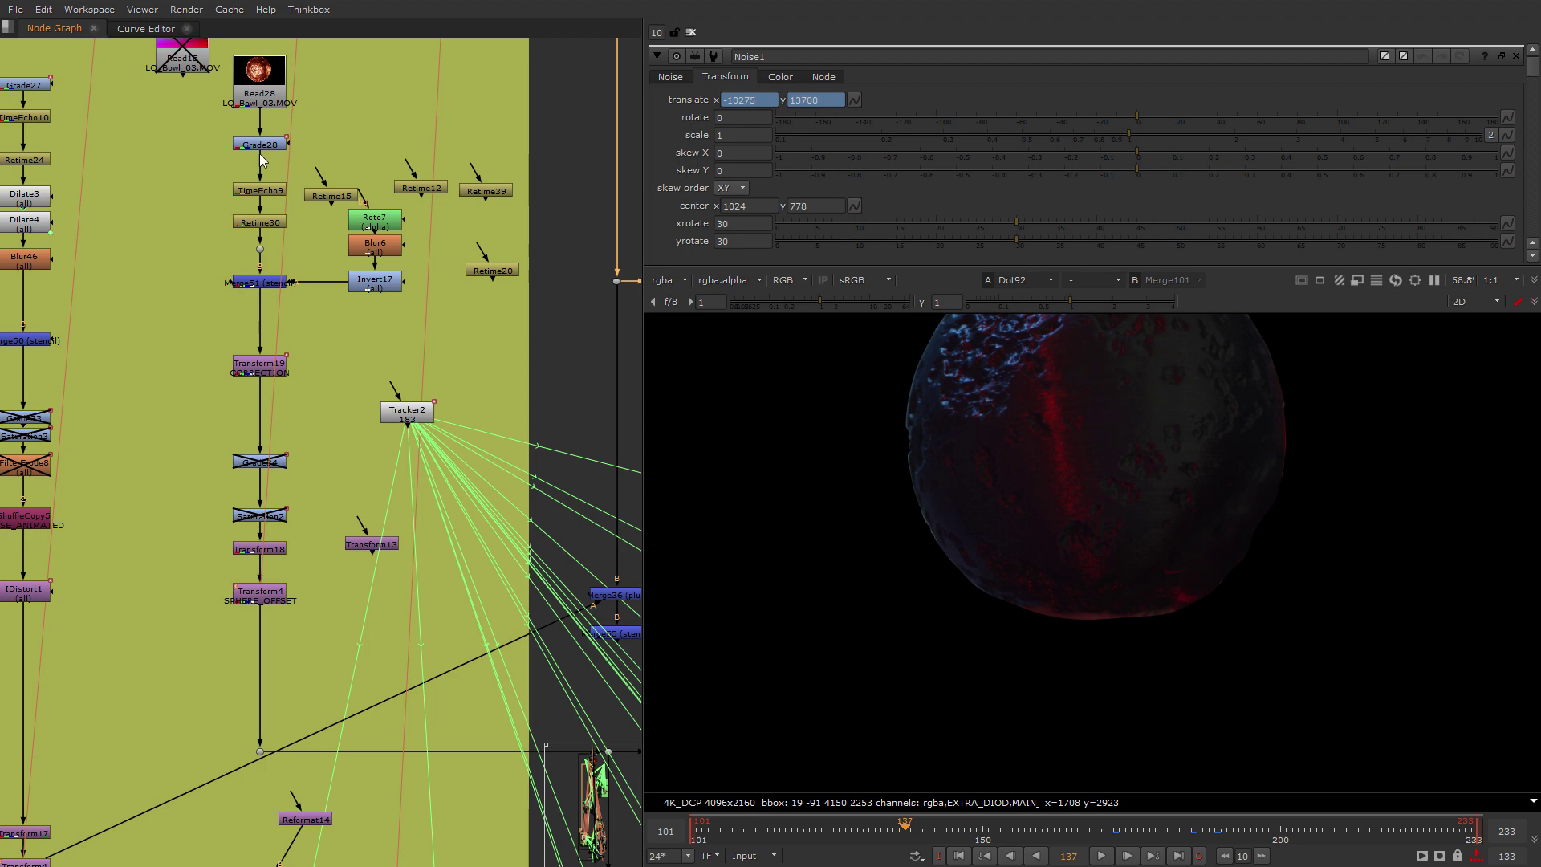
key("2")
left_click_drag(993, 831, 1199, 848)
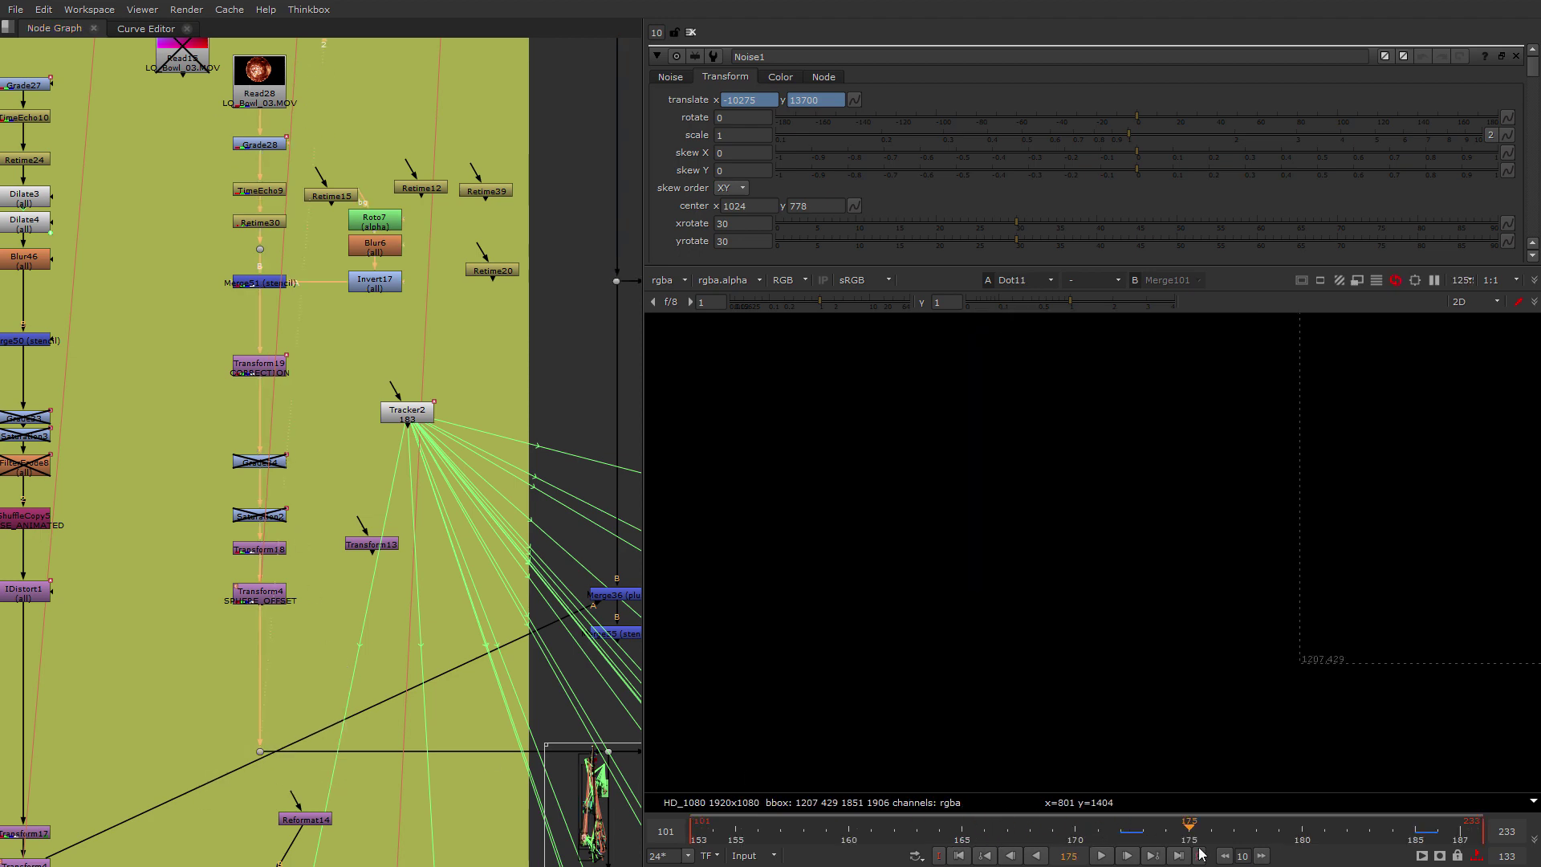
scroll(1043, 721, "down", 2)
scroll(435, 711, "down", 3)
scroll(477, 667, "up", 5)
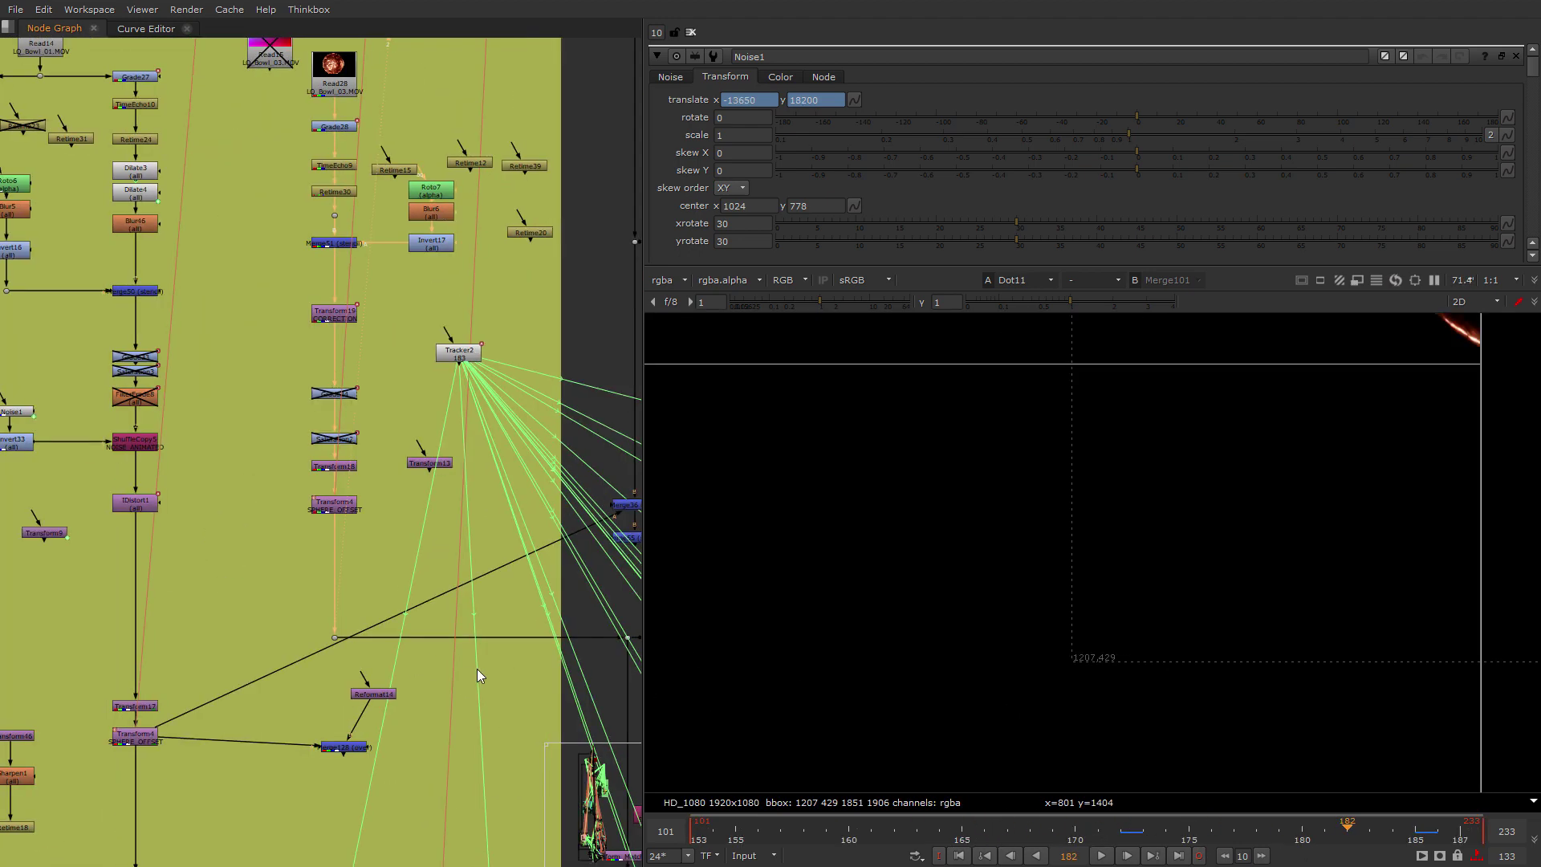
View Merge128 up to frame 187 and reconnect its input from the Read14 branch to the dot ending the Read28 branch.
scroll(305, 780, "down", 1)
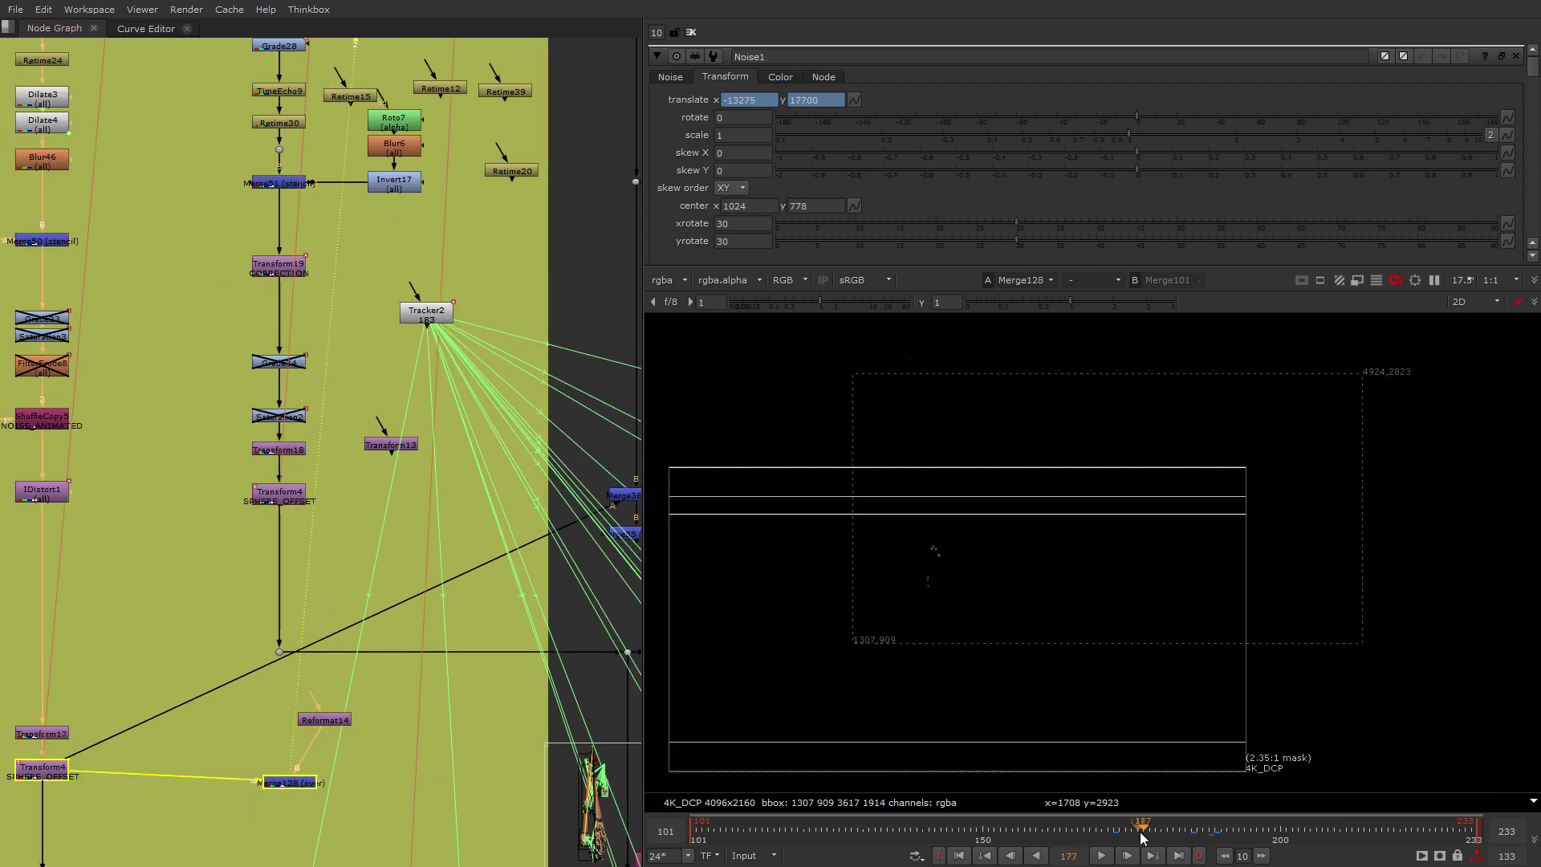
left_click_drag(1170, 839, 1202, 839)
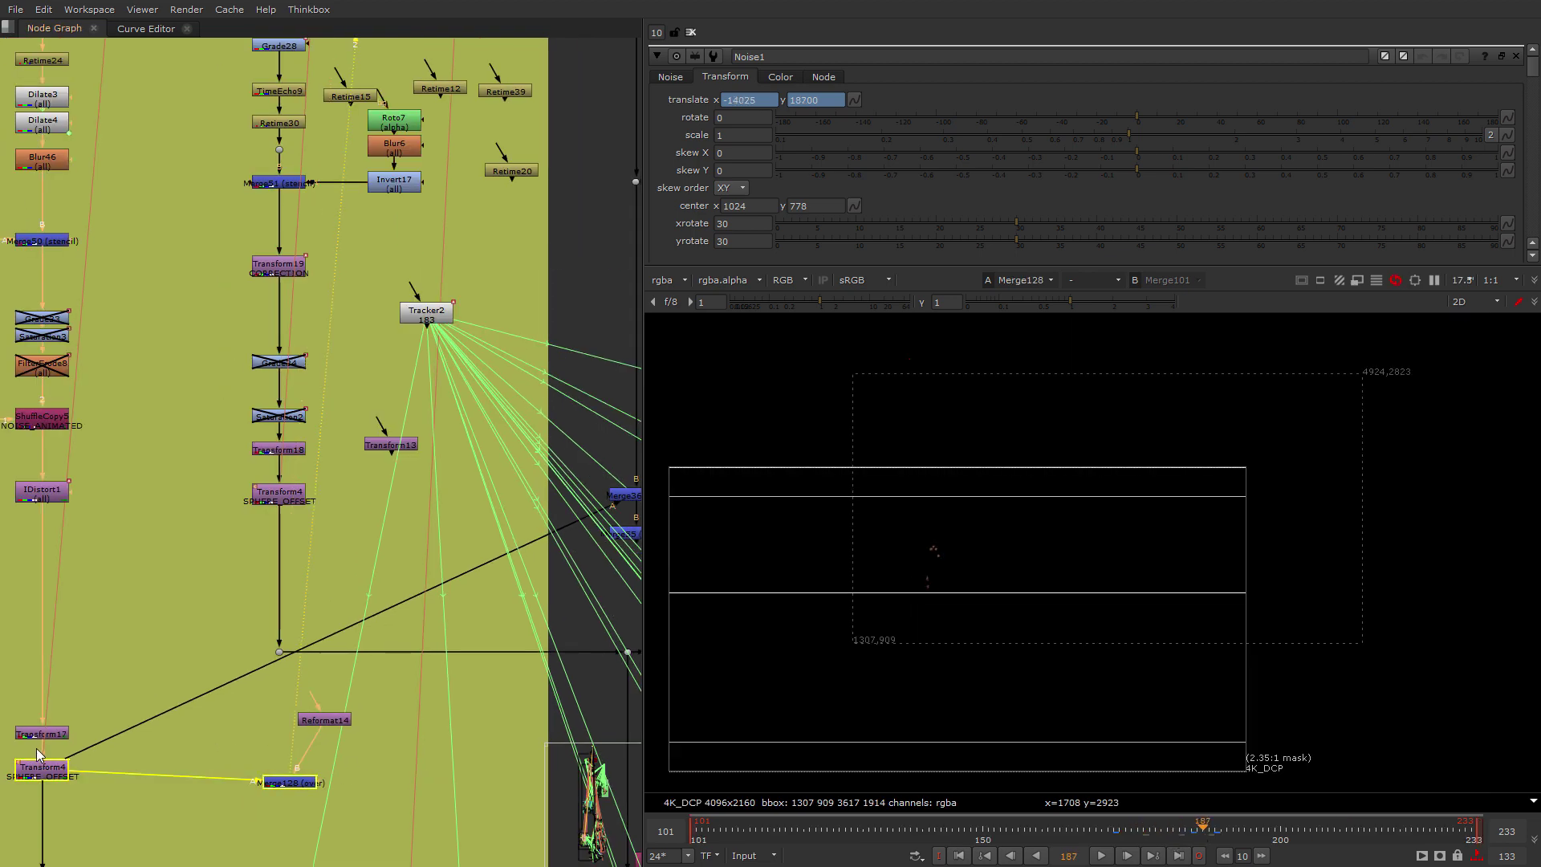
left_click(238, 726)
left_click_drag(238, 720, 280, 654)
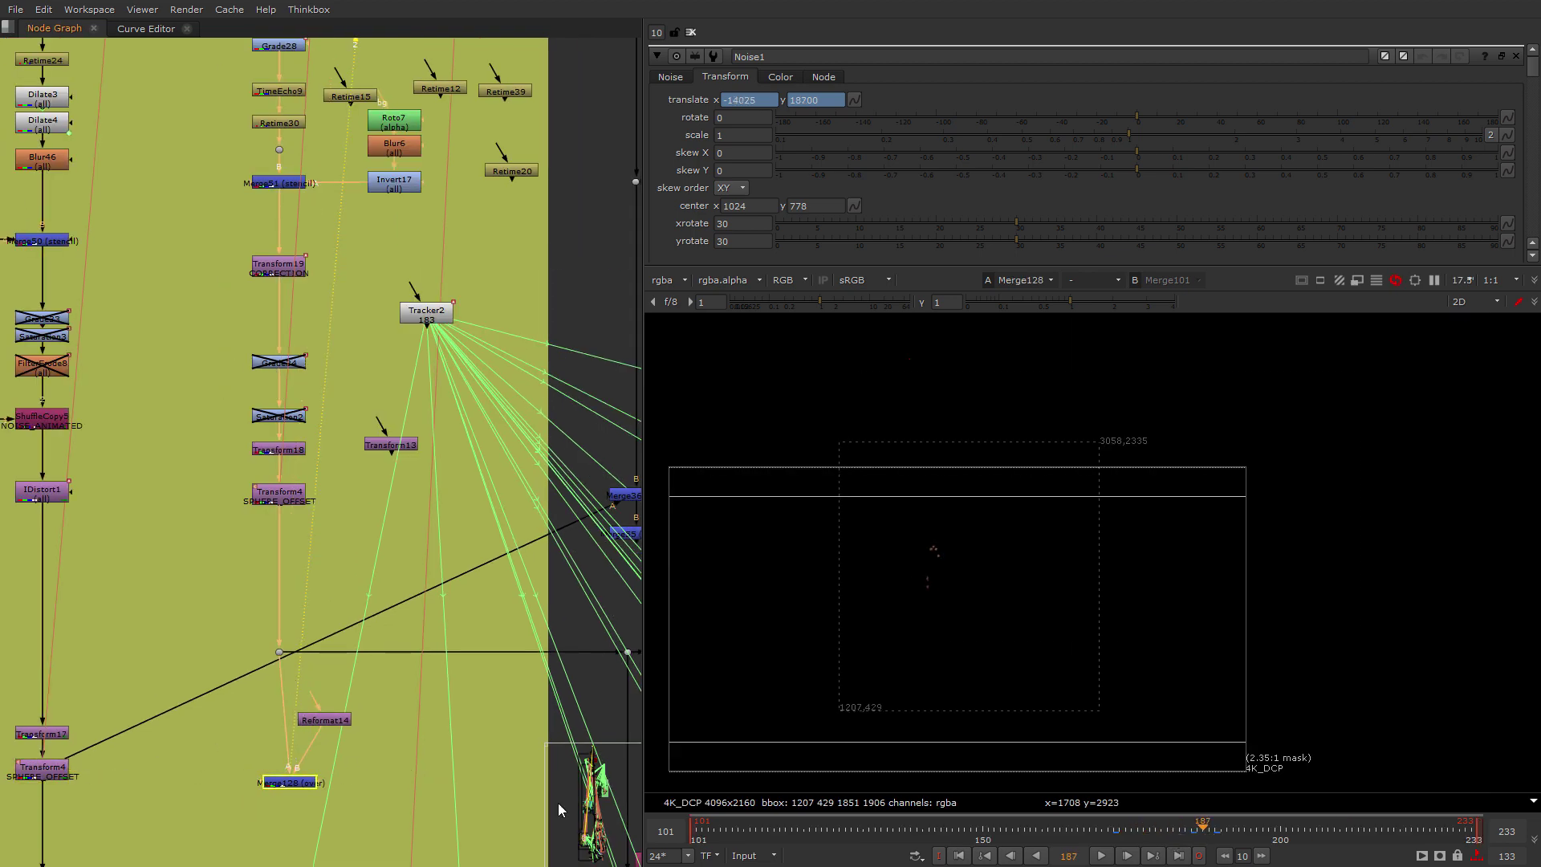
Examine the Read28 bowl footage through Merge128 by scrubbing to frames 175 and 178.
scroll(351, 321, "up", 3)
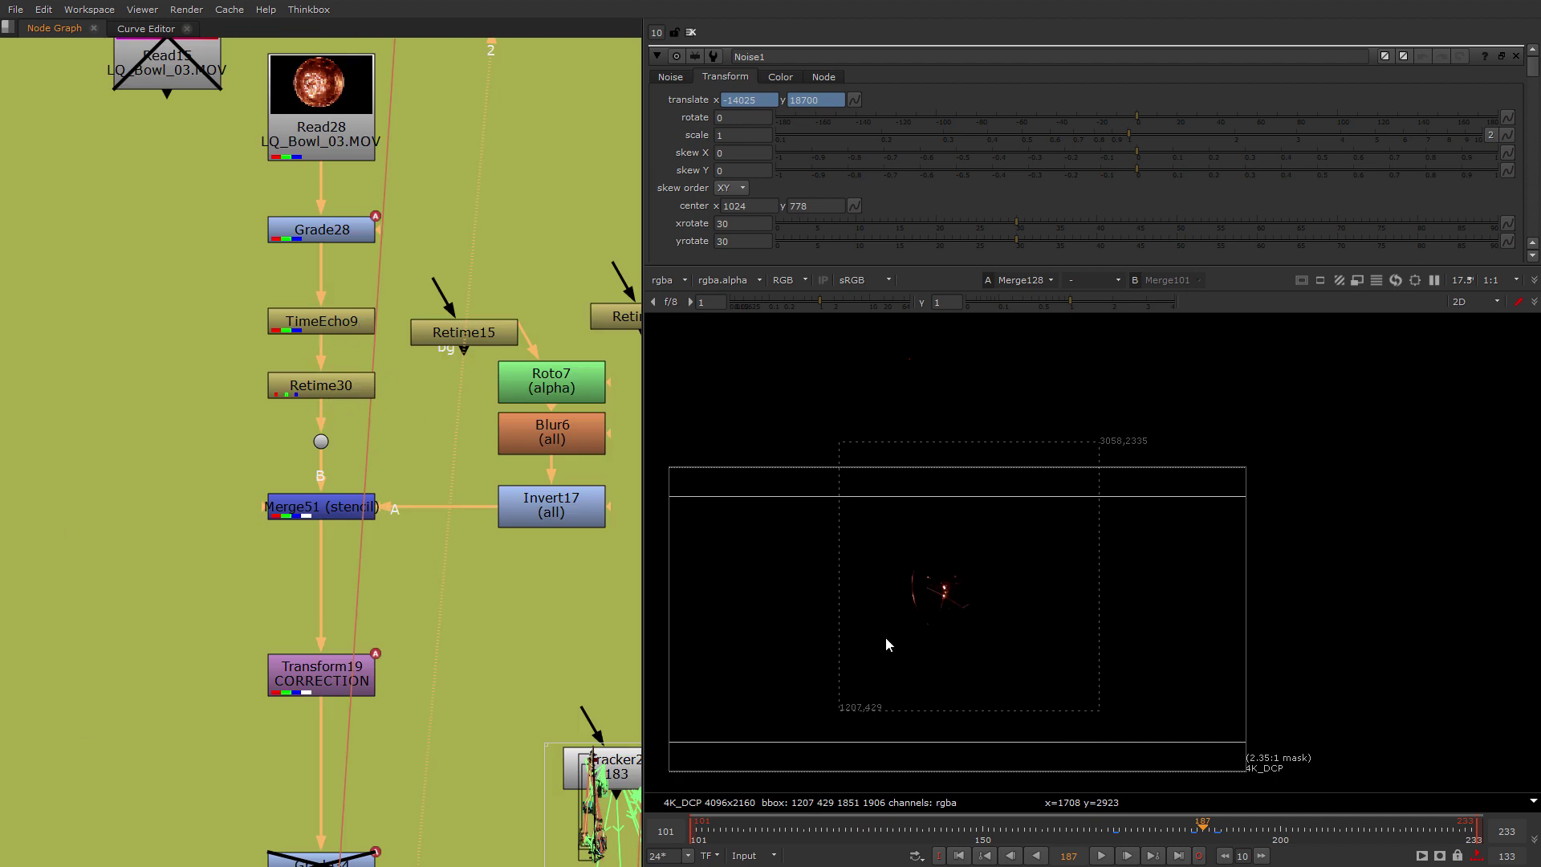
left_click(1131, 835)
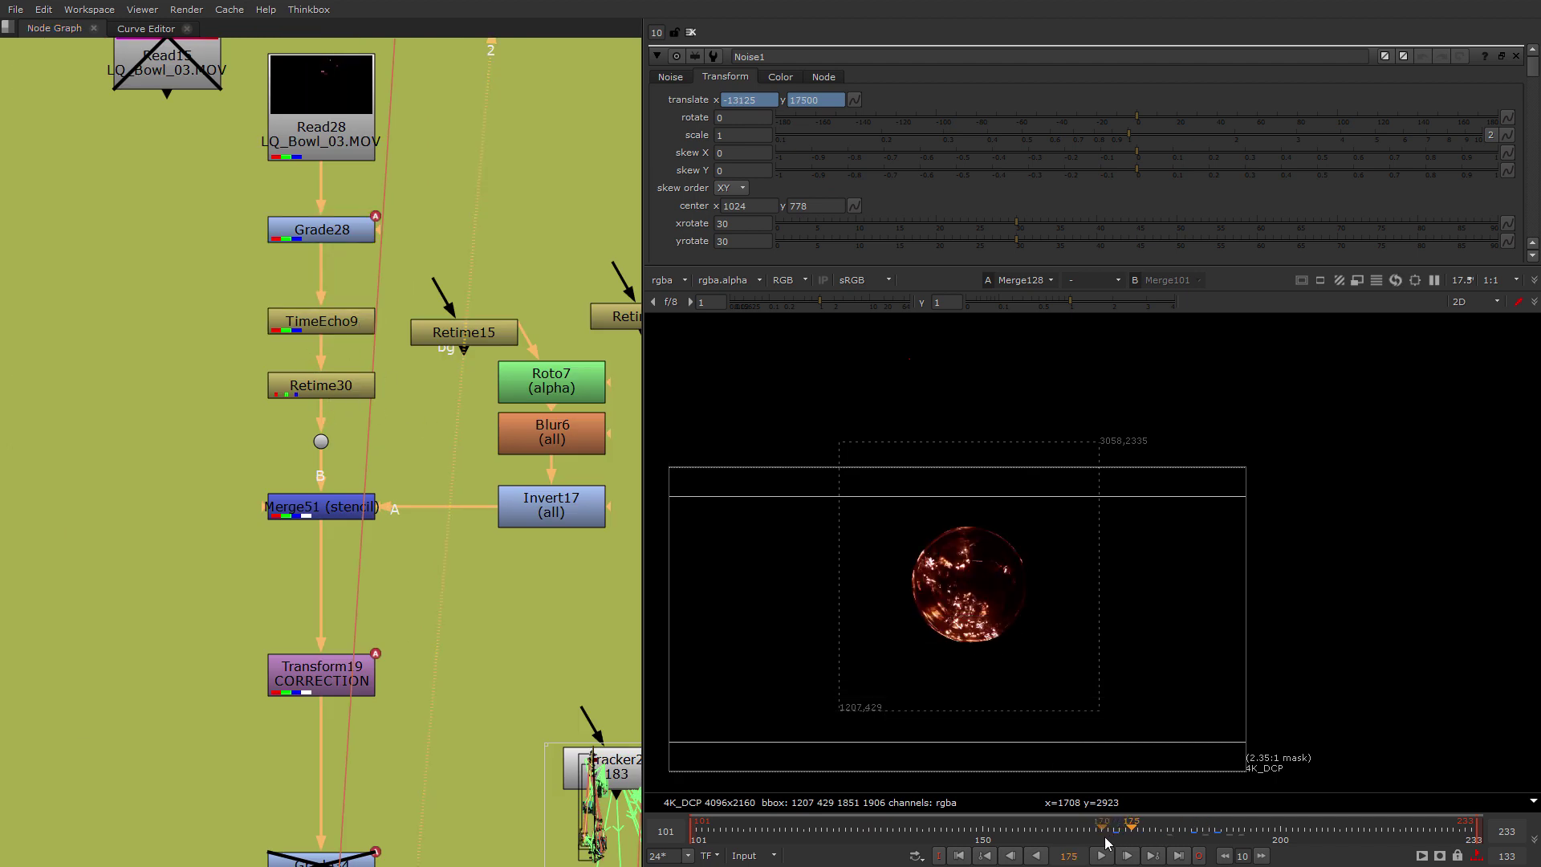
left_click_drag(1110, 838, 1141, 827)
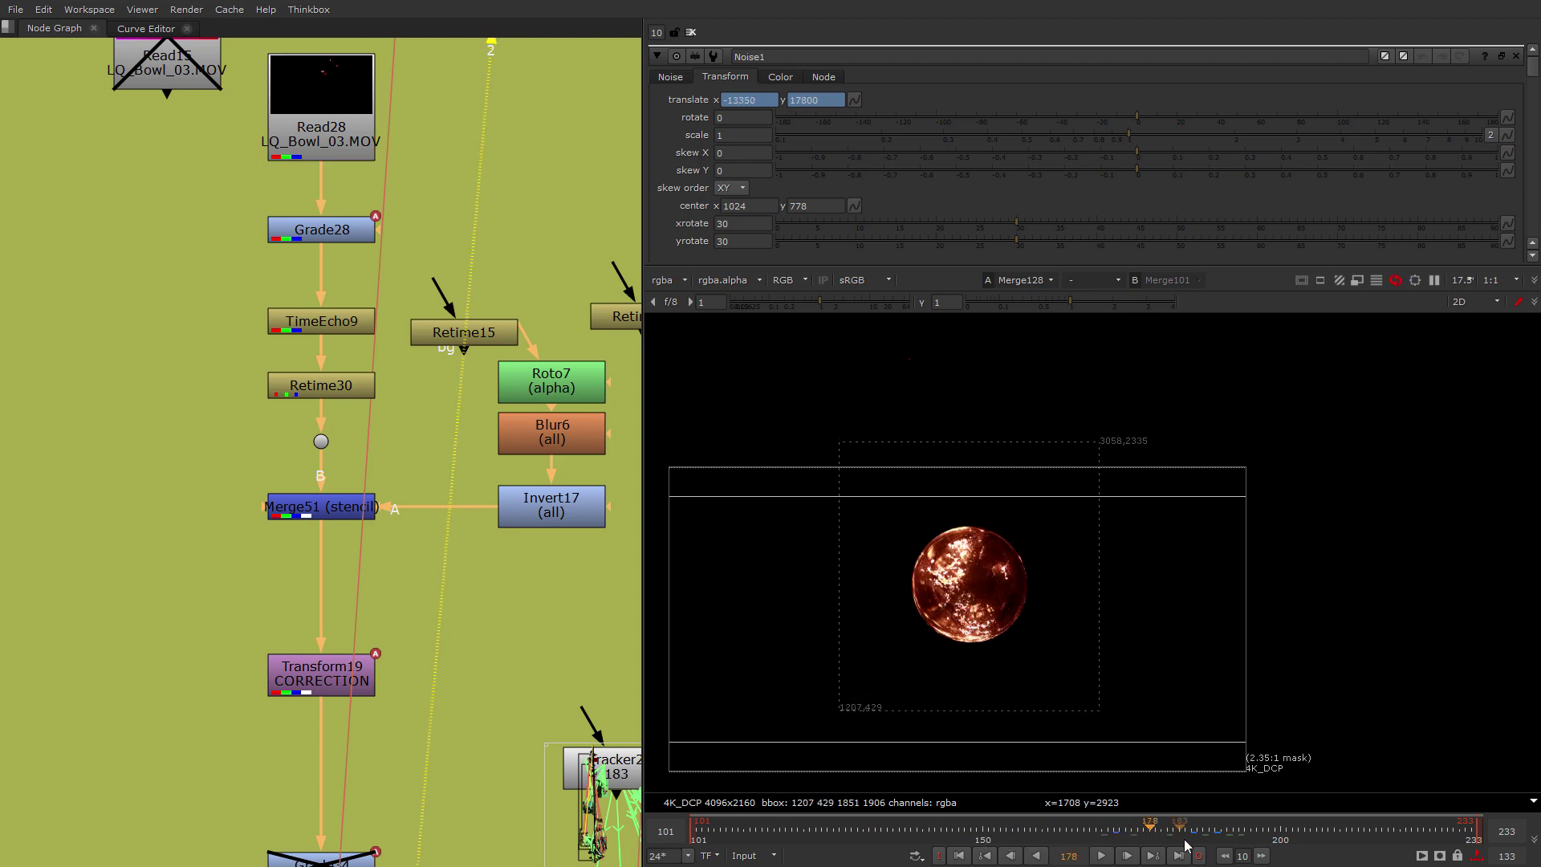
View the Merge49 stencil result in the SPHERE_REVEAL backdrop and inspect its Shuffle1 and Invert15 inputs.
scroll(335, 531, "down", 6)
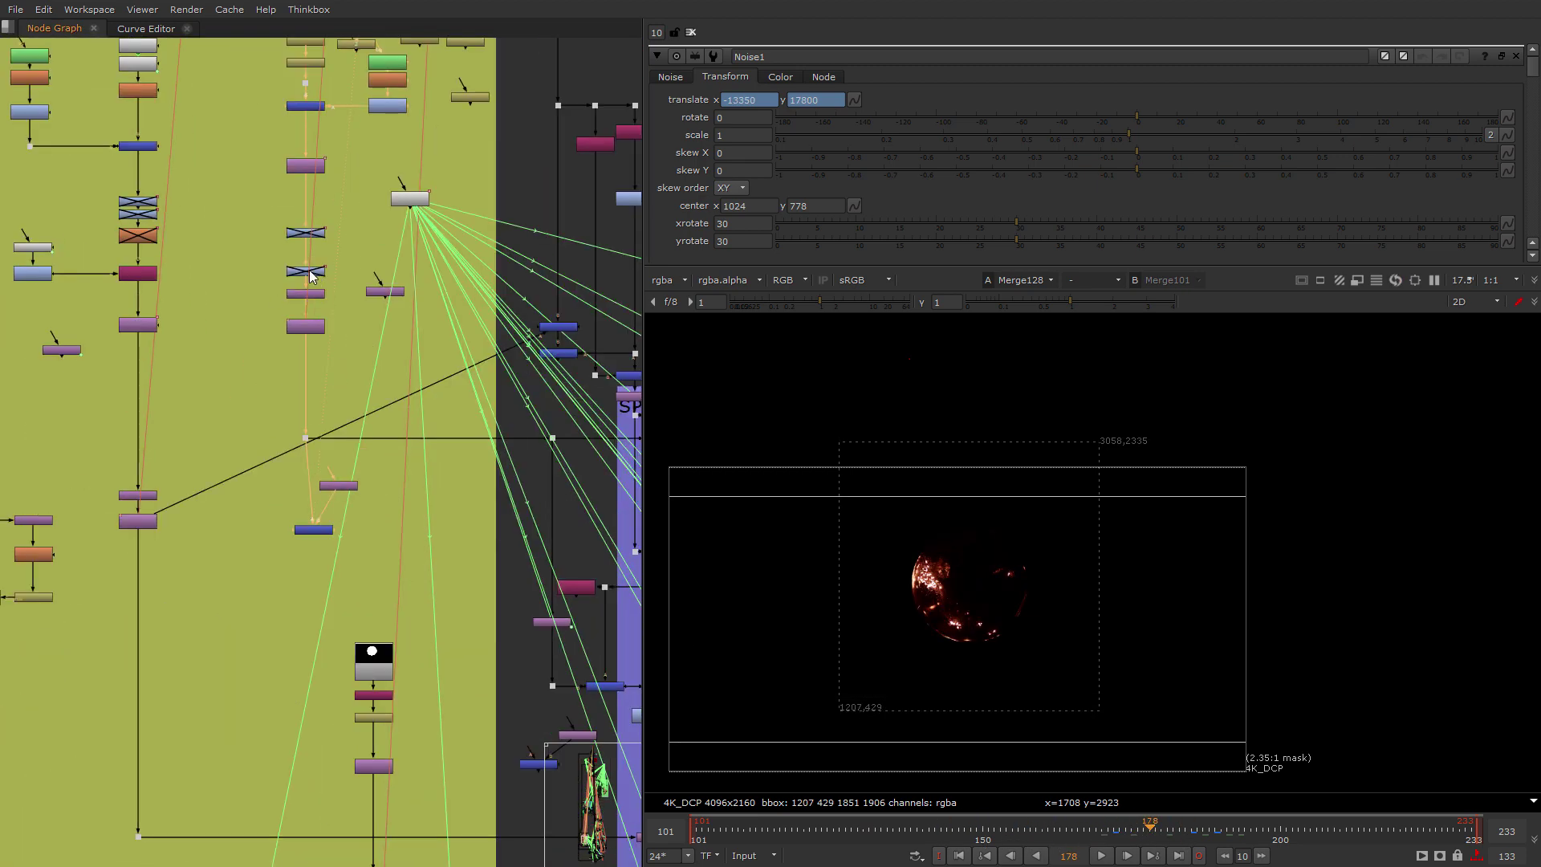
middle_click_drag(462, 657, 306, 634)
middle_click_drag(595, 457, 248, 489)
scroll(248, 489, "up", 3)
middle_click_drag(264, 606, 392, 524)
scroll(391, 523, "down", 2)
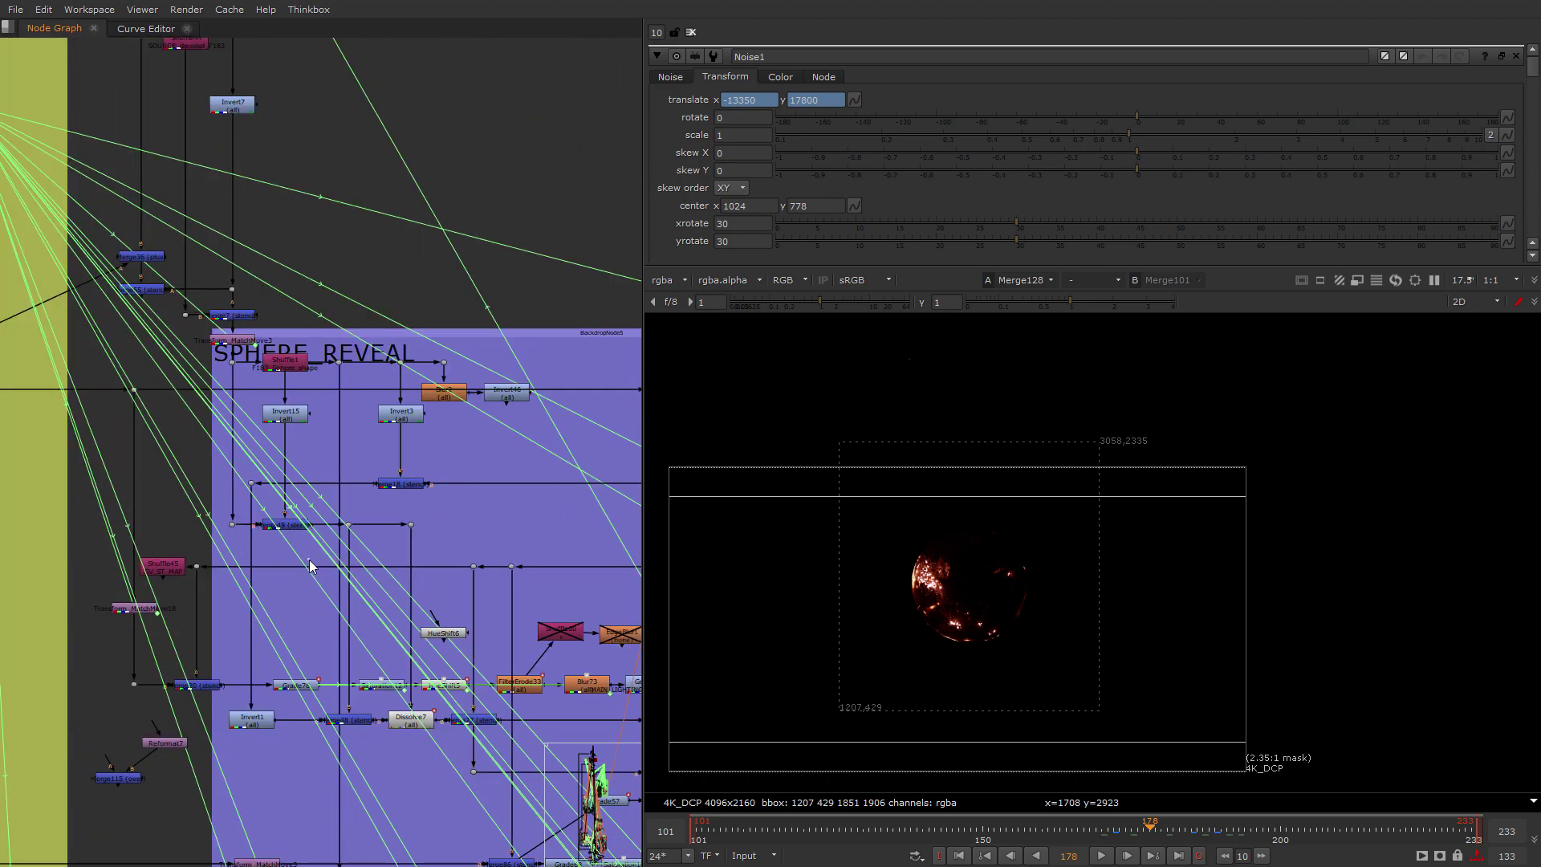
left_click(284, 523)
key("1")
scroll(187, 552, "up", 4)
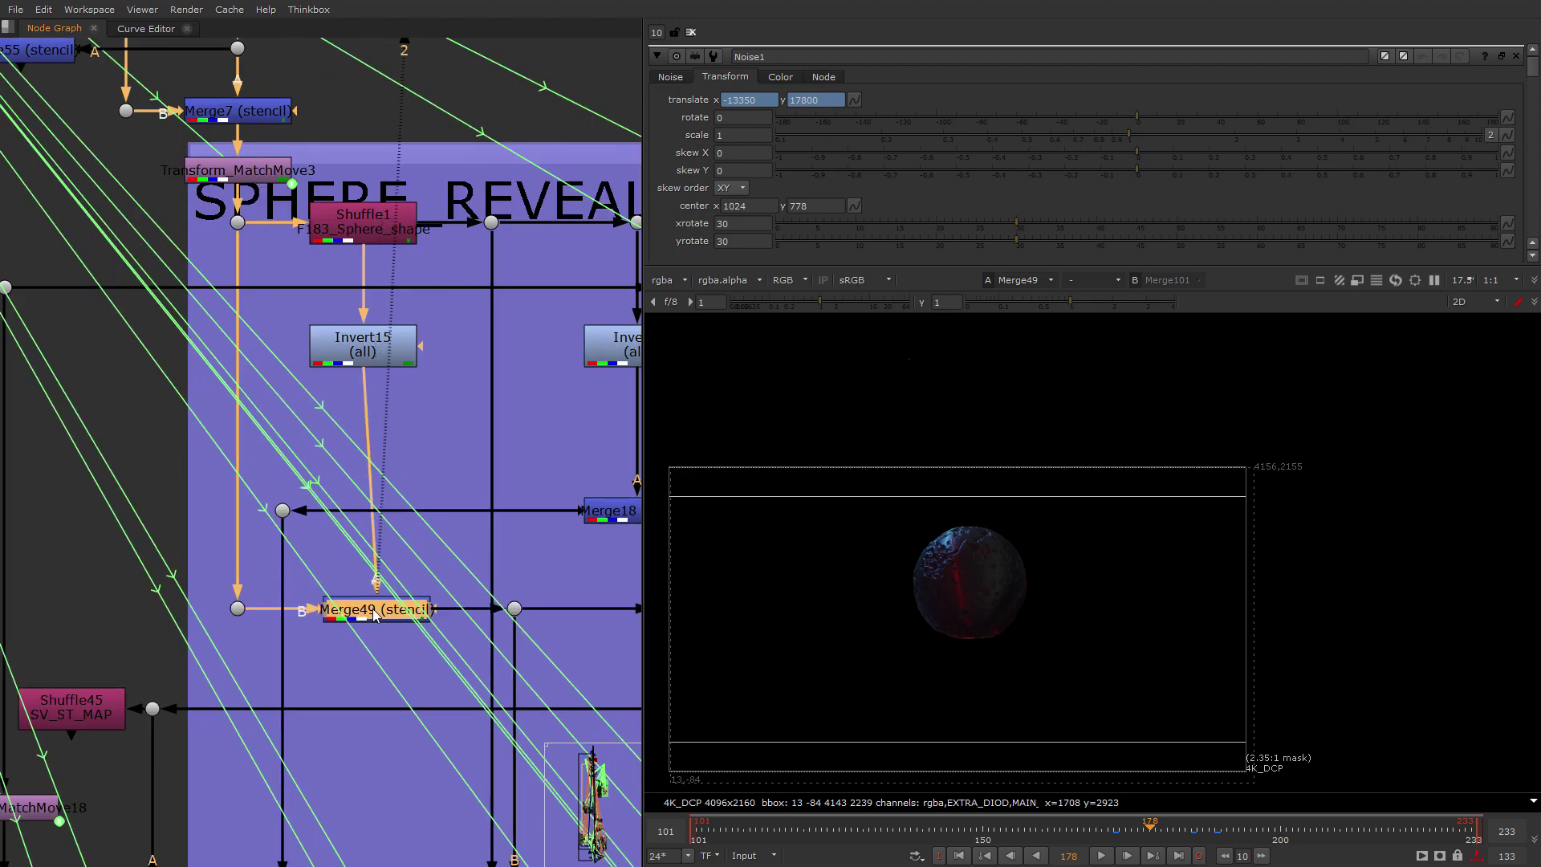
Trace the nanobots branches into the SPHERE_REVEAL backdrop and view the Merge27 result.
scroll(374, 614, "down", 8)
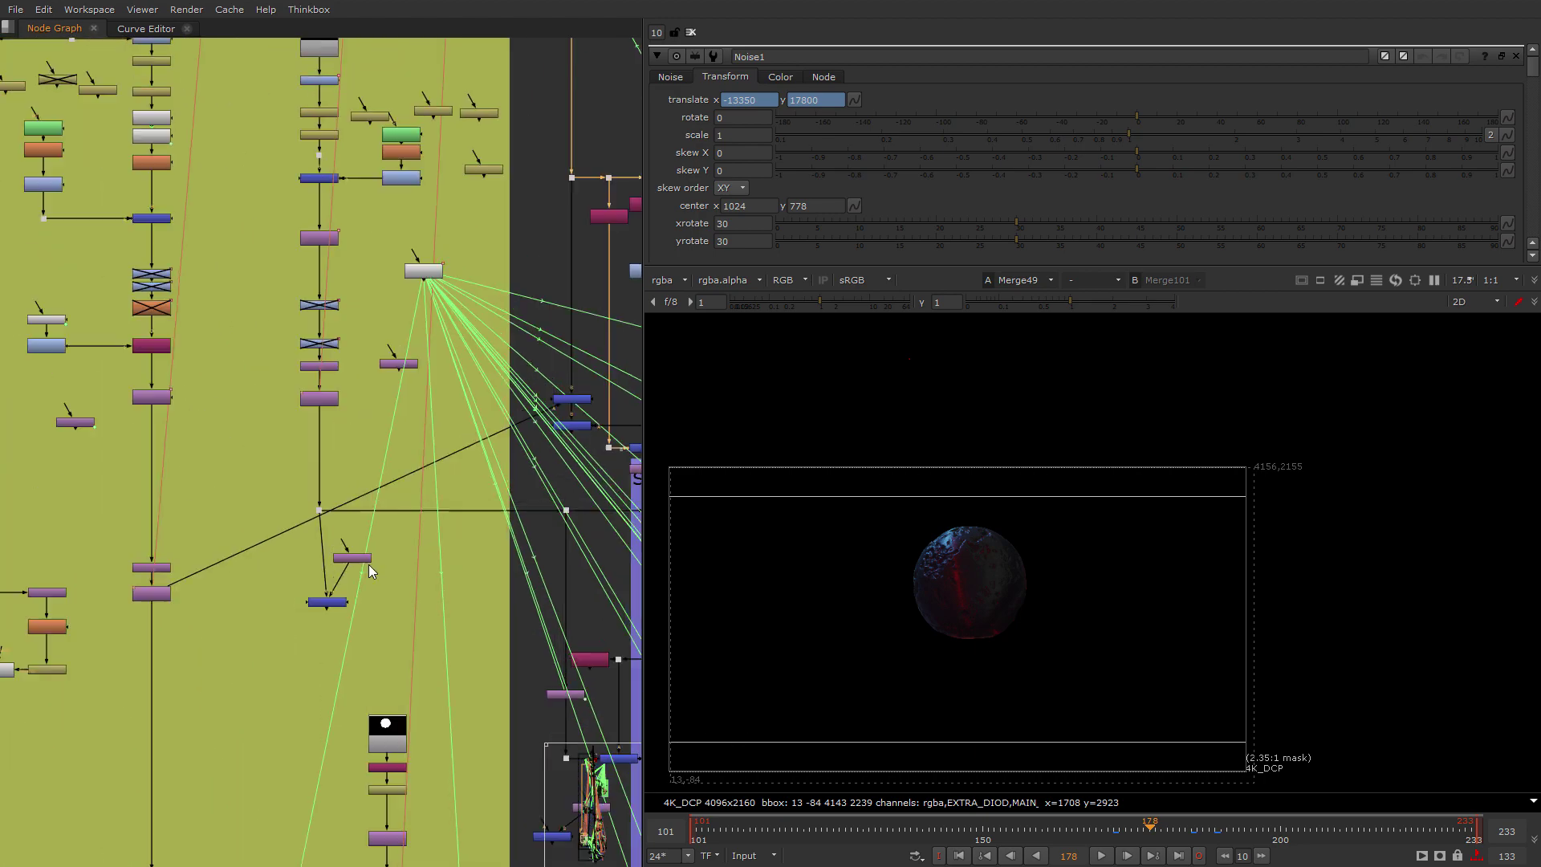
scroll(540, 700, "down", 3)
middle_click_drag(316, 502, 142, 417)
middle_click_drag(391, 689, 253, 663)
scroll(253, 663, "up", 3)
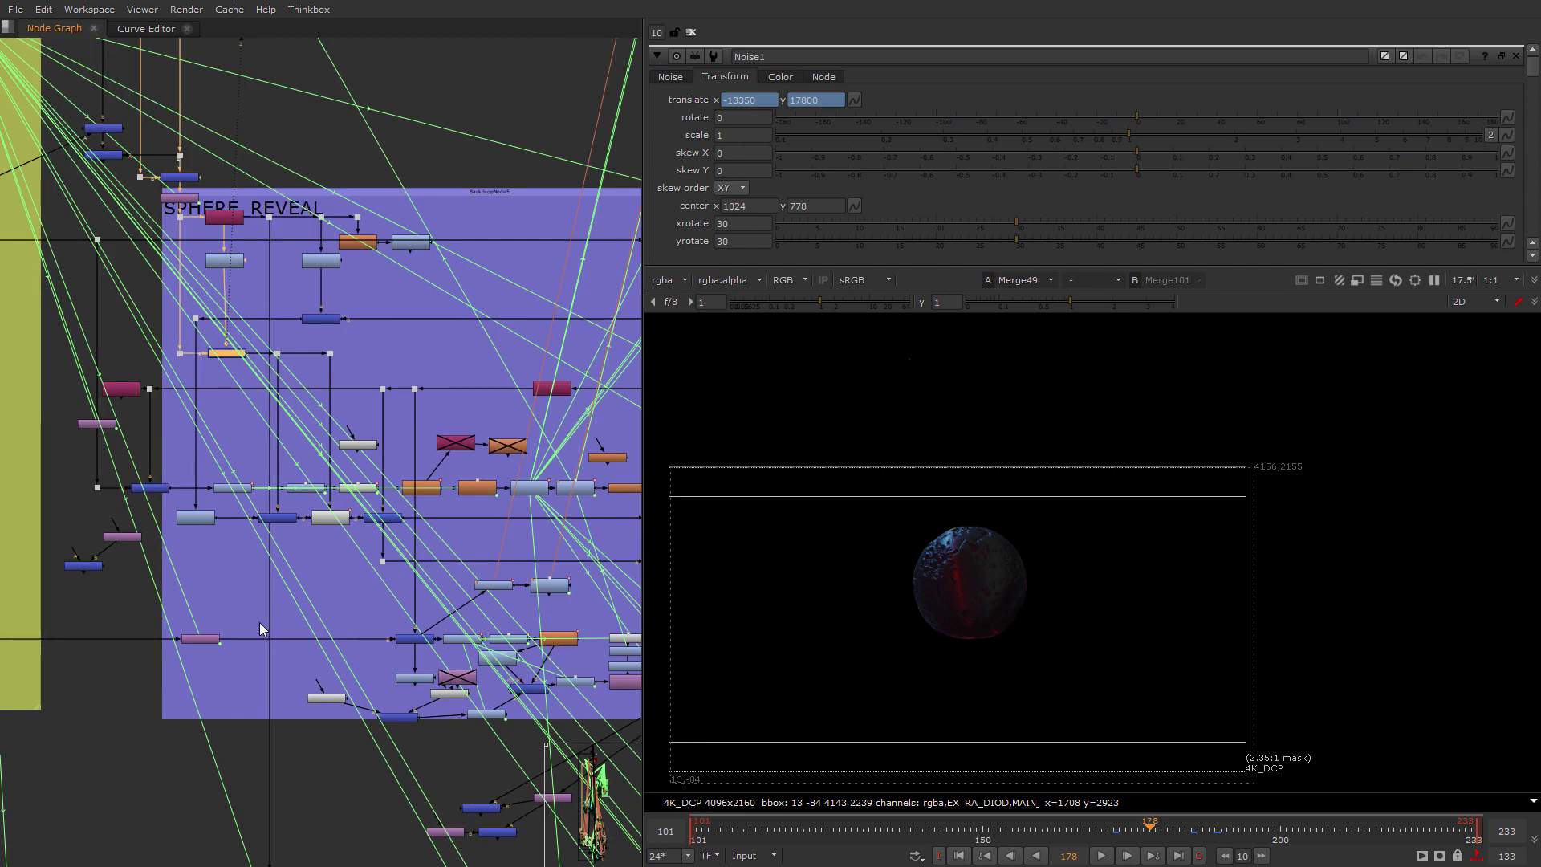
middle_click_drag(439, 664, 208, 666)
middle_click_drag(592, 539, 392, 598)
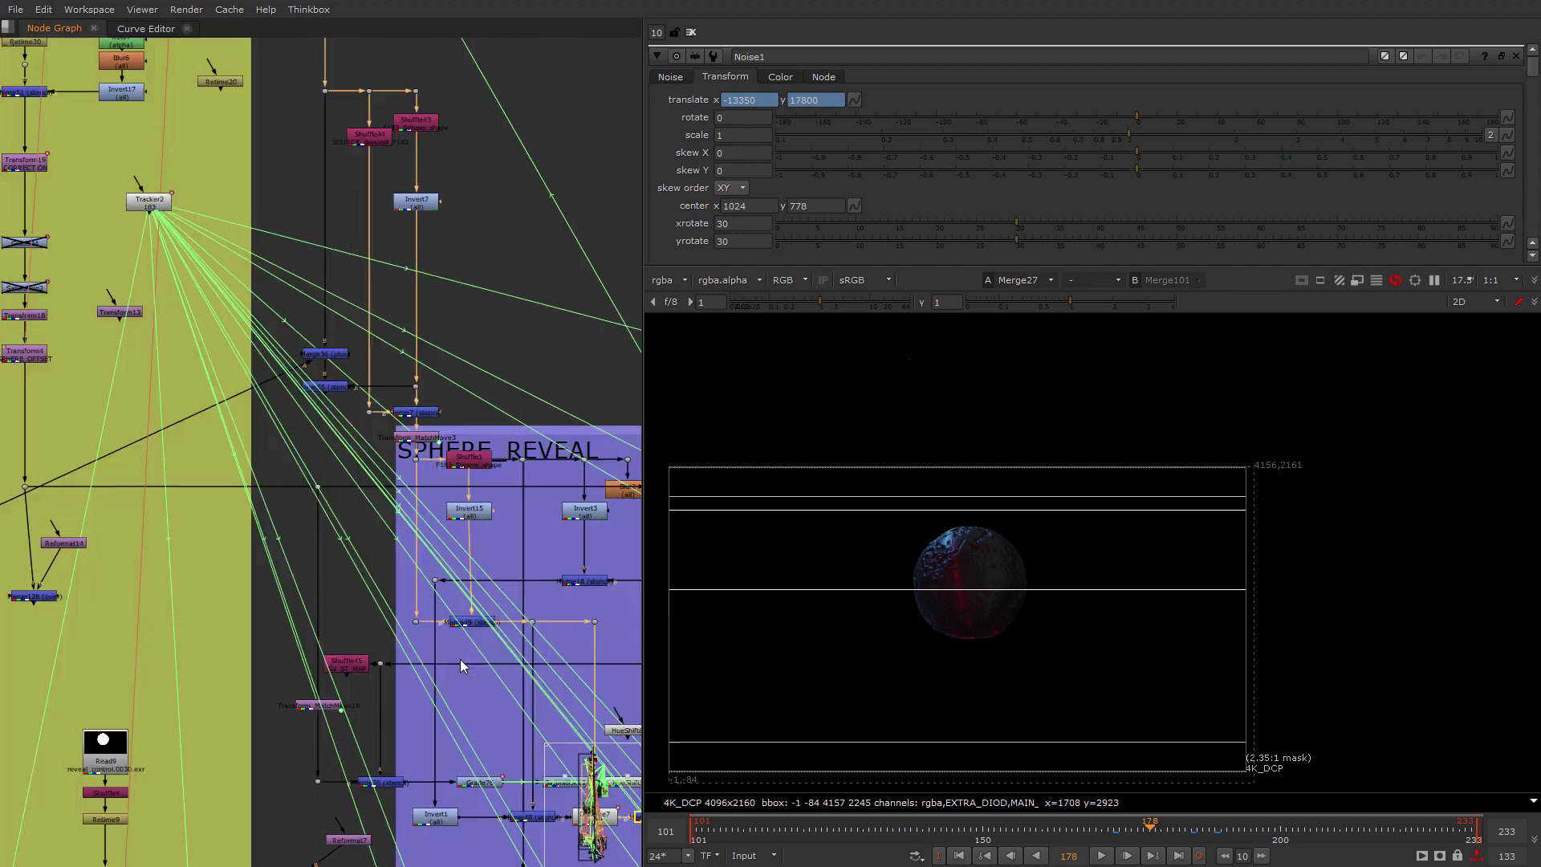
scroll(461, 660, "down", 1)
middle_click_drag(528, 738, 355, 528)
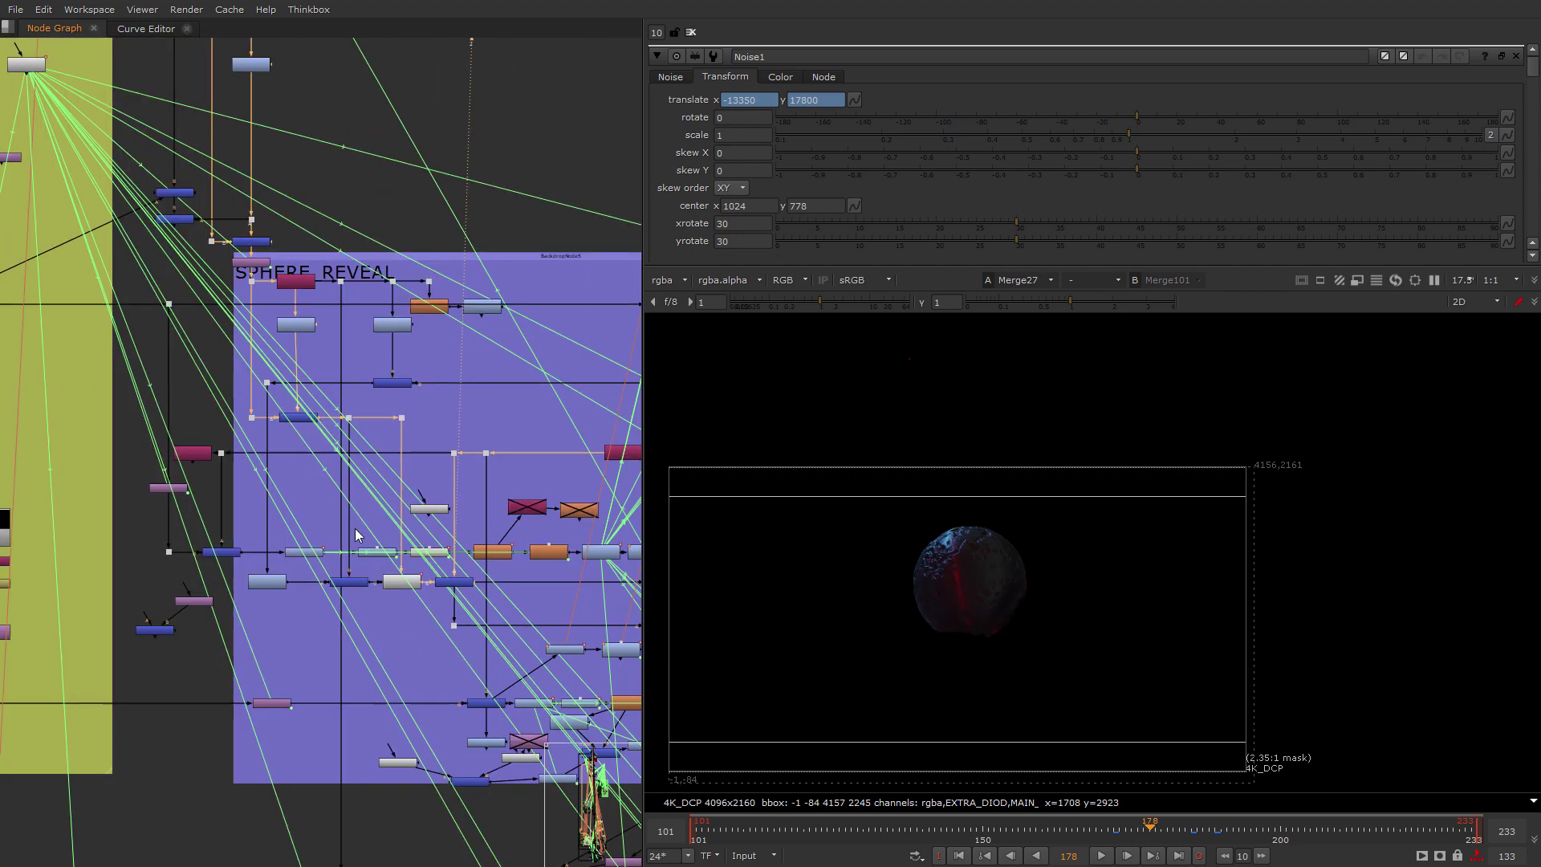
Inspect the Saturation12, Grade76 and HueShift5 settings in the SPHERE_REVEAL backdrop.
scroll(313, 556, "up", 3)
middle_click_drag(519, 673, 401, 658)
scroll(286, 526, "up", 2)
double_click(320, 535)
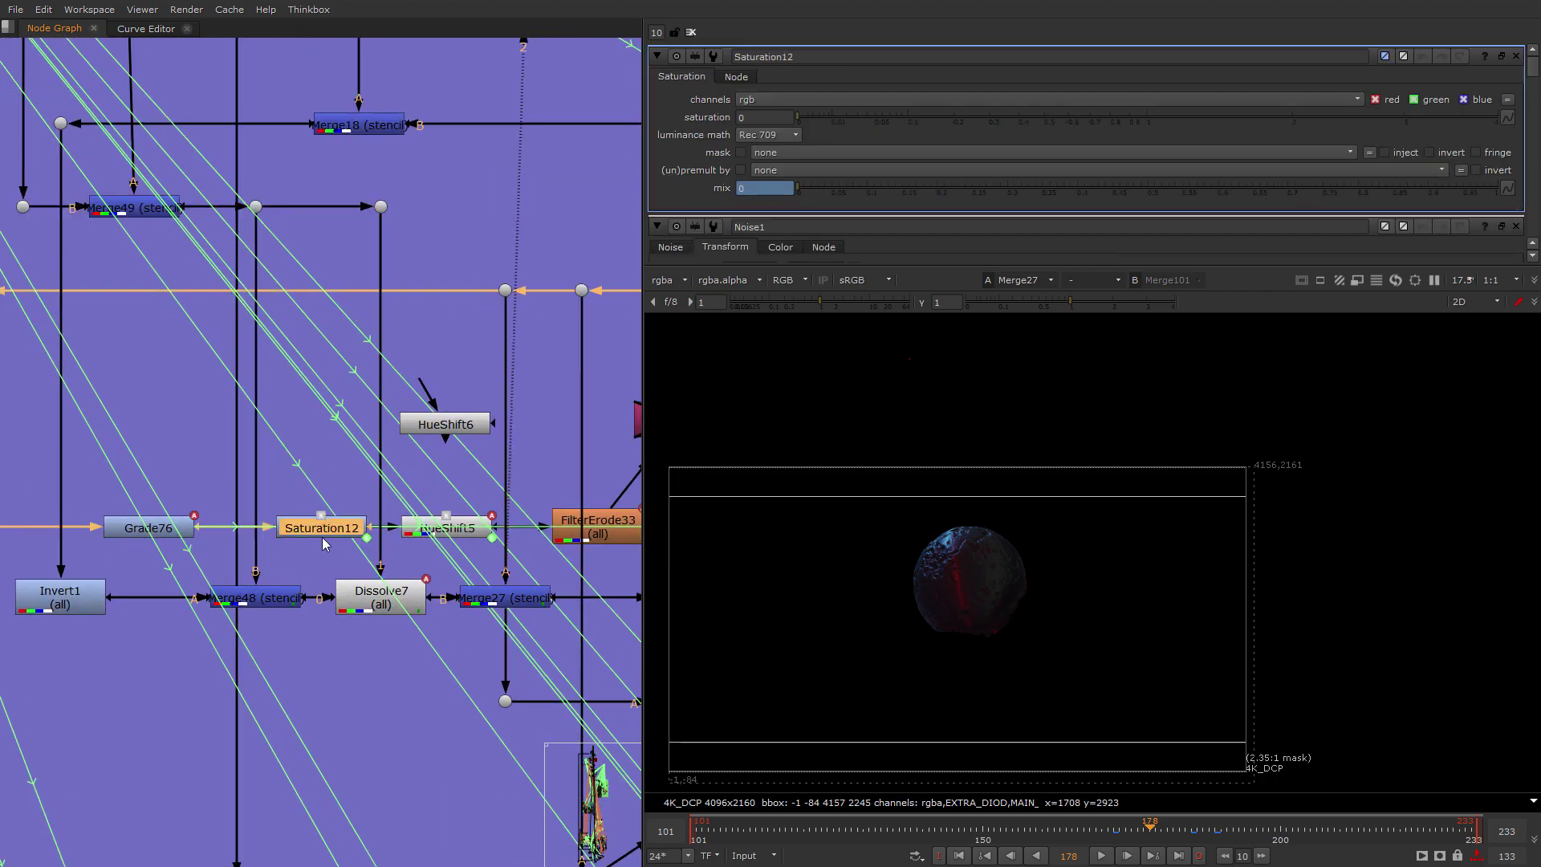
double_click(116, 524)
double_click(438, 530)
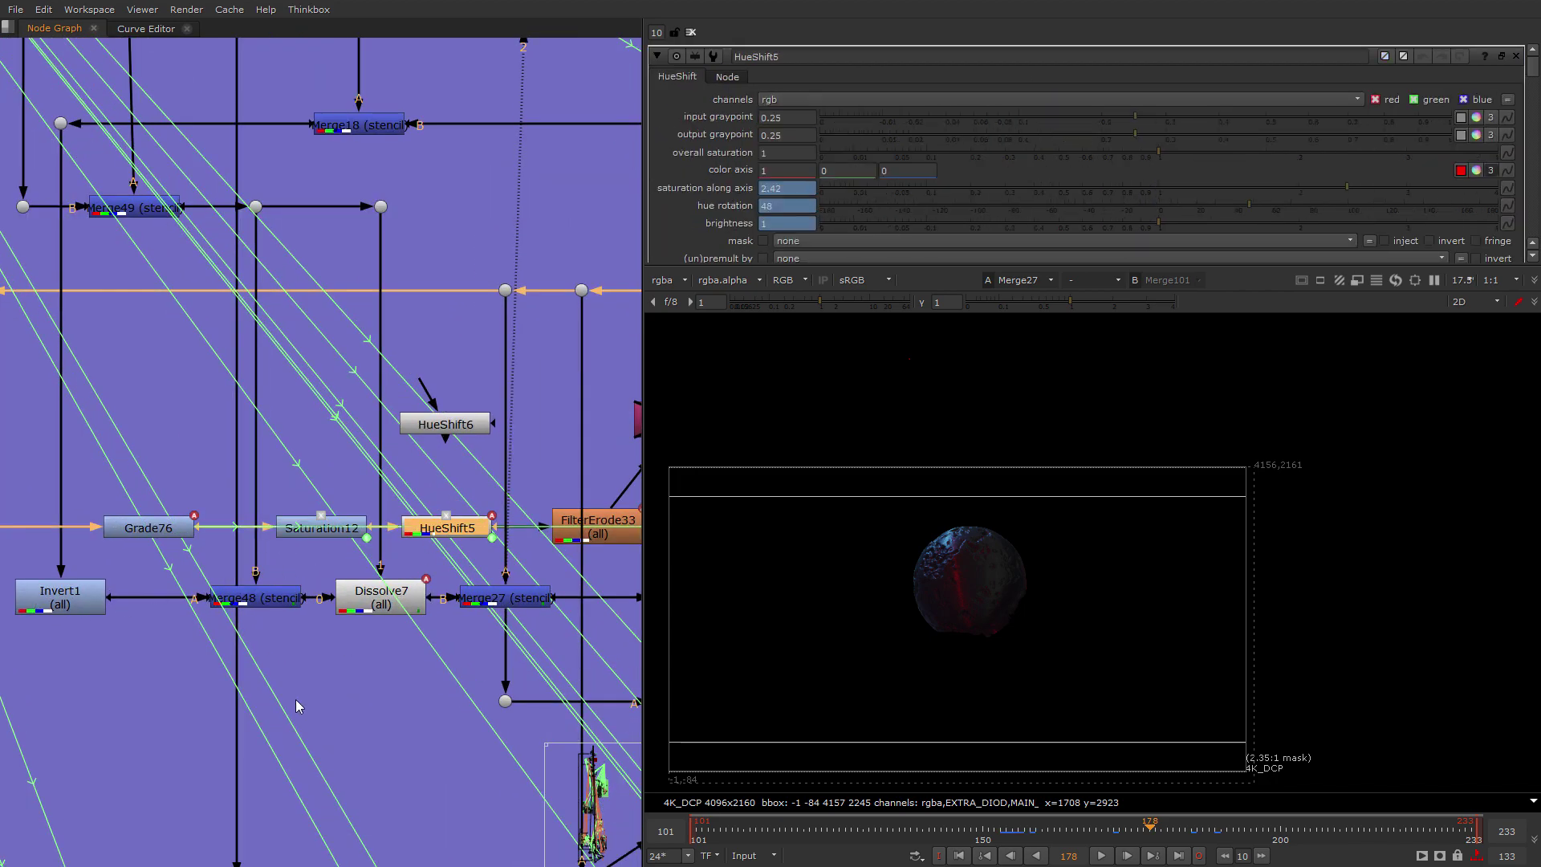
Follow the SPHERE_REVEAL branch to the Grade16 FLICKERING node and inspect its settings.
middle_click_drag(367, 695, 127, 610)
scroll(128, 610, "down", 2)
middle_click_drag(448, 683, 345, 561)
scroll(344, 561, "down", 2)
scroll(413, 456, "up", 2)
scroll(393, 409, "up", 3)
double_click(406, 438)
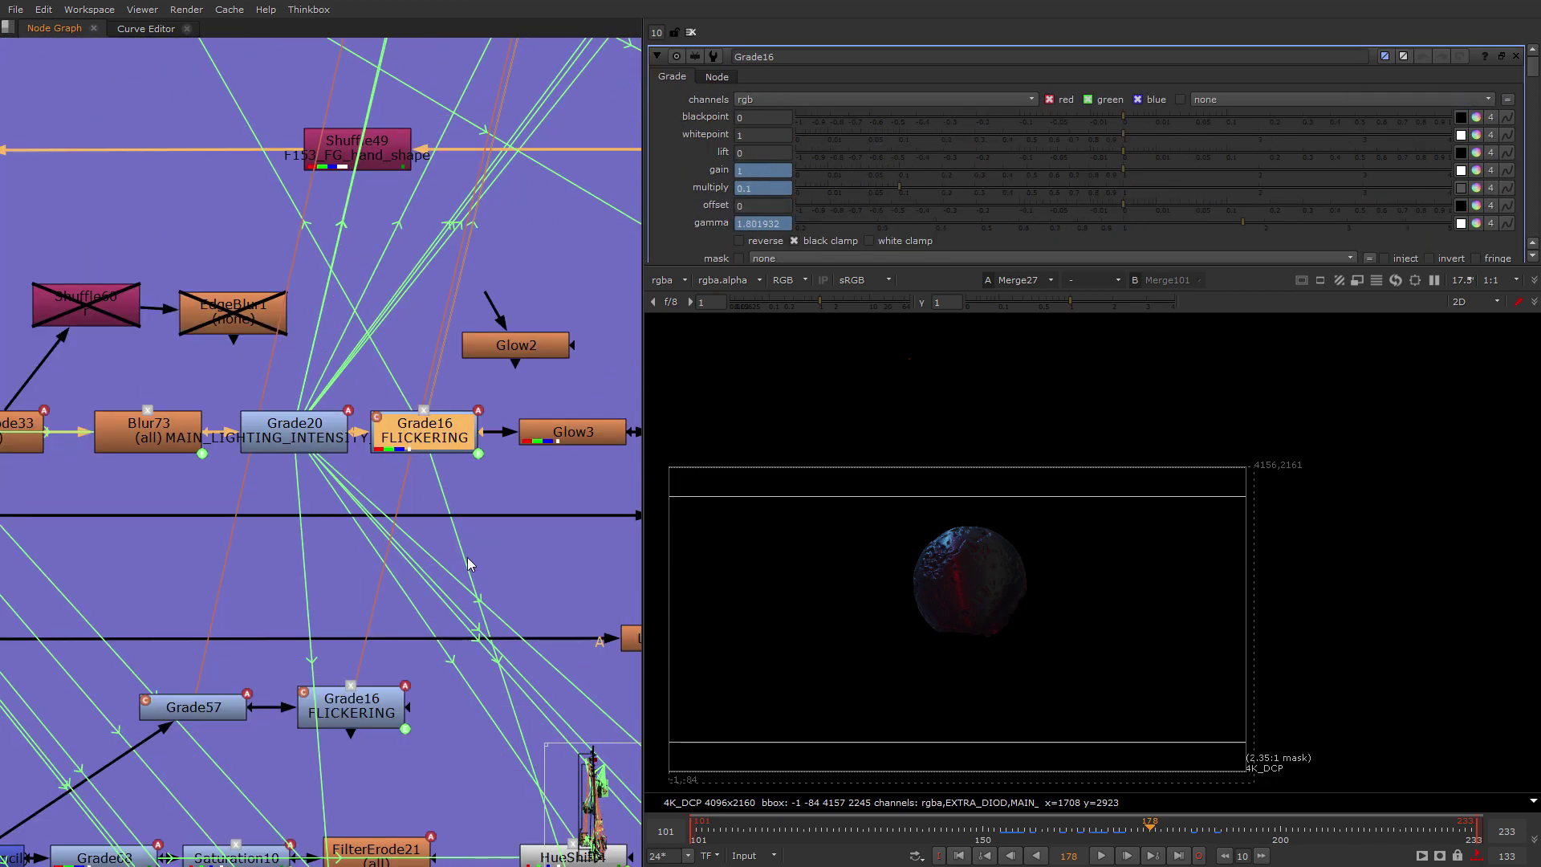
key("1")
Trace the sphere reveal branches to the main merge column and view the Merge91 result.
middle_click_drag(498, 587, 116, 512)
scroll(116, 512, "down", 5)
scroll(428, 540, "up", 1)
left_click(426, 540)
key("1")
middle_click_drag(462, 542, 467, 512)
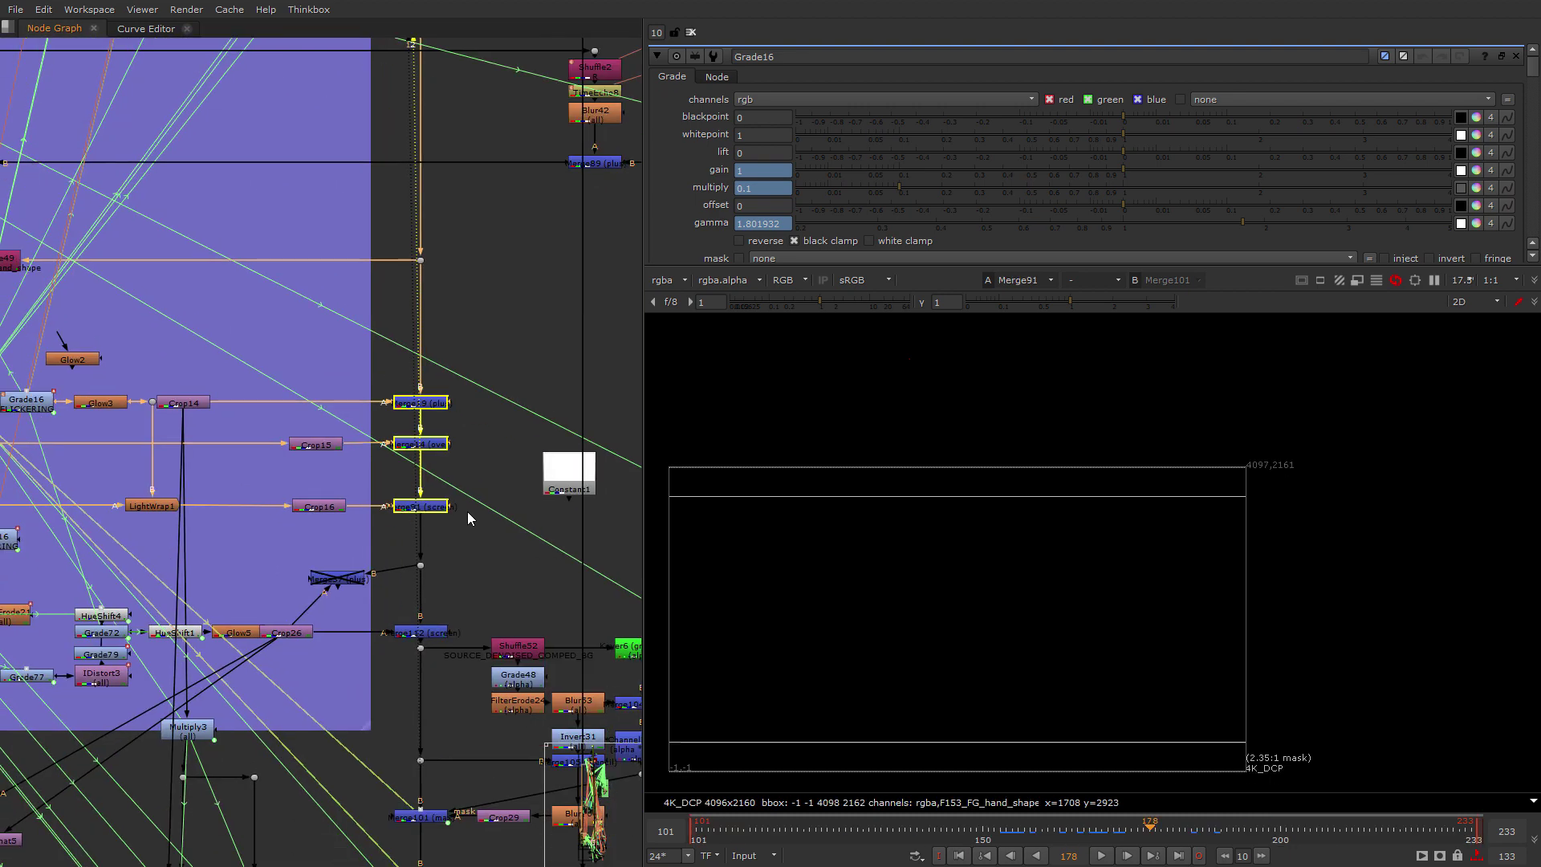
View the Merge14 result and examine how the Crop14, Crop15 and Crop16 branches join the main merge column.
scroll(460, 542, "up", 2)
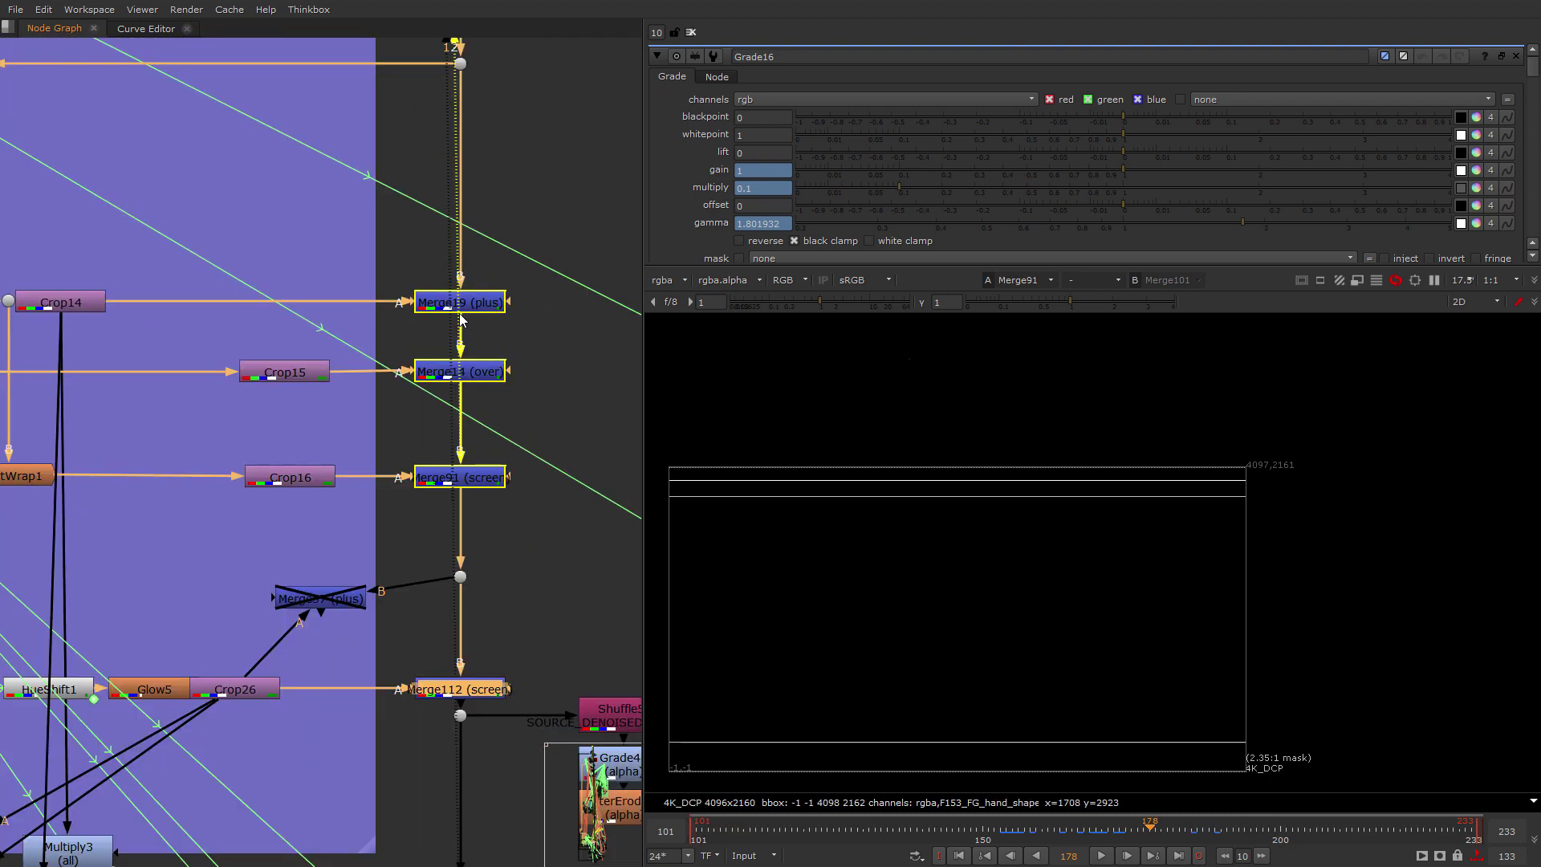
scroll(460, 315, "up", 3)
mouse_move(462, 414)
left_mouse_down()
mouse_move(486, 415)
mouse_move(468, 416)
left_mouse_up()
key("2")
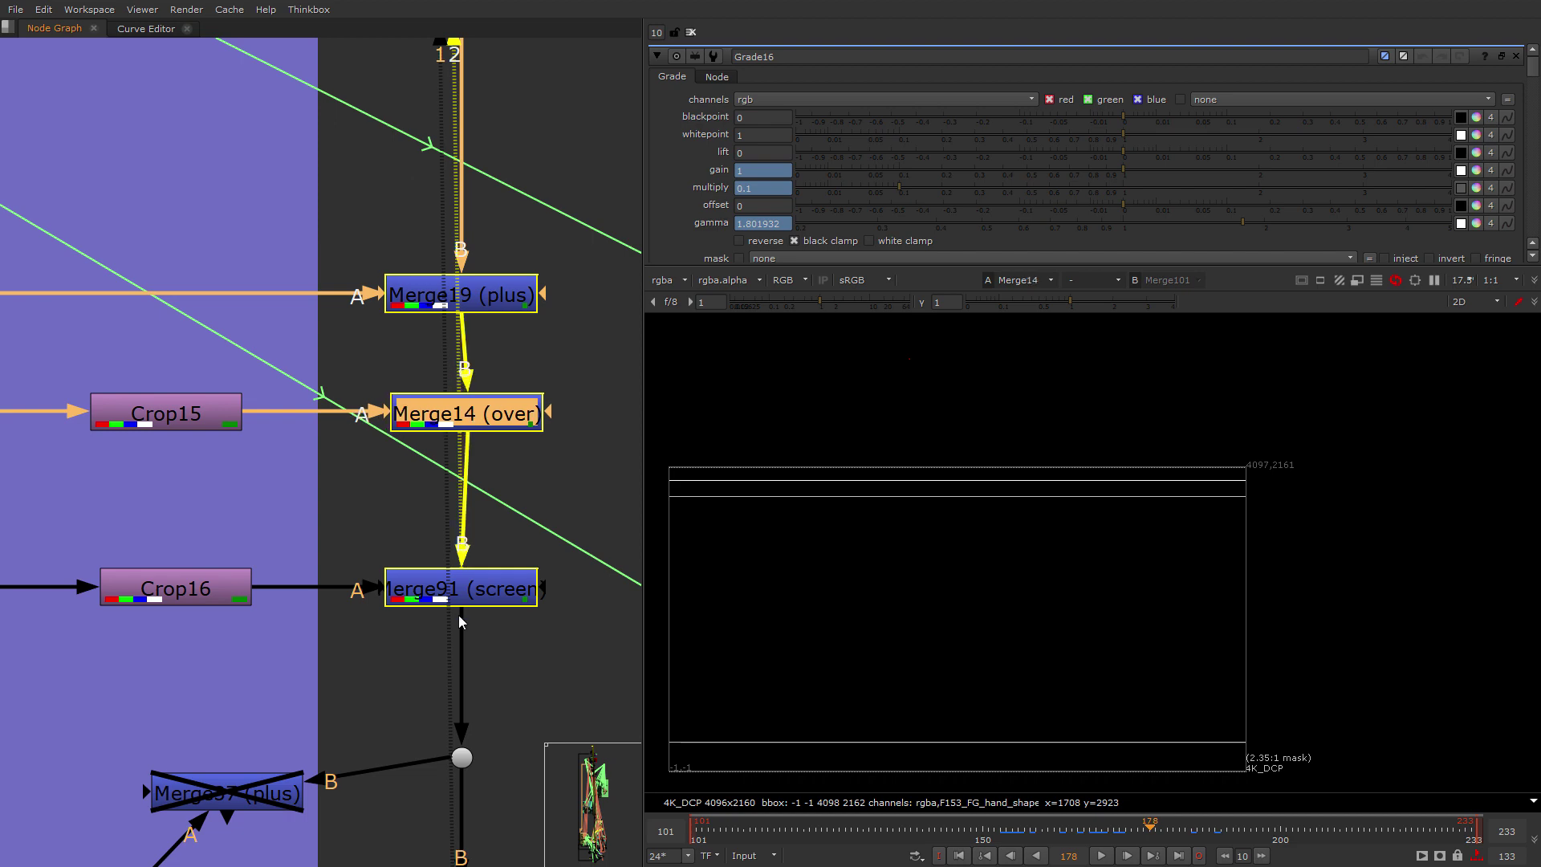
left_click(460, 615)
scroll(465, 501, "down", 4)
middle_click_drag(406, 444, 294, 116)
scroll(397, 378, "up", 3)
scroll(415, 475, "down", 4)
middle_click_drag(422, 186, 464, 419)
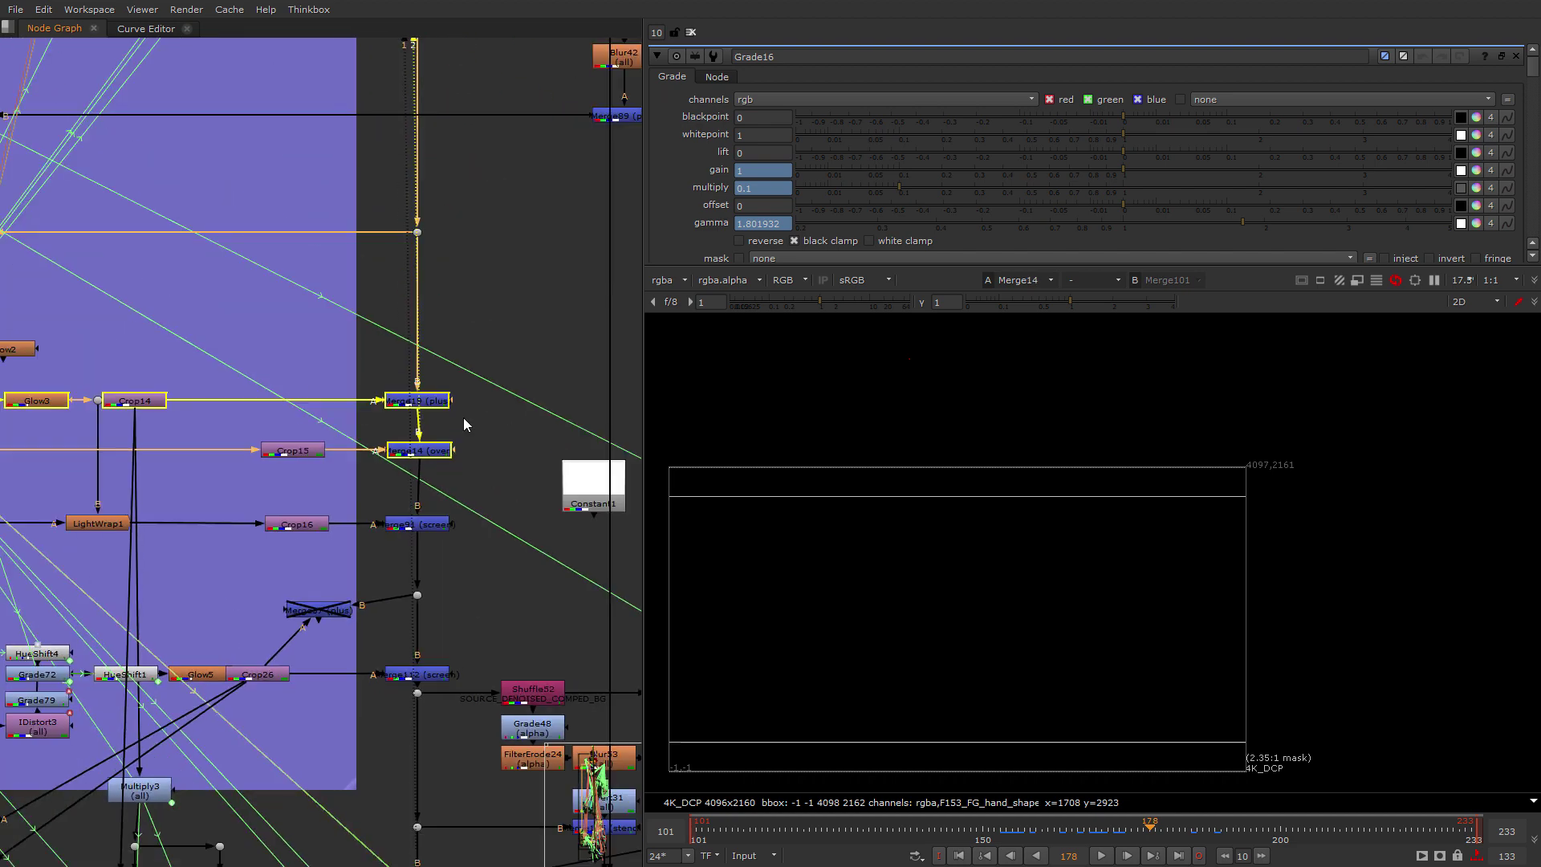
scroll(428, 434, "up", 2)
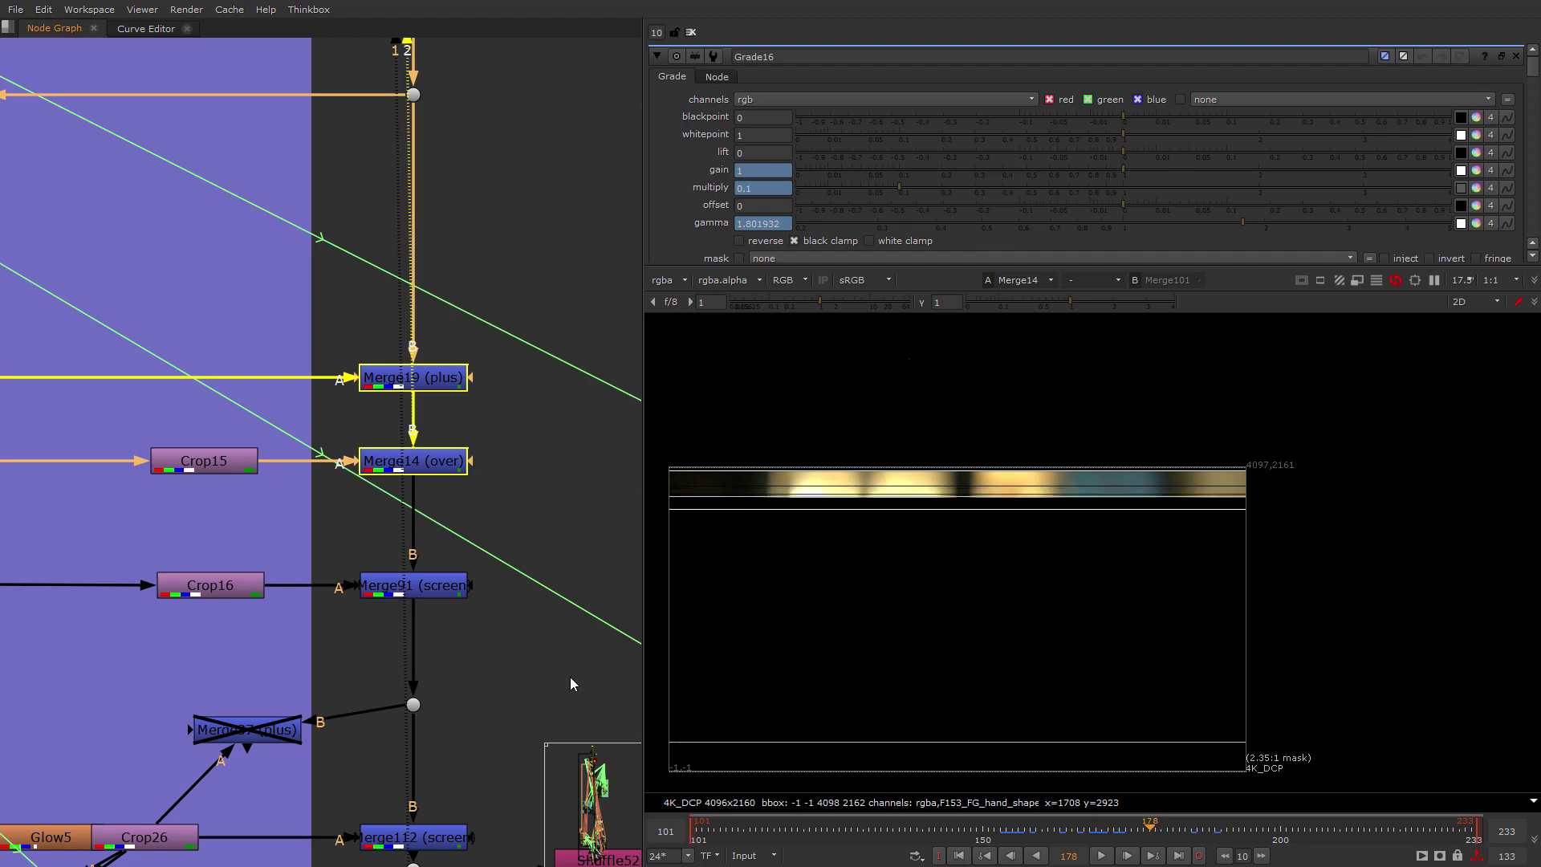
Examine the lower SPHERE_REVEAL branch that leads to Glow5 and its place in the whole script.
scroll(571, 684, "down", 5)
scroll(584, 570, "up", 2)
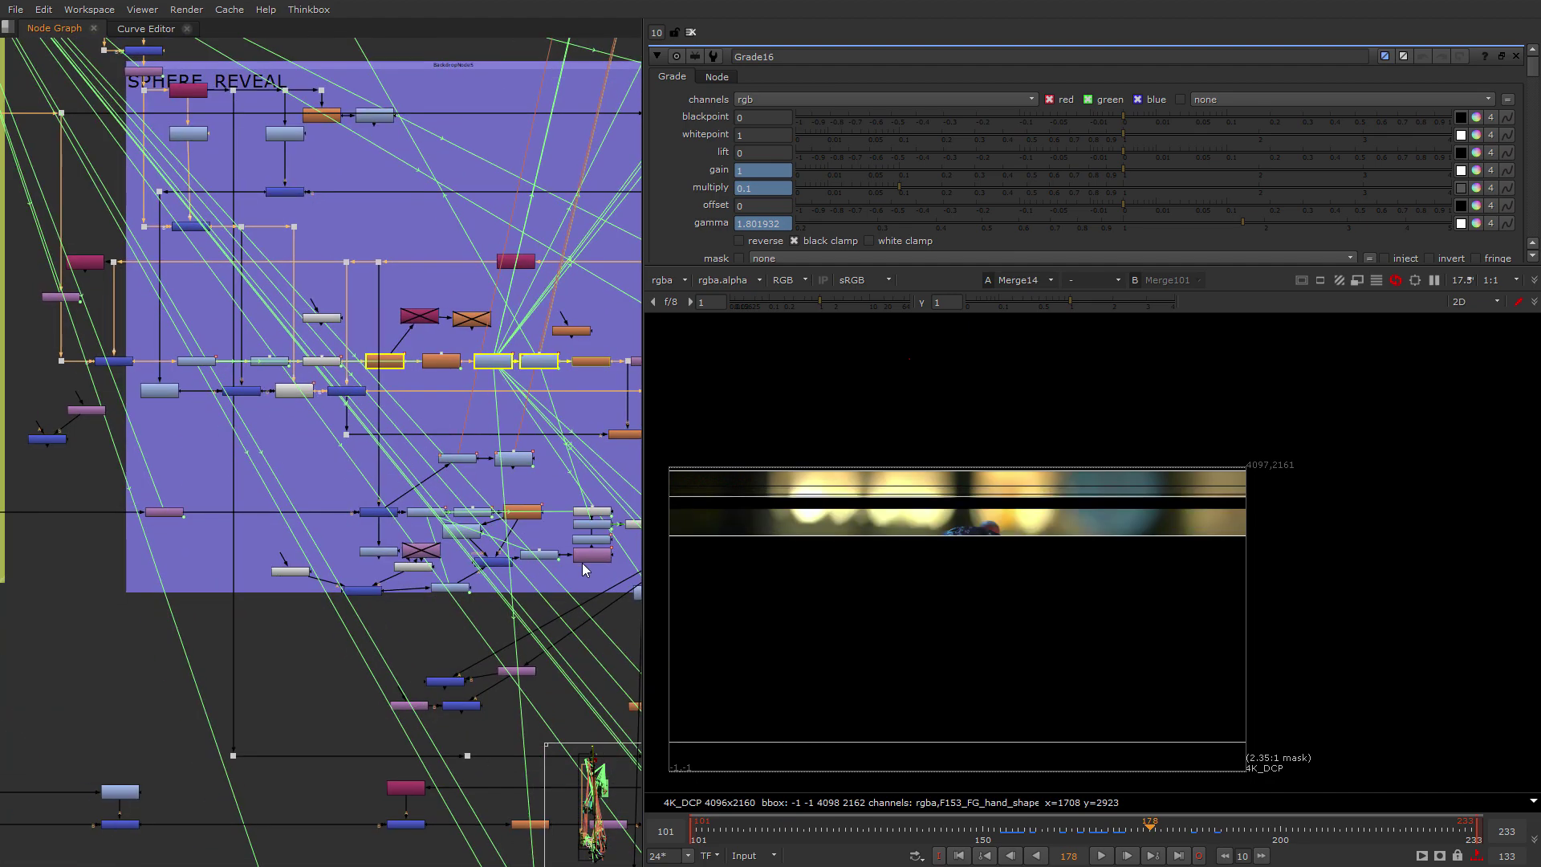
scroll(583, 569, "up", 5)
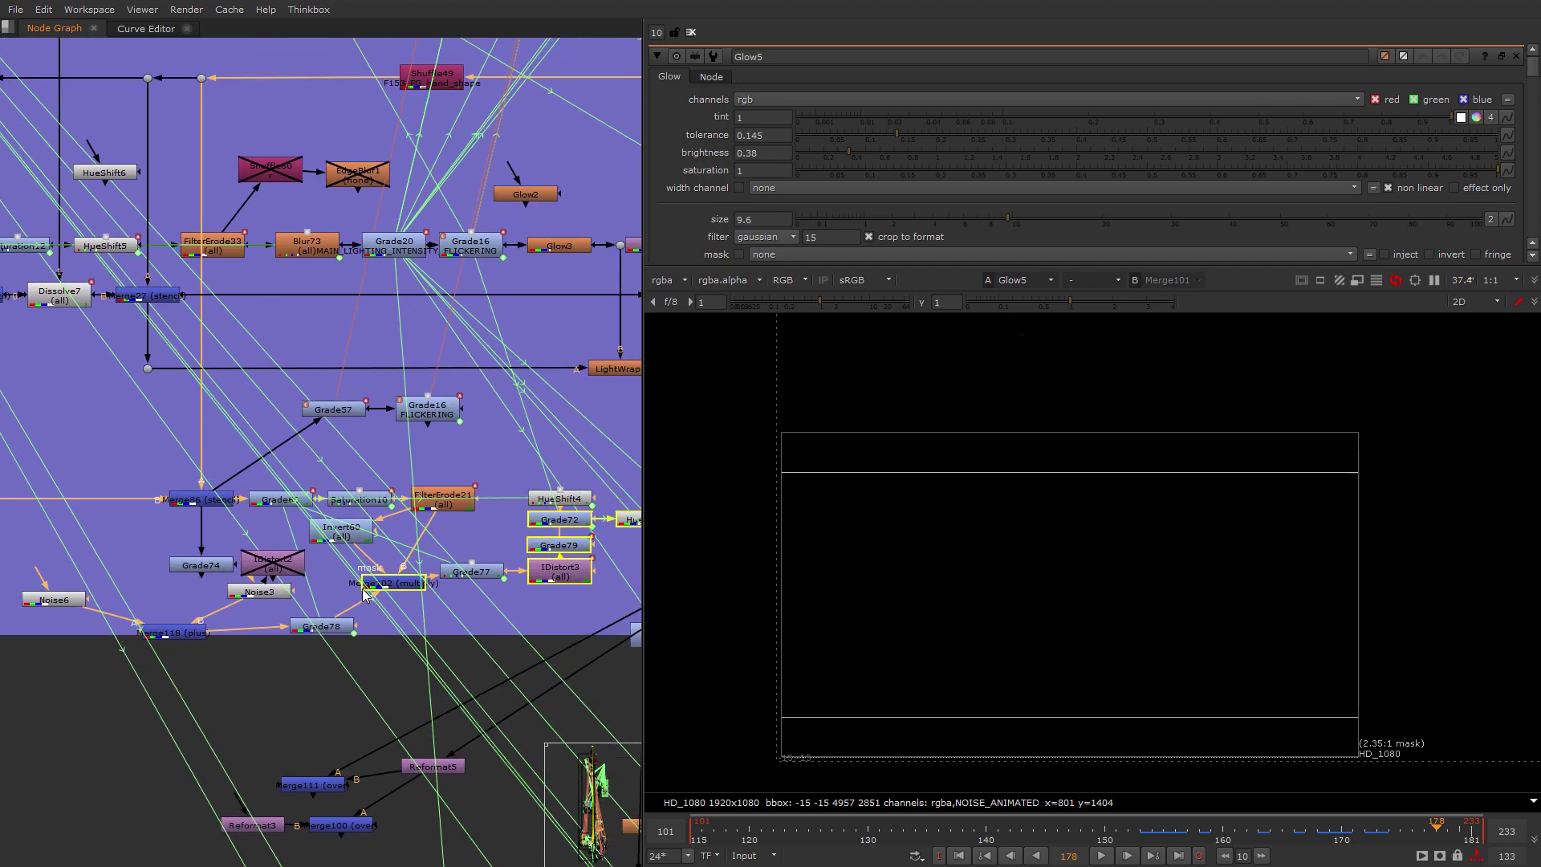
middle_click_drag(356, 594, 305, 667)
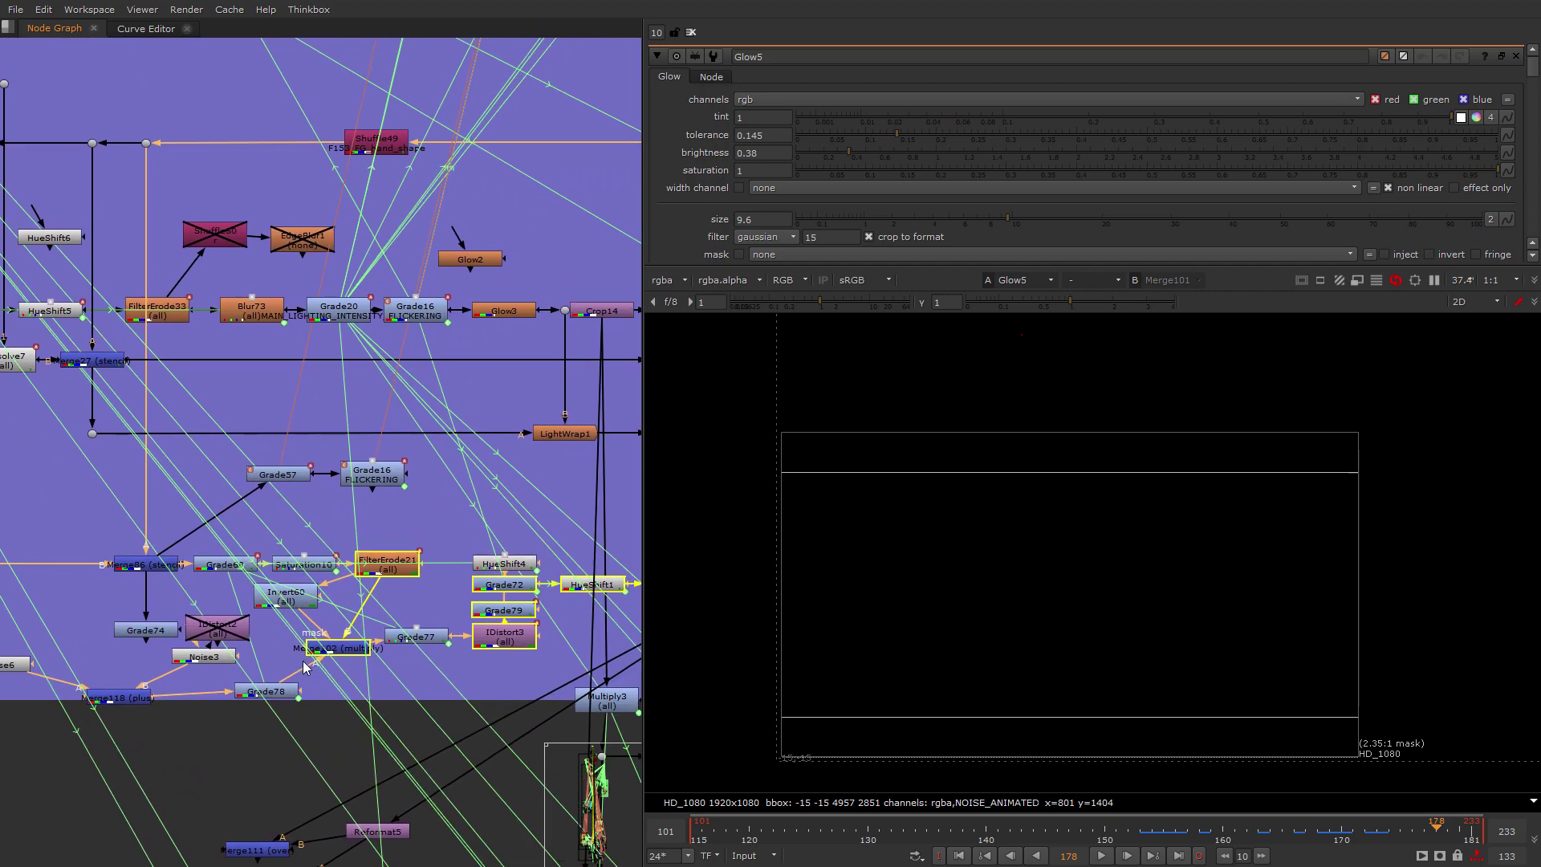
scroll(180, 521, "down", 6)
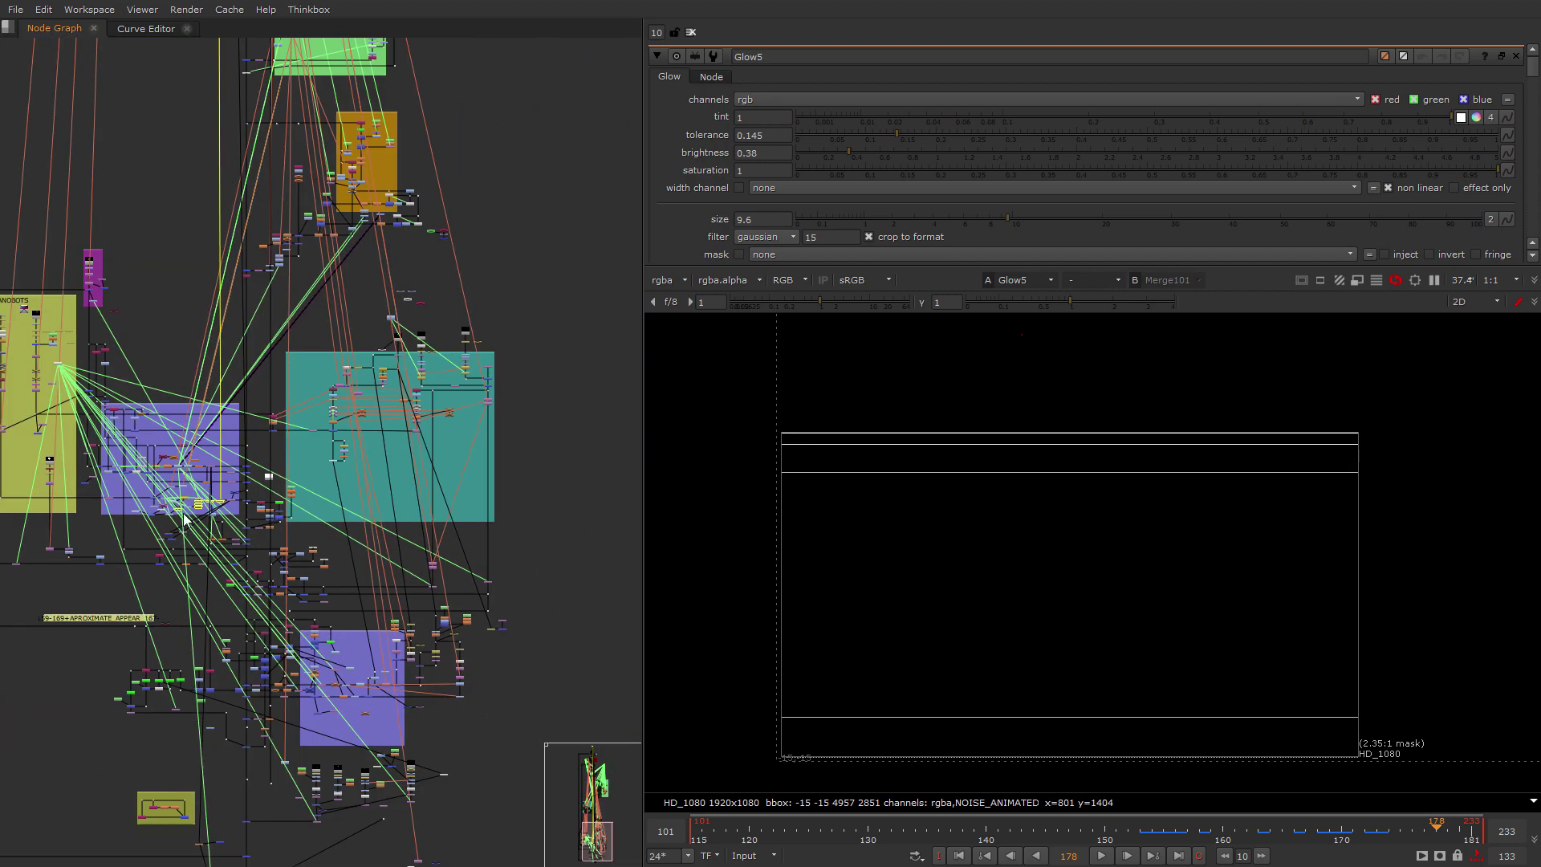
scroll(267, 511, "down", 1)
middle_click_drag(280, 646, 459, 639)
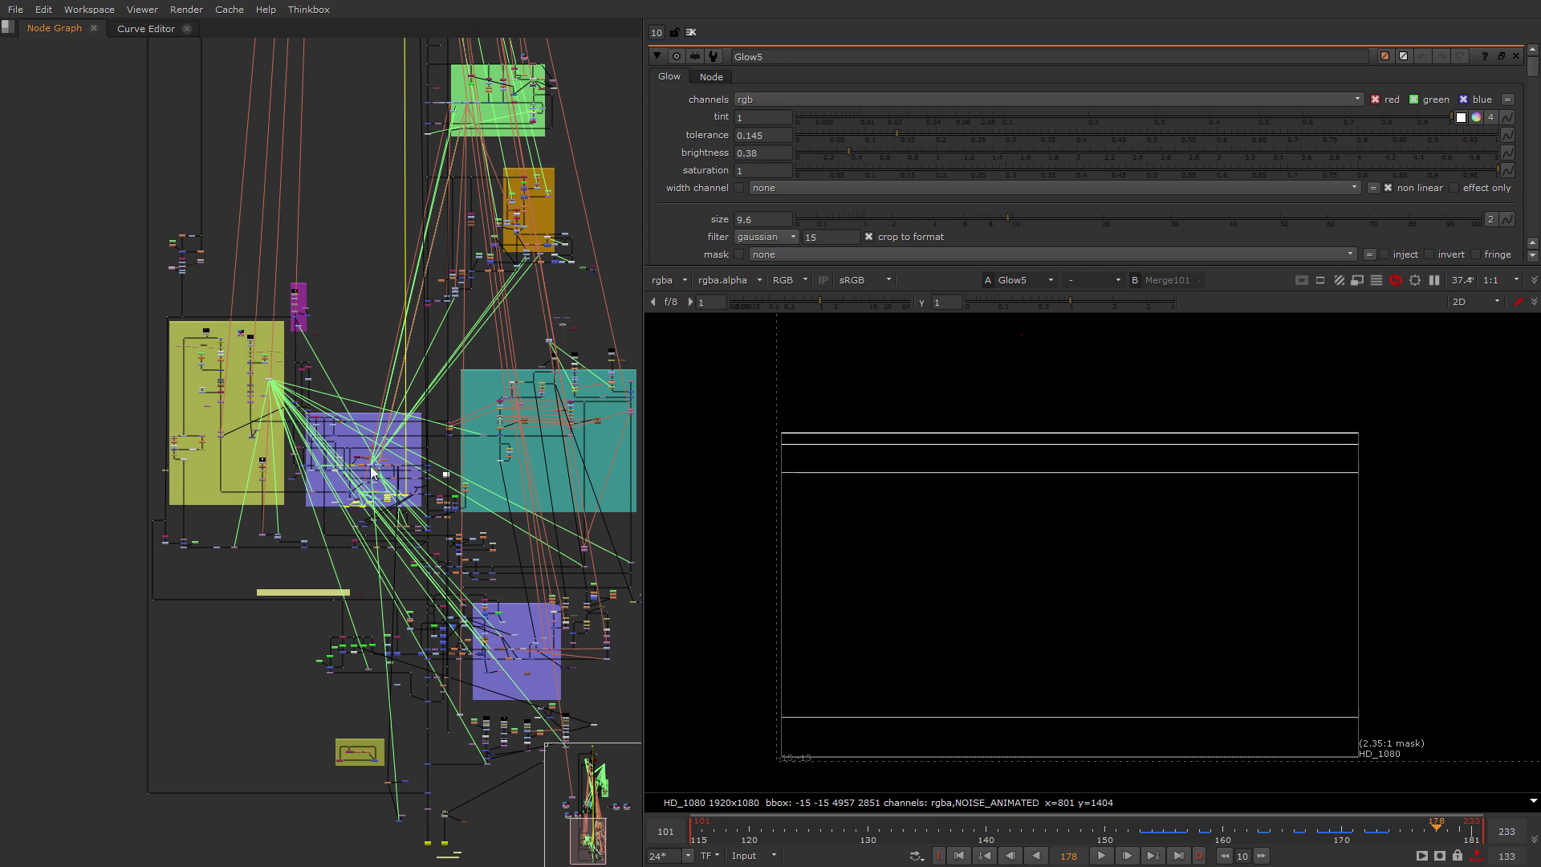
scroll(372, 472, "up", 5)
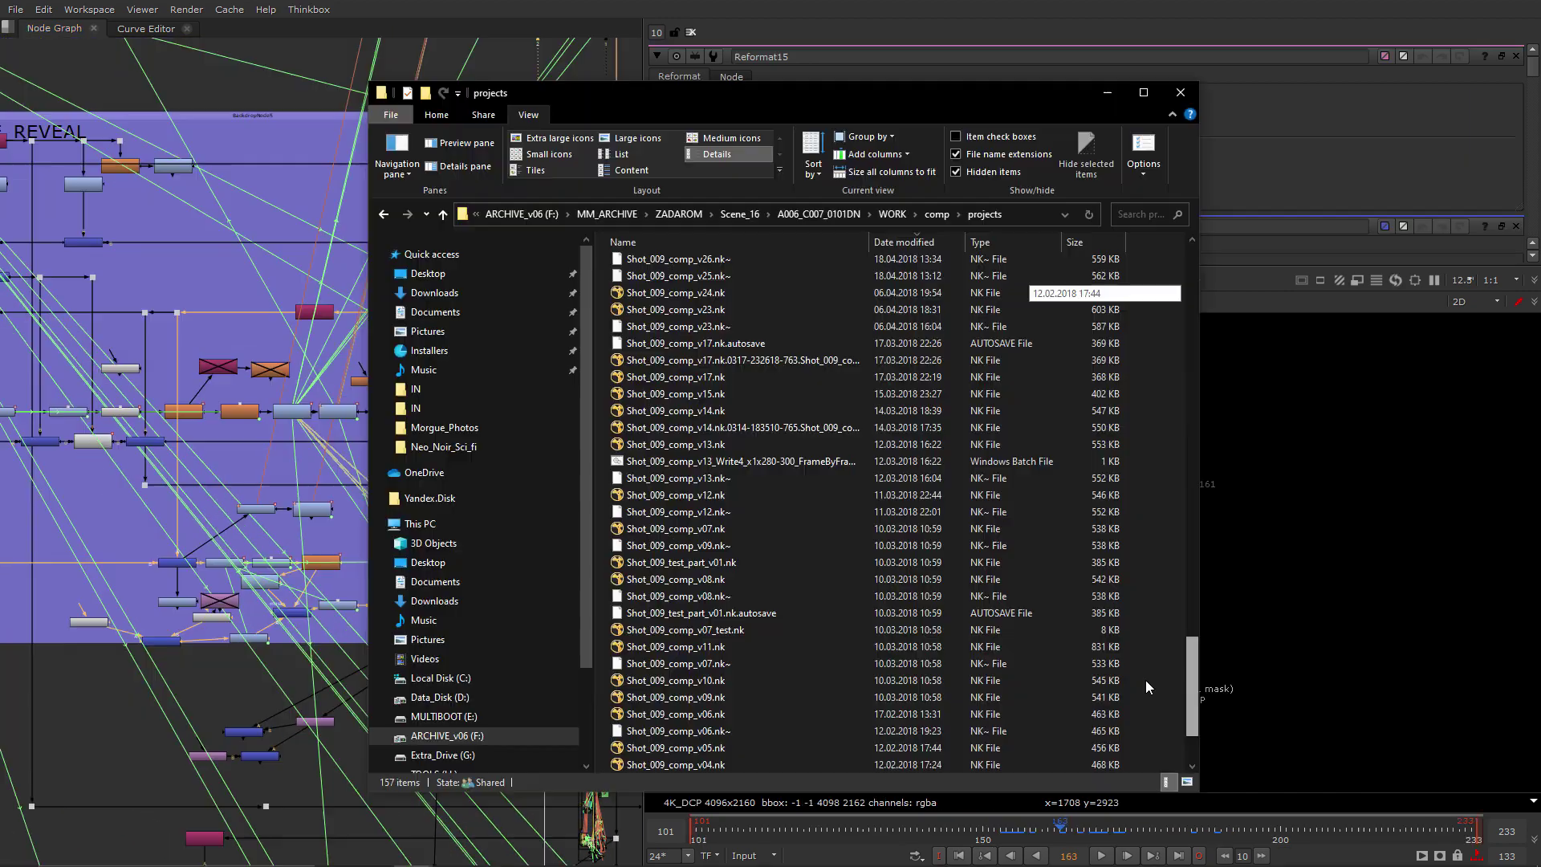
Browse the saved script versions in the projects folder from oldest to newest, and close the file window.
scroll(1147, 686, "down", 3)
left_click_drag(1153, 723, 1138, 263)
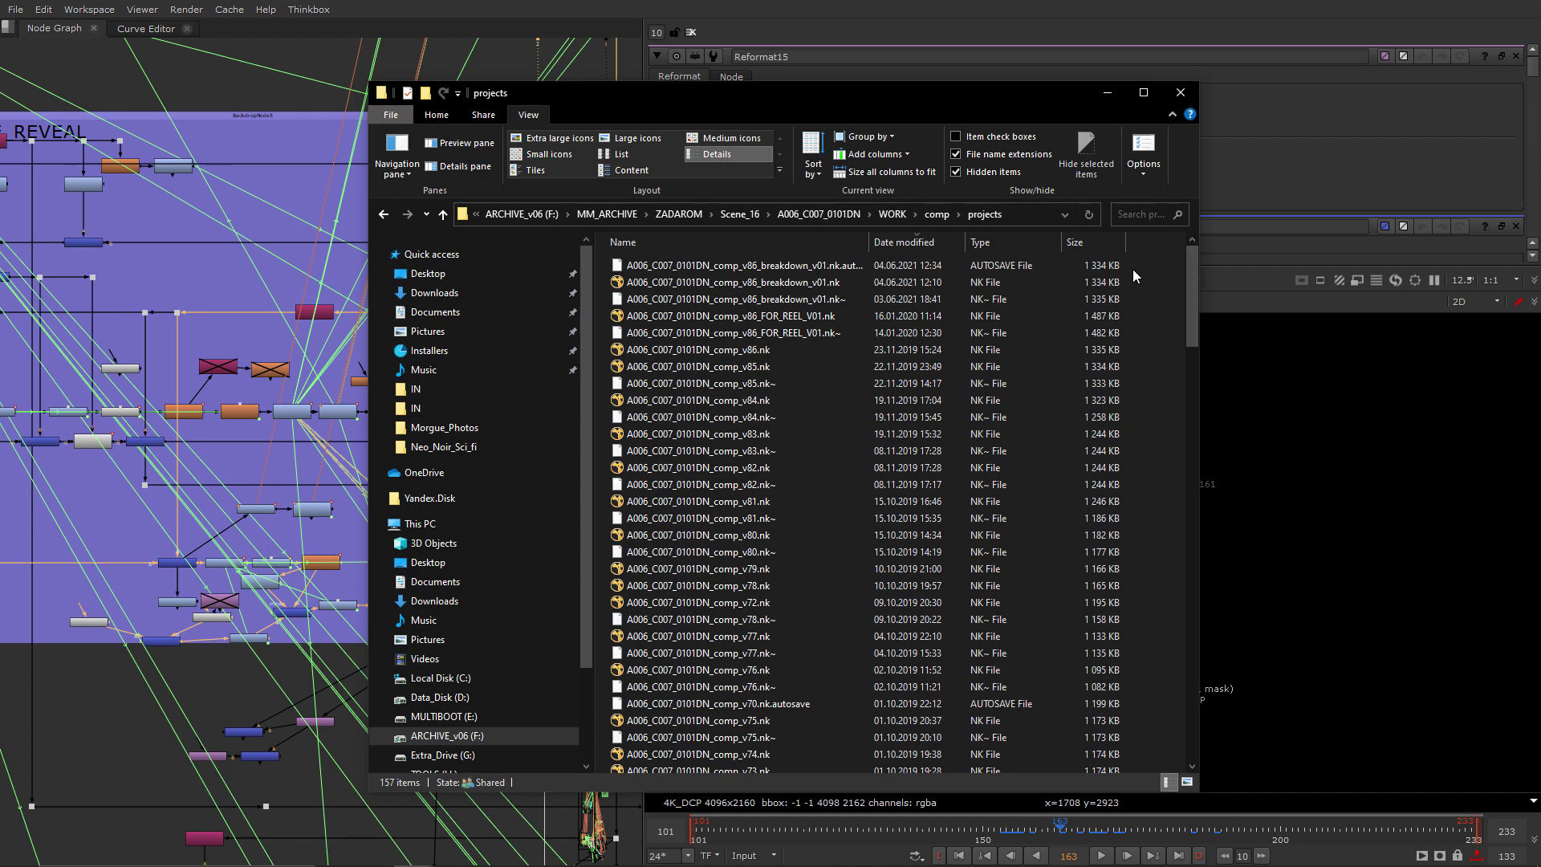
left_click(1181, 92)
View the Read5 source clip above the Sphere_NANOBOTS backdrop at frame 1607.
scroll(495, 658, "down", 2)
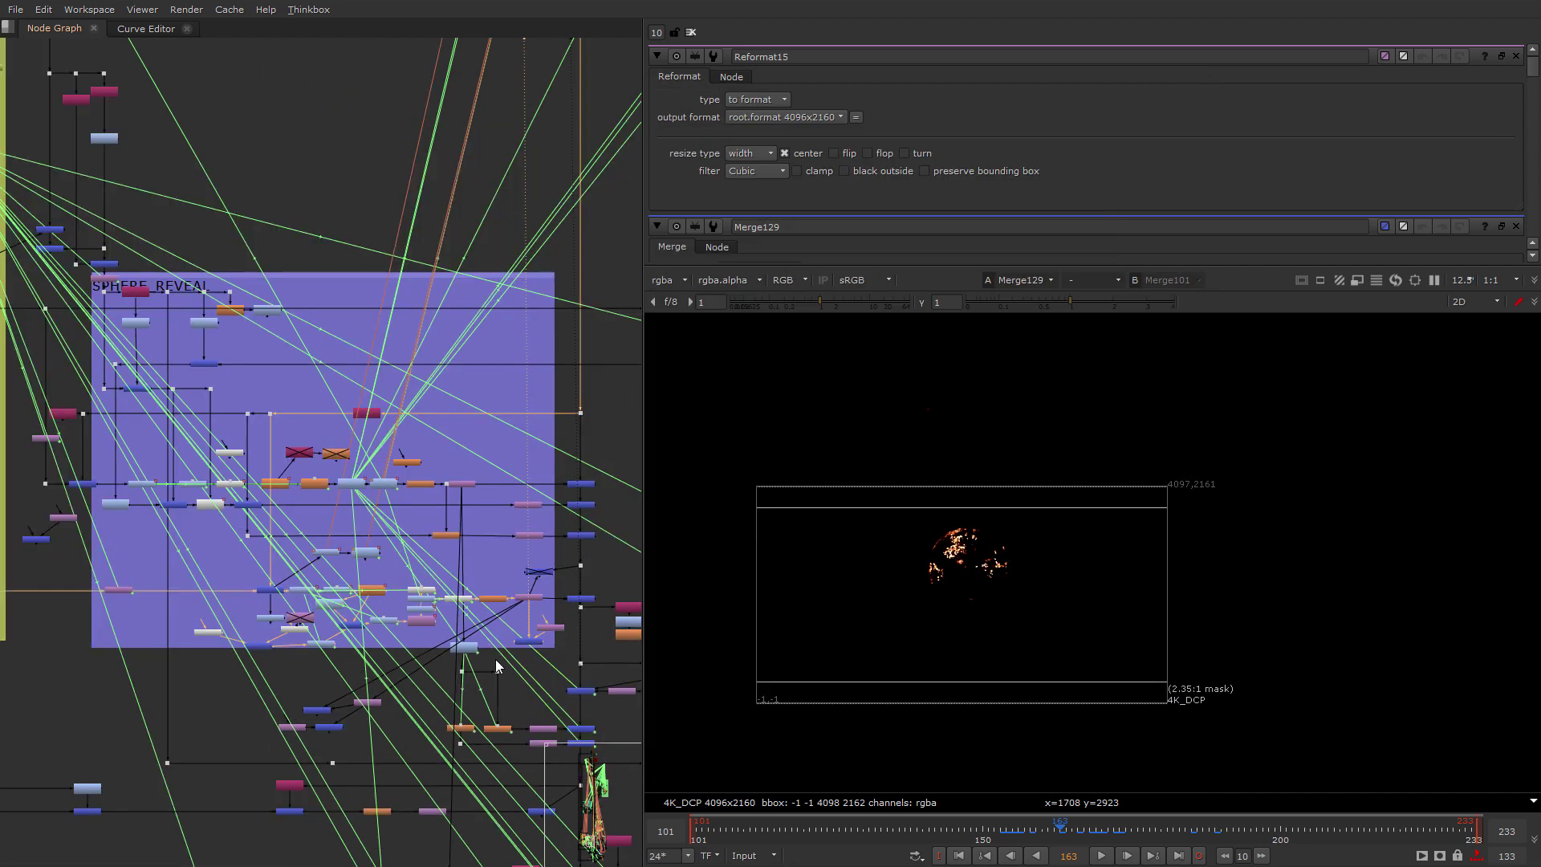
scroll(494, 658, "down", 2)
middle_click_drag(495, 658, 121, 644)
scroll(248, 327, "up", 3)
middle_click_drag(482, 439, 248, 469)
scroll(369, 282, "up", 2)
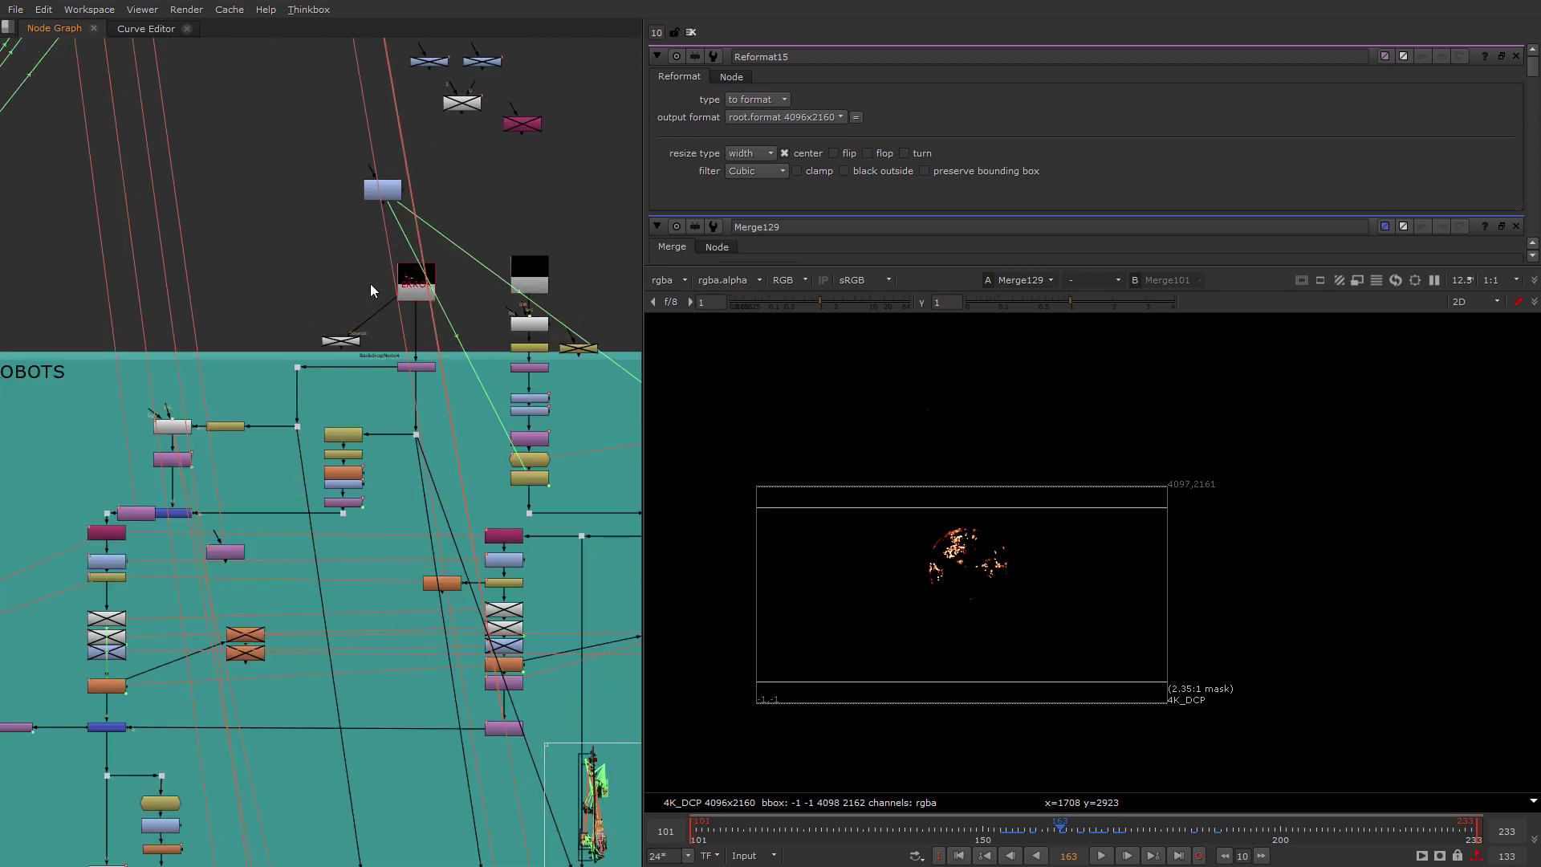
scroll(488, 299, "up", 2)
left_click(555, 269)
key("2")
middle_click_drag(555, 269, 487, 239)
left_click_drag(882, 833, 921, 822)
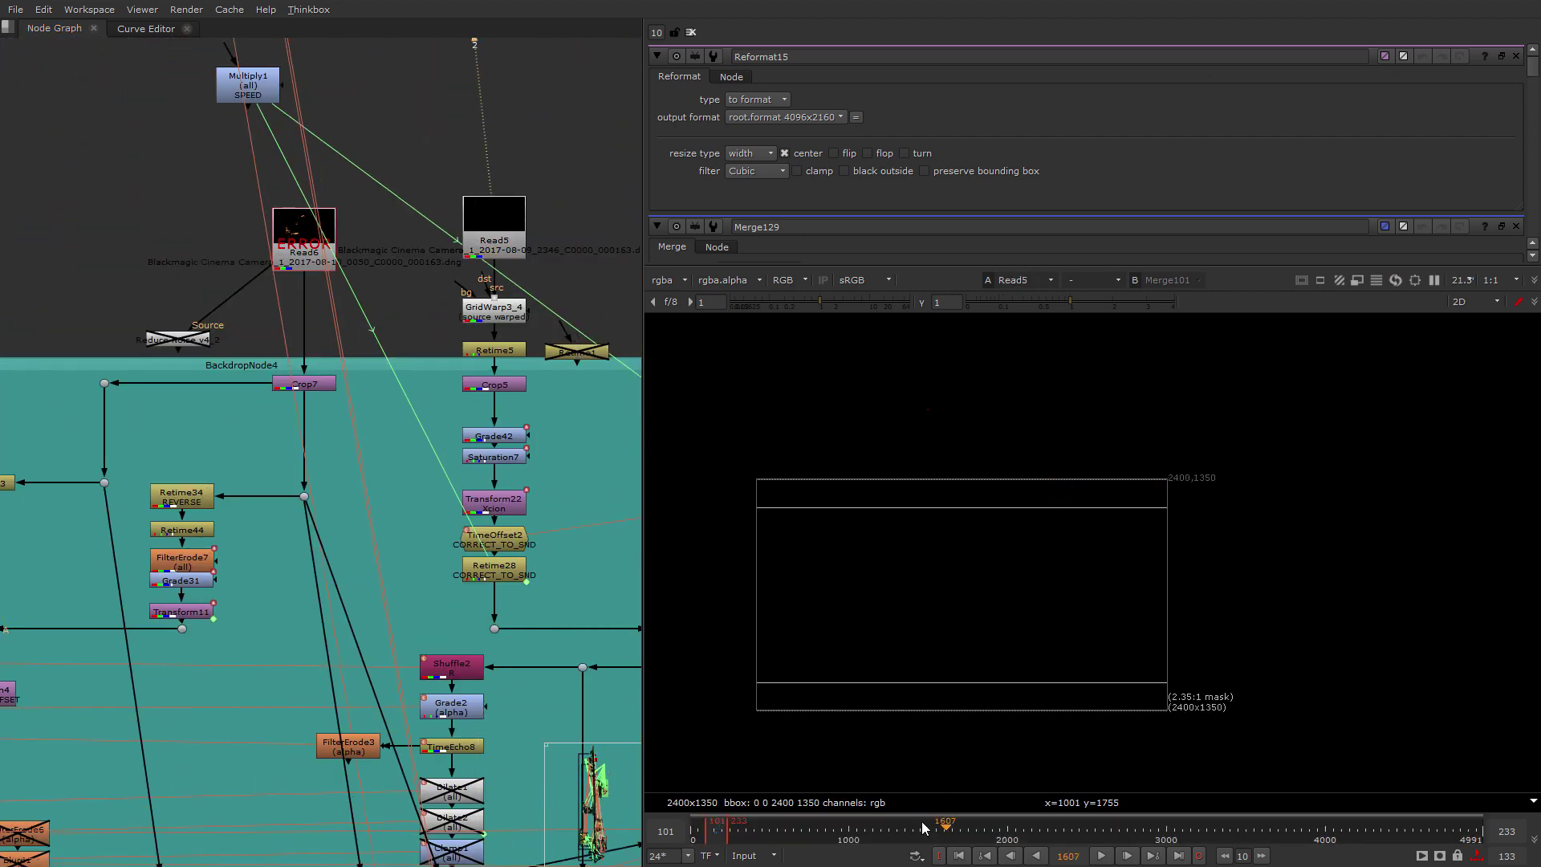
Examine the individual spark particles of the Read5 footage up close at frame 1809.
middle_click_drag(630, 373, 525, 343)
middle_click_drag(512, 624, 424, 543)
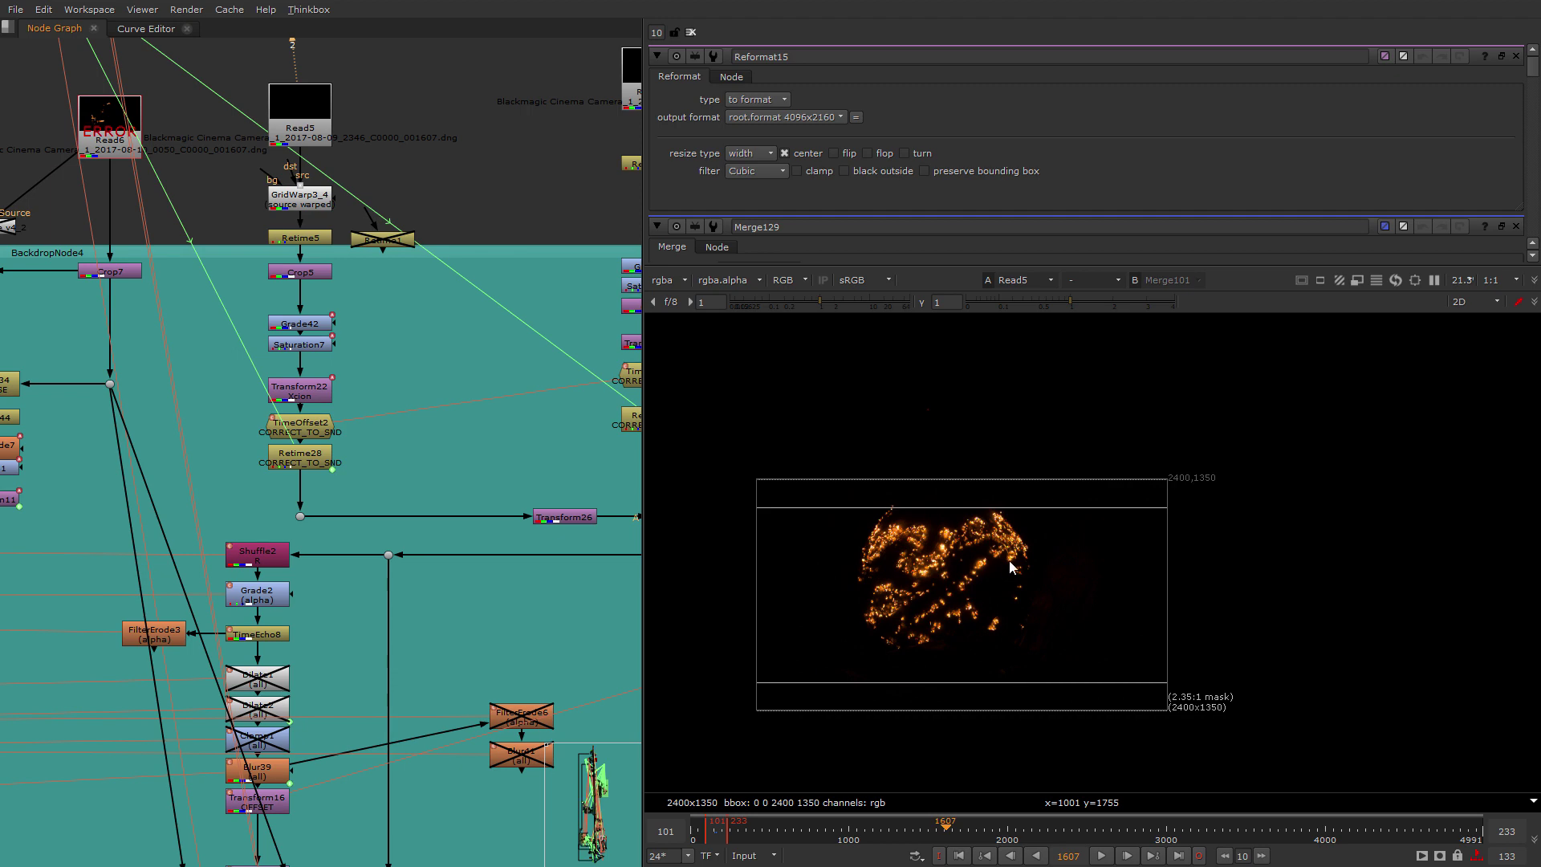
scroll(1010, 566, "up", 4)
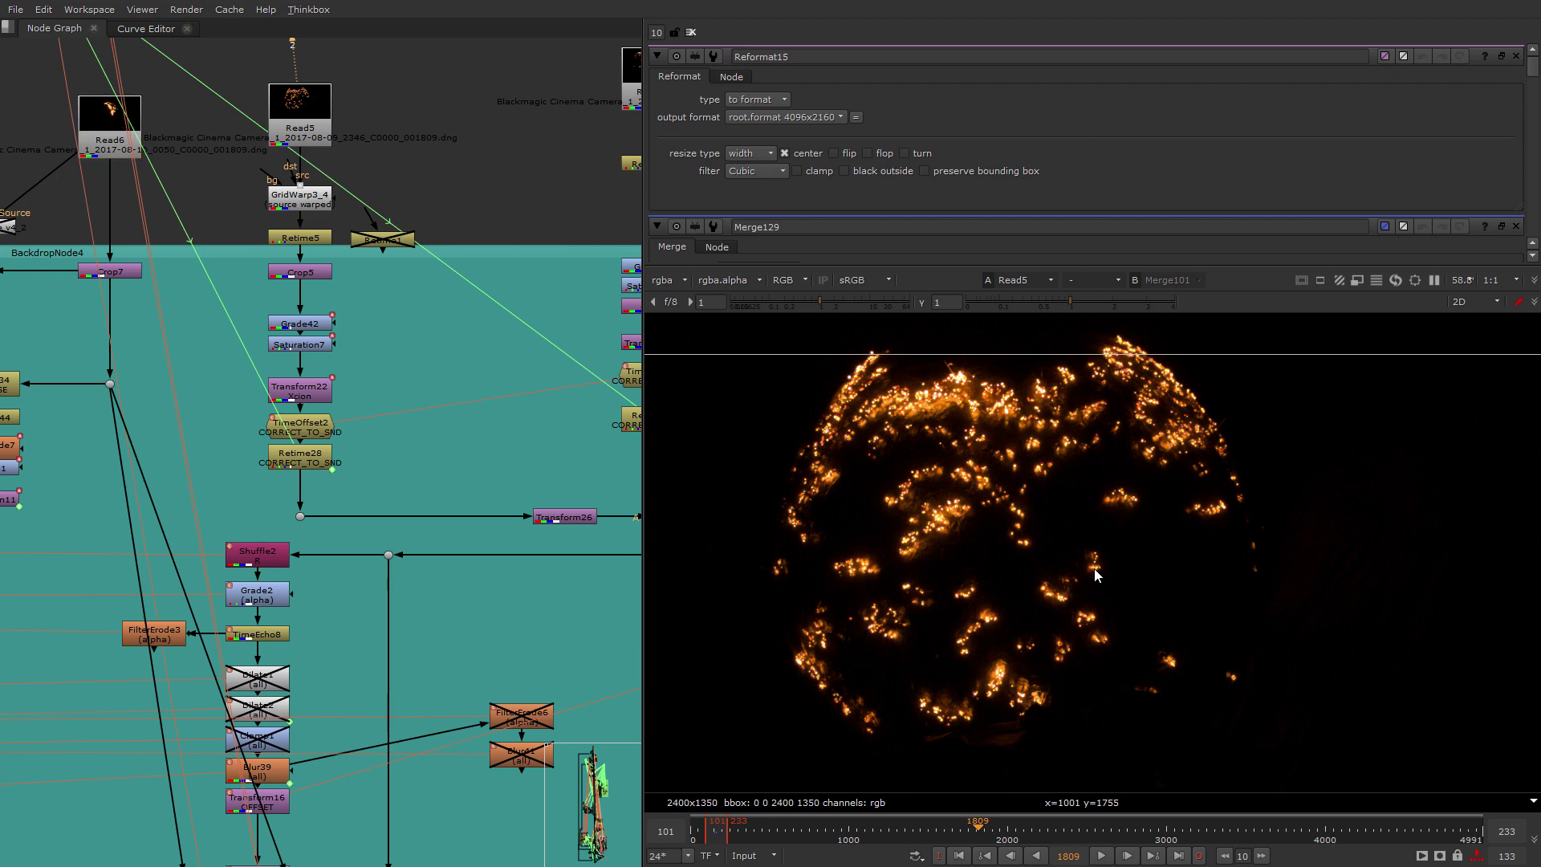
scroll(1095, 568, "up", 8)
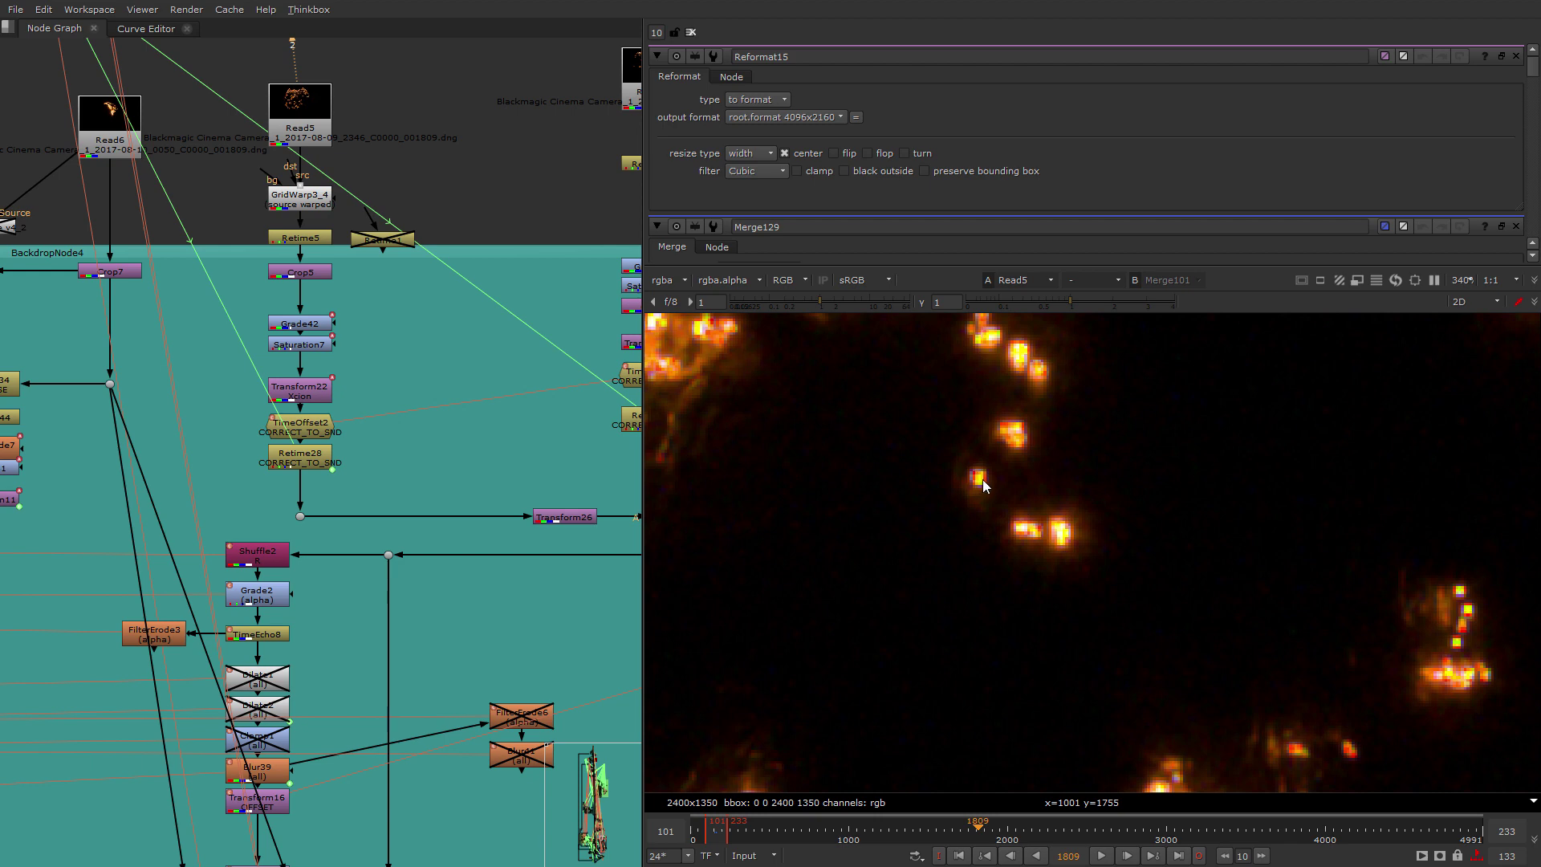
scroll(981, 473, "up", 6)
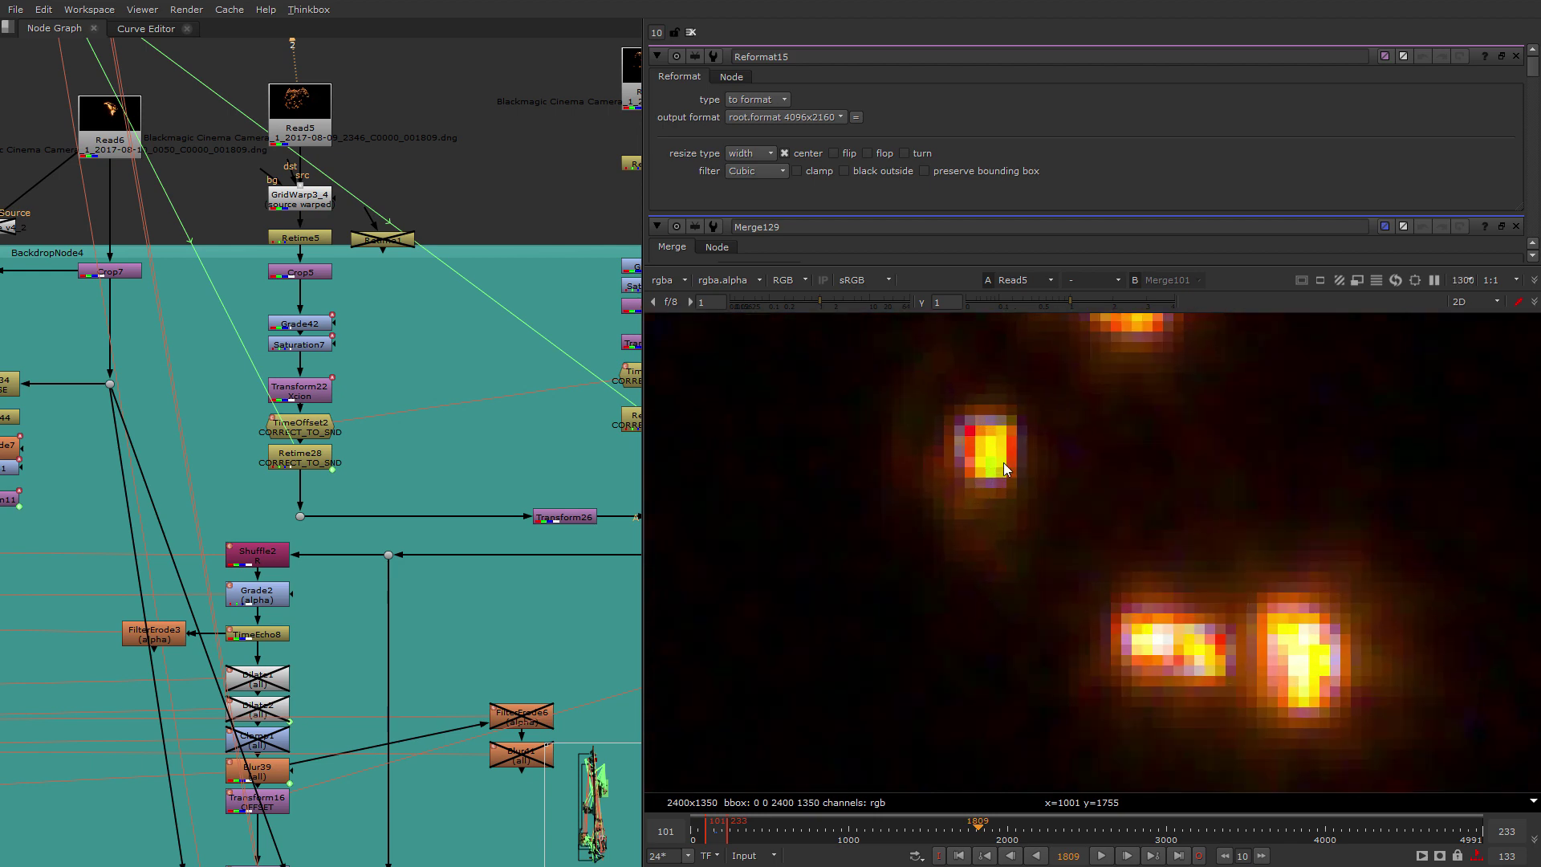
scroll(994, 450, "up", 6)
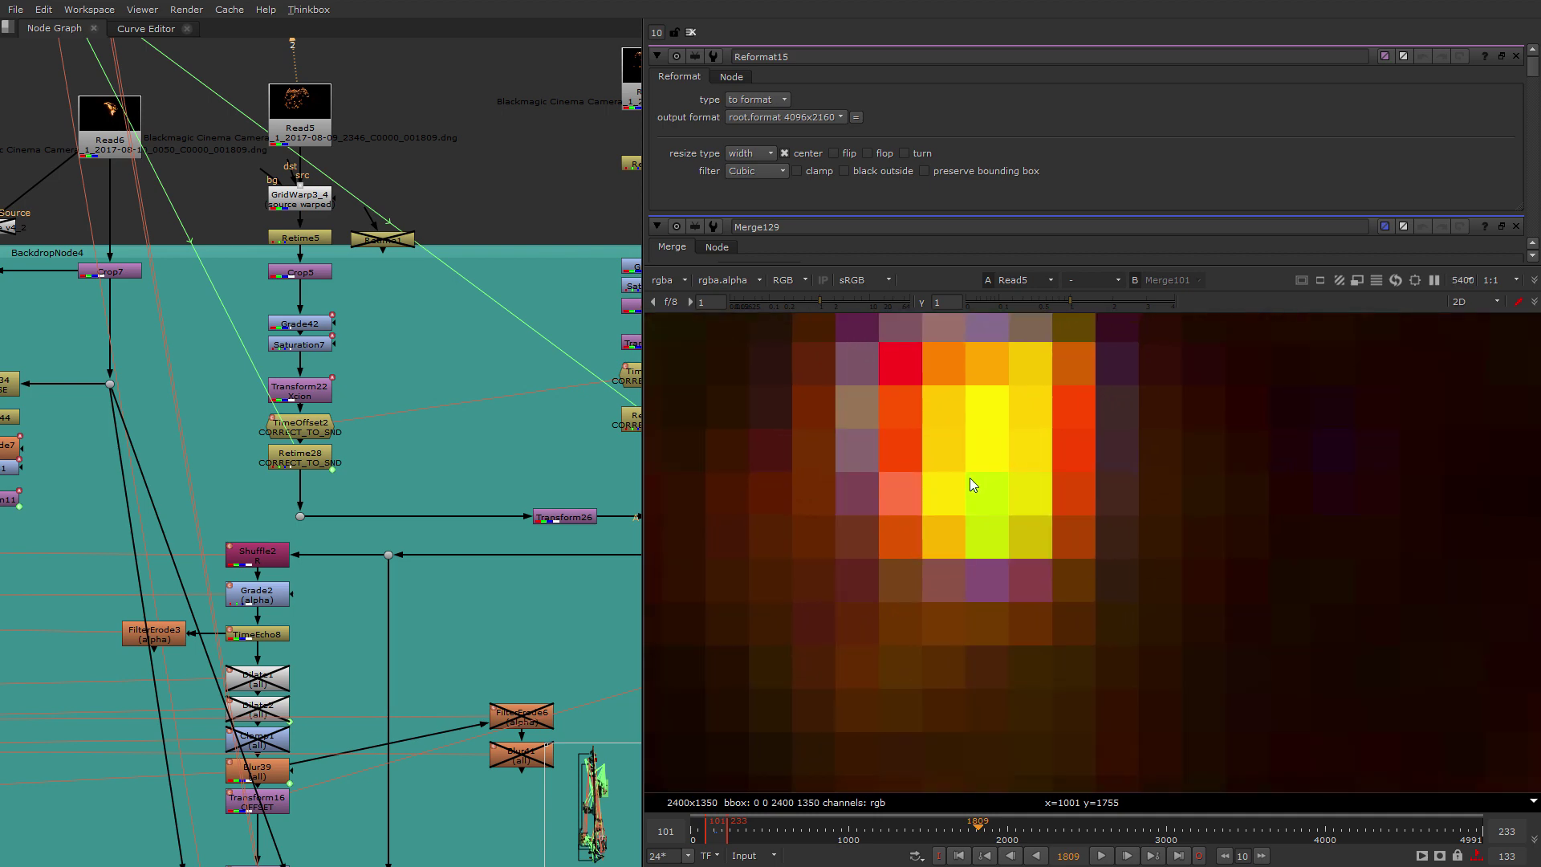
scroll(934, 506, "down", 3)
scroll(943, 438, "down", 15)
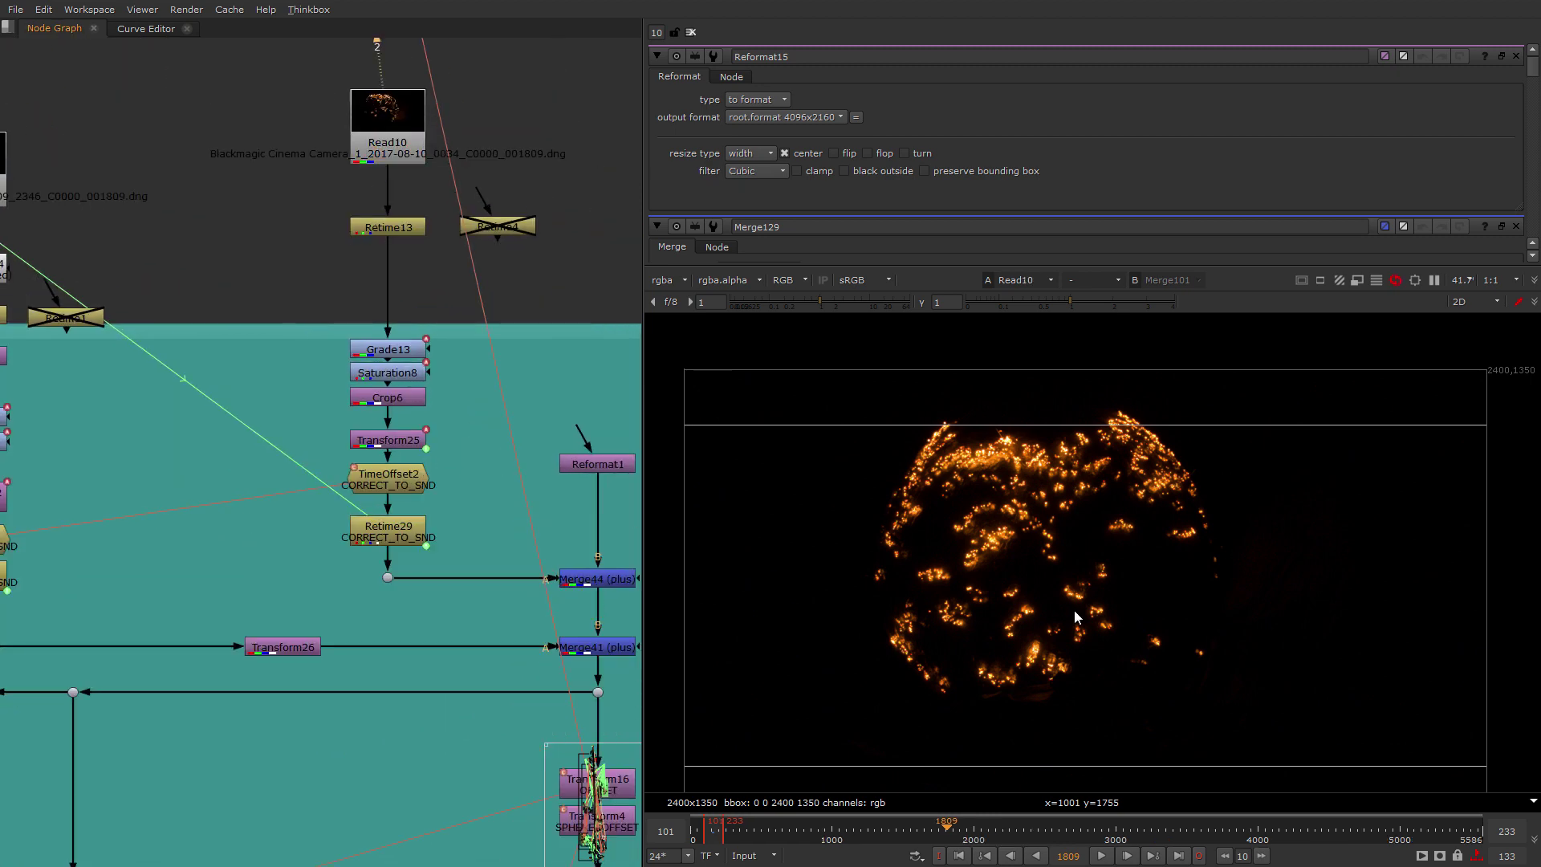
Scrub the Read10 sparks footage to frame 1029 and view the Read5 branch through Retime28.
left_click_drag(1034, 832, 836, 834)
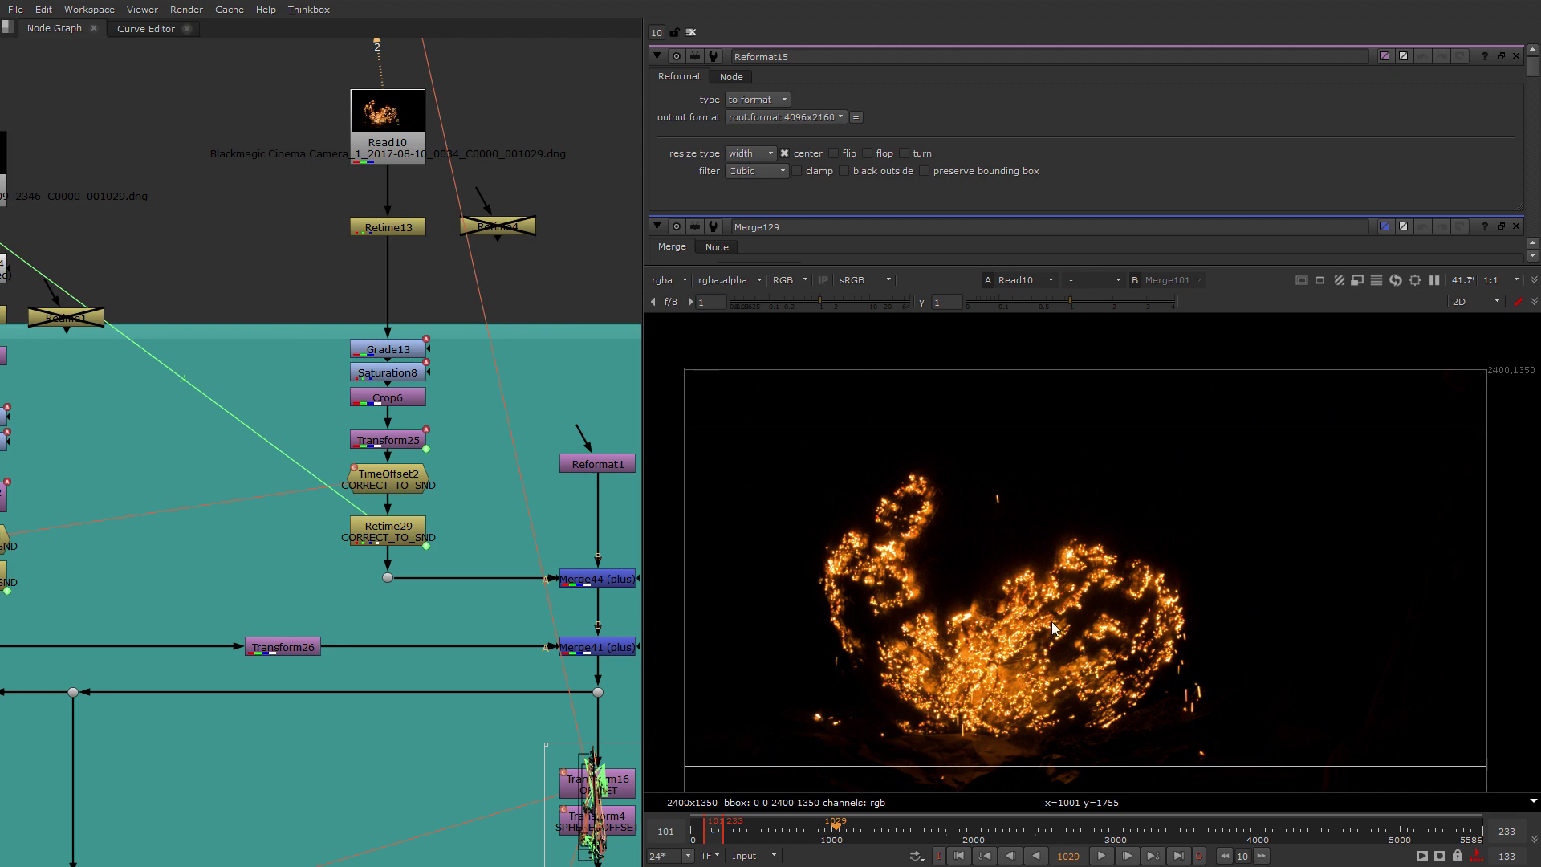
scroll(474, 499, "down", 5)
scroll(345, 482, "up", 5)
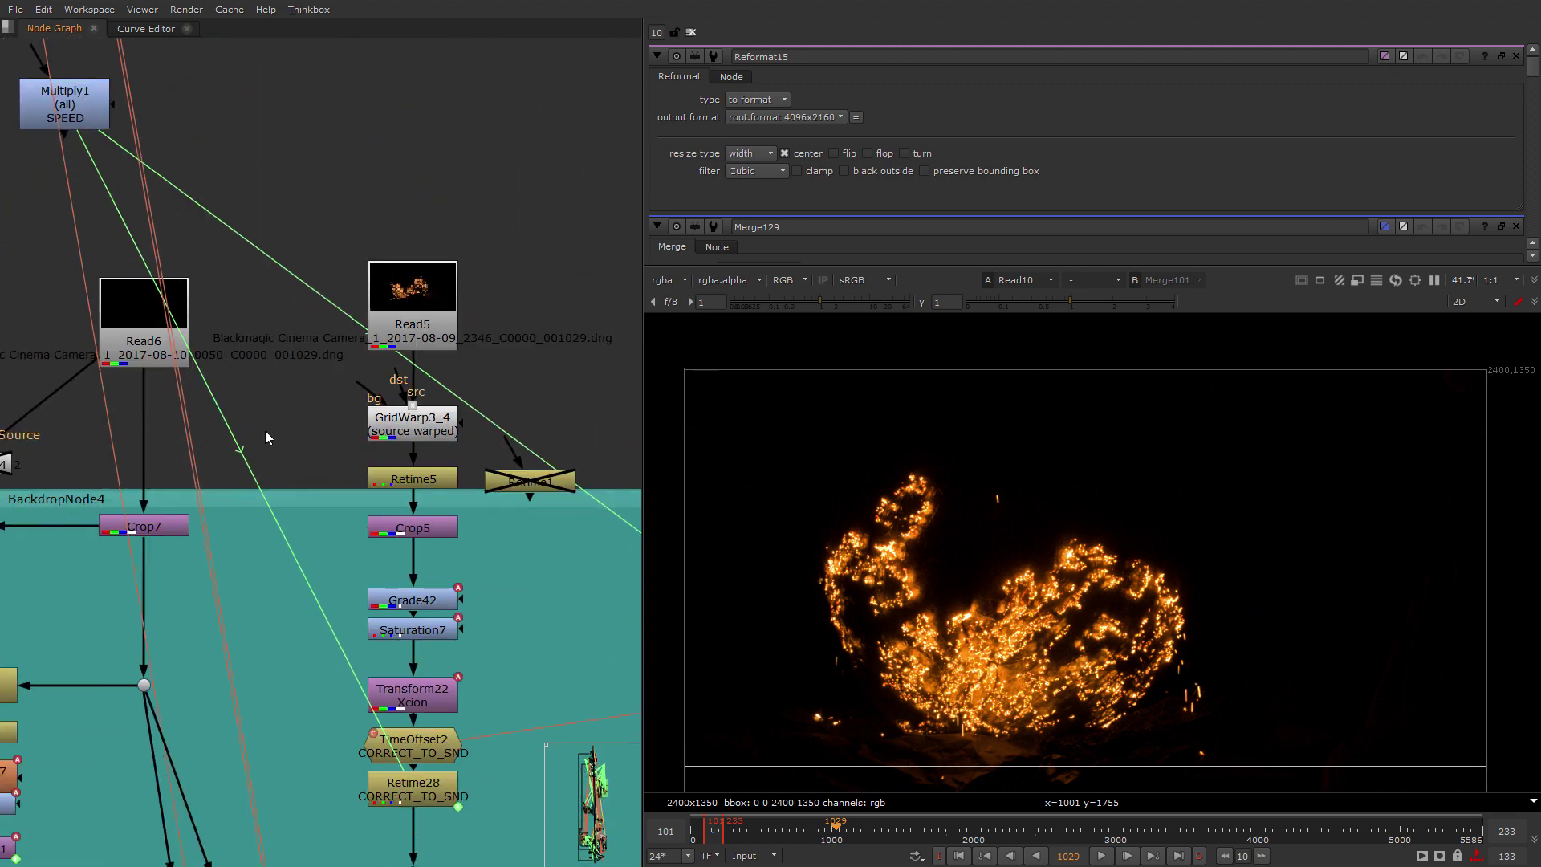
left_click(352, 465)
key("2")
View the Merge41 combination of the retimed spark clips at frame 163.
scroll(351, 470, "down", 4)
middle_click_drag(523, 566, 308, 505)
middle_click_drag(518, 496, 339, 484)
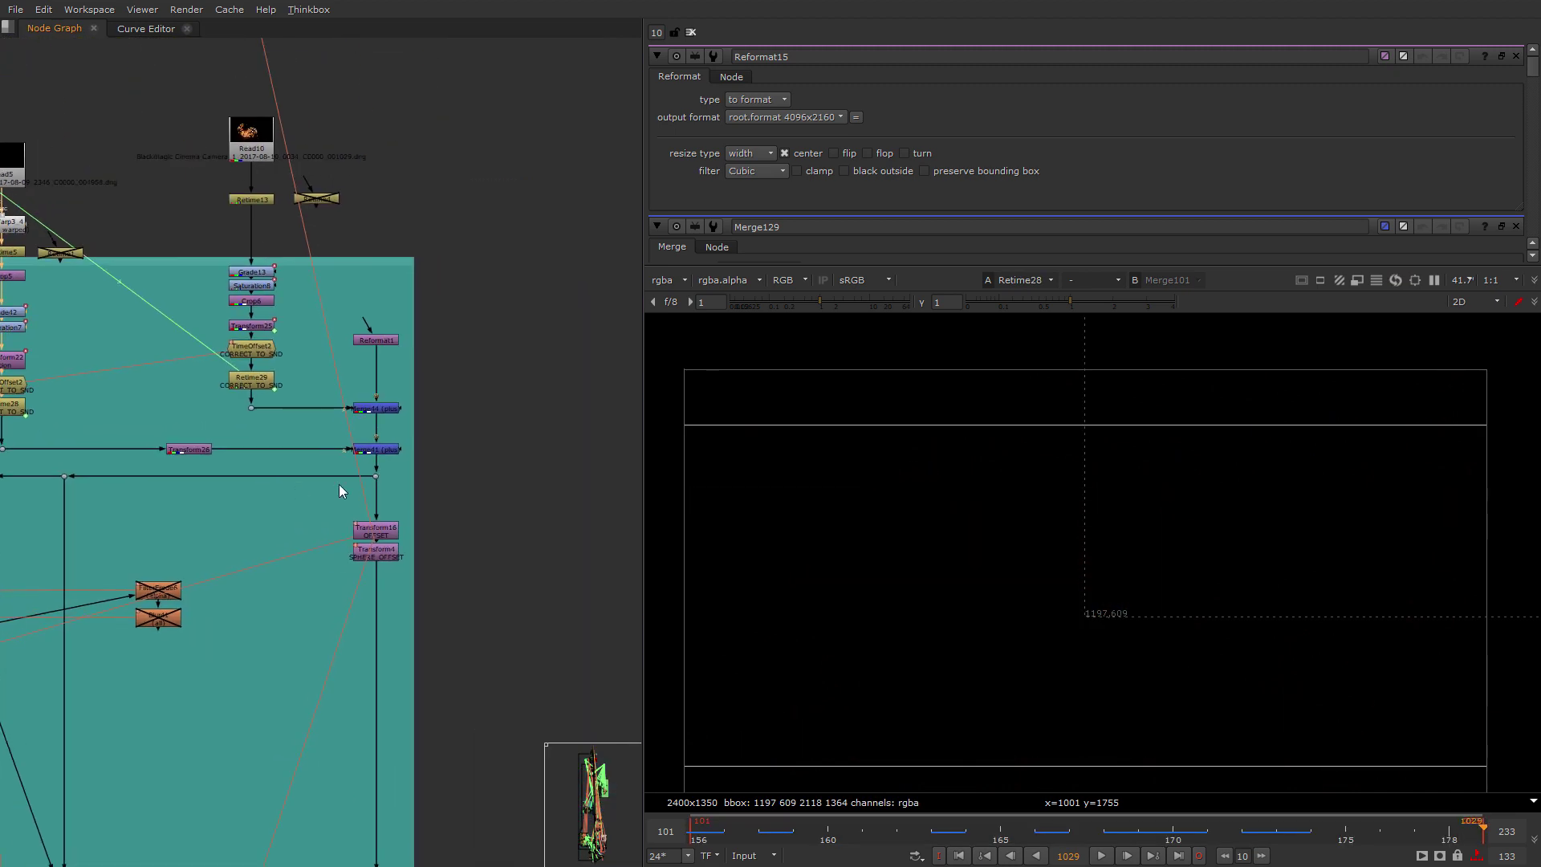
scroll(337, 480, "up", 2)
left_click(392, 439)
key("2")
middle_click_drag(392, 440, 490, 304)
left_click(936, 826)
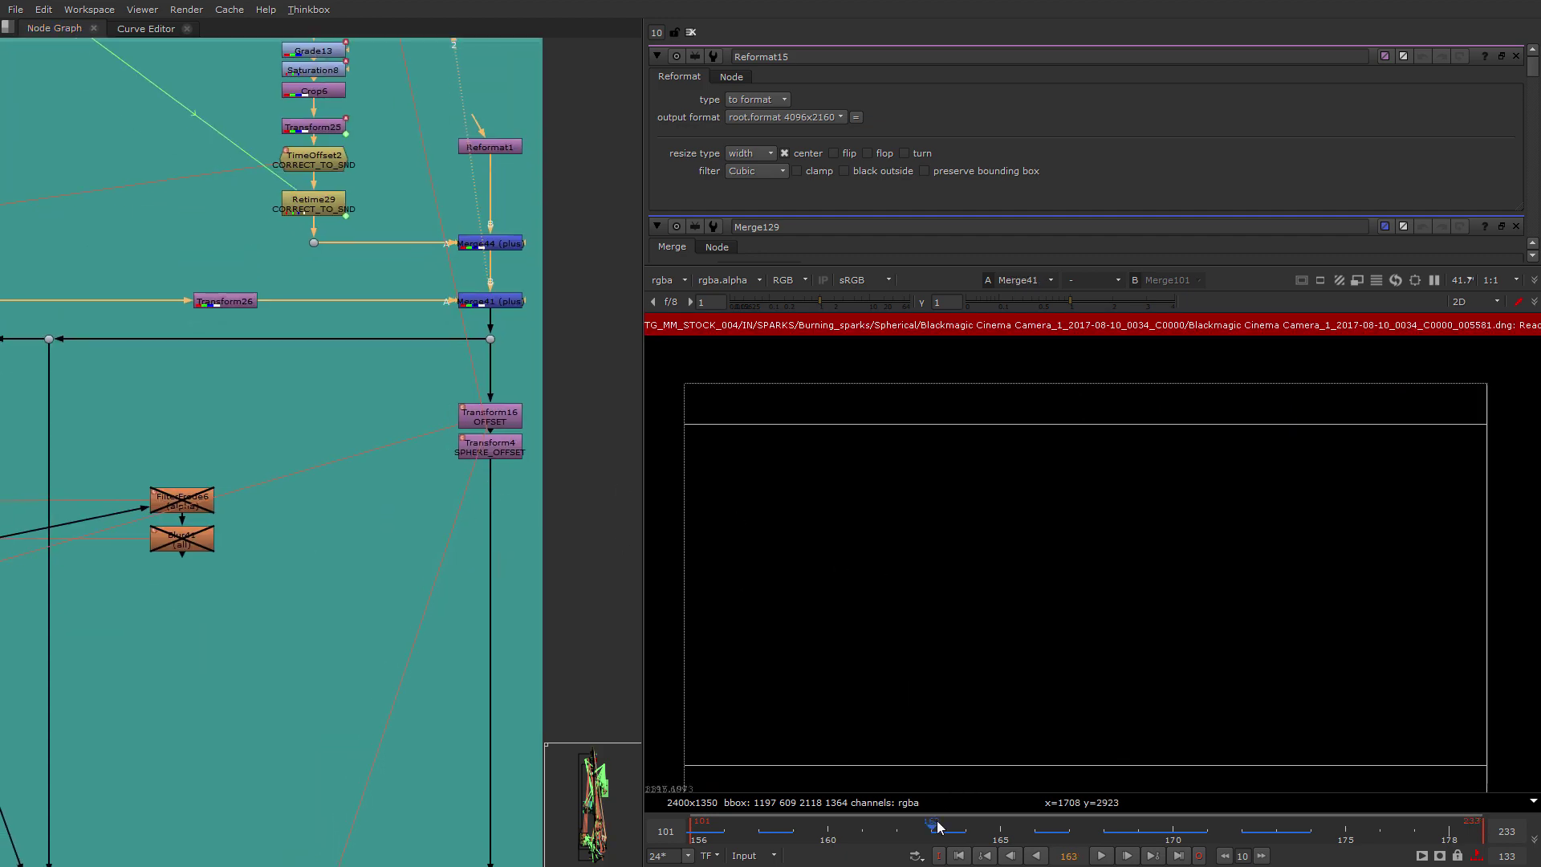
middle_click(941, 827)
Go to frame 169 and view the combined sparks through the Transform4 SPHERE_OFFSET node.
left_click(1094, 828)
left_click(490, 447)
key("2")
scroll(225, 618, "down", 3)
middle_click_drag(225, 618, 382, 456)
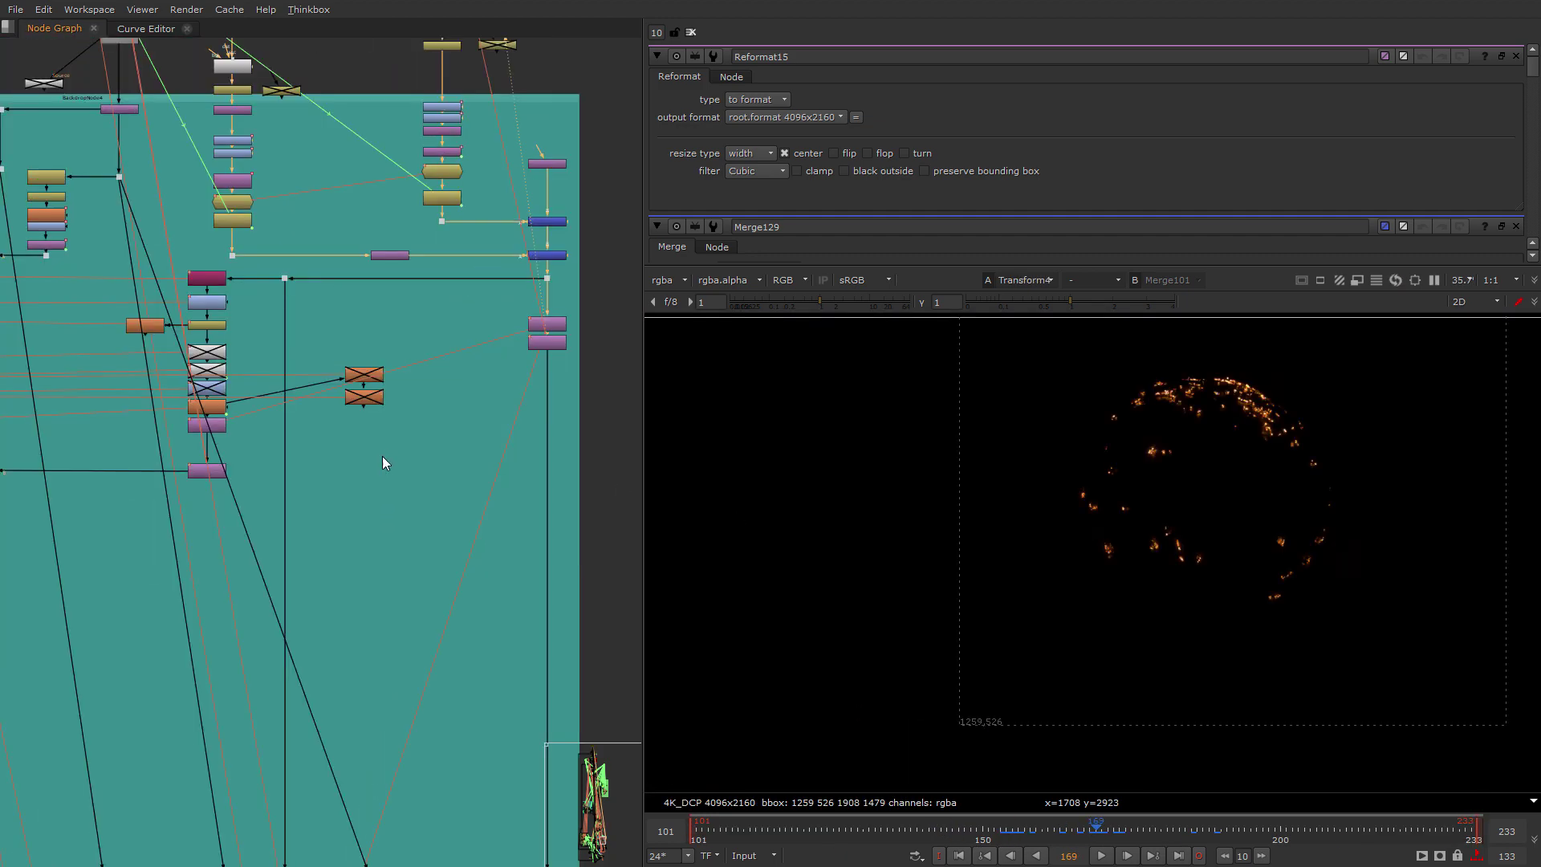
View the Merge60 result that joins the processed branches in the Sphere_NANOBOTS backdrop.
scroll(382, 457, "down", 4)
middle_click_drag(476, 508, 545, 492)
scroll(1179, 477, "up", 4)
scroll(126, 690, "down", 1)
middle_click_drag(126, 690, 360, 549)
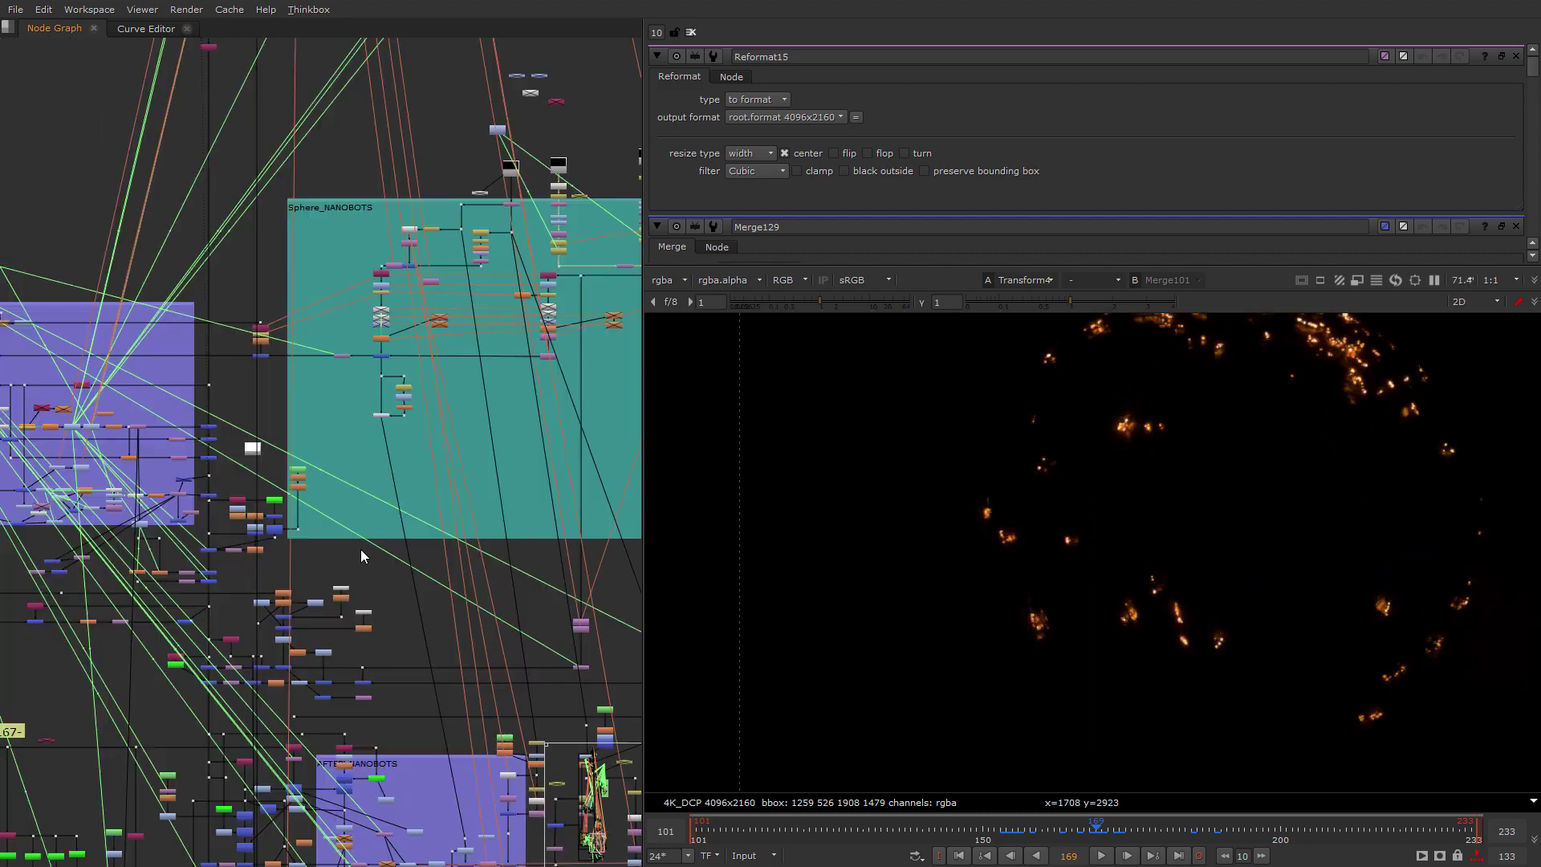
scroll(396, 381, "up", 2)
middle_click_drag(396, 382, 343, 437)
left_click(321, 400)
key("2")
key("1")
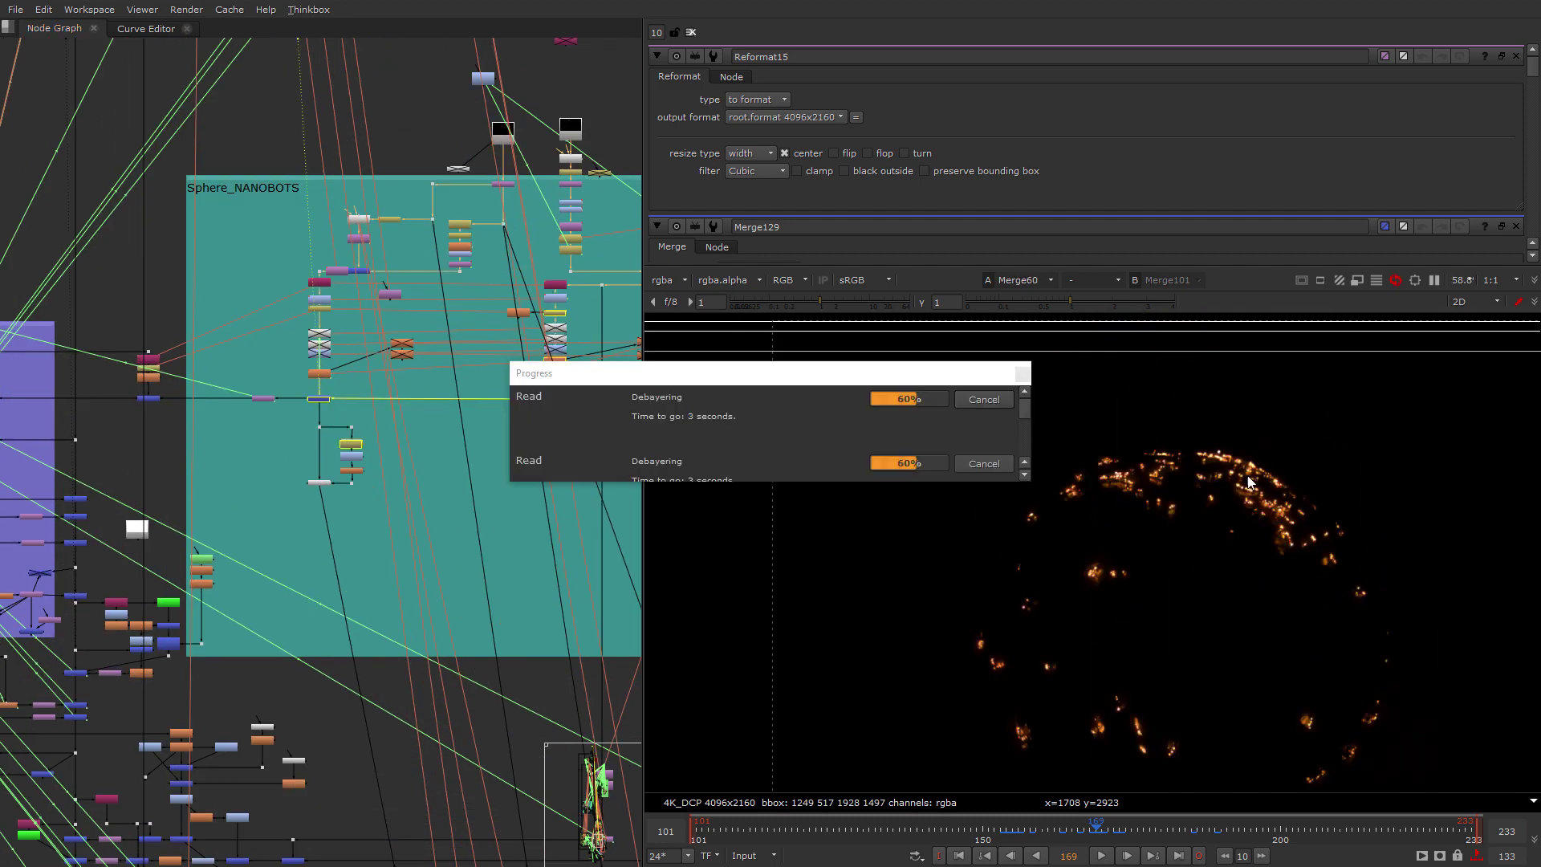
Trace the Sphere_NANOBOTS output down to the main merge column and view the Merge52 result.
scroll(138, 389, "up", 3)
middle_click_drag(138, 389, 324, 370)
scroll(353, 485, "up", 1)
scroll(354, 485, "down", 3)
middle_click_drag(341, 677, 176, 508)
scroll(310, 447, "down", 5)
scroll(161, 657, "up", 5)
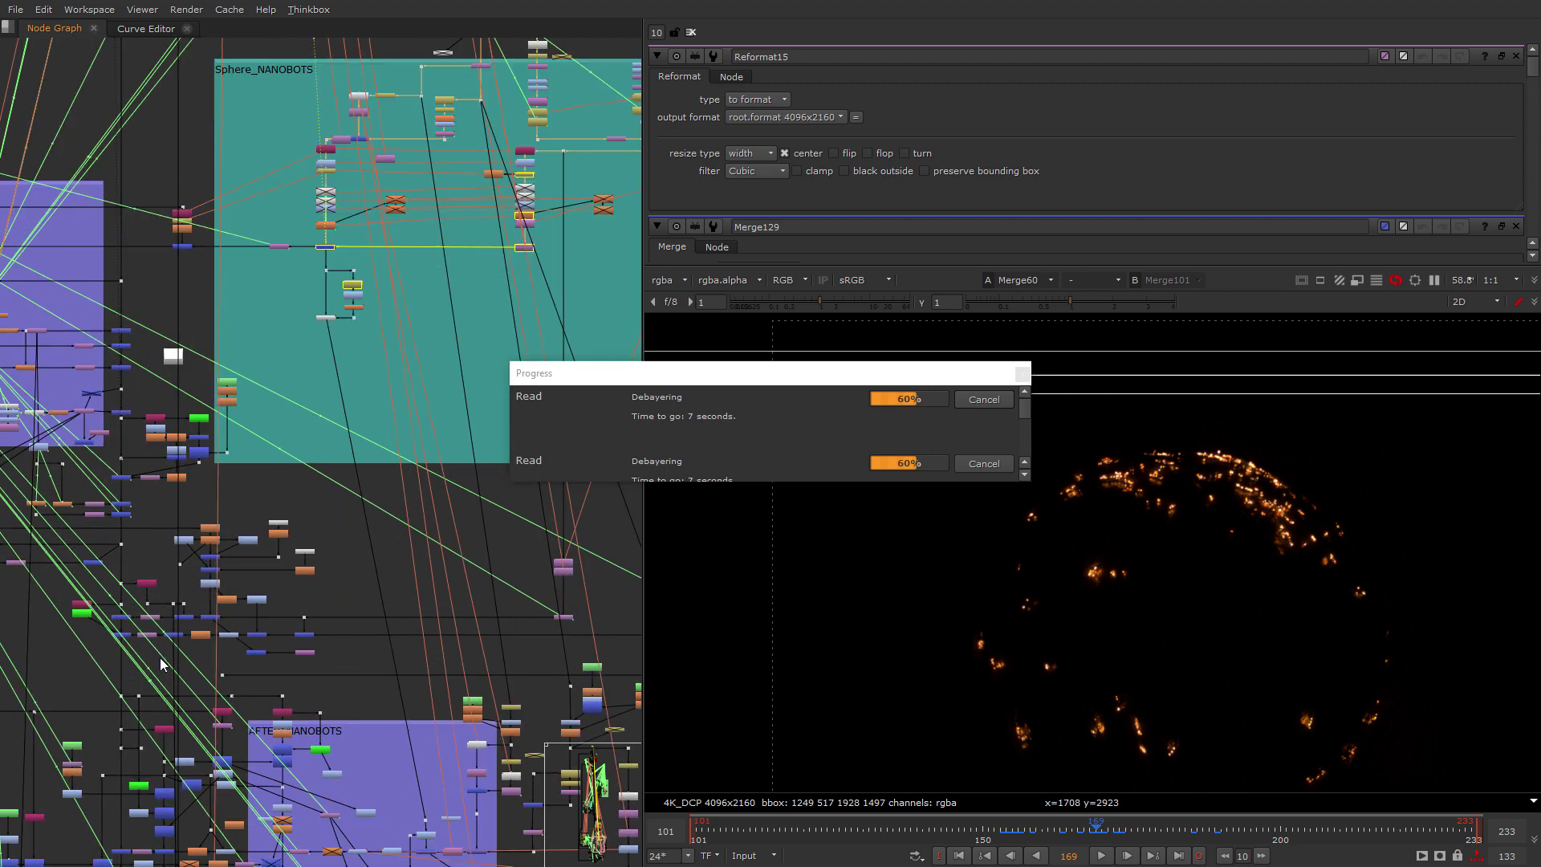
key("1")
scroll(269, 548, "up", 6)
middle_click_drag(268, 548, 113, 546)
scroll(296, 514, "down", 5)
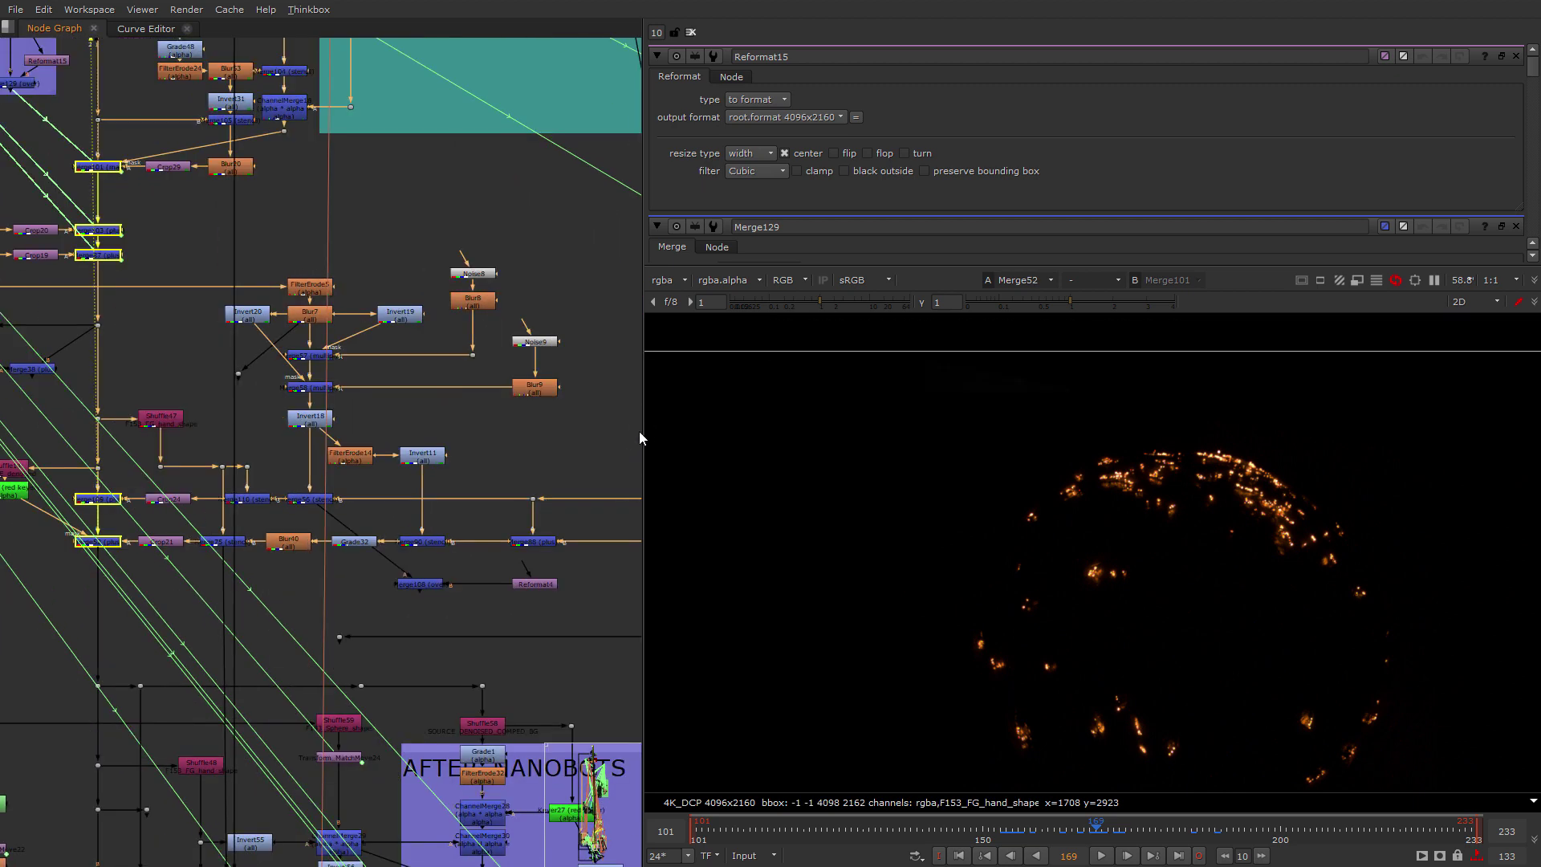
Widen the node graph and survey how the SPHERE_REVEAL and Sphere_NANOBOTS backdrops connect to the main column.
left_click_drag(643, 431, 834, 457)
scroll(385, 598, "down", 1)
middle_click_drag(385, 598, 538, 642)
scroll(628, 593, "down", 2)
scroll(987, 530, "down", 2)
middle_click_drag(987, 529, 917, 478)
middle_click_drag(608, 518, 464, 547)
scroll(465, 547, "down", 7)
scroll(513, 446, "up", 2)
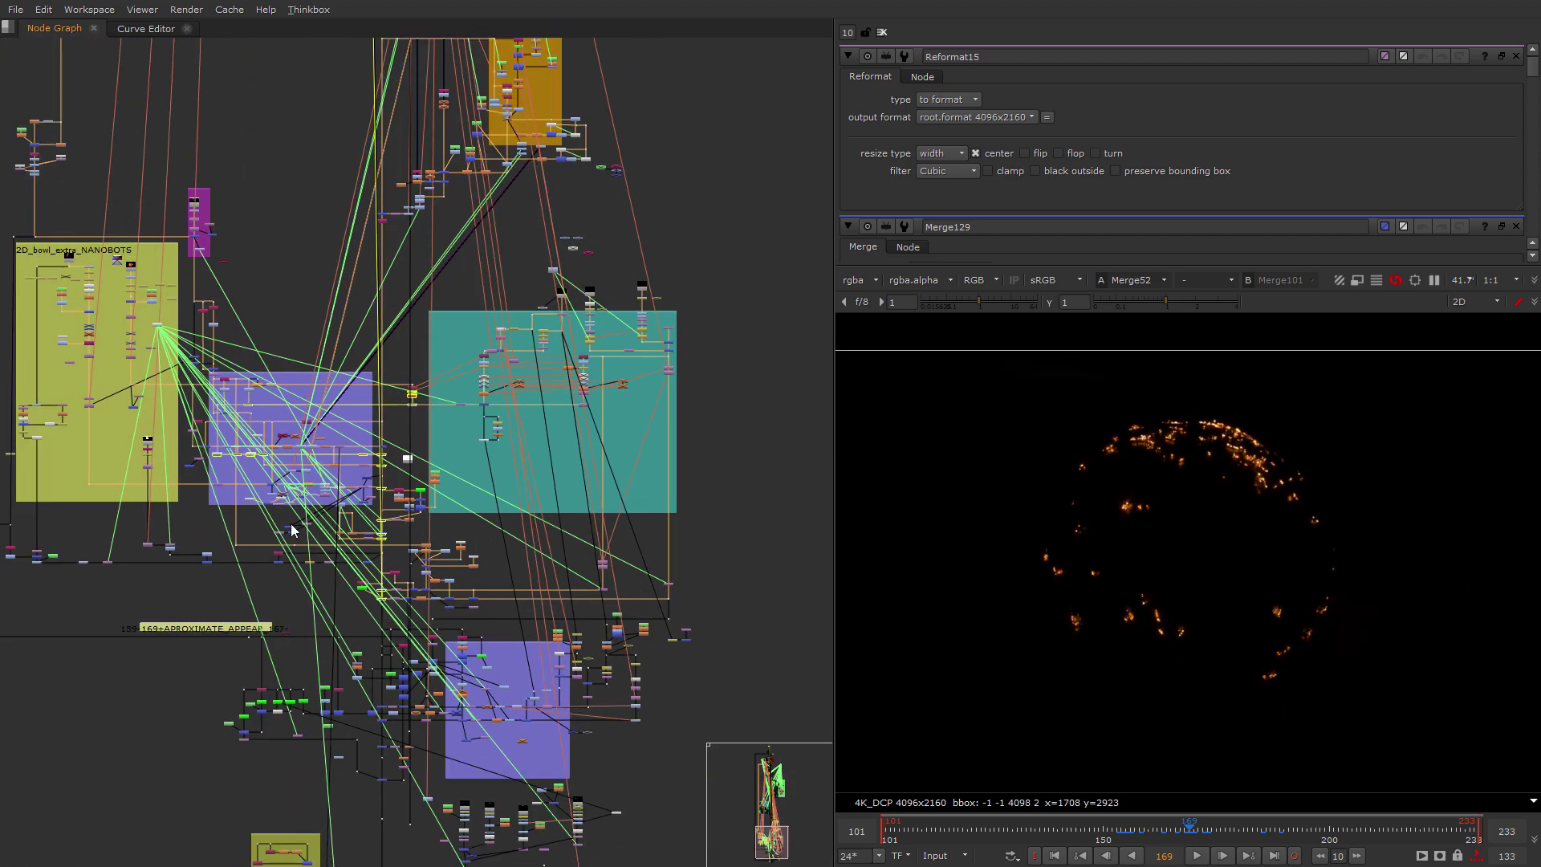
scroll(386, 359, "up", 3)
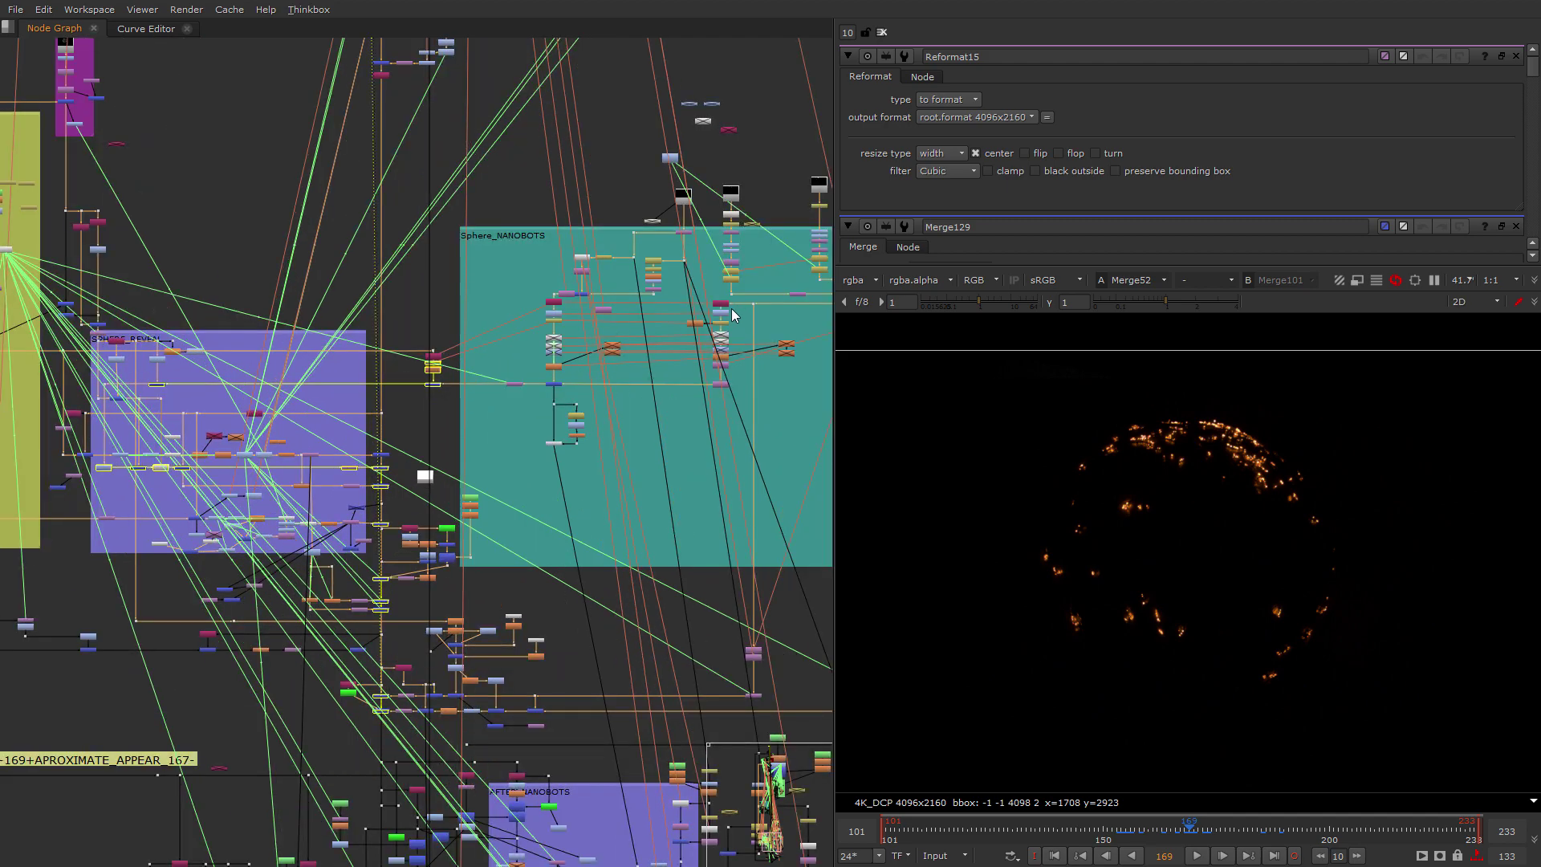
Examine the glowing sphere's surface texture close up in the Merge52 composite at frame 169.
scroll(472, 652, "up", 1)
middle_click_drag(383, 720, 547, 274)
scroll(472, 655, "down", 3)
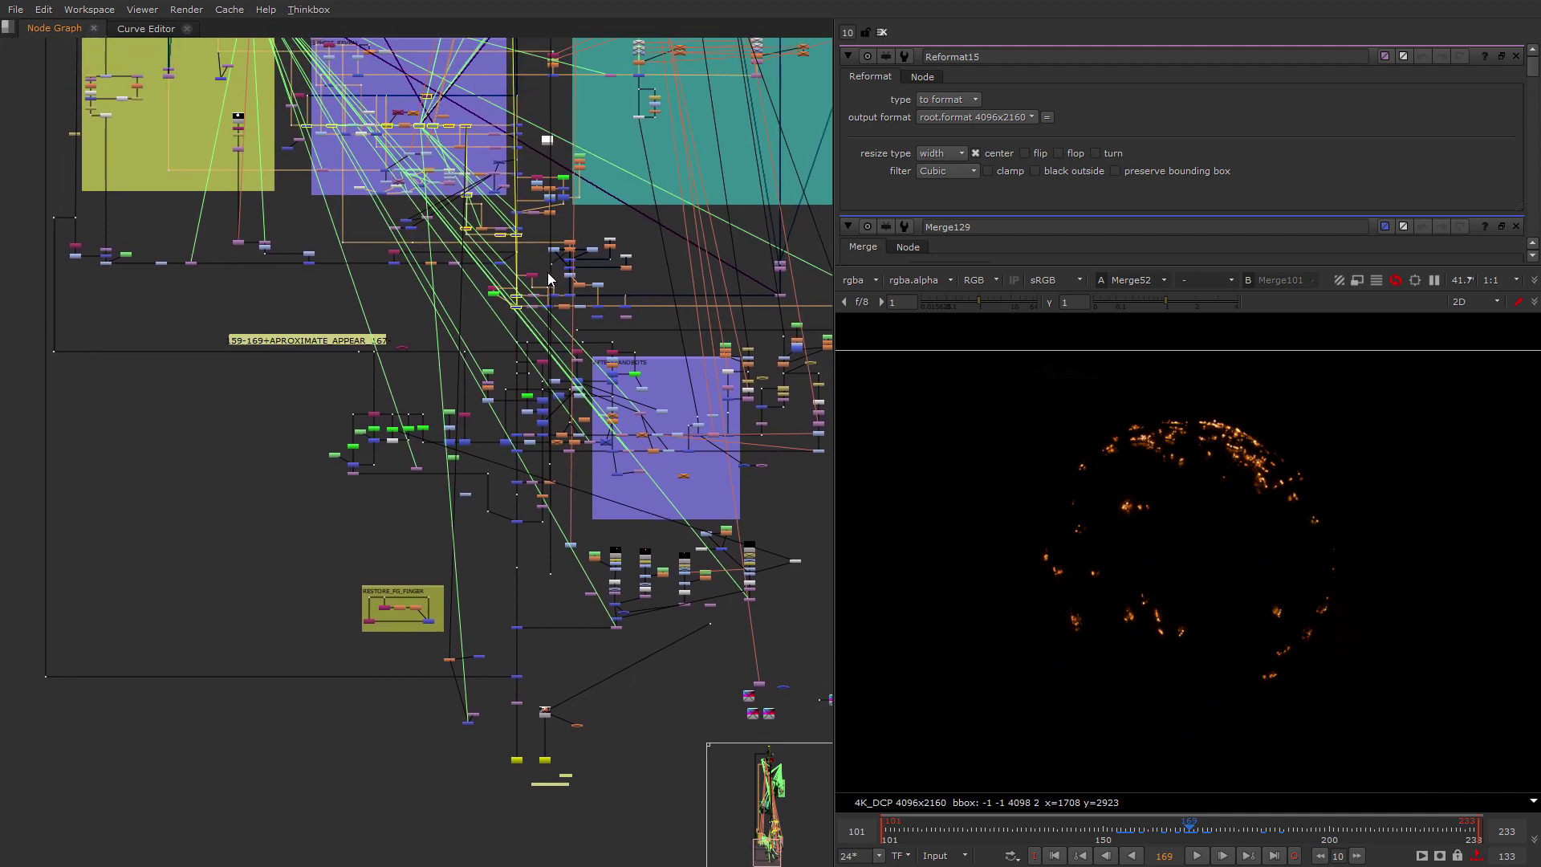
scroll(464, 309, "up", 3)
scroll(1115, 508, "down", 3)
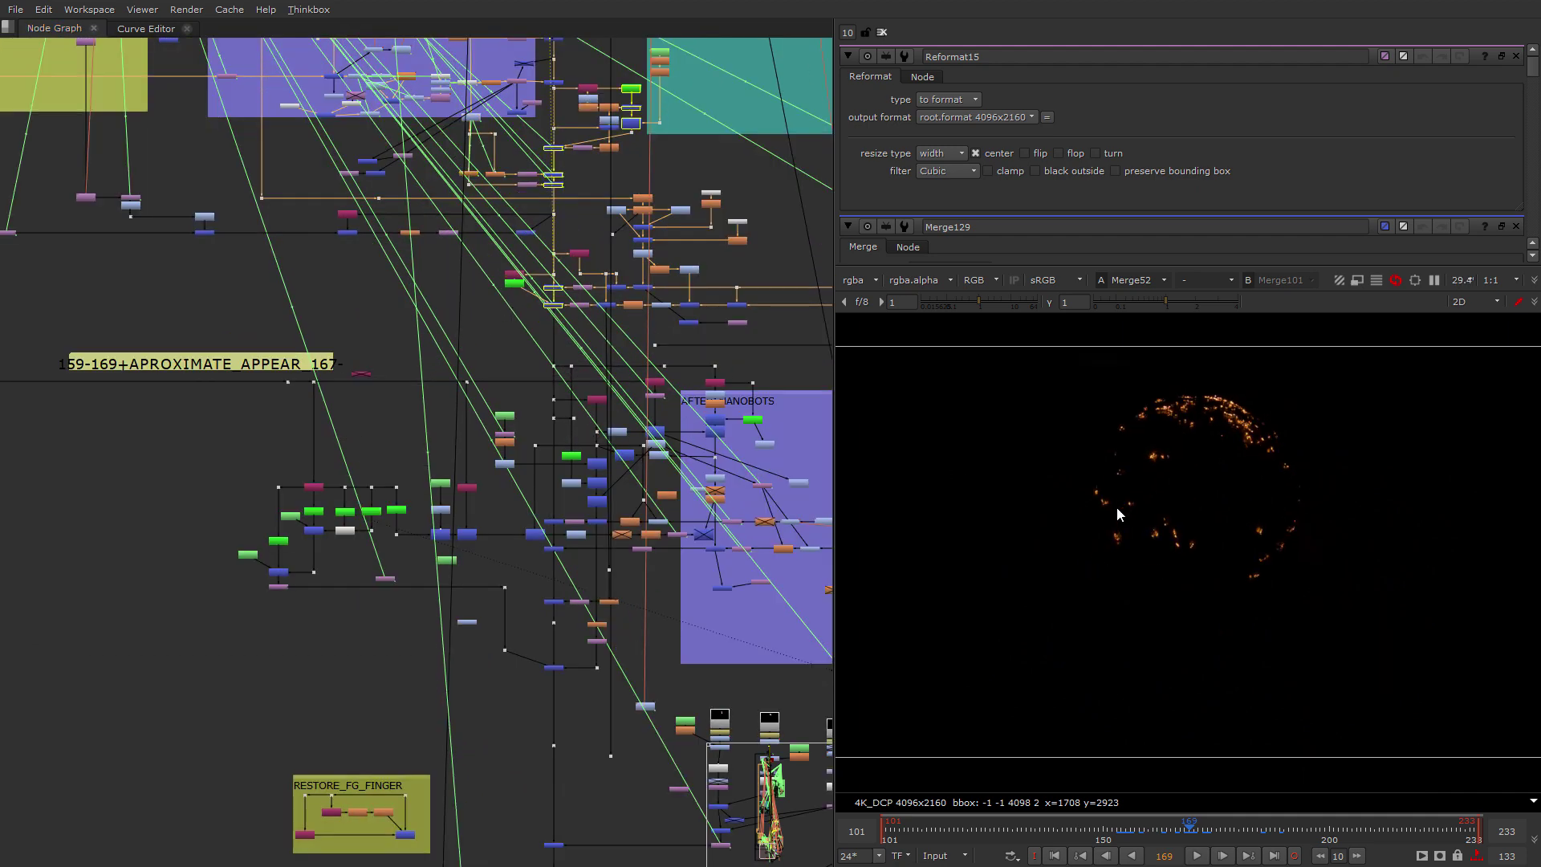
mouse_move(1008, 612)
middle_mouse_down()
mouse_move(1070, 634)
mouse_move(1000, 638)
mouse_move(1031, 622)
middle_mouse_up()
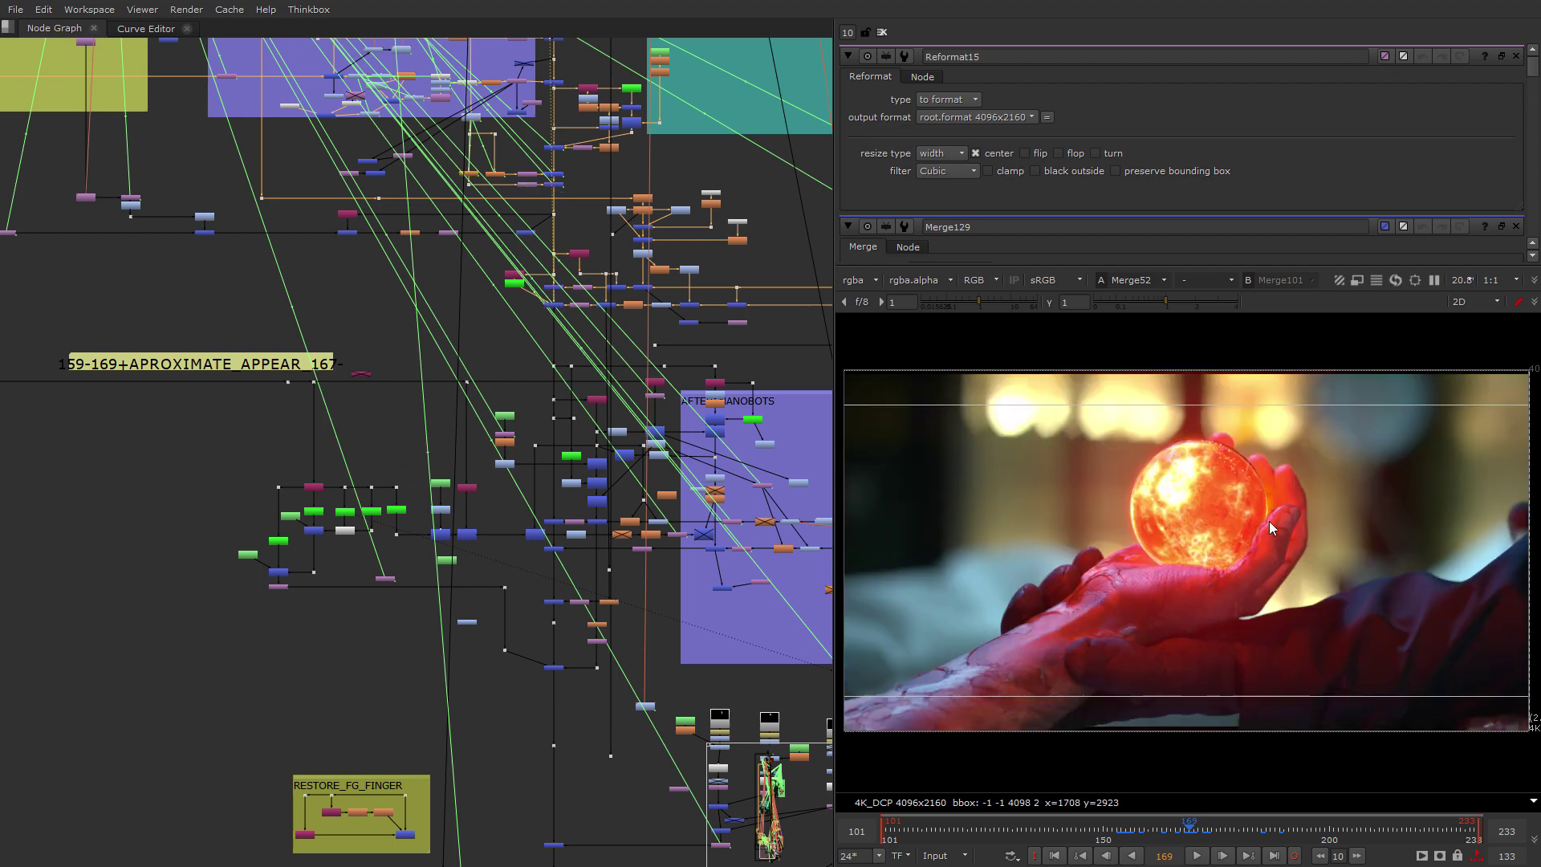
scroll(1269, 522, "up", 2)
scroll(1237, 528, "up", 2)
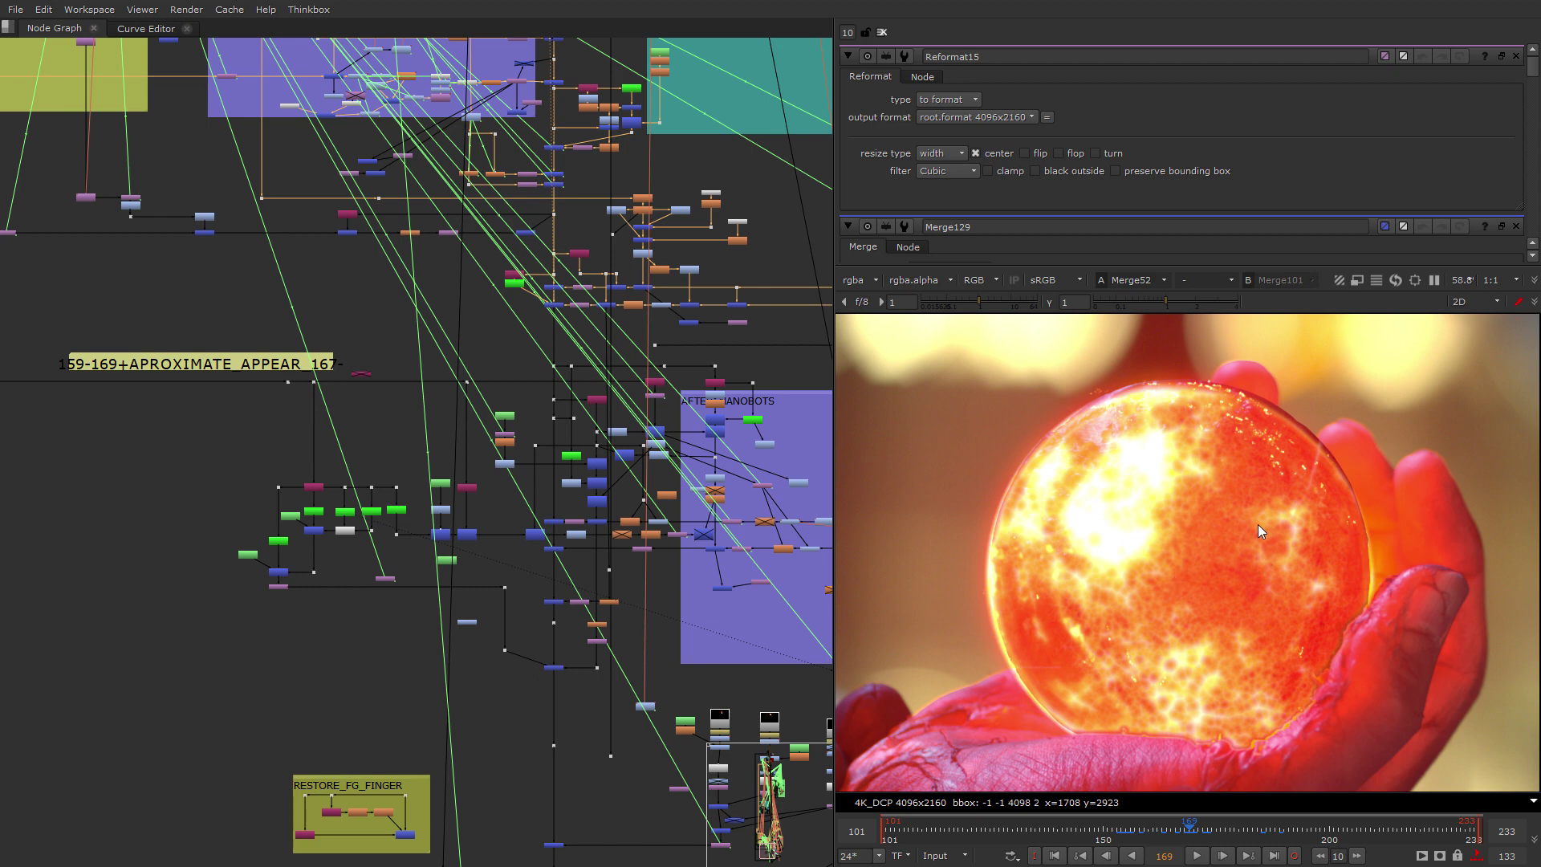
scroll(1085, 647, "up", 5)
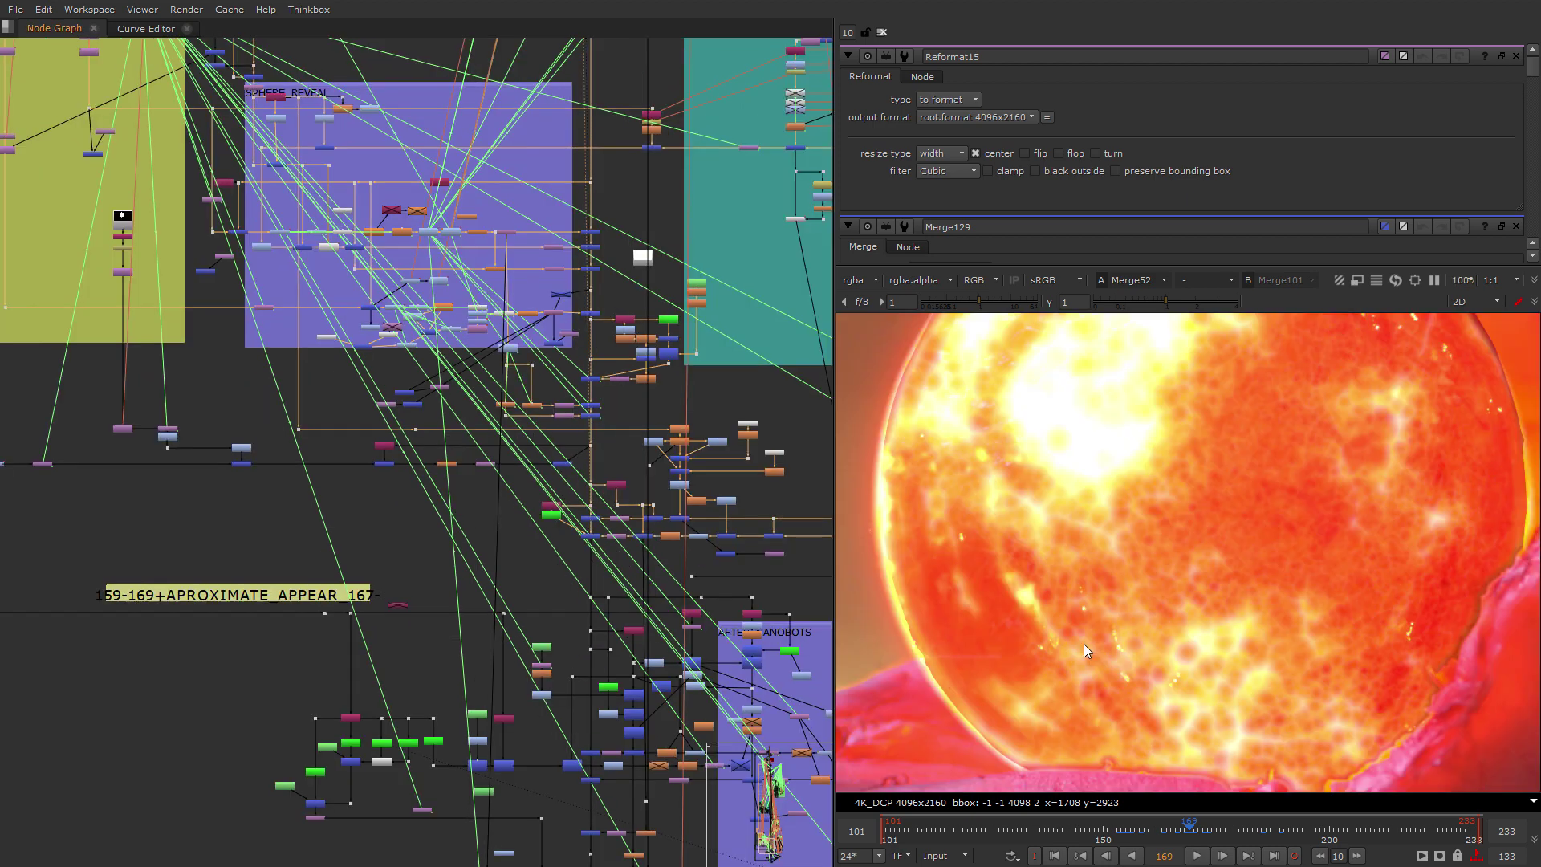
middle_click_drag(1204, 589, 1193, 700)
scroll(1191, 695, "up", 2)
scroll(1014, 605, "up", 4)
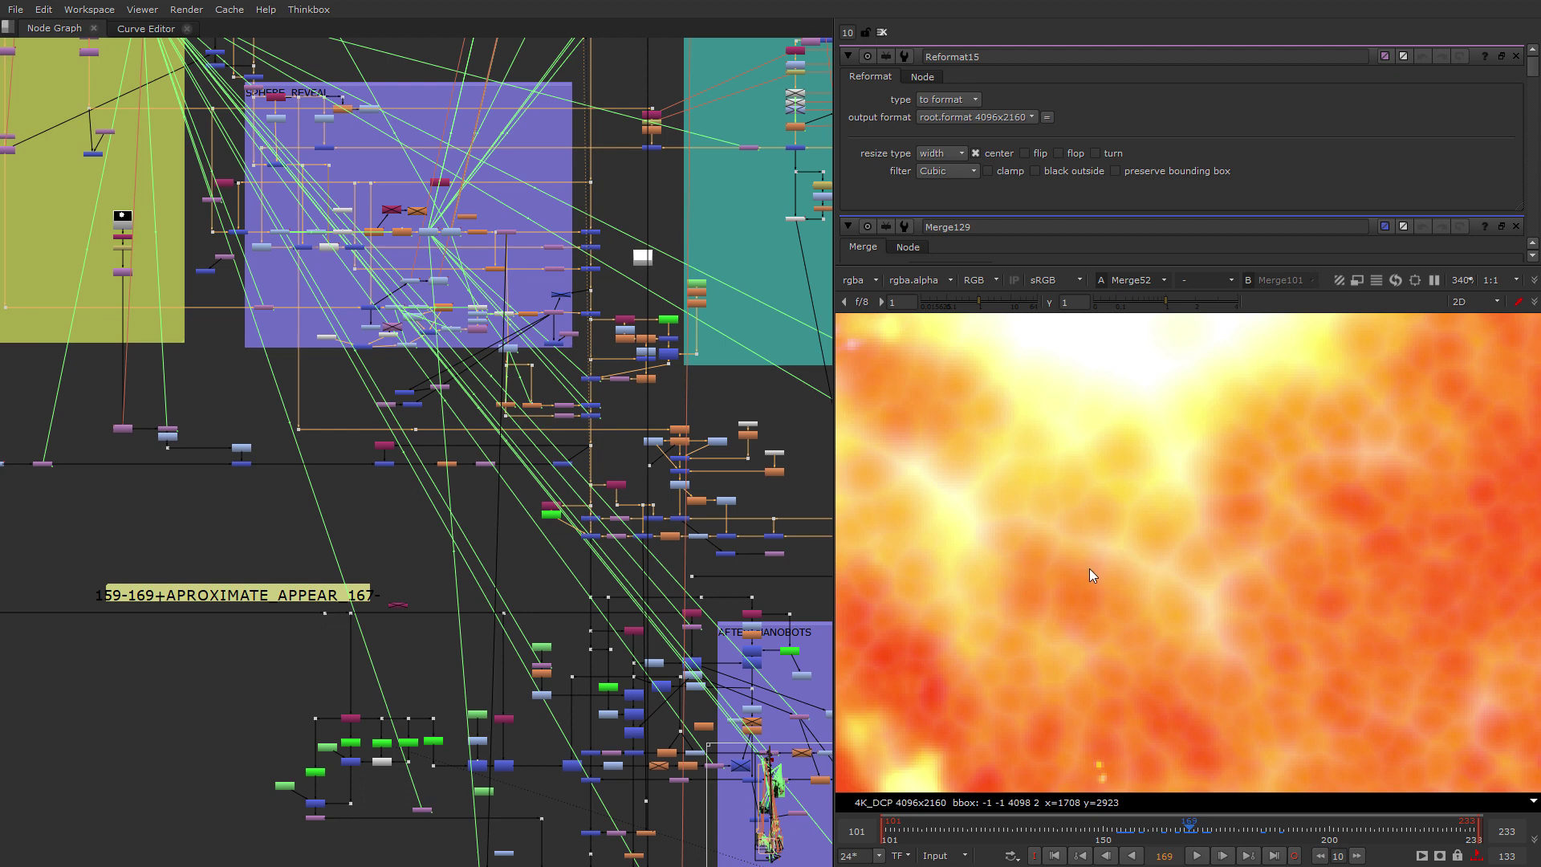
Create a FilterErode node in an empty area of the node graph and set its filter to gaussian.
scroll(461, 475, "up", 5)
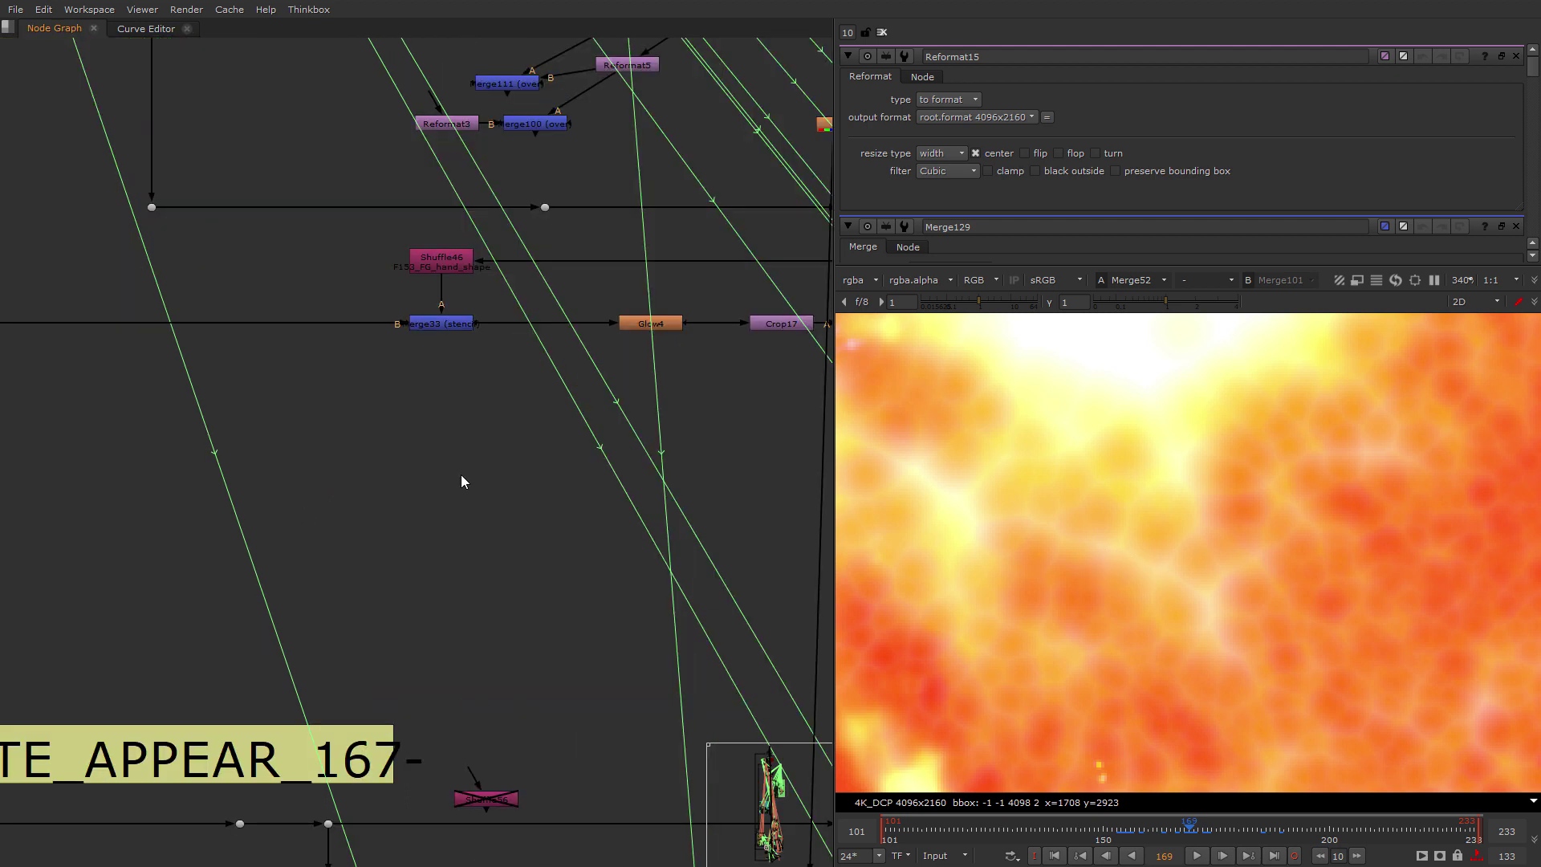
key("Tab")
type("erode")
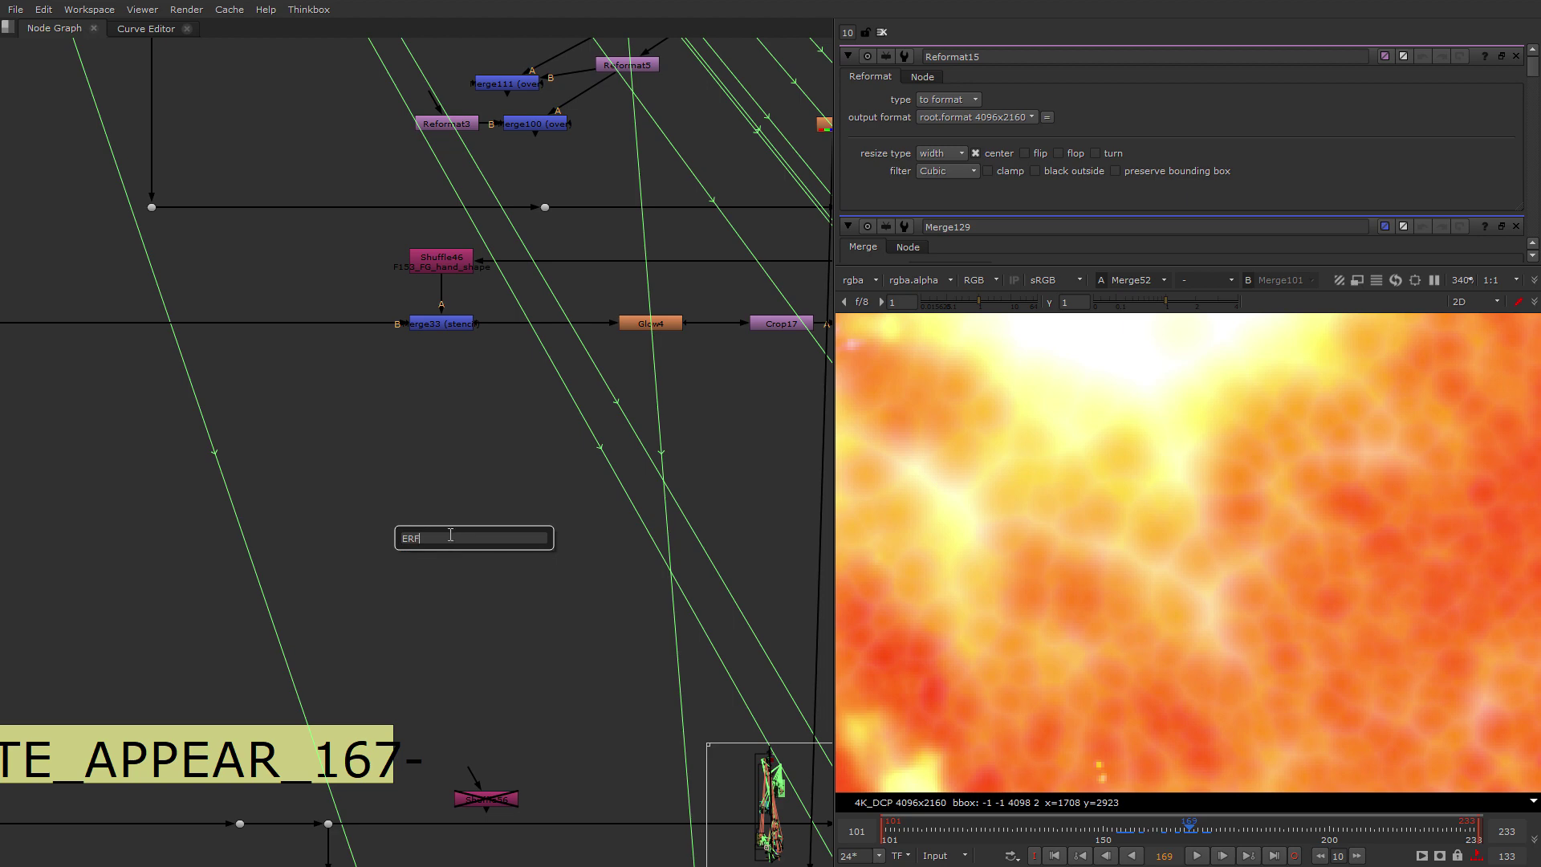
key("Return")
left_click(931, 136)
left_click(929, 183)
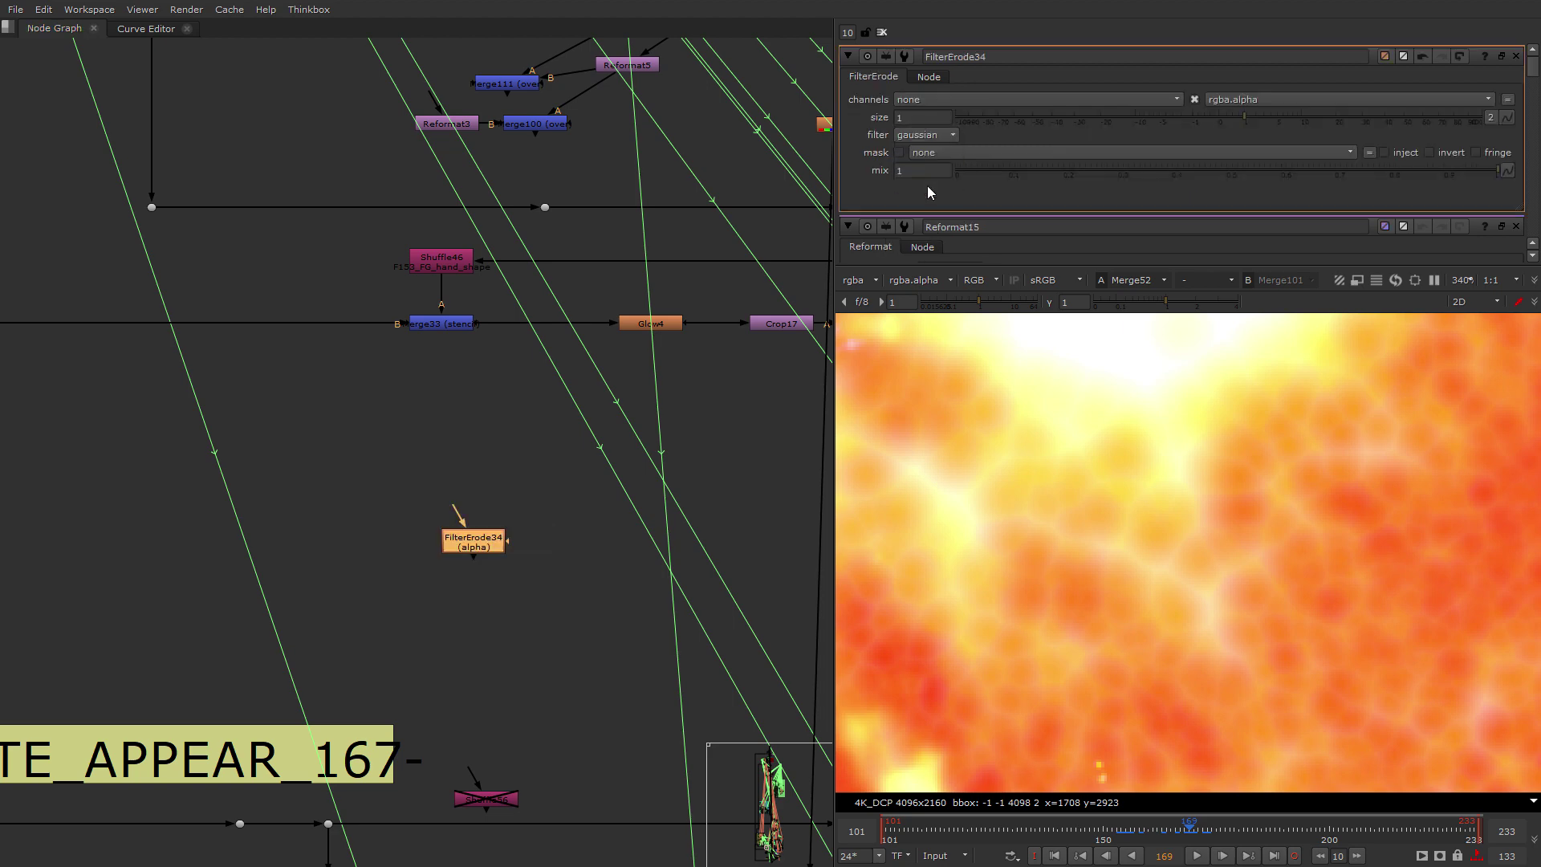
Connect the FilterErode node to the Read28 bowl footage in the 2D_bowl_extra_NANOBOTS backdrop and view it.
scroll(465, 548, "down", 6)
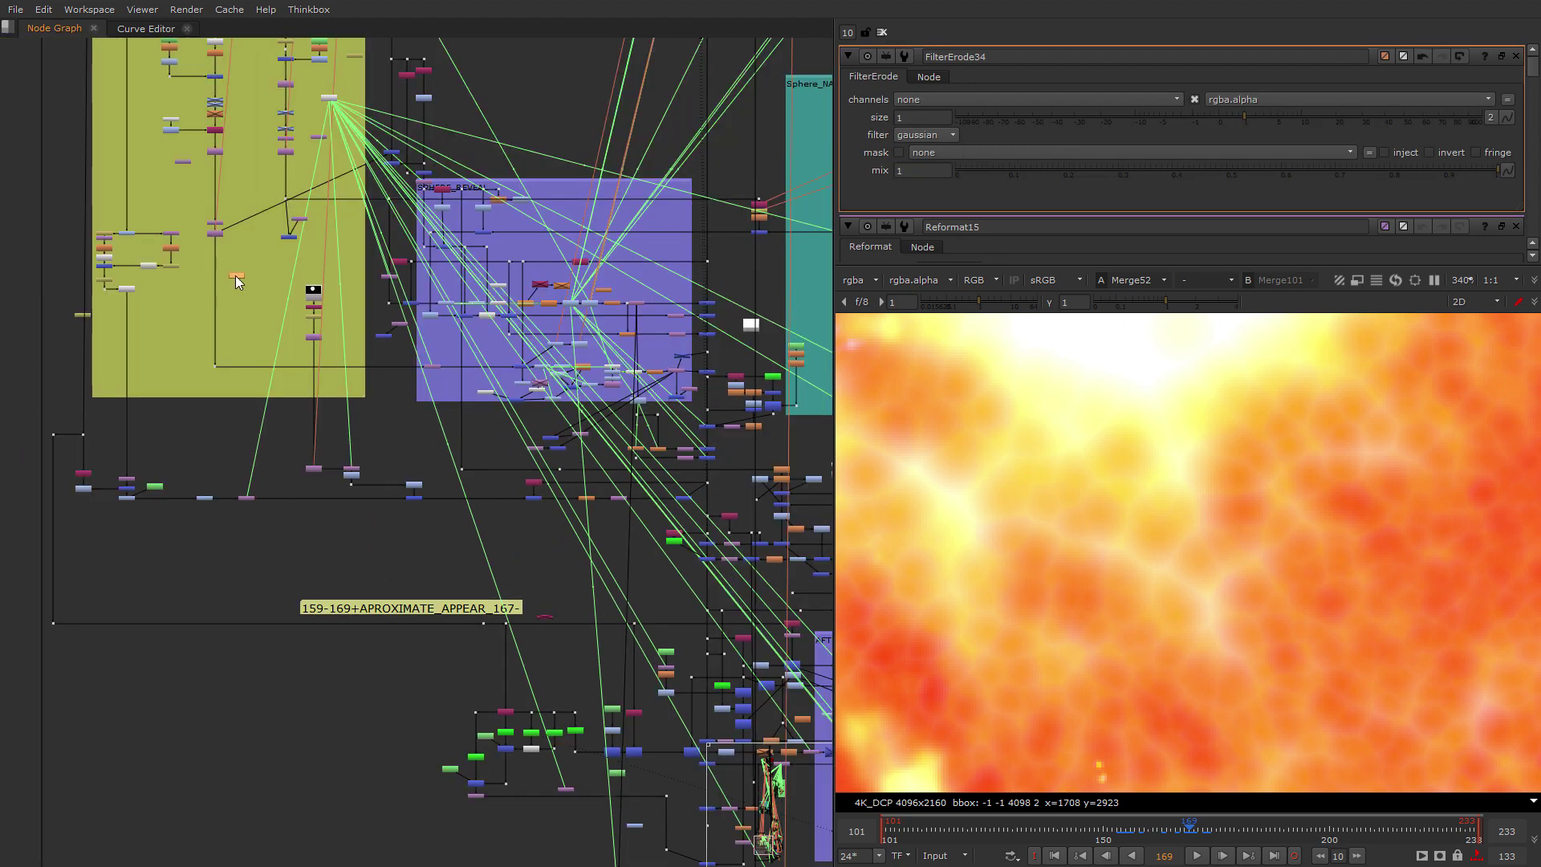
middle_click_drag(253, 330, 387, 590)
key("1")
mouse_move(380, 591)
left_mouse_down()
mouse_move(434, 329)
mouse_move(401, 568)
left_mouse_up()
scroll(402, 383, "up", 4)
scroll(1178, 615, "down", 6)
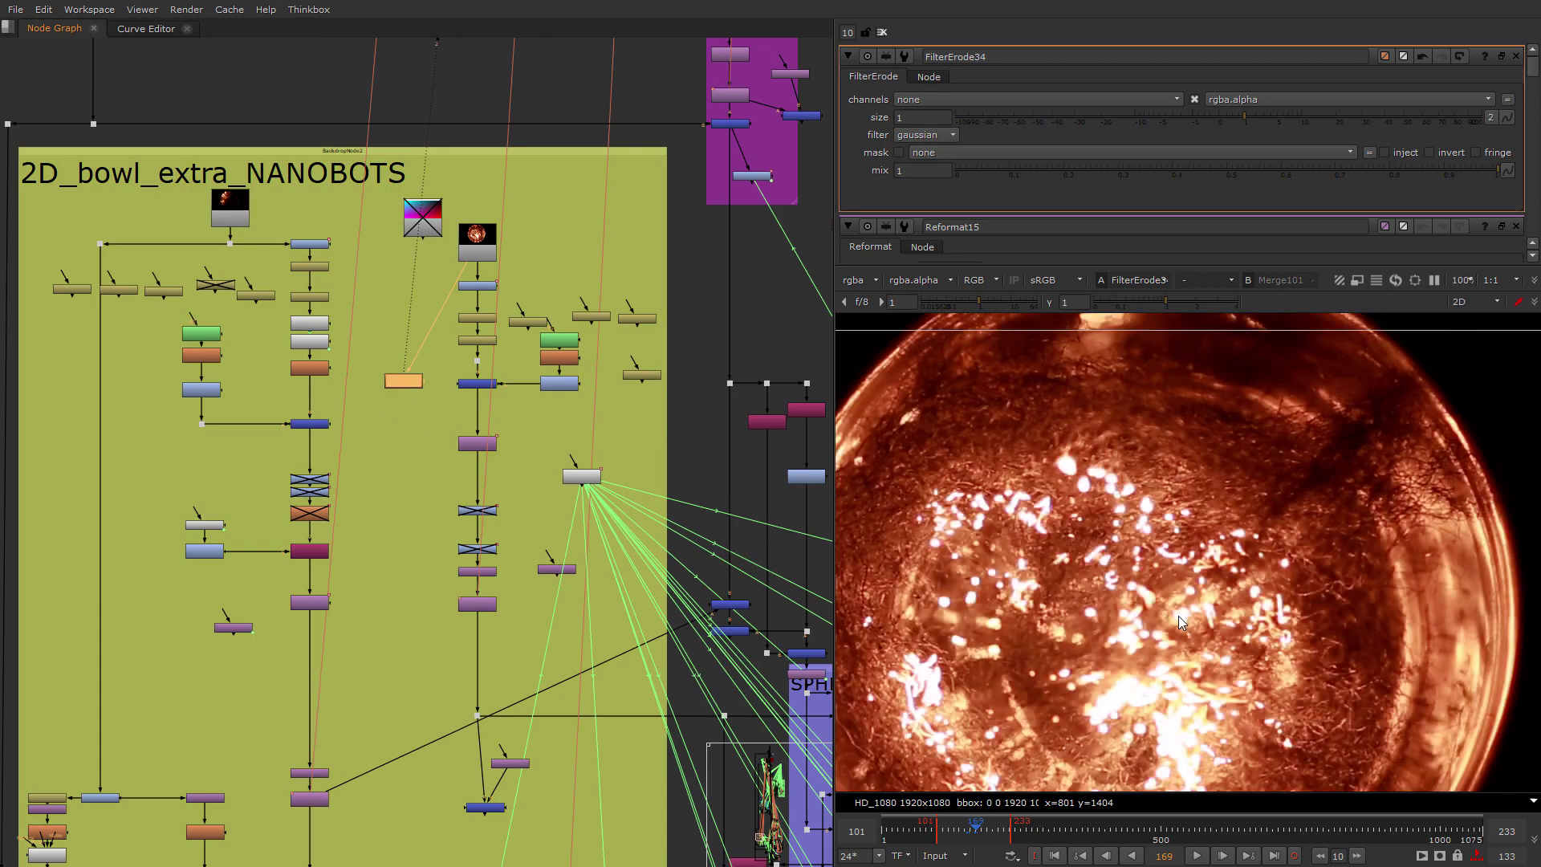
scroll(1130, 519, "down", 1)
Try negative and positive erode sizes on the bowl footage's rgb channels, set the size to 33.5, and disable the FilterErode node.
left_click_drag(1198, 126, 1163, 127)
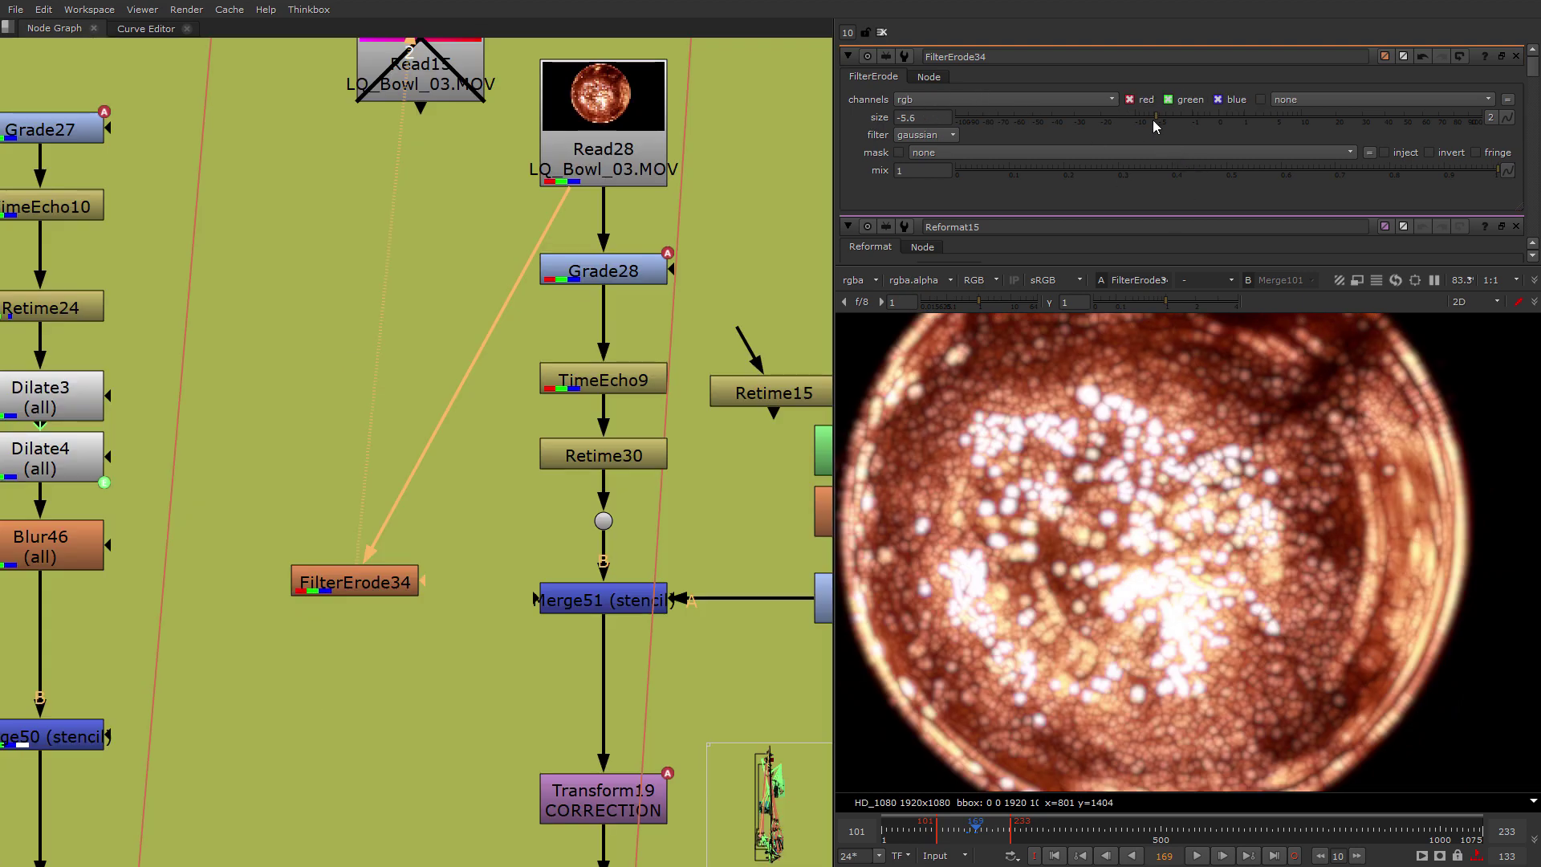
left_click_drag(1155, 126, 1345, 128)
scroll(1208, 600, "up", 4)
scroll(1124, 578, "down", 4)
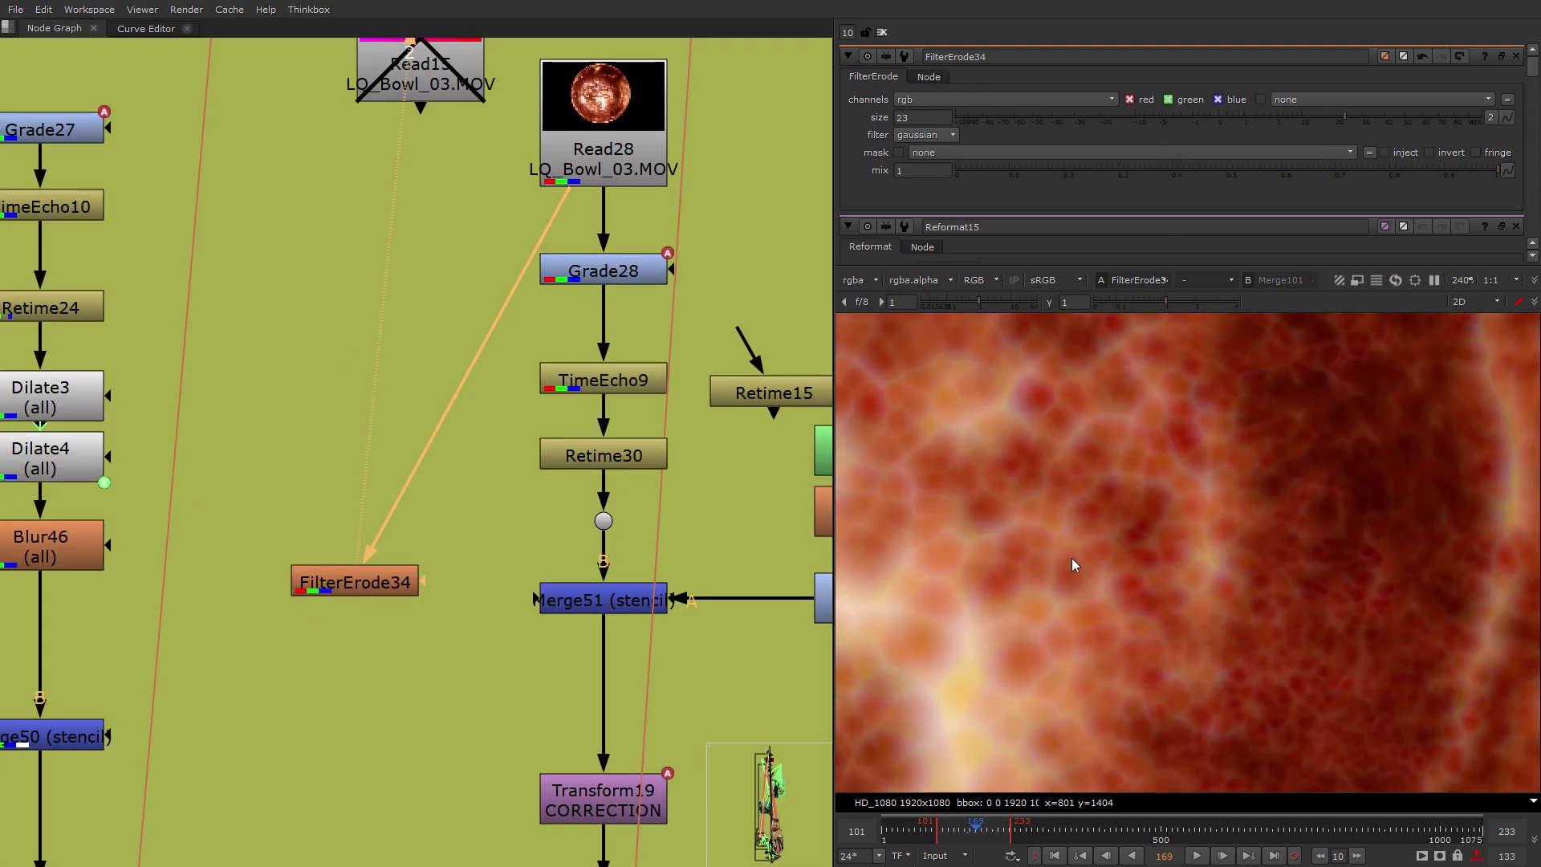
scroll(1204, 610, "up", 3)
left_click_drag(1349, 134, 1385, 137)
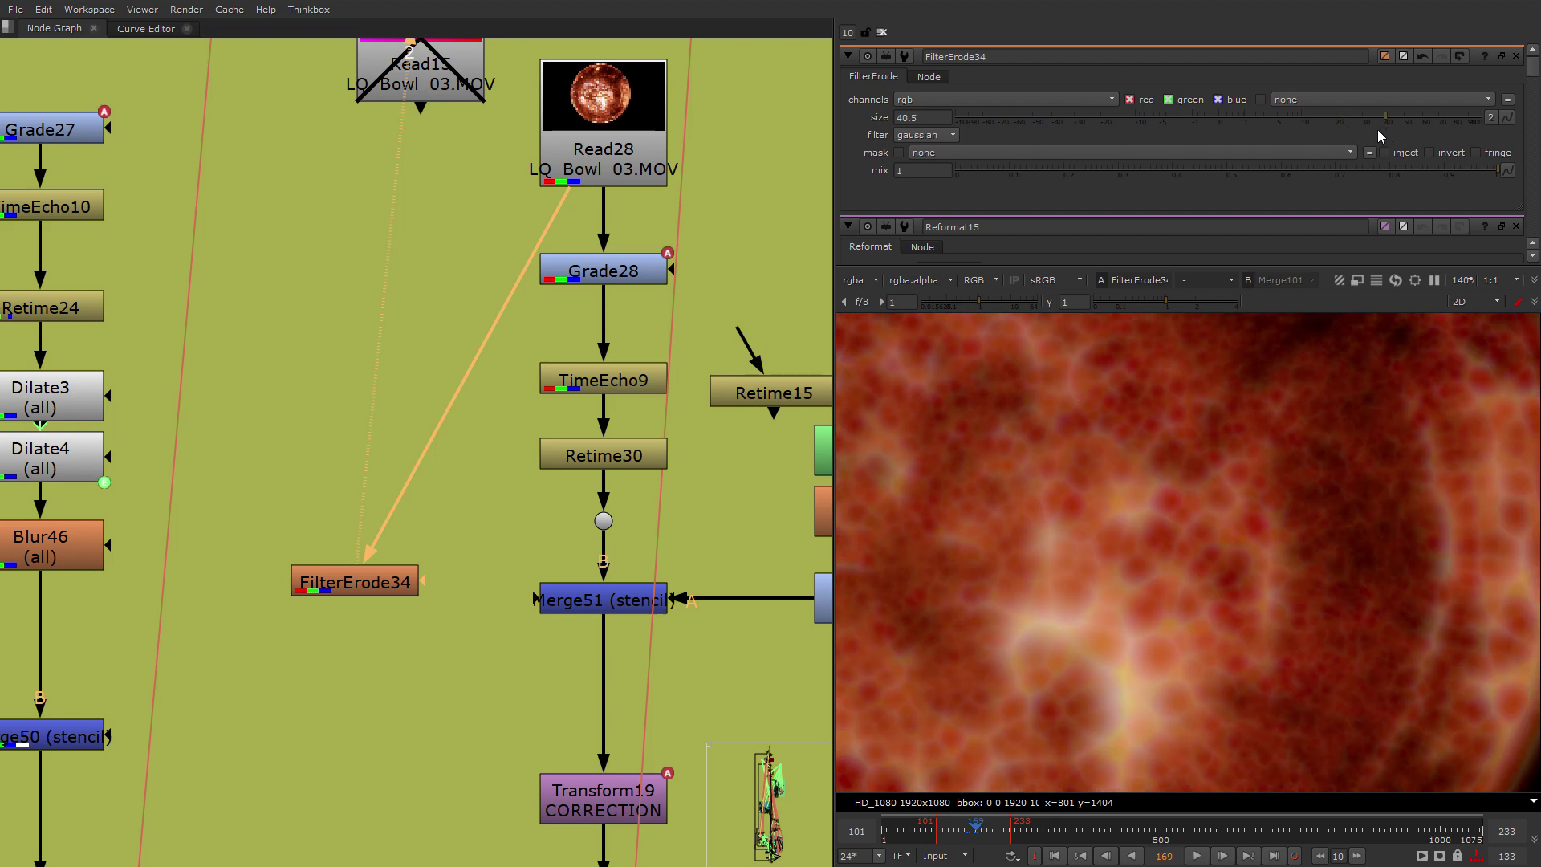
scroll(1196, 496, "down", 3)
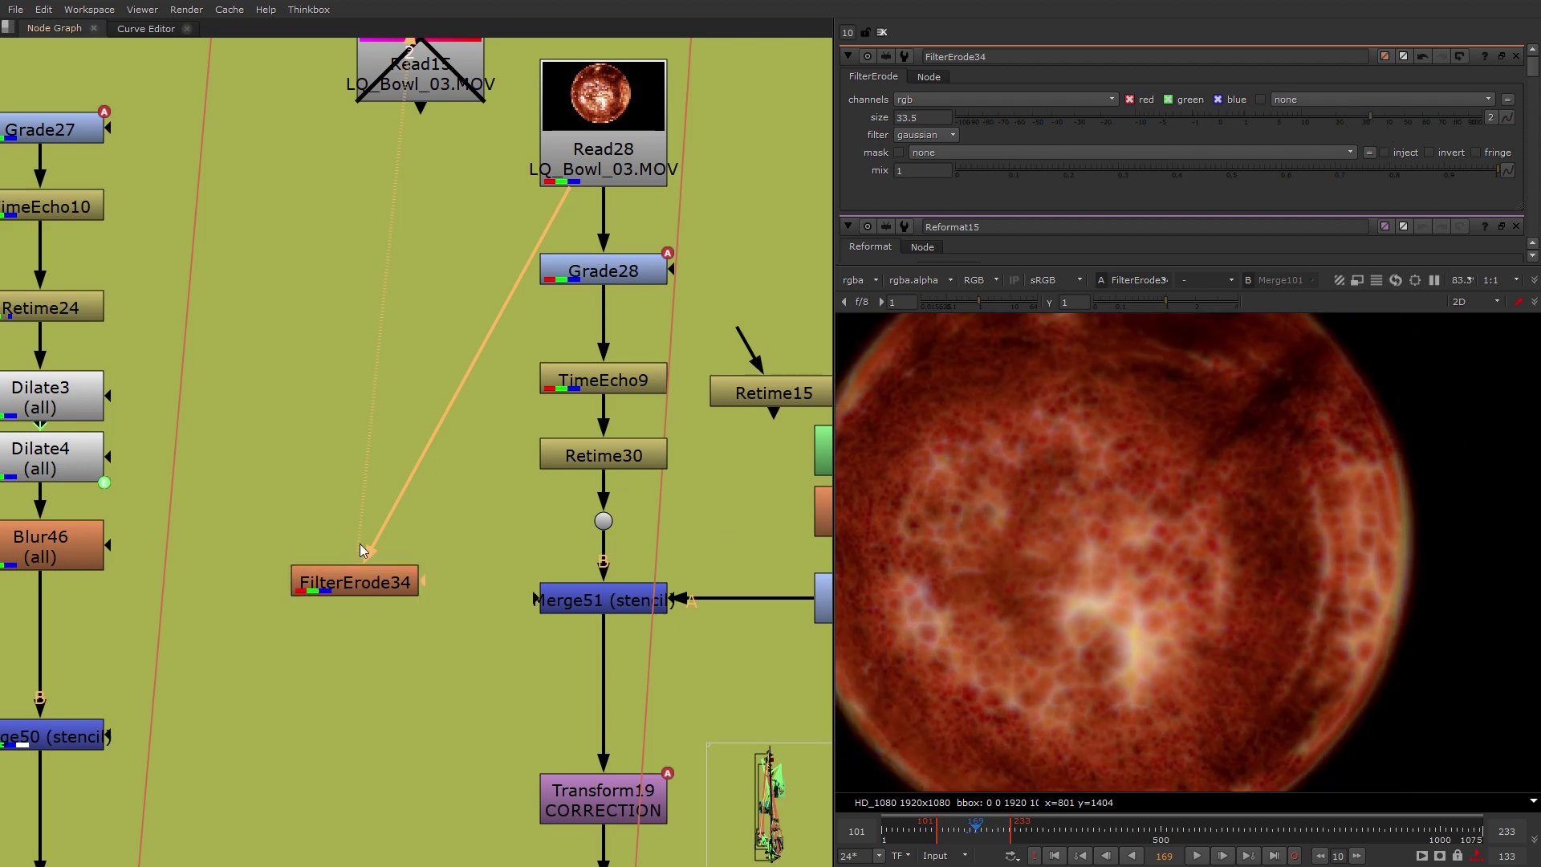
left_click_drag(337, 586, 363, 466)
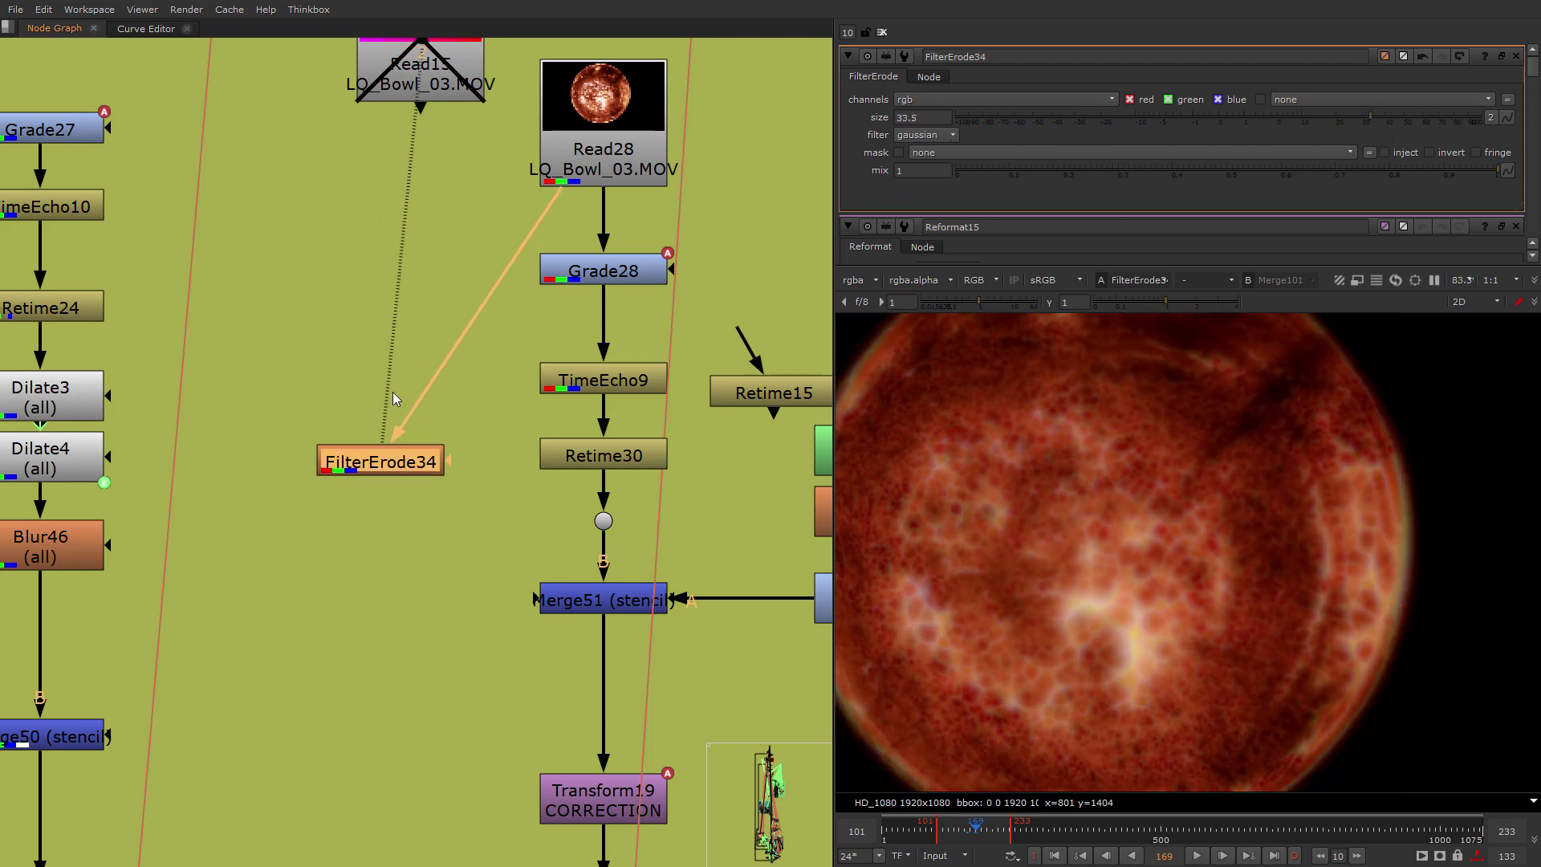
key("d")
View the main comp at Dot255 and survey the branches around the AFTER_NANOBOTS backdrop.
scroll(409, 462, "down", 8)
middle_click_drag(622, 802, 481, 385)
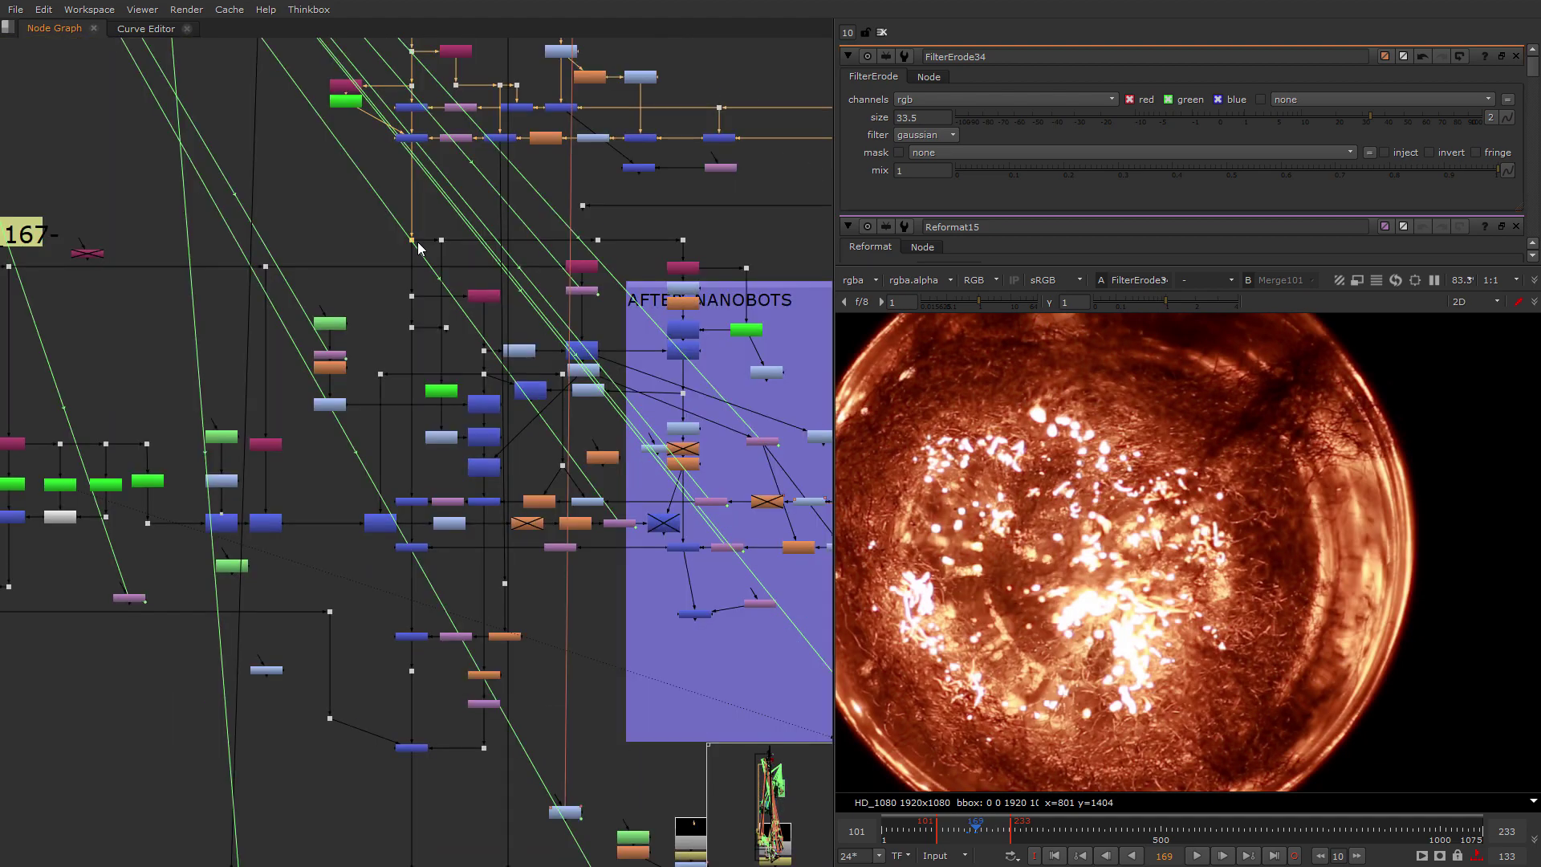
scroll(501, 257, "up", 4)
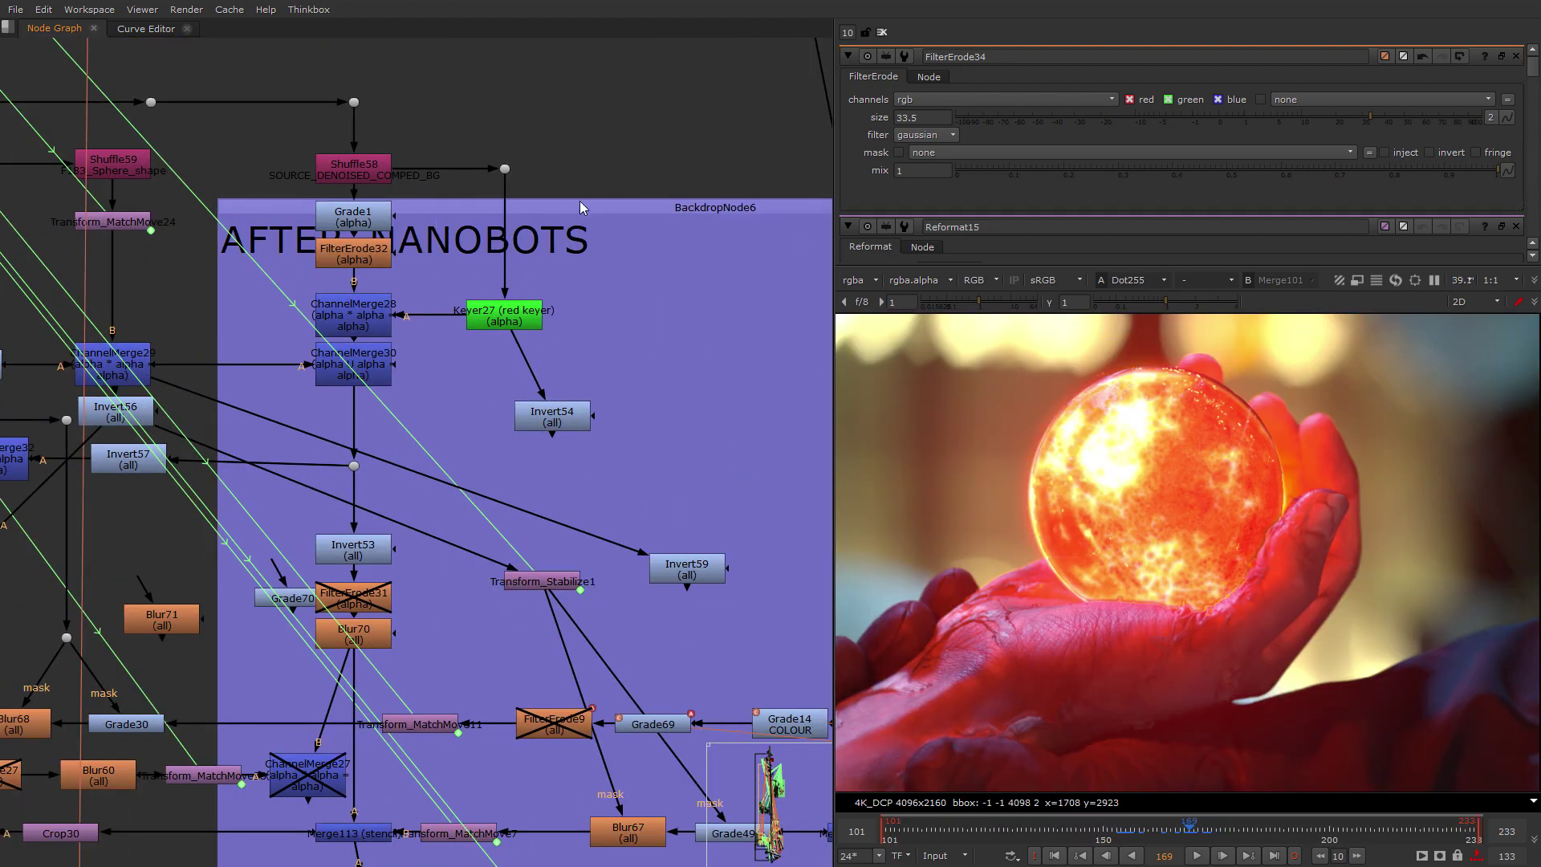
scroll(708, 329, "down", 5)
middle_click_drag(698, 334, 167, 427)
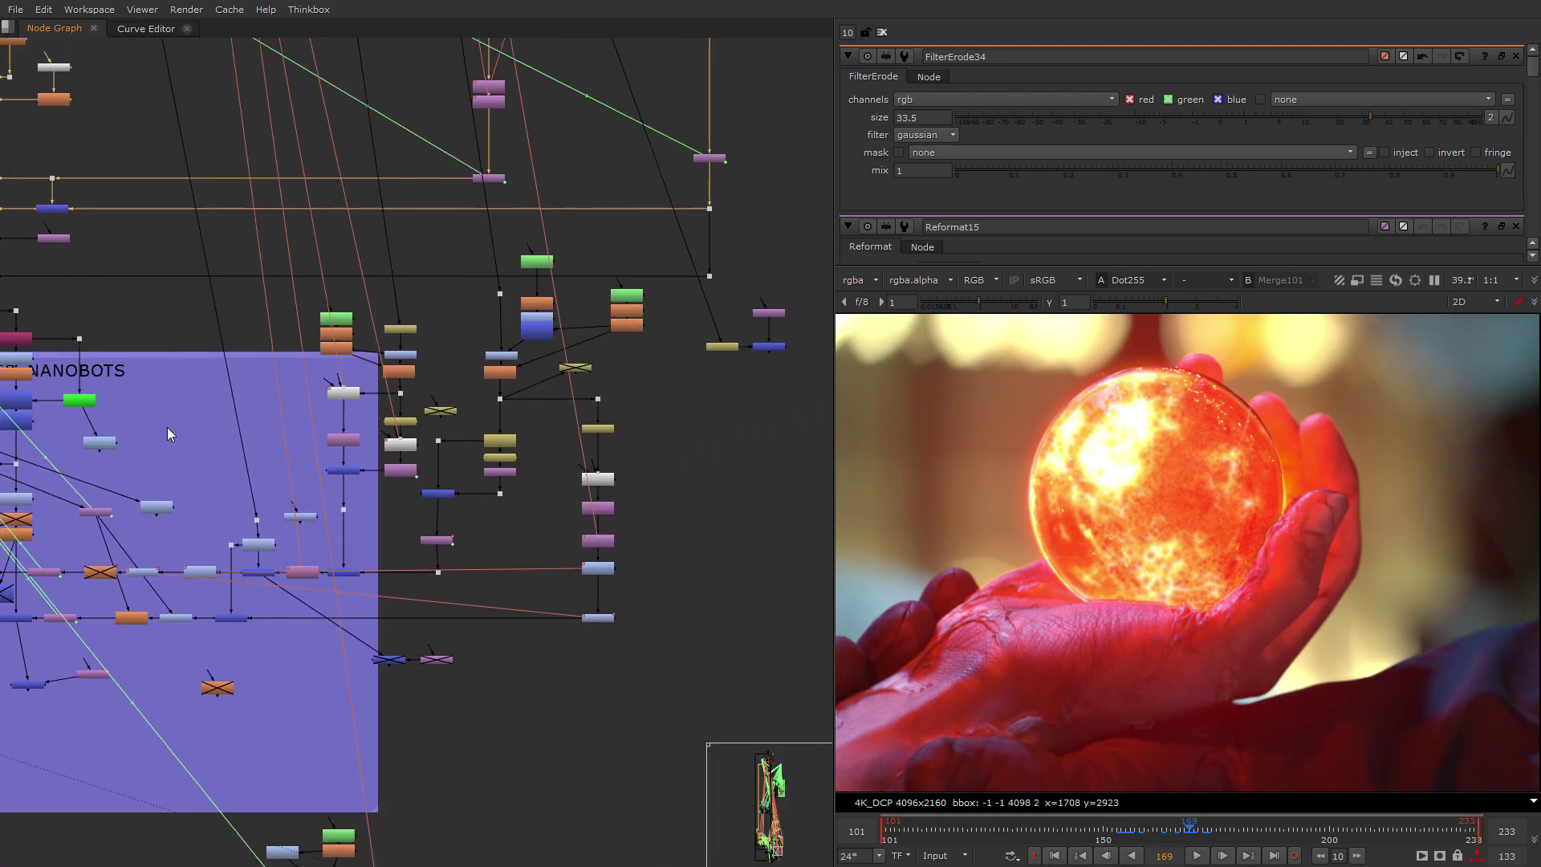
scroll(167, 433, "down", 5)
scroll(463, 359, "up", 3)
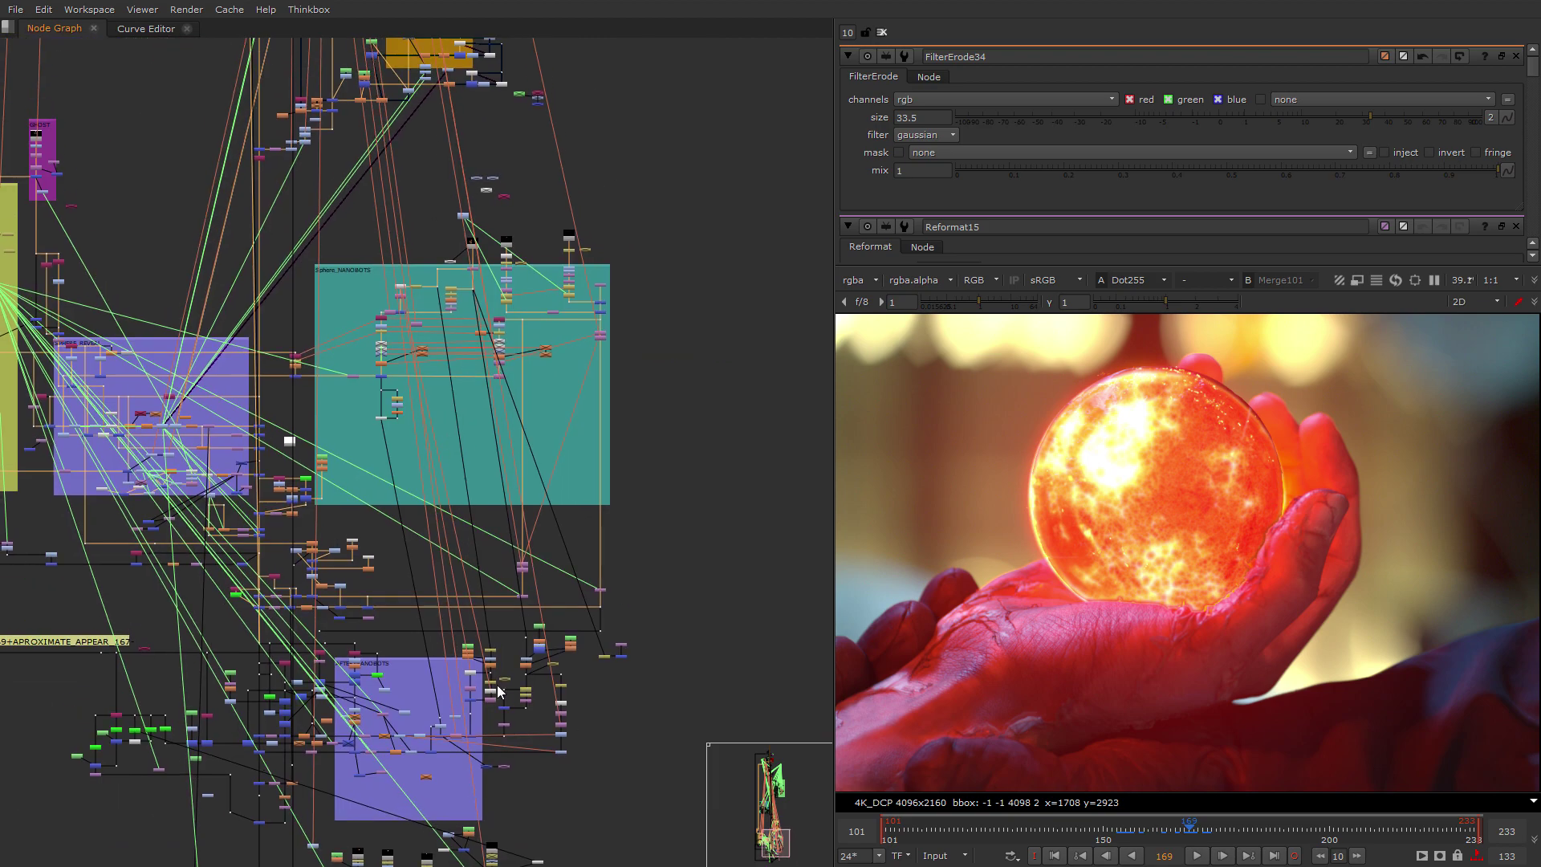
View the Merge114 node in the AFTER_NANOBOTS backdrop and frame its spark elements closely.
scroll(530, 722, "up", 4)
middle_click_drag(404, 724, 654, 503)
scroll(654, 502, "up", 4)
scroll(778, 415, "down", 3)
left_click(517, 549)
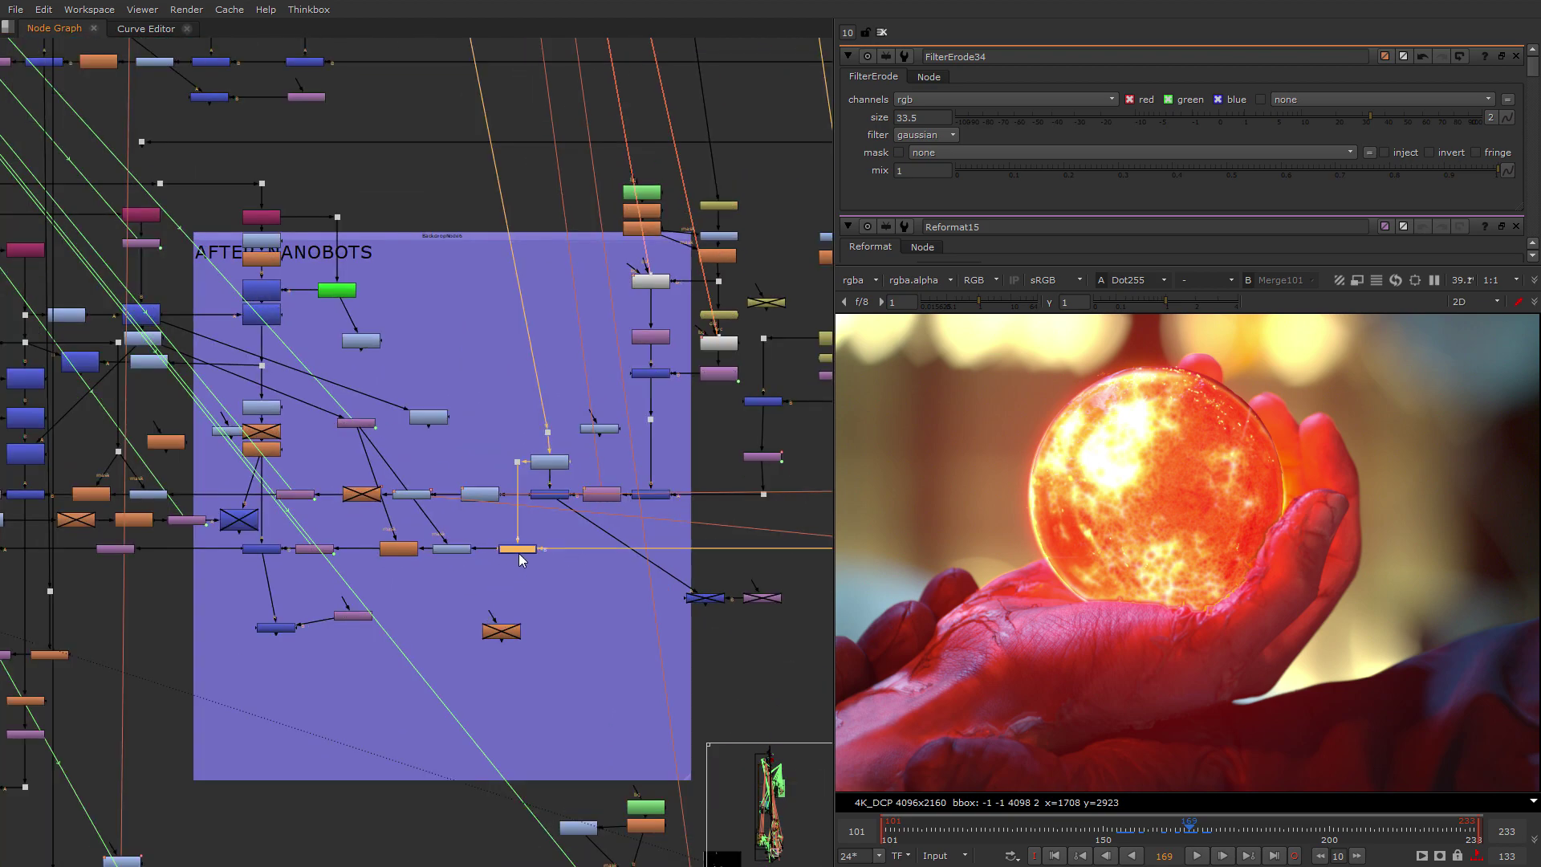
key("1")
scroll(1353, 483, "down", 4)
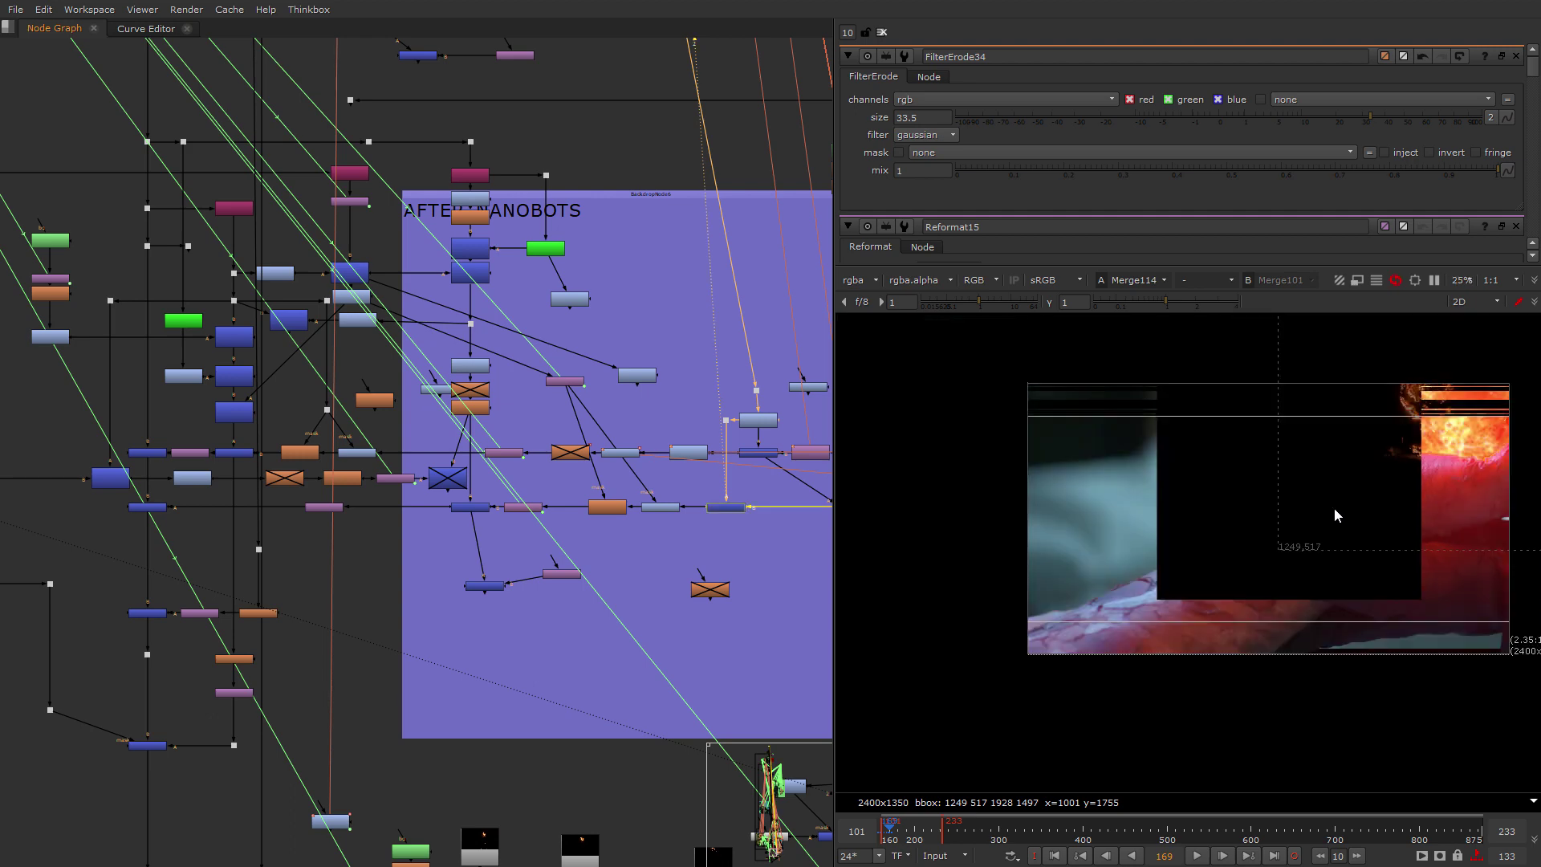
middle_click_drag(1334, 511, 1176, 528)
scroll(1177, 528, "up", 3)
scroll(1088, 556, "up", 3)
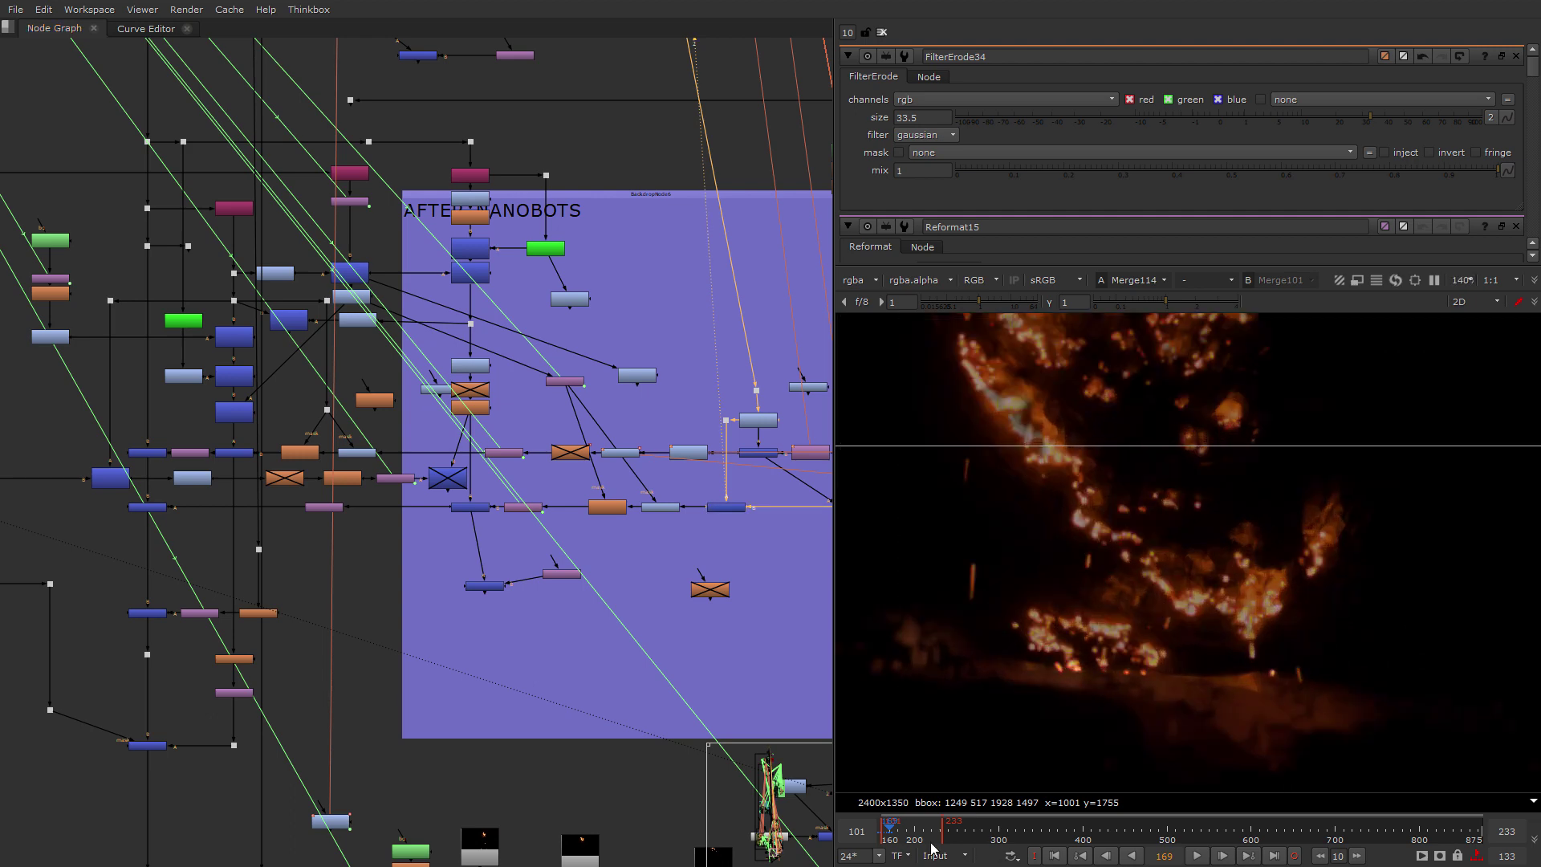
Go to frame 204 and examine the burning sparks and hot spot in the Merge114 result.
left_click(918, 836)
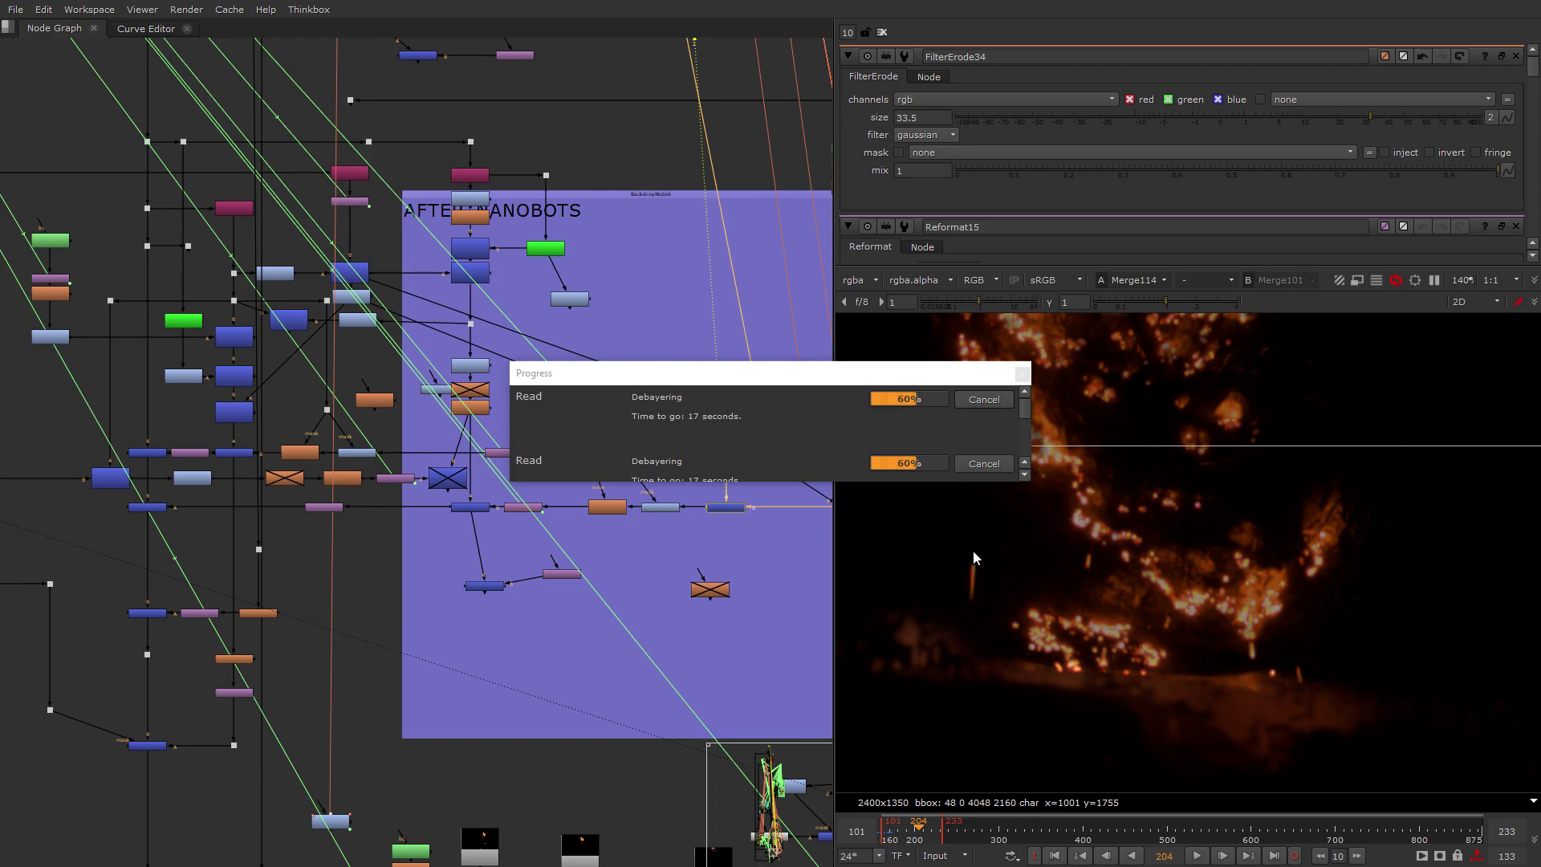
scroll(474, 718, "down", 5)
middle_click_drag(594, 626, 562, 594)
scroll(562, 594, "up", 2)
middle_click_drag(1085, 665, 1222, 633)
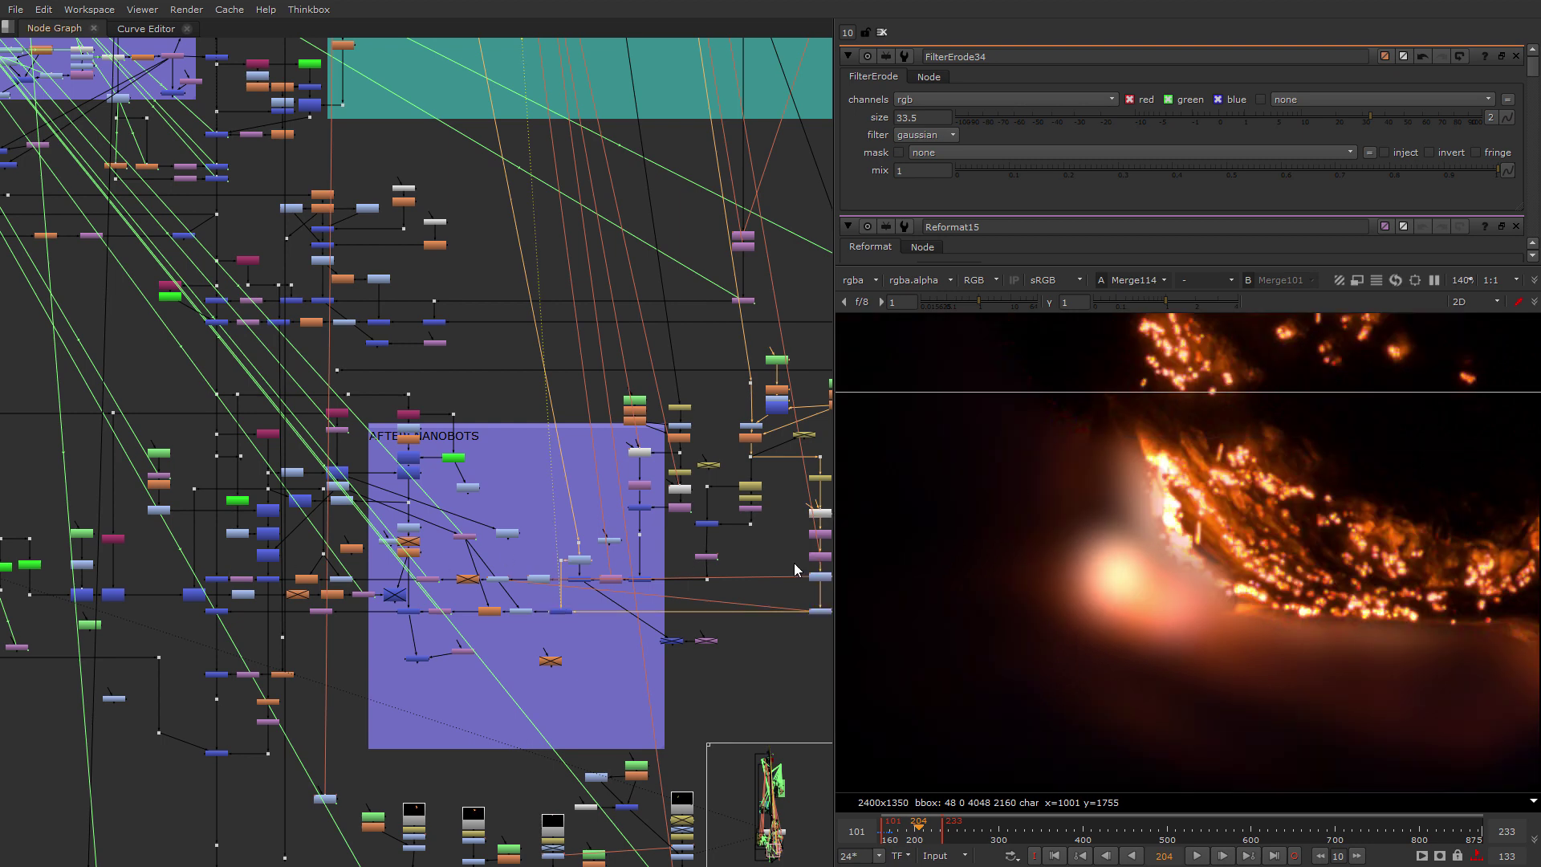
scroll(1078, 638, "down", 3)
scroll(1099, 630, "up", 2)
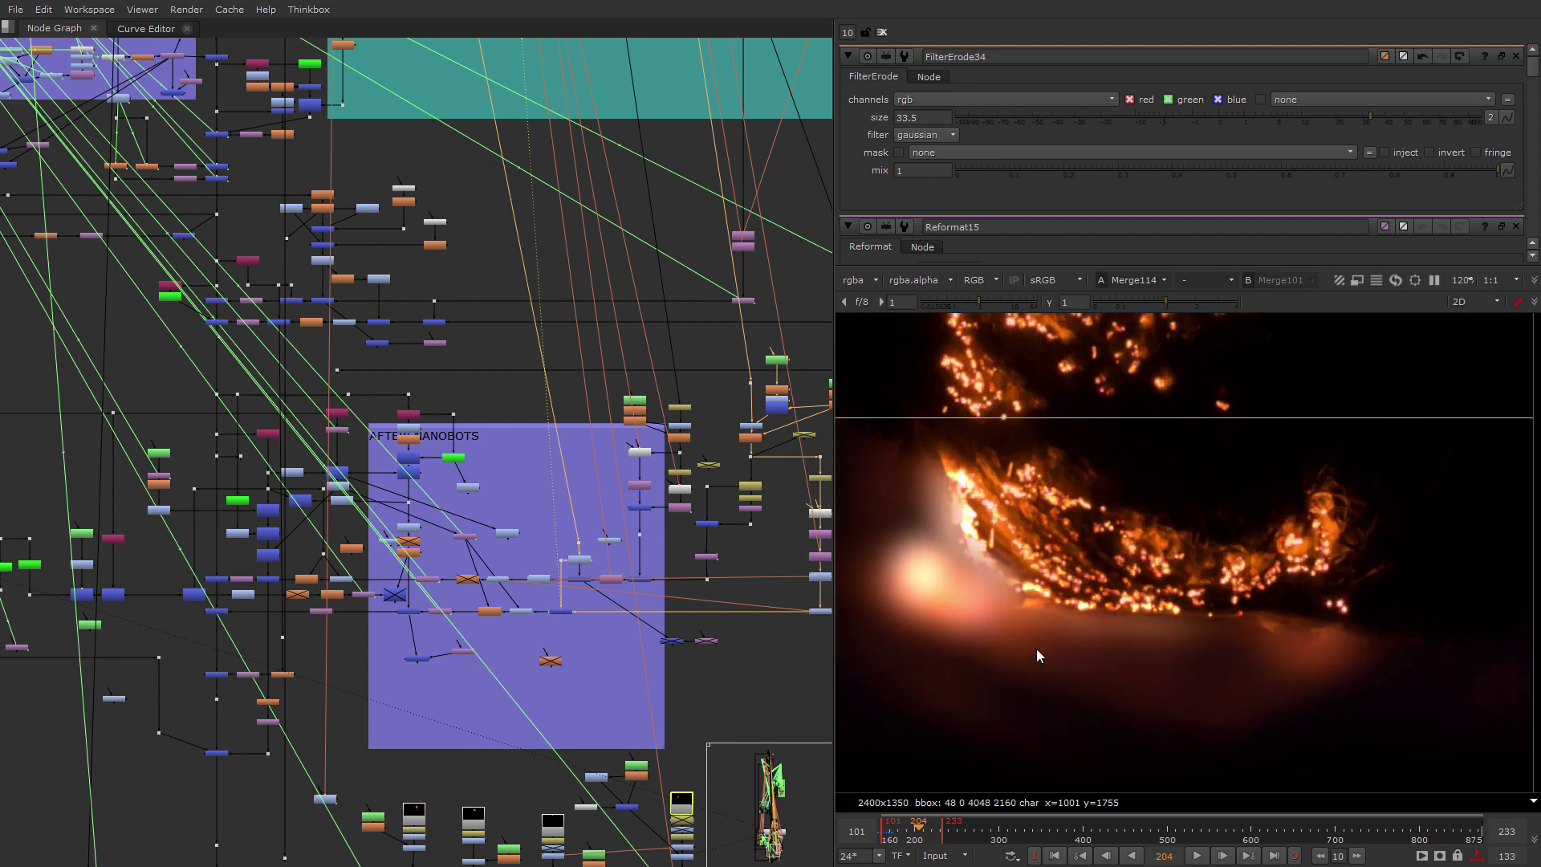
scroll(1000, 634, "up", 1)
middle_click_drag(1351, 626, 1413, 619)
scroll(1412, 622, "down", 2)
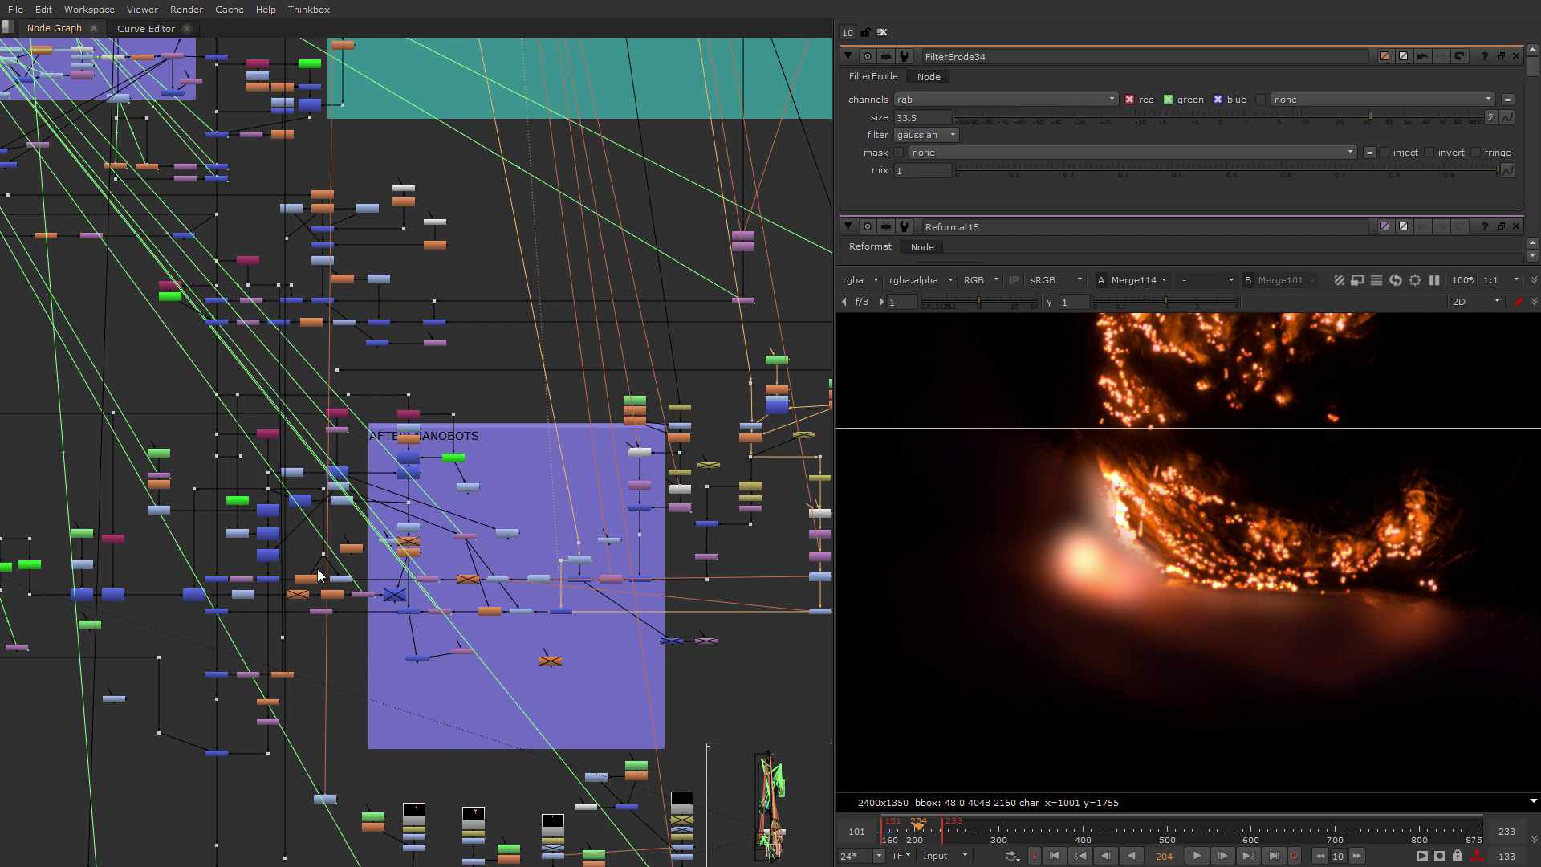
View the Merge22 node in the main column and trace its inputs up to the Shuffle48 hand shape node.
scroll(268, 586, "up", 5)
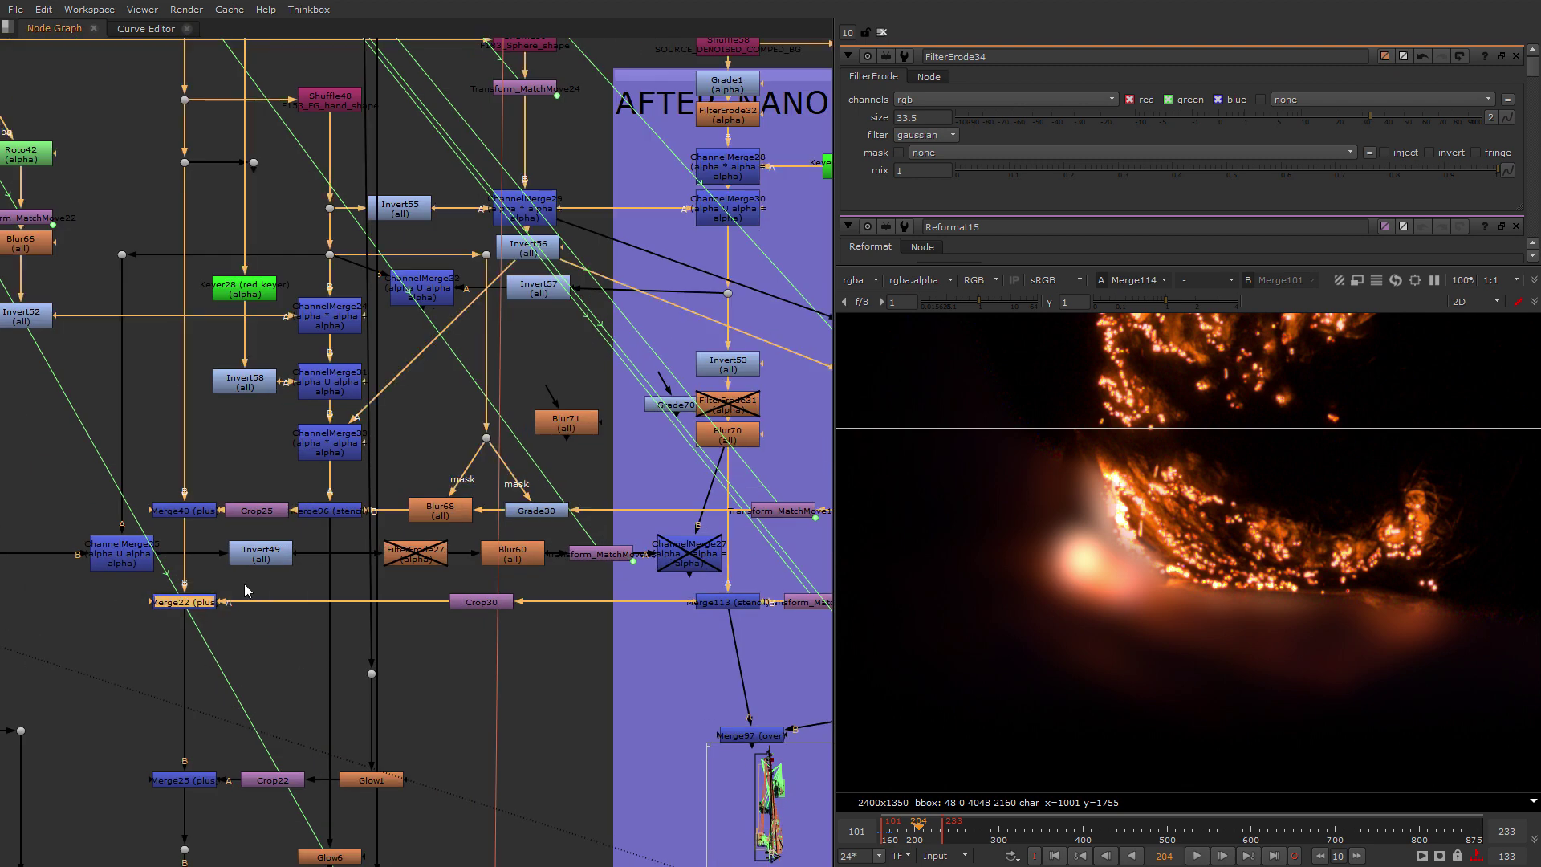
key("1")
middle_click_drag(666, 491, 345, 339)
middle_click_drag(305, 192, 446, 384)
middle_click_drag(109, 113, 433, 174)
scroll(433, 174, "up", 2)
scroll(433, 180, "up", 2)
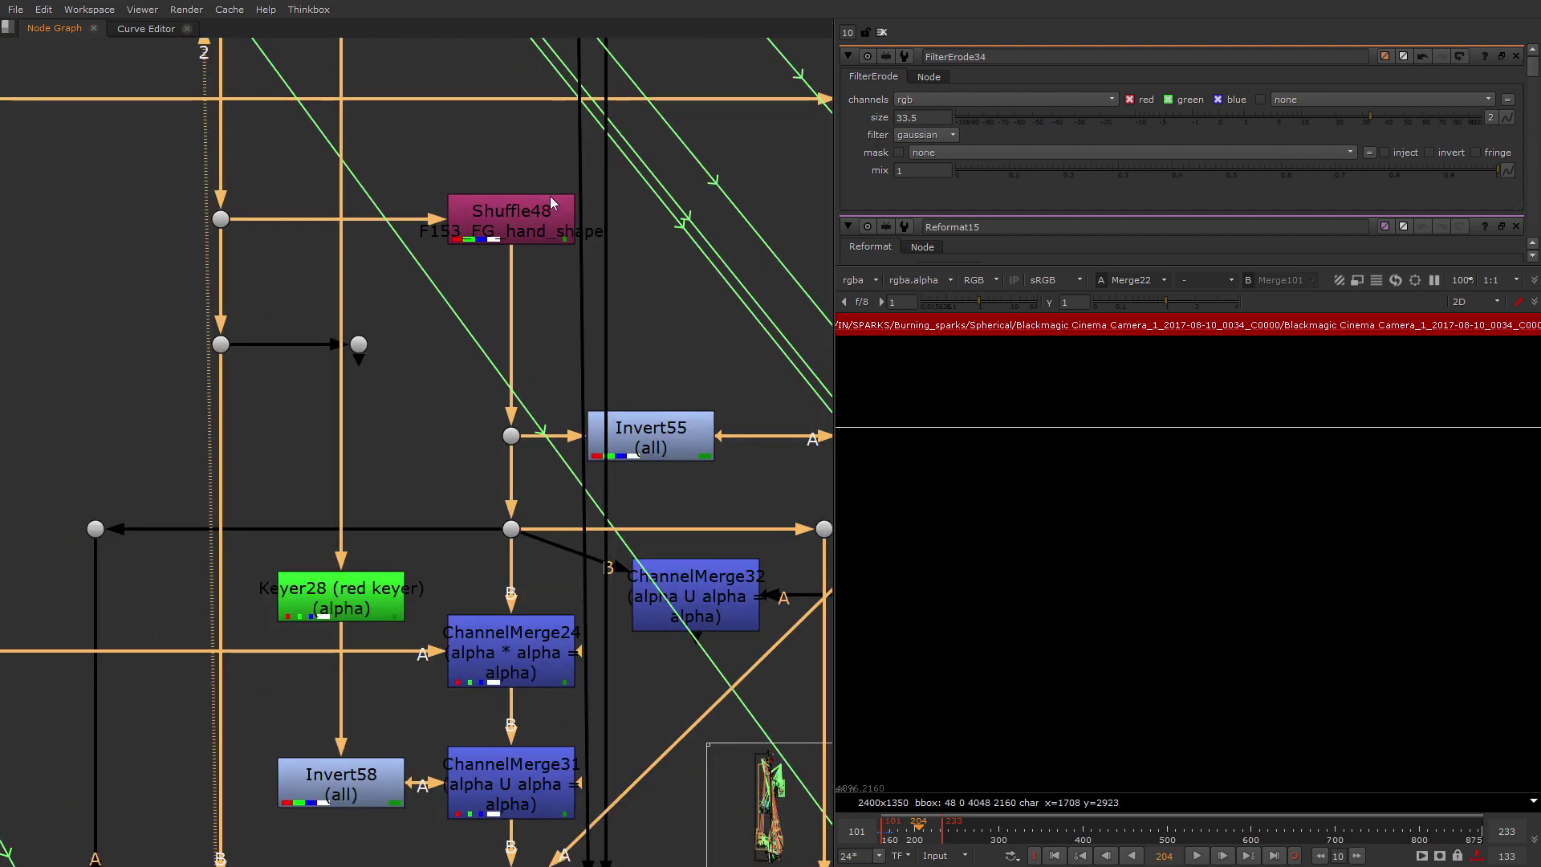
View the Shuffle48 node and inspect its F153_FG_hand_shape input channel settings.
left_click(517, 229)
key("1")
scroll(446, 574, "down", 5)
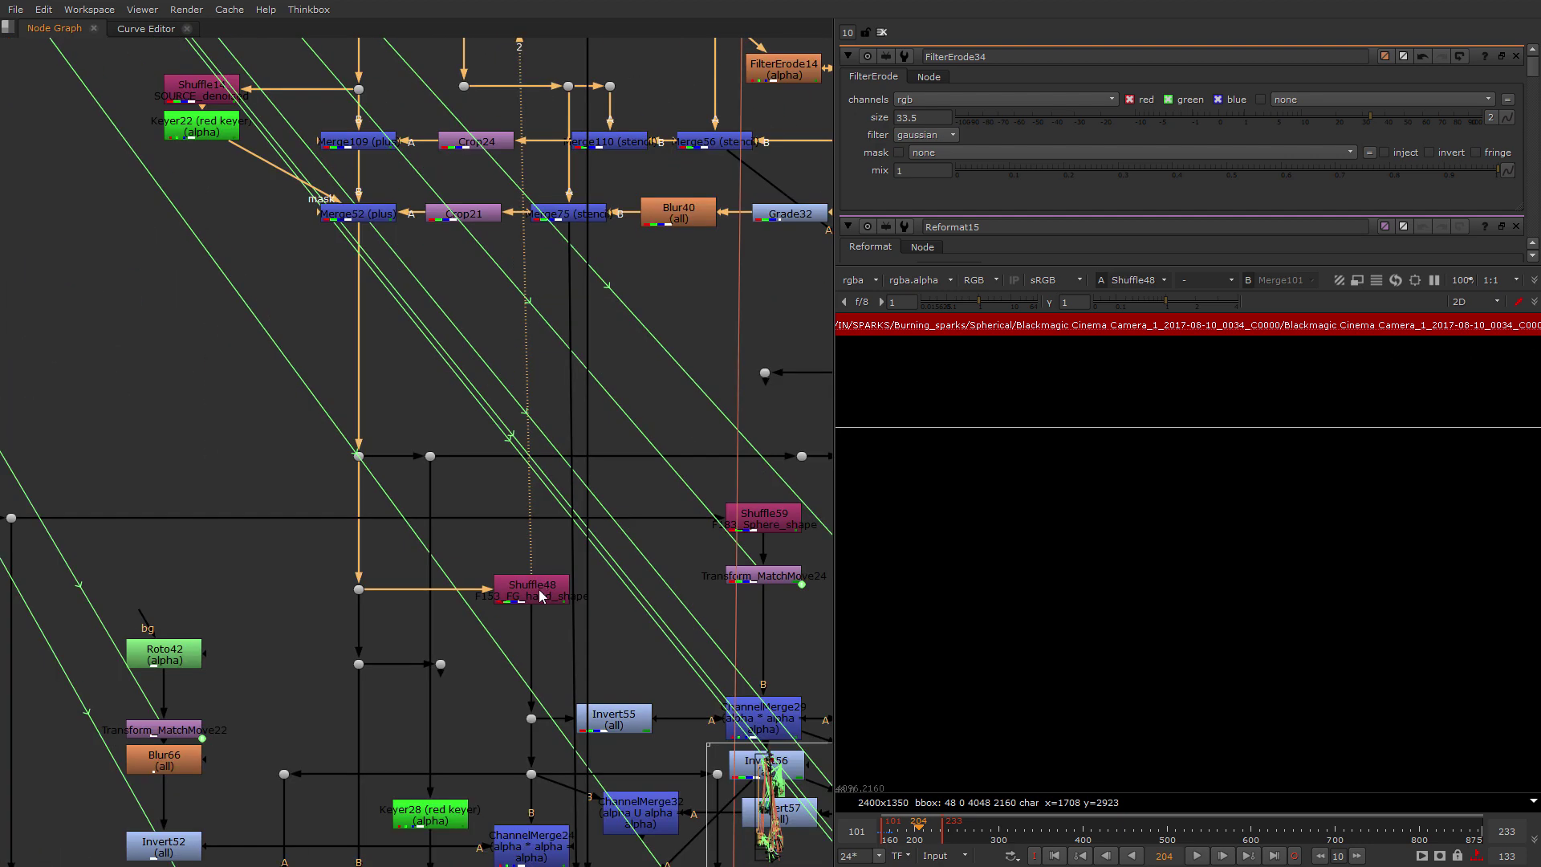
double_click(497, 586)
middle_click_drag(371, 515, 391, 714)
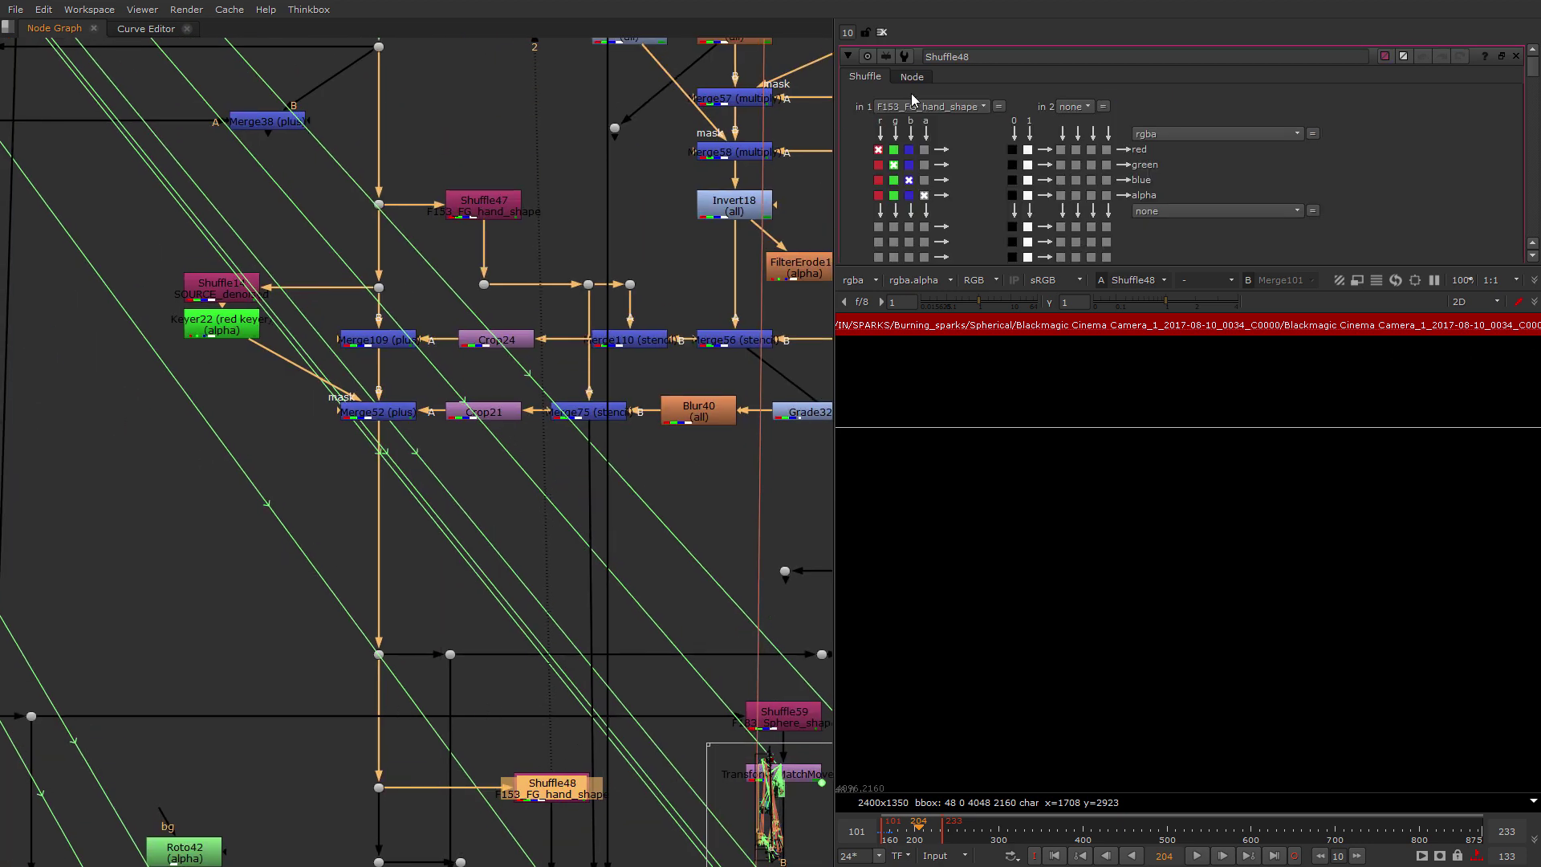
left_click(963, 108)
left_click(962, 108)
middle_click_drag(425, 657, 421, 329)
scroll(534, 473, "up", 4)
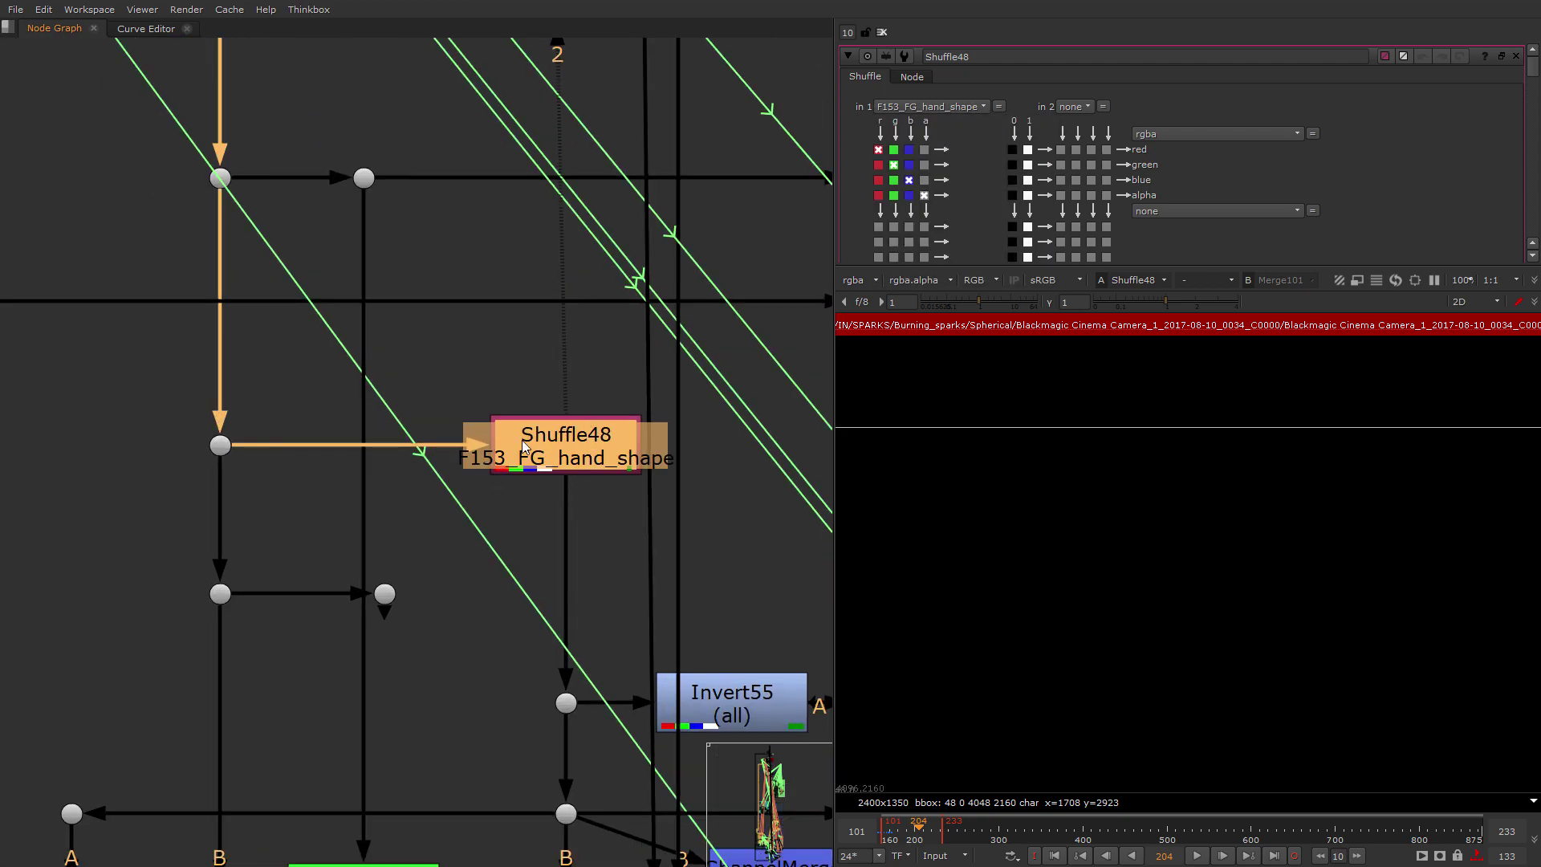
Trace the main column up to the red backdrop and open the Write4 node's settings for the UNDERSKIN+TATOO precomp.
scroll(273, 666, "down", 12)
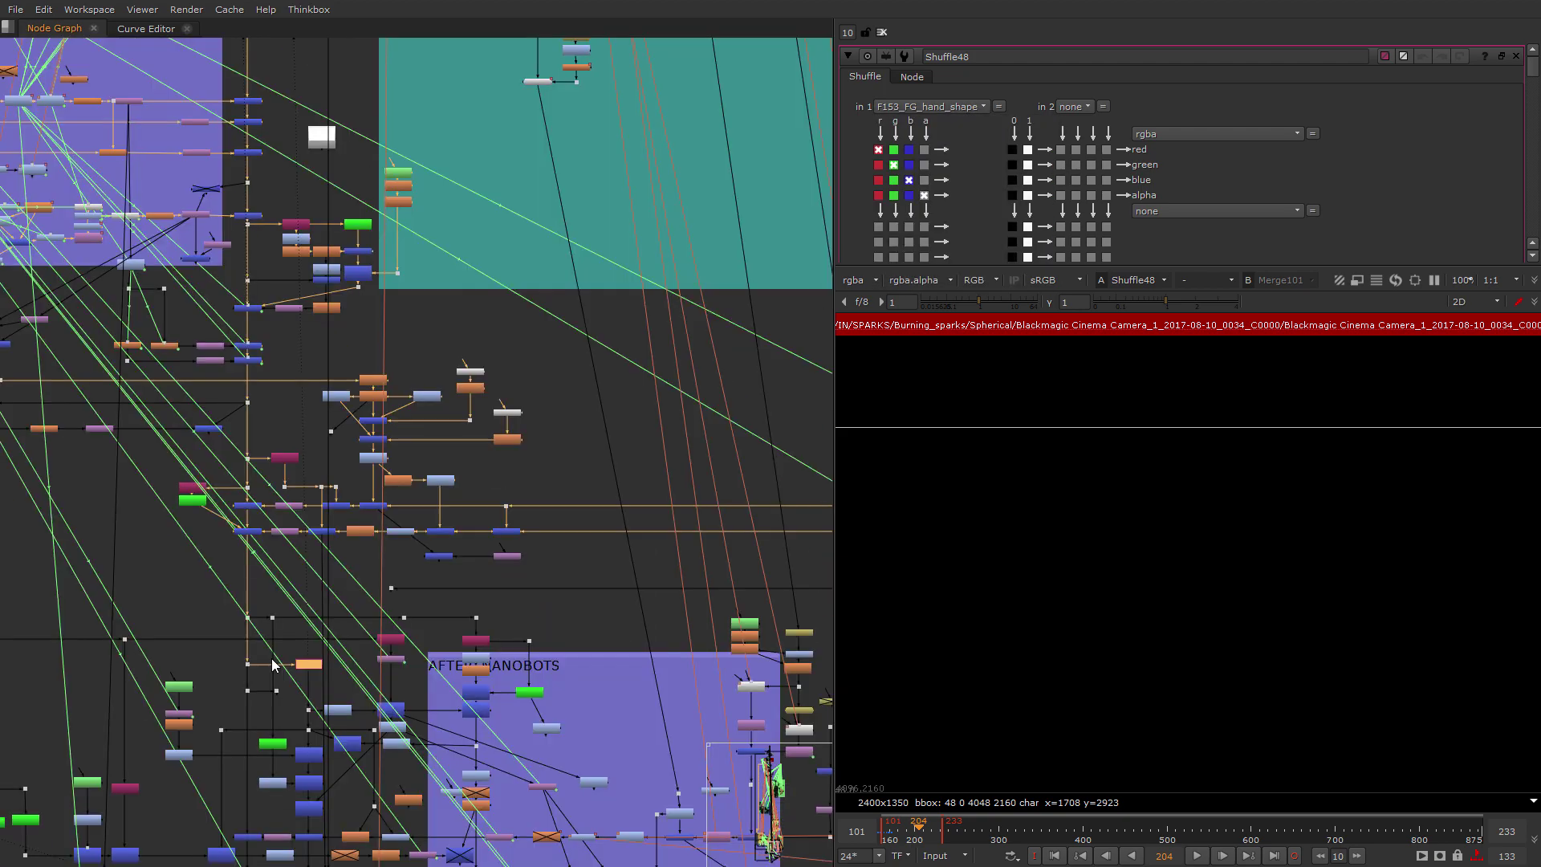
middle_click_drag(220, 264, 277, 701)
scroll(343, 347, "up", 6)
double_click(336, 465)
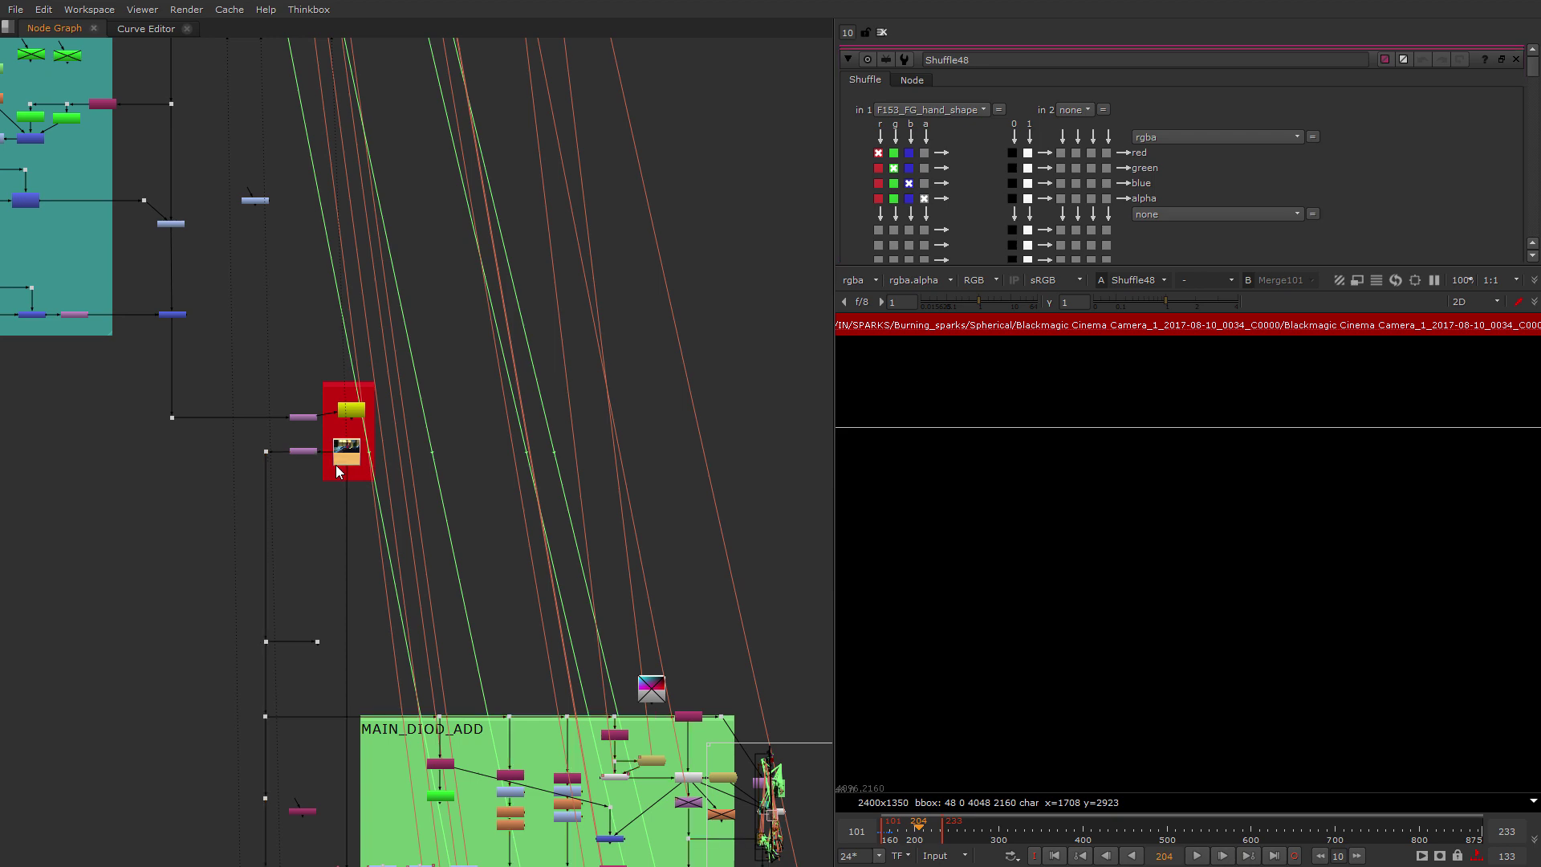
scroll(350, 399, "up", 6)
left_click(352, 406)
double_click(337, 434)
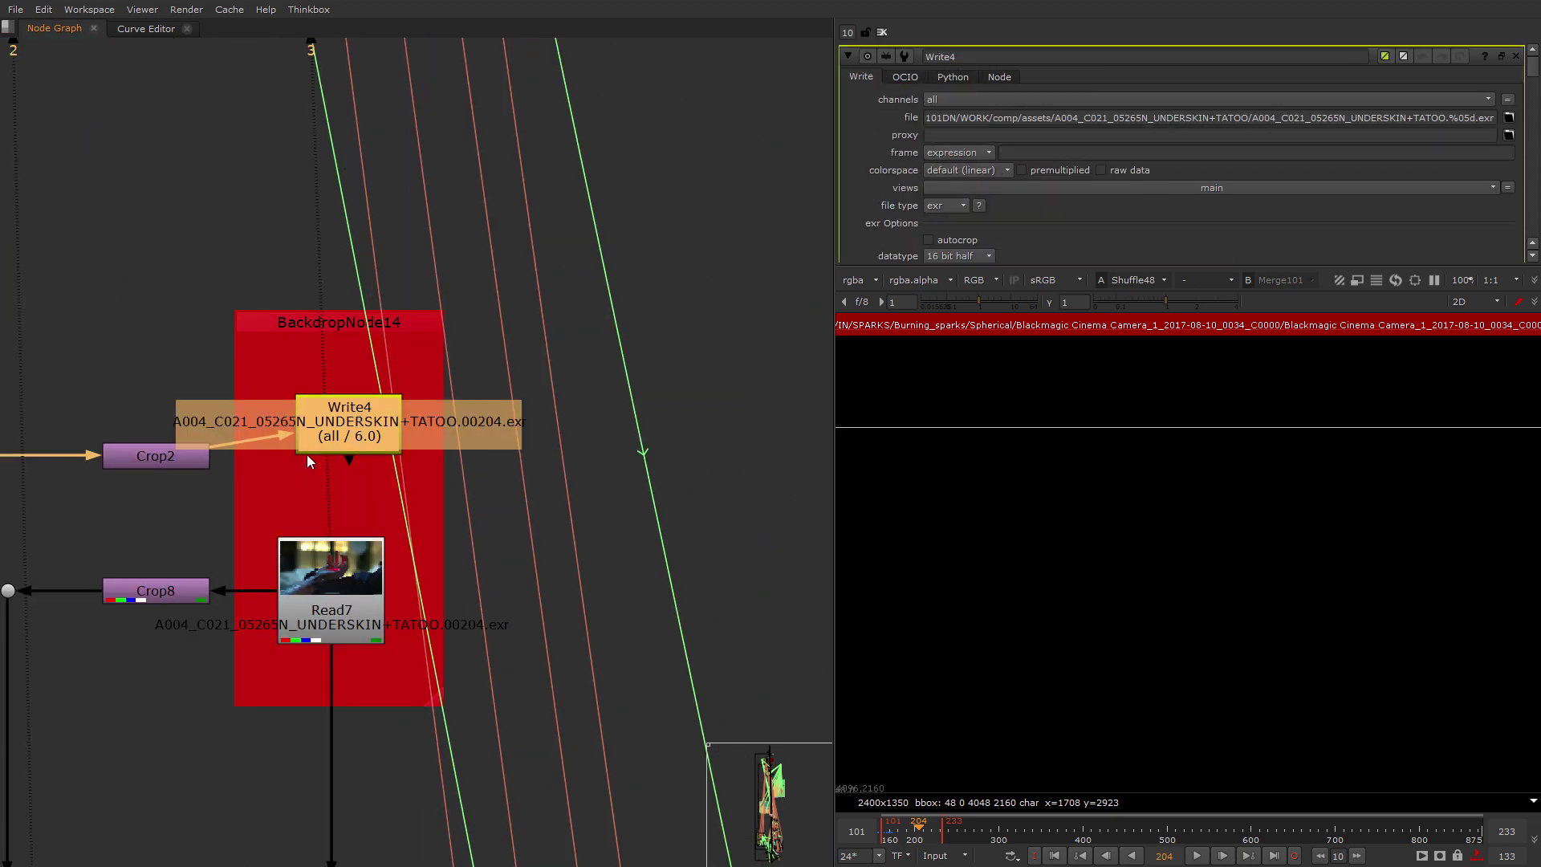
View the Read7 precomp in the viewer and display its F153_FG_hand_shape layer.
scroll(348, 417, "down", 5)
scroll(383, 490, "up", 3)
scroll(373, 461, "up", 2)
left_click(382, 493)
key("1")
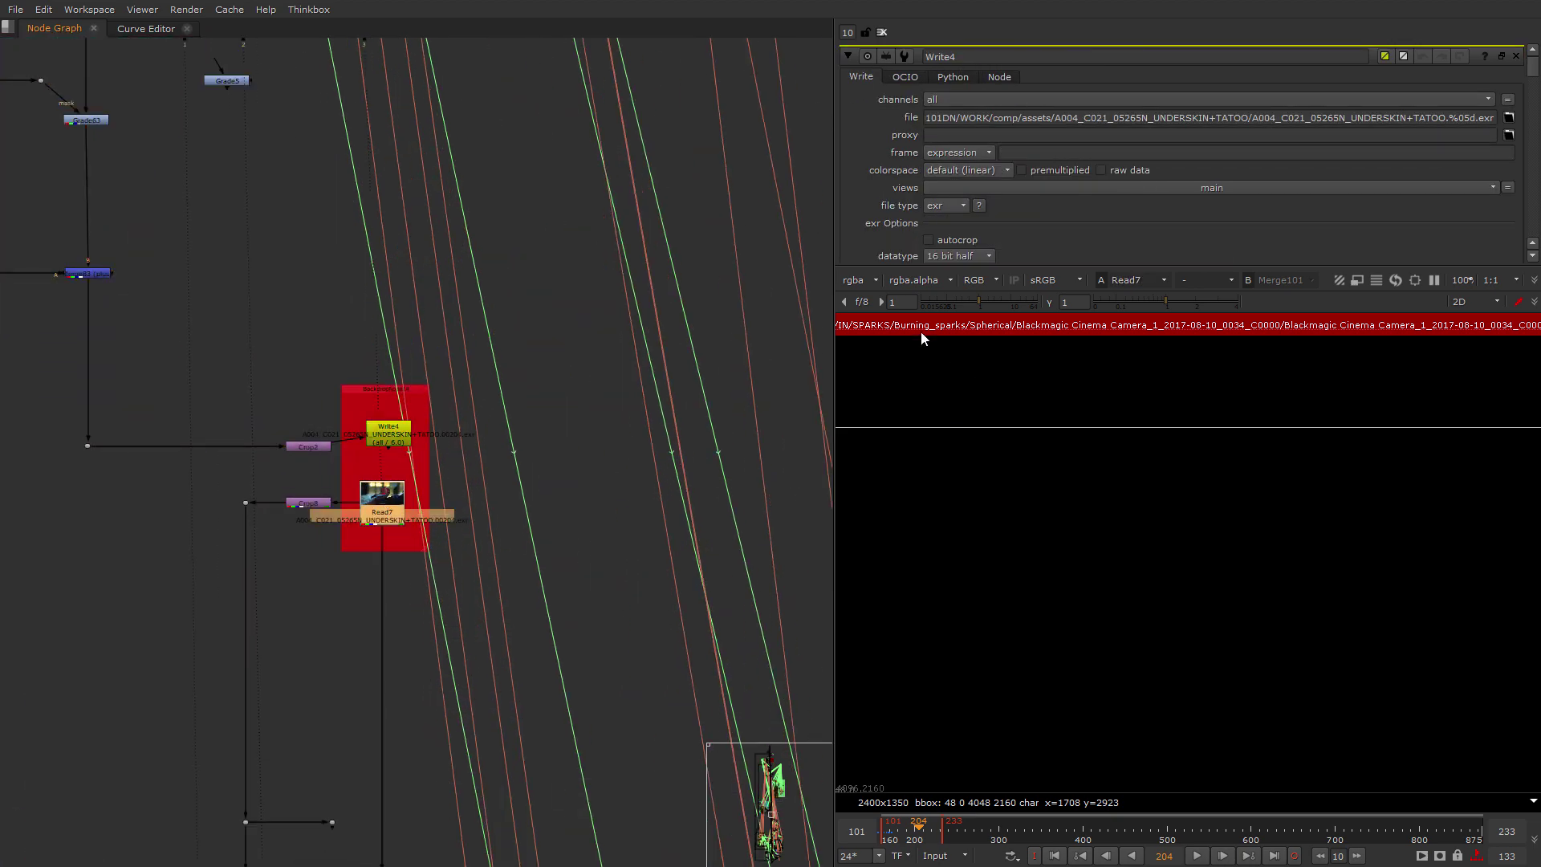
left_click(856, 280)
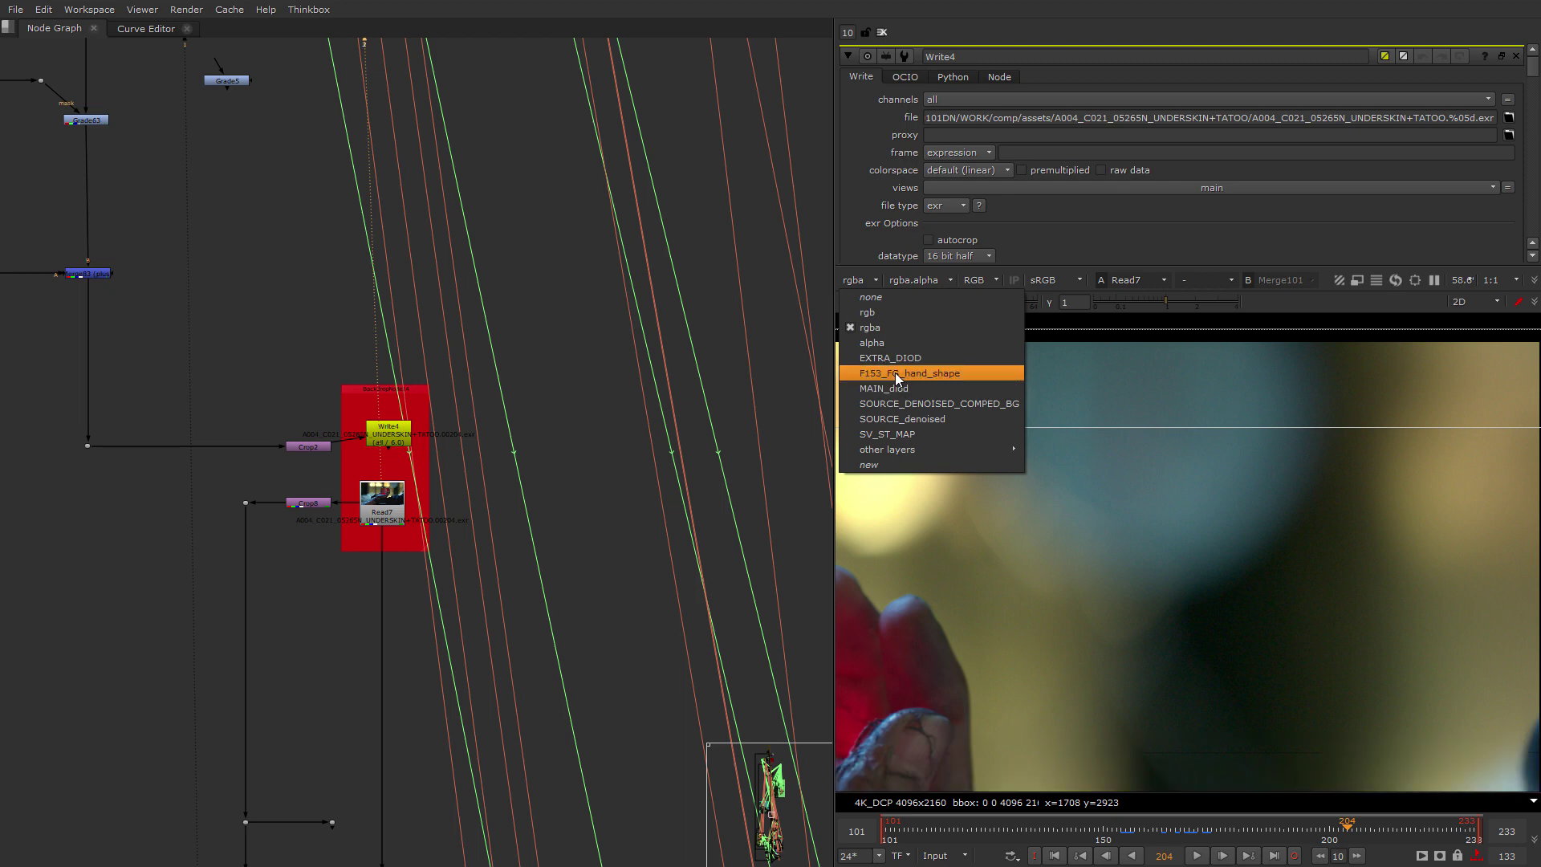
left_click(894, 373)
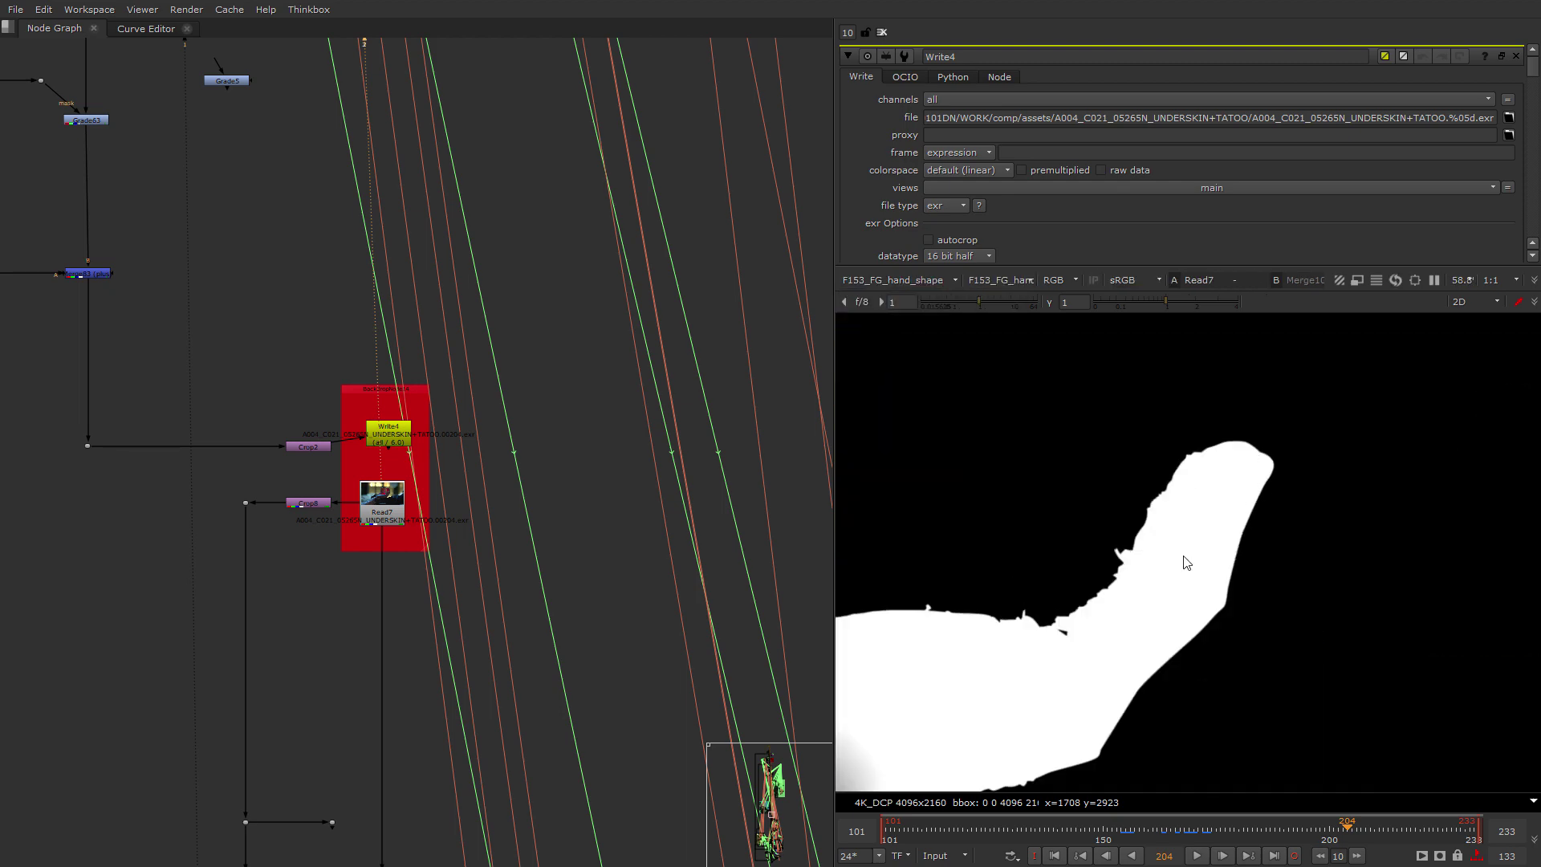
scroll(1269, 548, "up", 2)
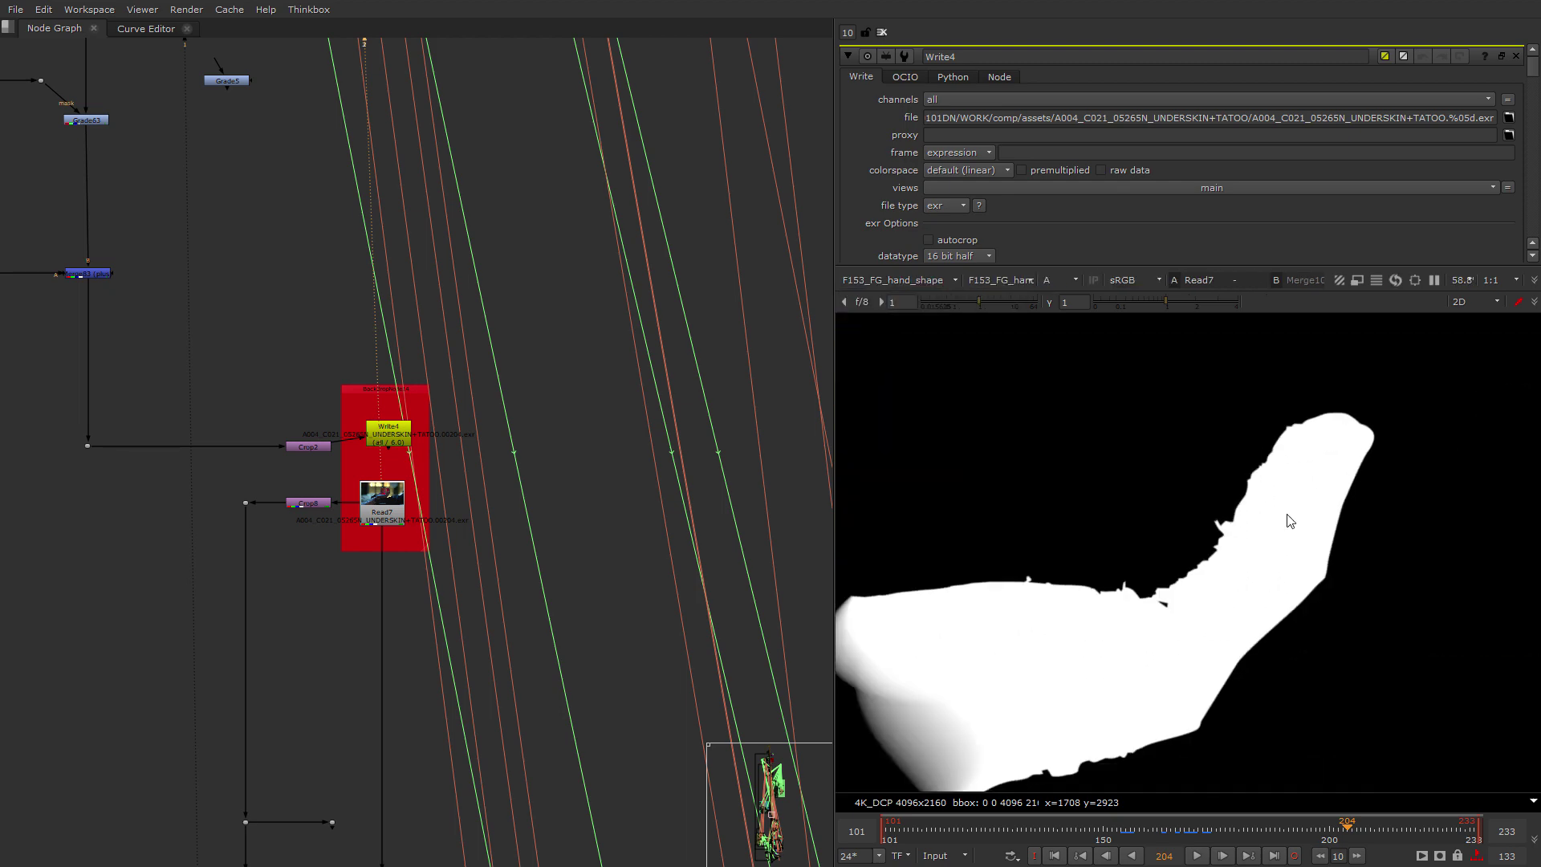
Check the red, green, blue, RGB and alpha channels of Read7's F153_FG_hand_shape layer one by one.
left_click(1057, 280)
left_click(1066, 319)
scroll(1280, 489, "up", 1)
left_click(1063, 279)
left_click(1077, 326)
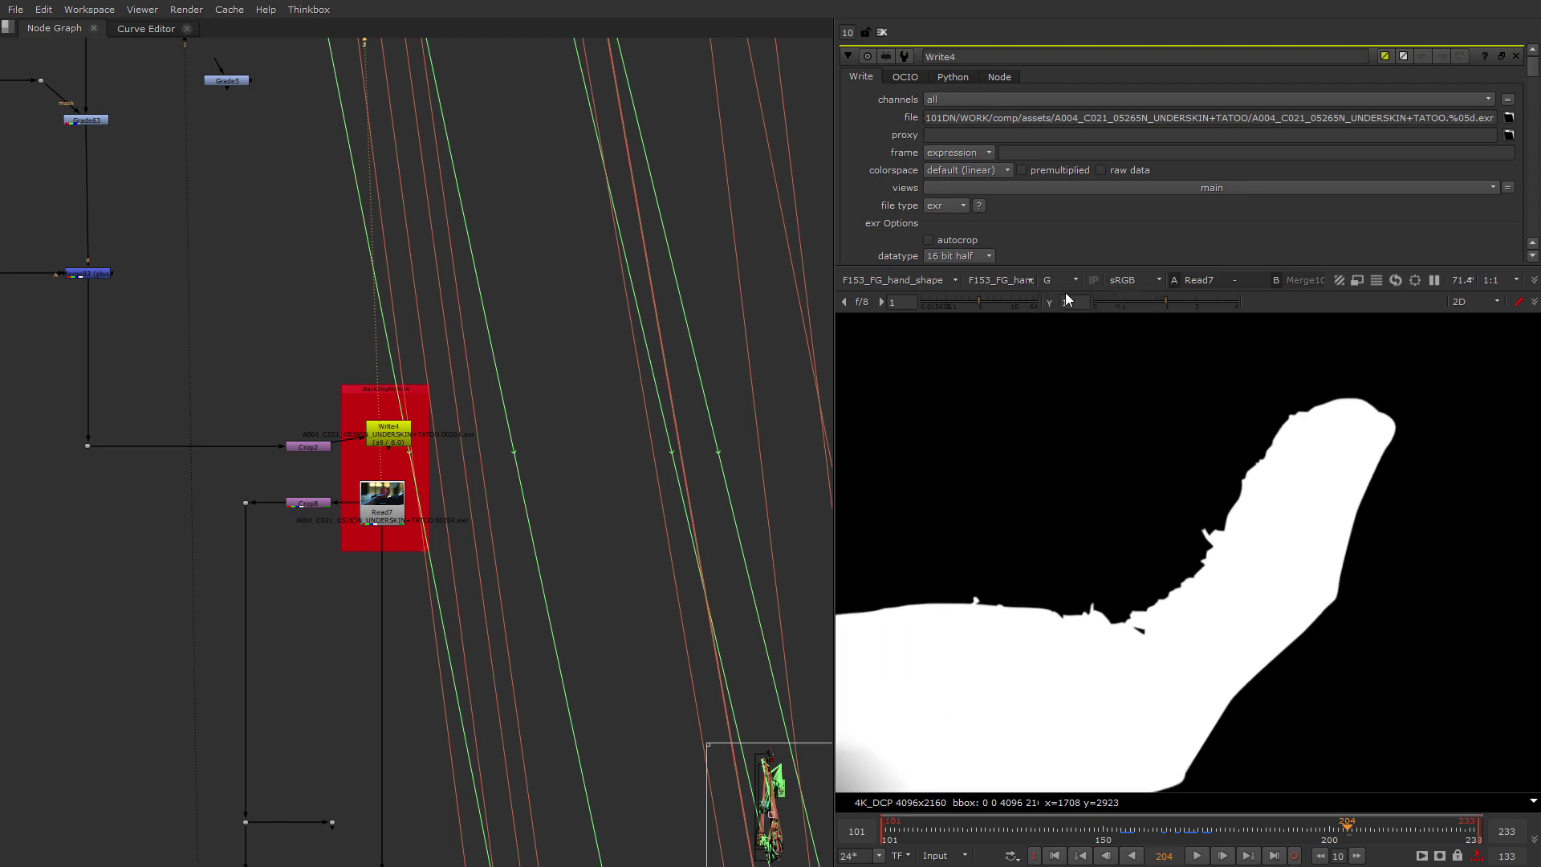
left_click(1059, 281)
left_click(1123, 353)
scroll(1289, 453, "up", 2)
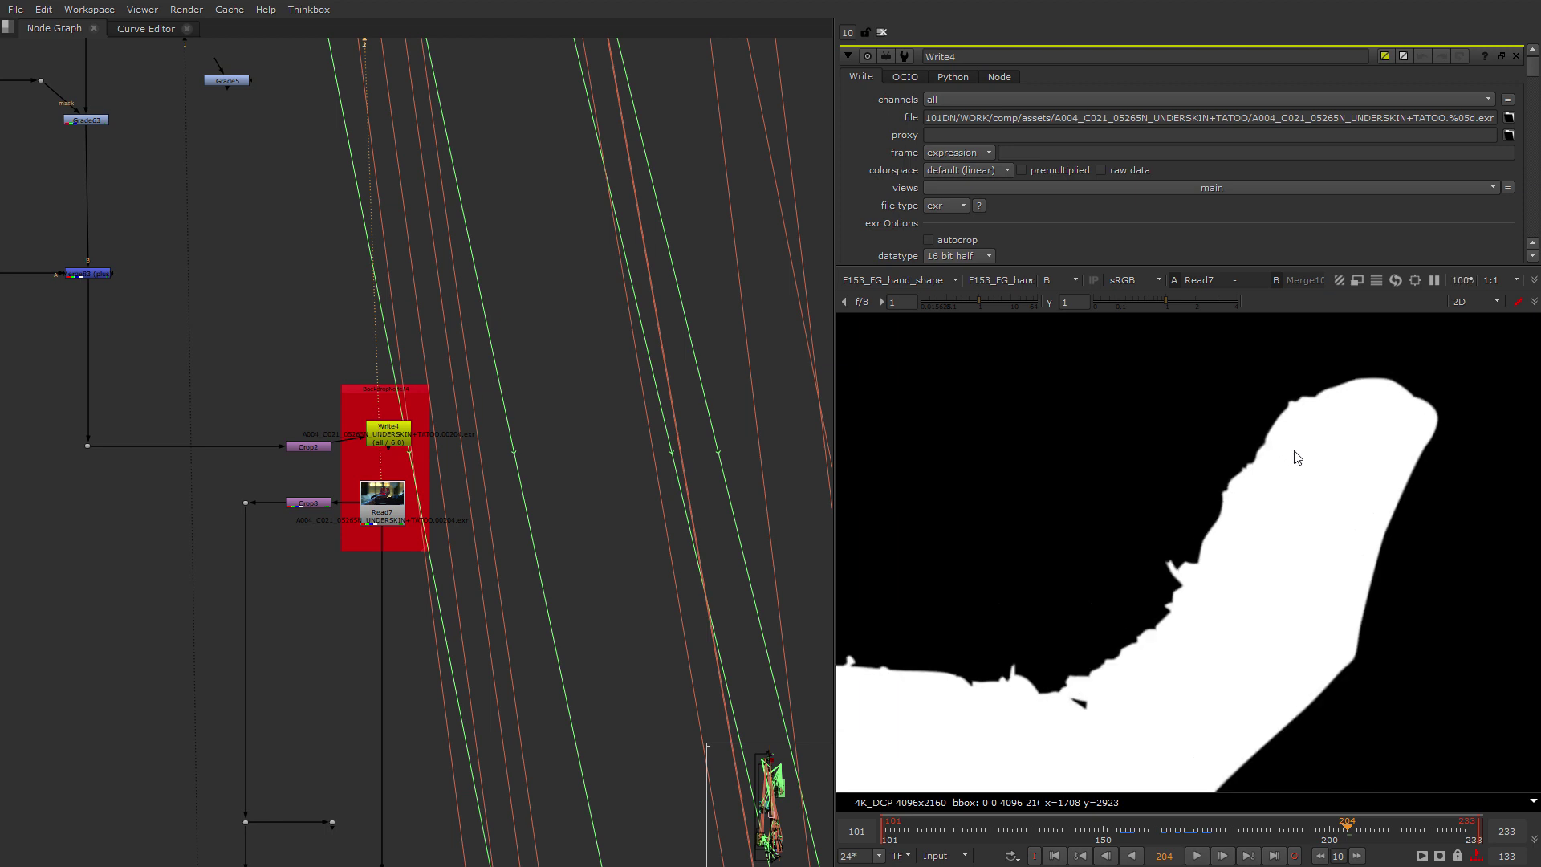
left_click(1059, 280)
left_click(1065, 303)
scroll(306, 513, "up", 5)
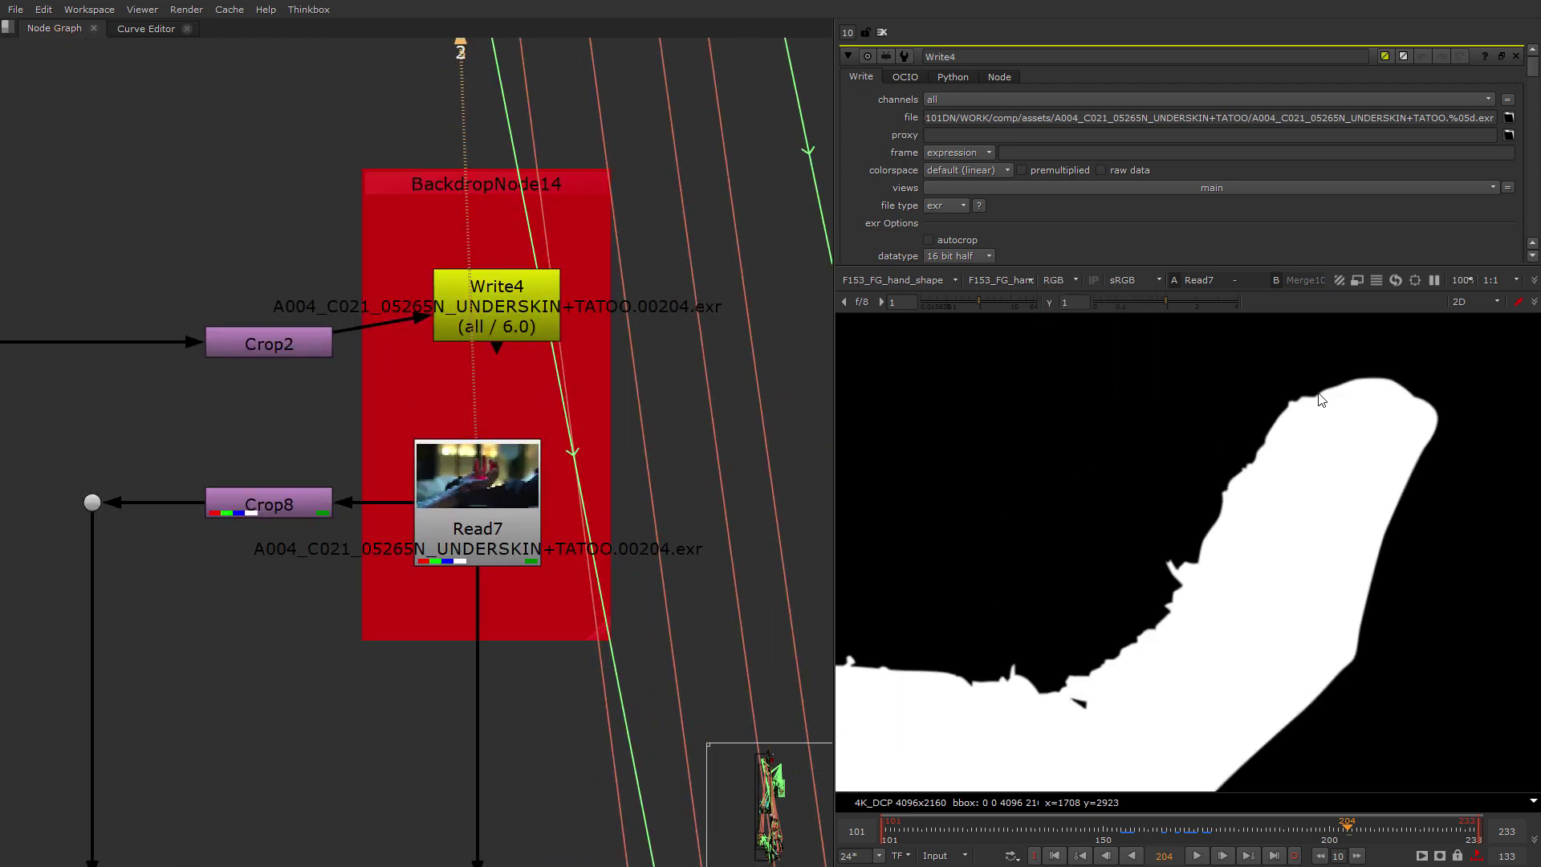
left_click(1075, 280)
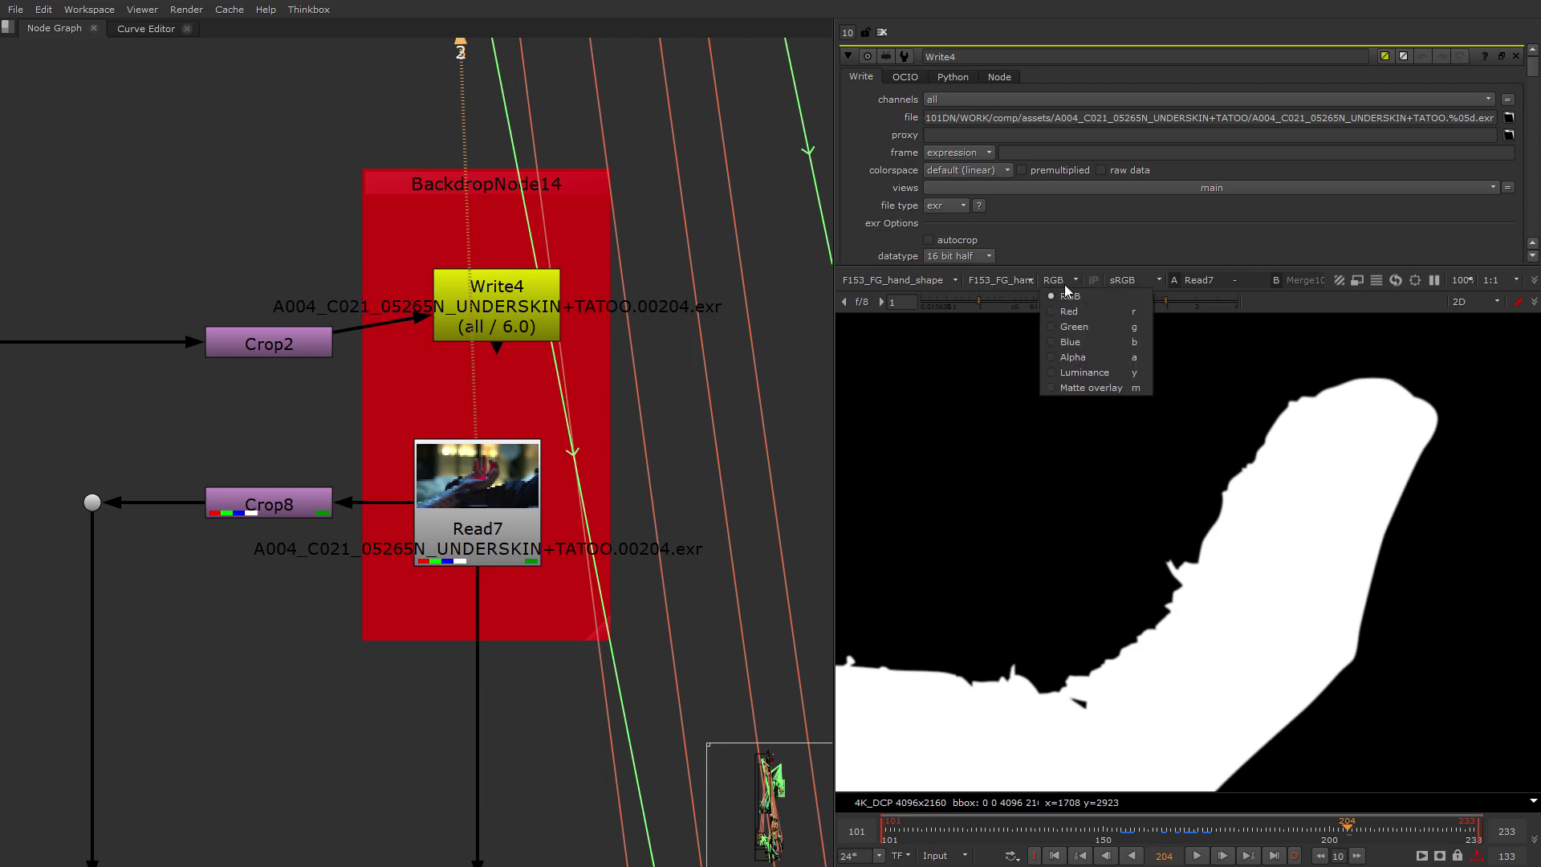
left_click(1063, 359)
Trace down to the ShuffleCopy3 node, inspect its channel routing and view its hand shape output.
scroll(542, 532, "down", 4)
scroll(542, 531, "down", 3)
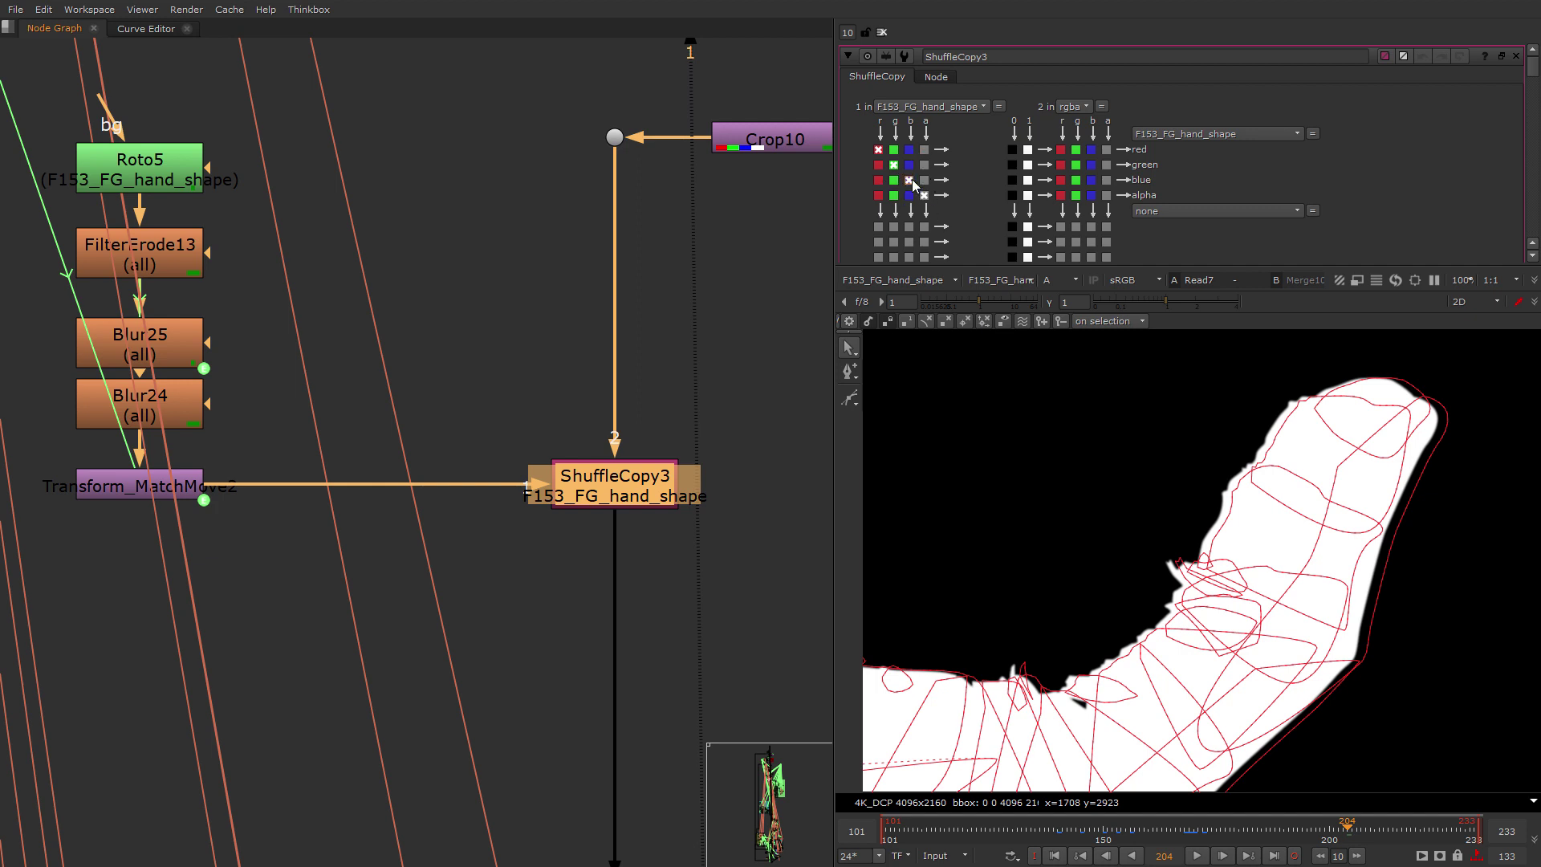
key("2")
left_click(660, 589)
middle_click_drag(660, 588, 488, 544)
left_click(441, 447)
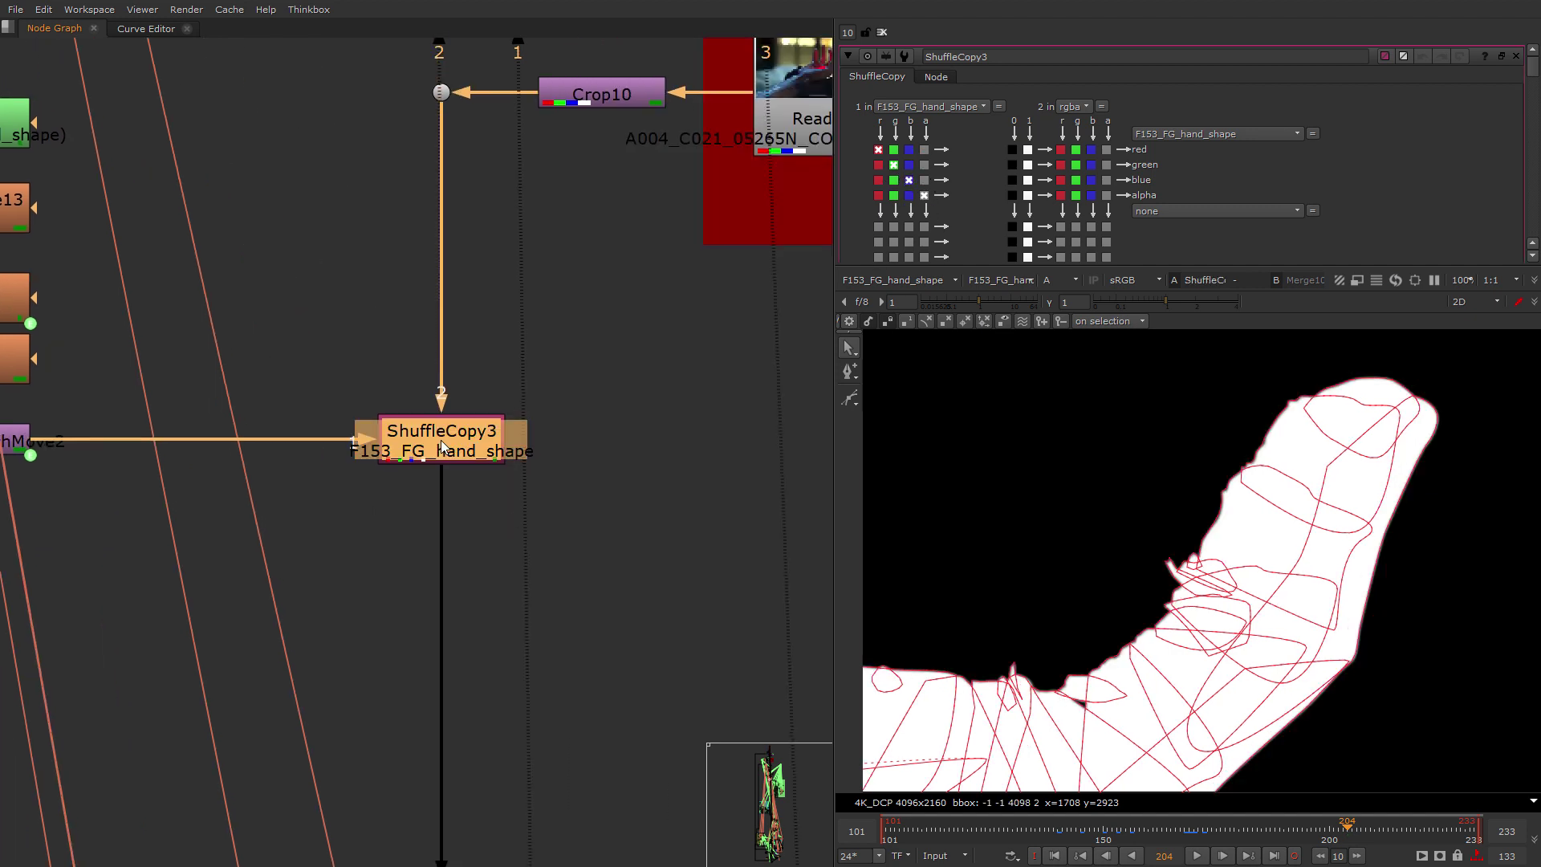
scroll(604, 410, "down", 3)
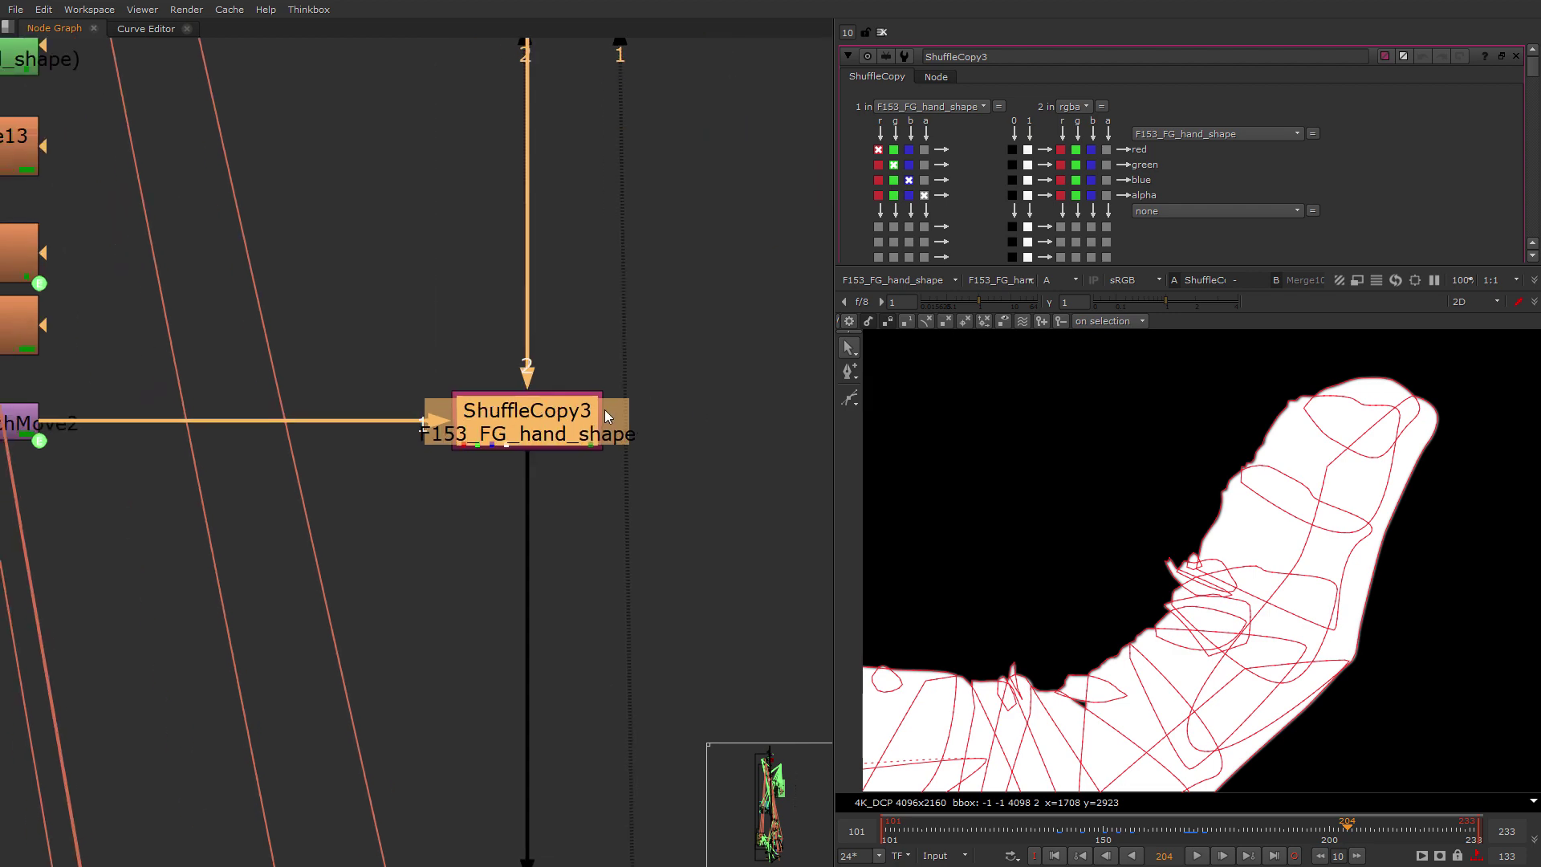
Open the Roto5 node's settings and align the node above FilterErode13.
left_click(74, 171)
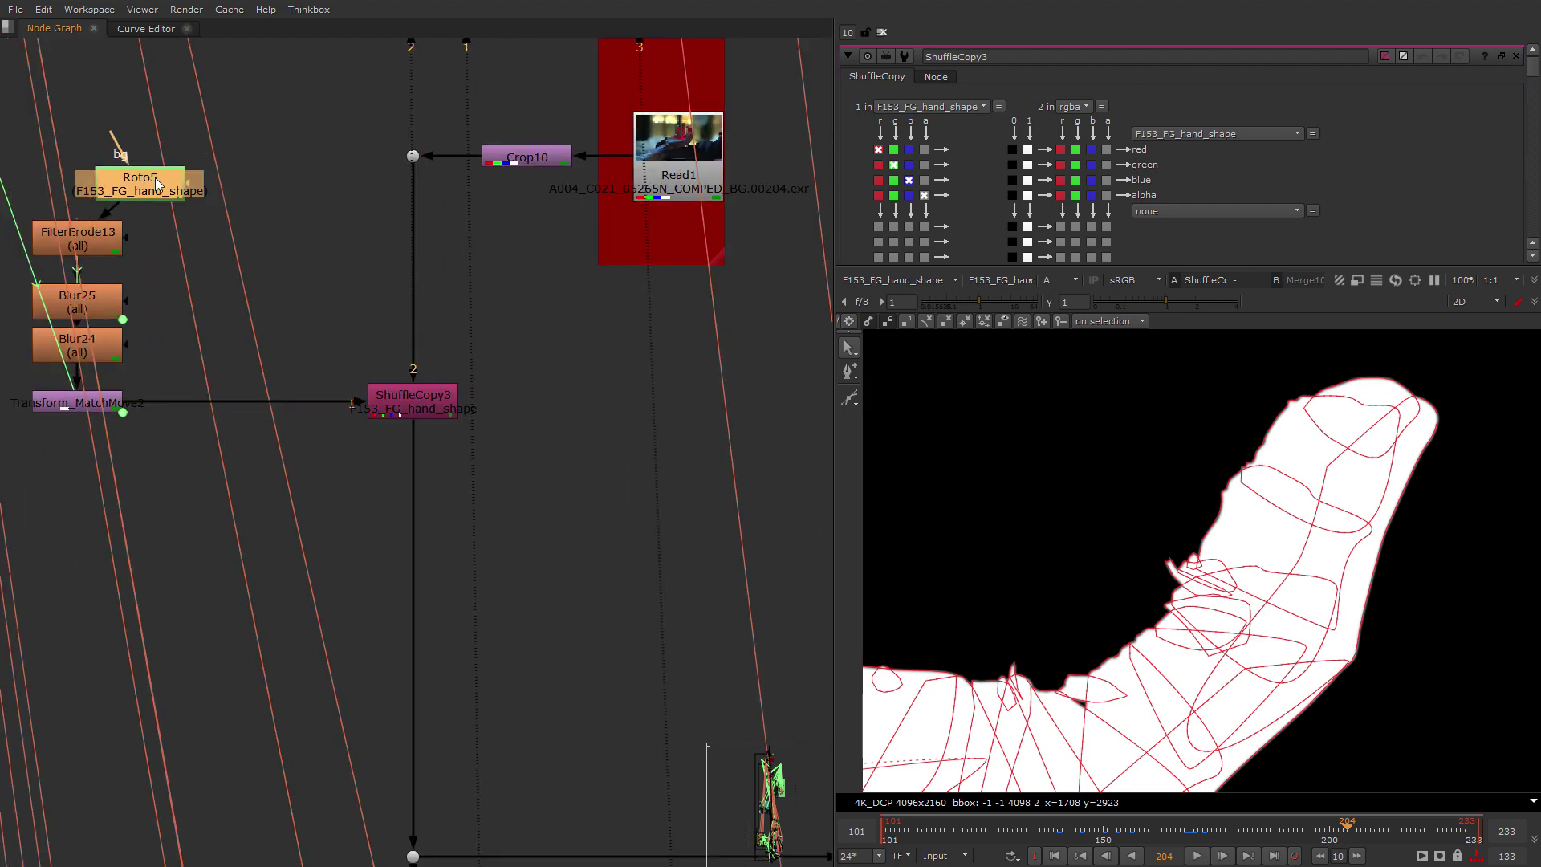
double_click(97, 178)
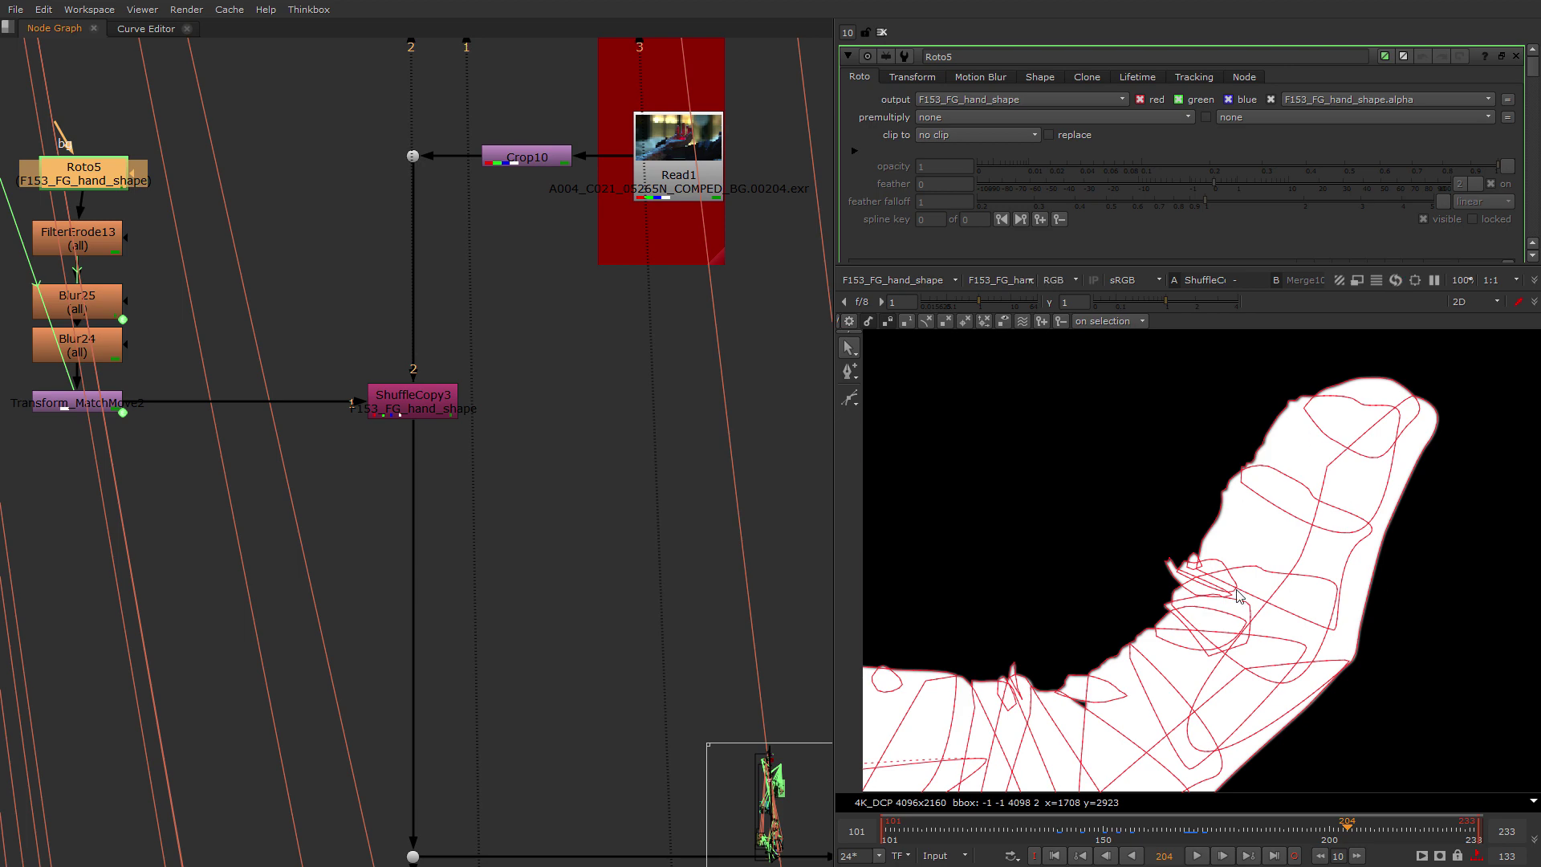
left_click_drag(70, 191, 63, 199)
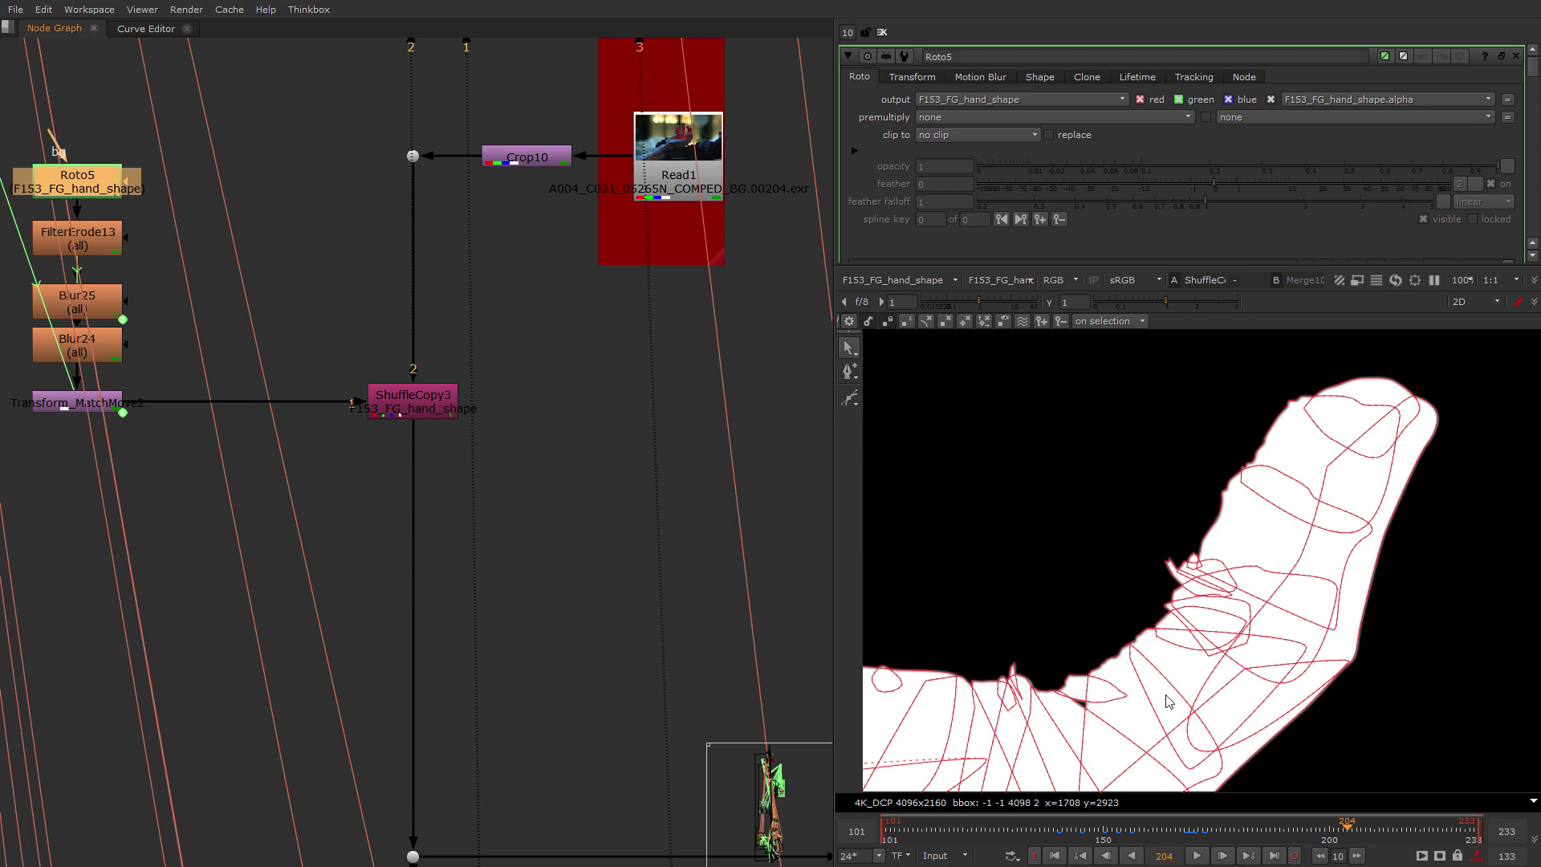
Add a second ShuffleCopy node below the roto branch, fed by Transform_MatchMove2 and the dot beside Crop10.
middle_click_drag(281, 526, 406, 605)
key("Tab")
type("SHU")
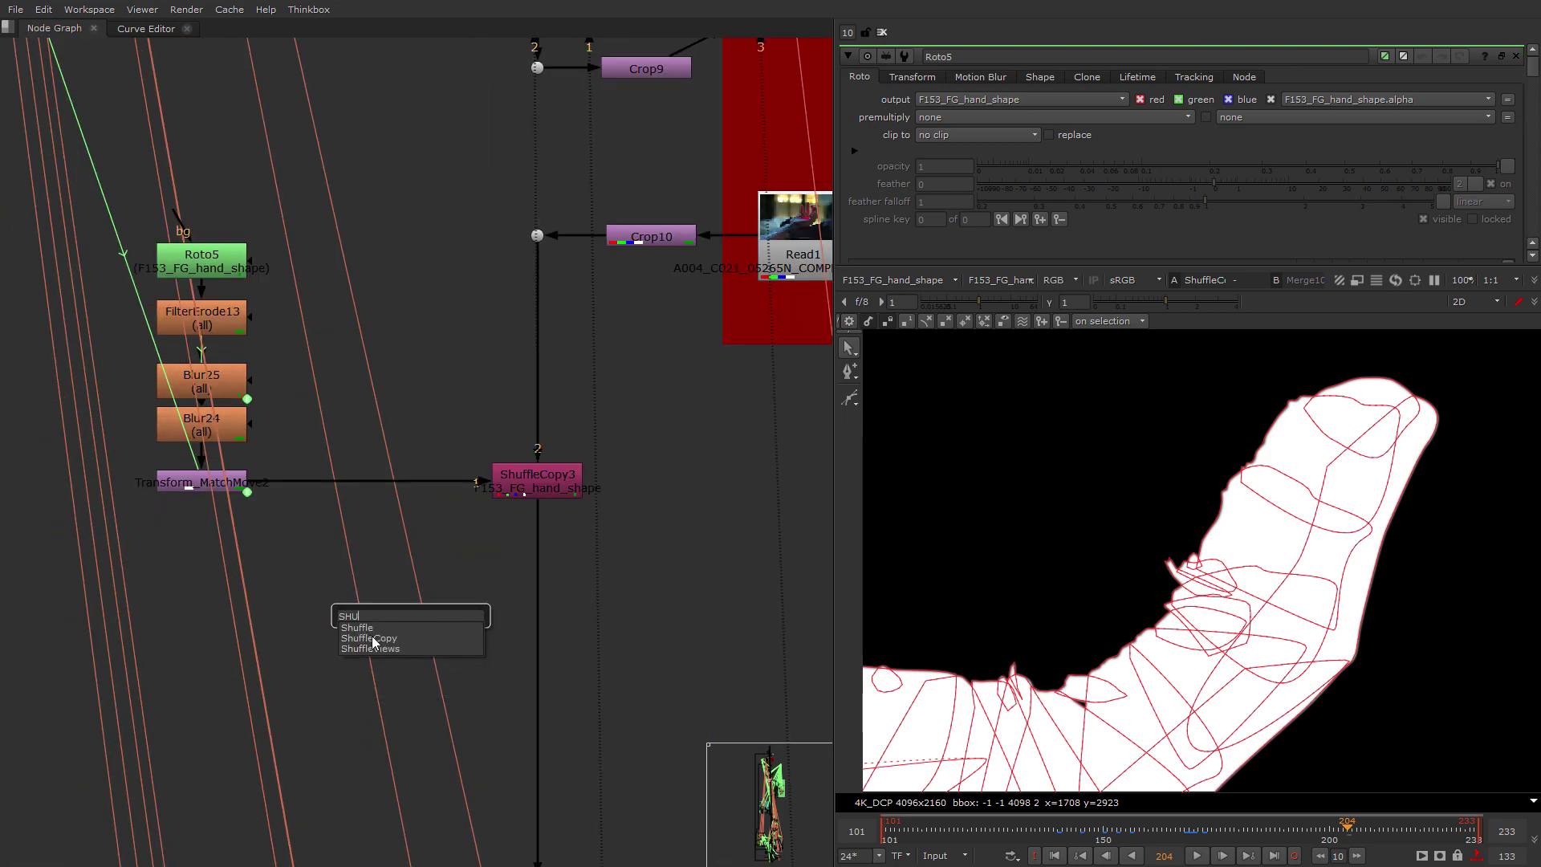
left_click(371, 638)
left_click_drag(174, 487, 176, 487)
left_click_drag(423, 587, 537, 235)
left_click_drag(426, 623, 398, 638)
scroll(1046, 612, "down", 1)
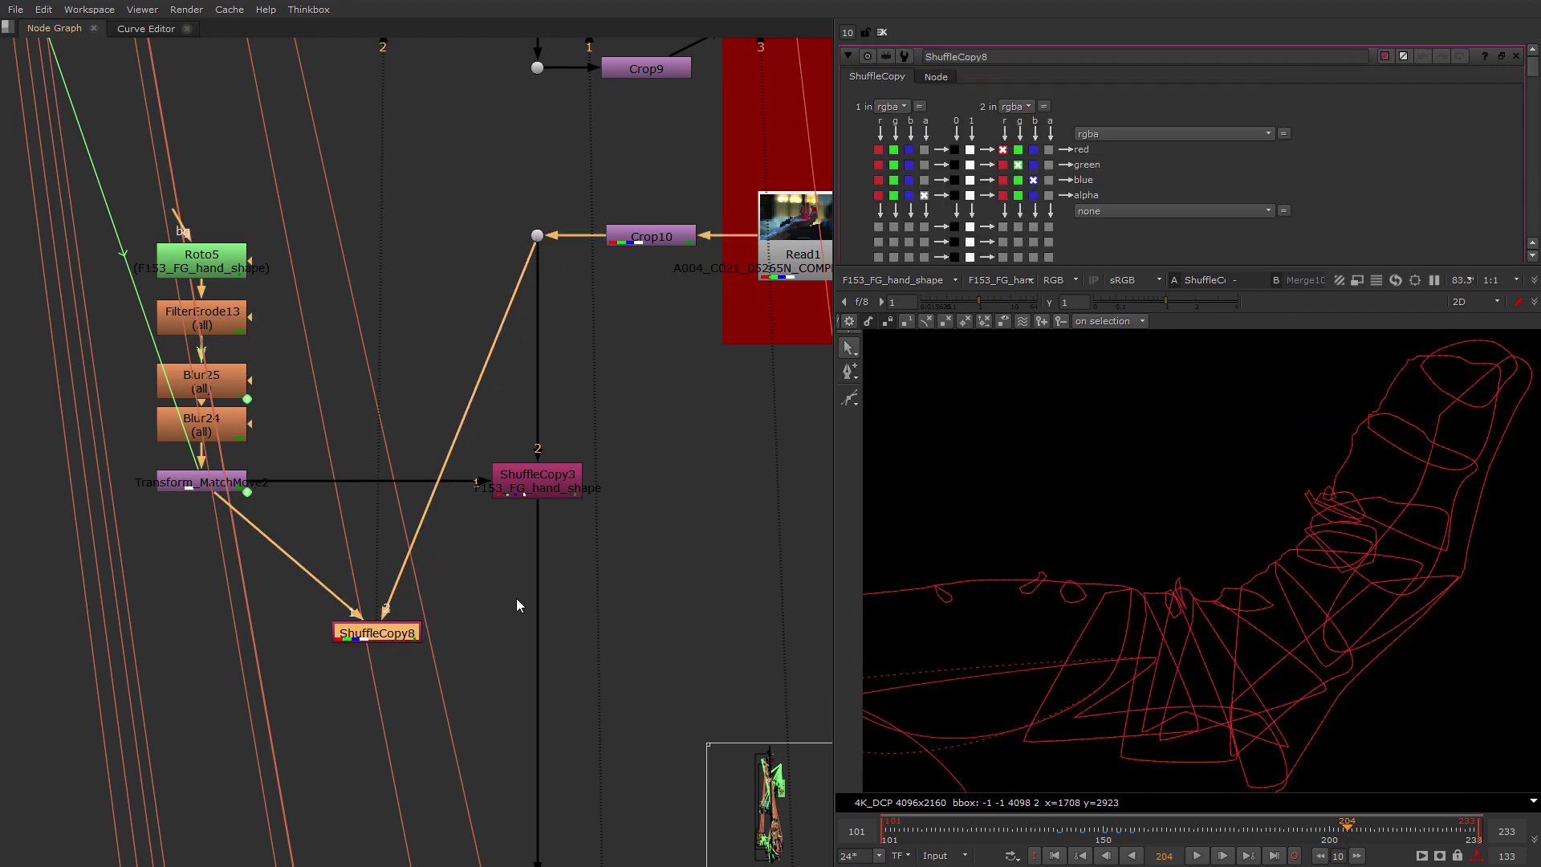
View the new ShuffleCopy node's rgba result, comparing its alpha with the colour image.
key("2")
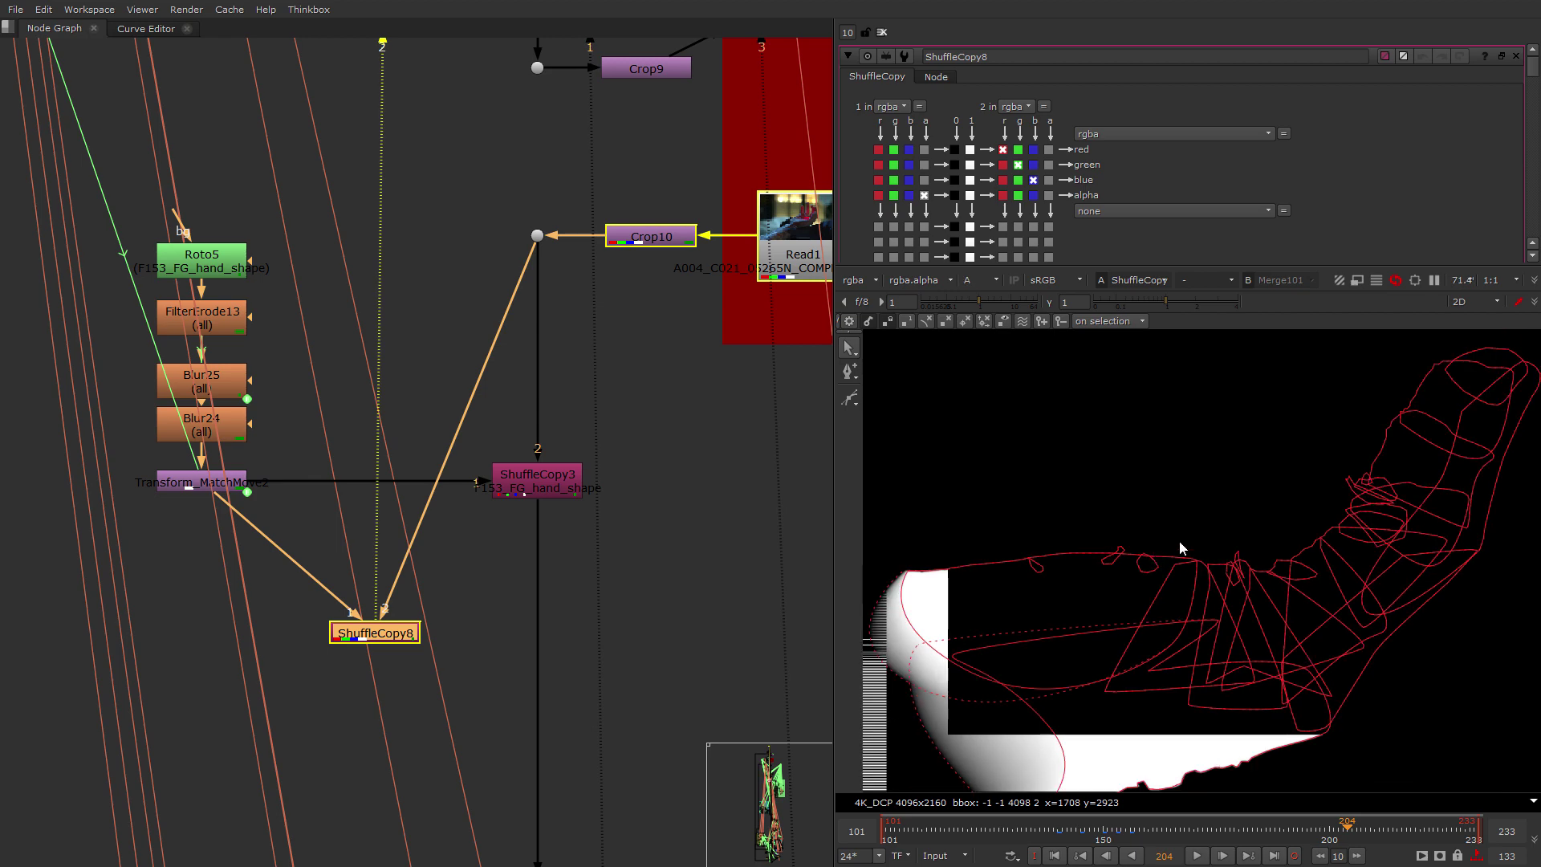
scroll(1182, 548, "down", 1)
key("a")
left_click_drag(359, 634, 345, 650)
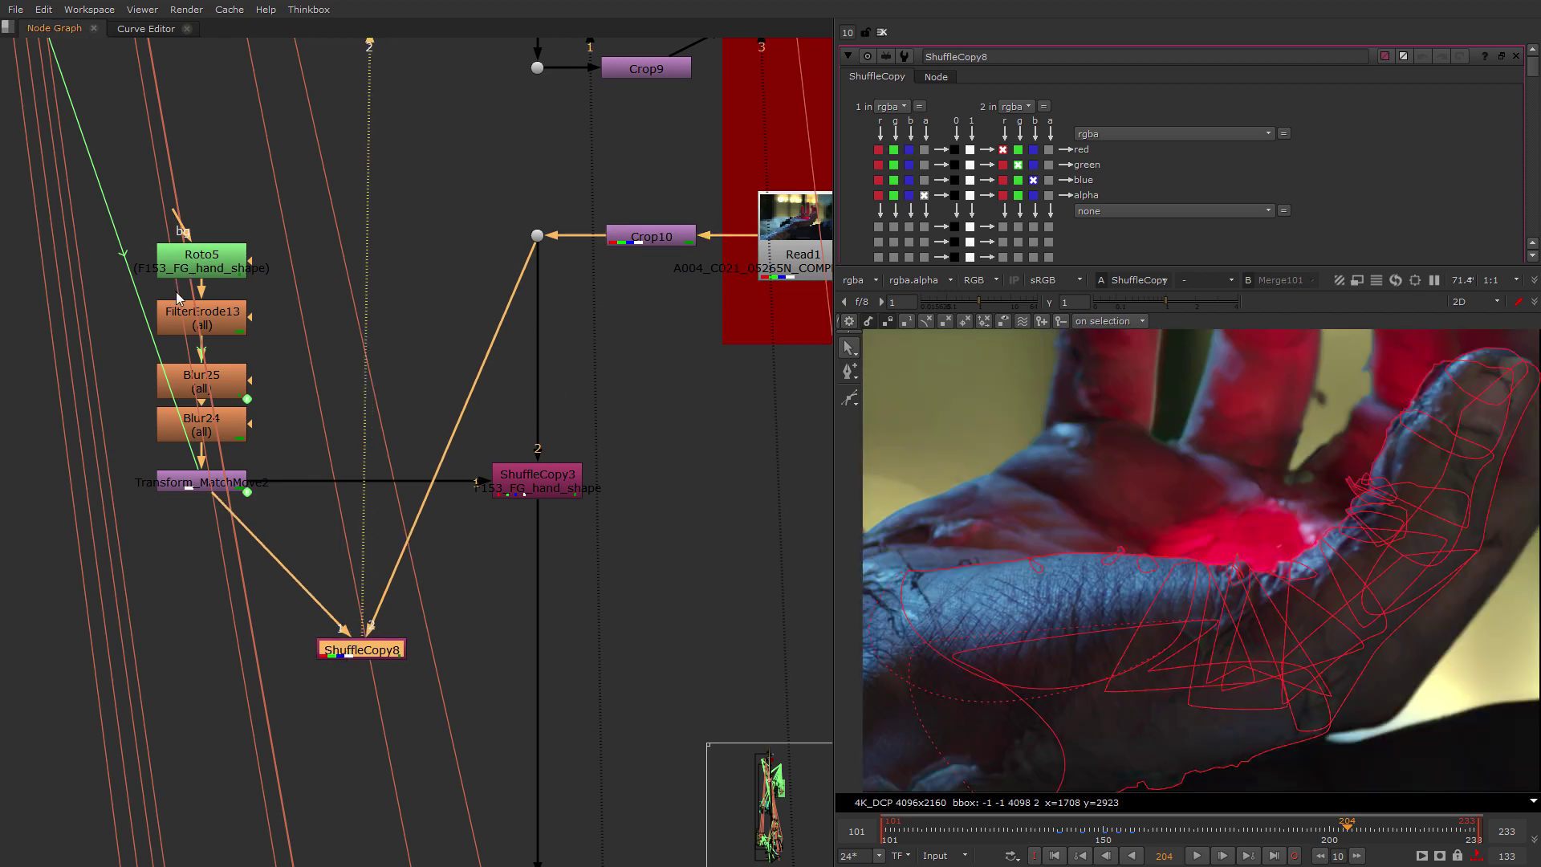
Compare the rgba alpha output of Transform_MatchMove2 and Roto5, and check Roto5's output channel settings.
left_click(210, 484)
key("2")
key("a")
scroll(1183, 588, "down", 3)
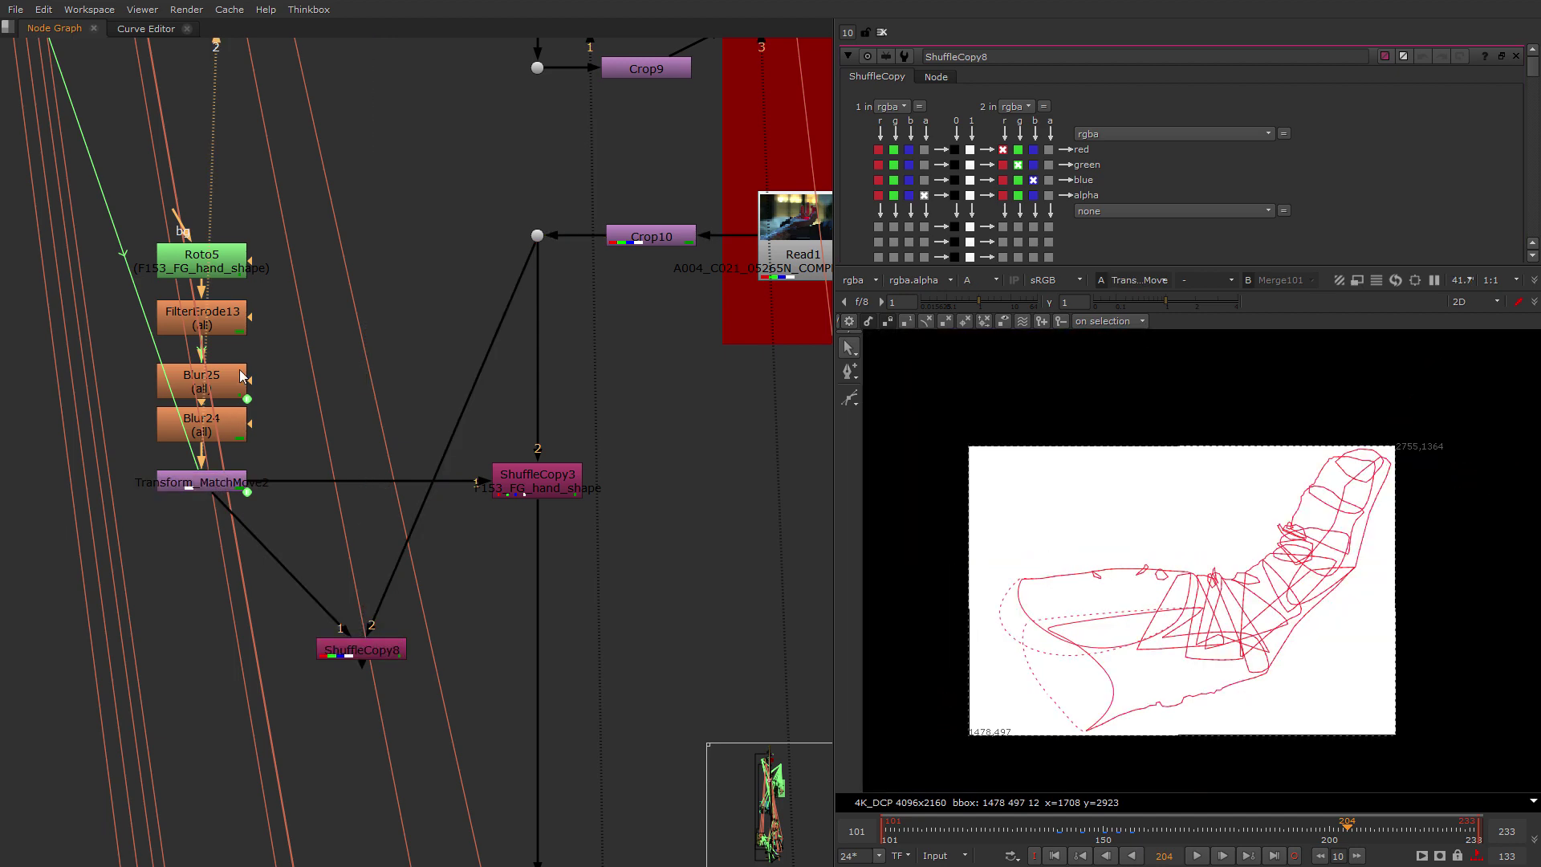
left_click(206, 259)
key("2")
scroll(207, 265, "up", 2)
double_click(179, 272)
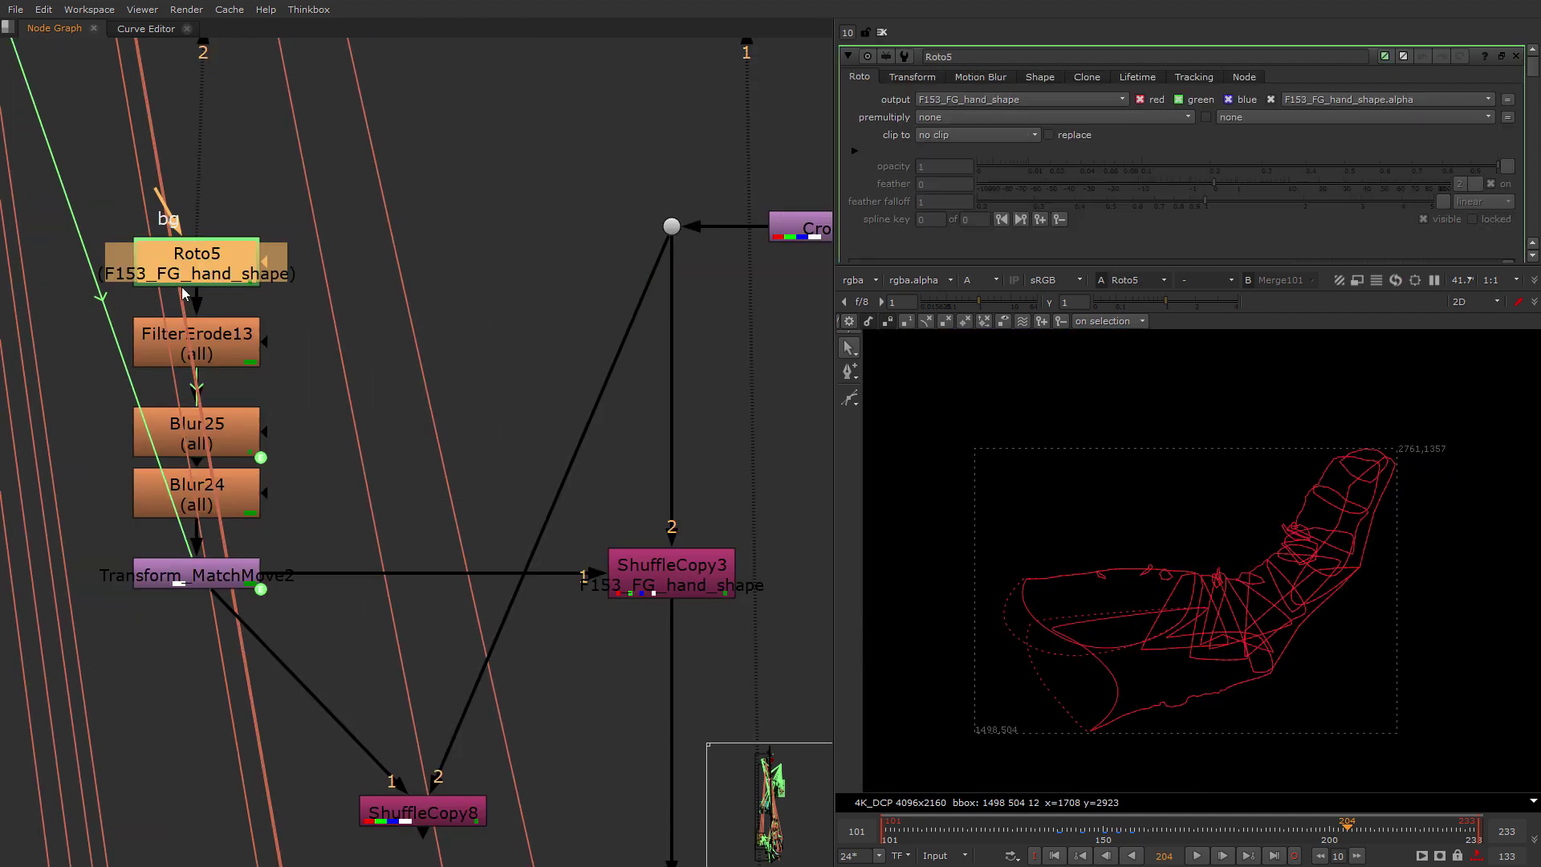
left_click(200, 579)
key("2")
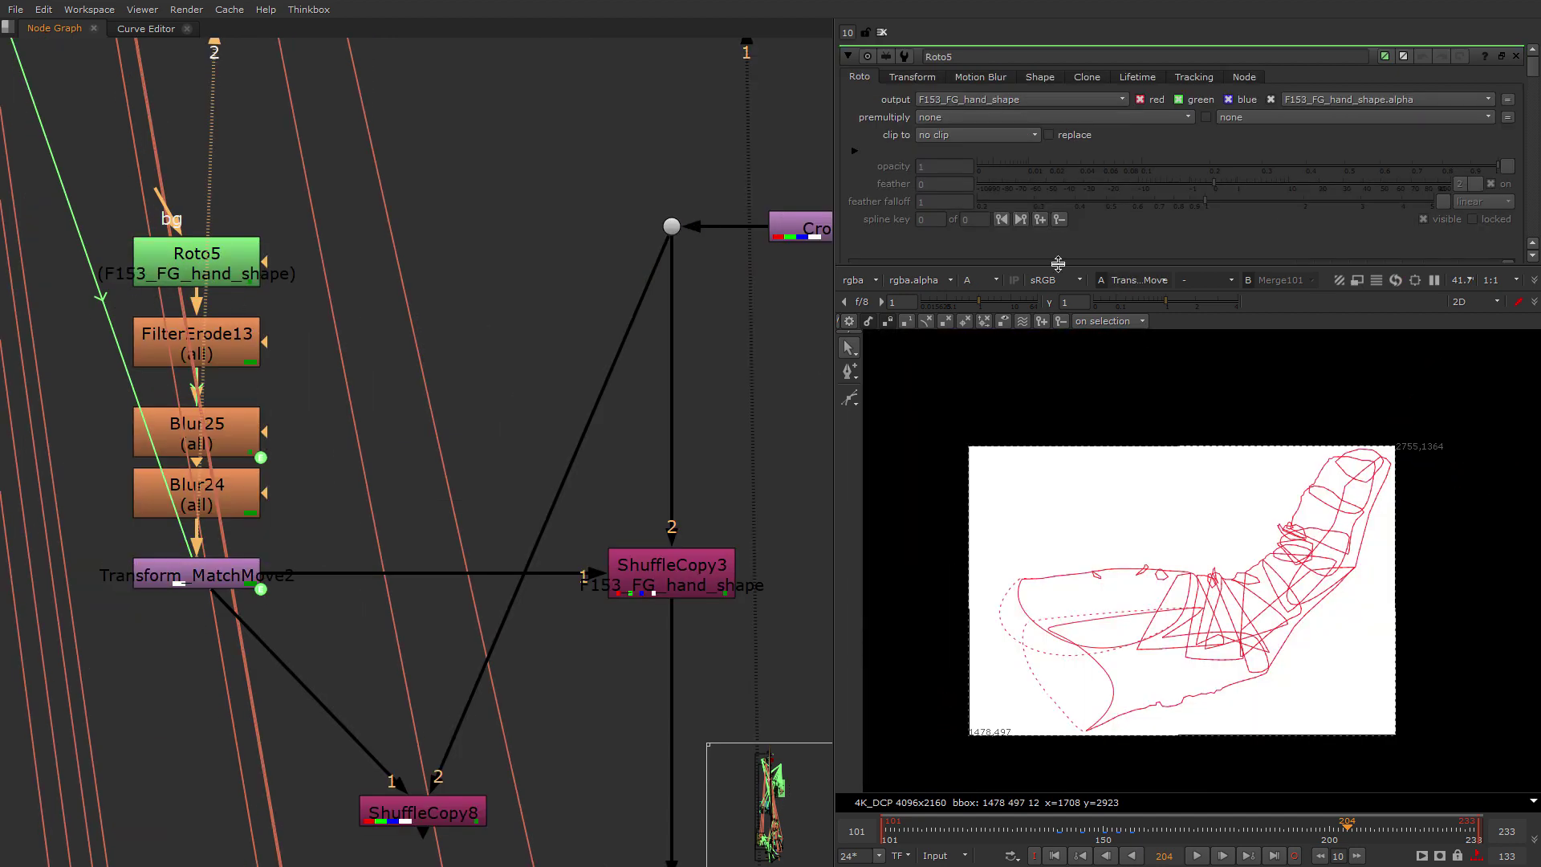
Display the F153_FG_hand_shape layer of Transform_MatchMove2 in the viewer.
left_click(862, 281)
left_click(898, 360)
scroll(1129, 661, "up", 2)
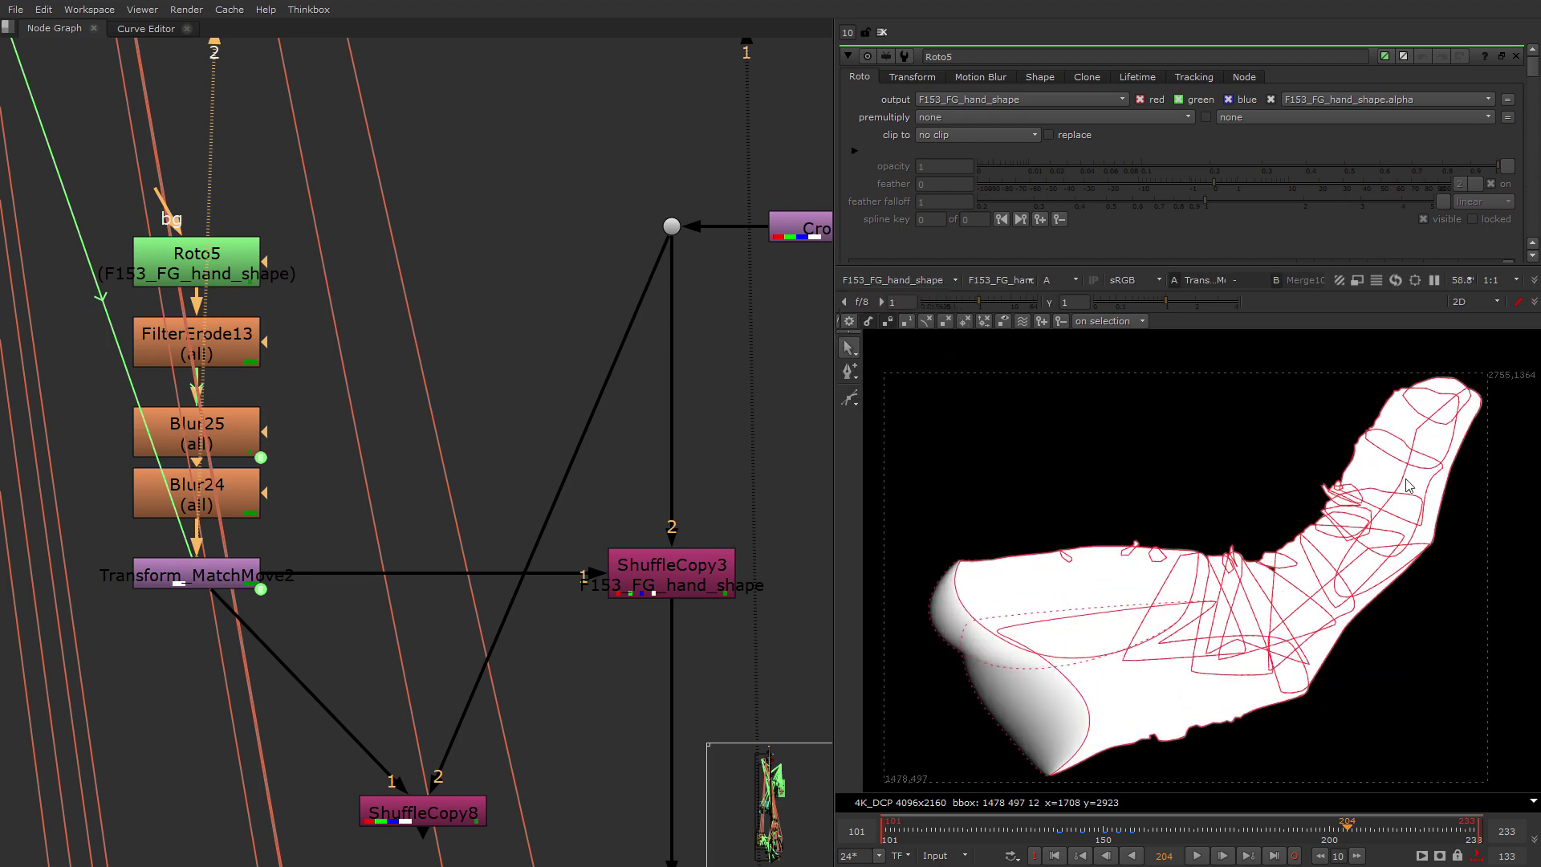
scroll(462, 281, "down", 2)
Replace the extra ShuffleCopy node with a Copy node fed by Transform_MatchMove2 and the dot beside Crop10, and view it.
left_click_drag(533, 613, 234, 724)
key("Delete")
key("Tab")
type("colpy")
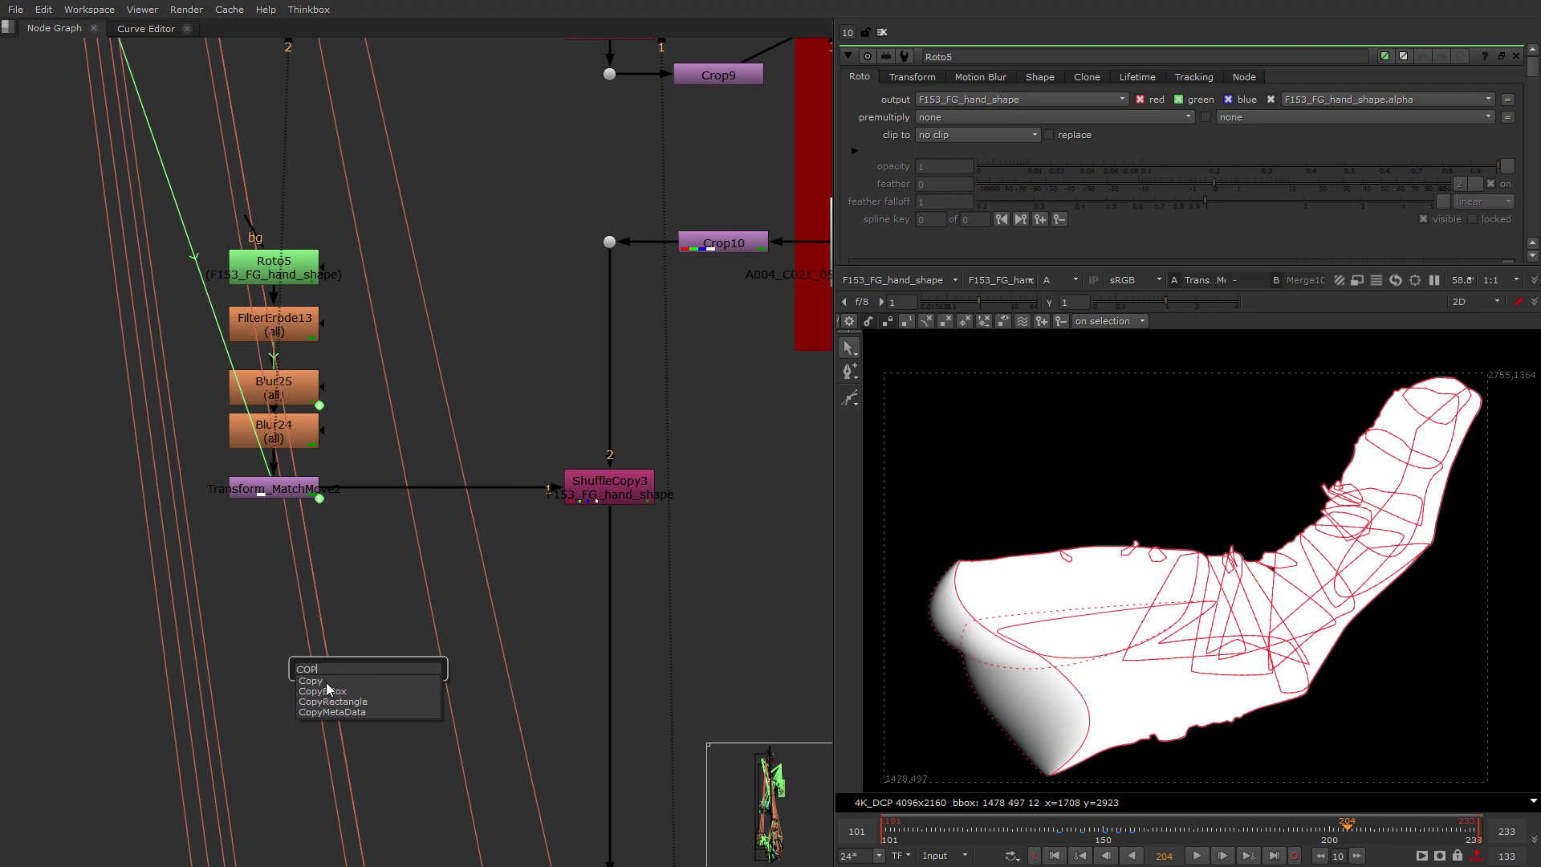
key("Return")
left_click_drag(364, 629, 609, 242)
key("1")
Limit Roto5's output to the alpha channel of F153_FG_hand_shape by disabling red, green and blue.
left_click(265, 270)
double_click(265, 271)
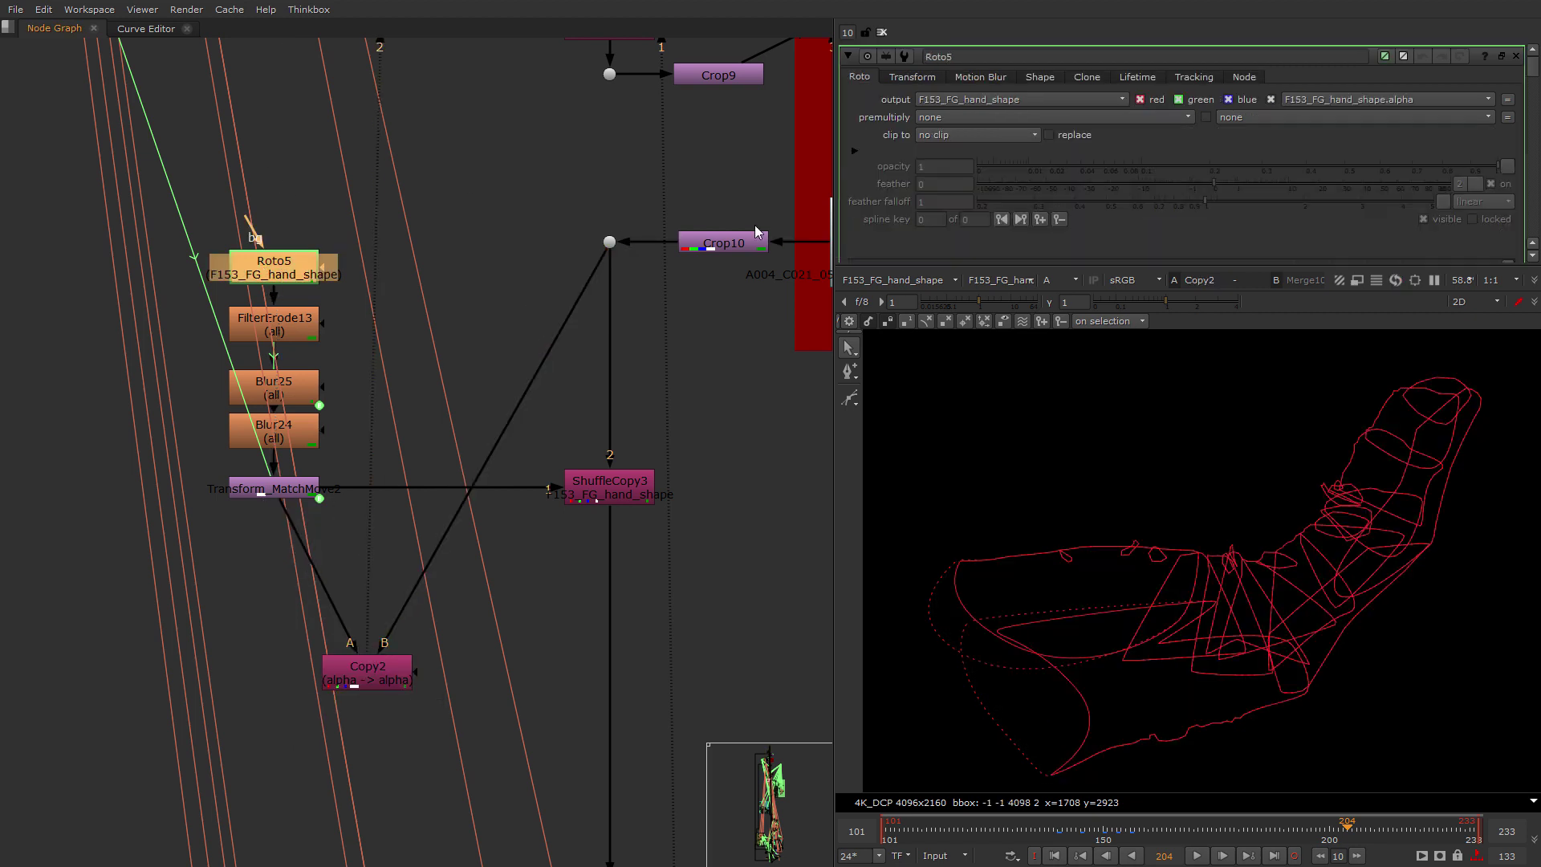
left_click(1151, 100)
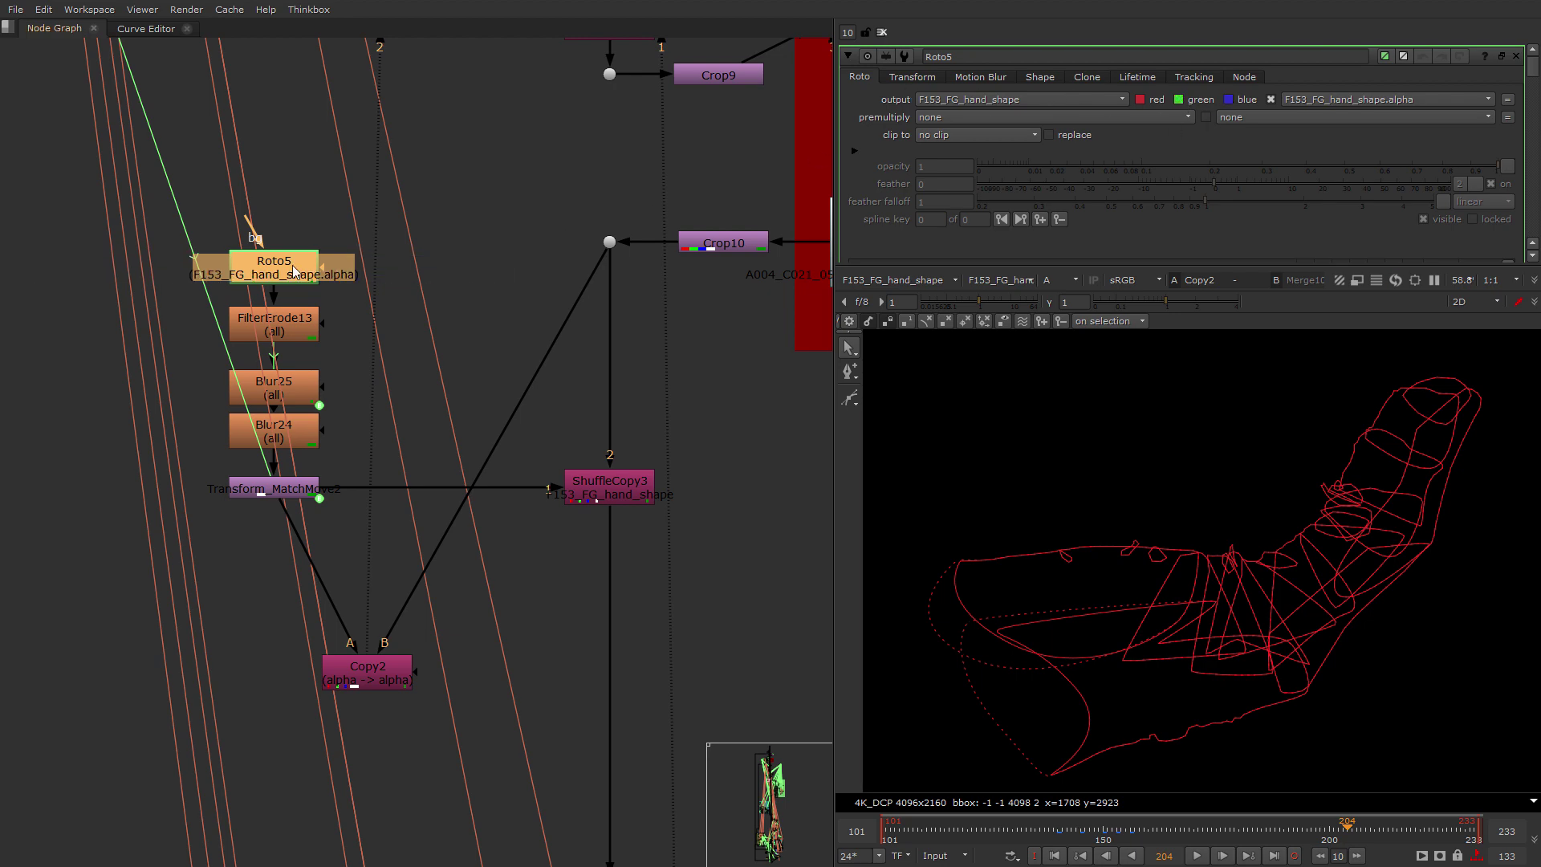
View Roto5 while toggling between its alpha and RGB channels, and set the viewer layer back to rgba.
key("2")
key("a")
key("a")
key("a")
key("a")
key("a")
key("a")
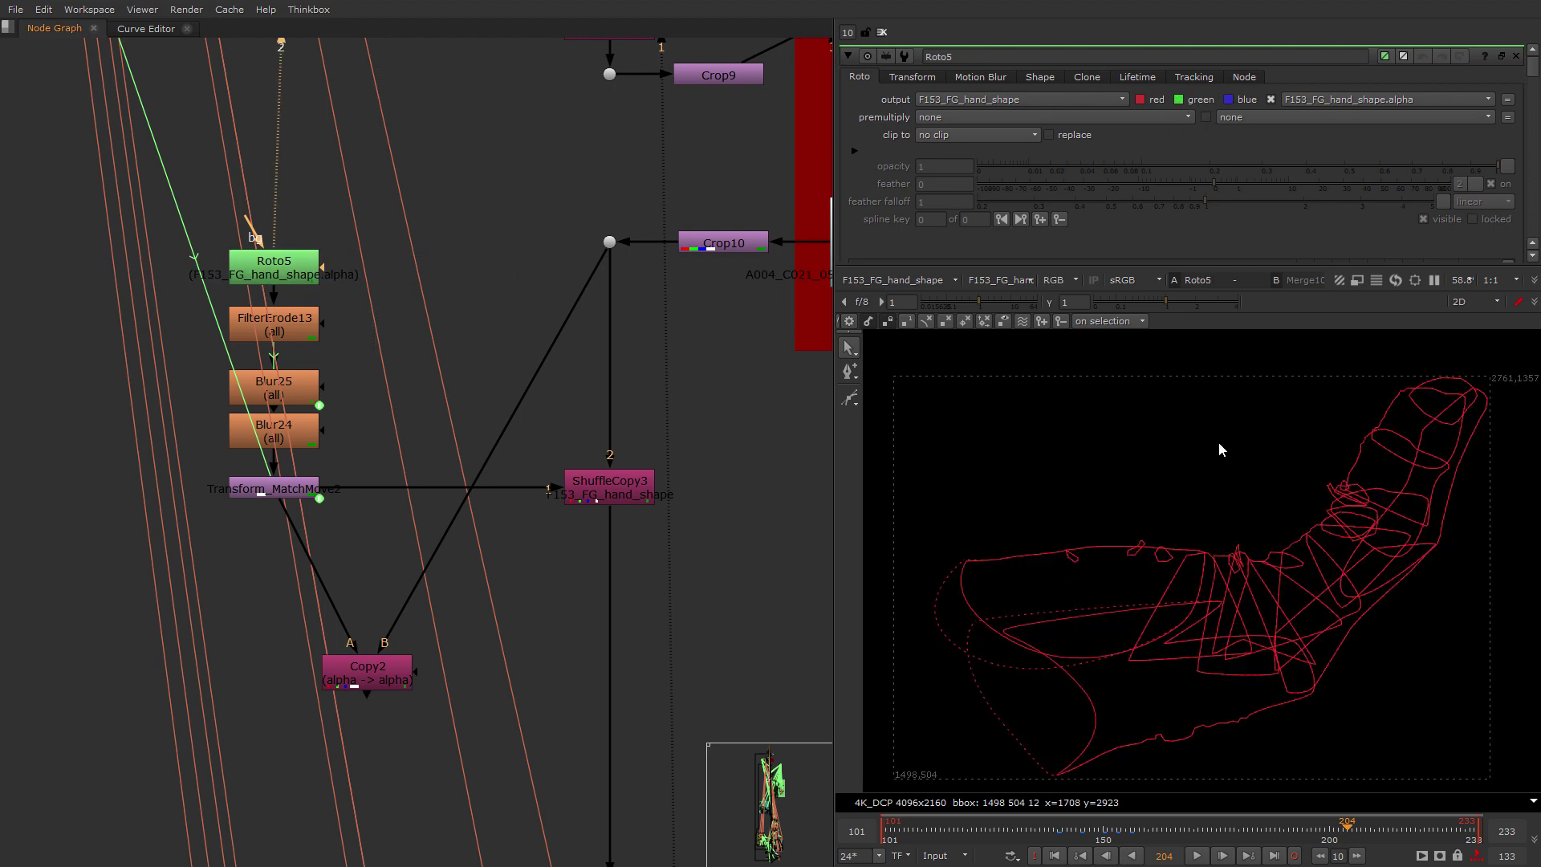
key("a")
key("a")
key("a")
left_click(926, 285)
left_click(888, 326)
View the Copy2 node and set its Layer Copy to F153_FG_hand_shape.
middle_click_drag(300, 727, 338, 623)
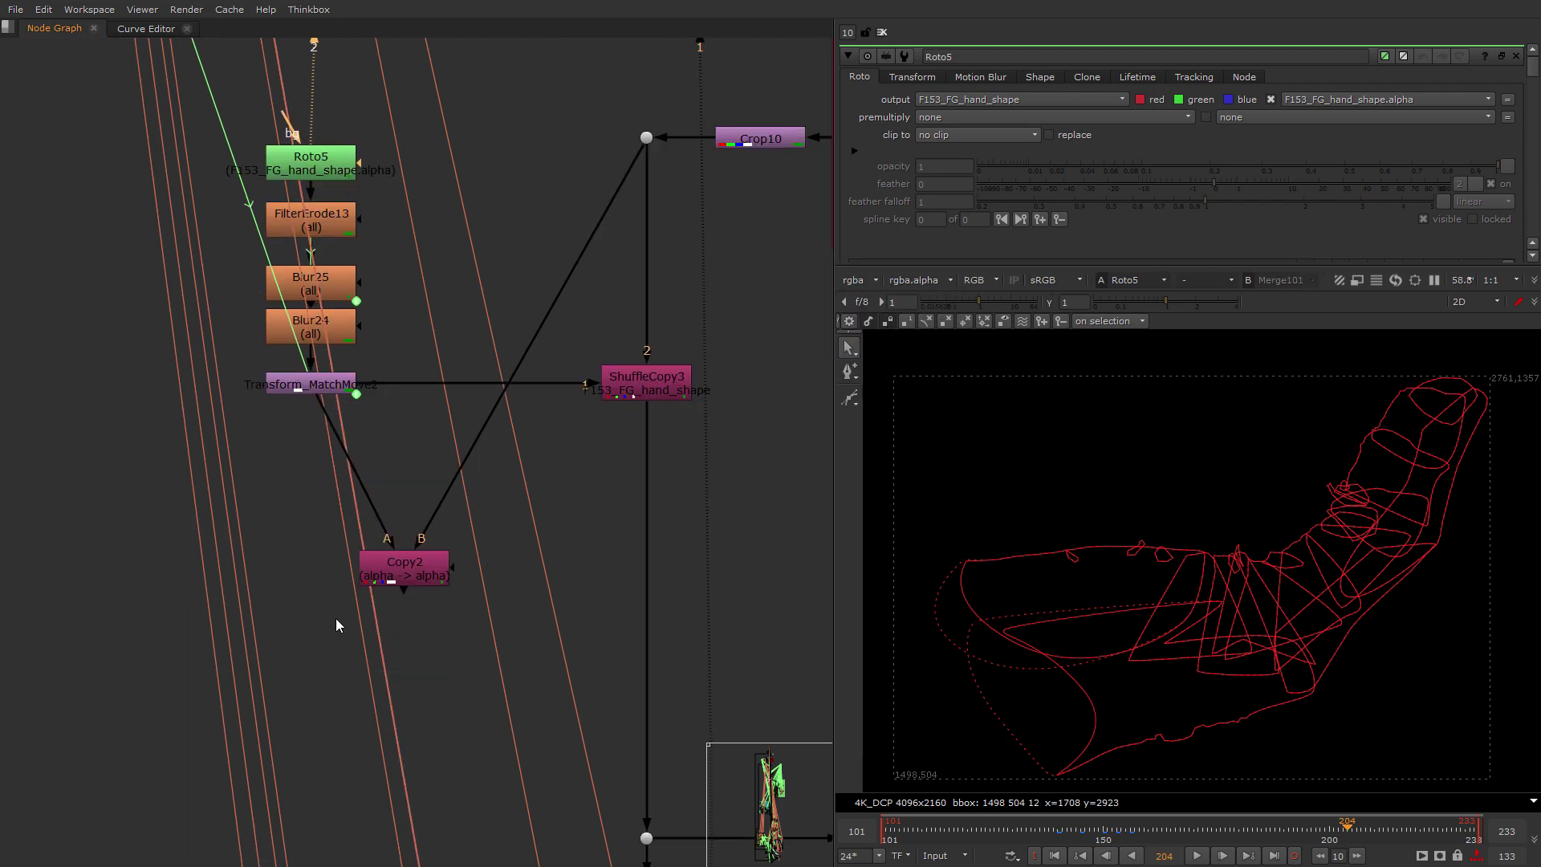
double_click(415, 577)
key("2")
left_click(946, 171)
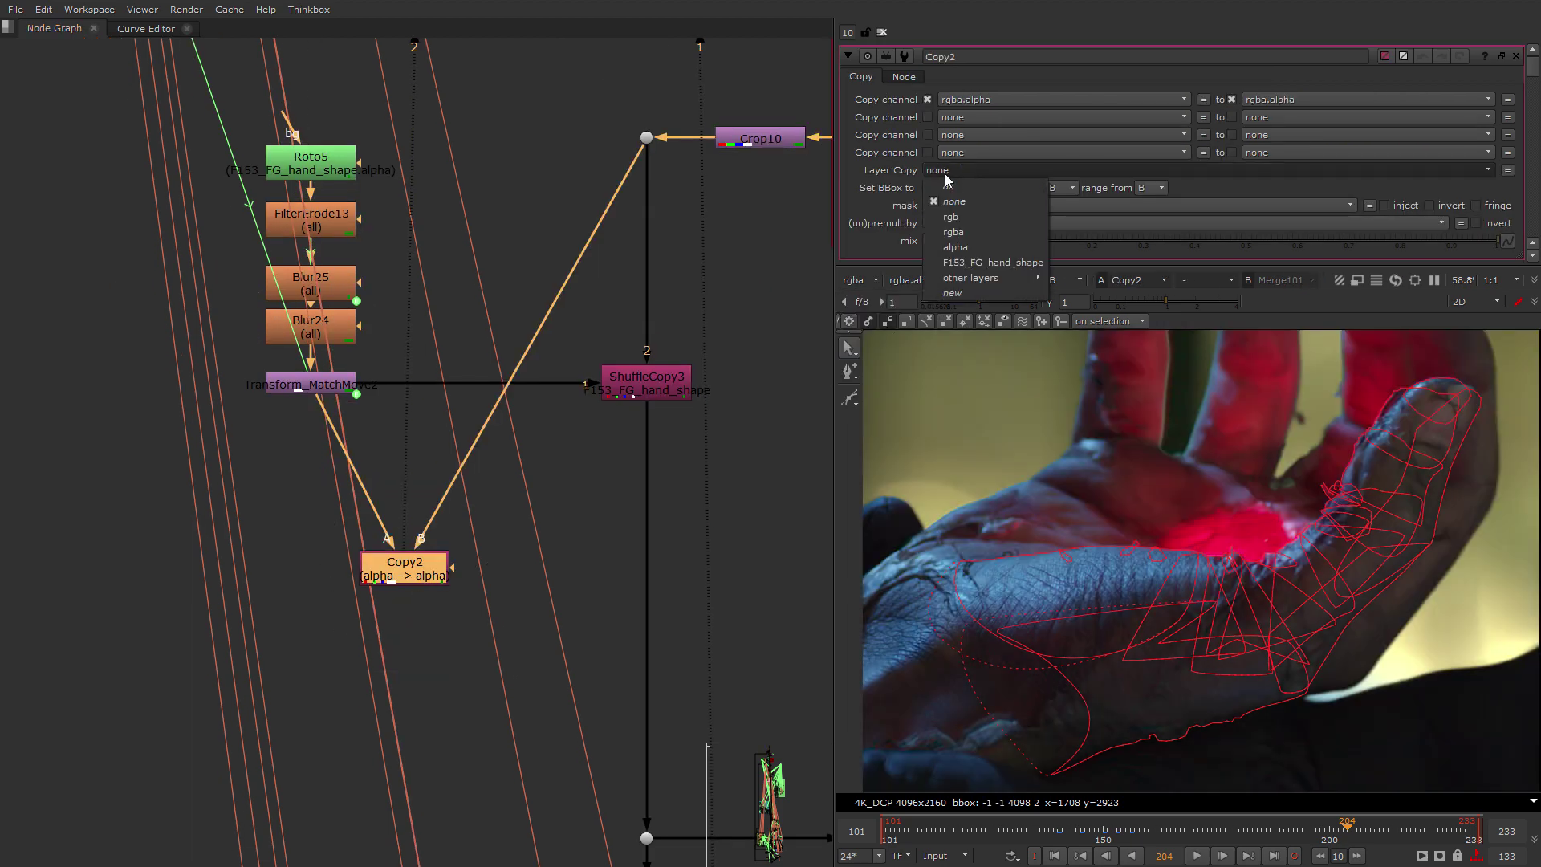
left_click(986, 249)
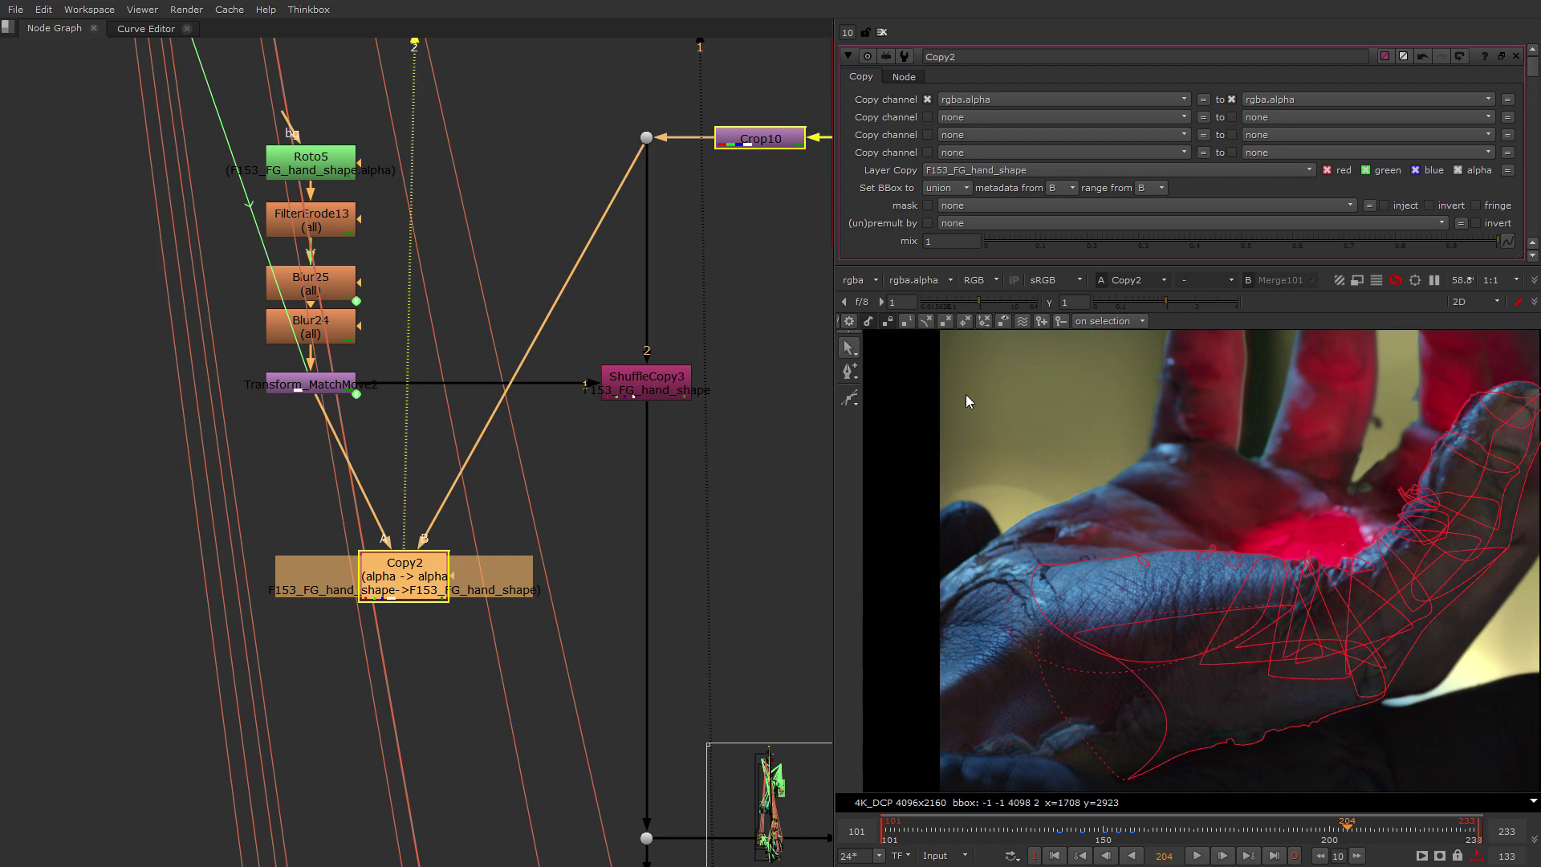
Display Copy2's F153_FG_hand_shape layer and toggle between its RGB and alpha channels.
left_click(857, 280)
left_click(901, 374)
key("a")
key("a")
key("a")
key("a")
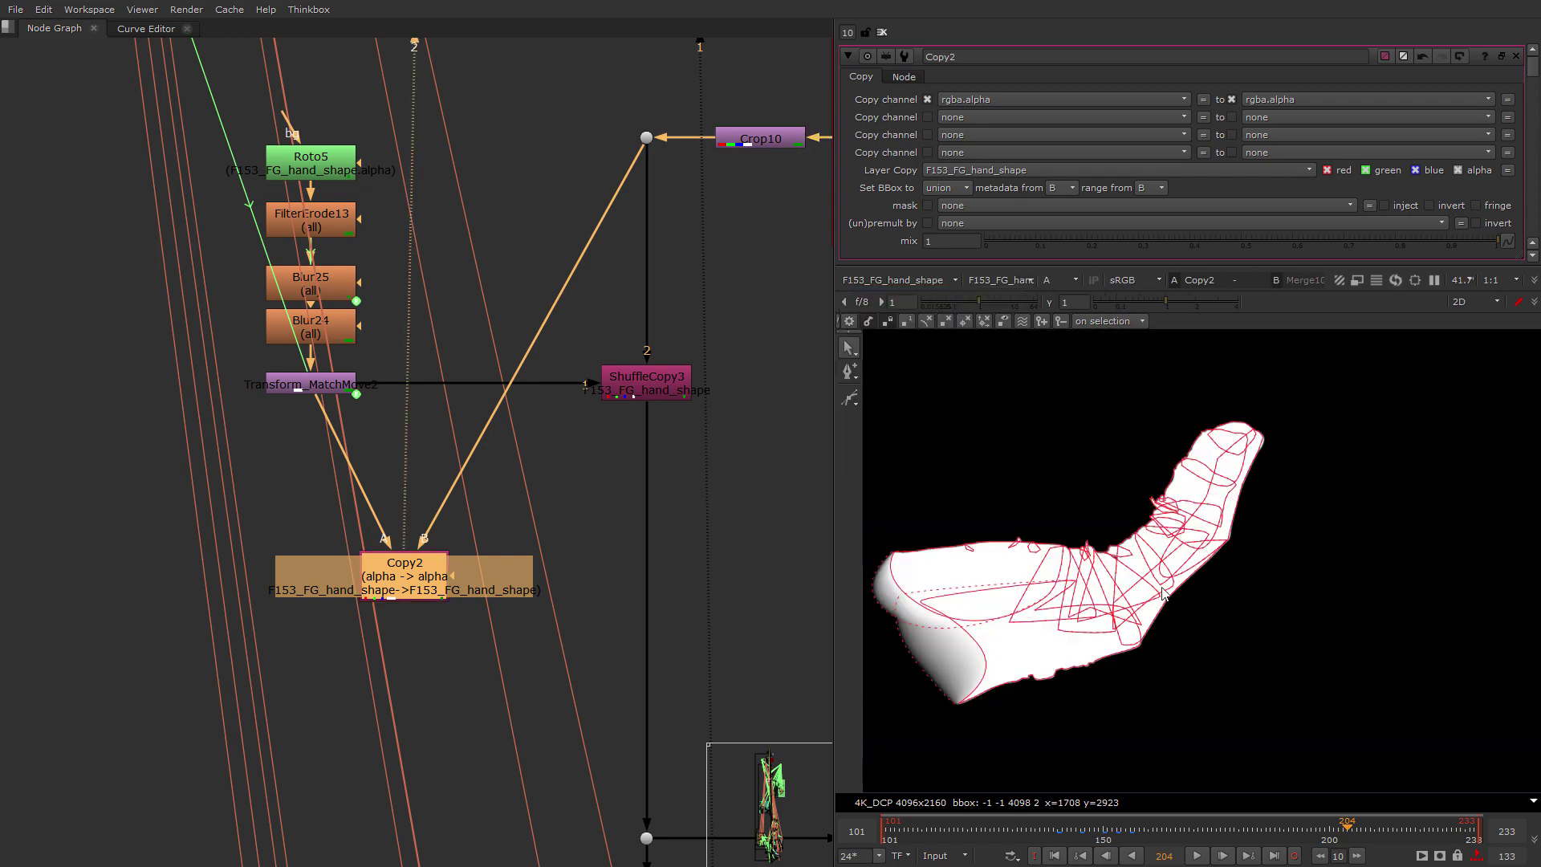
key("a")
Survey the main column around the Copy2 branch, from the old tattoo backdrop down to the green UNDERSKIN and teal backdrops.
scroll(606, 483, "down", 10)
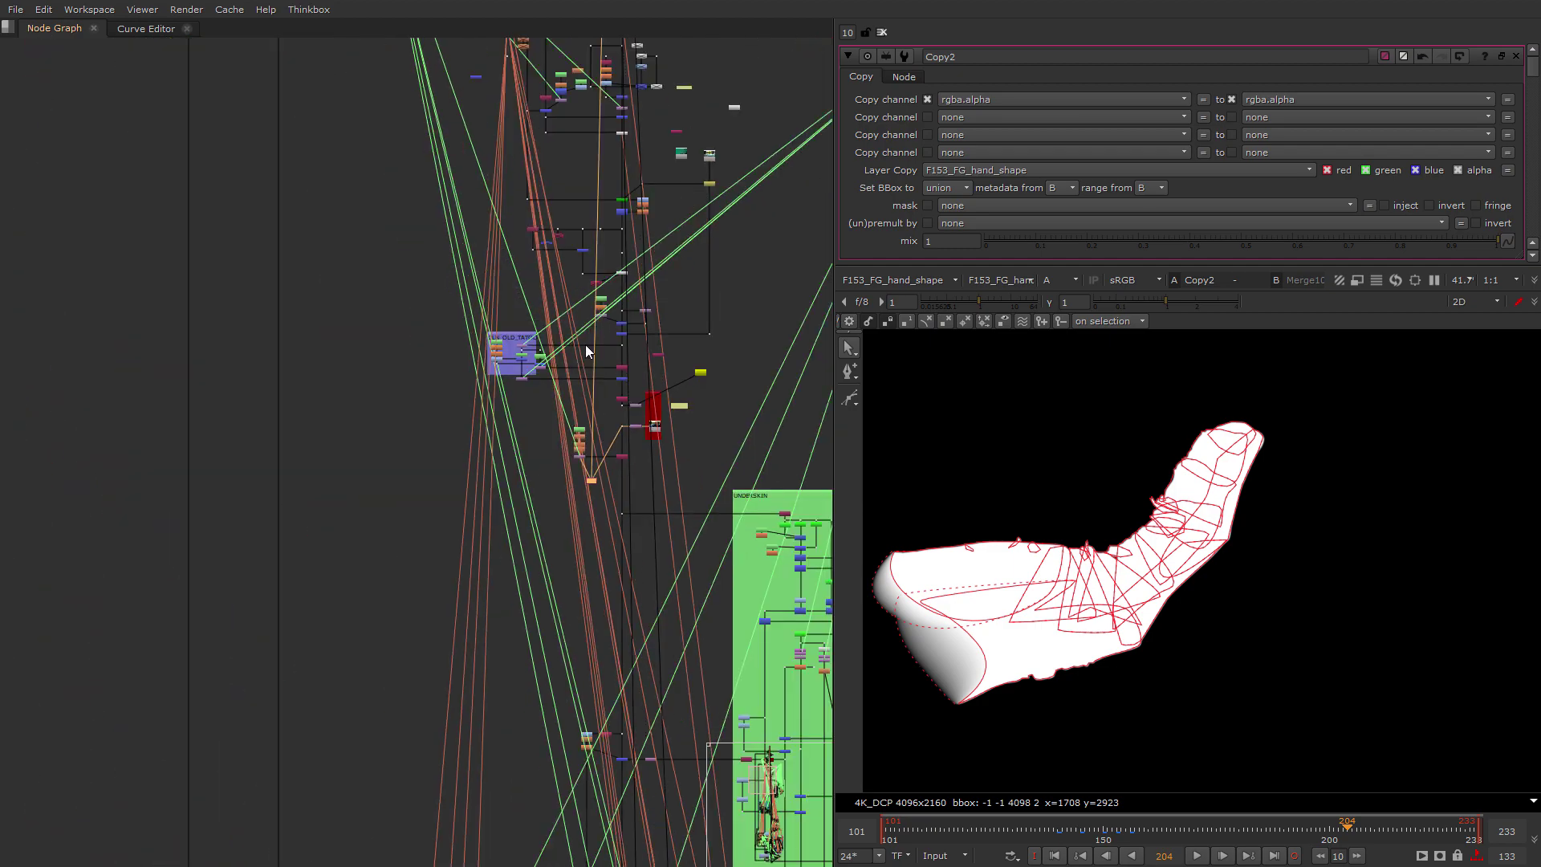
scroll(605, 679, "down", 3)
middle_click_drag(592, 718, 576, 770)
right_click(576, 771)
key("Escape")
scroll(610, 469, "up", 8)
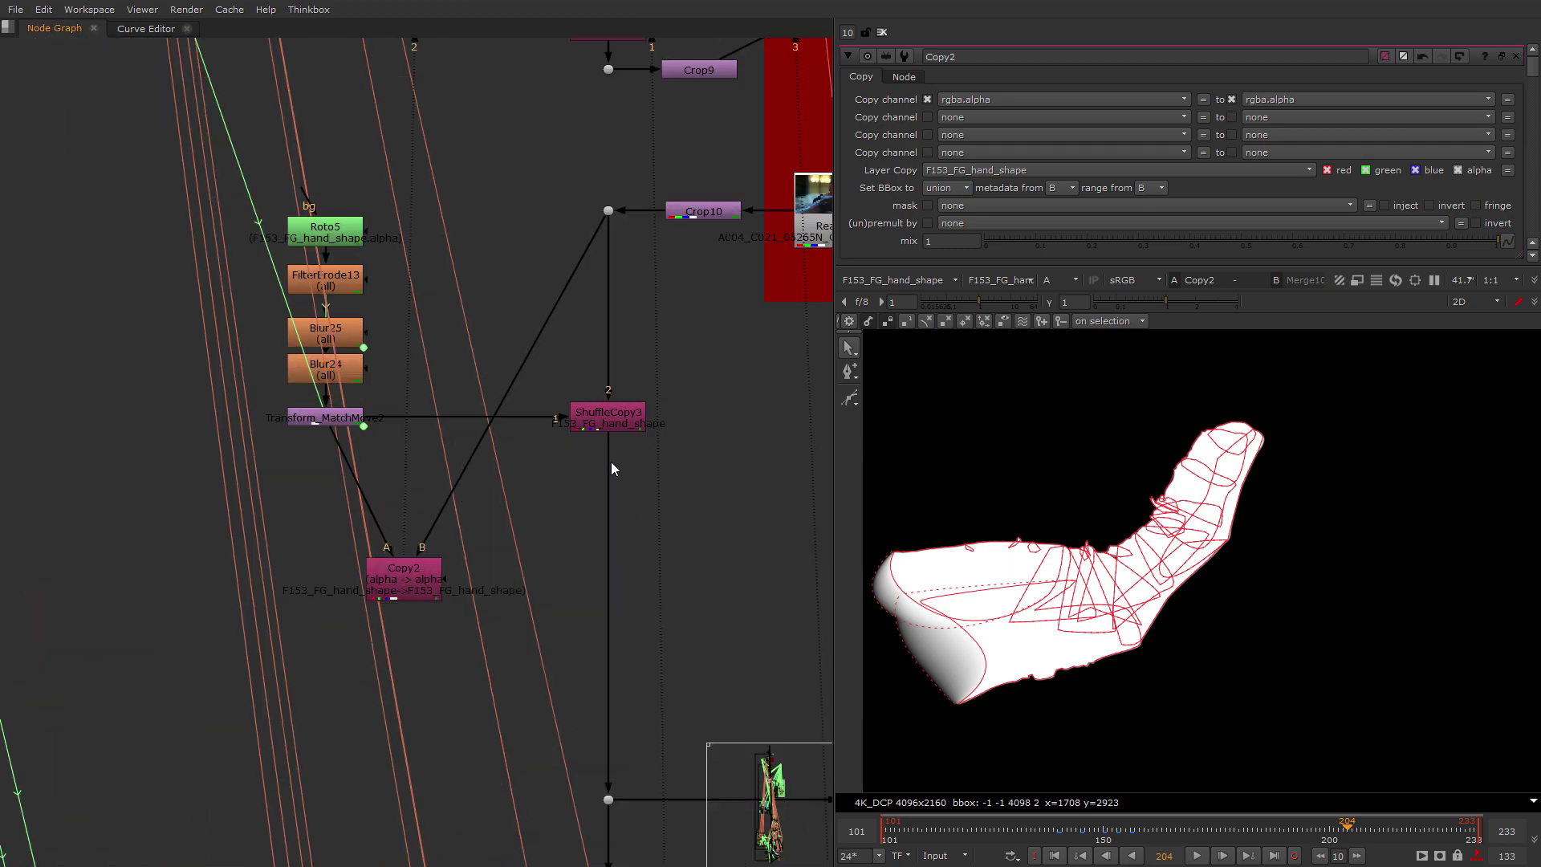
scroll(645, 500, "down", 5)
middle_click_drag(658, 682, 569, 309)
scroll(559, 491, "down", 5)
middle_click_drag(551, 420, 553, 160)
scroll(530, 313, "up", 5)
scroll(612, 700, "down", 6)
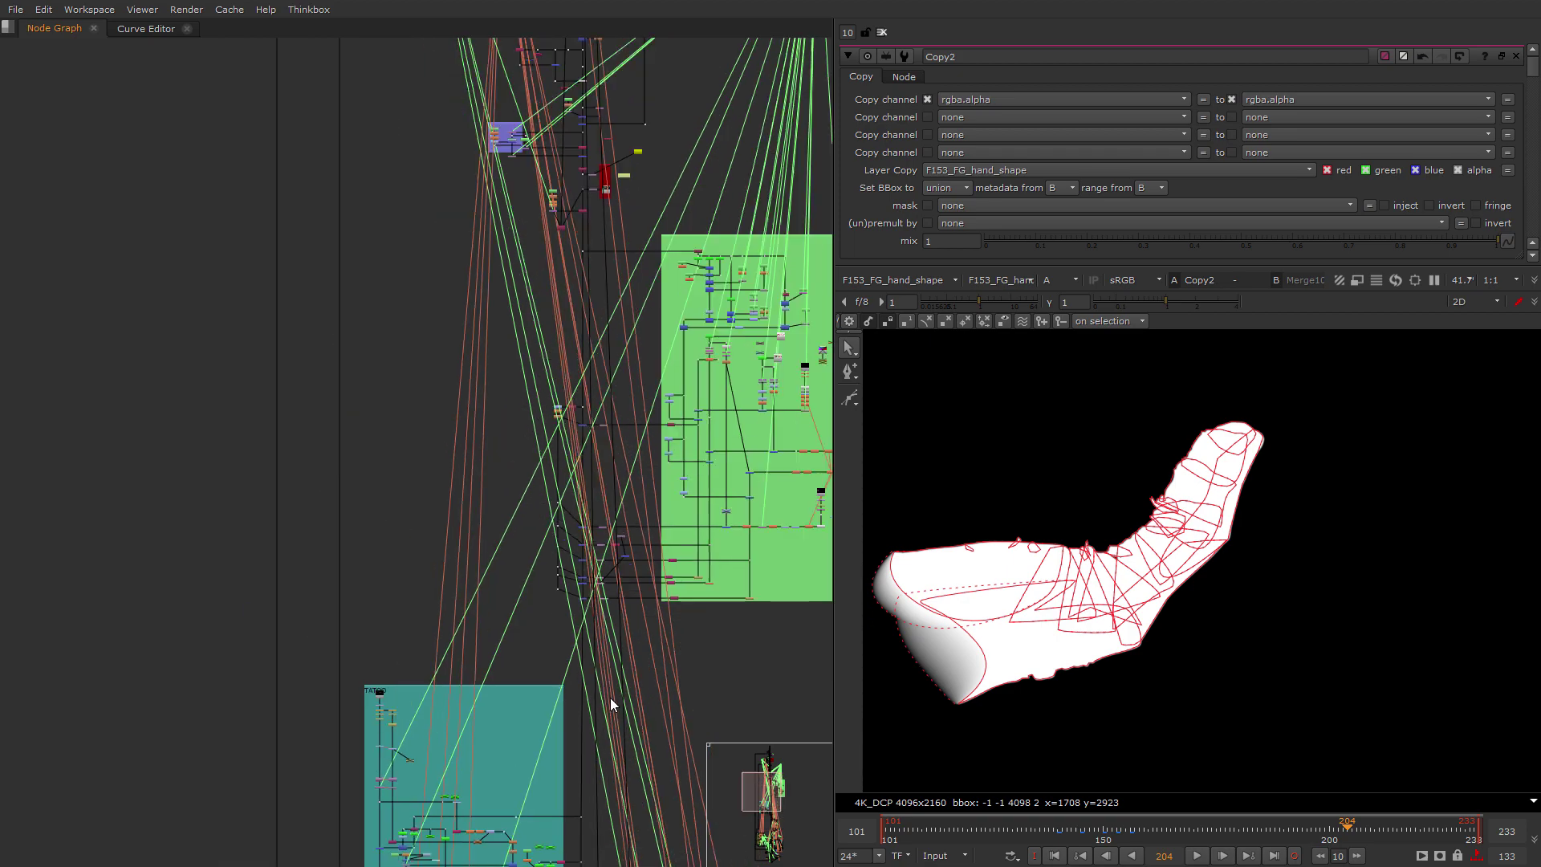
middle_click_drag(616, 706, 554, 260)
scroll(588, 454, "up", 10)
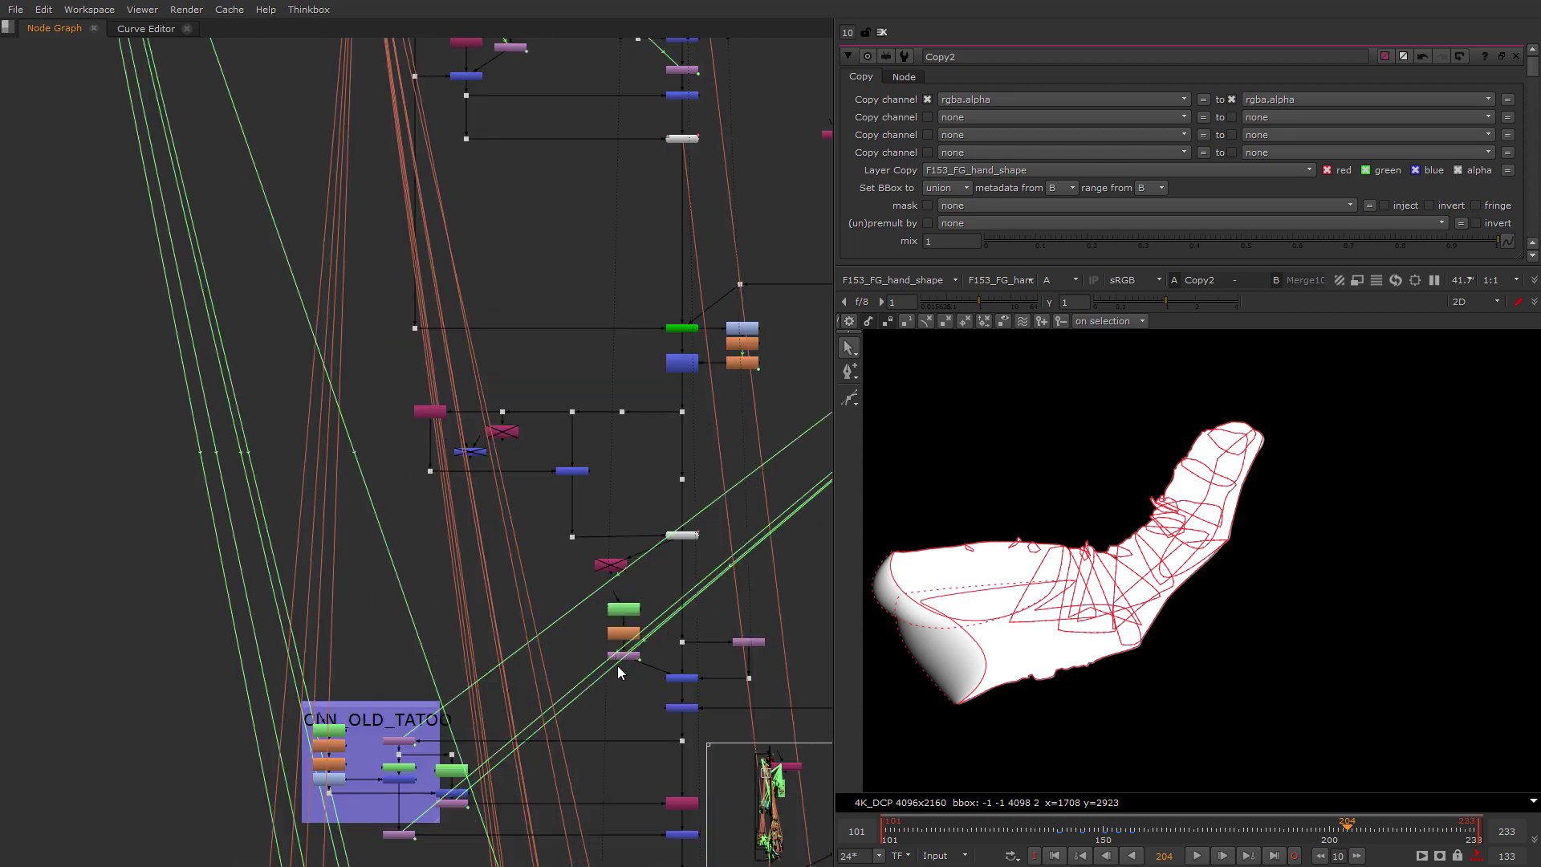
scroll(508, 720, "down", 6)
scroll(507, 311, "up", 2)
middle_click_drag(507, 311, 507, 530)
scroll(536, 649, "down", 3)
middle_click_drag(536, 649, 554, 249)
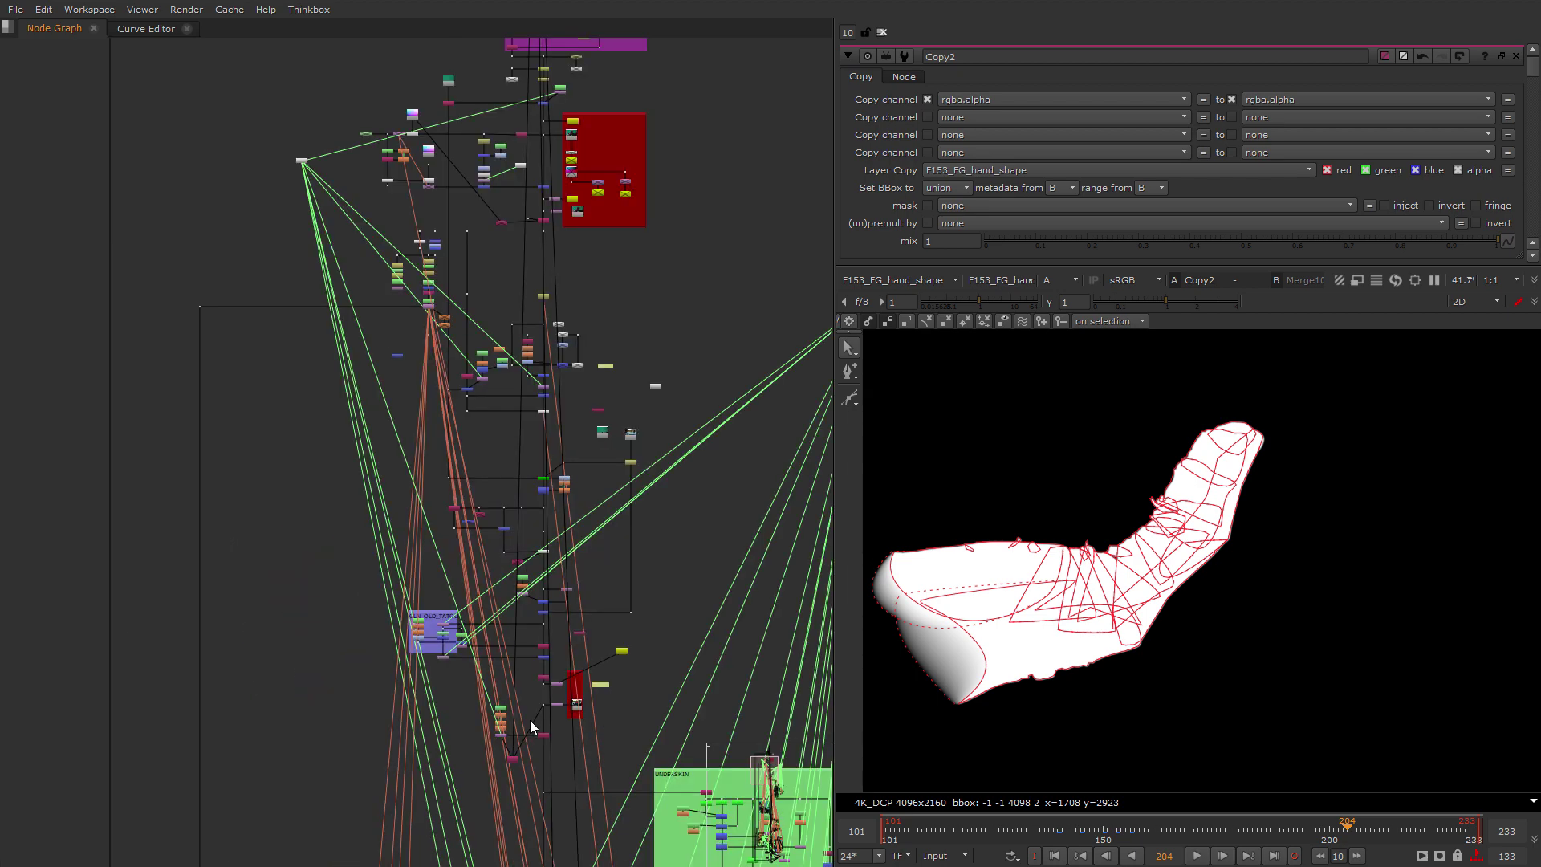
Label the Copy2 node RIGHT_OPTIMIZED_WAY.
scroll(530, 720, "up", 4)
middle_click_drag(529, 720, 531, 533)
scroll(528, 561, "up", 4)
left_click(903, 76)
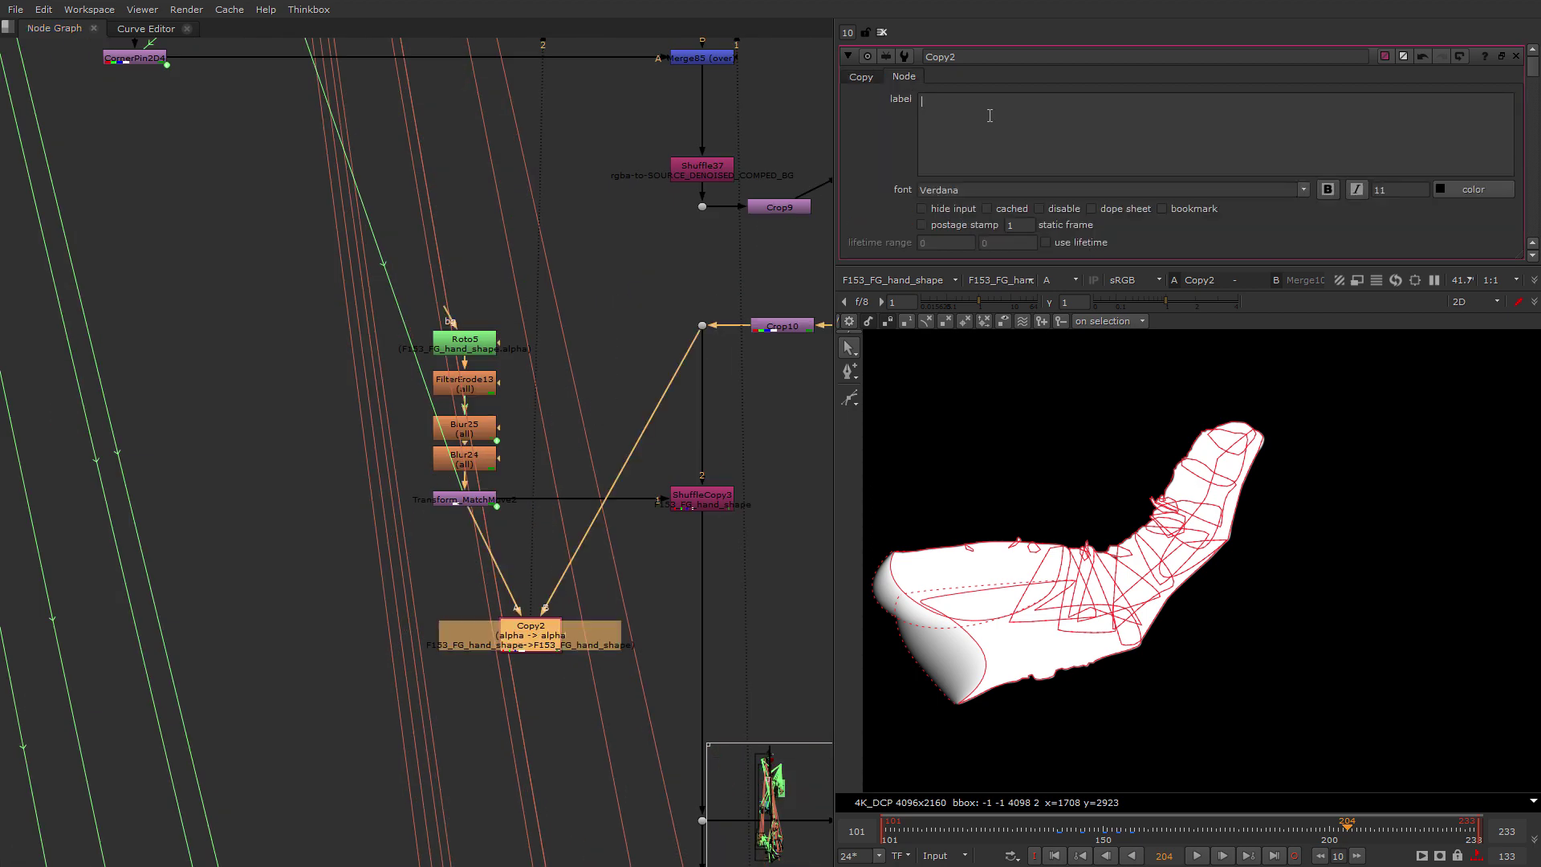
left_click(989, 116)
type("RIGHT_")
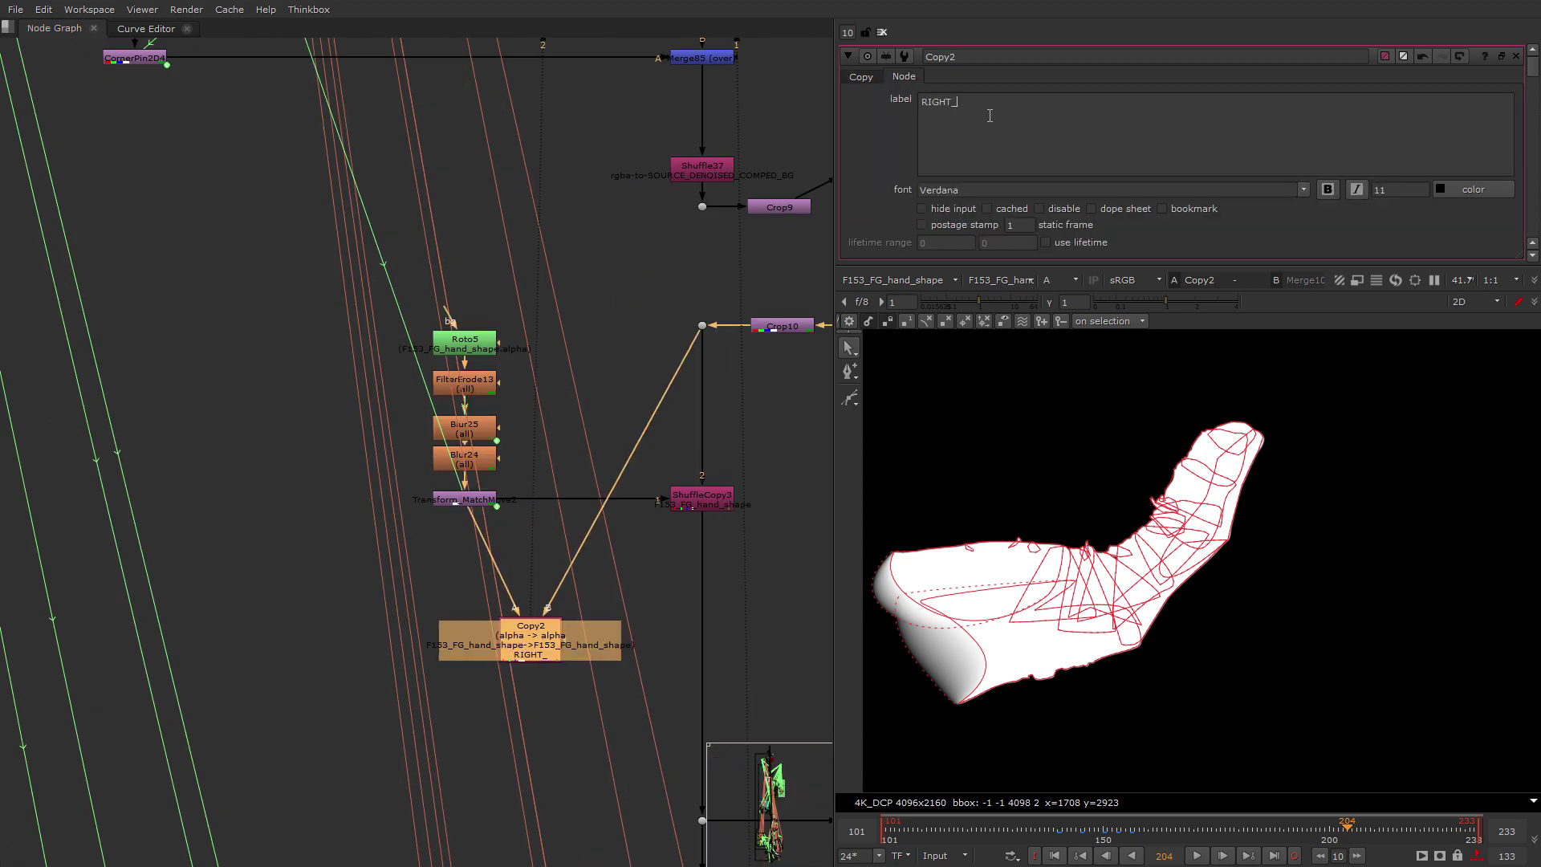
left_click(594, 594)
Reposition Copy2 slightly below Transform_MatchMove and nudge ShuffleCopy3 so the two merging methods can be compared.
scroll(544, 660, "up", 2)
middle_click_drag(543, 660, 338, 630)
mouse_move(358, 625)
left_mouse_down()
mouse_move(405, 604)
mouse_move(380, 609)
left_mouse_up()
left_click_drag(605, 407, 602, 415)
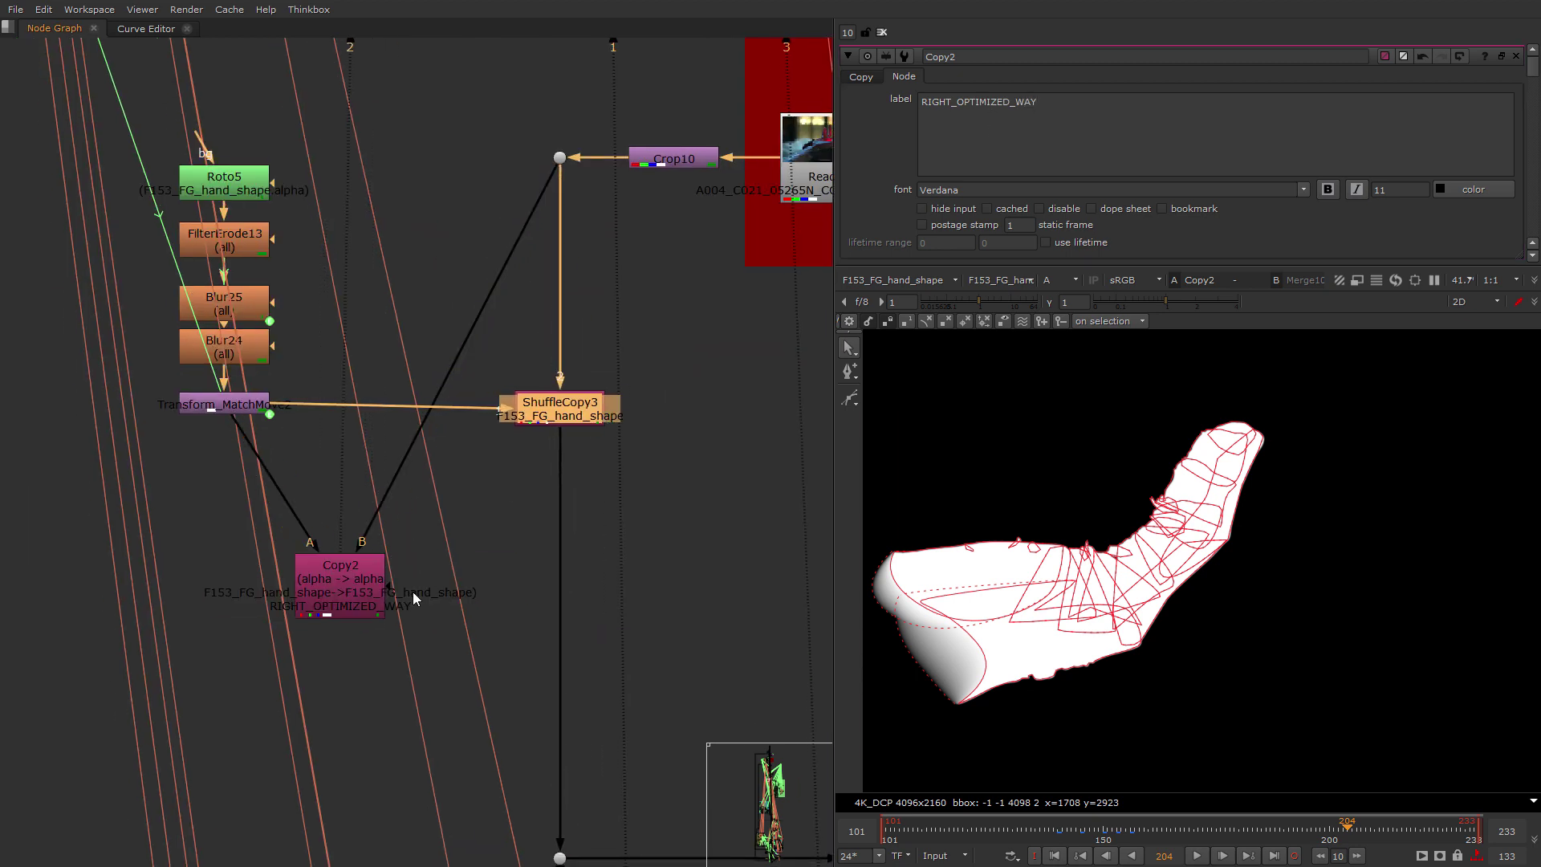
left_click_drag(366, 564, 386, 551)
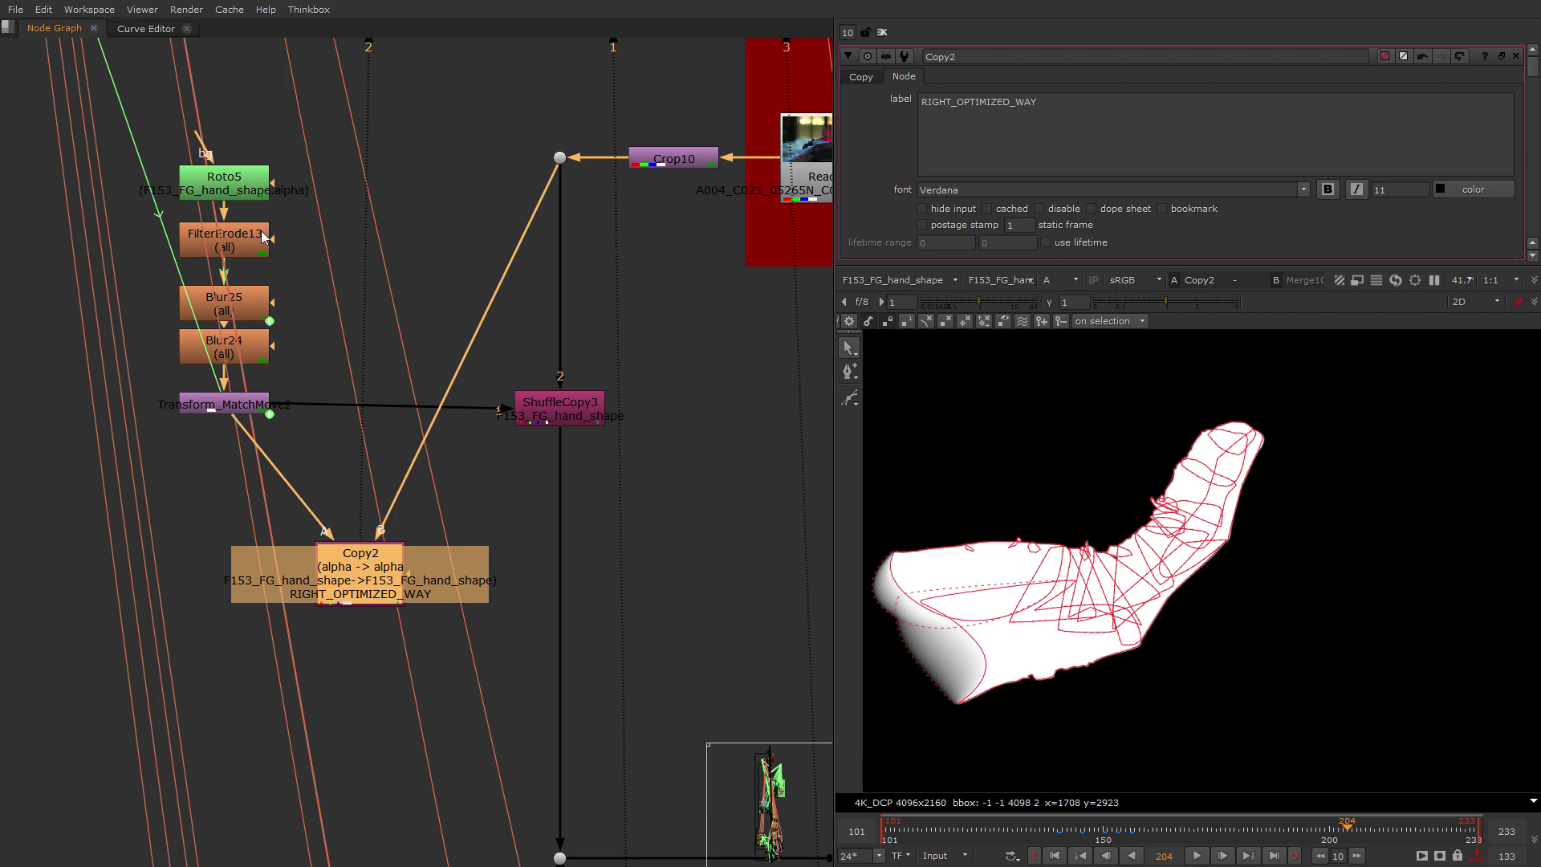
middle_click_drag(641, 315, 547, 328)
scroll(547, 328, "down", 2)
left_click(548, 328)
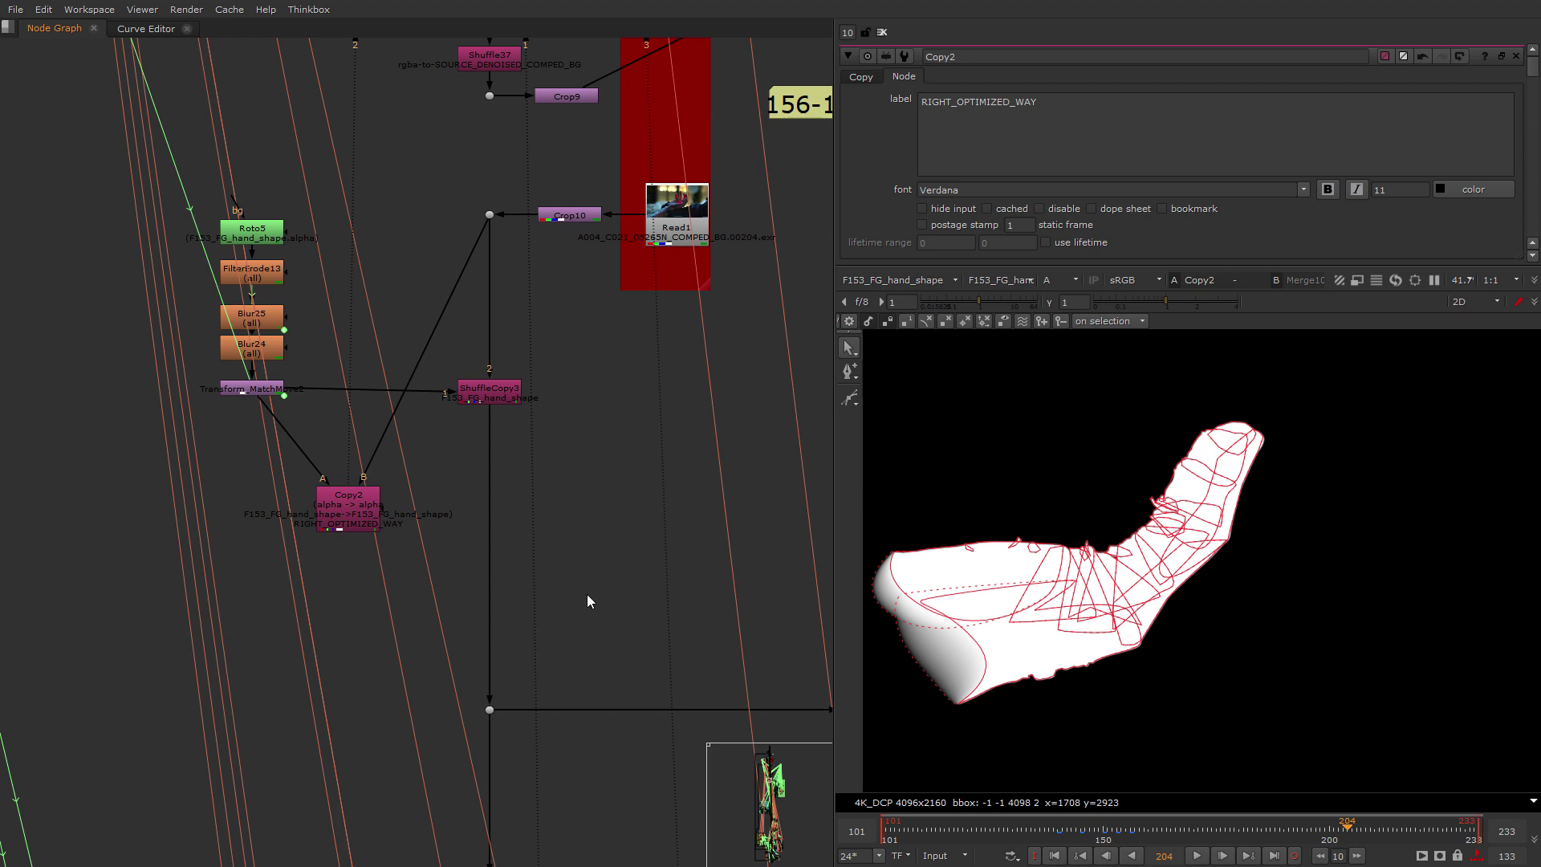
key("Tab")
type("RE")
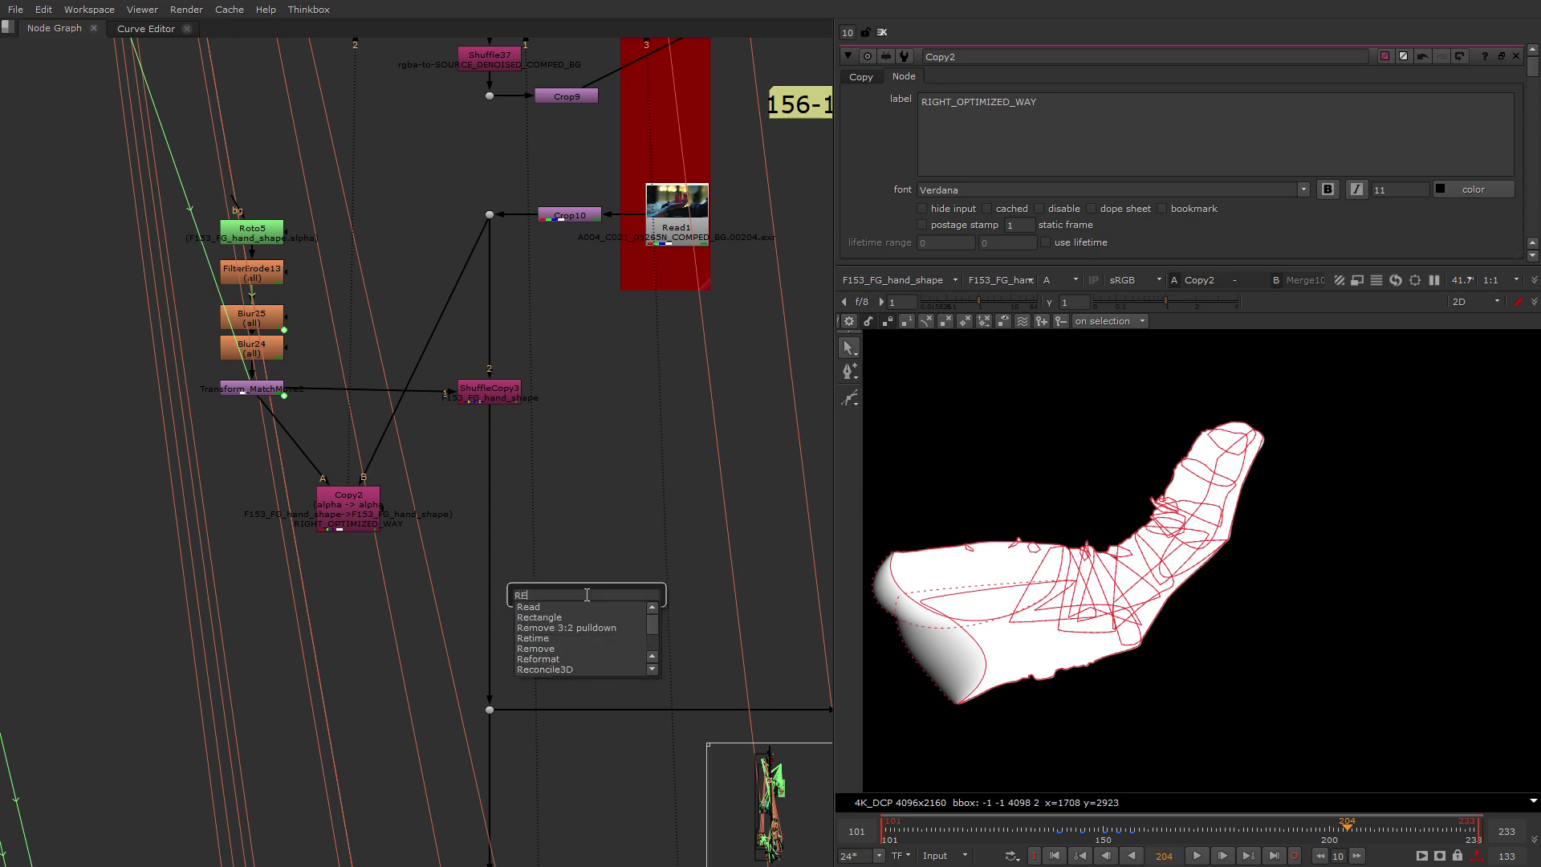
left_click(529, 648)
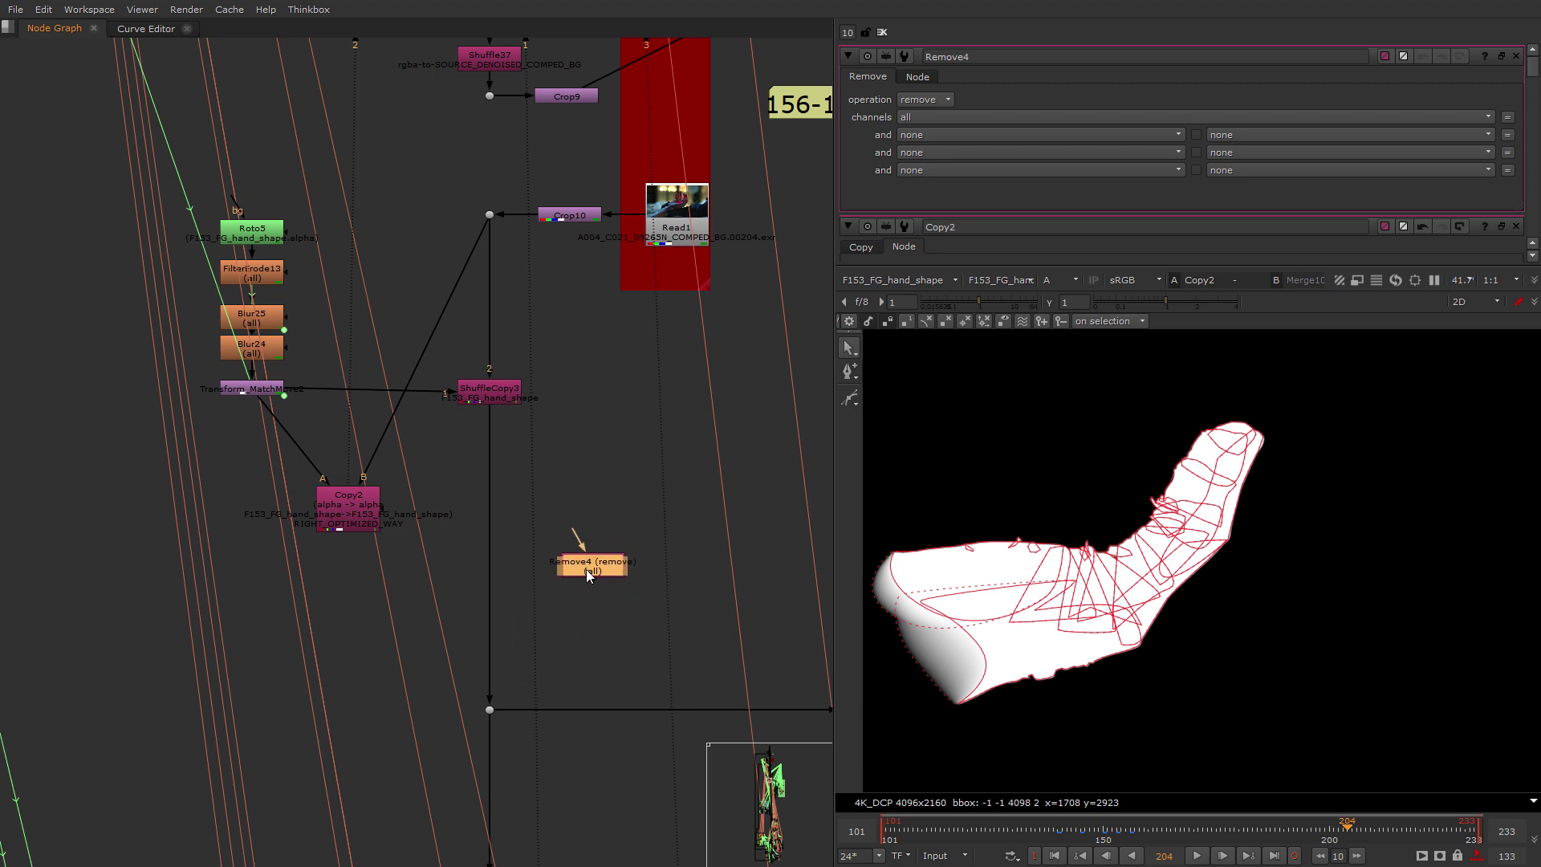
key("2")
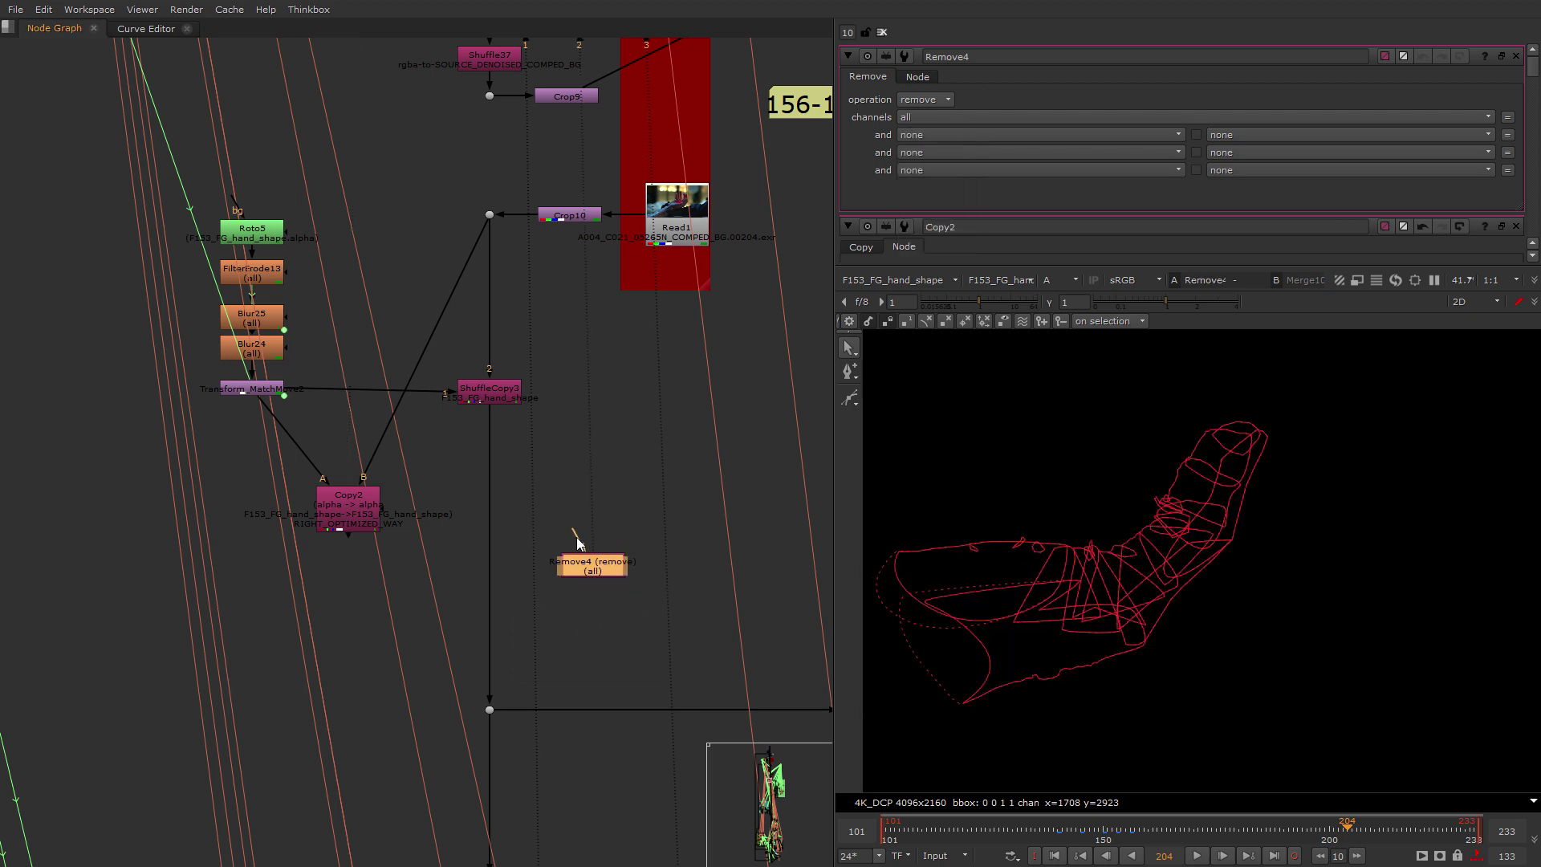
left_click_drag(575, 536, 487, 399)
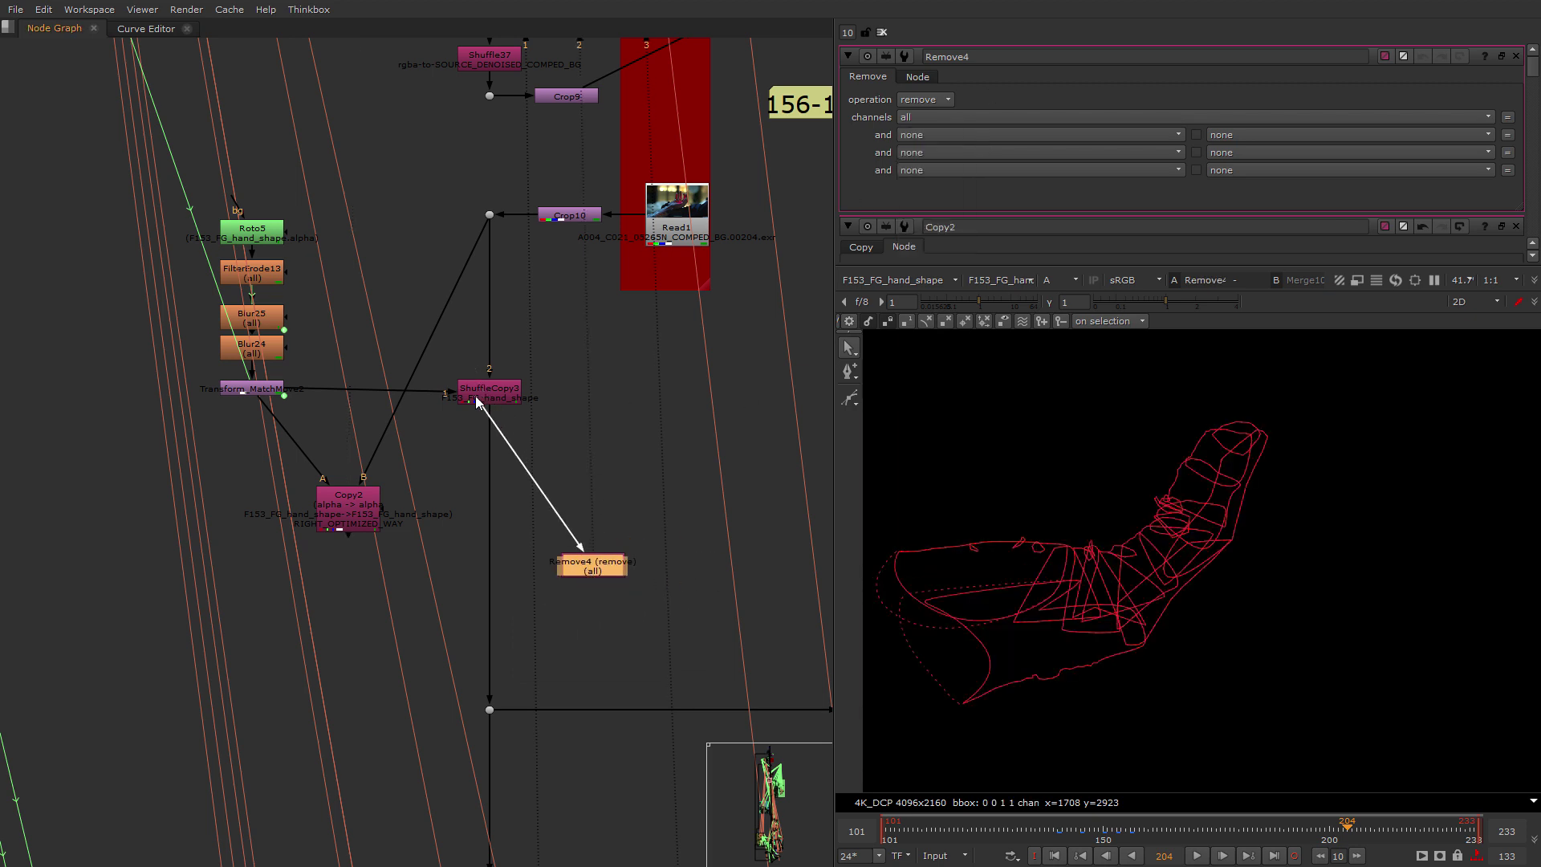
left_click(920, 140)
left_click_drag(704, 516, 487, 613)
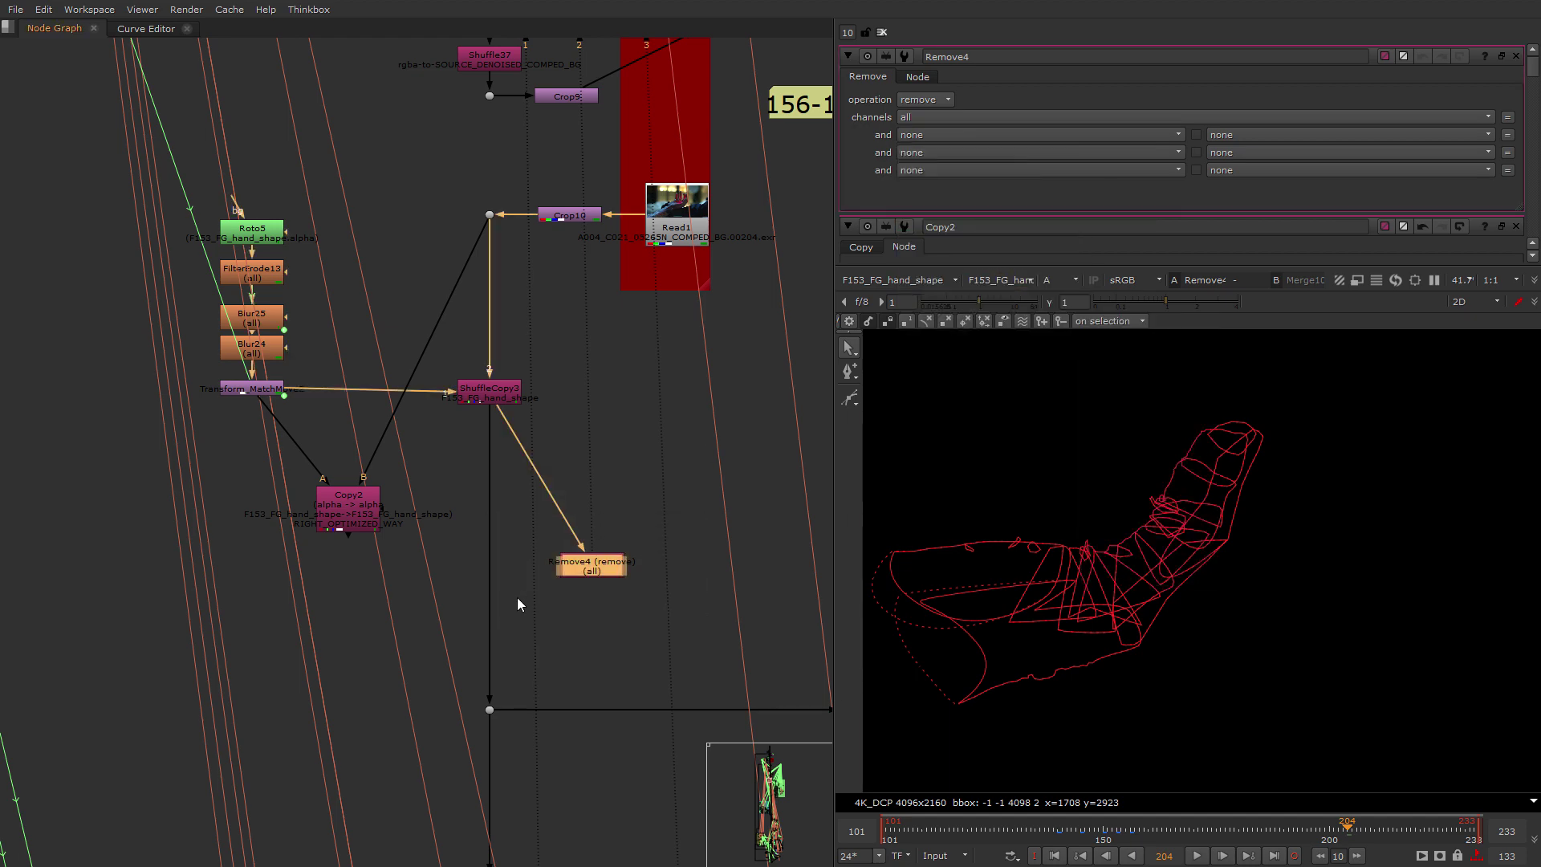
key("Delete")
Insert a Remove node between Crop1 and Write2 at the end of the main comp.
scroll(537, 474, "down", 10)
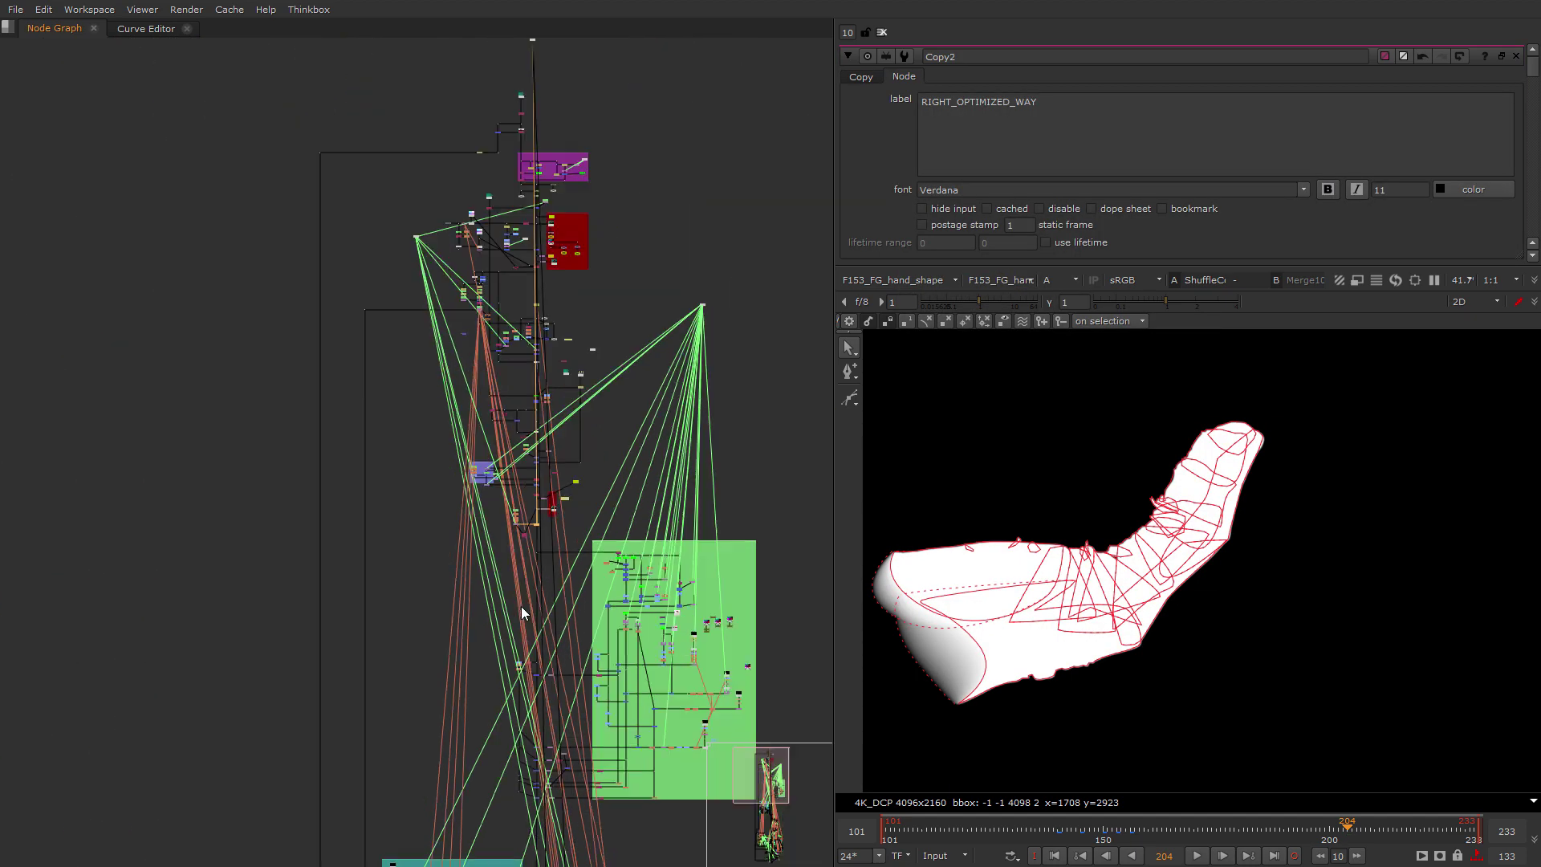
scroll(540, 690, "up", 5)
middle_click_drag(542, 690, 555, 281)
middle_click_drag(510, 811, 479, 320)
scroll(478, 321, "down", 5)
middle_click_drag(519, 779, 507, 223)
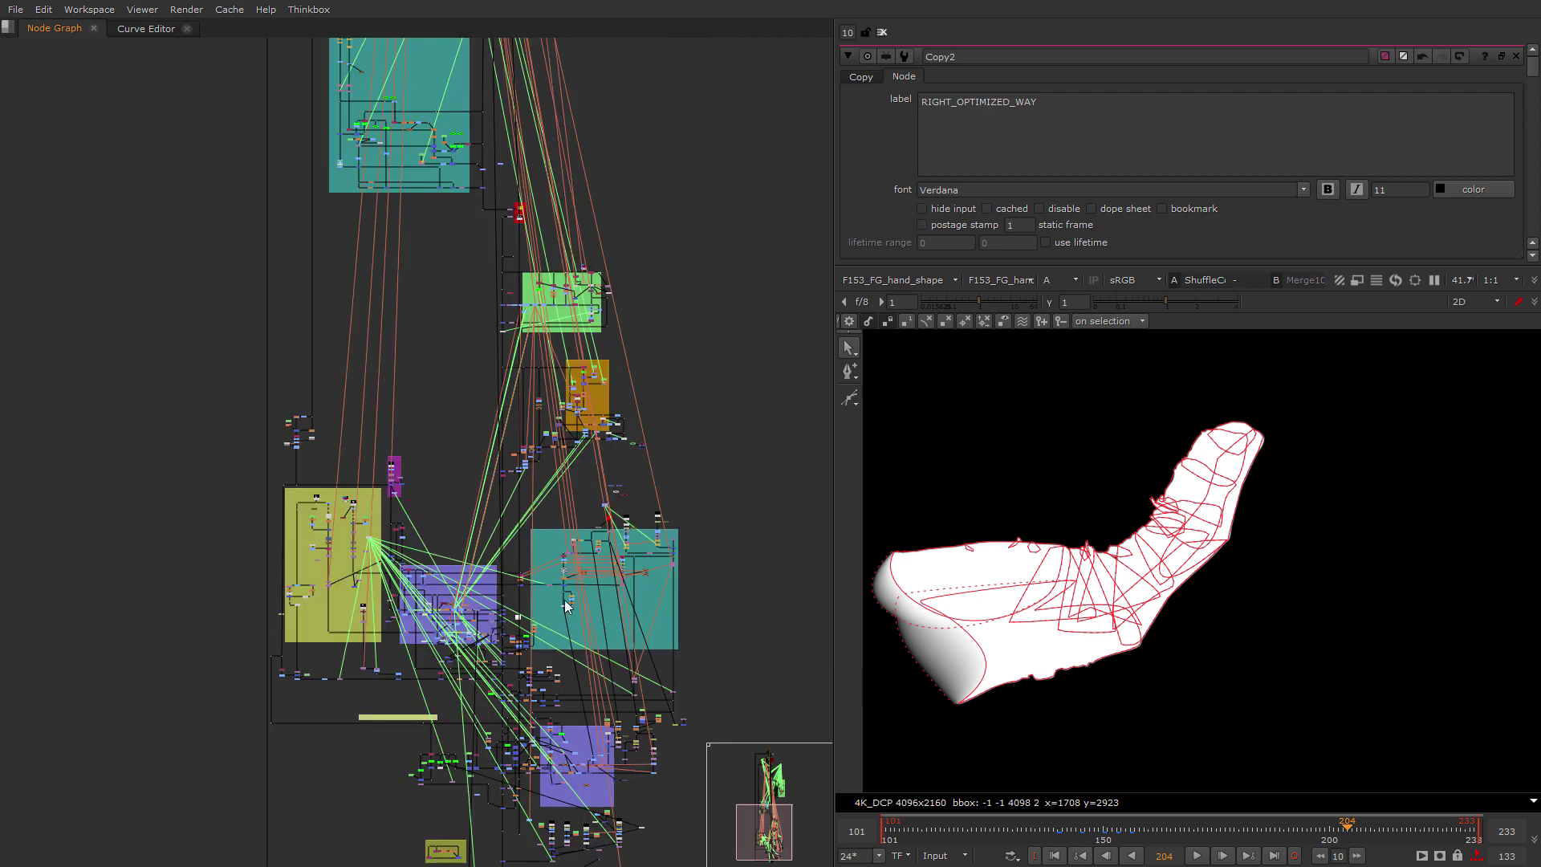
middle_click_drag(565, 606, 578, 457)
scroll(509, 459, "up", 8)
key("Tab")
type("R")
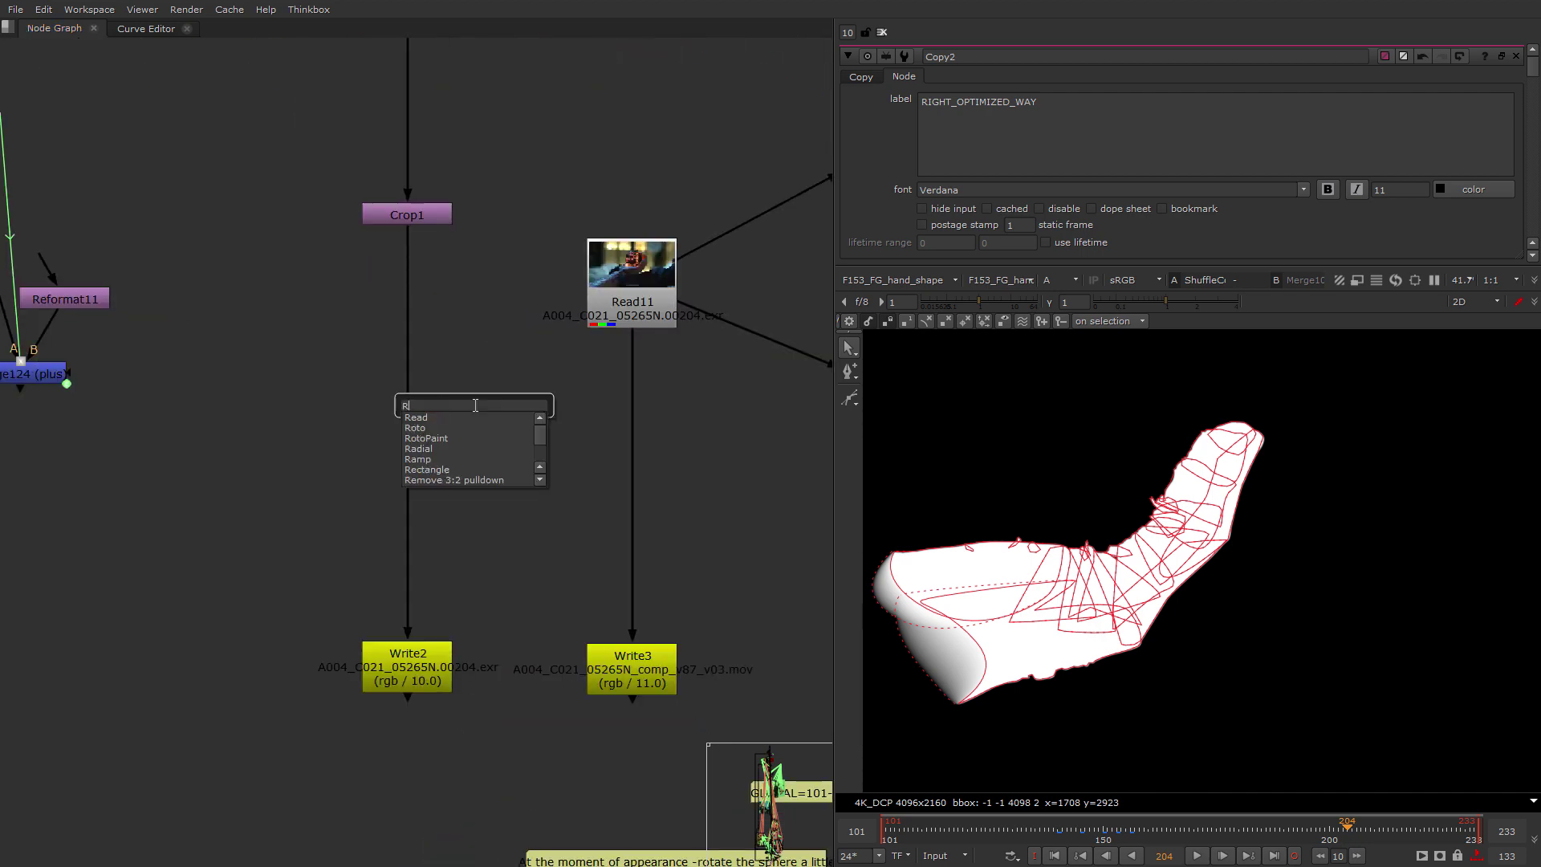
type("em")
key("Return")
left_click_drag(397, 334, 429, 322)
Set the new Remove node's operation to keep and its channels to rgb.
left_click(955, 170)
left_click(936, 100)
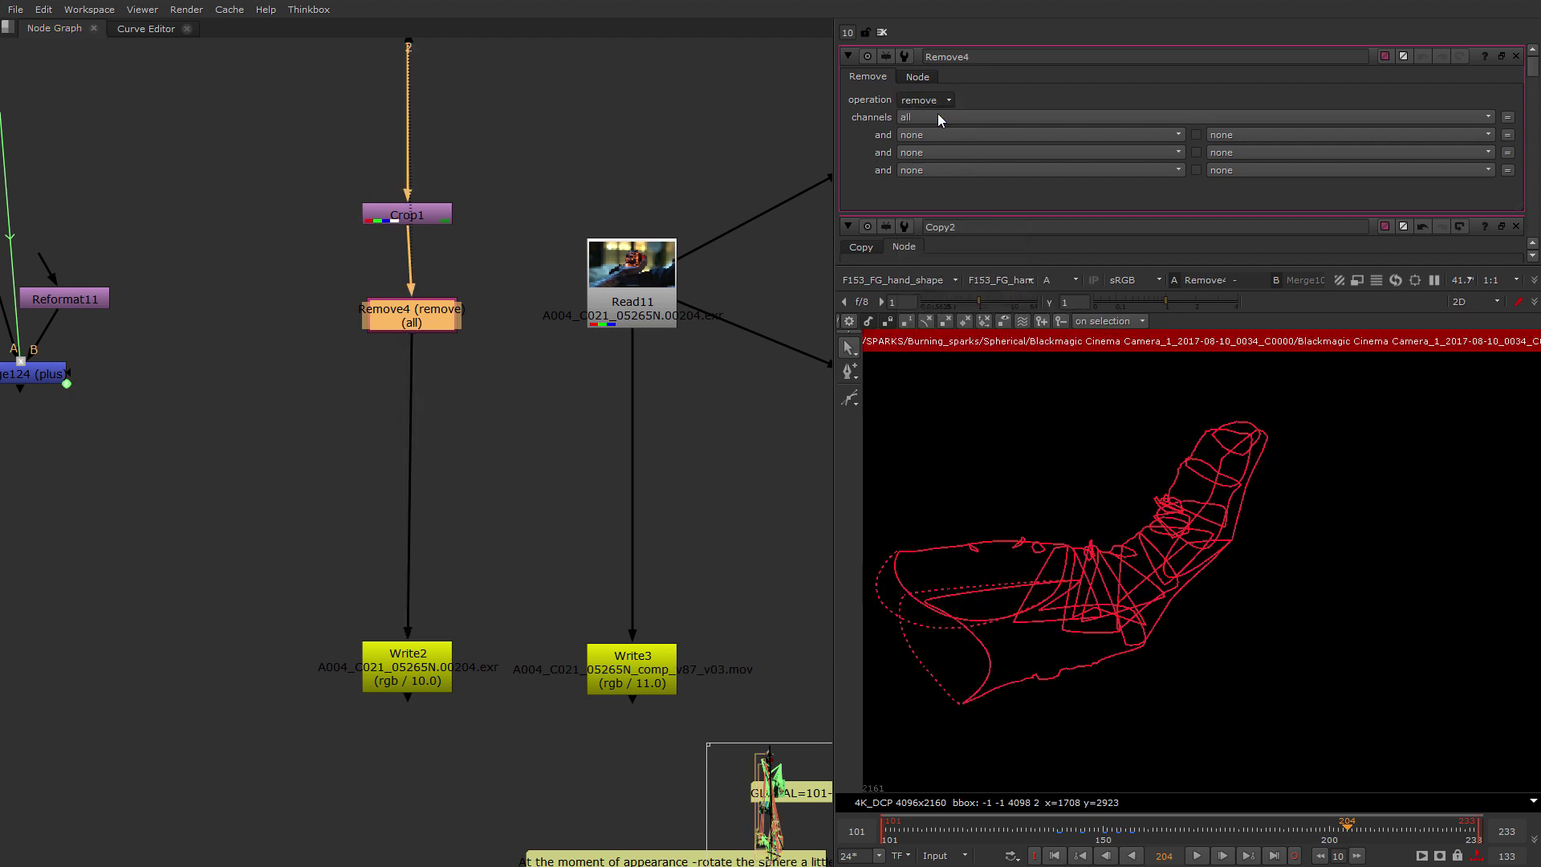
left_click(937, 117)
left_click(955, 116)
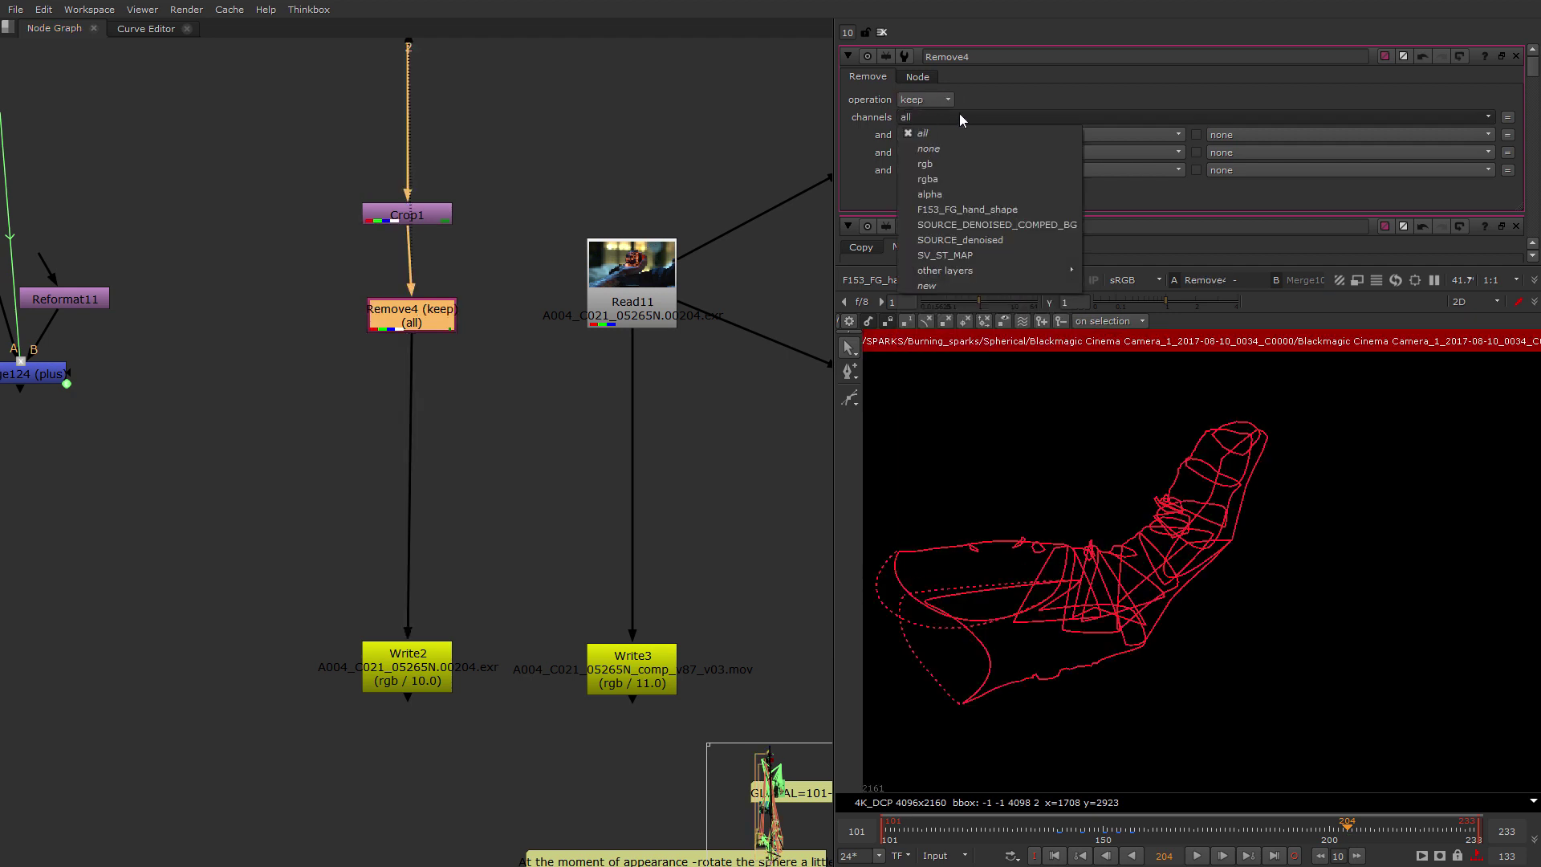
left_click(933, 165)
View the Write2 node and change the viewer layer from F153_FG_hand_shape to rgb.
middle_click_drag(387, 565, 416, 420)
left_click_drag(472, 523, 463, 535)
key("1")
left_click(918, 283)
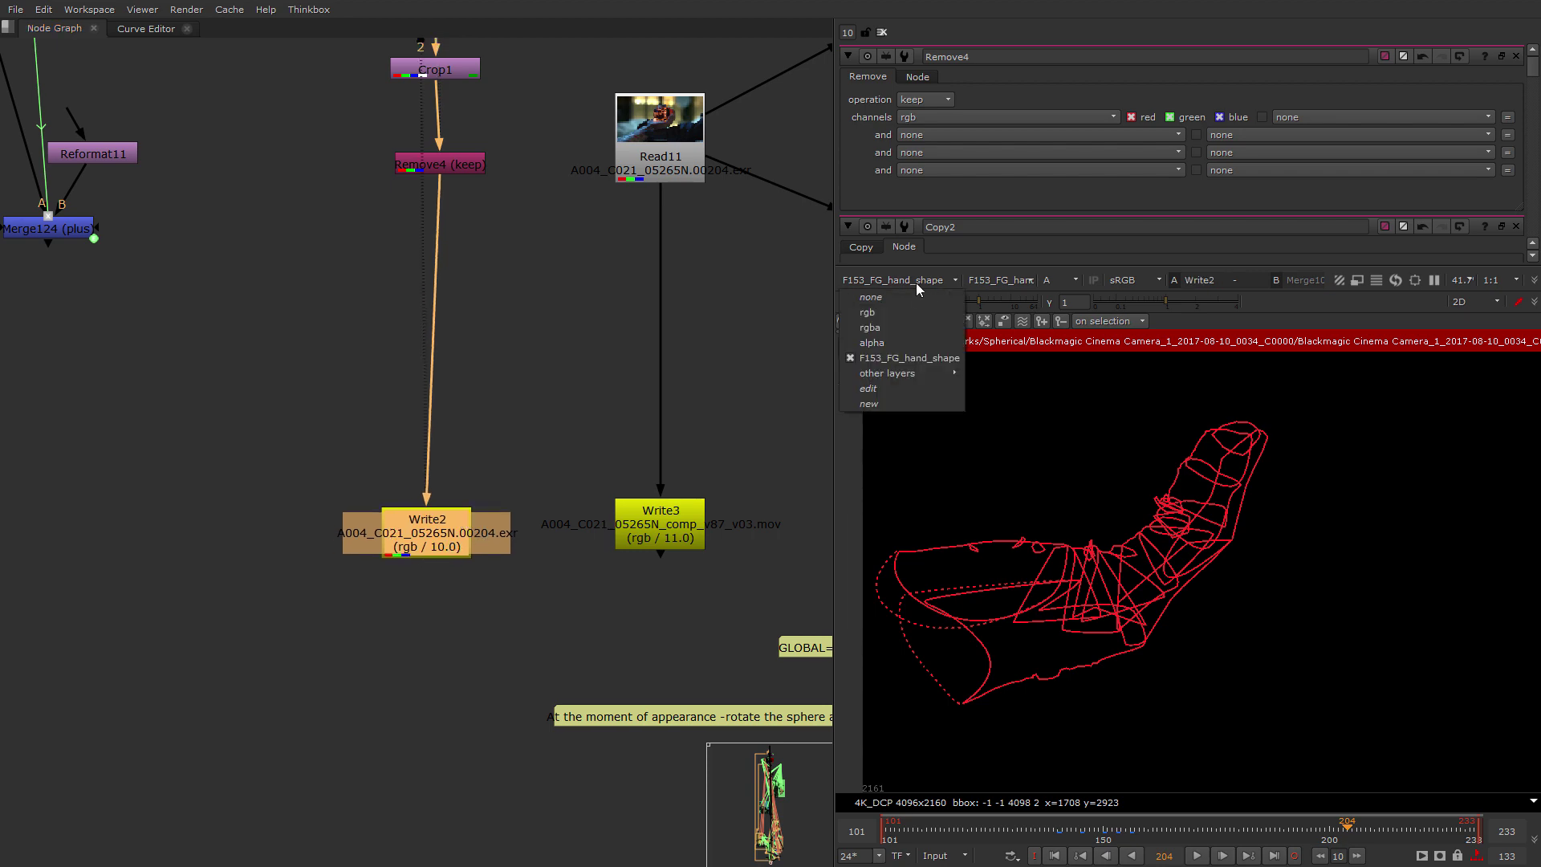
left_click(869, 313)
left_click(865, 282)
left_click(884, 317)
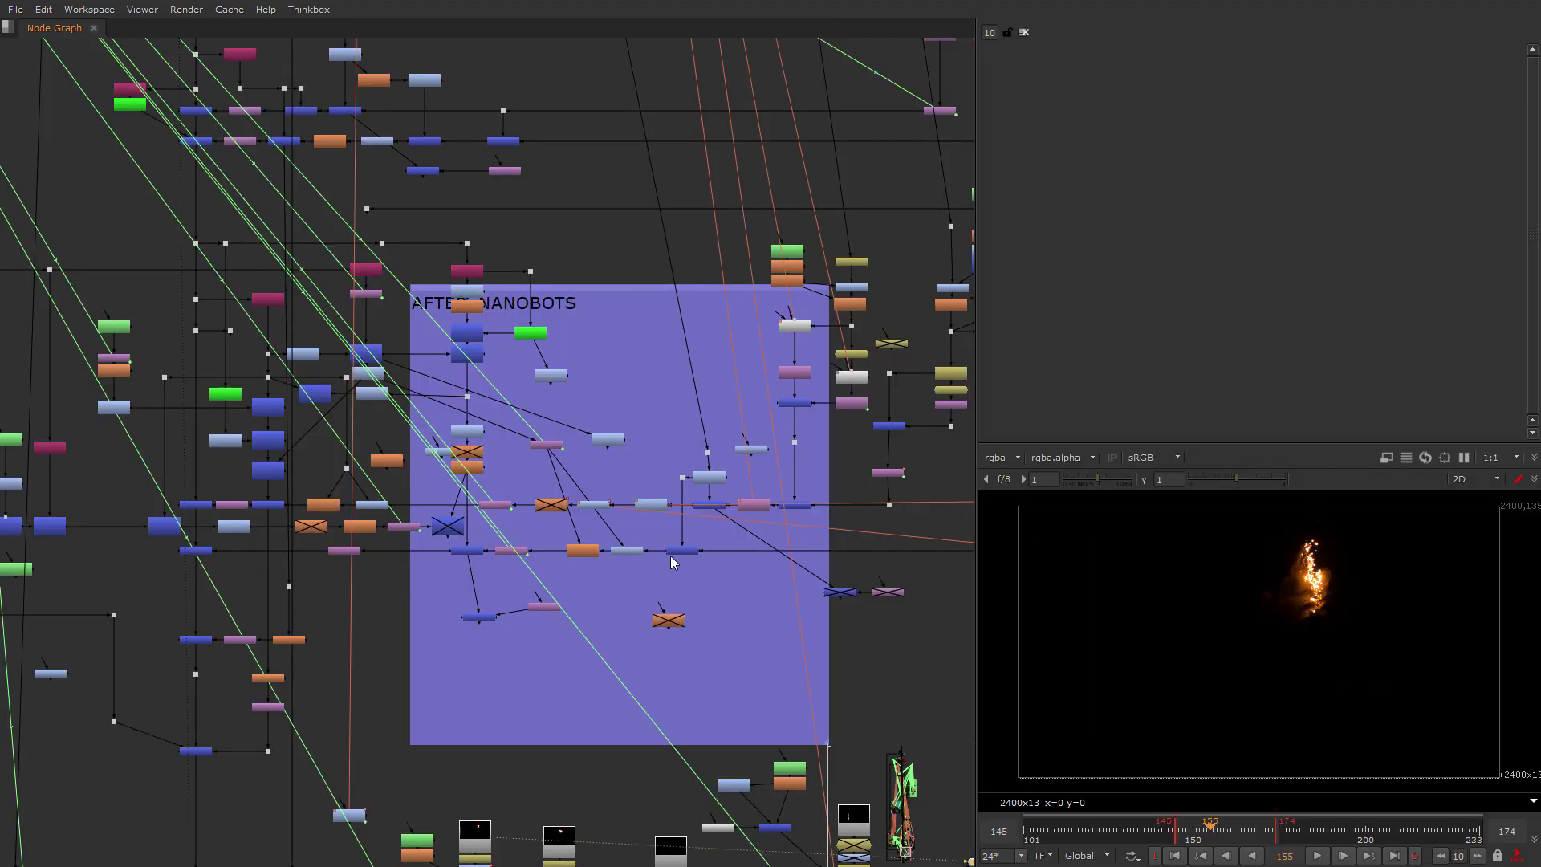
View the merge node in the lower row of the AFTER NANOBOTS backdrop.
middle_click_drag(670, 556, 649, 564)
left_click(667, 562)
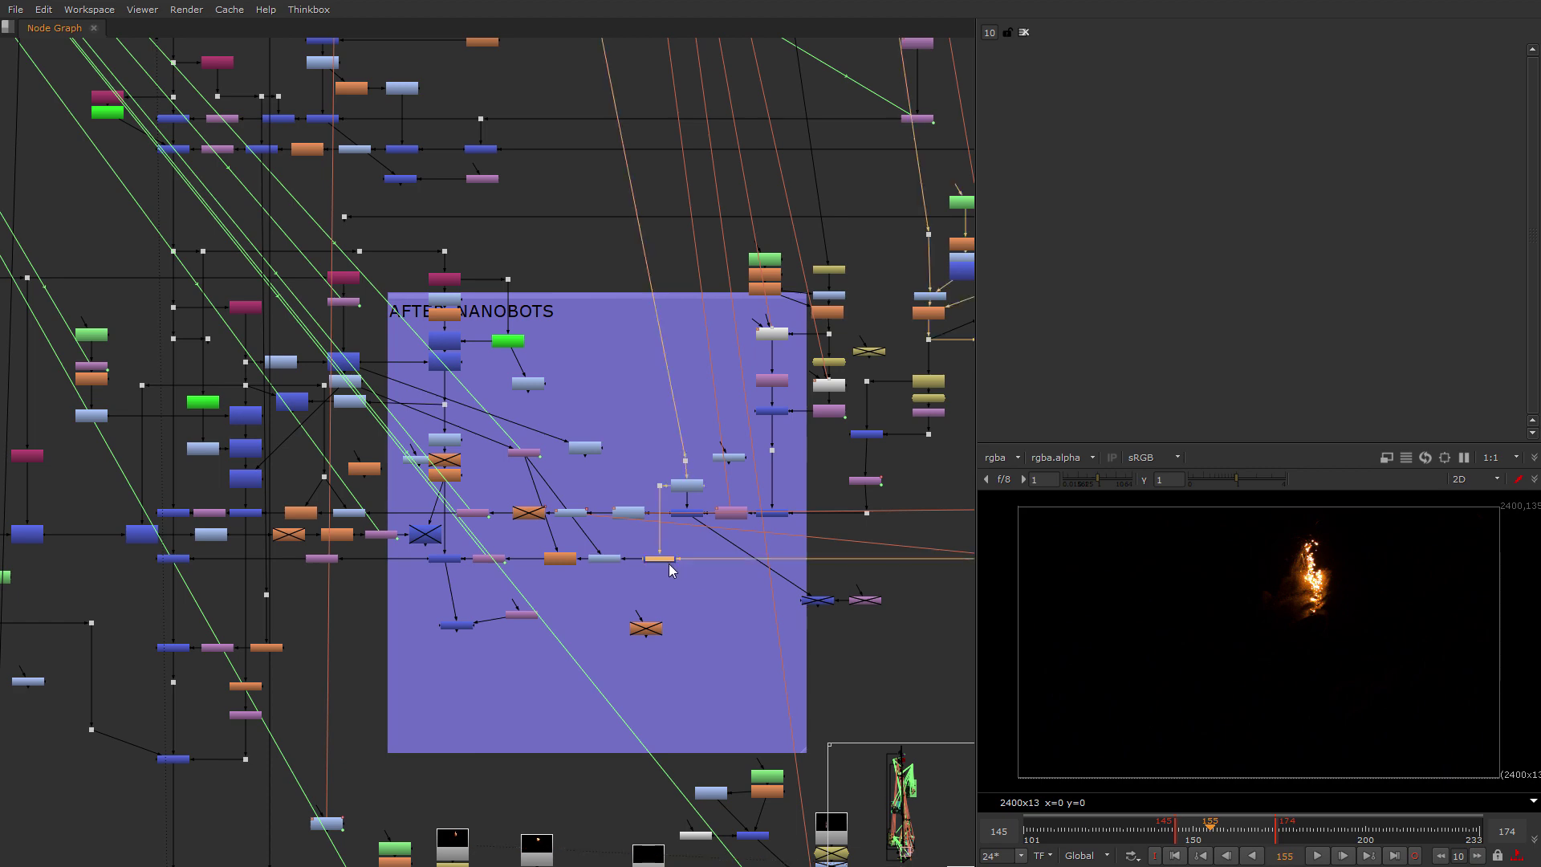
key("1")
middle_click_drag(826, 640, 624, 608)
scroll(762, 613, "down", 3)
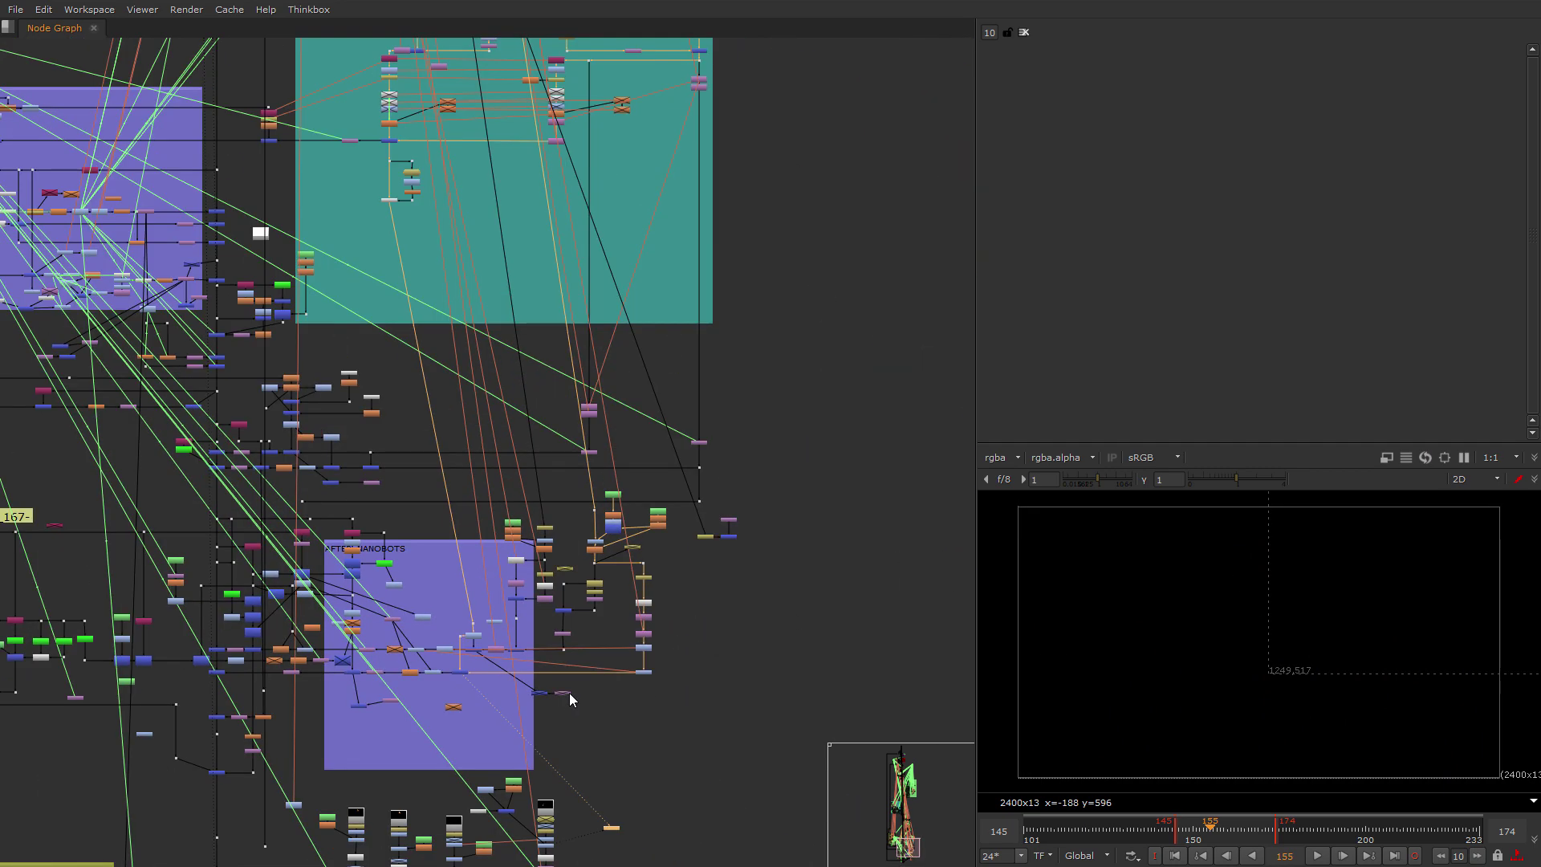
View the burning spark footage branches below the AFTER NANOBOTS backdrop and check frames 167 and 178.
scroll(637, 729, "up", 6)
middle_click_drag(407, 855, 602, 567)
left_click(506, 634)
key("1")
left_click(561, 666)
left_click(1254, 836)
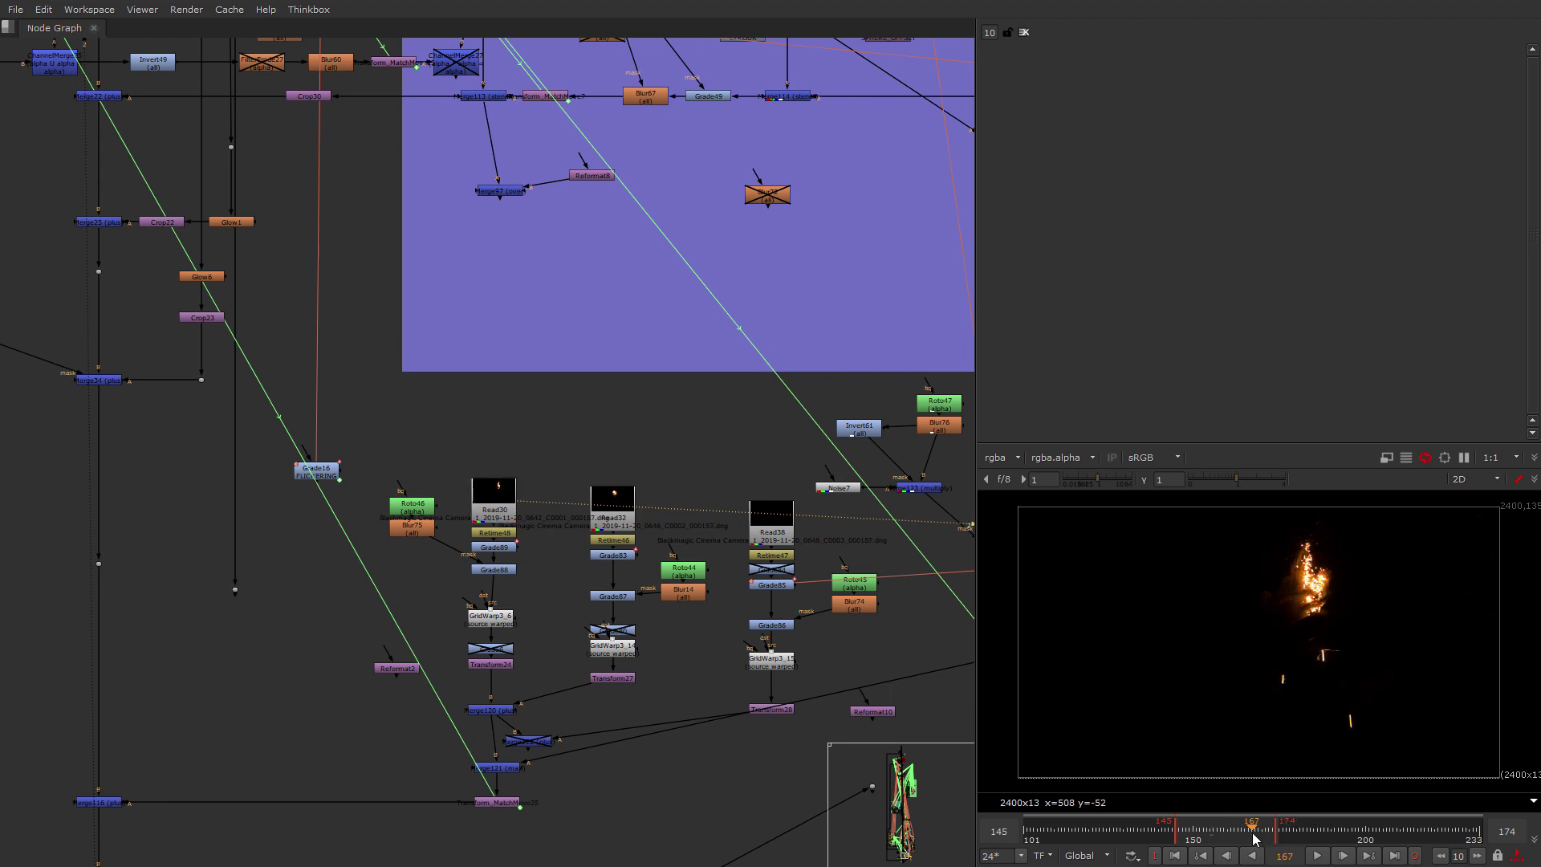
left_click(1290, 817)
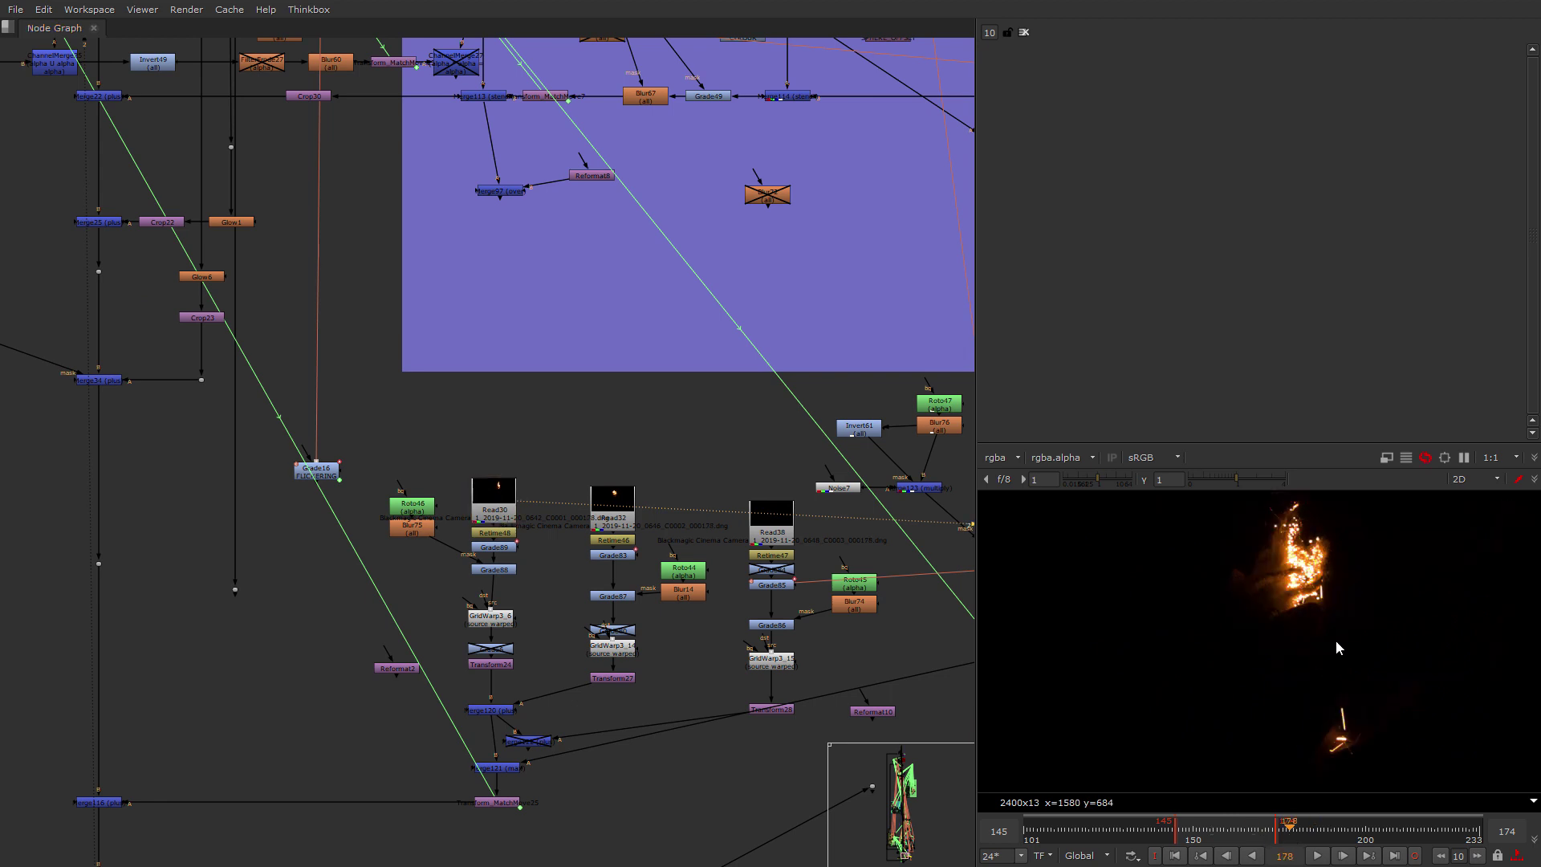
middle_click_drag(1385, 758, 1206, 678)
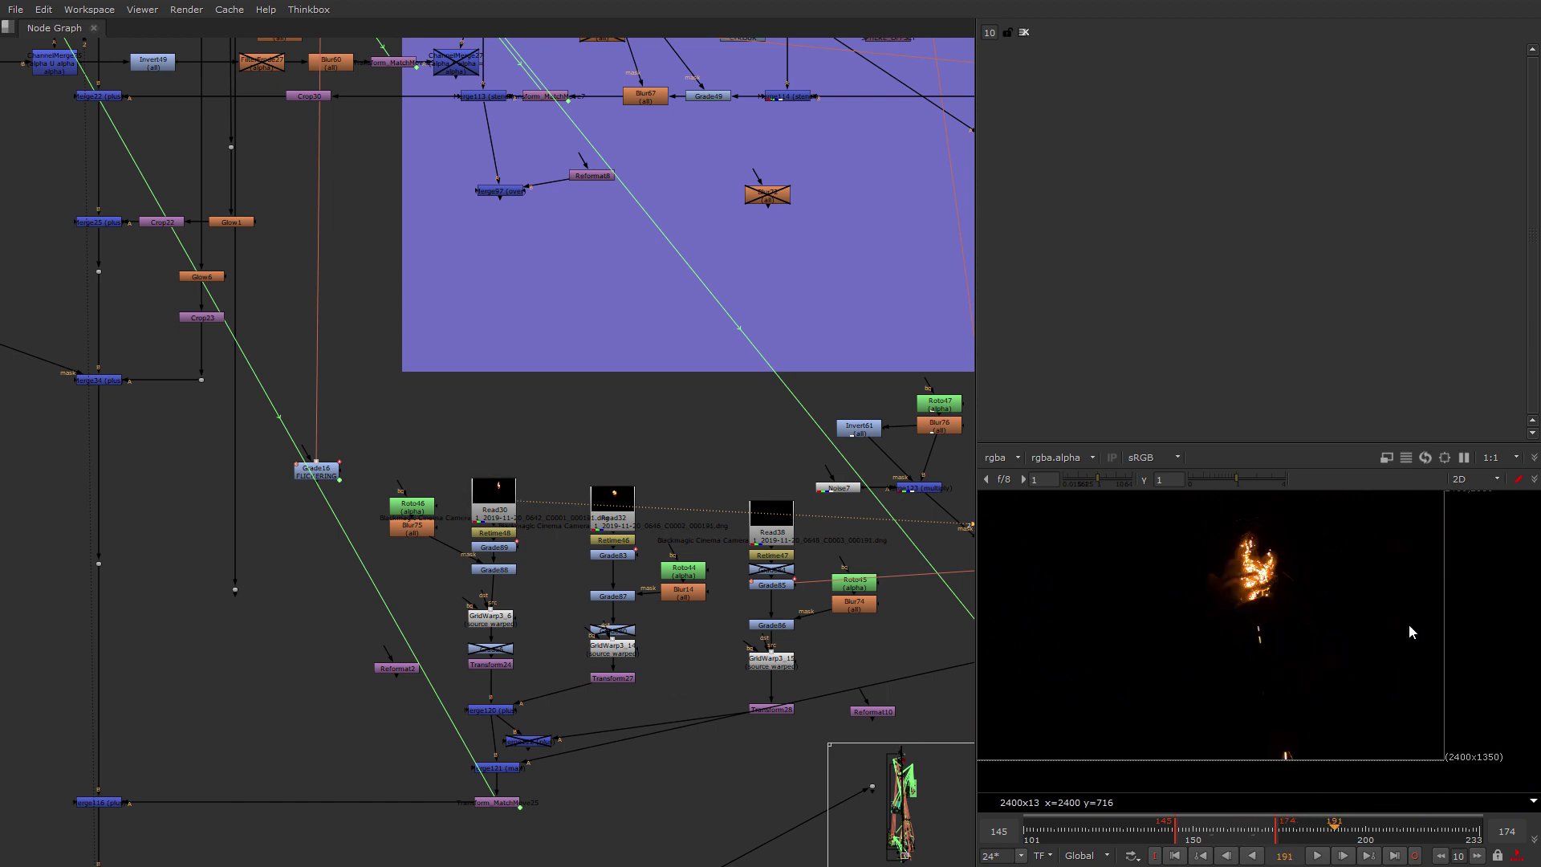
Enlarge the viewer and examine the falling sparks in the Read32 footage around frame 202.
left_click(771, 524)
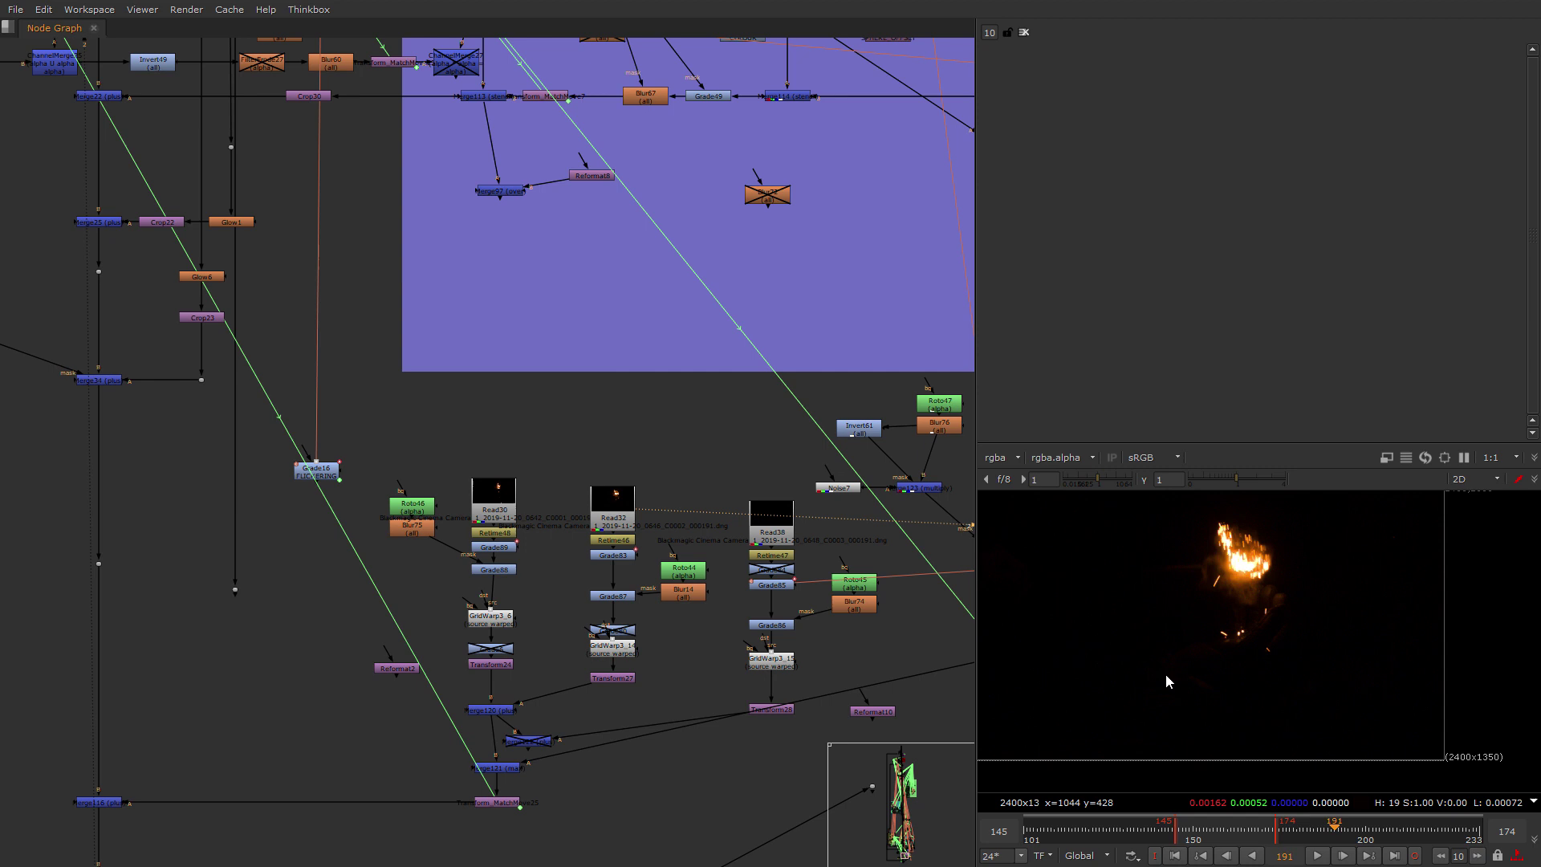
scroll(1247, 631, "up", 5)
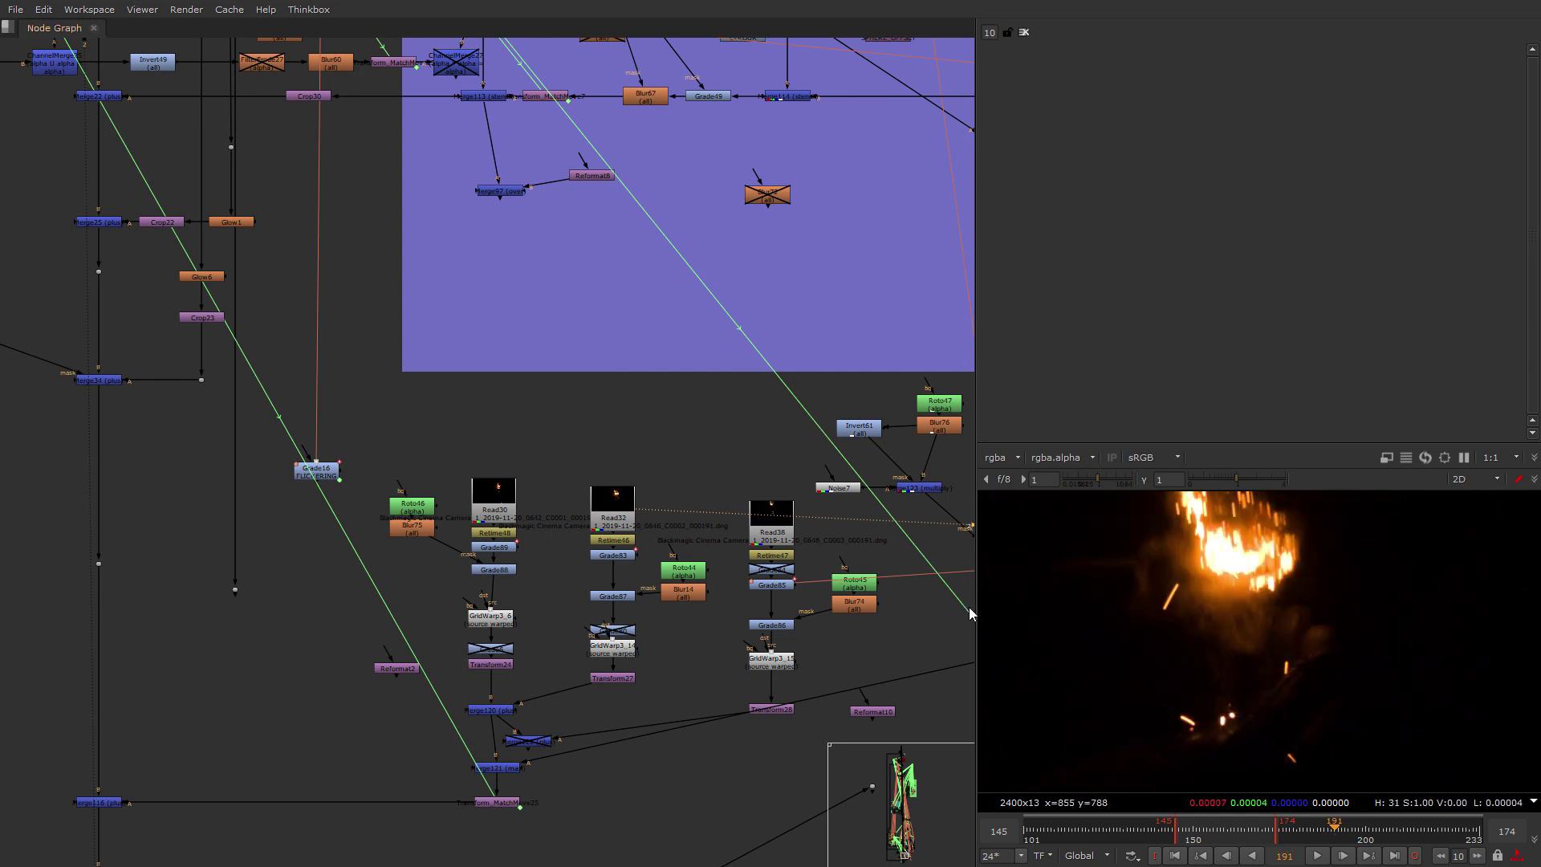
left_click_drag(970, 614, 762, 583)
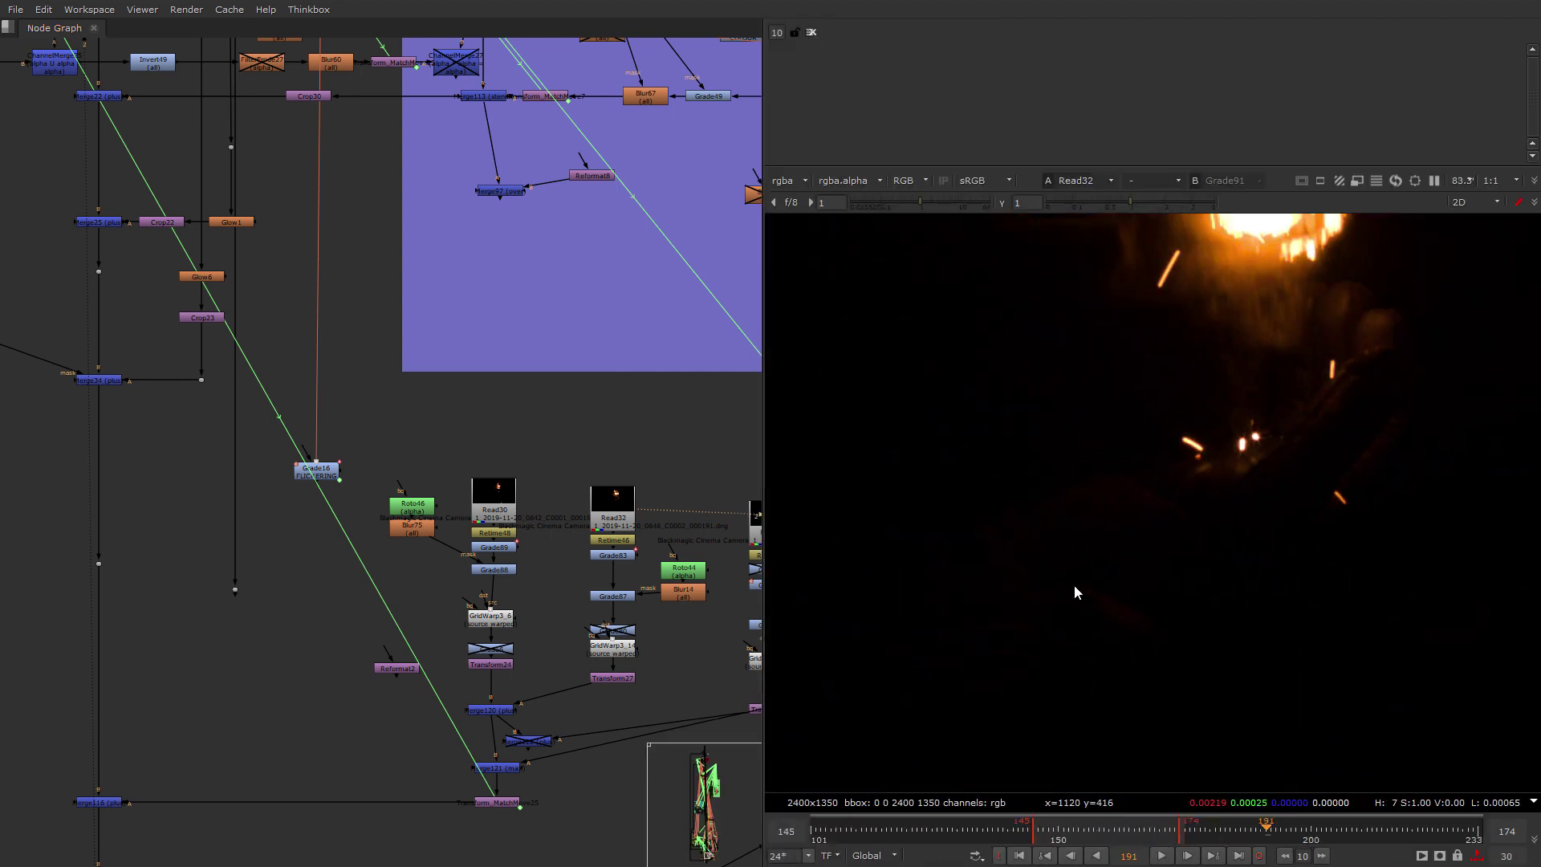
scroll(1103, 610, "down", 1)
middle_click_drag(1104, 610, 1033, 537)
left_click(1321, 840)
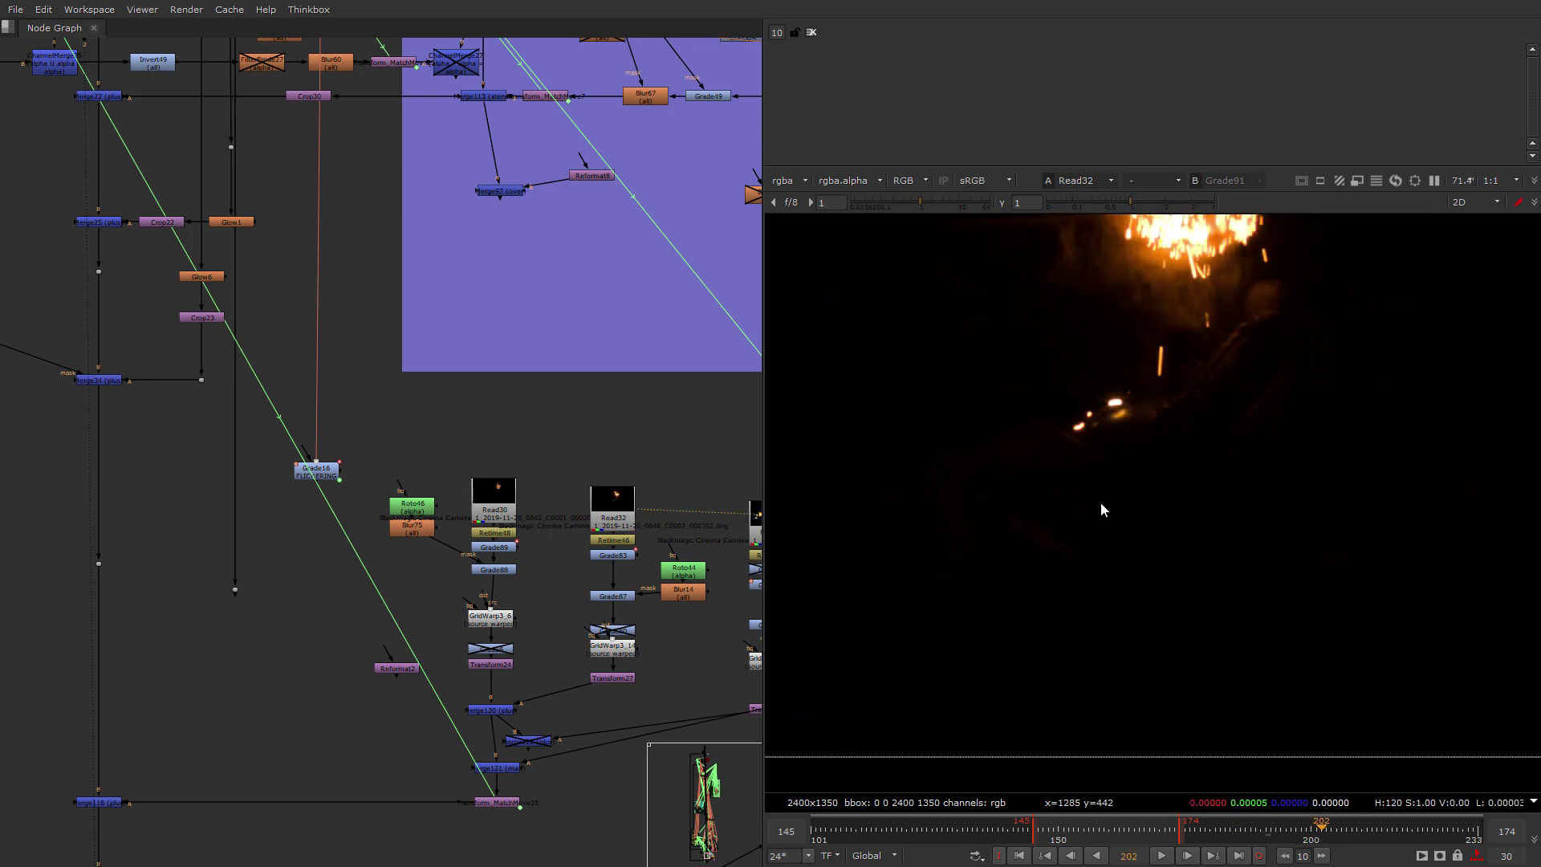
scroll(1157, 410, "down", 3)
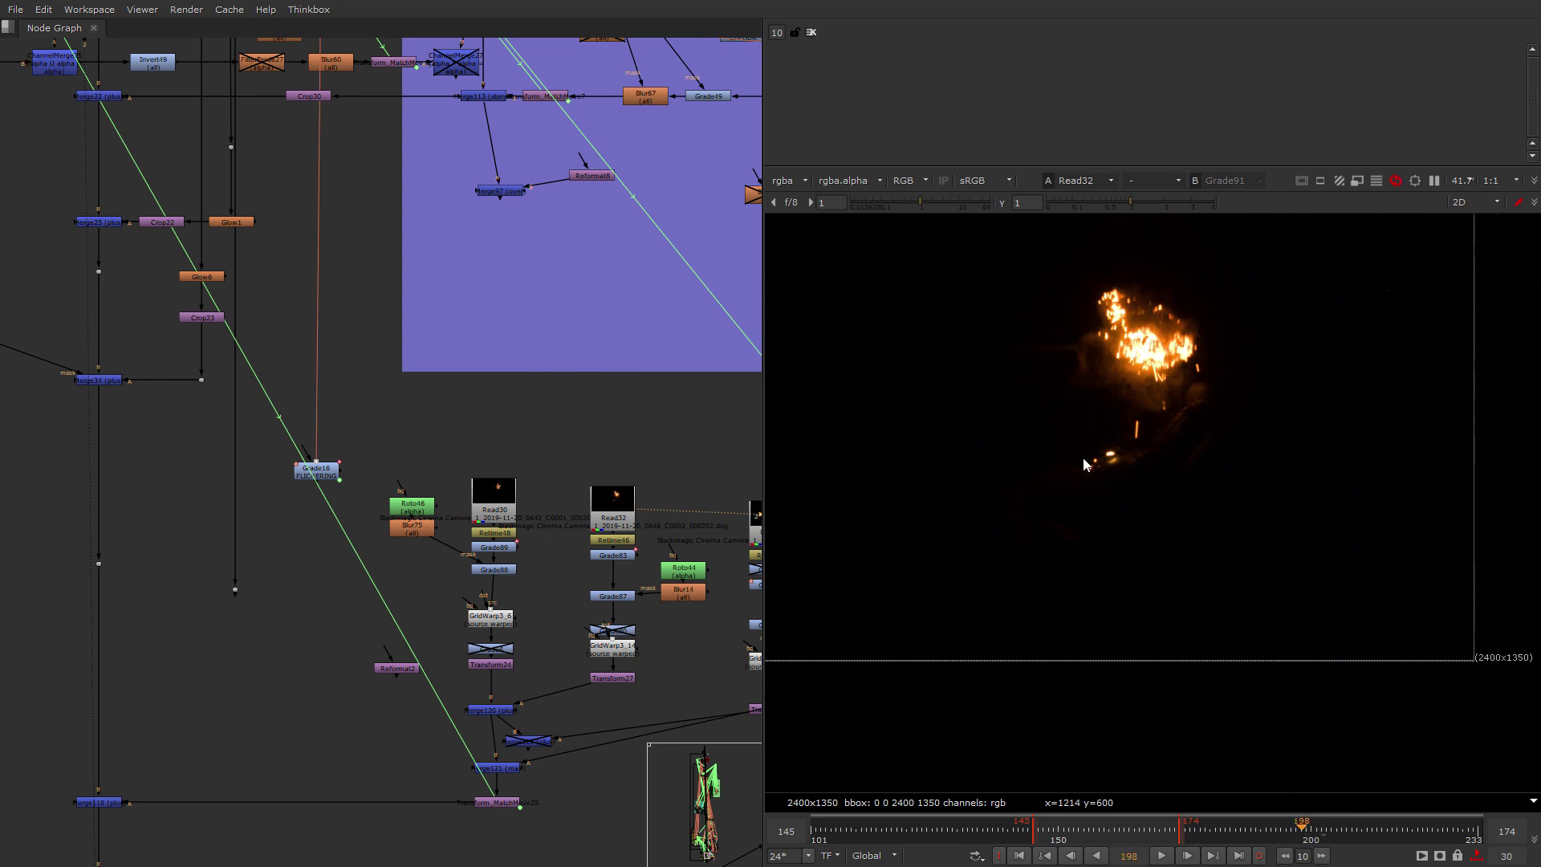
scroll(1084, 464, "up", 2)
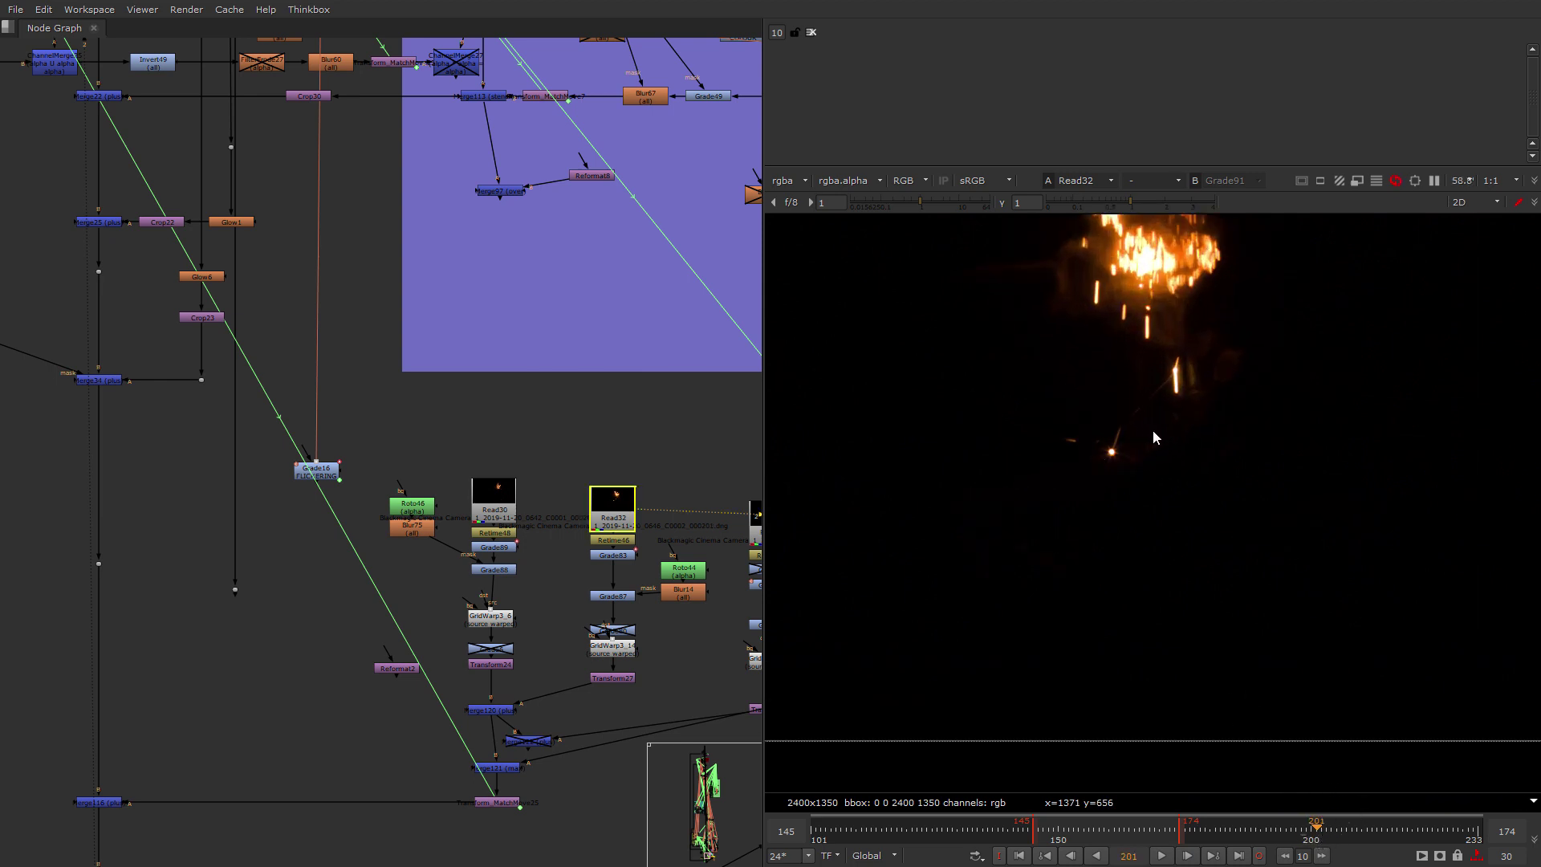
View Transform_MatchMove25 at the end of the spark branch and trace the Read30 and Read32 chains feeding it.
middle_click_drag(517, 813, 380, 595)
left_click(527, 592)
key("1")
scroll(301, 589, "up", 2)
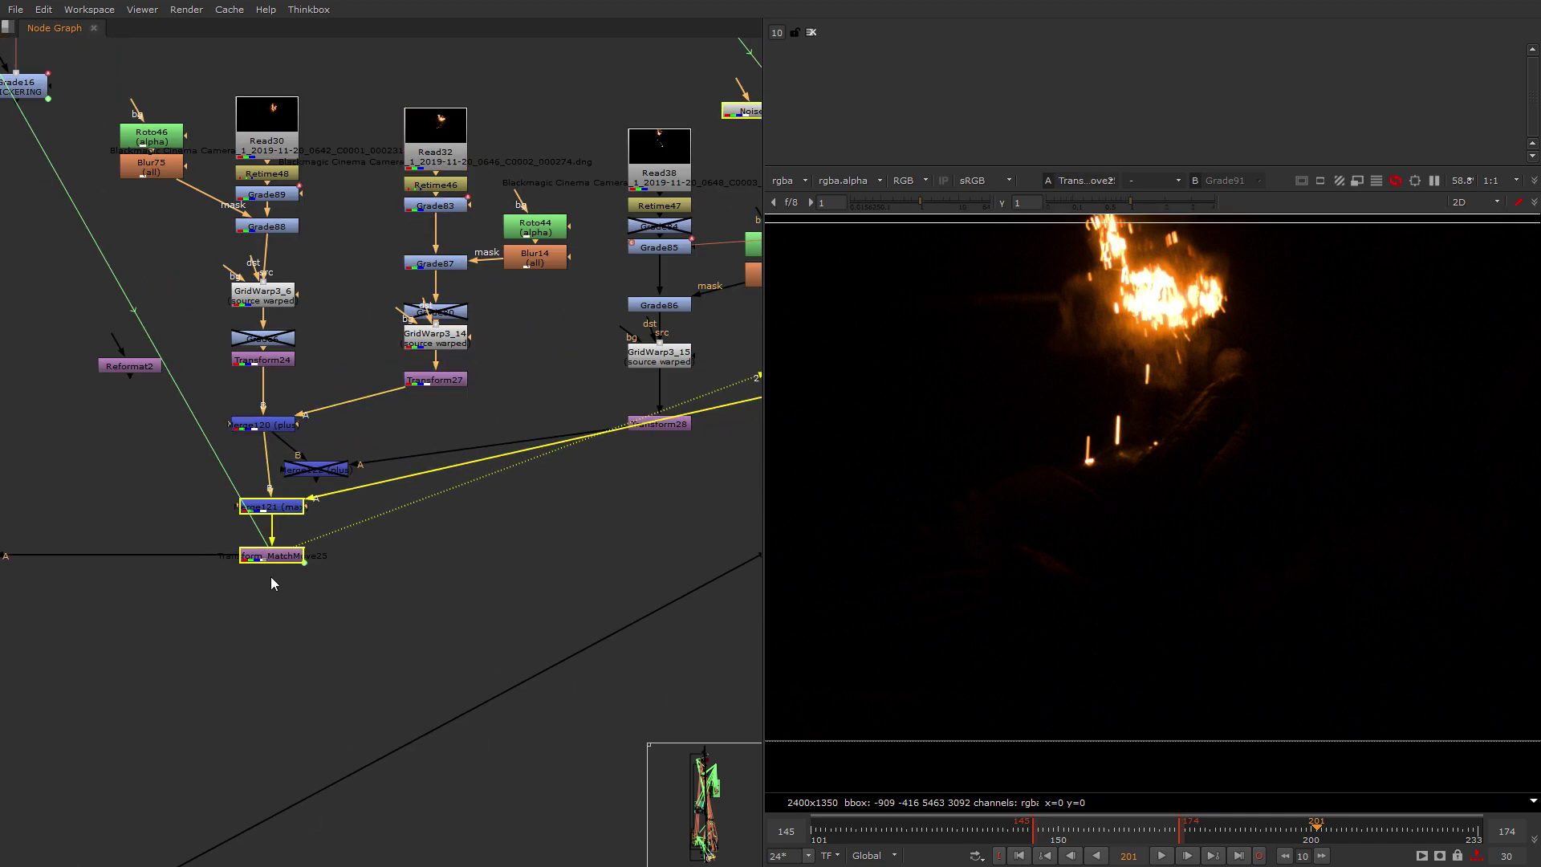
middle_click_drag(215, 322, 157, 505)
scroll(76, 490, "down", 3)
middle_click_drag(21, 422, 437, 595)
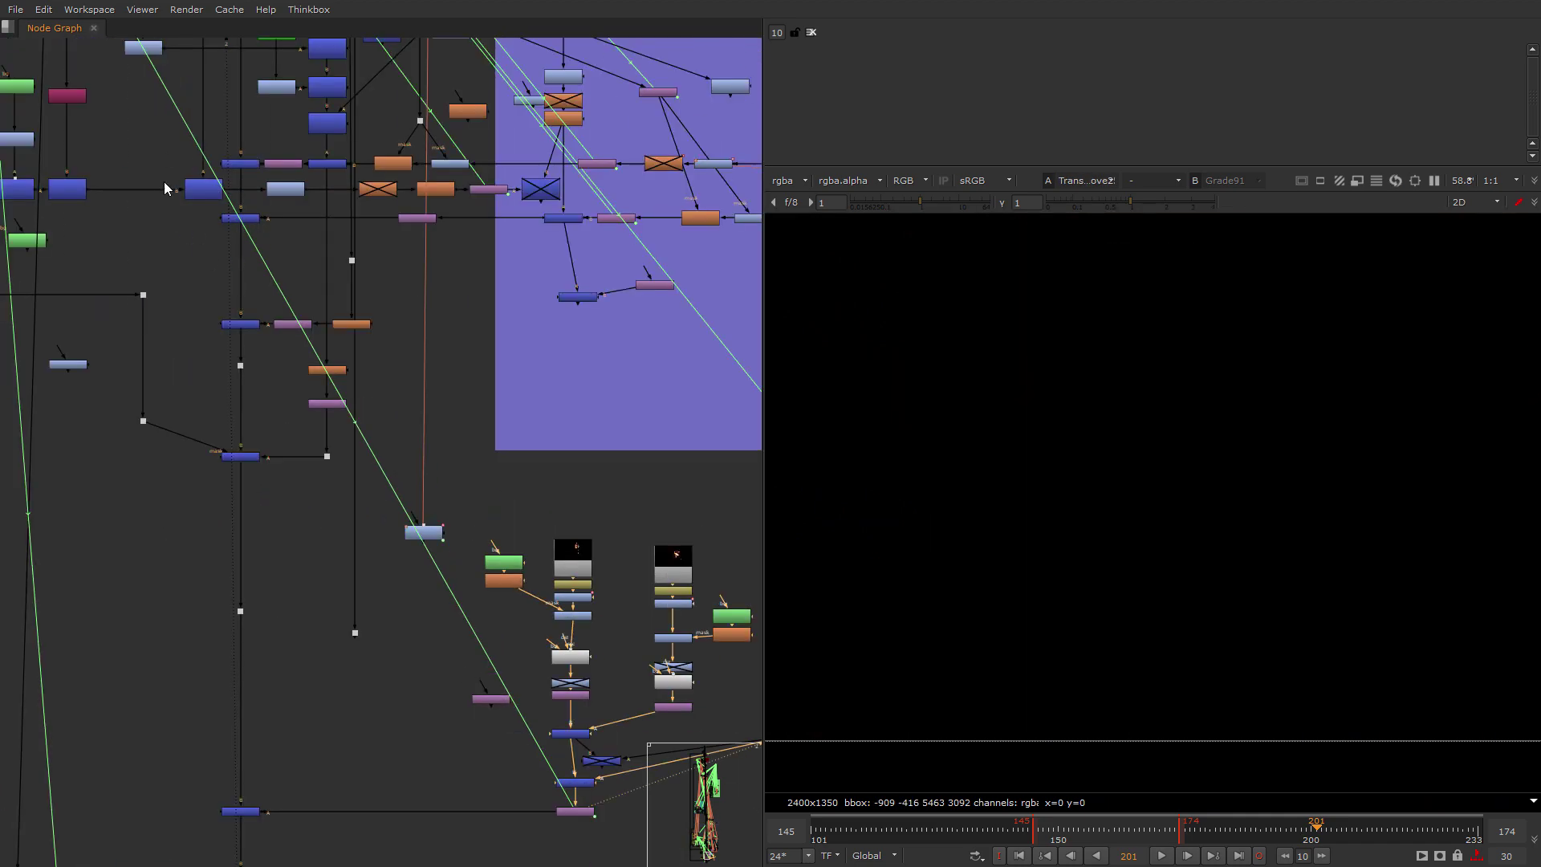
scroll(620, 738, "up", 5)
middle_click_drag(586, 650, 493, 514)
scroll(493, 515, "down", 2)
middle_click_drag(494, 617, 336, 616)
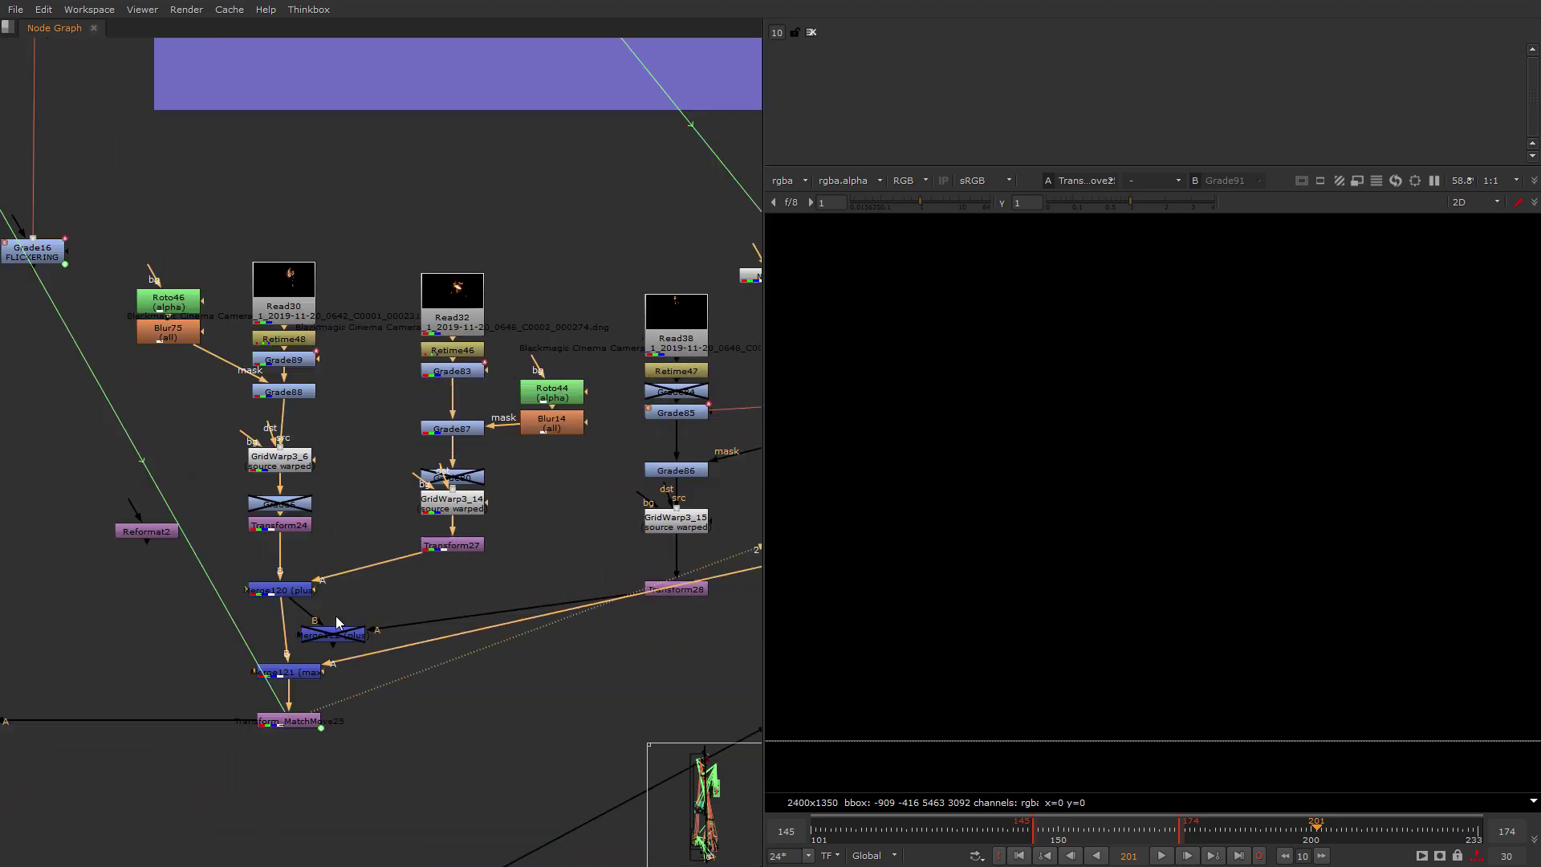
View Merge116, where the spark branch is added to the main column.
scroll(336, 616, "down", 3)
middle_click_drag(140, 674, 639, 645)
left_click_drag(532, 585, 322, 698)
key("2")
scroll(490, 654, "up", 5)
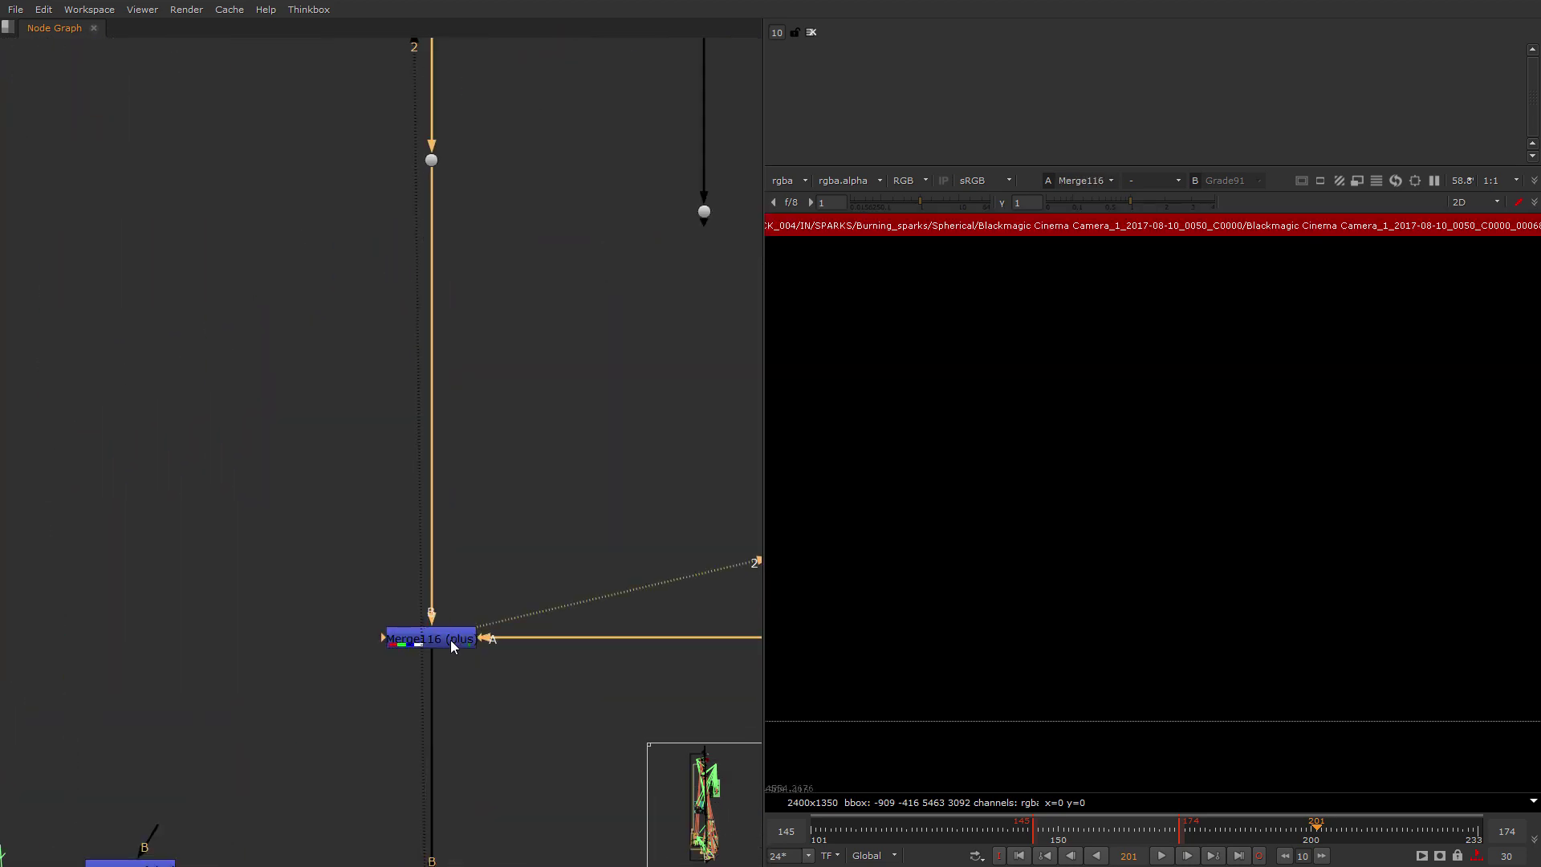
scroll(468, 654, "down", 2)
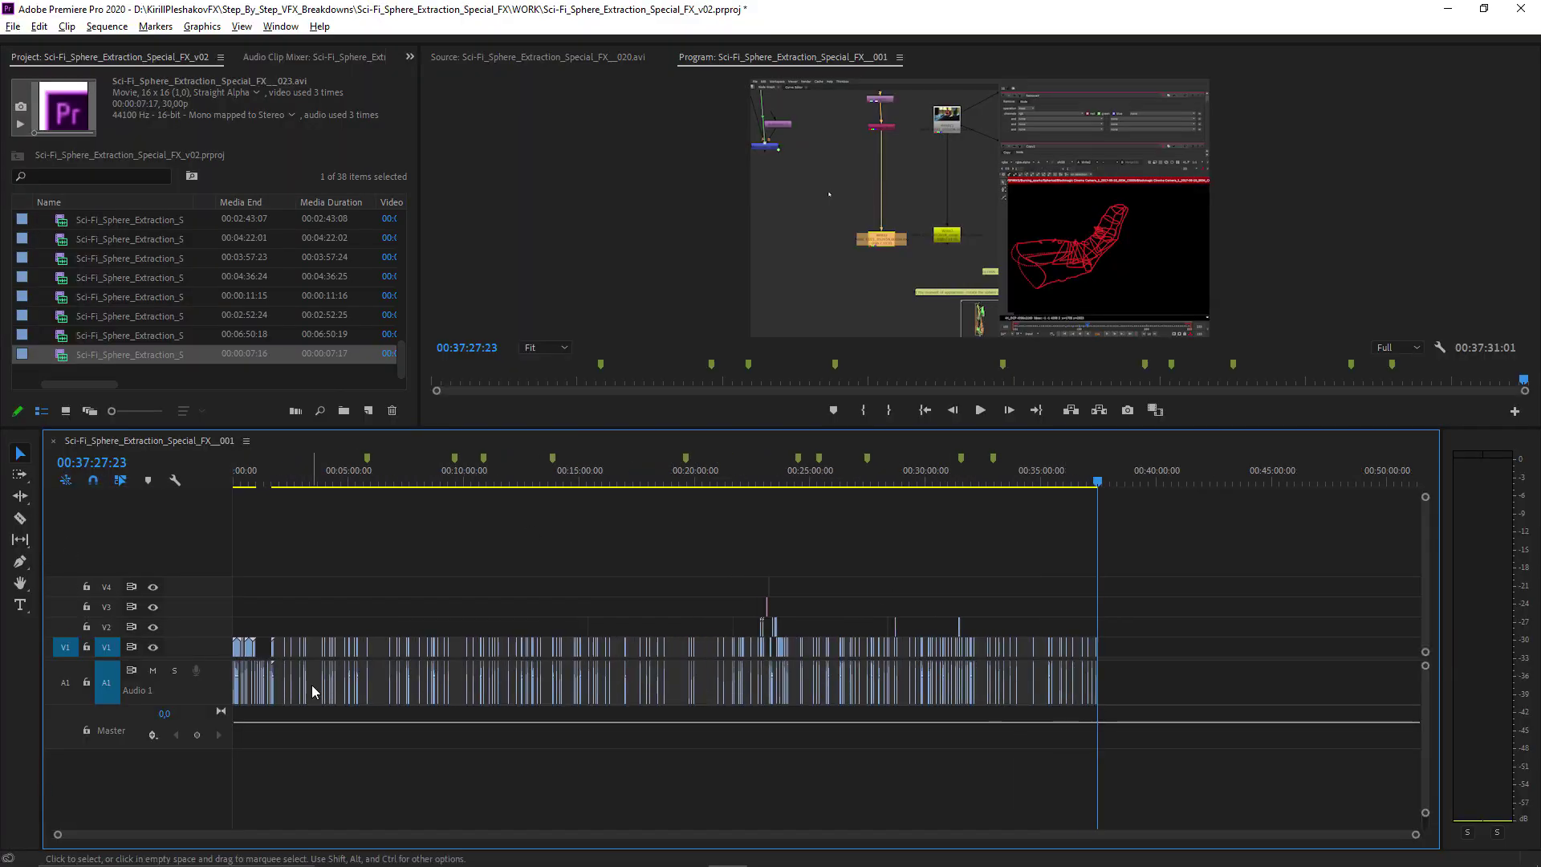
Switch to Premiere Pro and zoom into the Sci-Fi_Sphere_Extraction_Special_FX__001 sequence timeline.
left_click_drag(1416, 835, 581, 825)
scroll(581, 826, "down", 10, "alt")
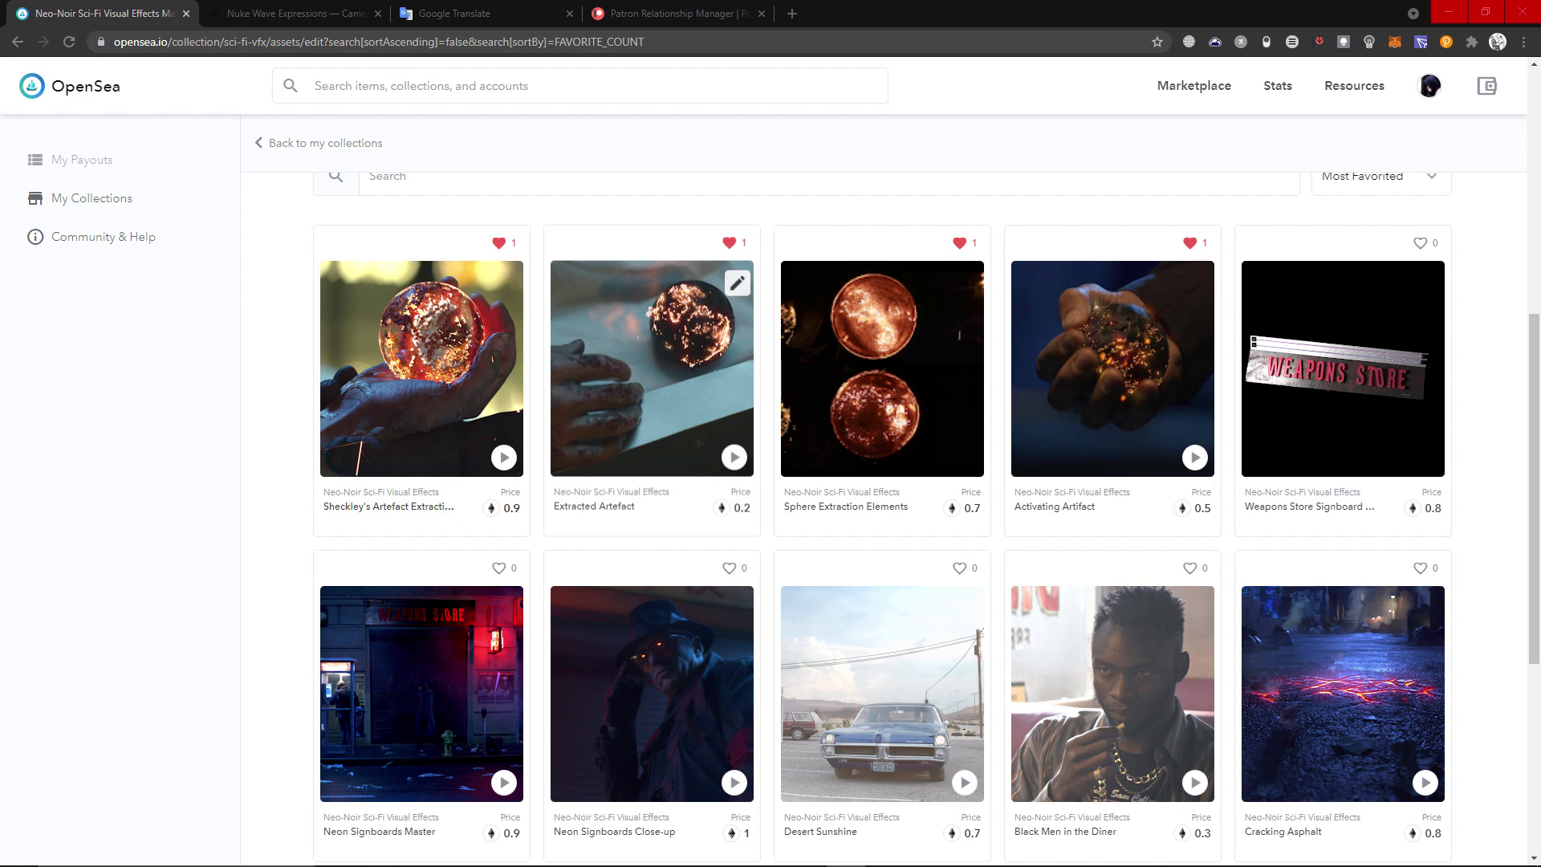
Switch to the OpenSea collection in the browser and open the Neon Signboards Close-up item.
left_click(652, 694)
left_click(344, 472)
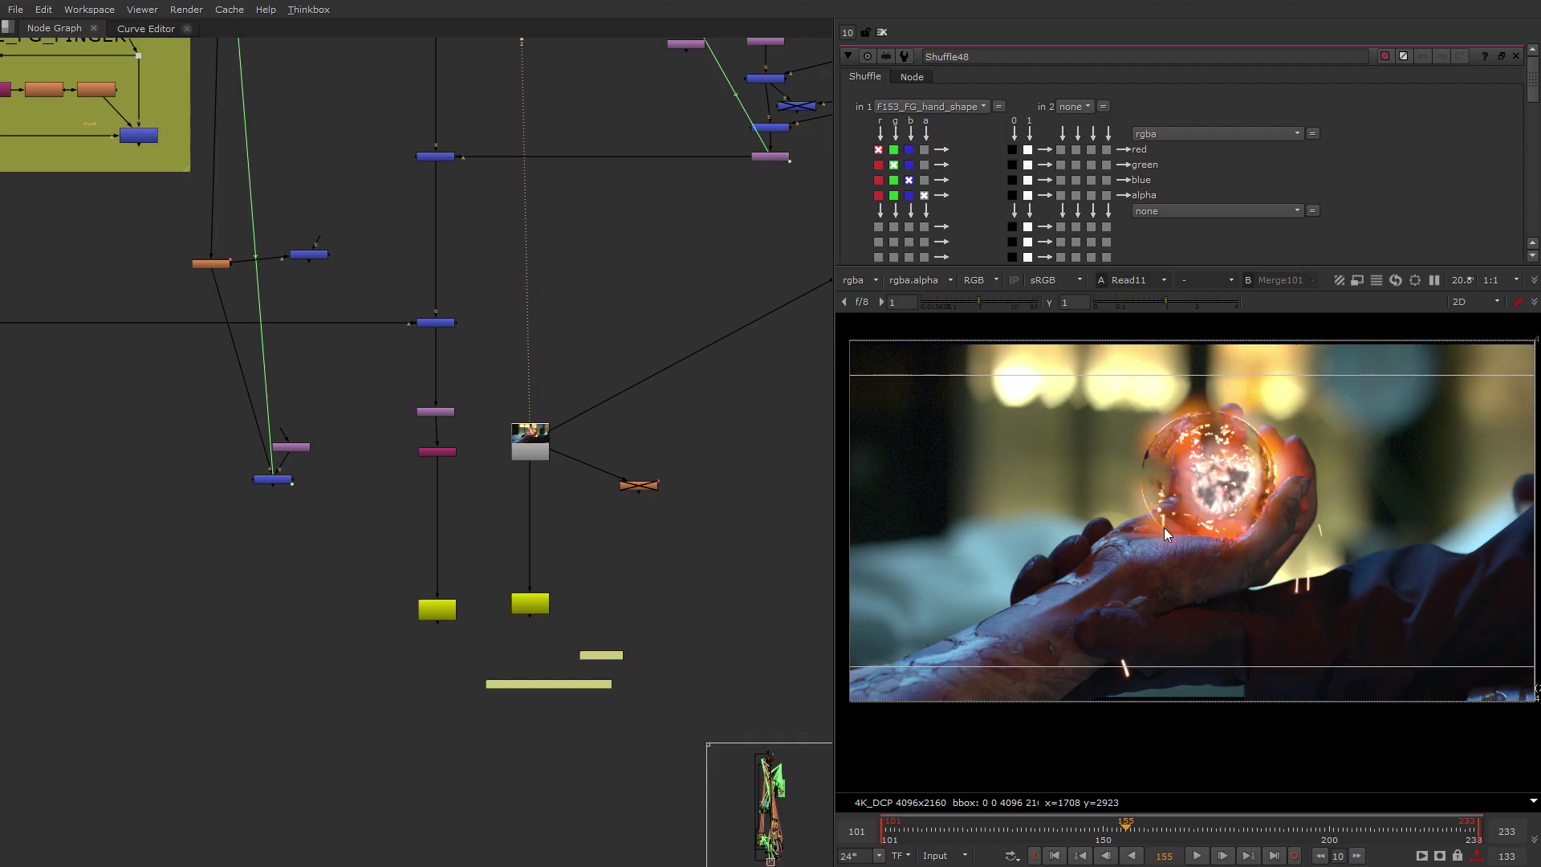
Return to Nuke and play back the rendered comp from Read11 in the viewer.
middle_click_drag(1164, 528, 1157, 533)
left_click(1196, 856)
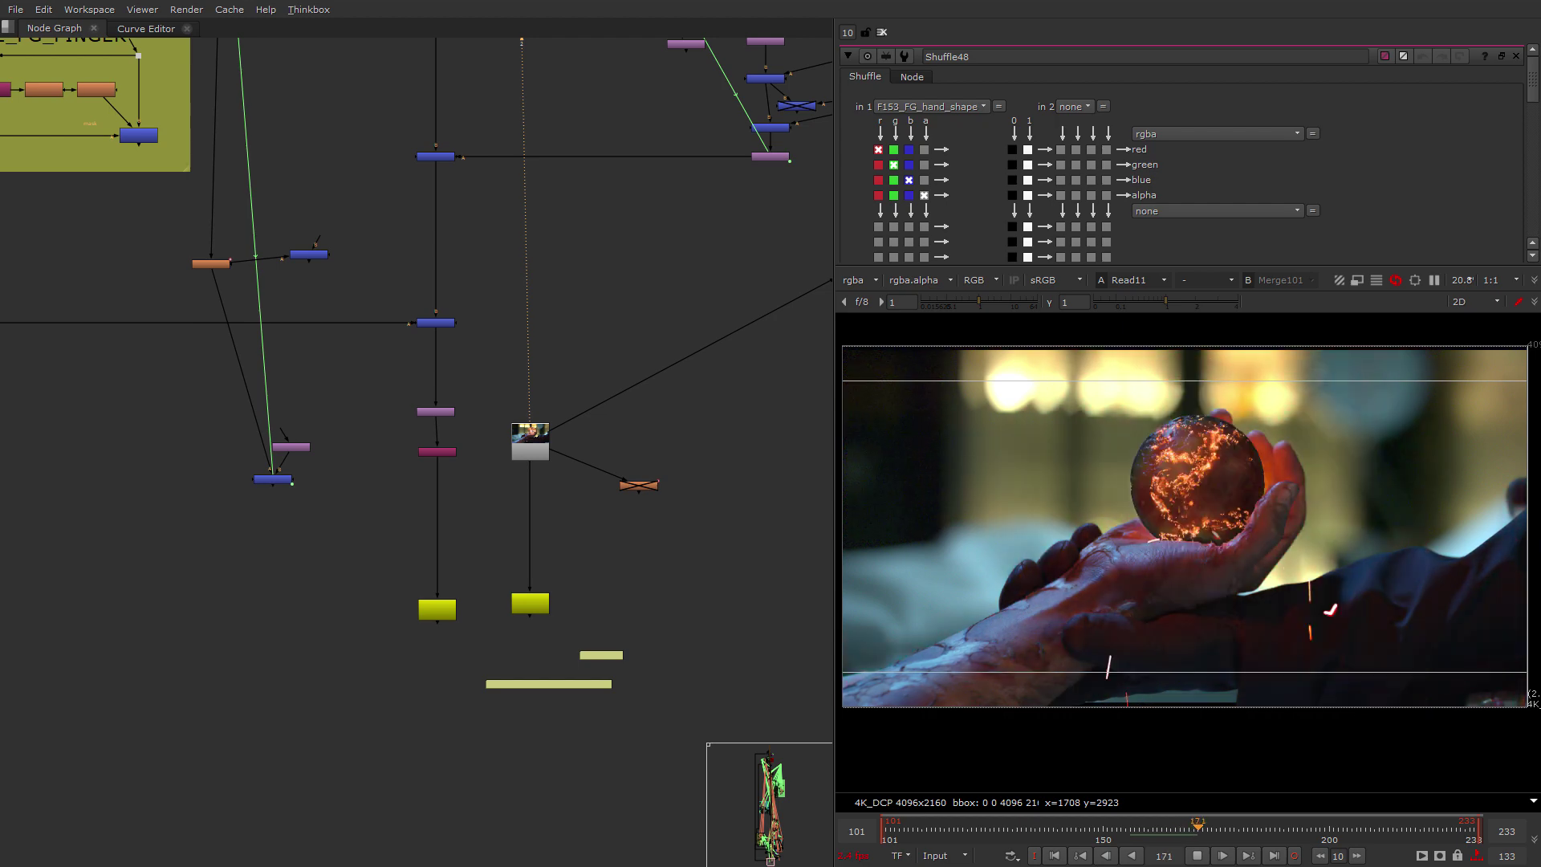
Select Merge45 below Merge116 and trace its A input back through Retime16 to the Merge2 (minus) branch.
left_click(433, 322)
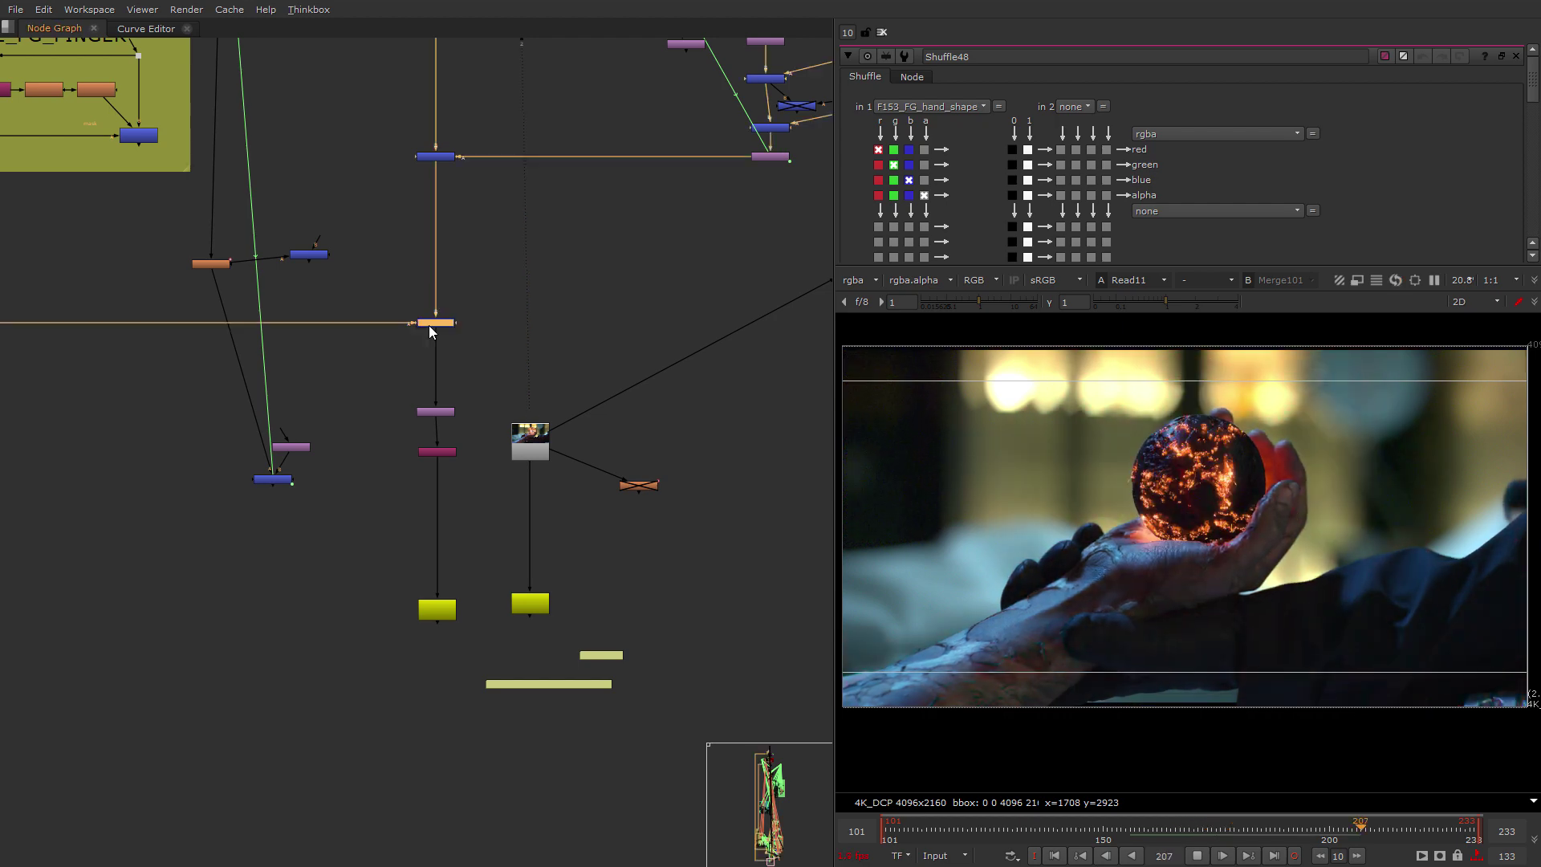
left_click_drag(402, 330, 427, 316)
scroll(427, 317, "up", 7)
scroll(479, 330, "down", 6)
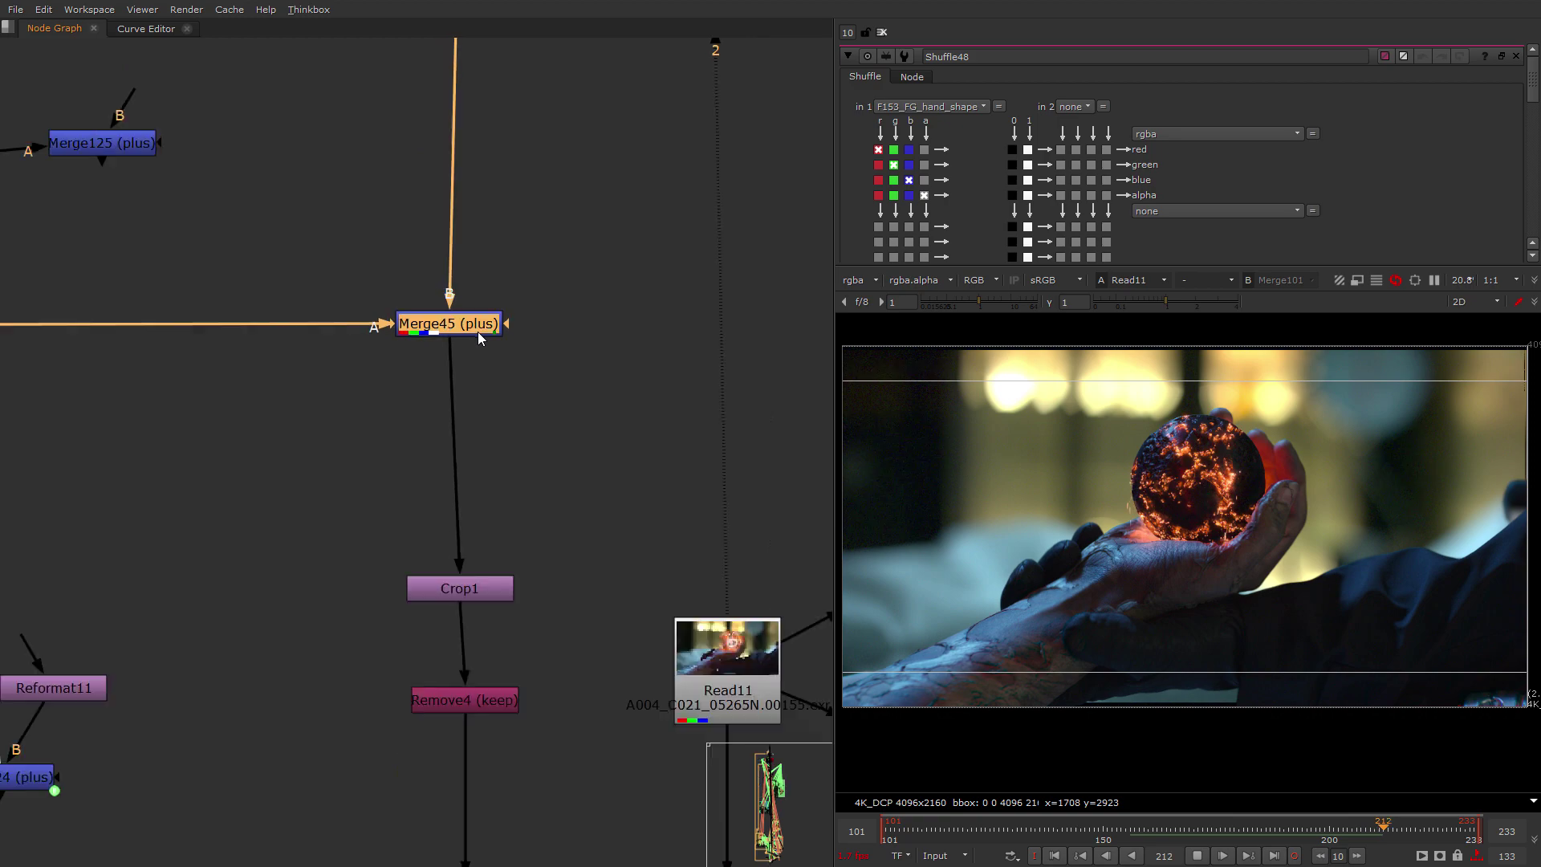
scroll(478, 331, "down", 8)
mouse_move(209, 108)
middle_mouse_down()
mouse_move(295, 358)
mouse_move(346, 575)
middle_mouse_up()
middle_click_drag(365, 289, 361, 647)
mouse_move(410, 137)
middle_mouse_down()
mouse_move(425, 488)
mouse_move(390, 682)
middle_mouse_up()
middle_click_drag(379, 72, 347, 215)
left_click_drag(347, 216, 365, 554, "alt")
middle_click_drag(334, 250, 369, 690)
scroll(647, 376, "up", 12)
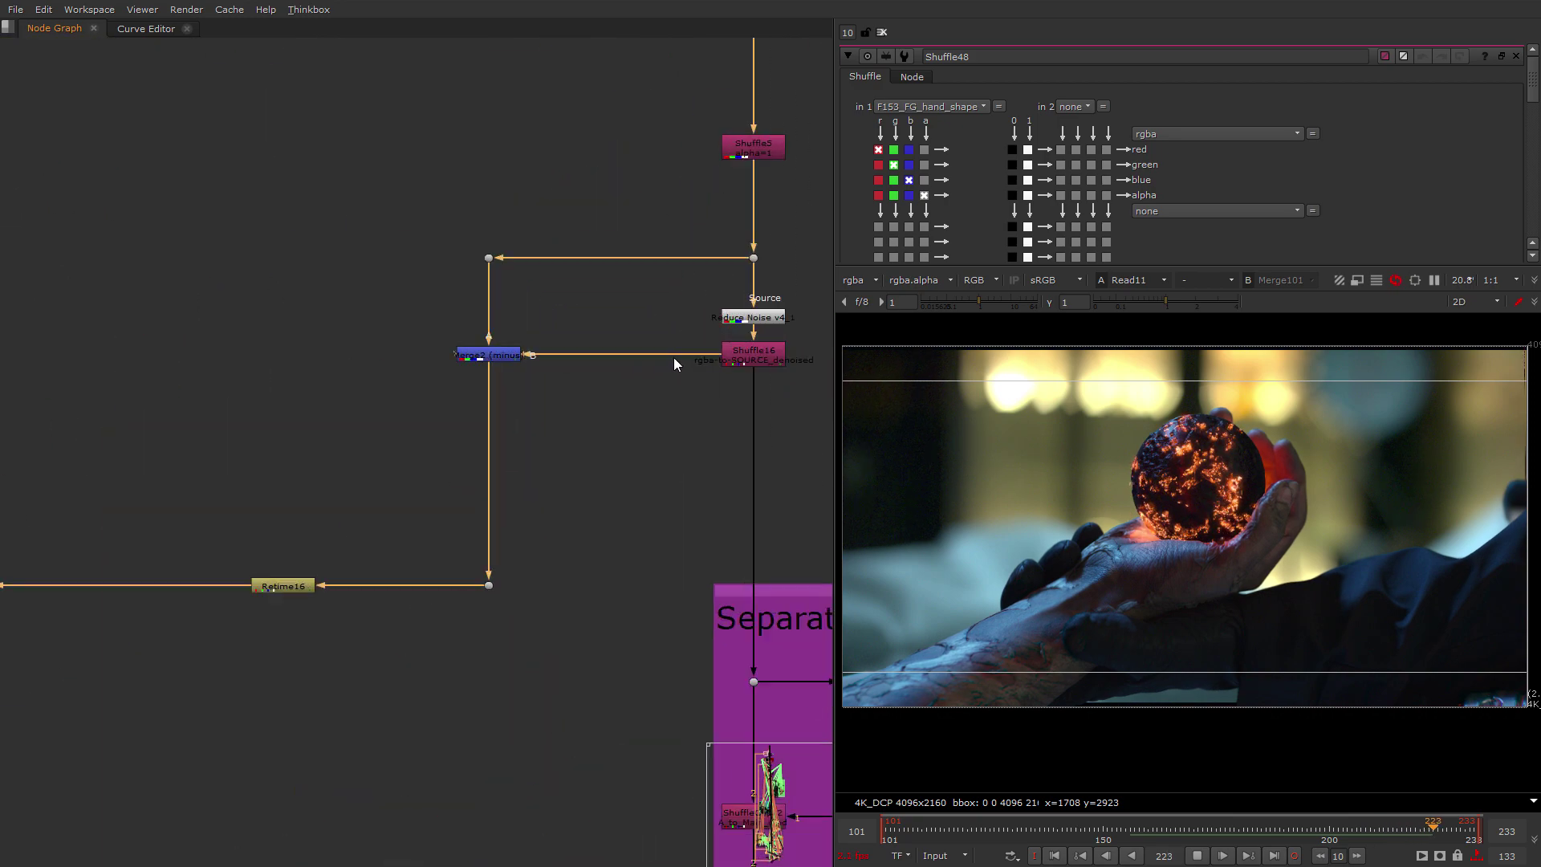
View Merge2 (minus) and trace its inputs through Shuffle16, Reduce Noise and Shuffle5 up to the Read4 source plate.
left_click(495, 463)
left_click_drag(192, 331, 177, 247)
key("2")
middle_click_drag(666, 444, 422, 498)
scroll(419, 499, "down", 2)
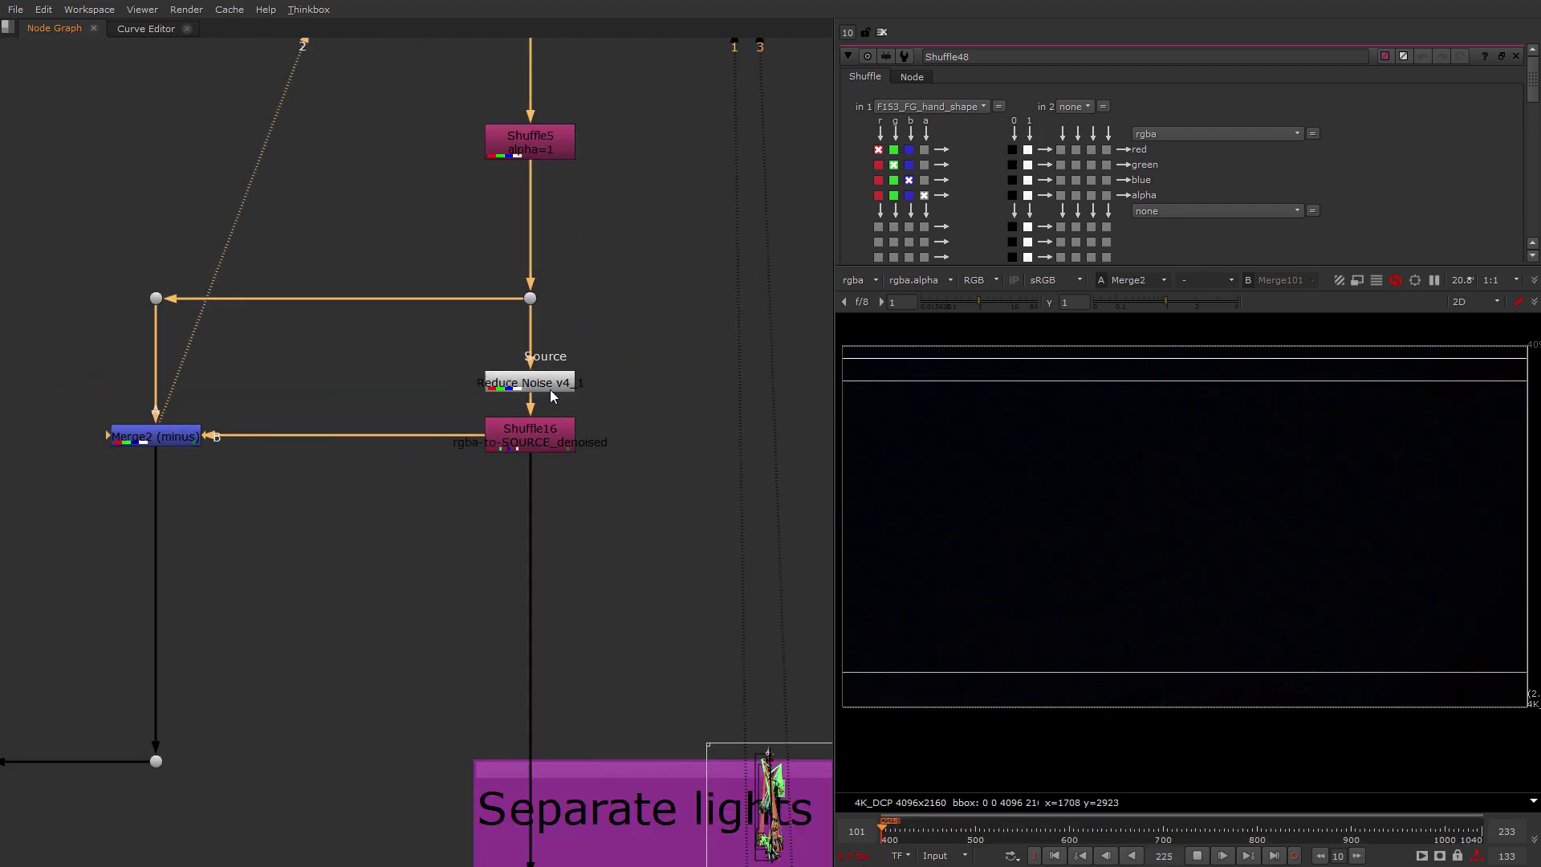
middle_click_drag(267, 308, 264, 592)
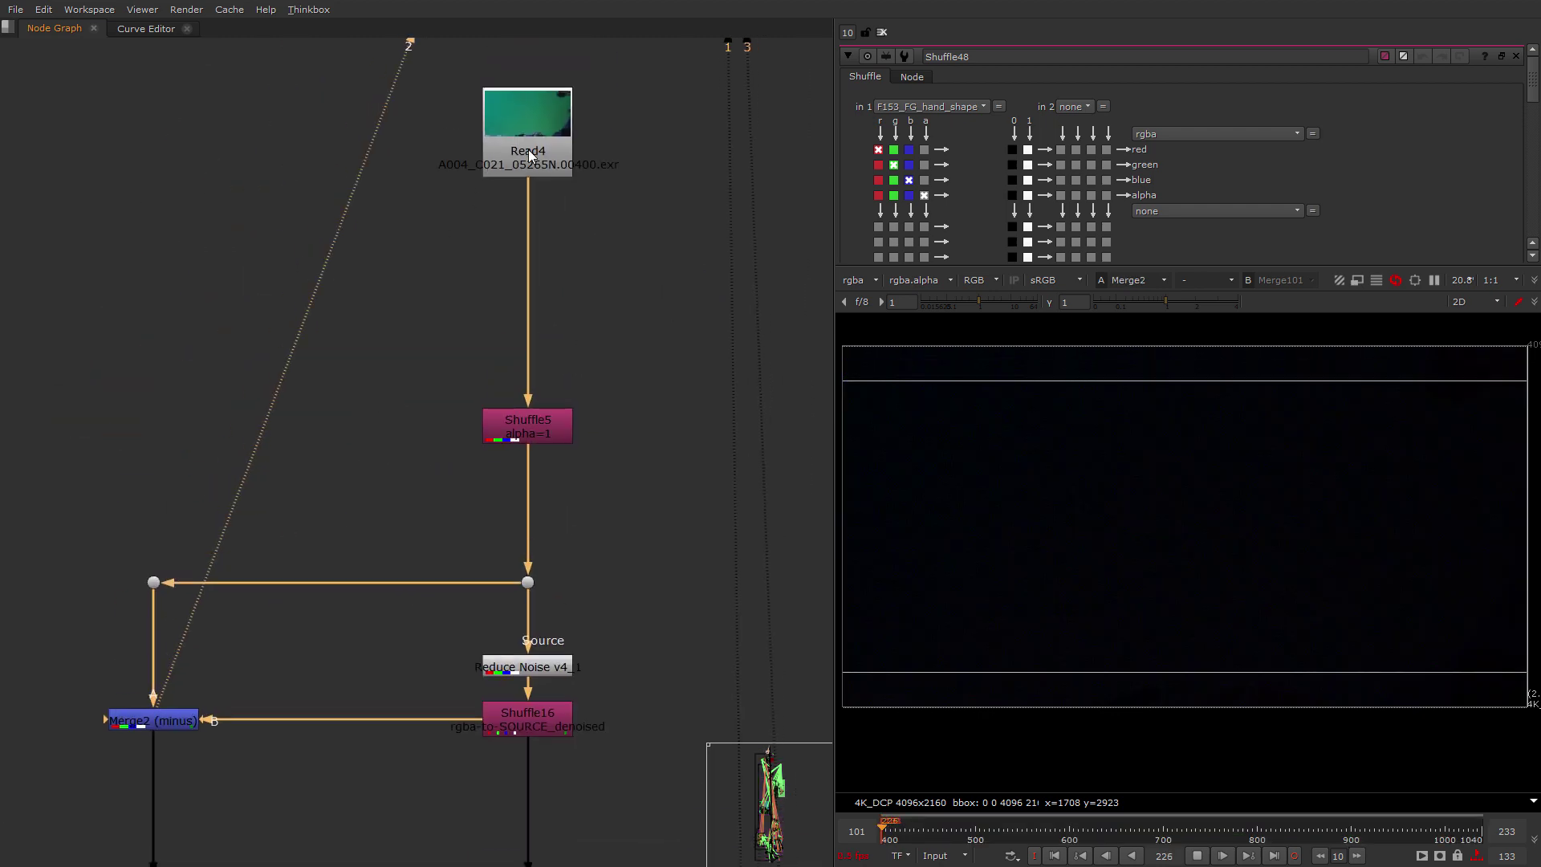
scroll(439, 614, "down", 12)
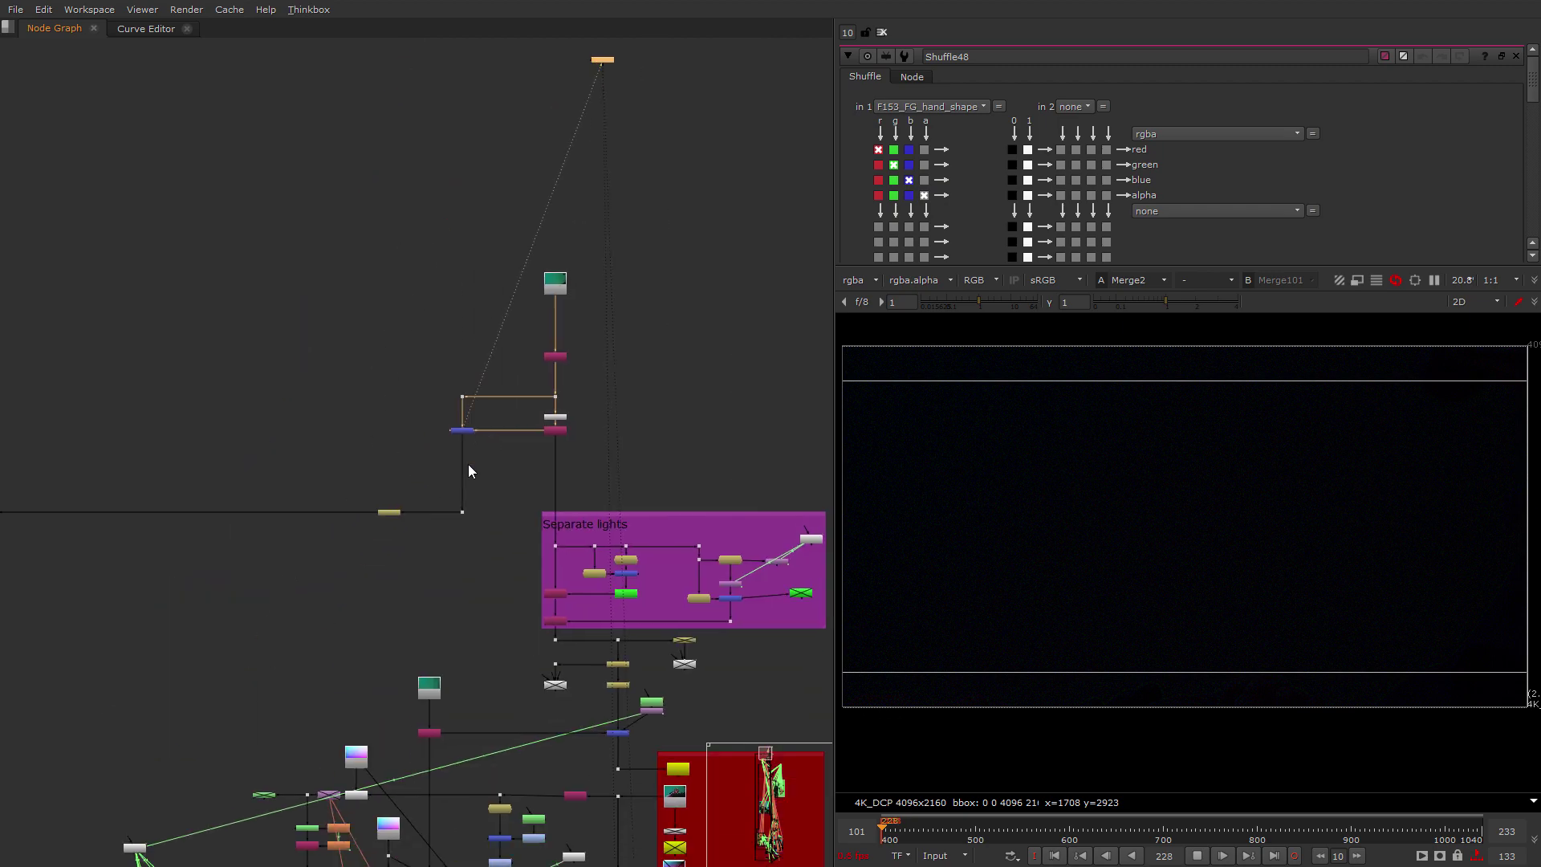
View Merge45 in the main column, where the Merge2 noise branch is added above Crop1.
scroll(406, 770, "up", 12)
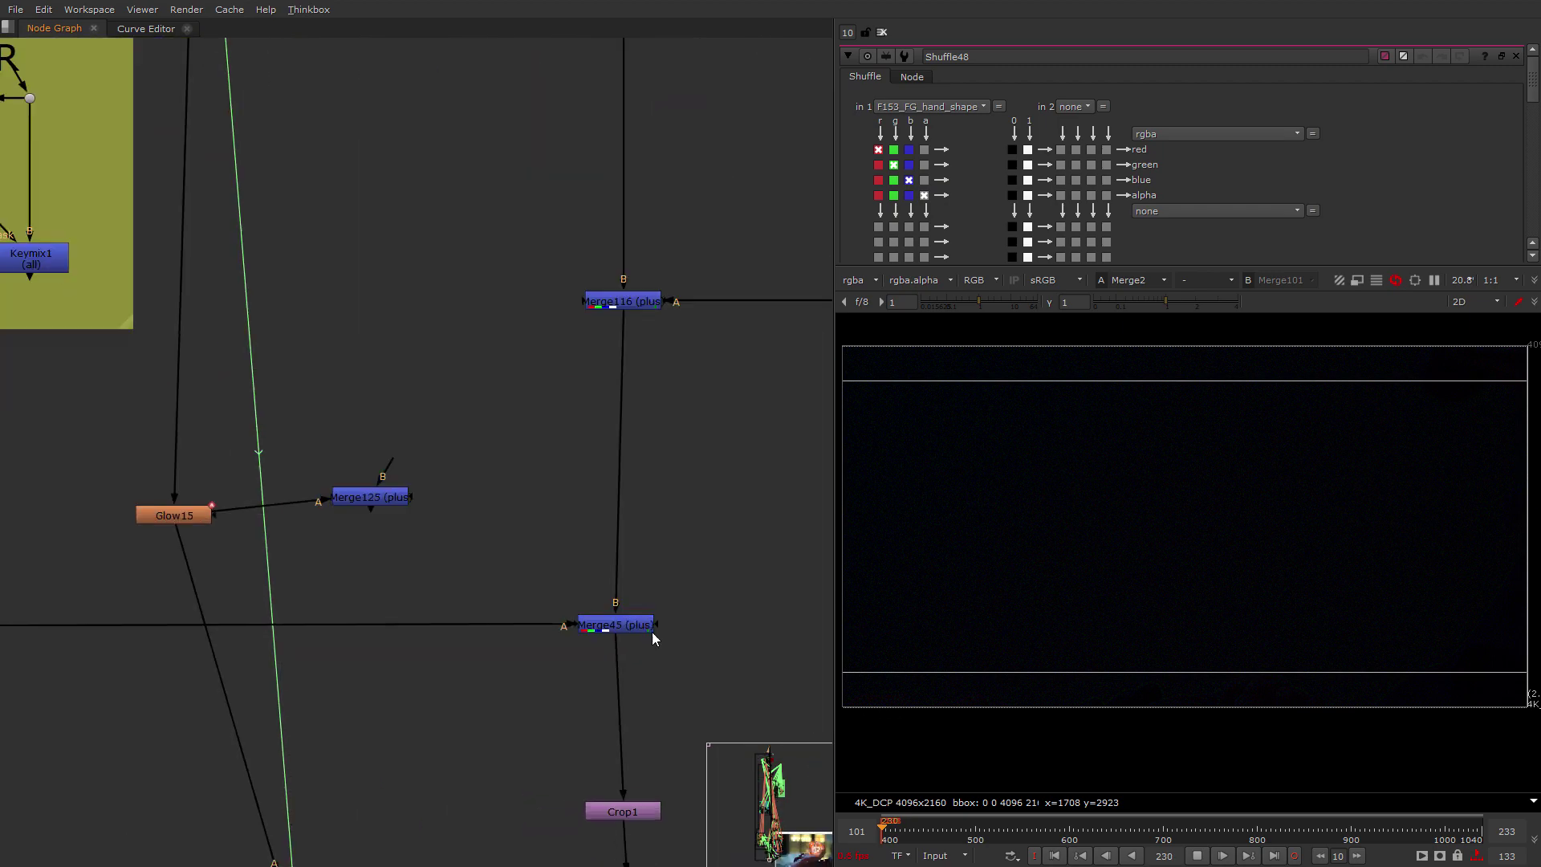
left_click(610, 626)
scroll(358, 469, "down", 3)
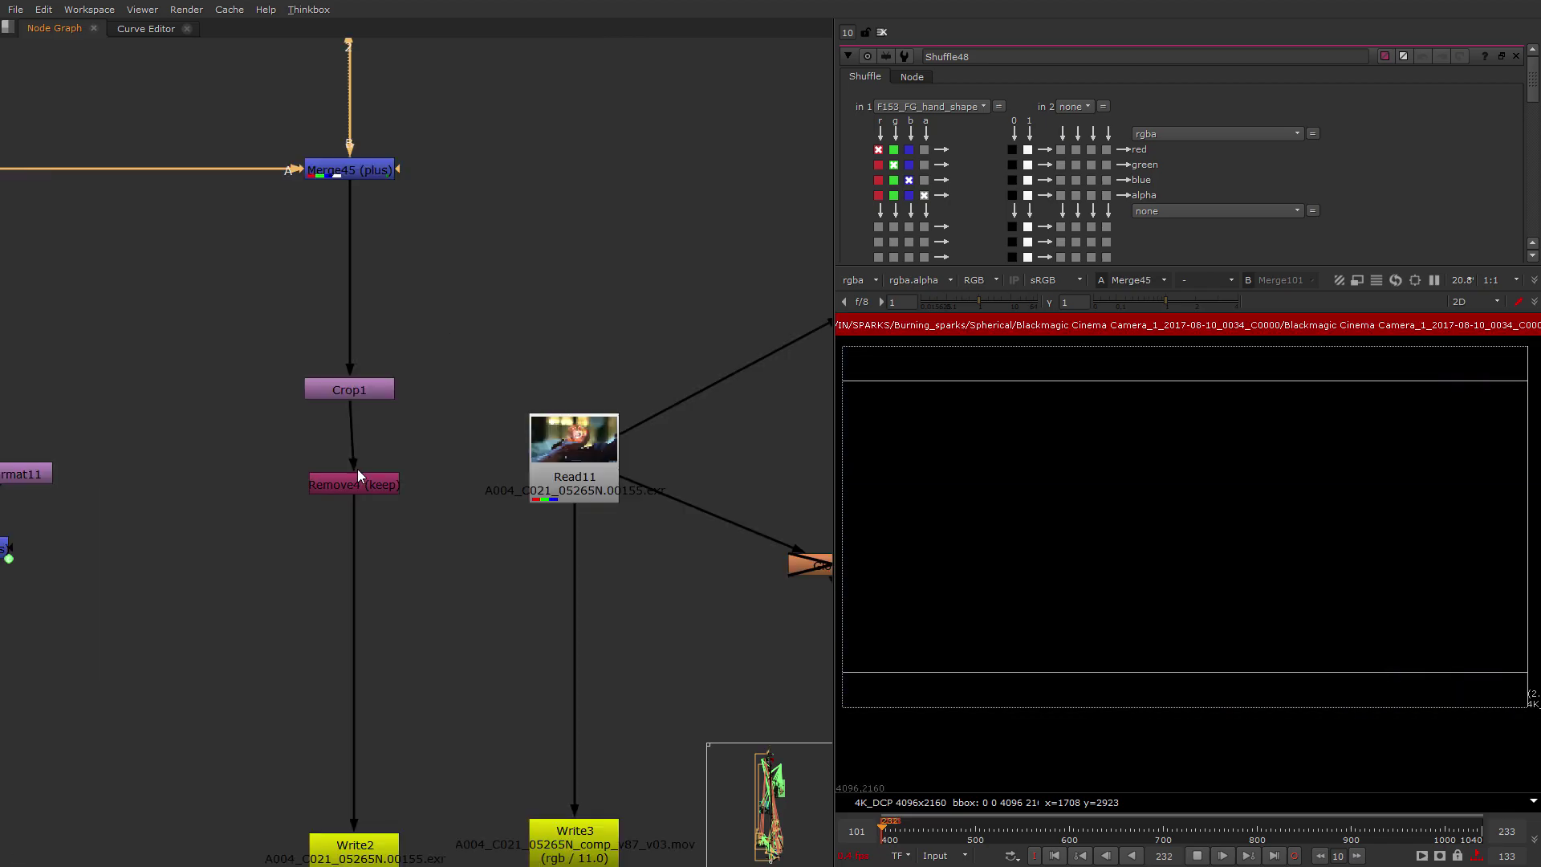